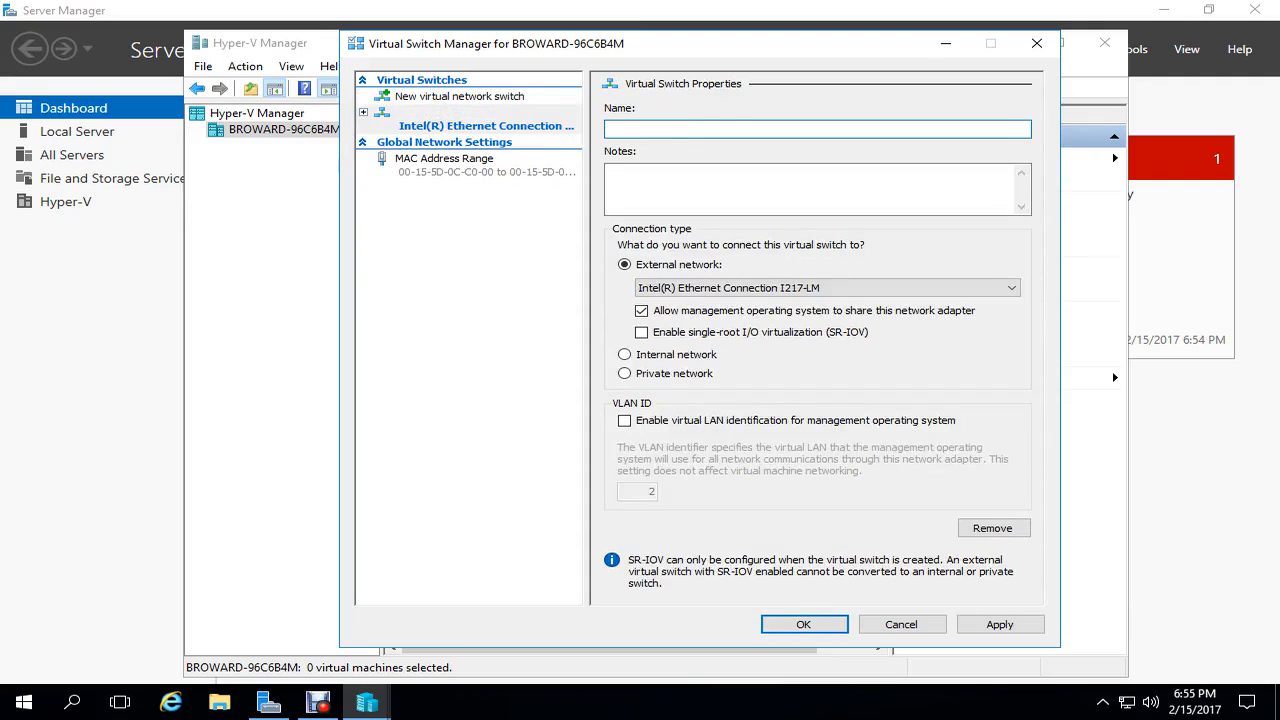
- Name the external switch 'Public' and confirm the networking change warning
text(Public)
click(804, 624)
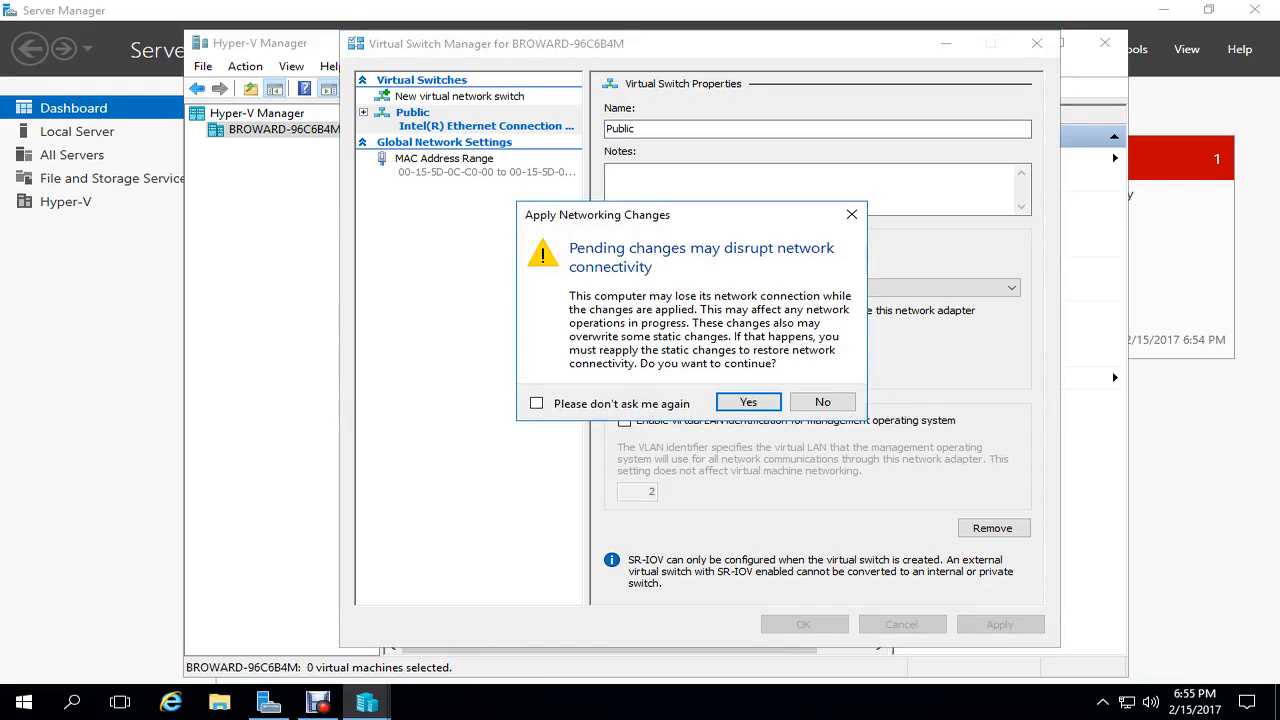
click(748, 401)
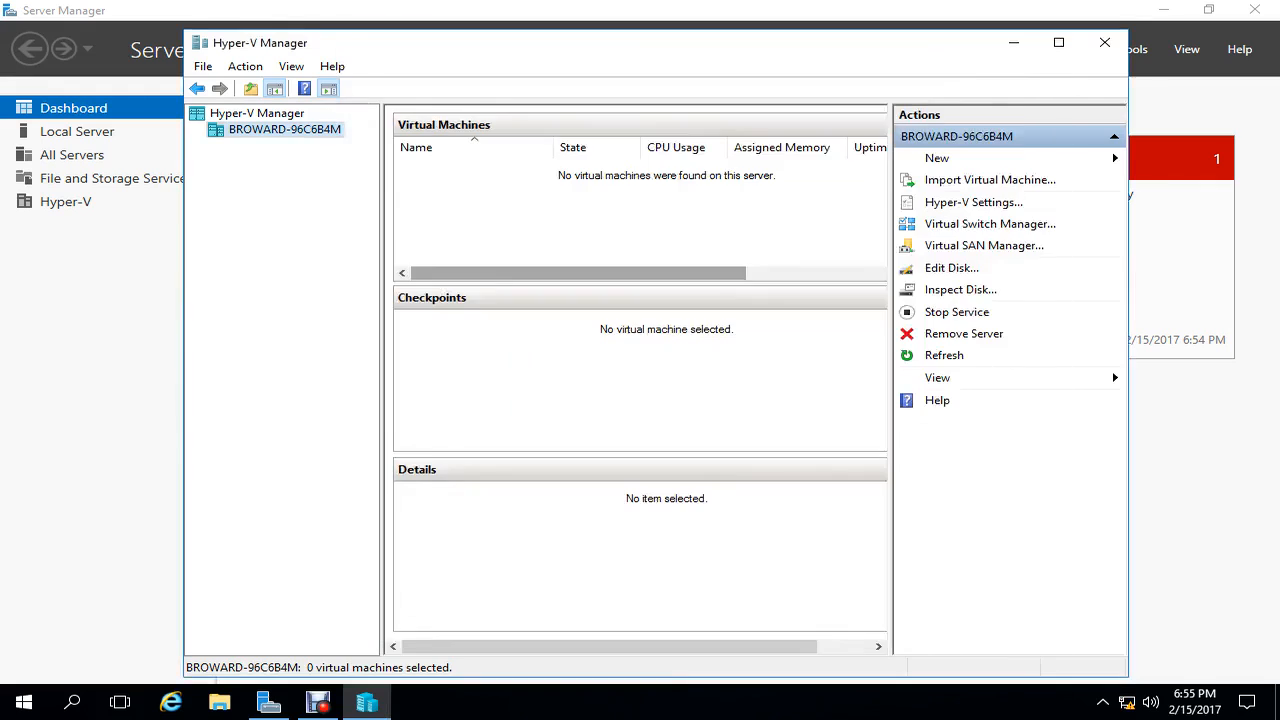
click(990, 224)
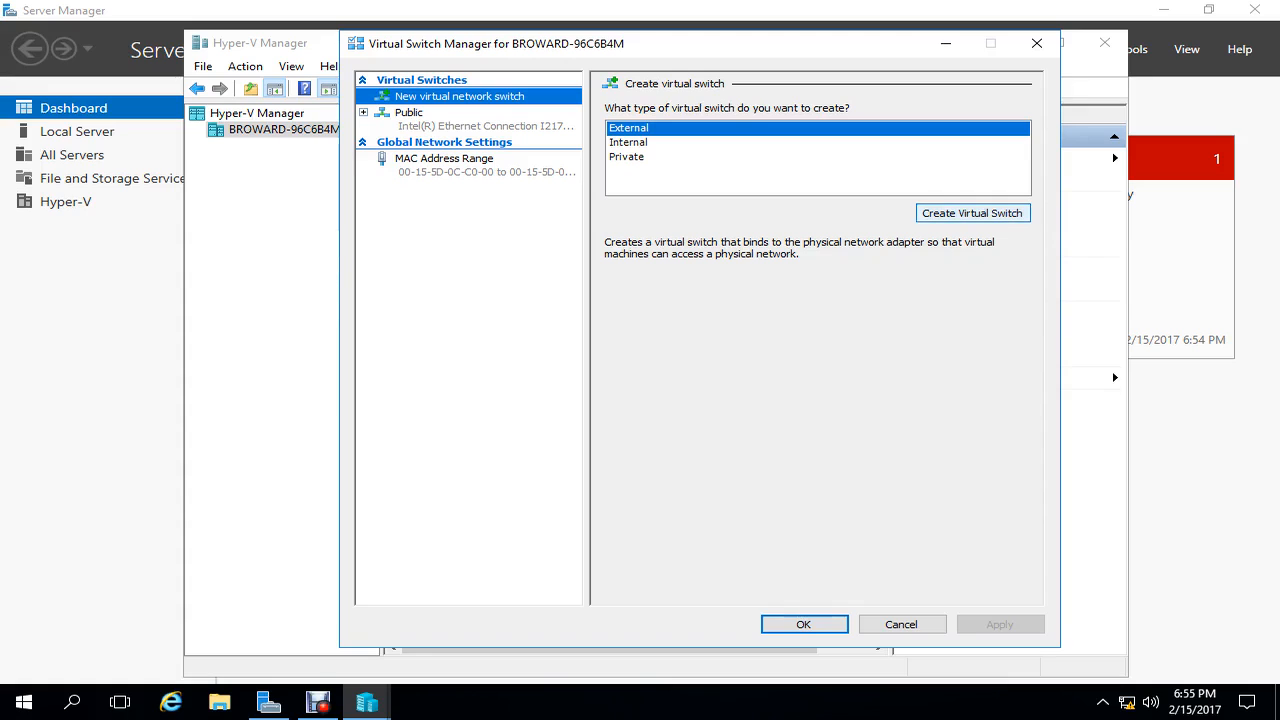
- Add a private virtual switch named 'Fake Public' and apply it
click(627, 157)
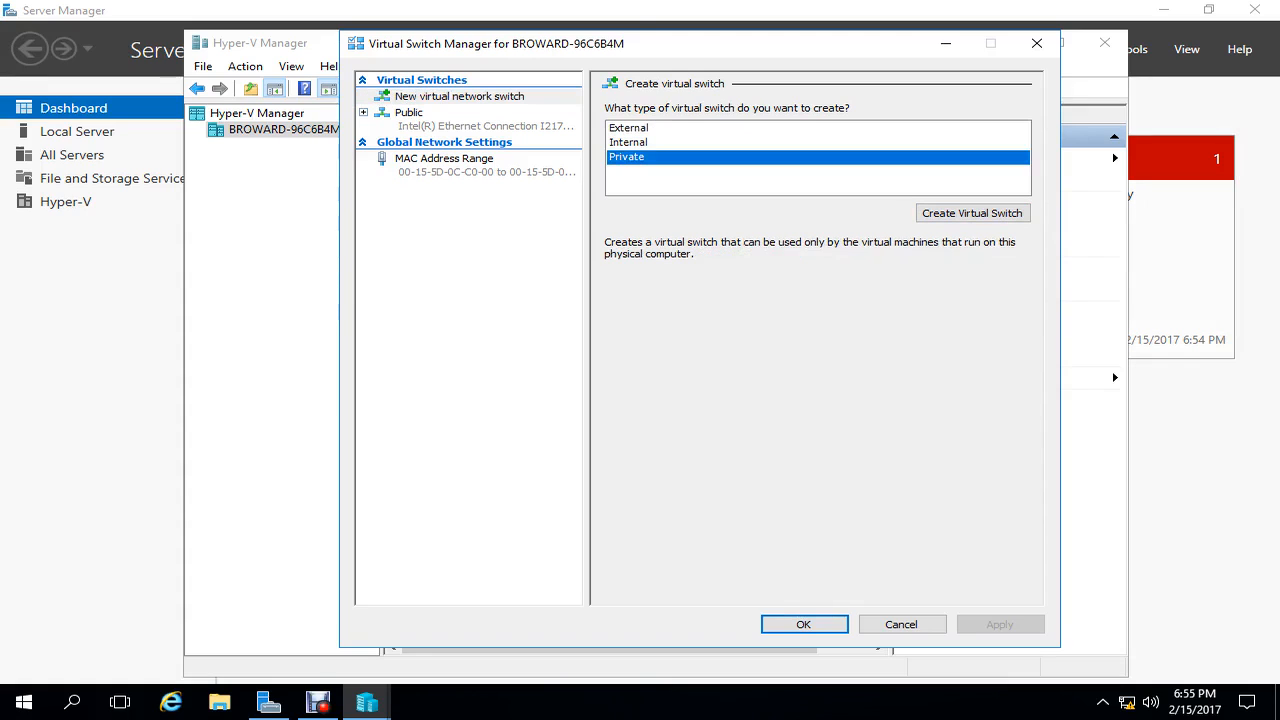
click(972, 213)
key(Tab)
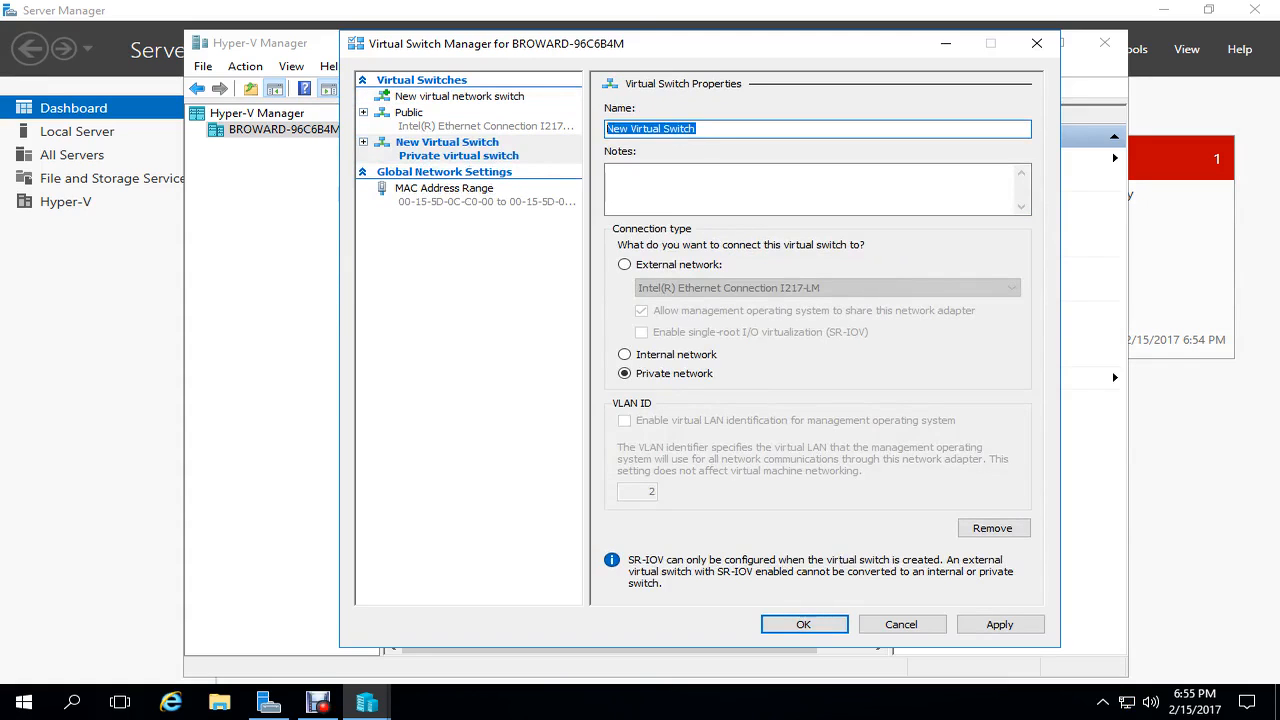
text(Fake )
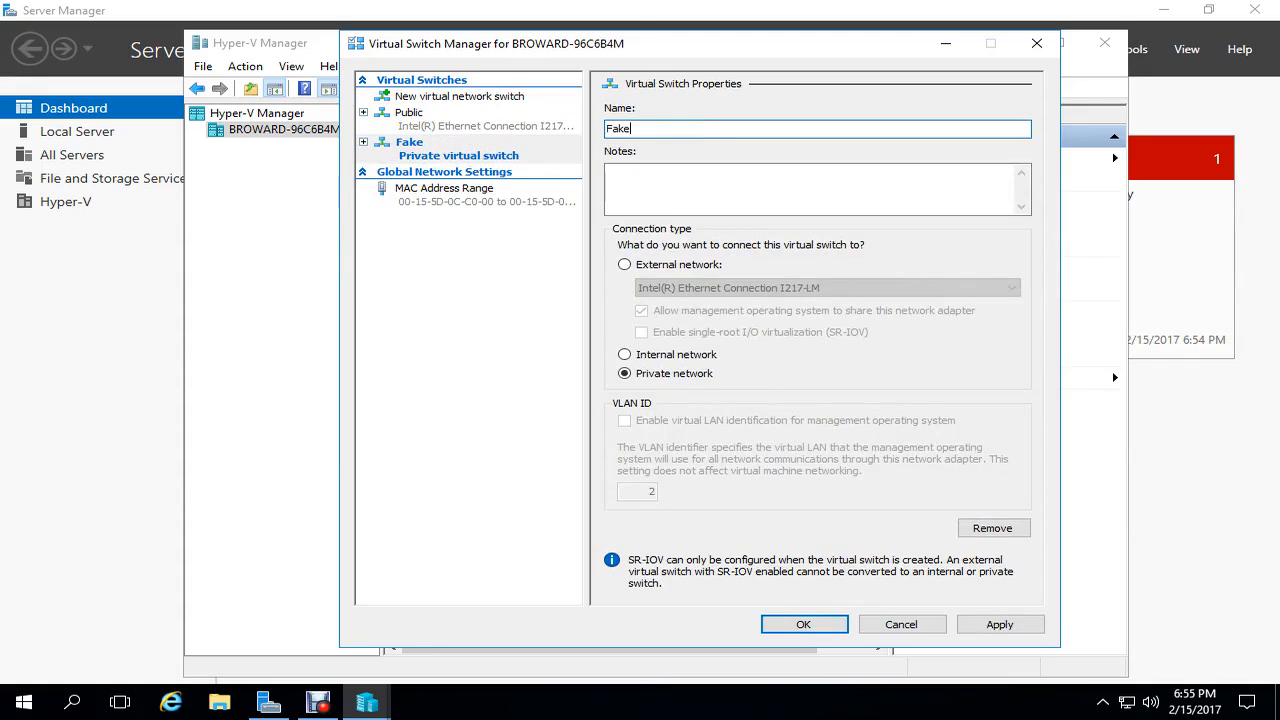
text(Public)
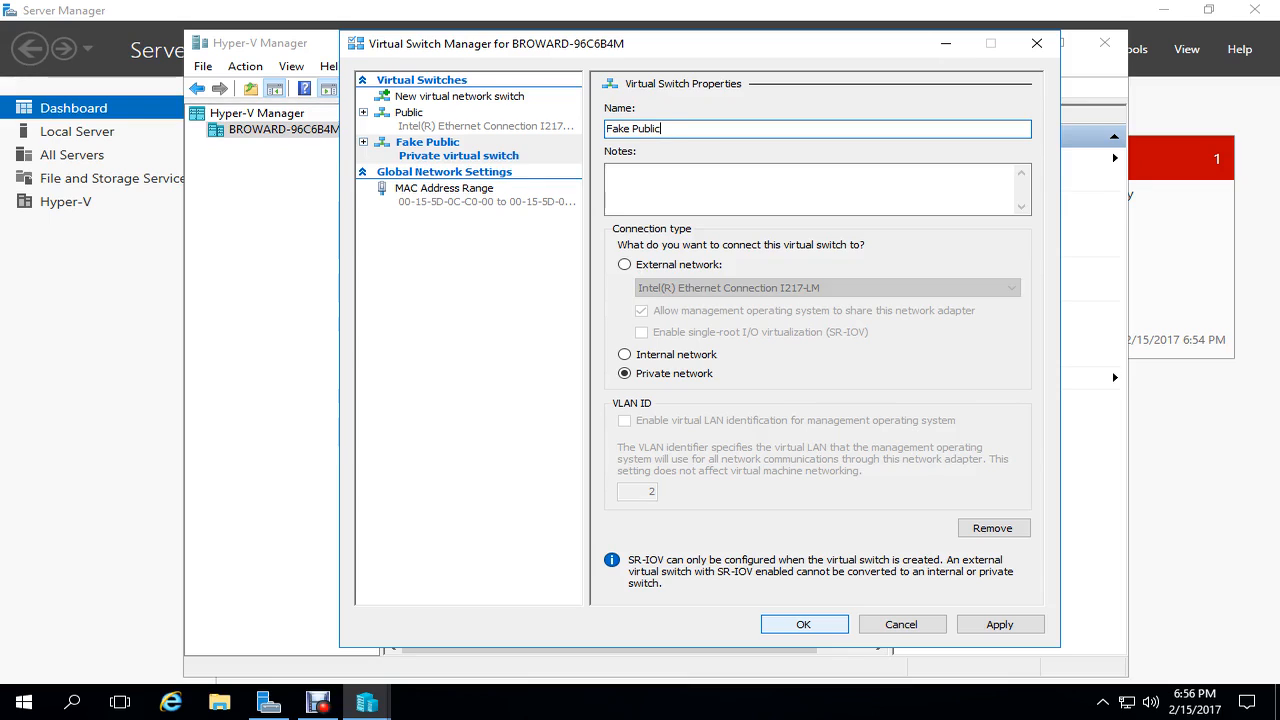
key(Return)
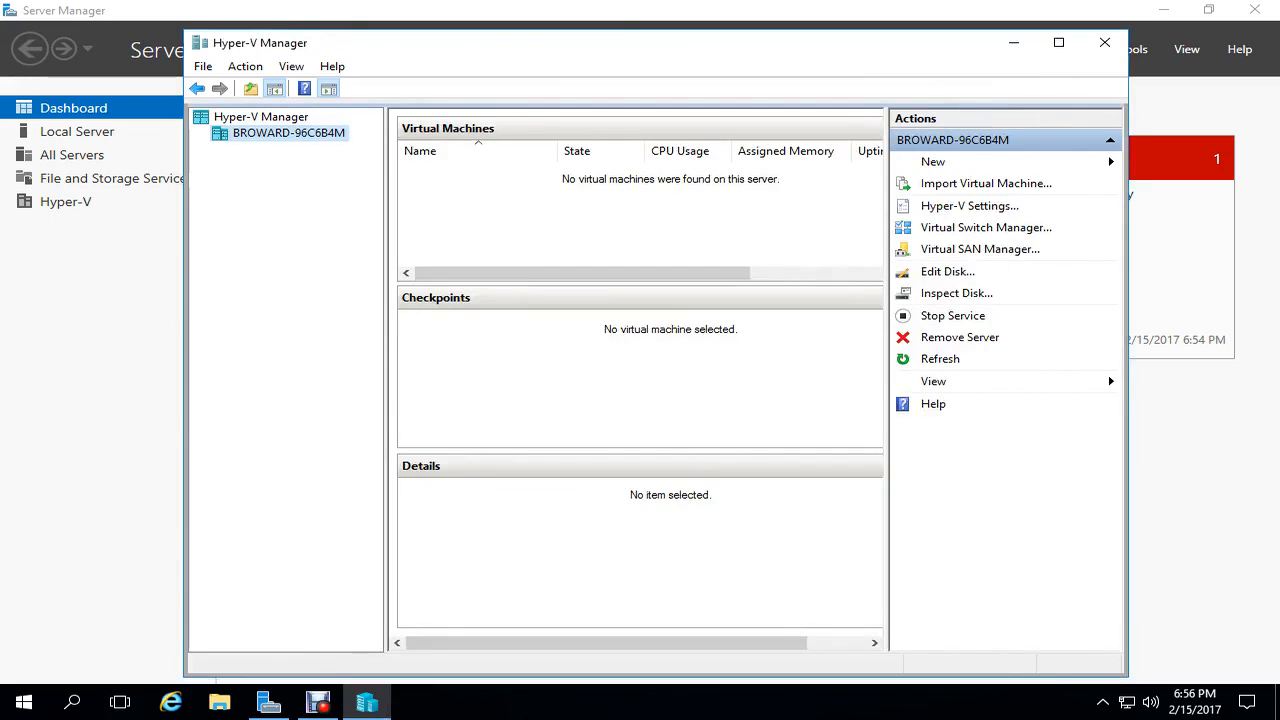
click(986, 228)
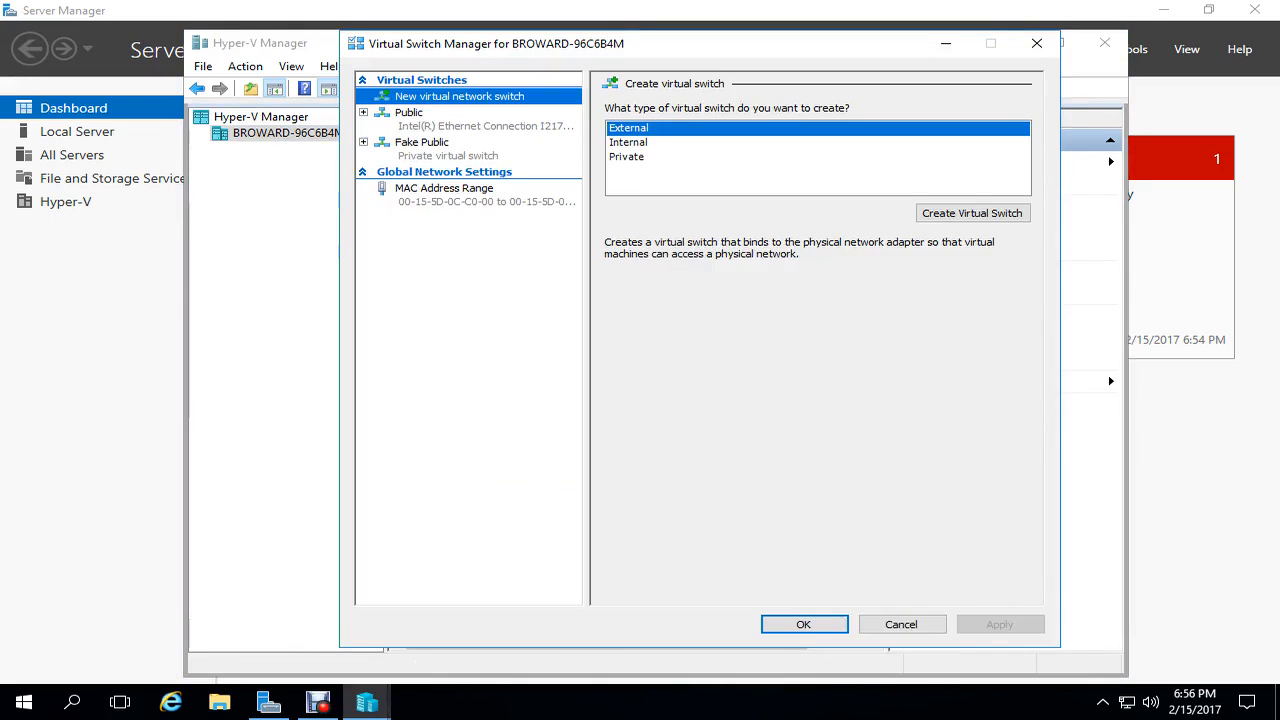
- Add another private virtual switch named 'Private' and apply it
click(627, 157)
click(972, 213)
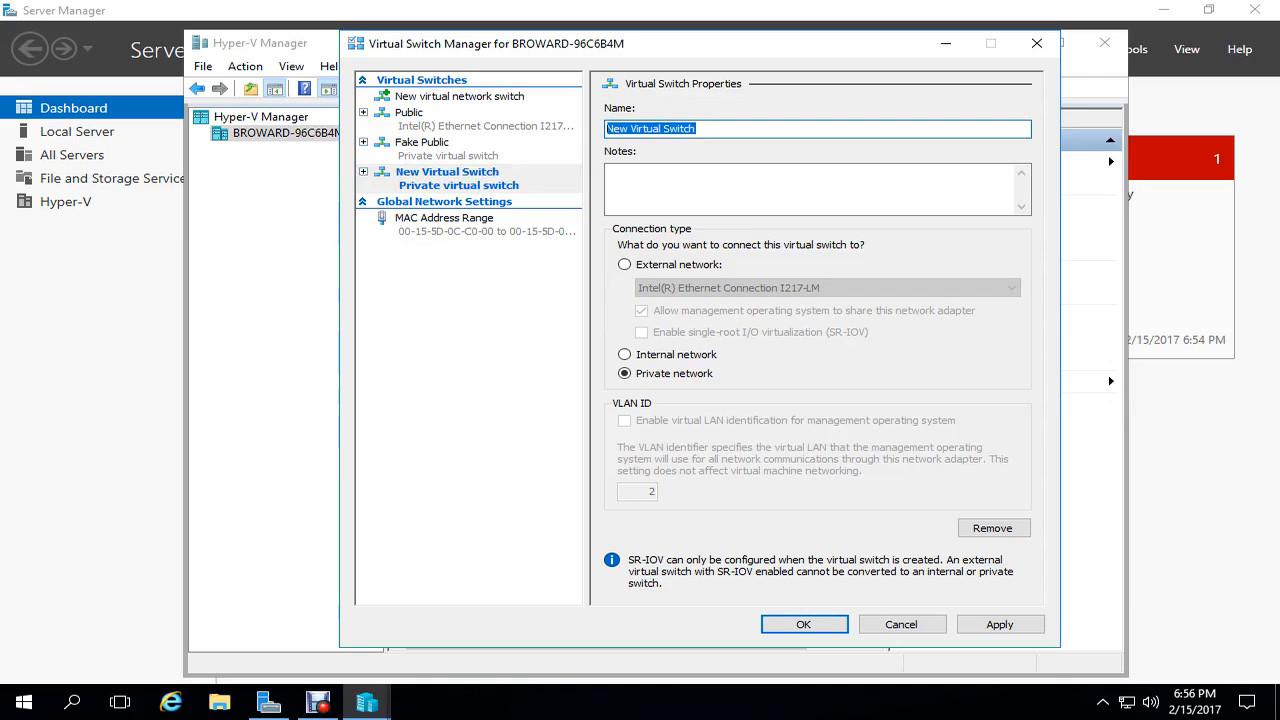
text(Private)
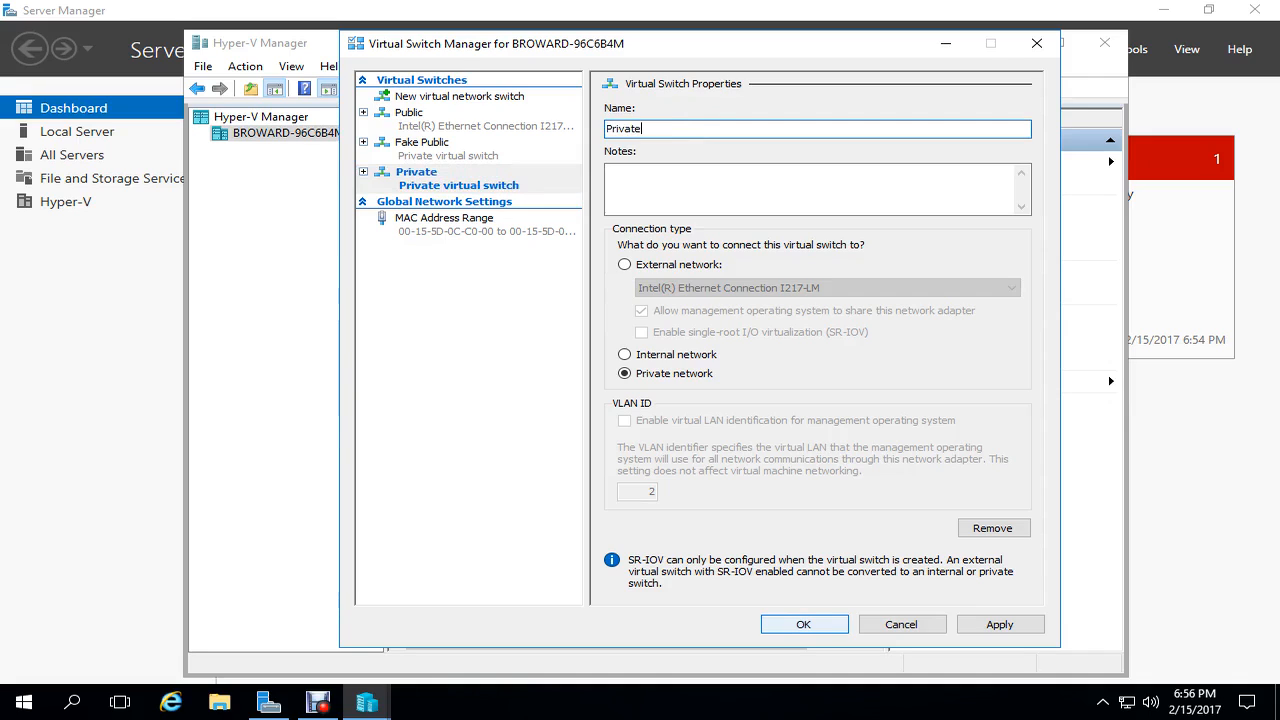
key(Return)
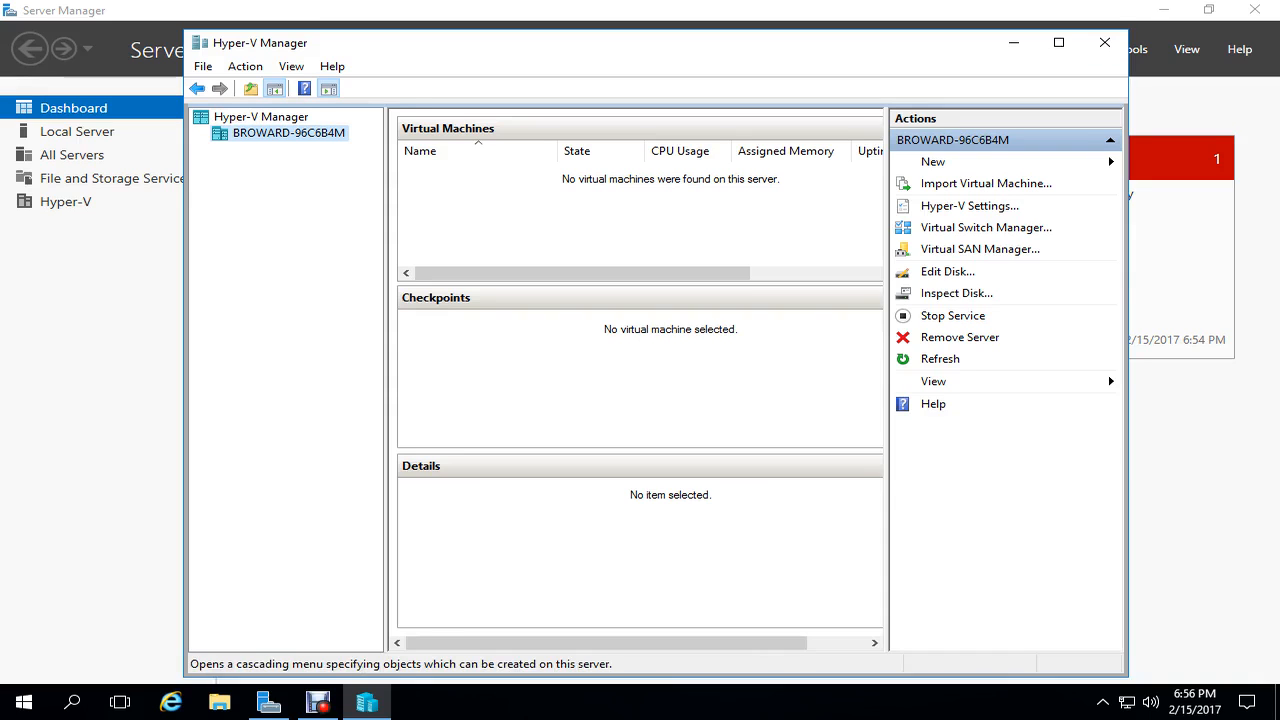
click(1100, 162)
- Start a new VHDX differencing disk named 'Fake ISP' and reach parent-disk selection
click(1162, 183)
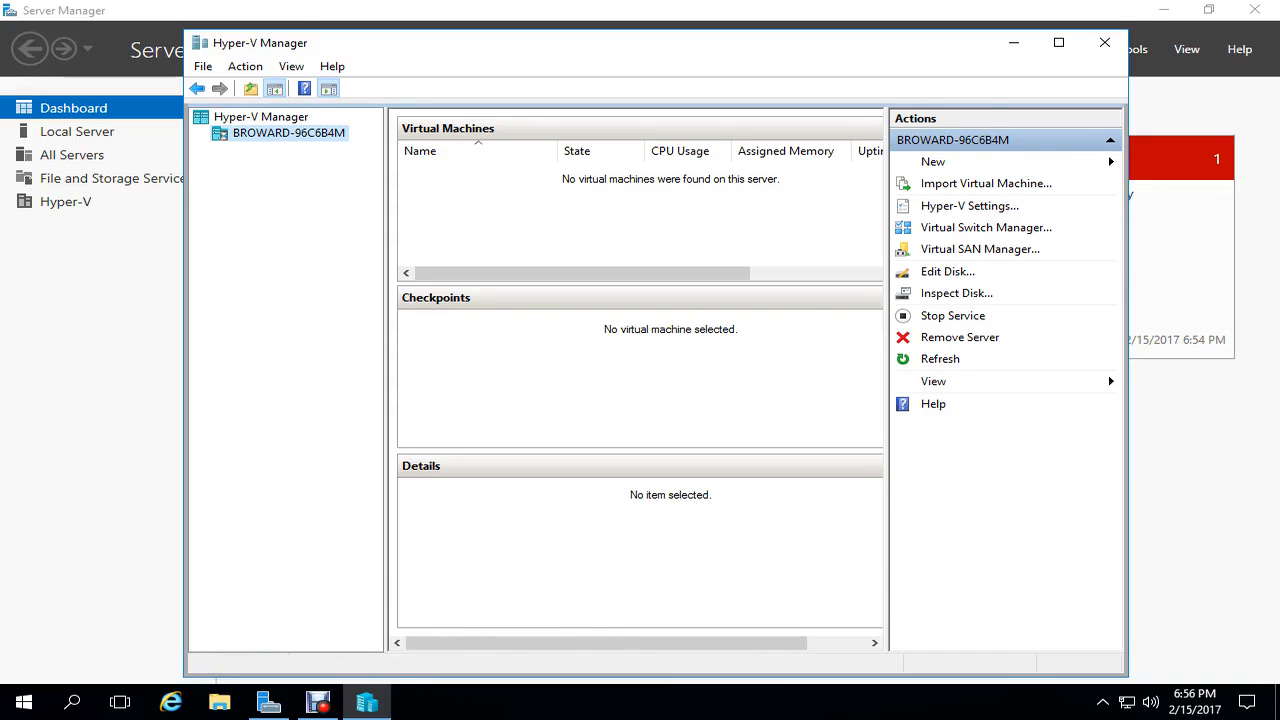
key(Return)
key(Return)
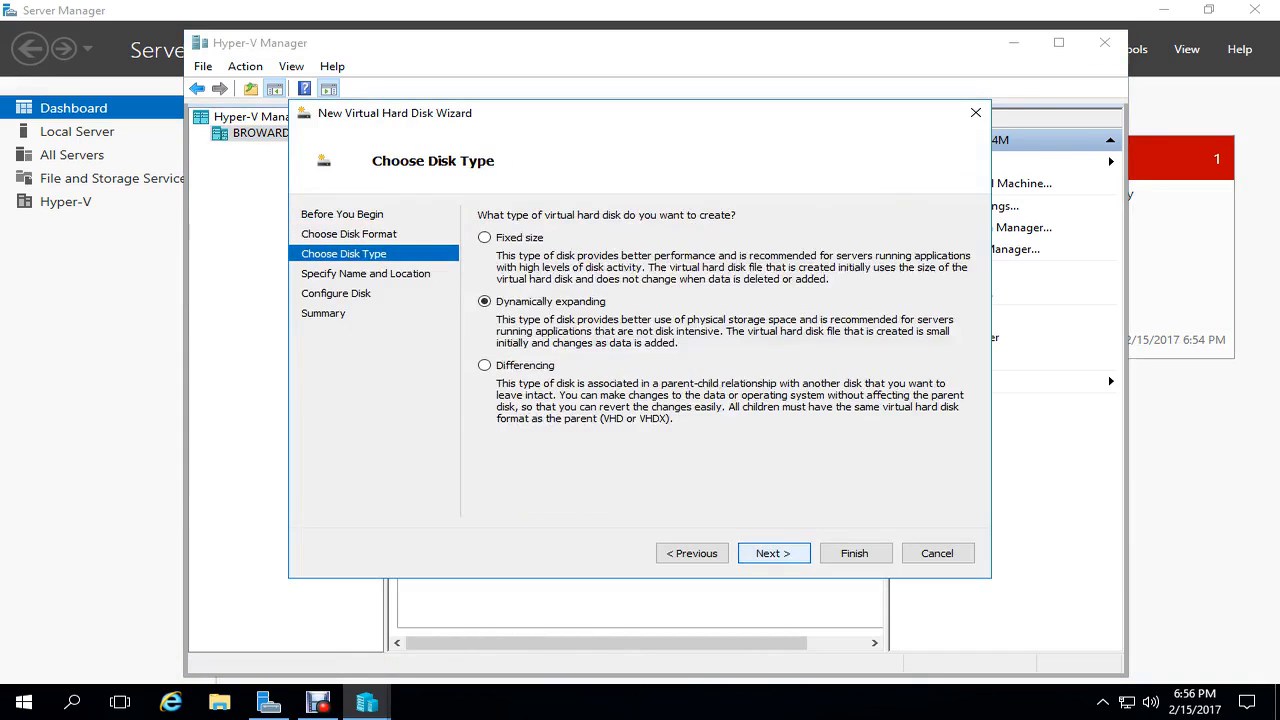
key(Down)
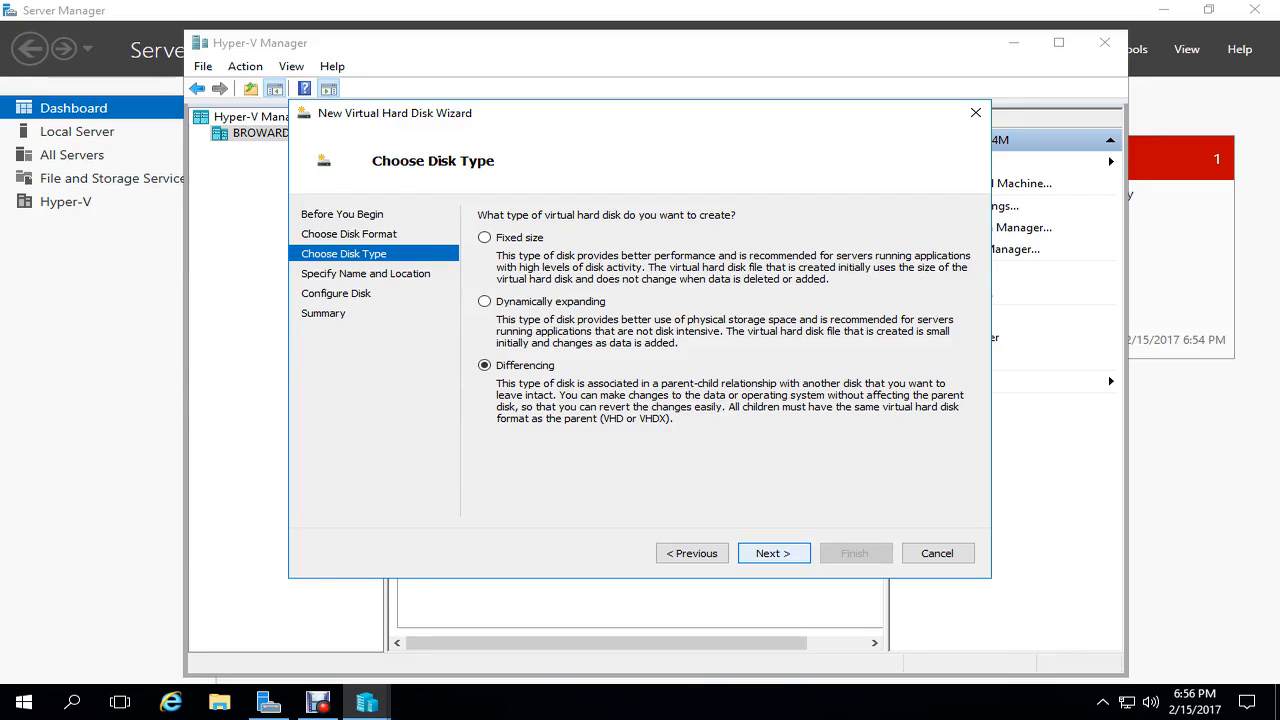
key(Return)
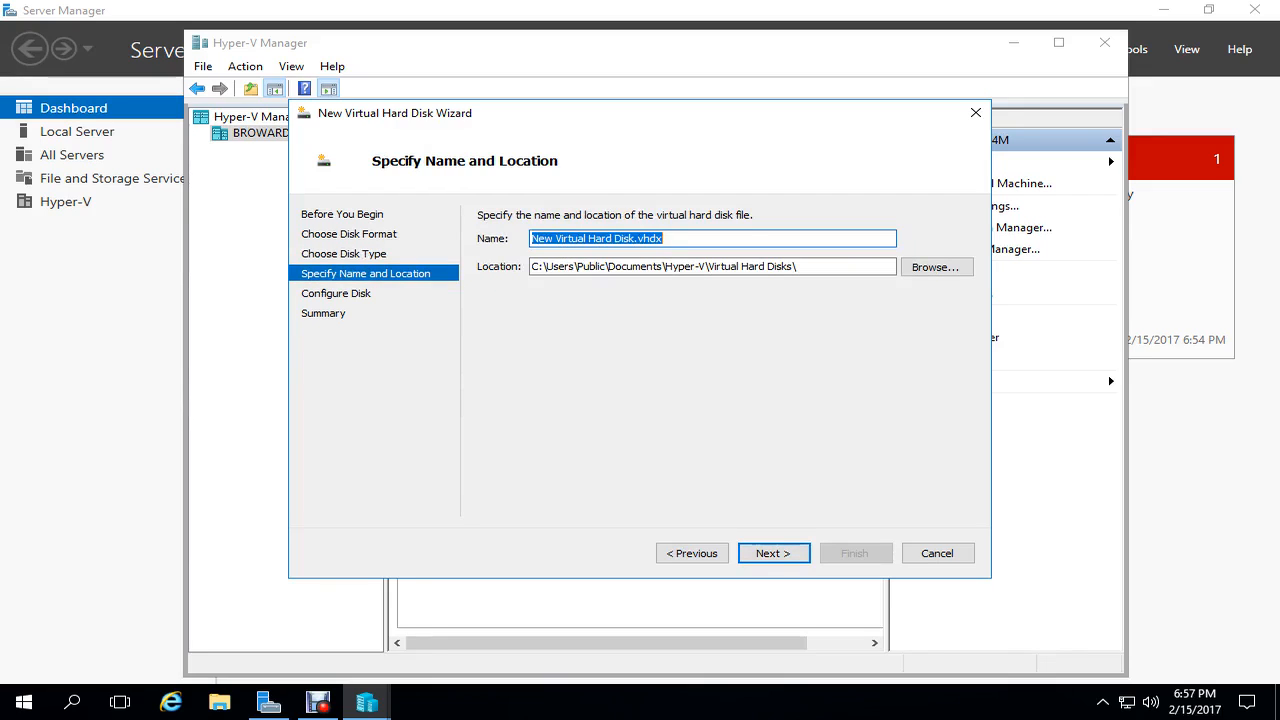
text(Fake)
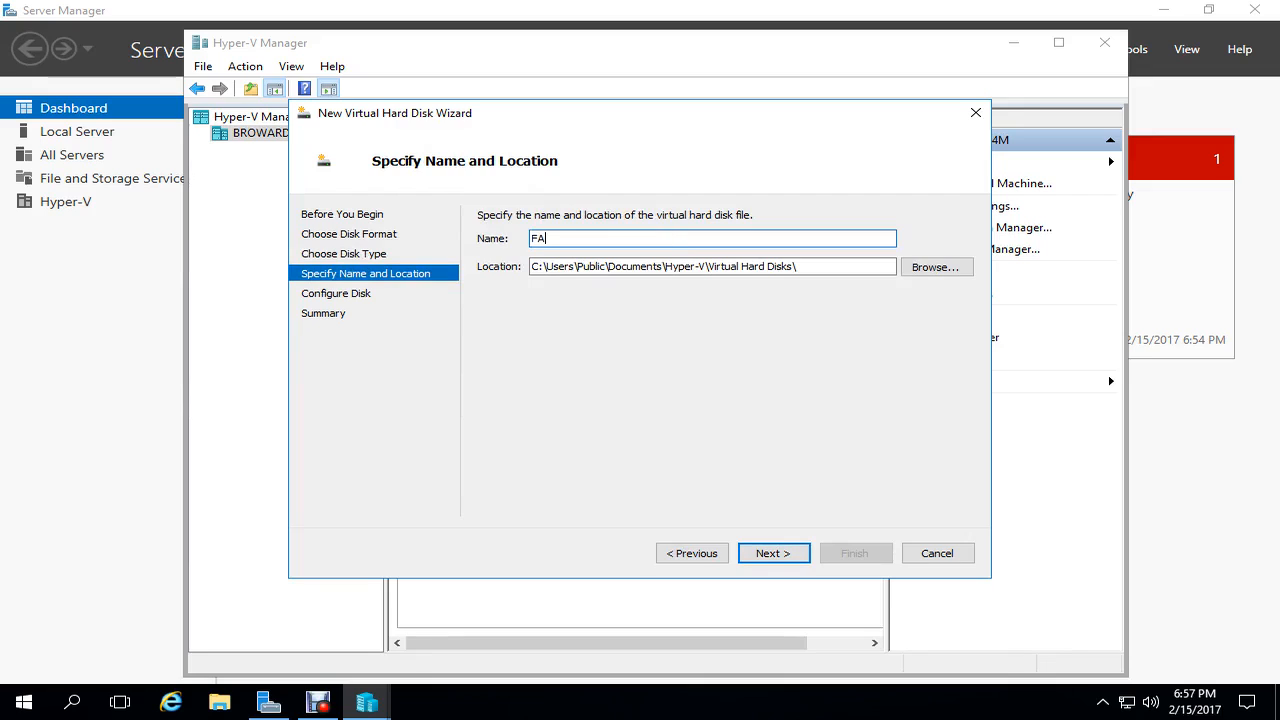
text( ISP)
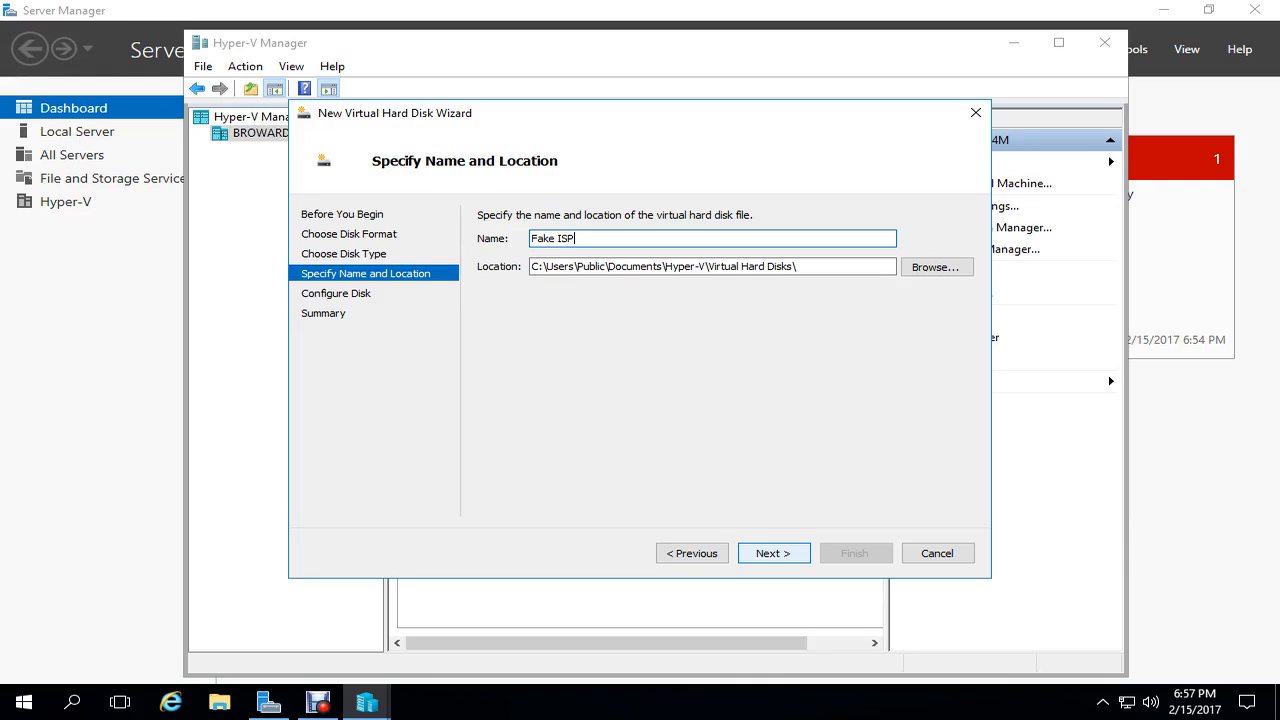
key(Return)
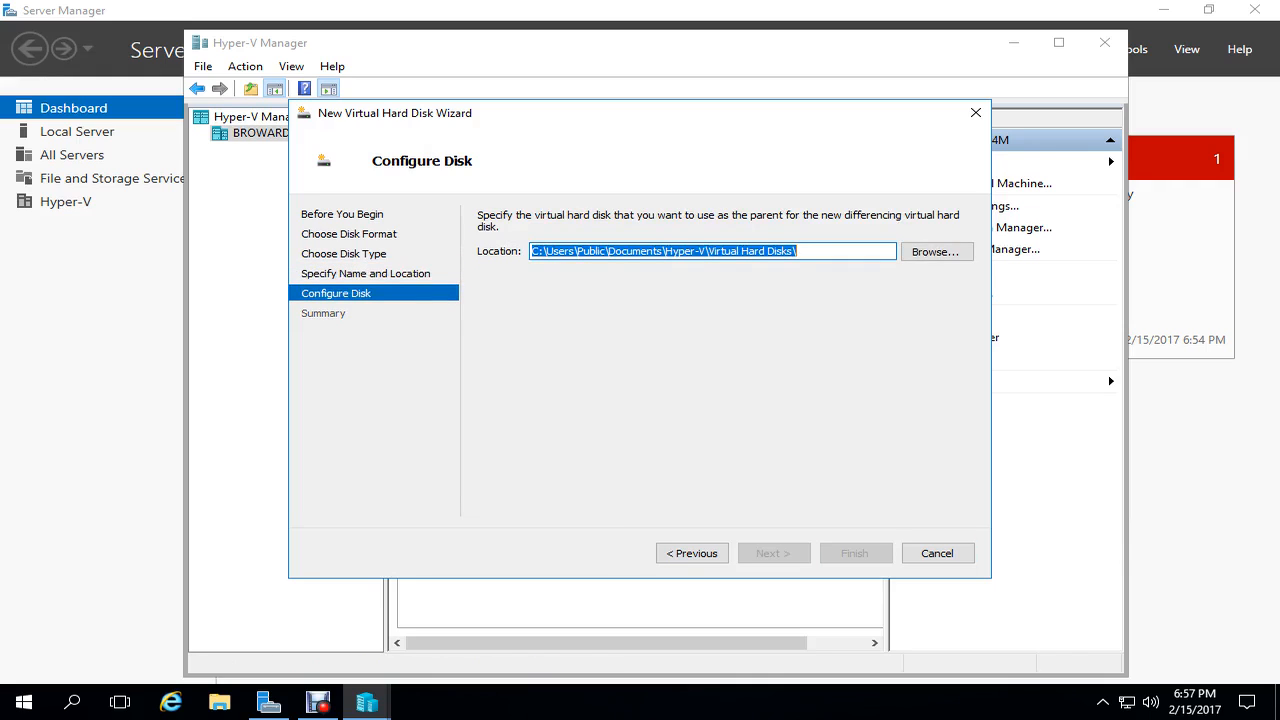
click(936, 252)
- Pick D:\VHDs\Parent\20172_S2016_Eval_Std as parent and finish the Fake ISP disk
drag(444, 338, 444, 390)
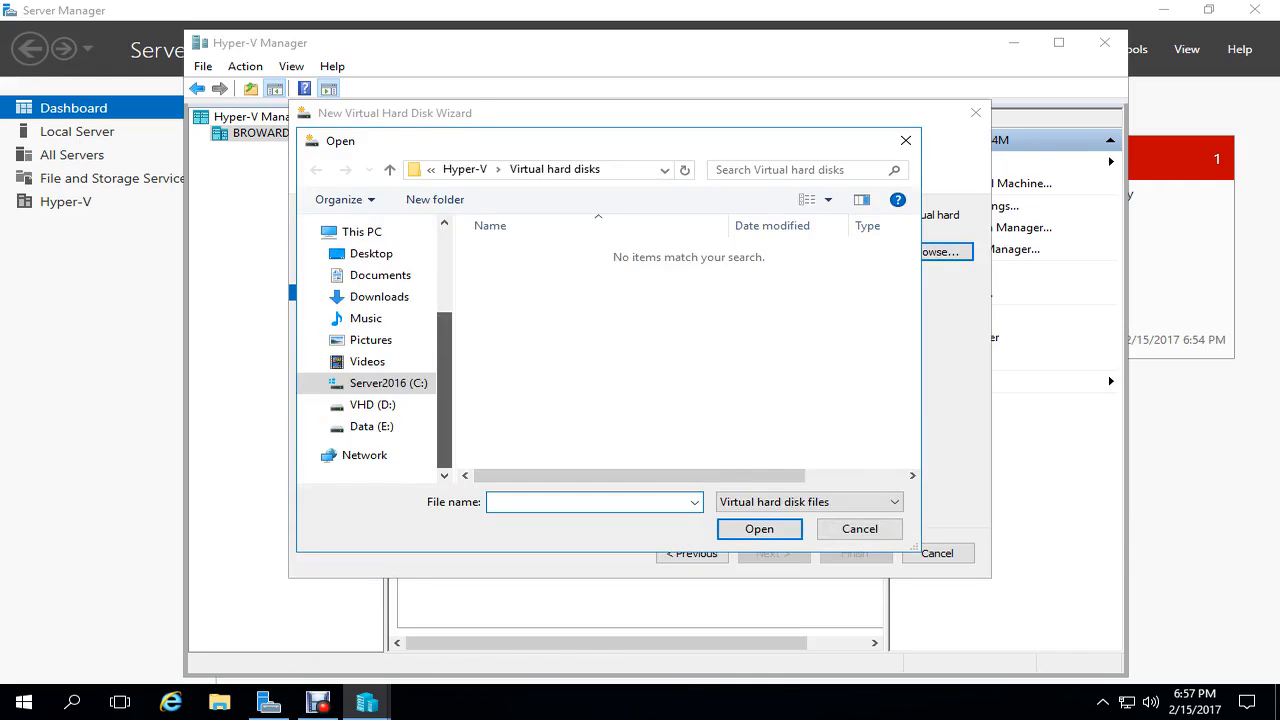
click(372, 404)
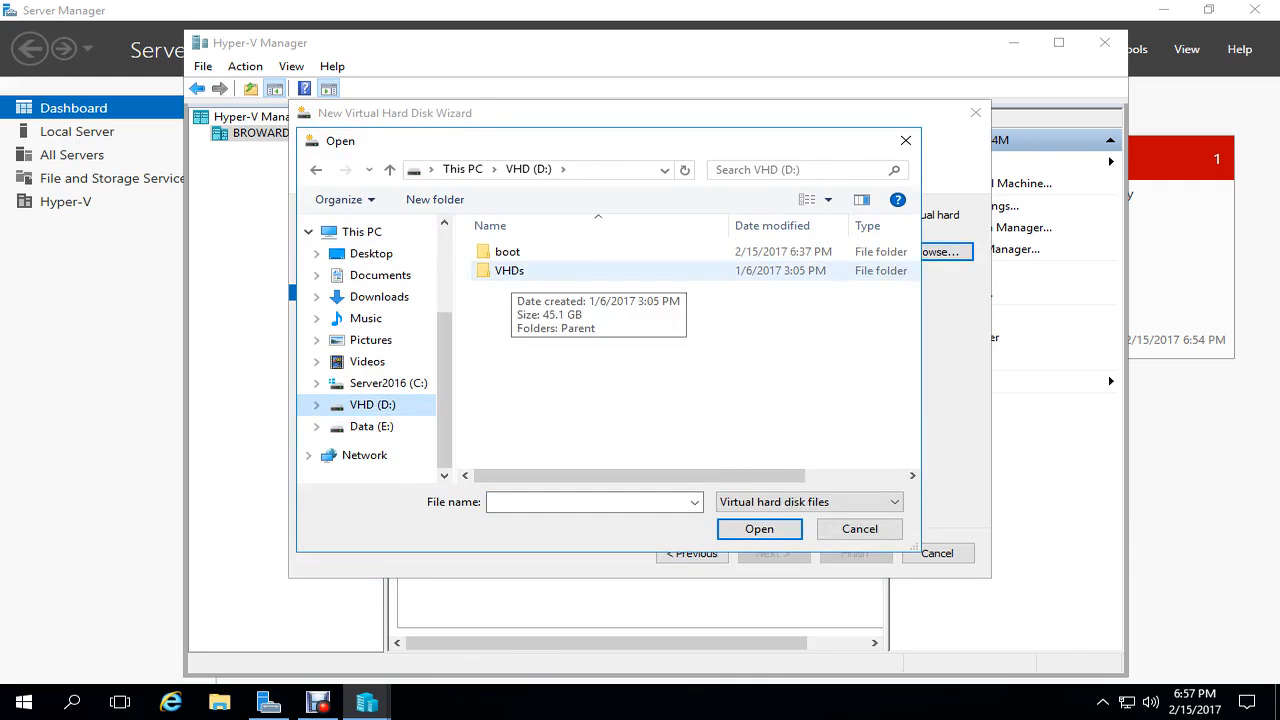
double_click(509, 270)
double_click(509, 251)
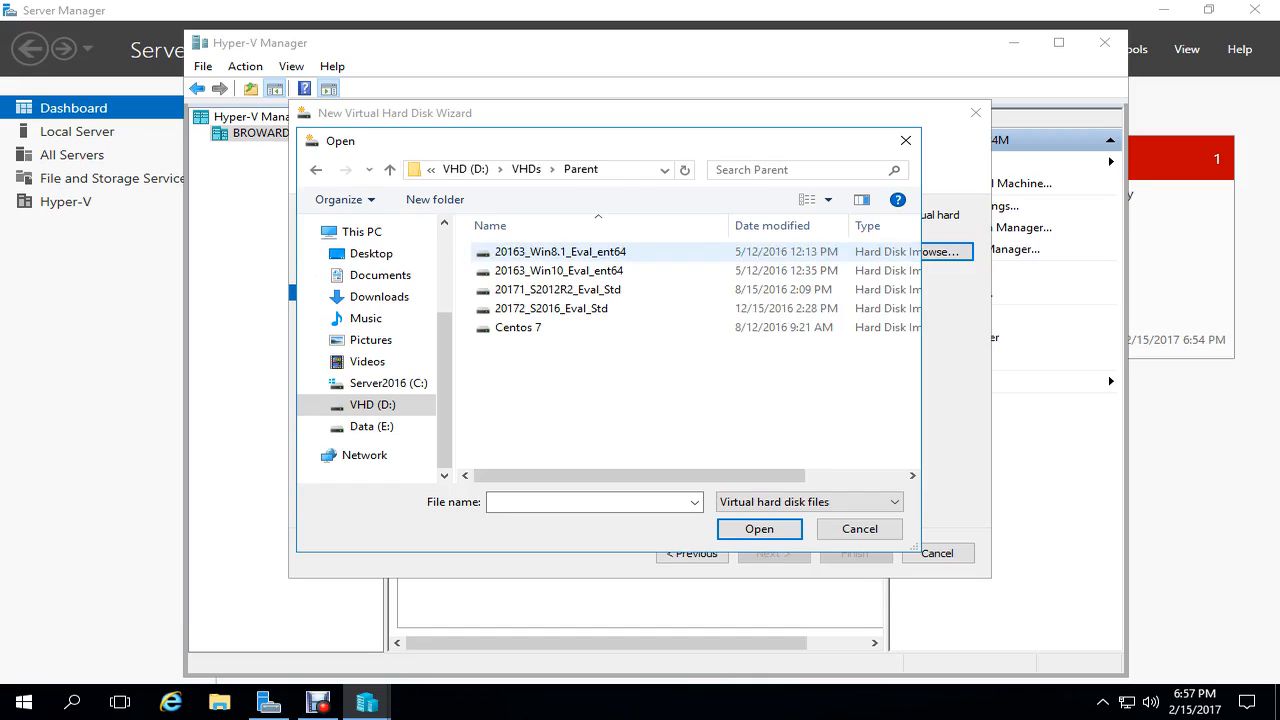
click(551, 308)
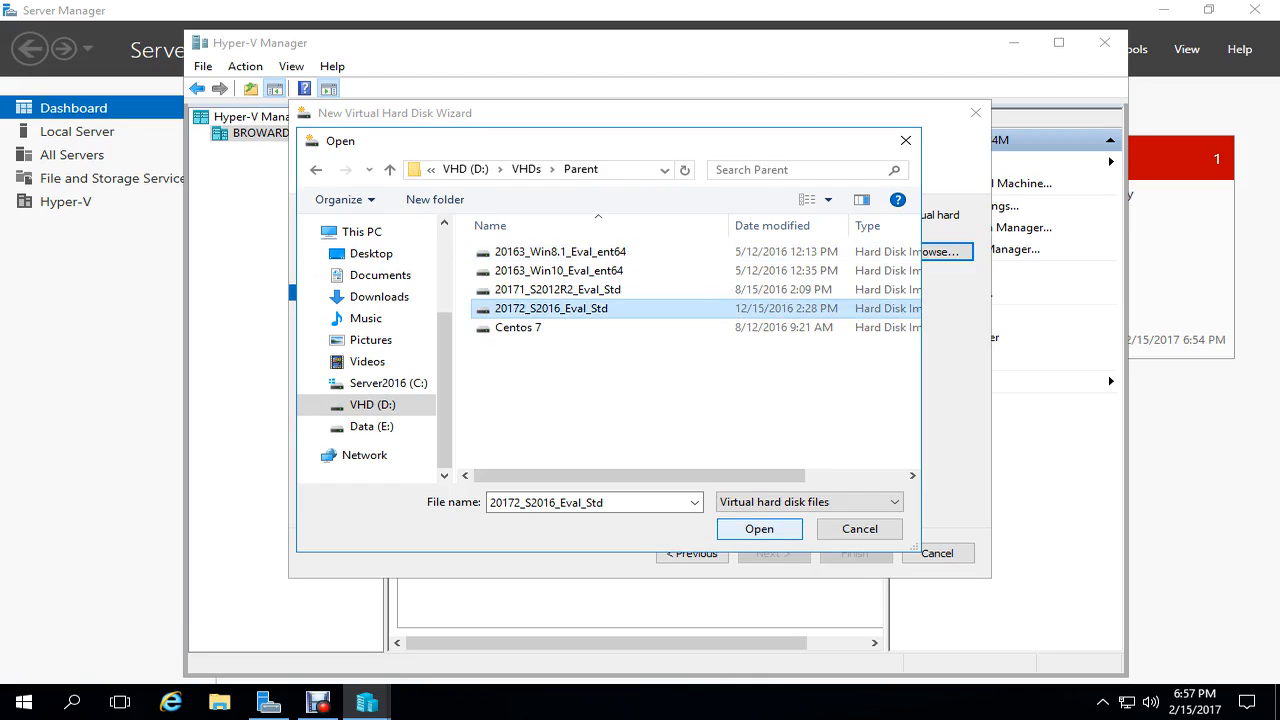
key(Return)
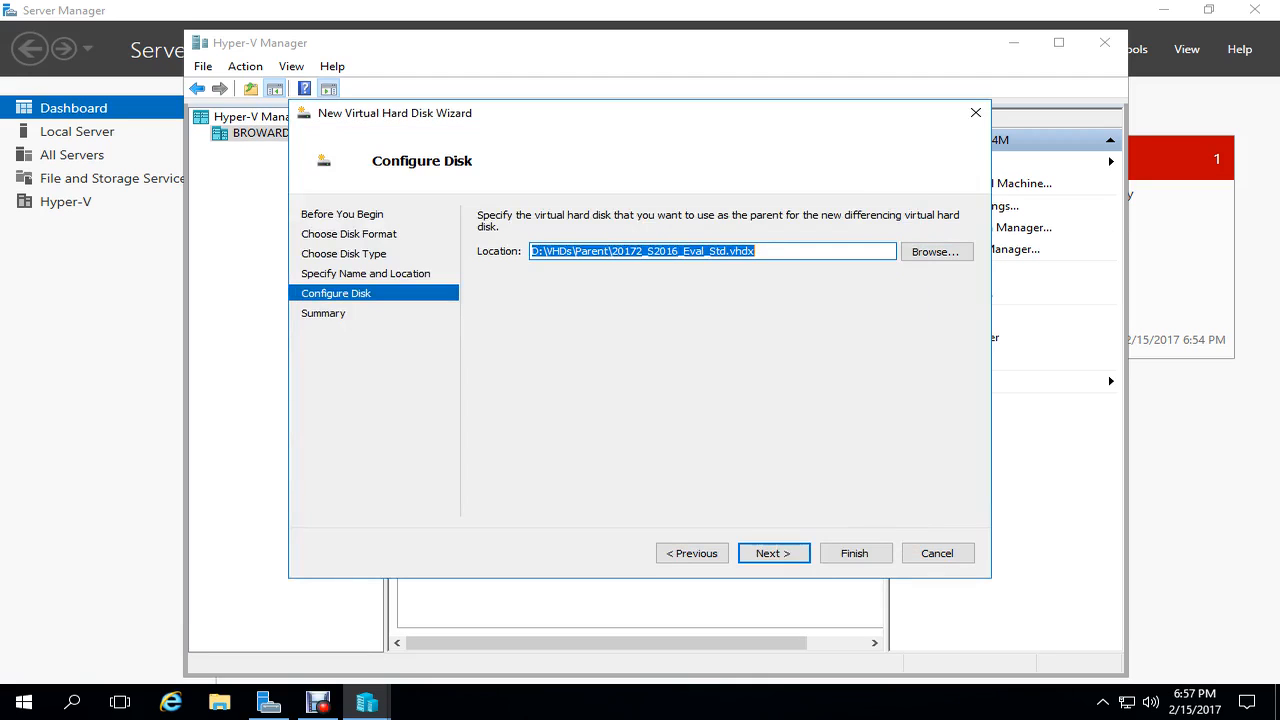
key(Return)
key(Return)
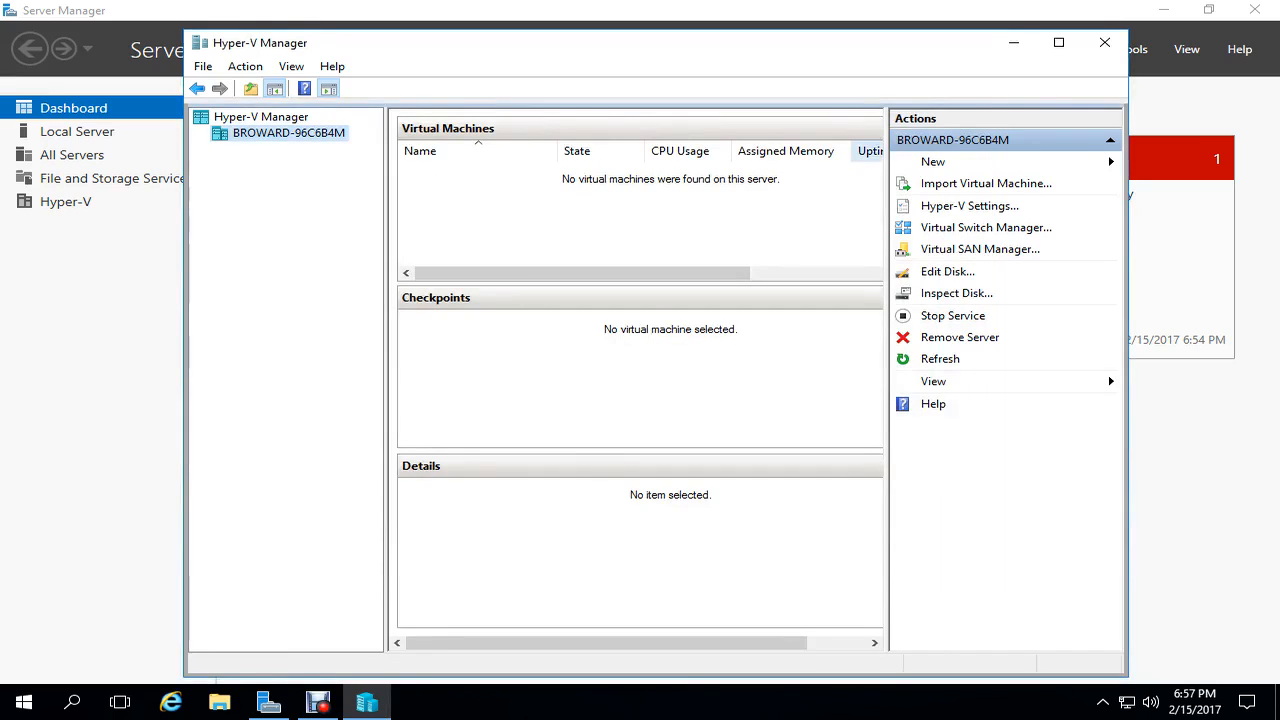
- Start another VHDX differencing disk named 'NAT'
click(940, 161)
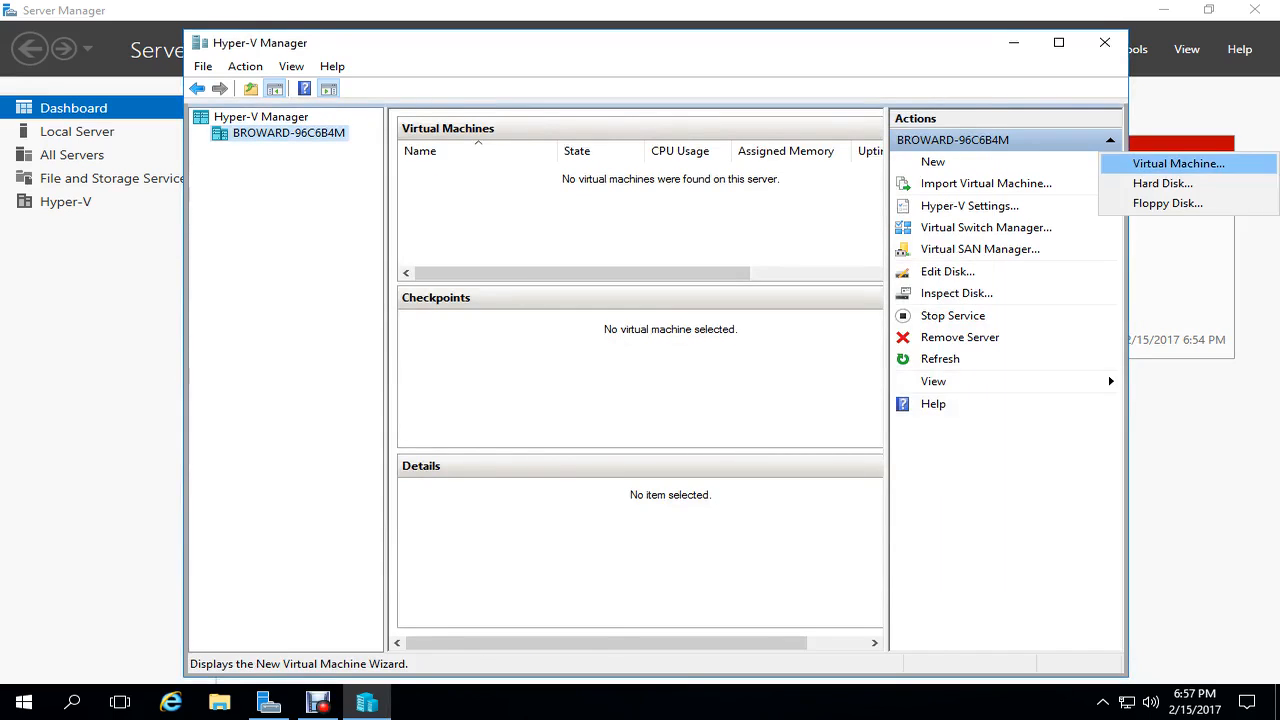
click(1162, 183)
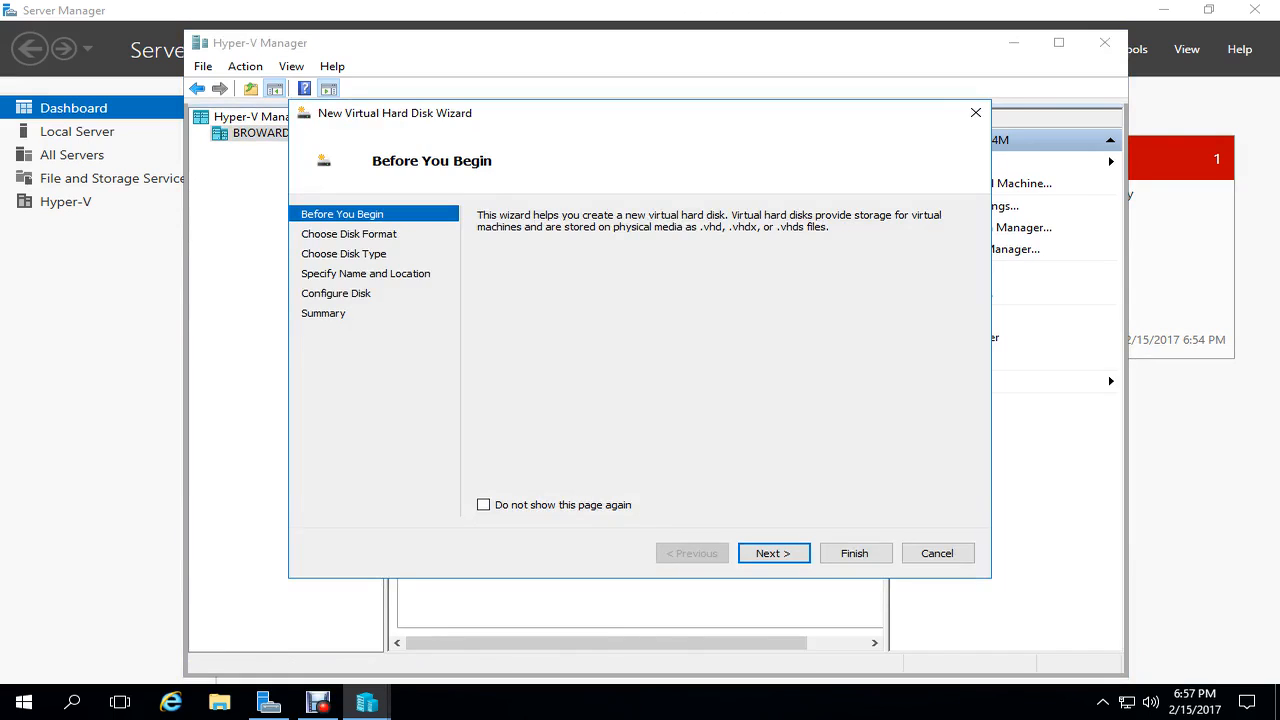
click(774, 553)
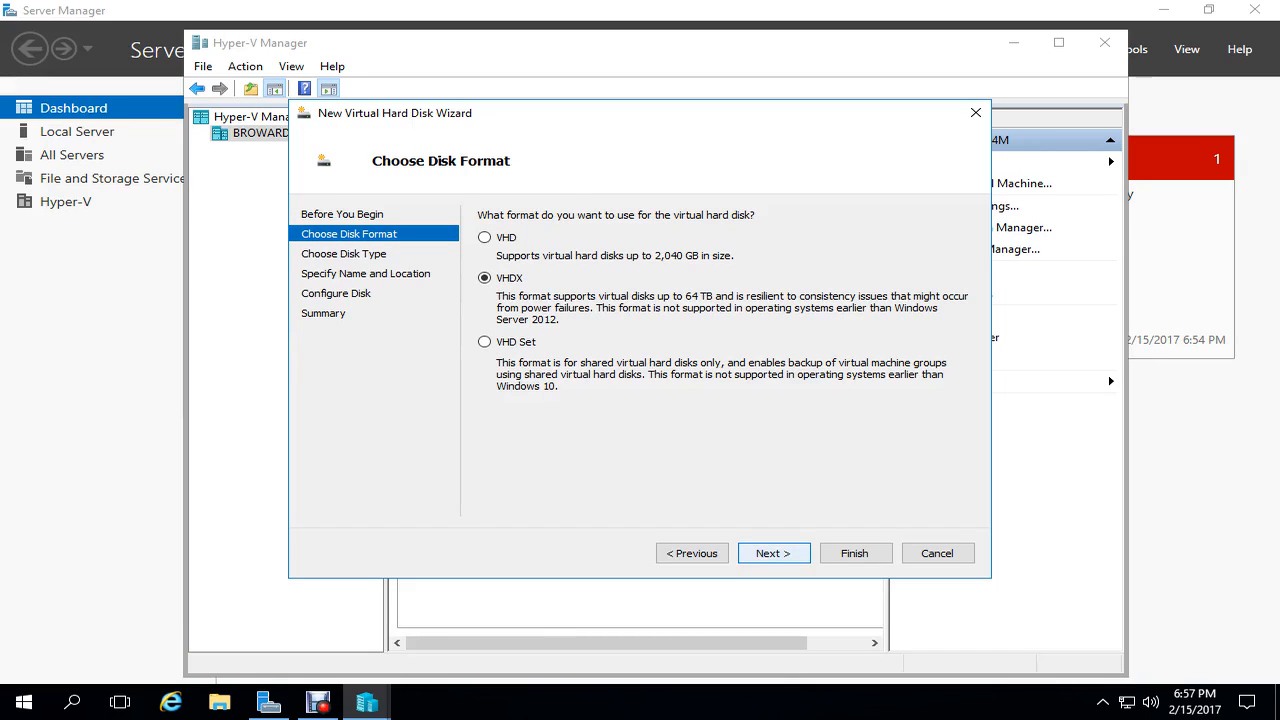
key(Return)
click(485, 365)
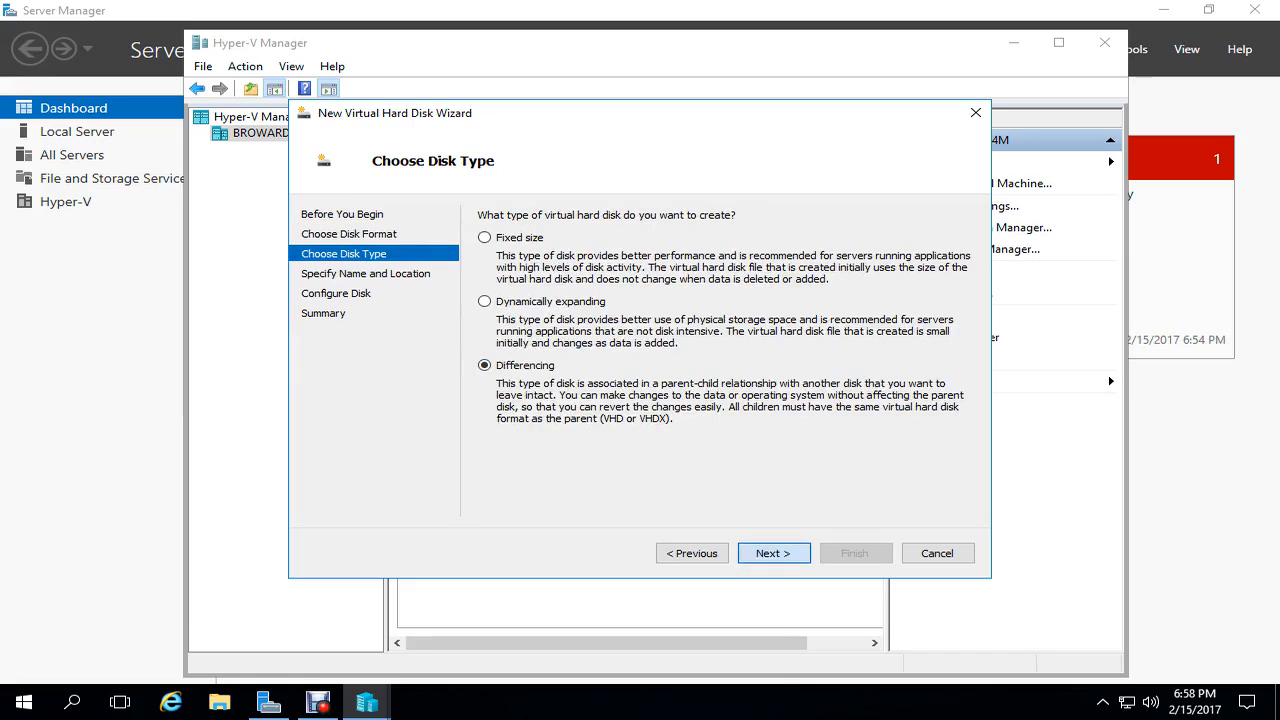
key(Return)
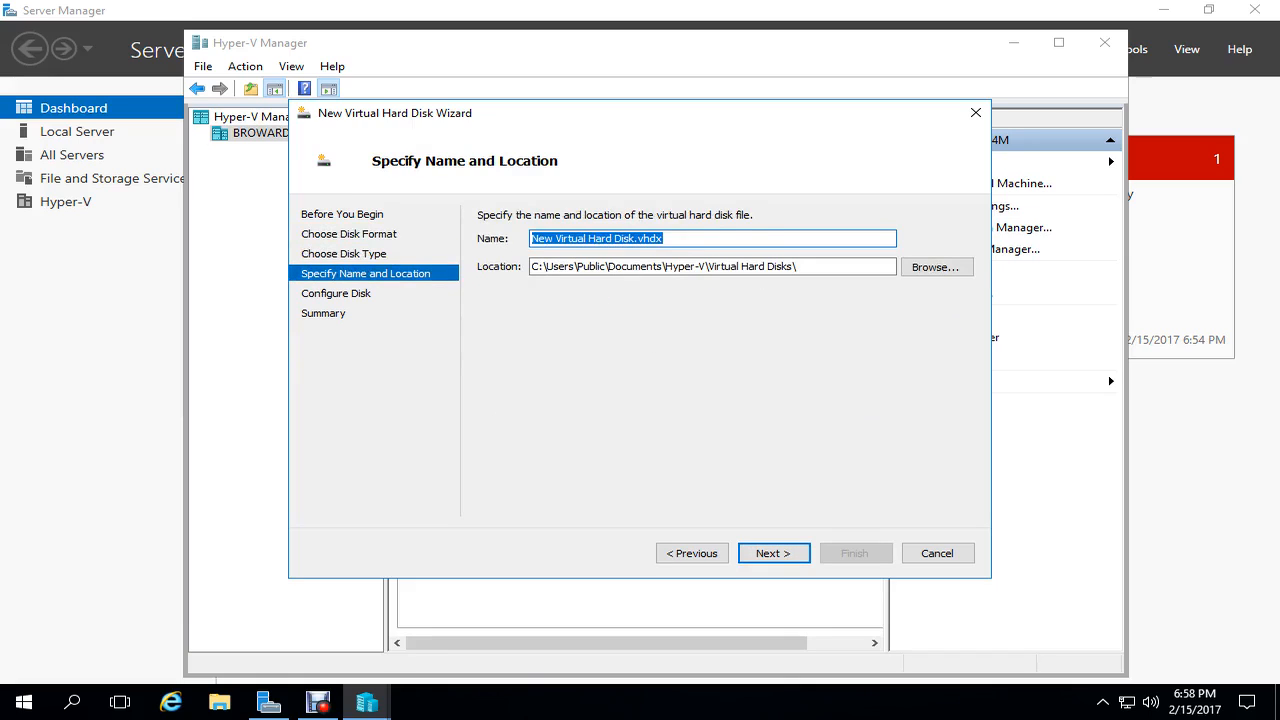
text(NAT)
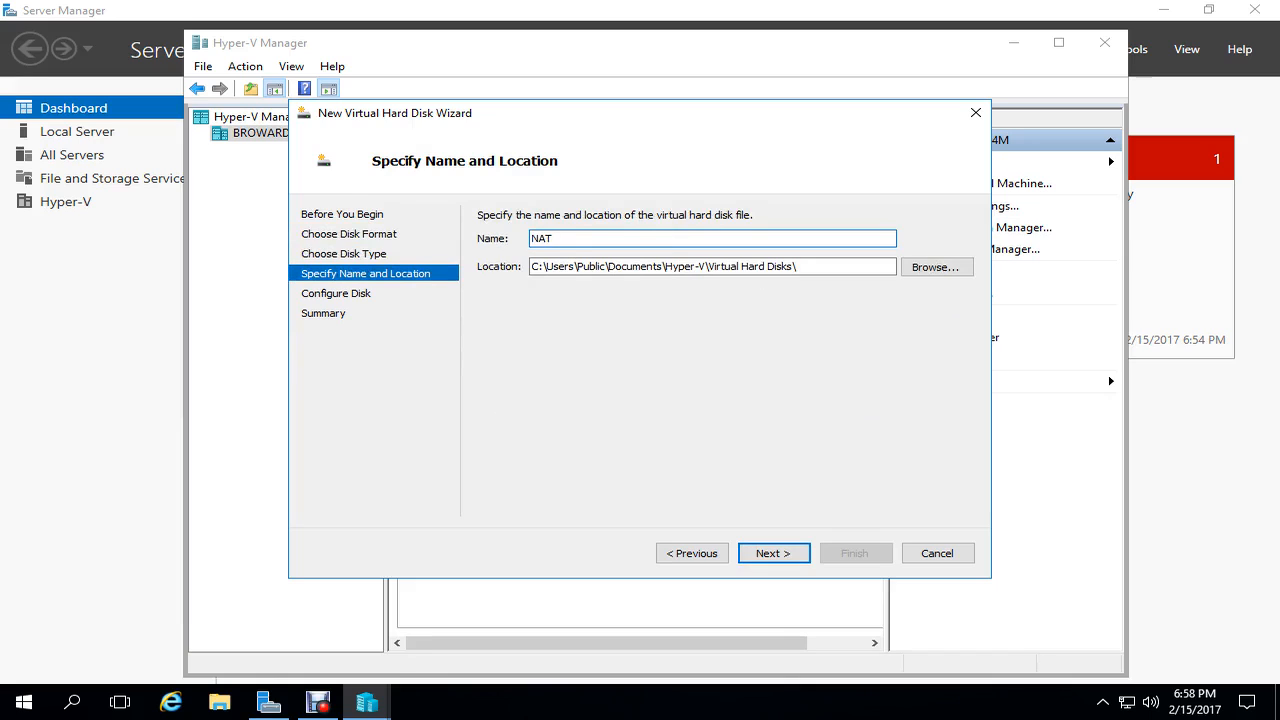
key(Return)
- Choose D:\VHDs\Parent\20172_S2016_Eval_Std as parent and finish creating NAT.vhdx
key(Tab)
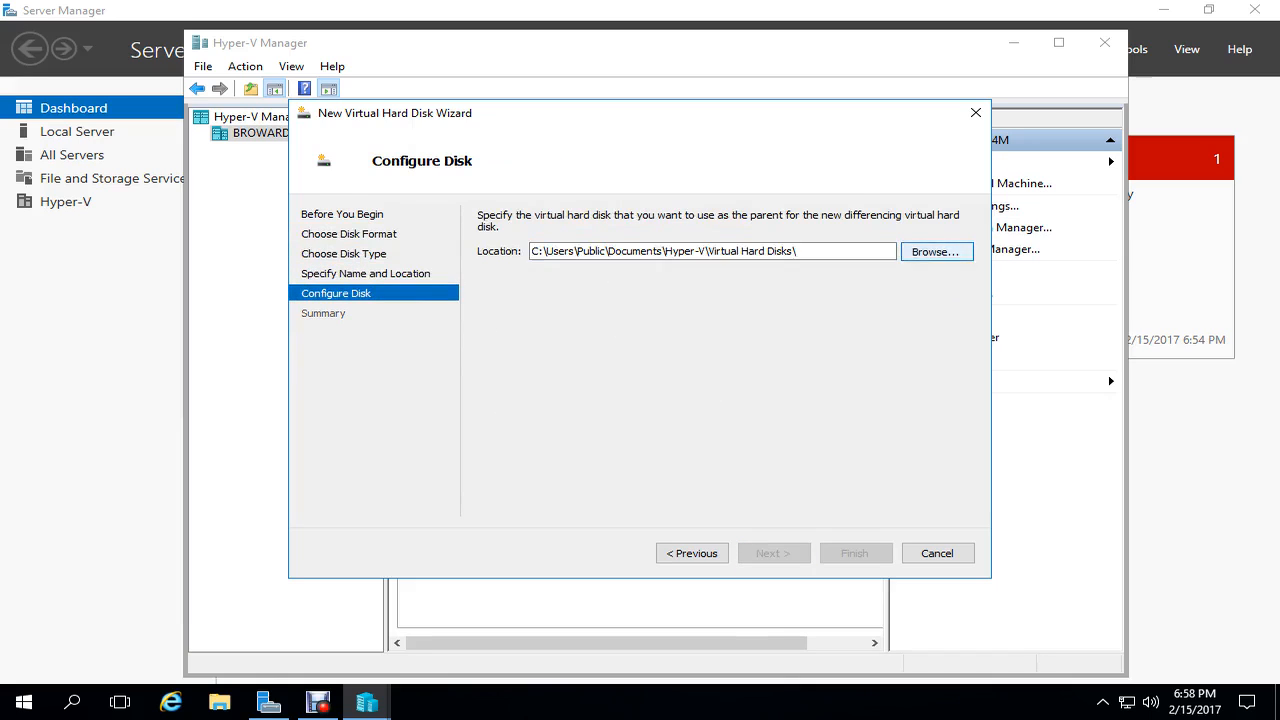
key(Return)
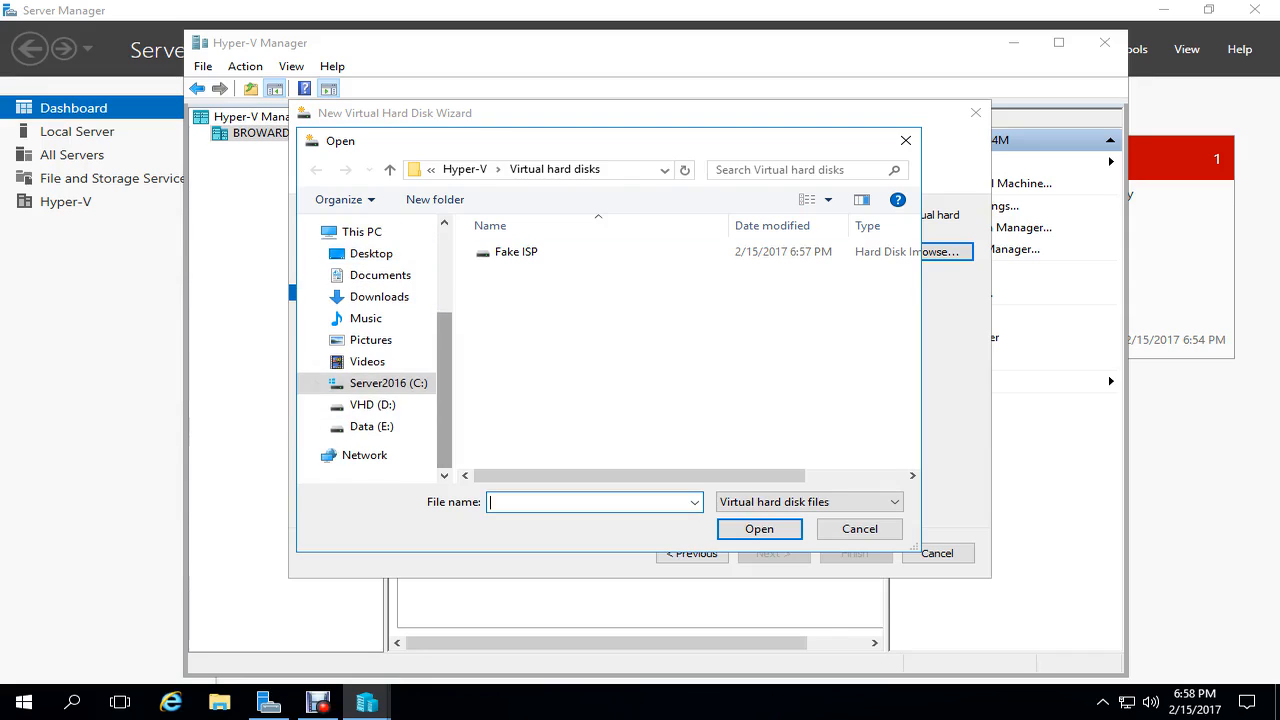
click(371, 427)
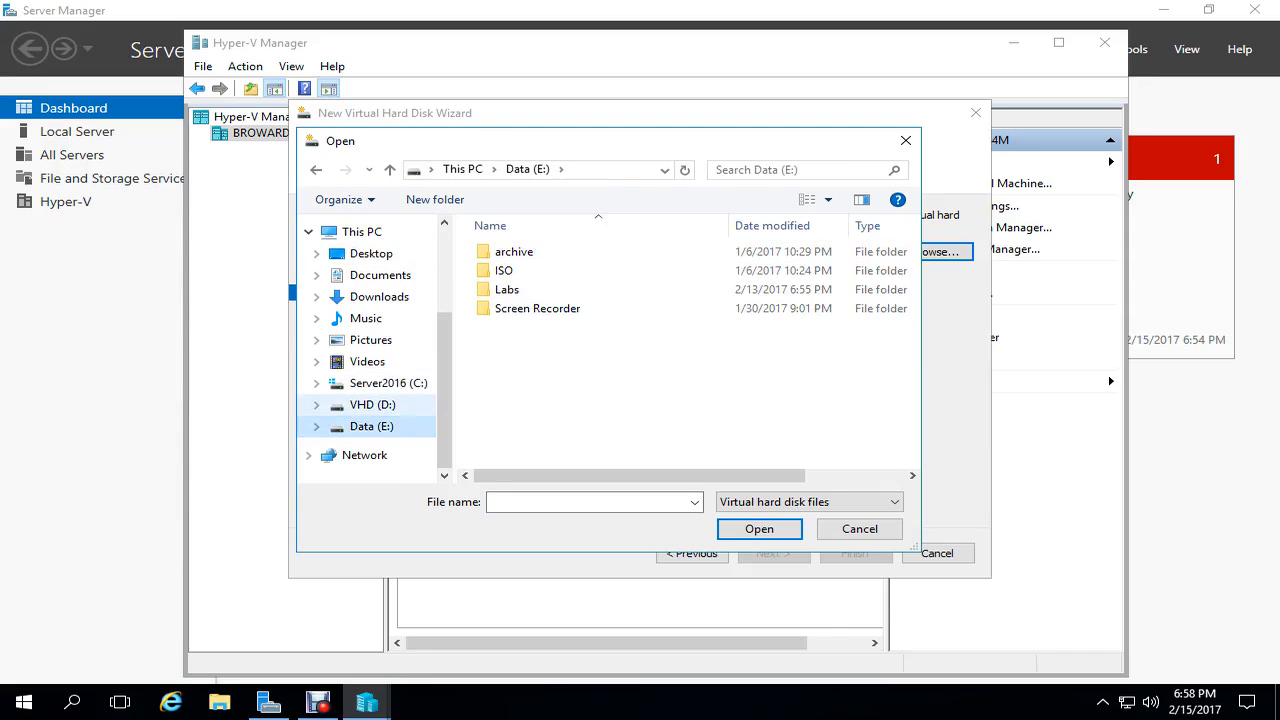
click(372, 405)
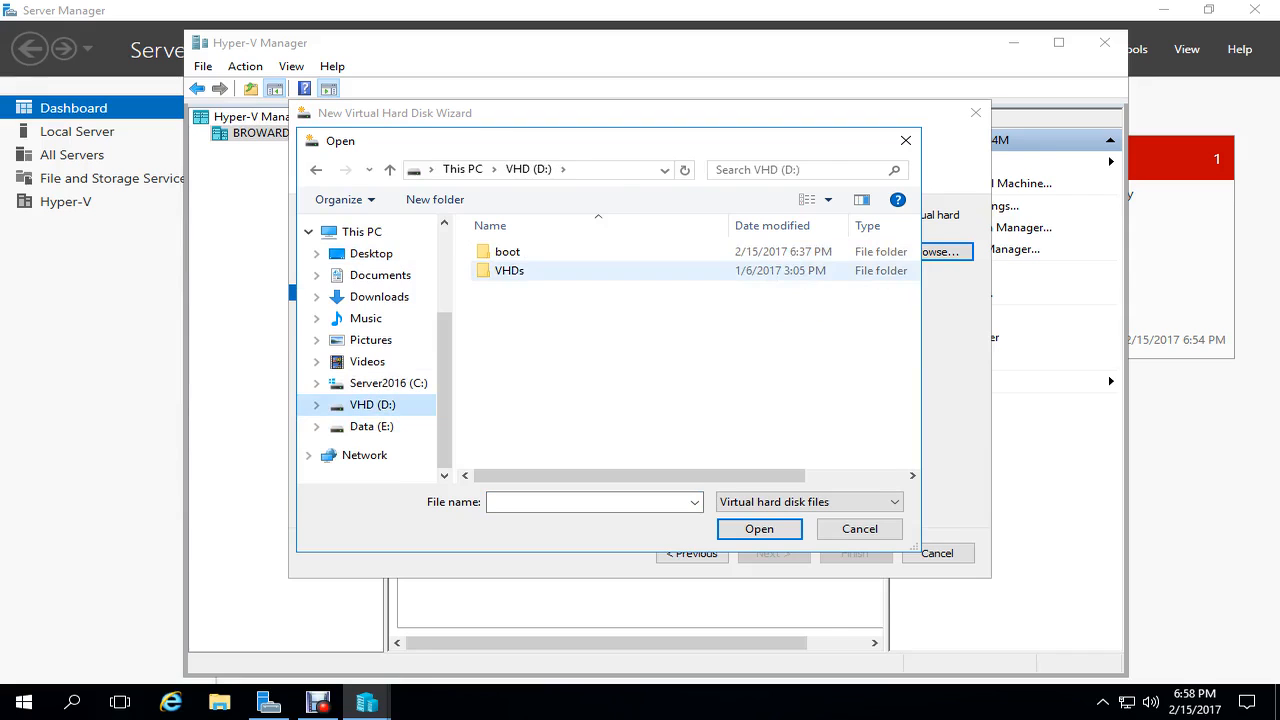
double_click(512, 270)
double_click(512, 252)
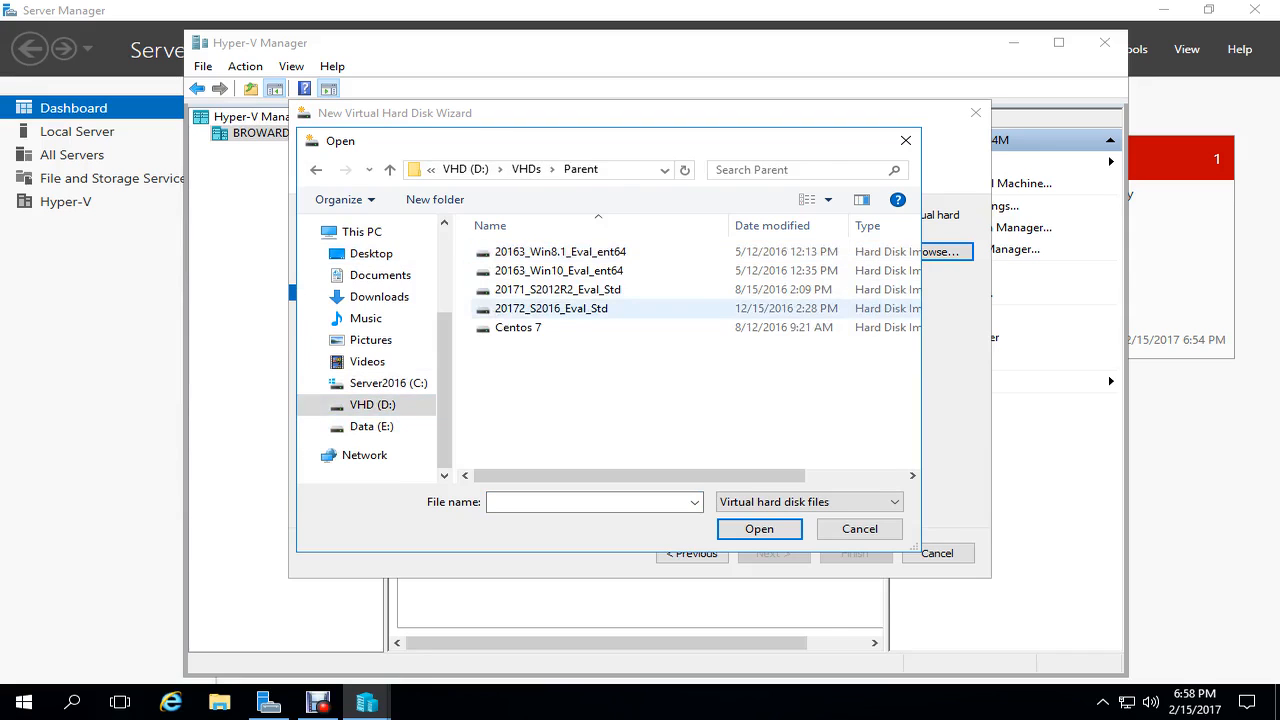
click(551, 309)
click(759, 529)
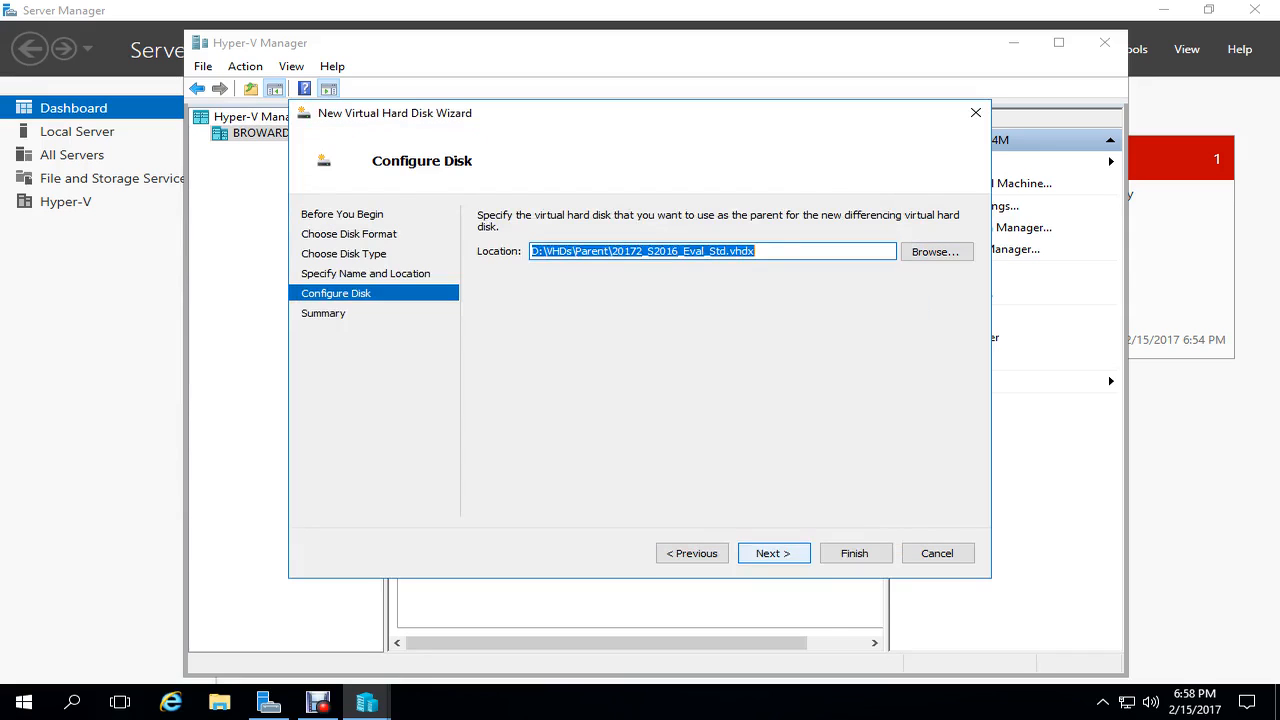
click(773, 553)
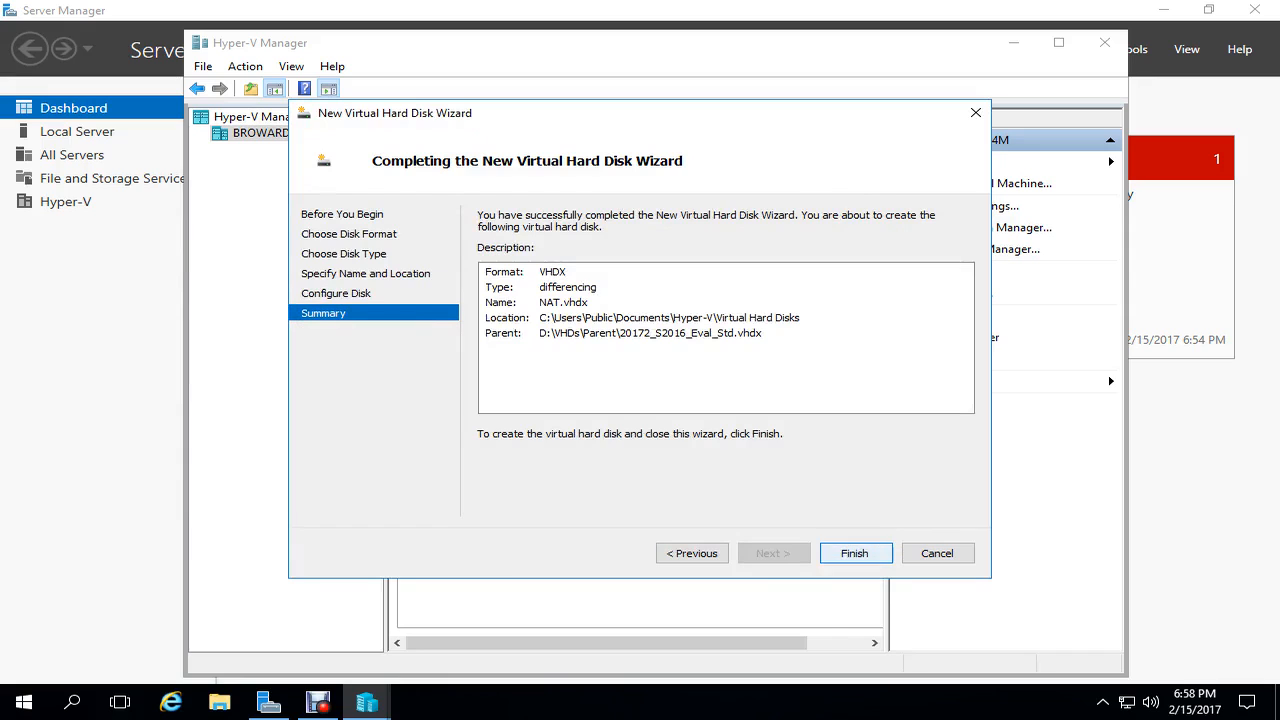
key(Return)
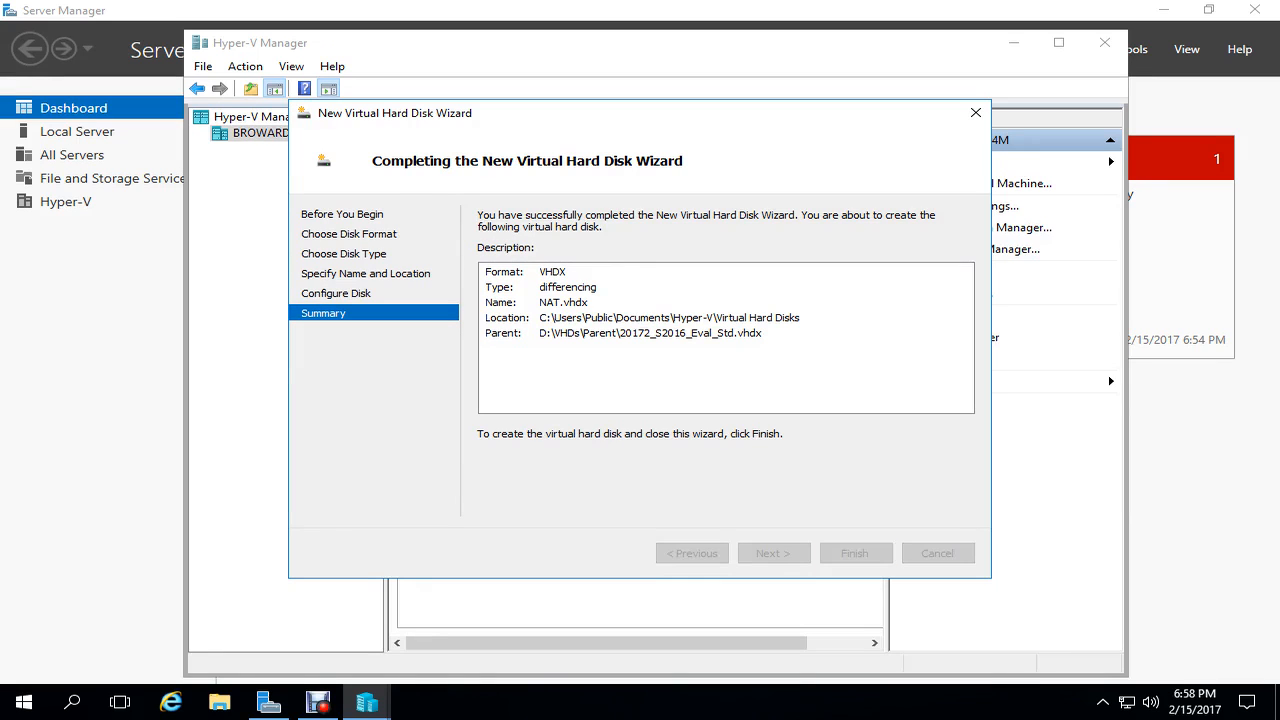
click(933, 161)
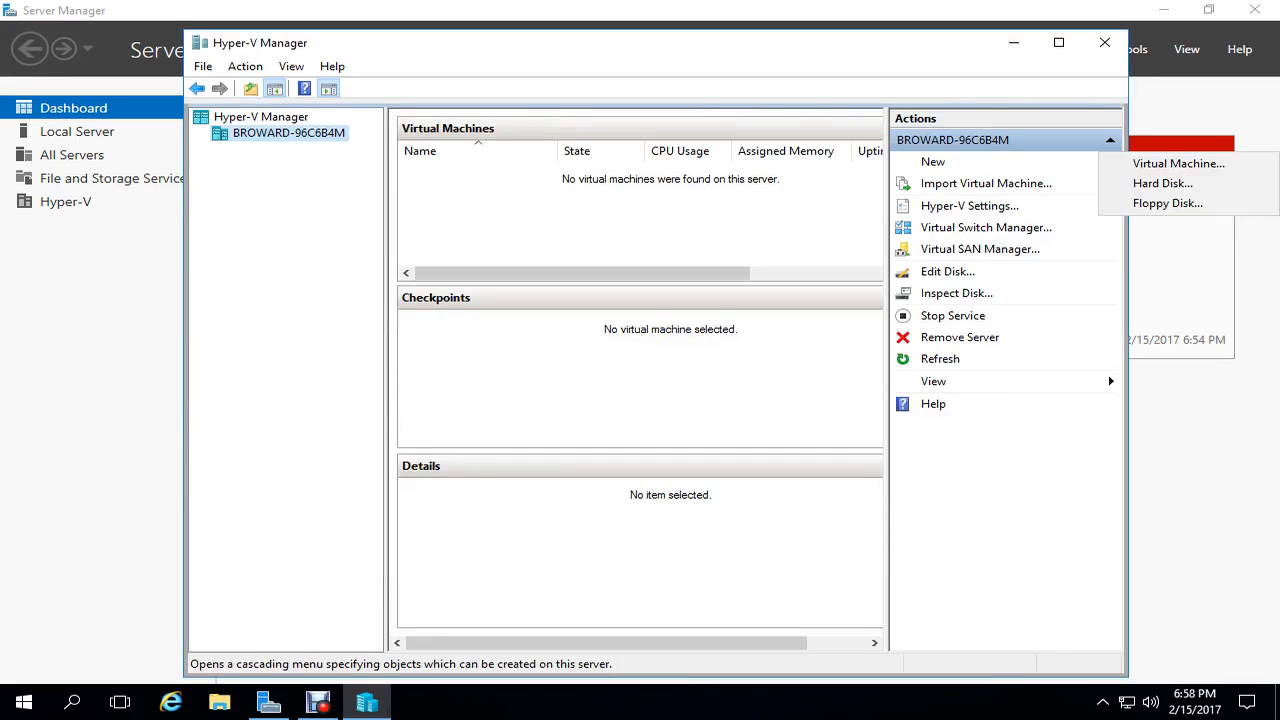
- Begin a VHDX differencing disk named 'DC' and open the parent-disk file picker
click(1137, 183)
key(Return)
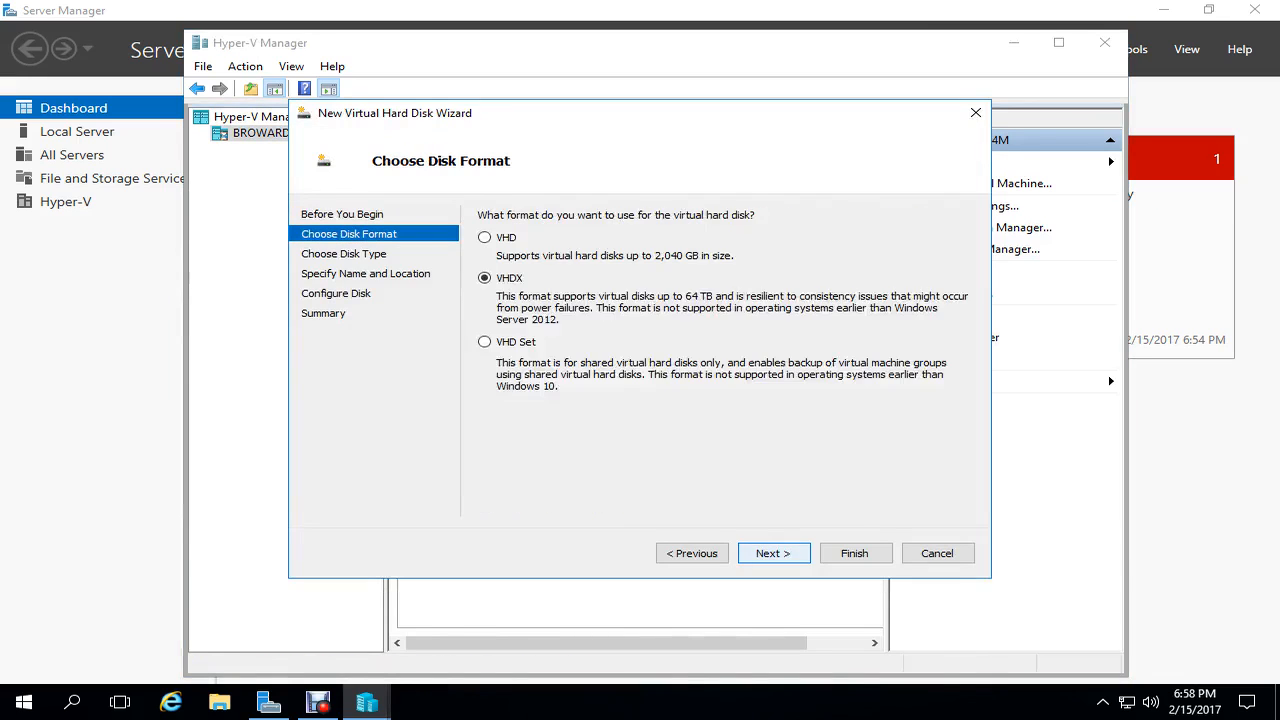
key(Return)
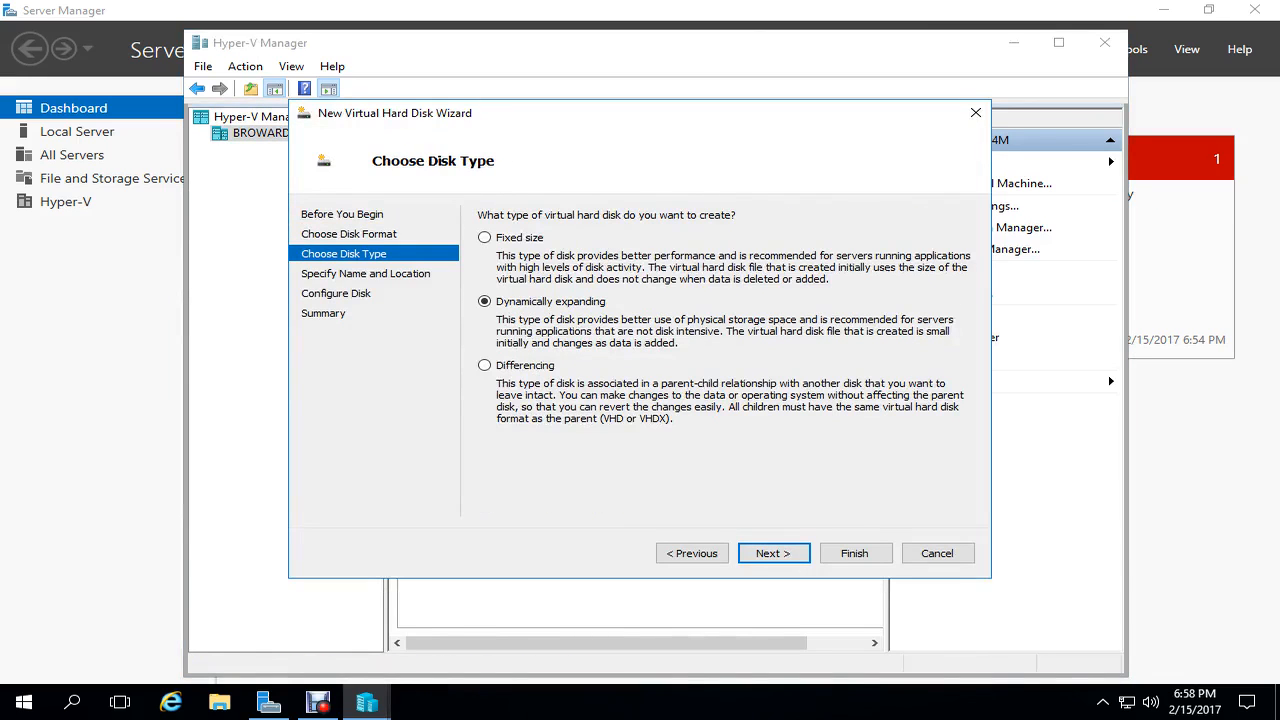
click(485, 365)
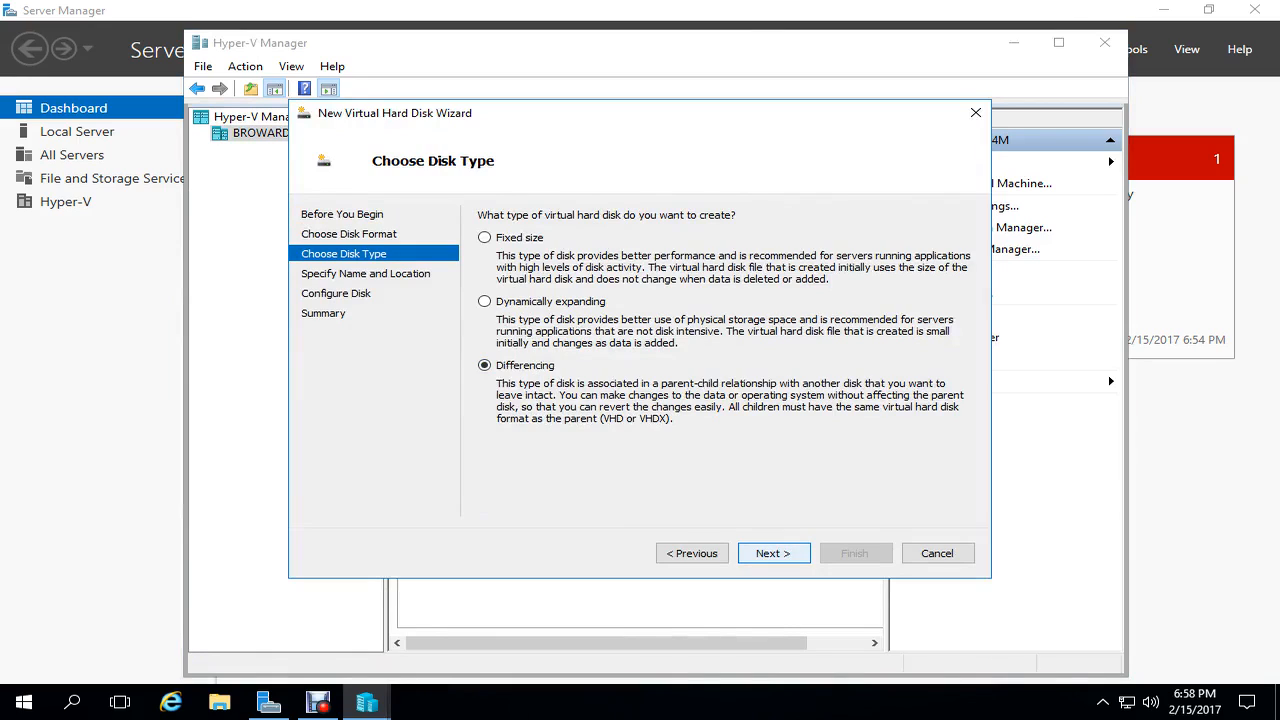
key(Return)
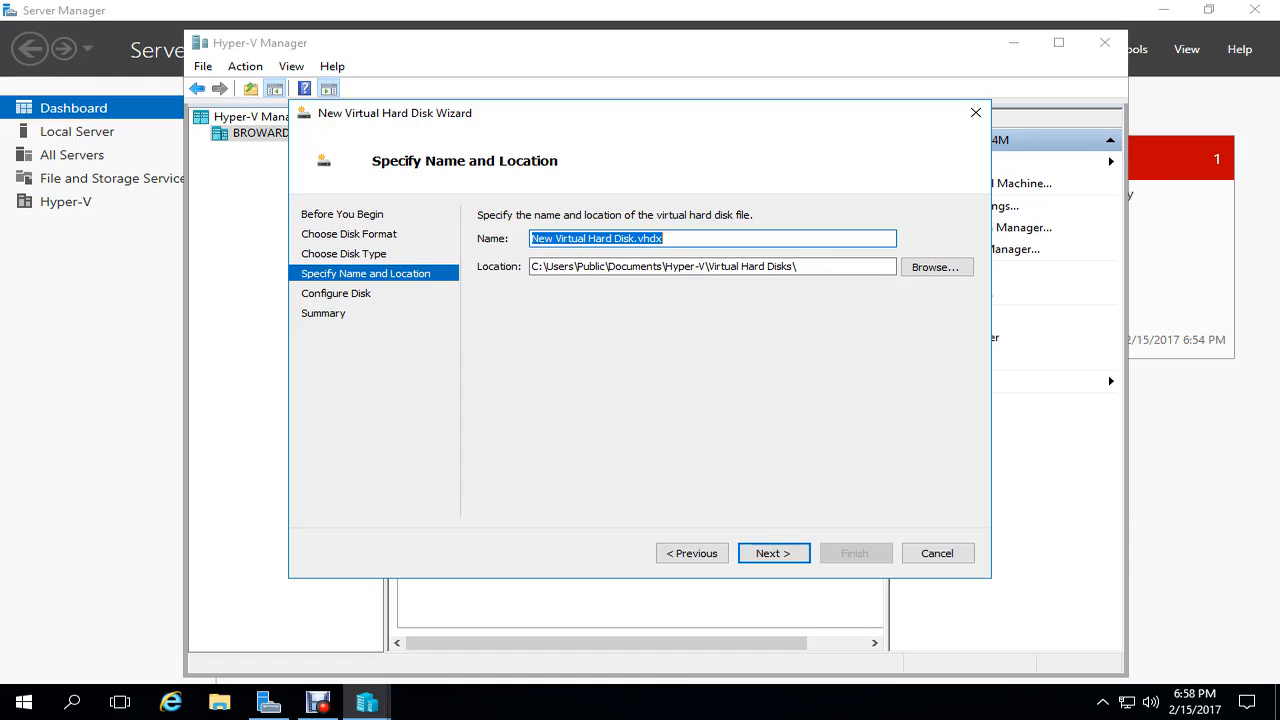
text(DC)
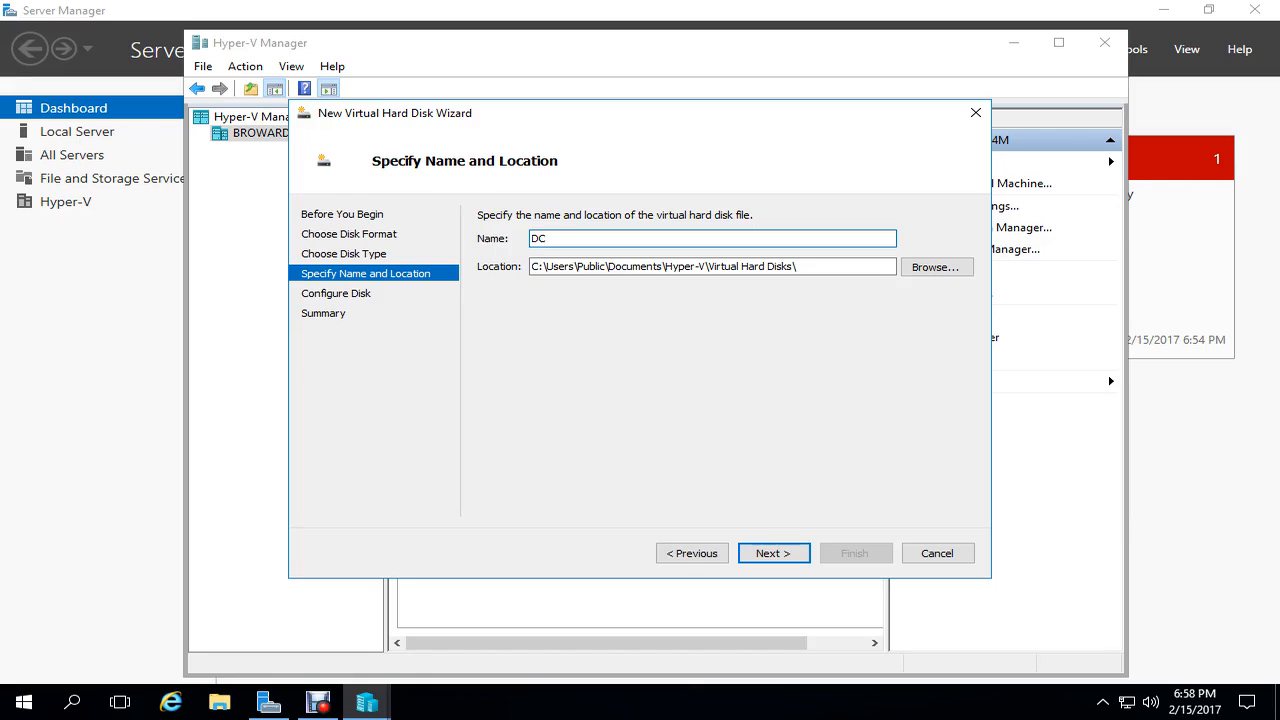
key(Return)
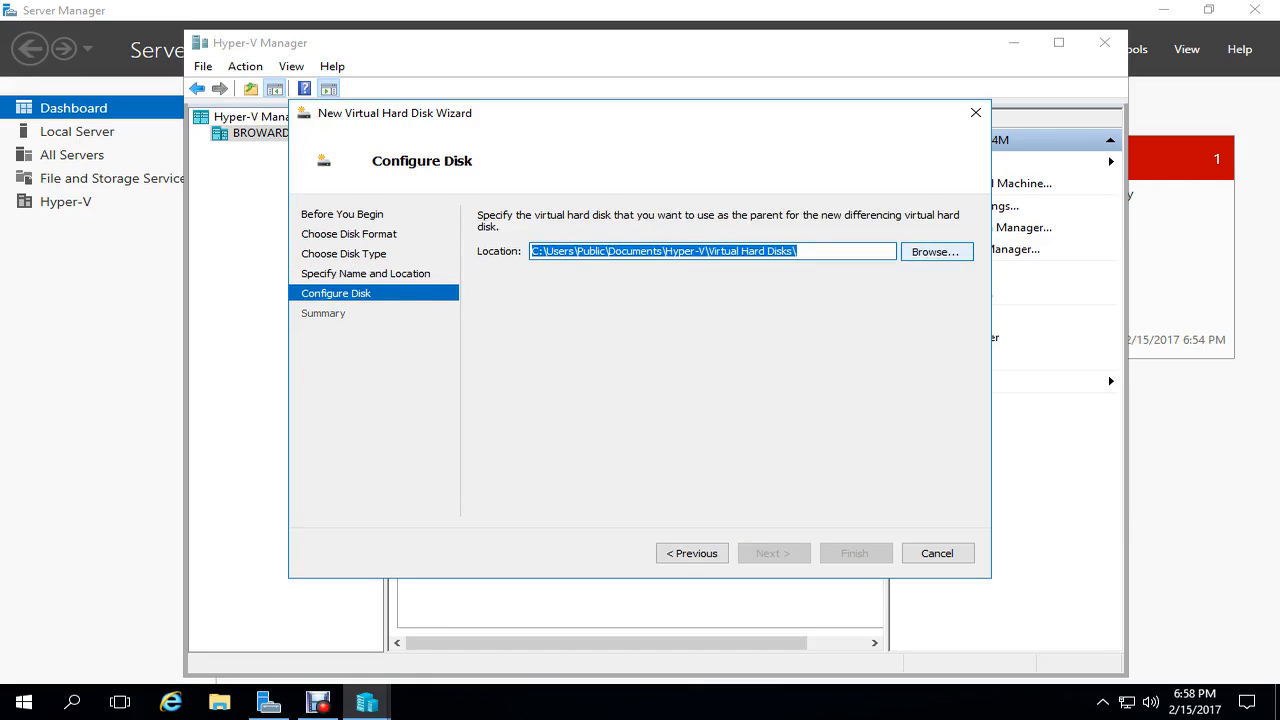
key(Tab)
key(Return)
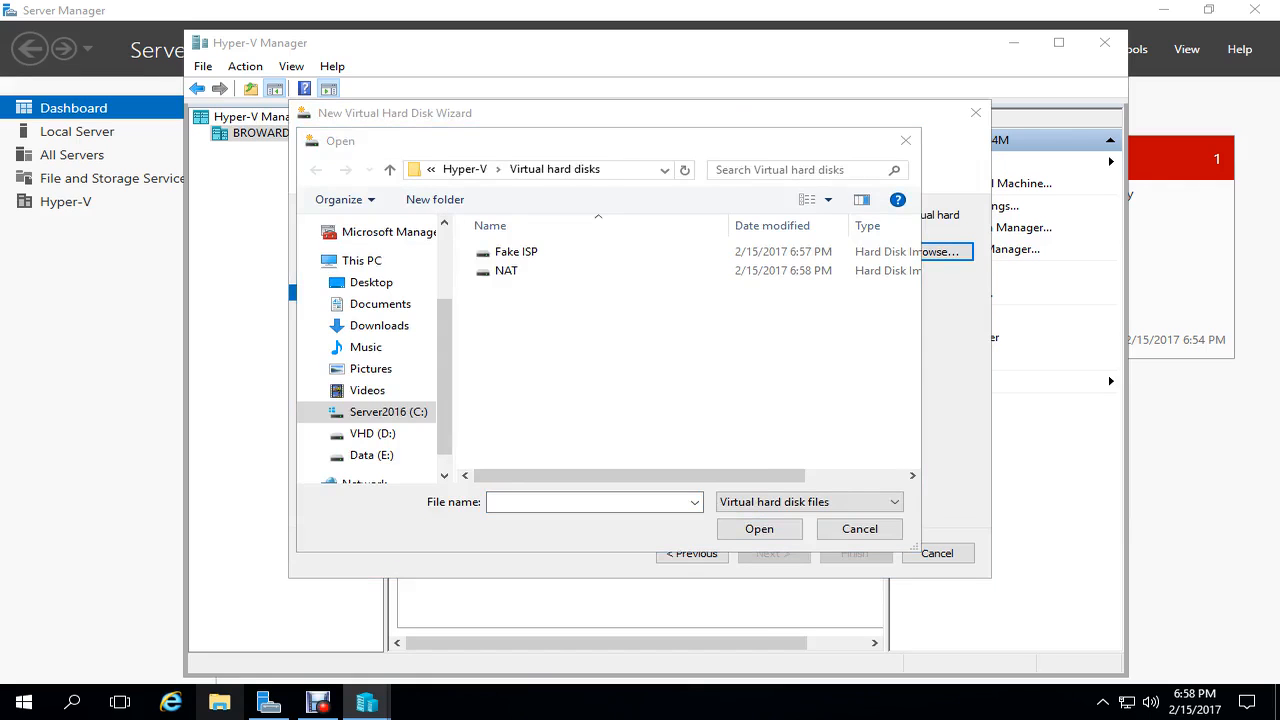
- Create a shortcut to the D:\VHDs\Parent folder using File Explorer
key(super+e)
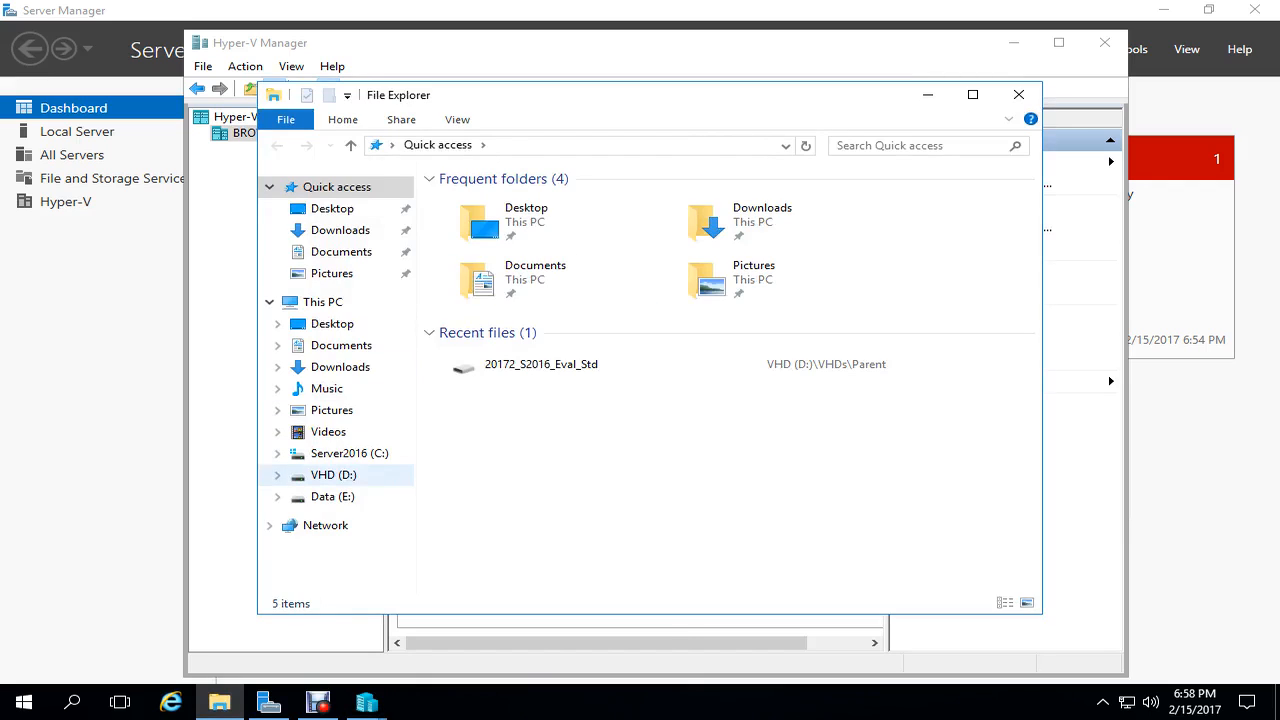
drag(560, 95, 1048, 96)
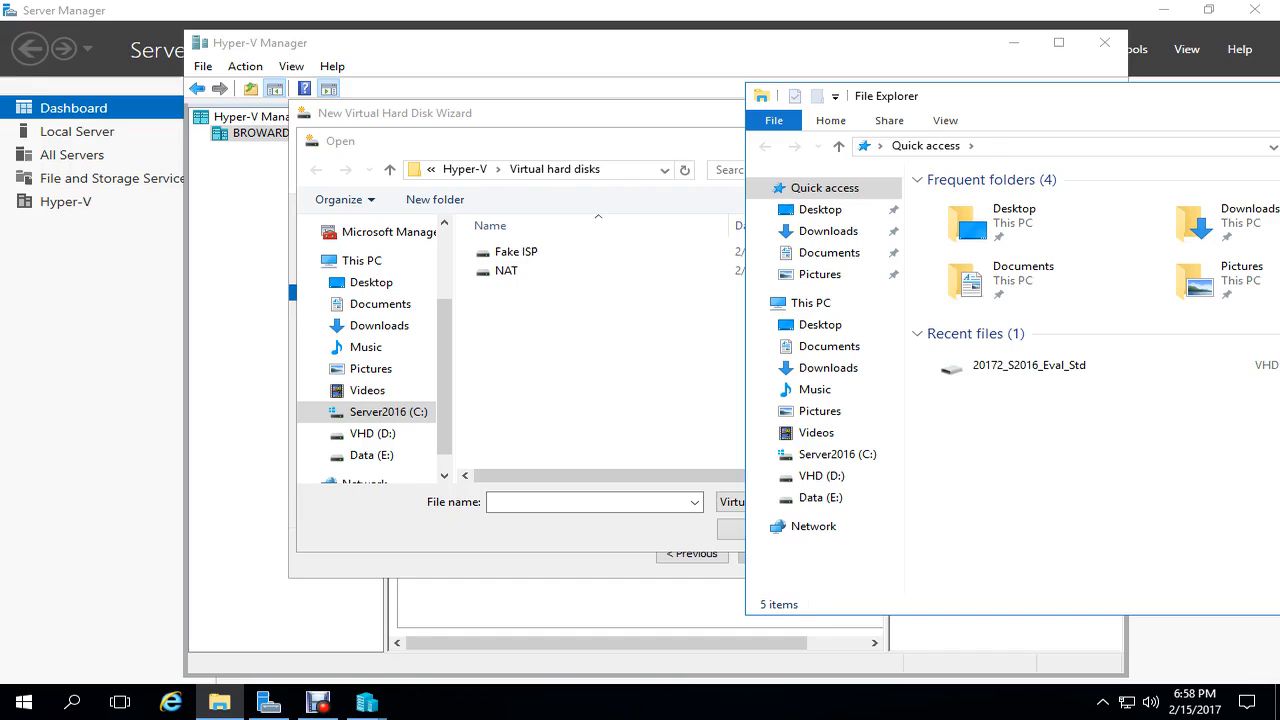
click(822, 476)
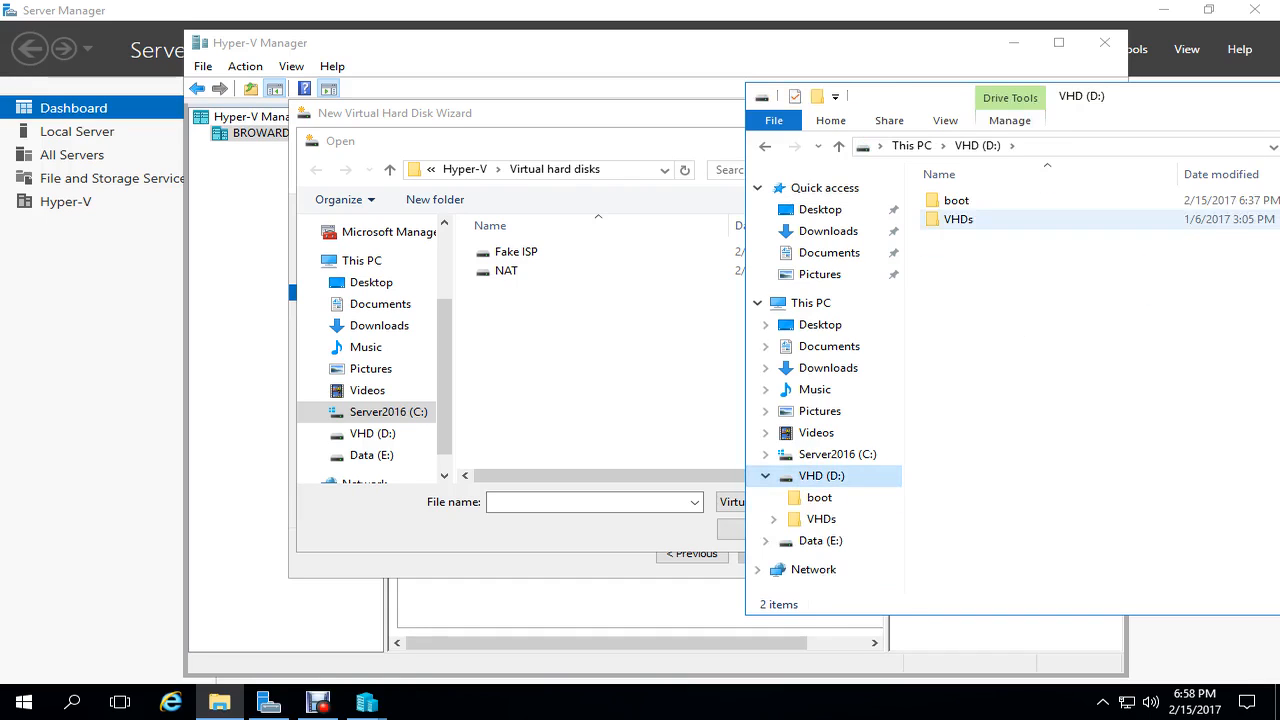
double_click(958, 219)
drag(958, 200, 603, 392)
click(693, 440)
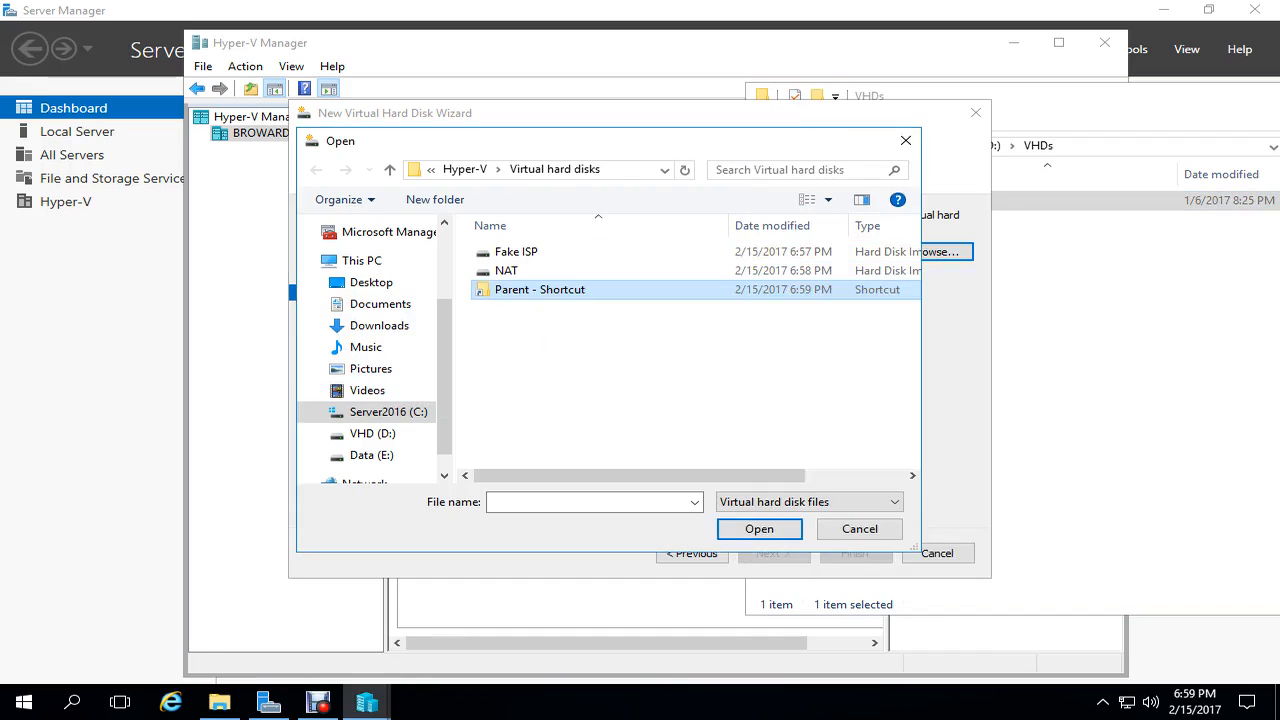
drag(1040, 96, 638, 192)
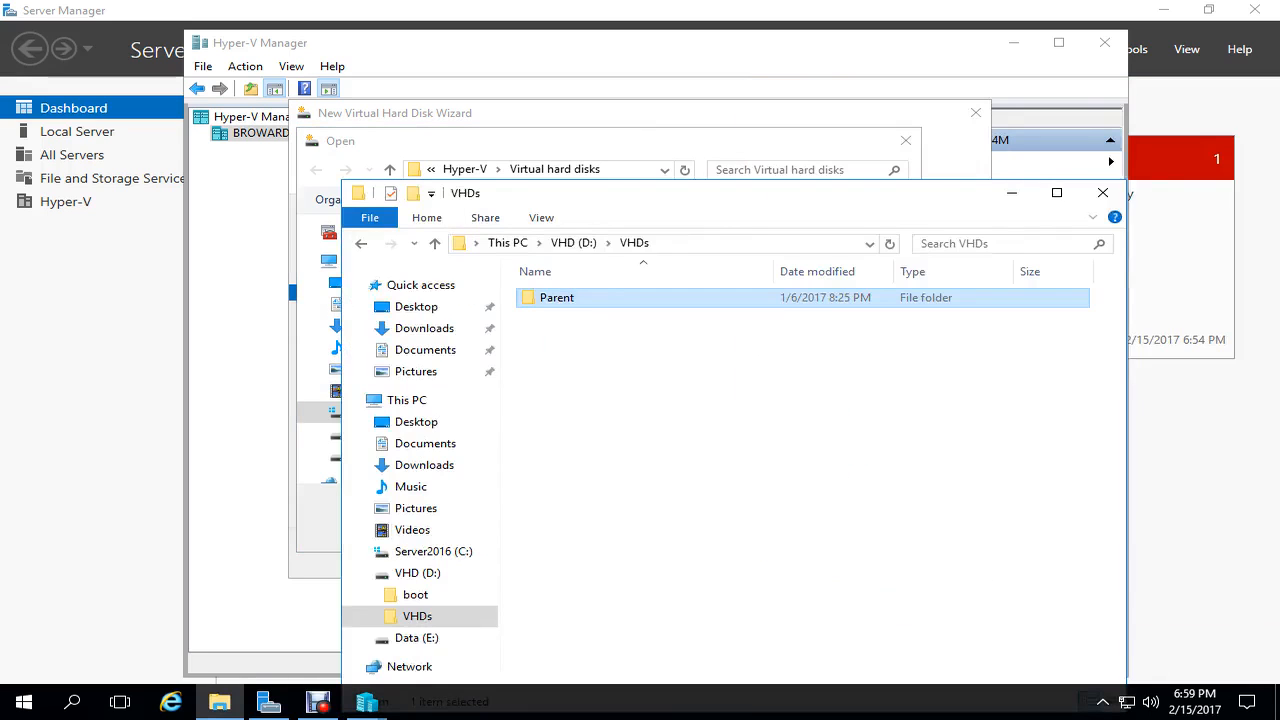
click(1098, 192)
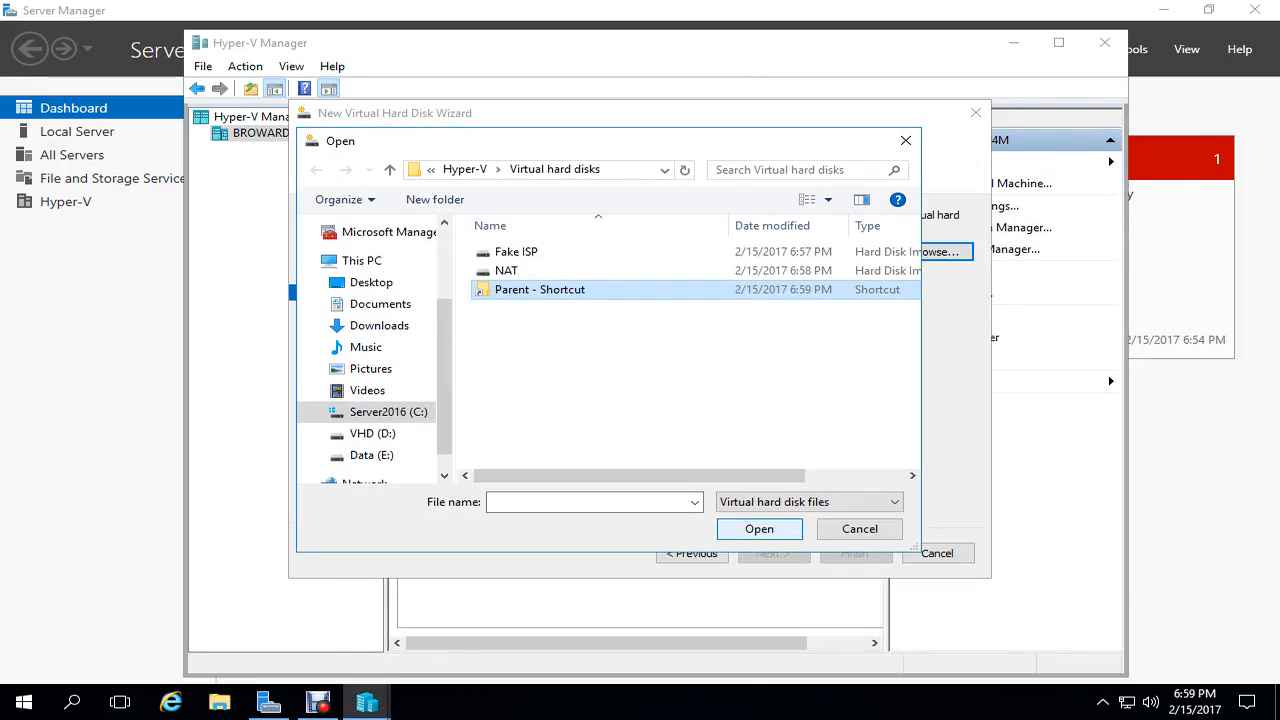
- Select 20172_S2016_Eval_Std via the shortcut as parent and finish creating DC.vhdx
click(760, 529)
click(580, 308)
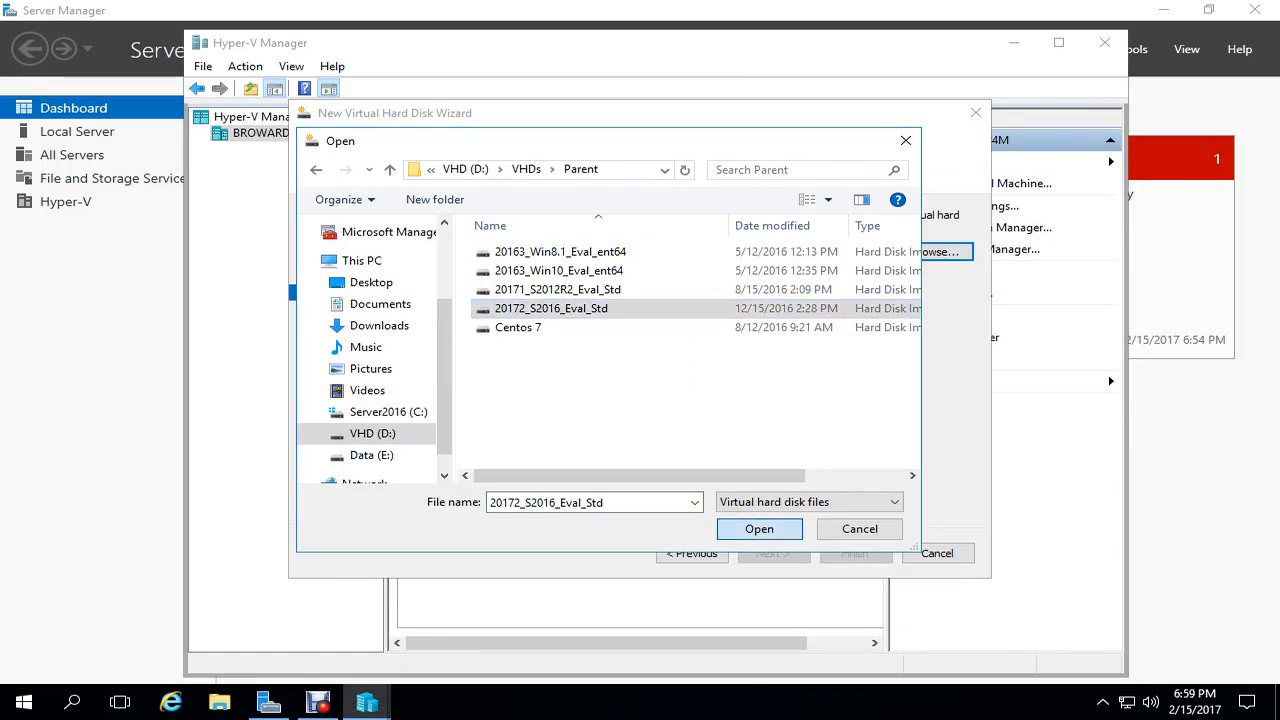
click(759, 529)
click(773, 553)
key(Return)
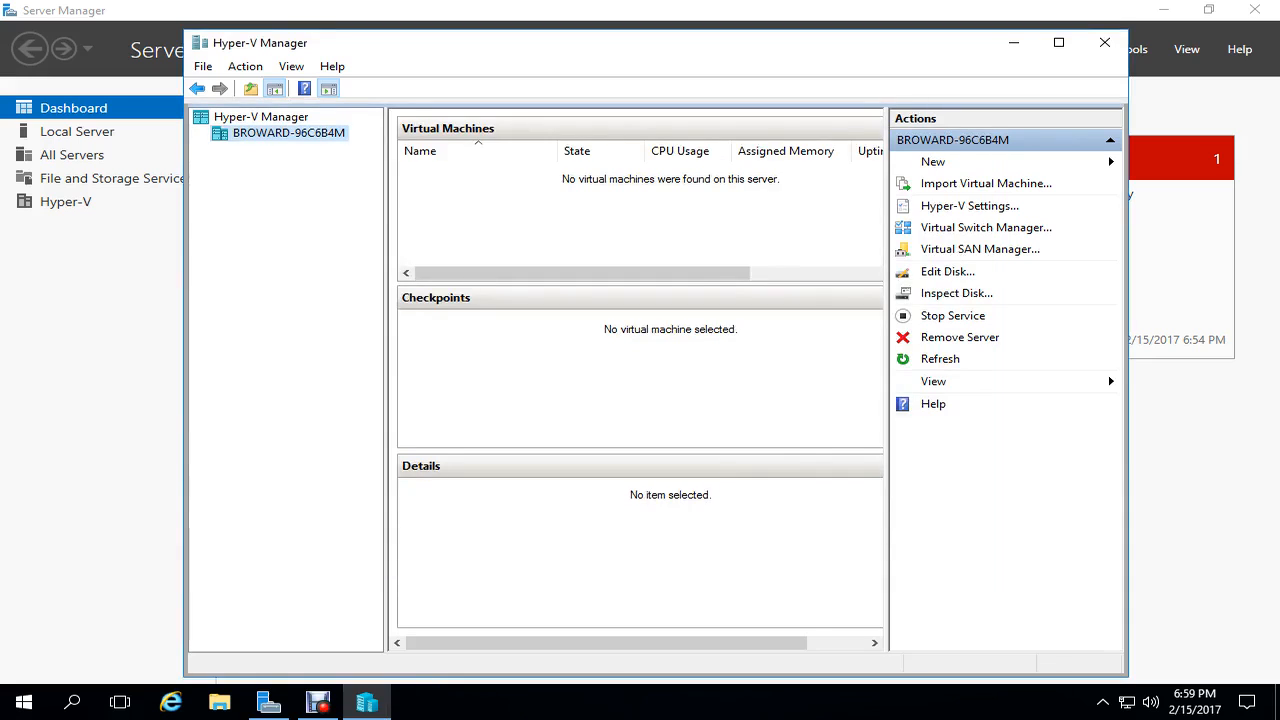
- Start a new VHDX differencing disk named 'DA'
click(933, 162)
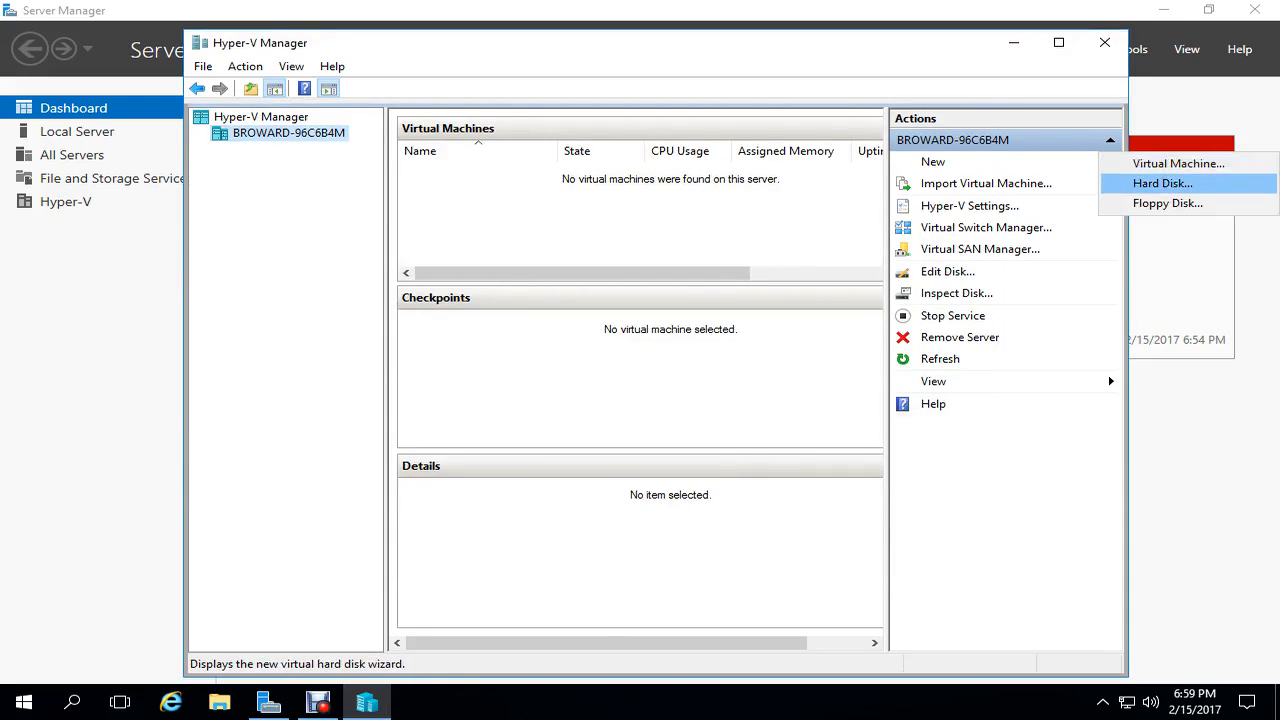
click(1162, 184)
key(Return)
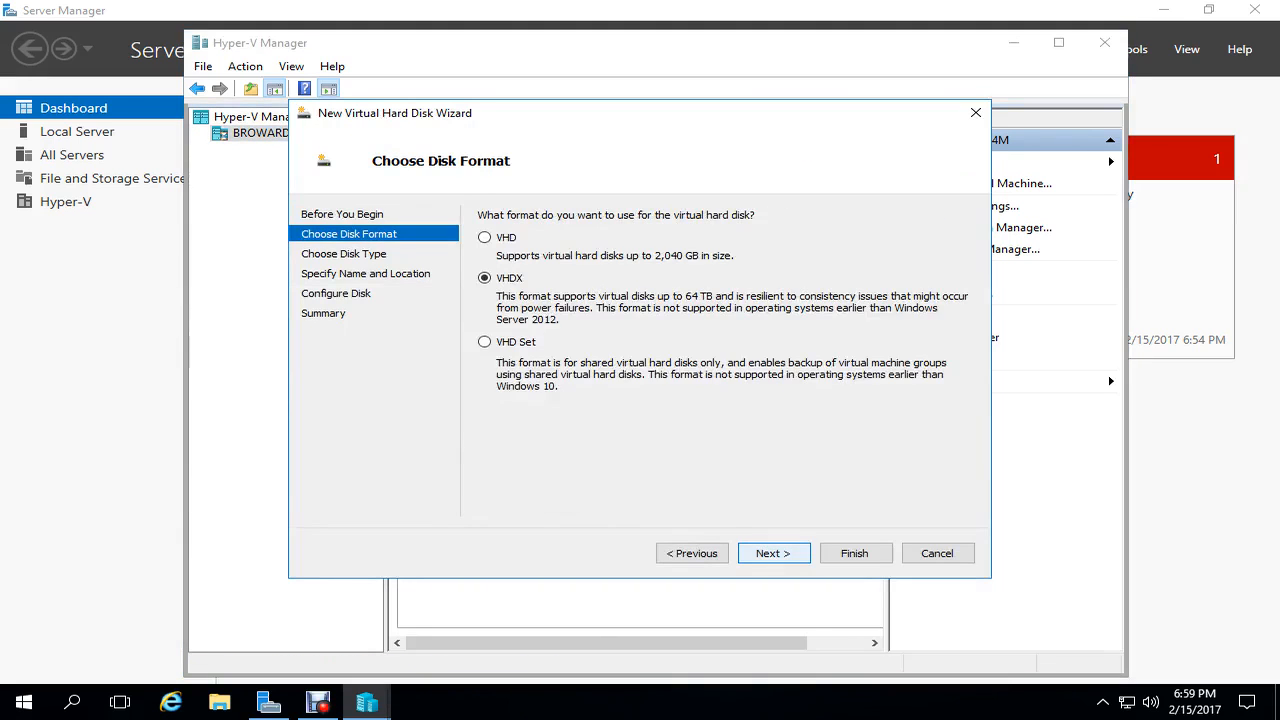
key(Return)
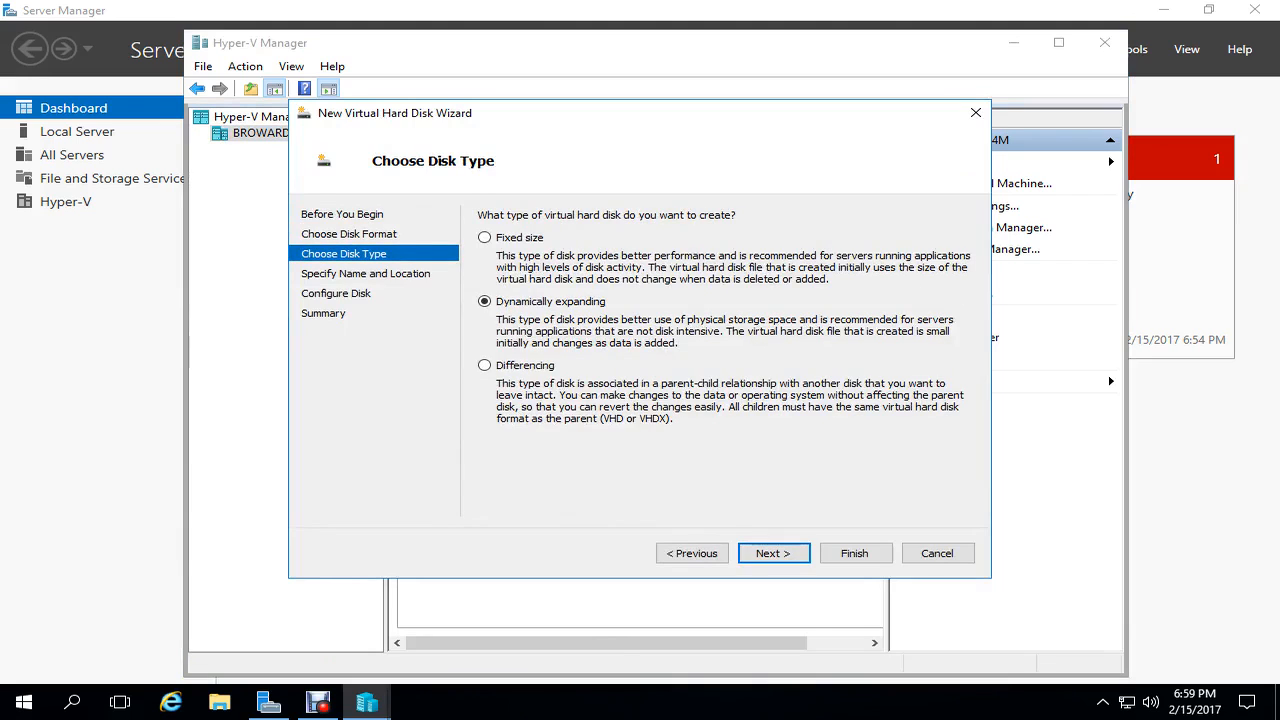
key(Down)
key(Return)
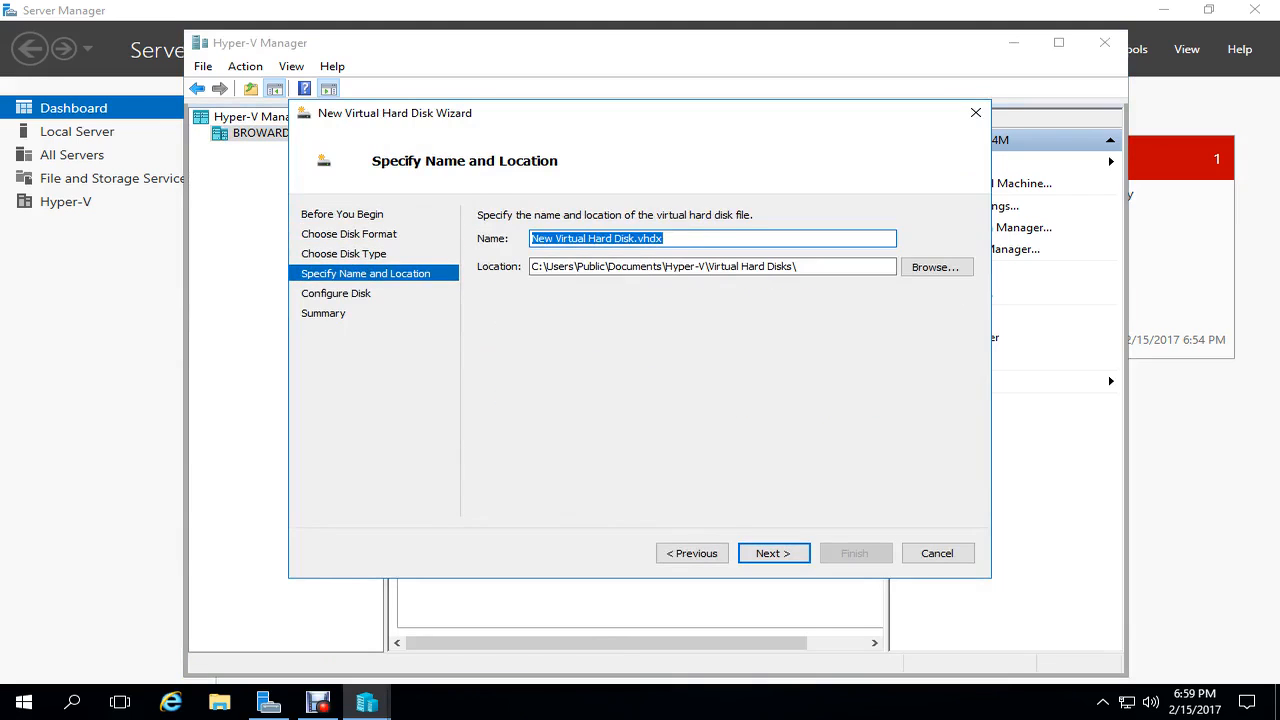
text(DA)
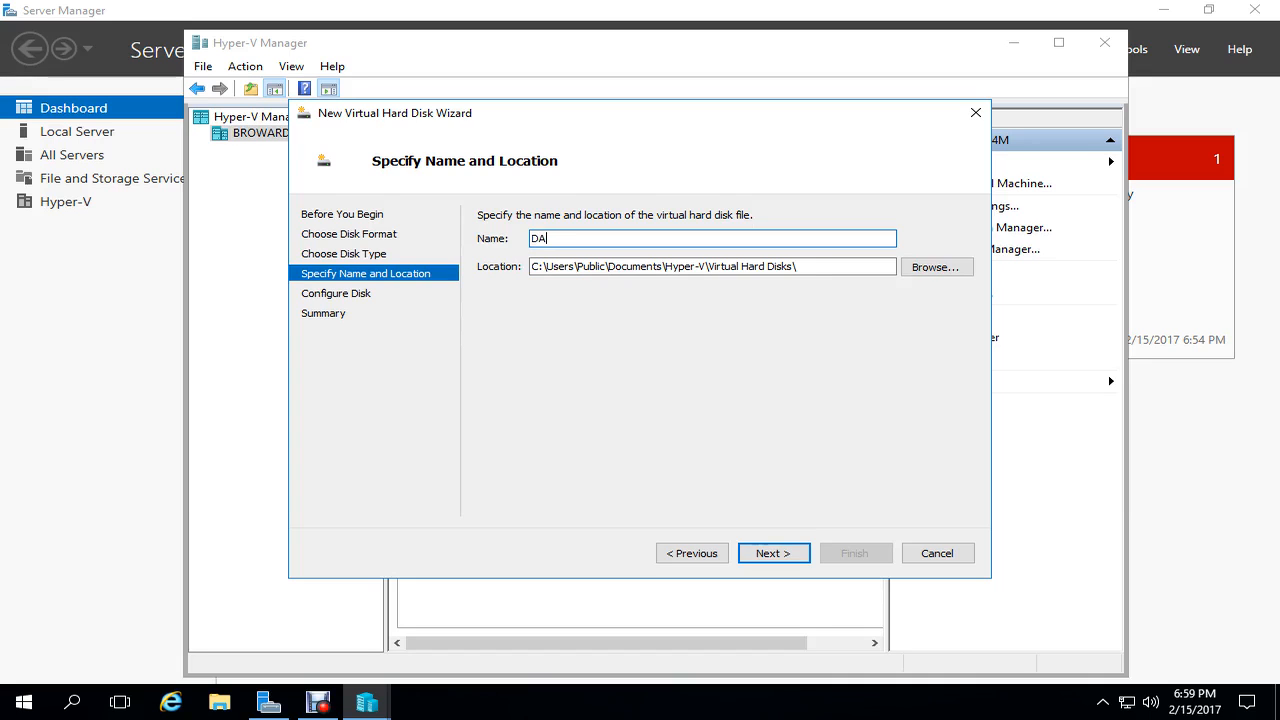
key(Return)
- Set 20172_S2016_Eval_Std from the Parent folder as parent and finish DA.vhdx
key(Tab)
key(Return)
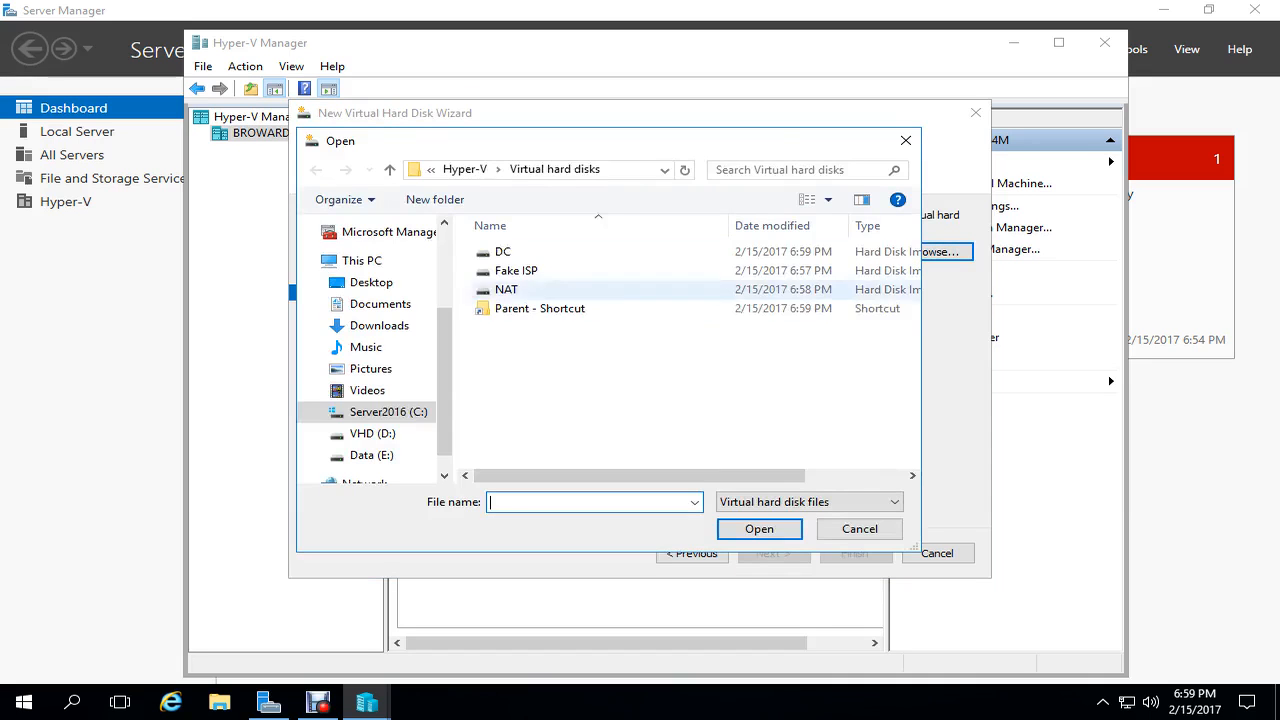
double_click(540, 308)
click(551, 308)
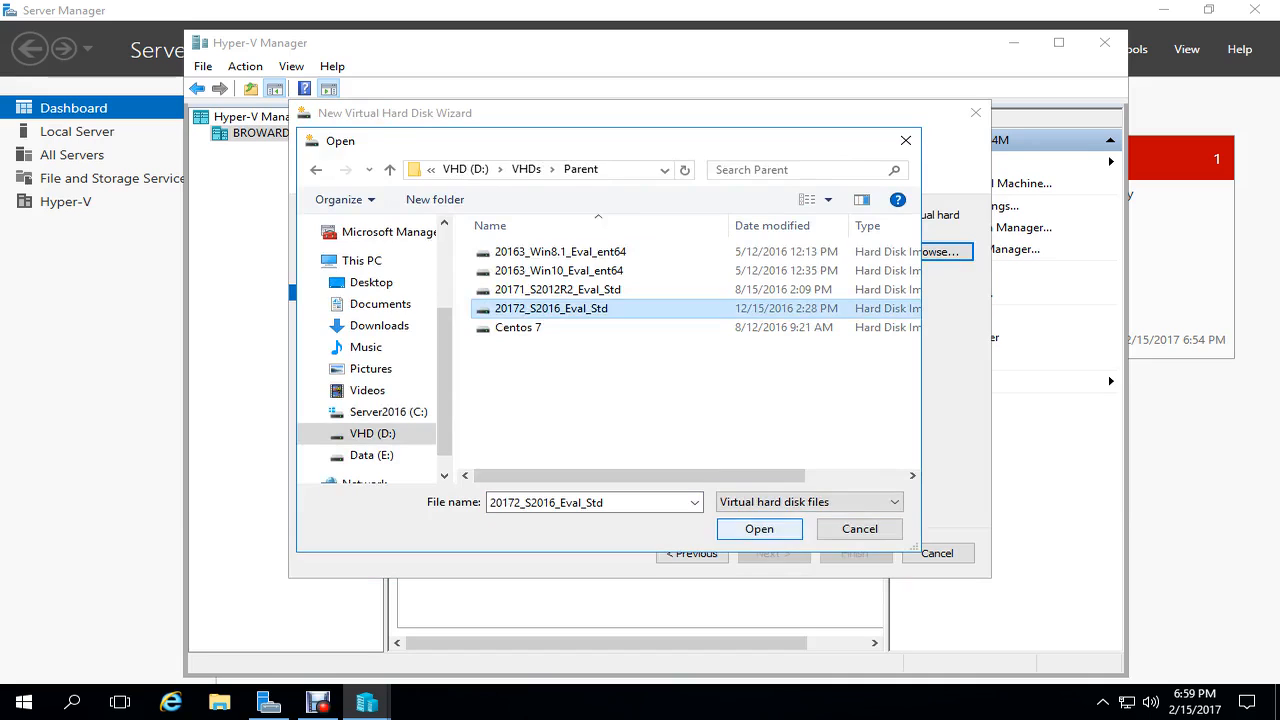
key(Return)
key(Return)
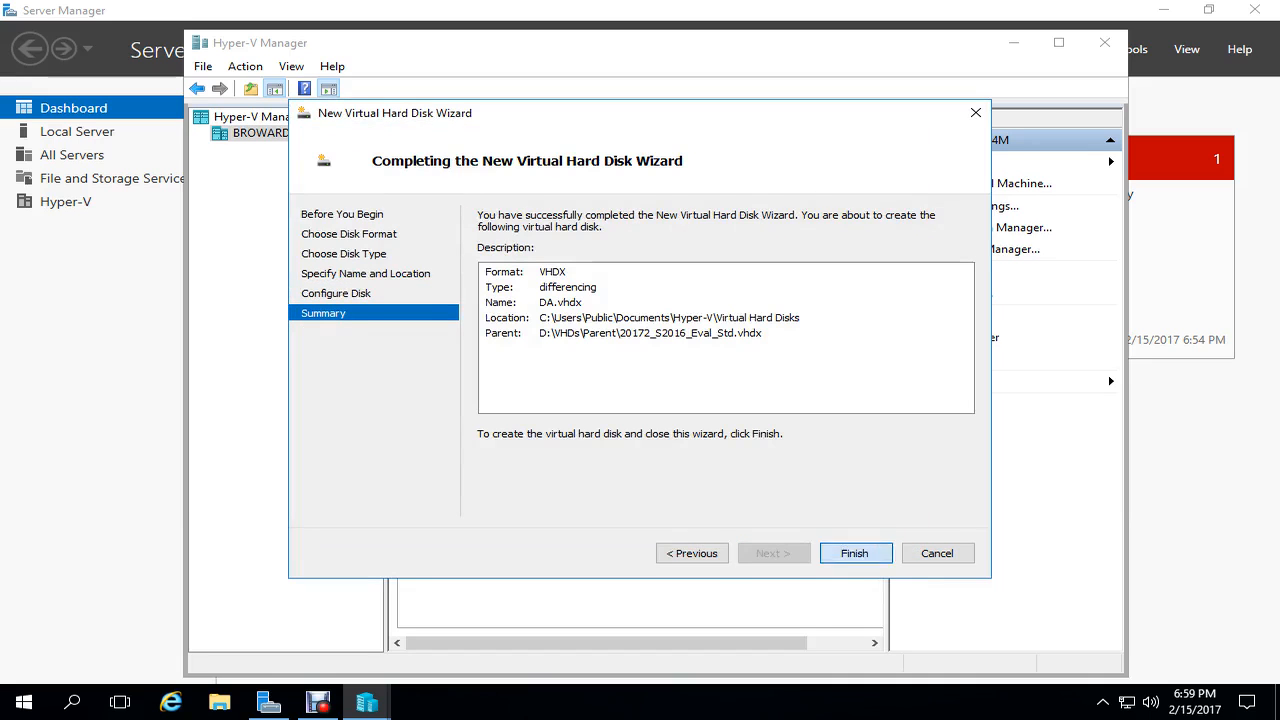
key(Return)
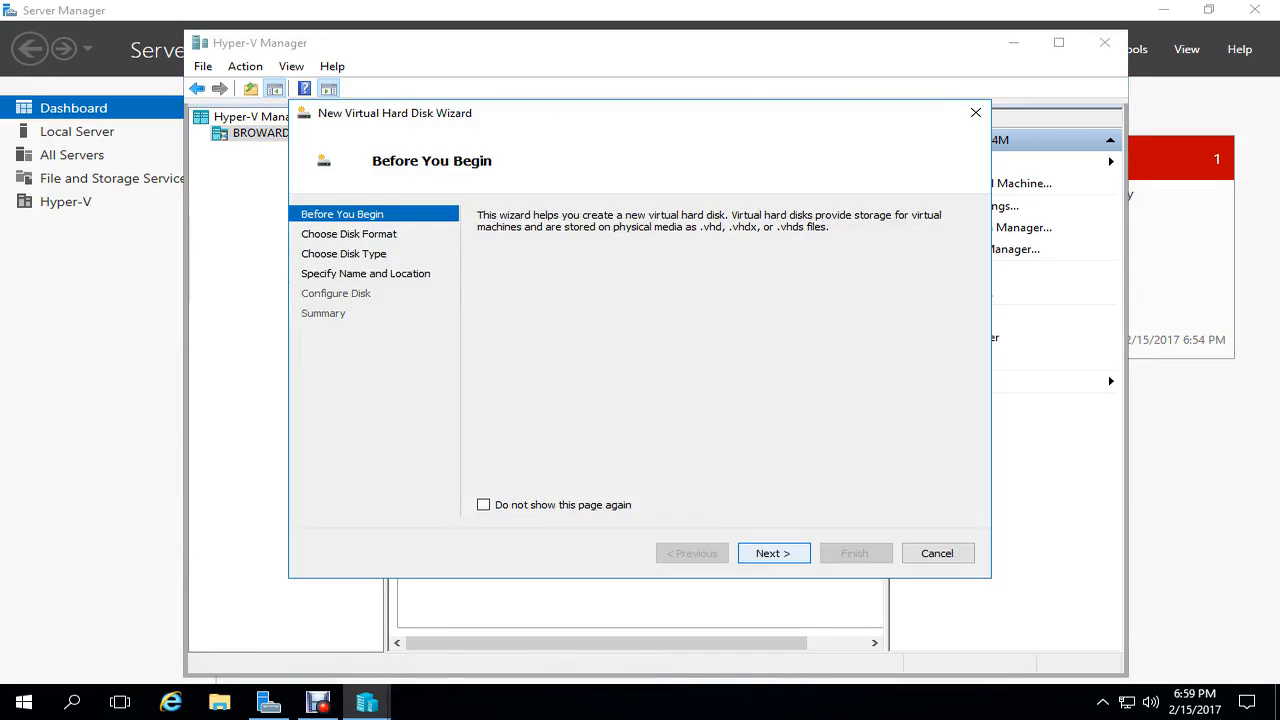
- Start a new VHDX differencing disk named 'Client'
key(Return)
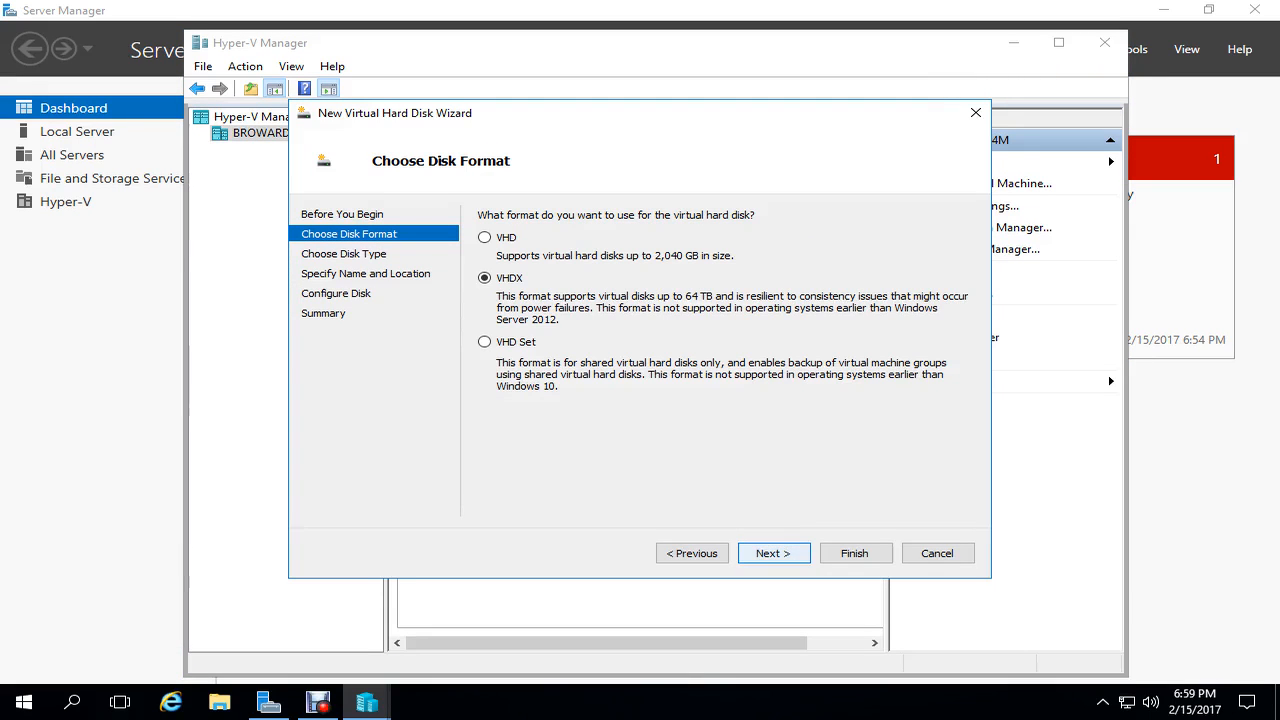
key(Return)
key(Down)
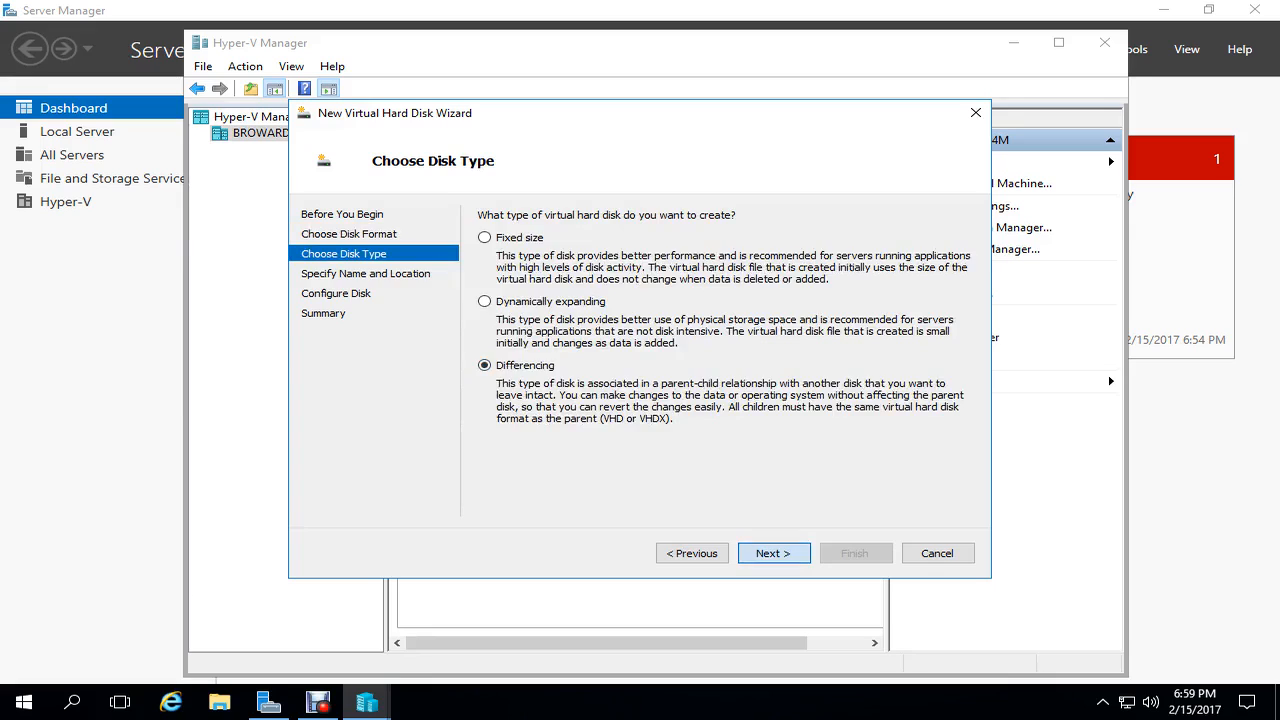
key(Return)
text(Clie)
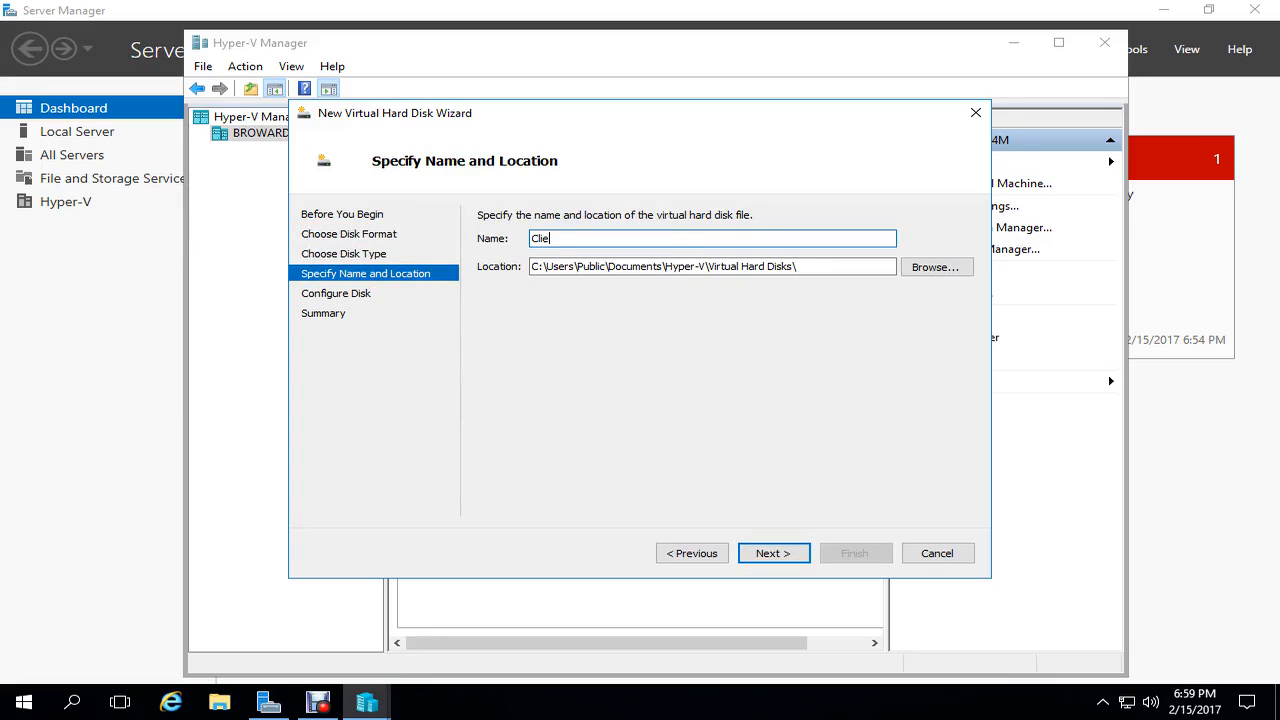
text(nt)
key(Return)
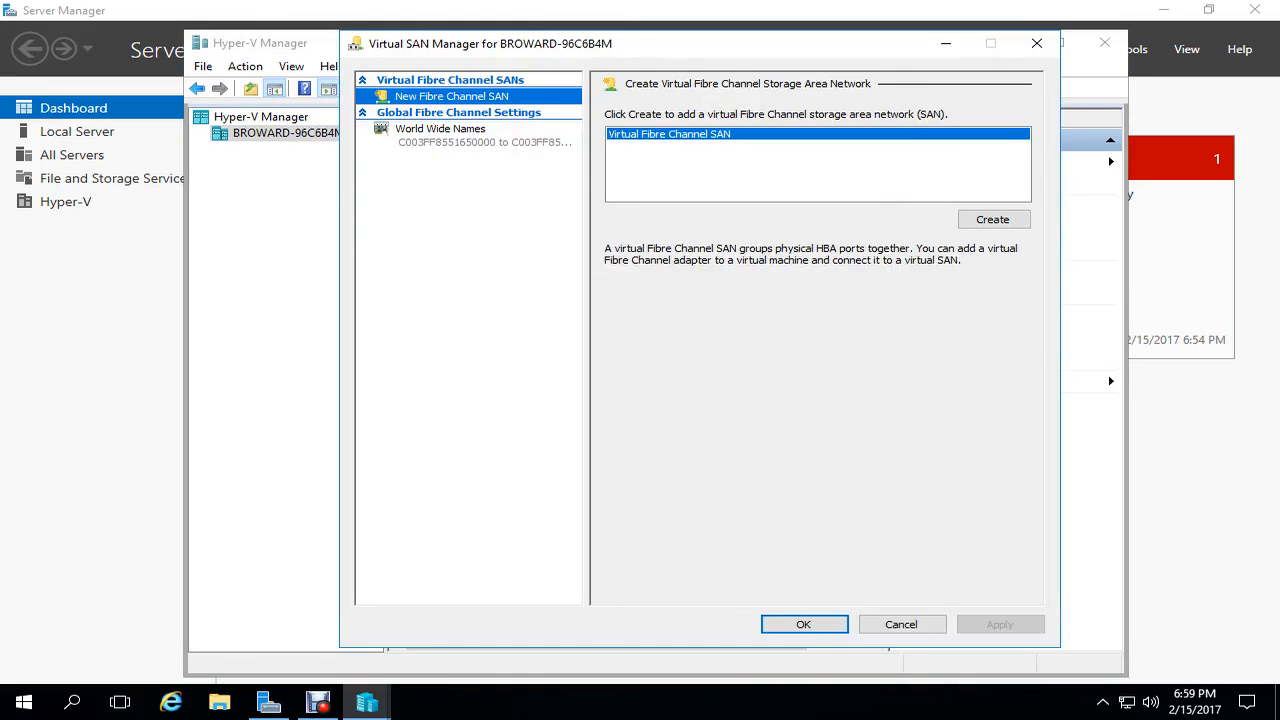
click(804, 624)
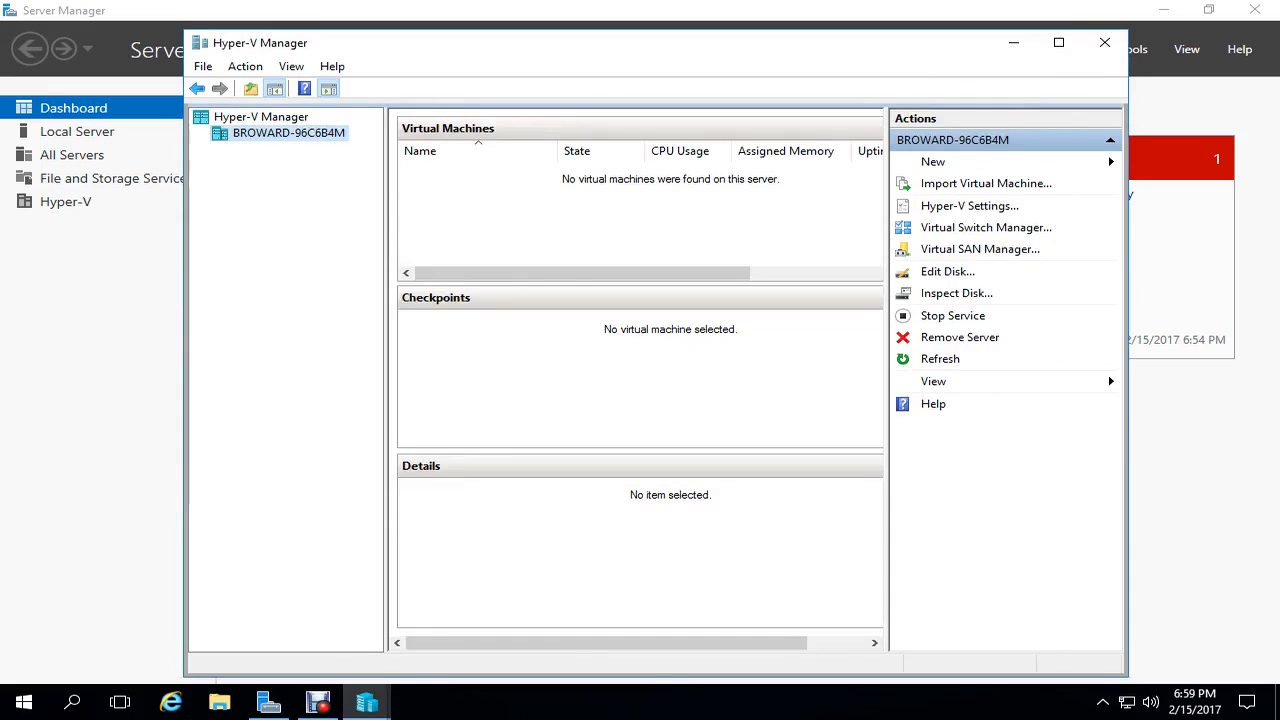
click(269, 702)
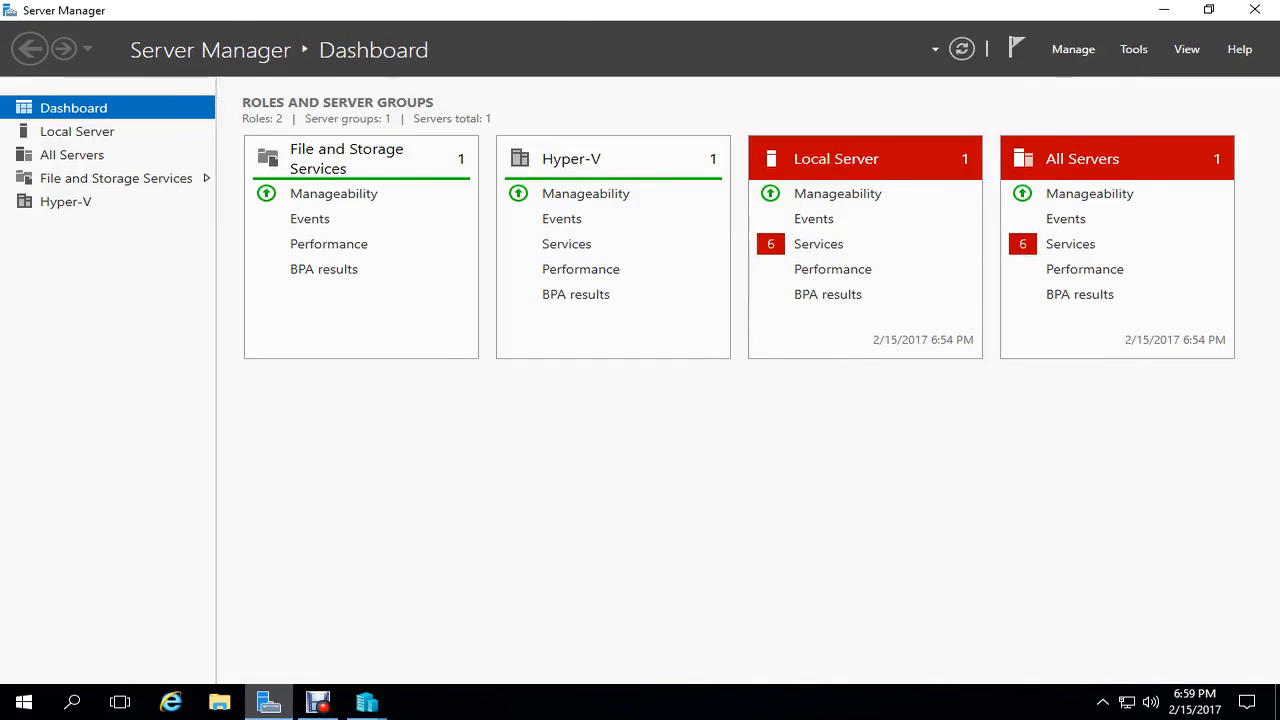
click(367, 702)
click(457, 620)
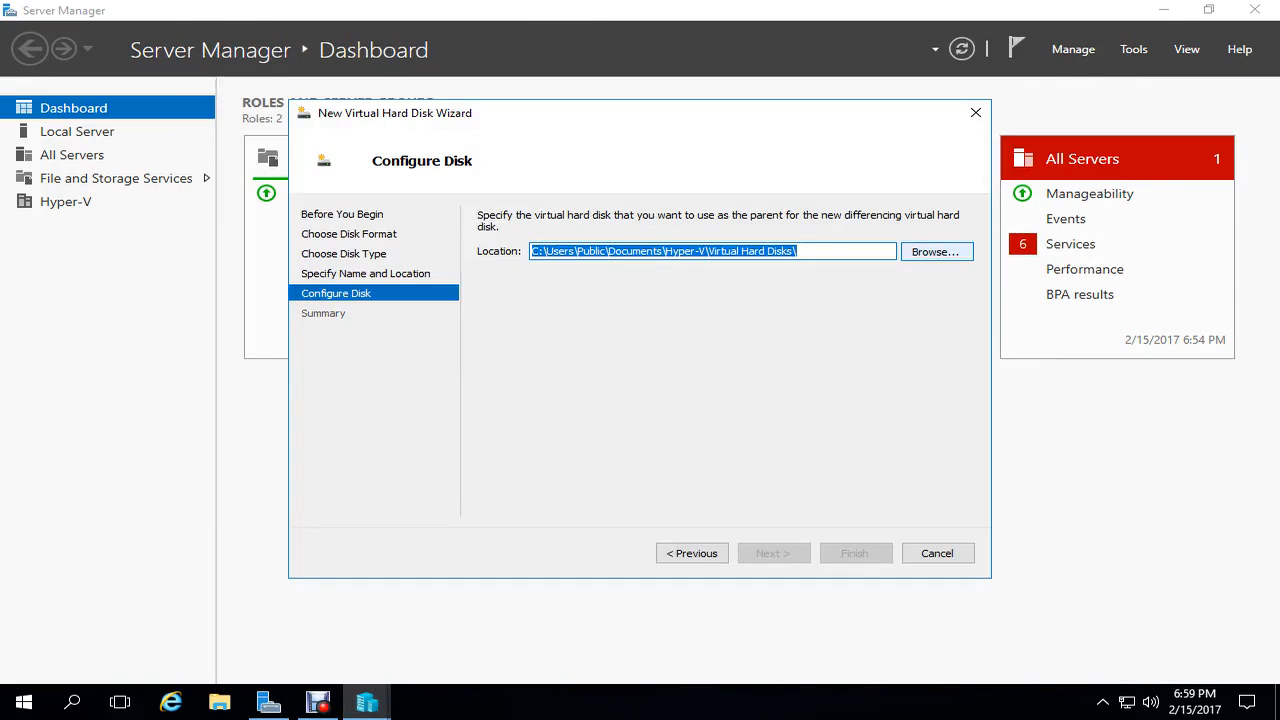
- Set 20163_Win10_Eval_ent64 as parent, finish Client.vhdx, and return to Hyper-V Manager
click(935, 251)
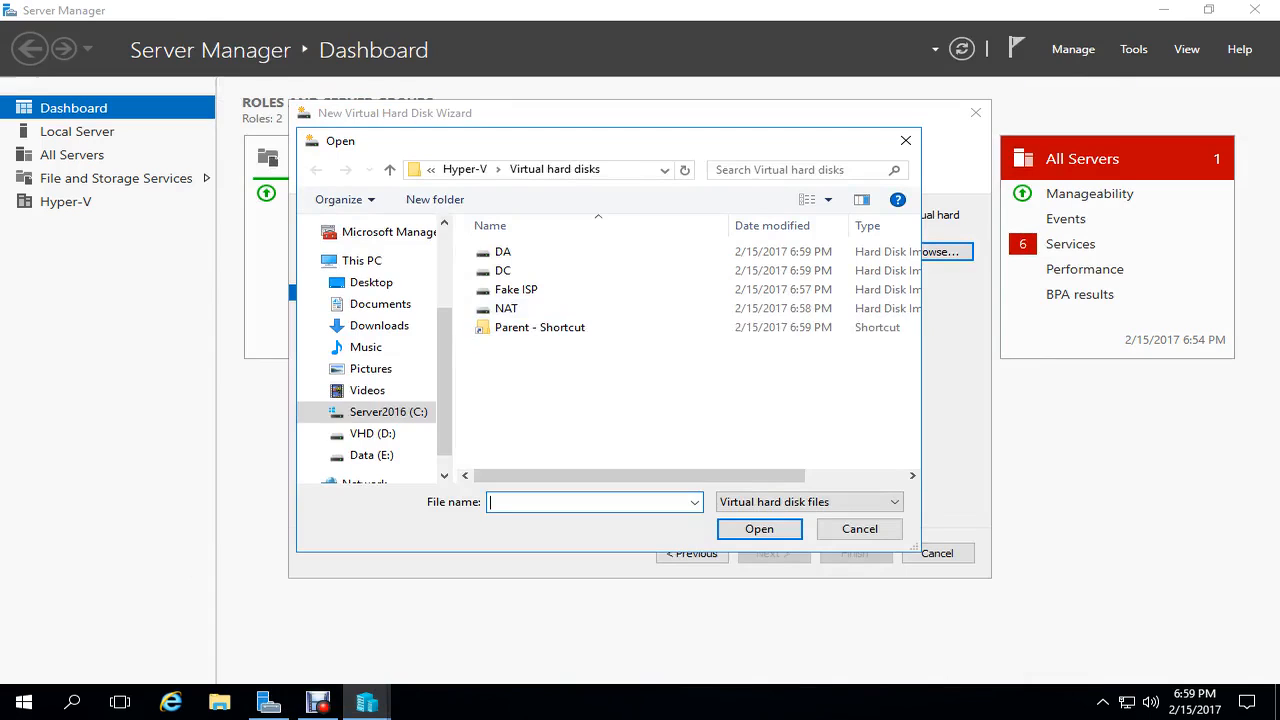
double_click(540, 328)
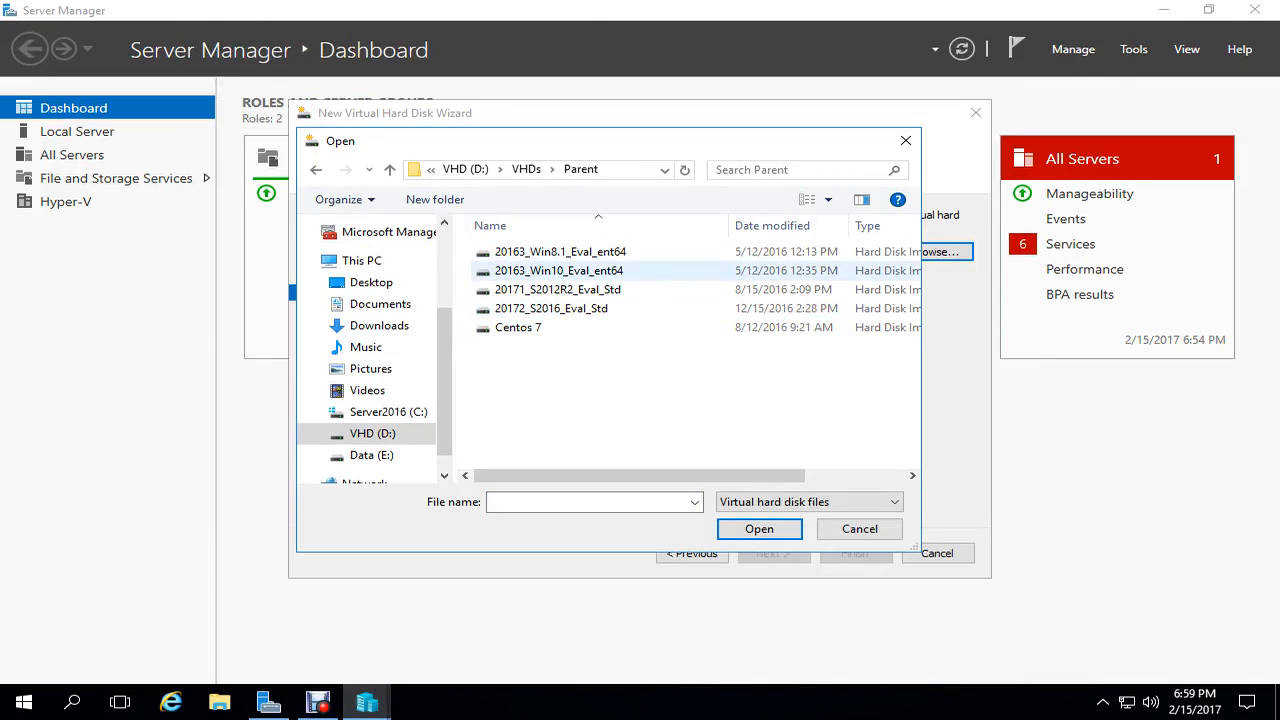
click(558, 270)
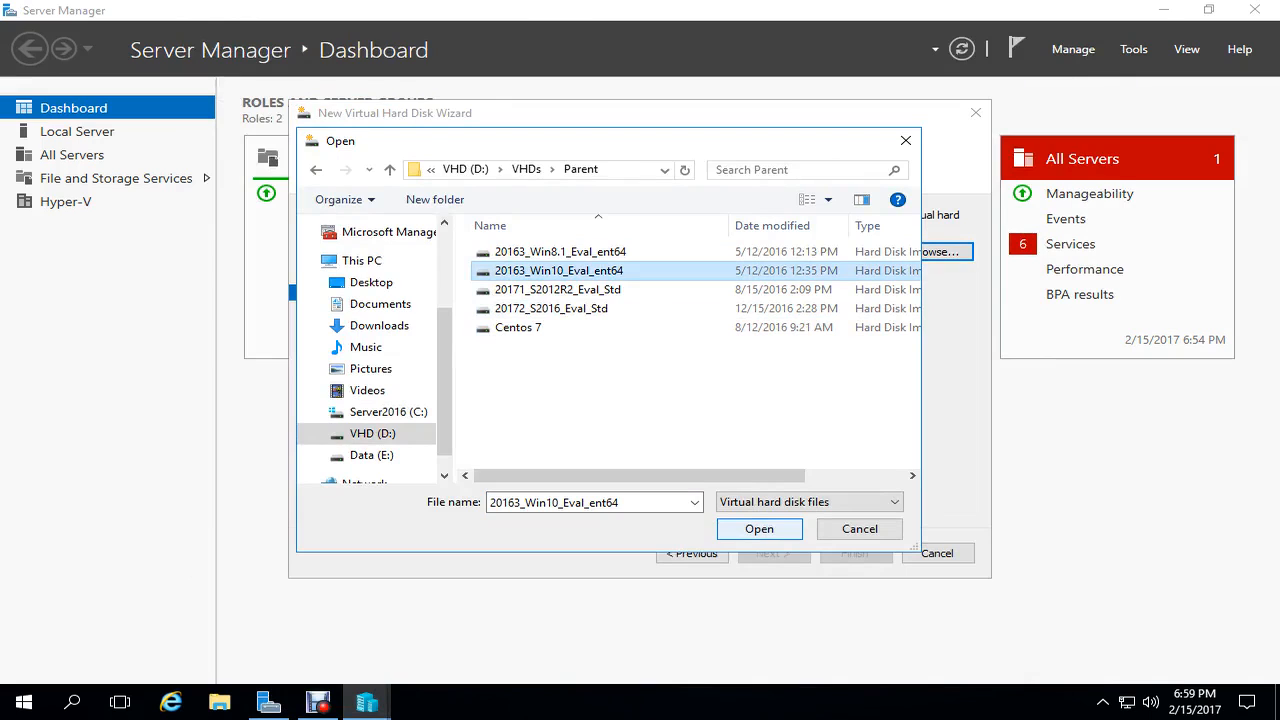
click(759, 528)
click(773, 553)
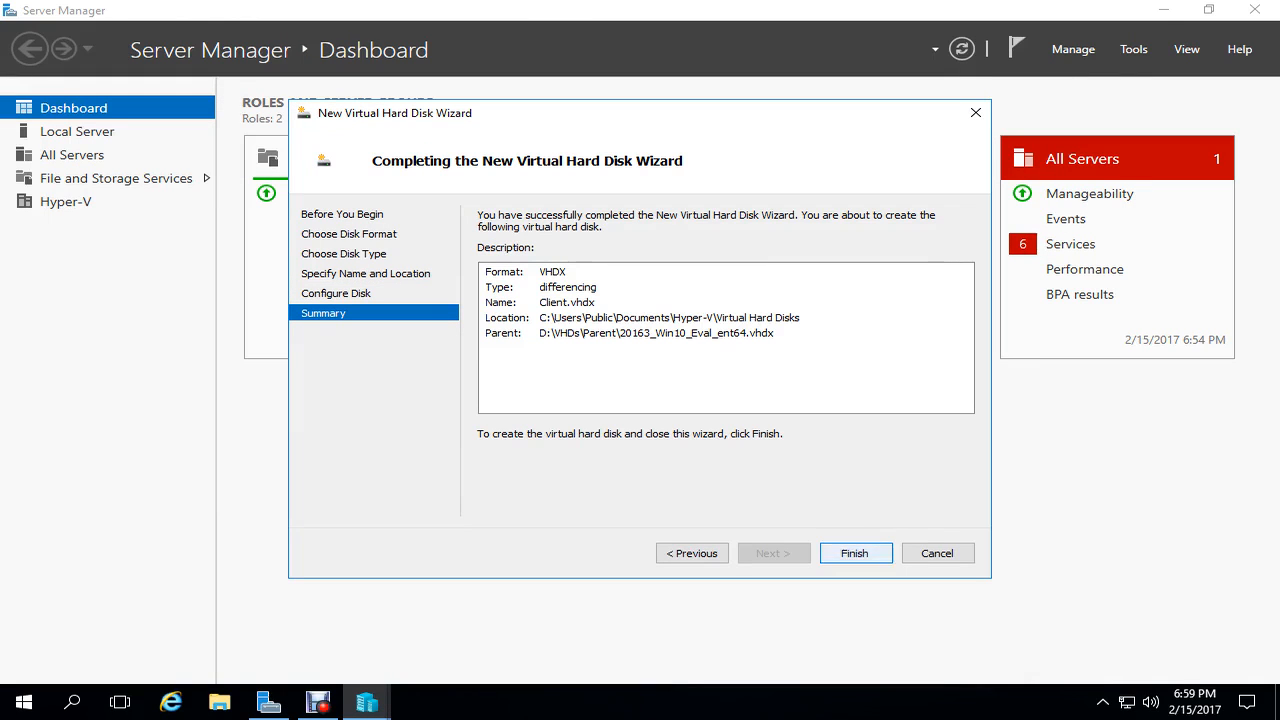
click(855, 553)
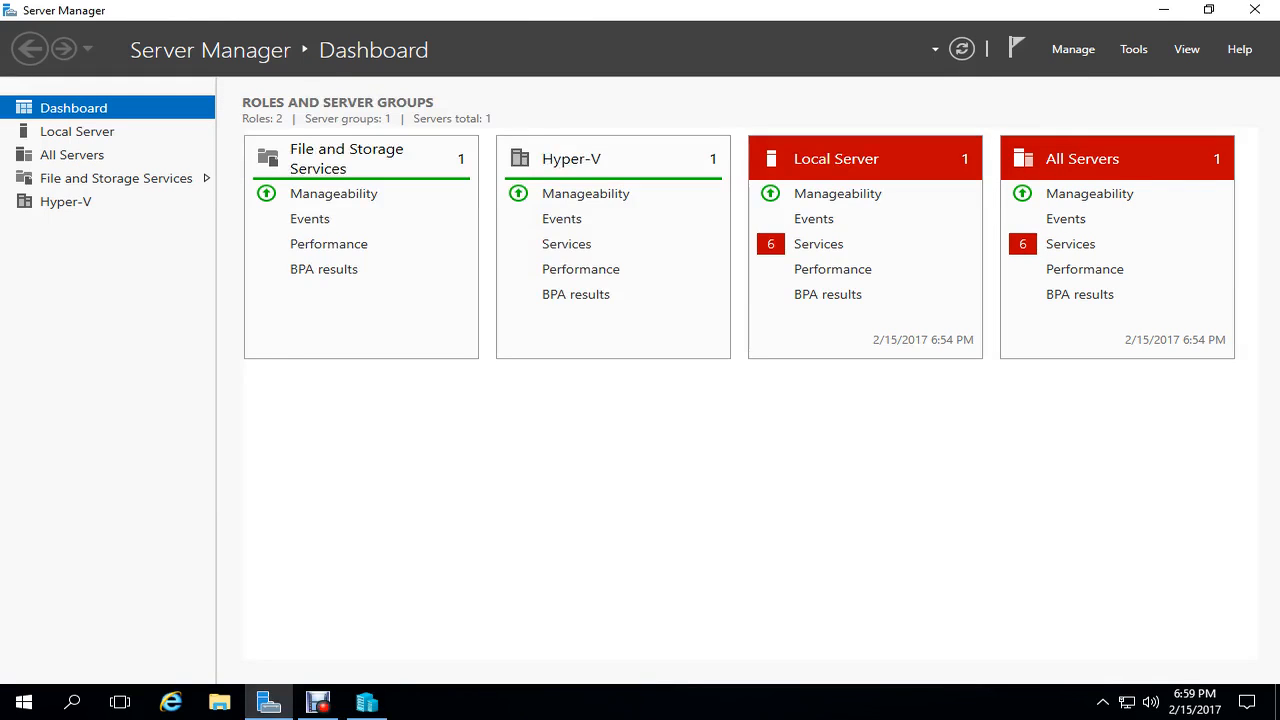
click(367, 702)
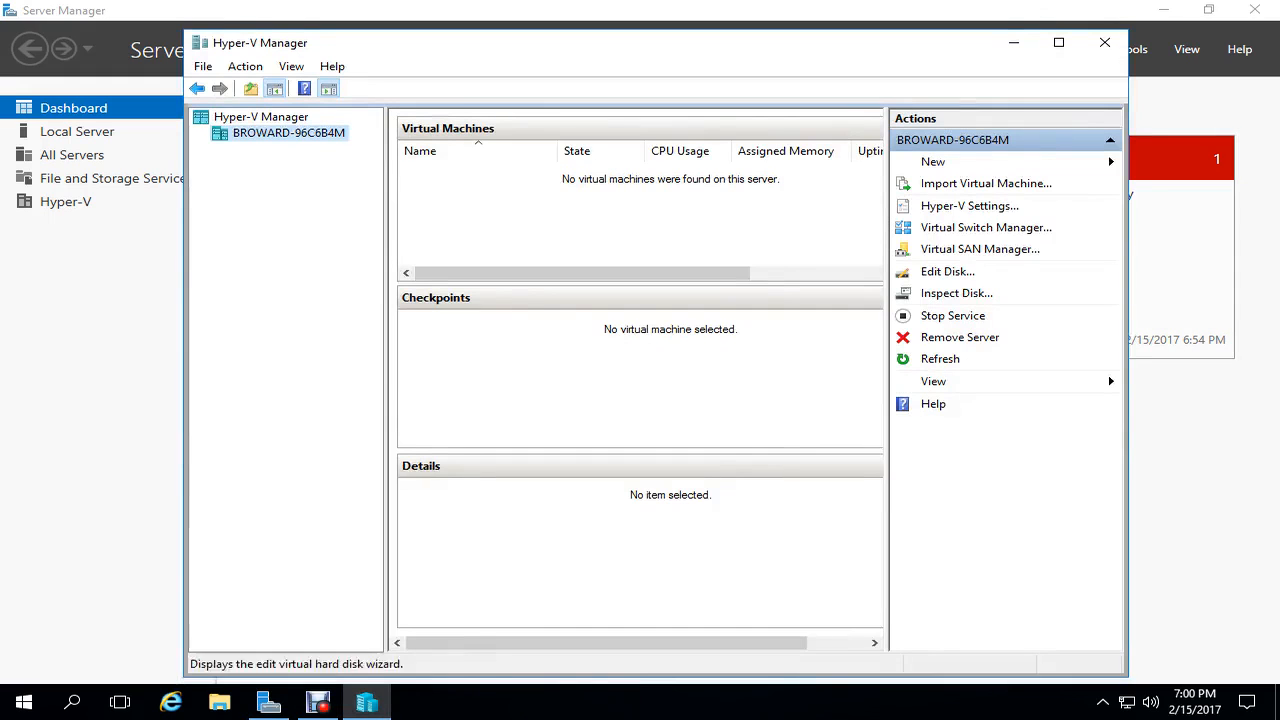
click(933, 162)
- Start a new virtual machine named Fake ISP, Generation 2, with dynamic memory
click(1178, 163)
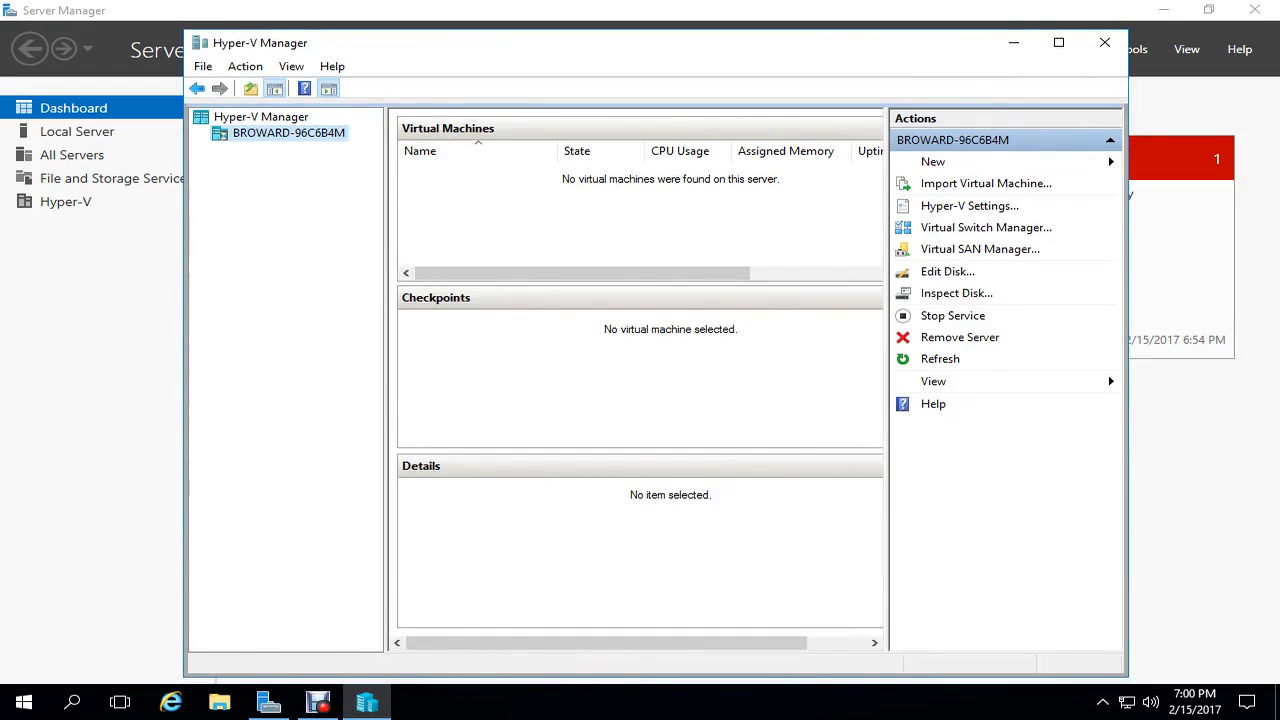
click(773, 553)
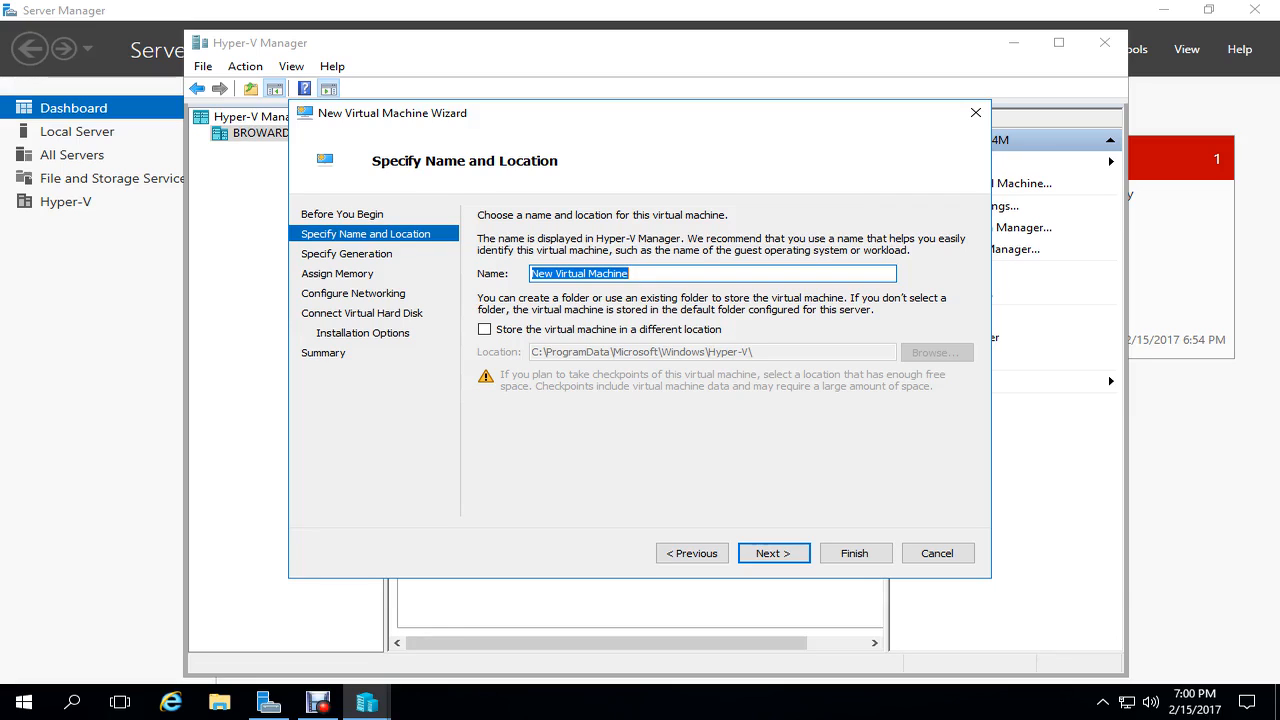
text(Fak)
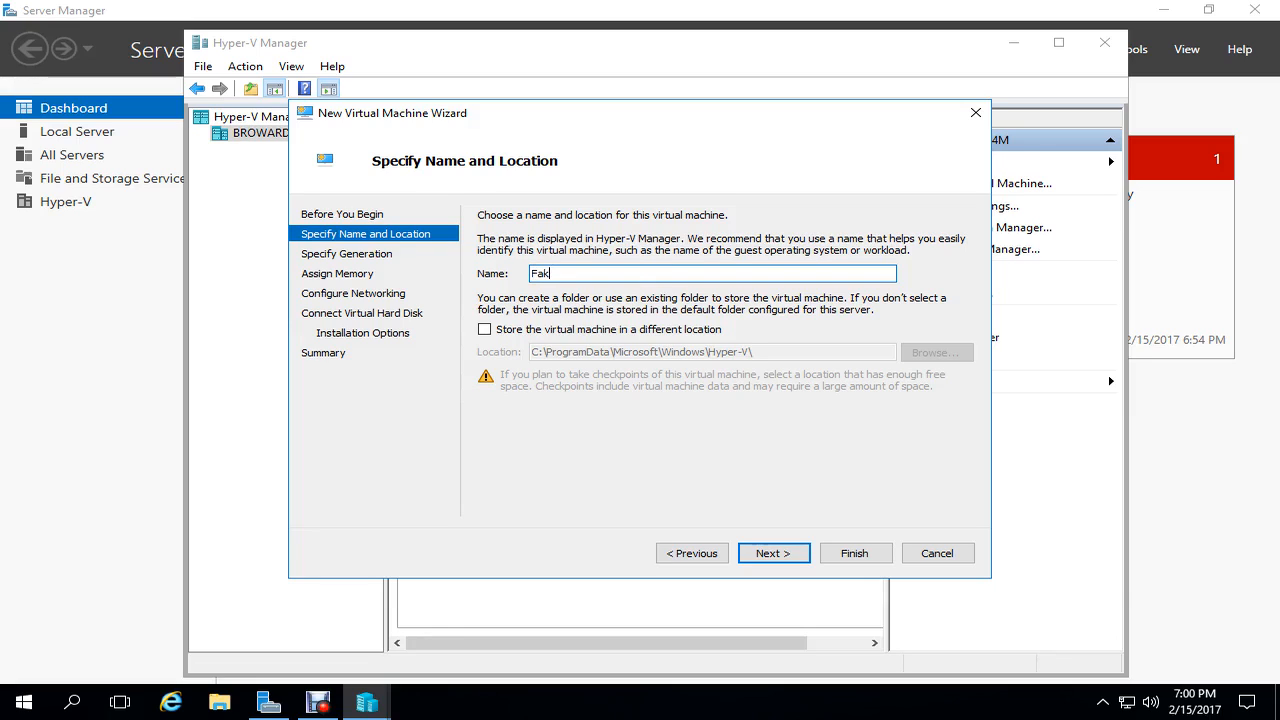
text(e ISP)
click(774, 553)
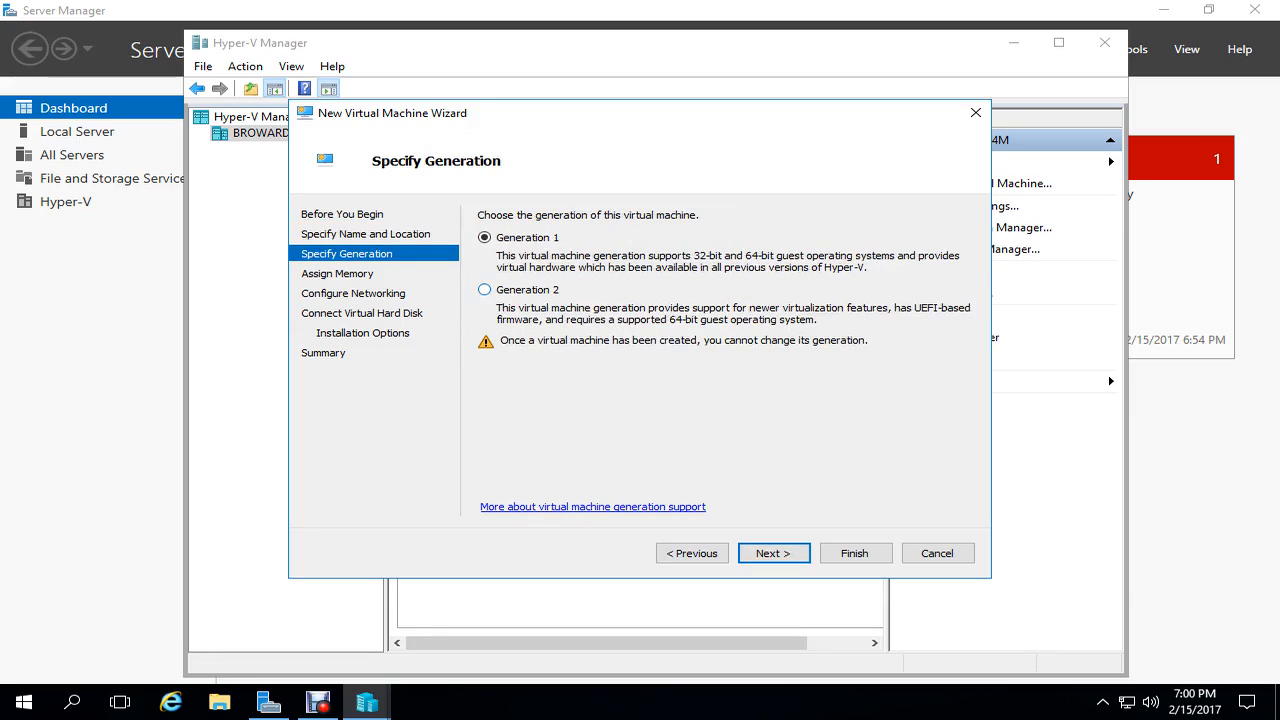
click(485, 290)
key(Return)
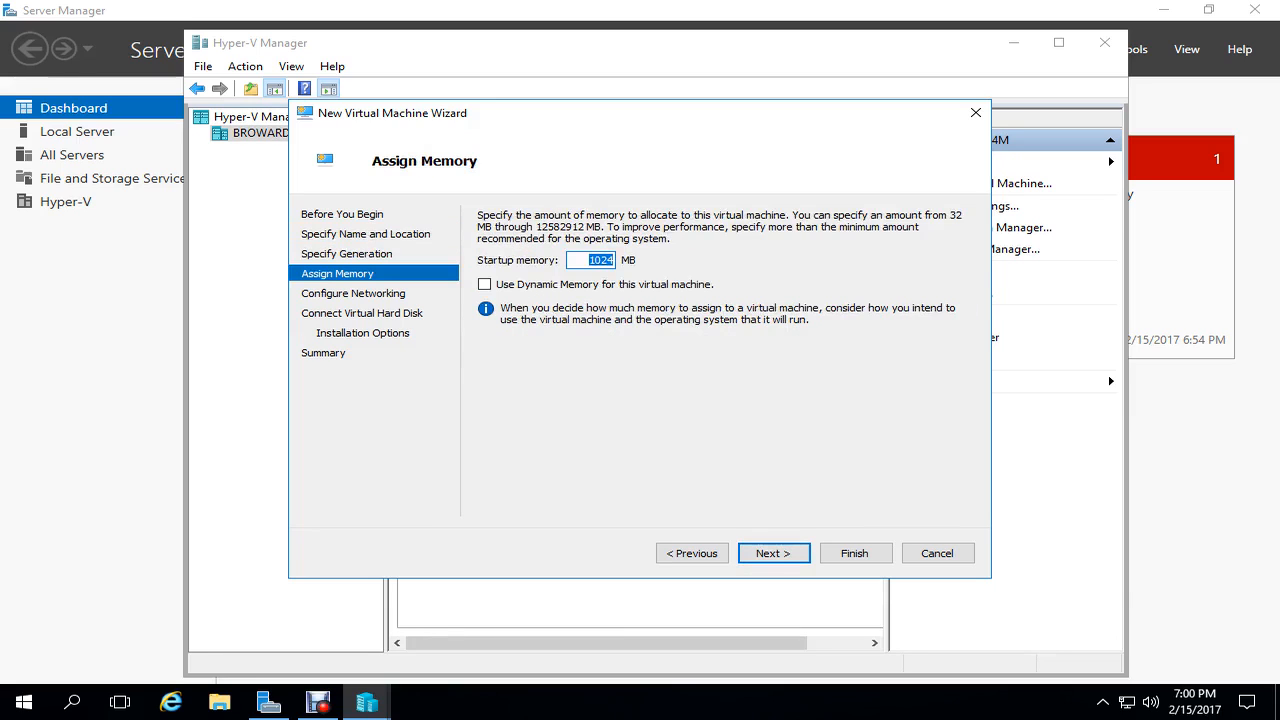
click(485, 285)
click(774, 553)
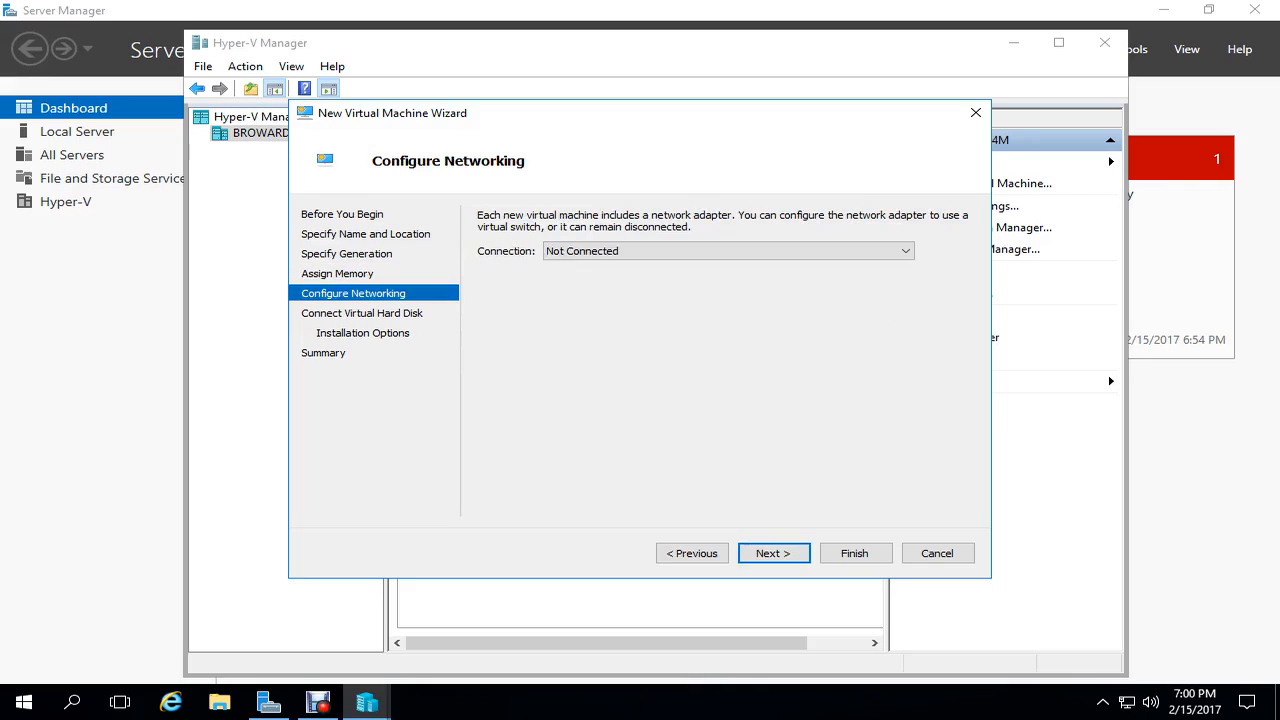
- Connect Fake ISP to the Public switch, attach the existing Fake ISP.vhdx, and finish
click(728, 251)
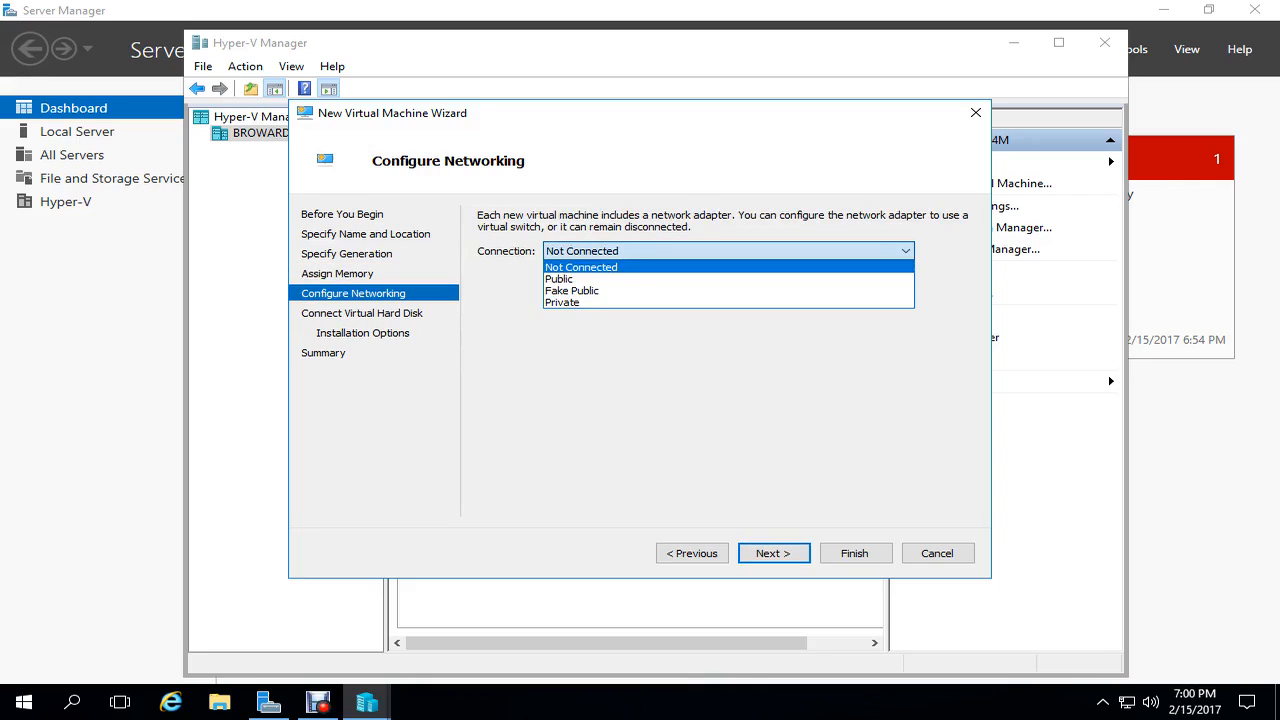
click(700, 279)
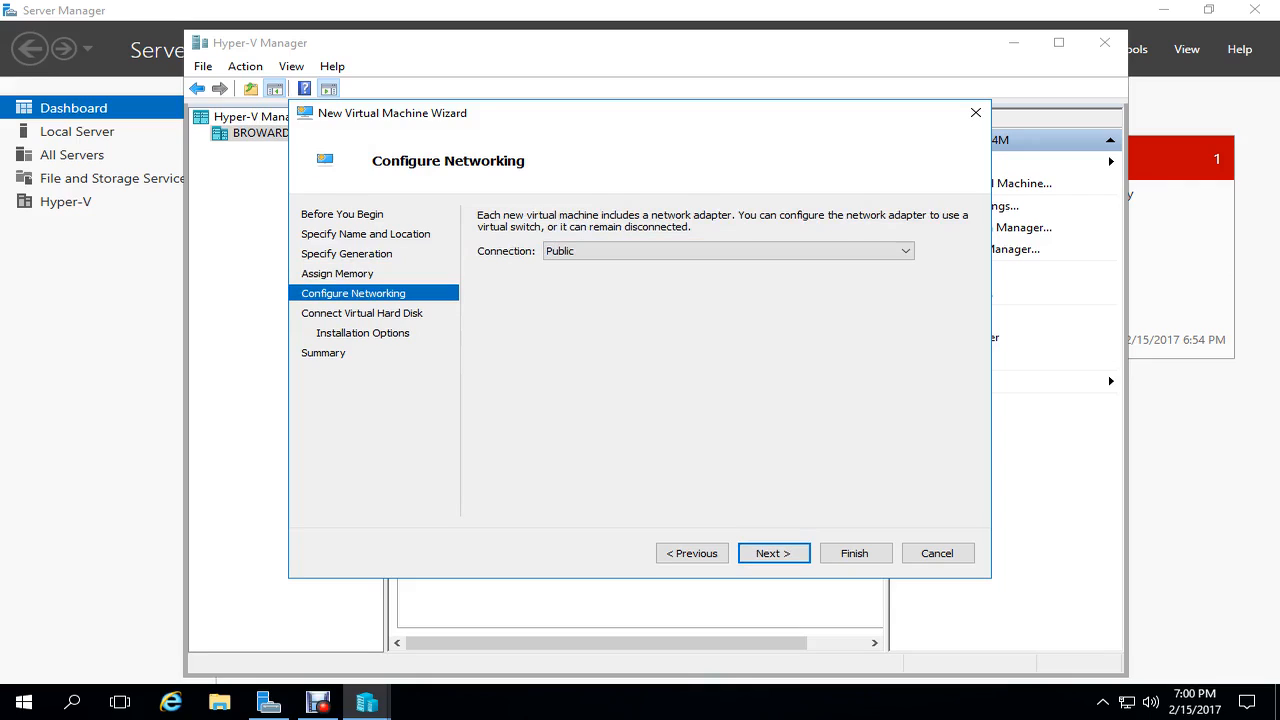
click(773, 553)
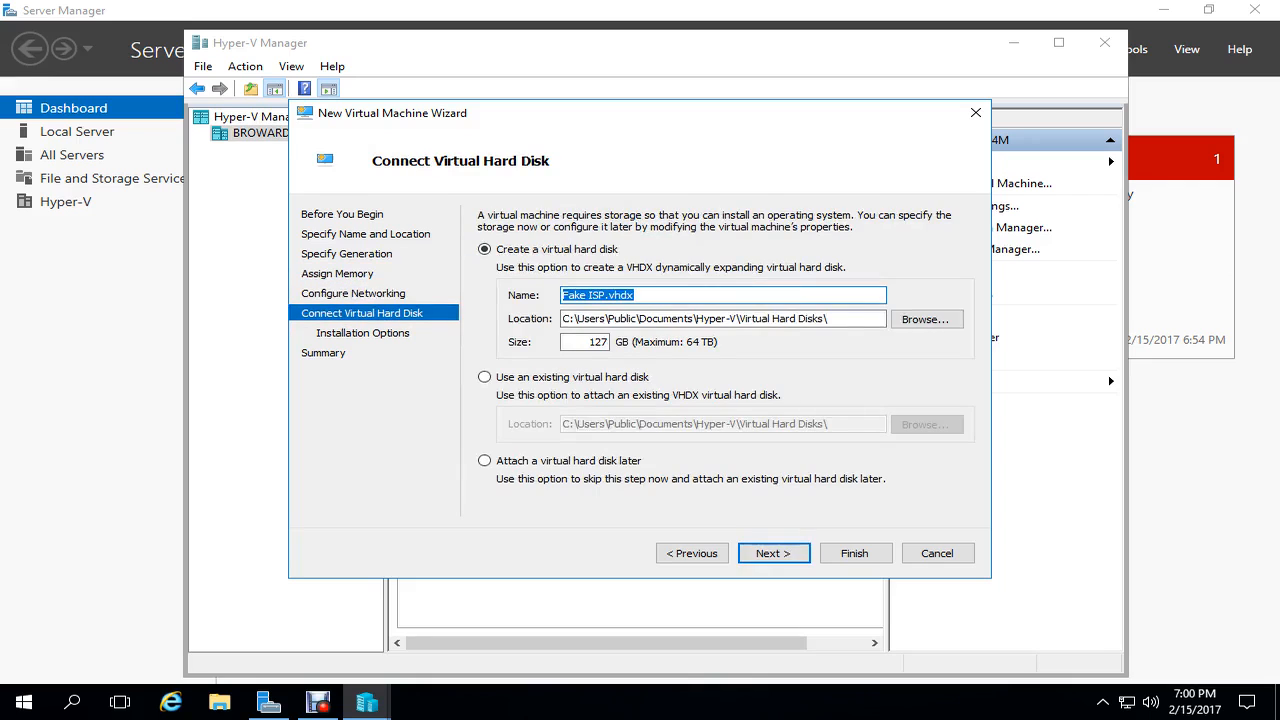
click(570, 377)
click(927, 425)
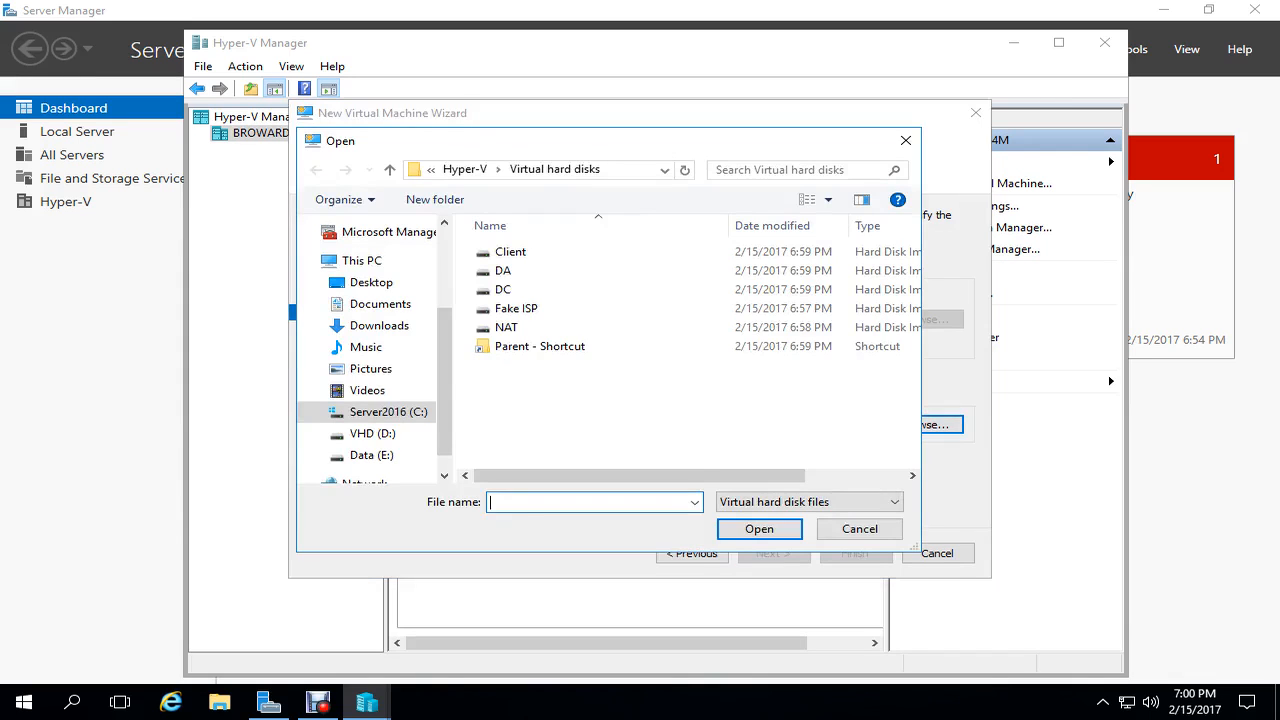
click(540, 347)
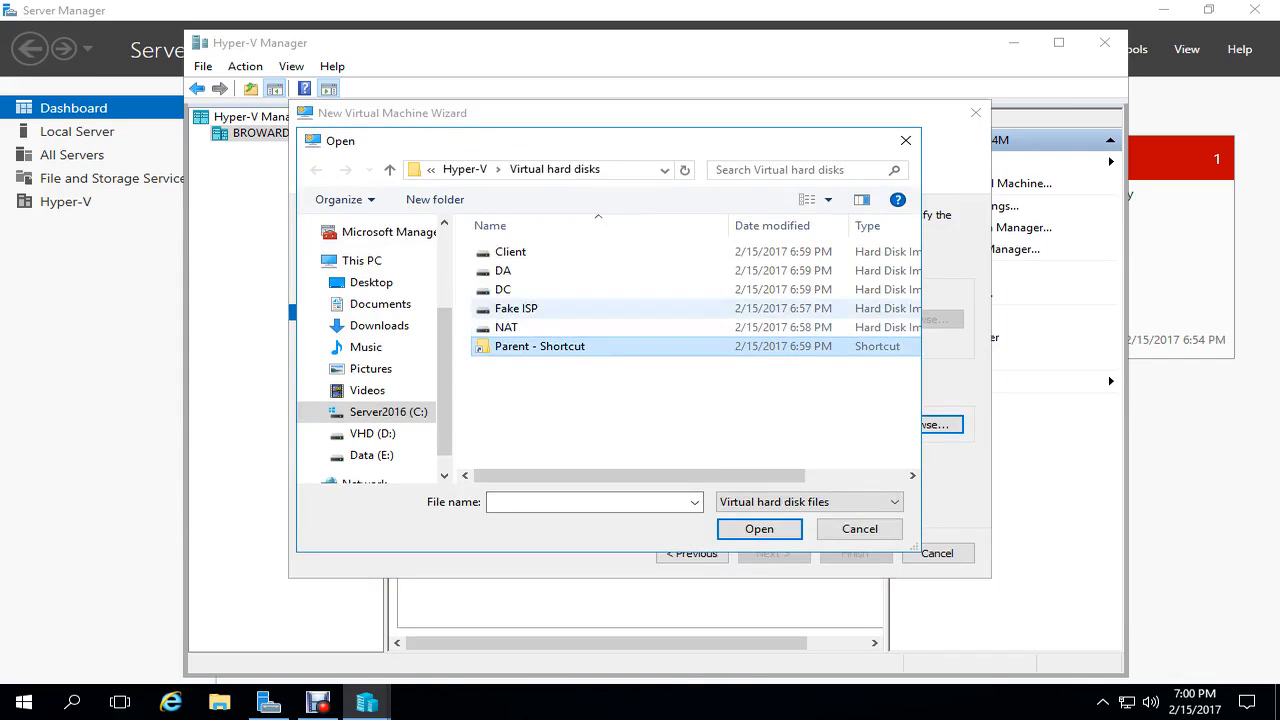
click(517, 309)
click(760, 530)
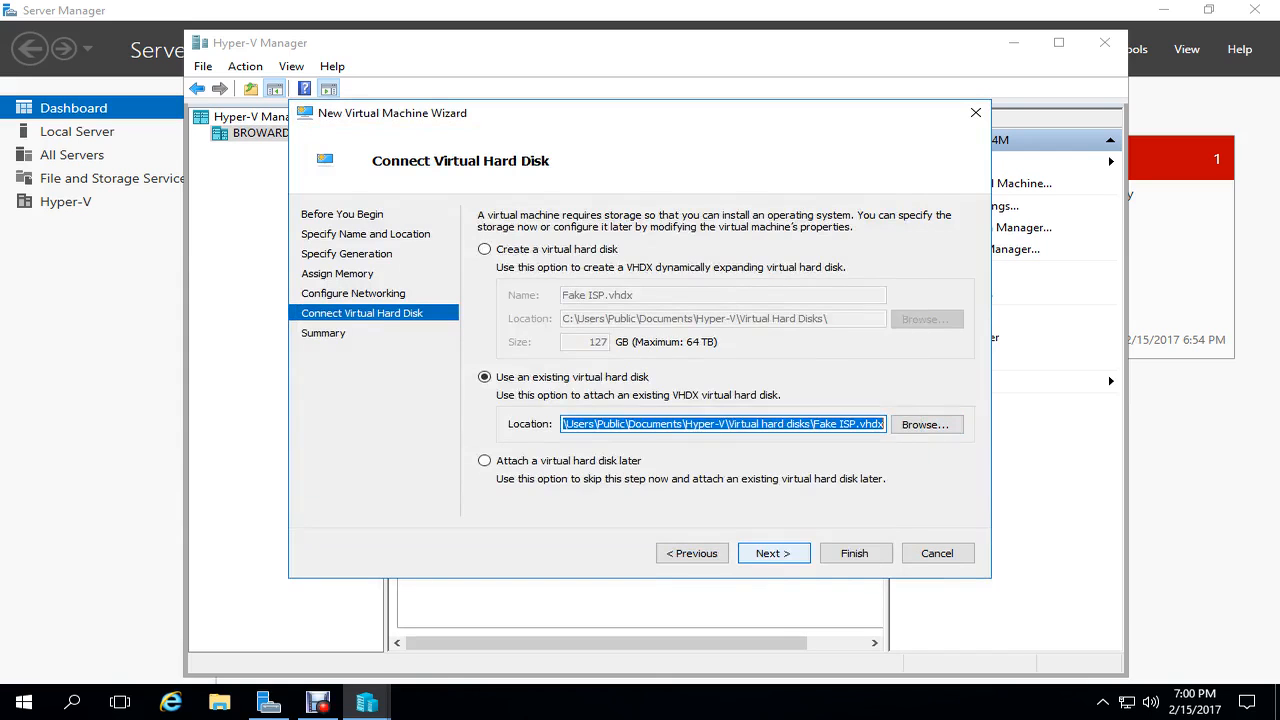
key(Return)
key(Return)
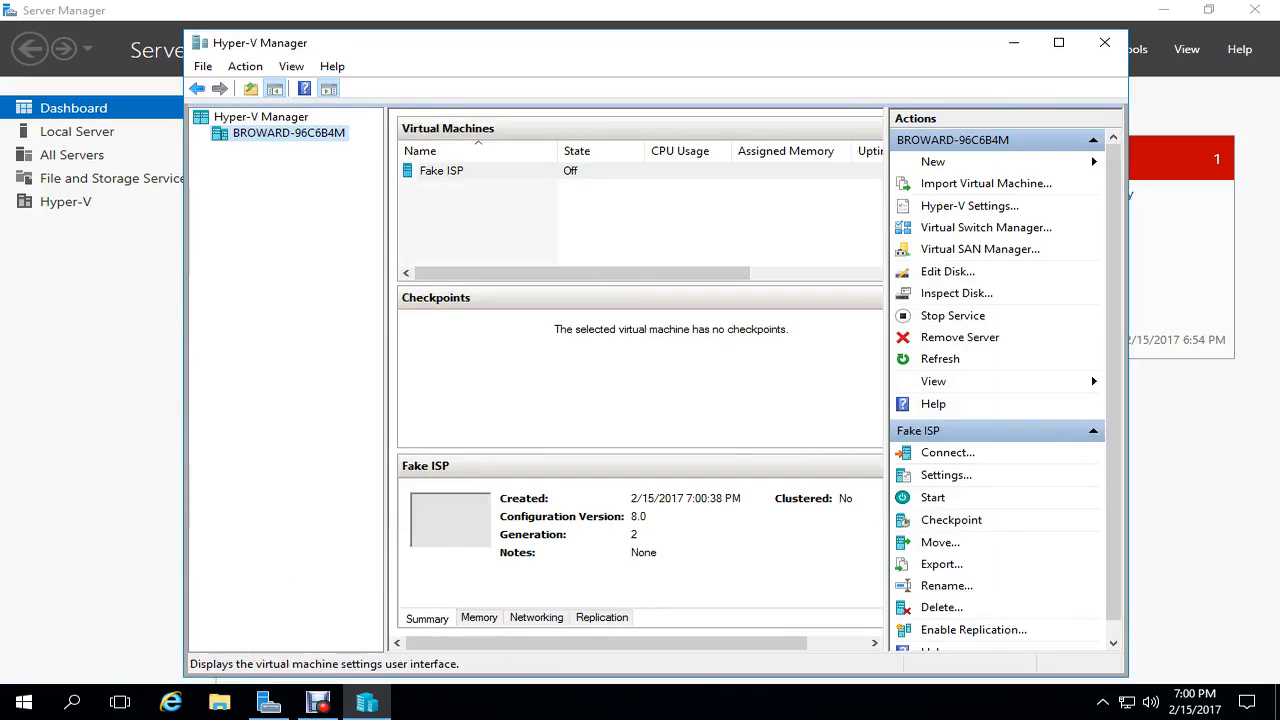
click(946, 475)
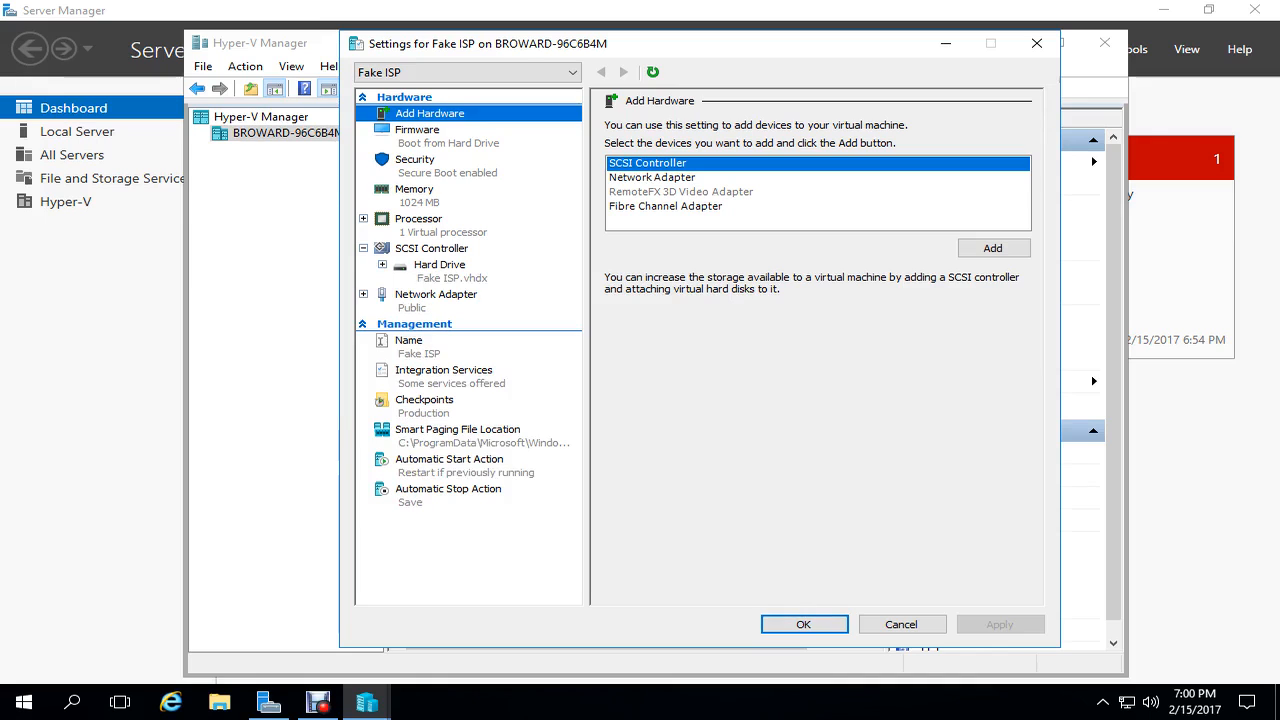
- Add a second network adapter on the Fake Public switch to Fake ISP and apply
click(652, 177)
click(993, 248)
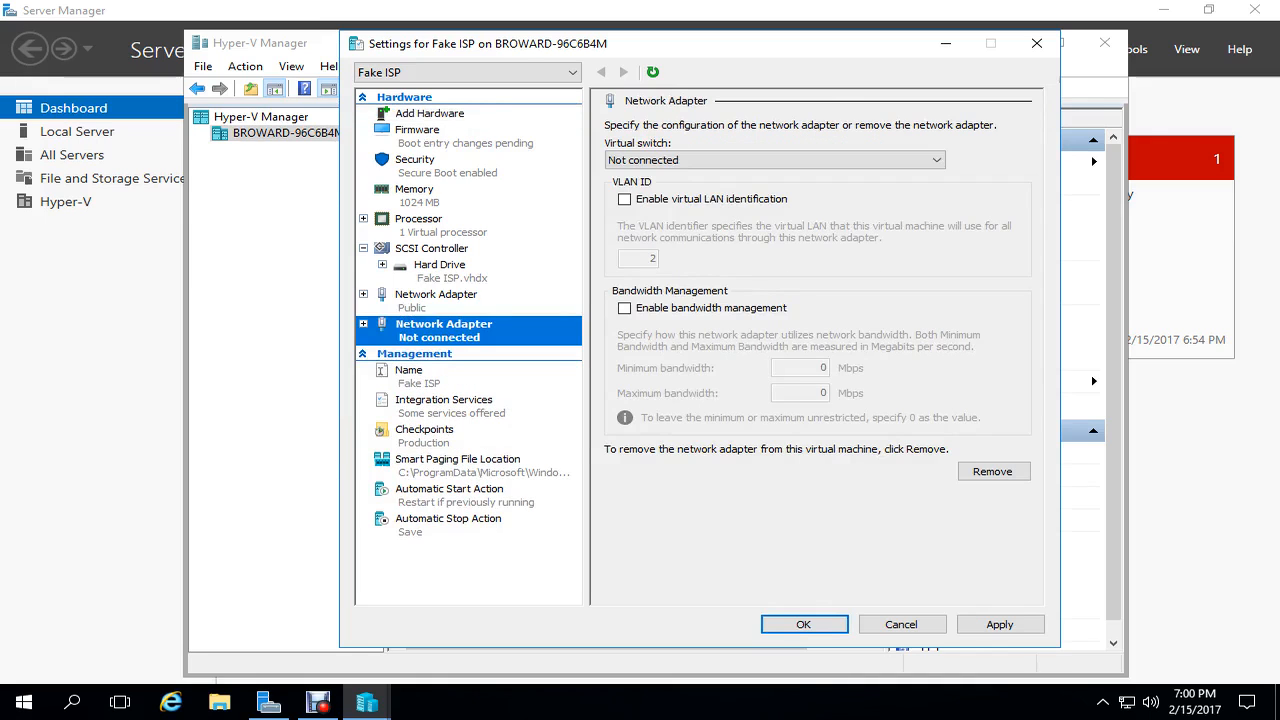
click(775, 160)
click(650, 198)
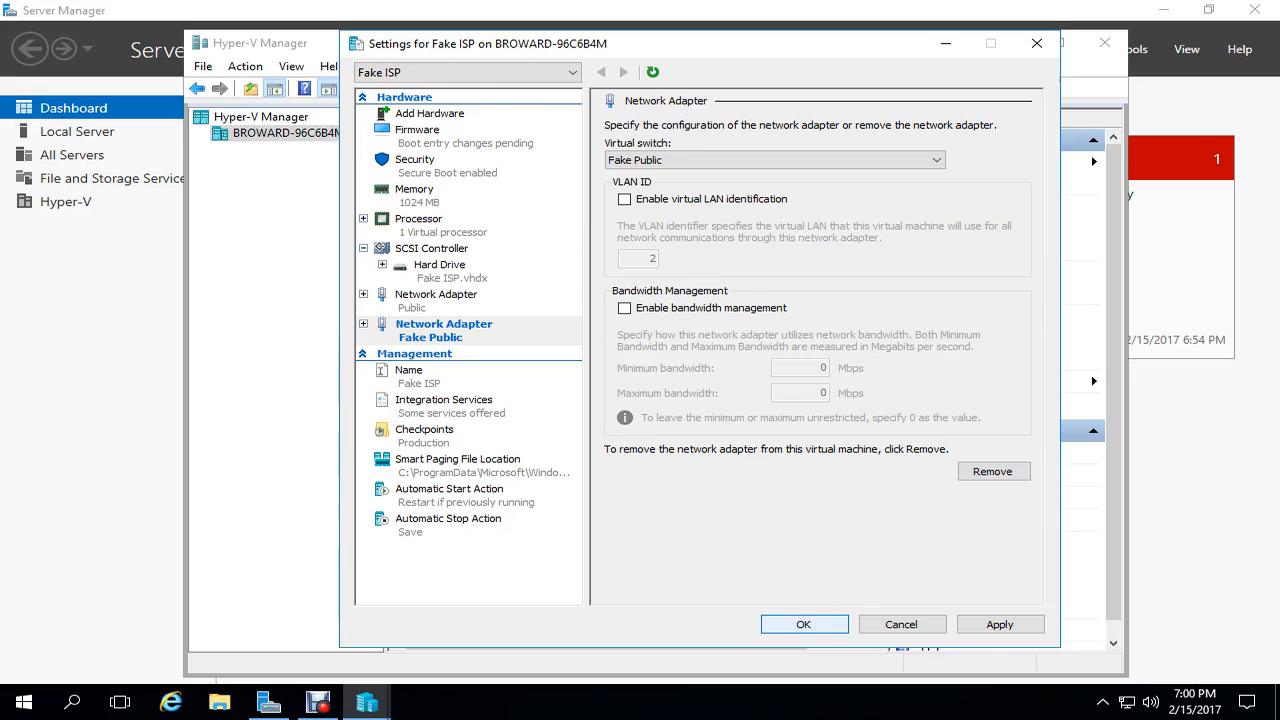
click(803, 624)
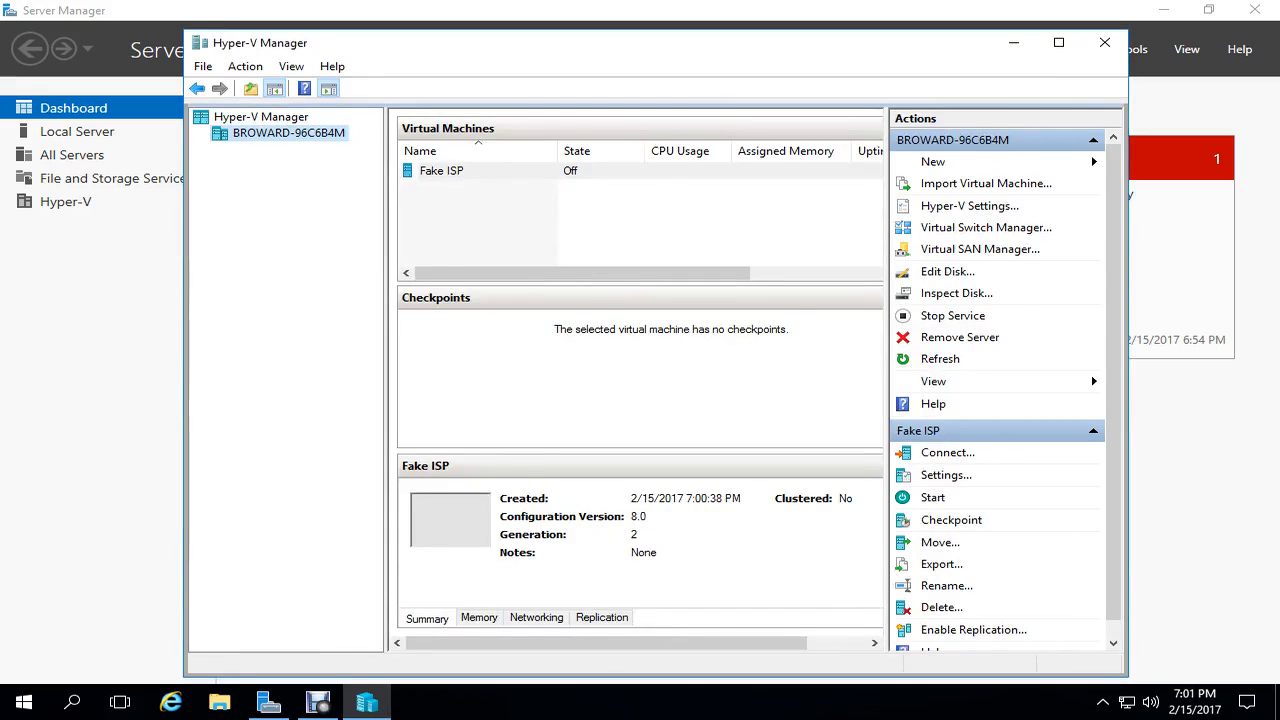
click(933, 162)
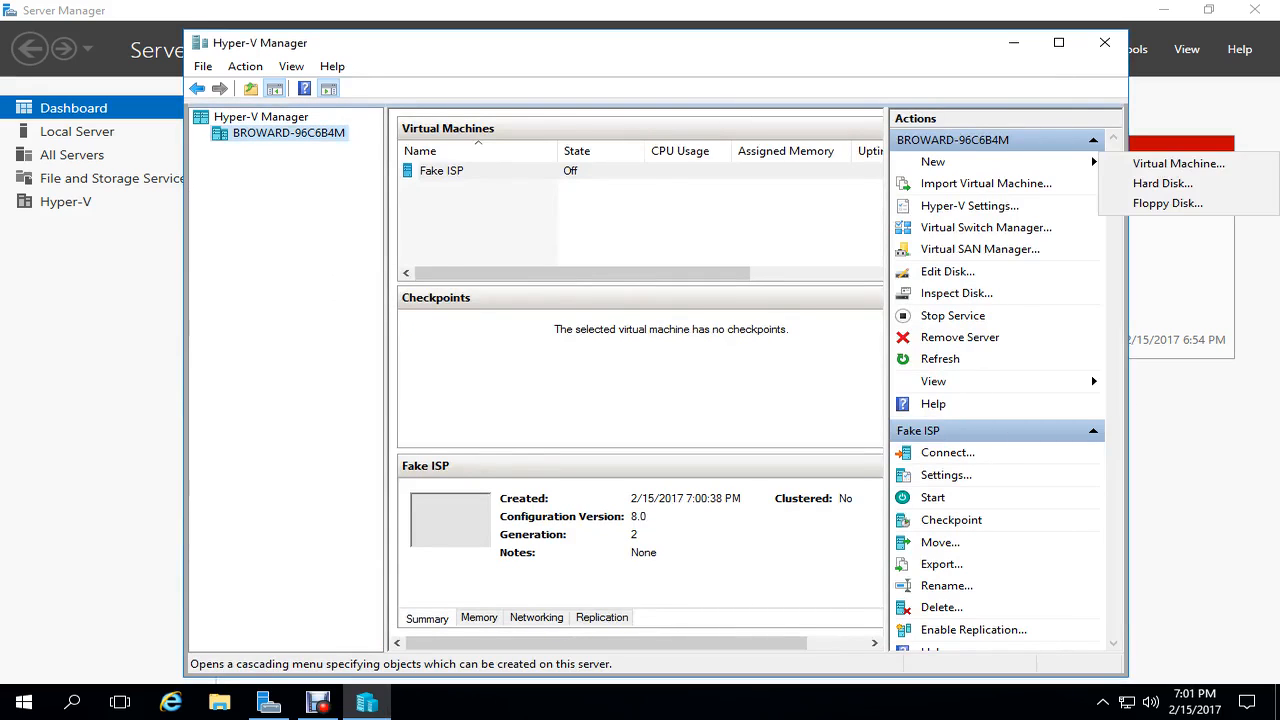
- Start a new Generation 2 virtual machine named NAT with dynamic memory
click(1178, 163)
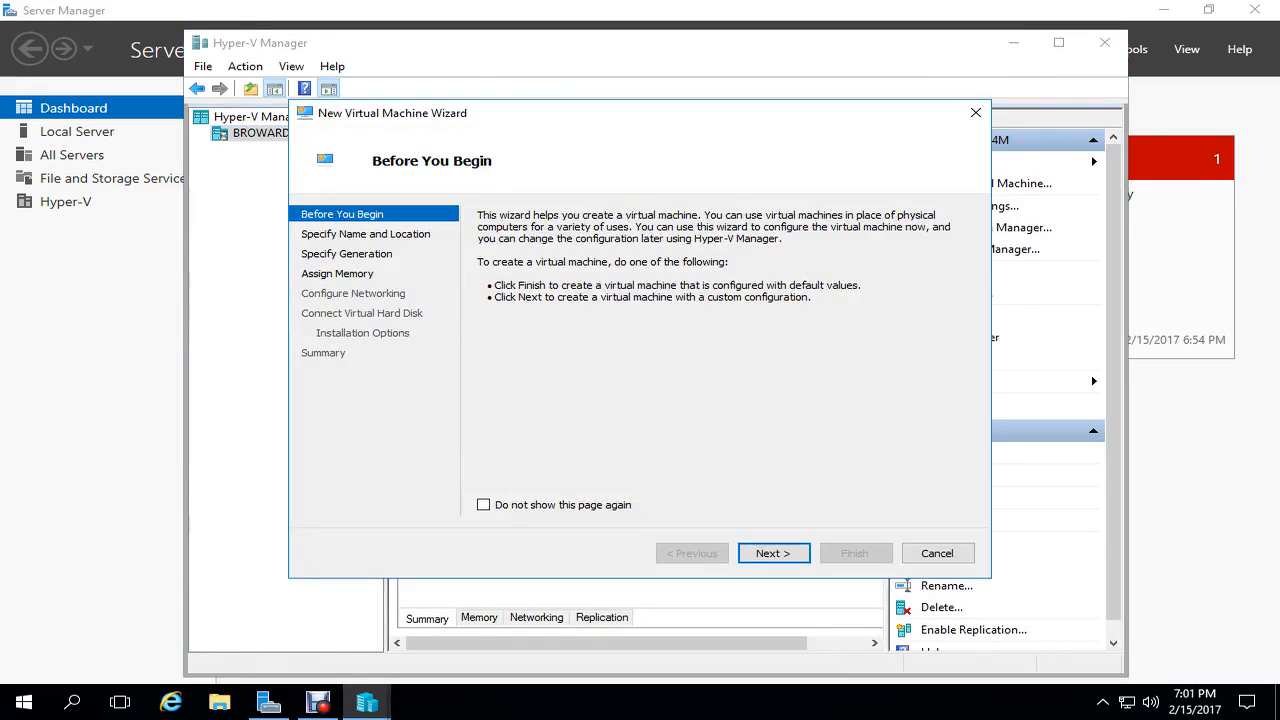
click(773, 553)
text(NAT)
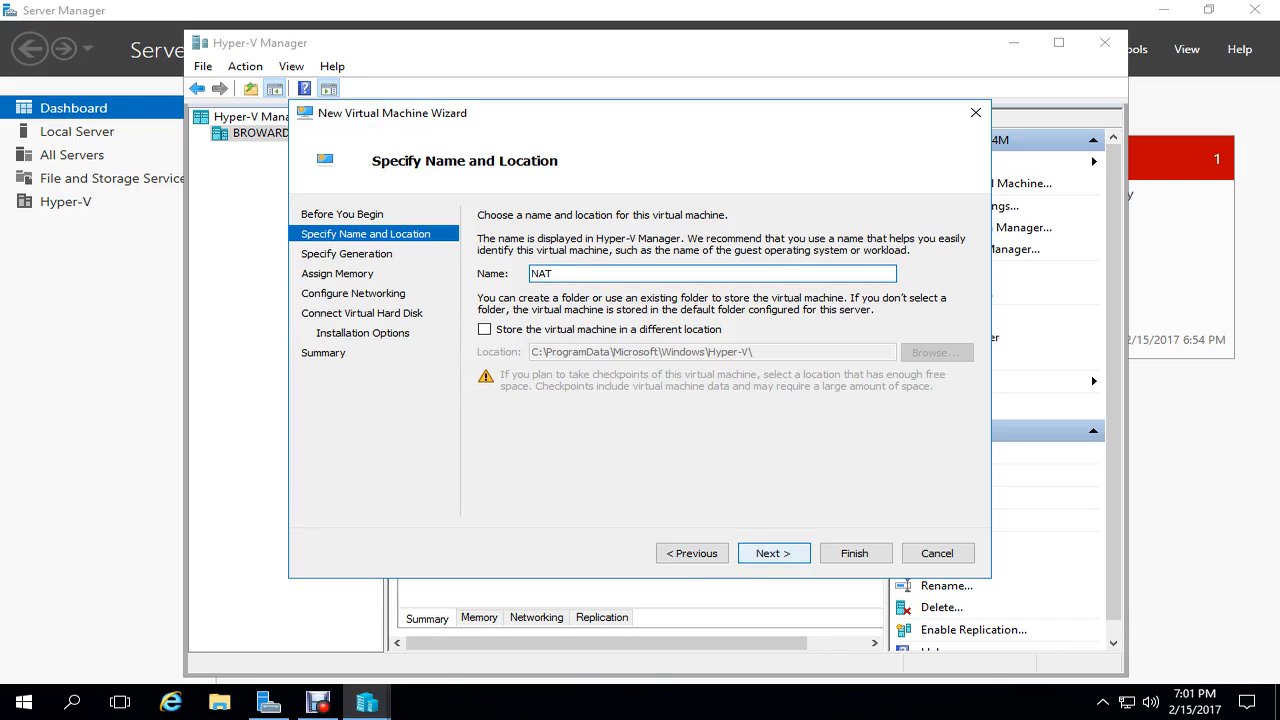
key(Return)
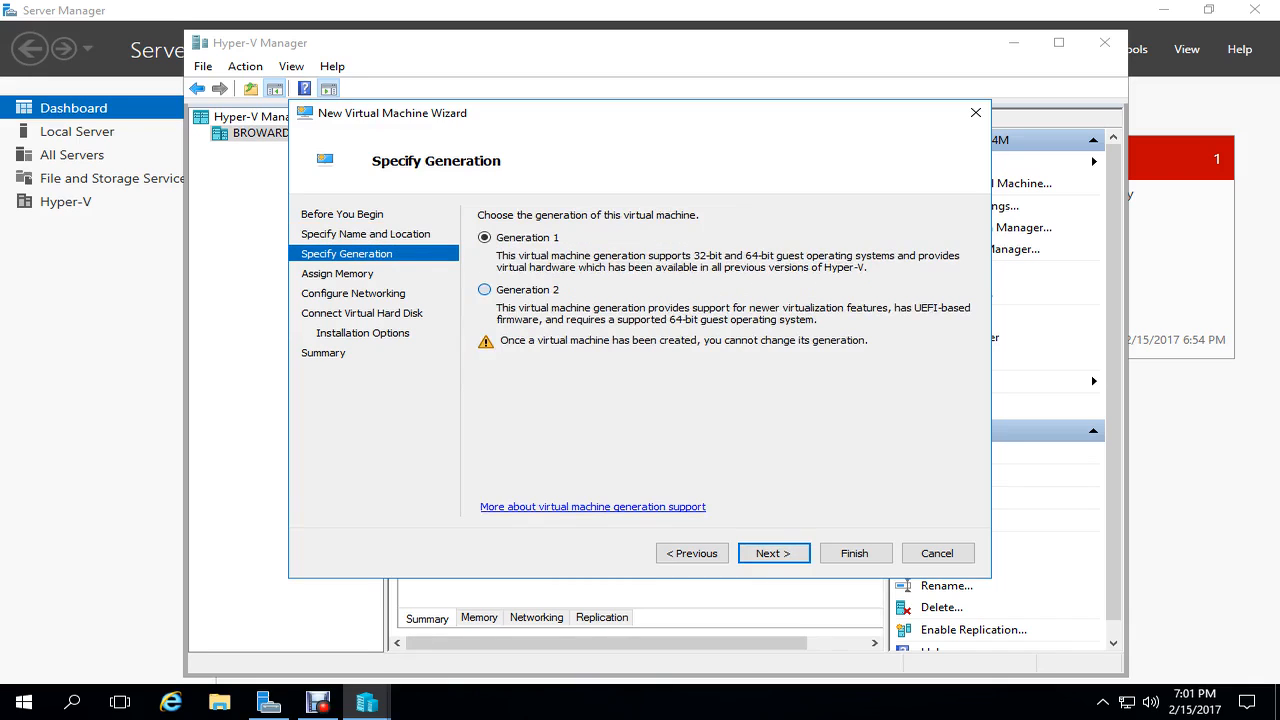
key(Return)
key(Tab)
key(space)
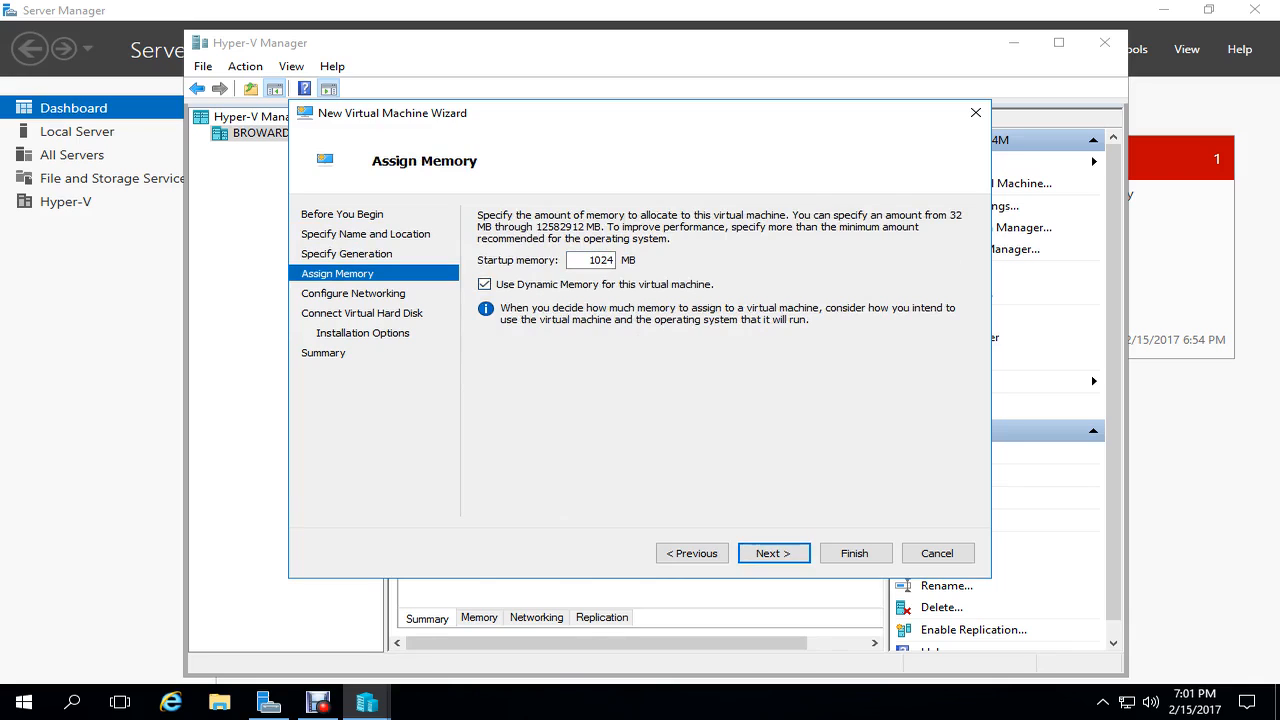
key(Return)
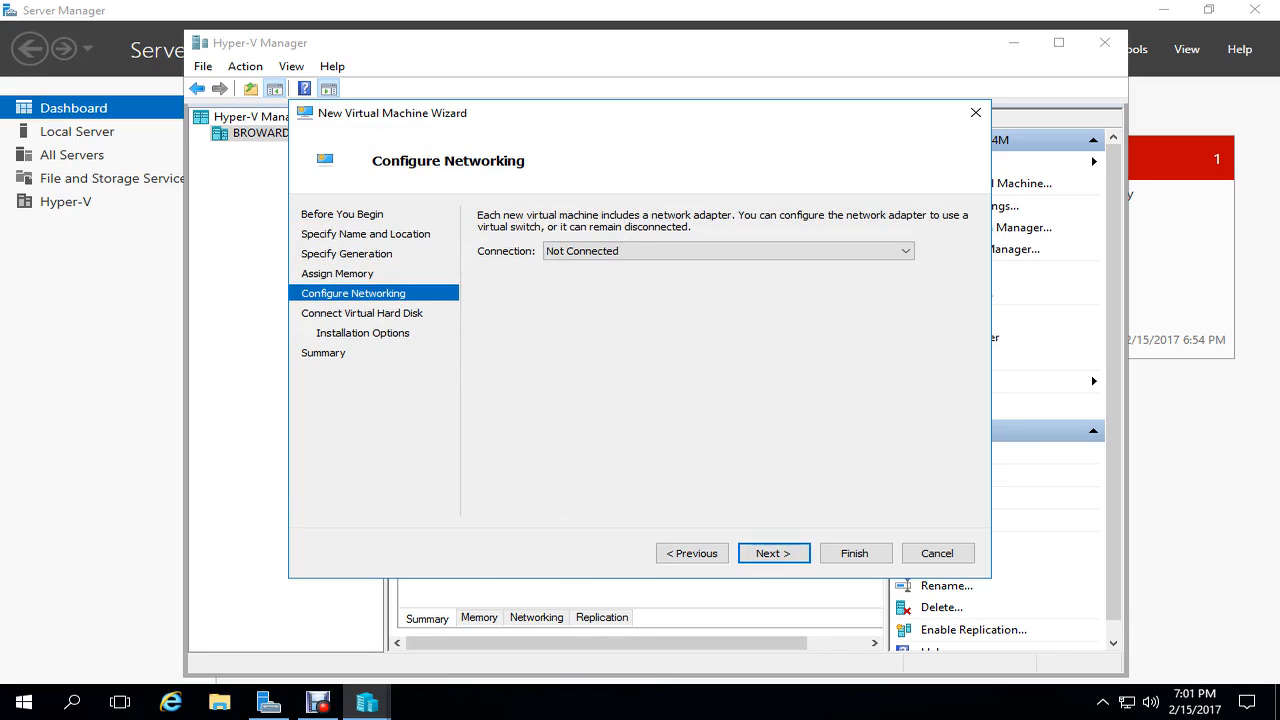
- Connect NAT to Fake Public, attach the existing NAT.vhdx disk, and create it
key(alt+Down)
key(Down)
key(Return)
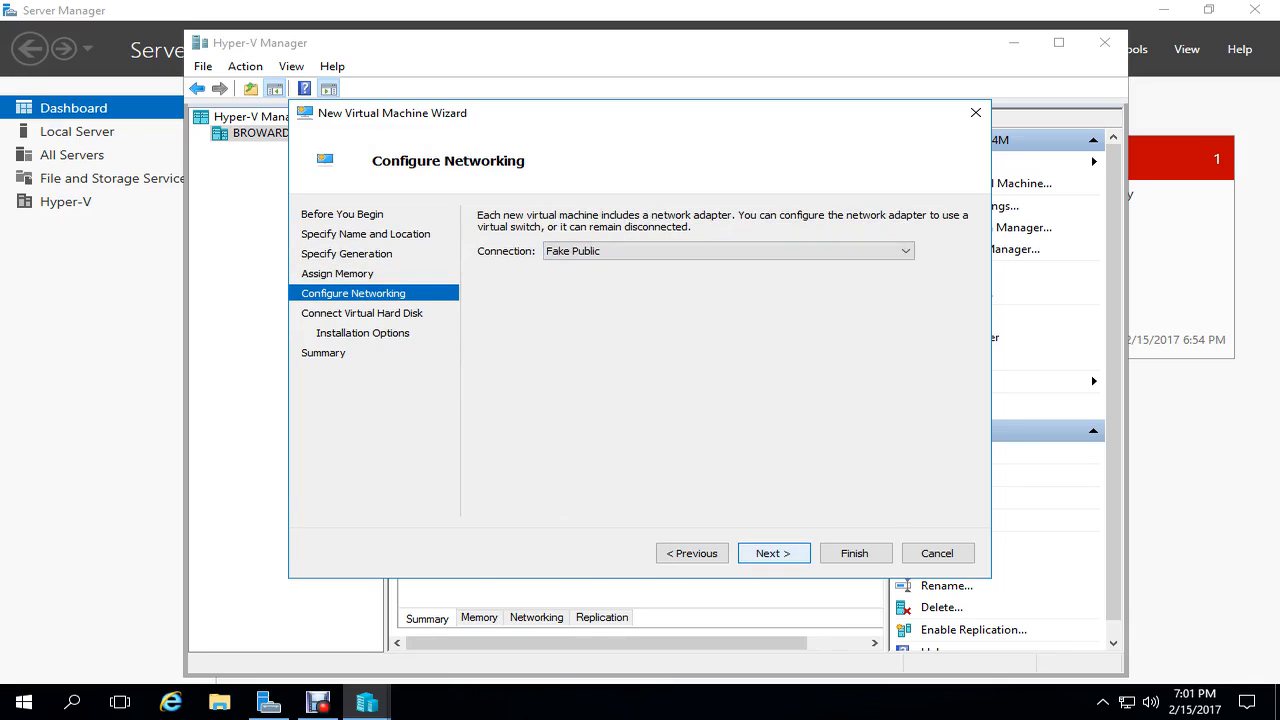
click(774, 553)
click(485, 377)
click(926, 425)
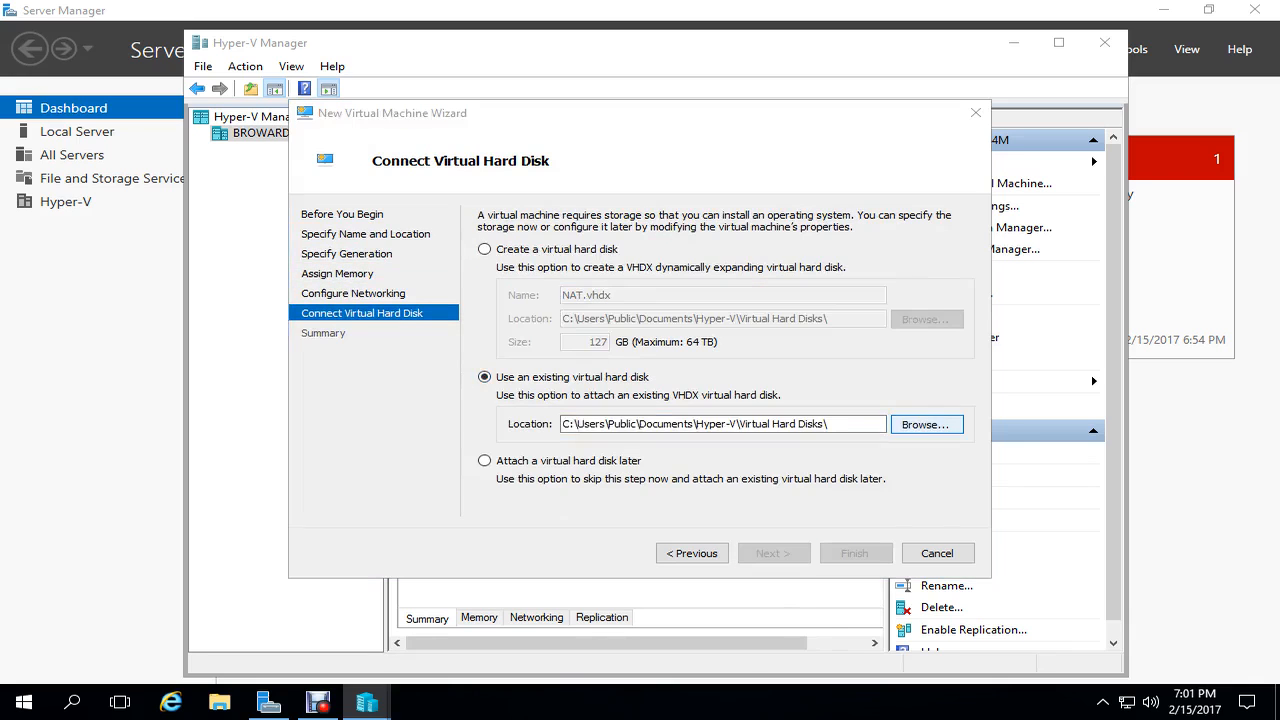
click(508, 327)
click(758, 528)
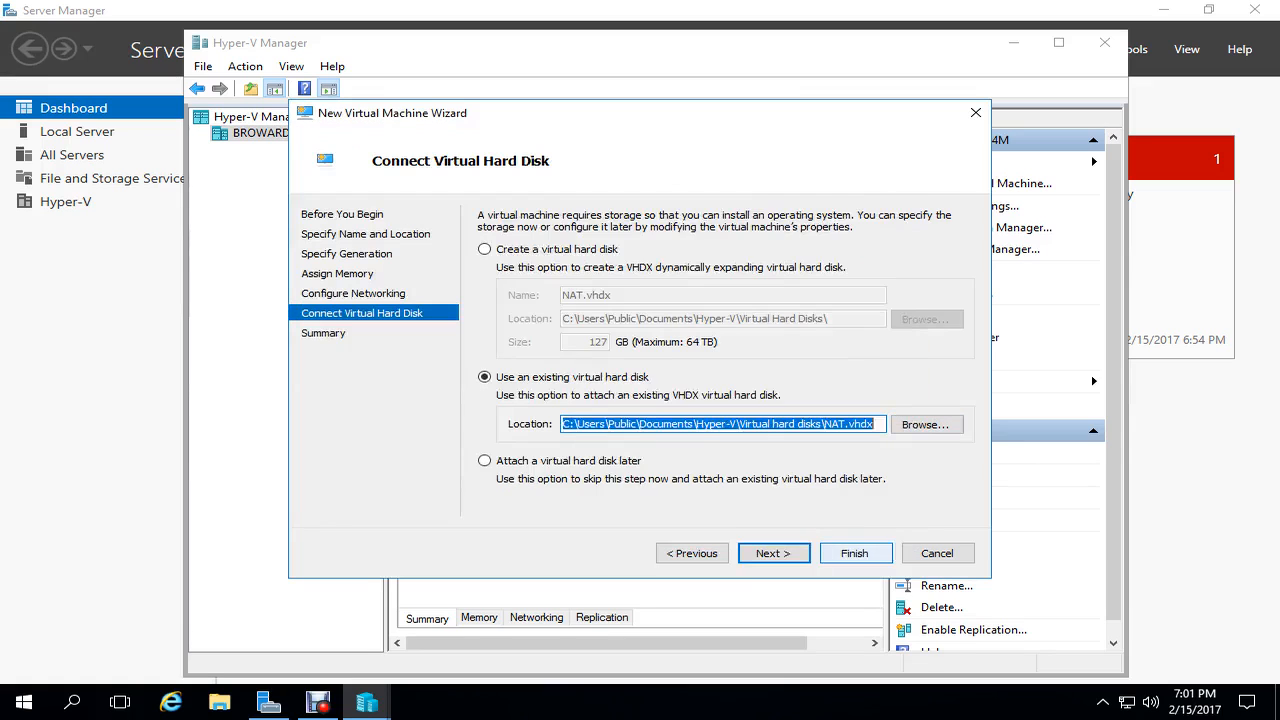
key(Return)
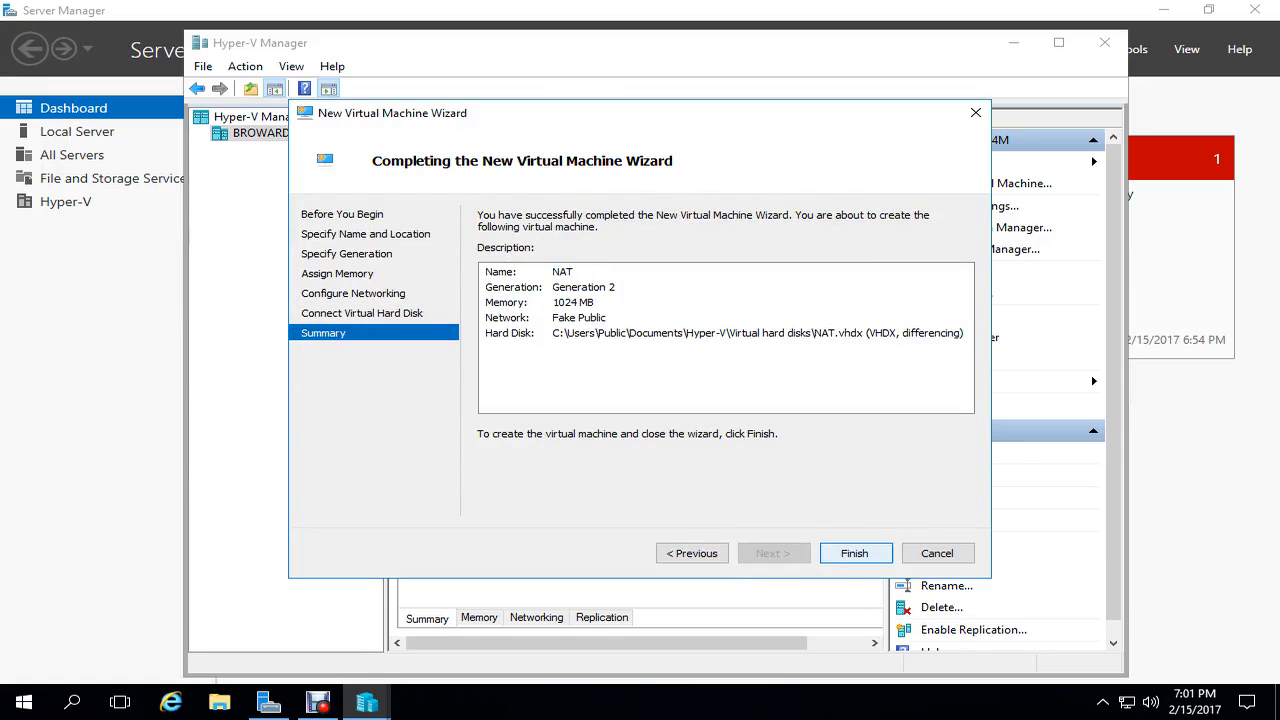
key(Return)
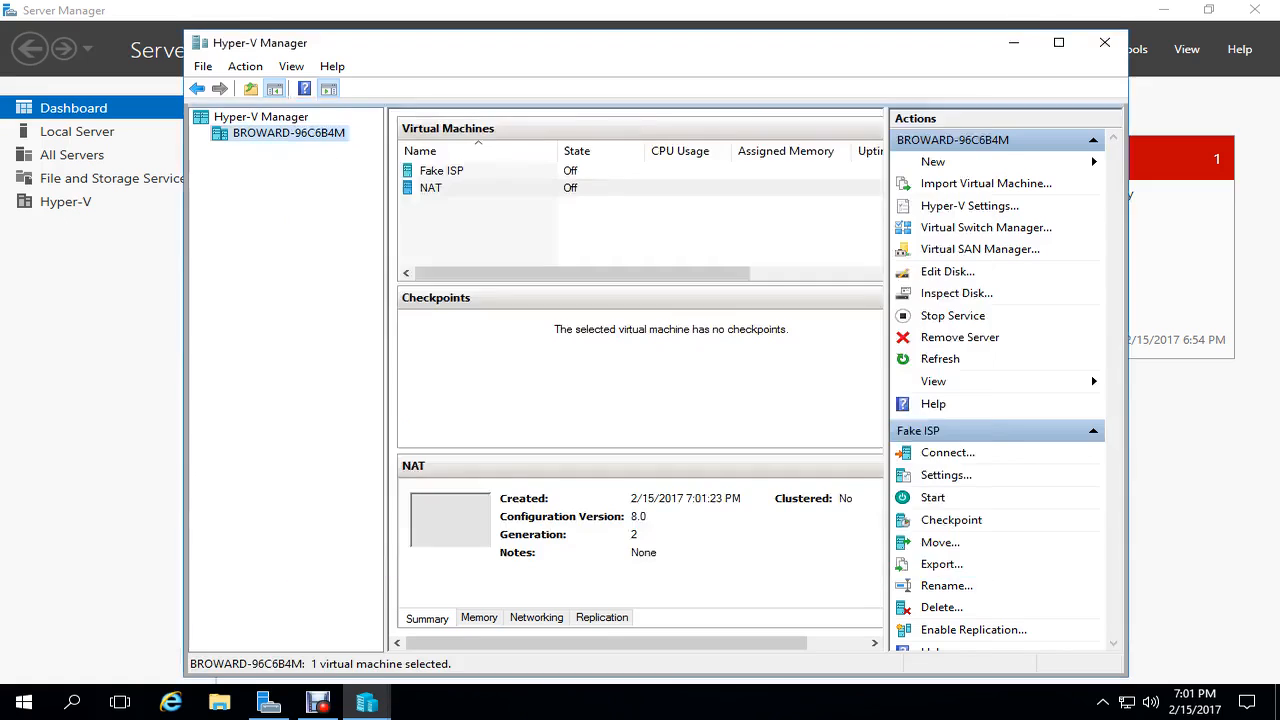
- Add a second network adapter on the Private switch to NAT and apply
click(946, 475)
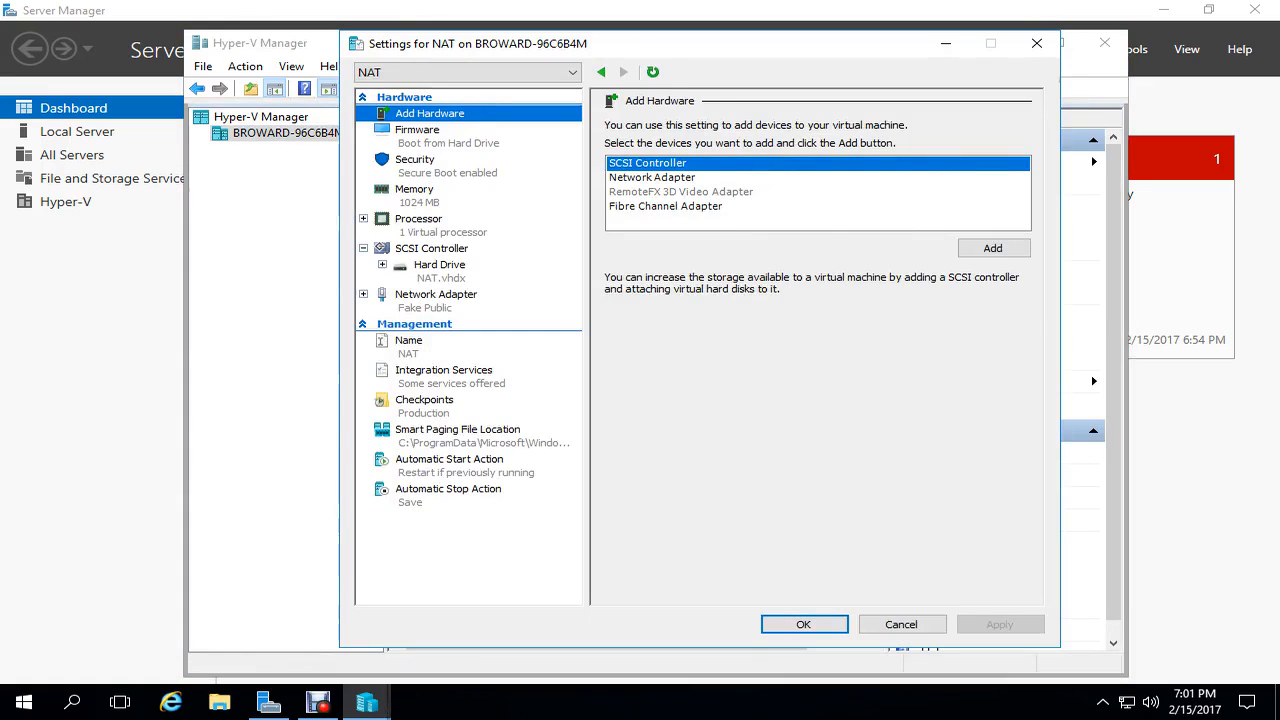
click(652, 177)
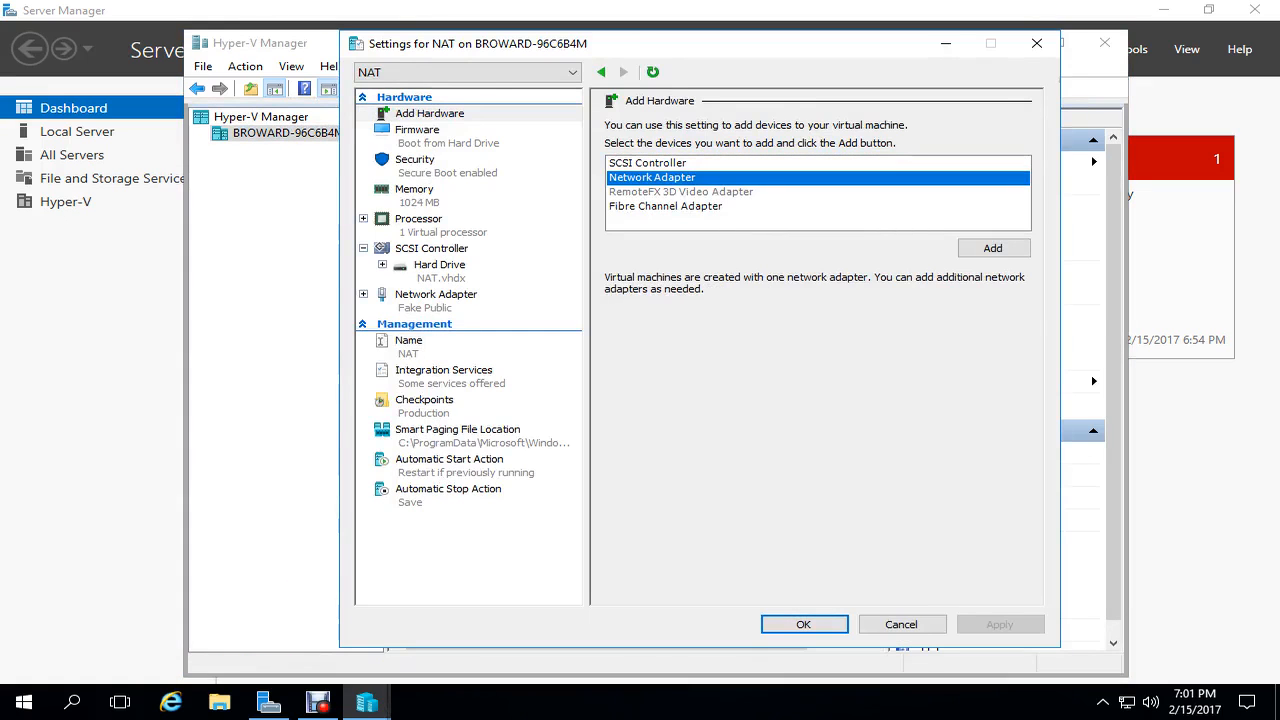
click(993, 248)
click(800, 160)
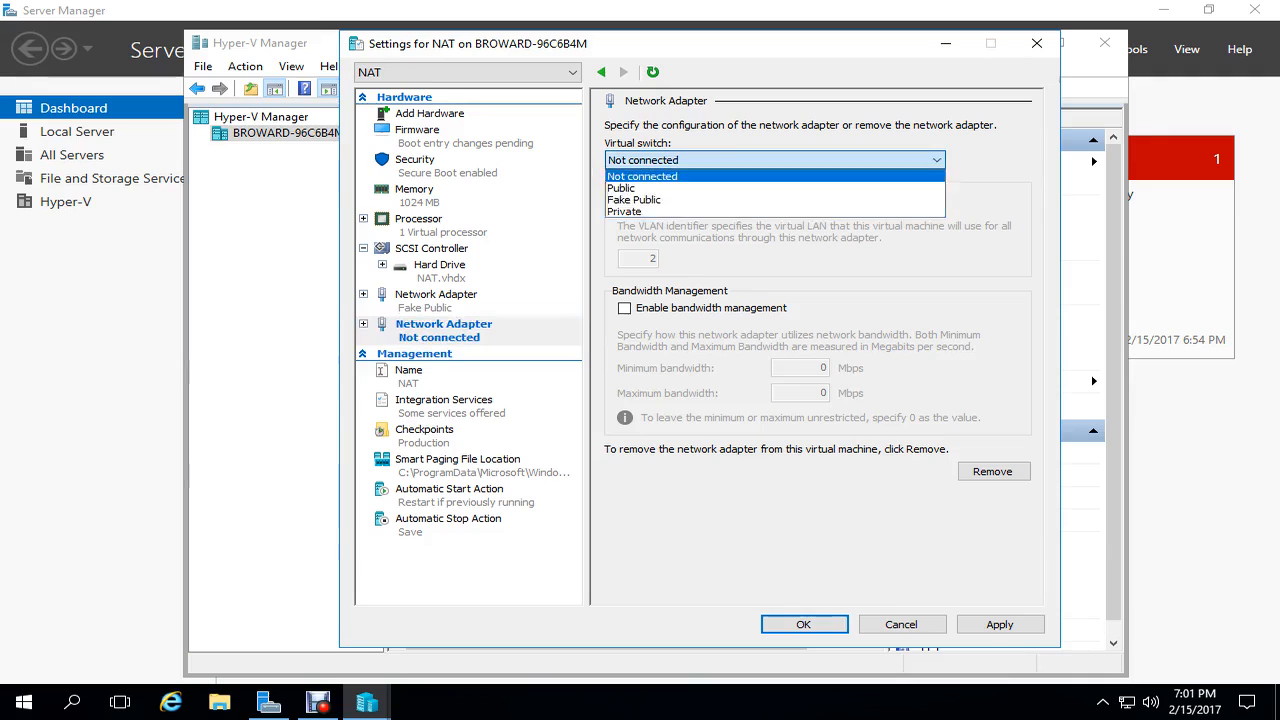
click(700, 212)
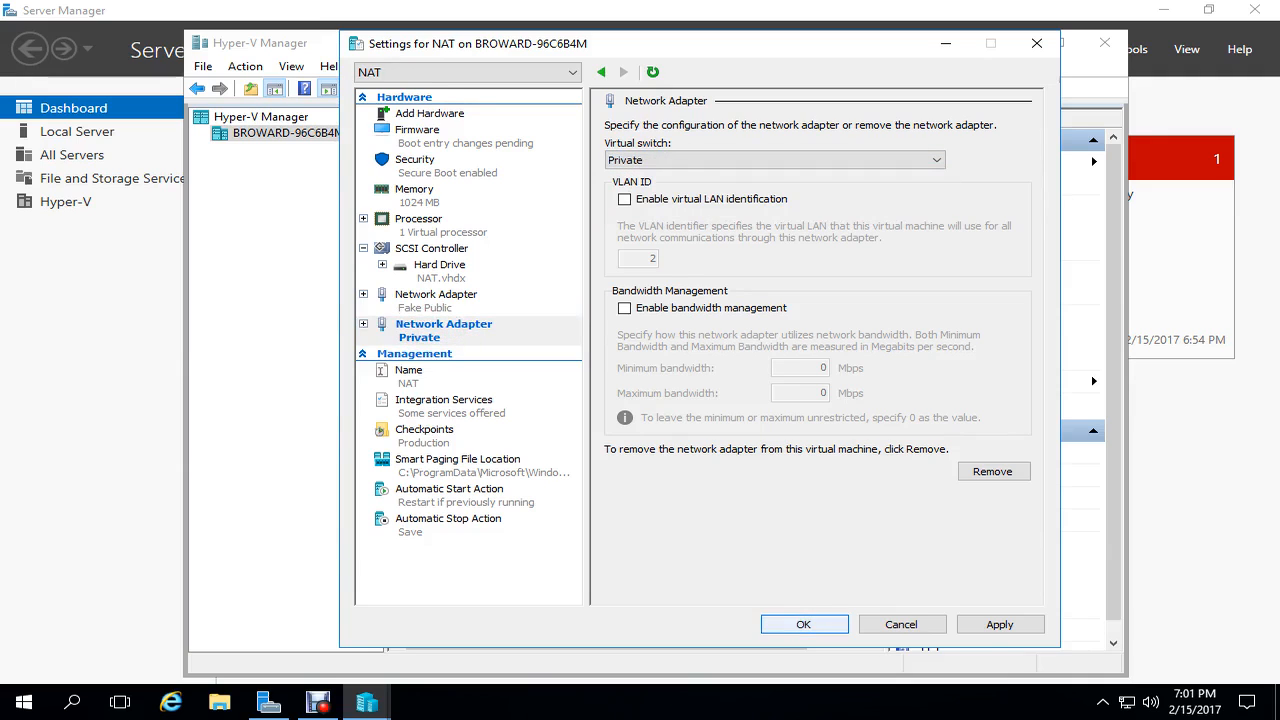
click(804, 624)
- Start Fake ISP and NAT together and begin another new virtual machine
drag(590, 228, 480, 153)
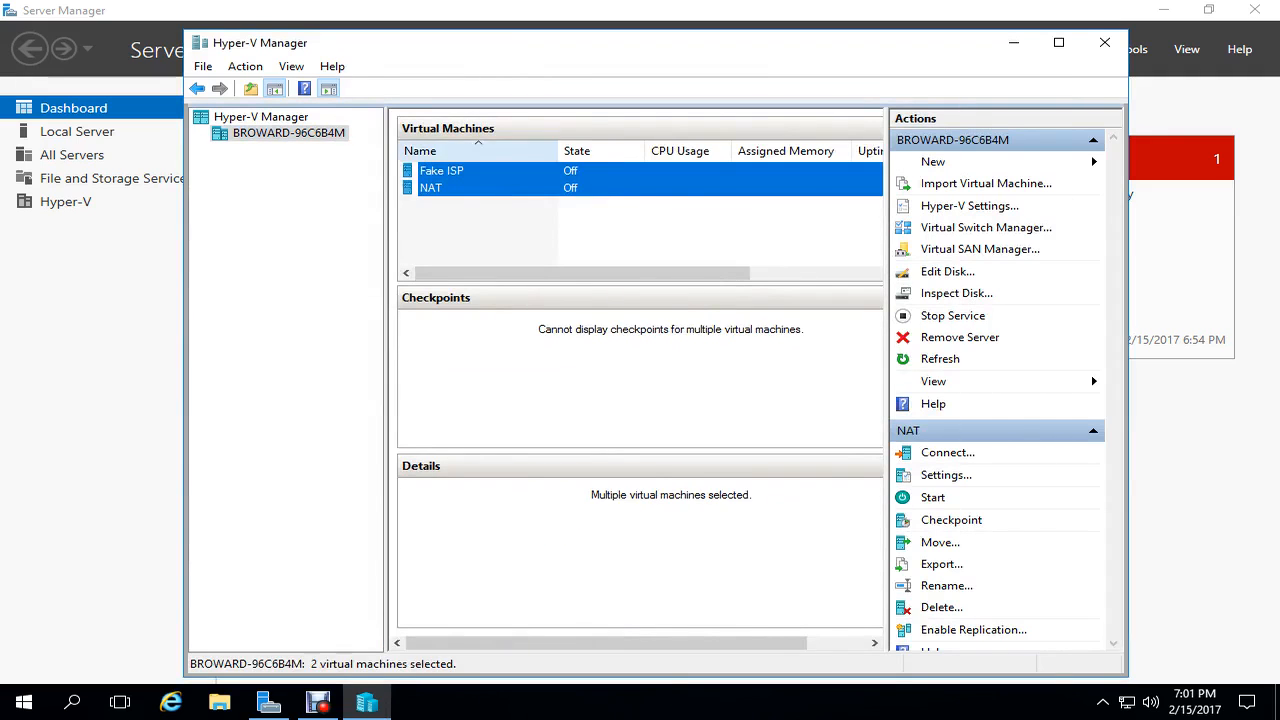
click(932, 497)
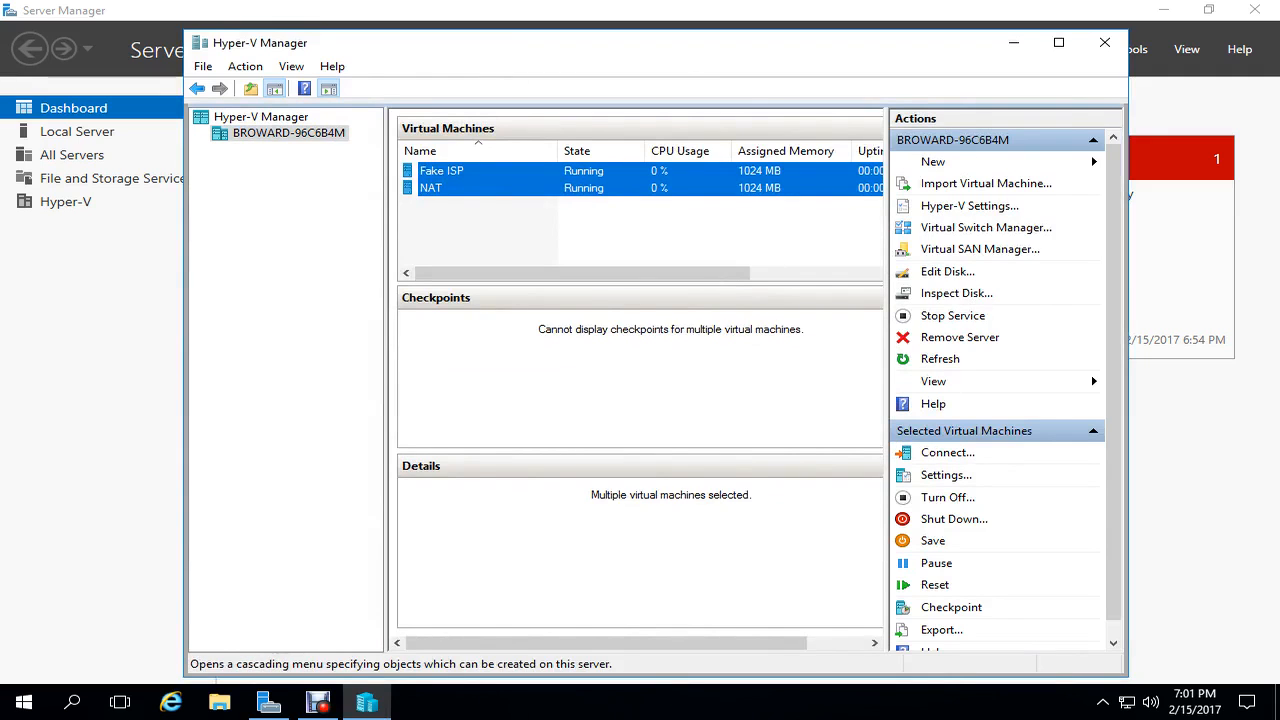
click(933, 162)
click(1178, 163)
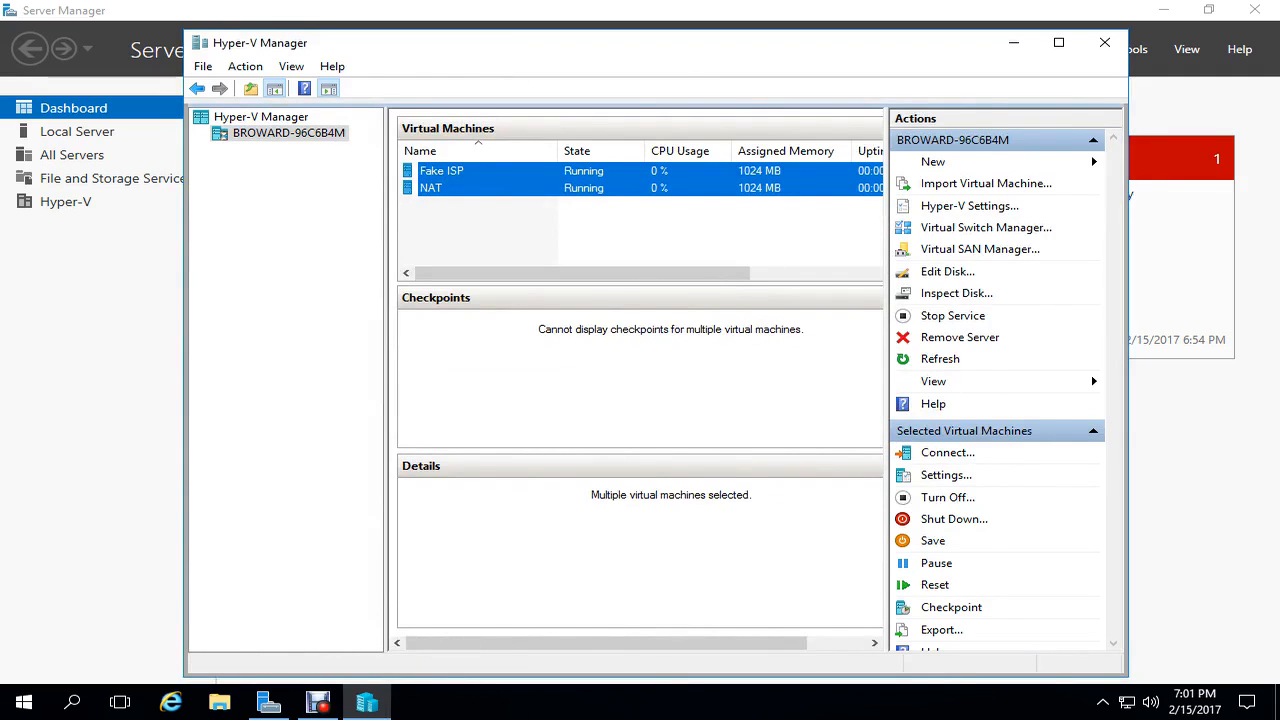
key(Return)
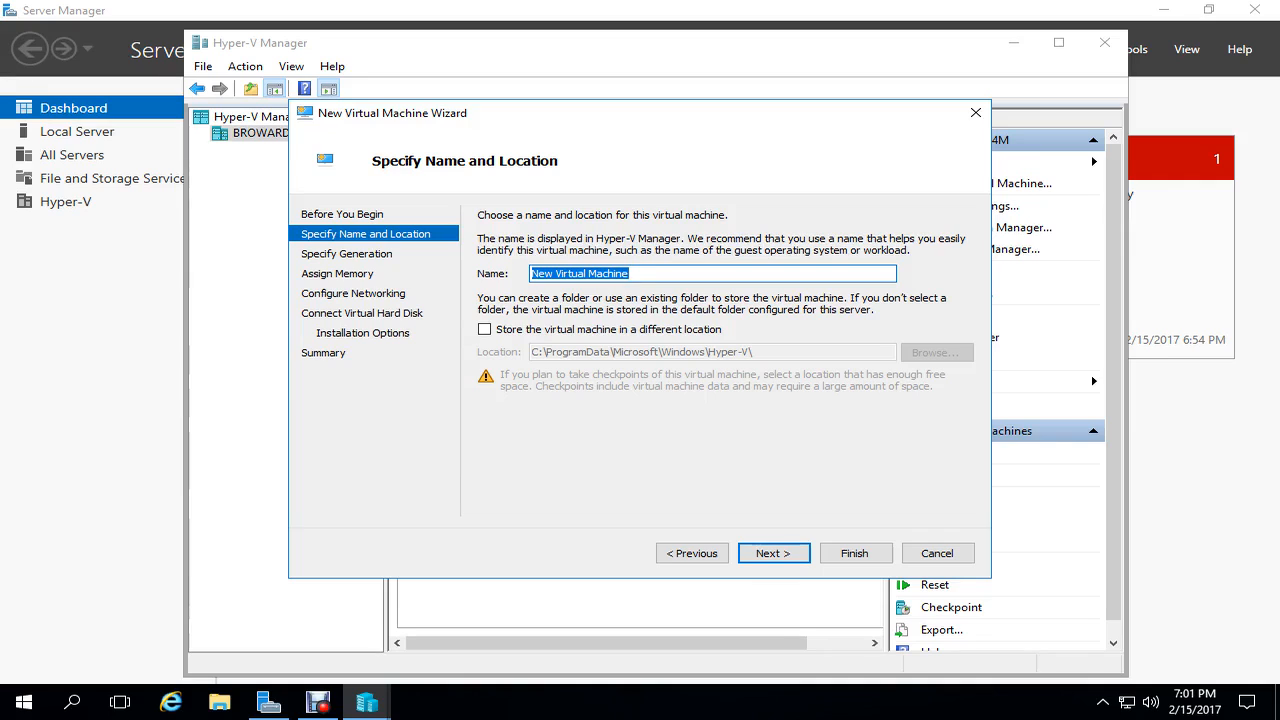
- Name the new machine DC, Generation 2, keeping 1024 MB startup memory
text(DC)
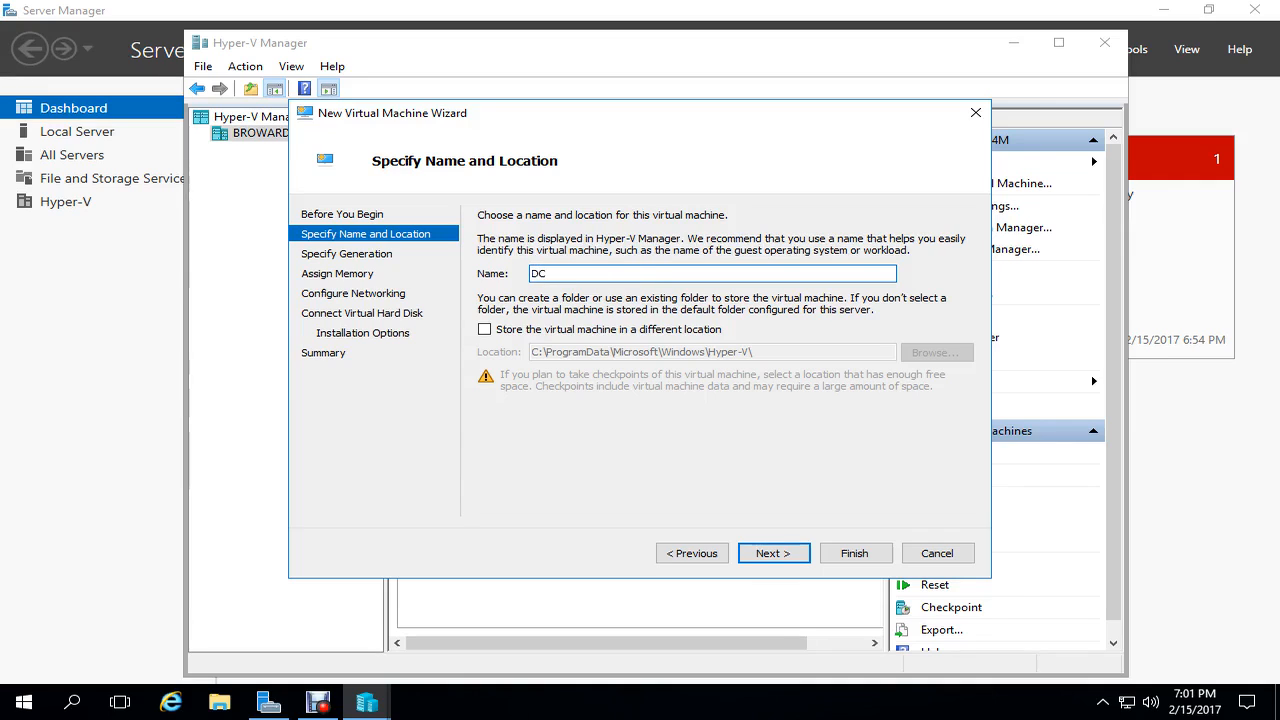
key(Return)
key(Down)
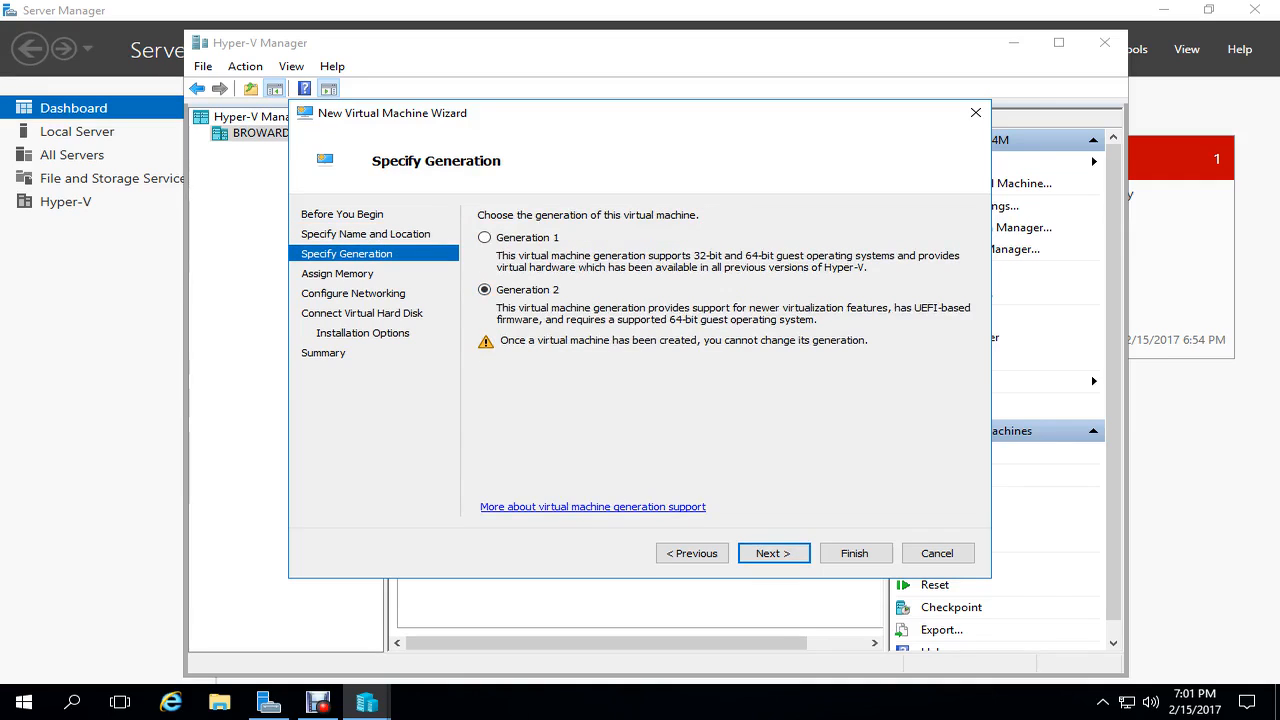
key(Return)
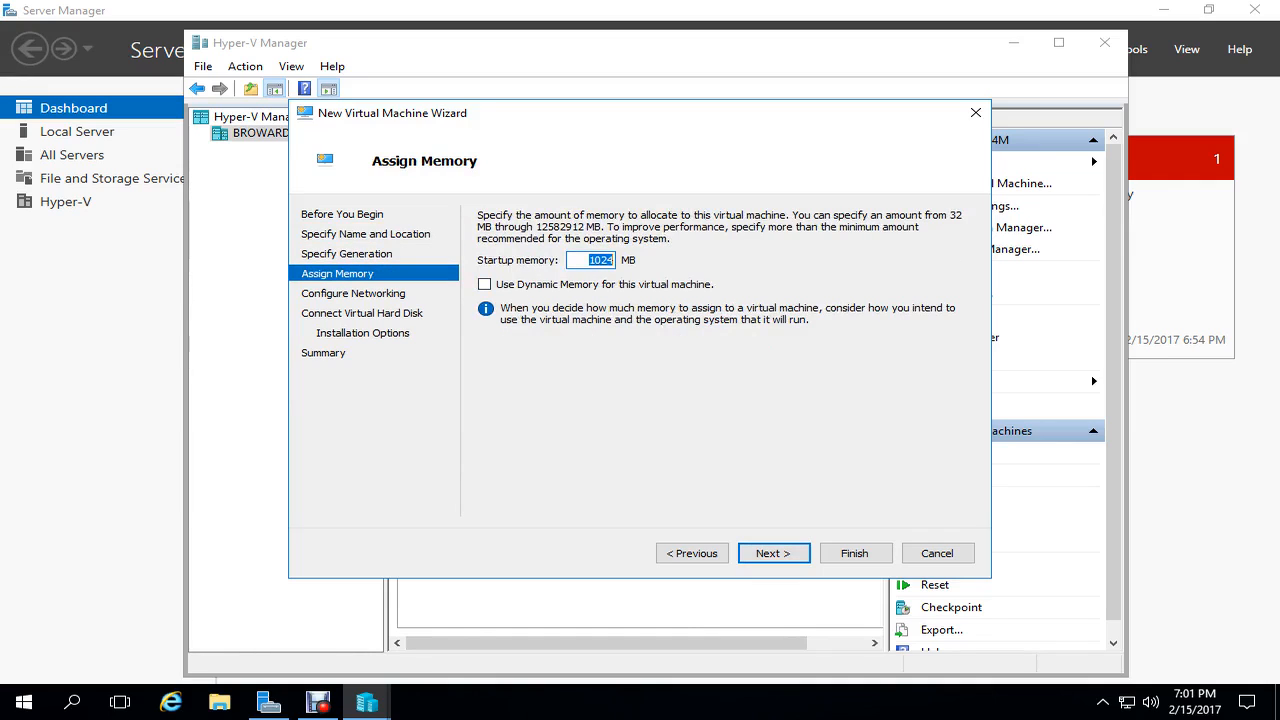
key(Tab)
key(Return)
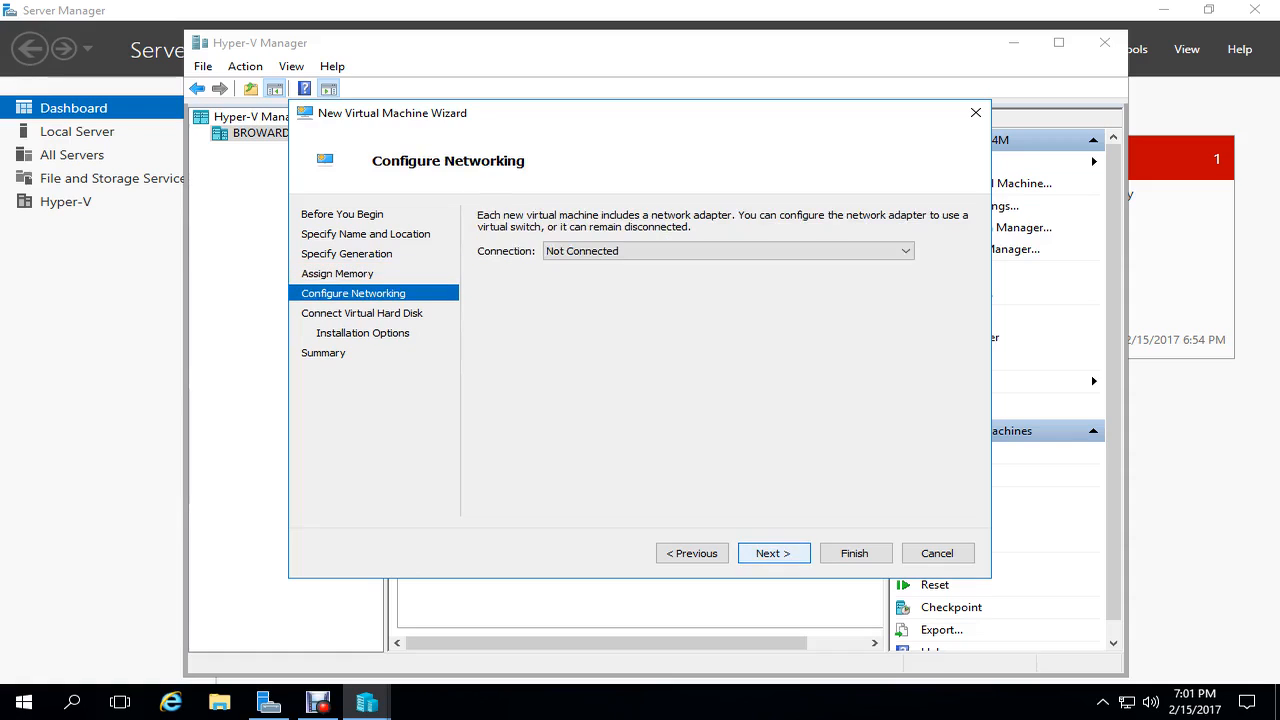
- Connect DC to the Private switch, attach DC.vhdx, create it and start it
key(alt+Down)
key(Down)
key(Down)
key(Down)
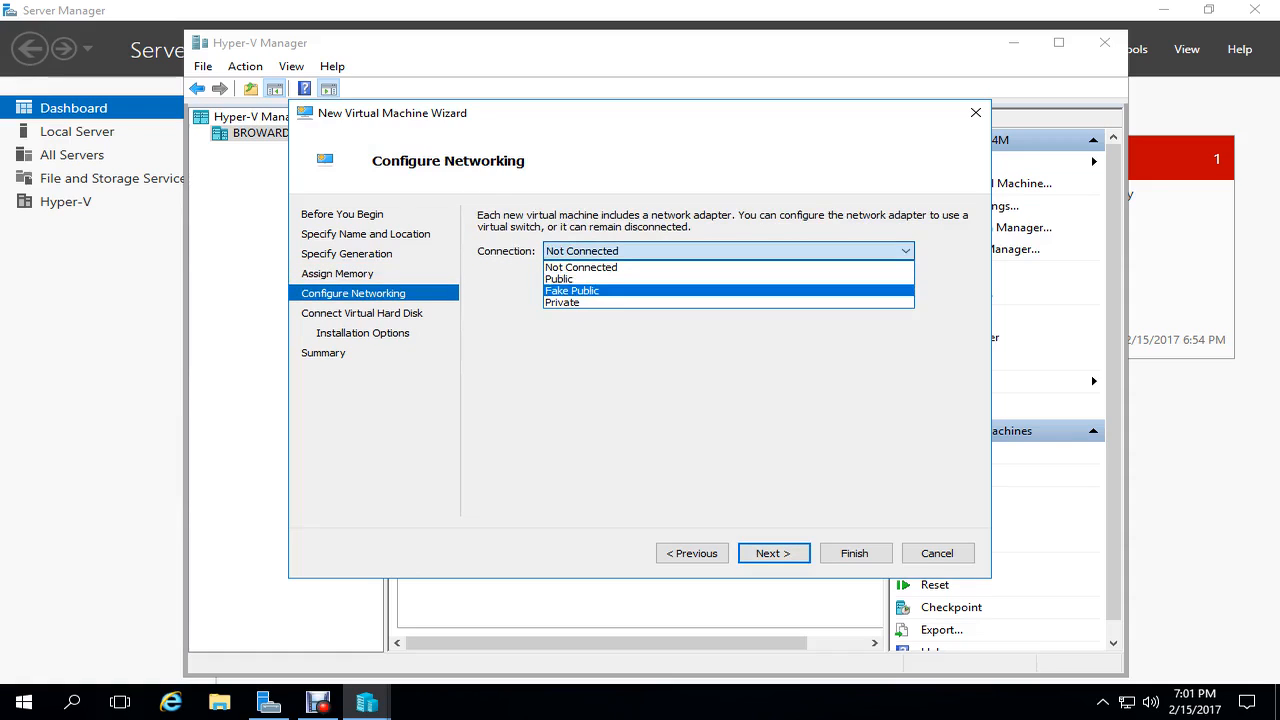
key(Return)
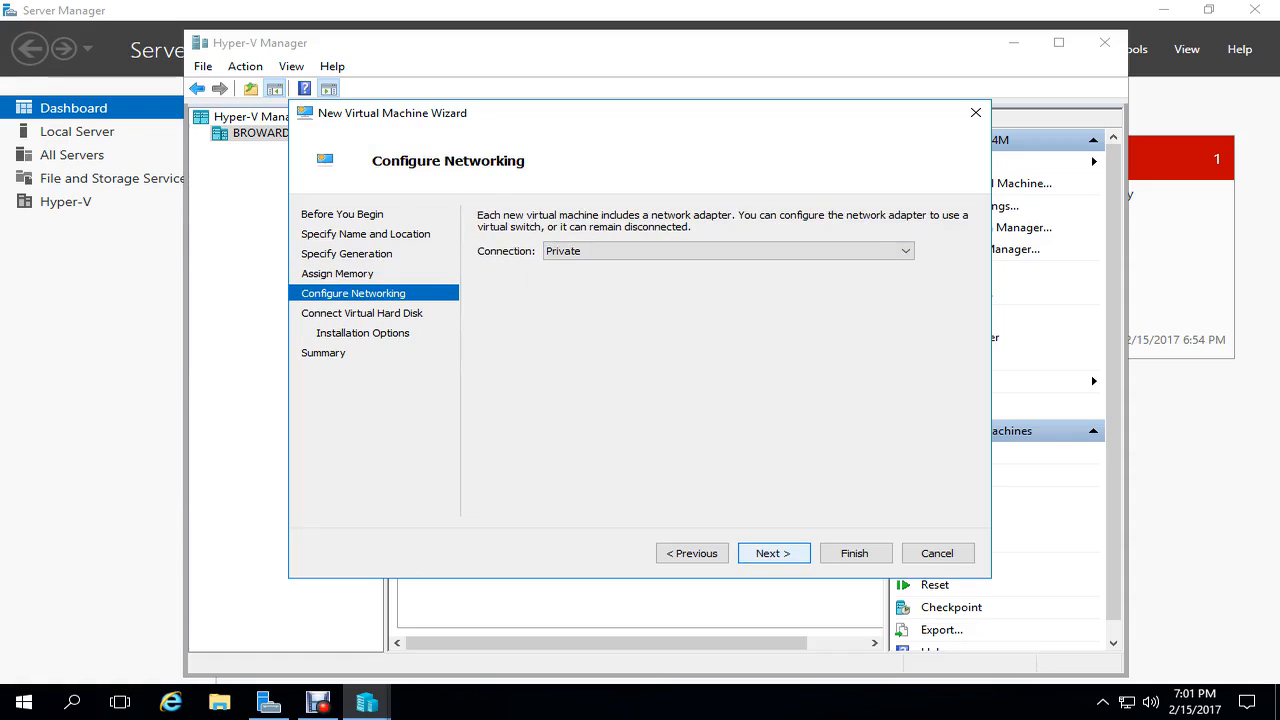
key(Return)
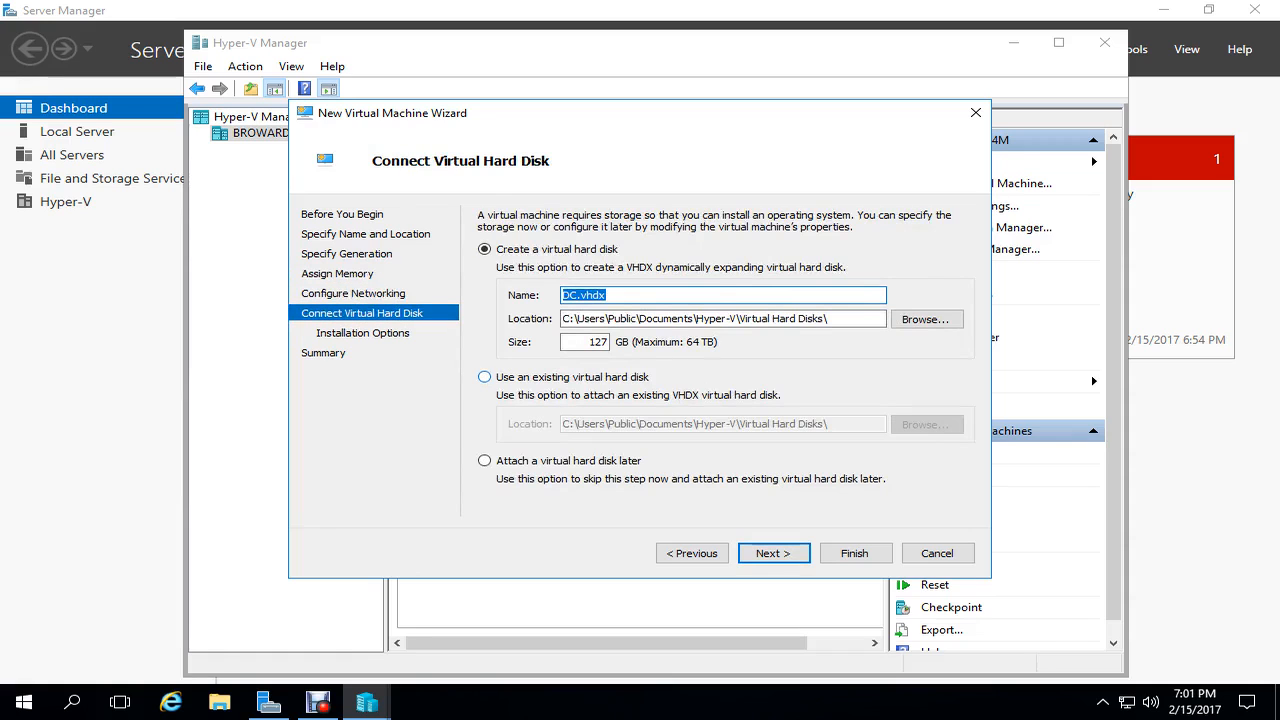
key(alt+u)
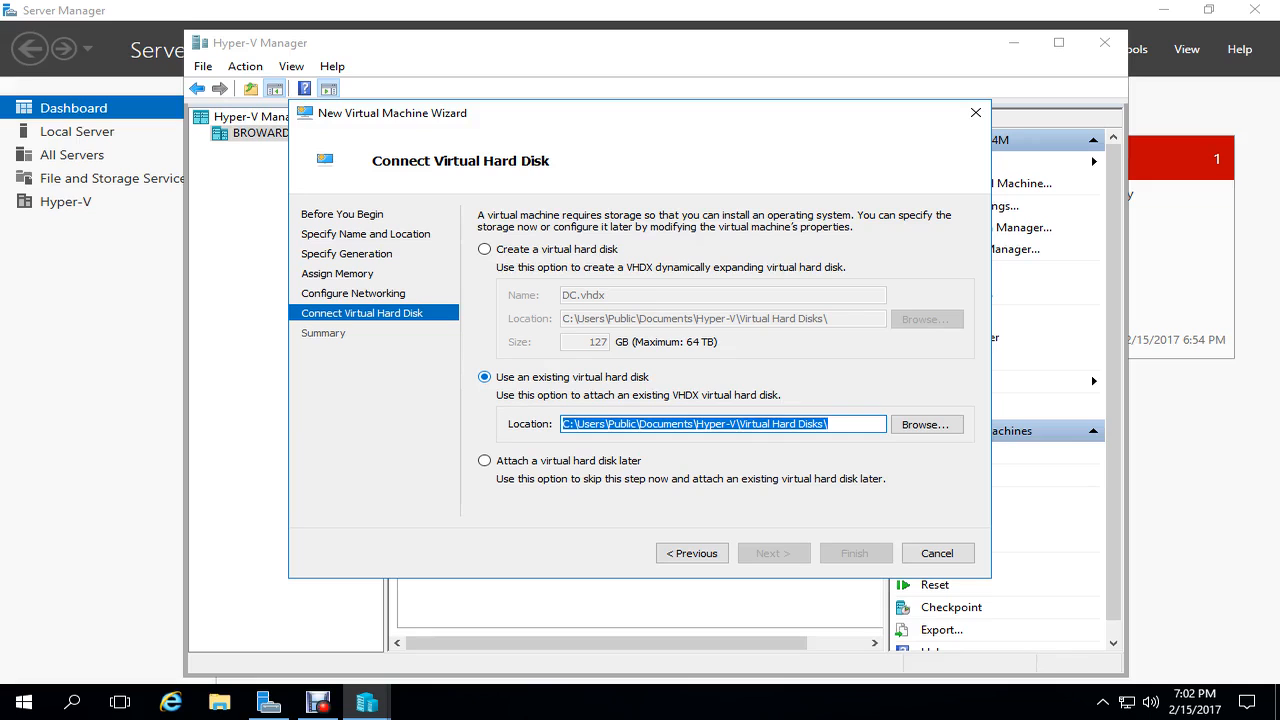
click(927, 425)
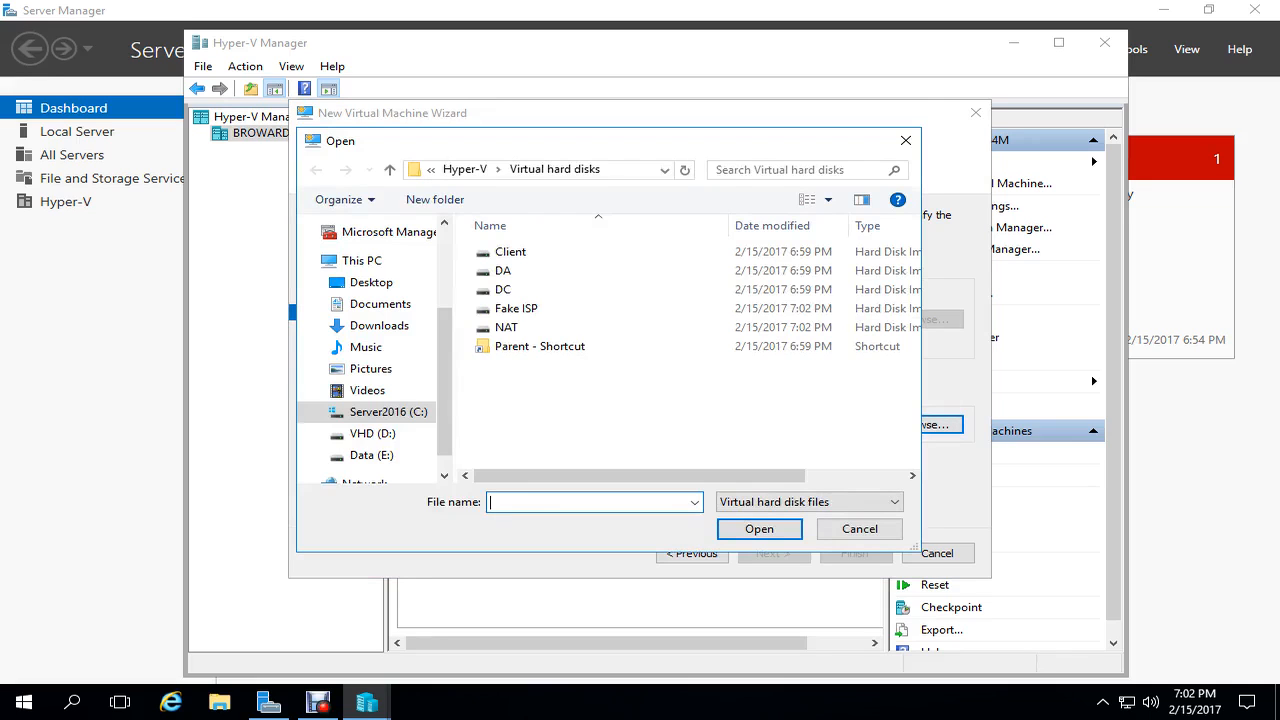
drag(560, 141, 738, 215)
click(682, 362)
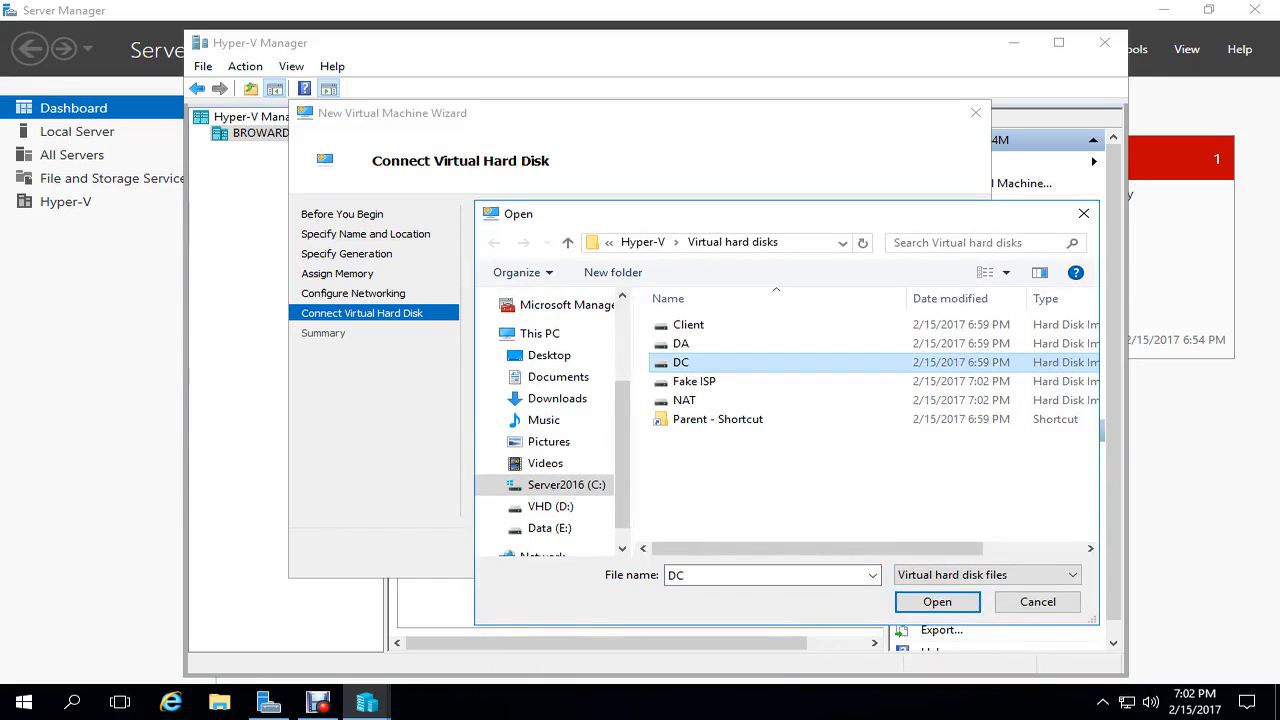
click(937, 601)
click(773, 553)
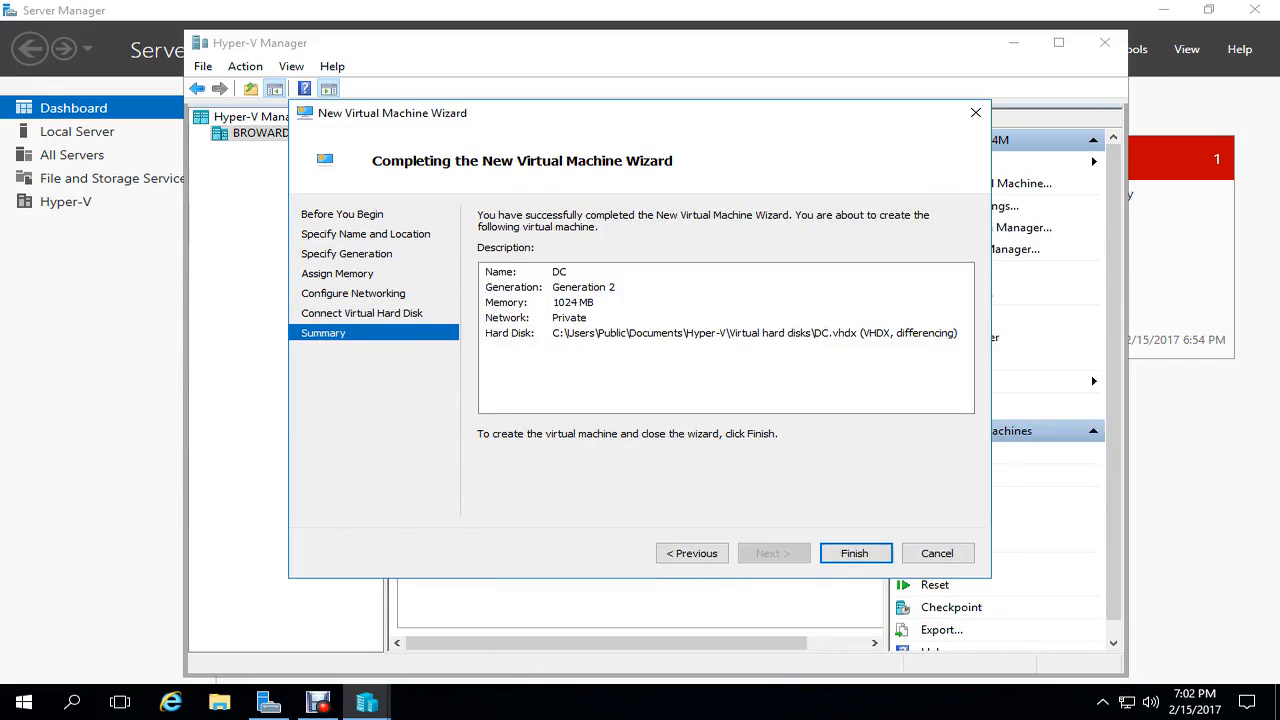
click(854, 553)
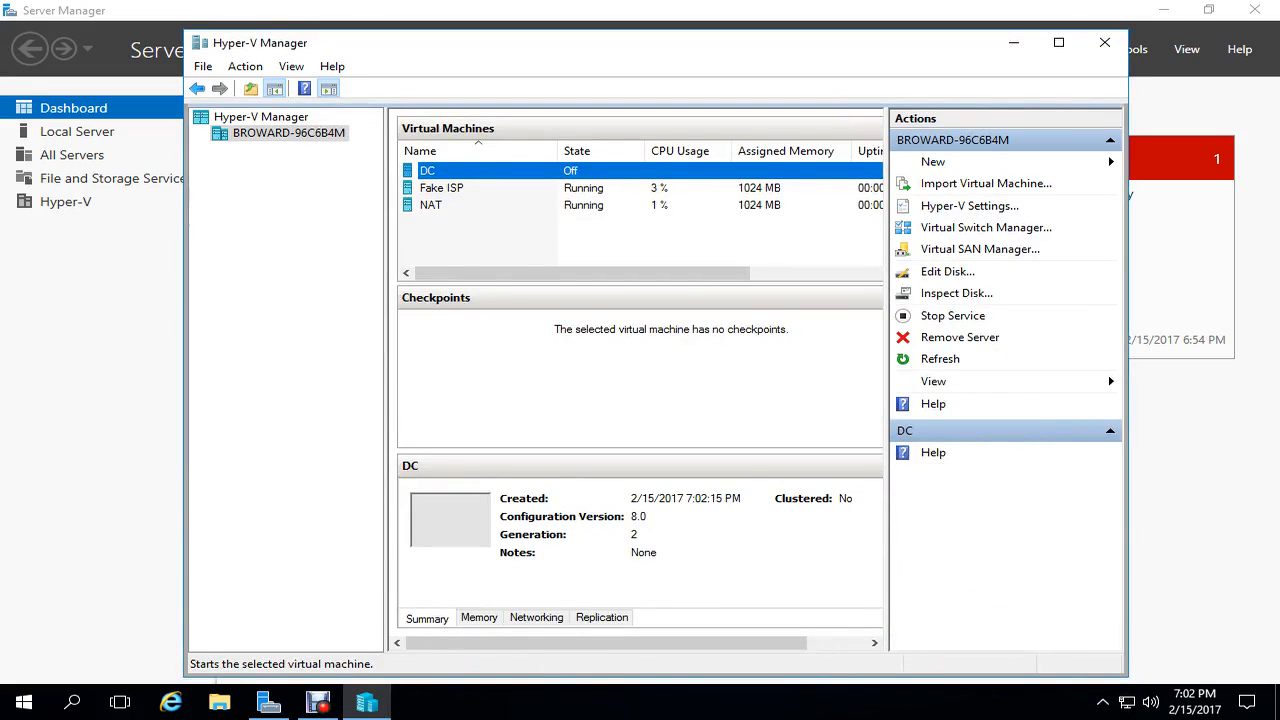
click(933, 162)
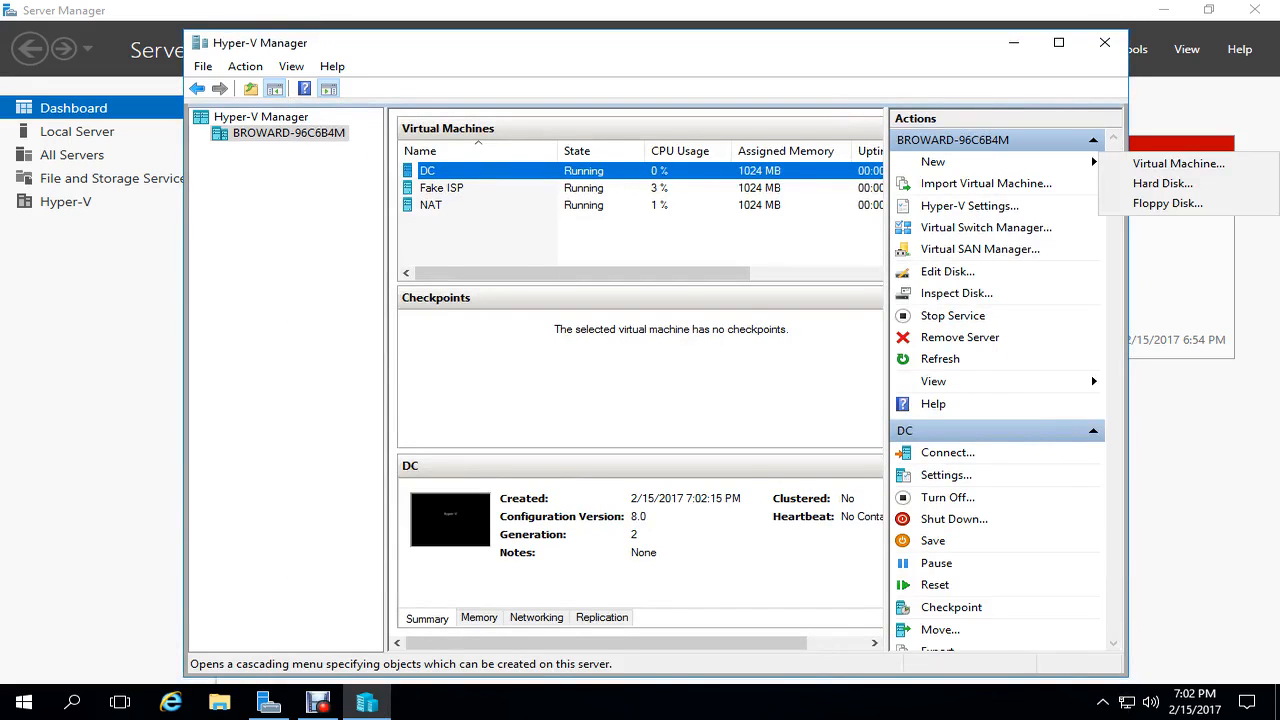
- Start a new Generation 2 virtual machine named DA with 1024 MB memory
click(1178, 163)
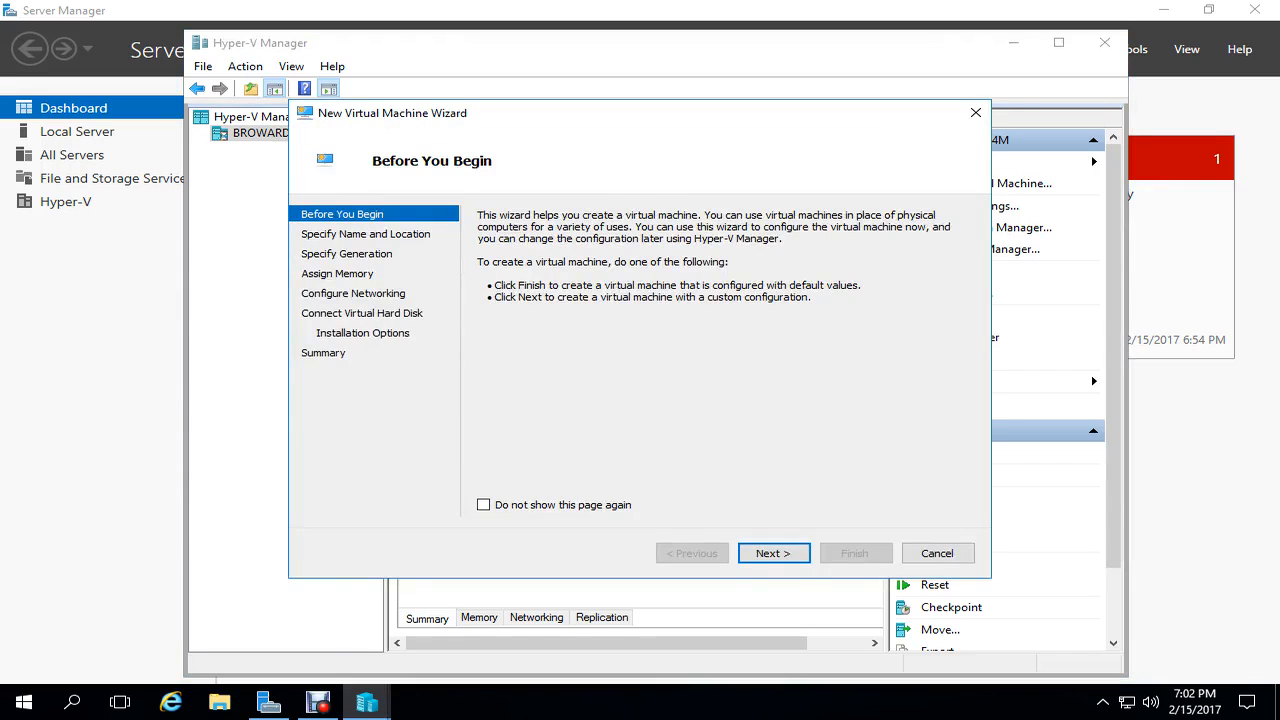
key(Return)
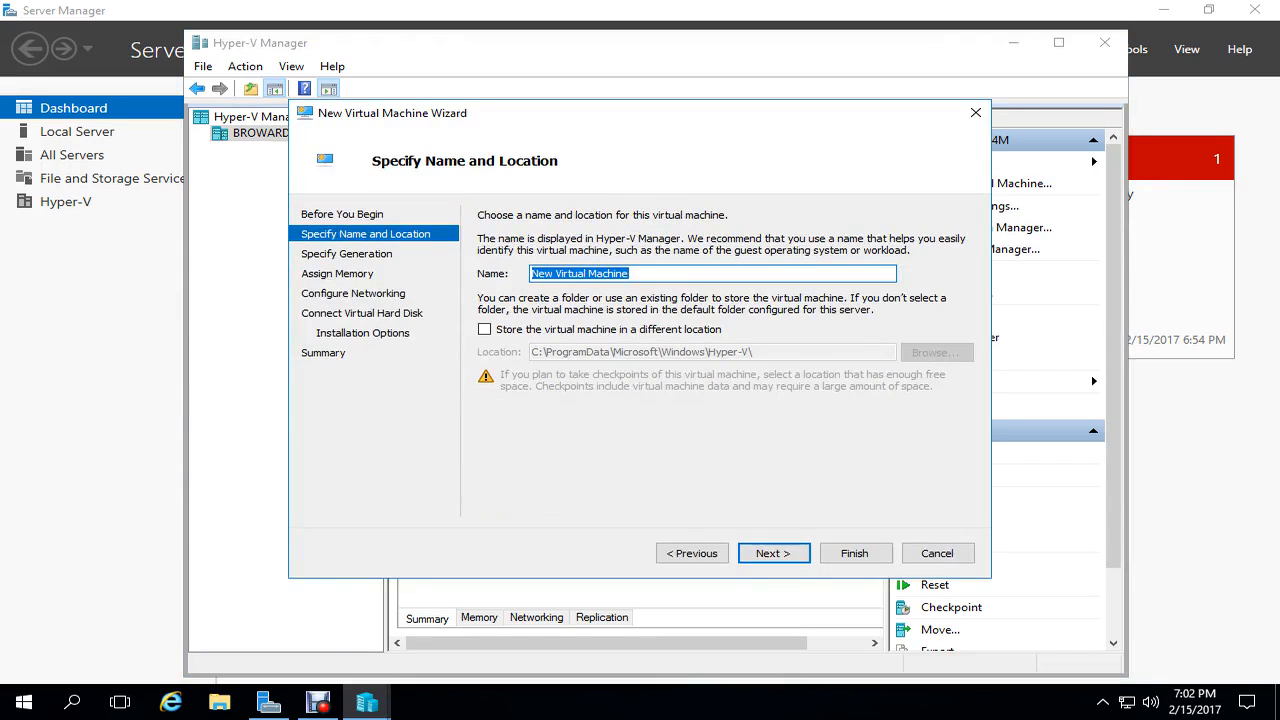
text(DA)
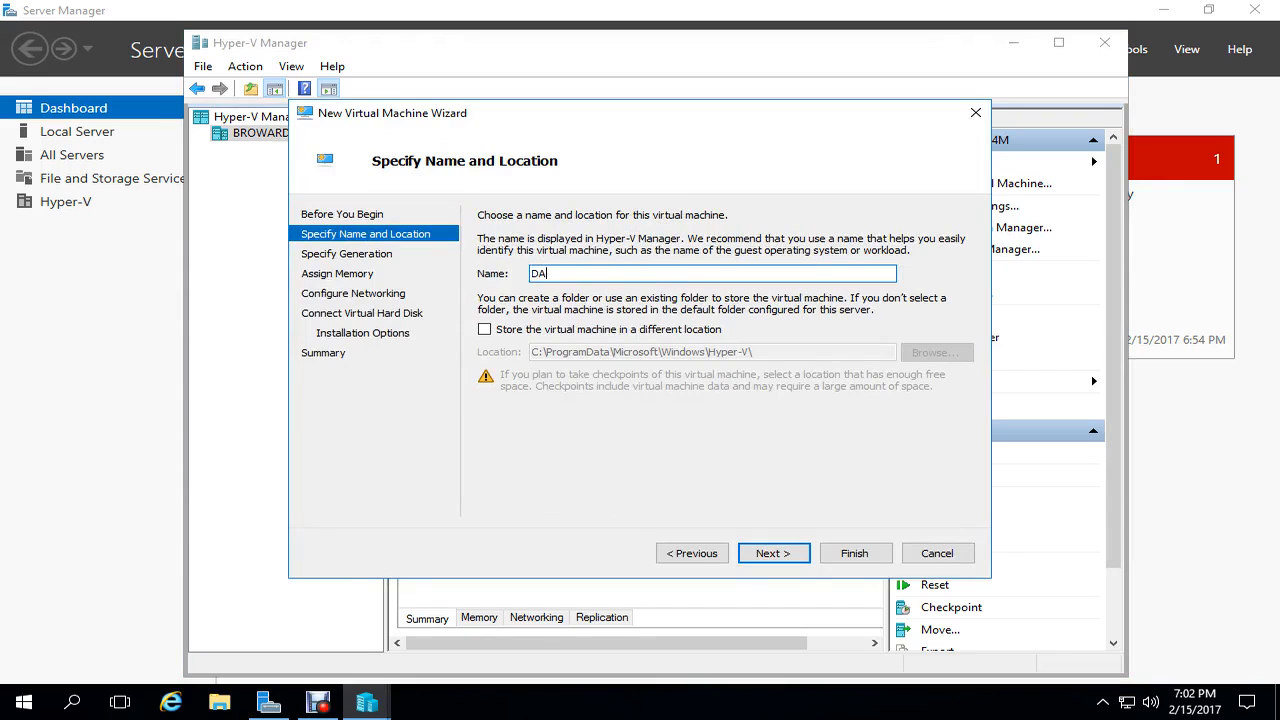
click(774, 553)
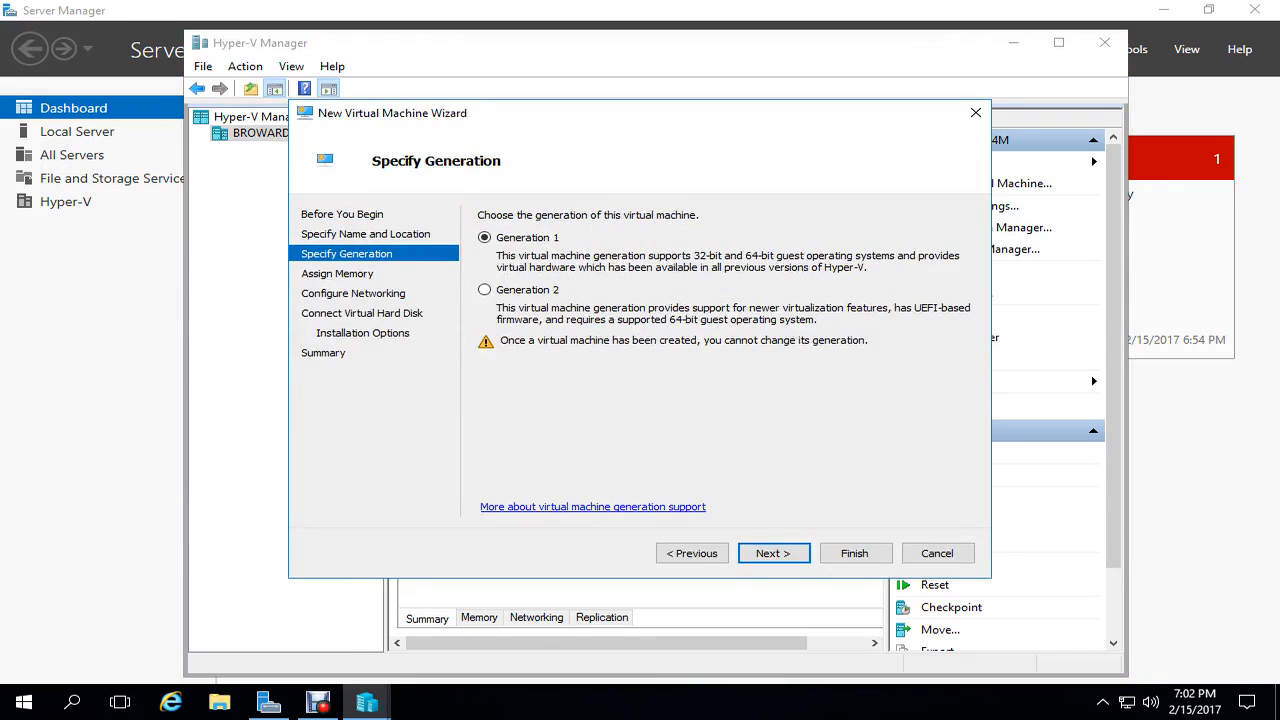
click(485, 290)
key(Return)
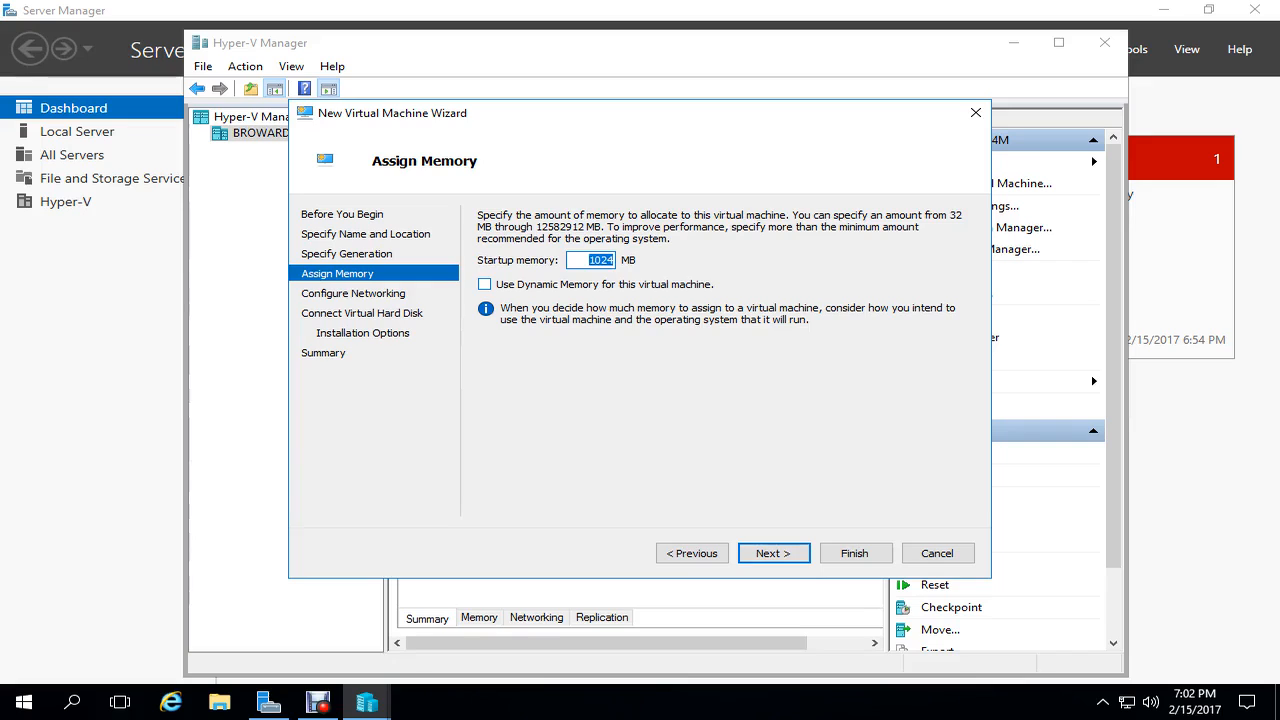
click(774, 553)
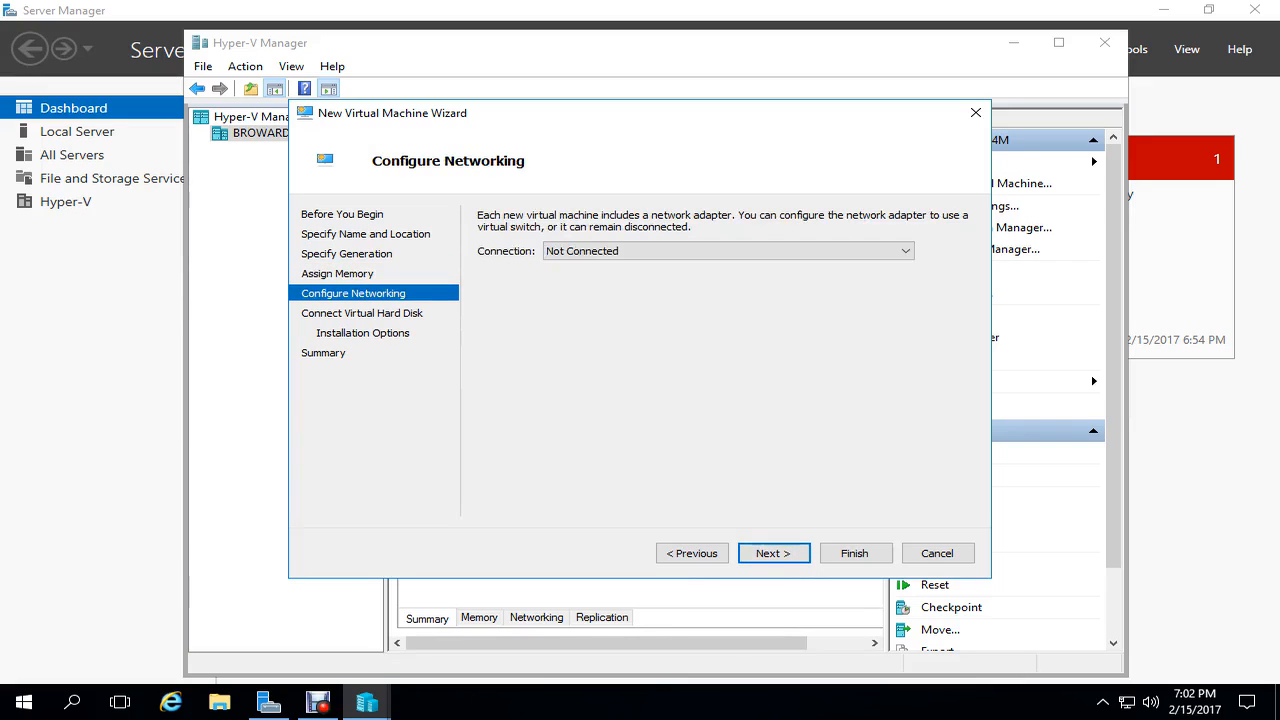
- Connect DA to the Private switch, attach the existing DA disk, create and start it
click(728, 251)
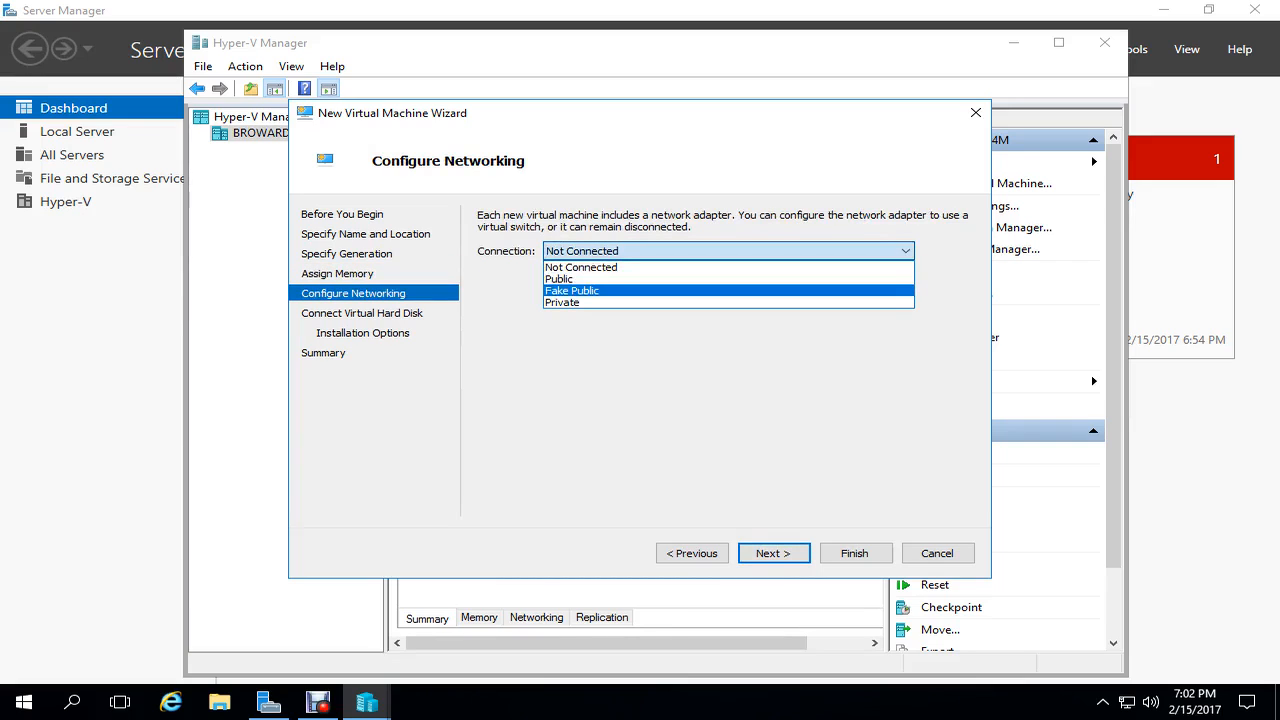
click(728, 302)
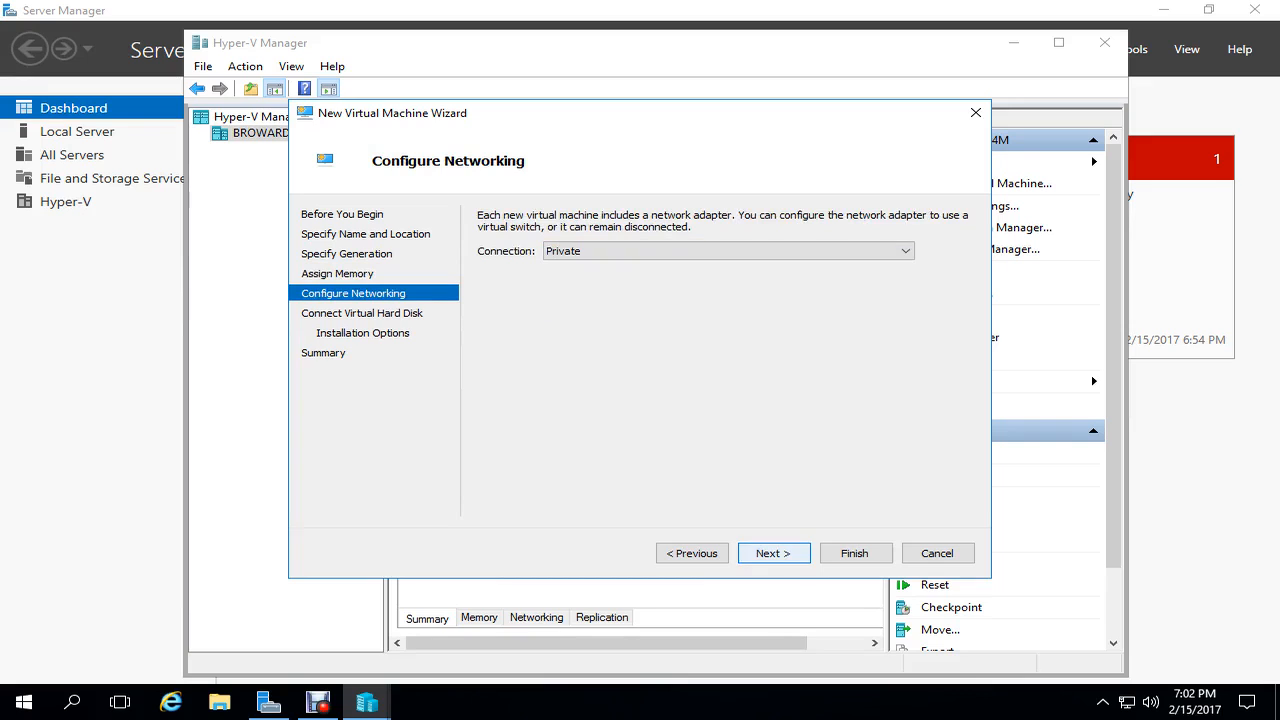
click(774, 553)
click(484, 376)
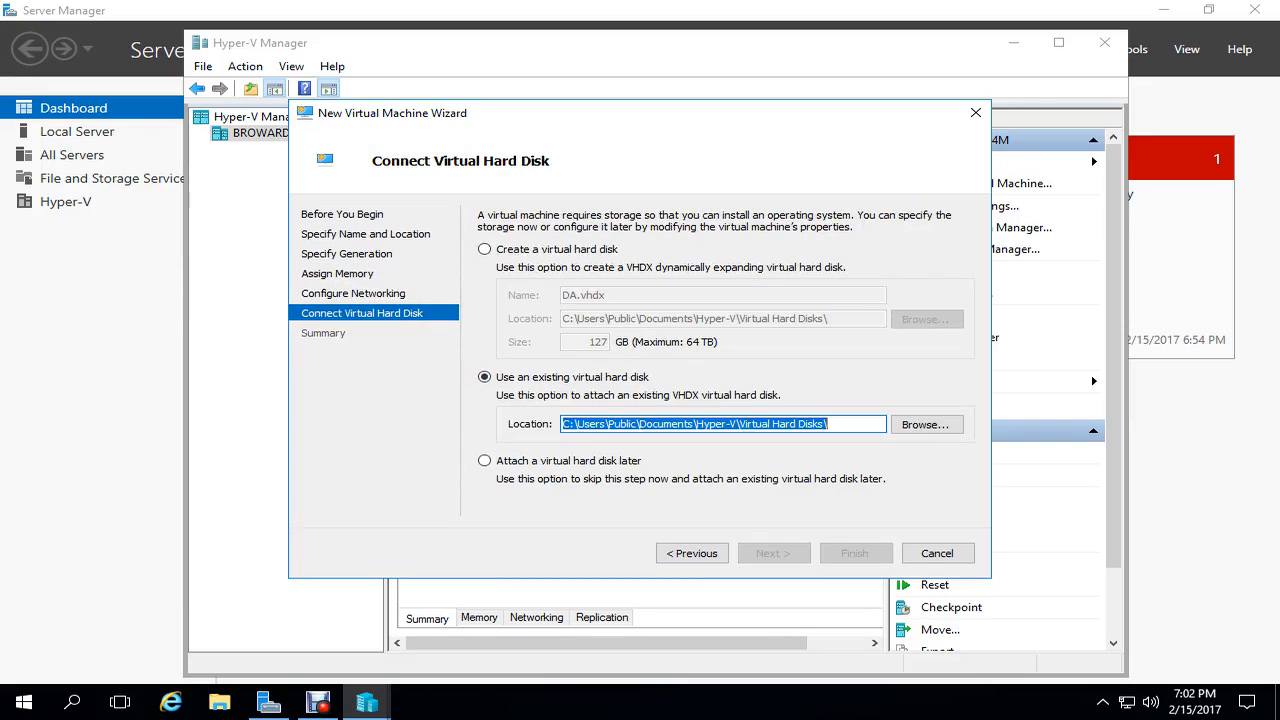
click(927, 425)
click(682, 343)
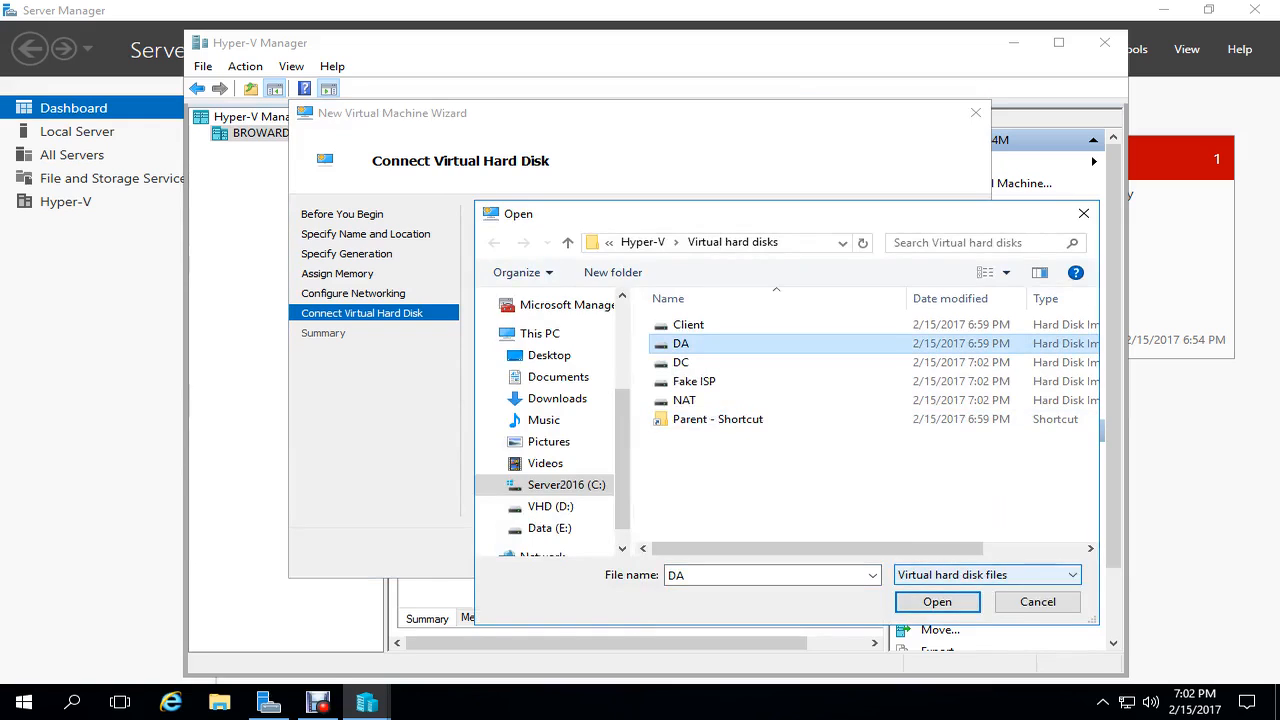
click(937, 602)
click(856, 553)
click(856, 553)
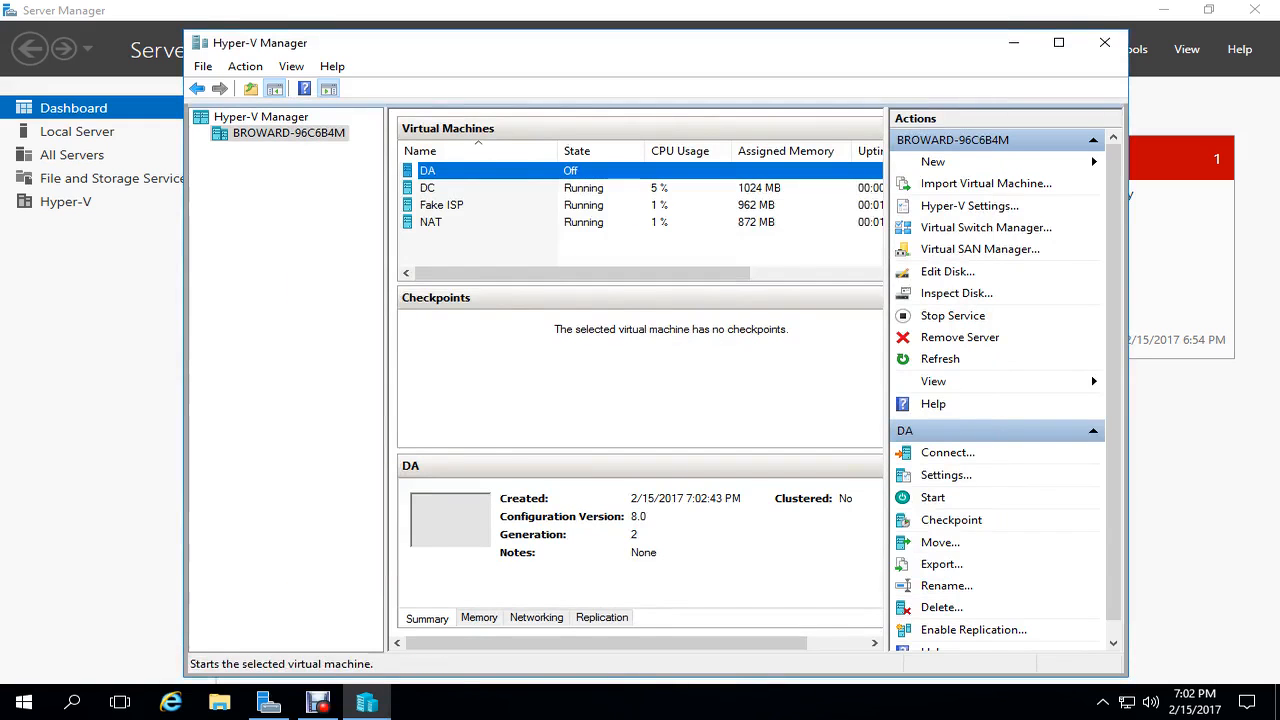
click(932, 497)
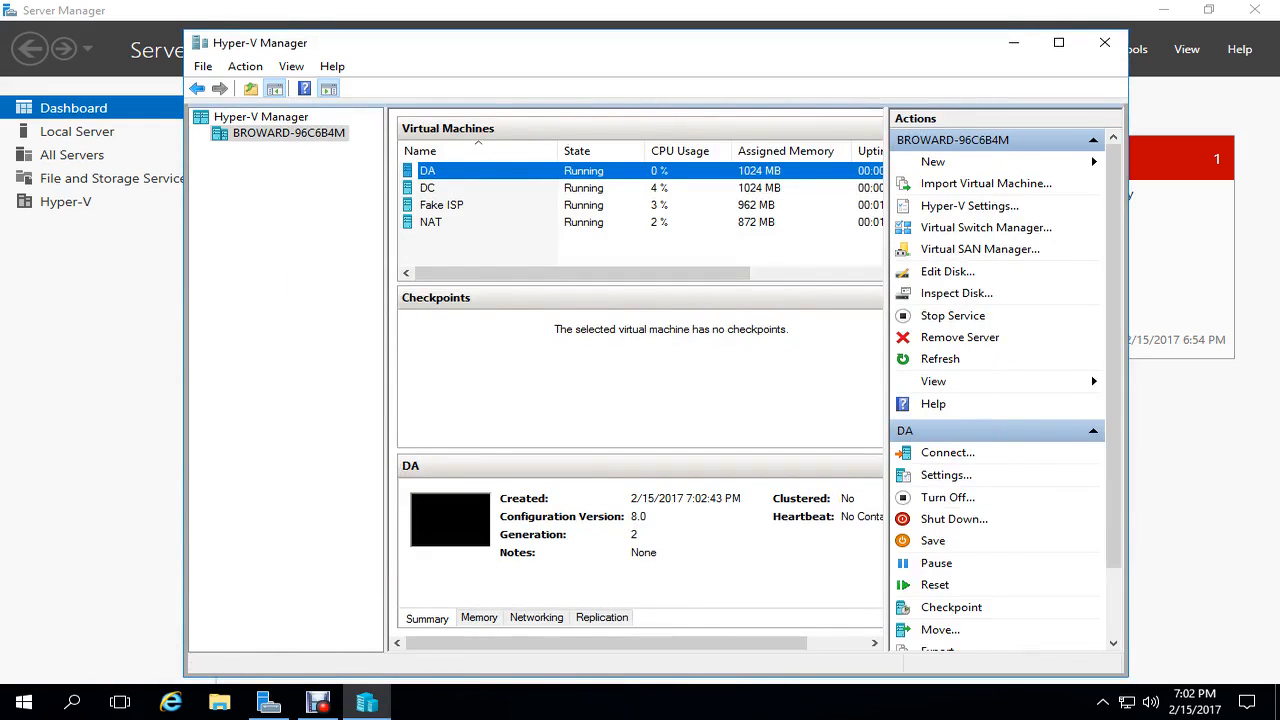
- Start a new Generation 2 virtual machine named Client with dynamic memory
click(933, 161)
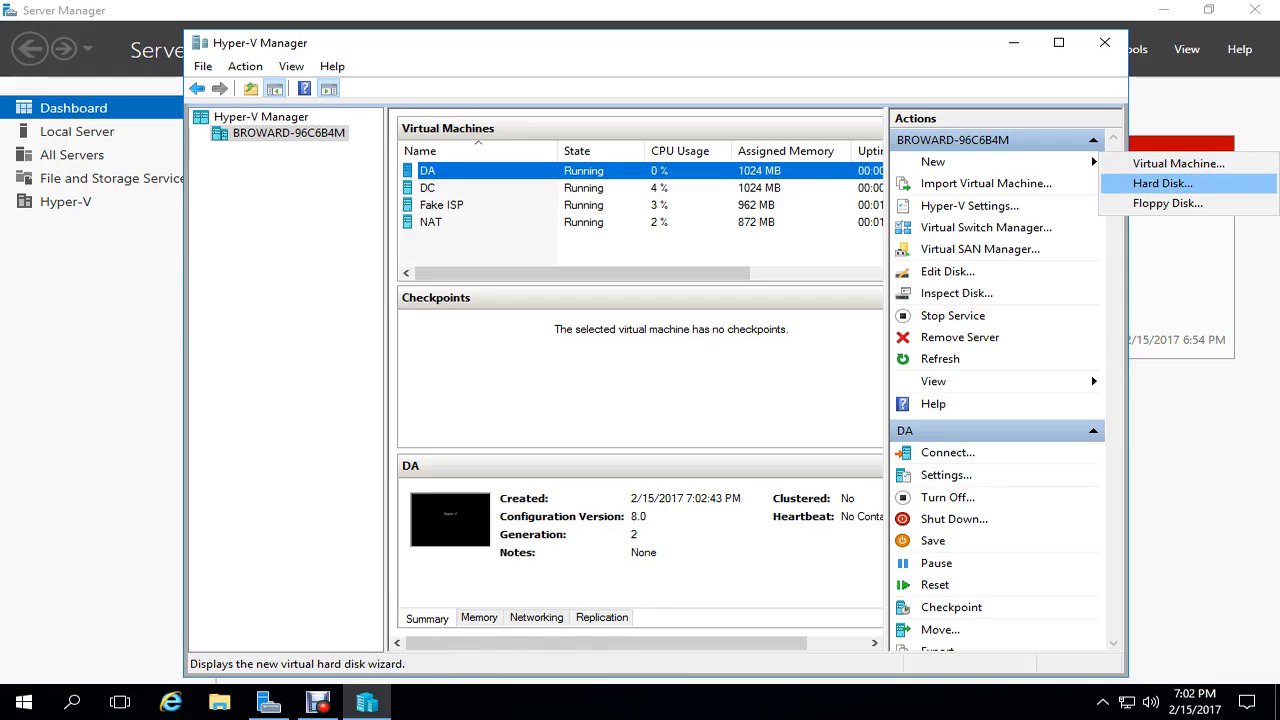
click(1178, 163)
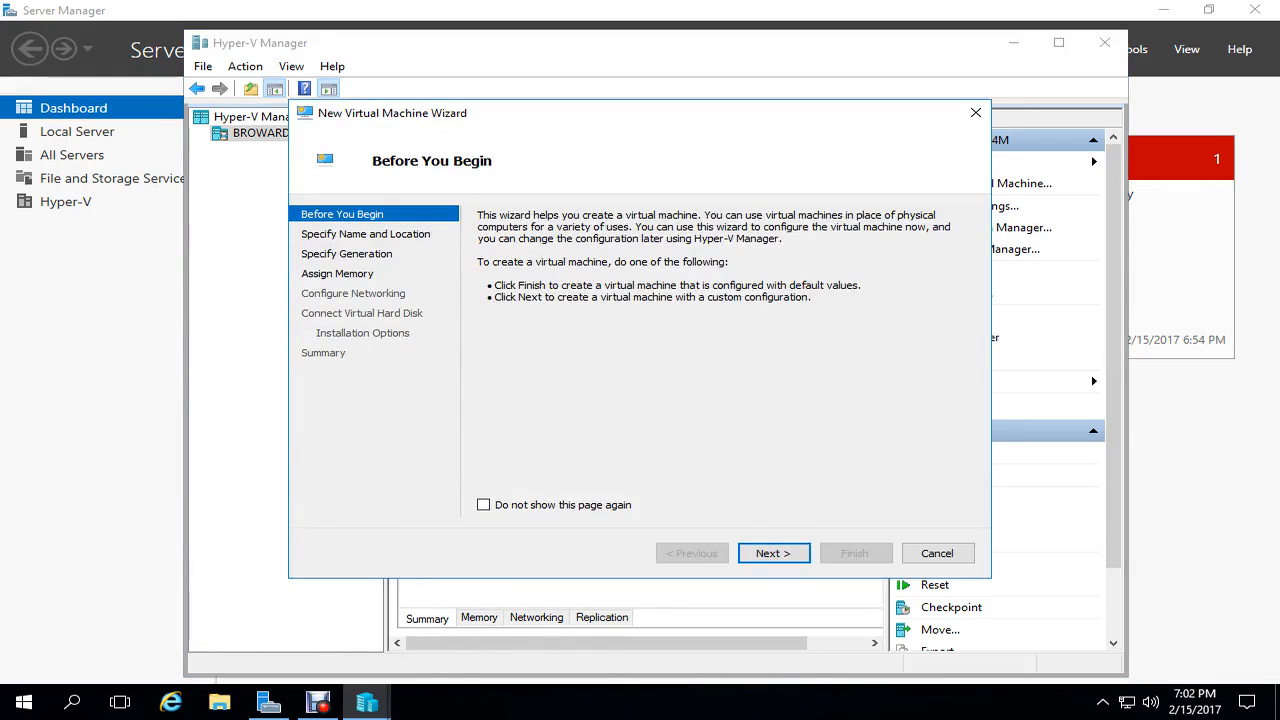
key(Return)
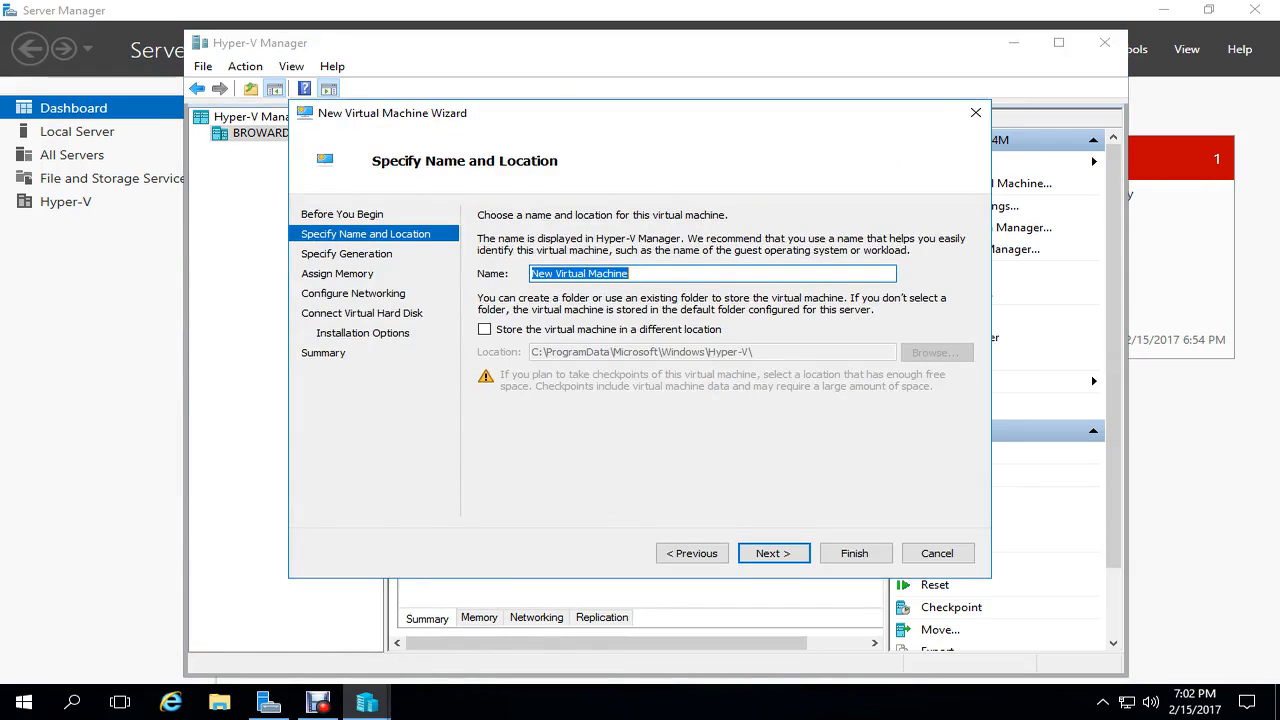
text(Client)
key(Return)
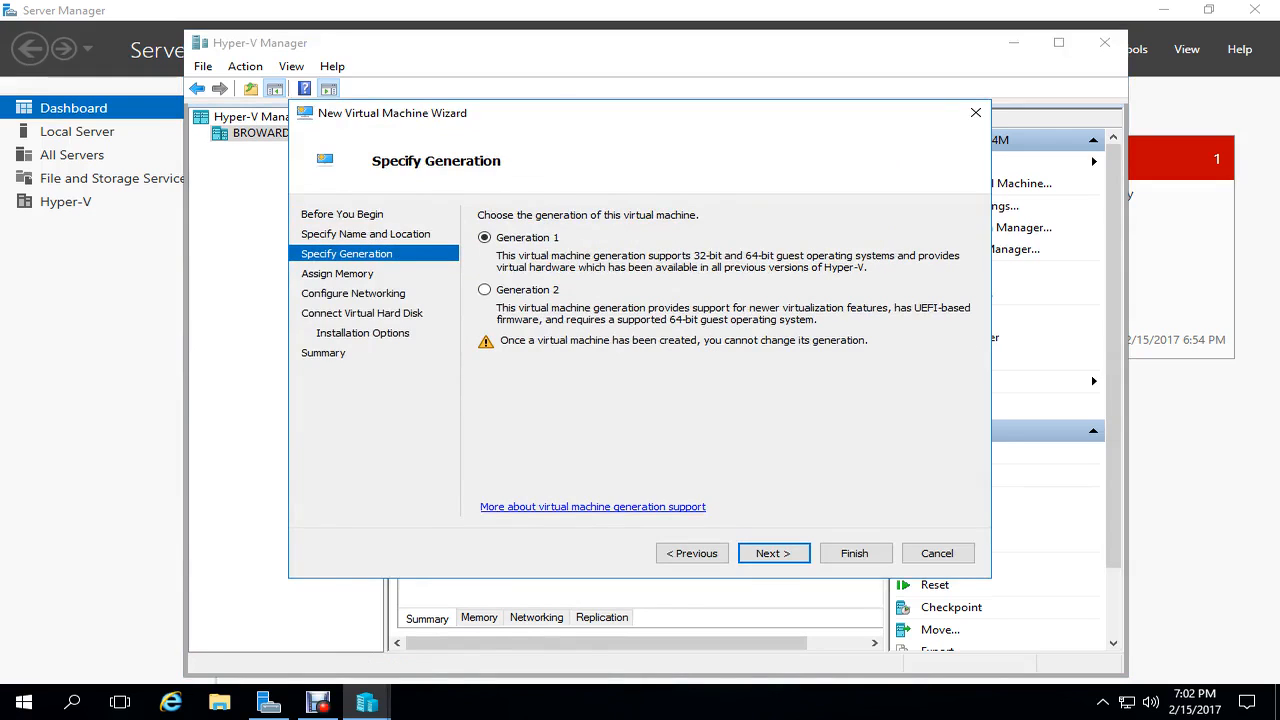
click(485, 290)
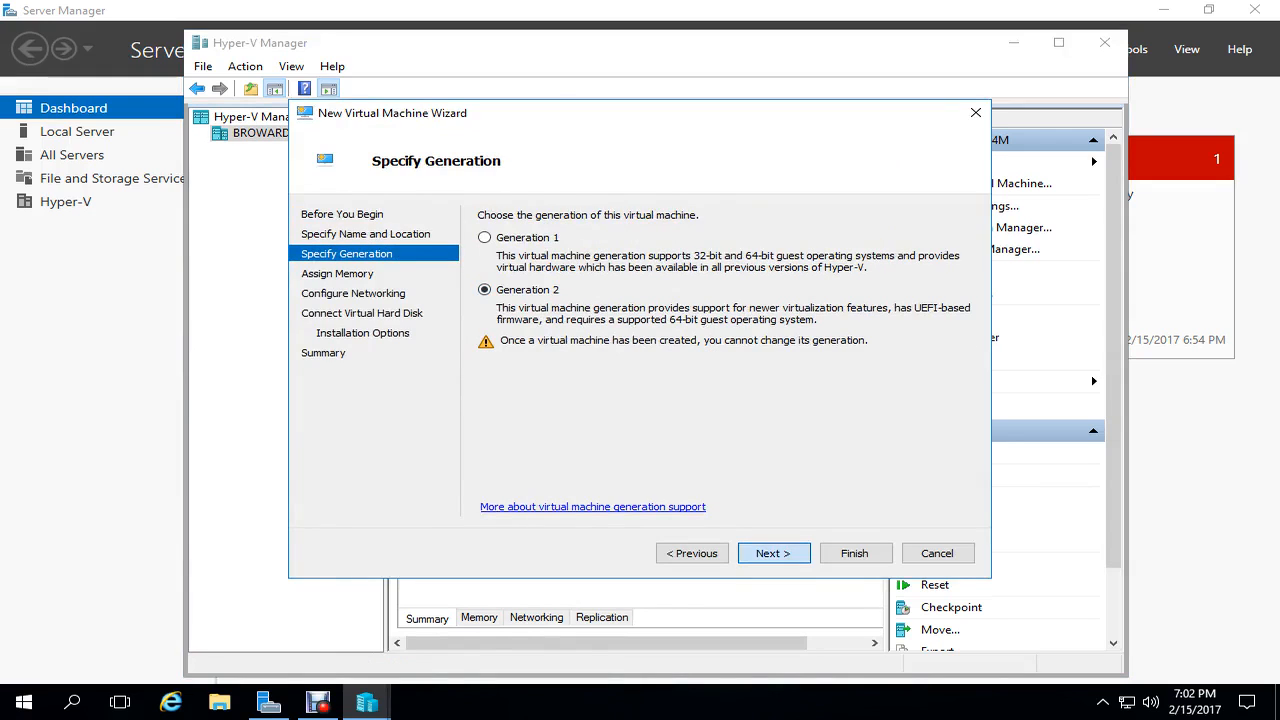
click(774, 553)
click(485, 285)
- Connect Client to the Private switch, attach Client.vhdx, create and start it
click(774, 553)
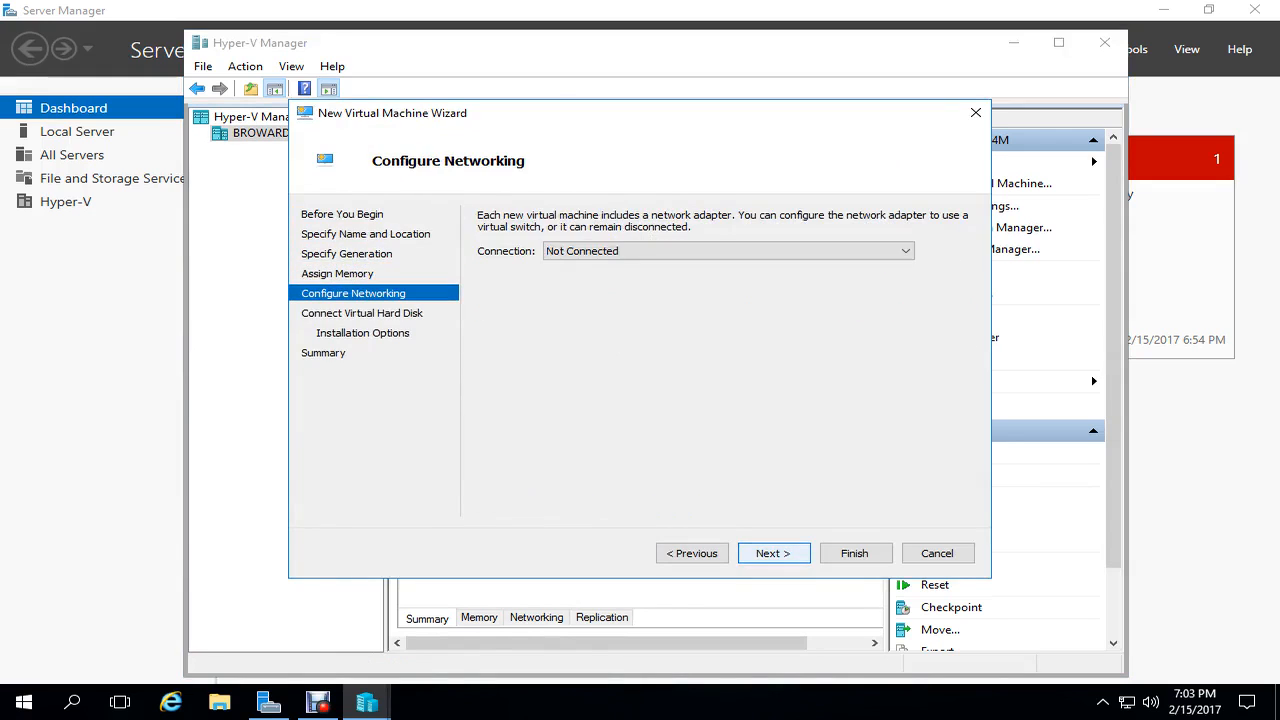
click(728, 251)
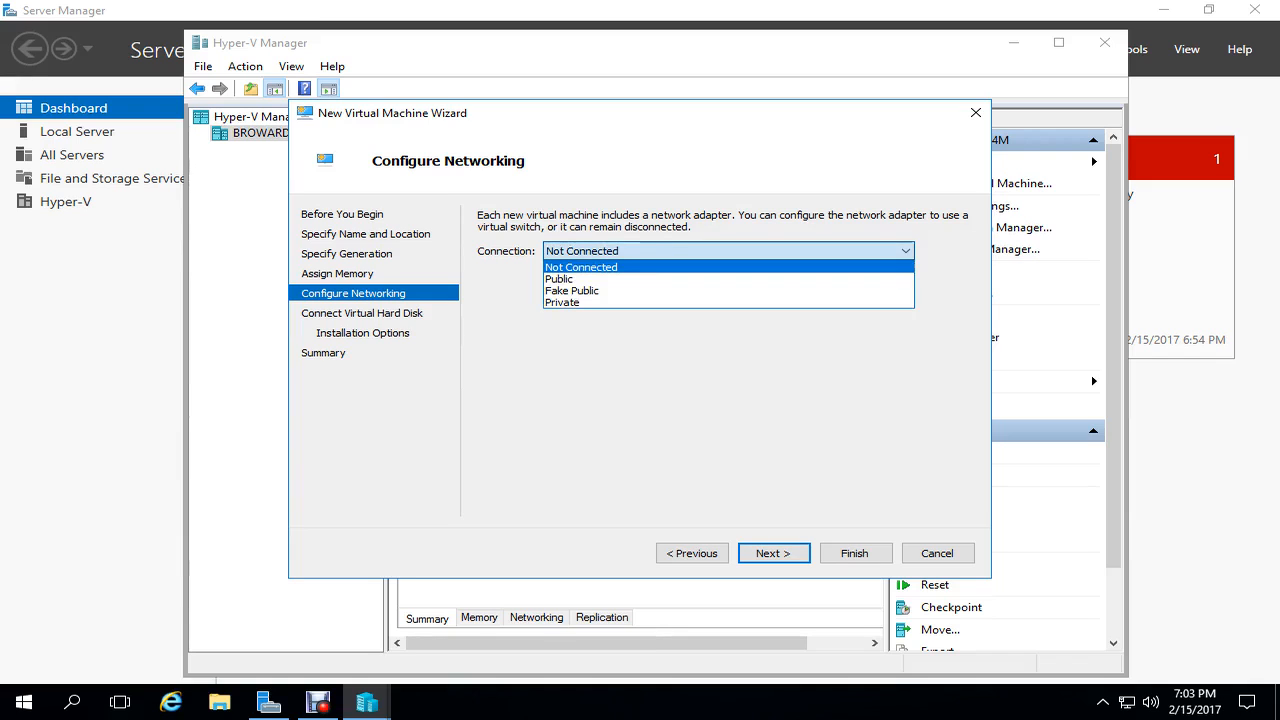
click(562, 302)
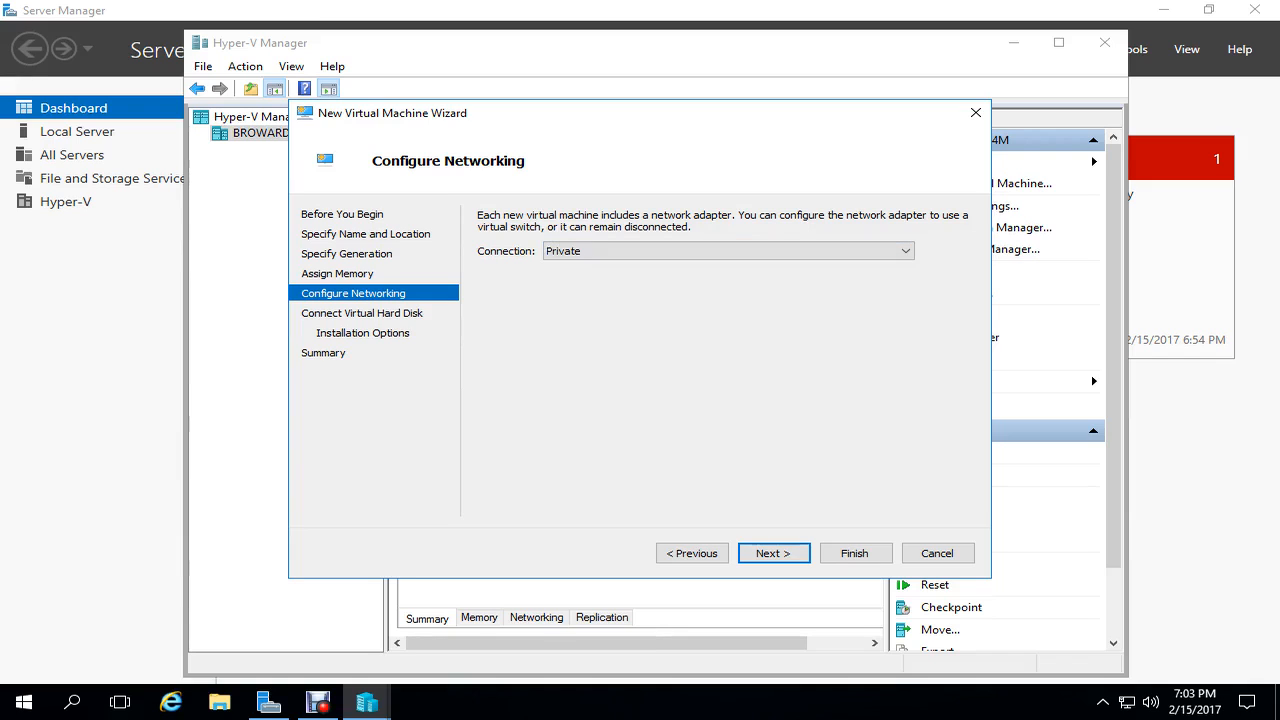
click(774, 553)
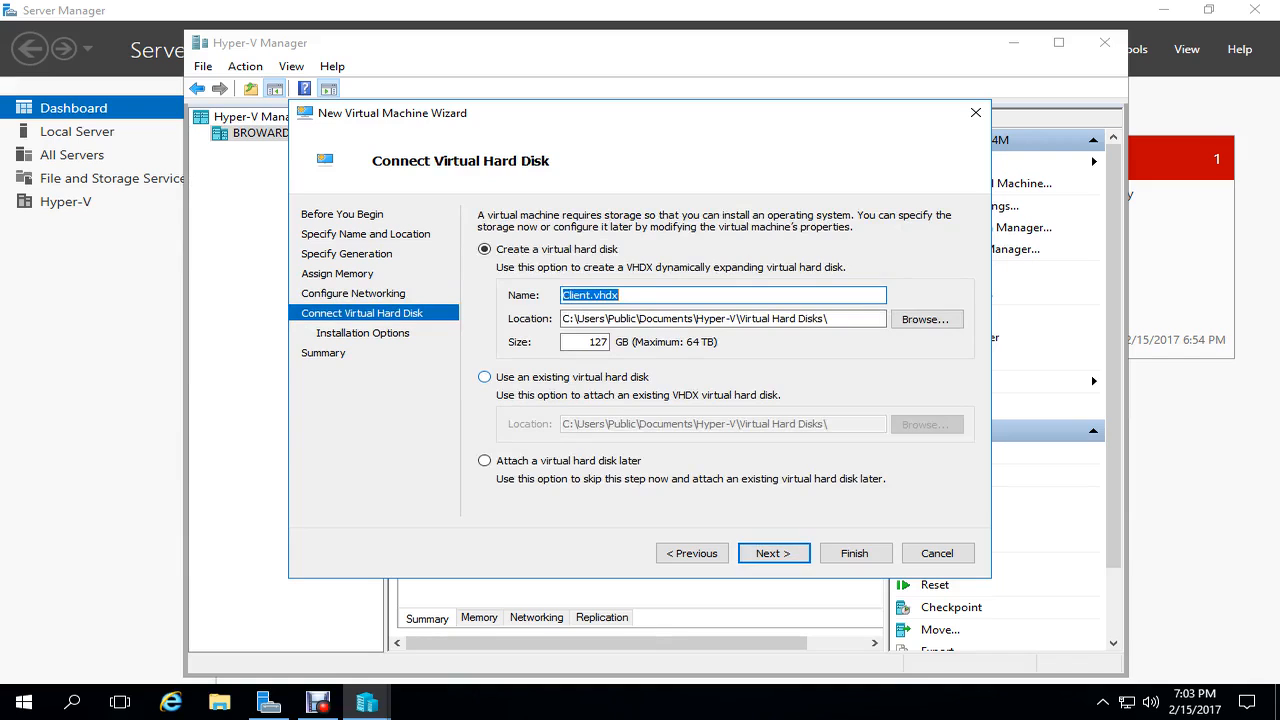
click(484, 377)
click(926, 424)
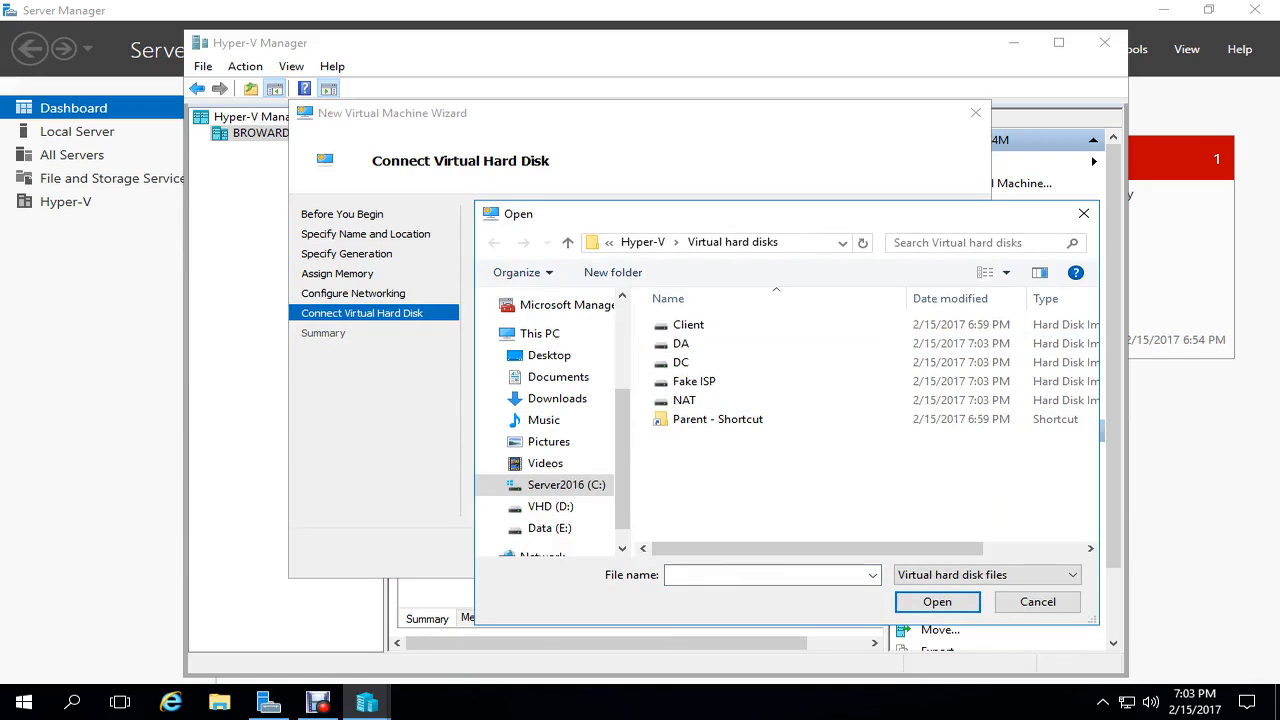
click(688, 324)
click(937, 601)
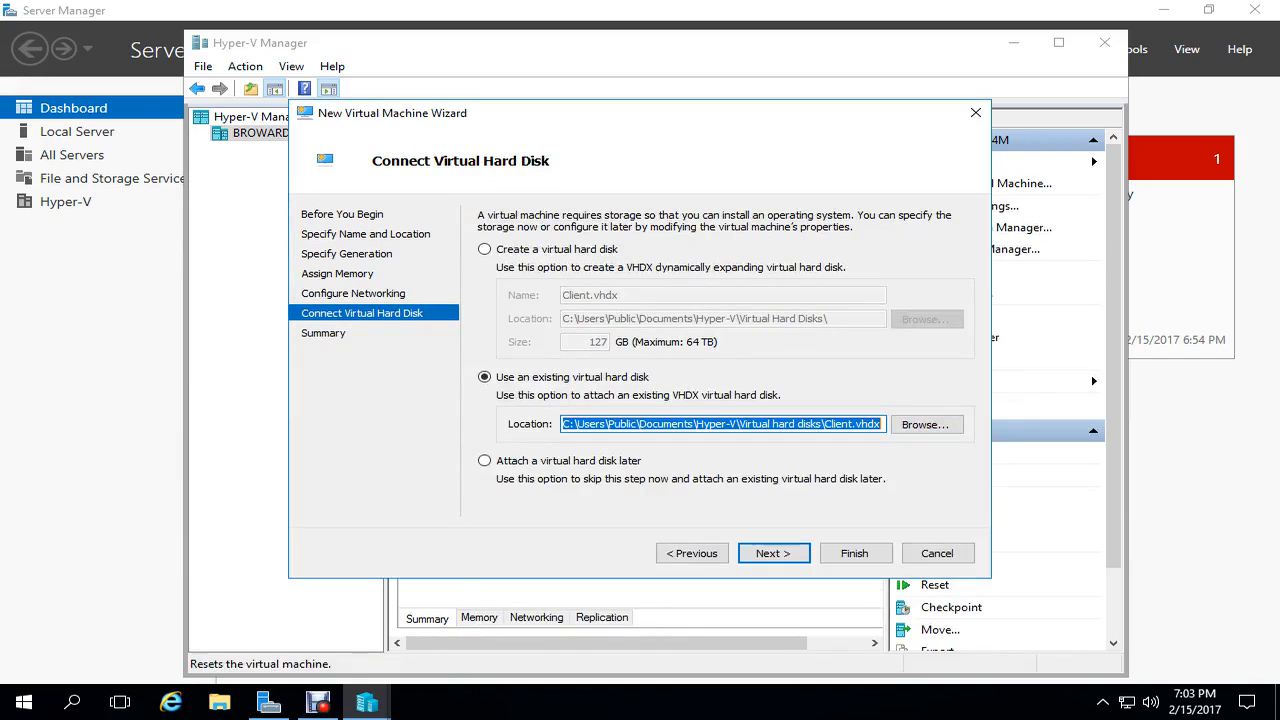
click(774, 553)
click(854, 553)
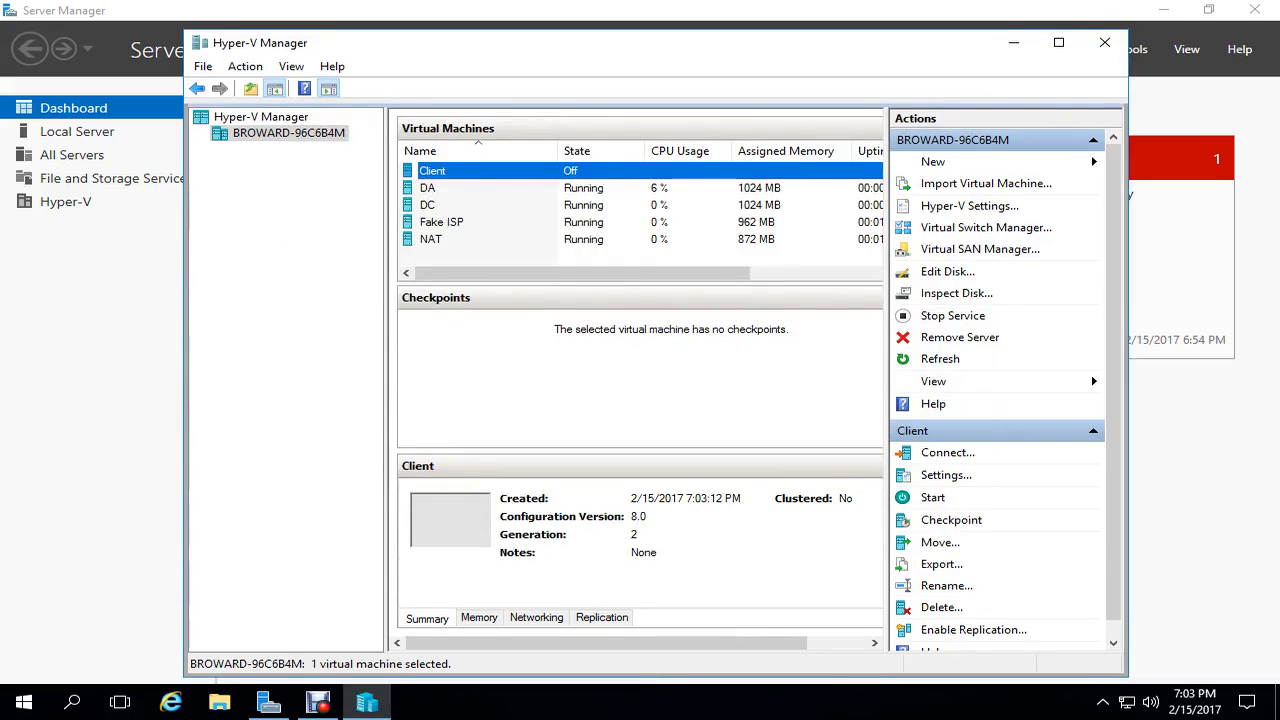
click(932, 497)
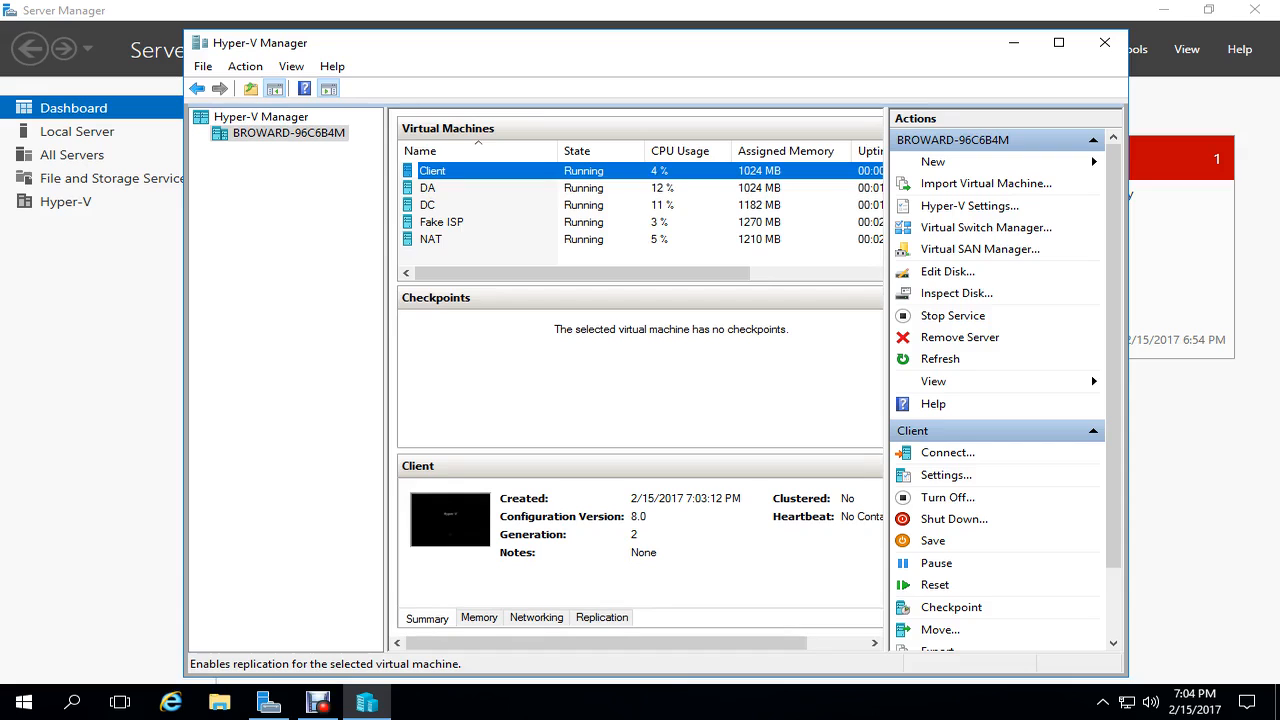
- Bring up the context menu for the Fake ISP machine
right_click(489, 217)
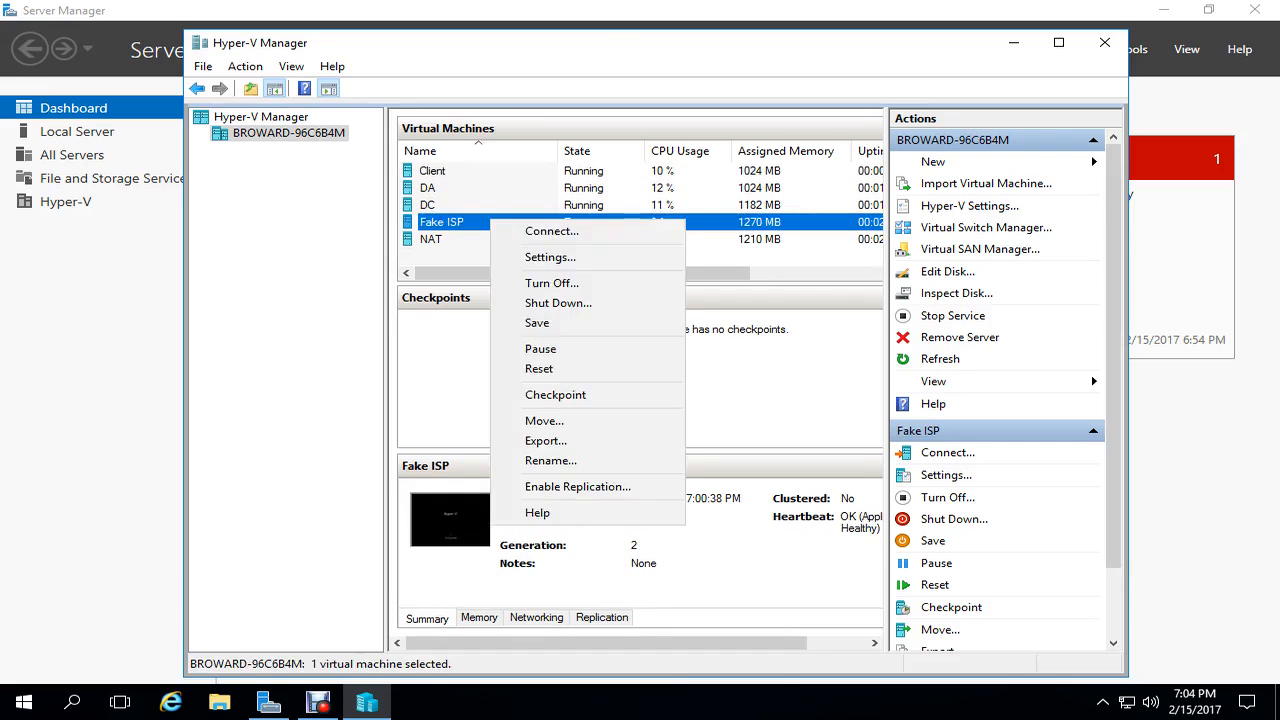
- Connect to the Fake ISP console and maximize its window
click(538, 231)
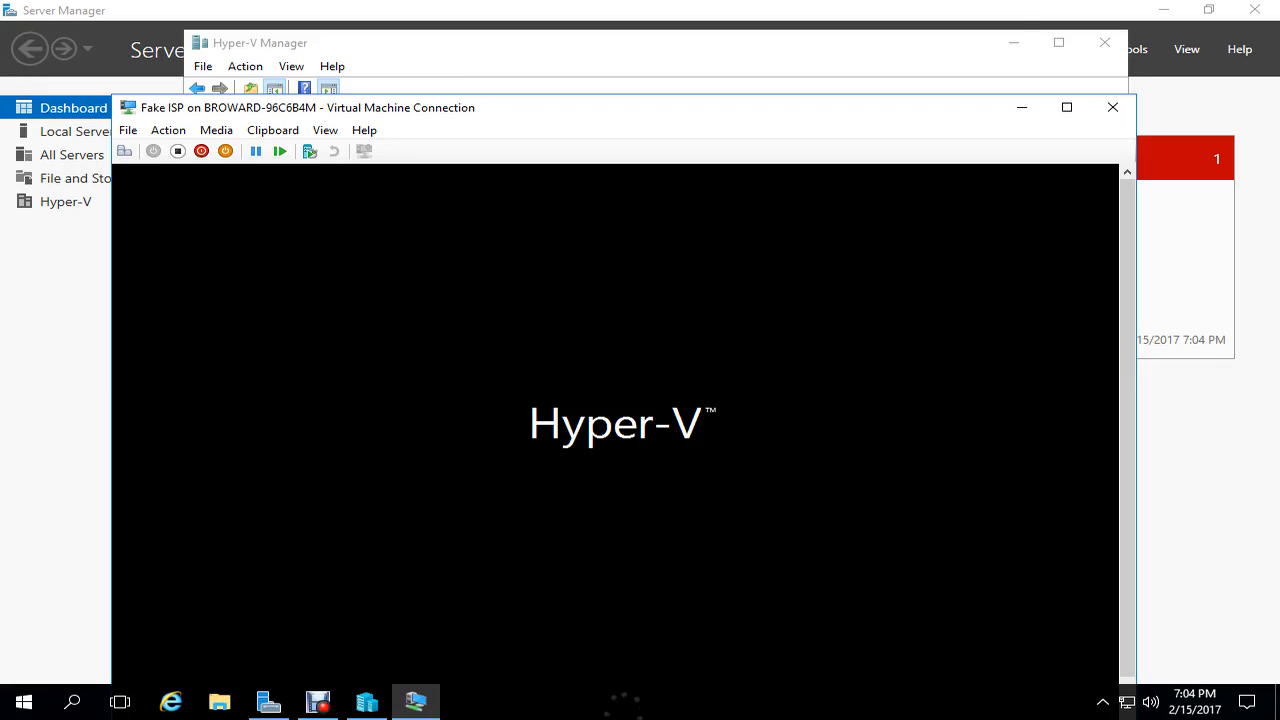
click(1067, 107)
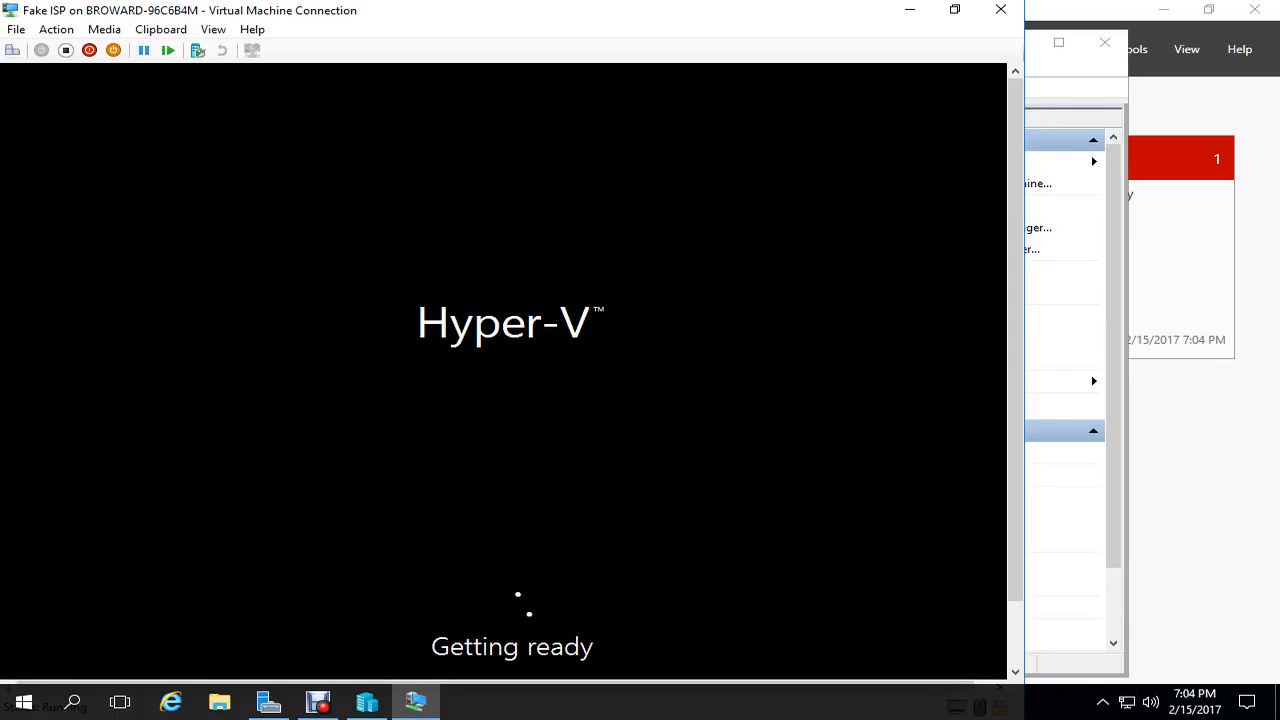
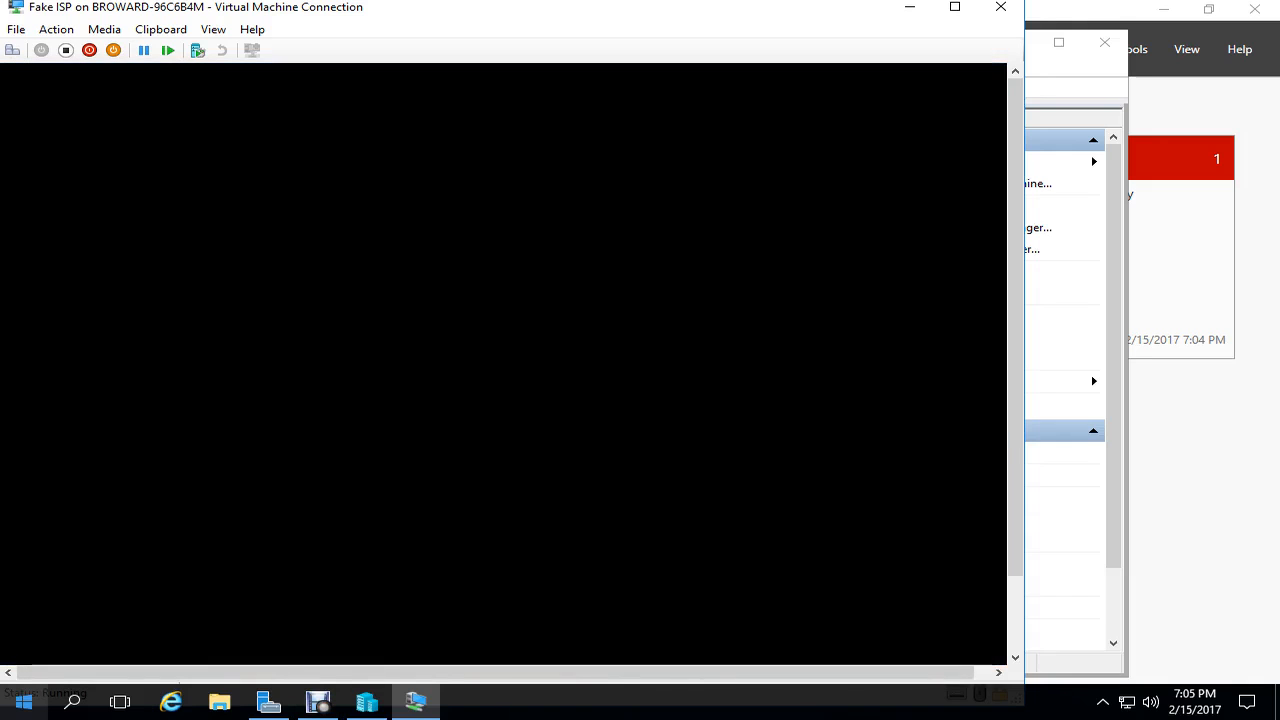
- Run ipconfig in an administrator Command Prompt to check the Fake ISP VM's IP configuration
click(24, 702)
right_click(24, 702)
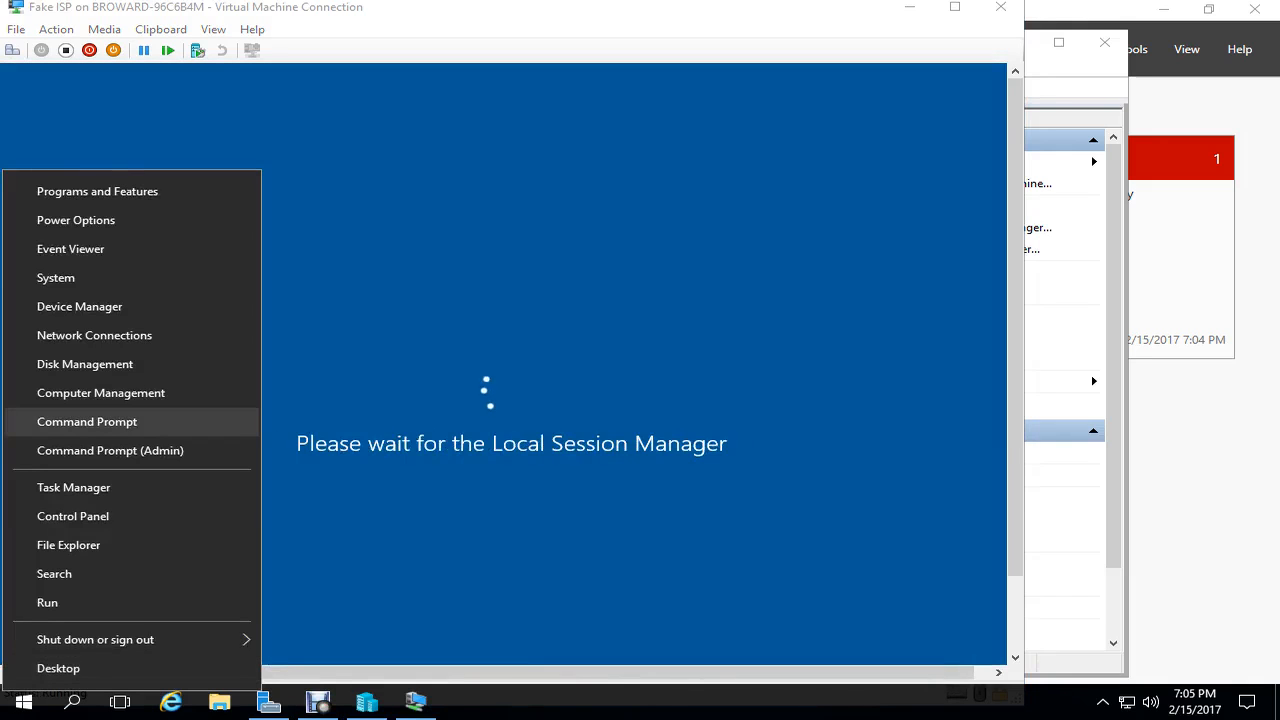
click(100, 421)
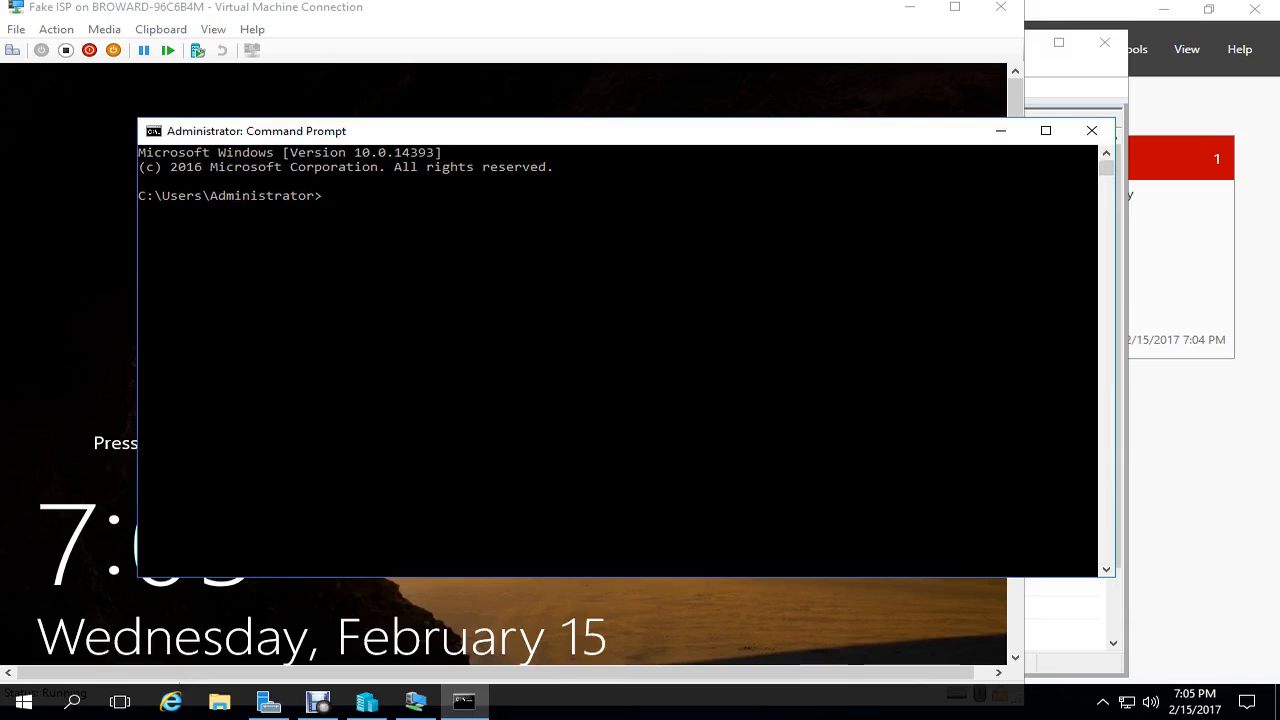
text(ipcofnig)
key(BackSpace)
key(BackSpace)
key(BackSpace)
key(BackSpace)
text(nfig)
key(Return)
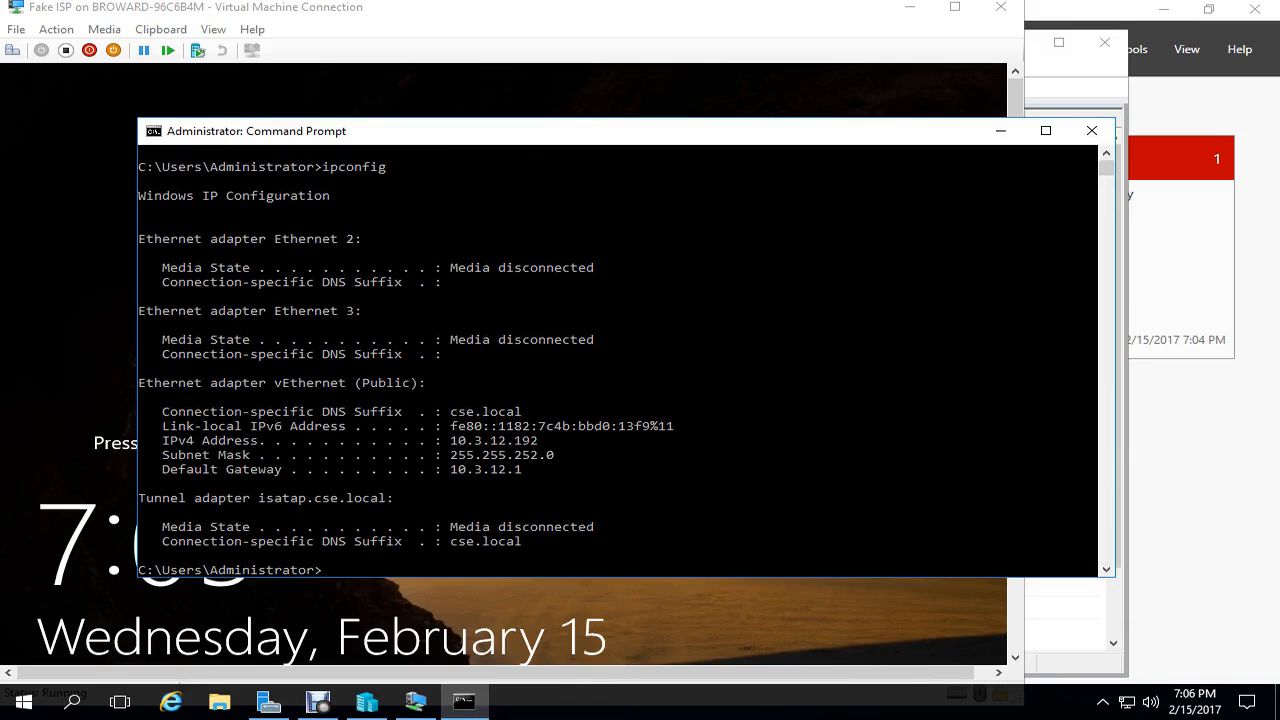
click(1092, 131)
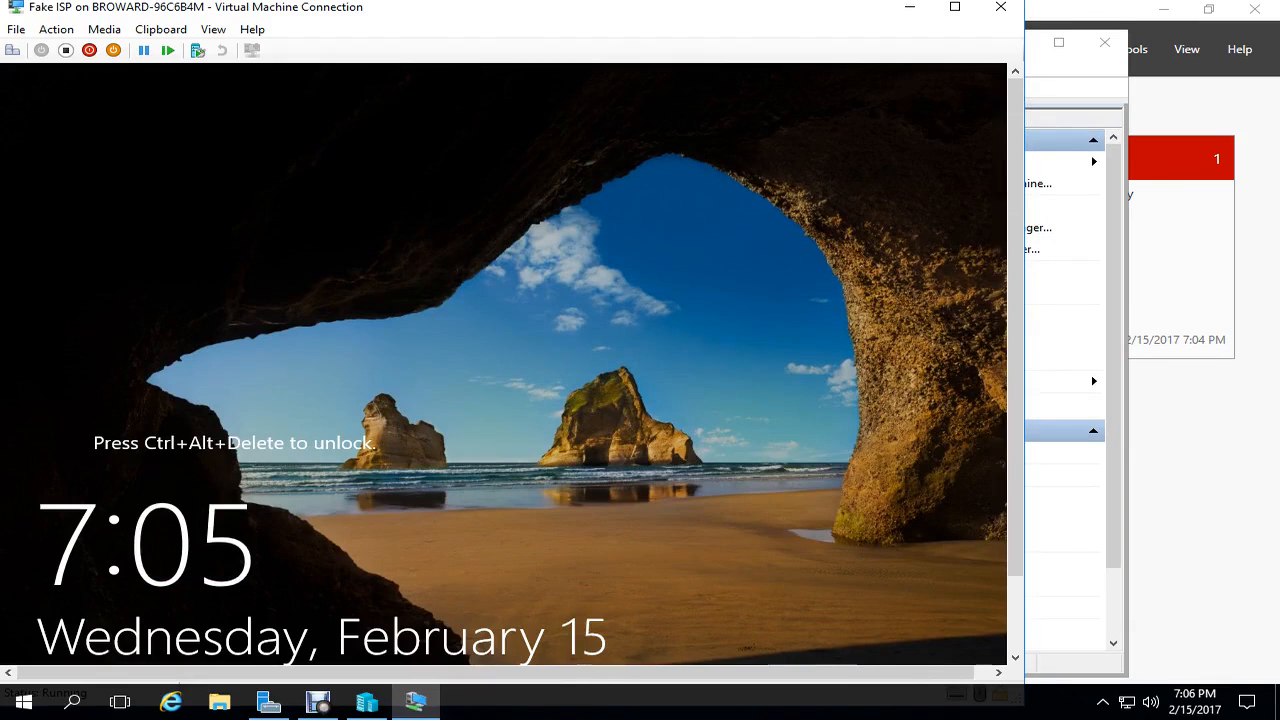
- Maximize the Fake ISP VM window and sign in as Administrator with the account password
click(955, 7)
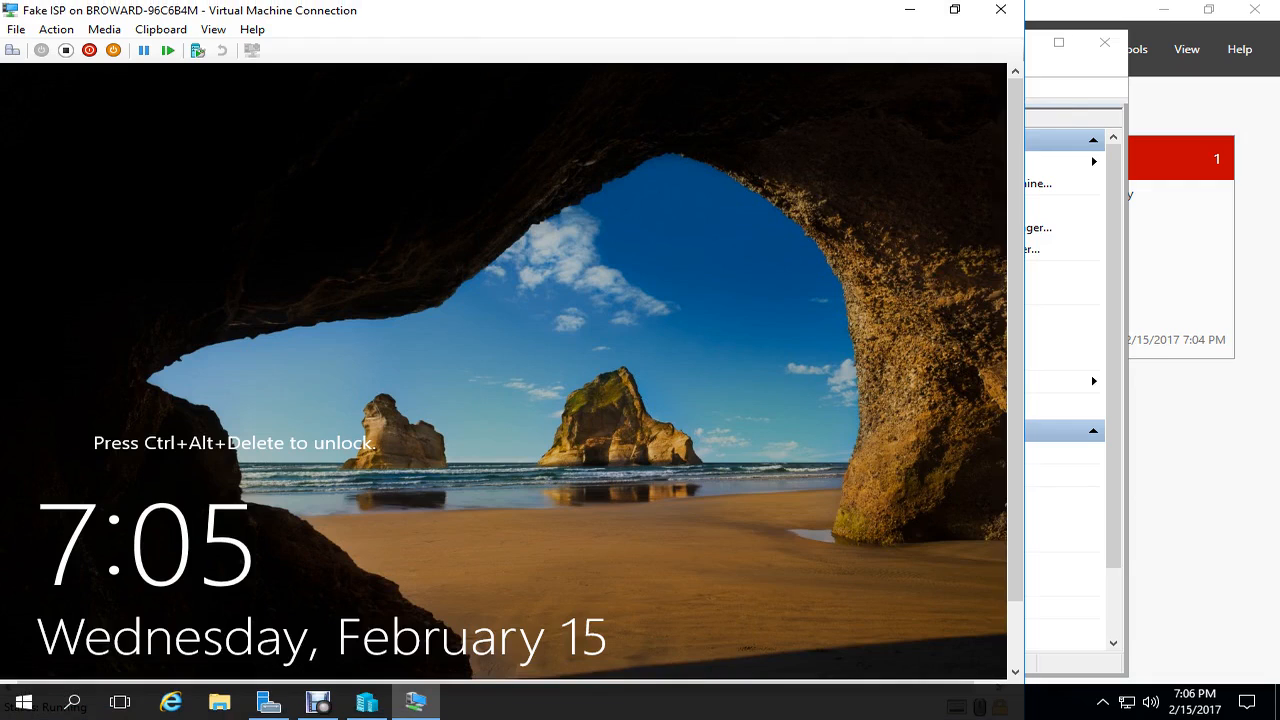
key(ctrl+alt+End)
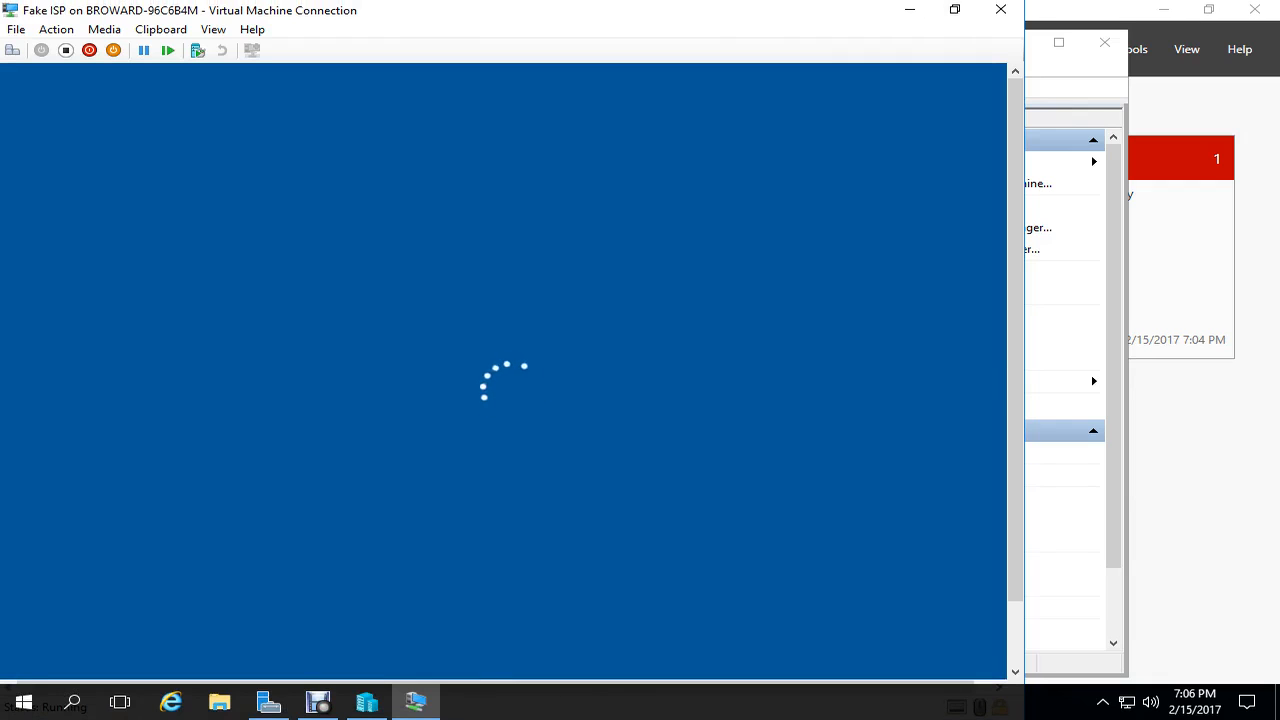
text(Pa$$w0rd)
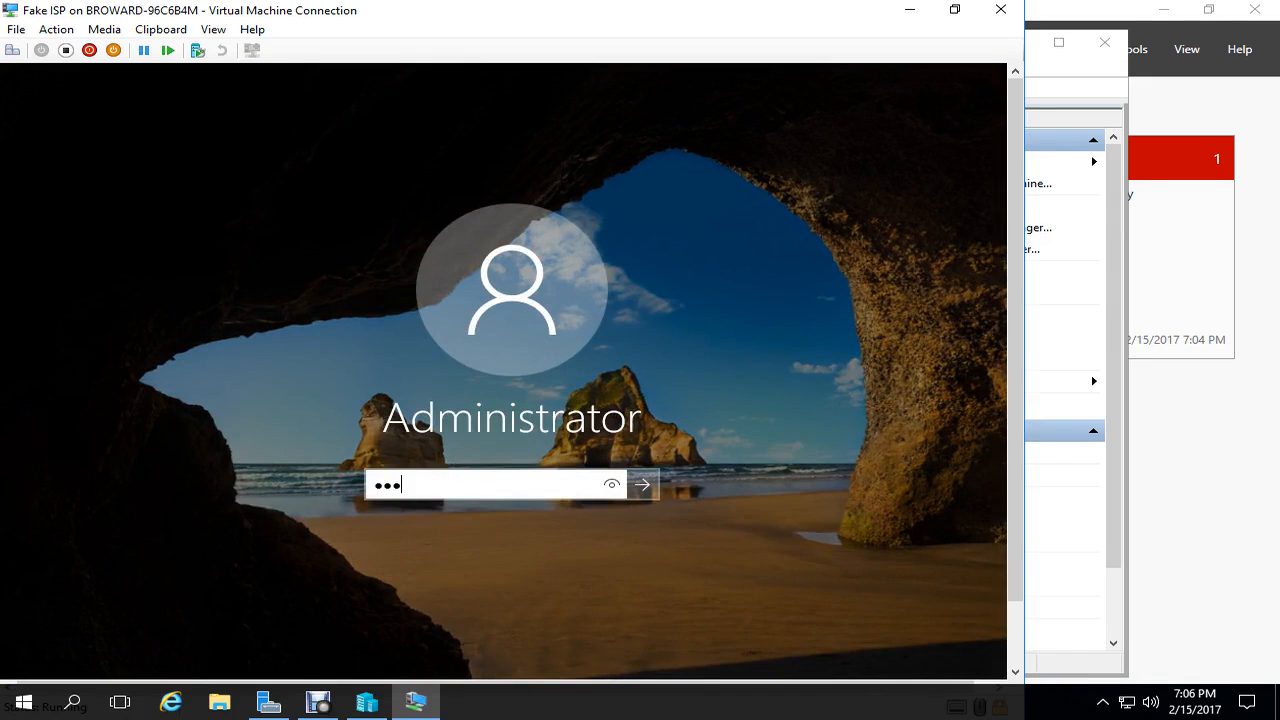
key(Return)
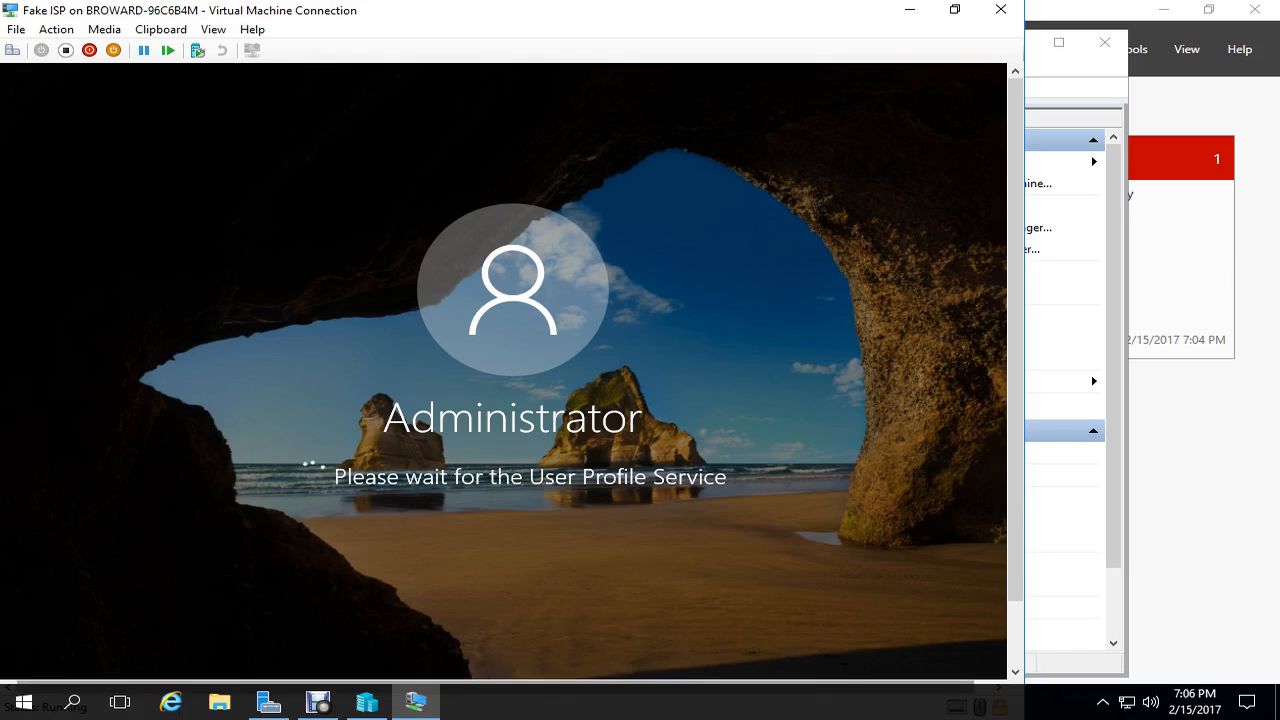
- Connect to the NAT VM and sign in as Administrator
click(367, 703)
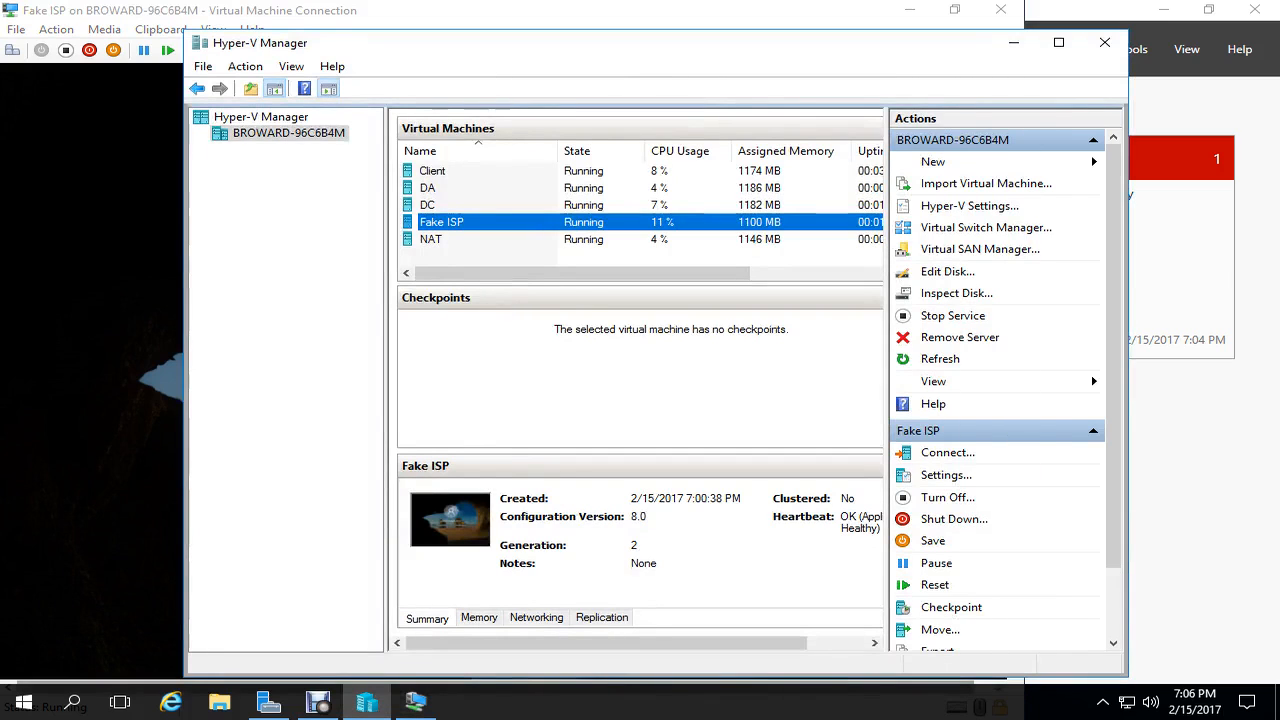
click(498, 239)
right_click(498, 239)
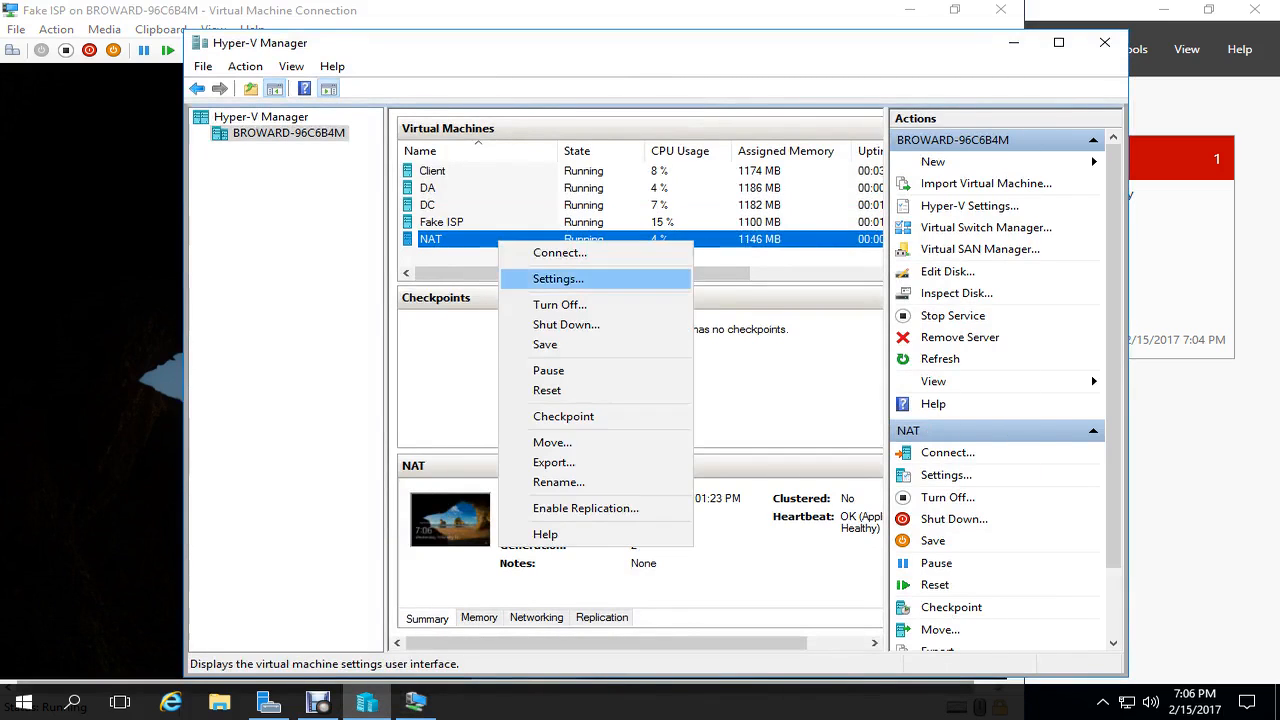
click(530, 277)
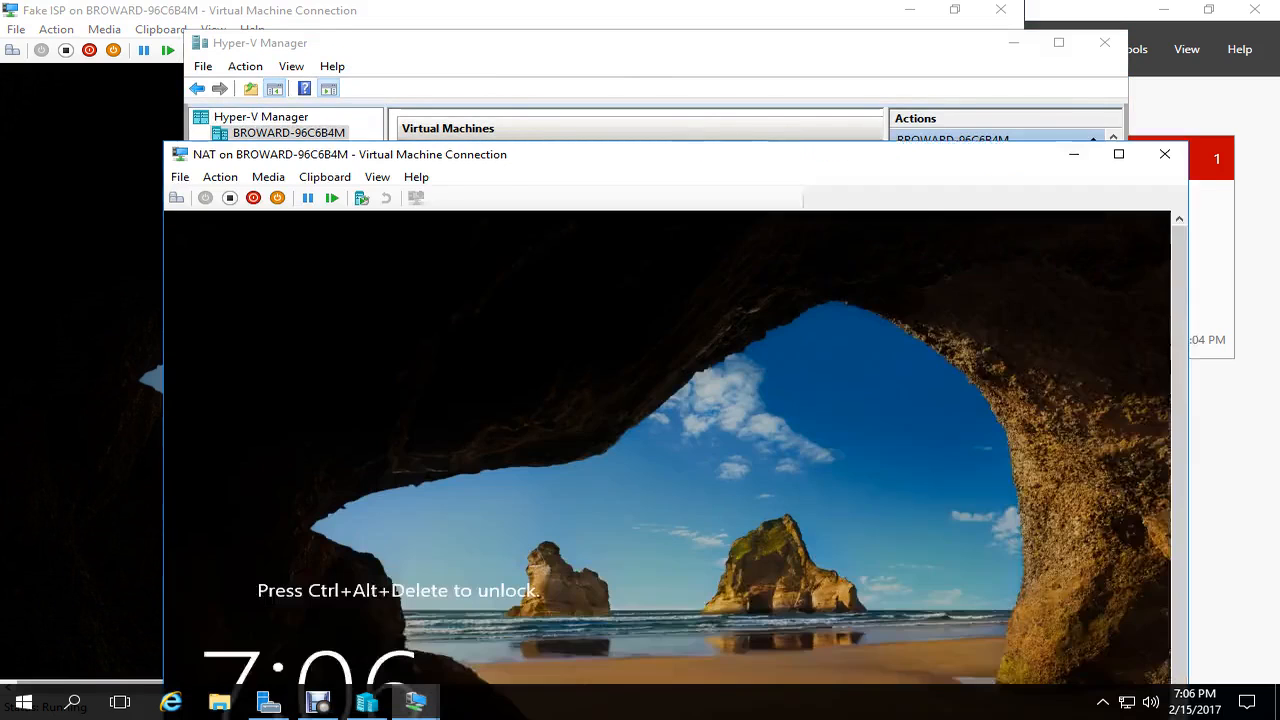
key(ctrl+alt+End)
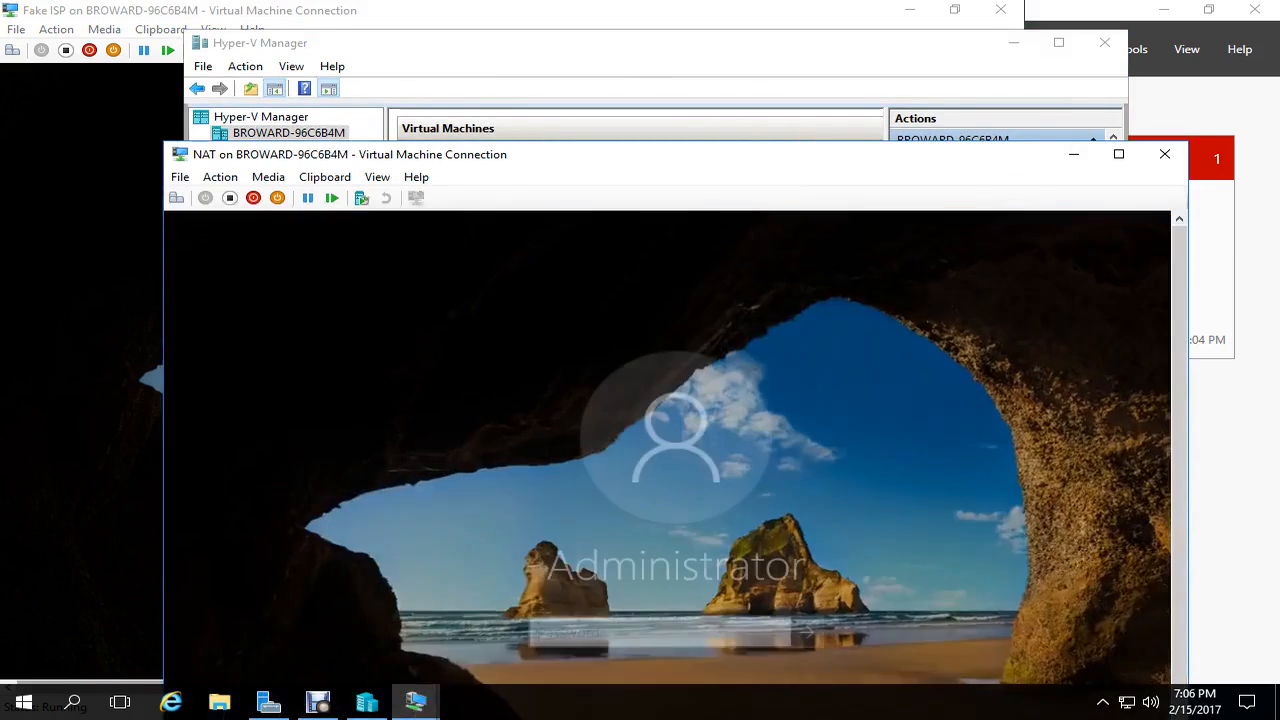
text(Pa$$w0rd)
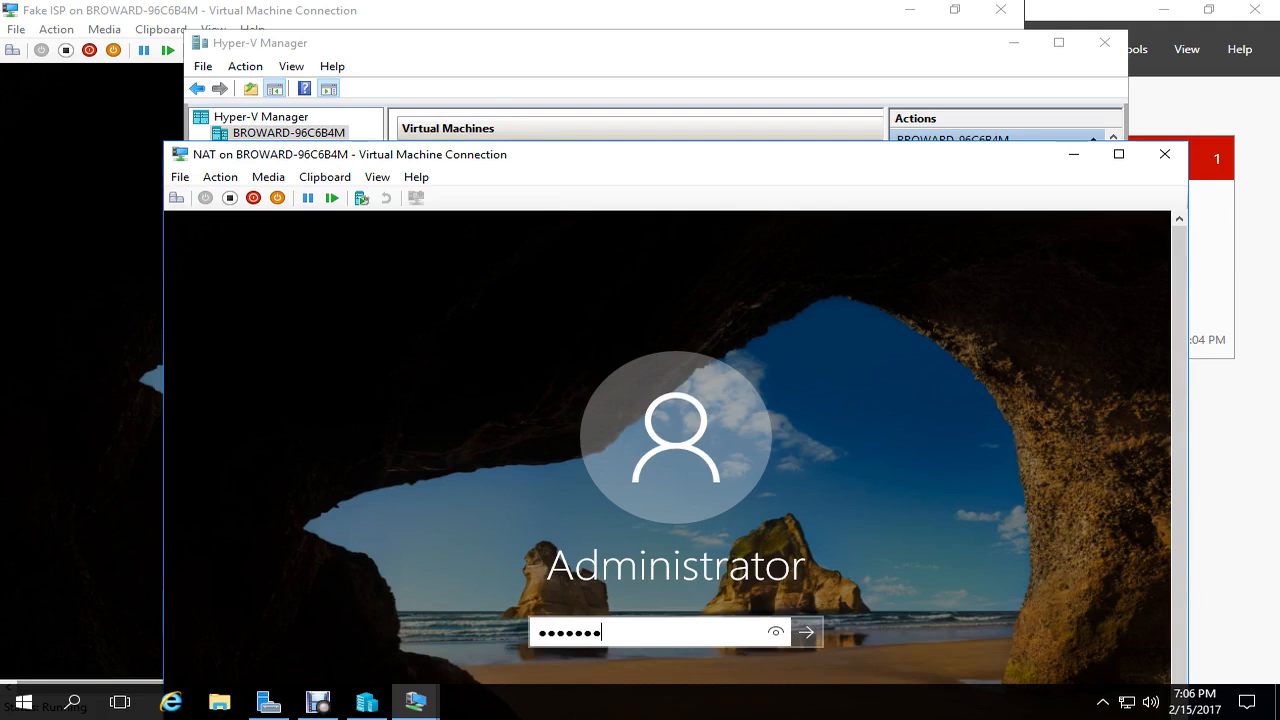
key(Return)
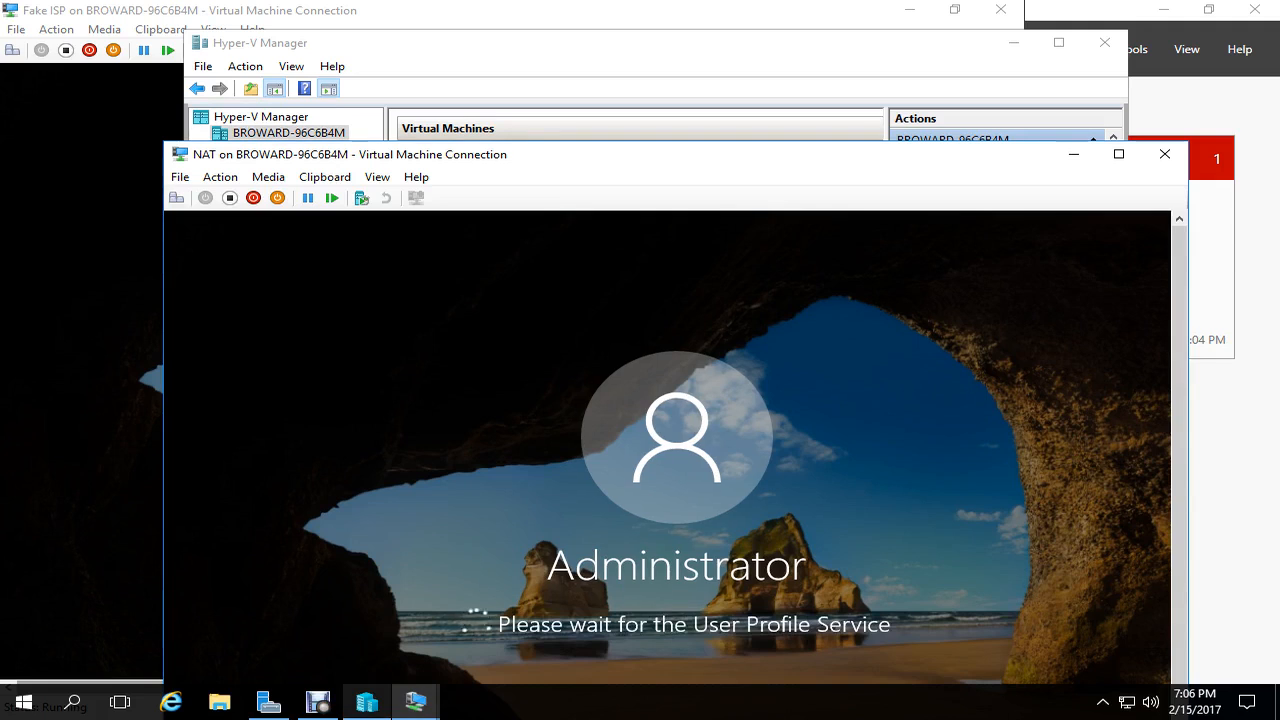
- Connect to the DC VM and sign in as Administrator
click(367, 702)
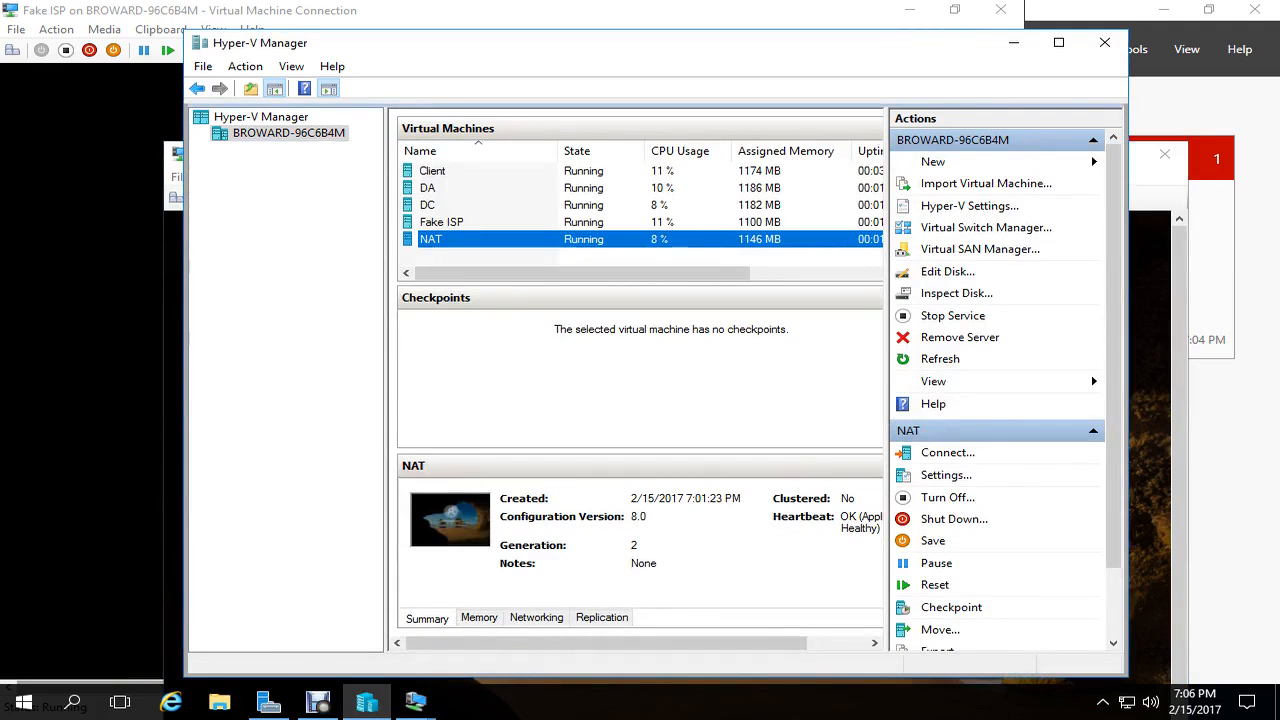
click(428, 205)
right_click(499, 205)
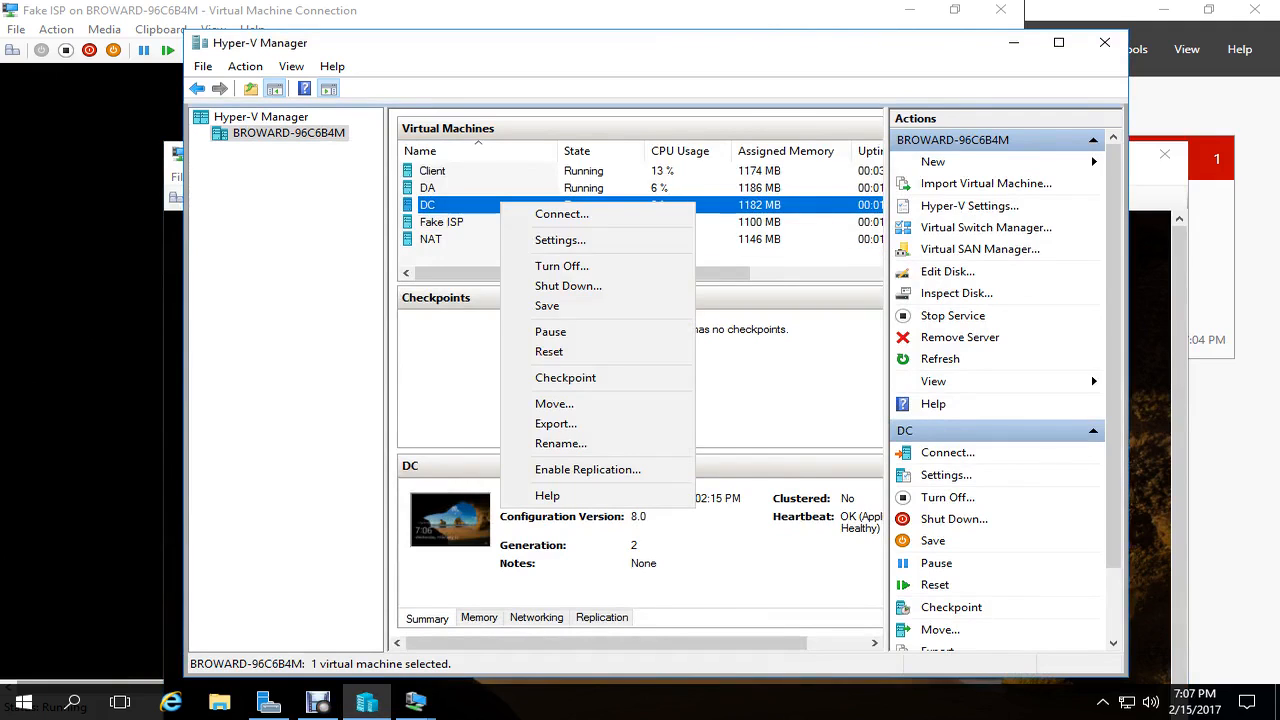
click(561, 214)
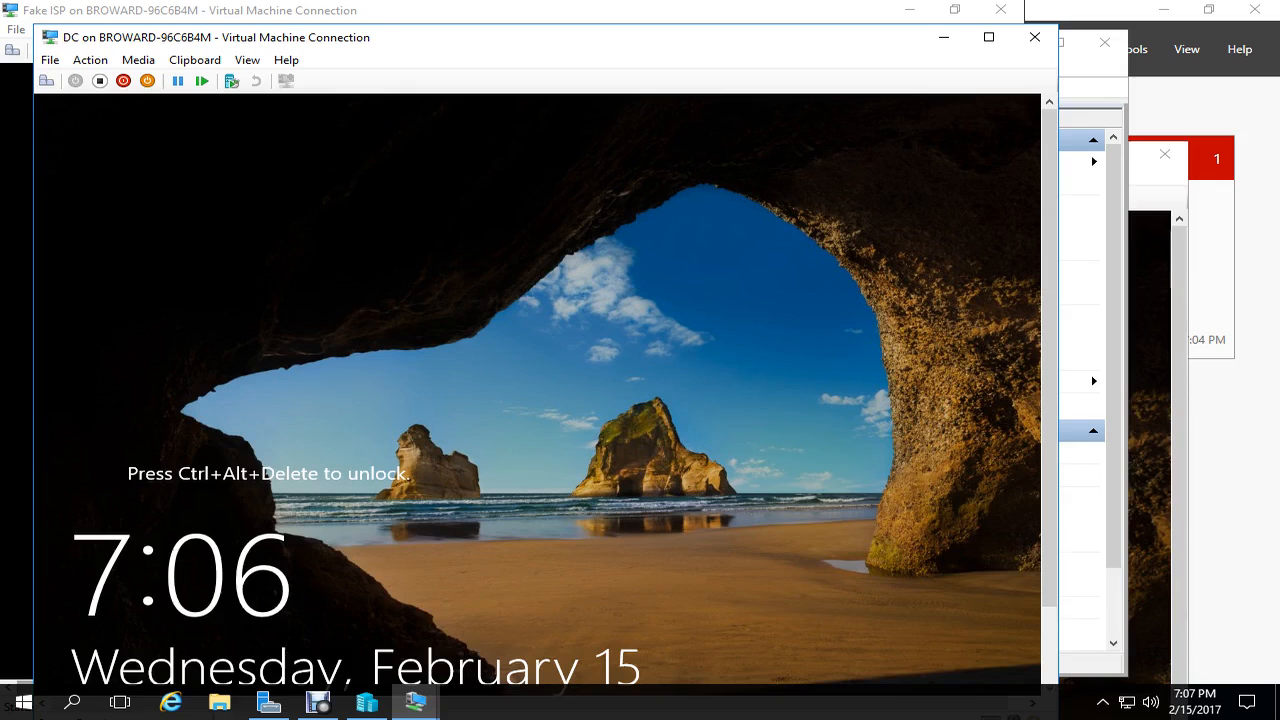
key(ctrl+alt+End)
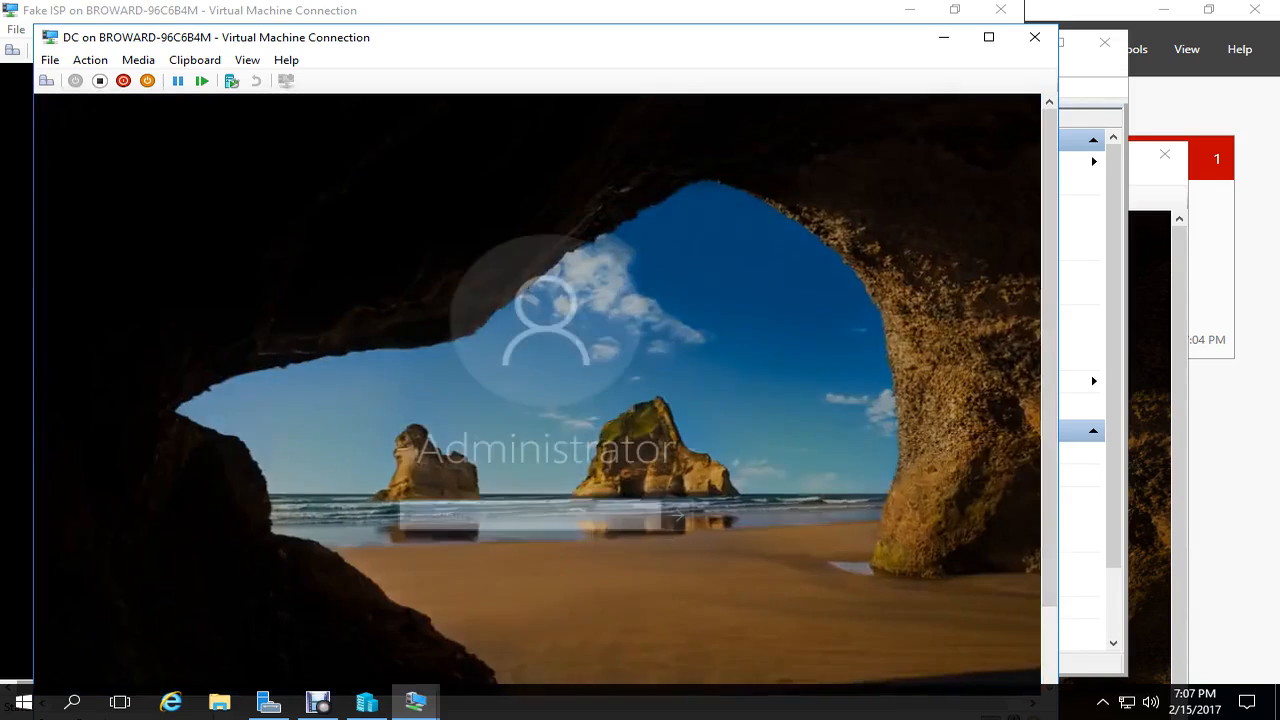
text(******)
key(Return)
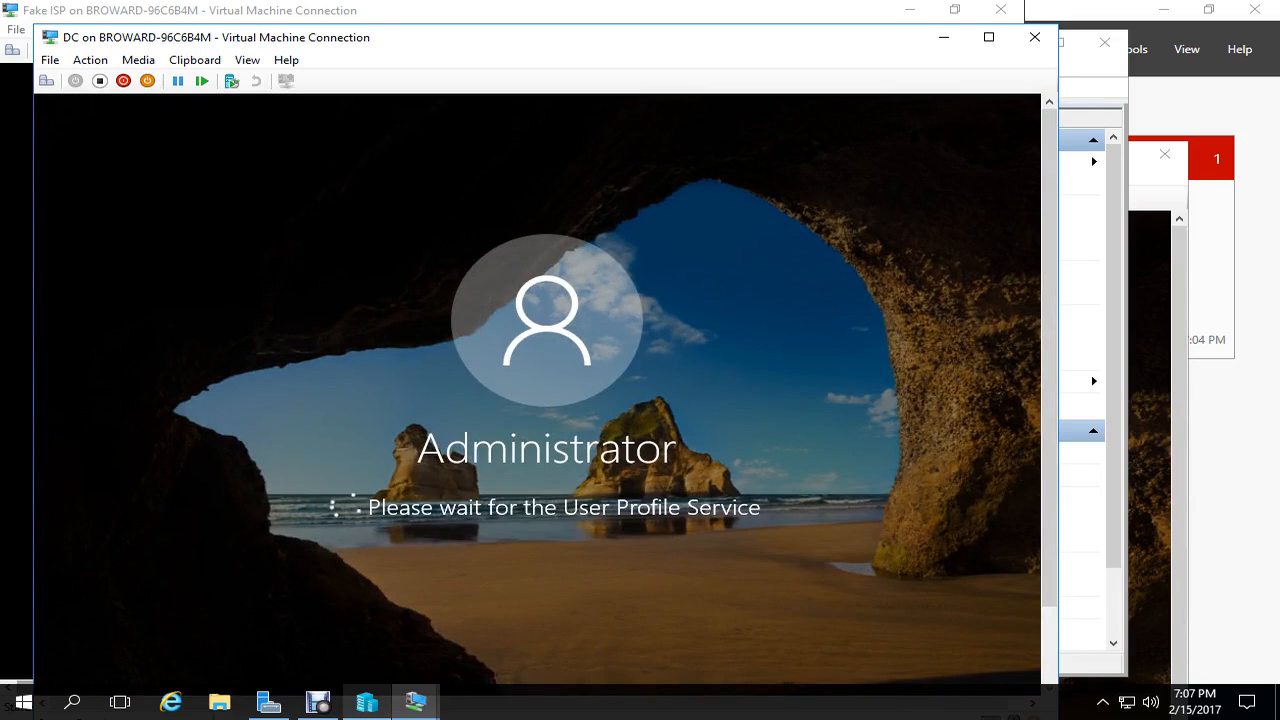
- Connect to the DA VM and sign in as Administrator
click(367, 703)
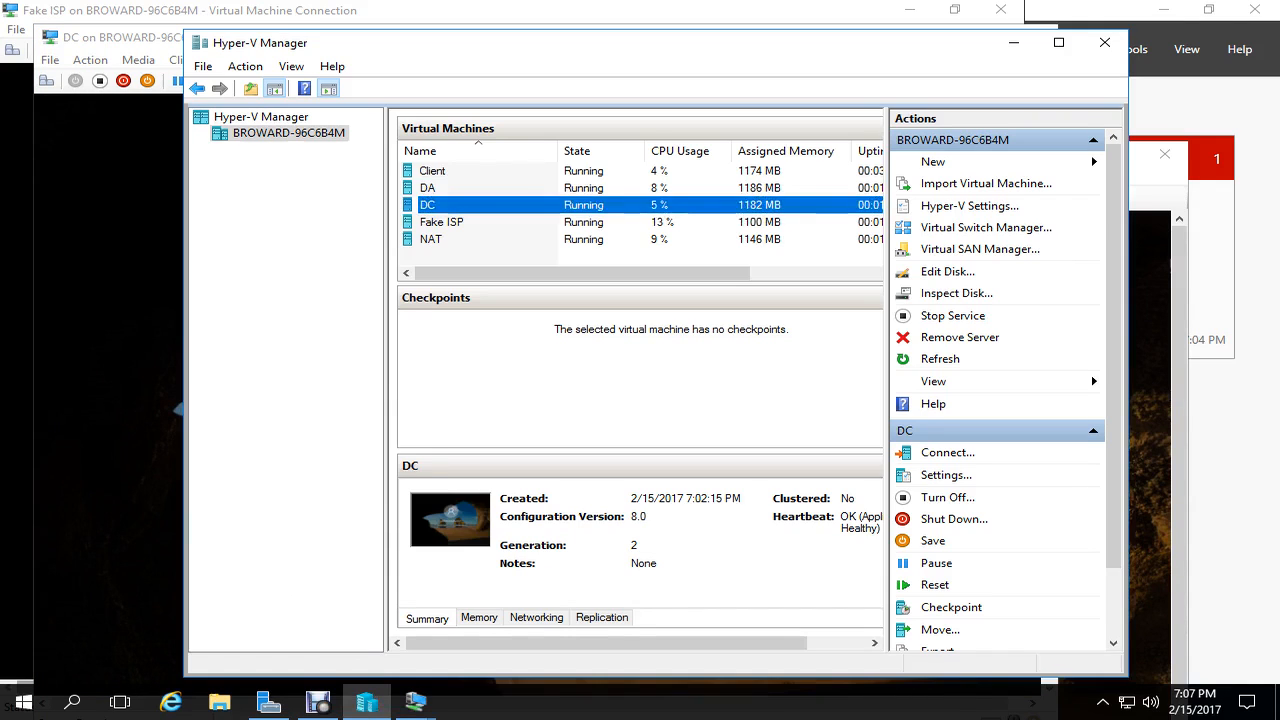
click(433, 171)
click(428, 188)
right_click(512, 187)
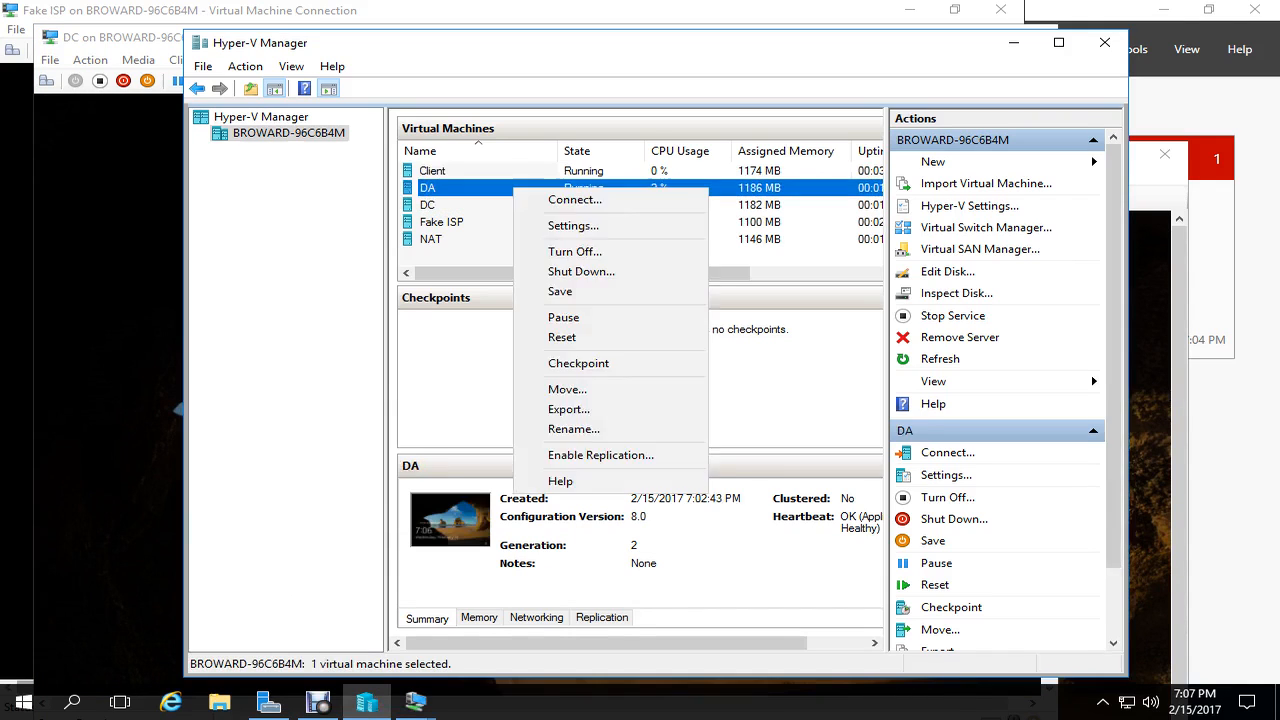
click(565, 197)
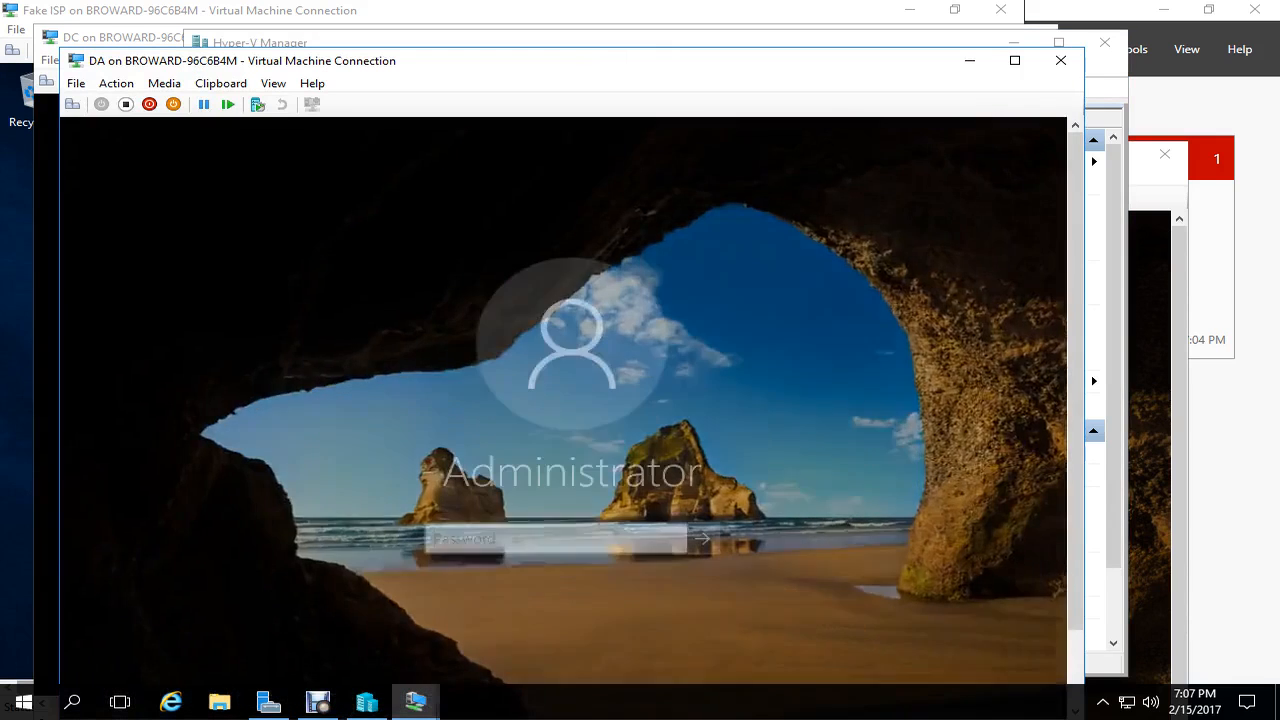
text(******)
key(Return)
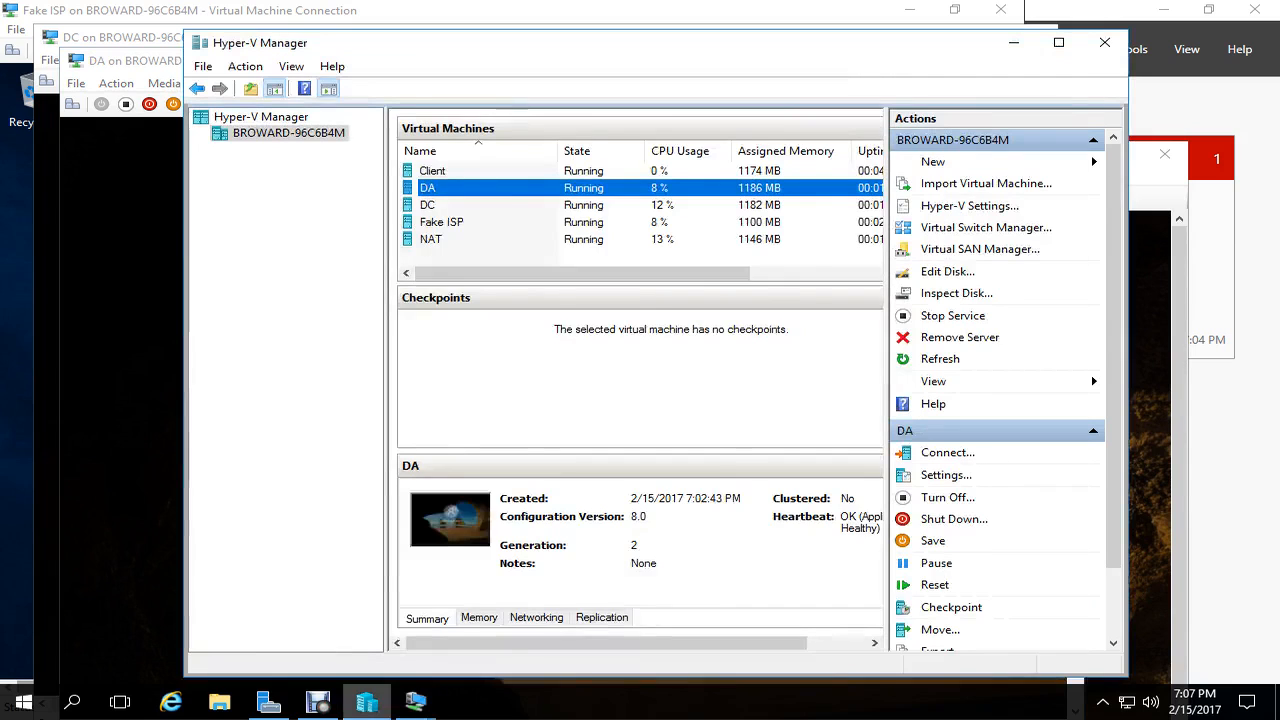
- Connect to the Client VM and preview all open VM connection windows
click(366, 702)
right_click(512, 170)
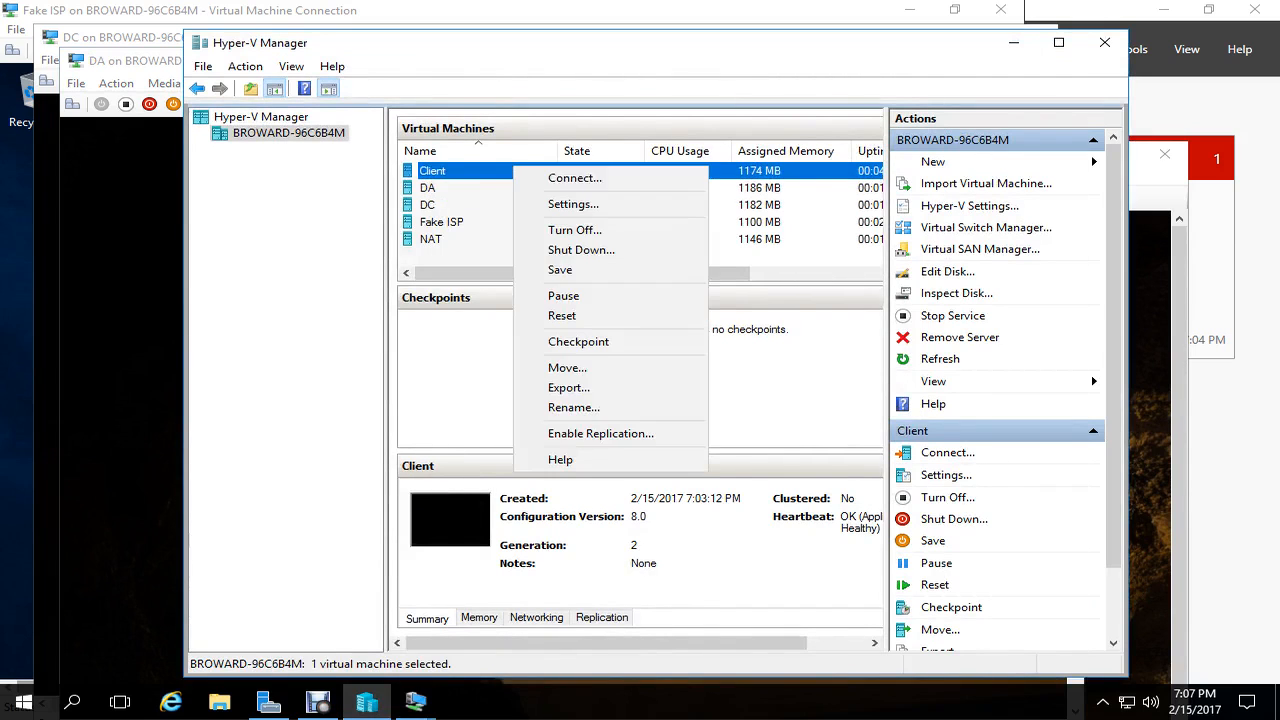
click(548, 175)
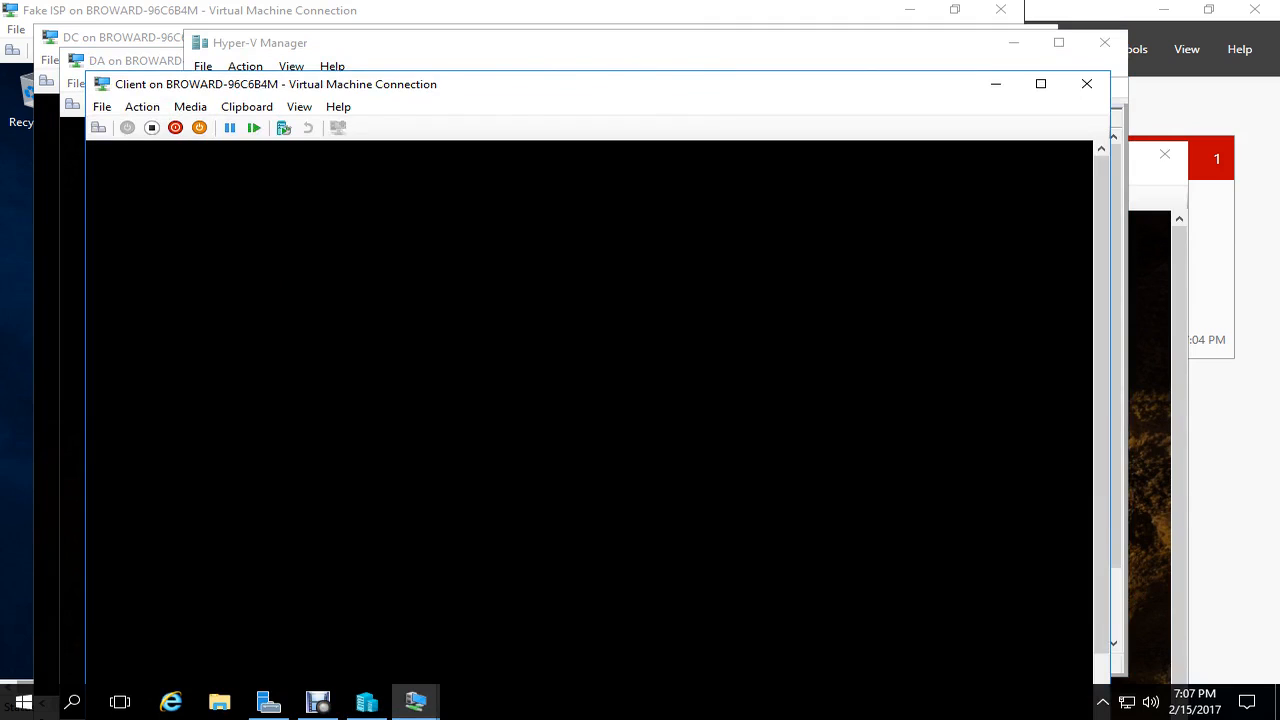
click(416, 702)
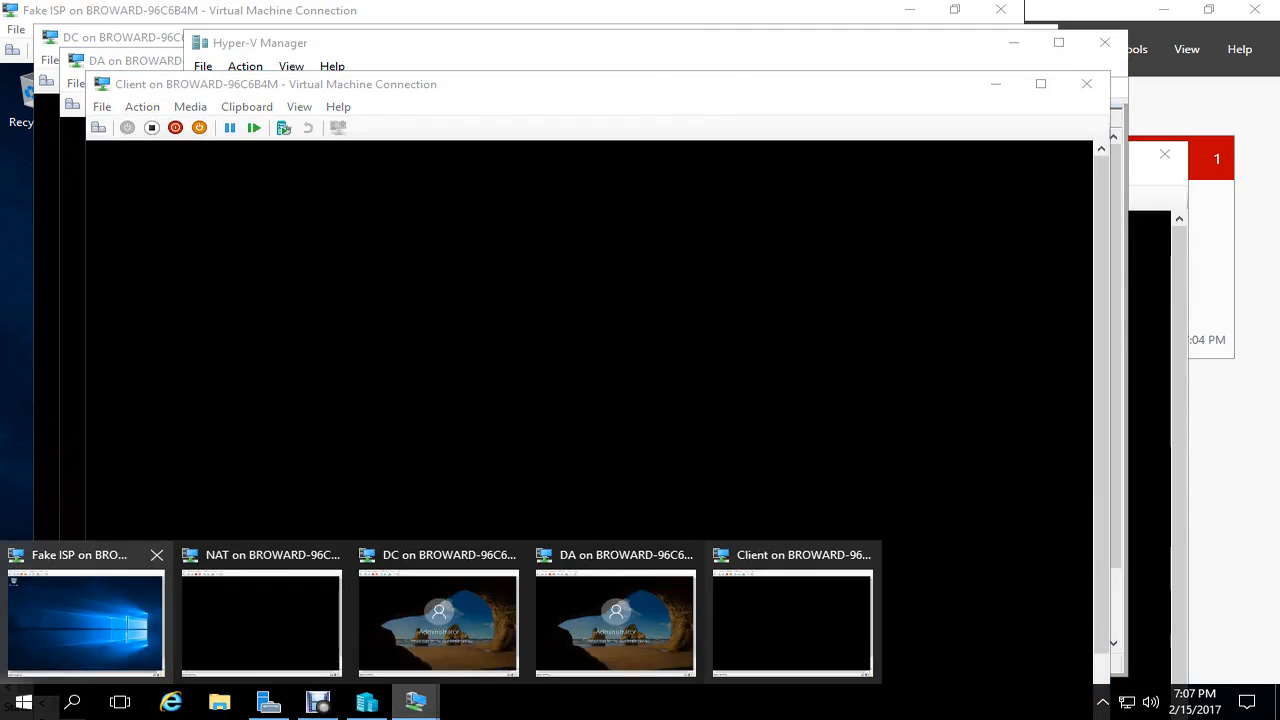
- Set the Fake ISP VM's display resolution to 1280 × 800 and keep the change
click(85, 620)
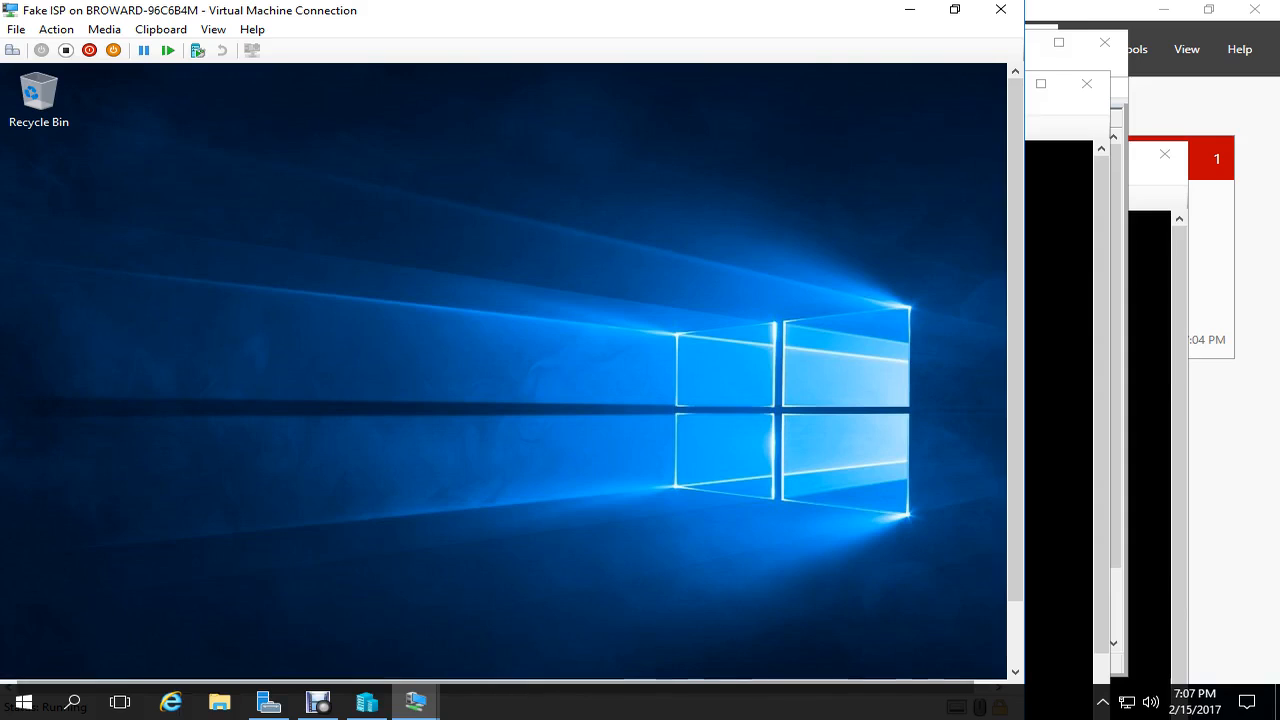
right_click(608, 278)
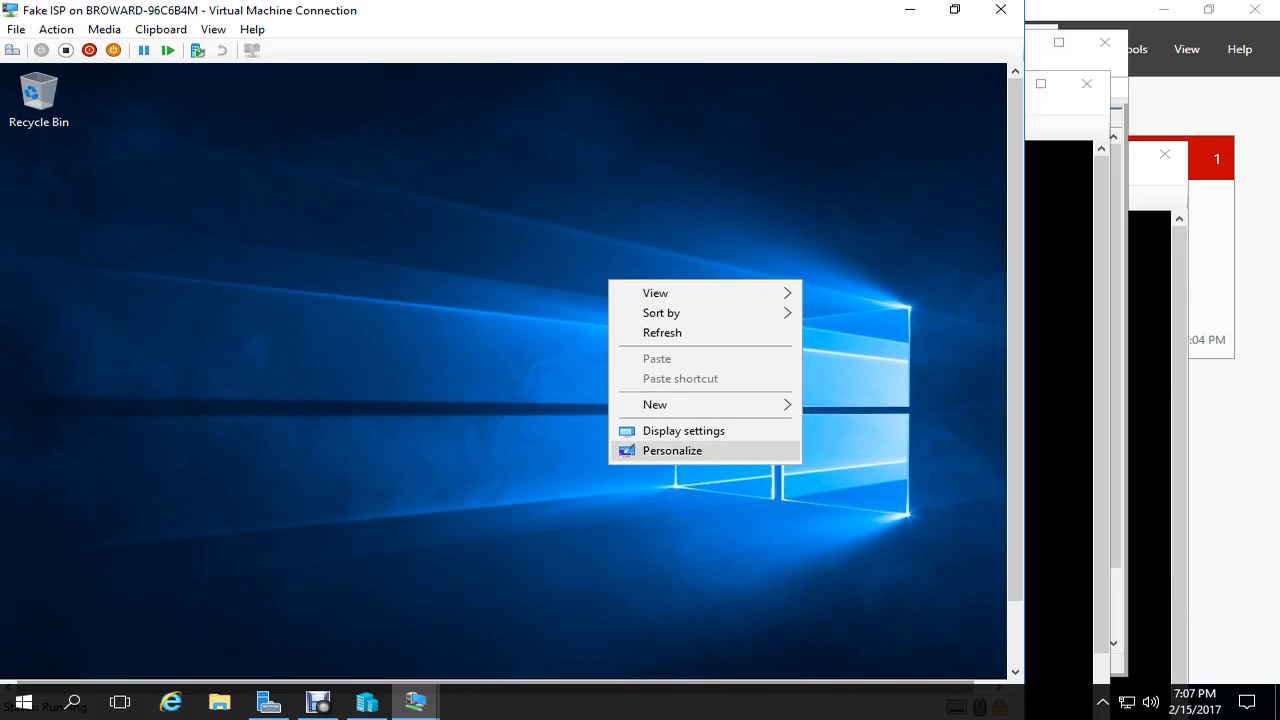
click(650, 450)
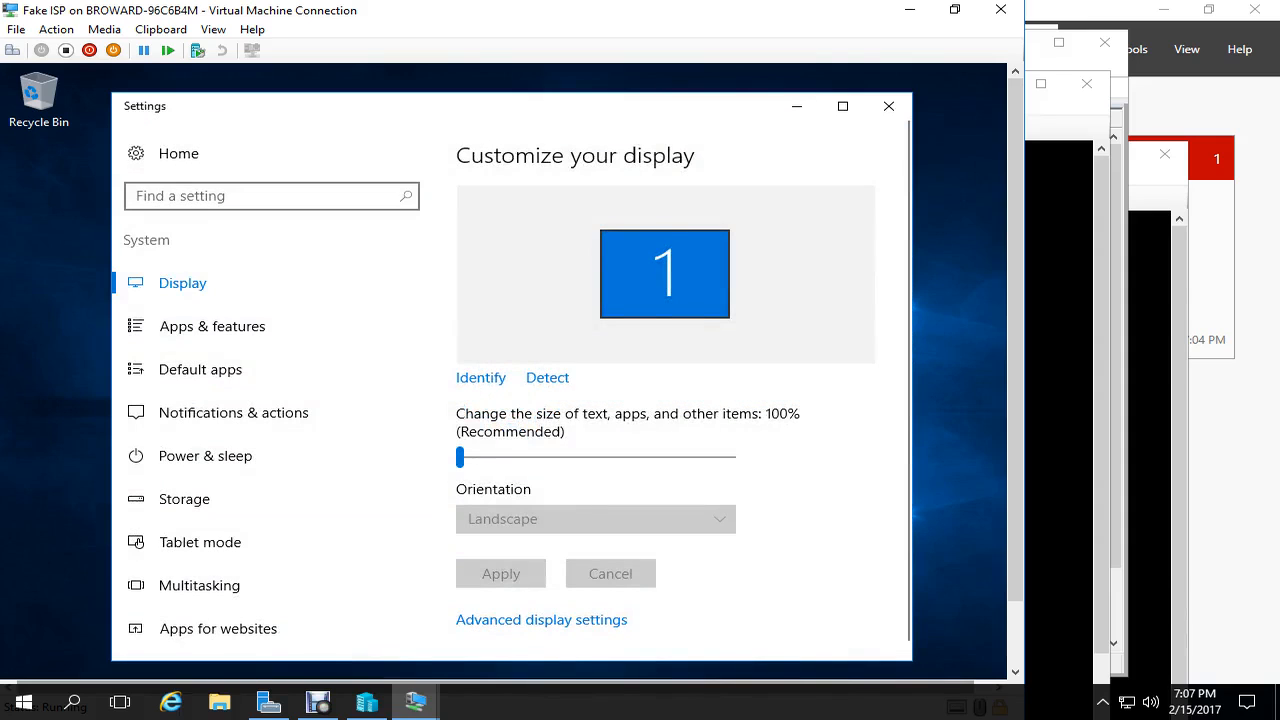
click(541, 619)
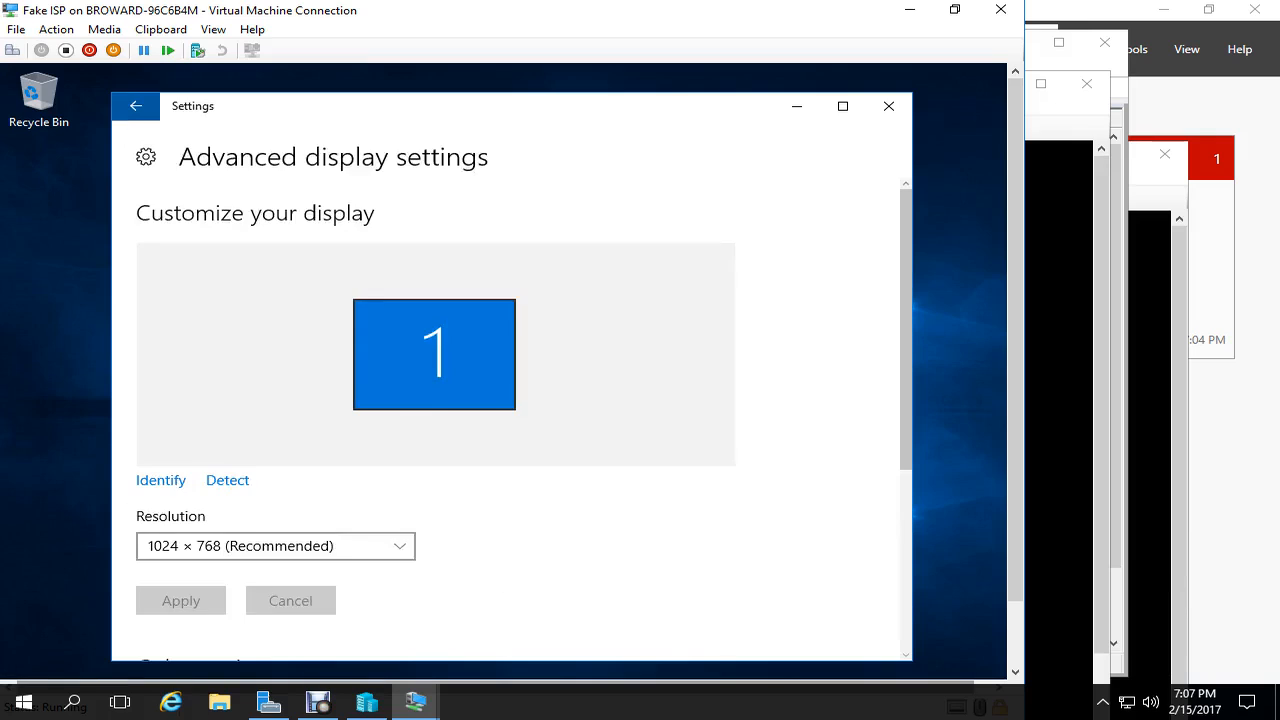
click(275, 546)
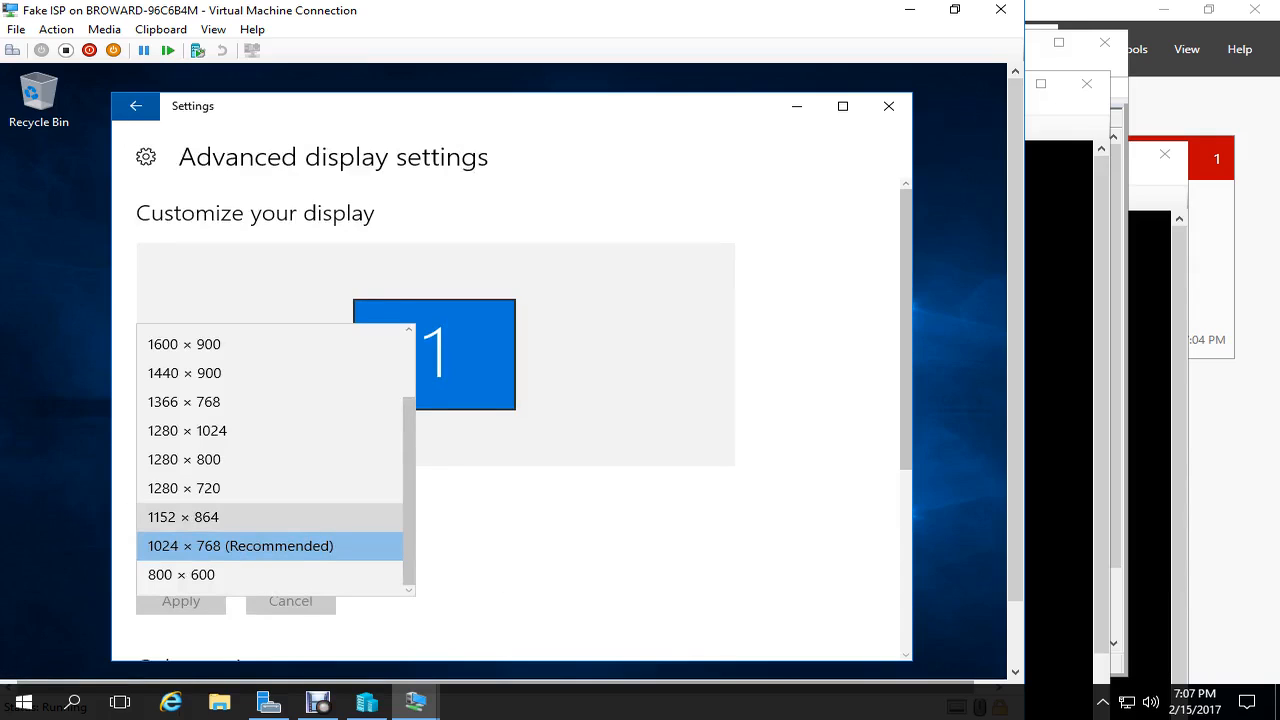
click(184, 459)
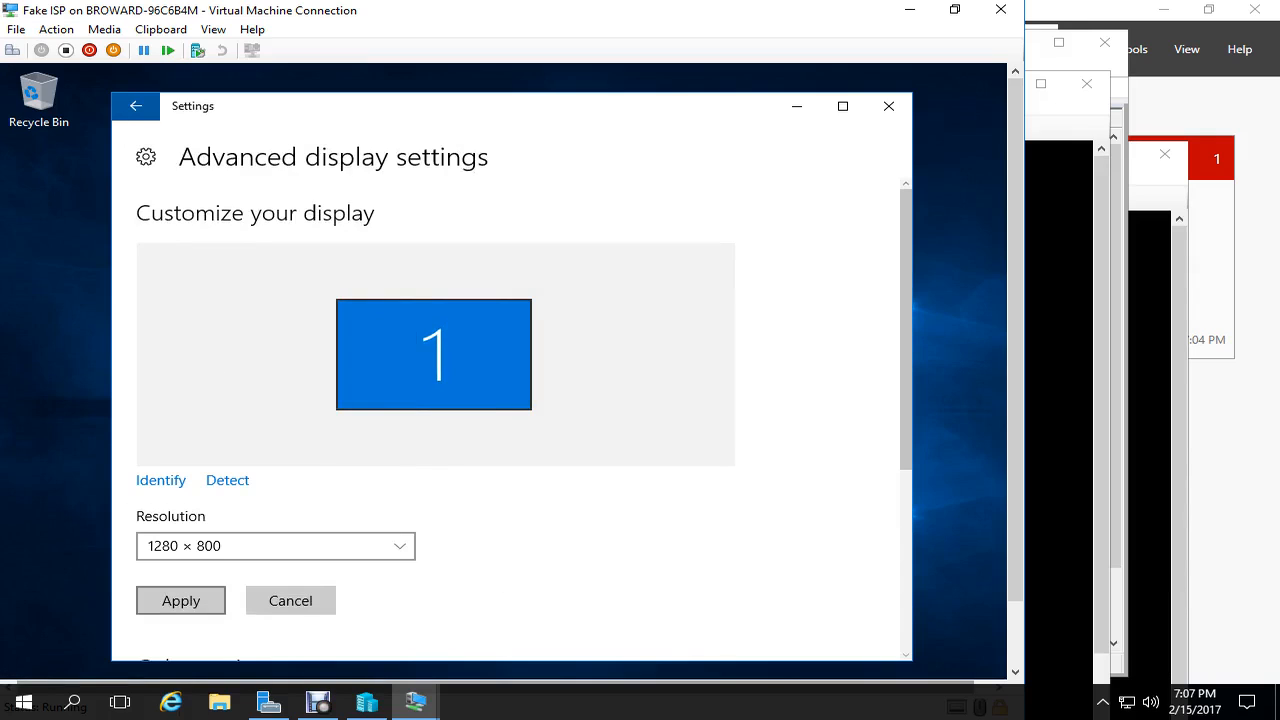
click(181, 601)
click(688, 427)
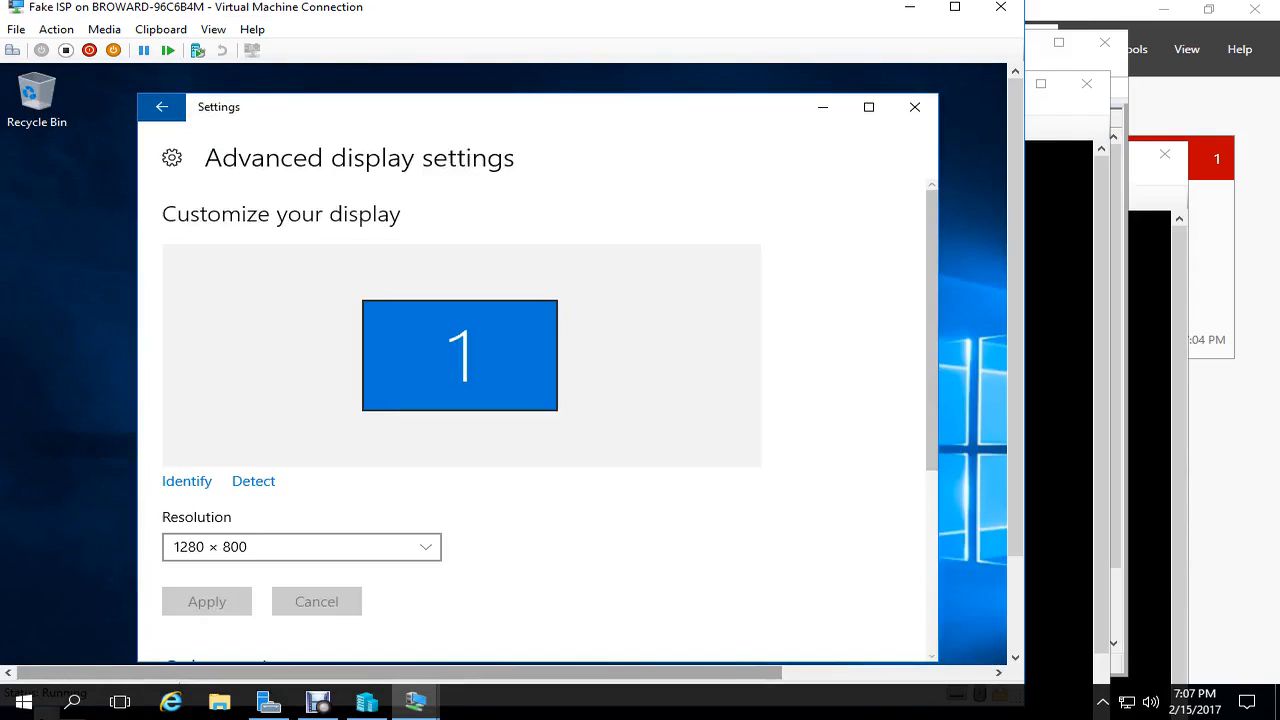
- Close the Fake ISP connection and reconnect to it from Hyper-V Manager
click(1000, 7)
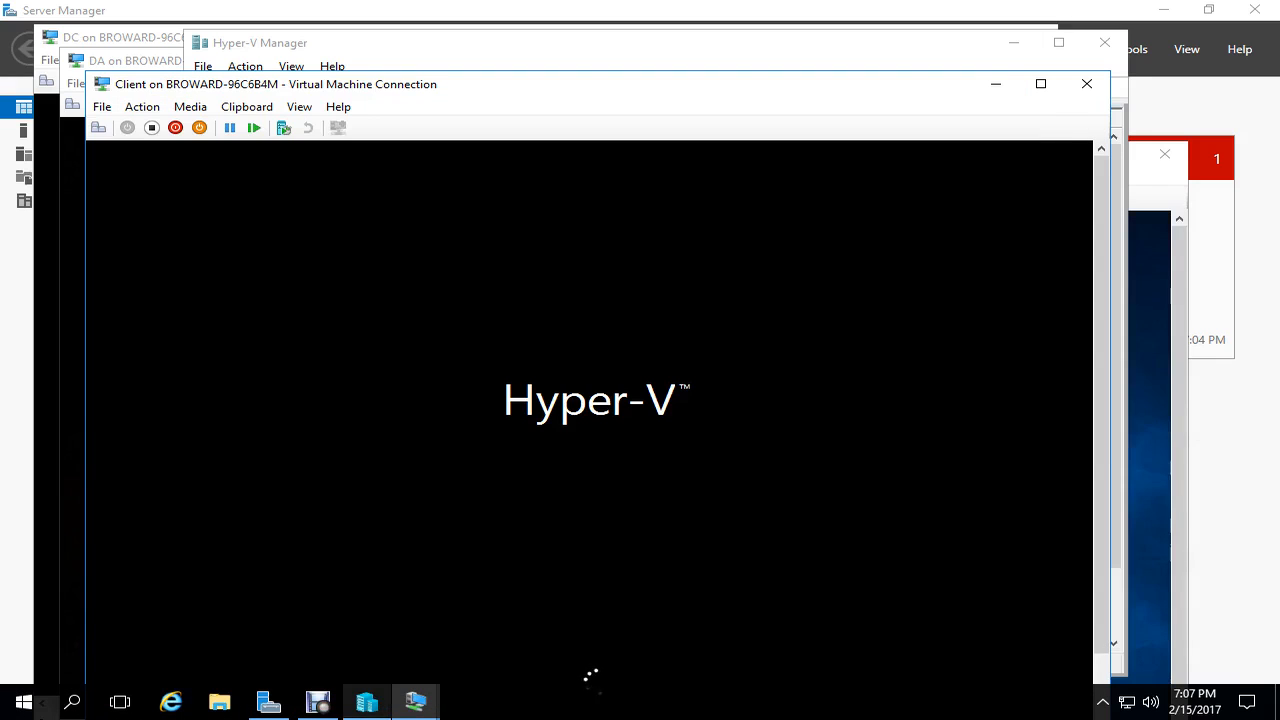
click(367, 702)
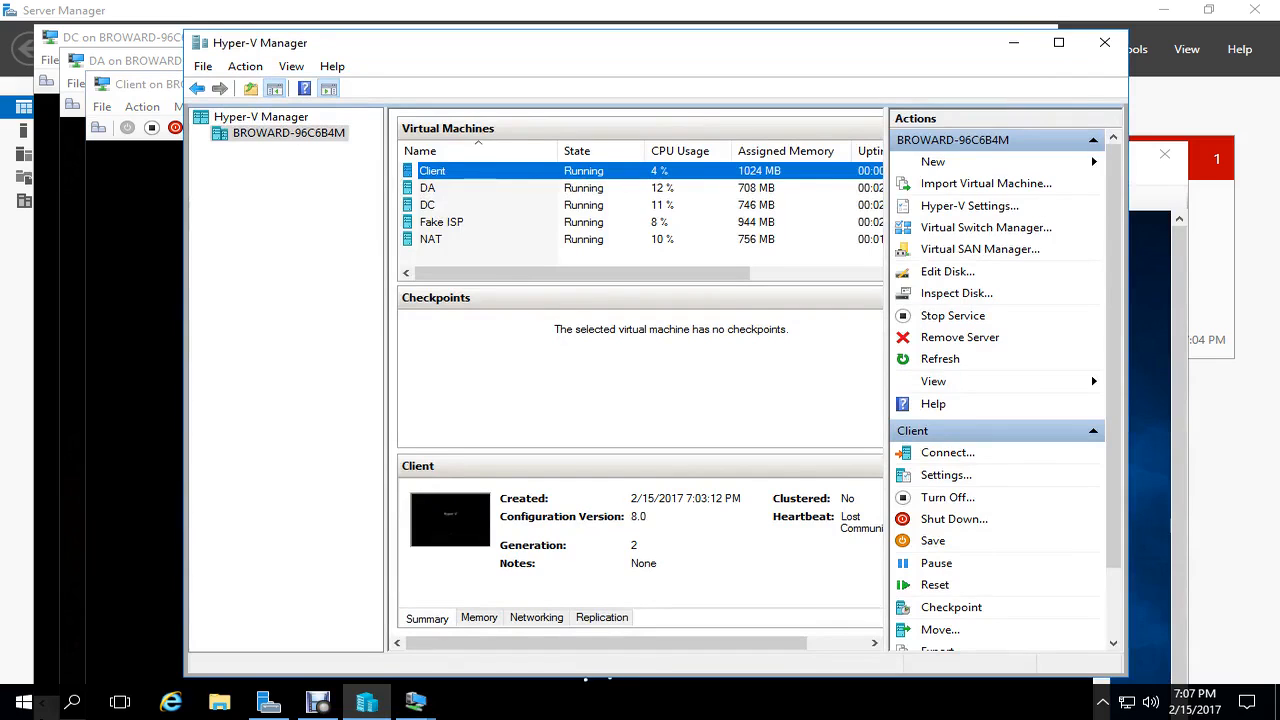
click(470, 222)
right_click(481, 226)
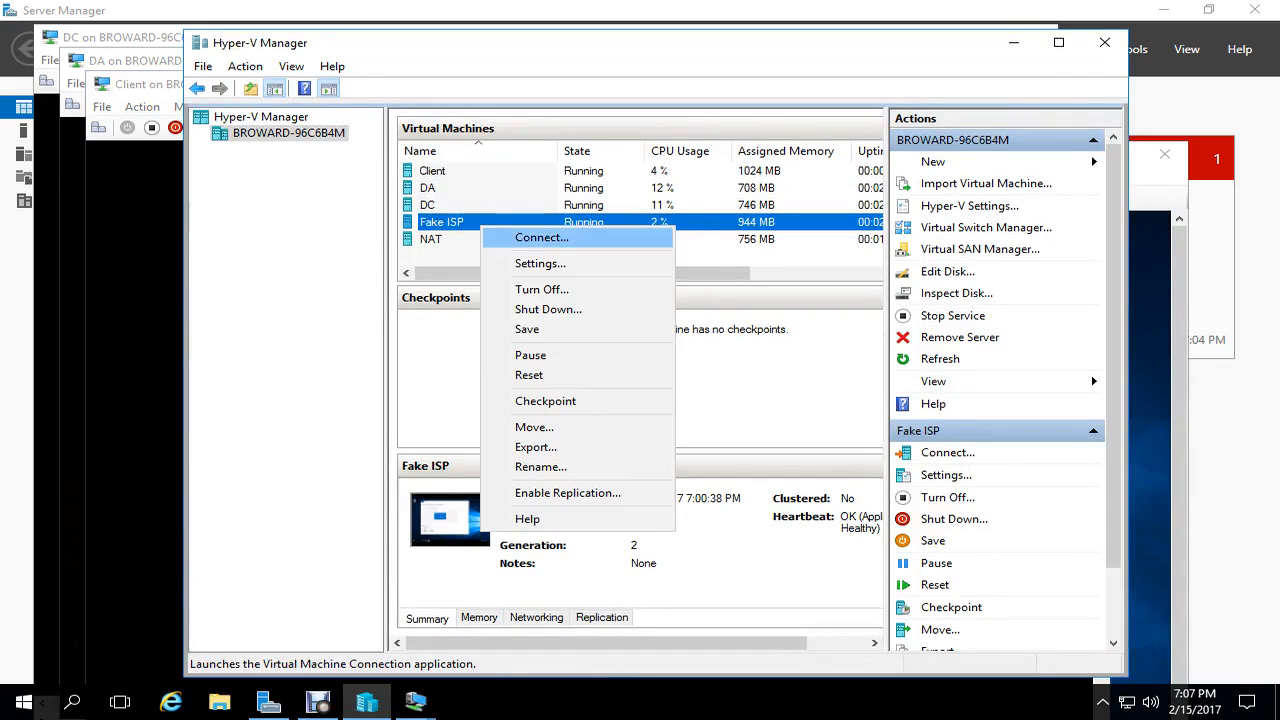
click(541, 237)
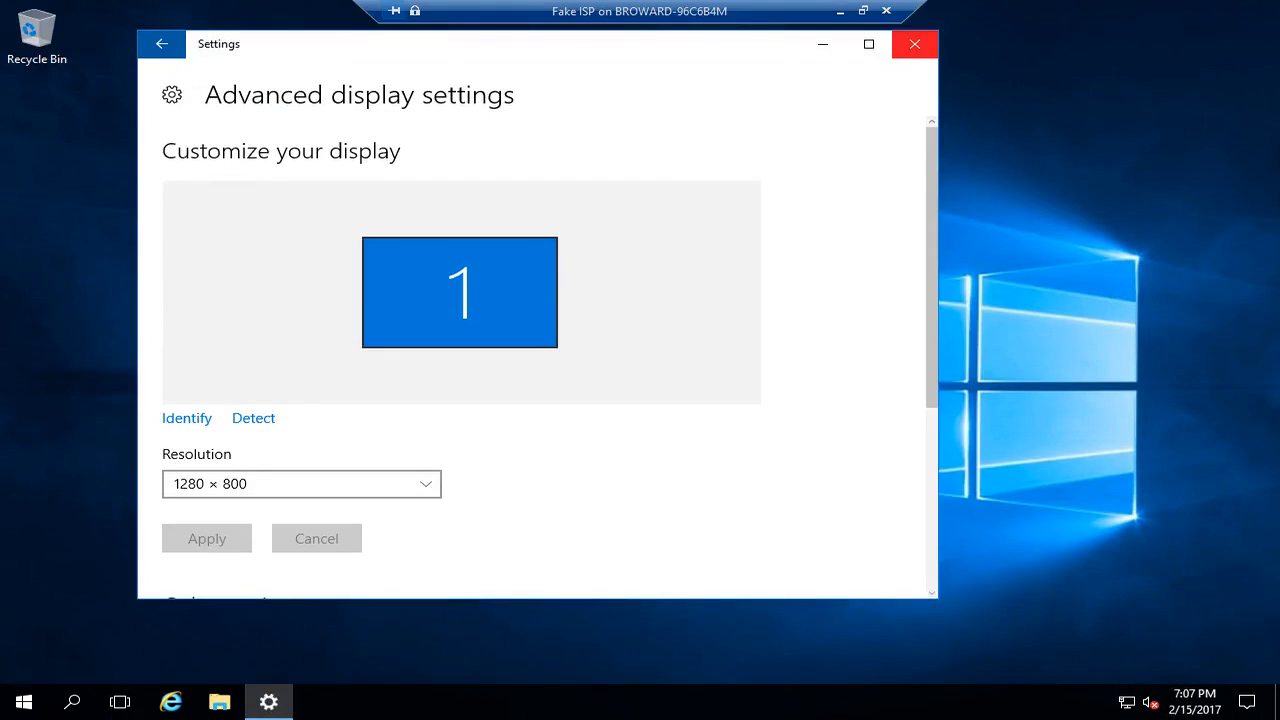
- Close the VM's display settings and launch a program from its Start menu
click(917, 43)
click(24, 702)
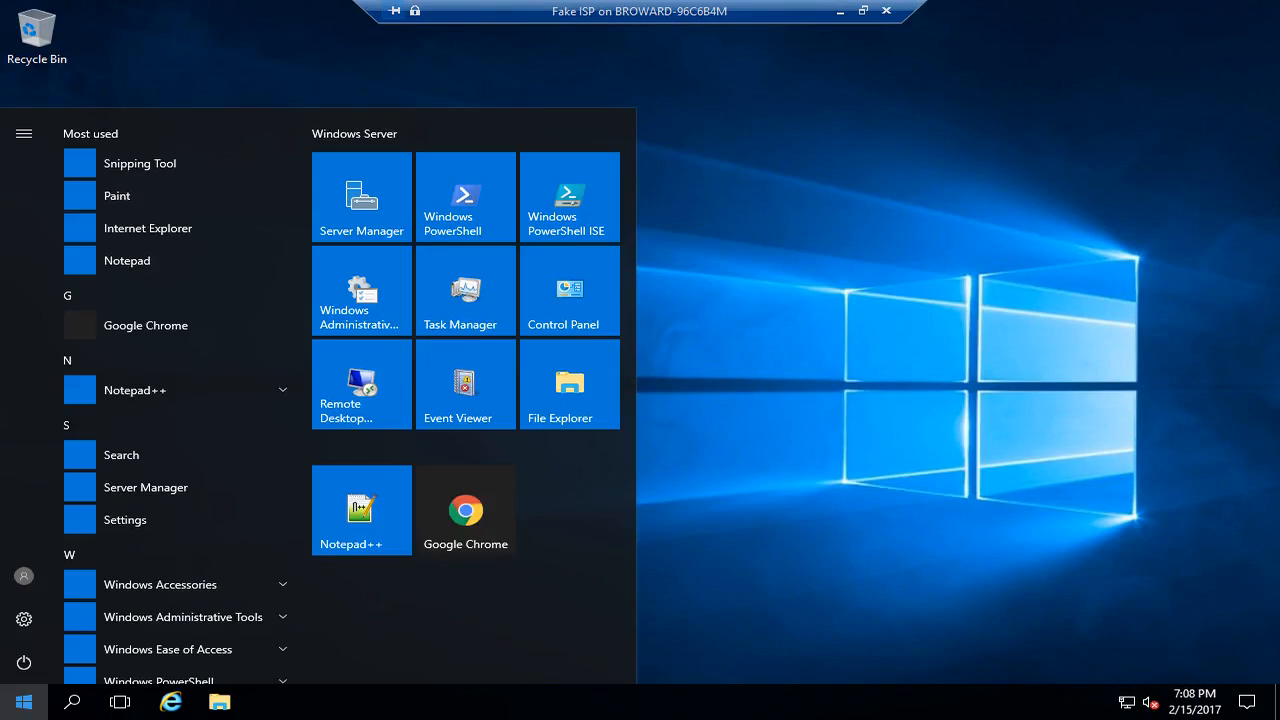
click(362, 290)
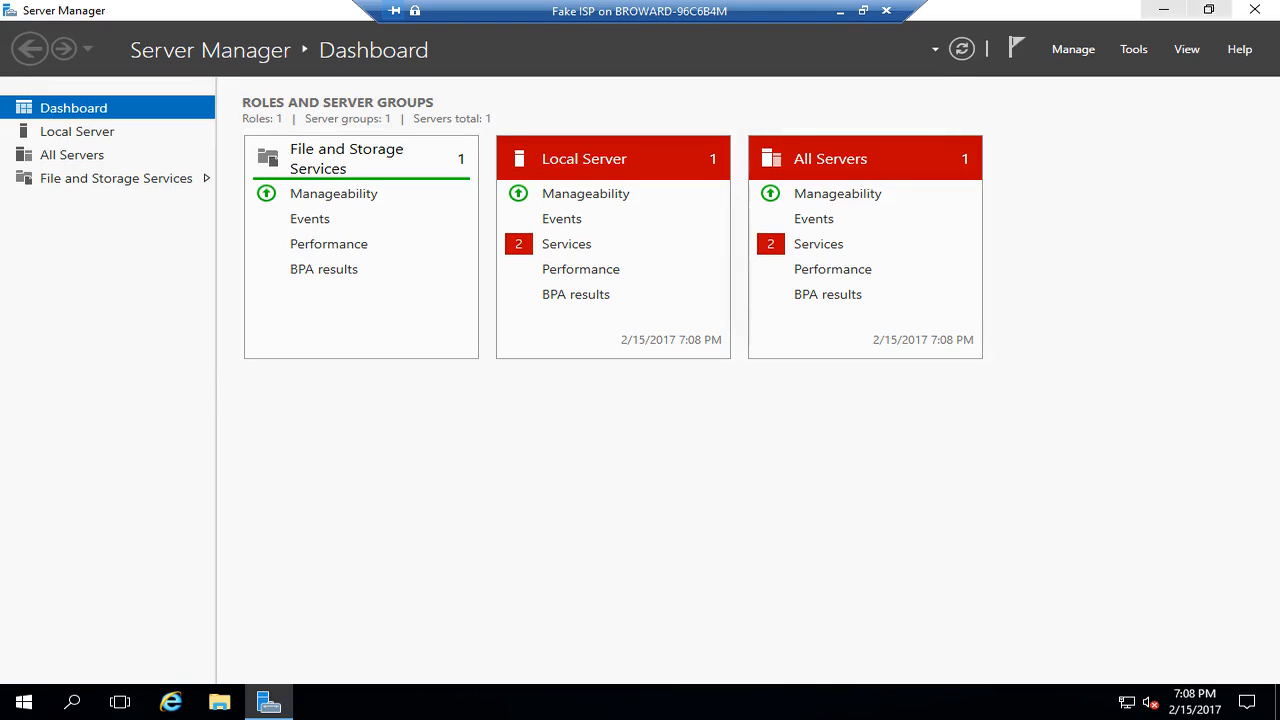
- Make the Fake ISP connection full screen and show Server Manager's Local Server properties
click(886, 10)
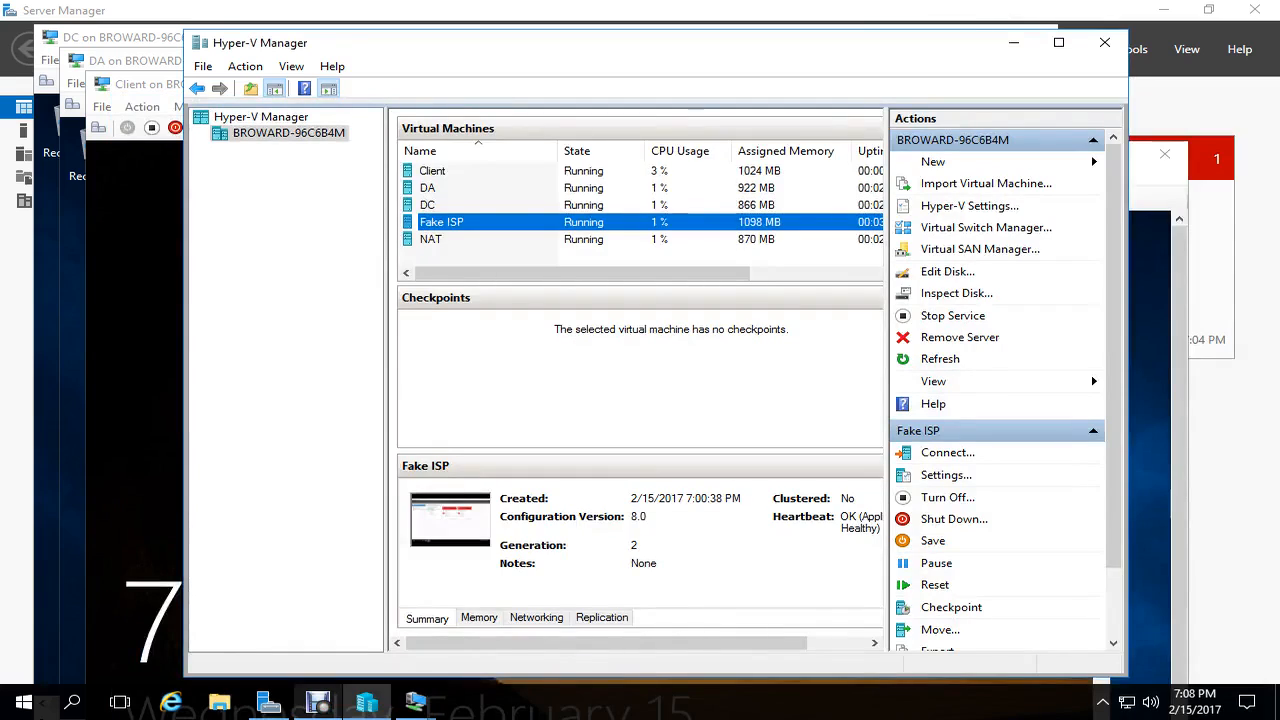
click(318, 703)
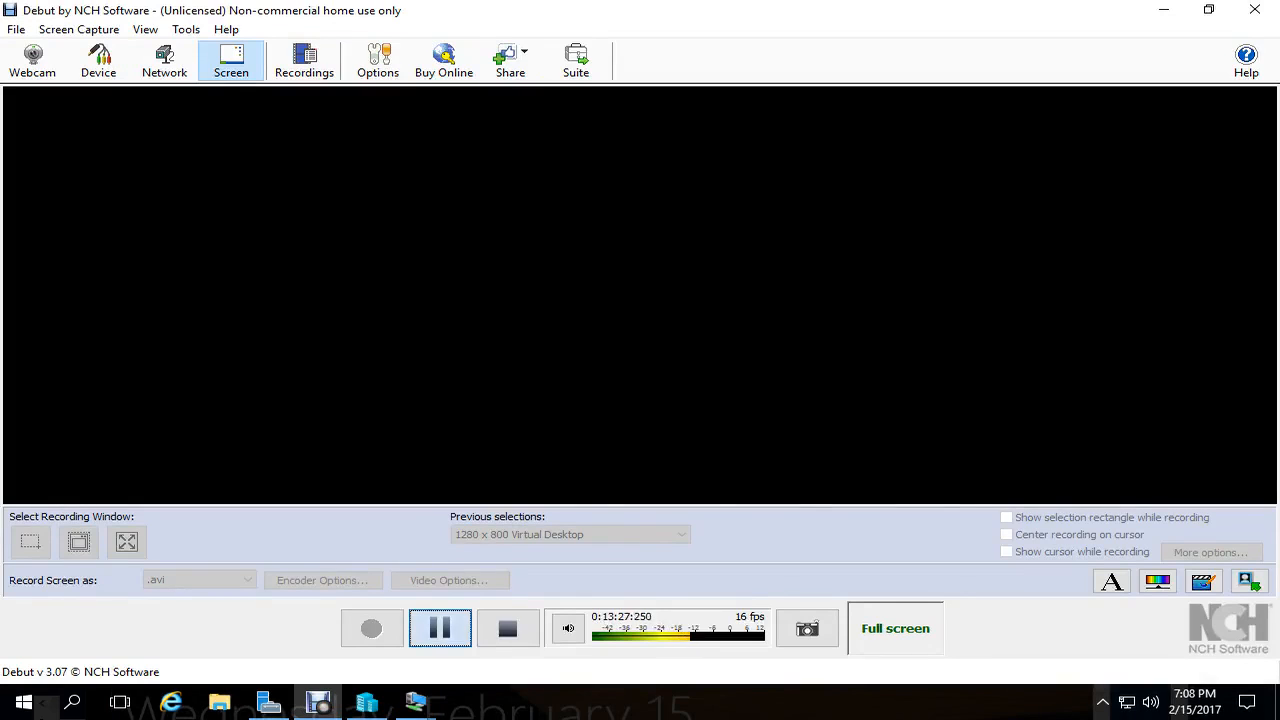
click(440, 628)
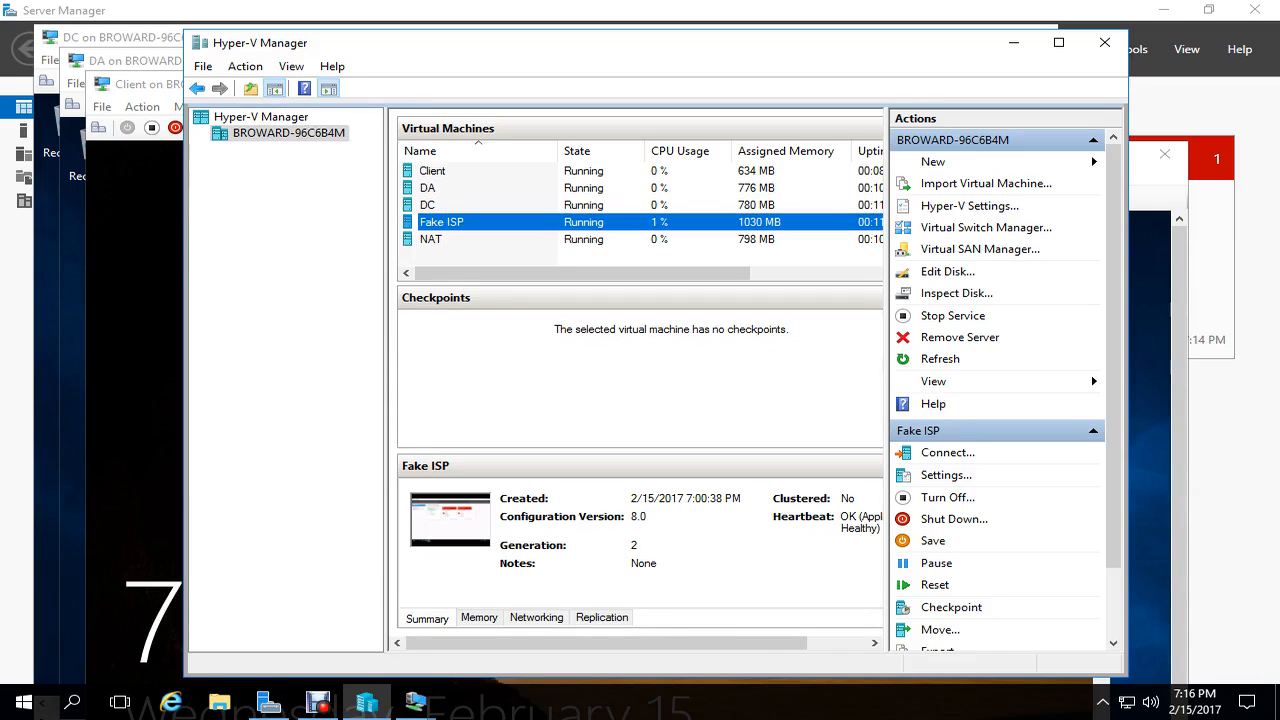
click(415, 703)
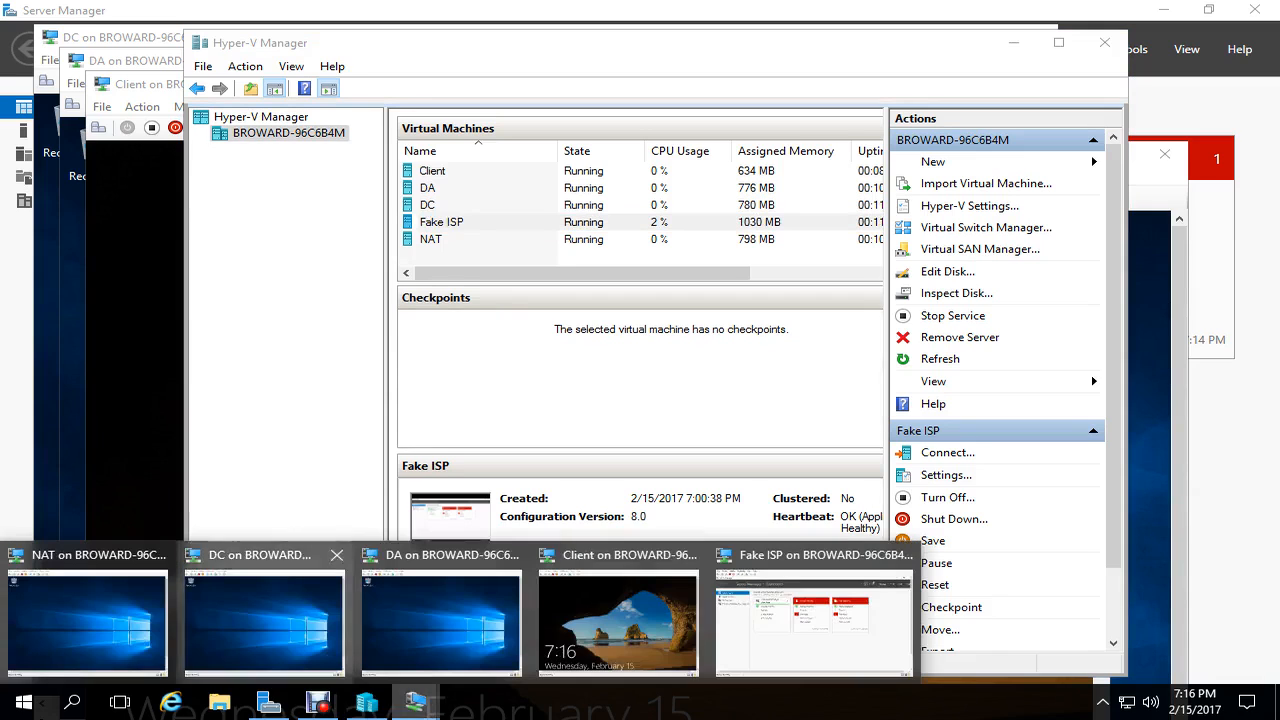
click(813, 620)
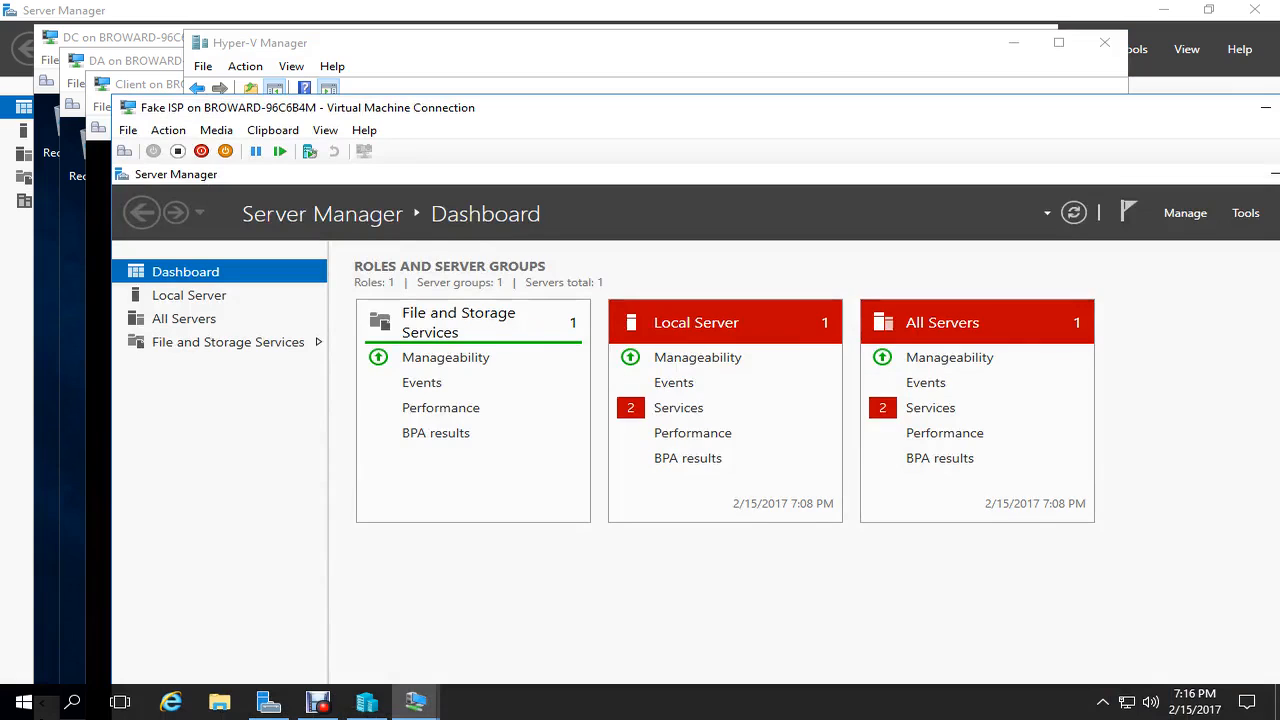
double_click(440, 107)
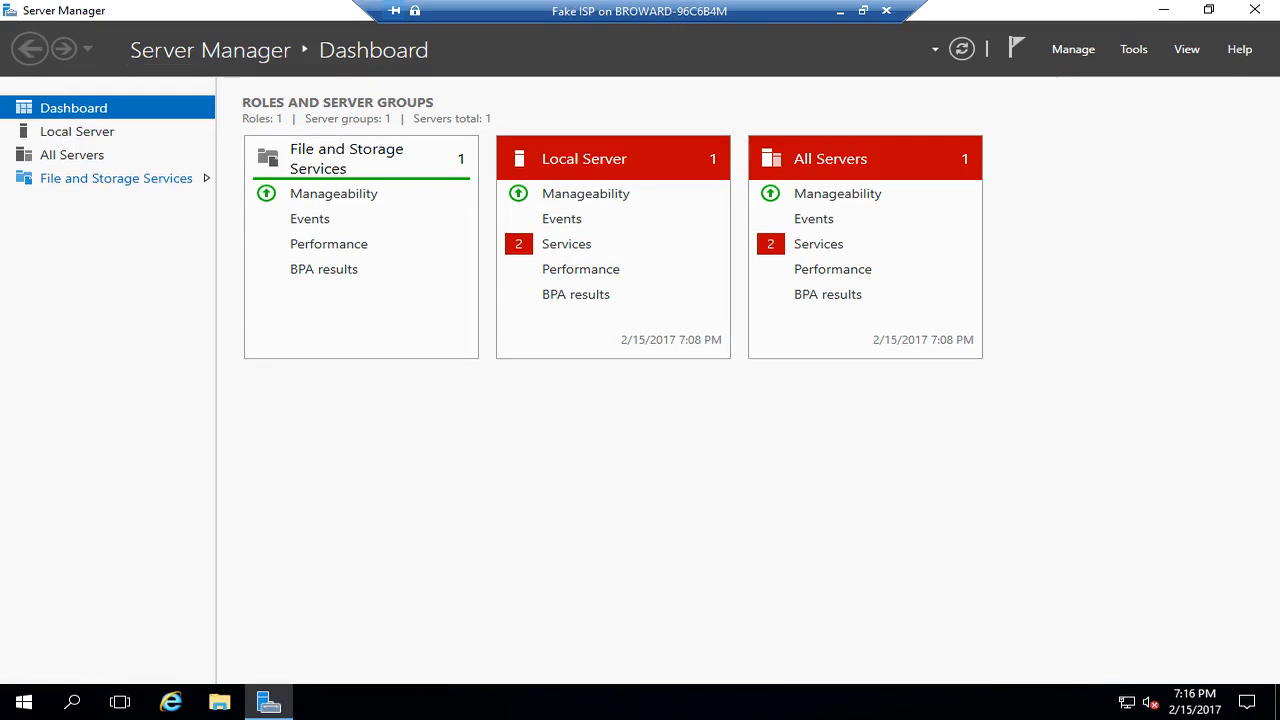
click(77, 131)
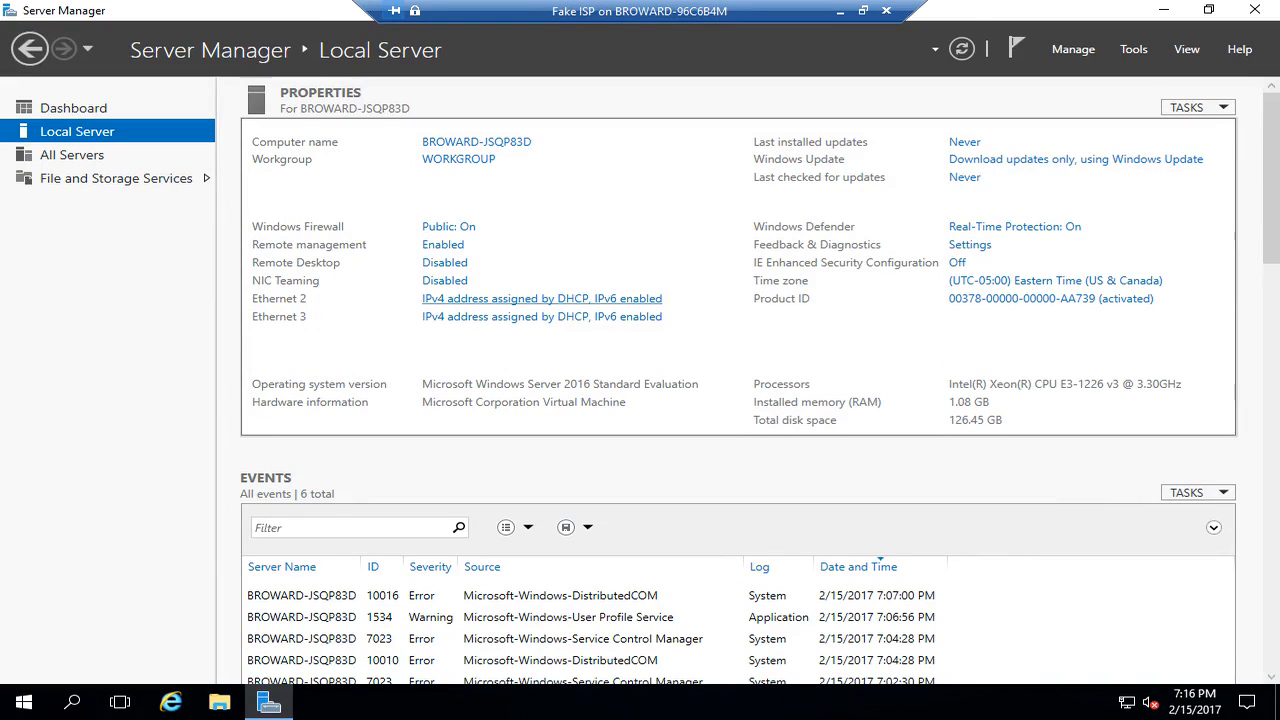
- Rename adapter Ethernet 2 to 'Public' and Ethernet 3 to 'Fake Public'
click(541, 299)
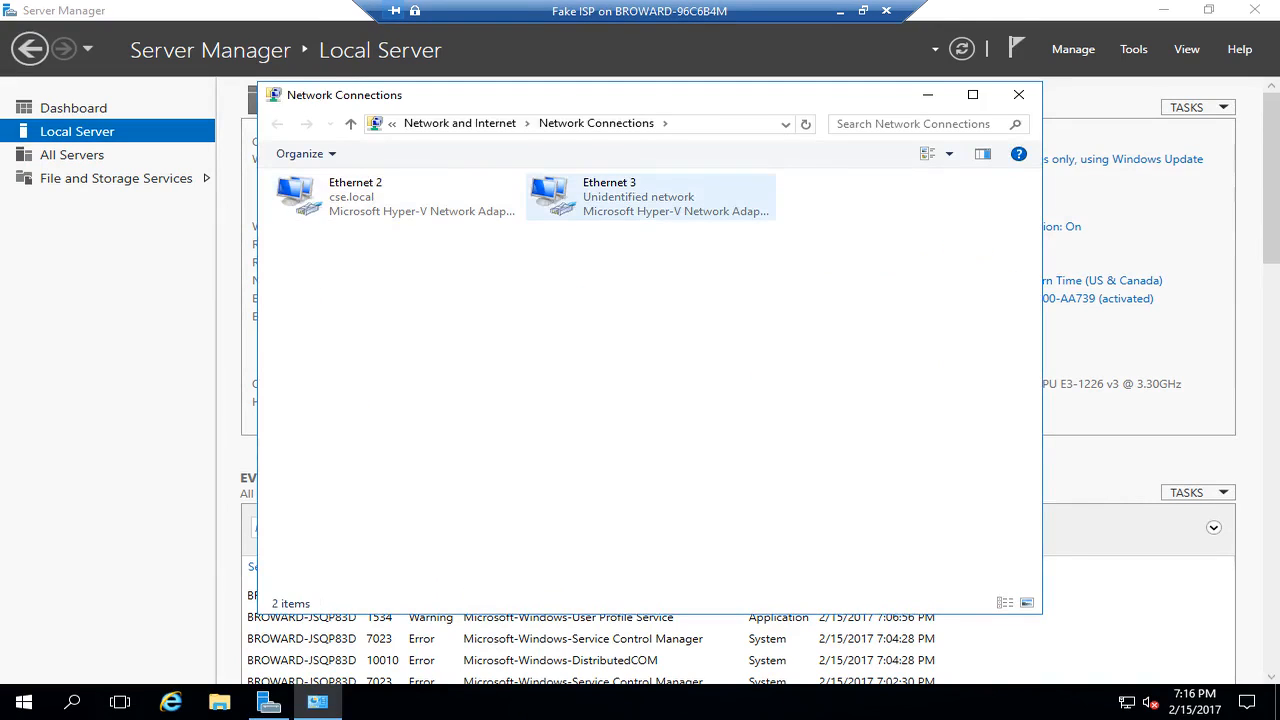
click(396, 197)
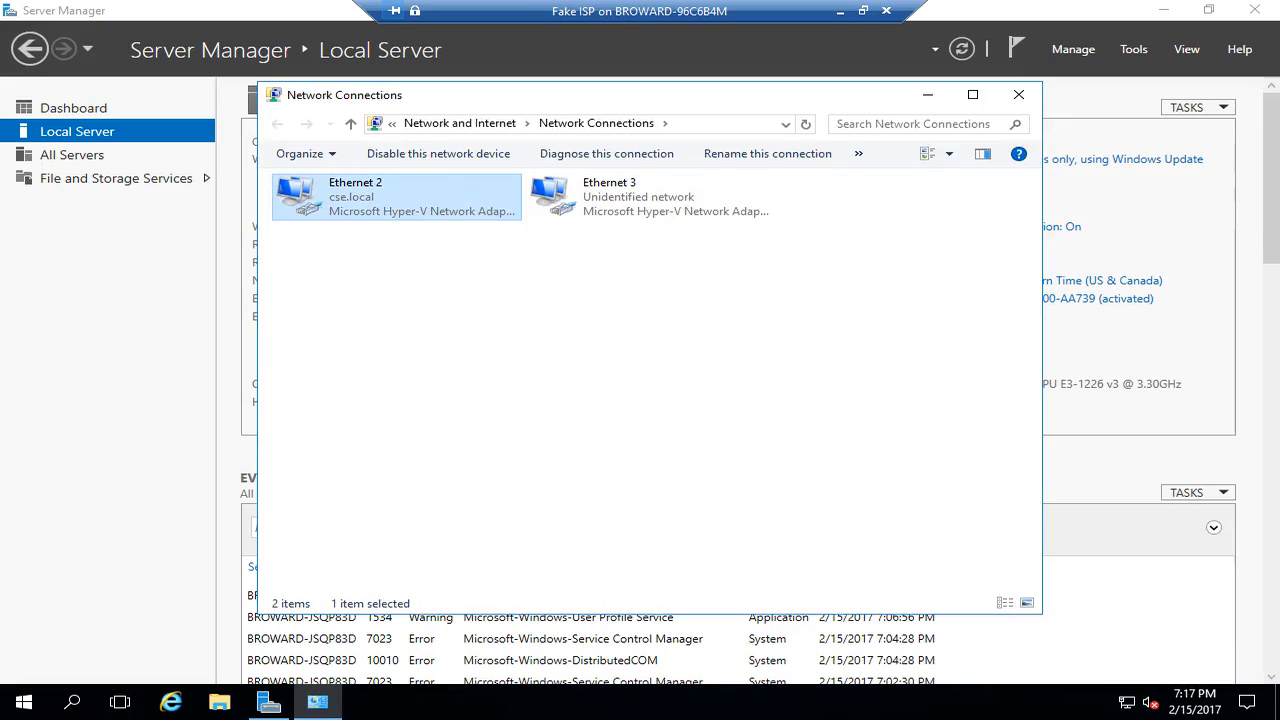
key(F2)
text(Public)
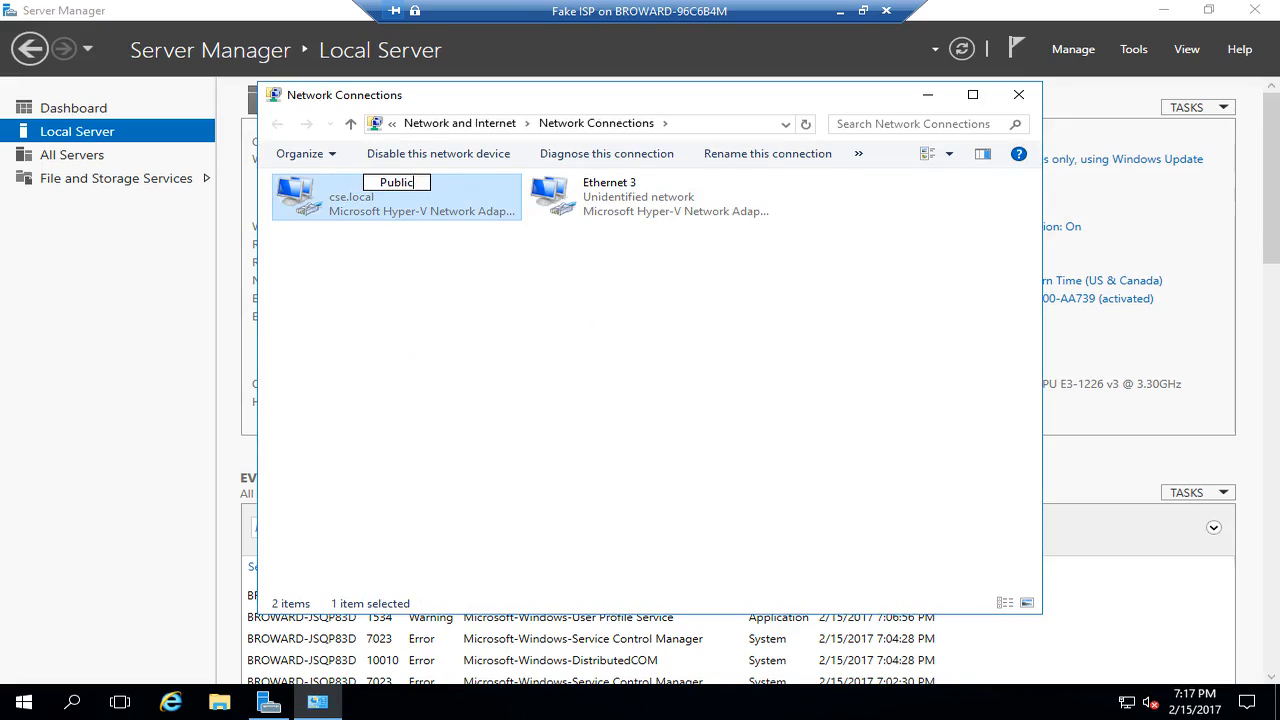
key(Tab)
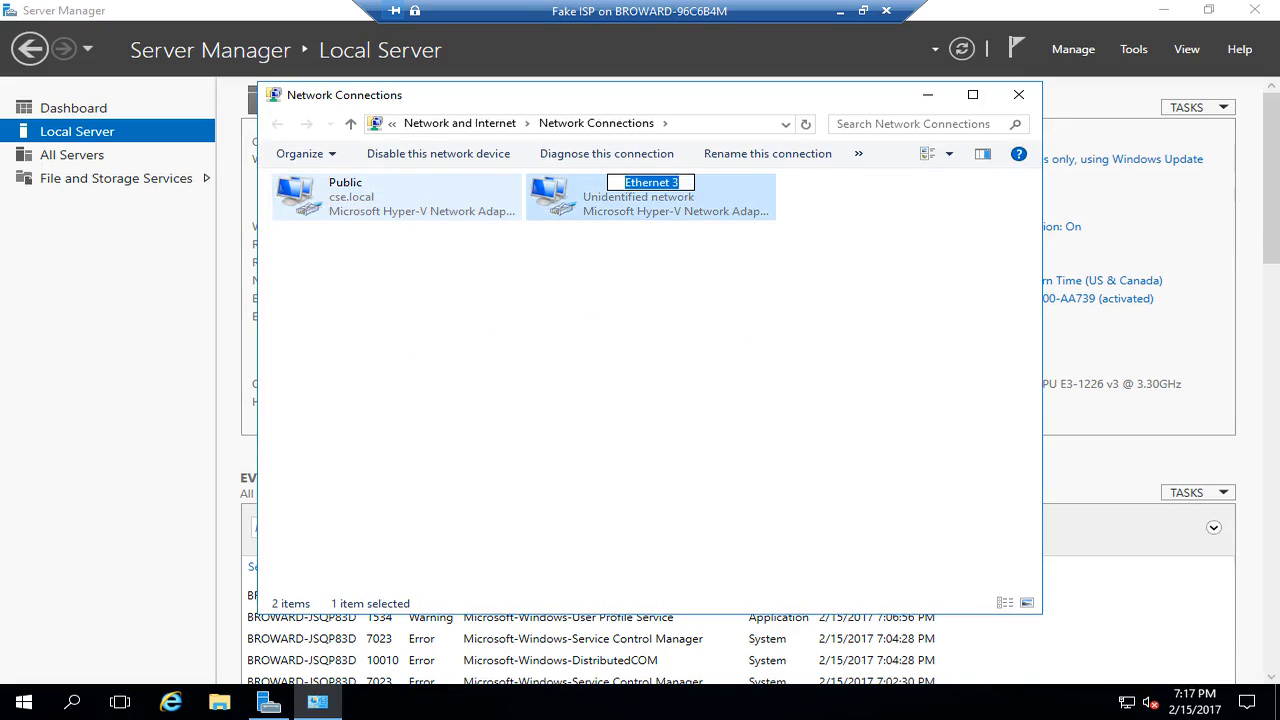
text(Fa)
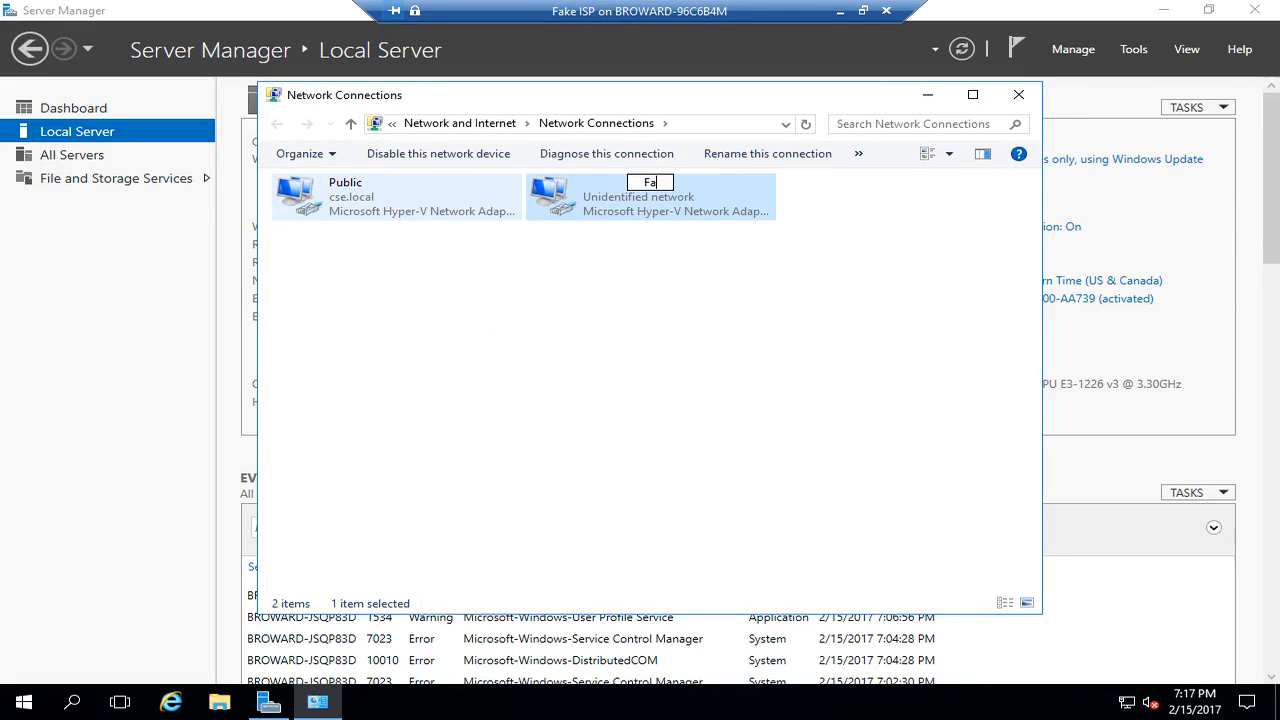
text(ke Public)
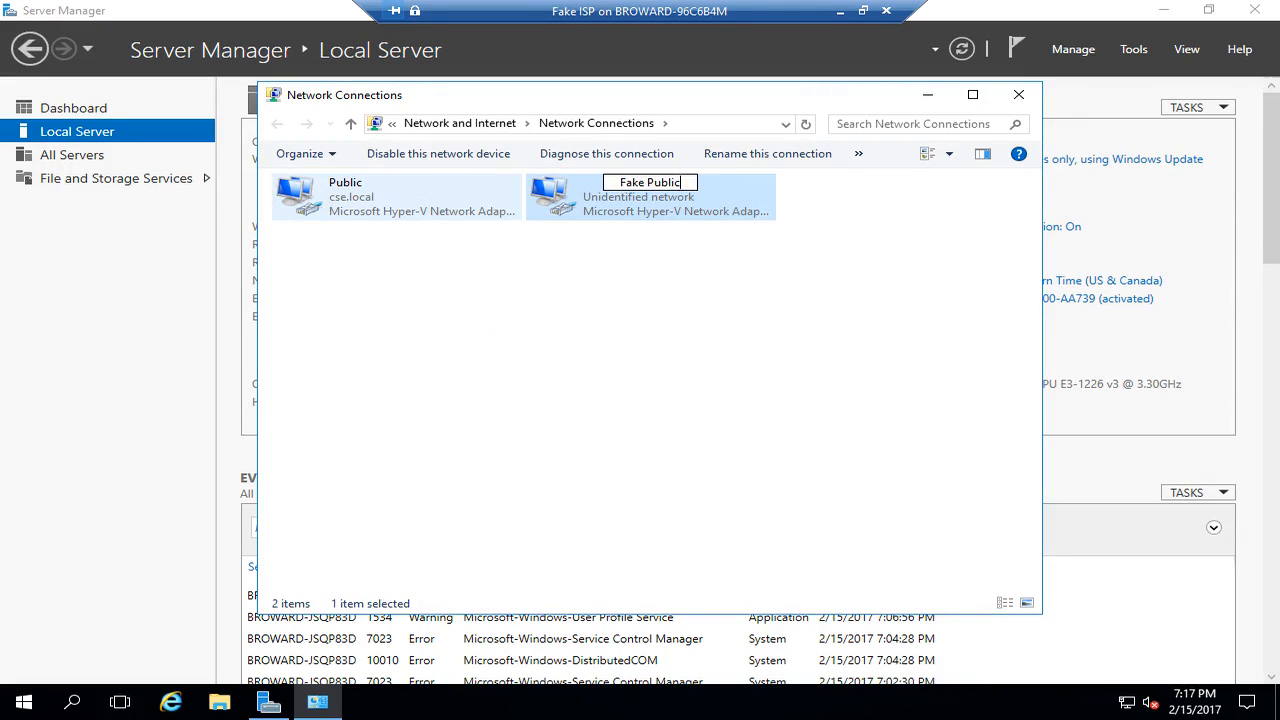
key(Return)
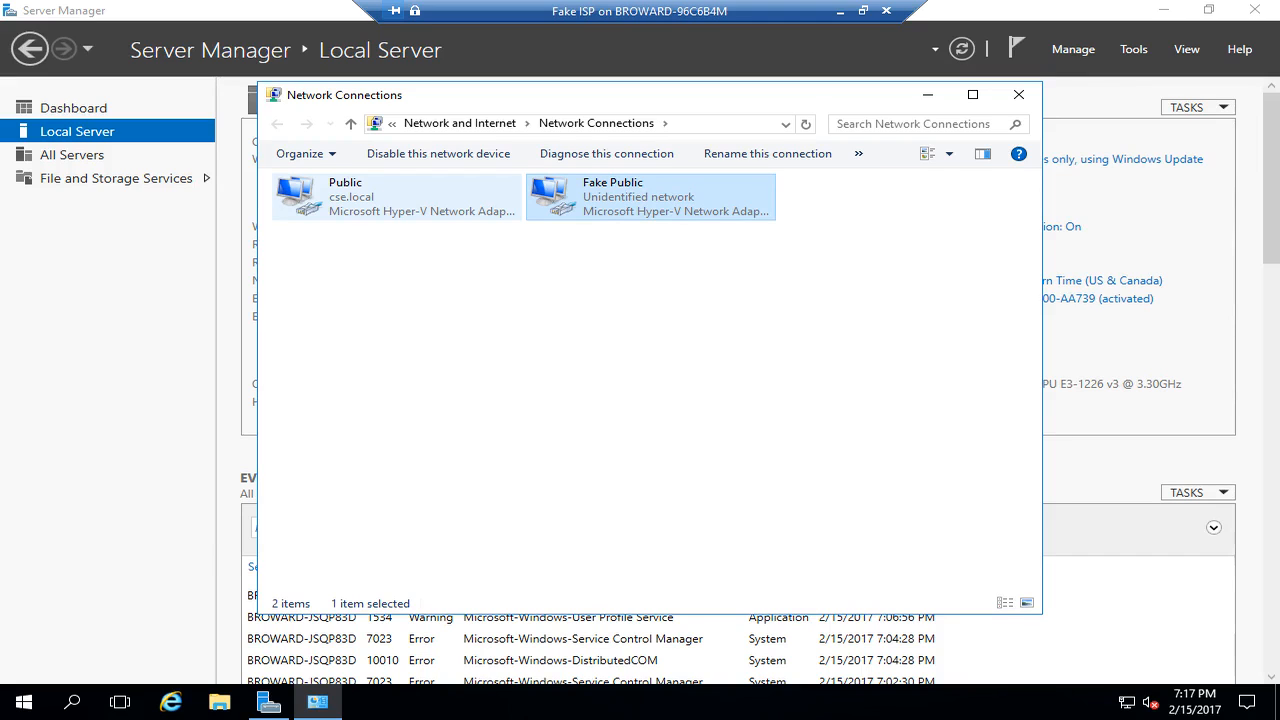
right_click(355, 193)
- Give the Public adapter static IPv4 10.3.13.1, mask 255.255.252.0, gateway 10.3.12.1
click(430, 376)
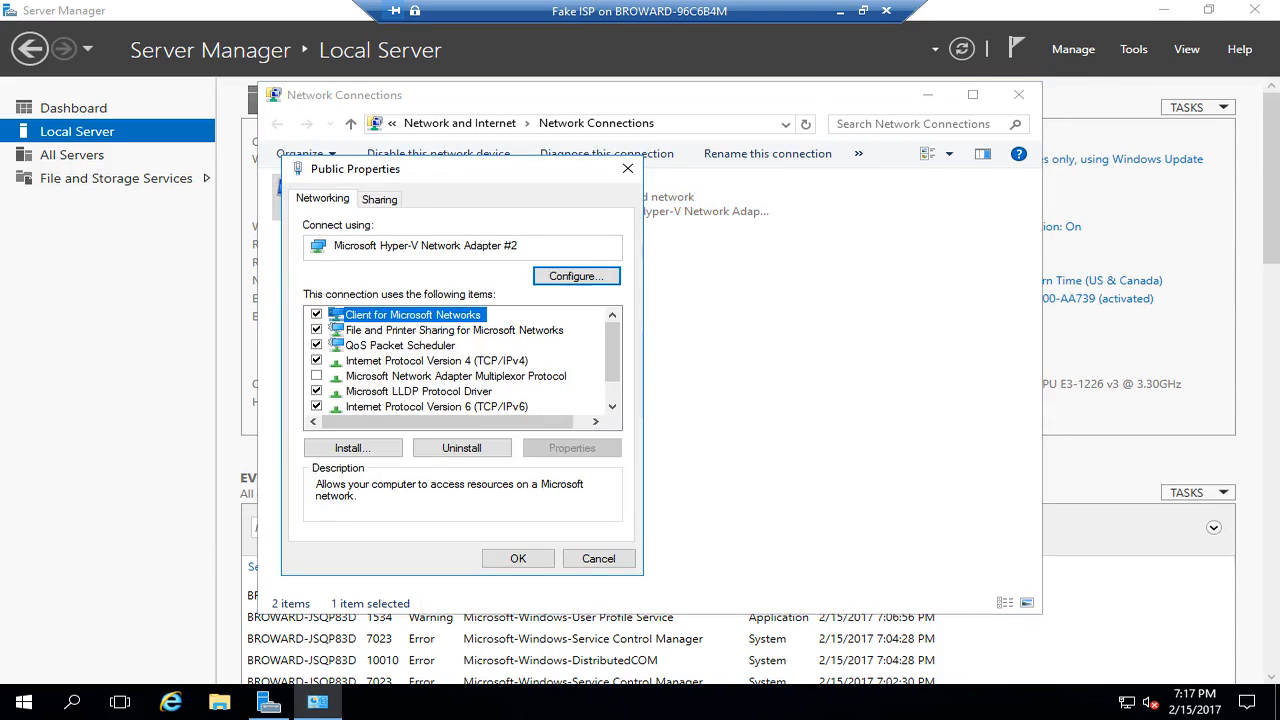
click(437, 361)
click(572, 448)
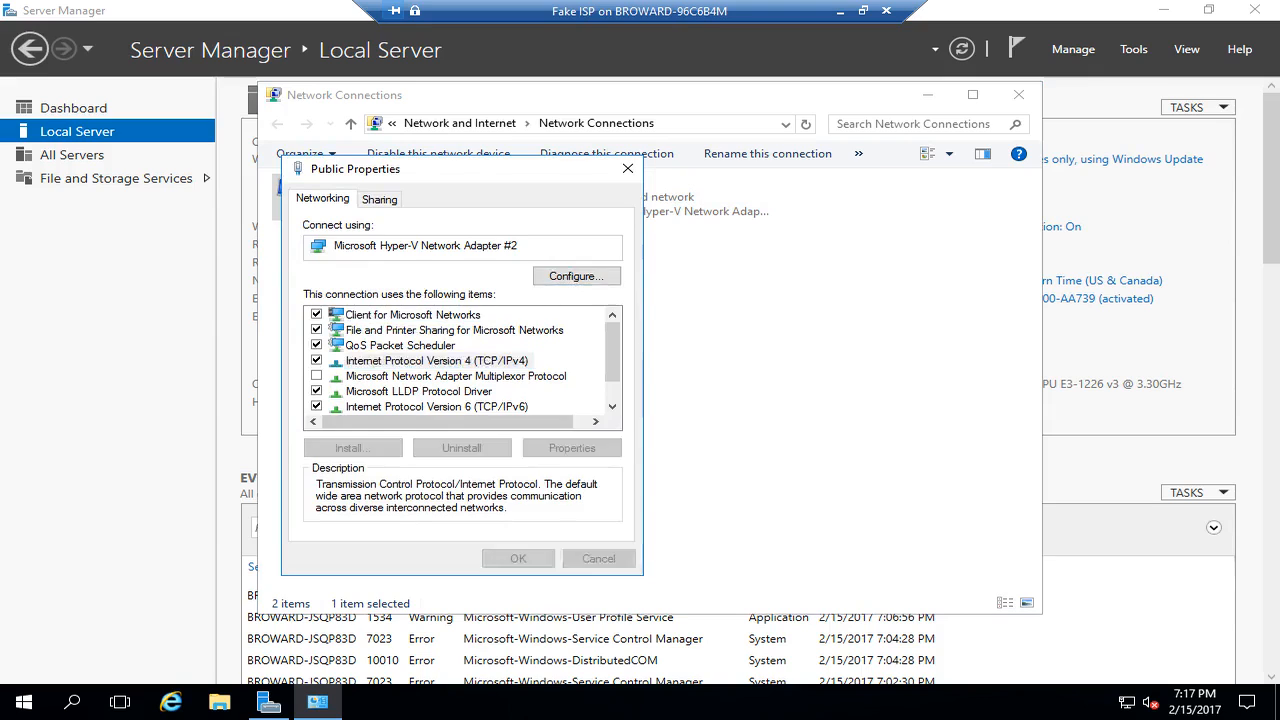
click(400, 367)
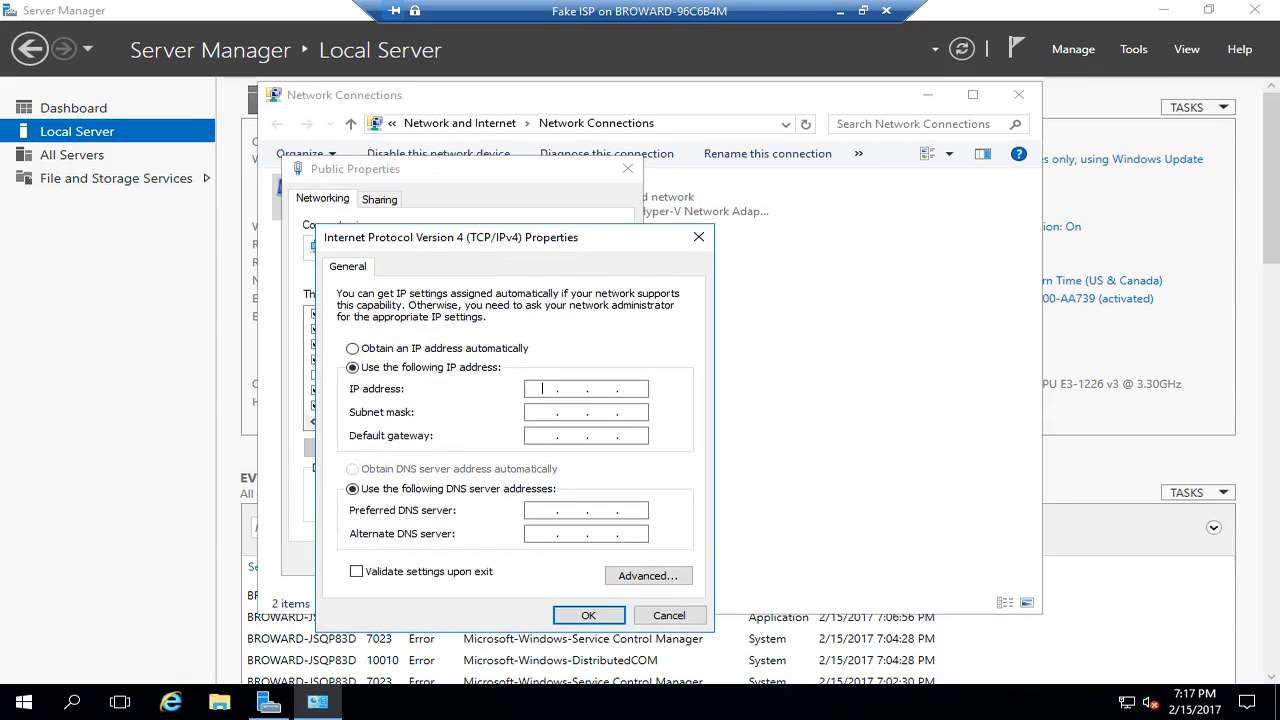
text(10.3.13.)
key(Tab)
text(255 . 255 . 252 . 0)
key(Tab)
text(10.3.)
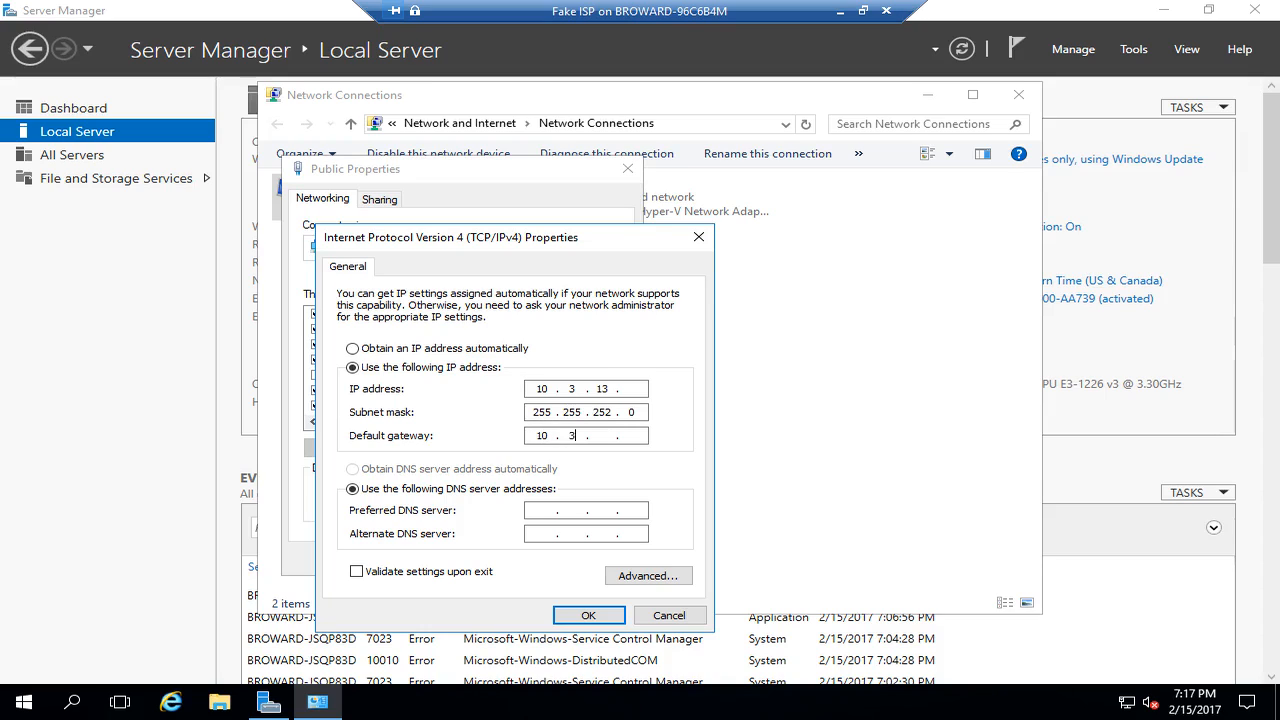
text(12.1)
- Add DNS servers 10.13.2.5 and 10.13.2.7 to Public and save the settings
key(Tab)
key(Tab)
text(10.13.)
text(2.5)
text(10.13.2.7)
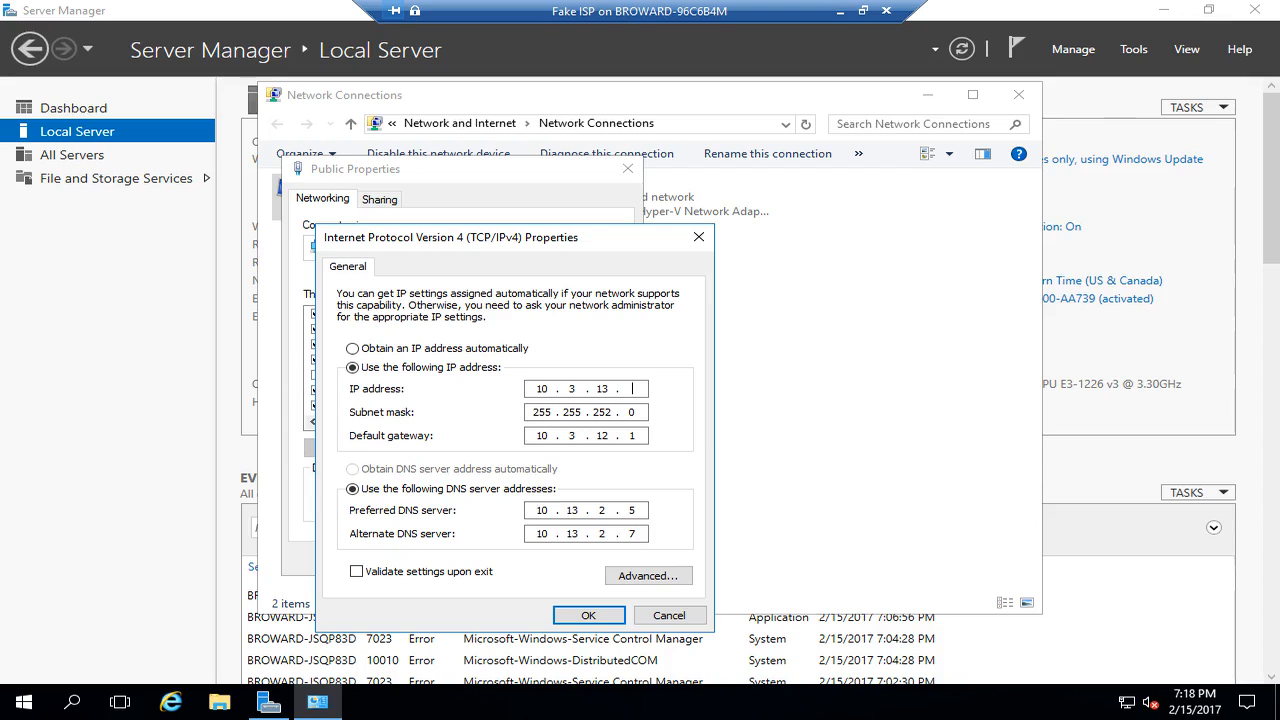
text(1)
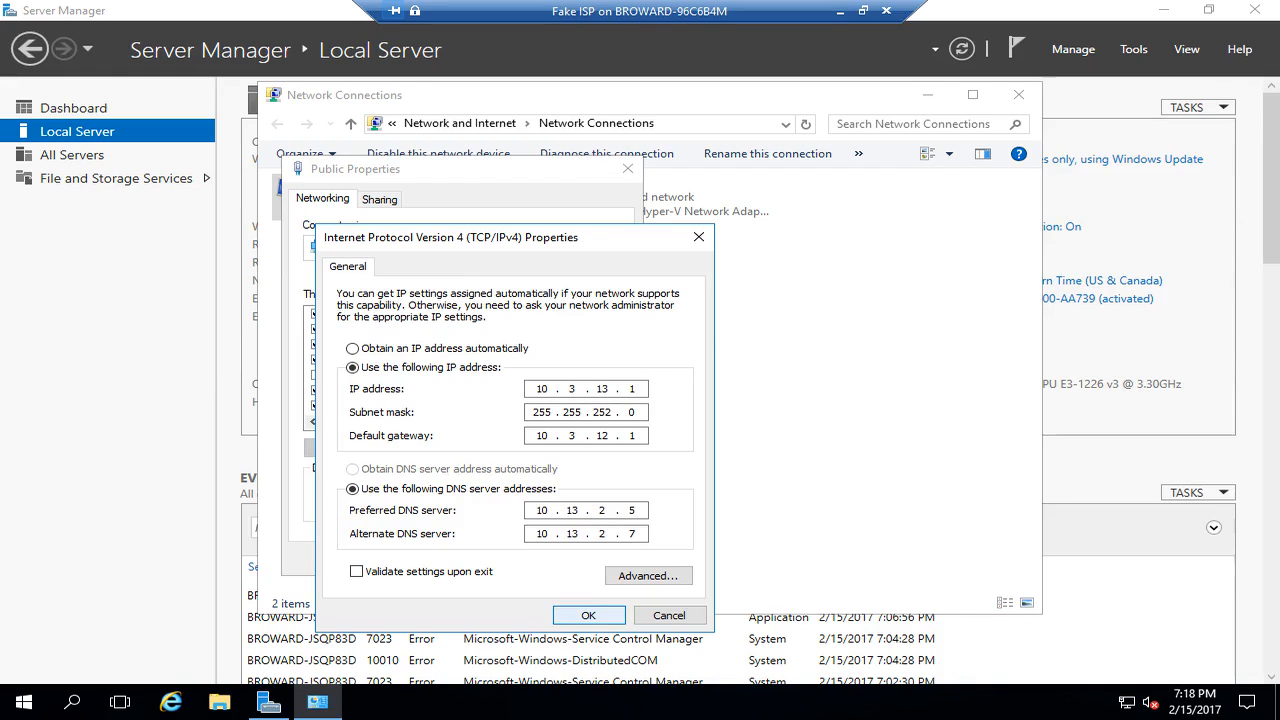
key(Return)
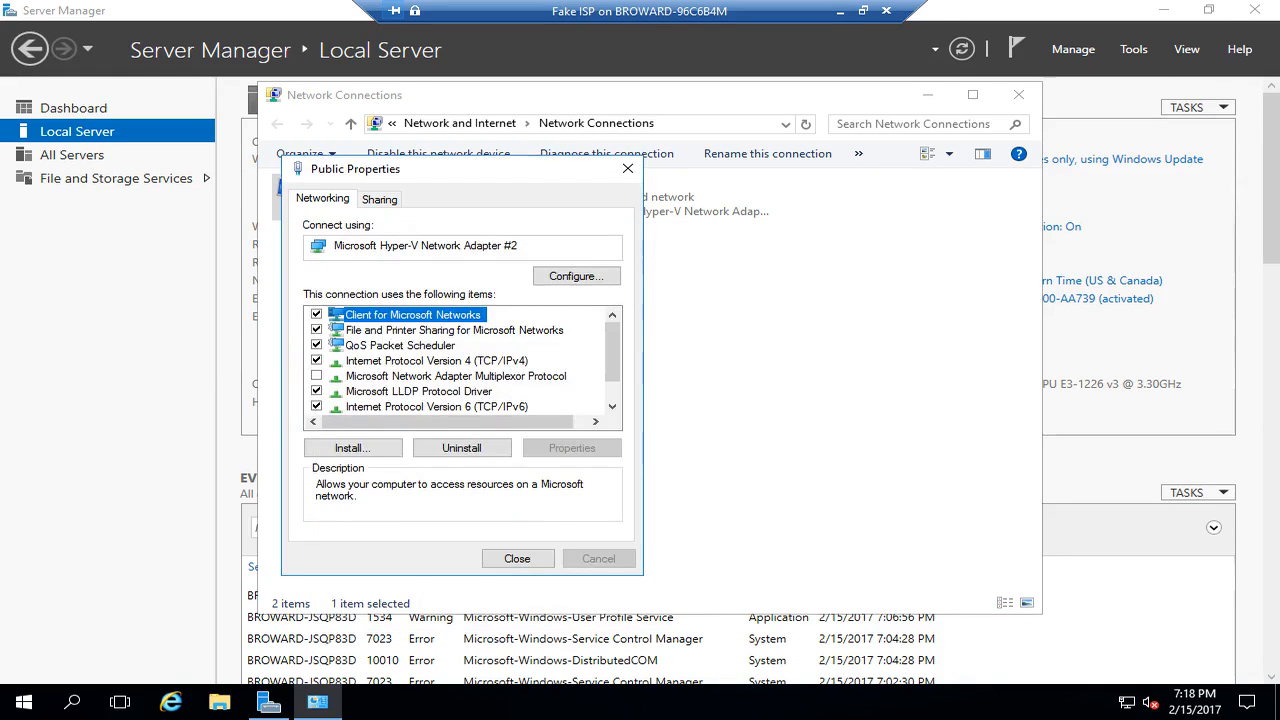
click(517, 559)
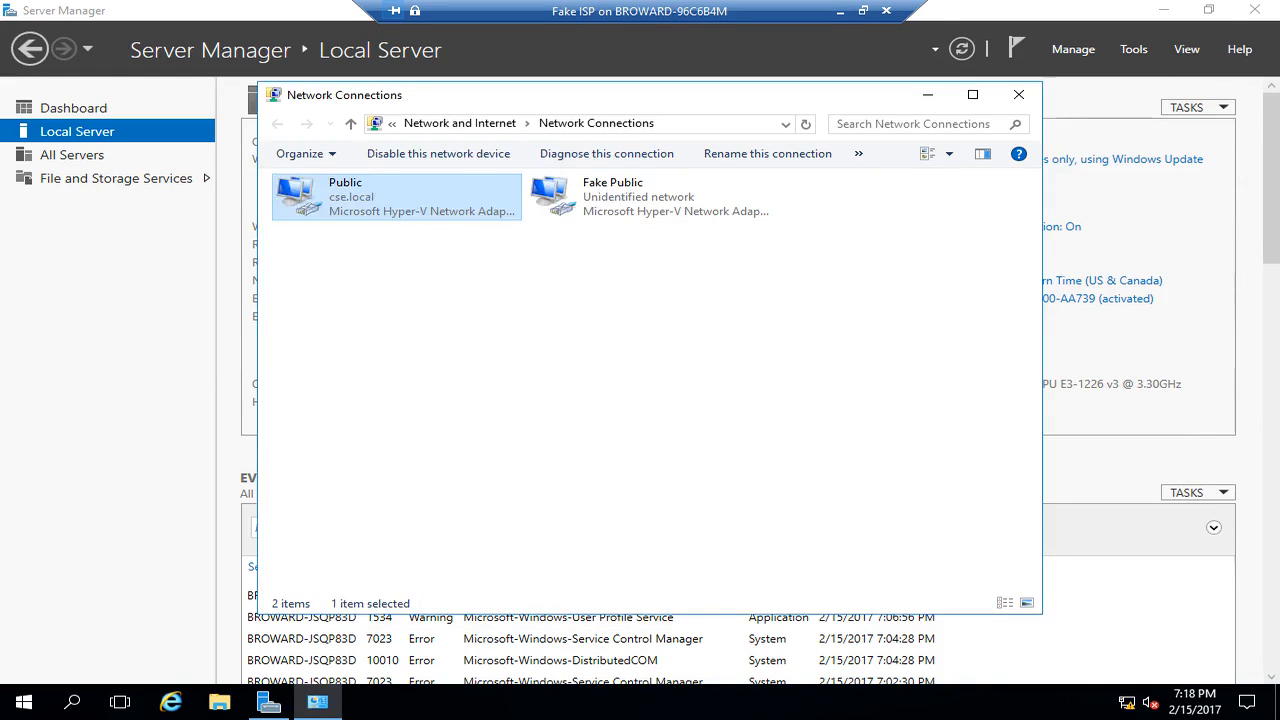
- Give the Fake Public adapter static IPv4 131.0.0.254 with mask 255.255.0.0
click(650, 197)
right_click(596, 203)
click(640, 375)
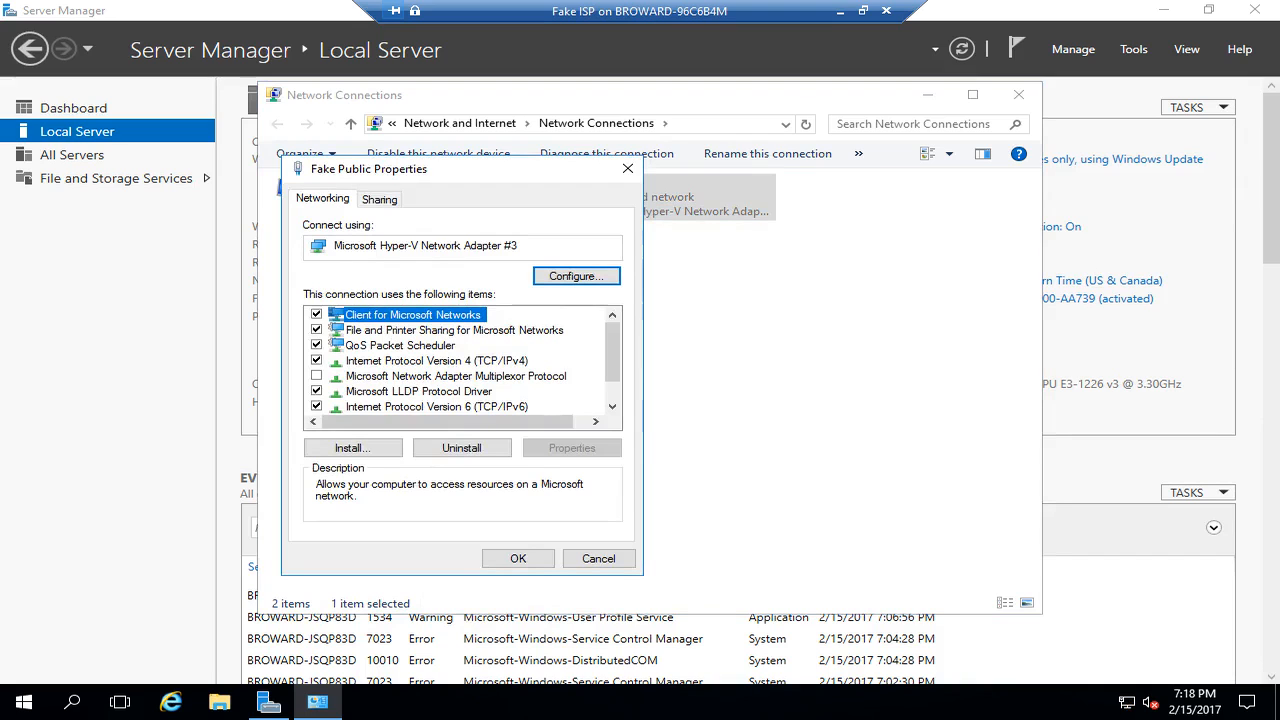
click(437, 361)
click(571, 448)
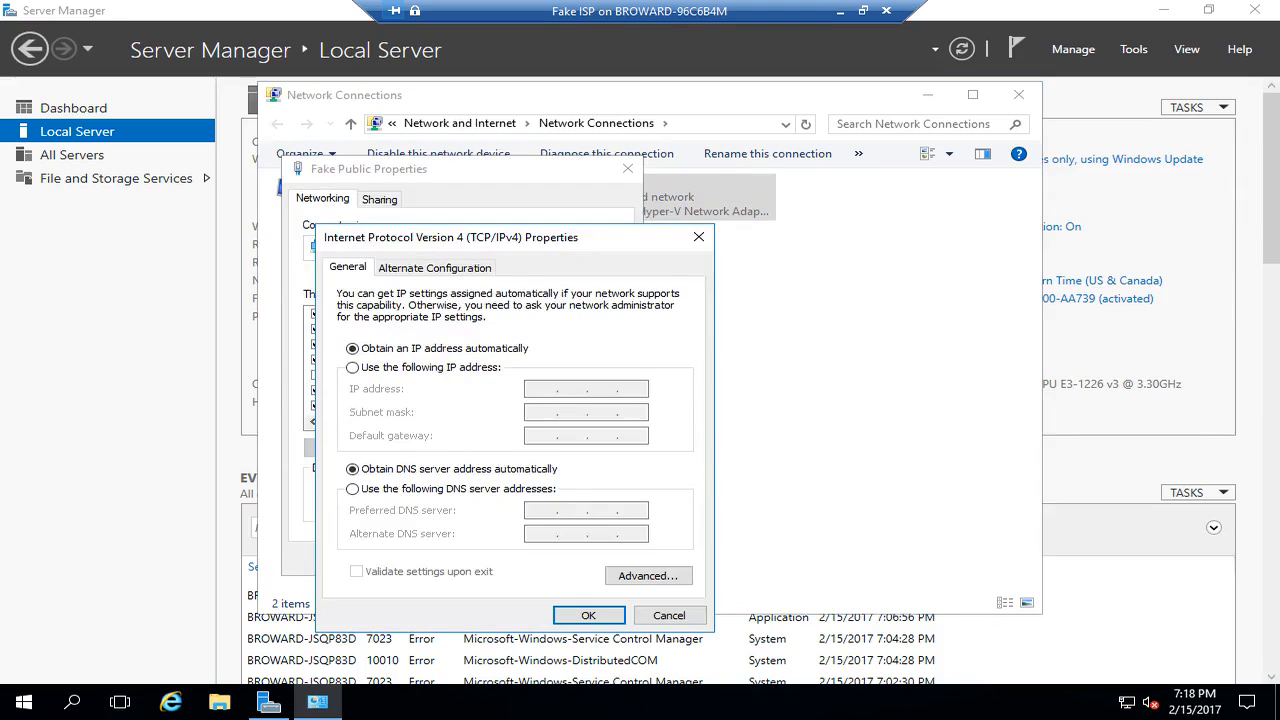
click(352, 368)
click(542, 389)
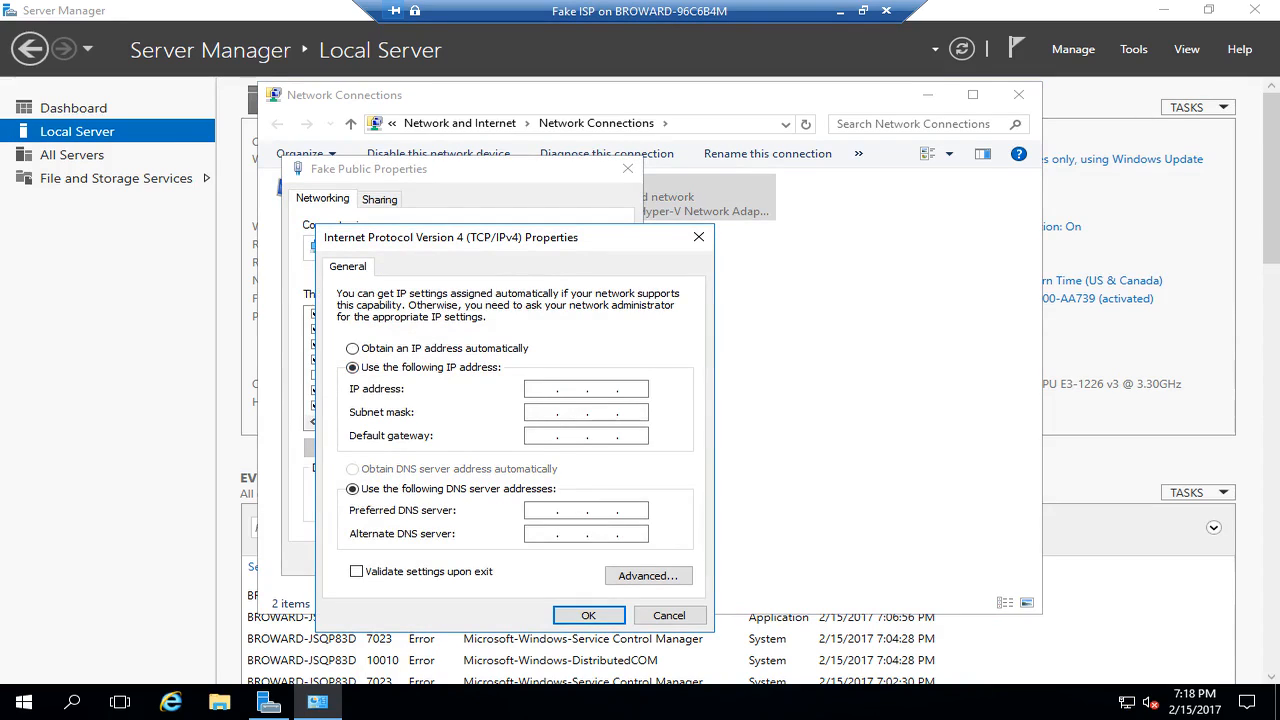
text(131.0.0.)
text(255)
key(Tab)
key(shift+Tab)
key(Right)
key(BackSpace)
text(4)
key(Tab)
key(Tab)
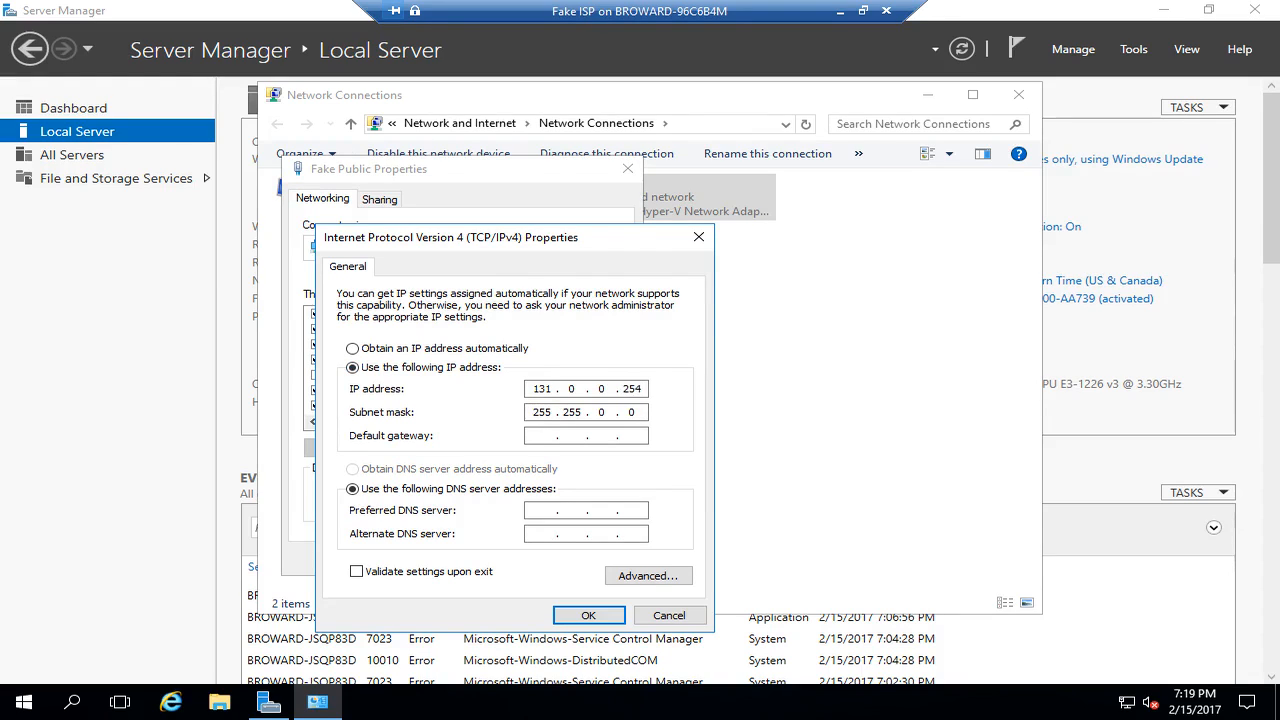
- Add DNS servers 10.13.2.5 and 10.13.2.7, save, and close Network Connections
key(Tab)
key(Tab)
text(10.13.2.5)
key(Tab)
text(10.13.2.7)
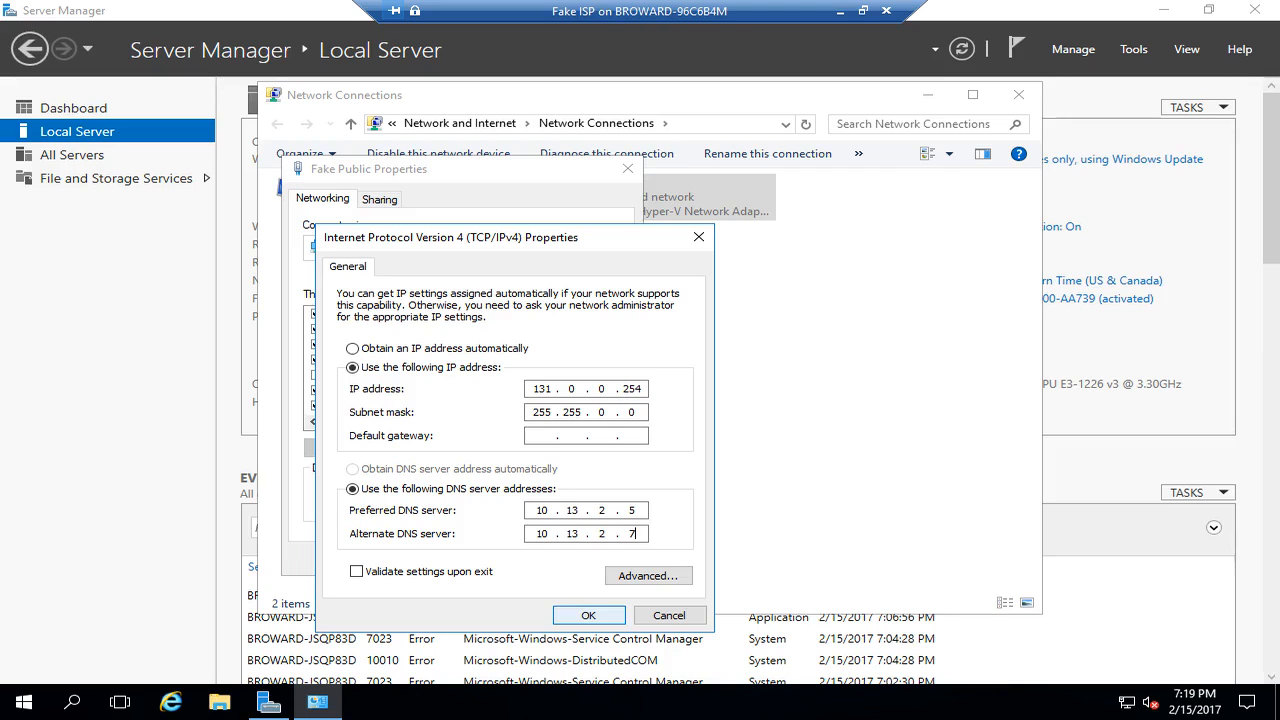
key(Return)
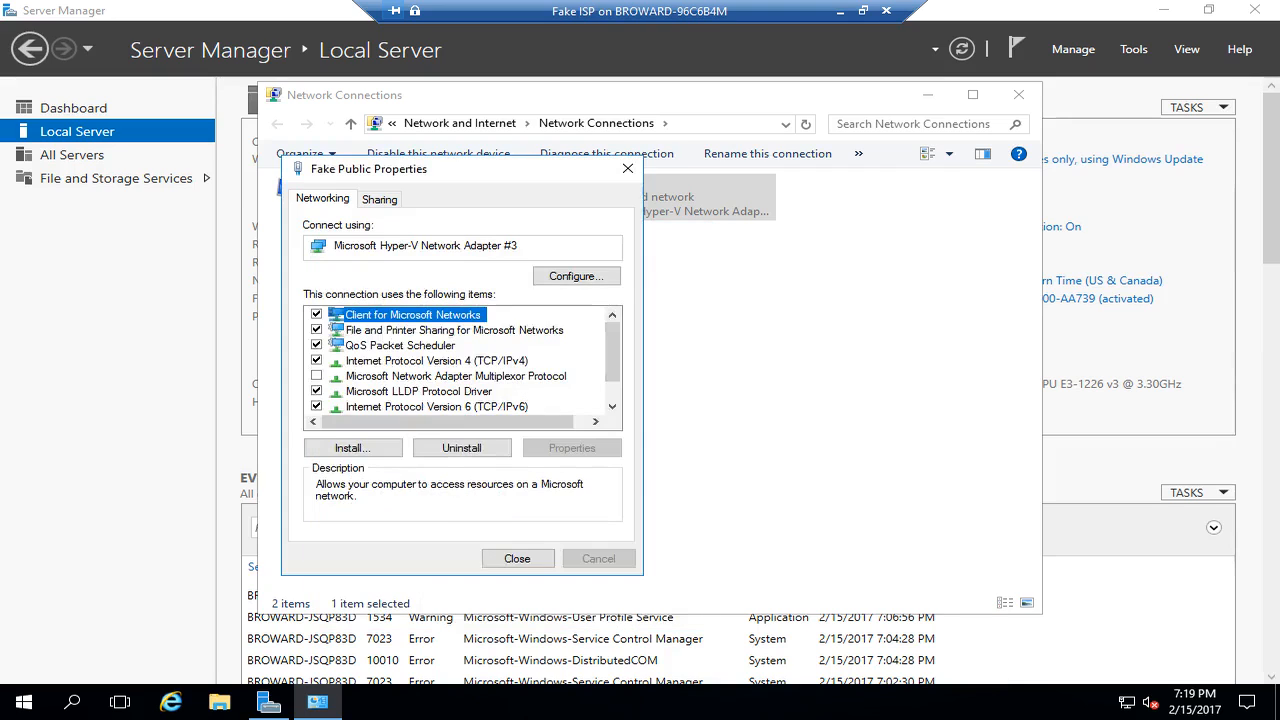
key(Return)
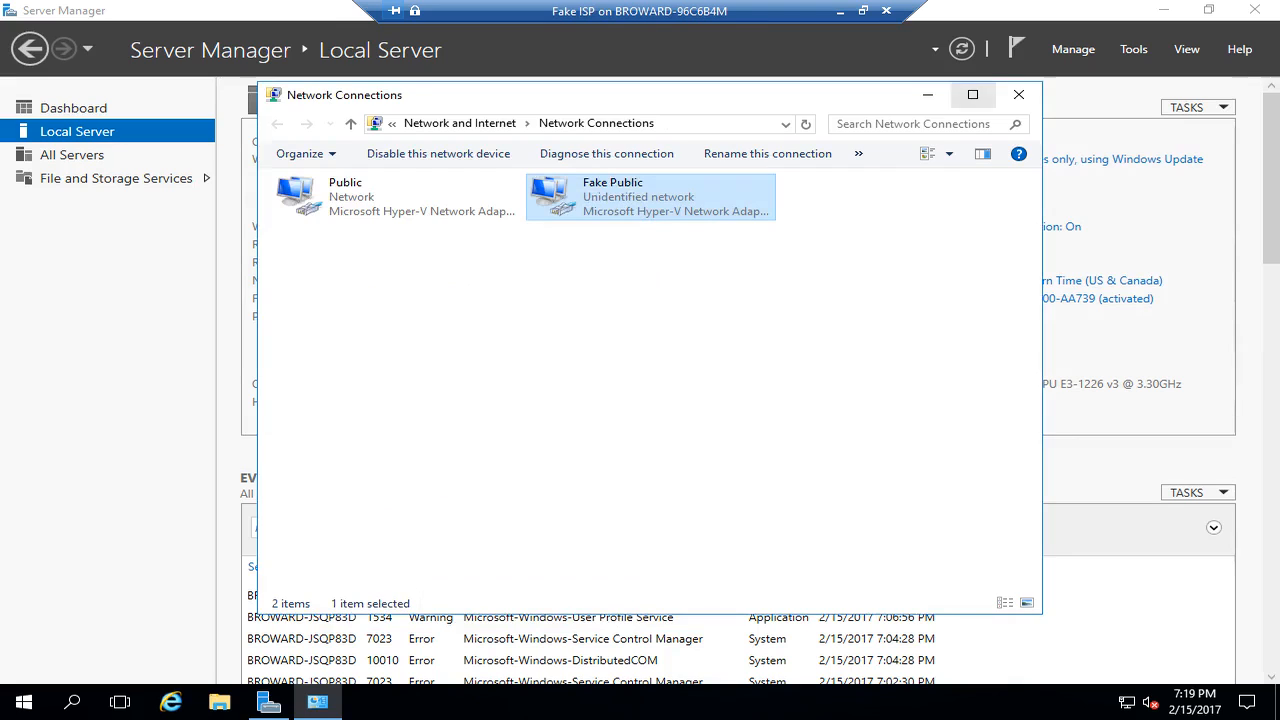
click(1018, 94)
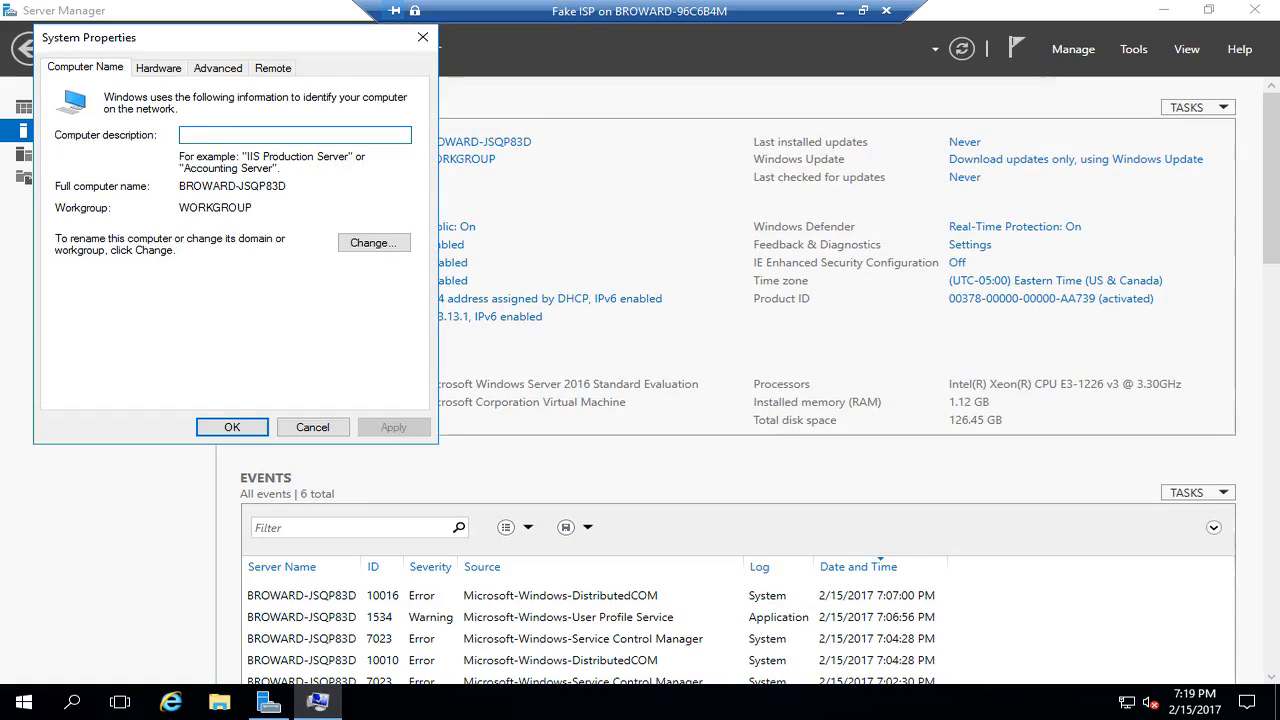
- Rename the computer to cs01-vm1 and restart the server immediately
click(374, 243)
text(cs010-)
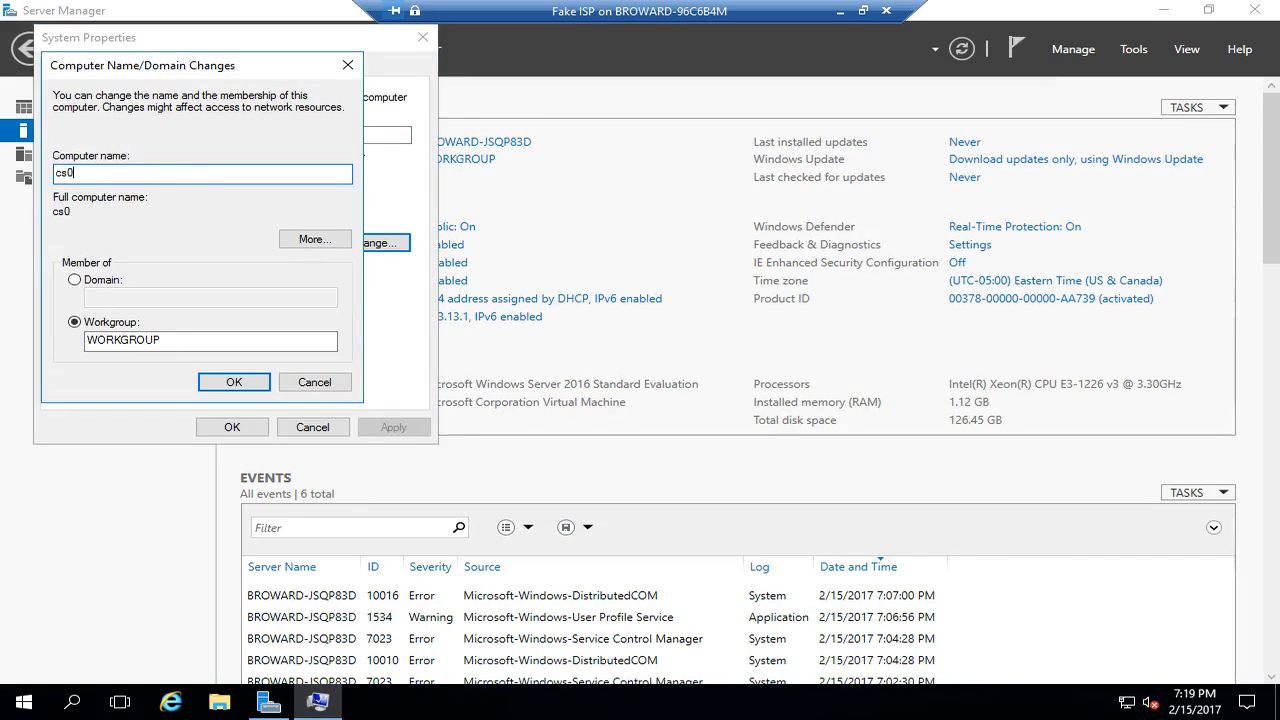
key(BackSpace)
key(BackSpace)
text(-vm1)
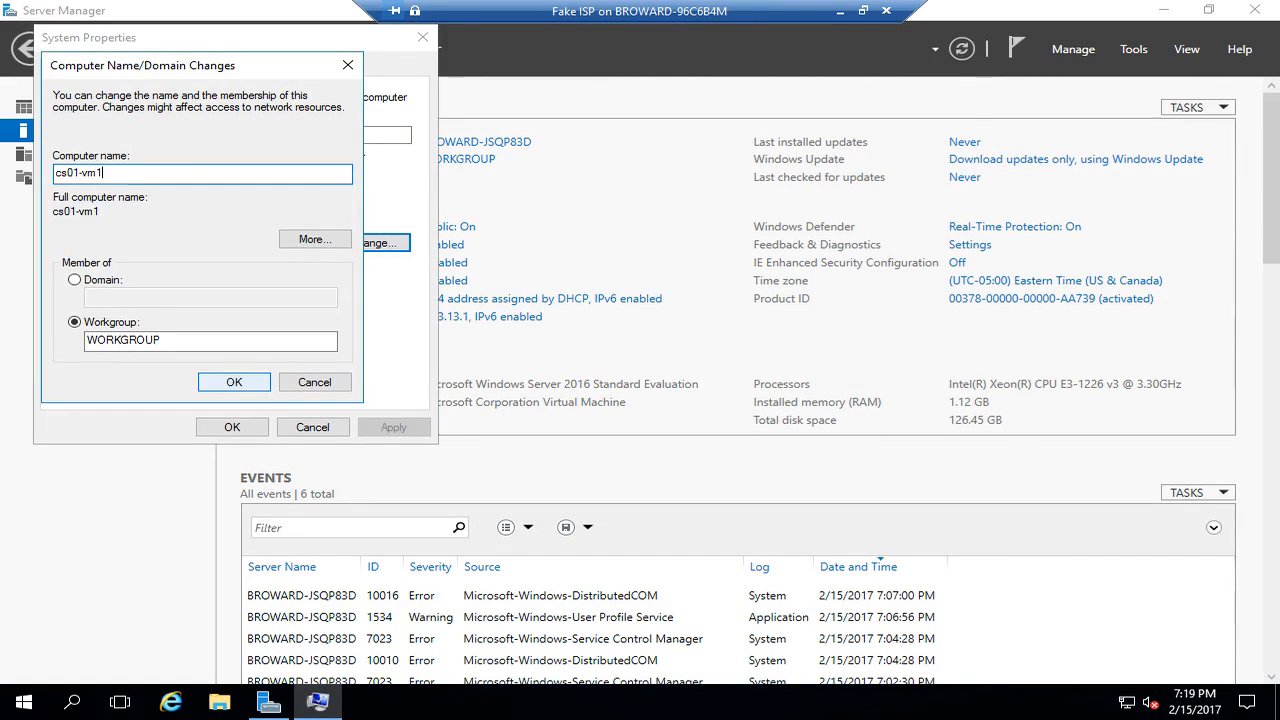
click(234, 382)
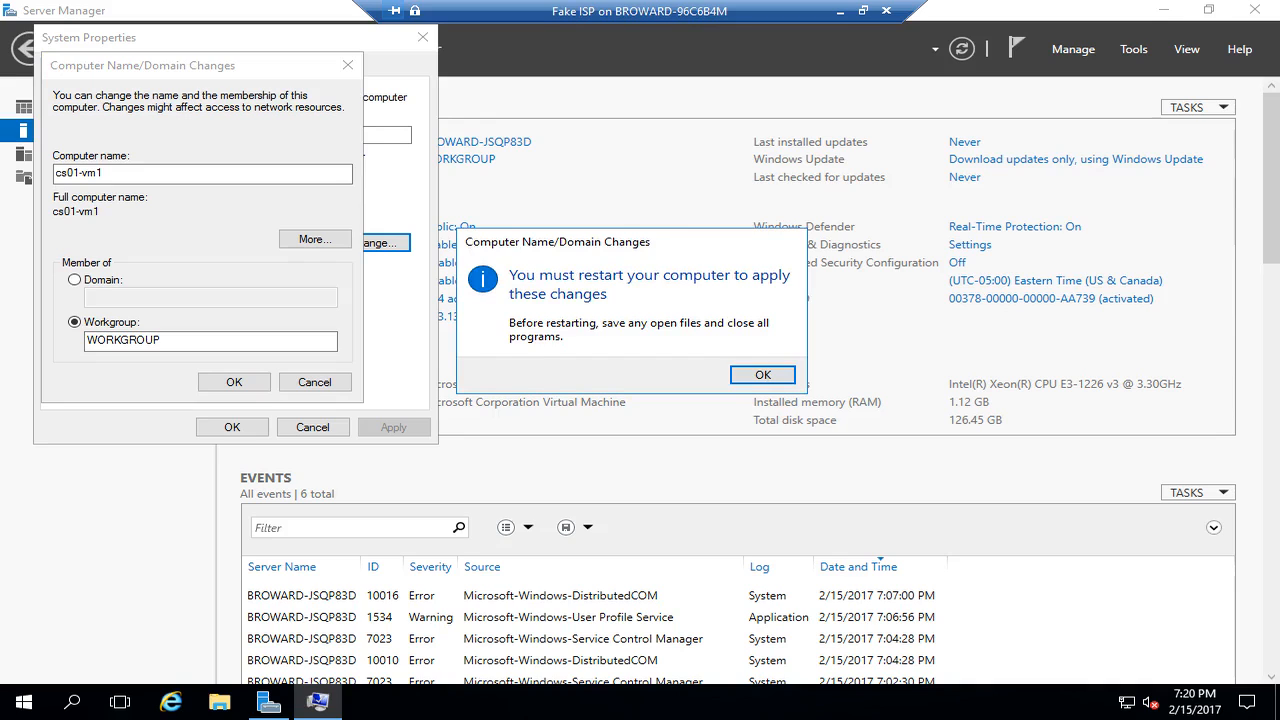
key(Return)
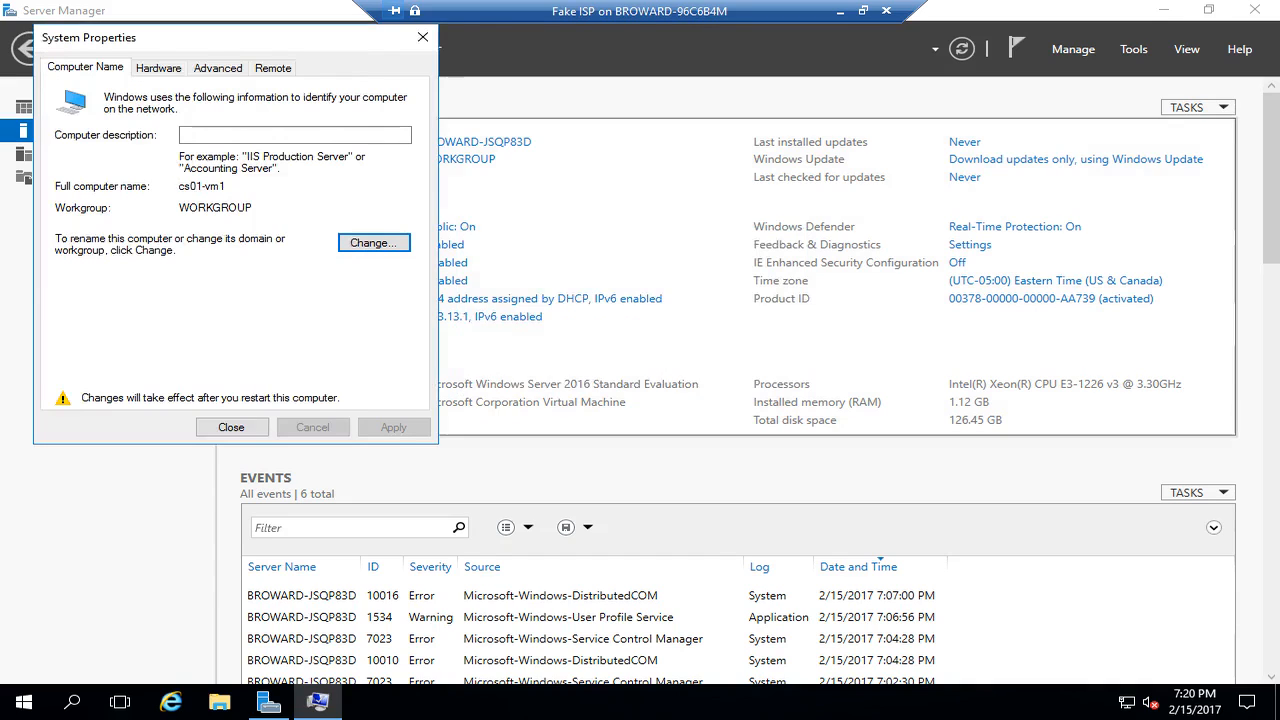
key(Return)
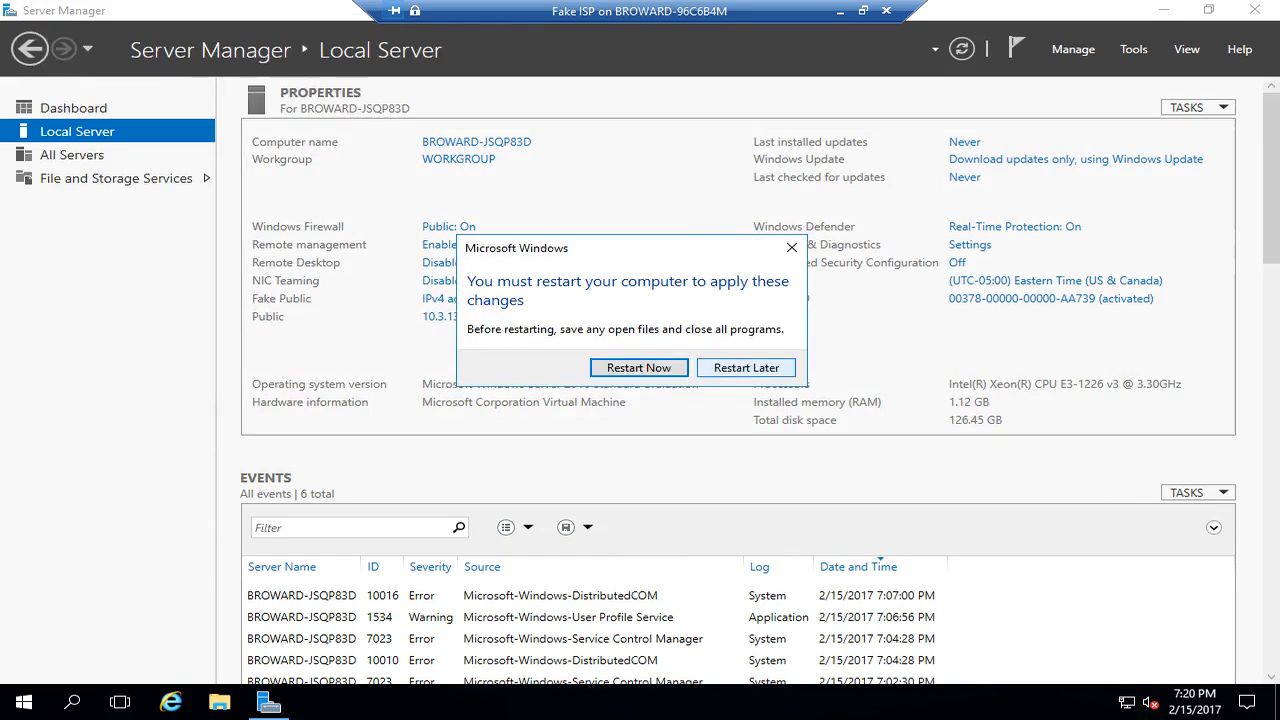
key(Return)
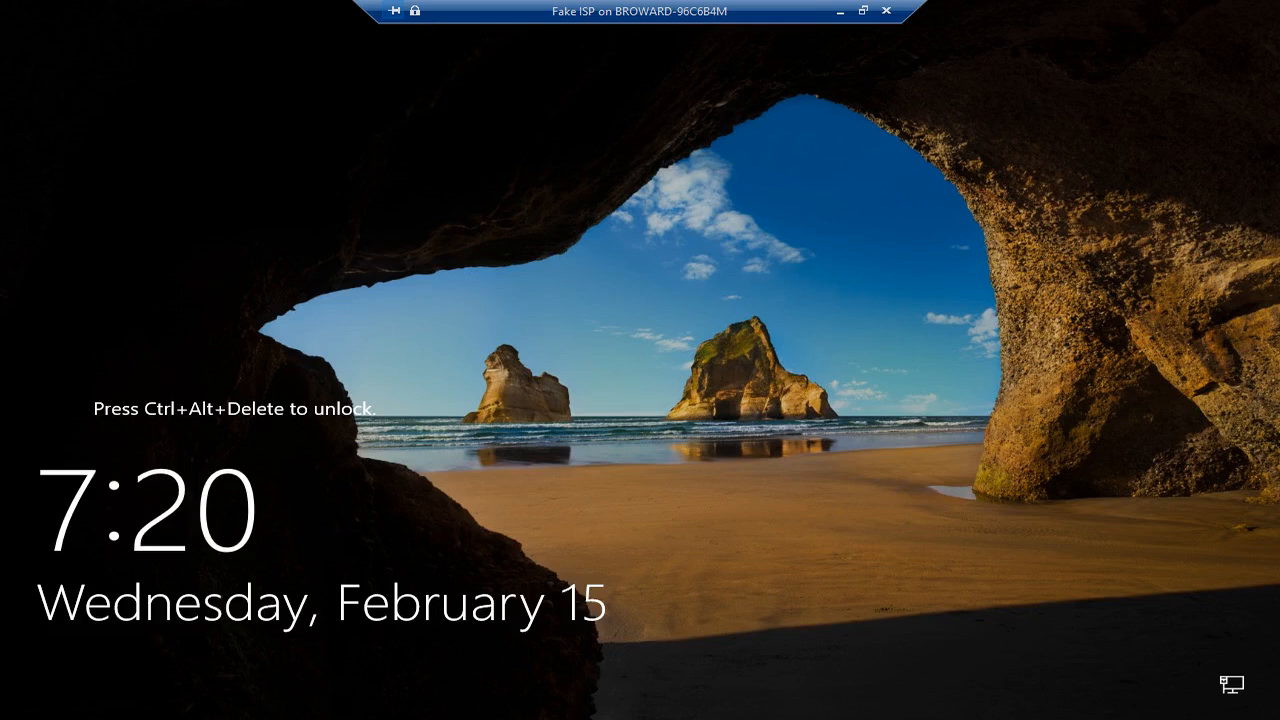
- Sign back in to the restarted Fake ISP VM as Administrator with the account password
key(ctrl+alt+End)
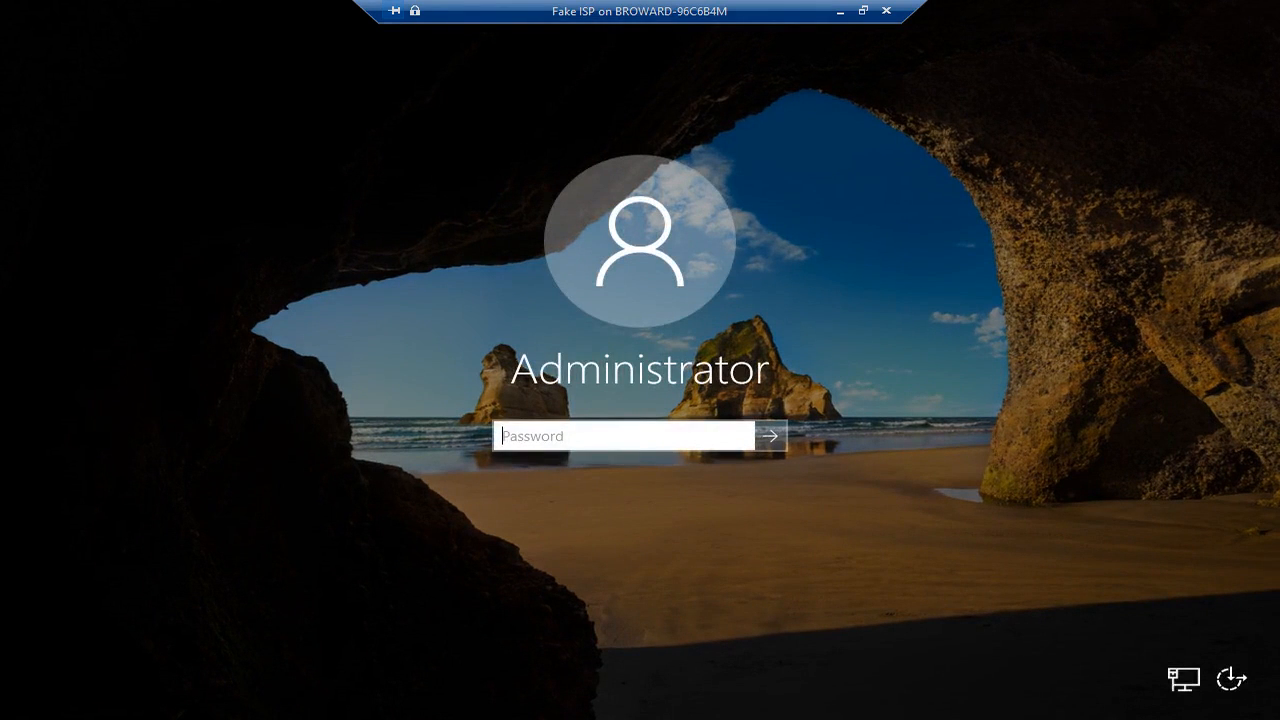
text(Pa$$w0rd)
key(Return)
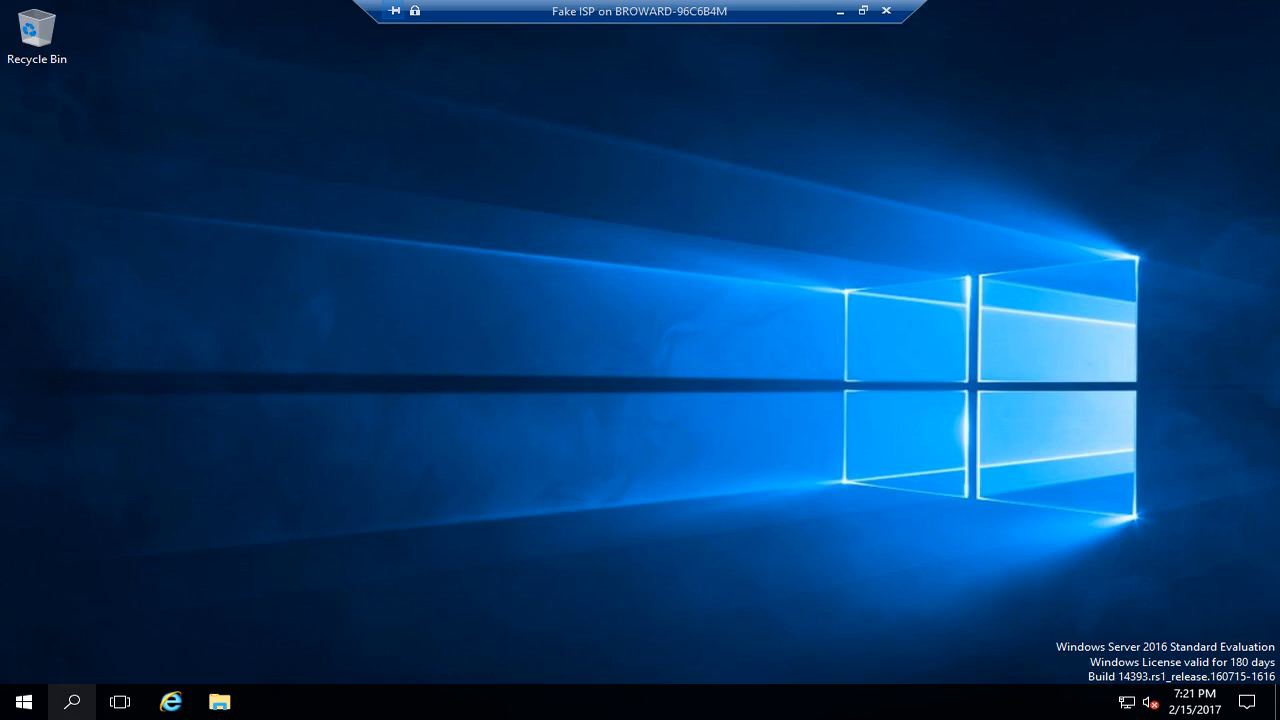
- Launch Server Manager from Start and browse its Tools list from the Dashboard
click(24, 702)
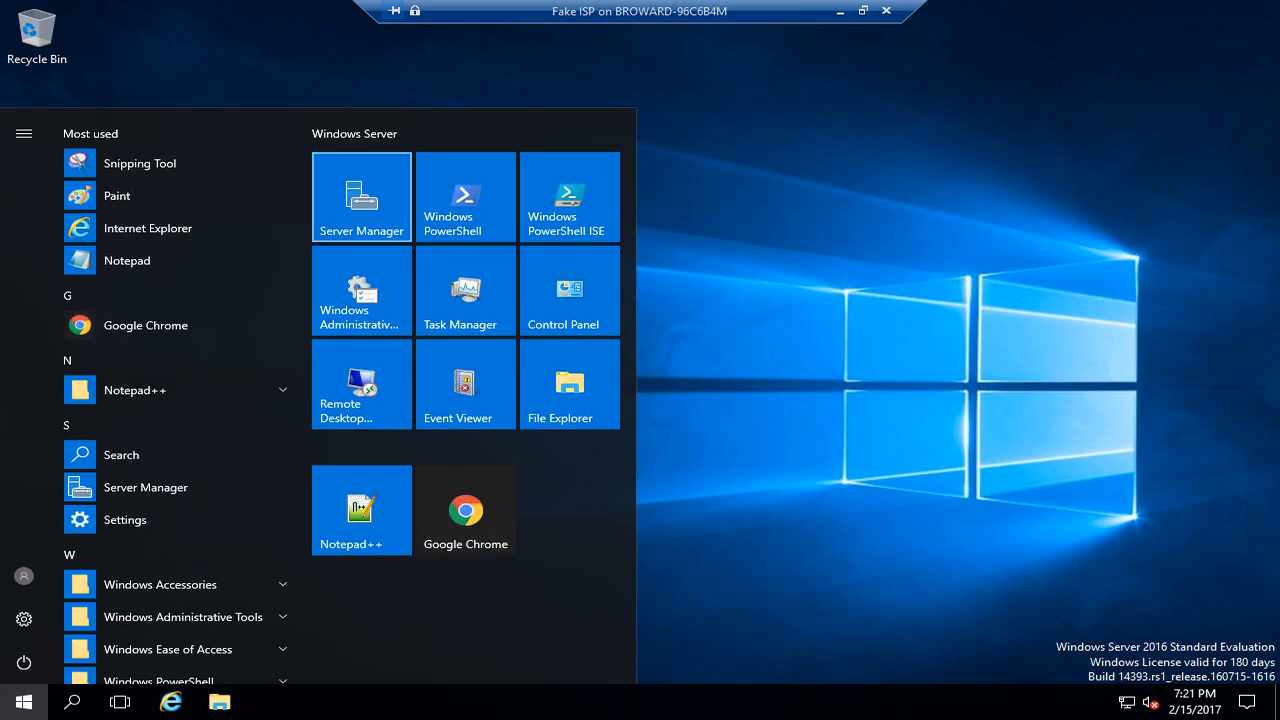
click(361, 197)
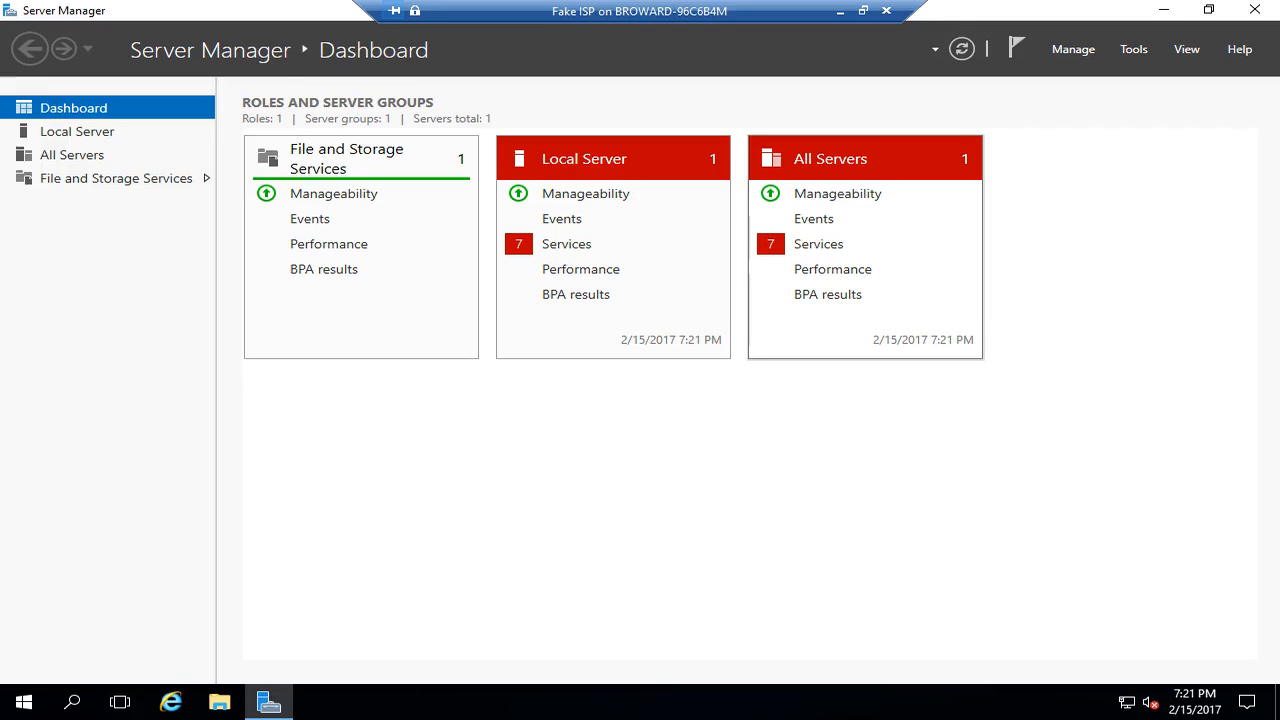
click(1133, 49)
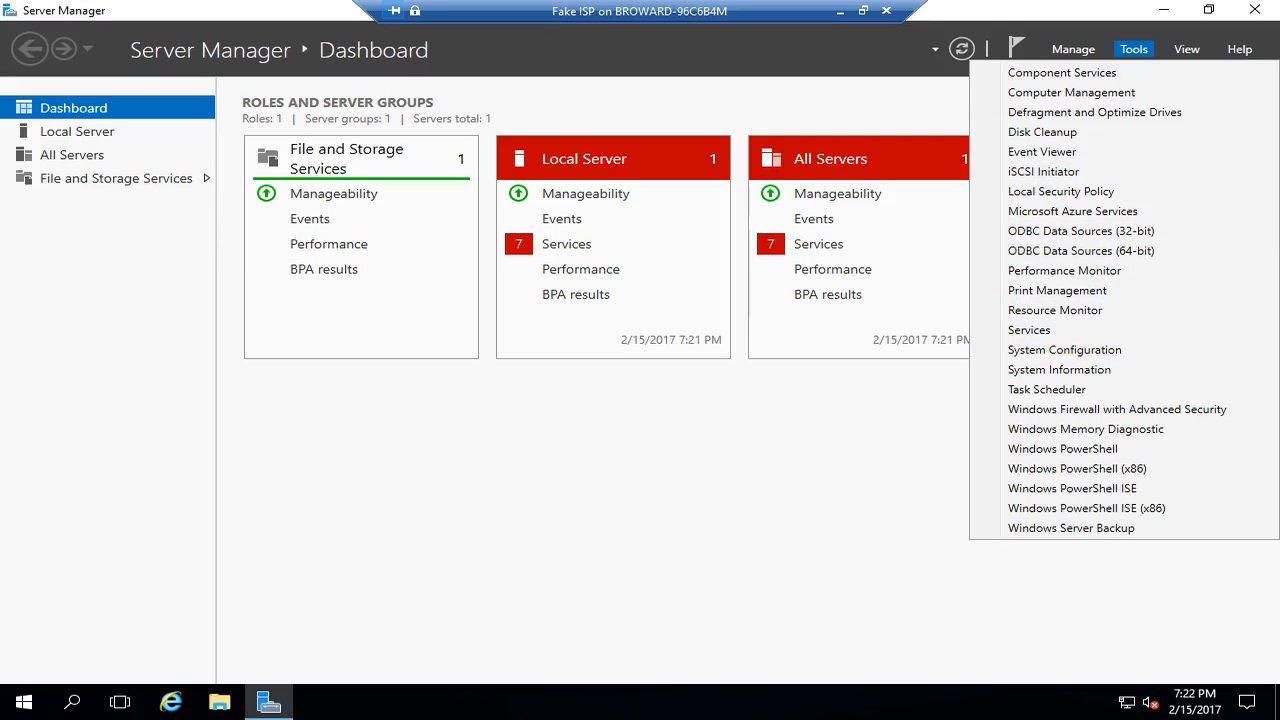
- Launch the Add Roles and Features wizard as a role-based installation targeting this server
mouse_move(1073, 49)
click(1143, 72)
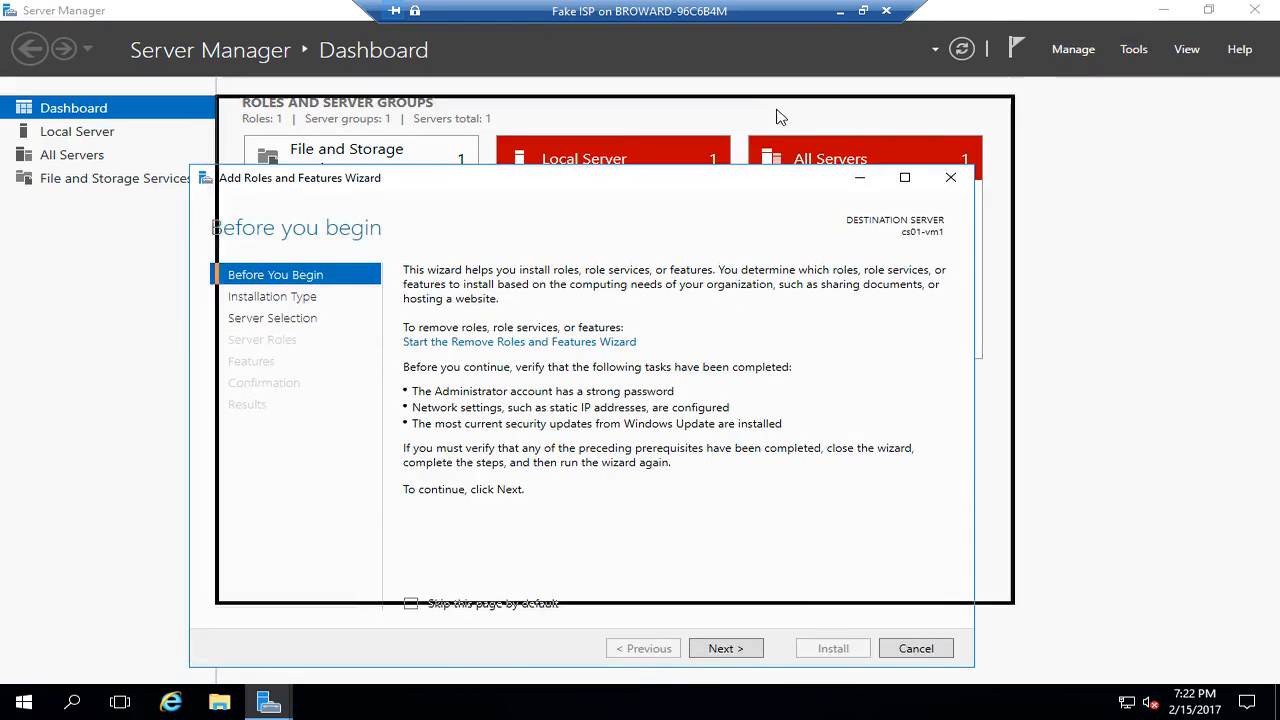
click(762, 572)
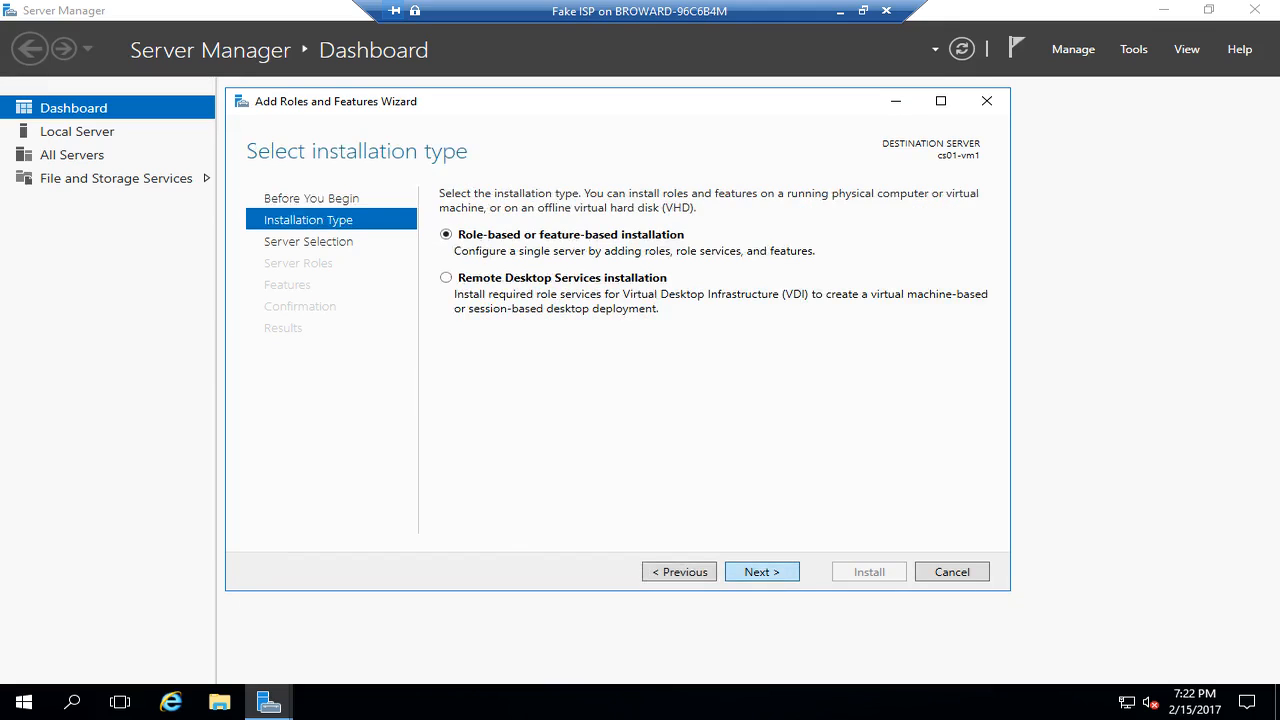
click(762, 572)
click(762, 572)
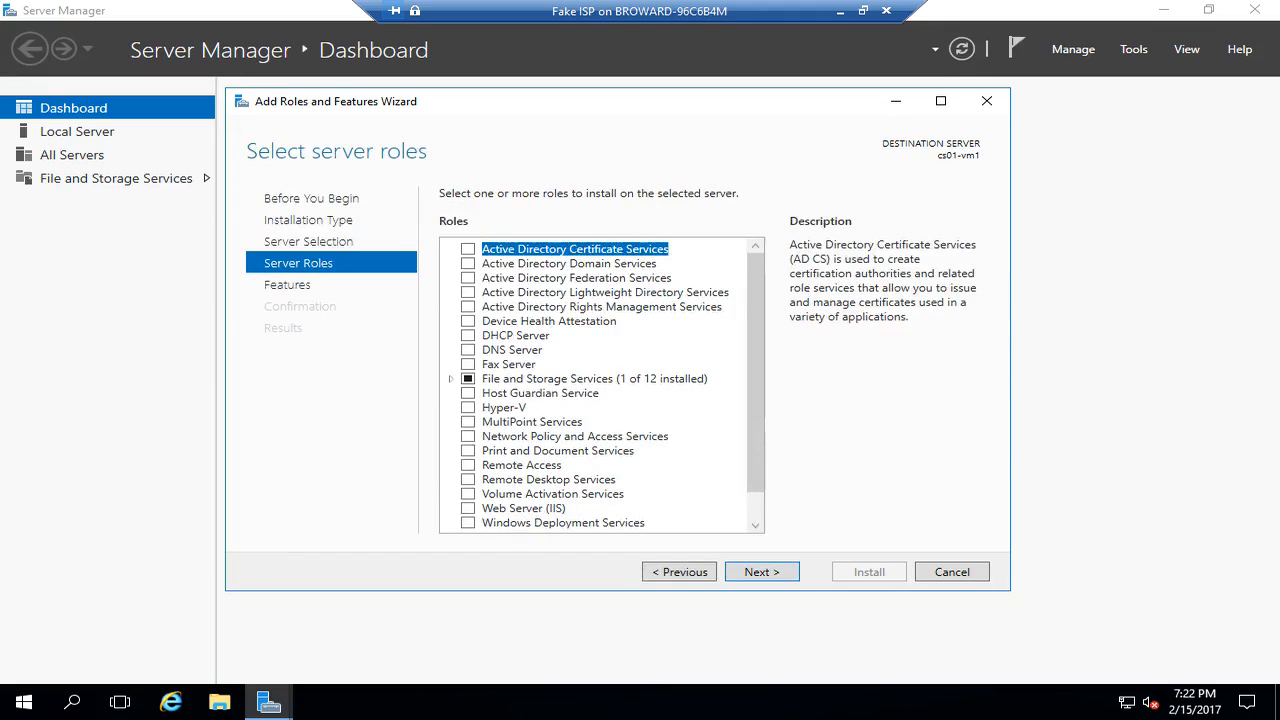
- Select the DHCP Server role with its management tools and the Remote Access role, then continue
click(467, 335)
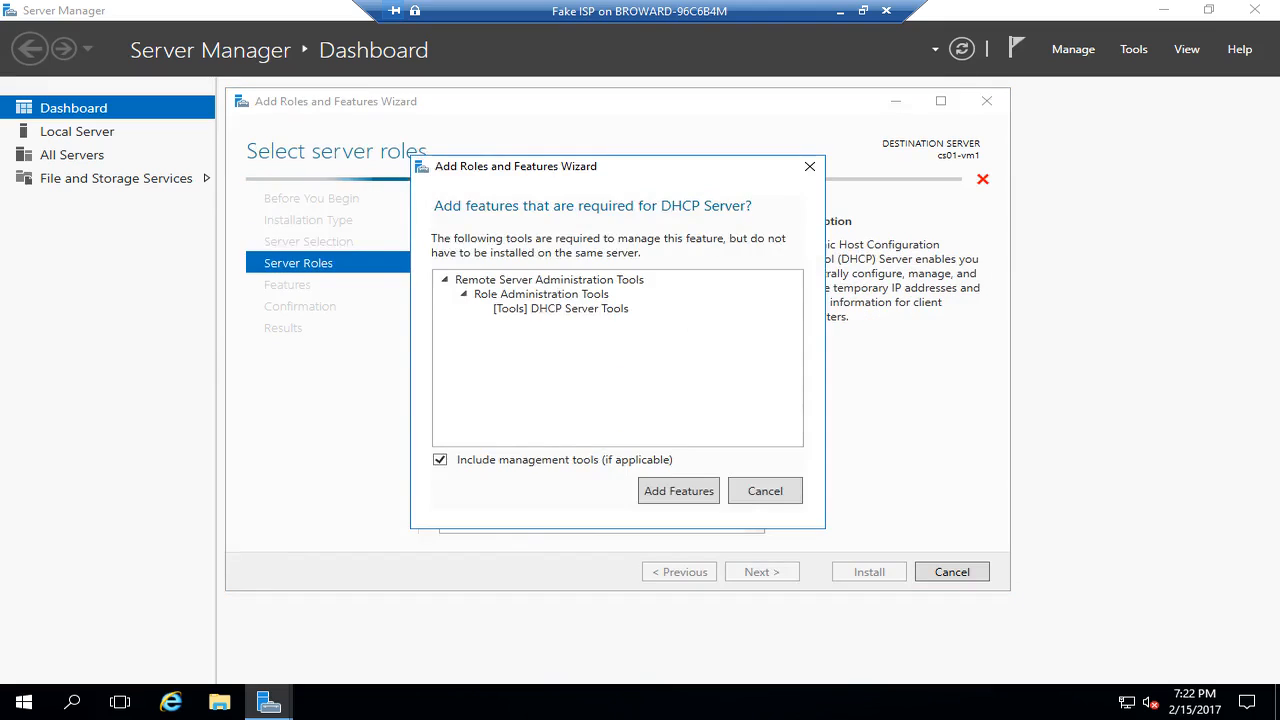
click(677, 489)
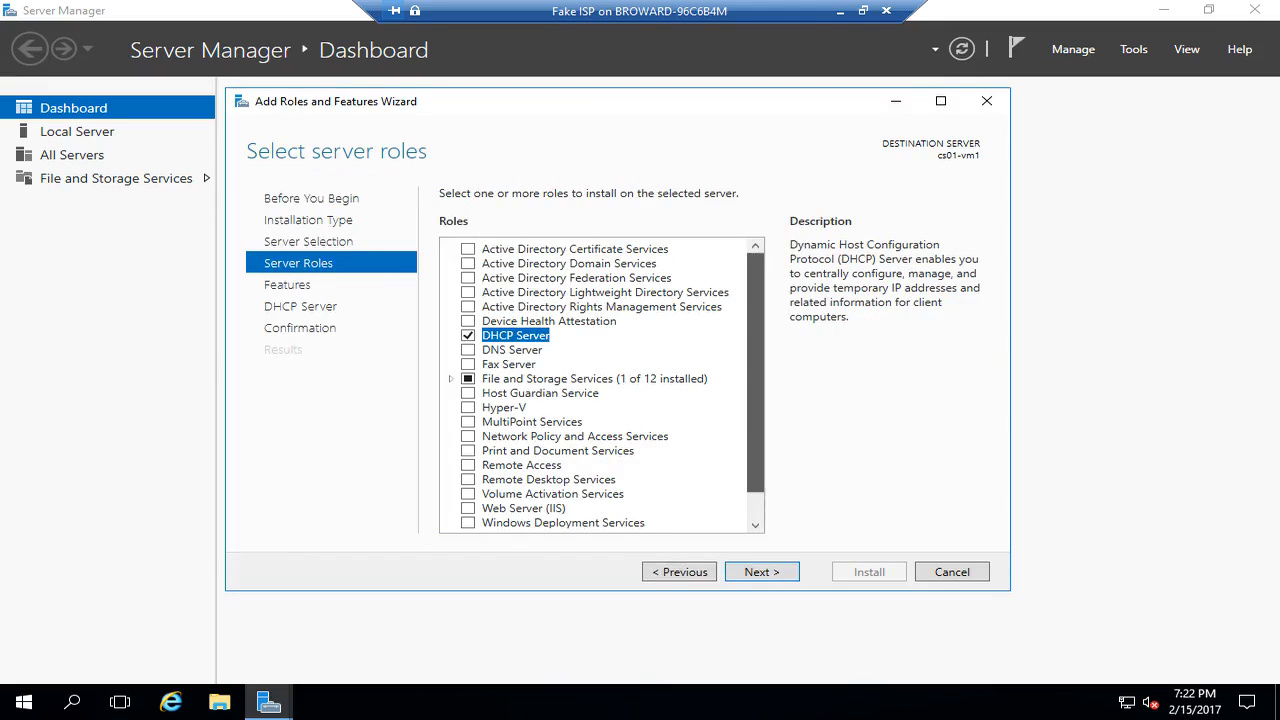
scroll(602, 386, down, 1)
click(468, 435)
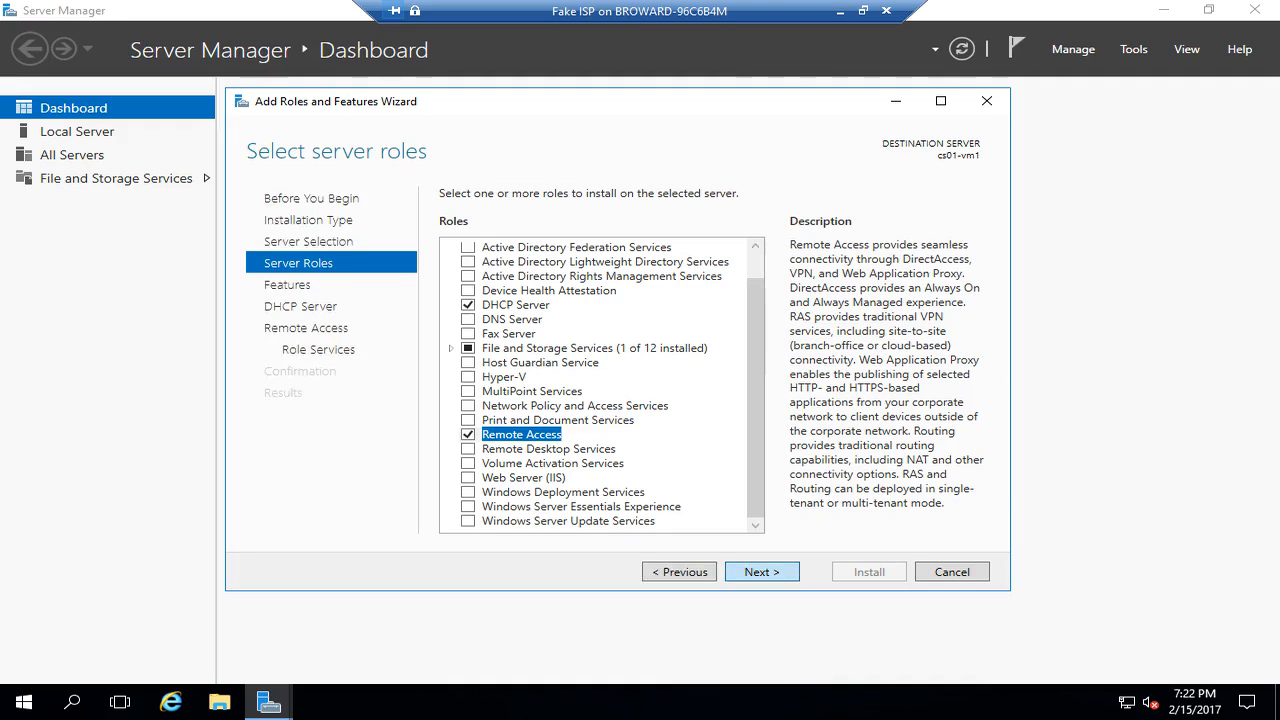
key(Return)
key(Return)
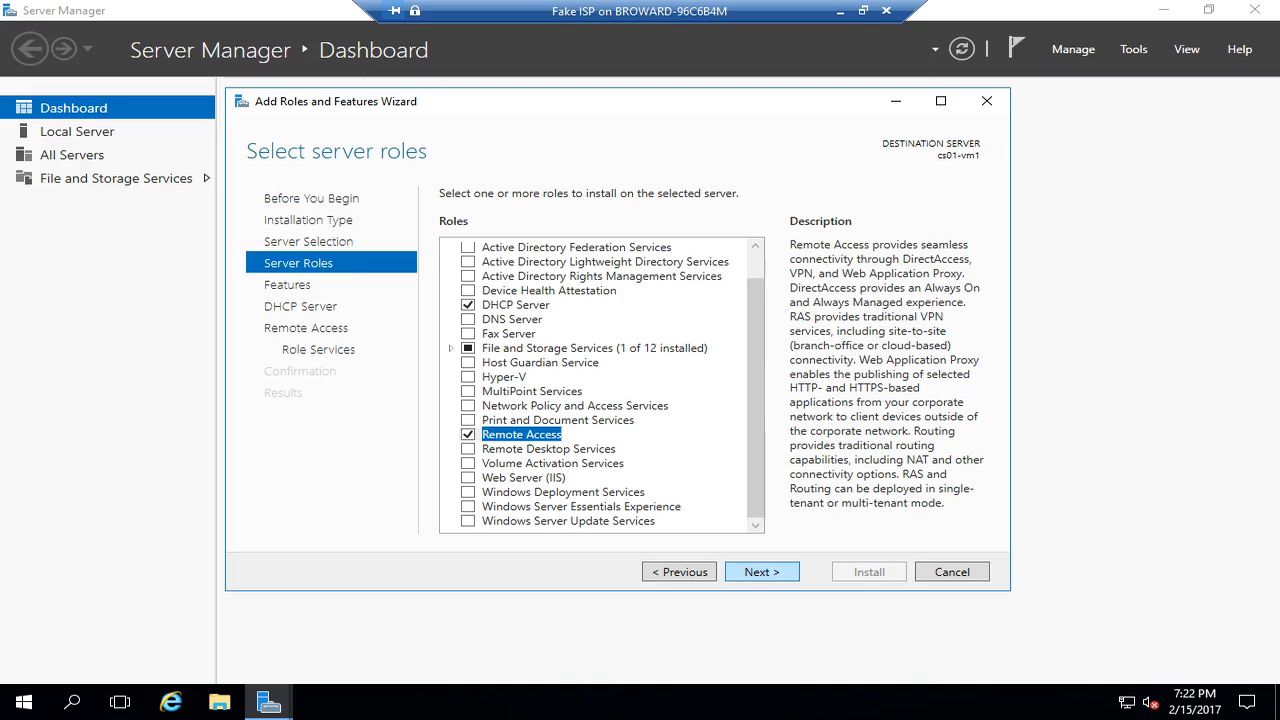
key(Return)
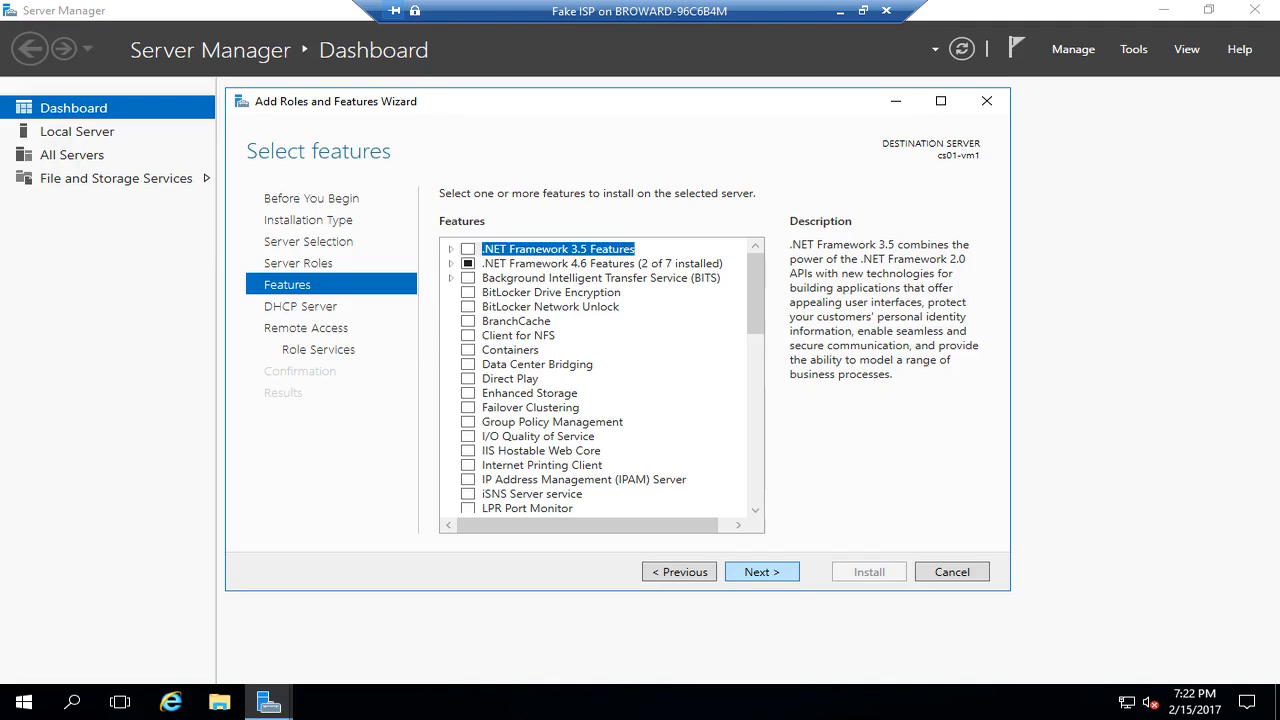
- Add the Routing role service for Remote Access along with its required features
key(Return)
key(Return)
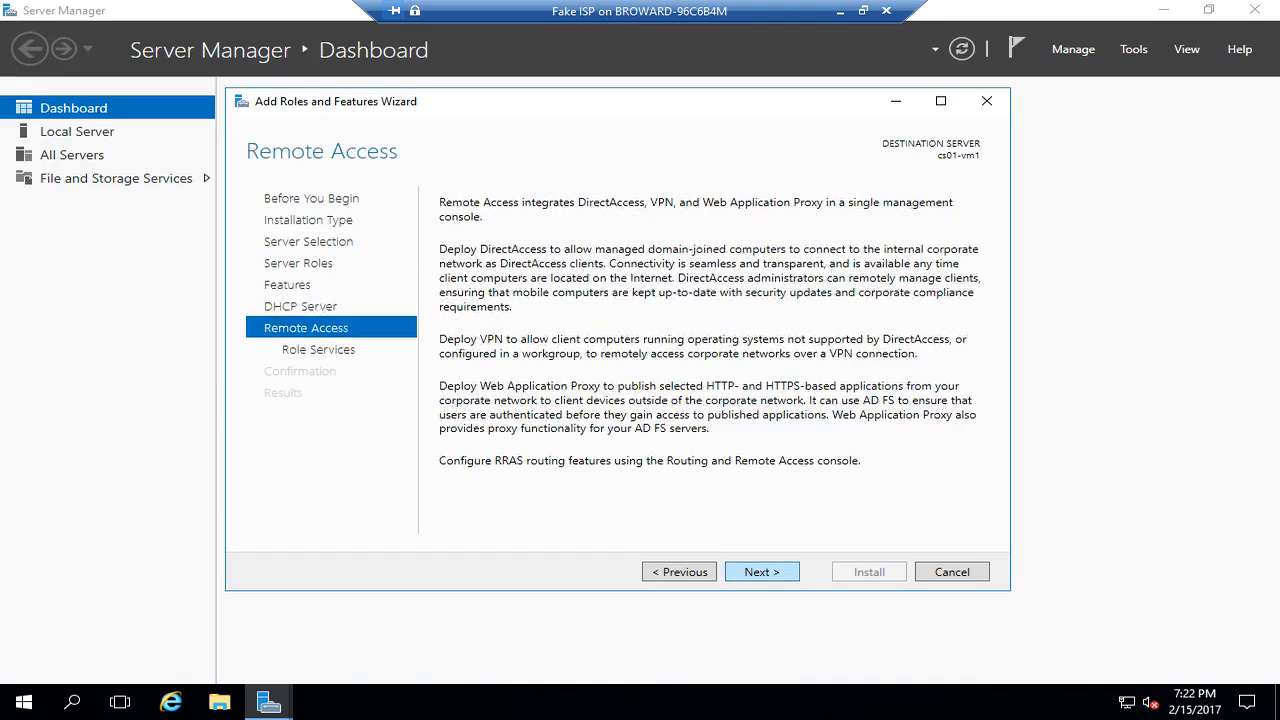
key(Return)
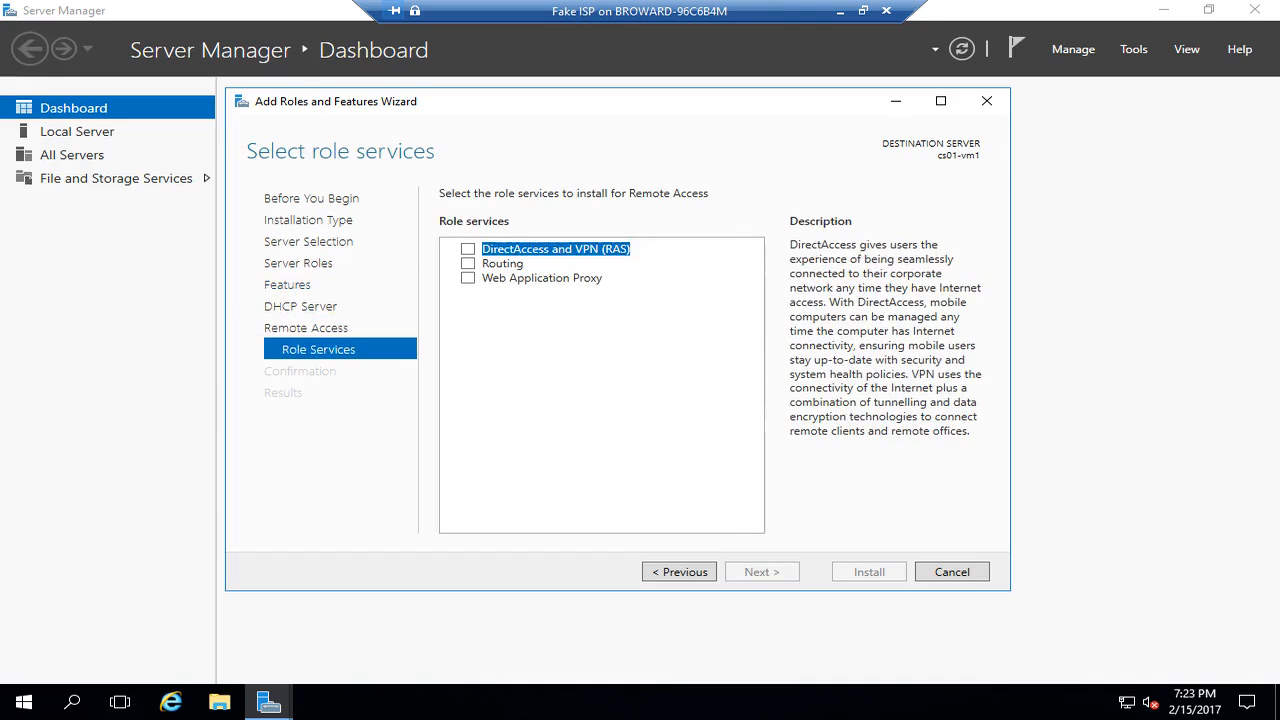
key(Down)
key(space)
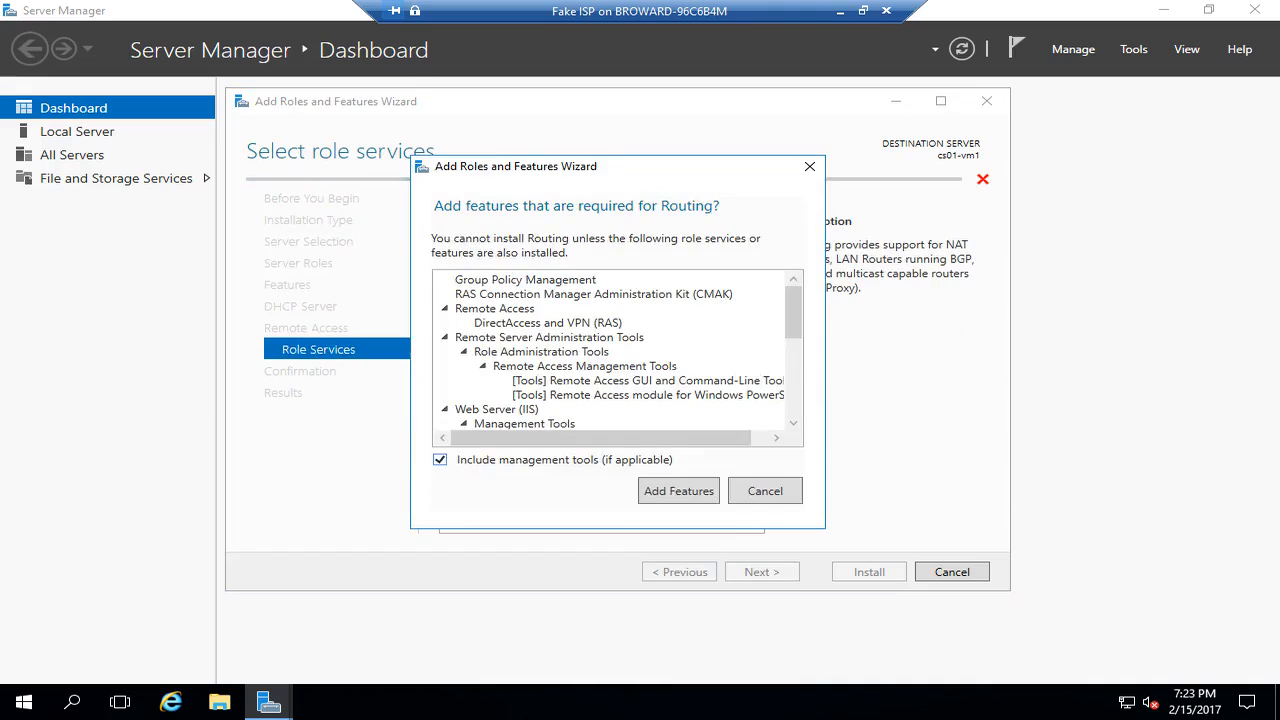
key(Return)
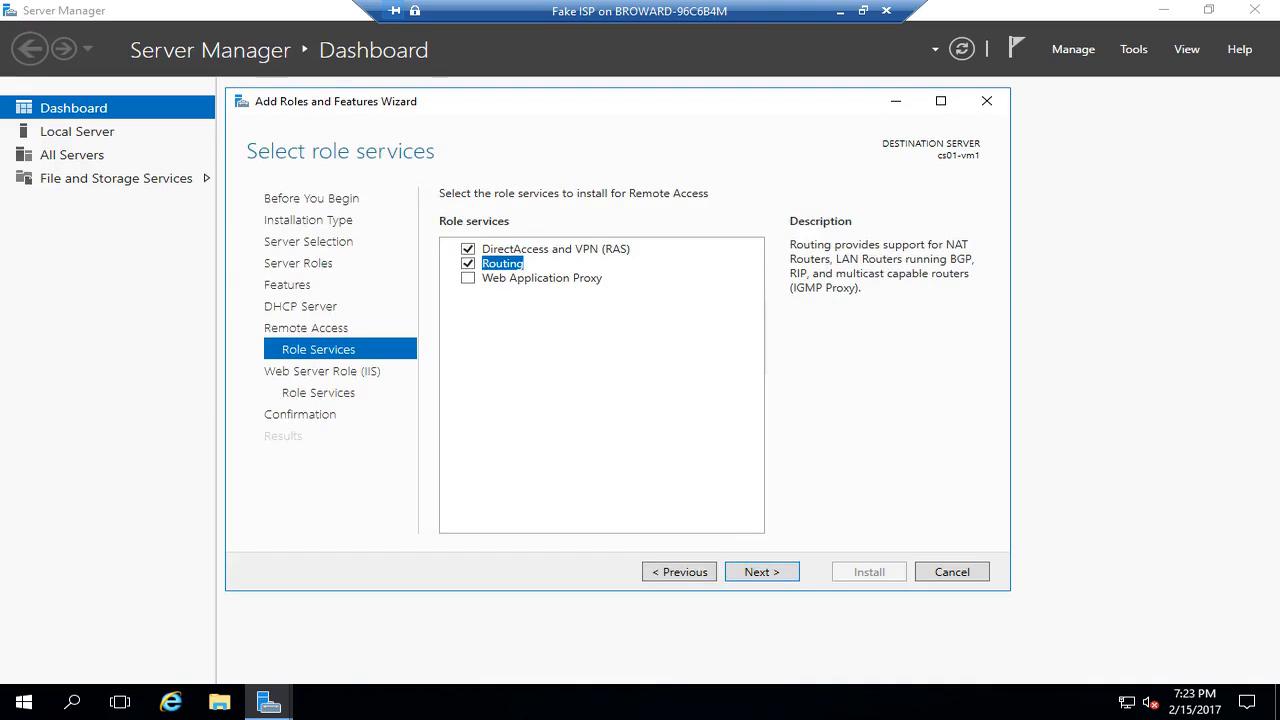
- Allow automatic restarts, start the installation, and minimize the Fake ISP session
key(Return)
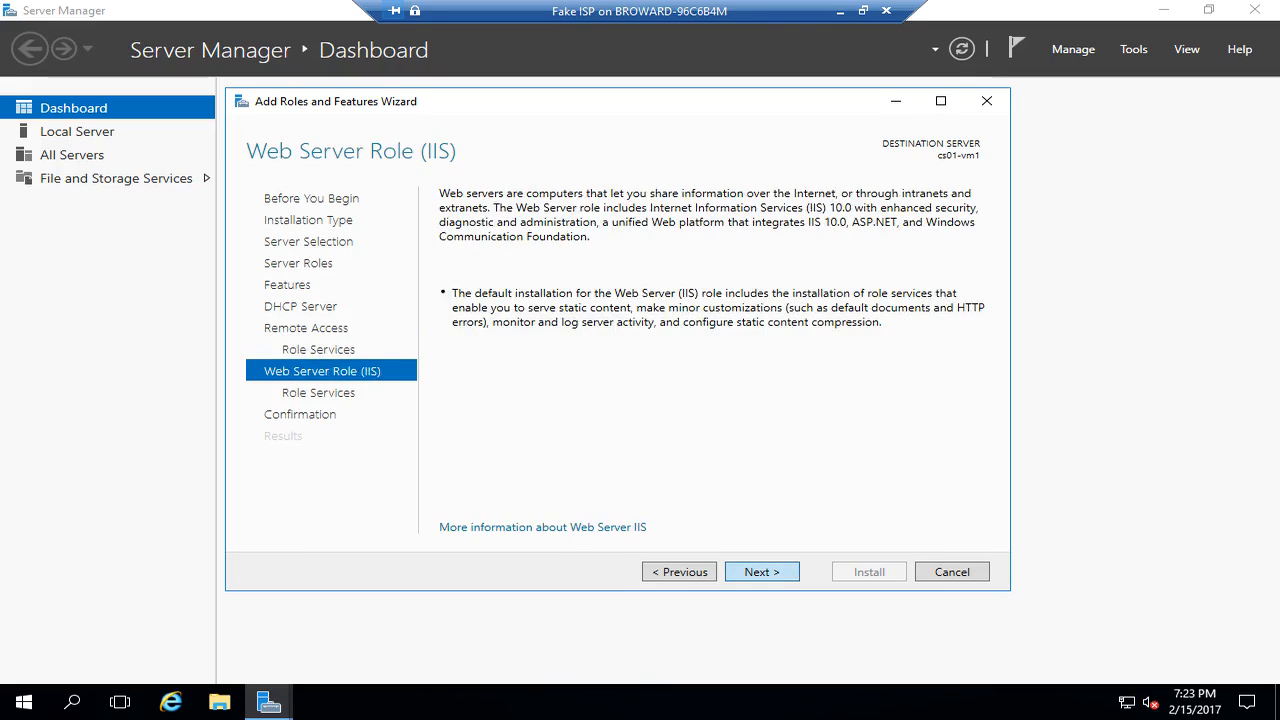
key(Return)
key(Return)
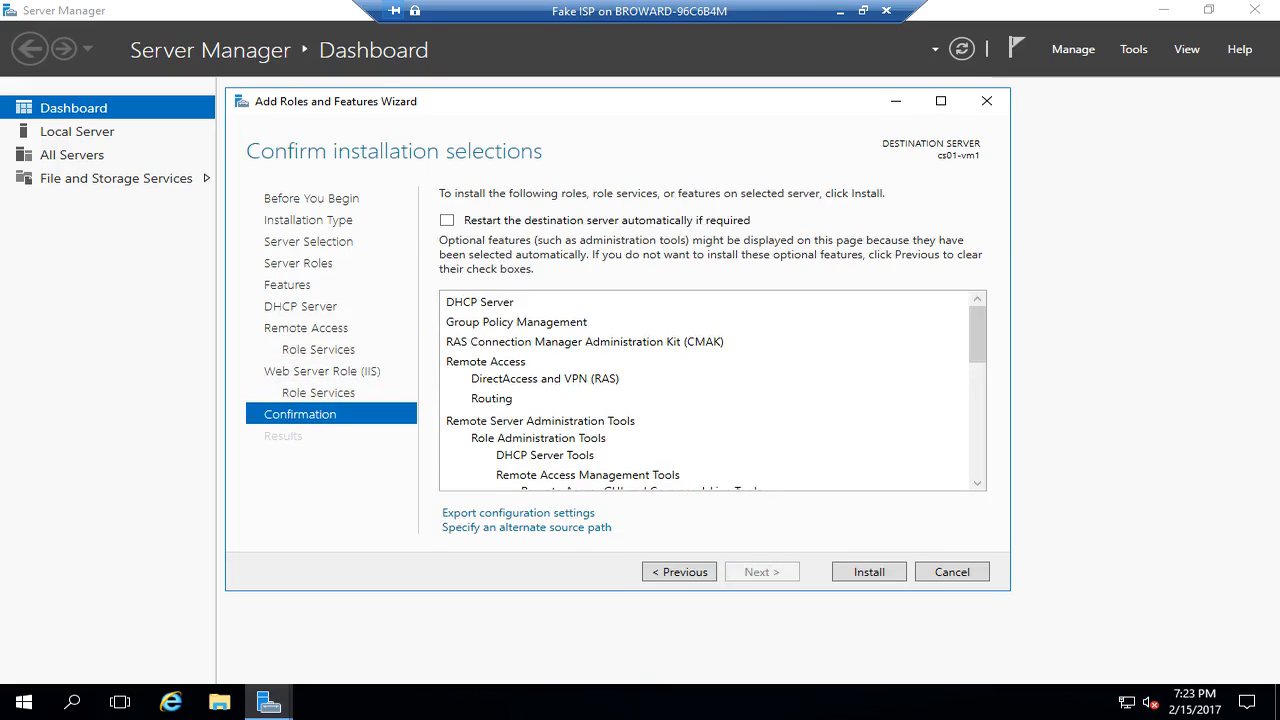
click(447, 220)
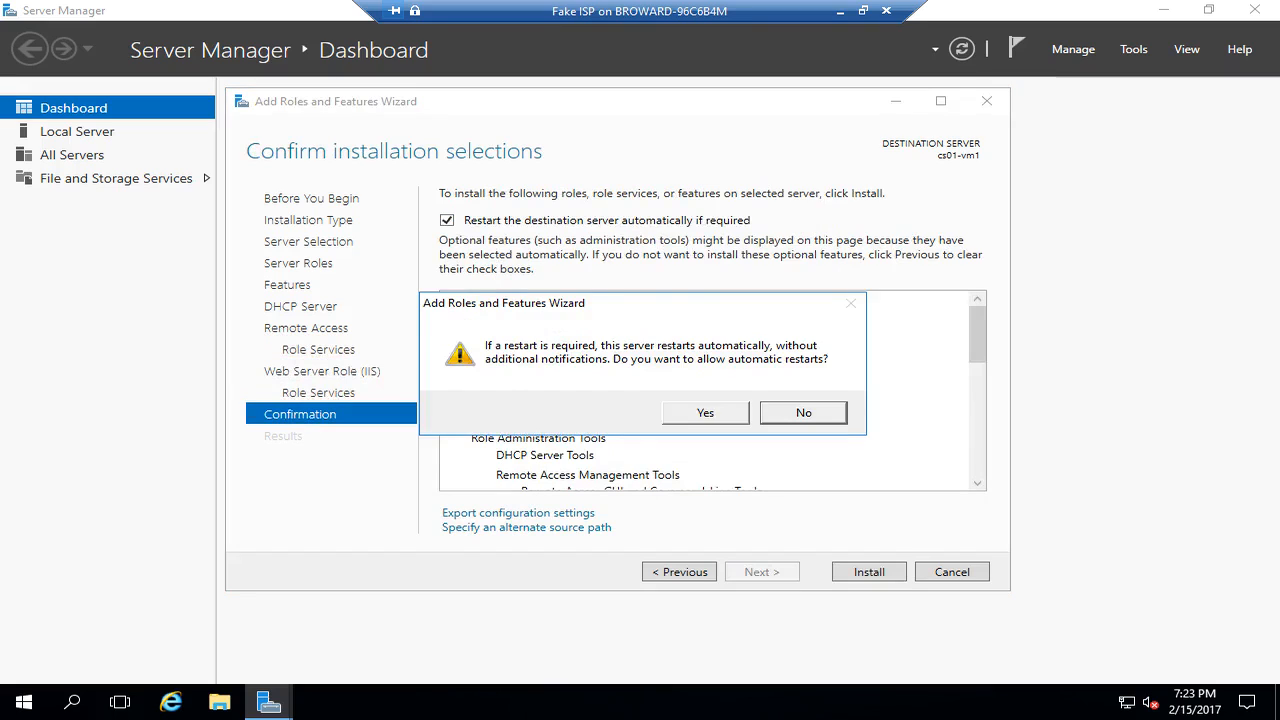
click(705, 413)
key(Return)
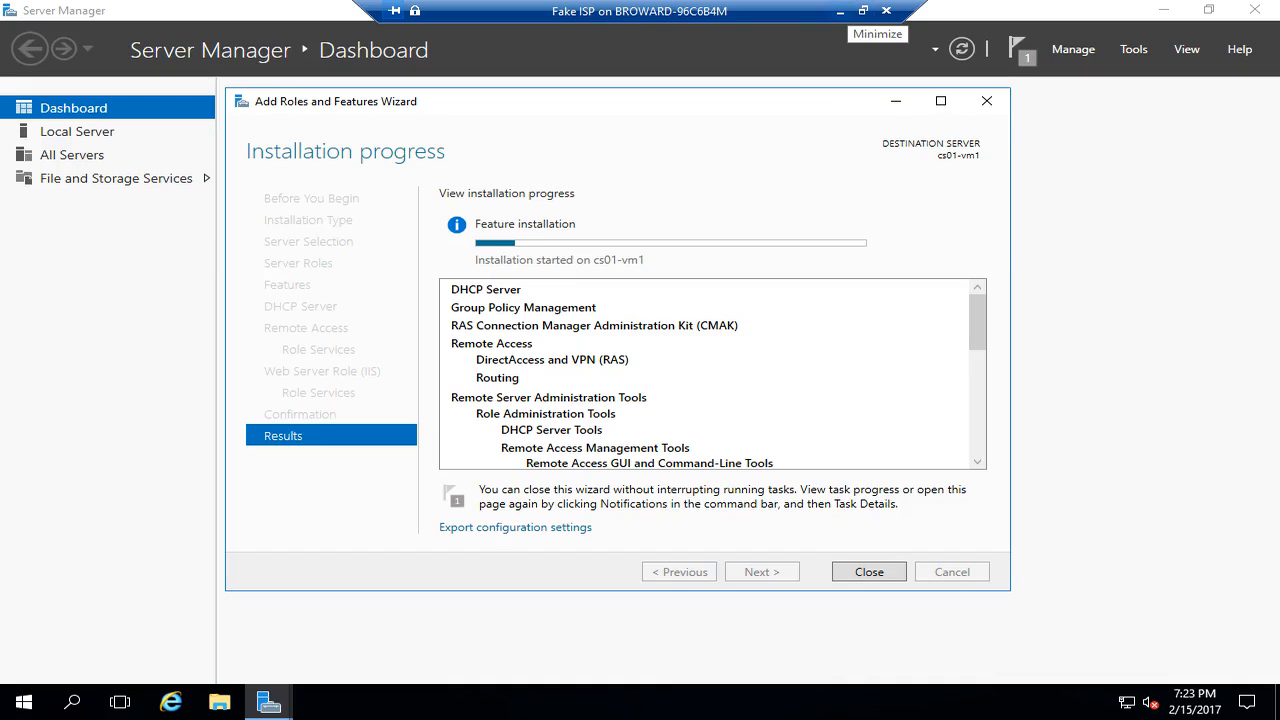
click(838, 11)
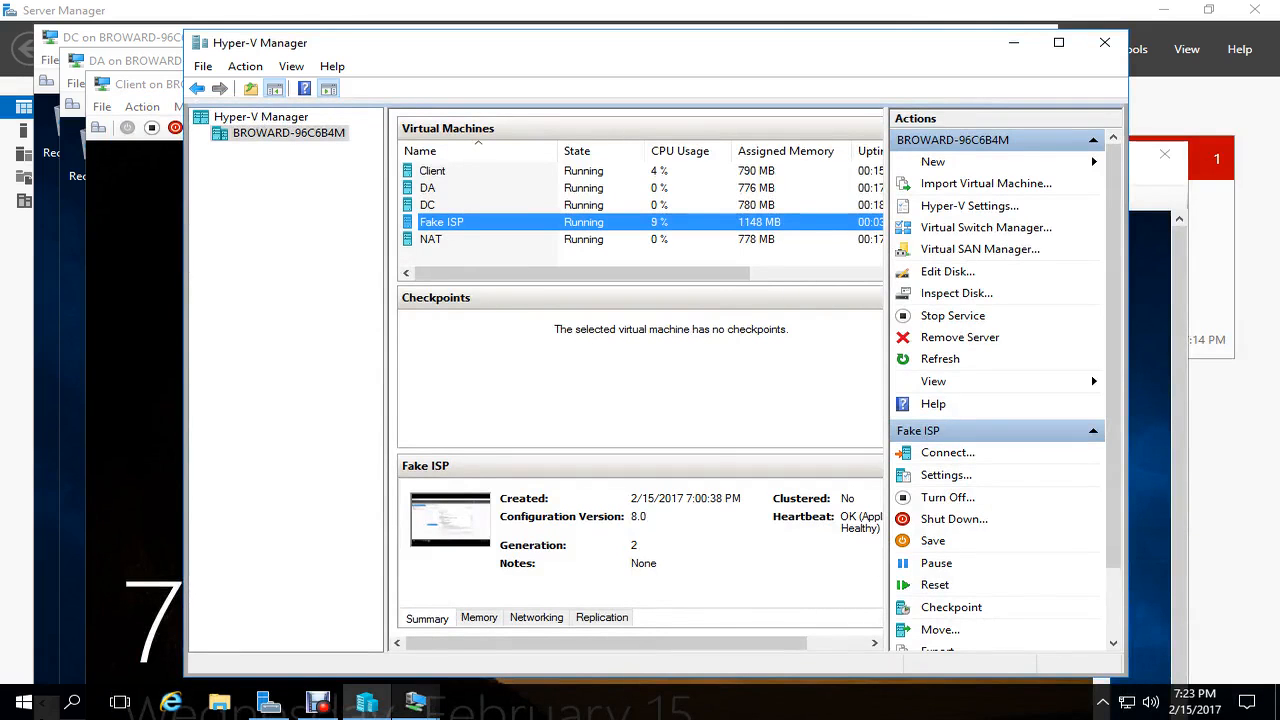
- Switch from the Client VM to the NAT virtual machine's connection window
click(135, 450)
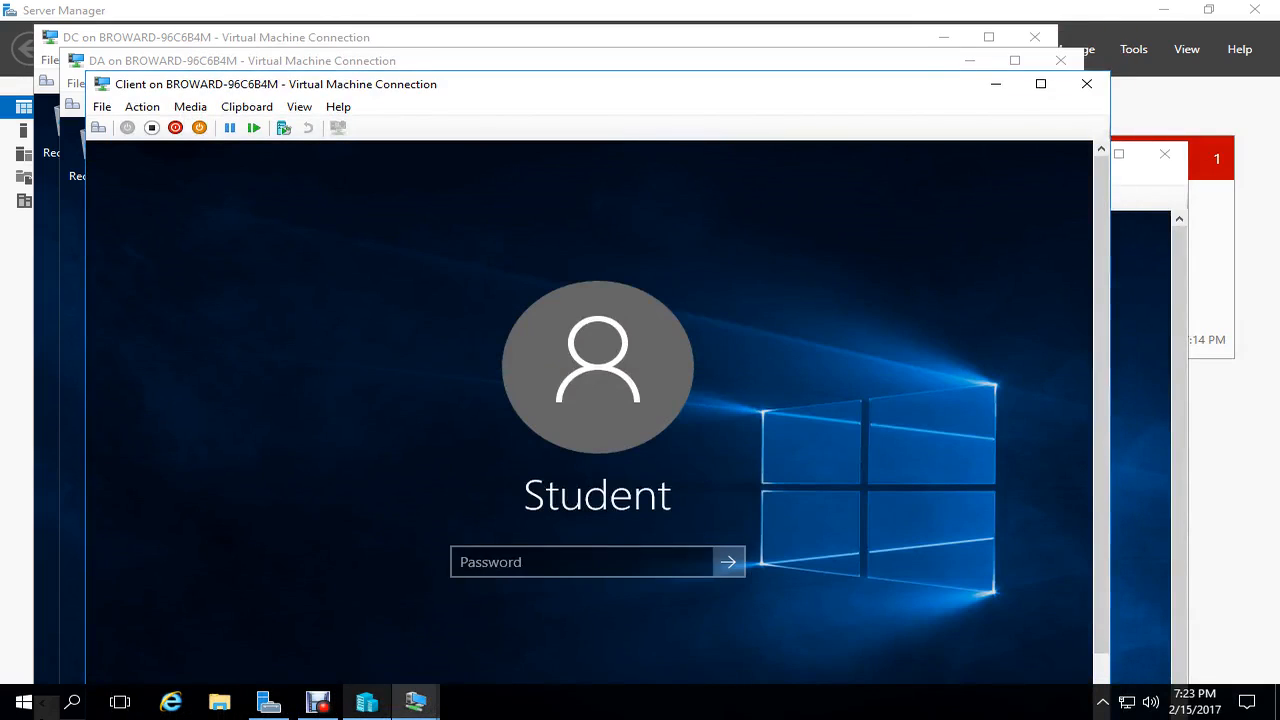
right_click(367, 702)
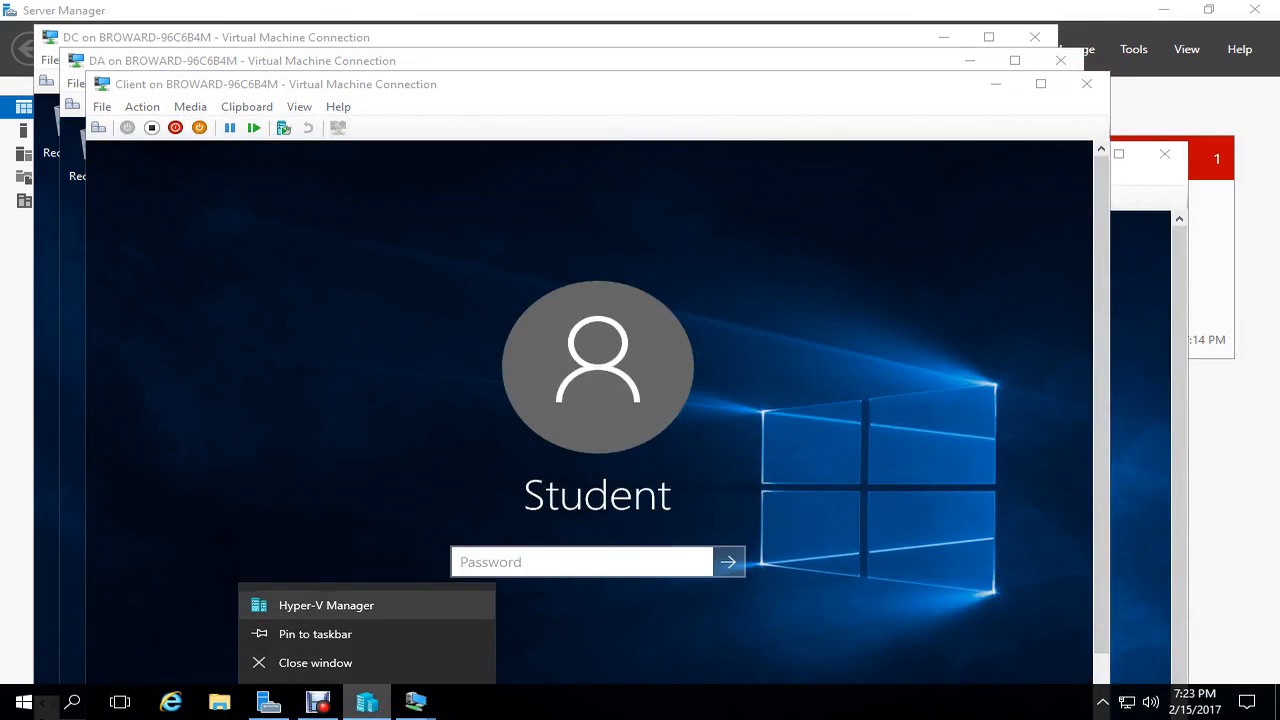
click(326, 605)
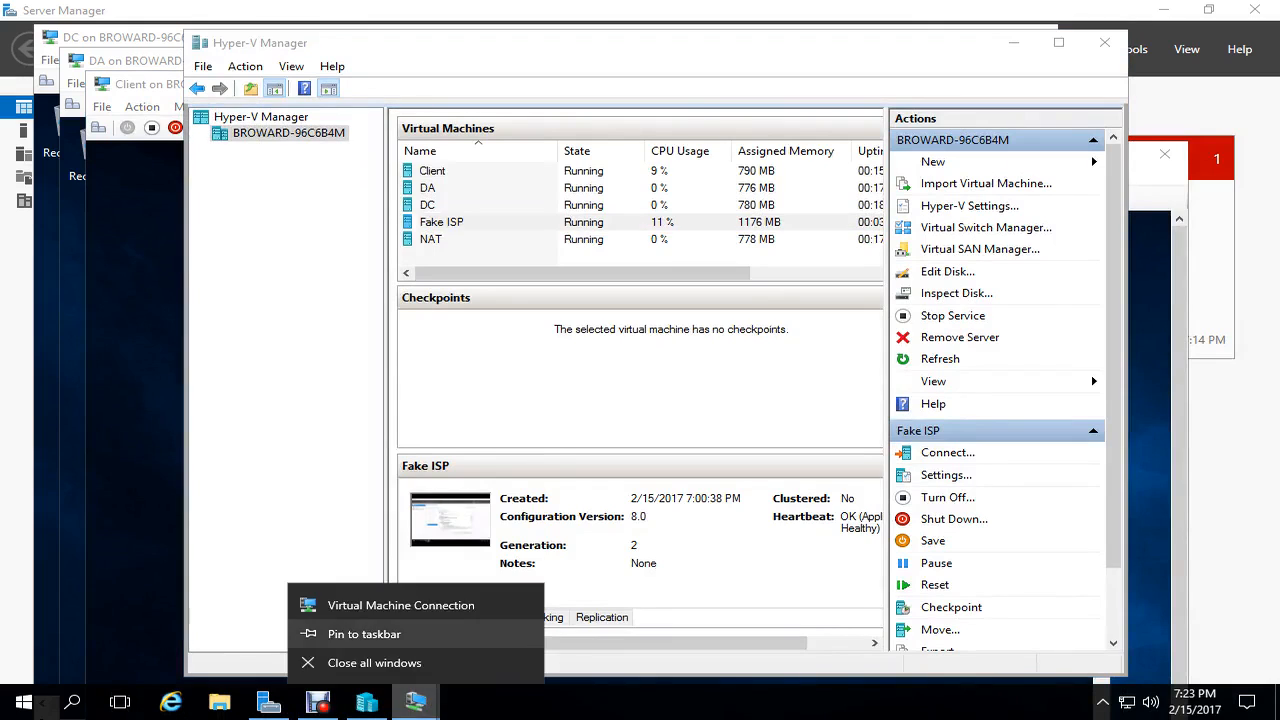
click(416, 702)
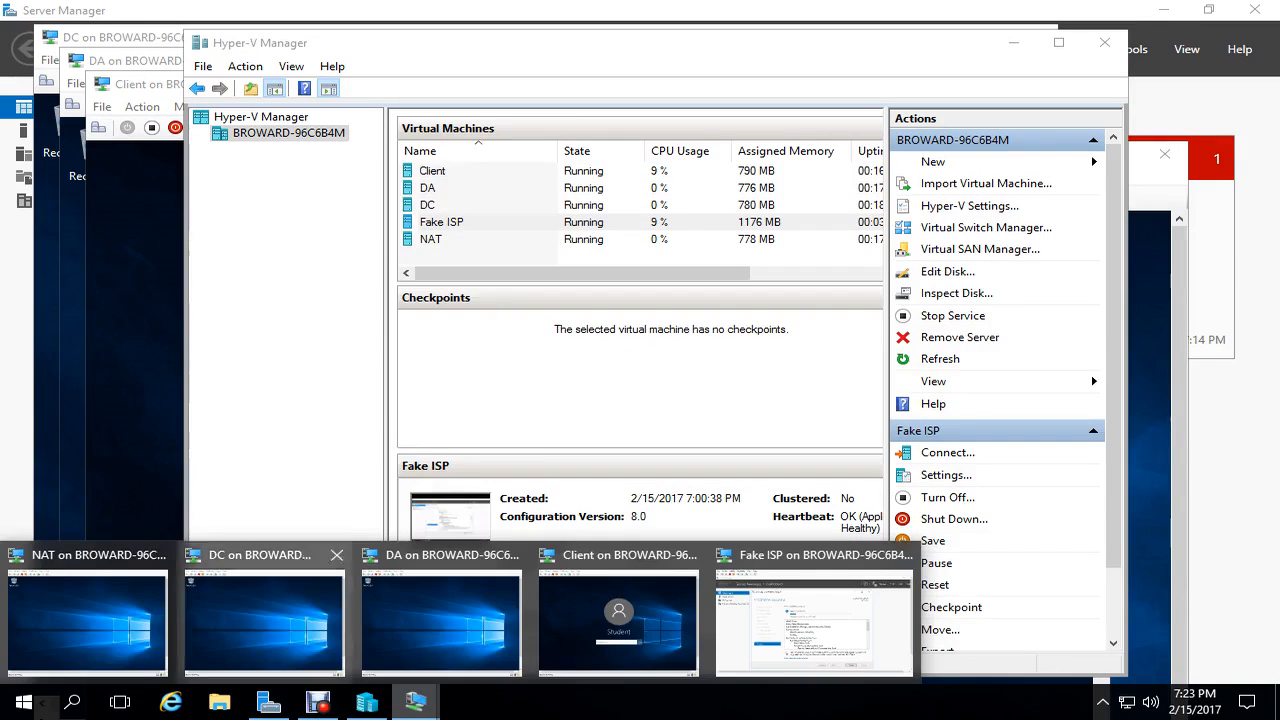
click(87, 620)
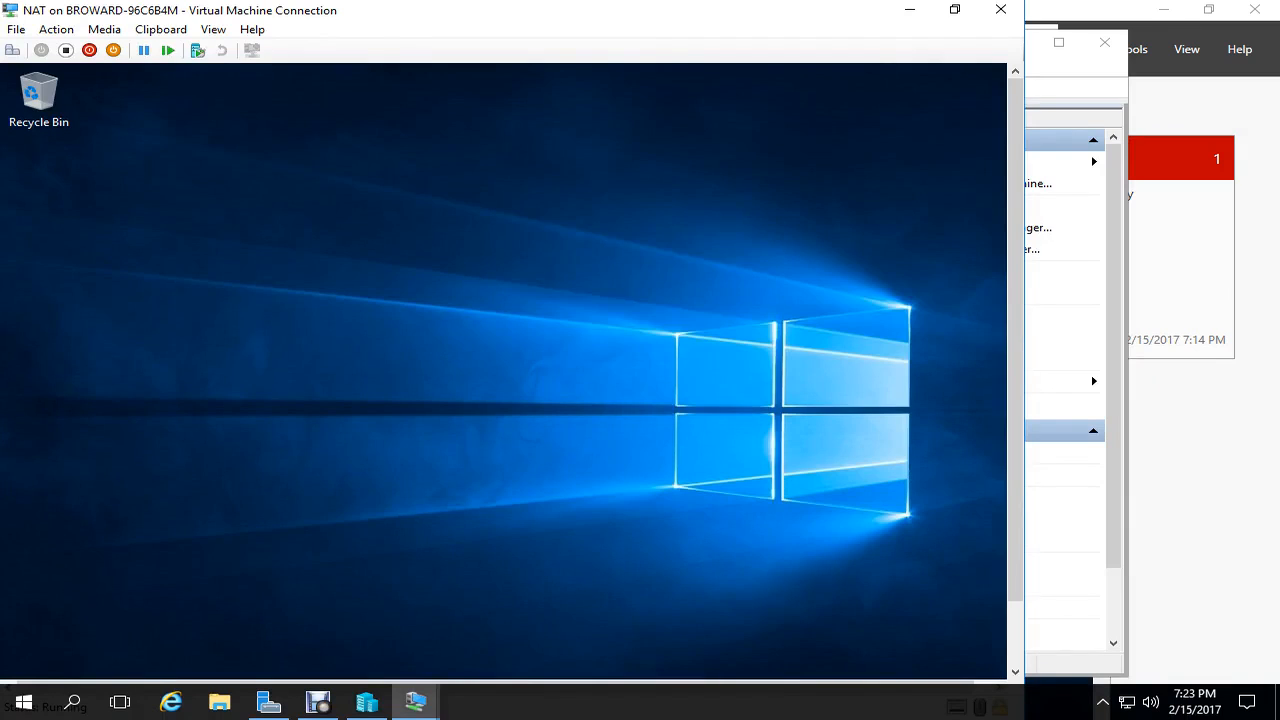
- Apply and keep a 1280 × 800 resolution on the NAT desktop, then close its connection
right_click(548, 212)
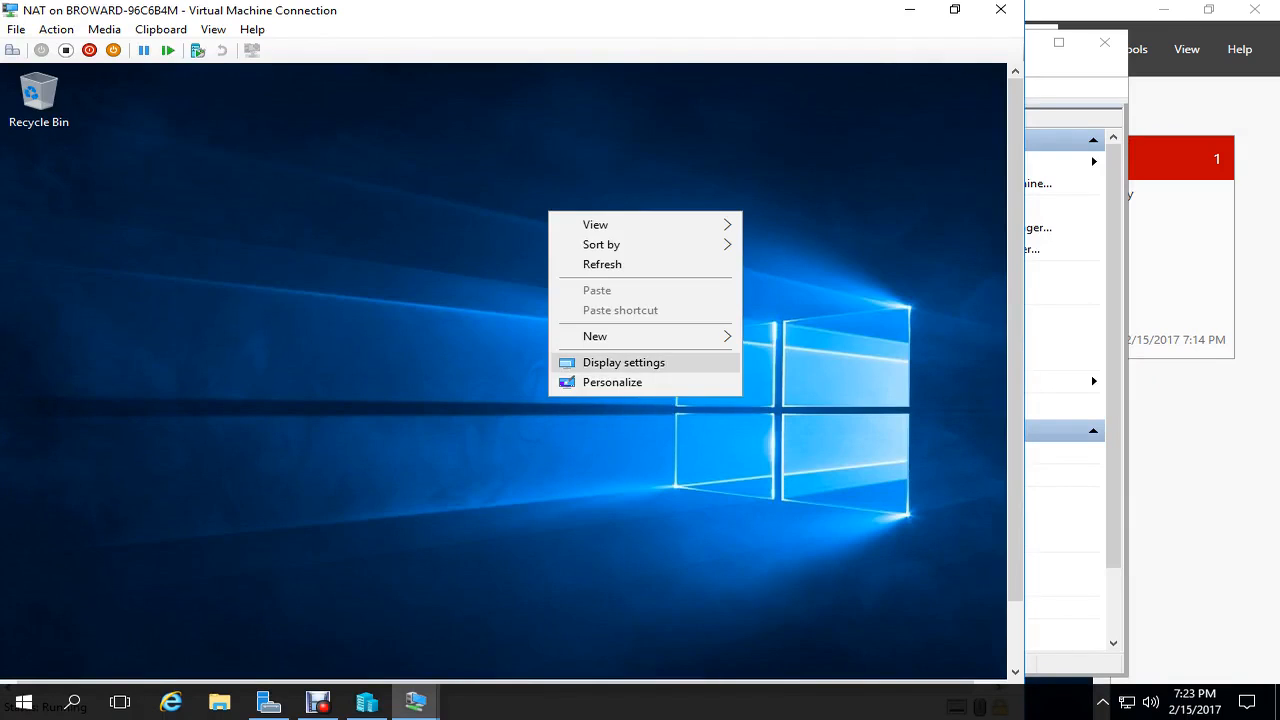
click(624, 363)
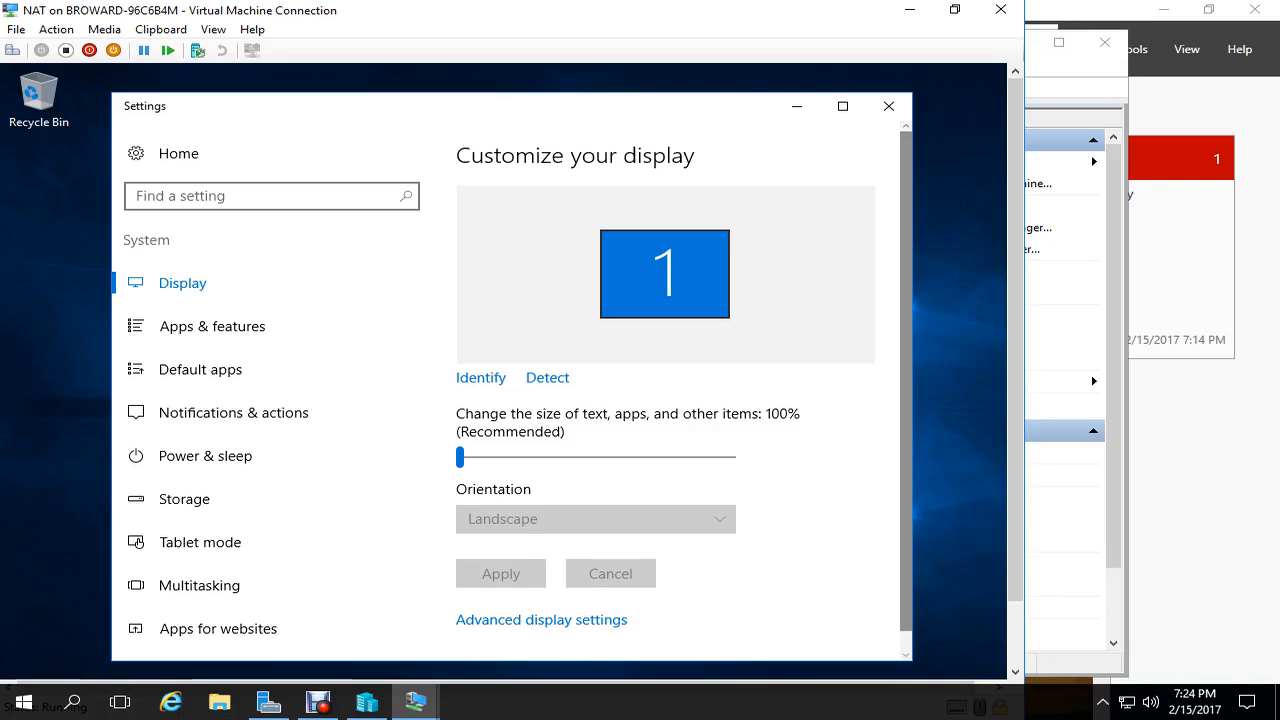
scroll(684, 387, down, 1)
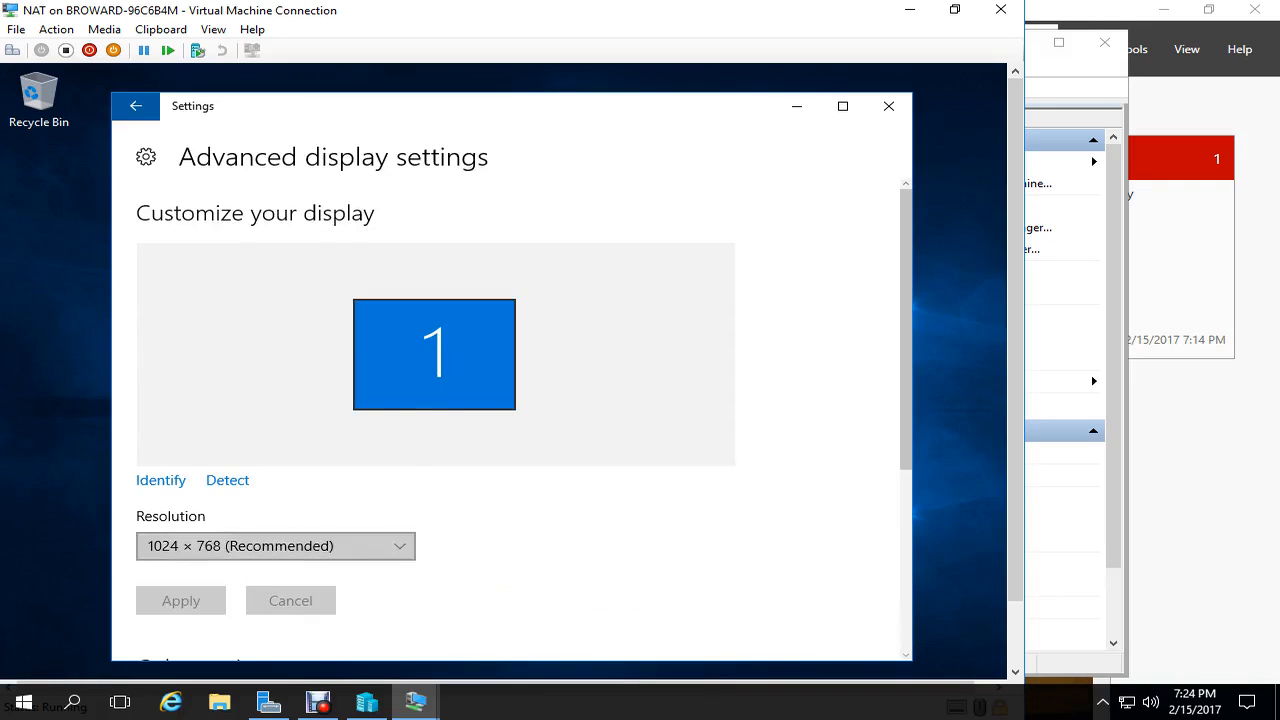
click(276, 546)
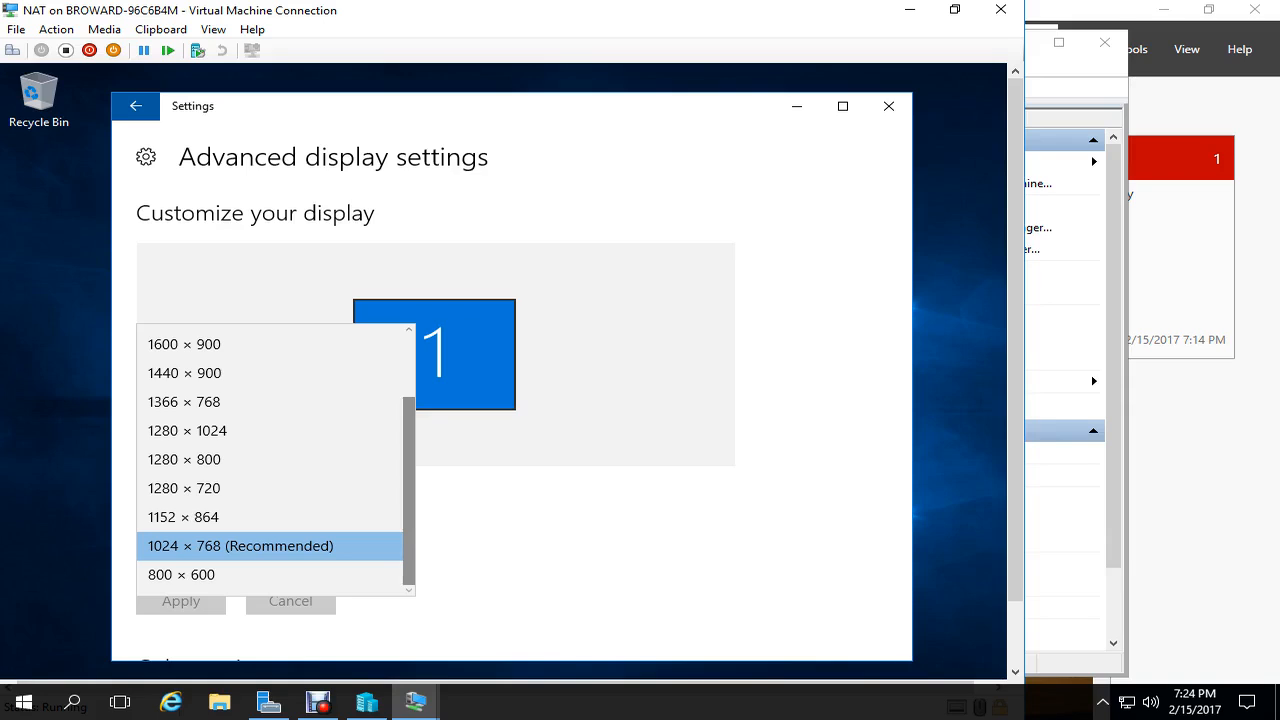
click(184, 460)
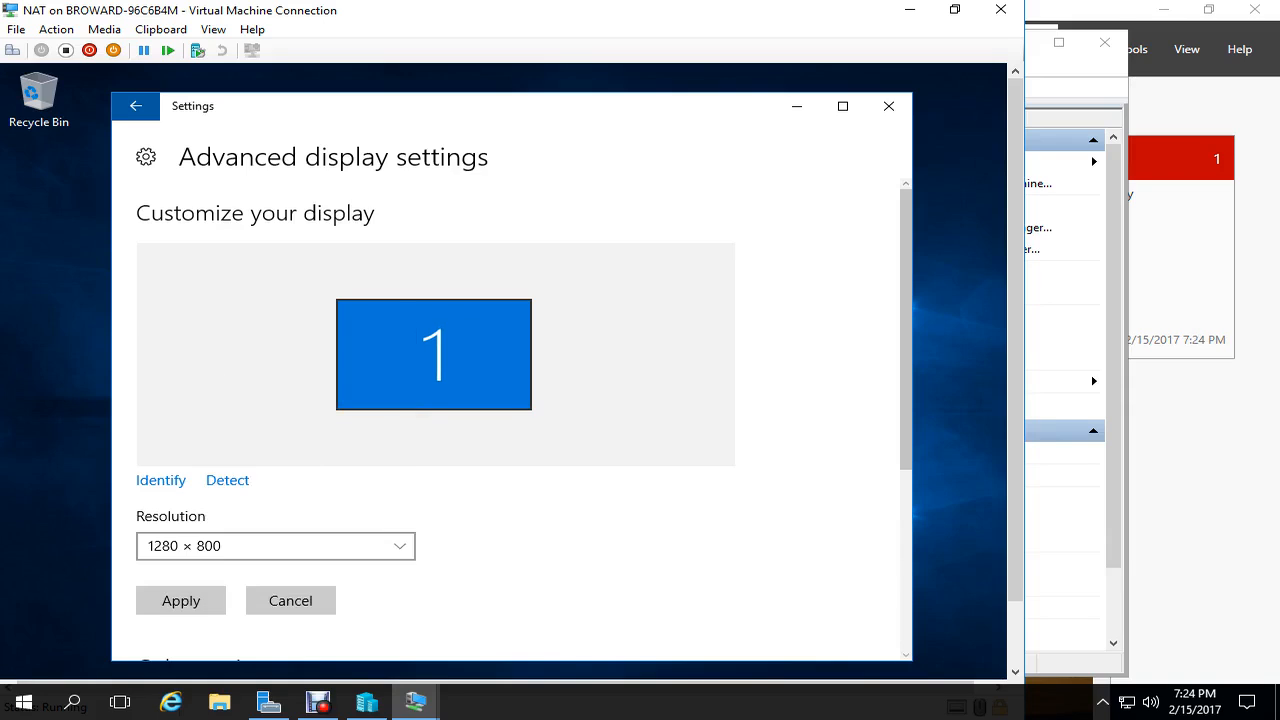
click(181, 600)
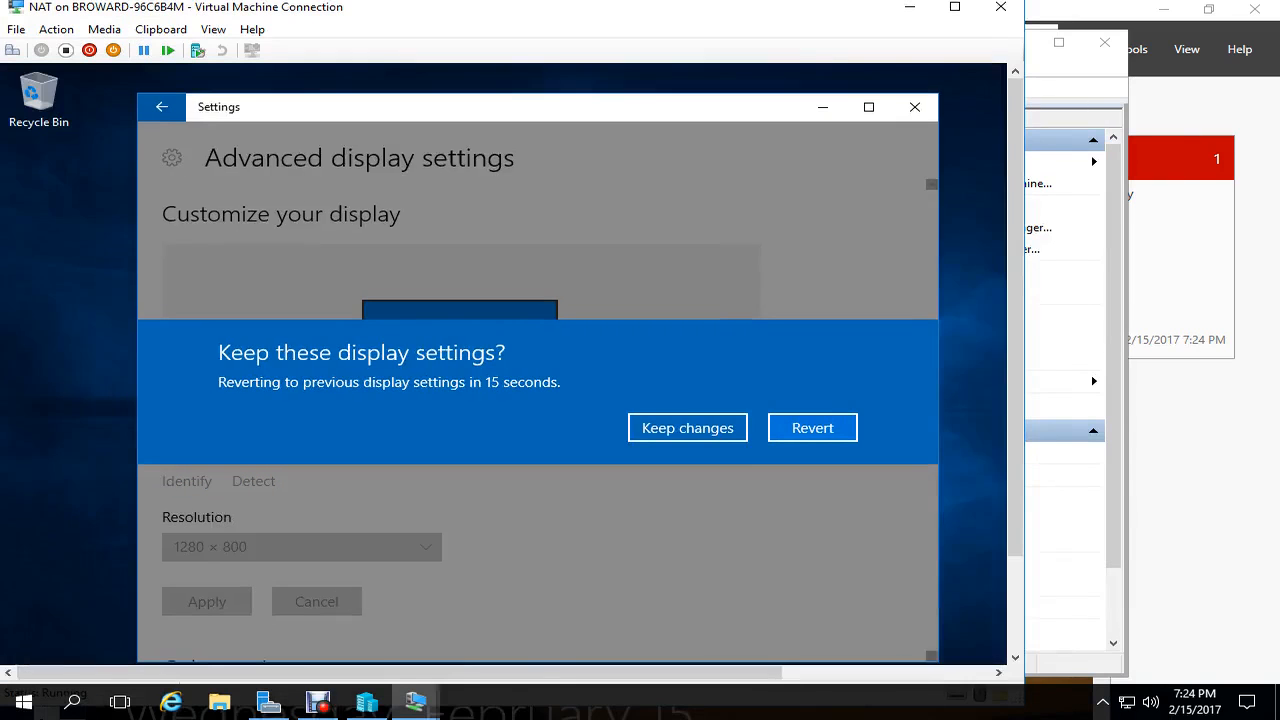
click(687, 427)
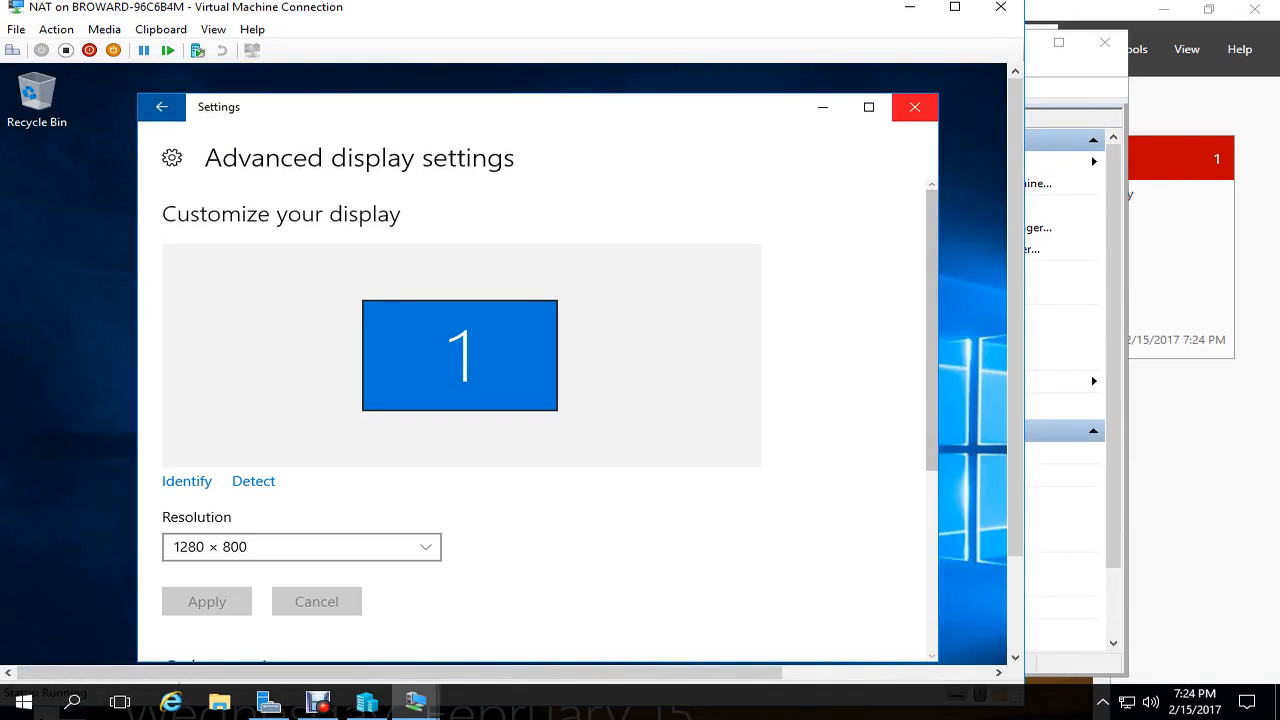
mouse_move(1016, 200)
mouse_down()
mouse_move(1016, 270)
mouse_move(1016, 221)
mouse_up()
scroll(530, 350, down, 3)
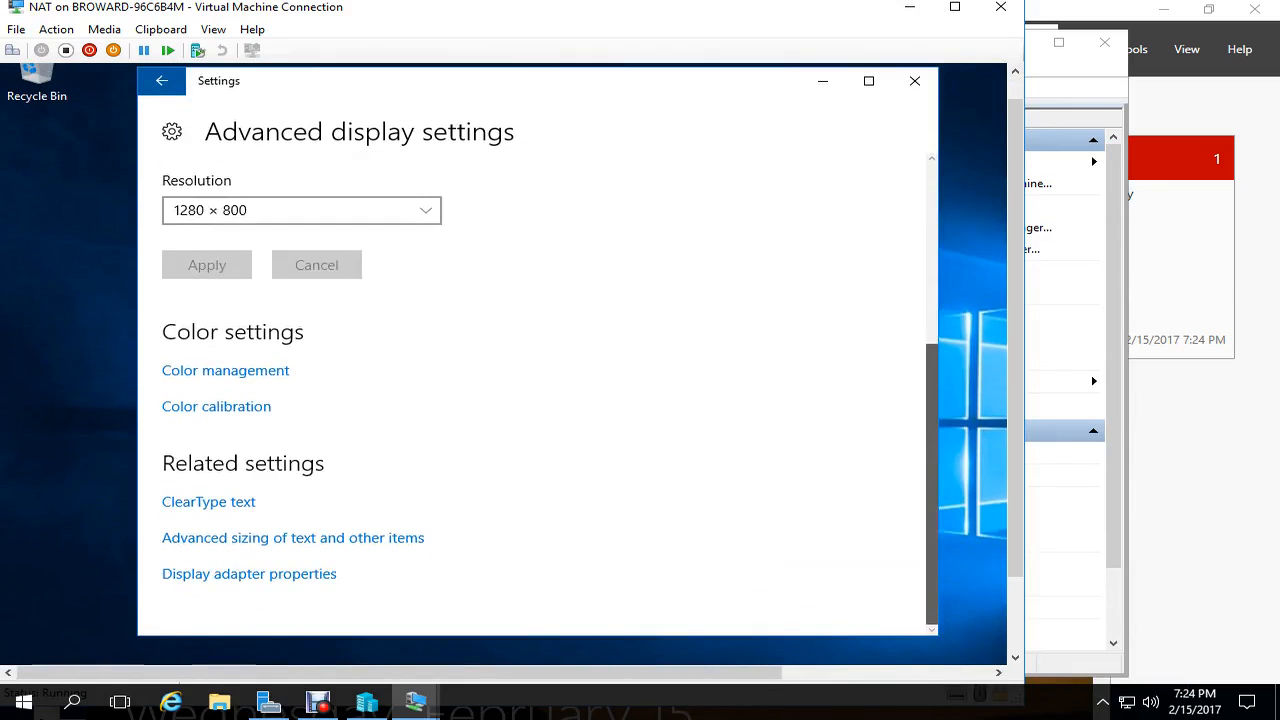
scroll(530, 350, up, 3)
click(1000, 7)
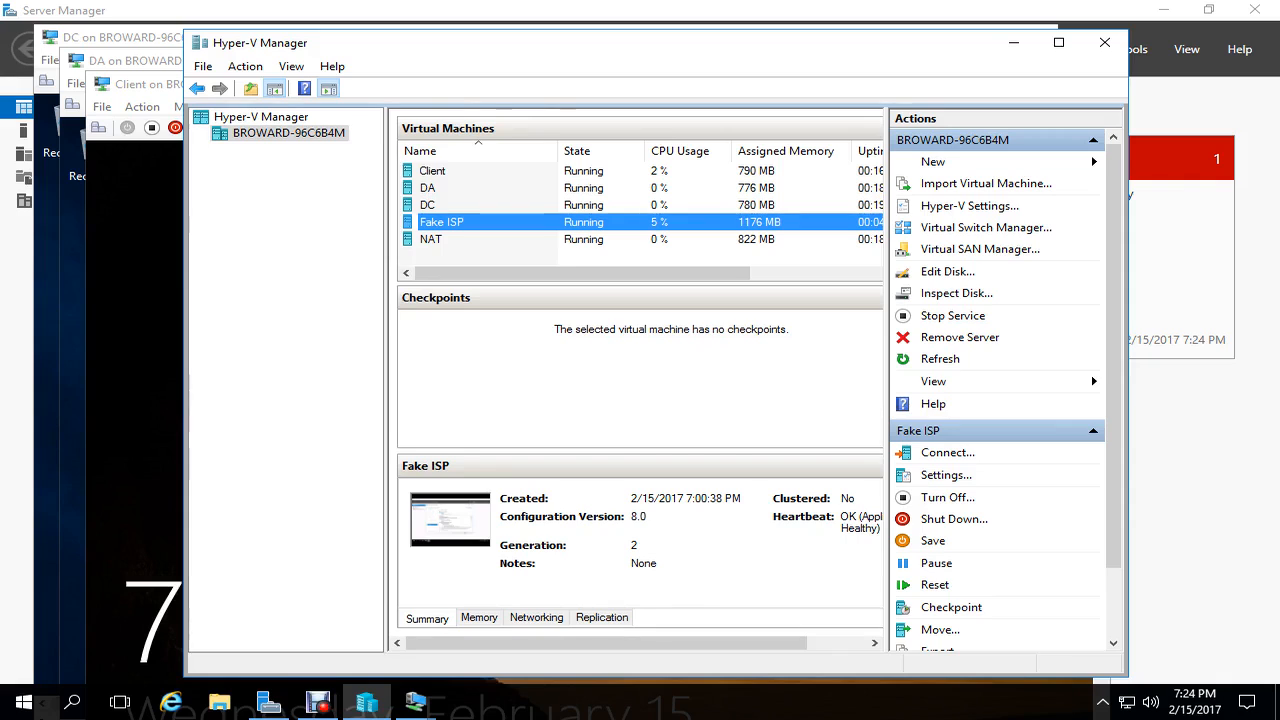
- Reconnect to the NAT VM, close its display settings, and launch Server Manager
click(431, 239)
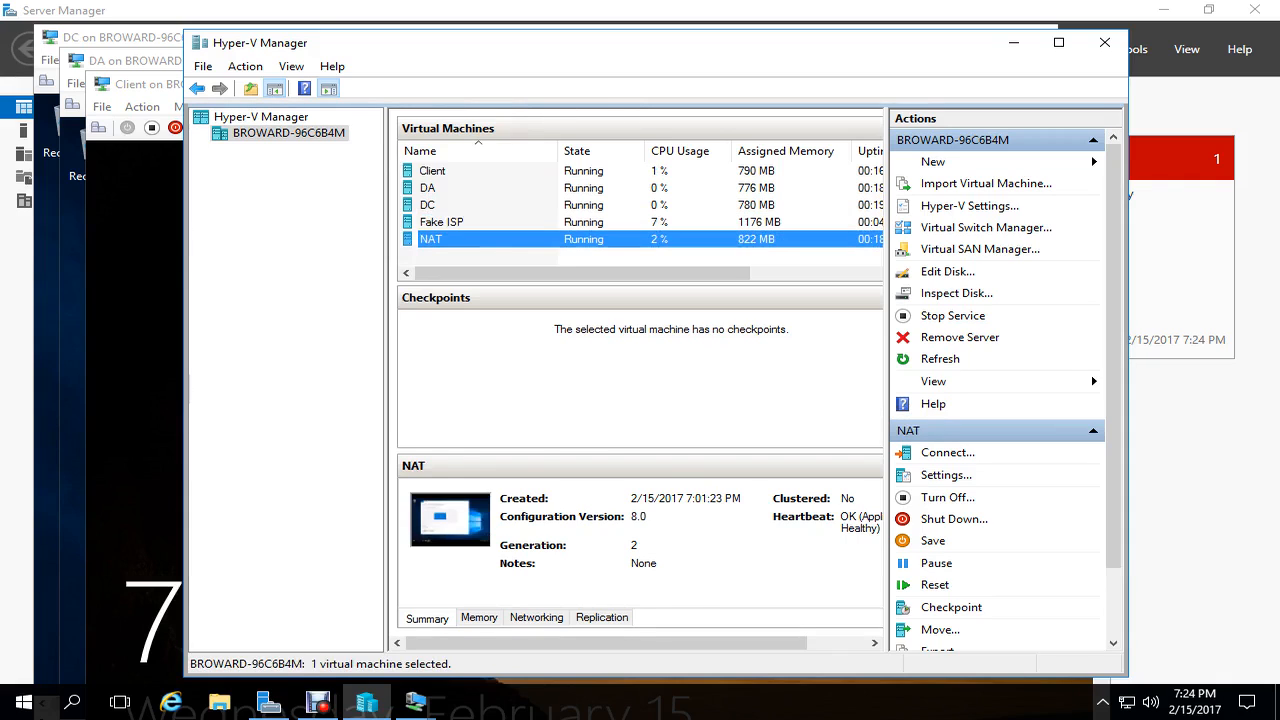
right_click(470, 241)
click(505, 254)
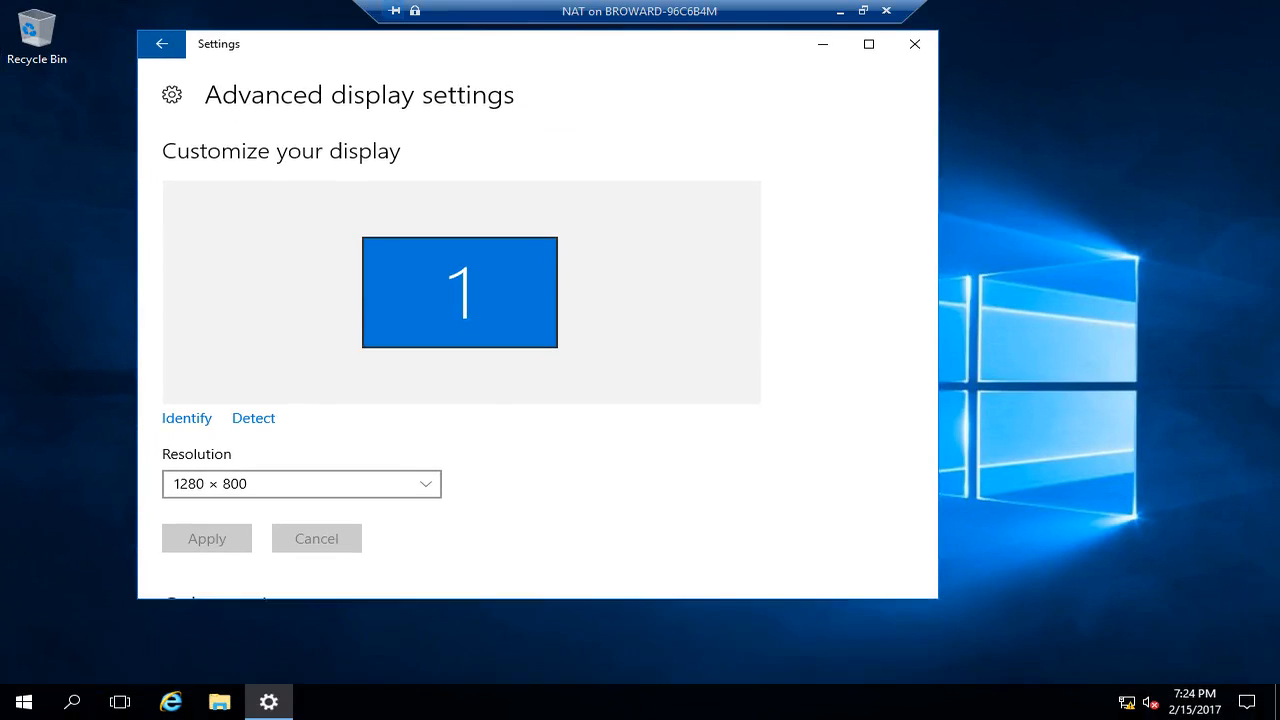
click(914, 44)
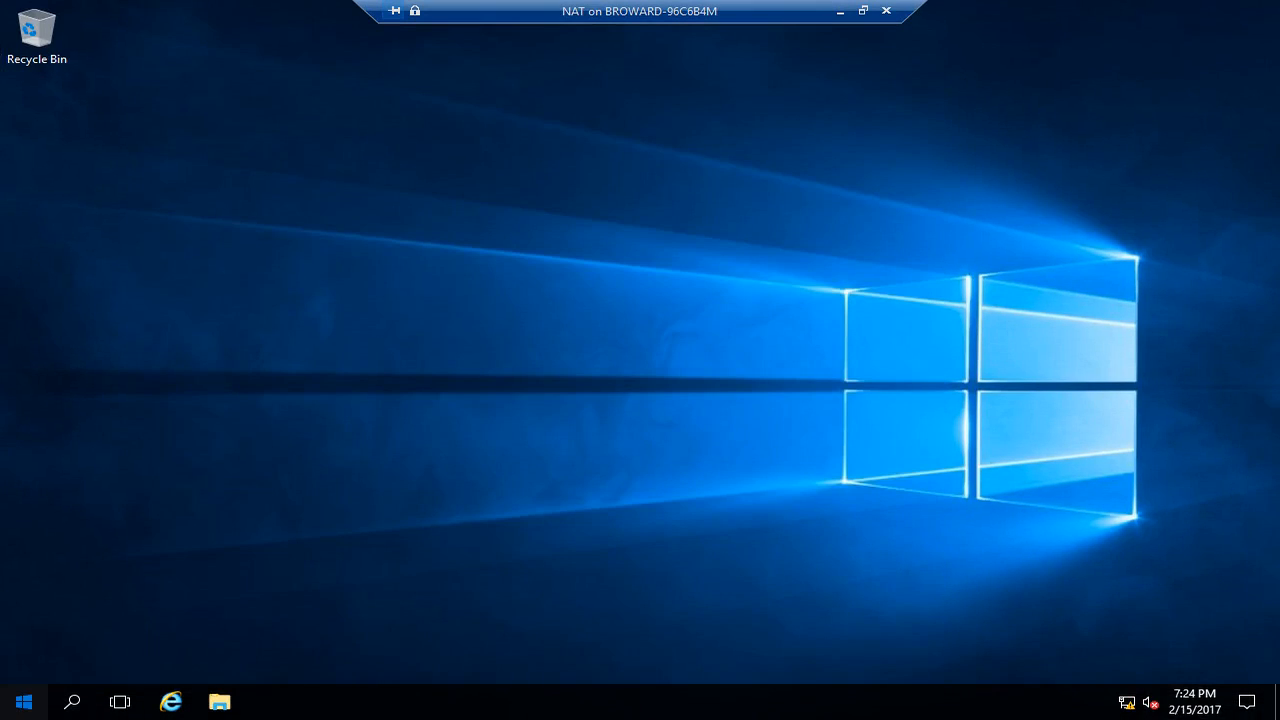
click(24, 701)
click(362, 200)
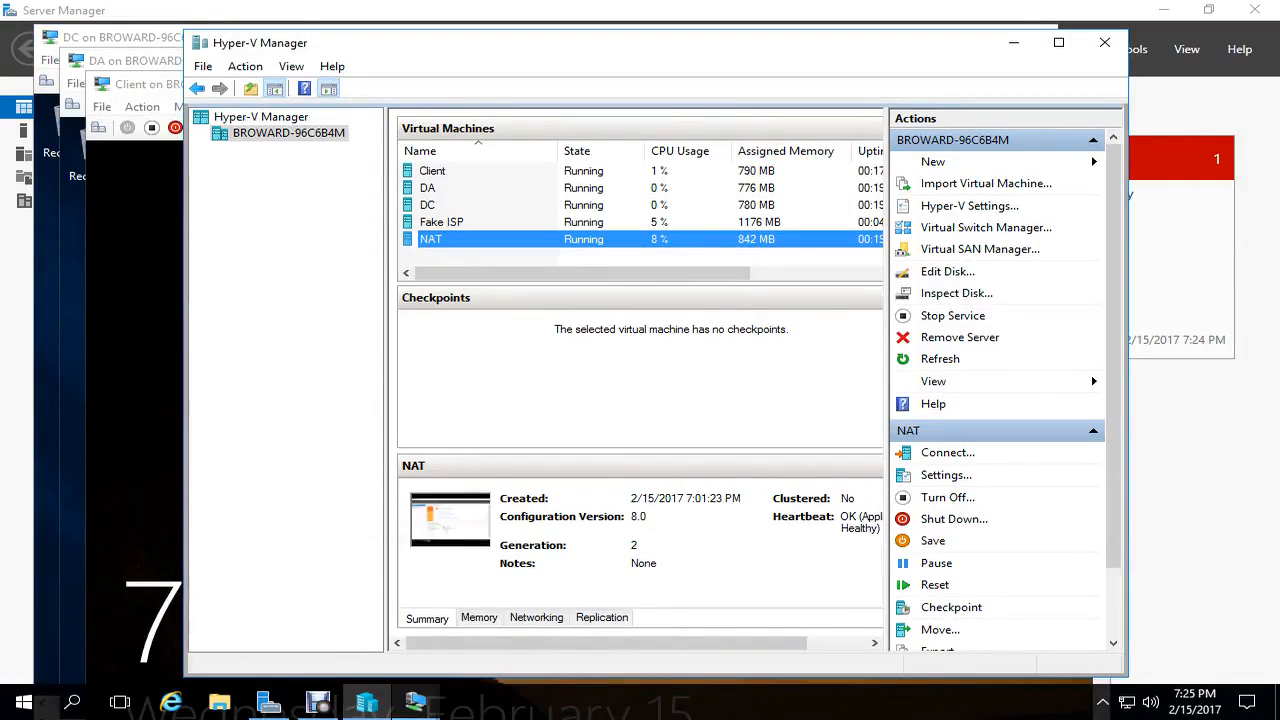
- Set the NAT machine's Server Manager properties to start automatically at logon
click(416, 702)
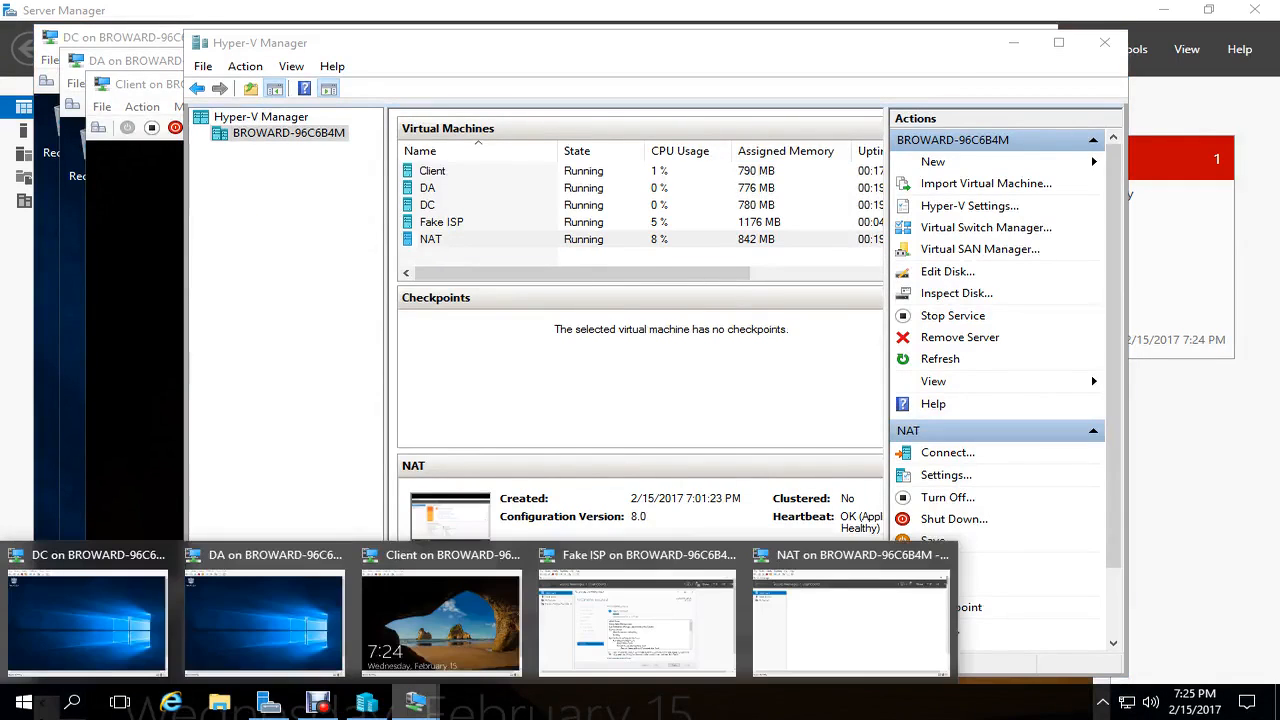
click(636, 615)
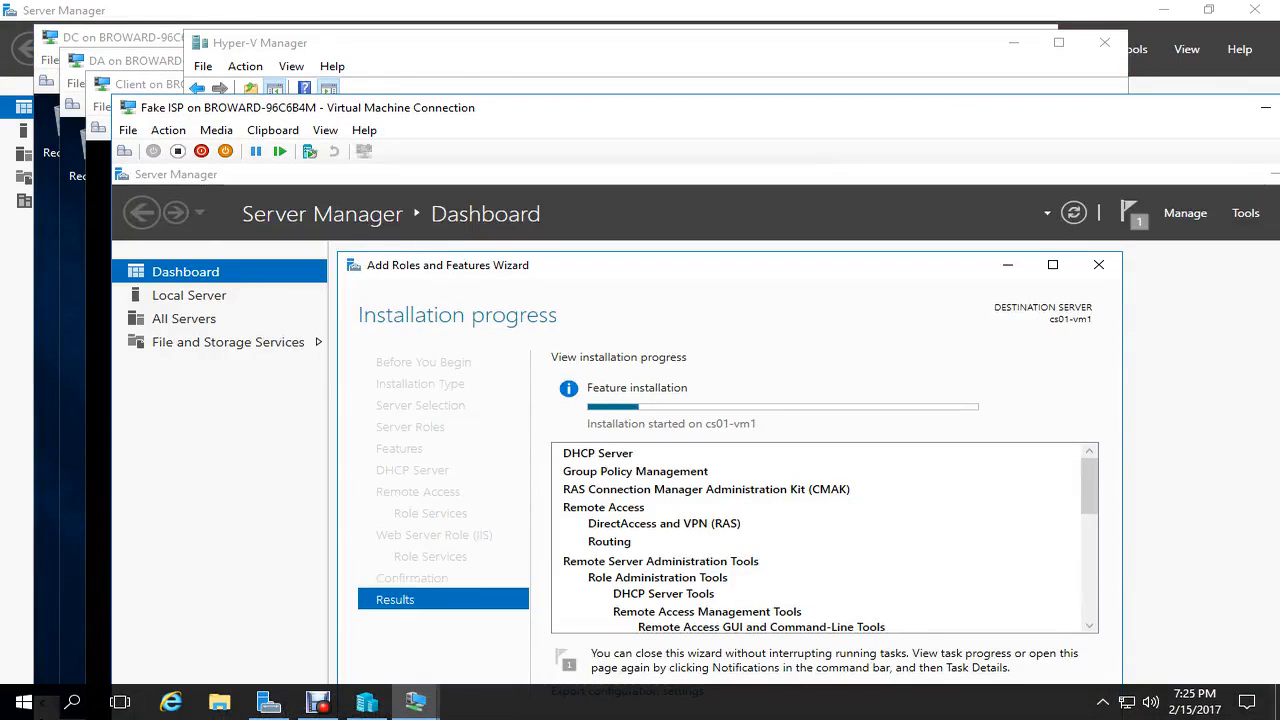
click(416, 702)
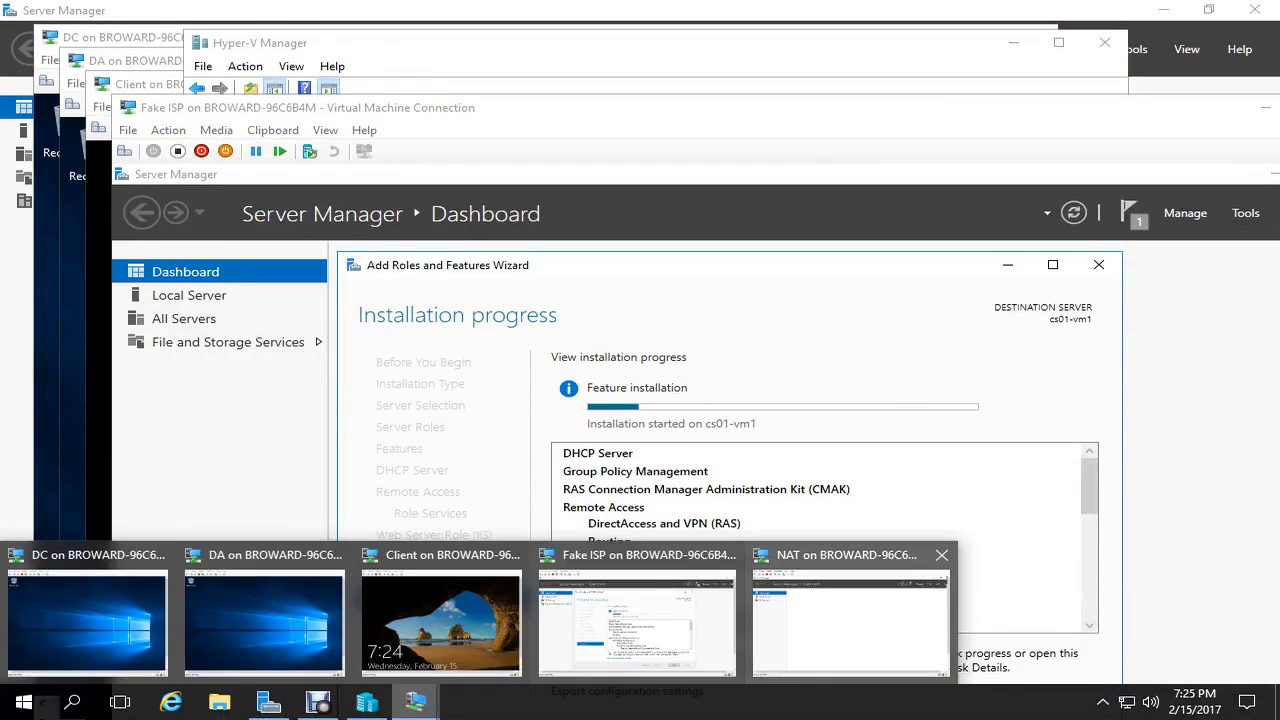
click(850, 620)
click(1107, 142)
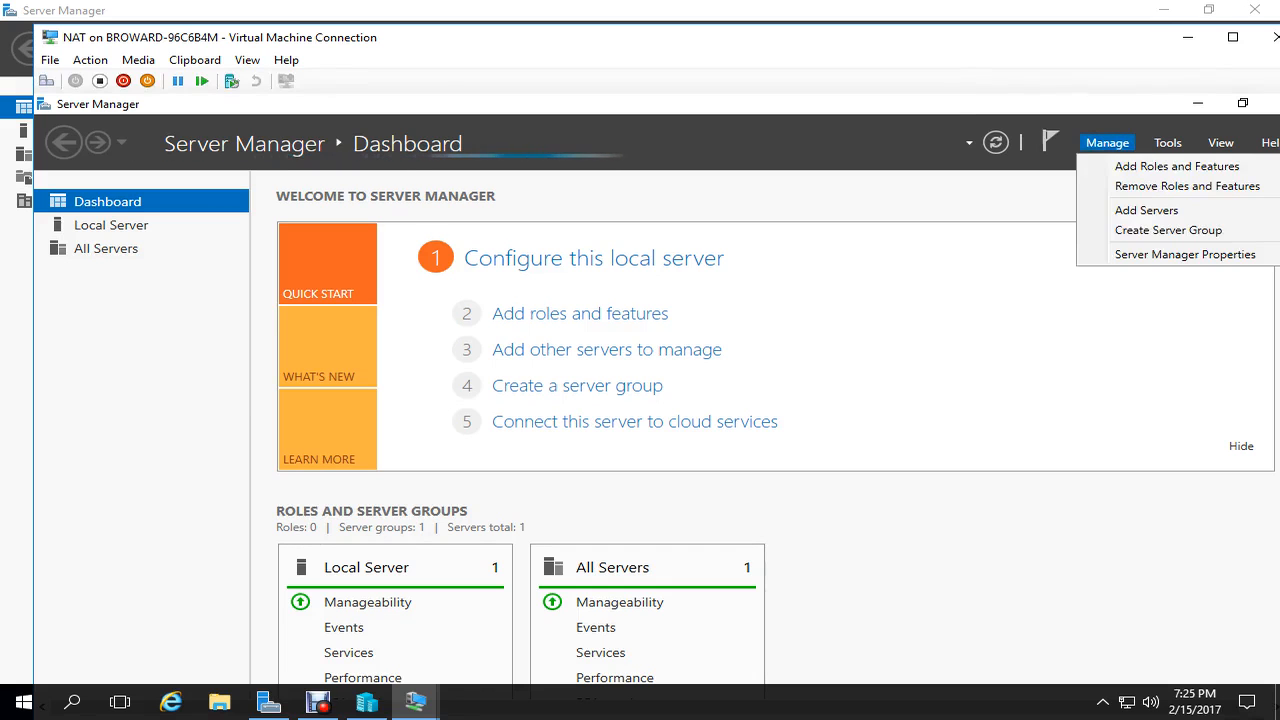
click(1185, 254)
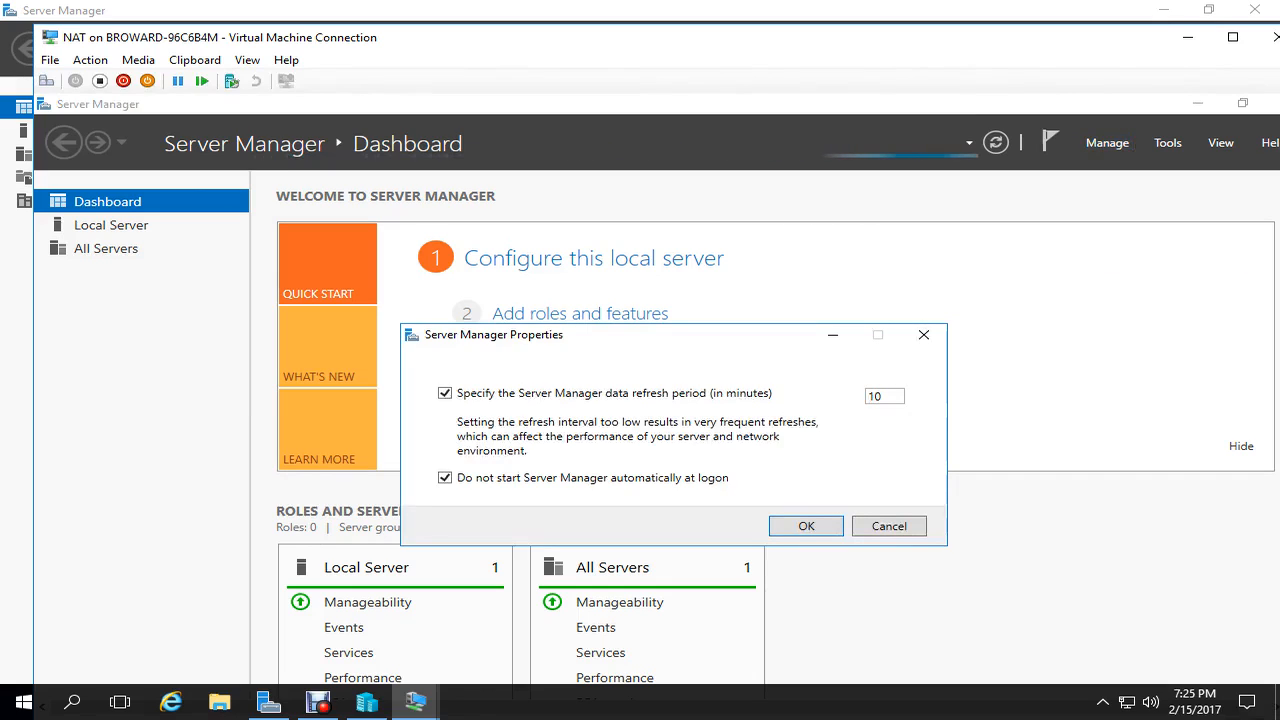
click(445, 478)
click(806, 526)
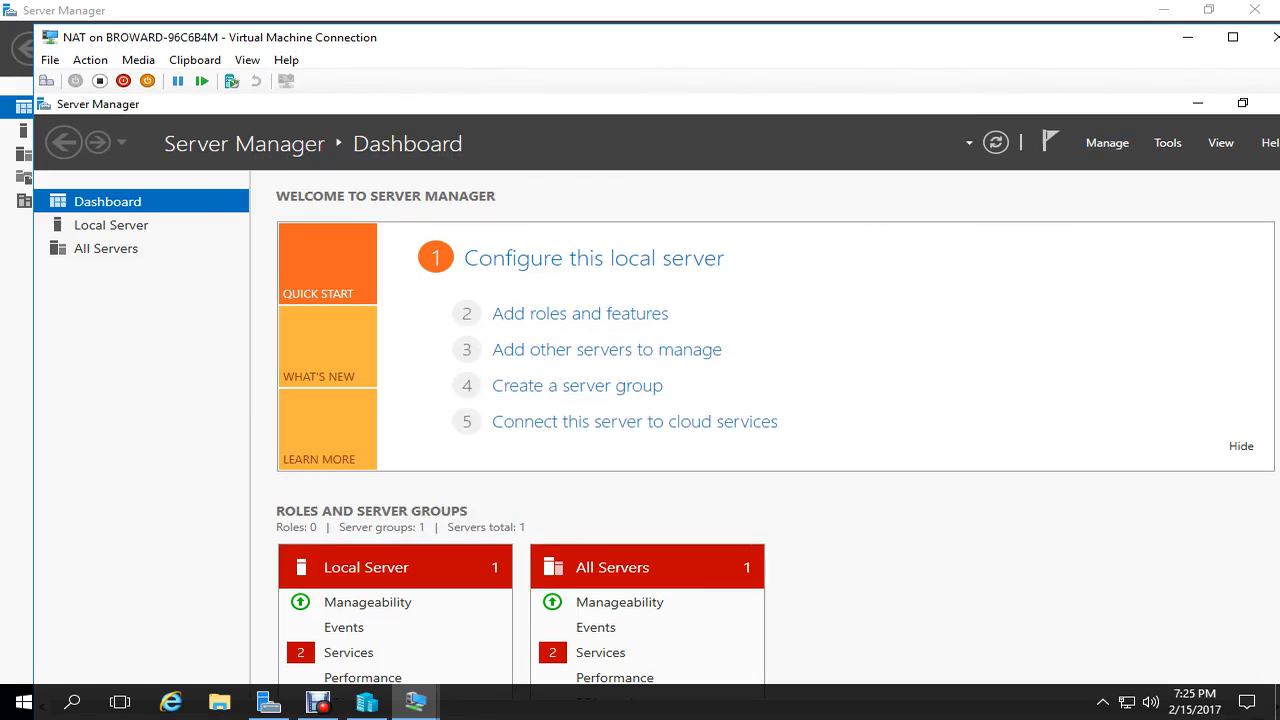
- Hide the dashboard welcome section, open the Local Server page, and minimize the full-screen session
click(1233, 37)
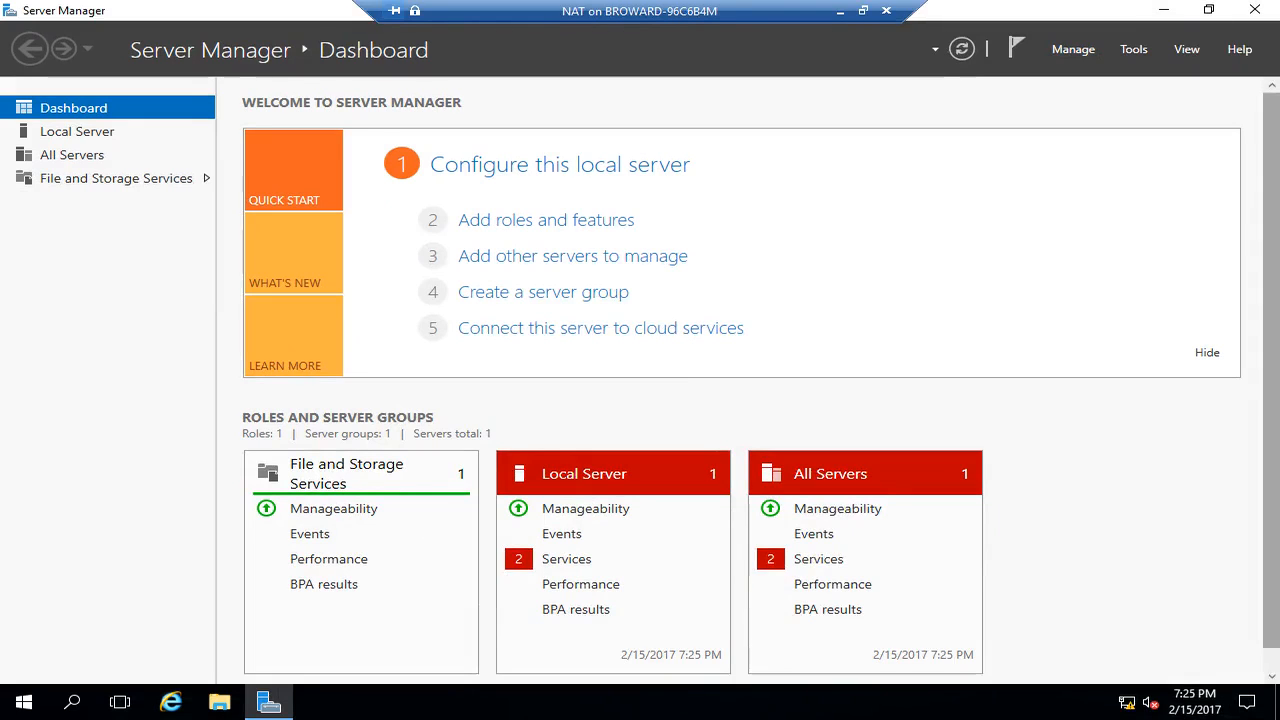
click(1207, 353)
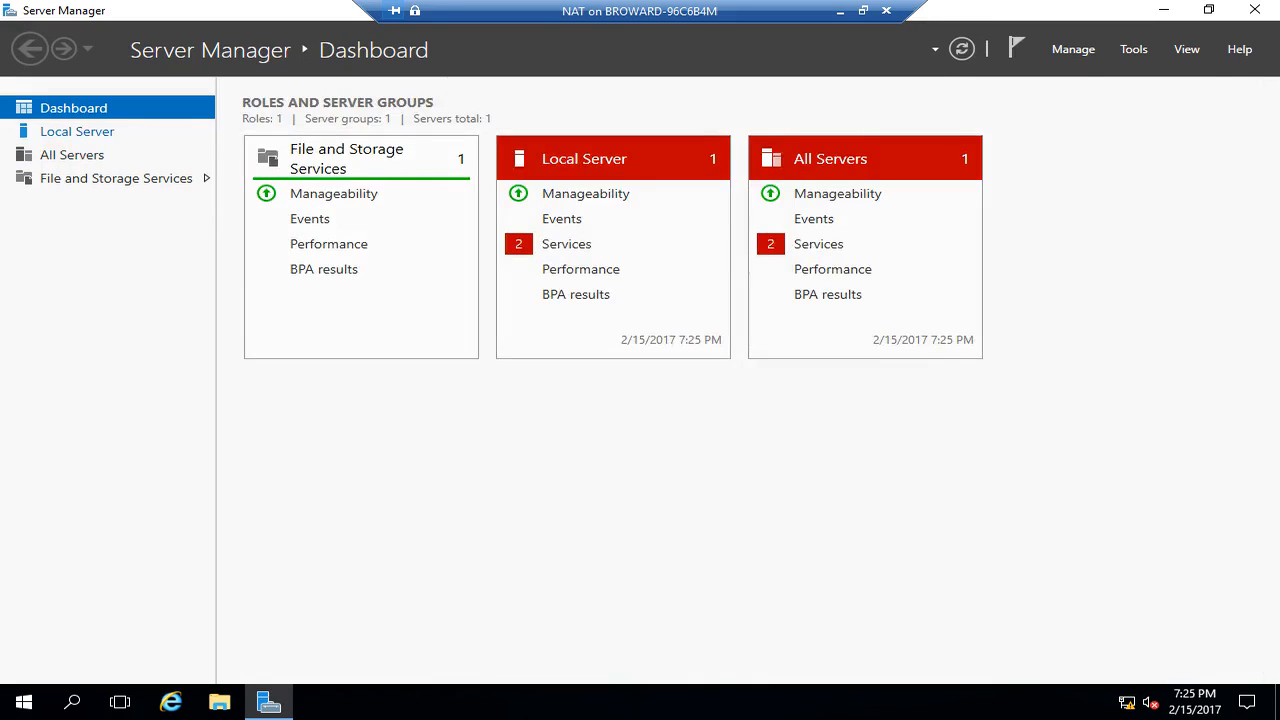
click(77, 132)
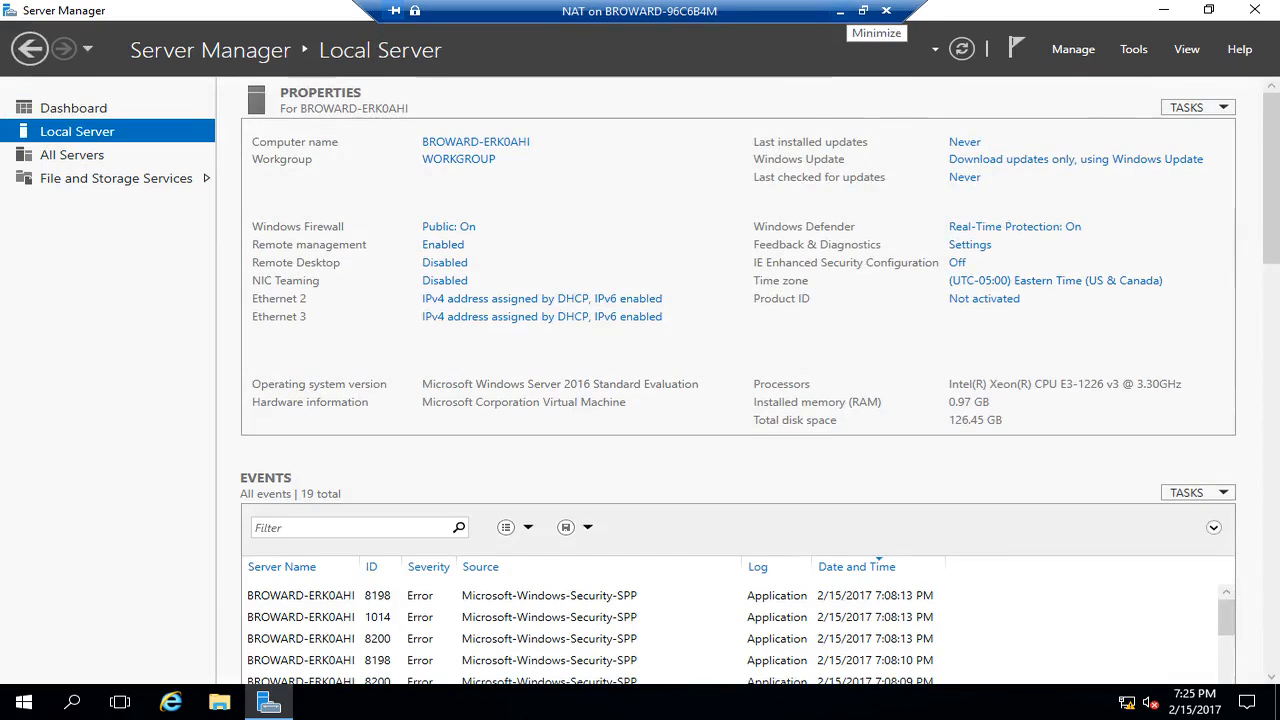
click(840, 11)
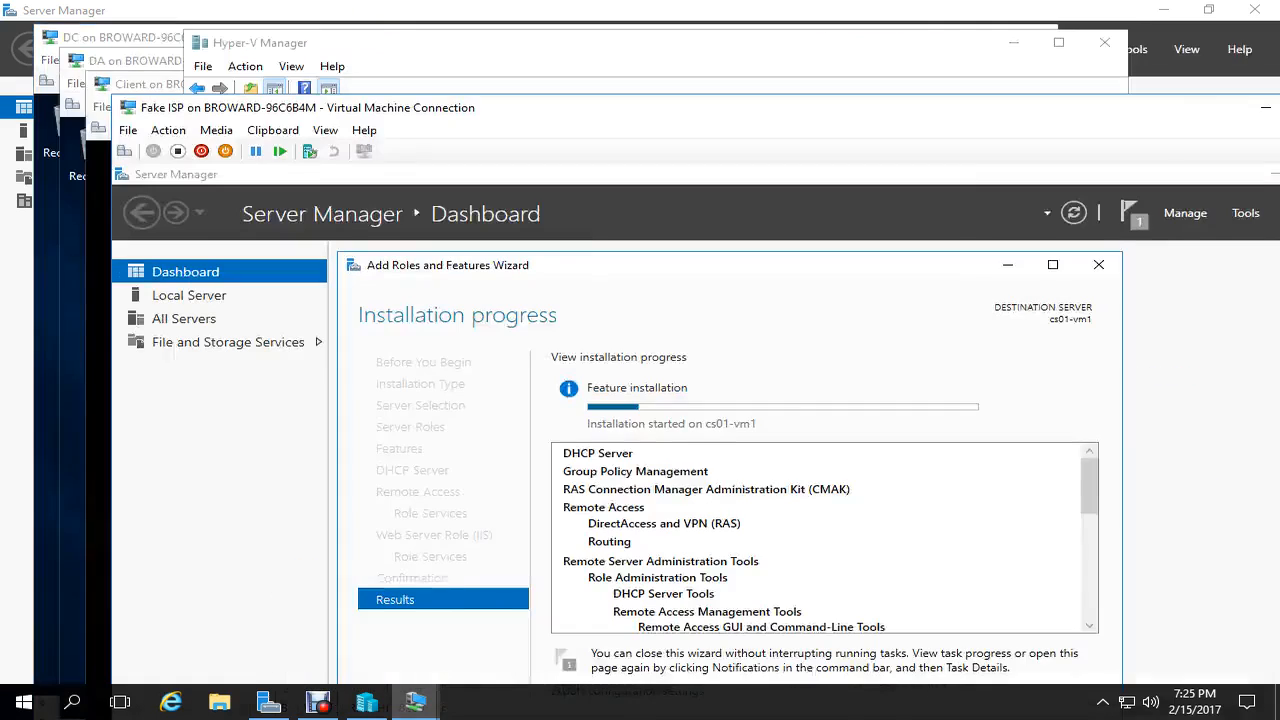
- Apply and keep 1280 × 800 in the DC VM's advanced display settings, then close its window
drag(1050, 108, 1000, 133)
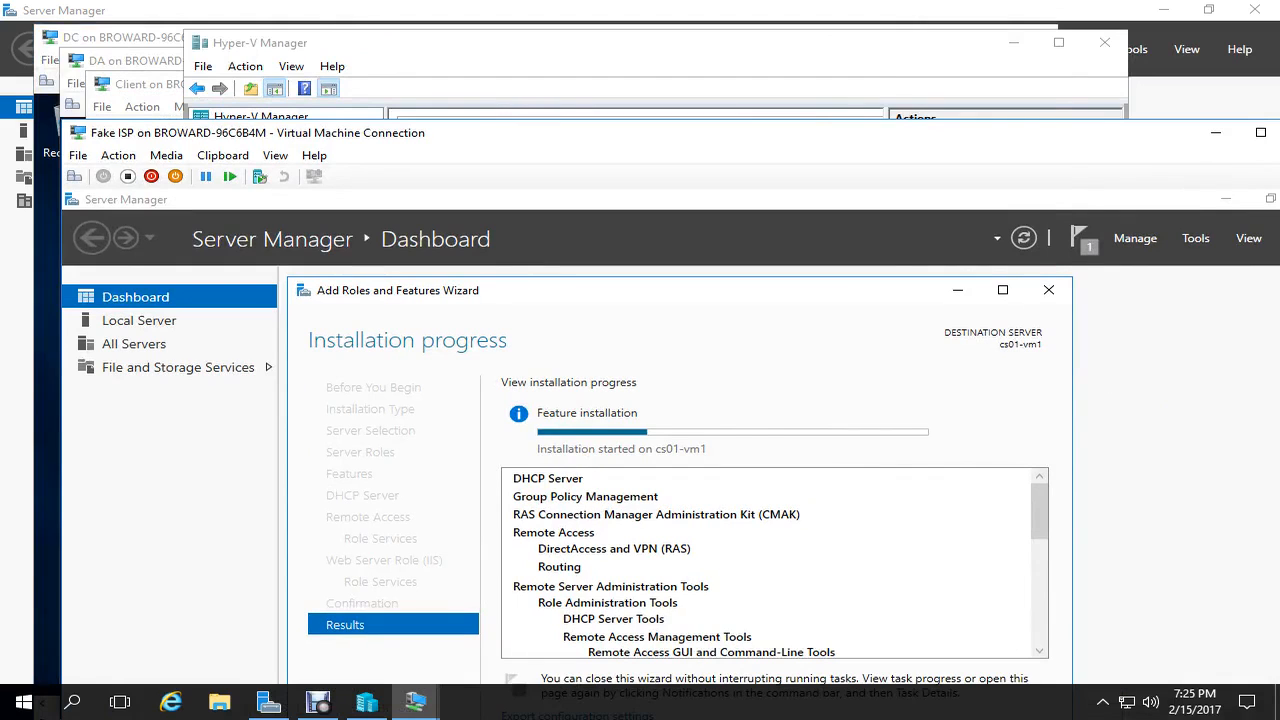
click(128, 38)
right_click(477, 250)
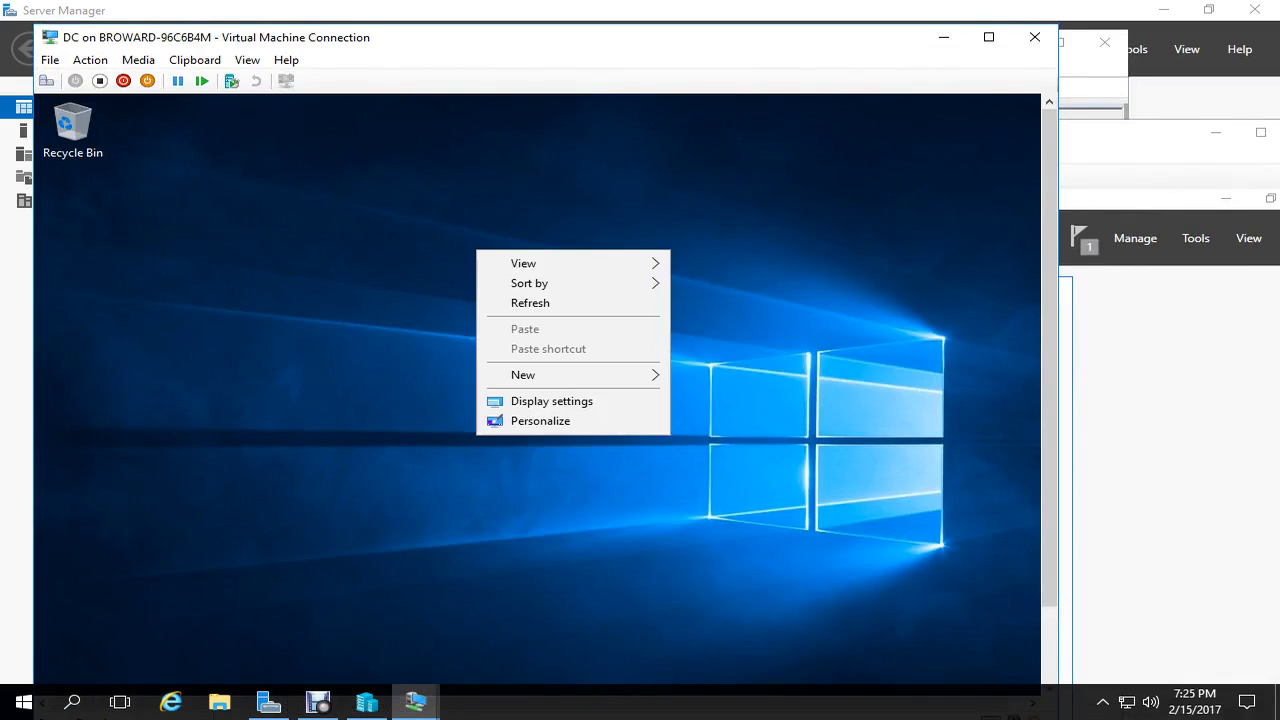
click(551, 401)
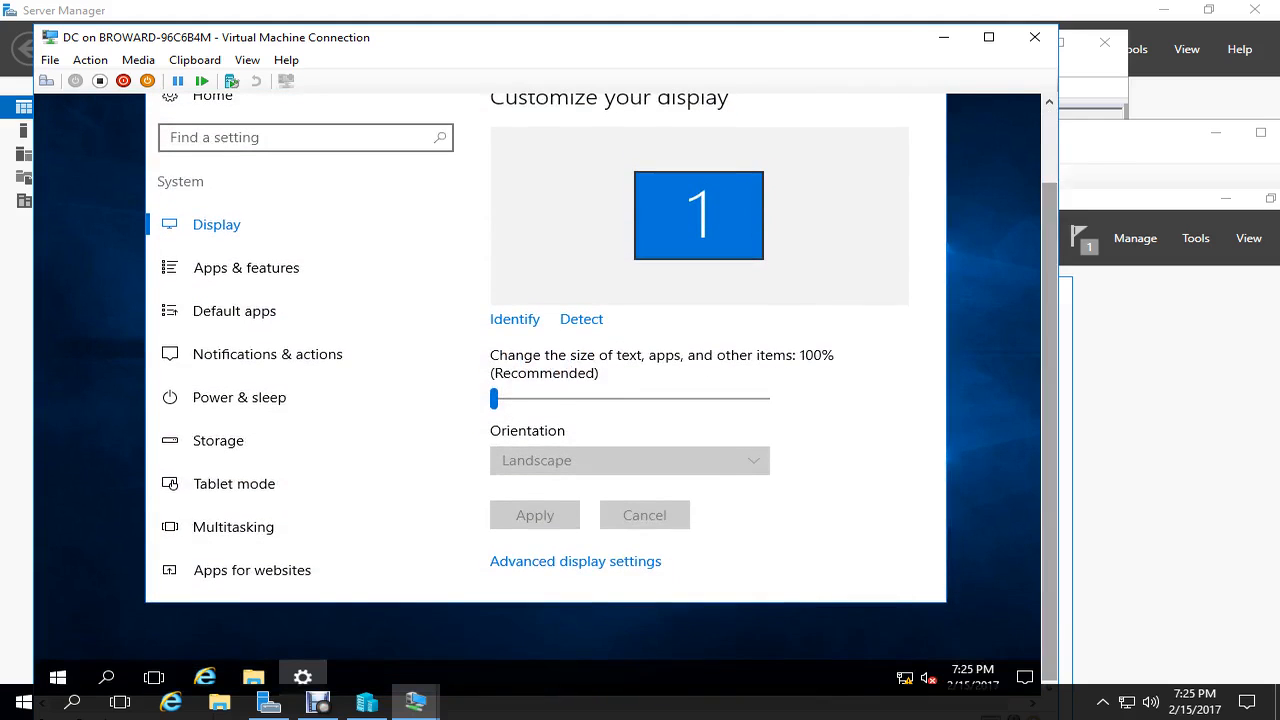
click(575, 561)
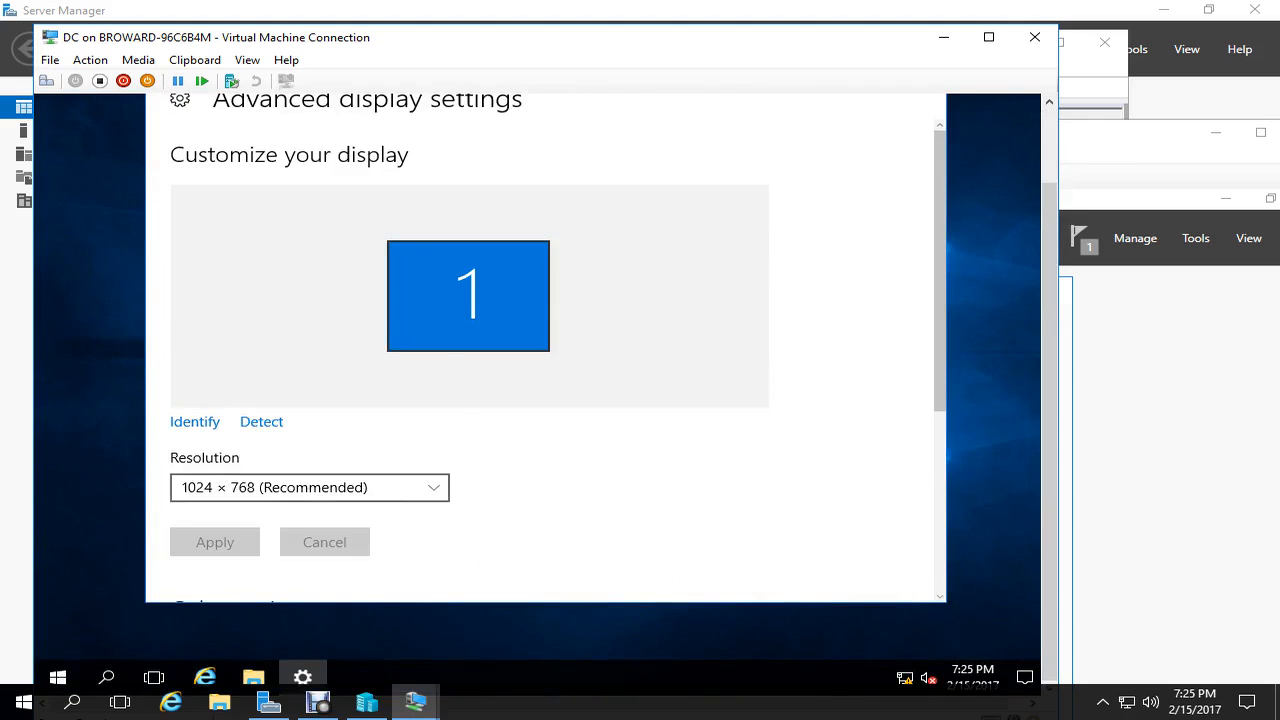
click(310, 488)
click(300, 401)
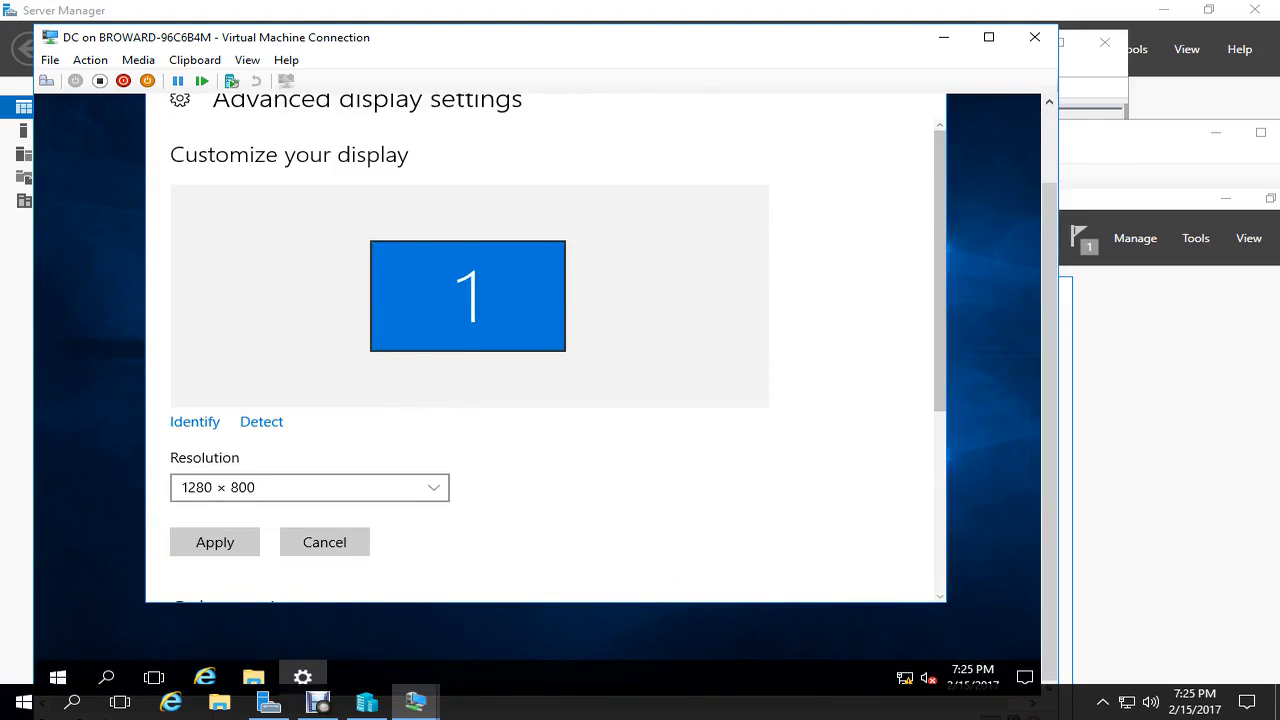
click(215, 542)
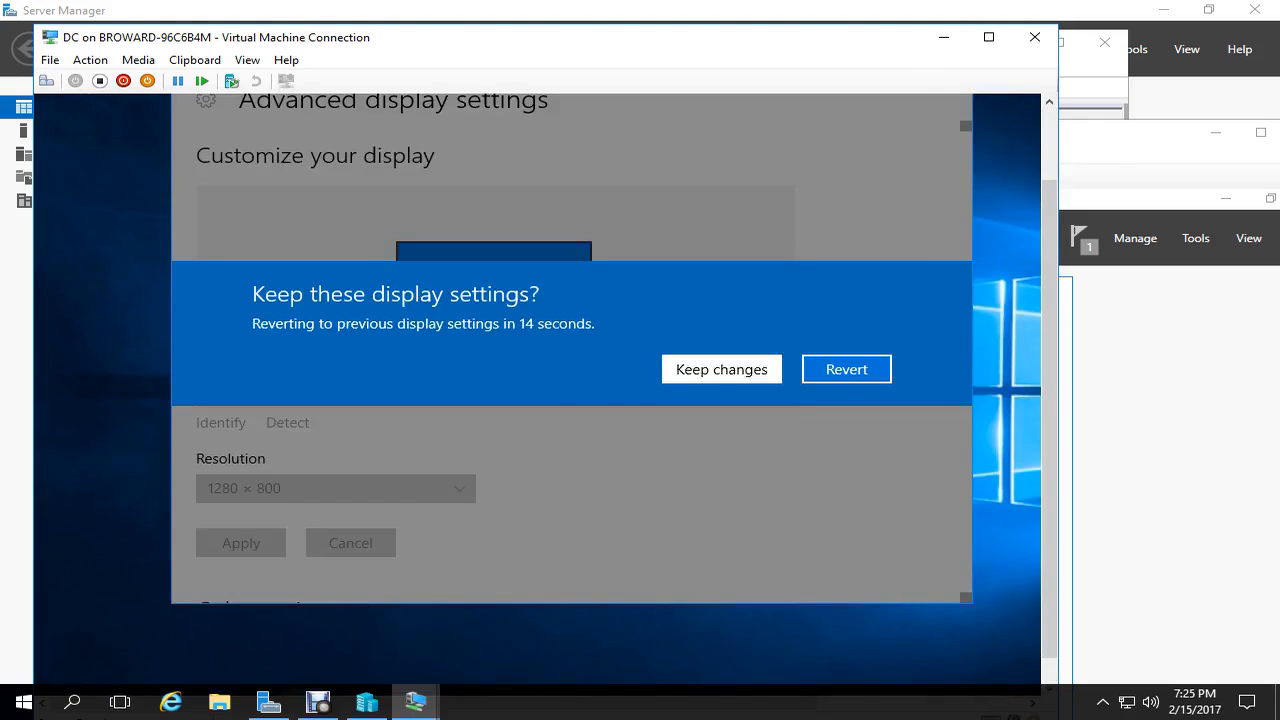
click(721, 369)
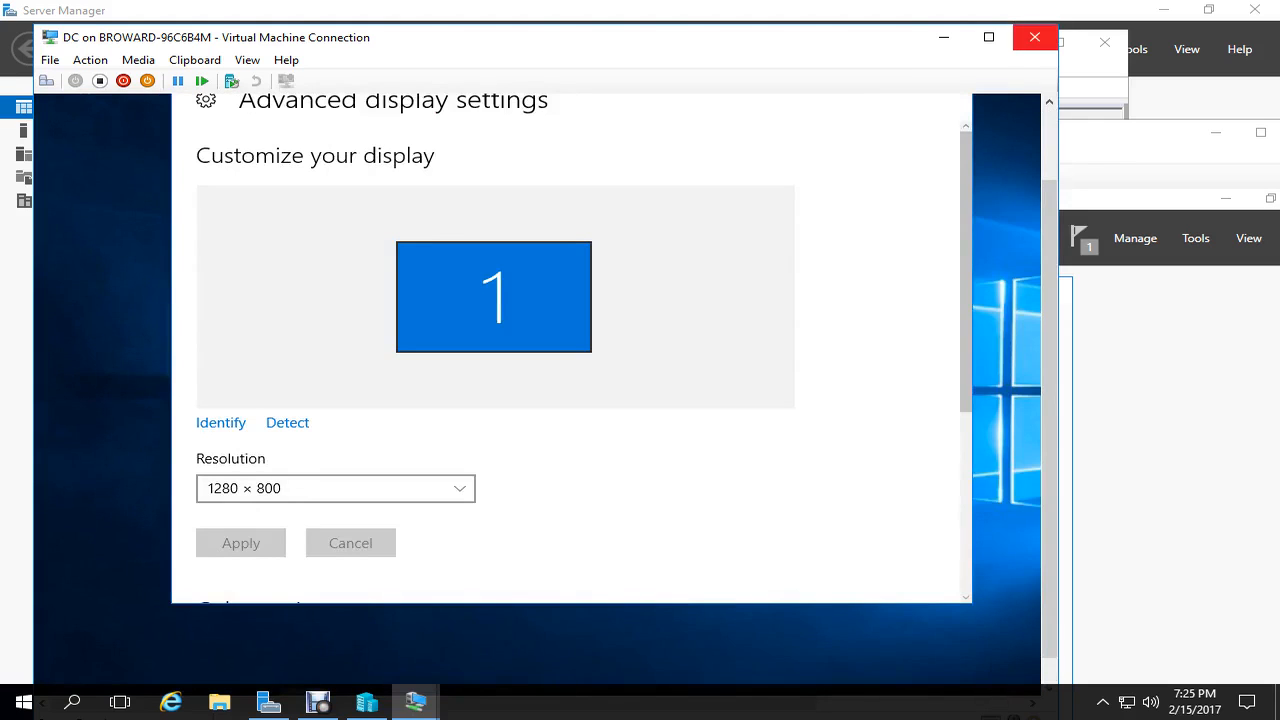
click(1034, 37)
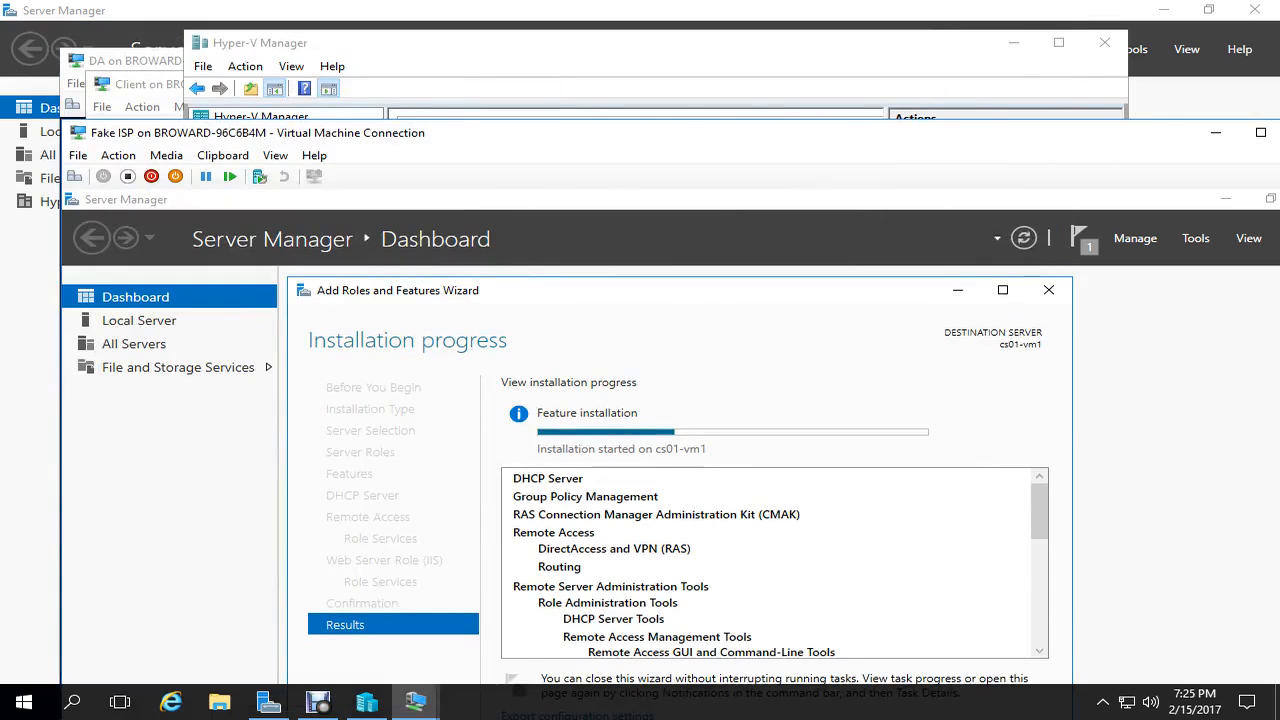
- On the DA VM desktop, apply and keep 1280 × 800 in advanced display settings, then close Settings
click(130, 61)
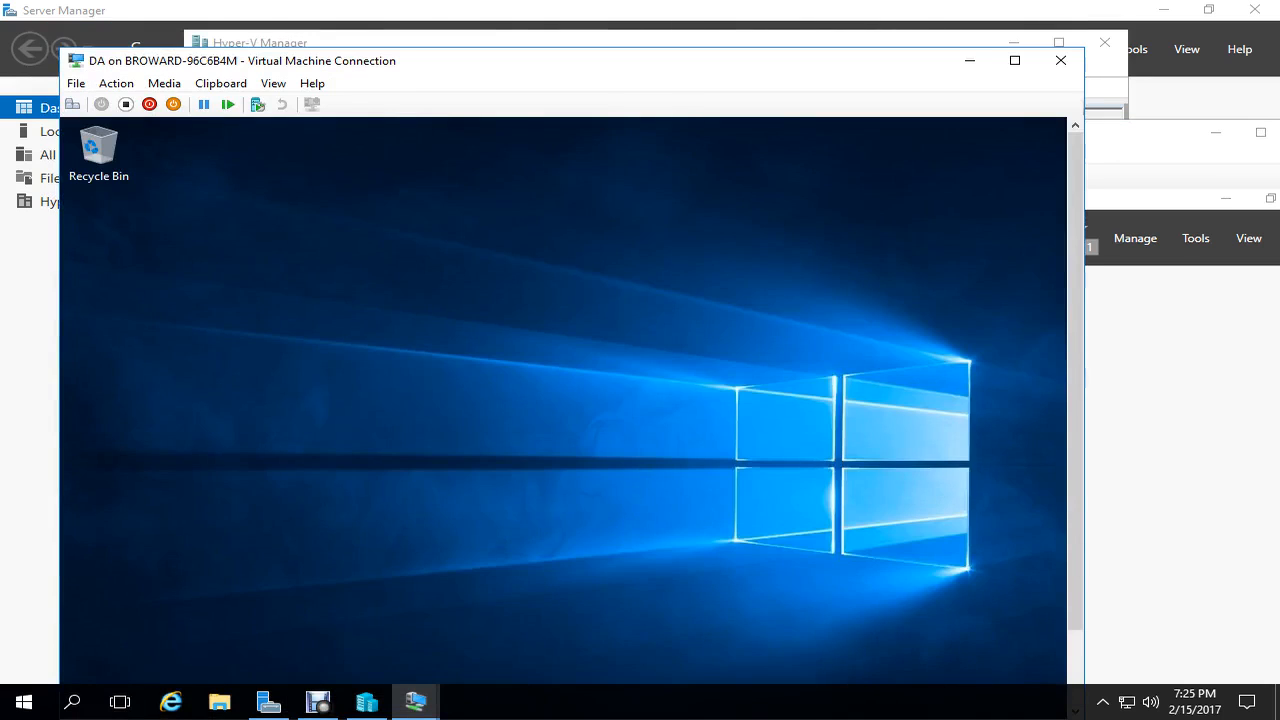
right_click(736, 274)
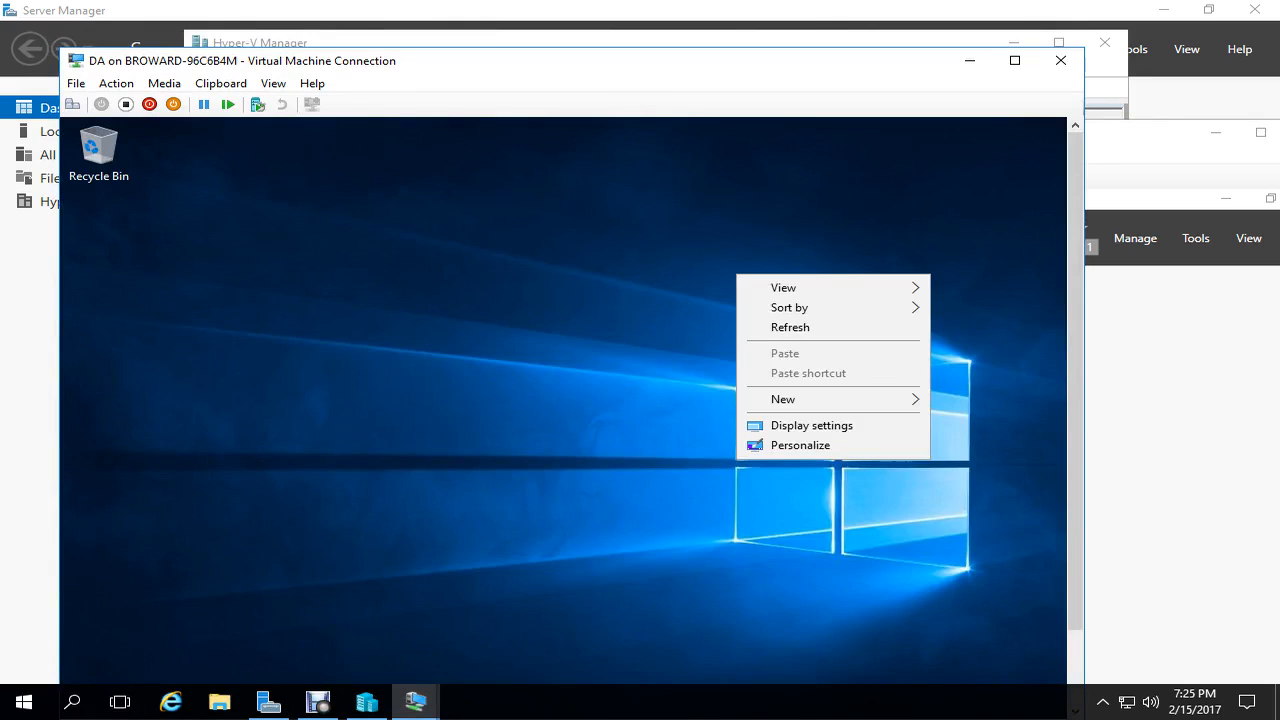
click(812, 426)
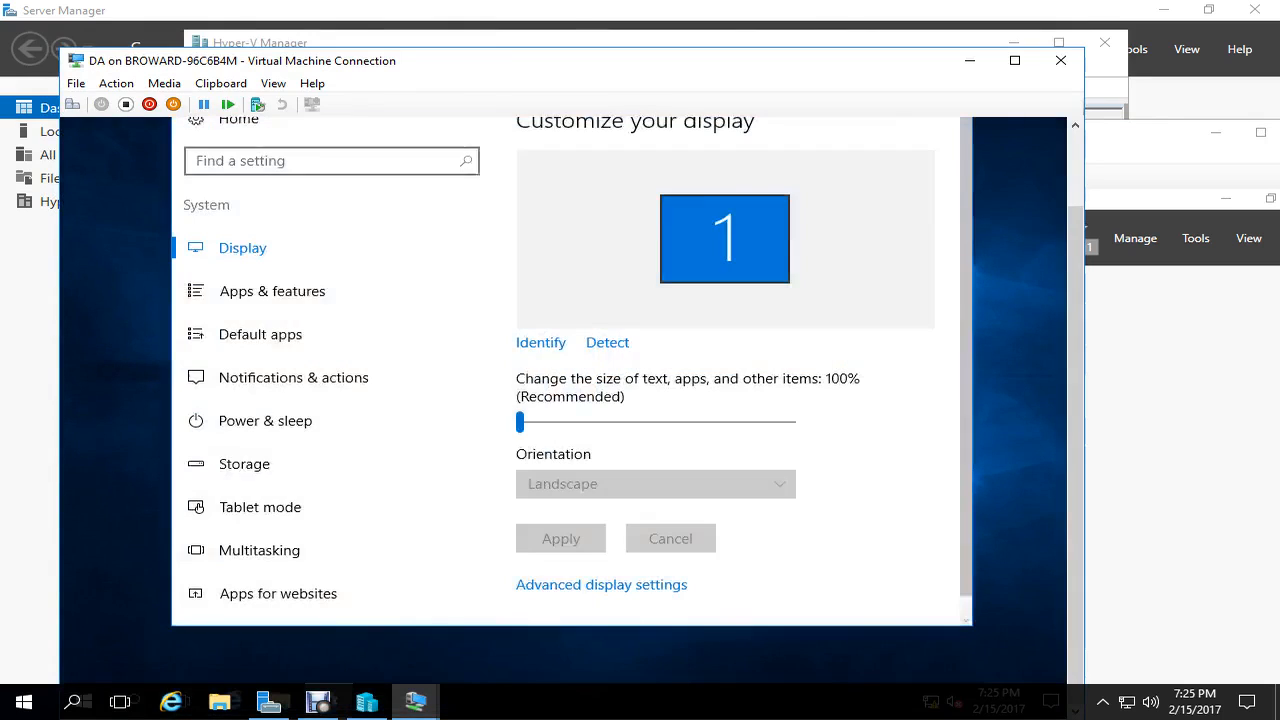
click(601, 584)
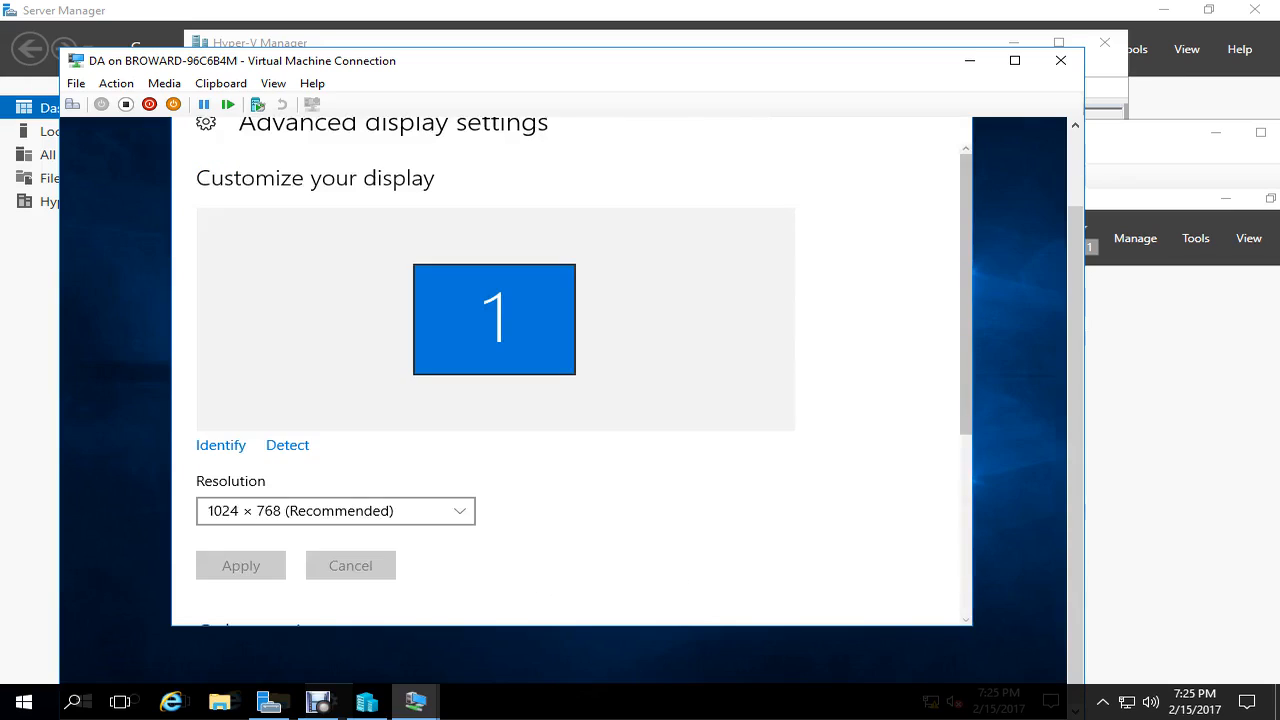
click(335, 511)
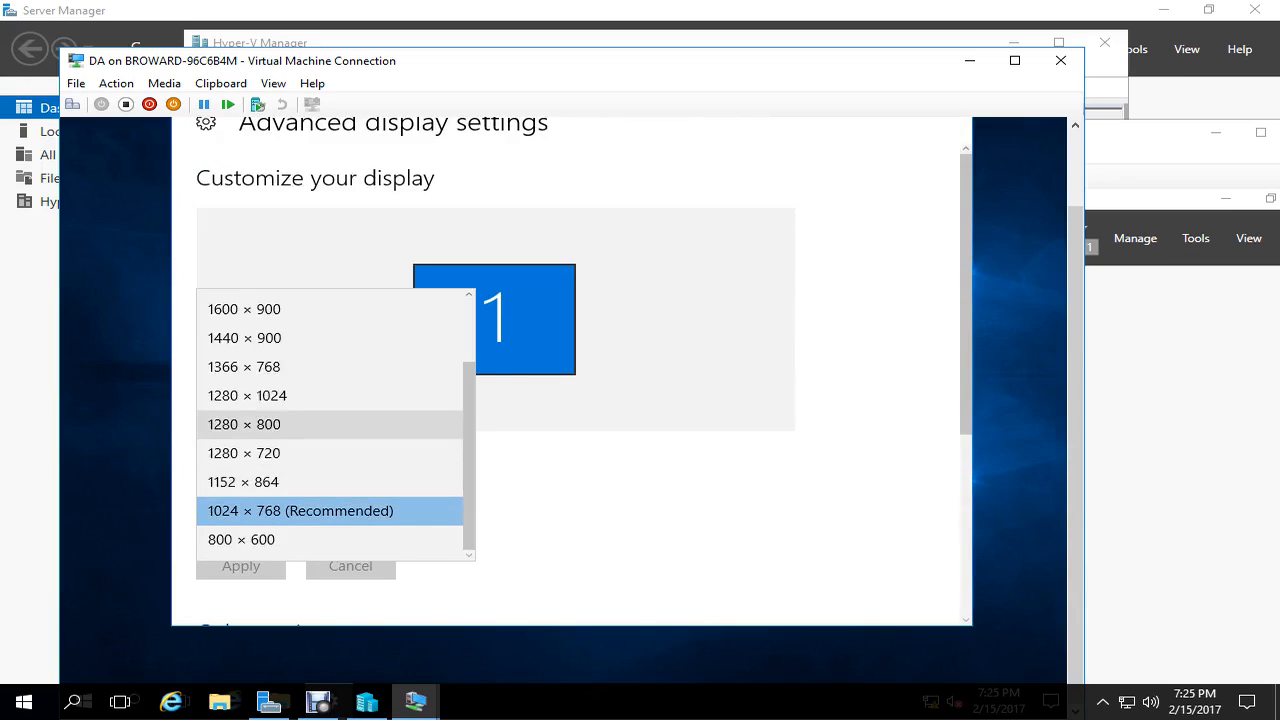
click(244, 424)
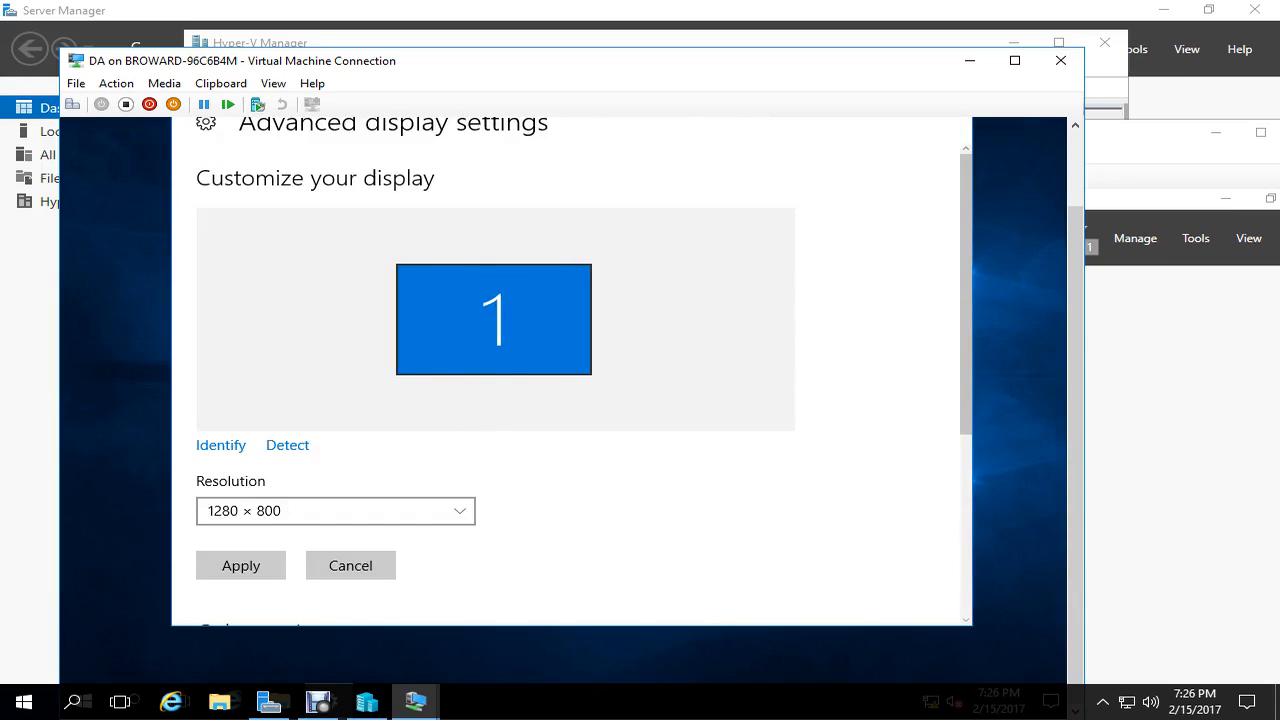
click(240, 566)
click(748, 393)
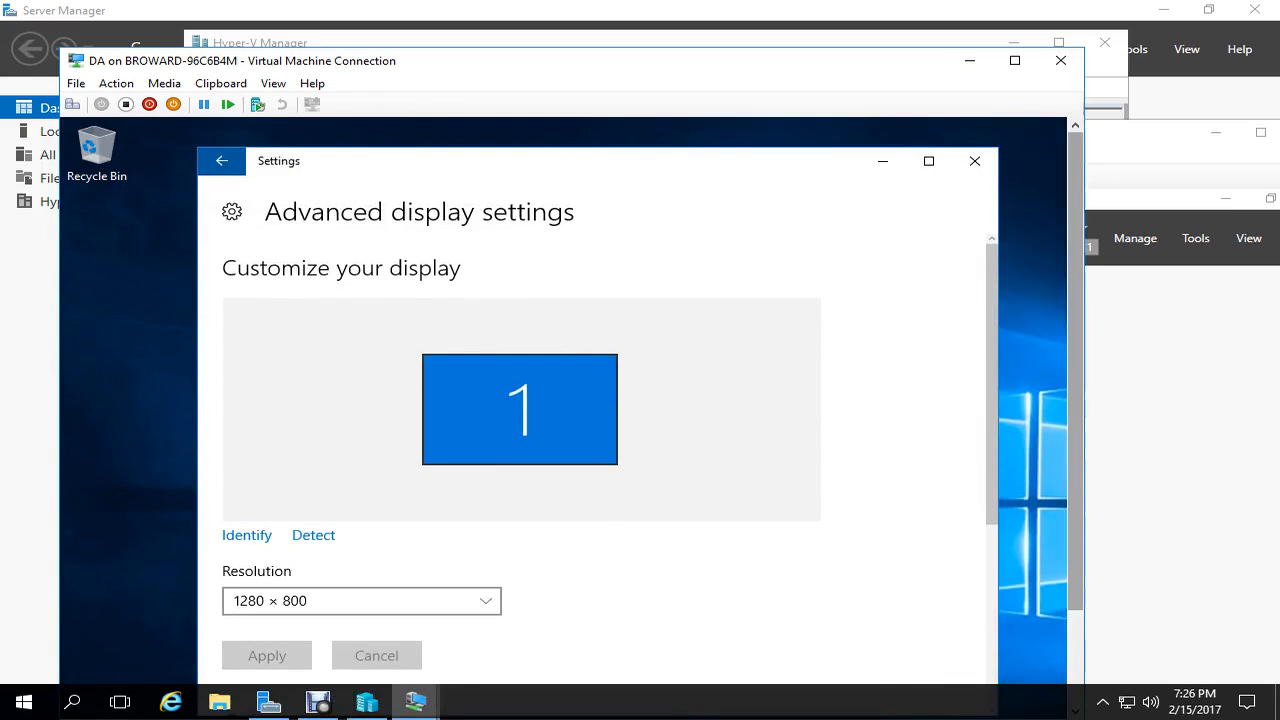
click(974, 161)
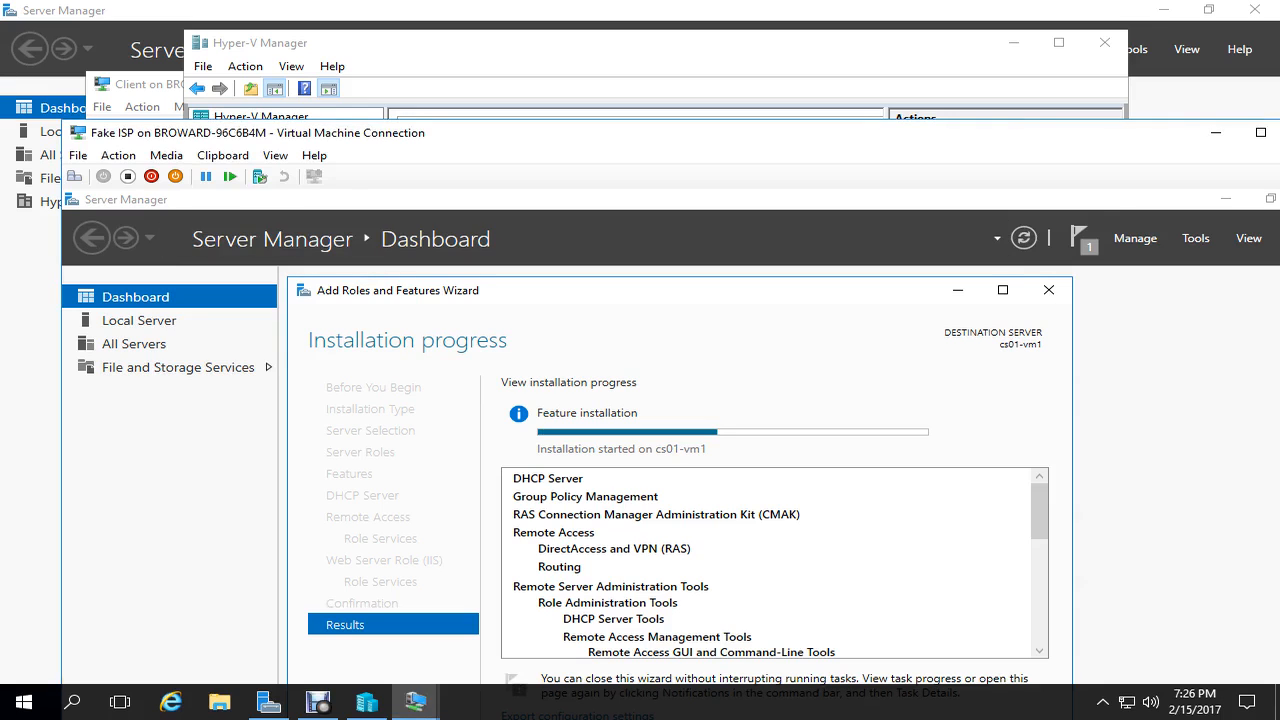
- Sign in to the Client VM by entering the account password
click(140, 84)
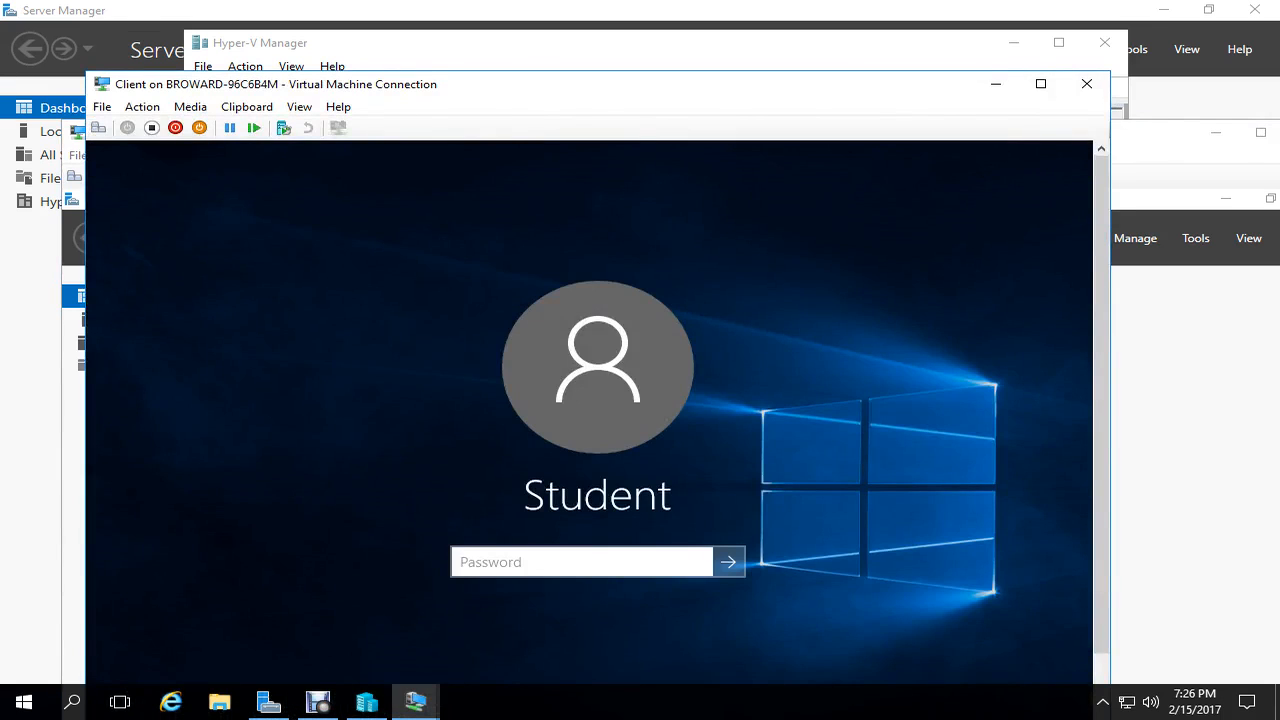
drag(598, 84, 603, 48)
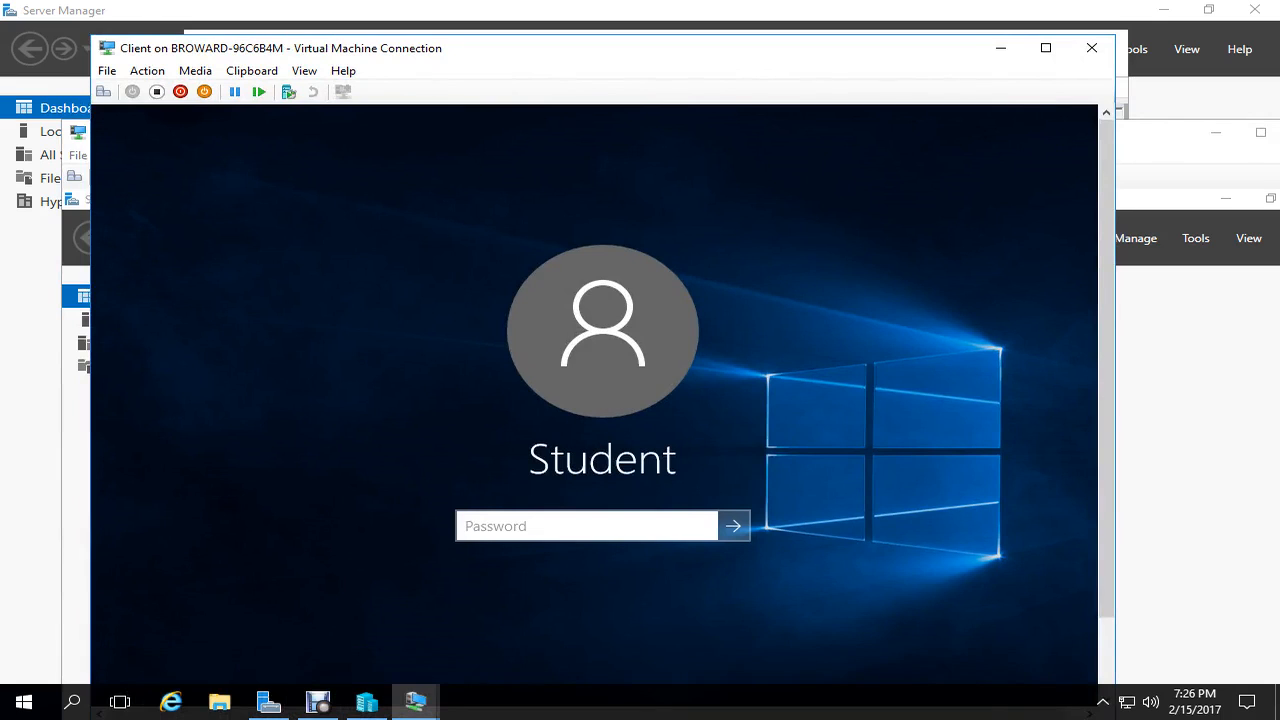
text(Pa$$w0rd)
key(Return)
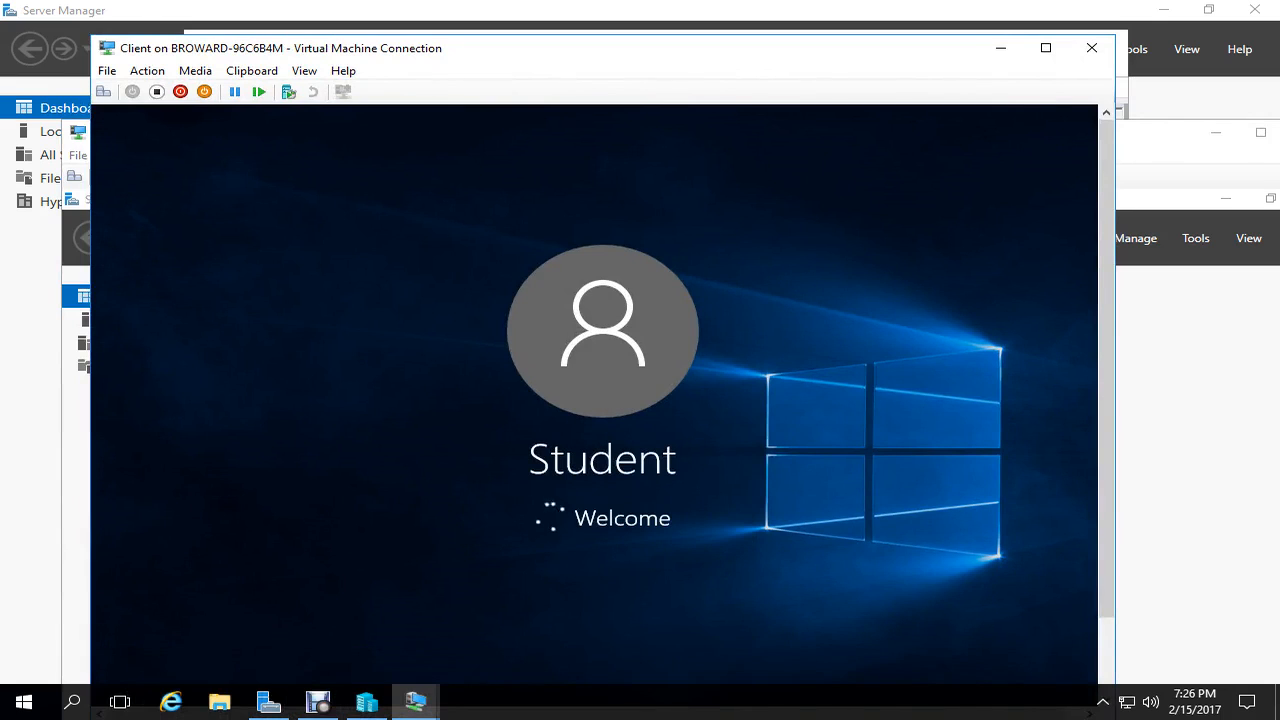
- Close the NAT VM connection window
click(416, 702)
click(397, 615)
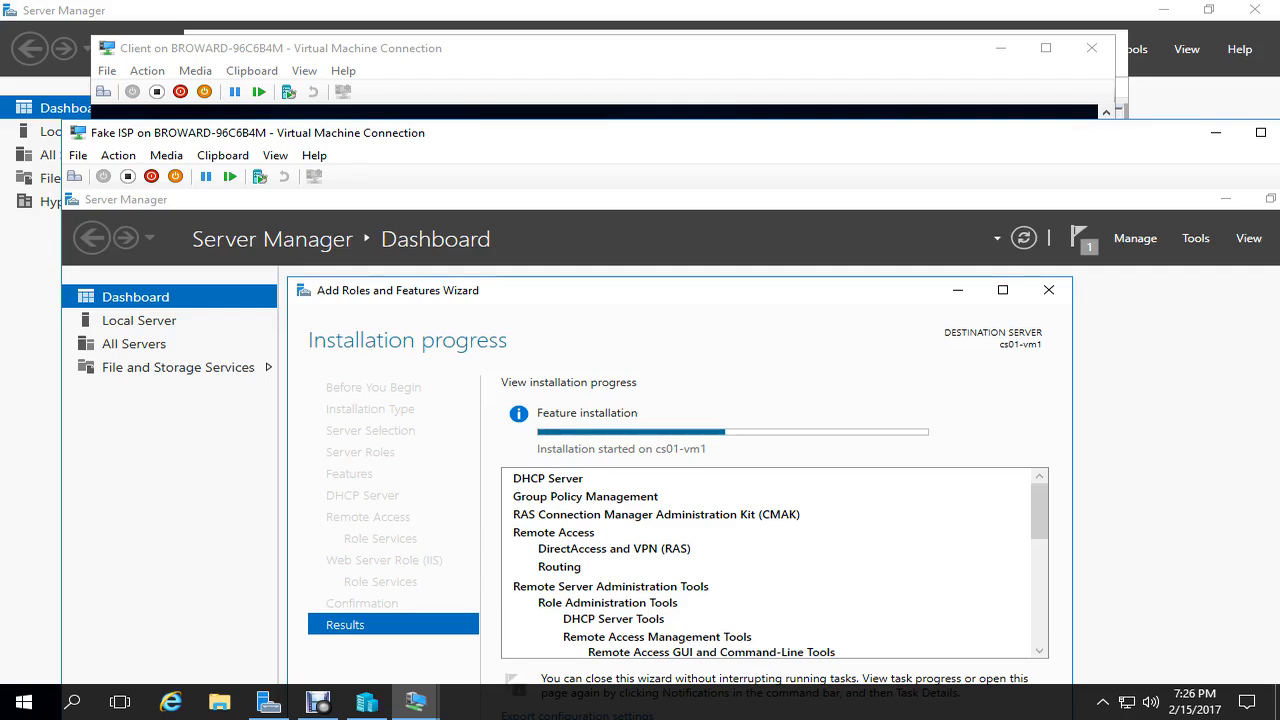
click(560, 48)
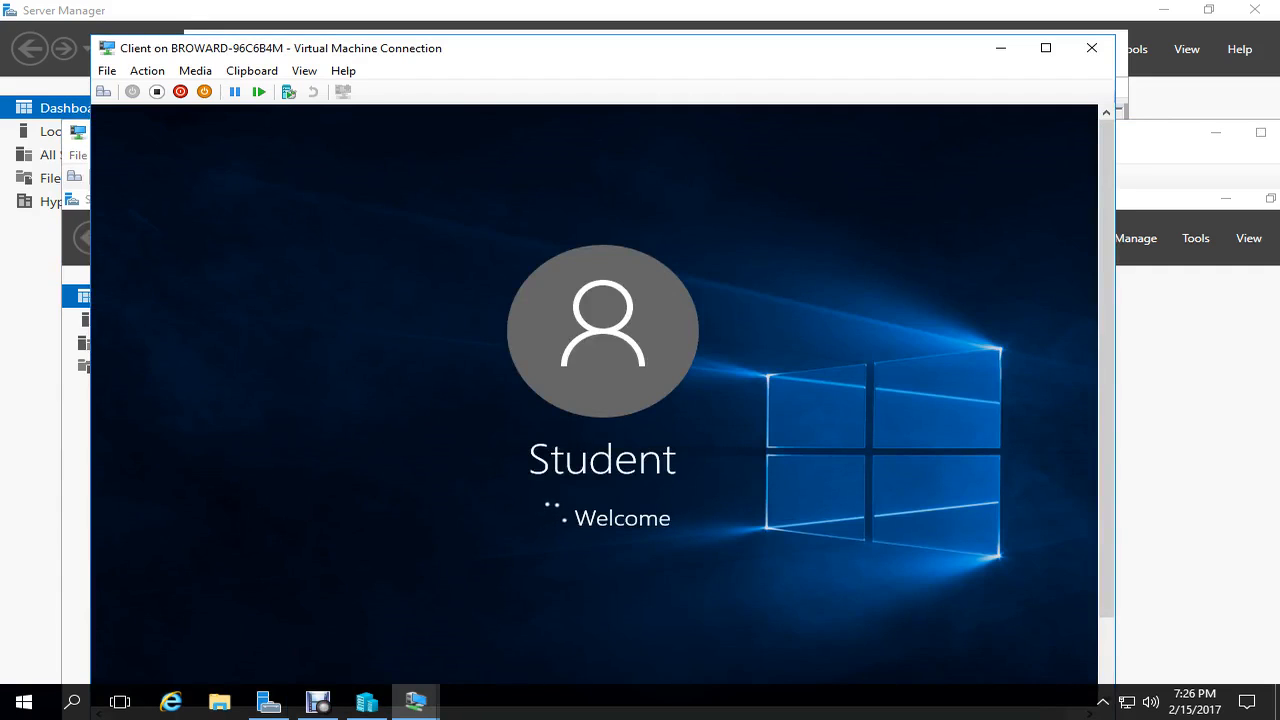
click(416, 702)
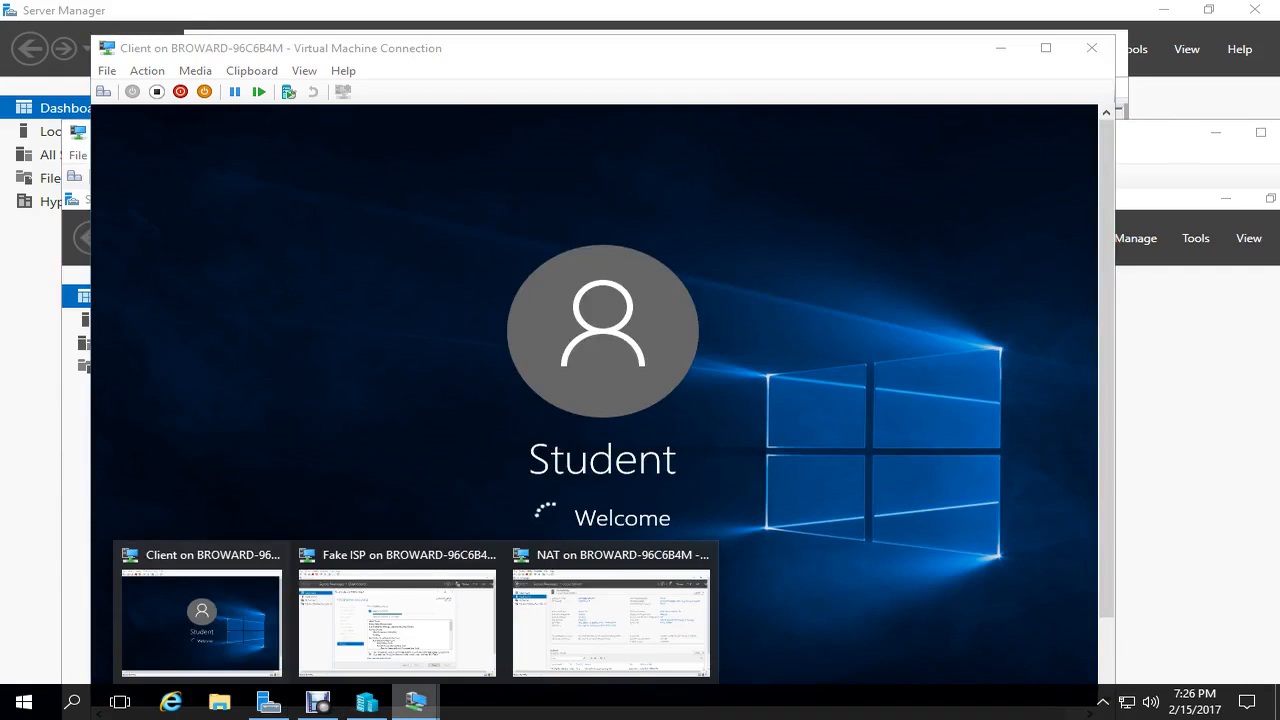
click(611, 620)
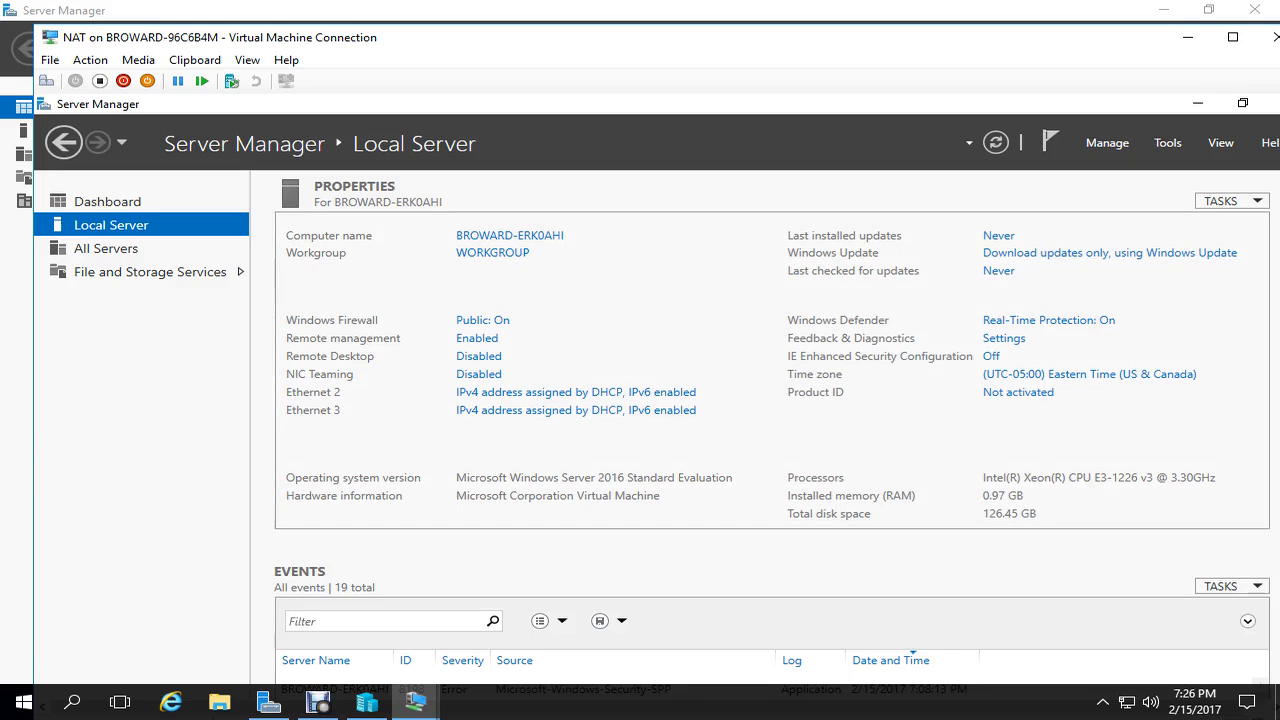
click(1272, 37)
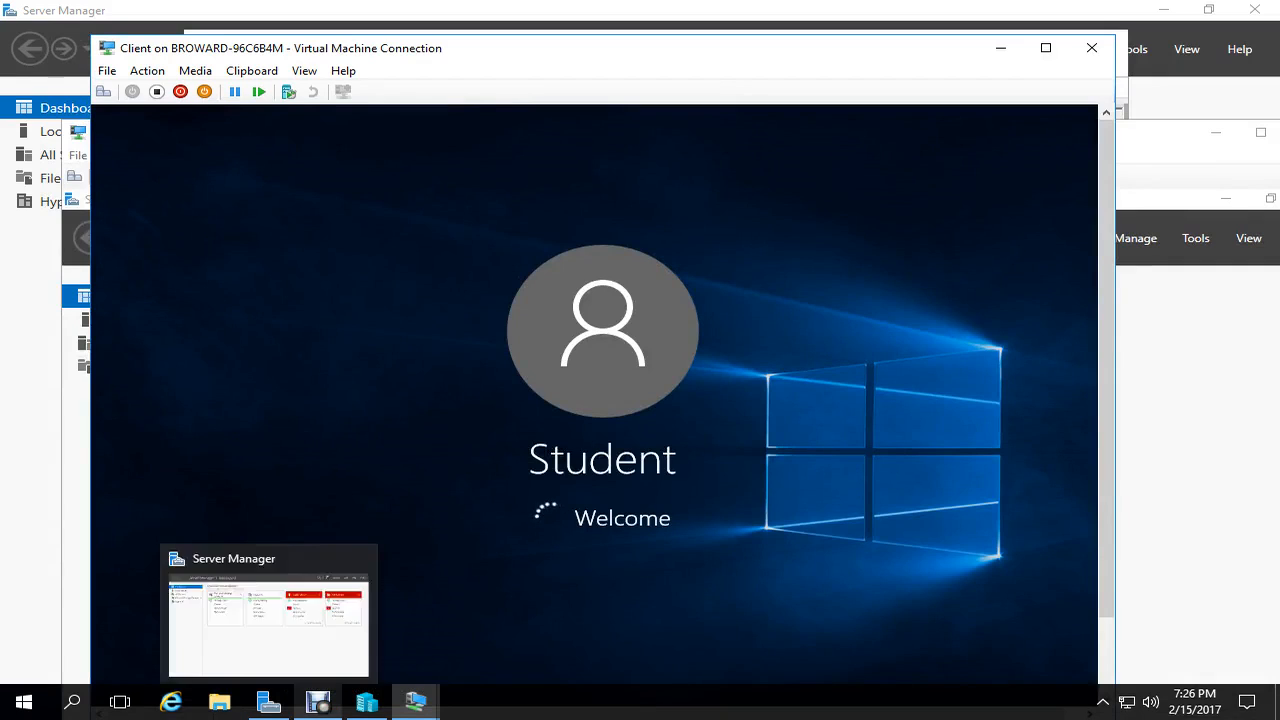
- Close the host's Server Manager and reposition the Client VM window lower
mouse_move(318, 702)
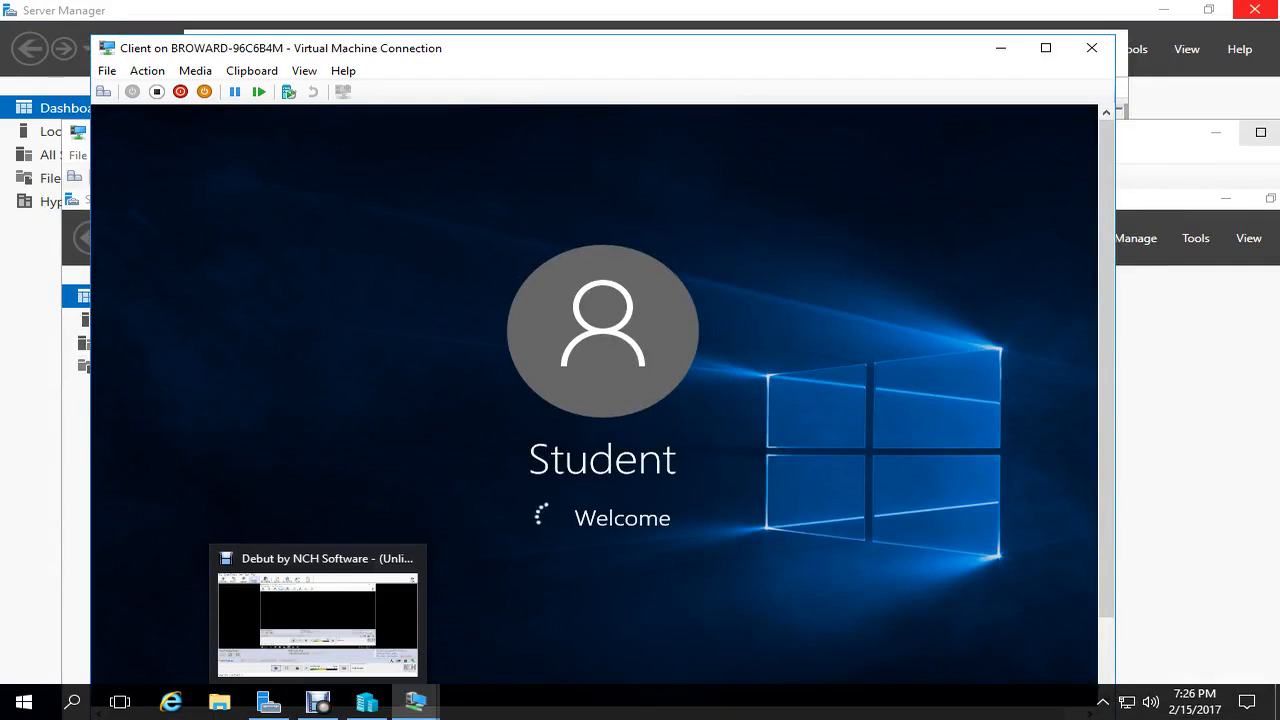
click(416, 702)
click(1254, 9)
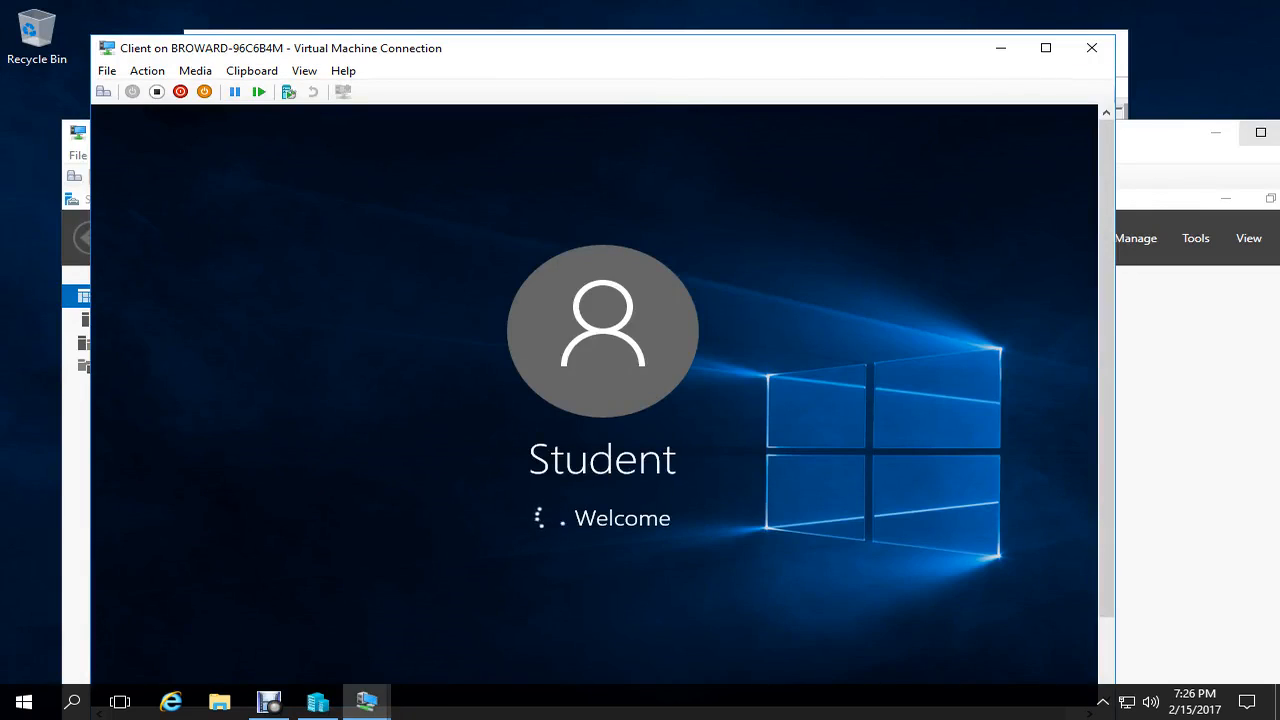
click(1170, 142)
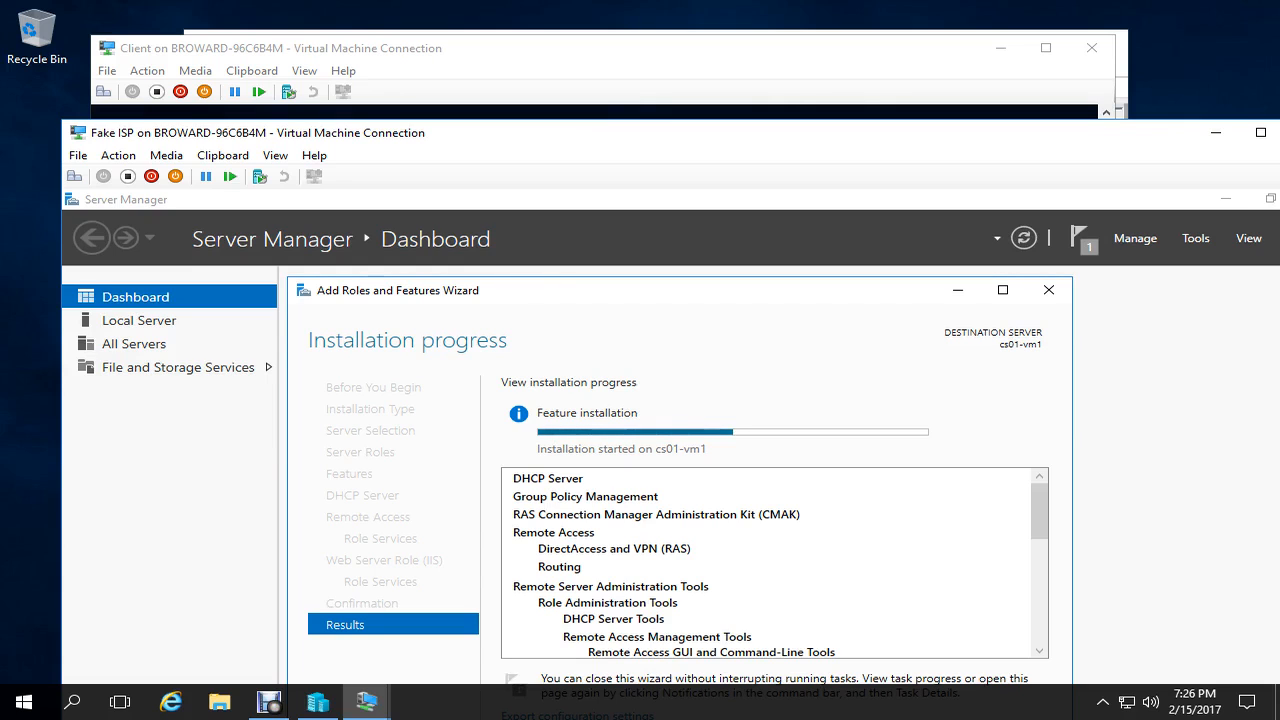
drag(700, 48, 706, 120)
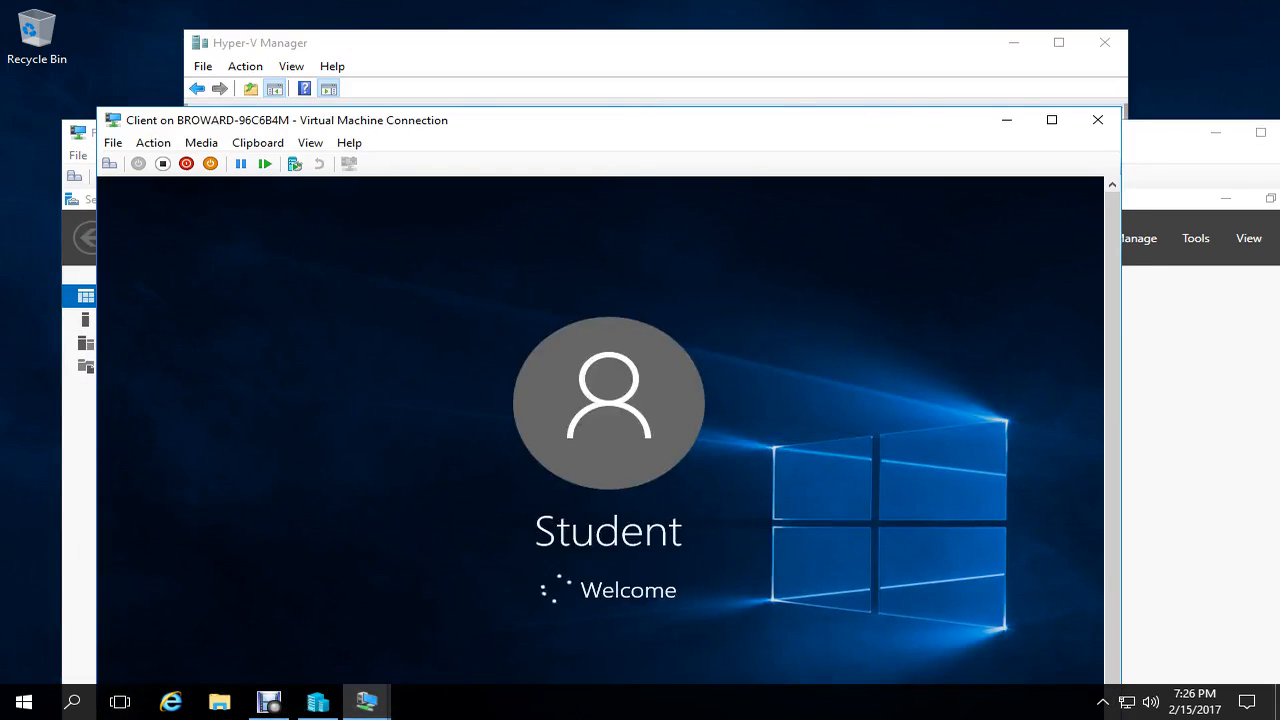
- Bring the Fake ISP VM window forward and switch it to full screen with Ctrl+Alt+Break
click(706, 44)
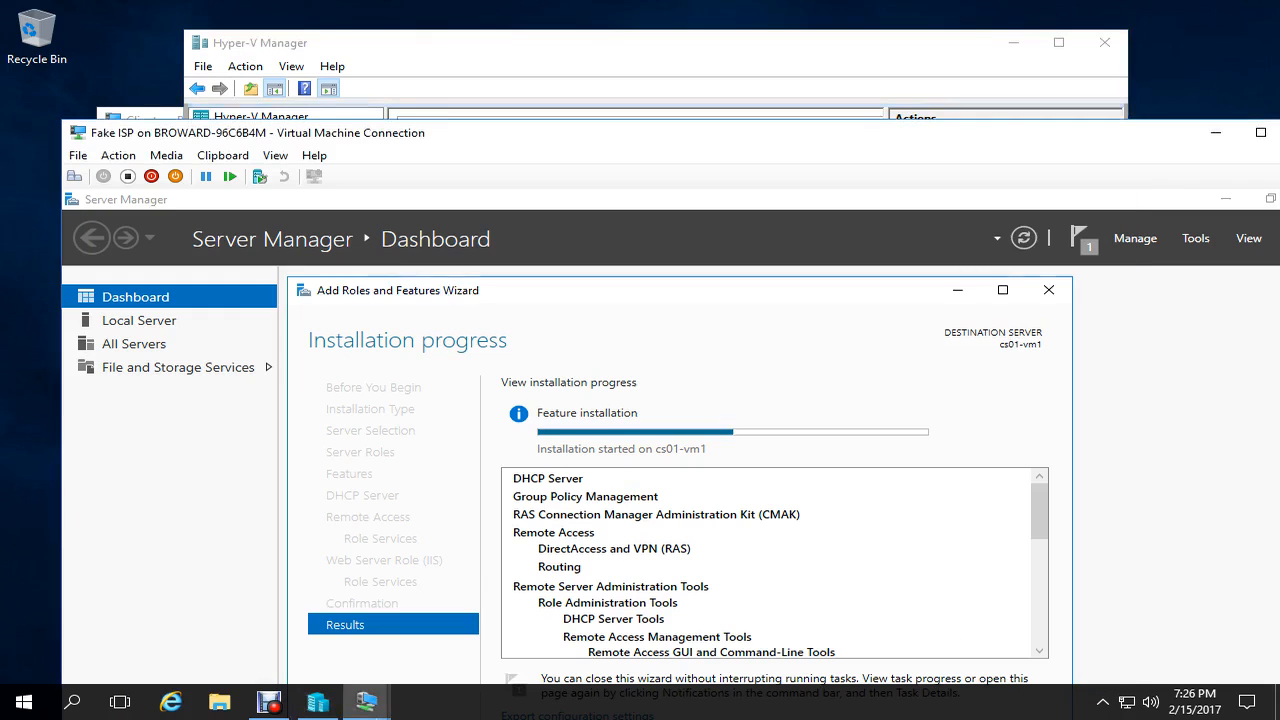
click(1185, 300)
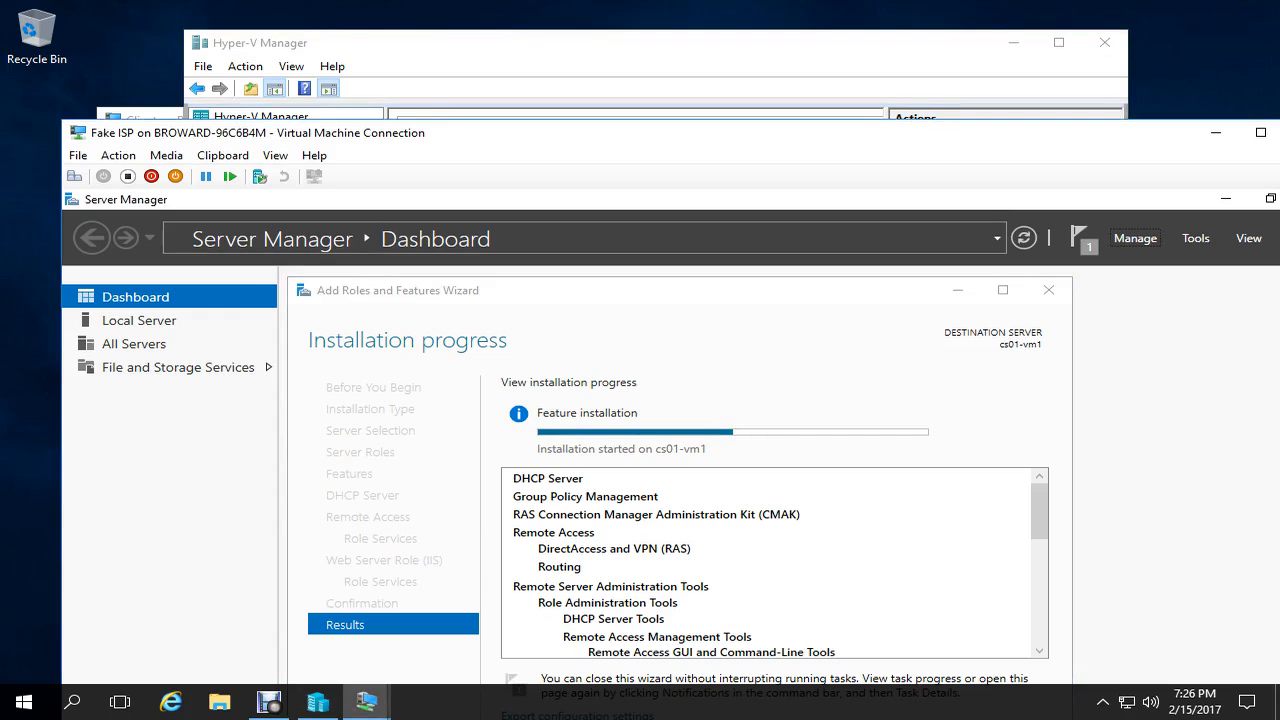
key(ctrl+alt+Break)
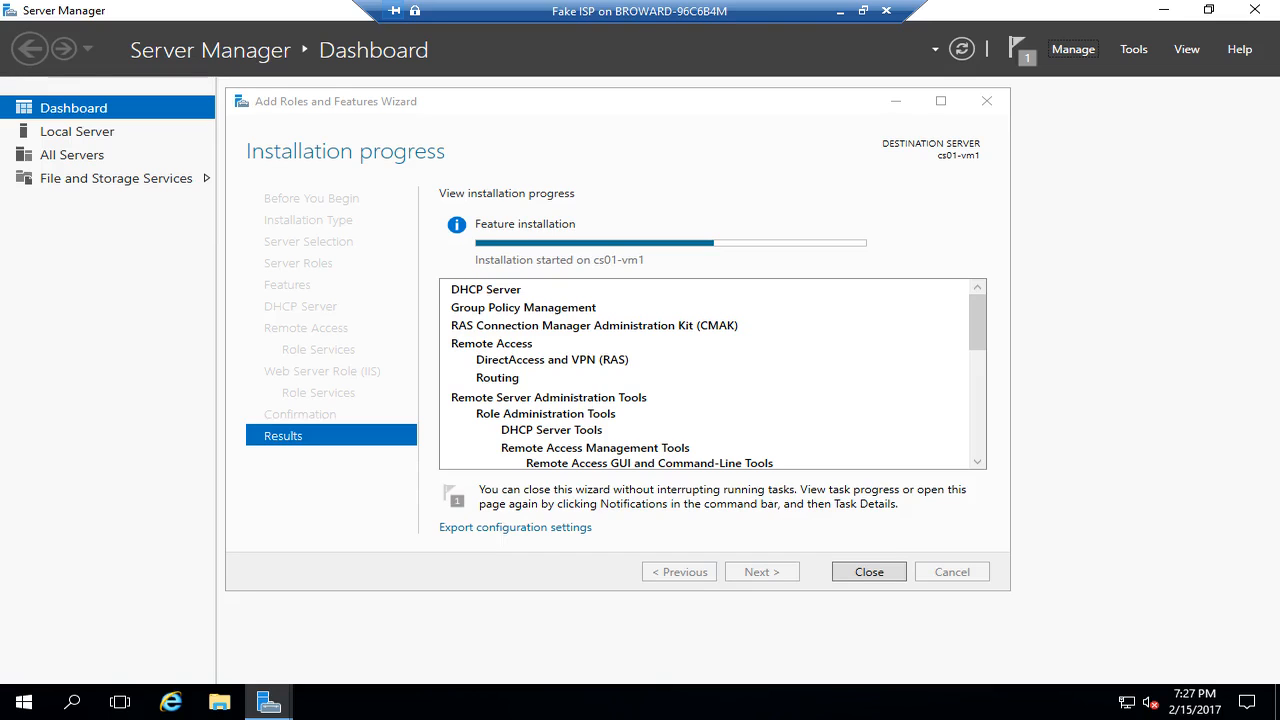
- Reopen the Fake ISP VM full screen, close the completed Add Roles wizard, and open Tools
click(840, 11)
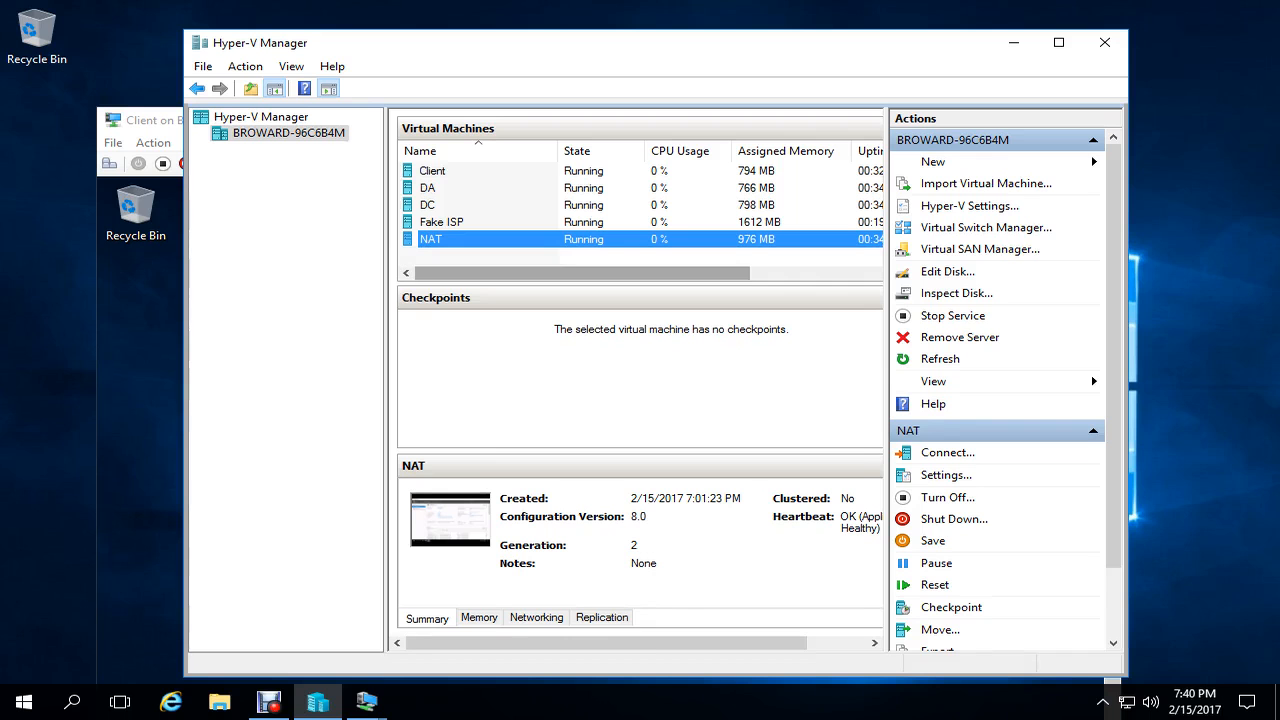
click(366, 702)
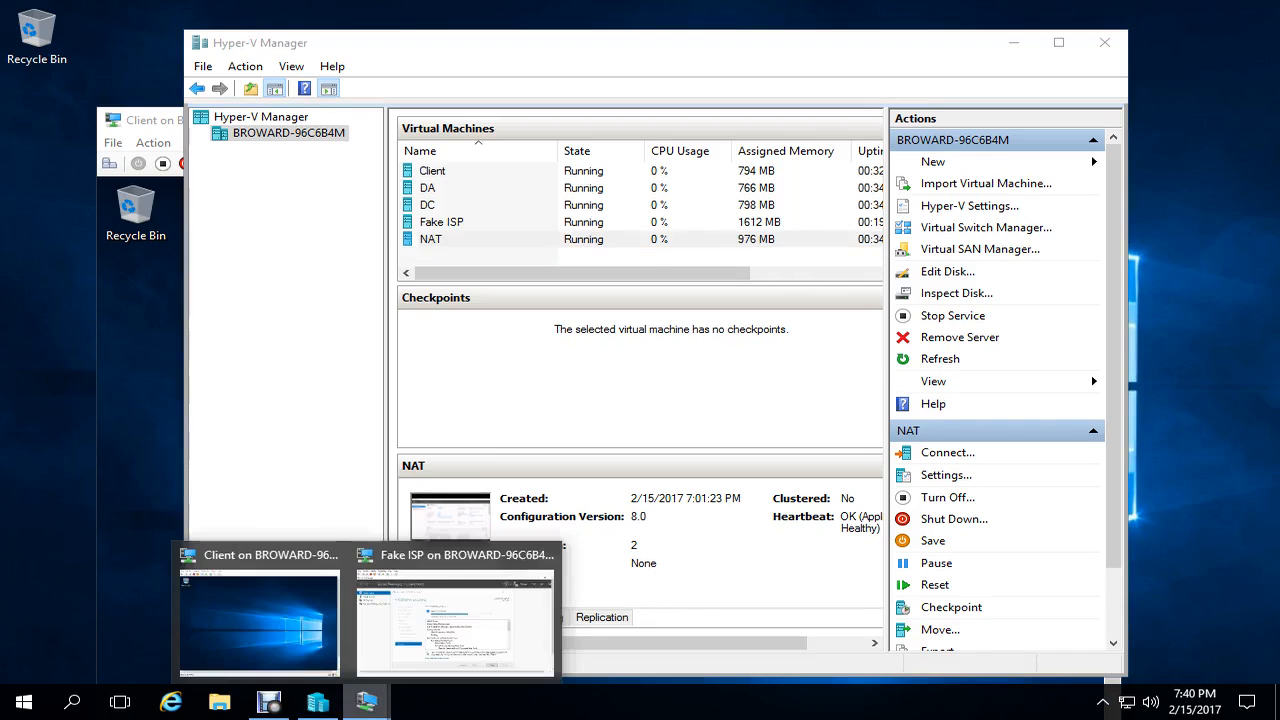
click(455, 622)
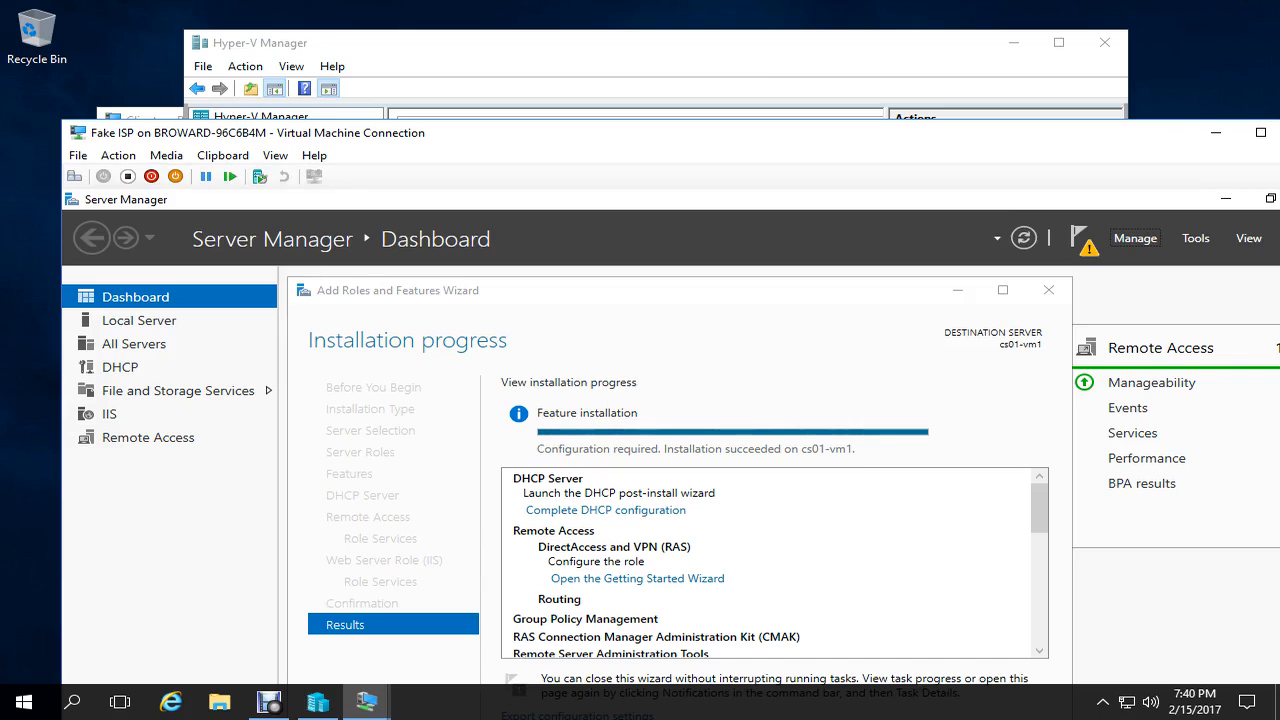
double_click(640, 134)
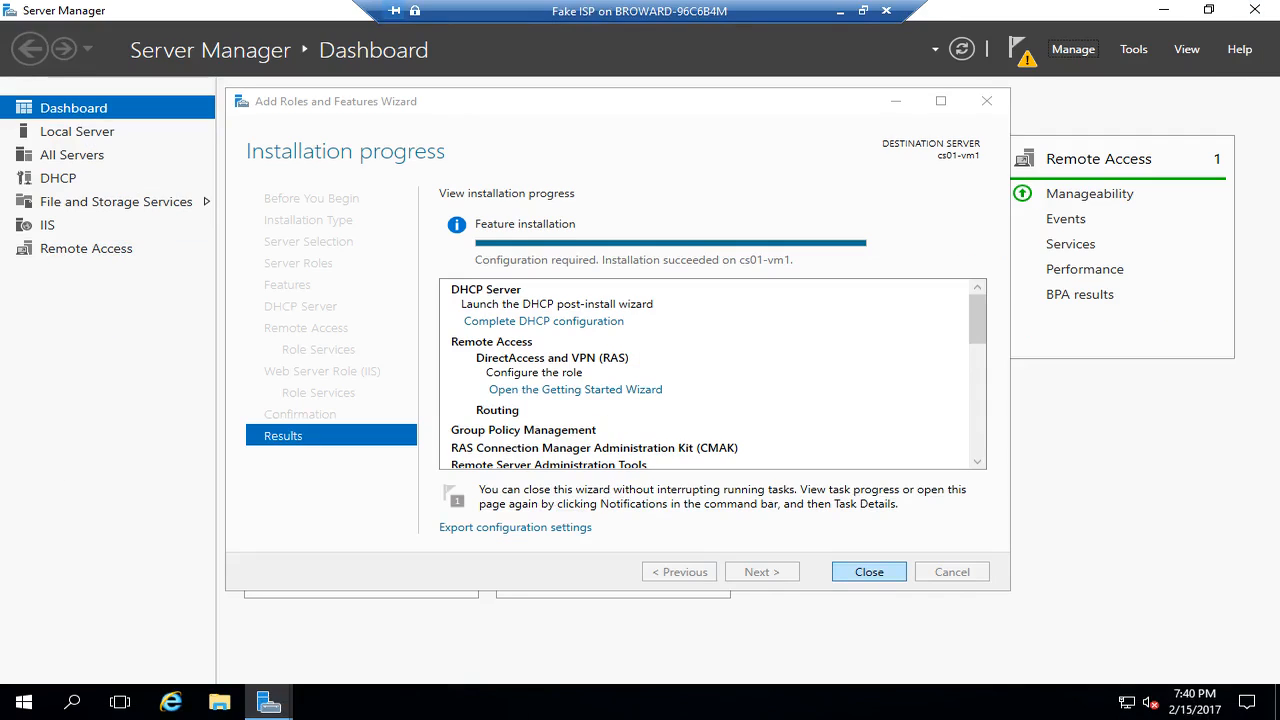
click(869, 572)
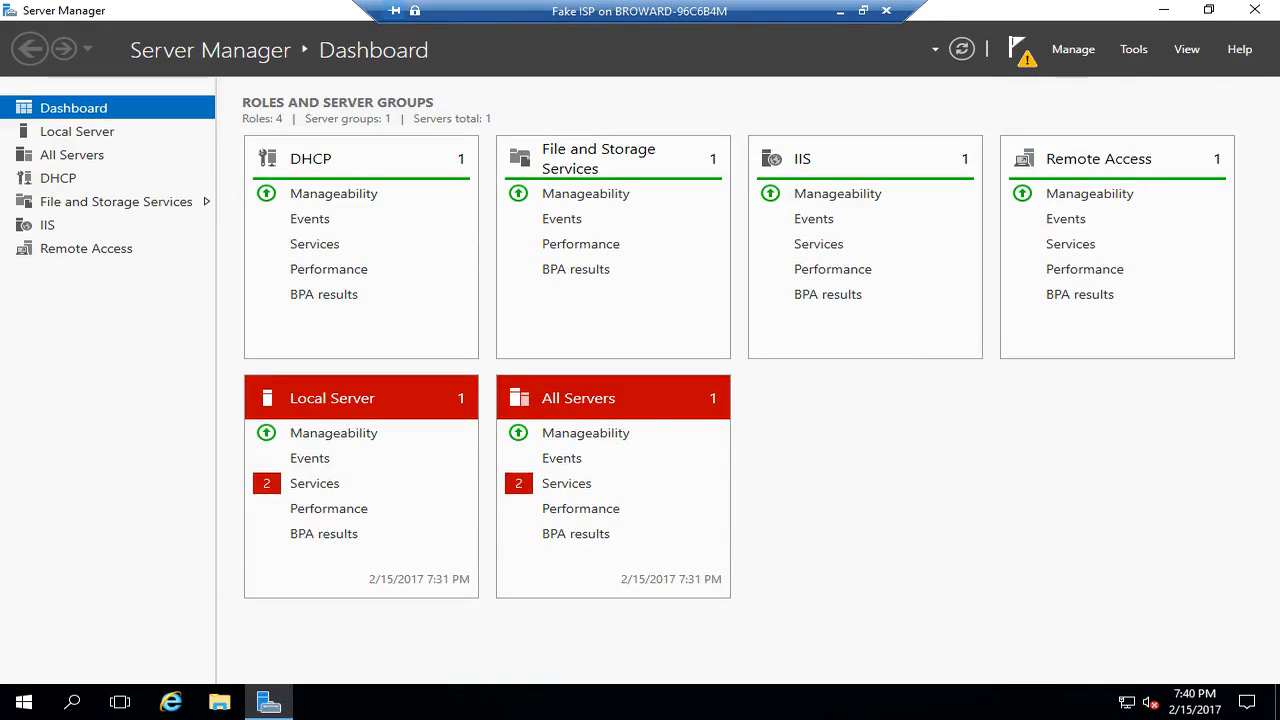
click(1133, 49)
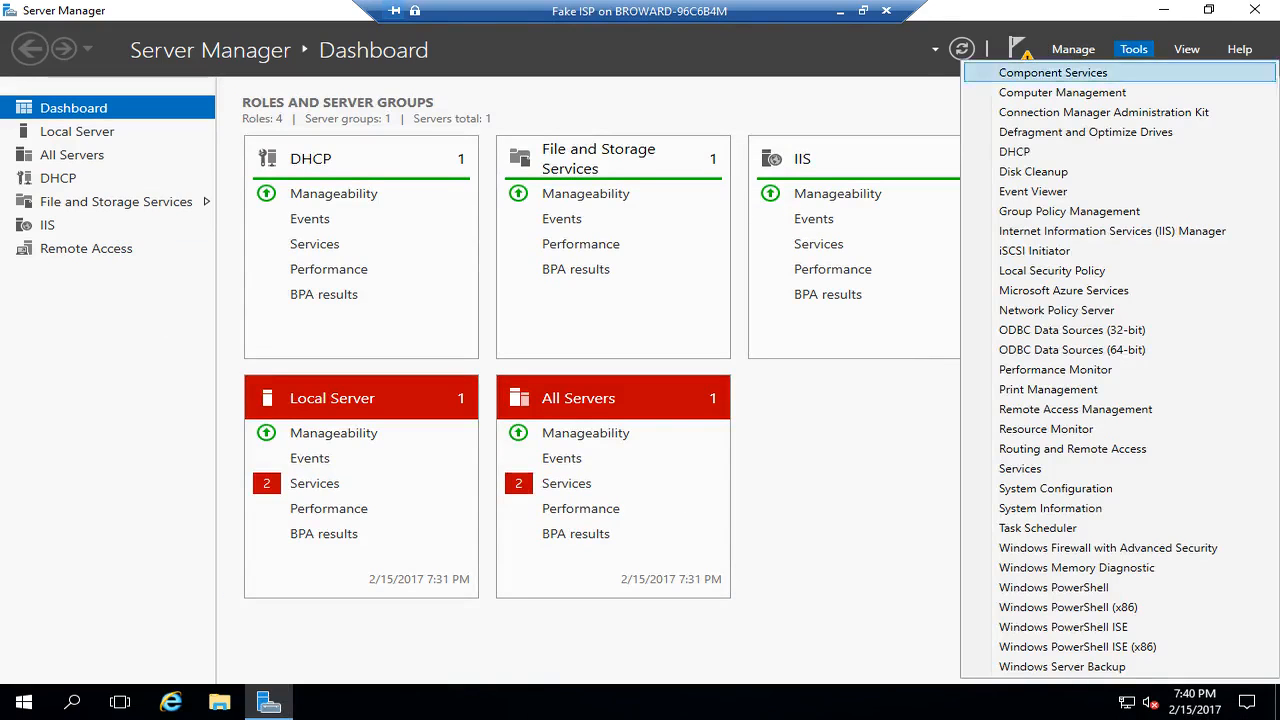
- Launch the DHCP console, expand server cs01-vm1, and open its context menu
click(1040, 152)
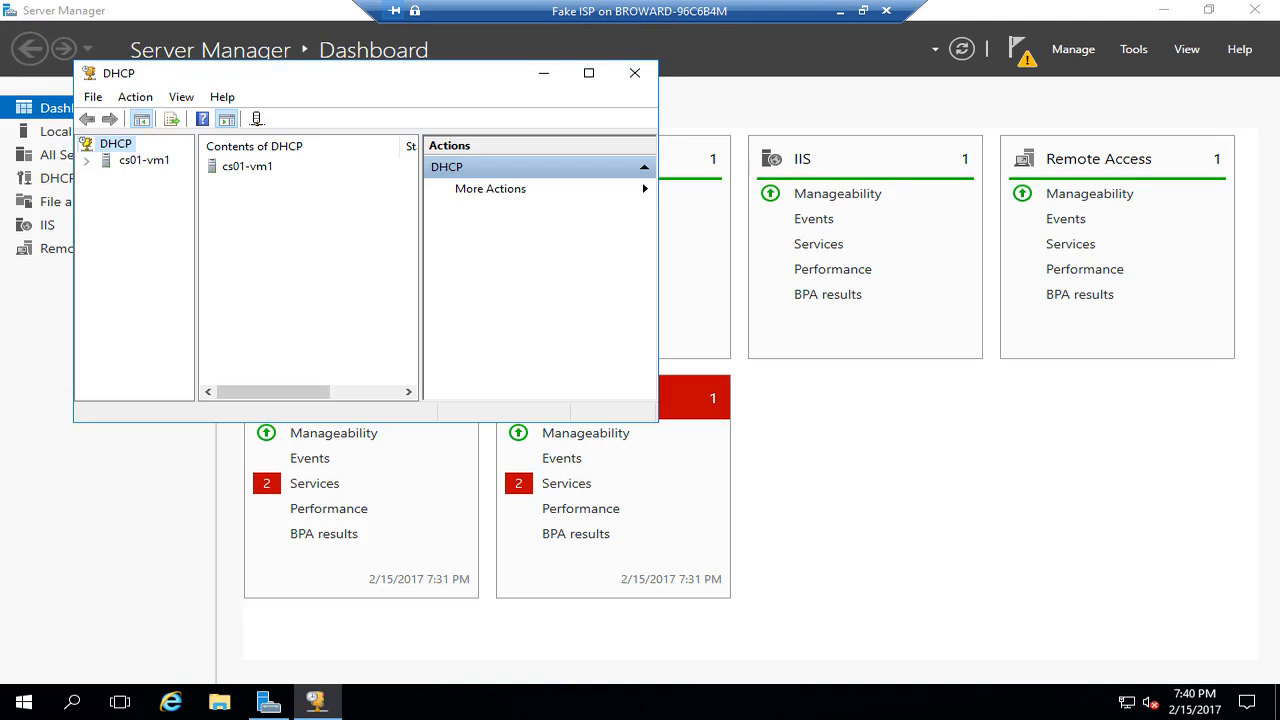
double_click(144, 160)
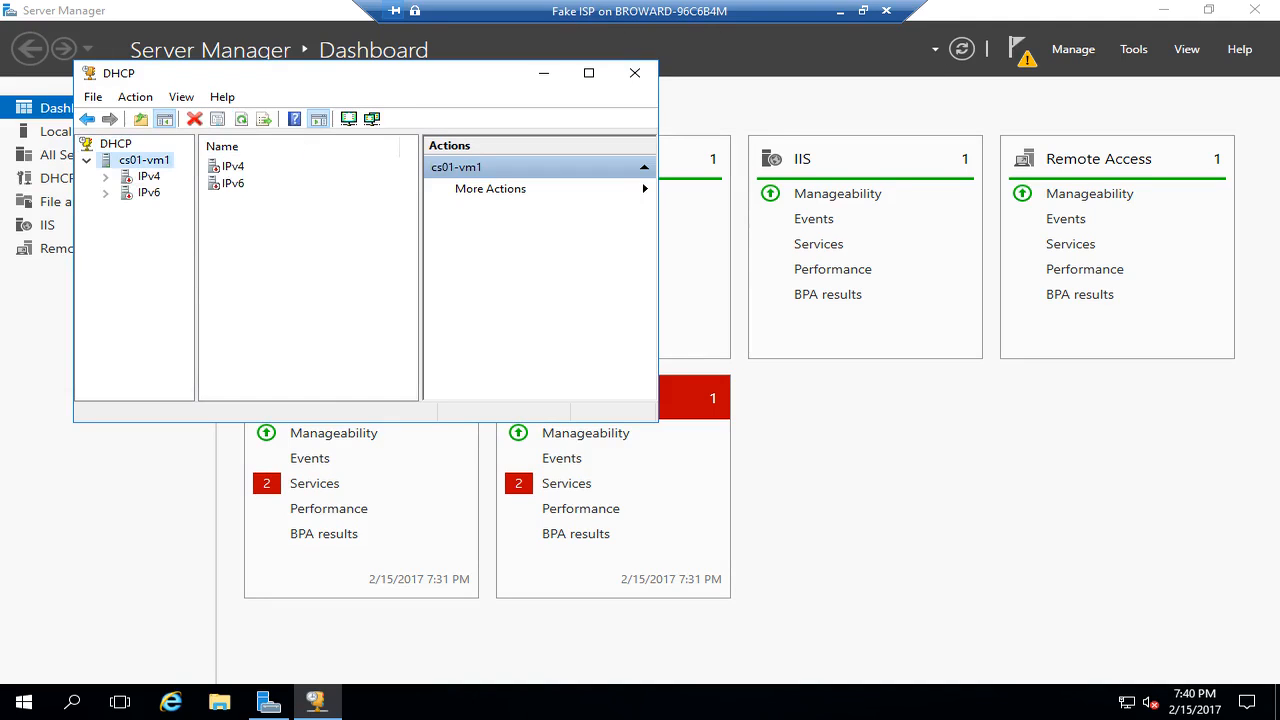
right_click(125, 158)
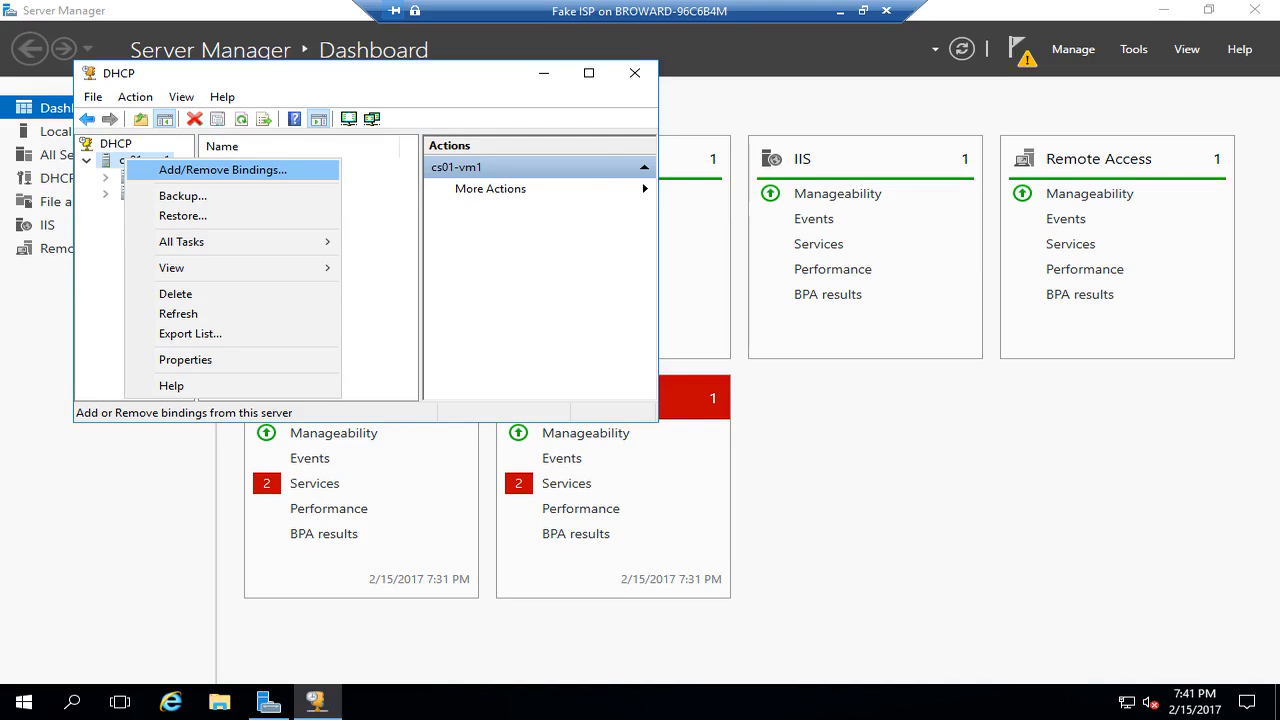
- Remove the 10.3.13.1 Public connection from the server's DHCP bindings and apply
key(Return)
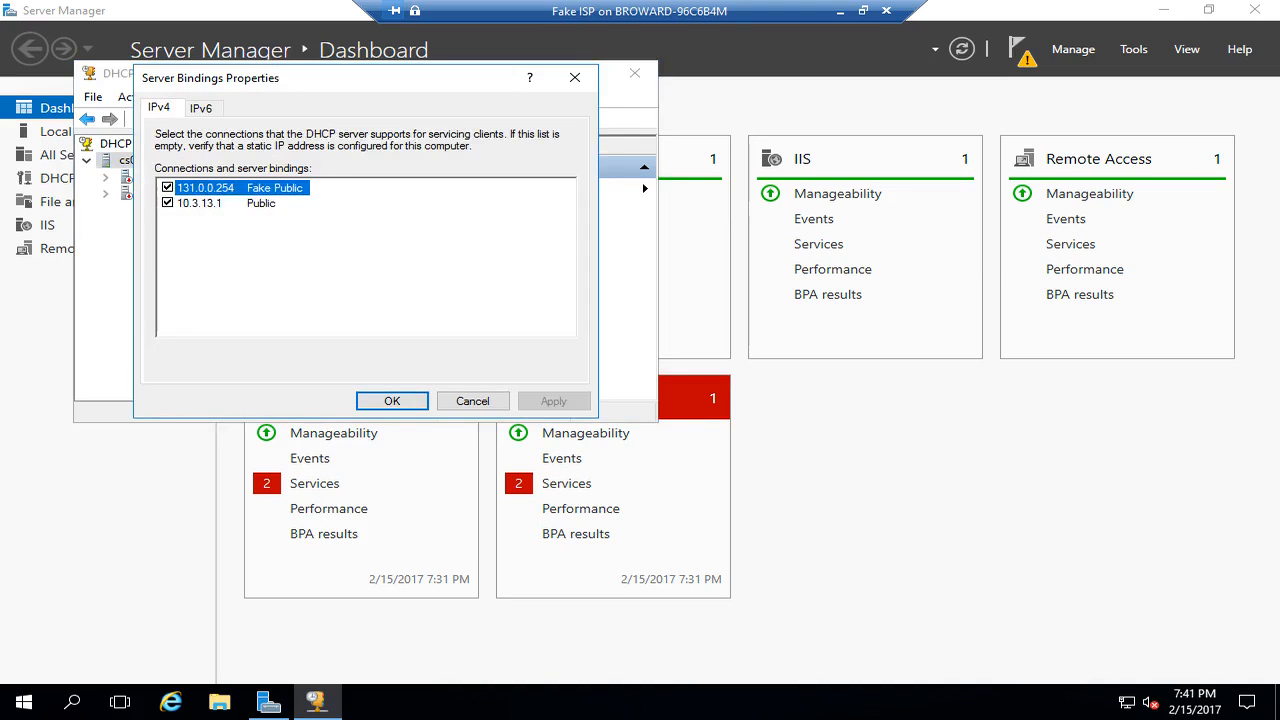
click(167, 203)
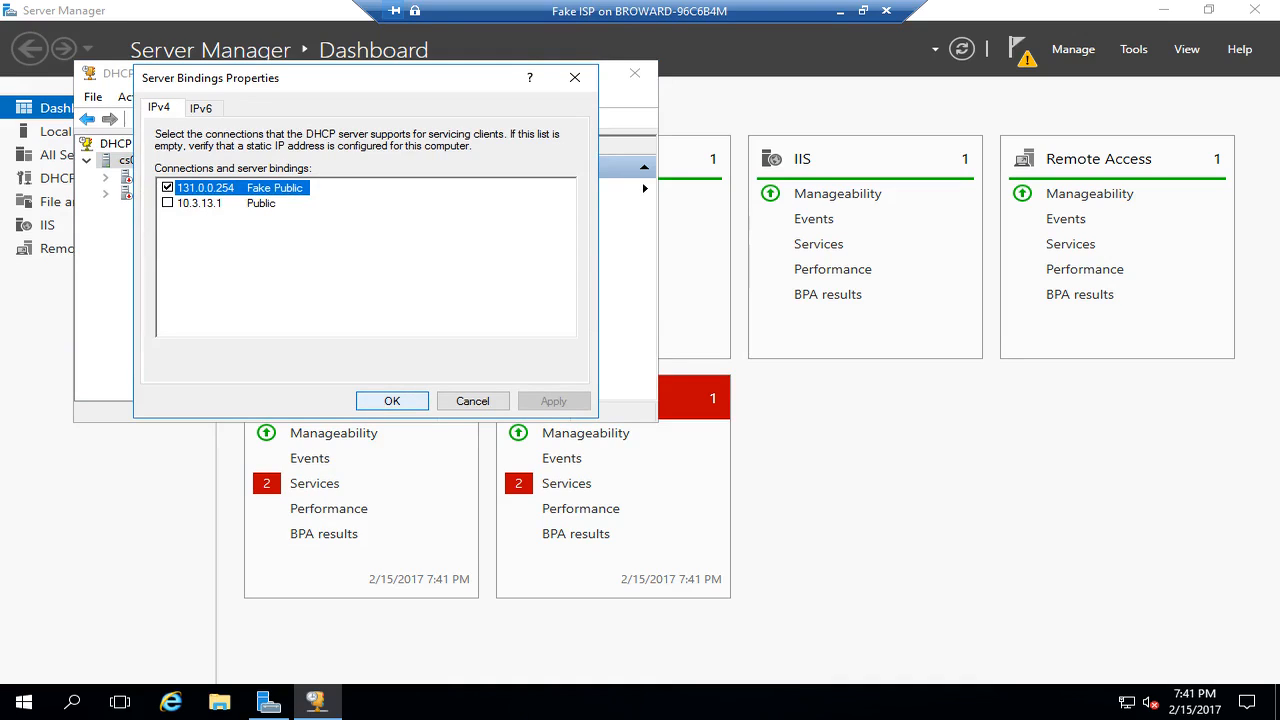
key(Return)
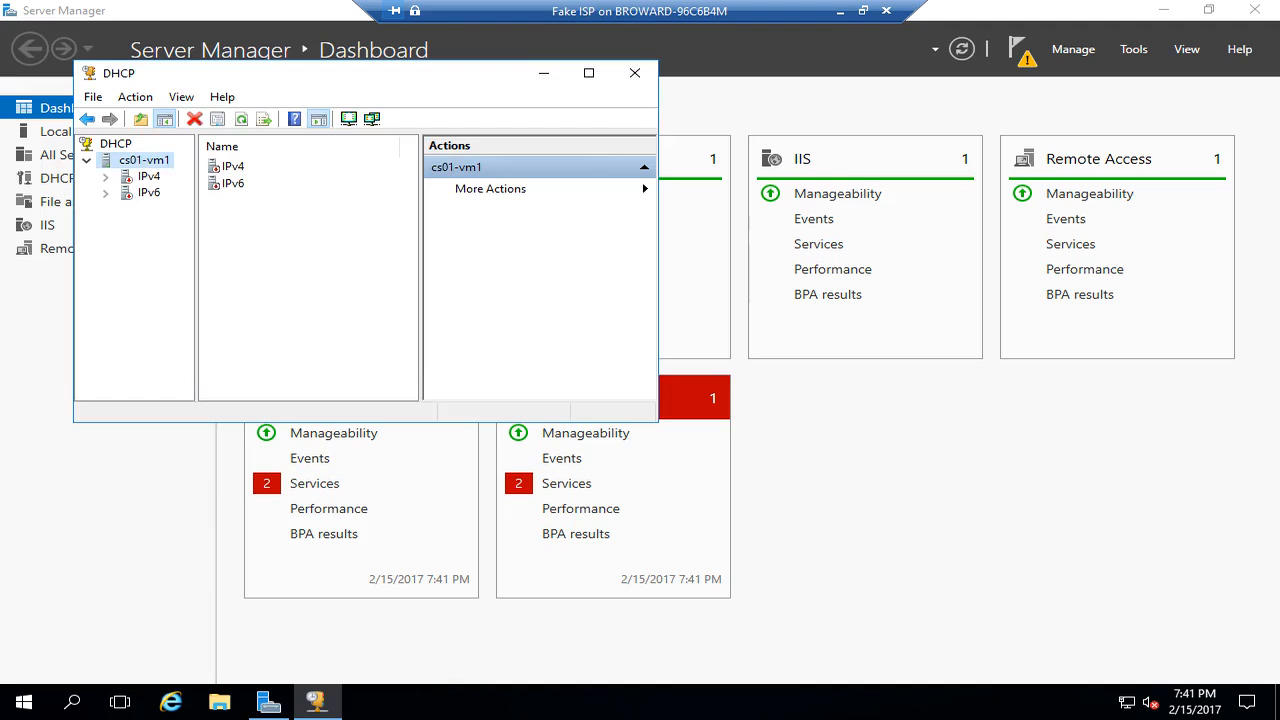
- Reopen the bindings to confirm only 131.0.0.254 Fake Public is bound, checking IPv4 and IPv6
key(shift+F10)
key(Up)
key(Up)
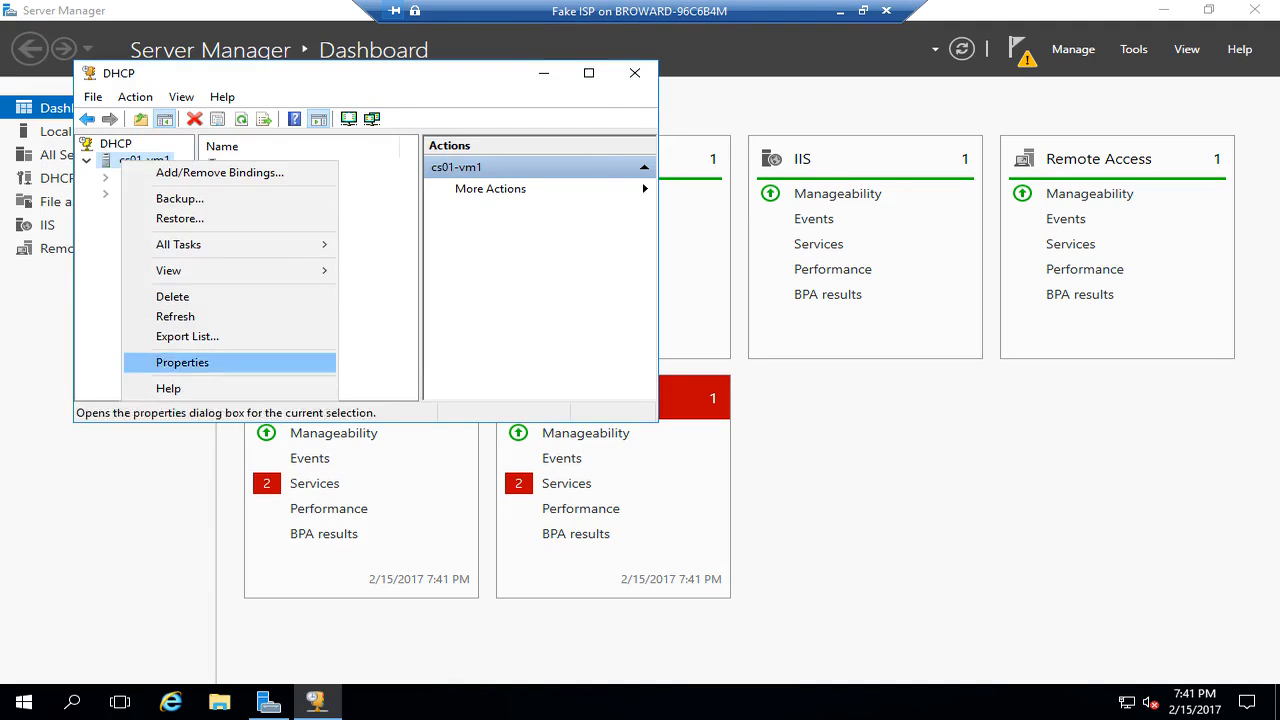
key(Down)
key(Down)
key(Return)
key(ctrl+Tab)
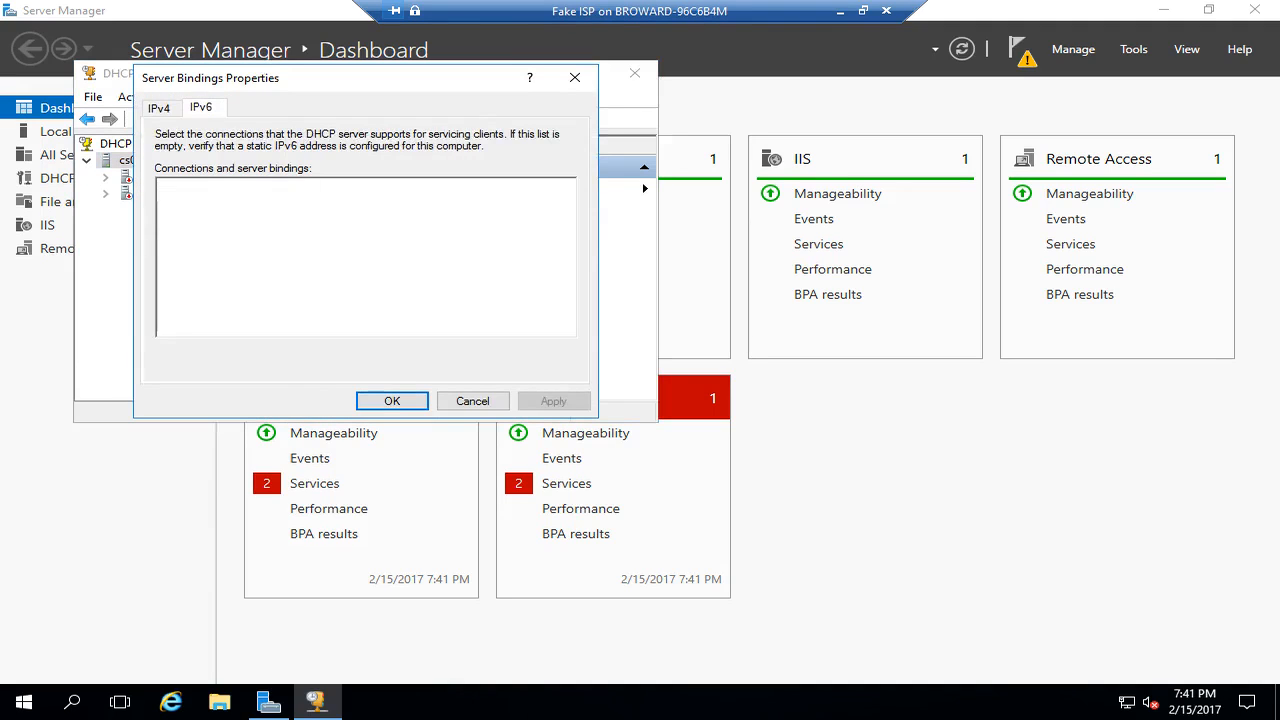
key(ctrl+shift+Tab)
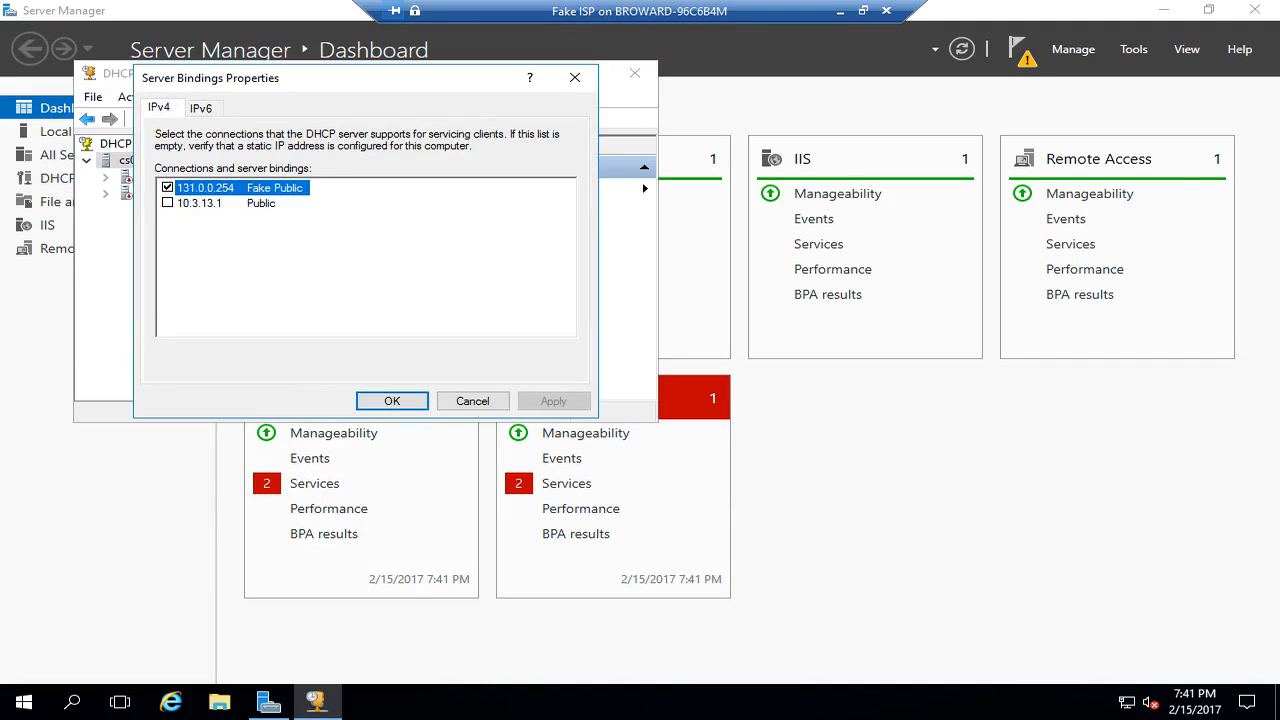
key(Return)
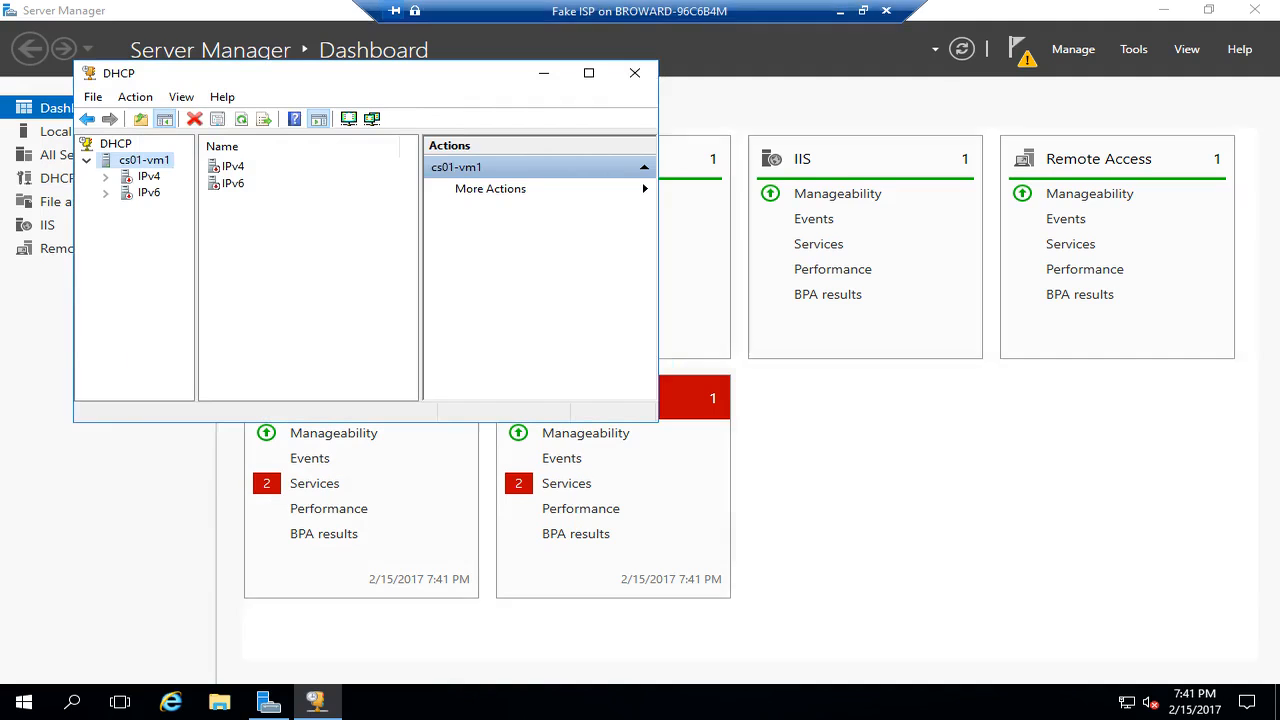
- Close the DHCP console, then commit the DHCP post-install configuration from the notifications flag
click(634, 73)
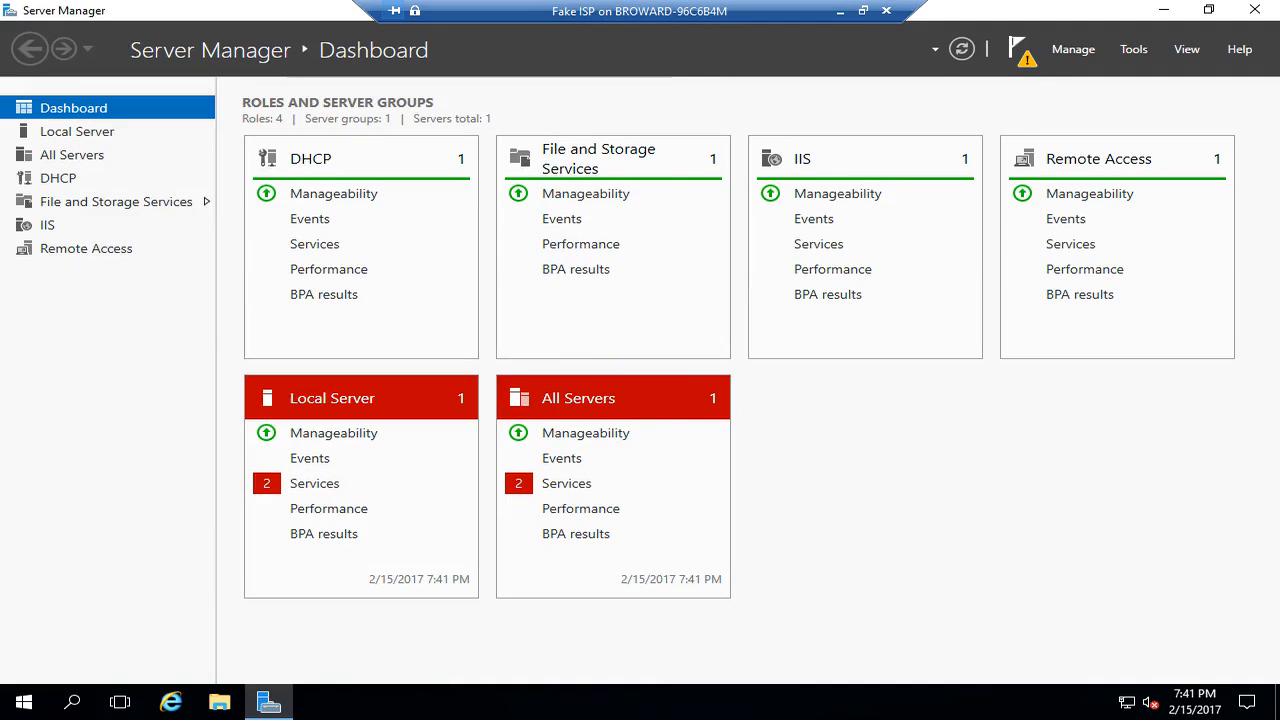
click(1018, 49)
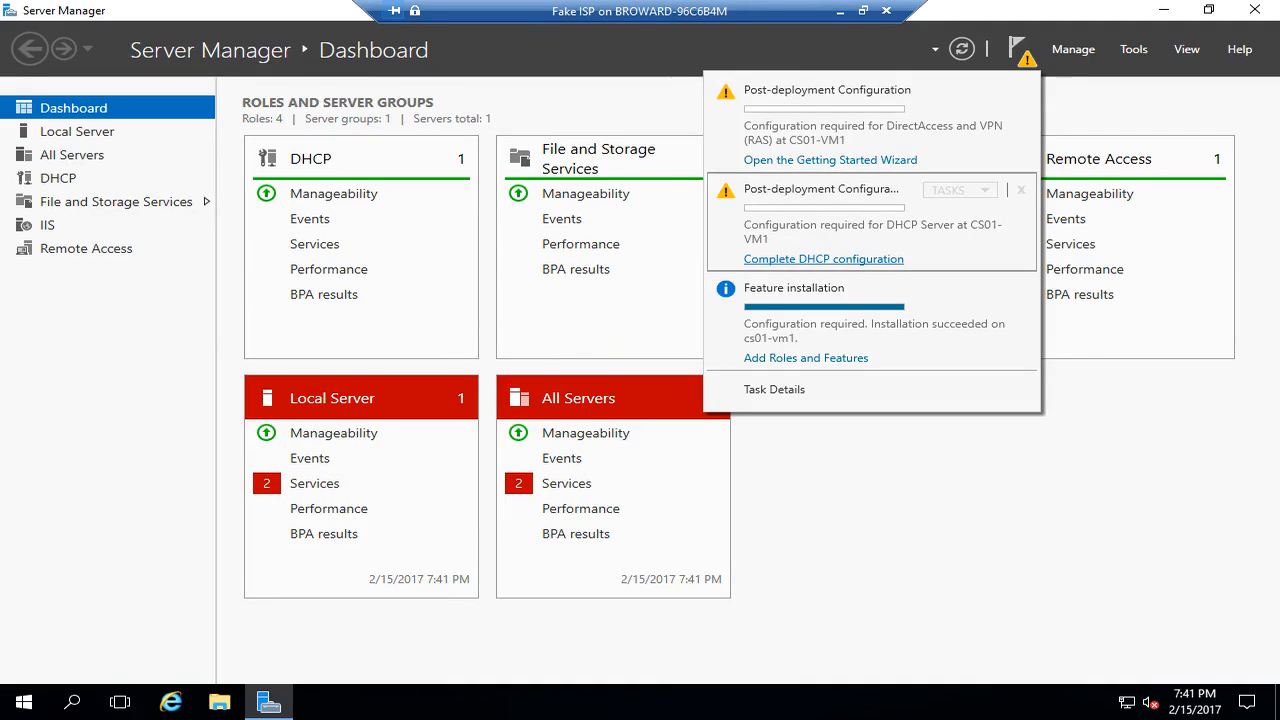
click(823, 259)
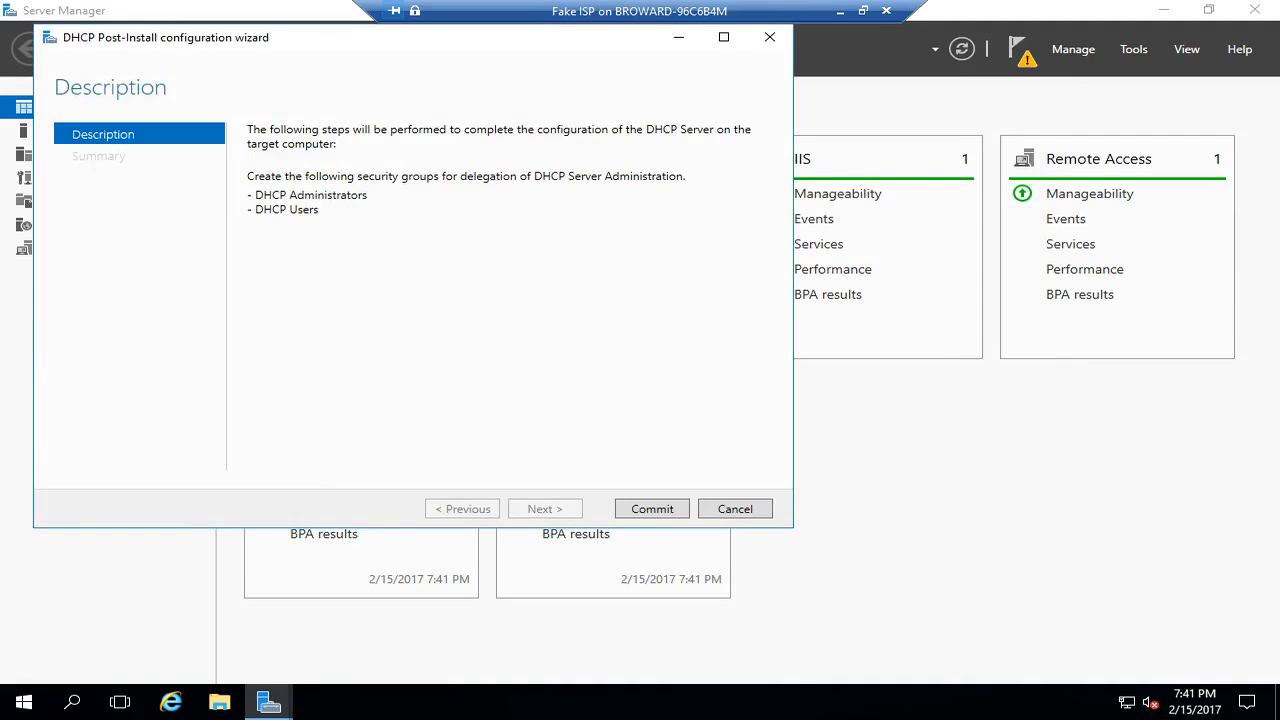
click(623, 508)
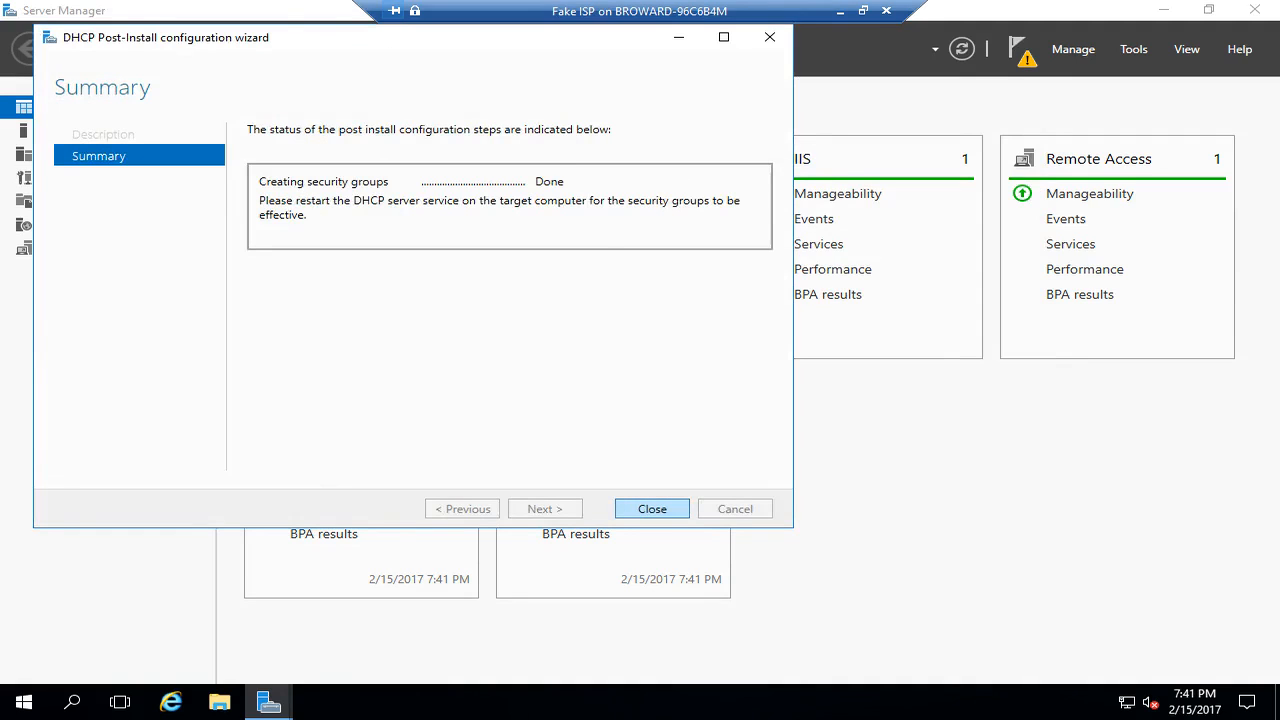
click(652, 509)
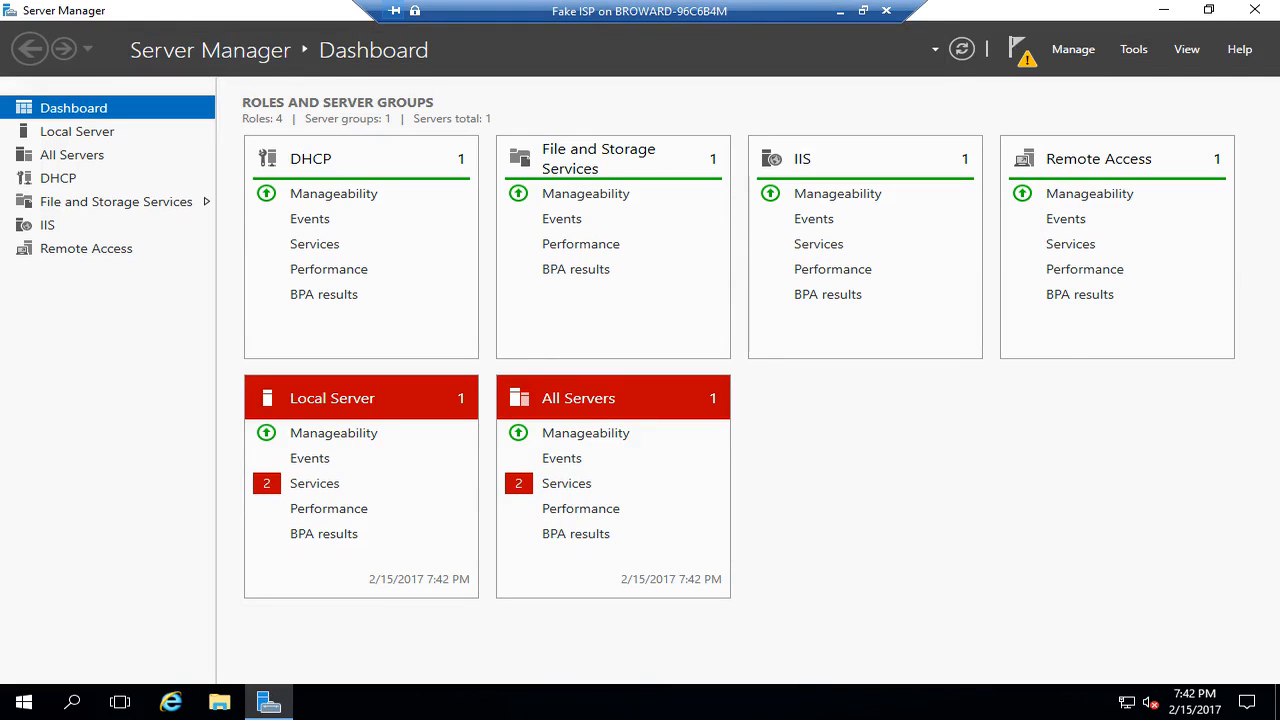
- Relaunch DHCP from Tools, maximize it, and expand cs01-vm1 down to its IPv4 node
click(1133, 49)
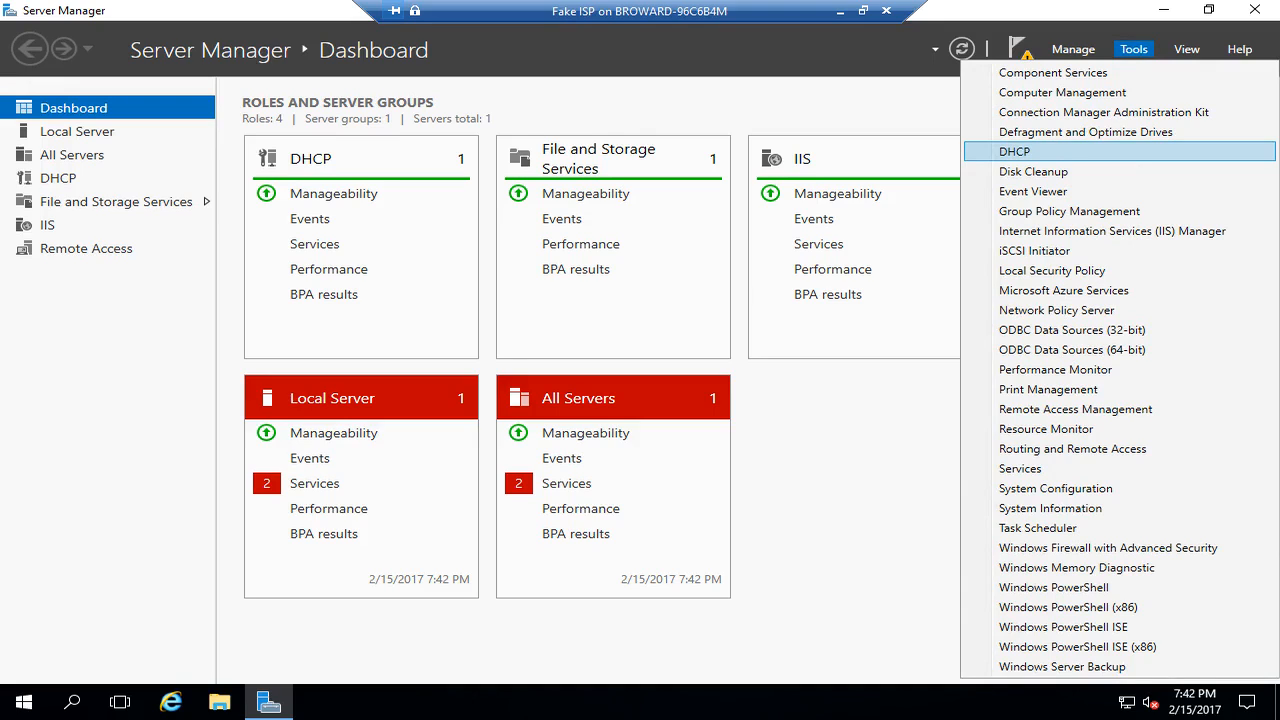
click(1016, 152)
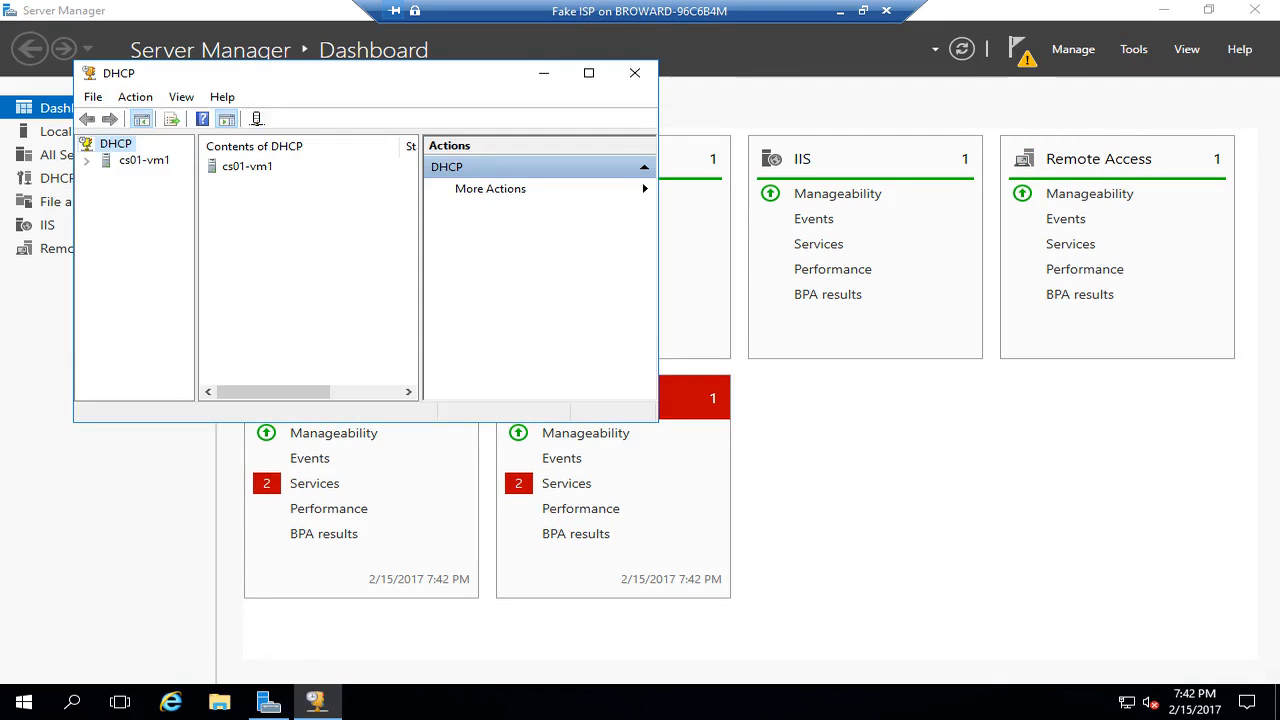
click(589, 73)
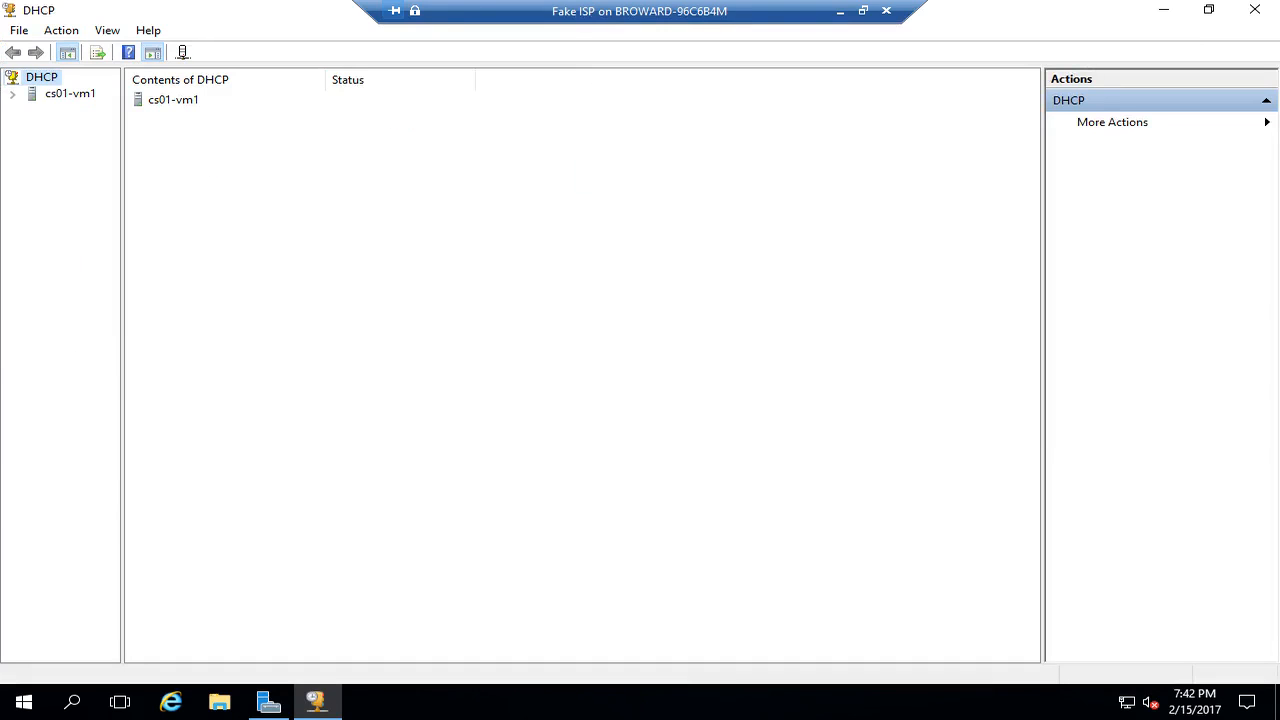
click(12, 94)
click(31, 110)
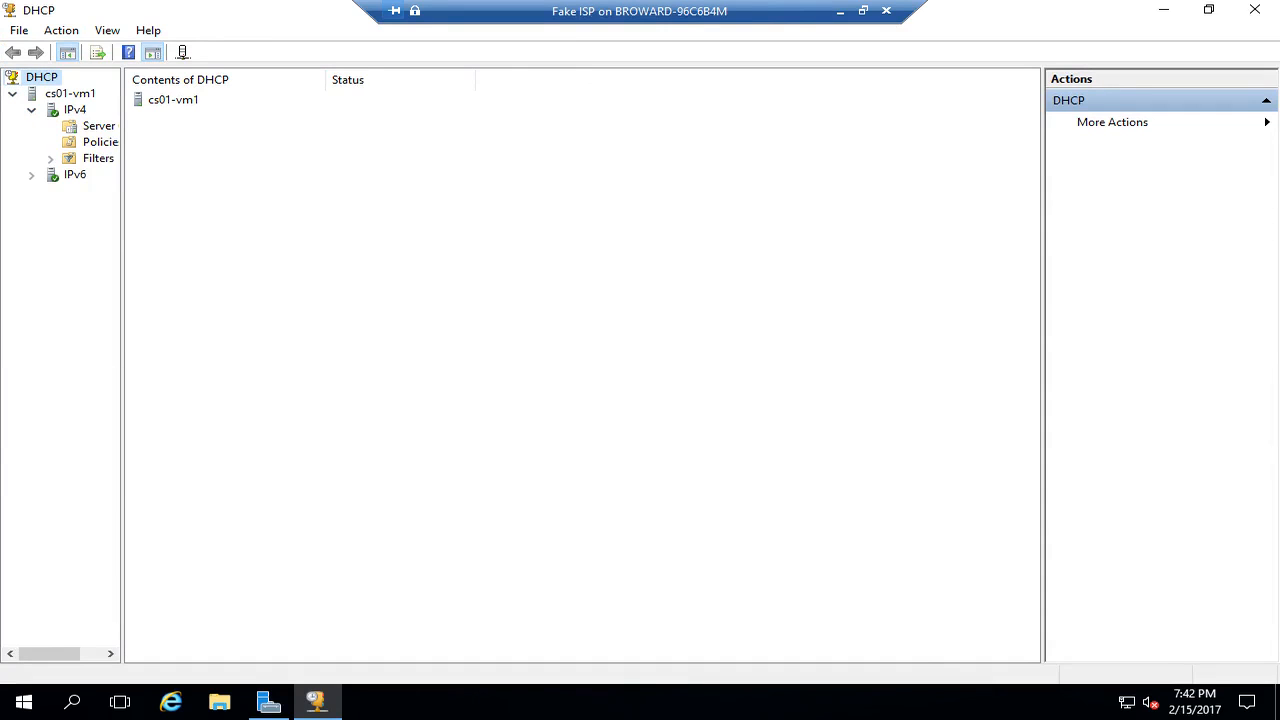
click(75, 110)
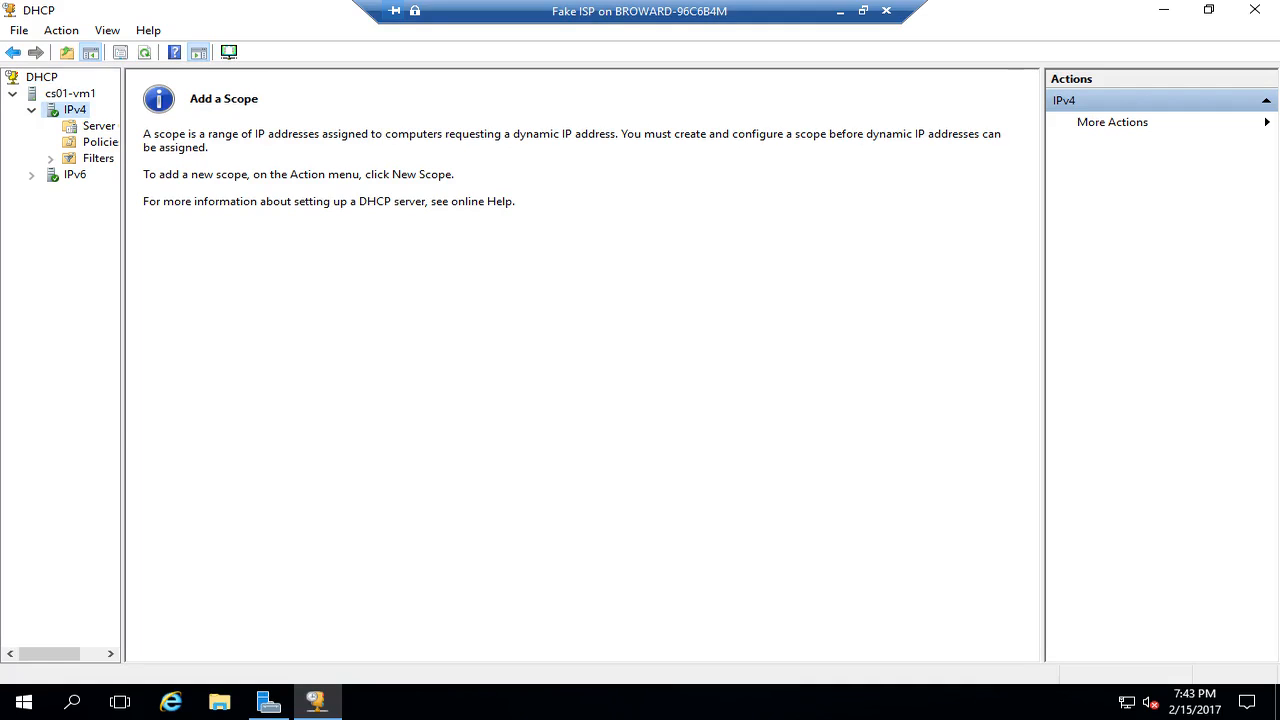
- Start a New Scope wizard on IPv4 named 'Fake Public Network' with description '131.0.0.0/16'
right_click(78, 110)
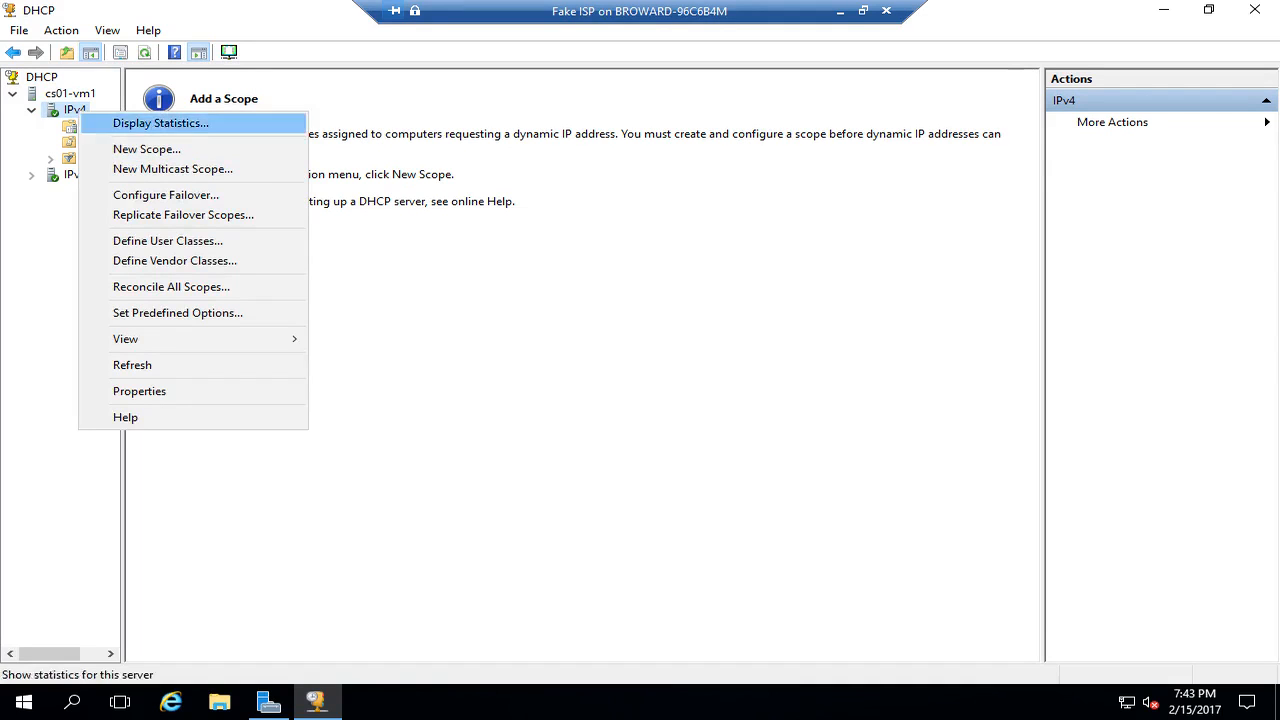
click(147, 149)
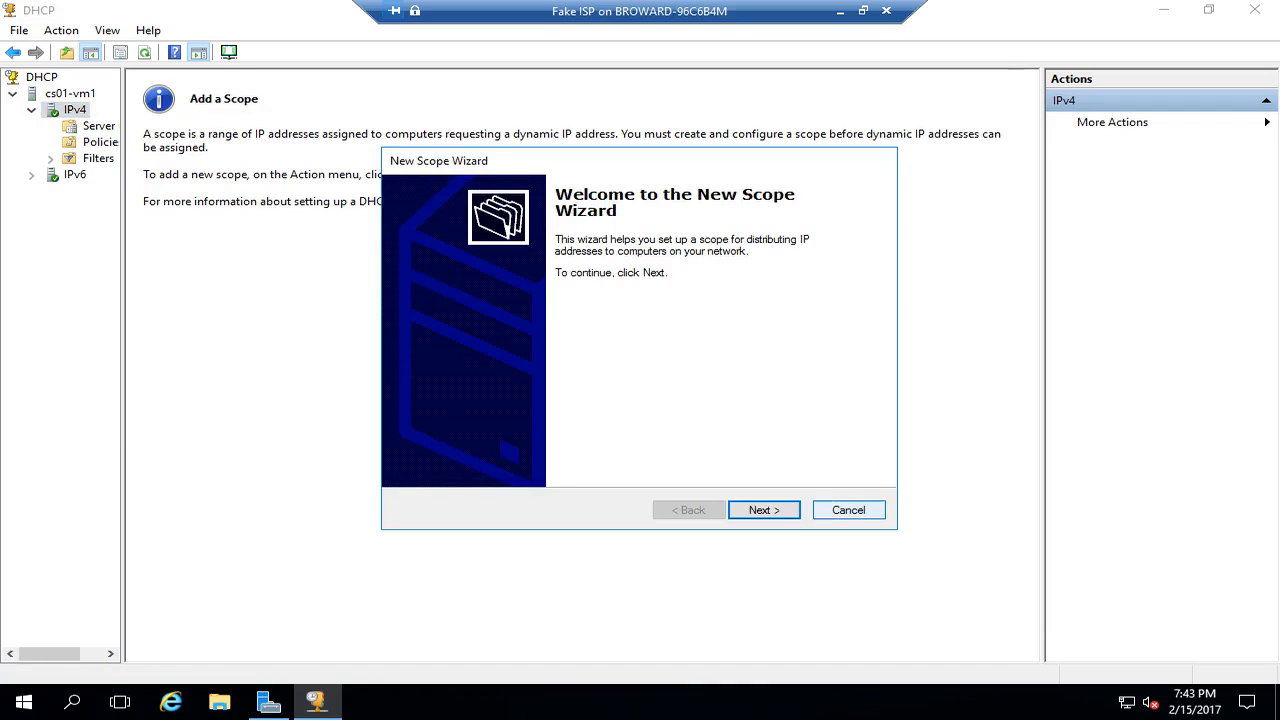
click(764, 510)
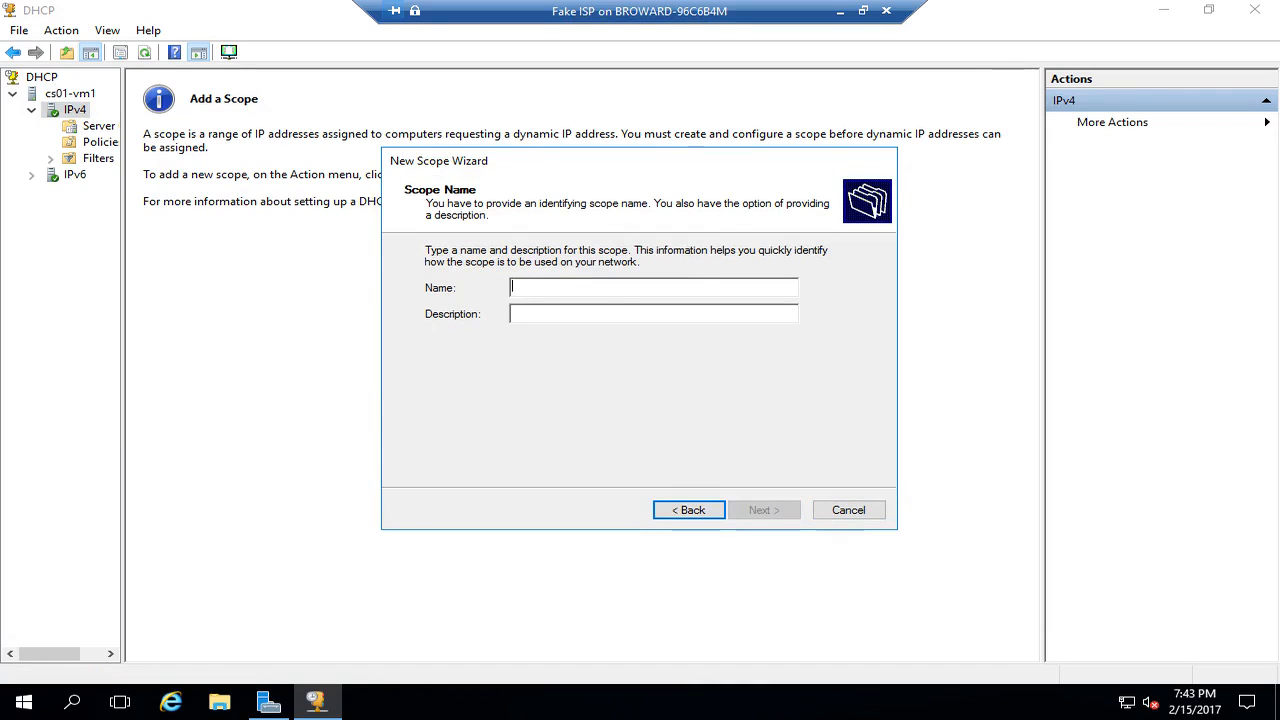
text(Fake)
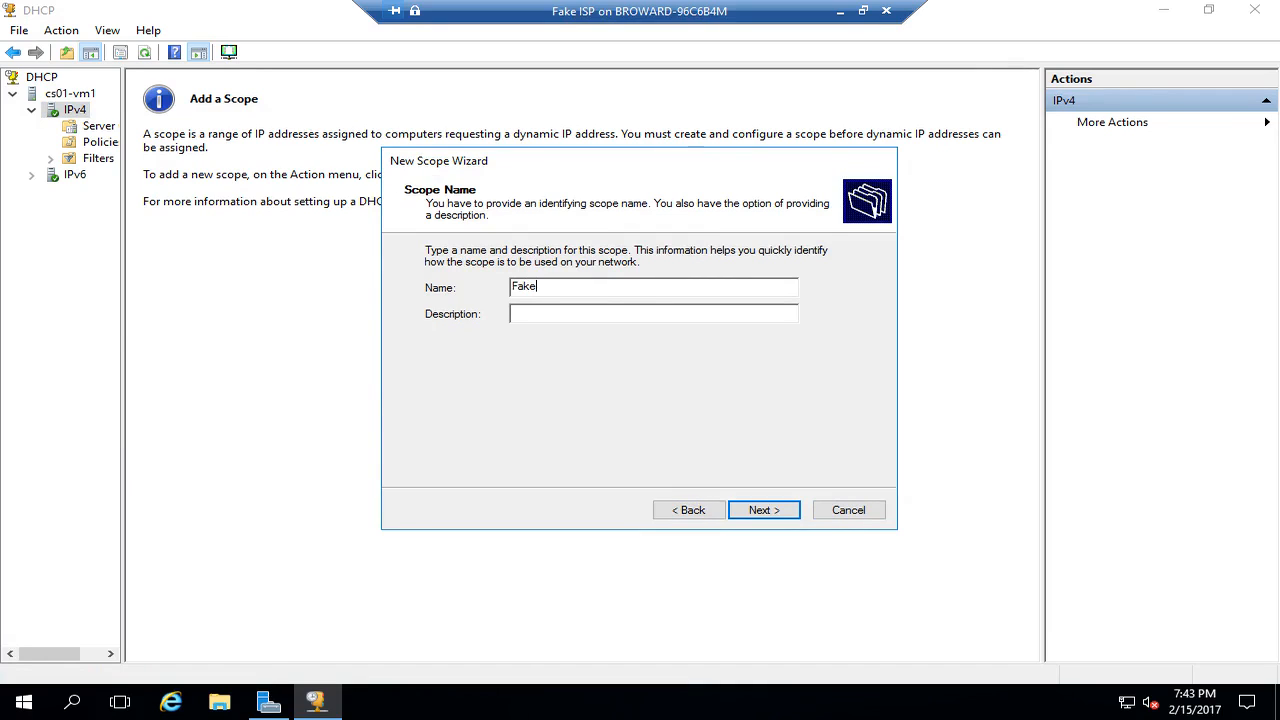
text( Public Network)
key(Tab)
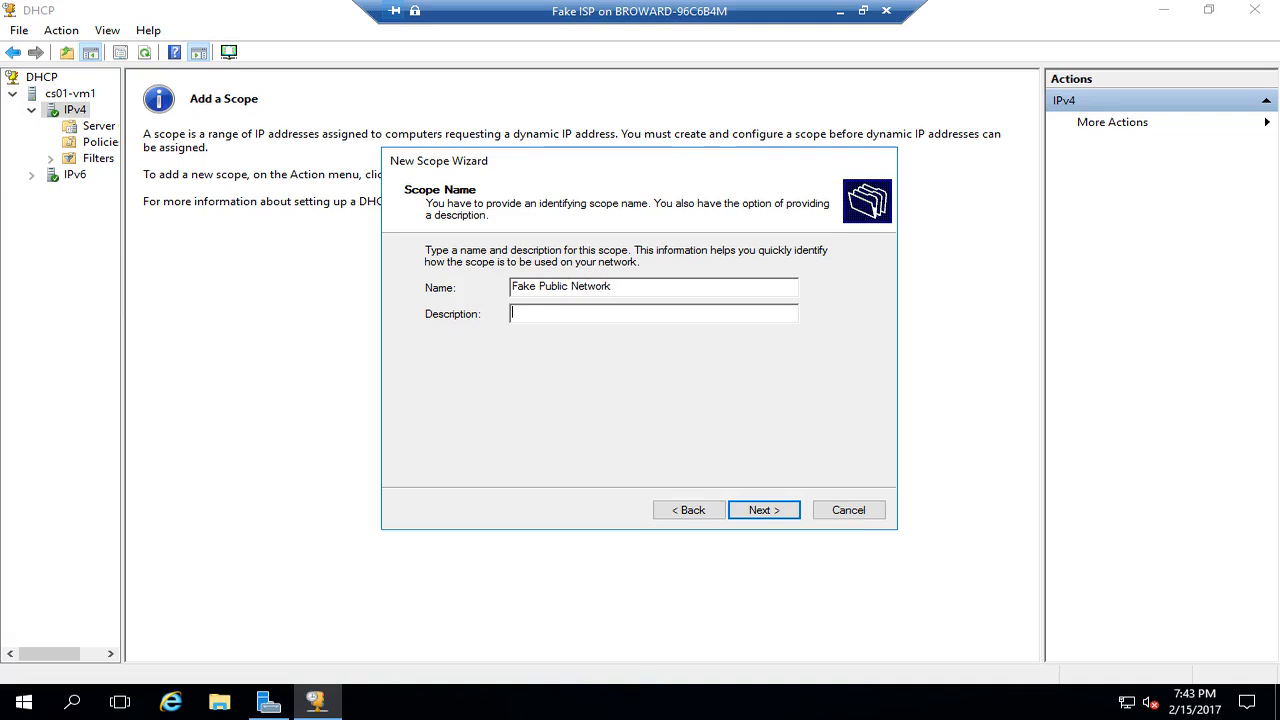
text(131.0.0.0/16)
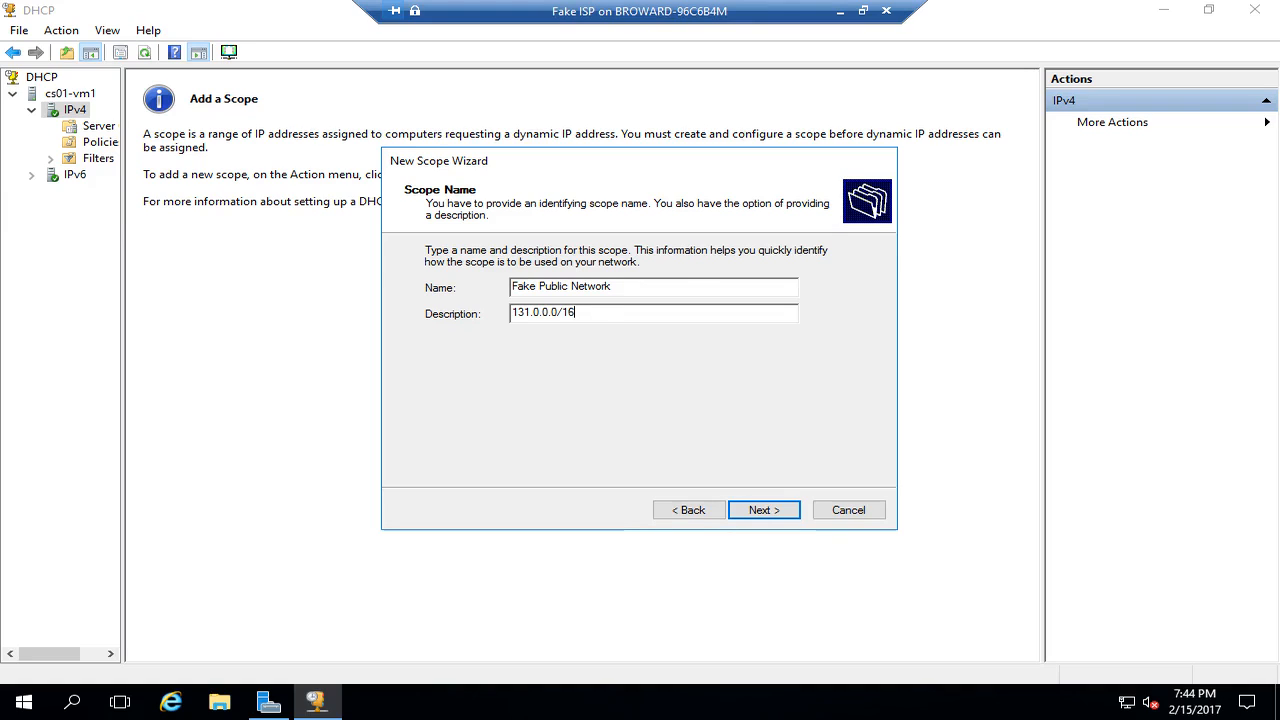
key(Return)
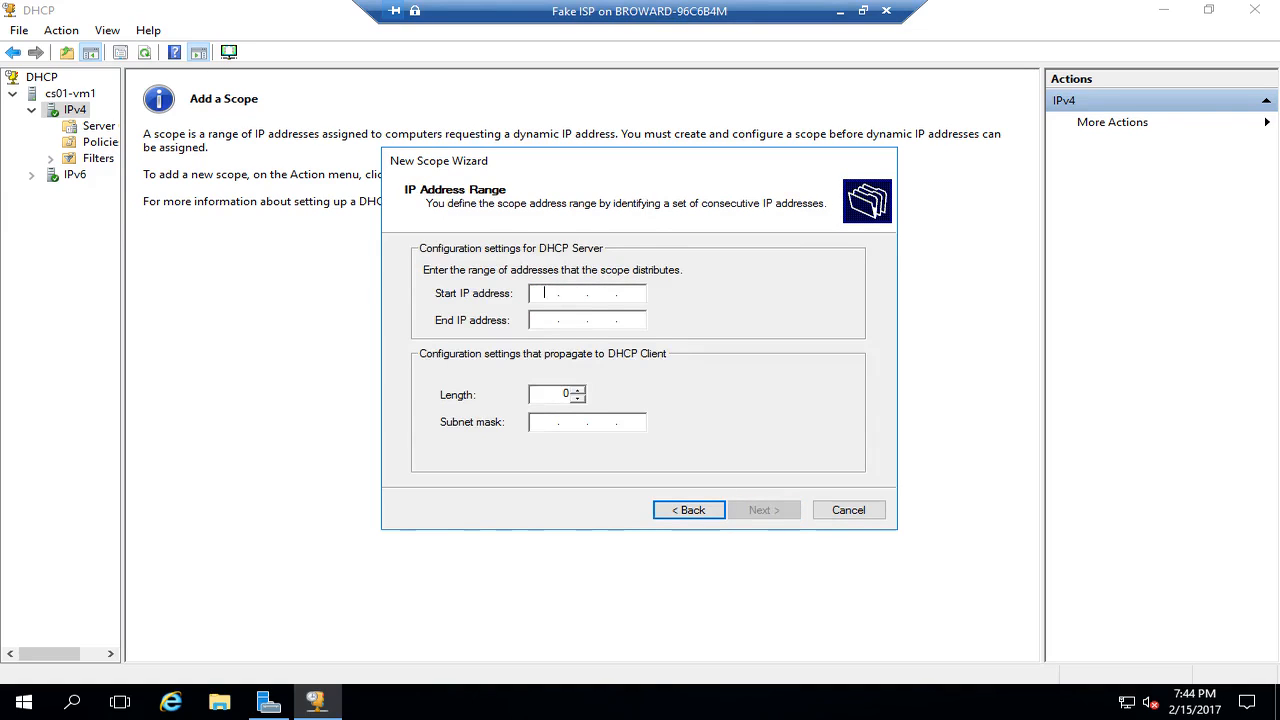
- Set the scope range 131.0.0.10 to 131.0.0.20 (mask 255.255.0.0) and skip exclusions
text(131 . 0 . 0 . 10)
key(Tab)
text(1)
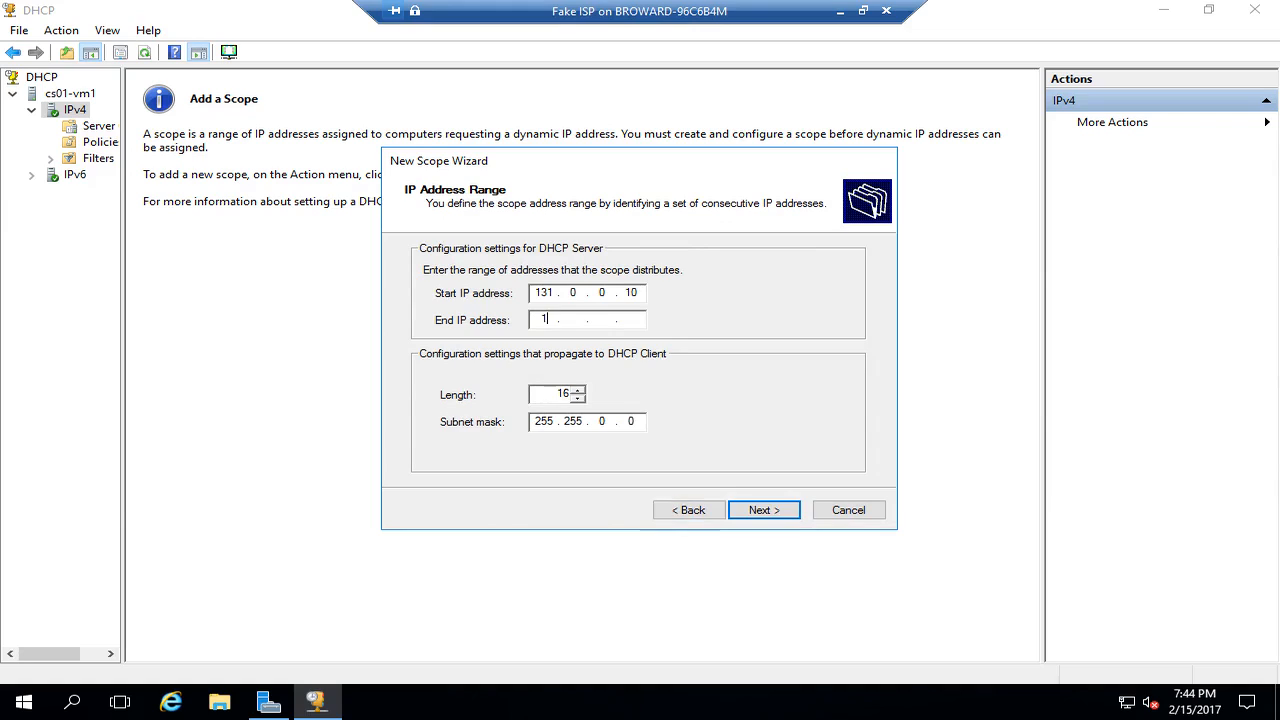
text(31.0.0.20)
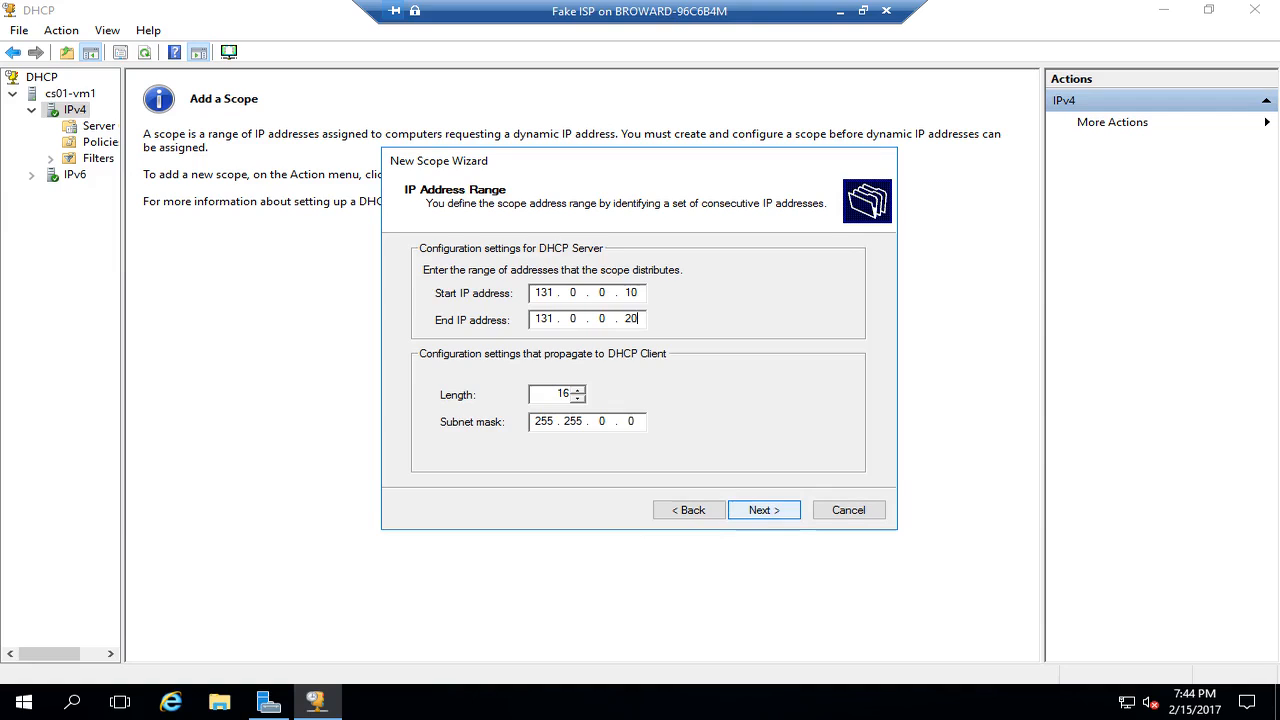
key(Return)
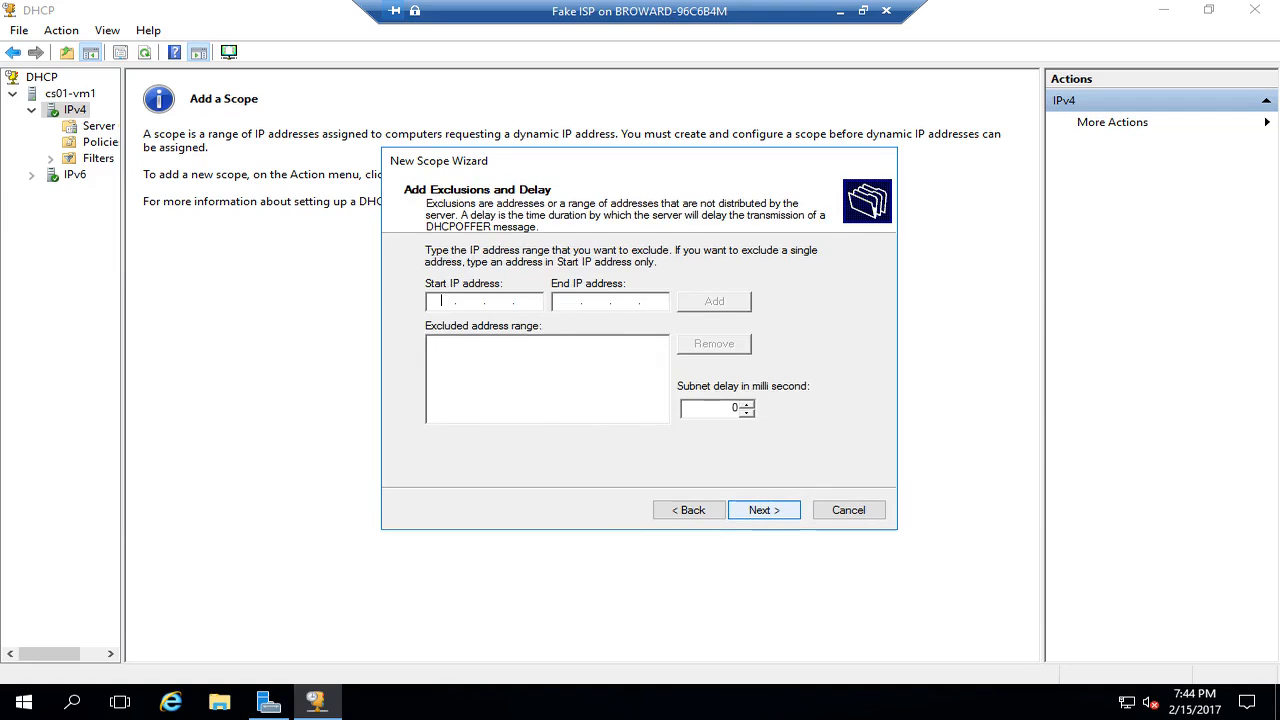
key(alt+b)
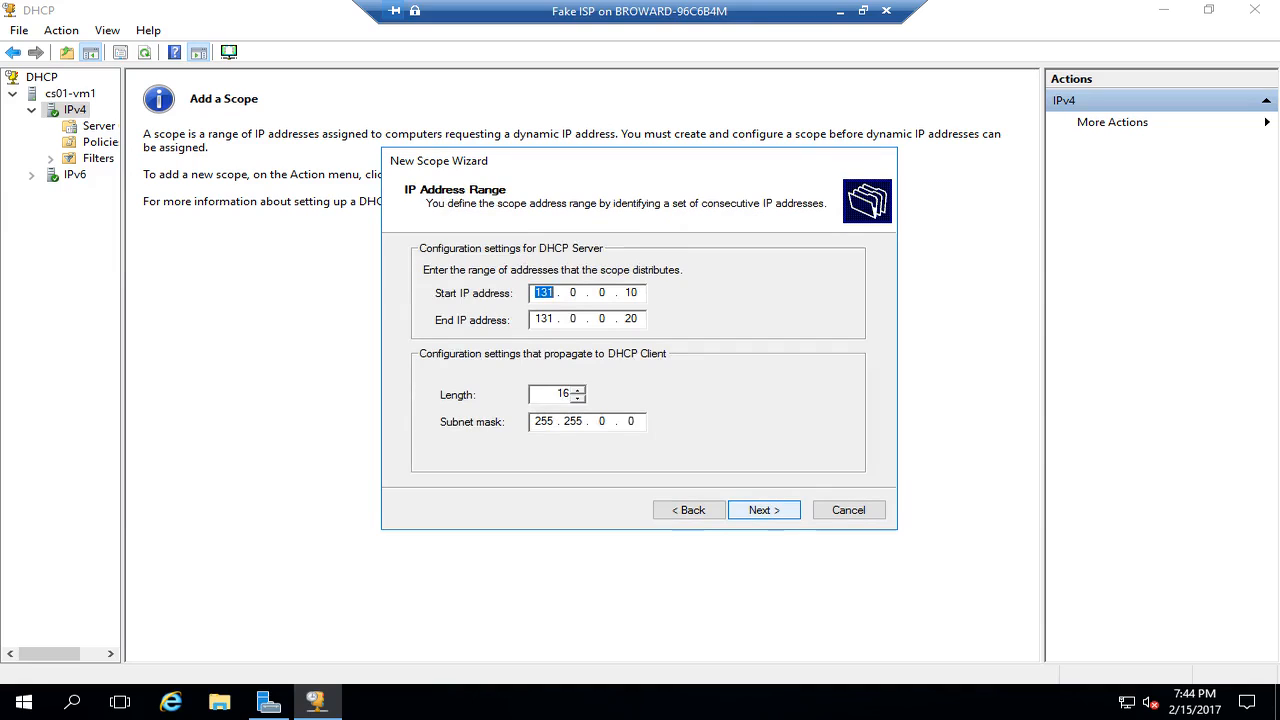
key(Return)
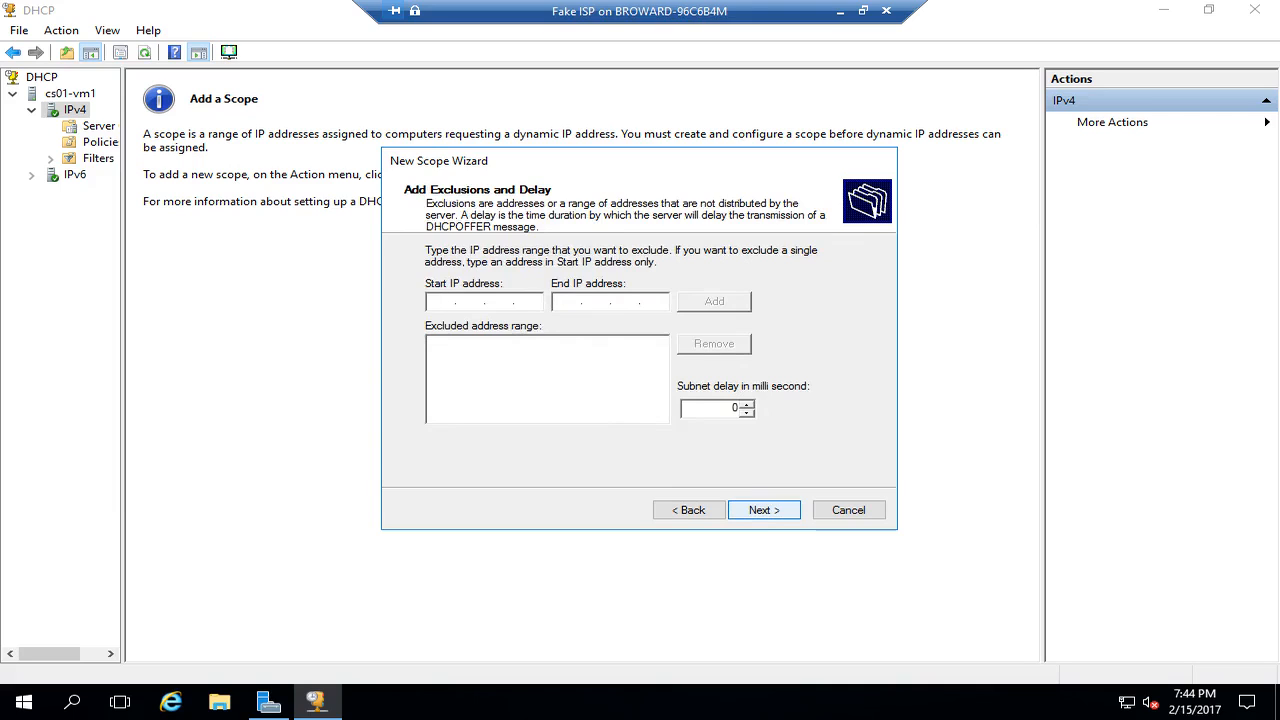
key(Return)
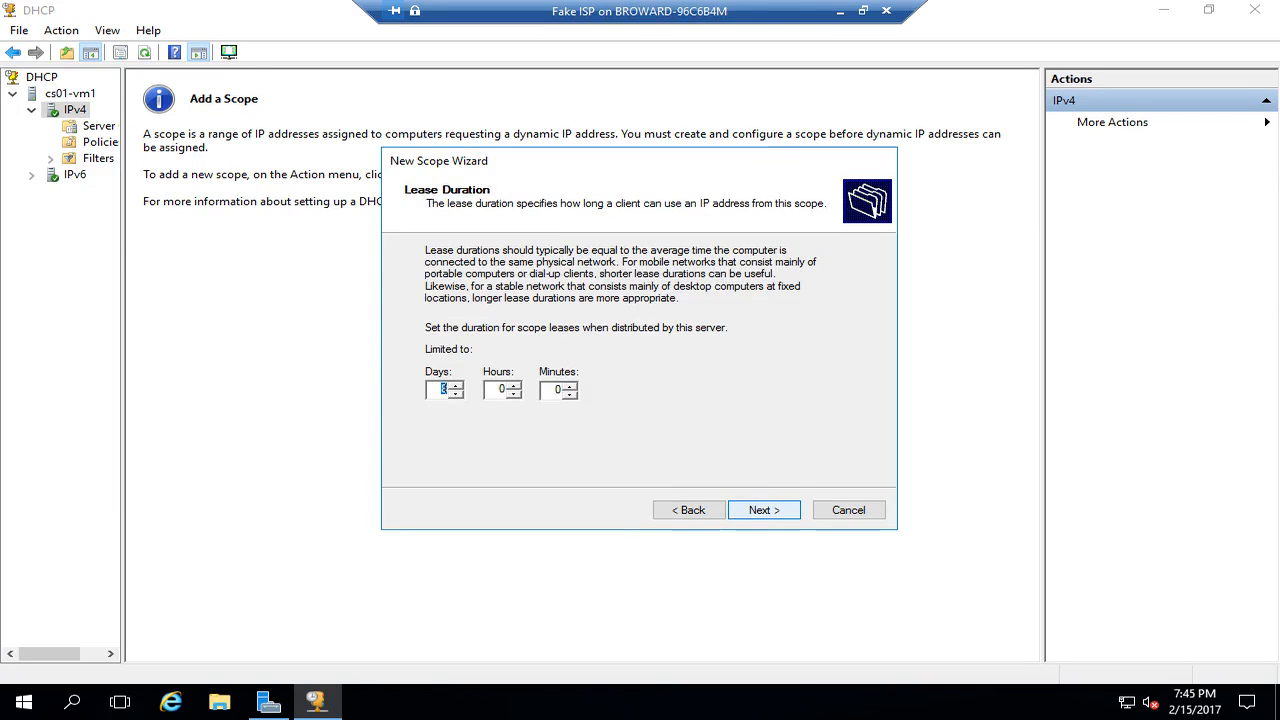
- Keep the default lease duration and add router 131.0.0.254 as the default gateway
key(Return)
key(Return)
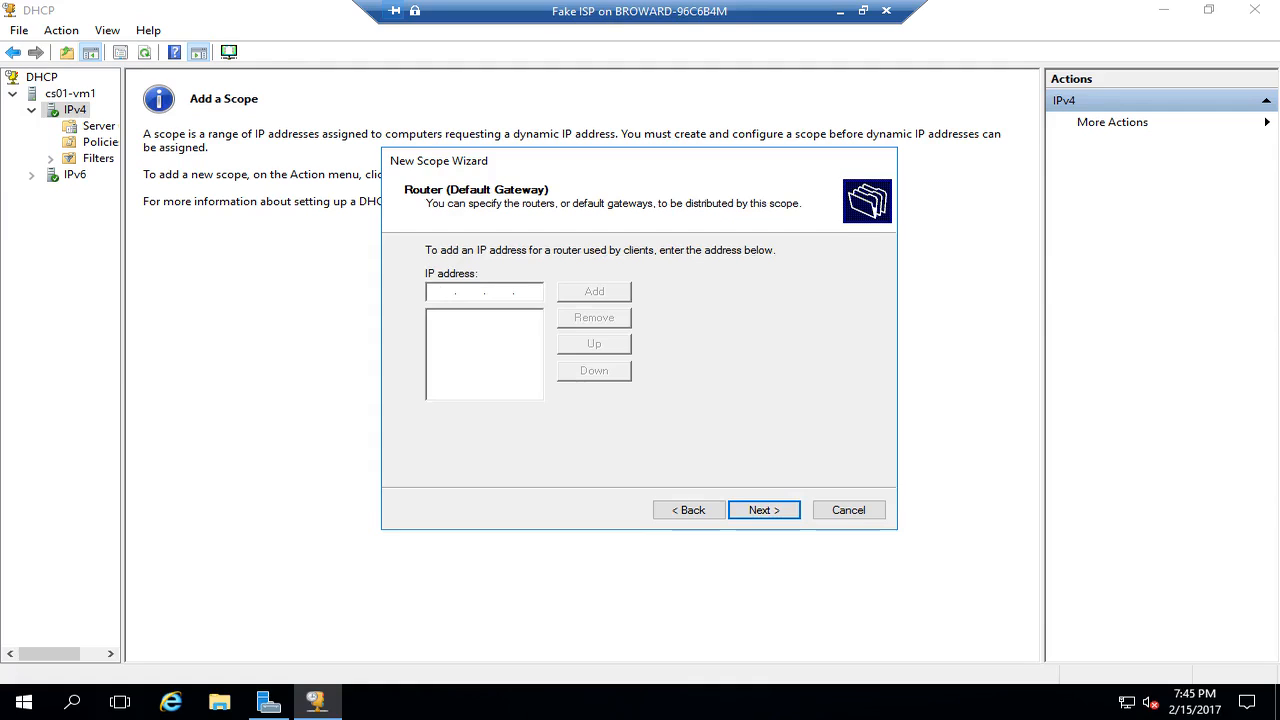
text(131.0.0.254)
key(Tab)
key(Return)
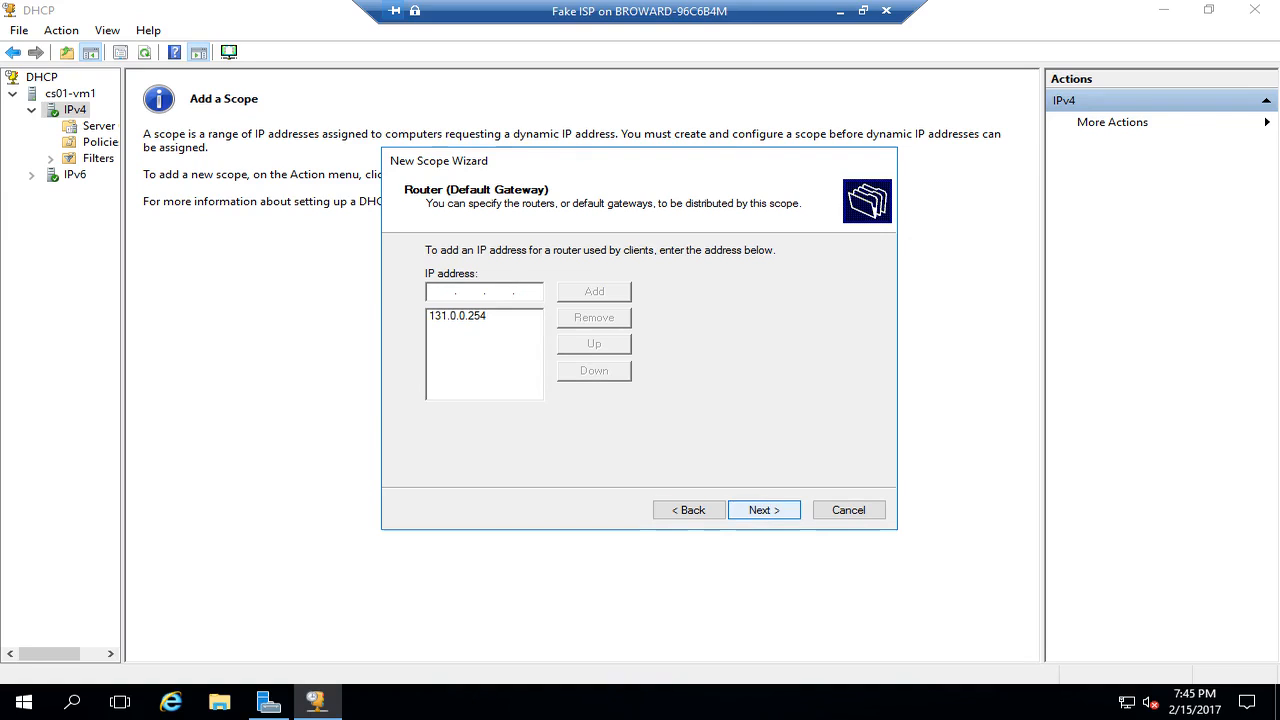
click(764, 510)
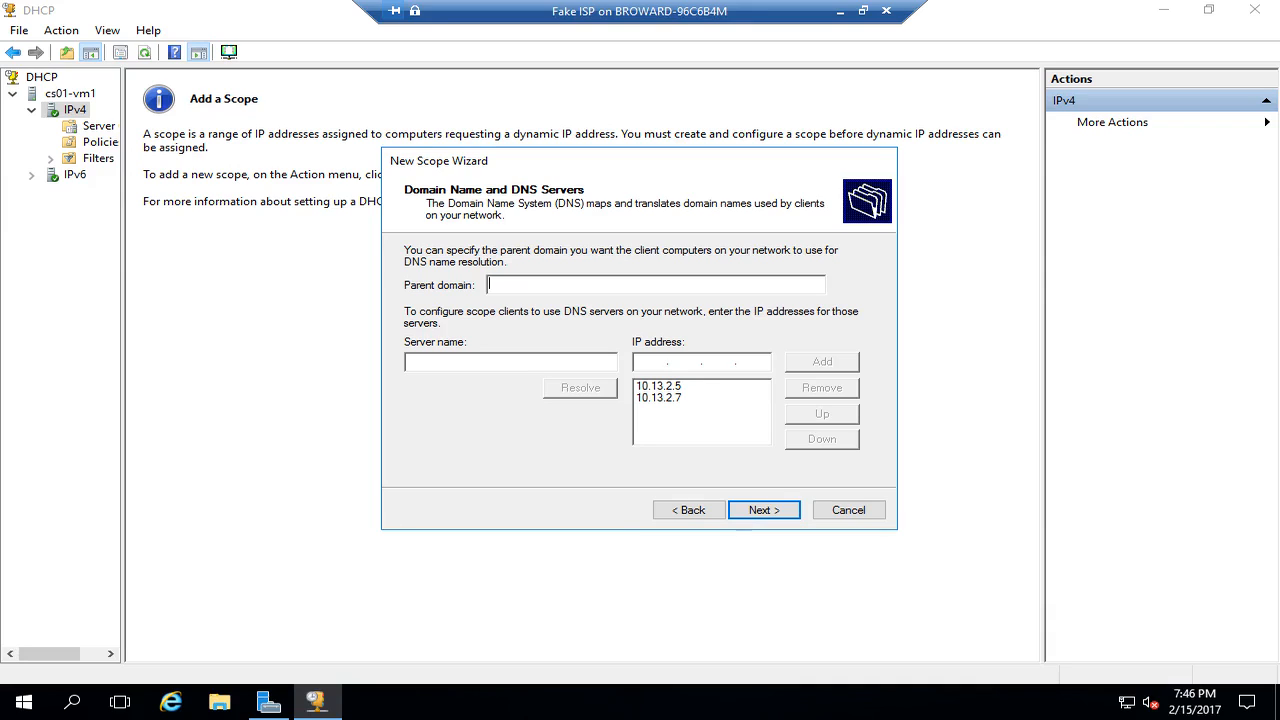
- Remove DNS servers 10.13.2.5 and 10.13.2.7 and add 131.0.0.1, accepting the validation warning
click(660, 386)
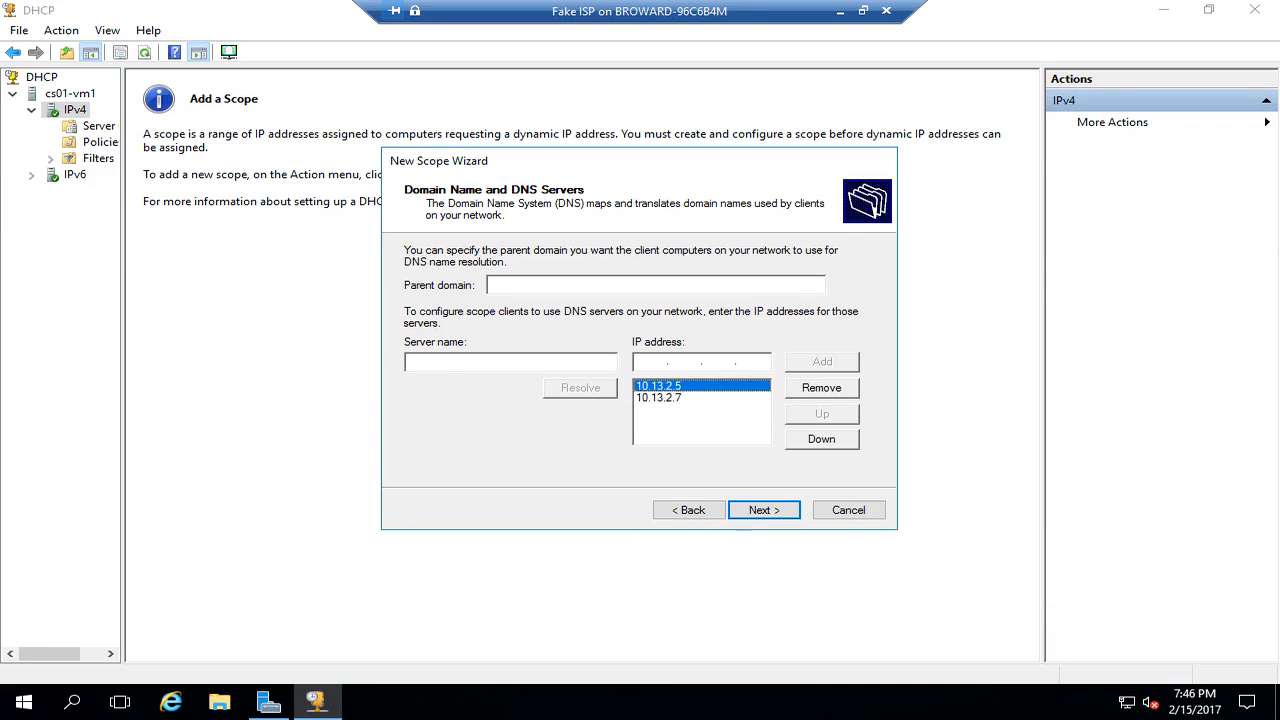
click(822, 388)
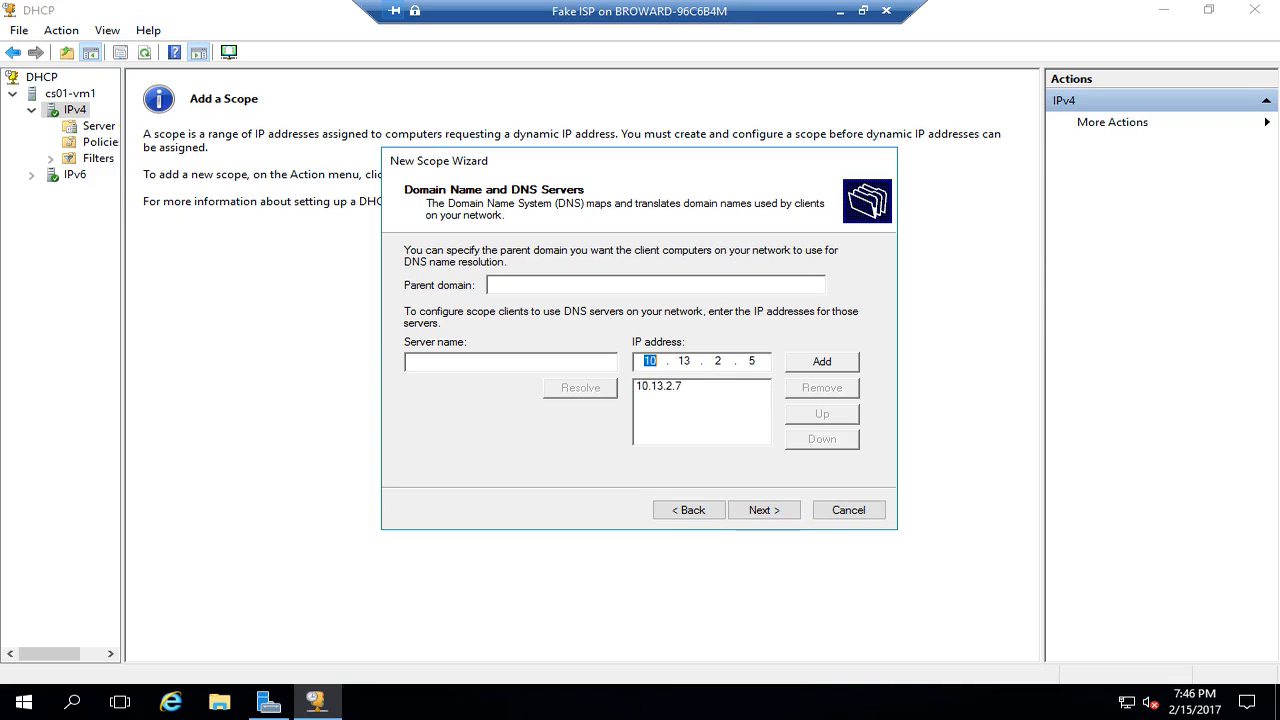
click(660, 386)
click(822, 388)
text(1313)
key(BackSpace)
text(0.0.01)
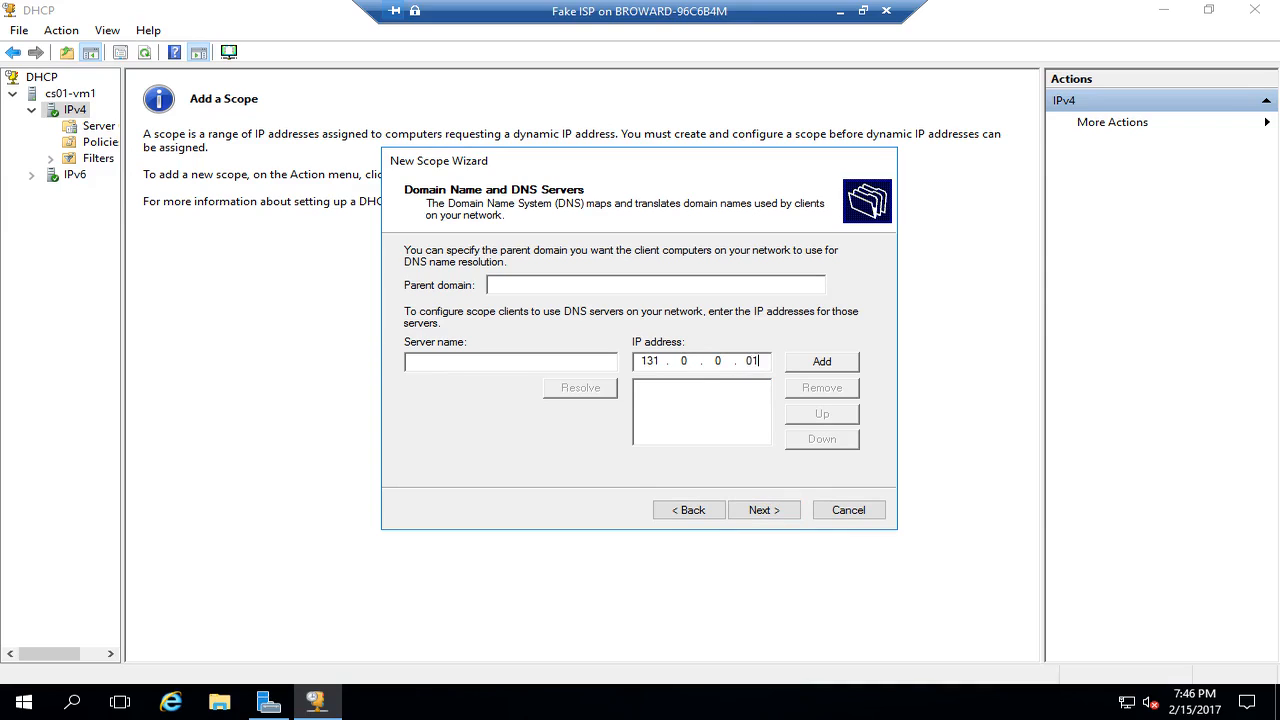
key(BackSpace)
key(BackSpace)
text(1)
key(Return)
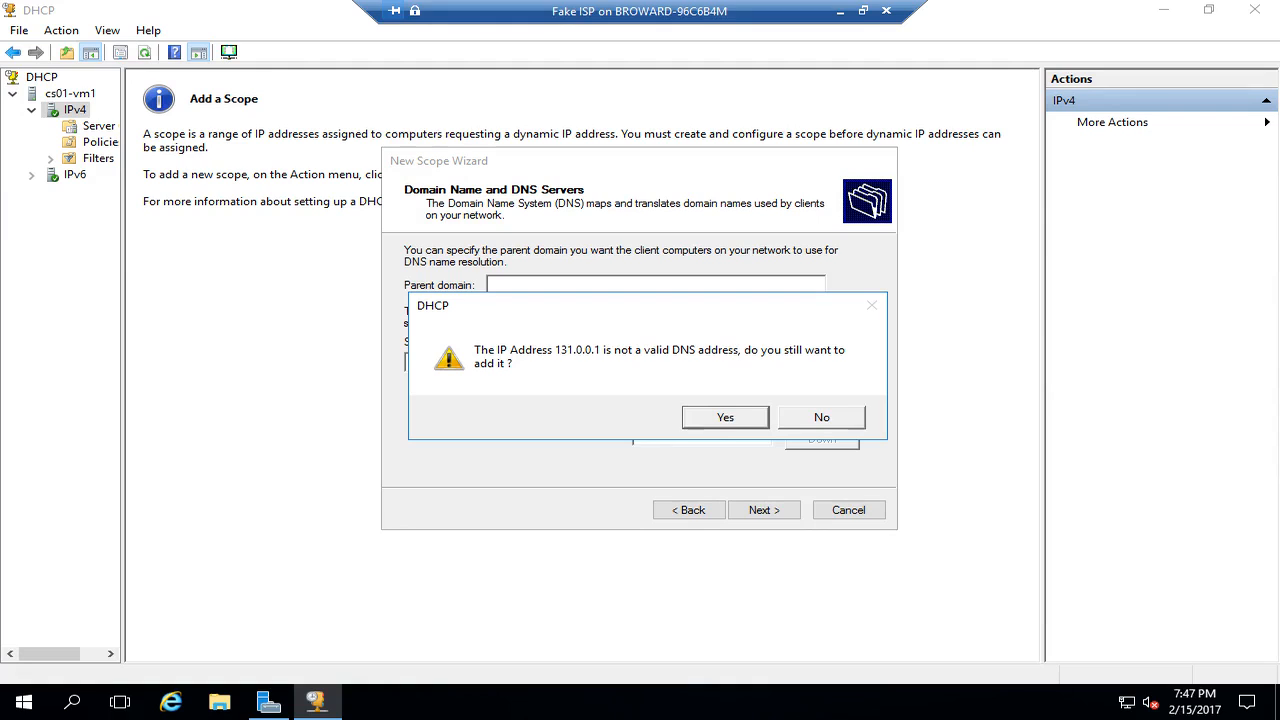
key(Return)
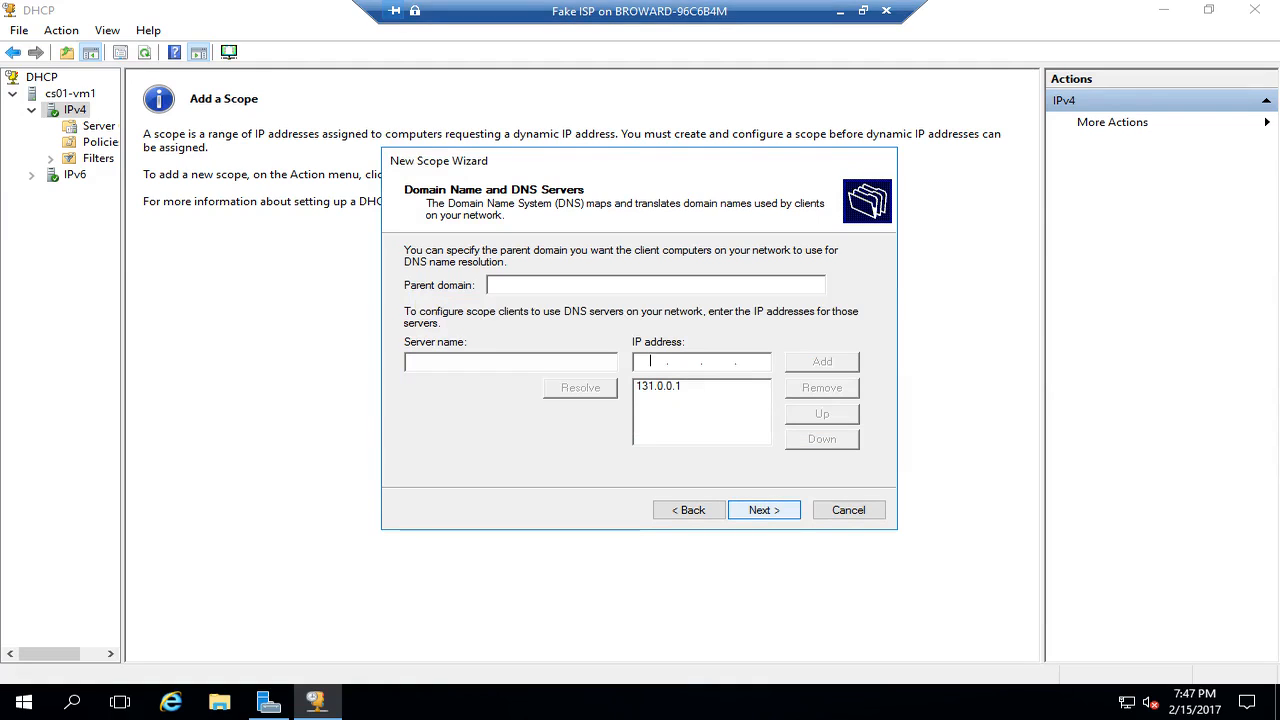
- Skip WINS, activate the scope now, finish the wizard, and view the new scope in the tree
key(Return)
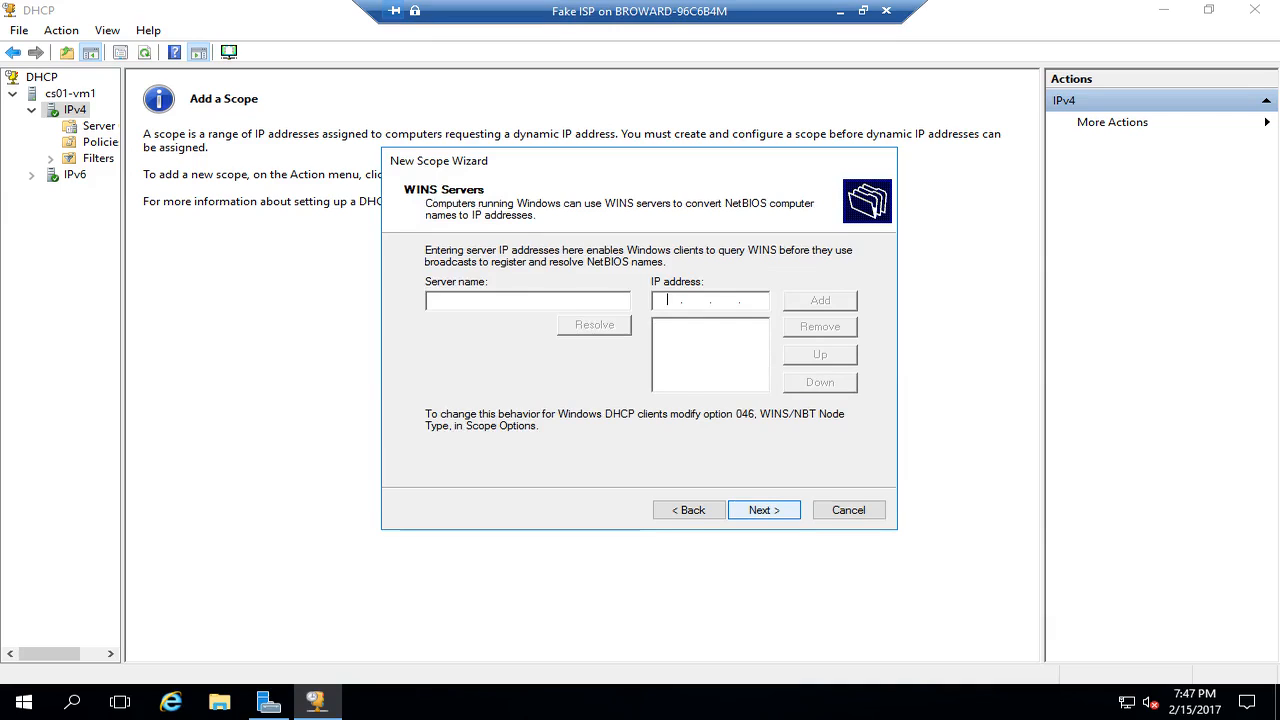
key(Return)
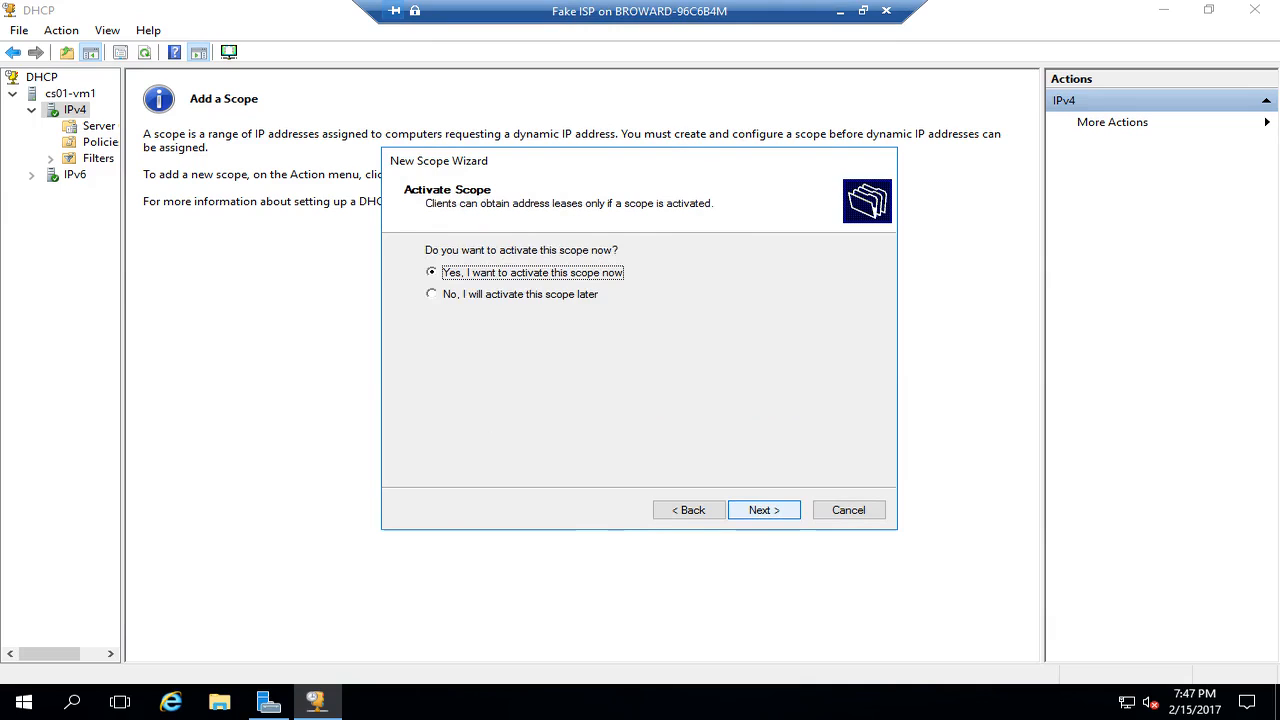
key(Return)
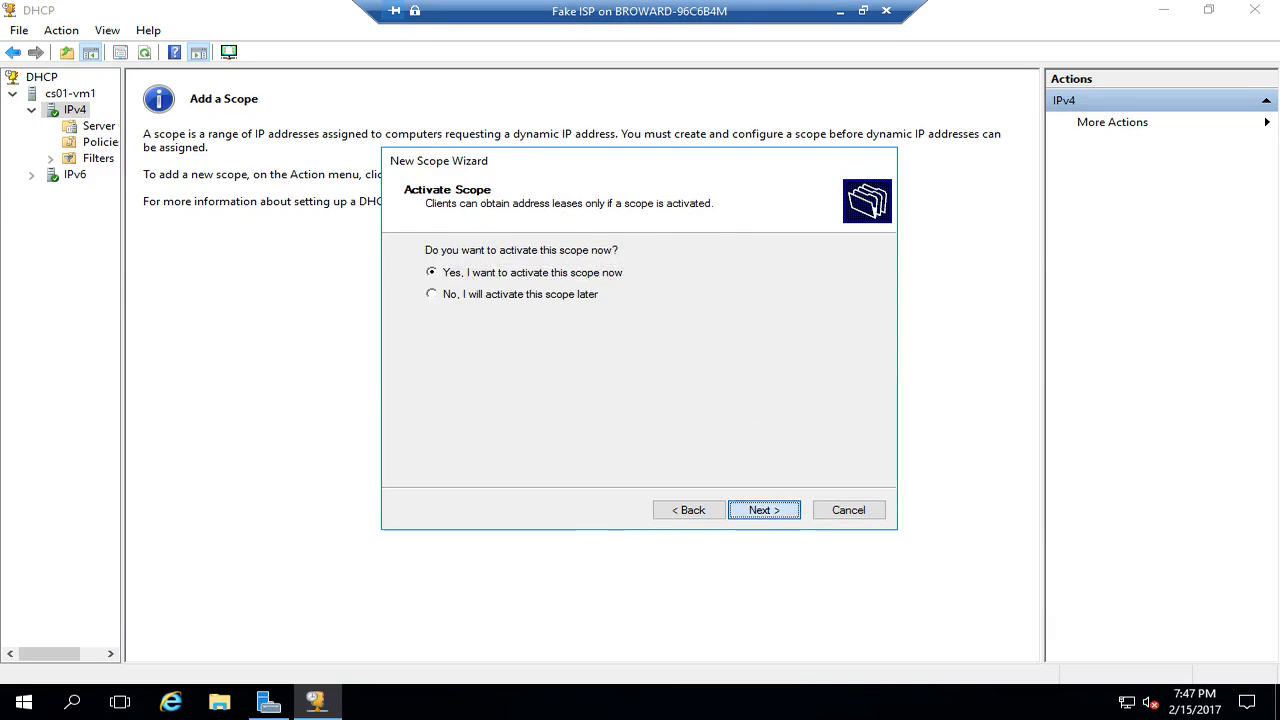
key(Return)
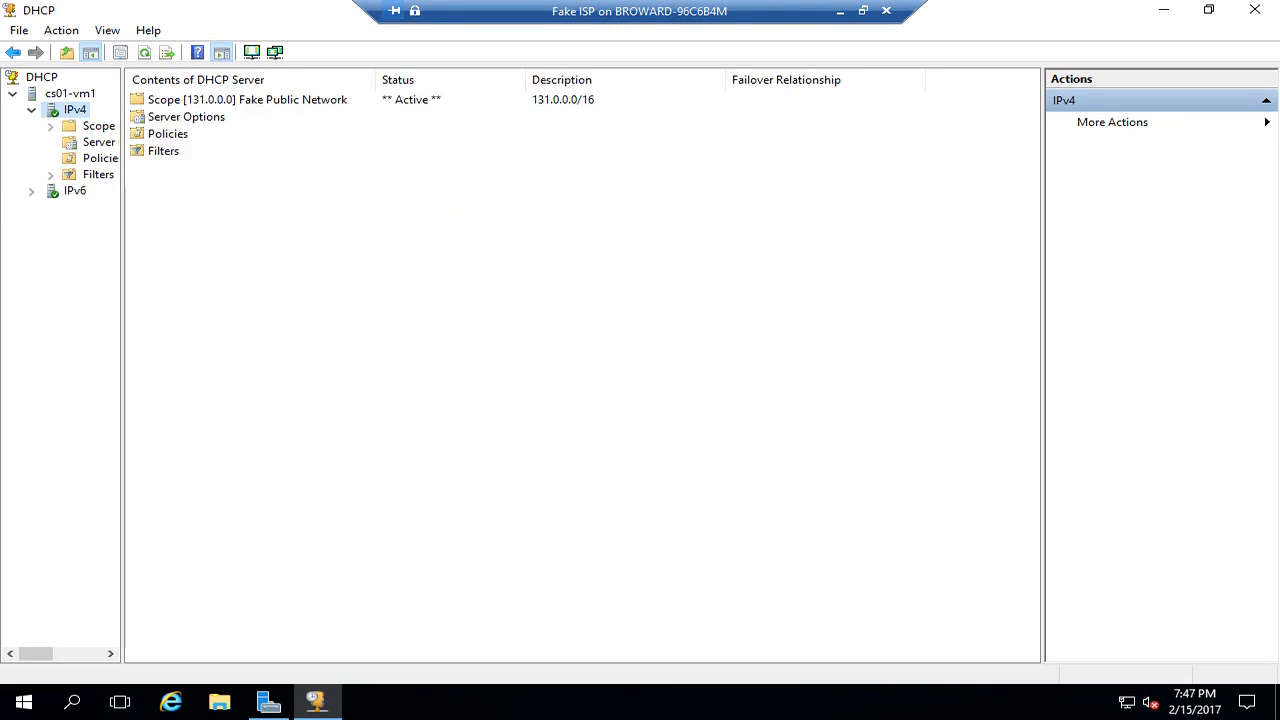
click(50, 126)
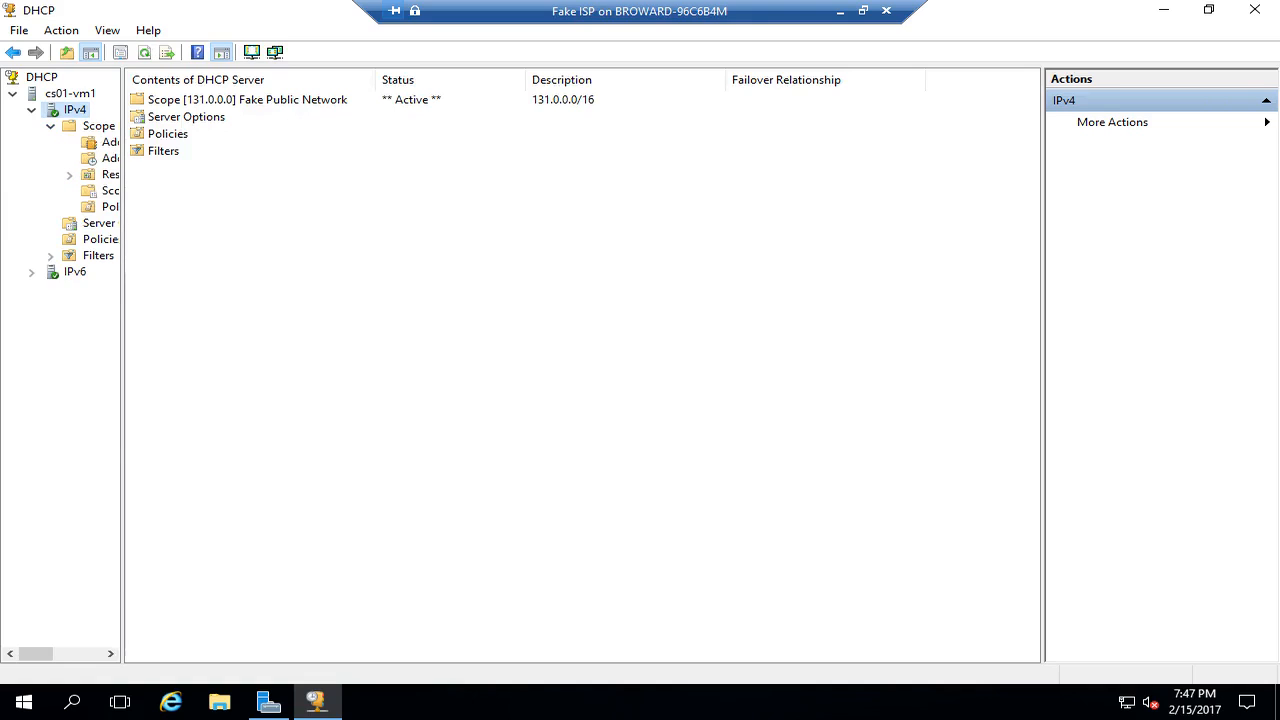
drag(124, 360, 250, 360)
click(70, 93)
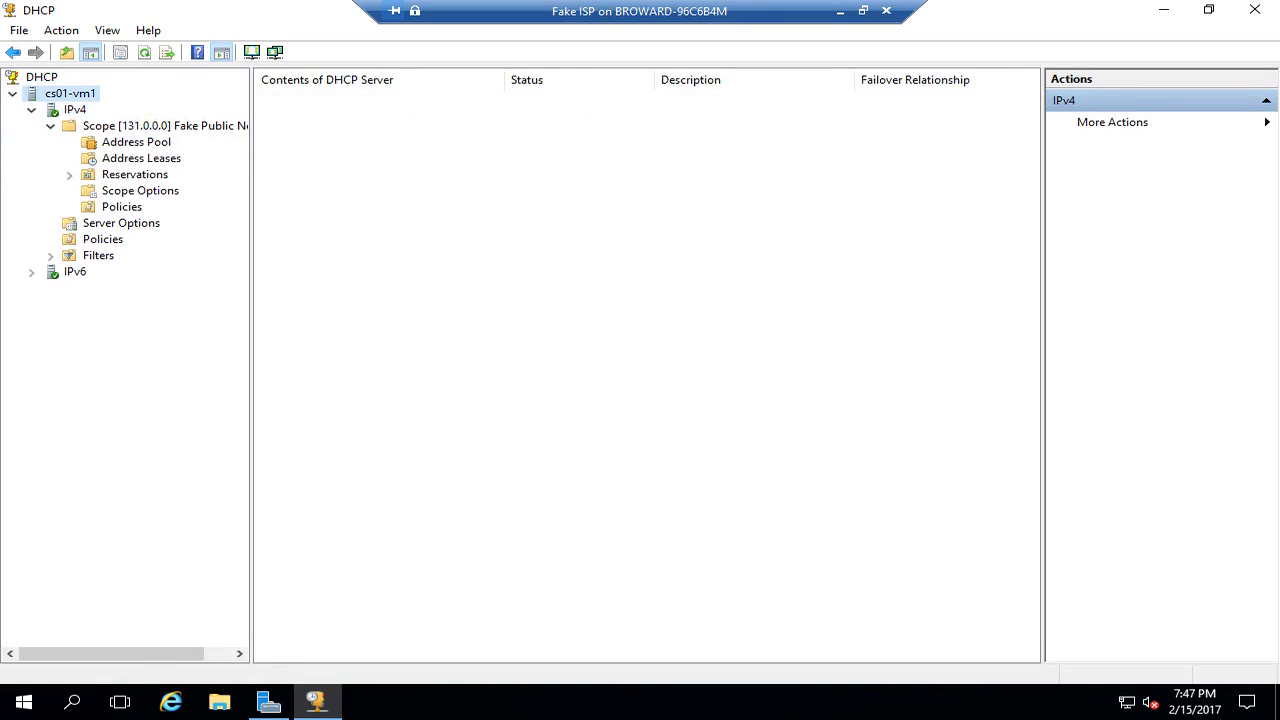
- Restart the DHCP service on cs01-vm1 through All Tasks > Restart, done twice
right_click(74, 94)
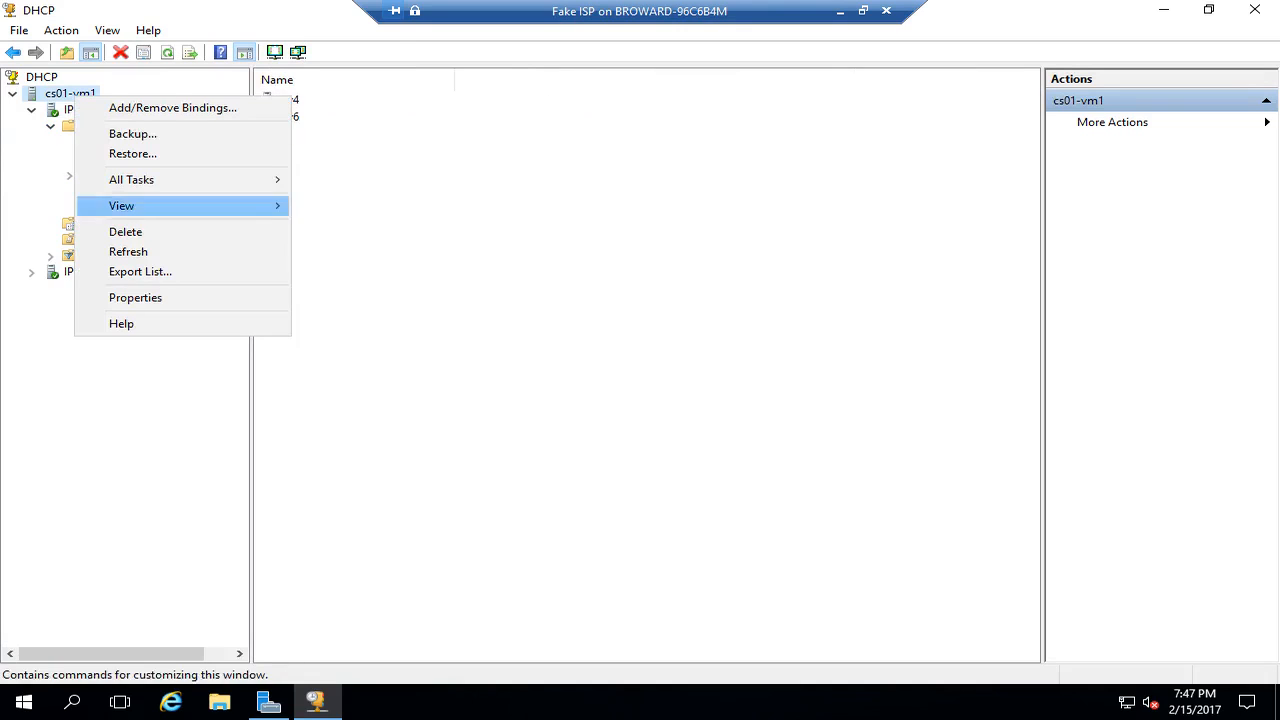
mouse_move(150, 179)
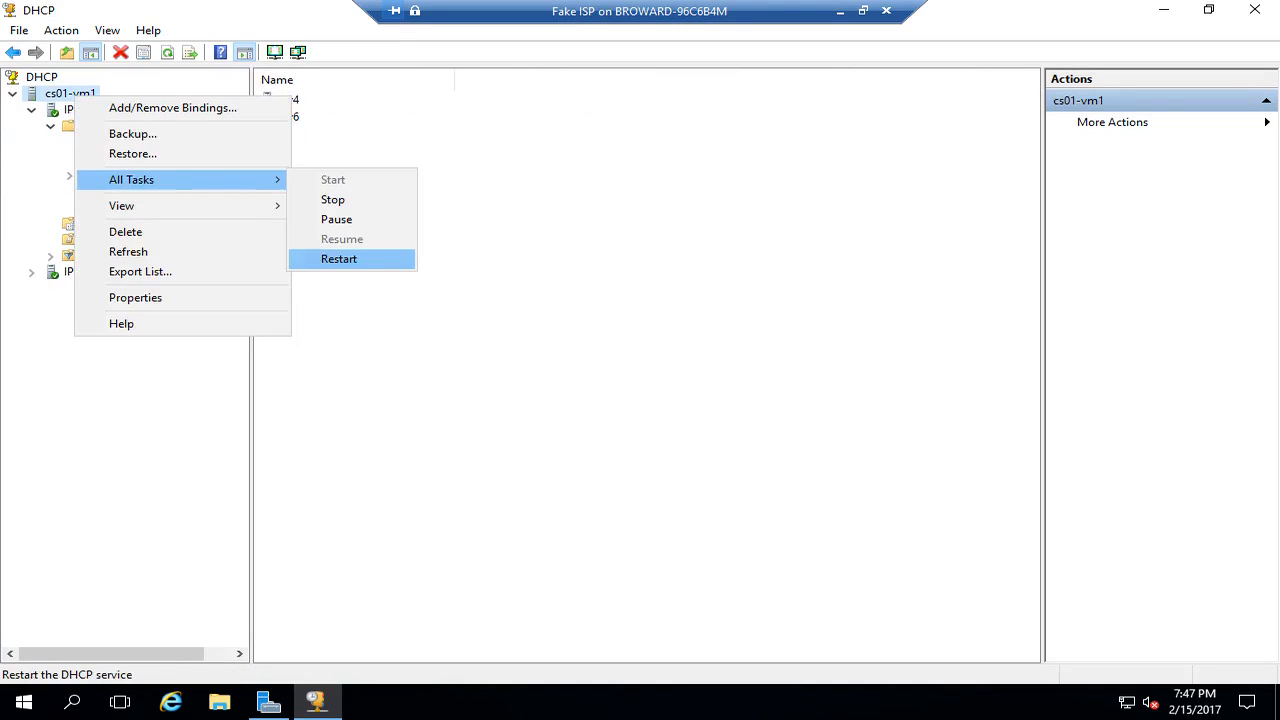
click(339, 259)
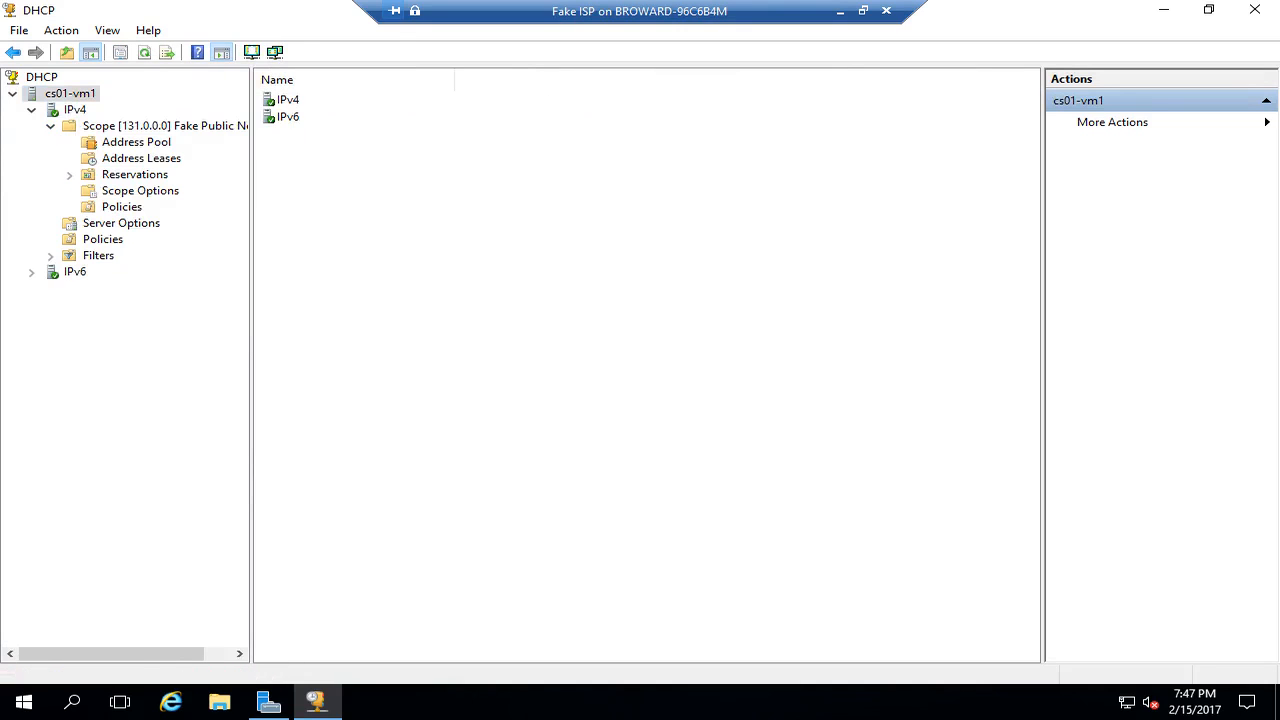
right_click(66, 88)
mouse_move(140, 175)
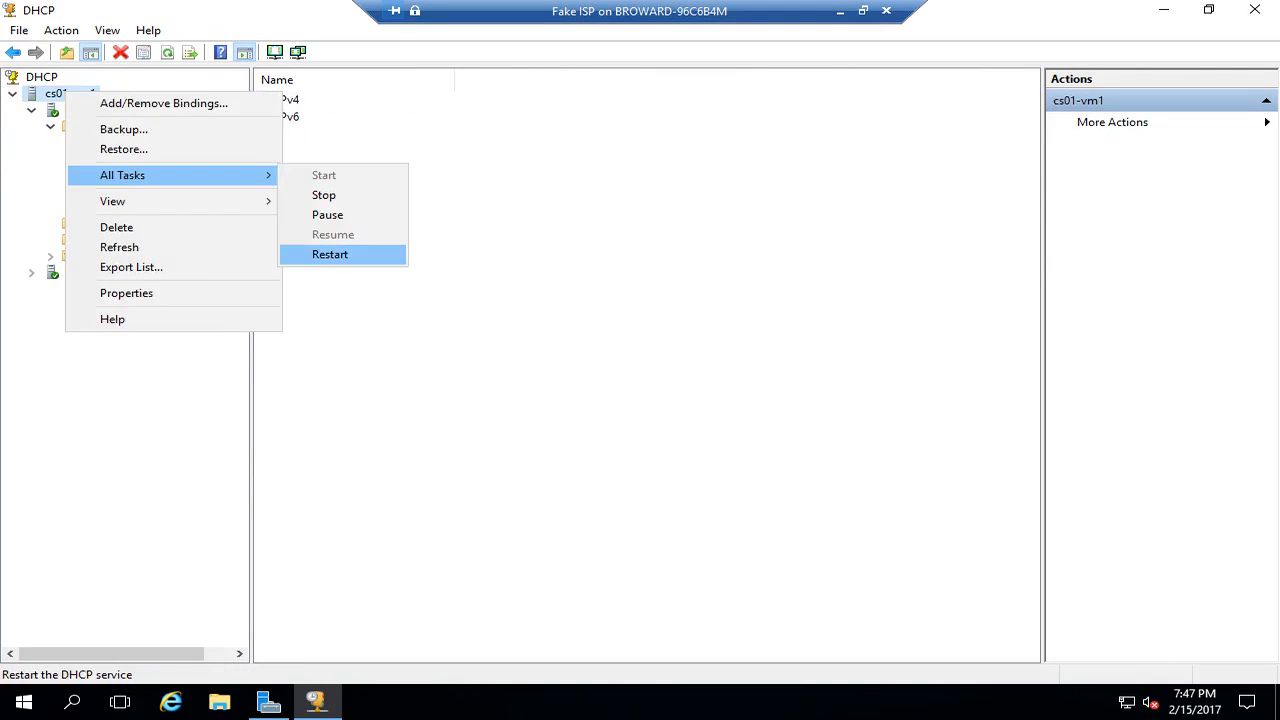
click(476, 300)
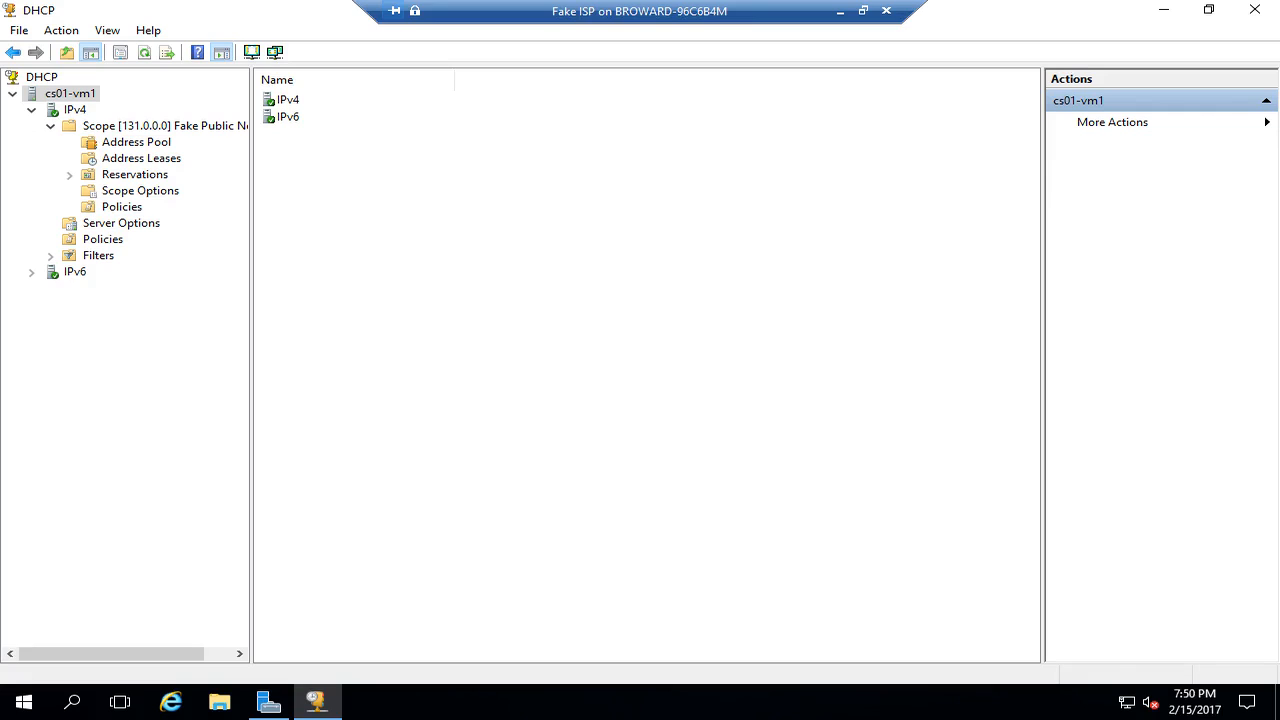
- Close the DHCP console to get back to the Server Manager Dashboard with its DHCP, IIS and Remote Access roles
click(1255, 10)
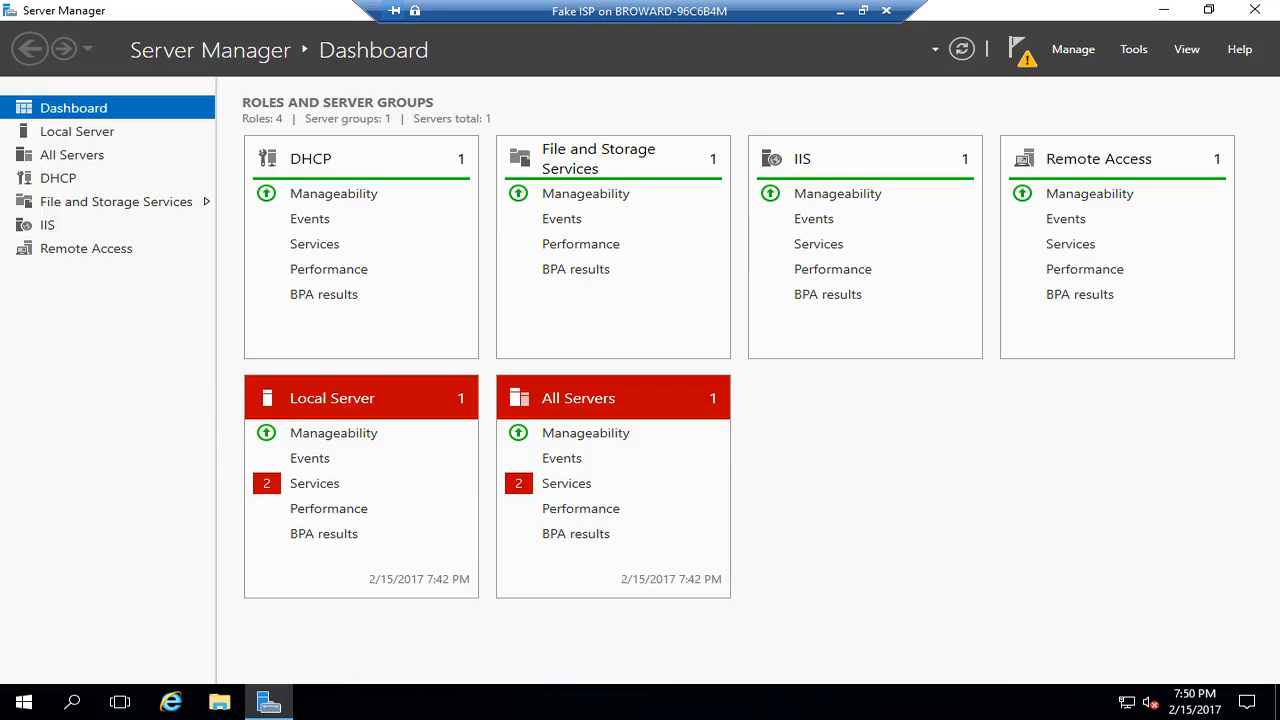
- Configure CS01-VM1 in Routing and Remote Access for NAT, using the Public interface for Internet
click(1133, 49)
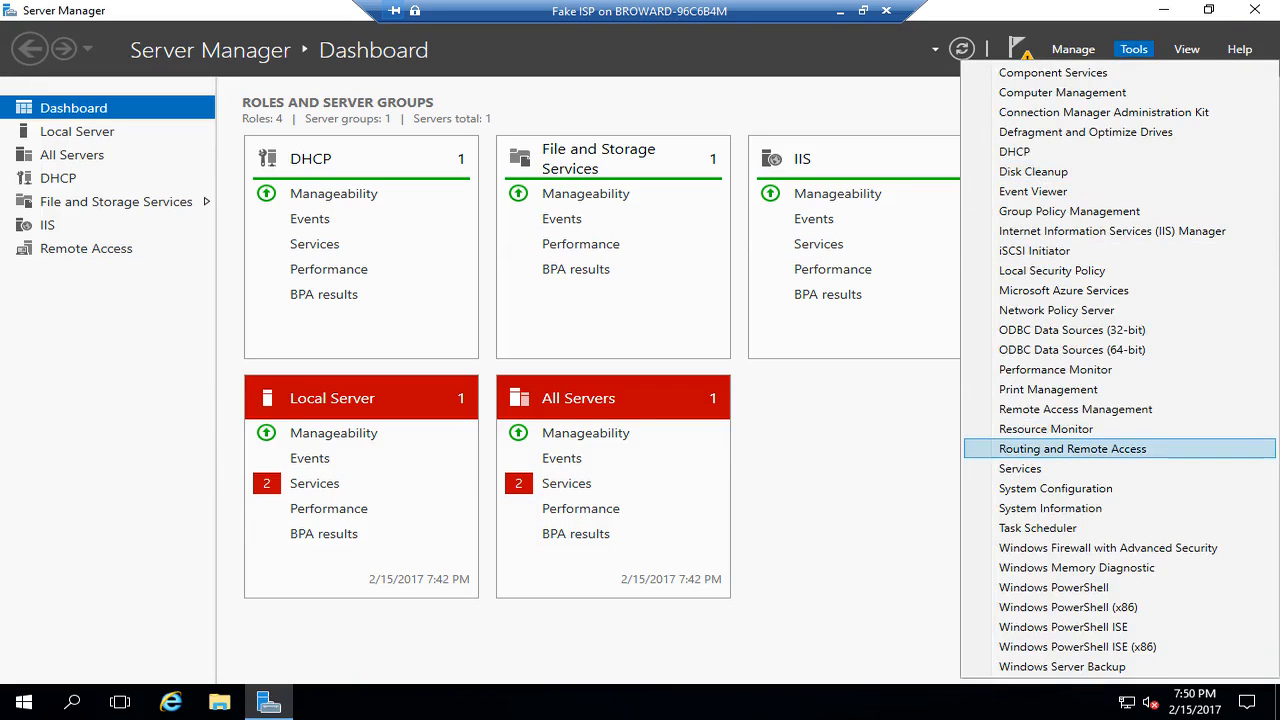
click(1072, 448)
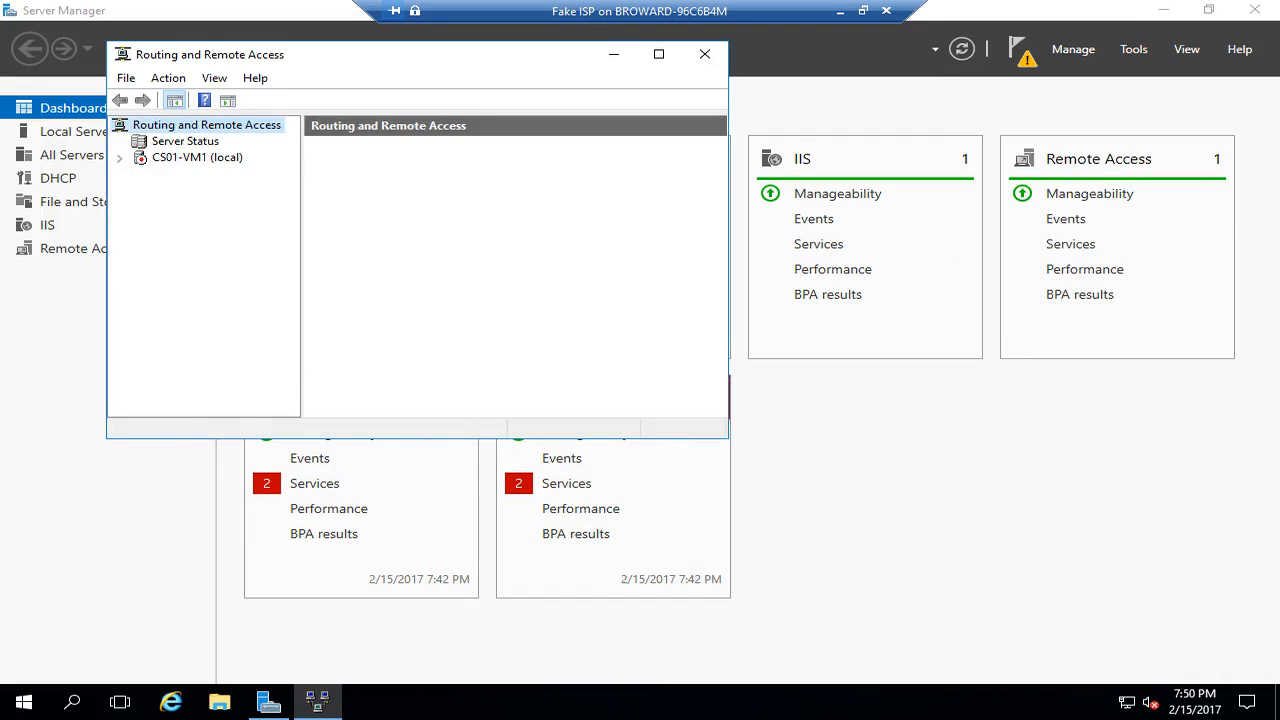
right_click(190, 160)
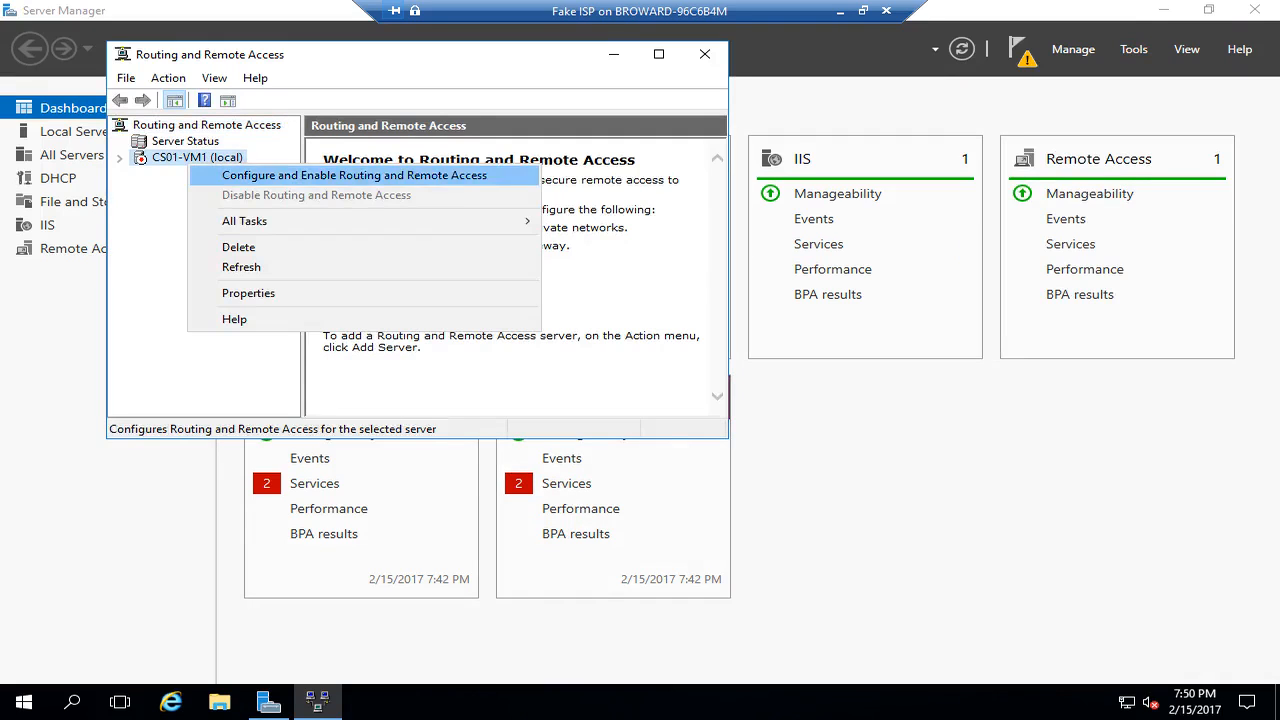
key(Return)
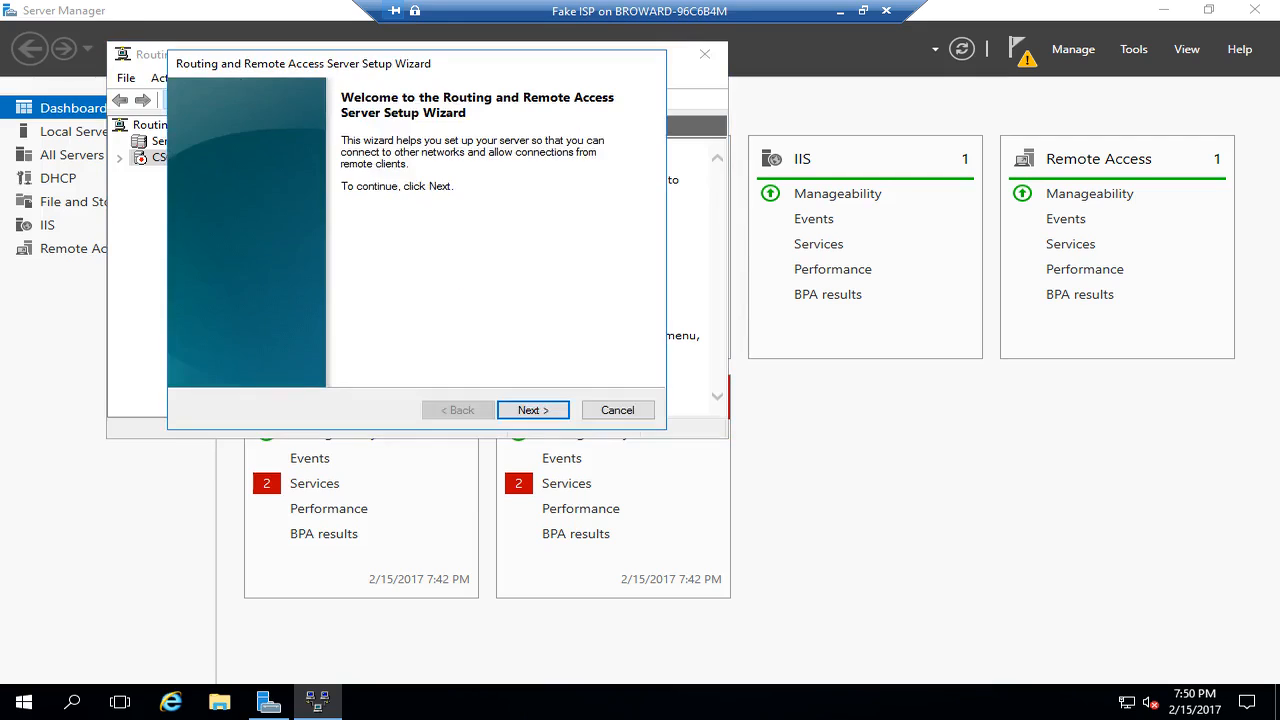
key(Return)
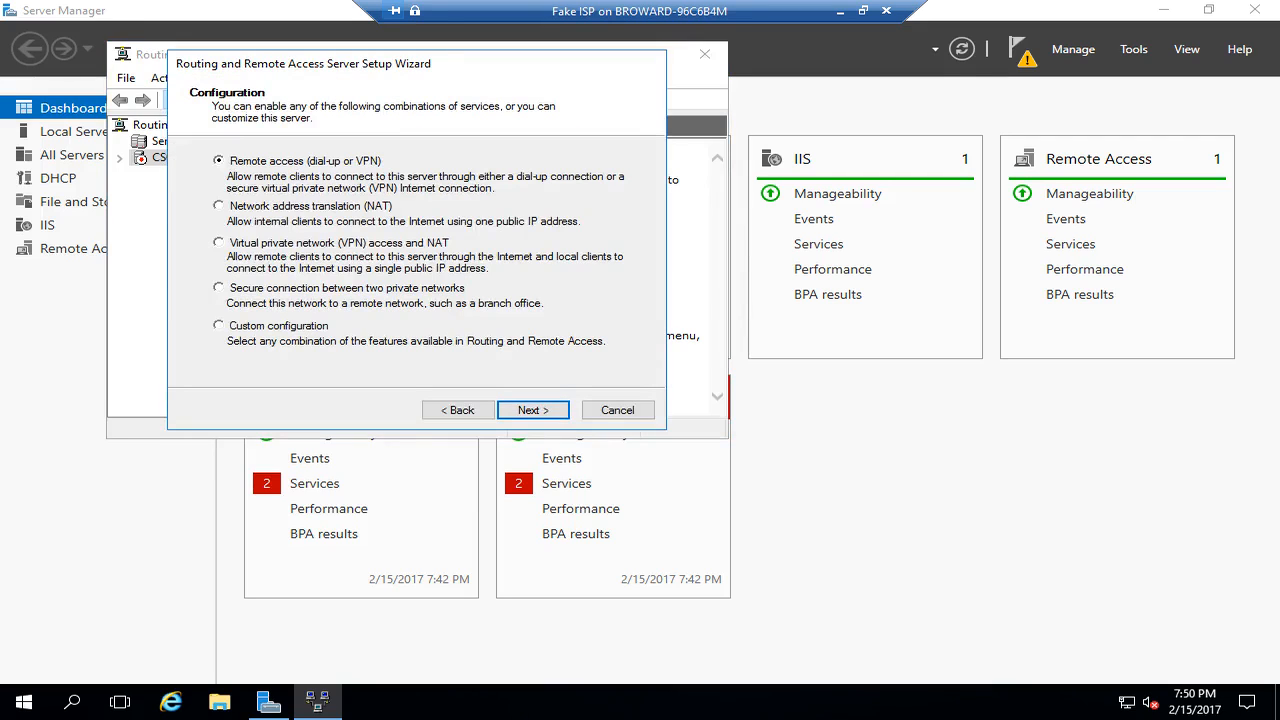
key(Return)
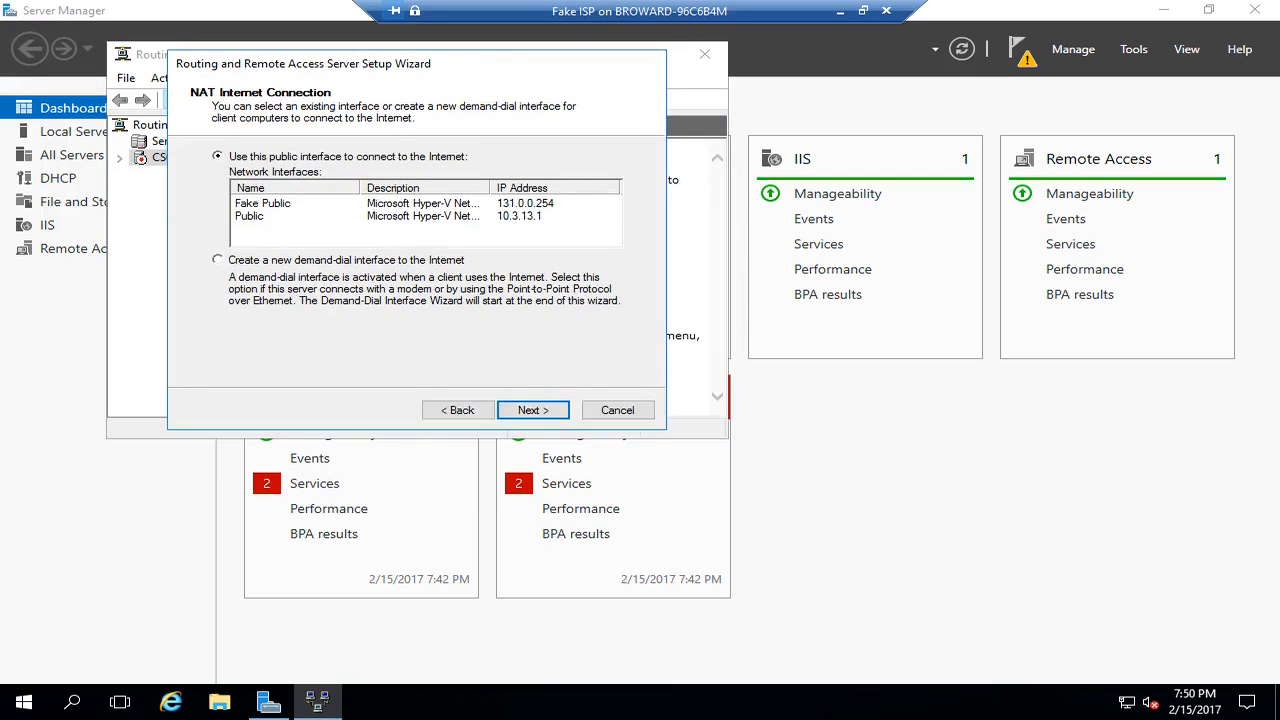
click(250, 216)
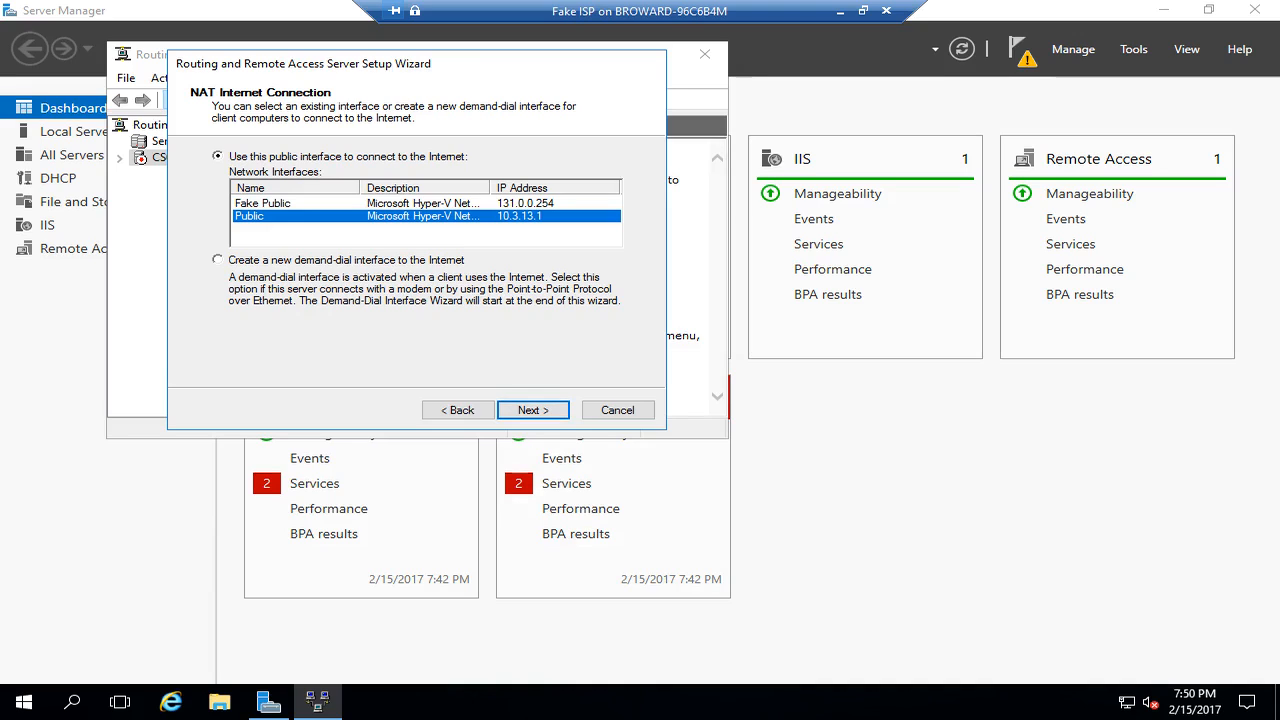
key(Return)
key(Return)
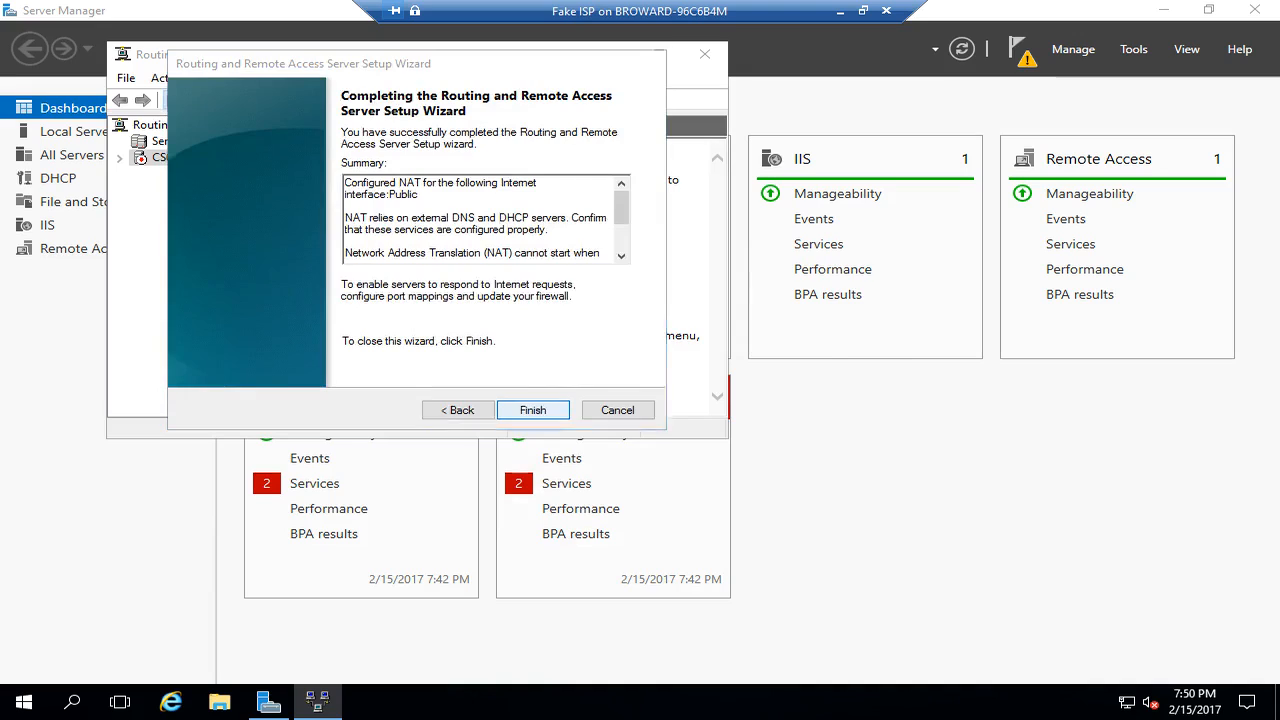
key(Return)
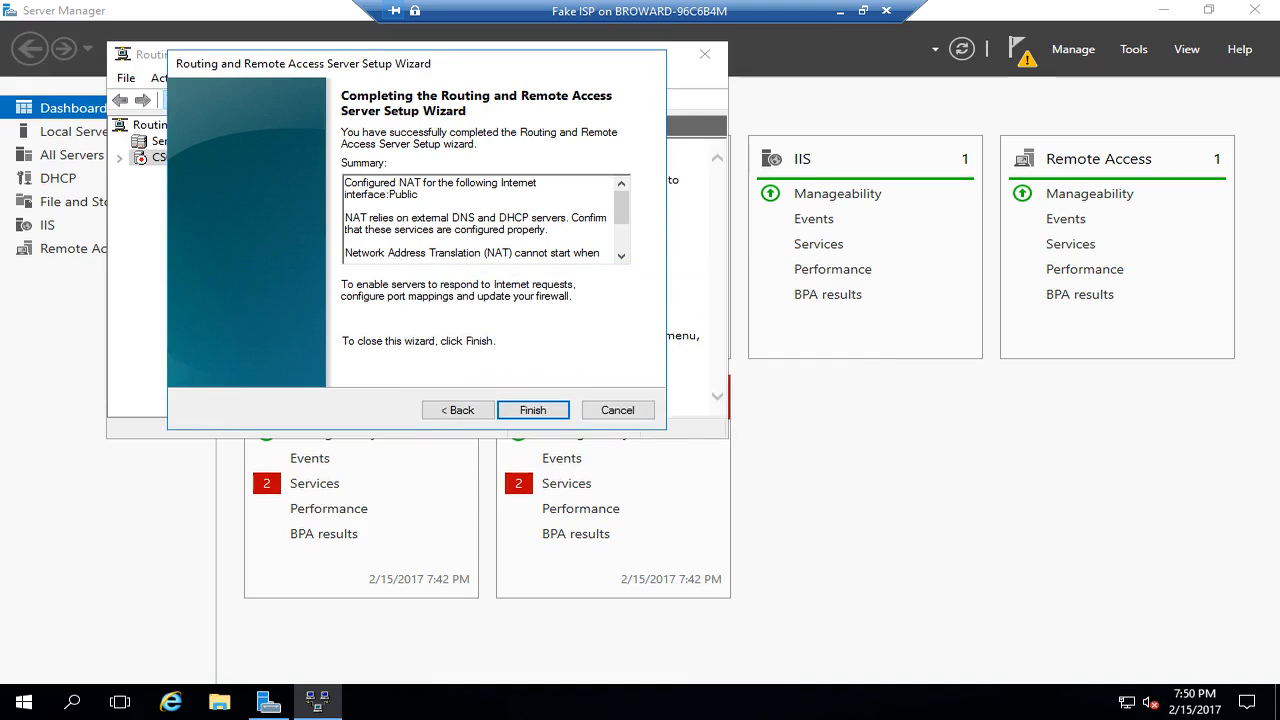
- Accept the firewall warning so the routing service starts, then expand CS01-VM1's IPv4 branch
key(Return)
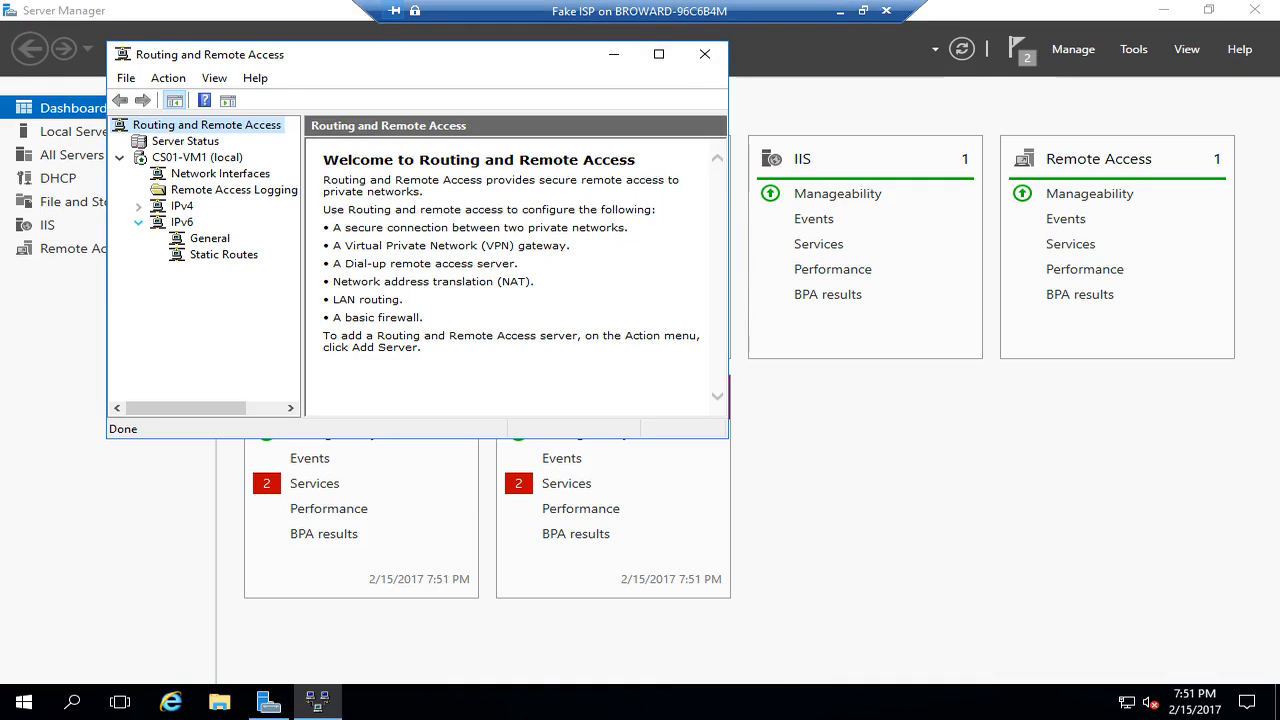
click(138, 206)
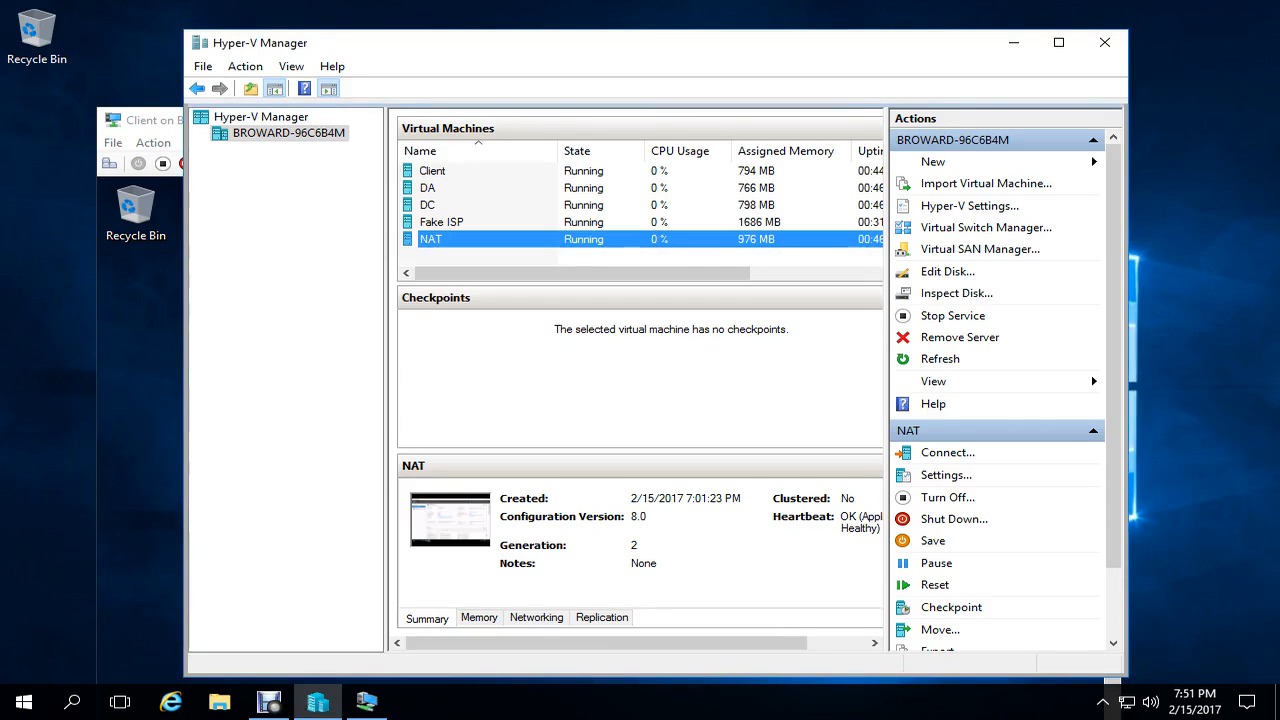
- Close the Client VM window and connect to the NAT VM in a windowed session
key(alt+Tab)
click(1097, 120)
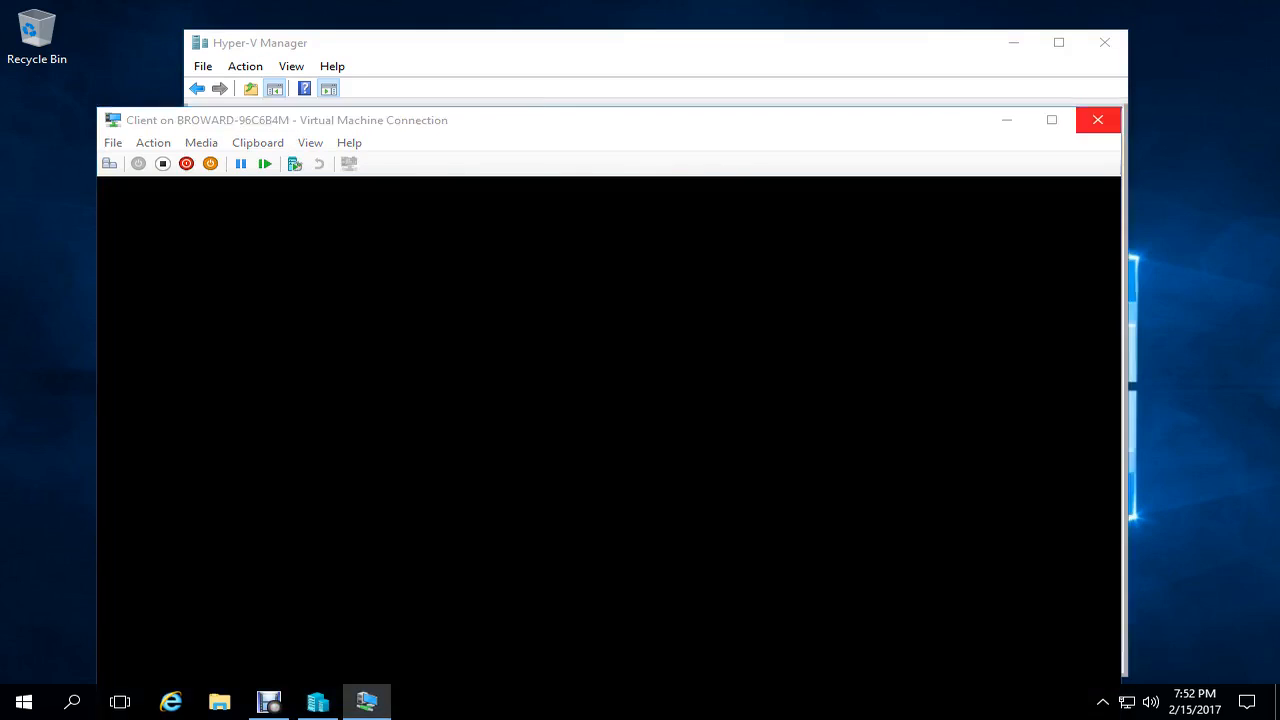
right_click(410, 240)
click(468, 253)
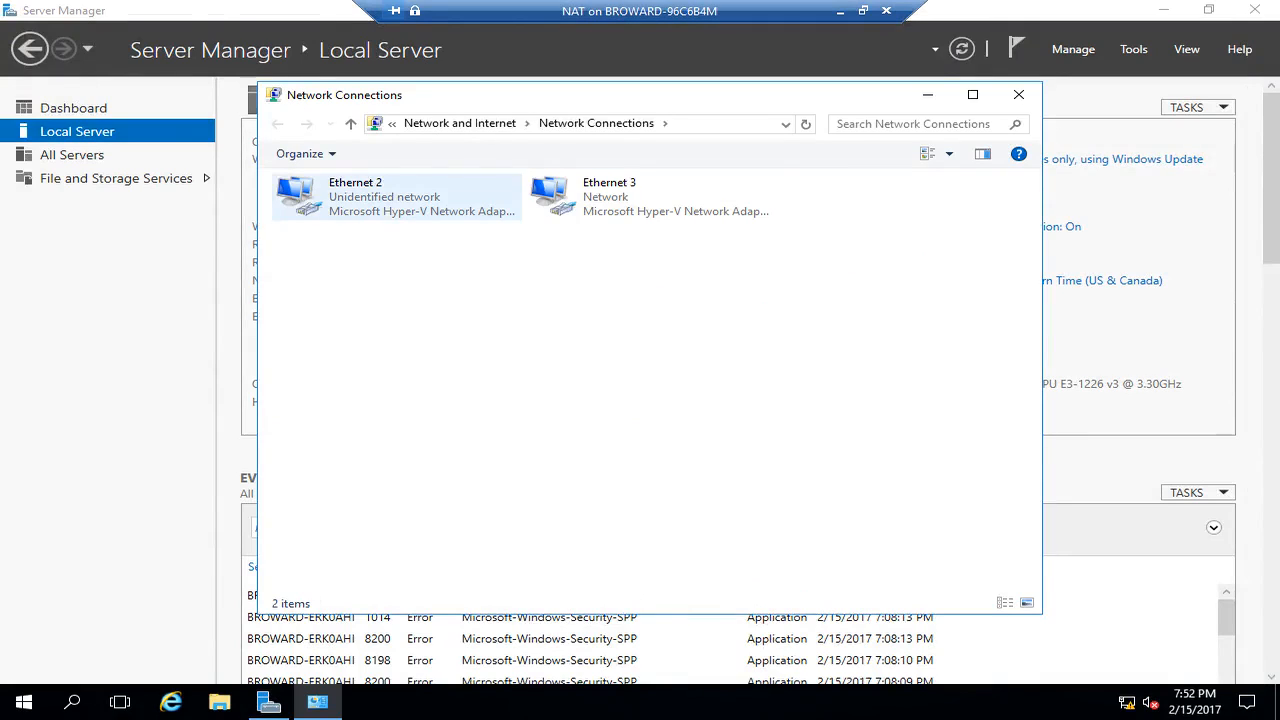
key(ctrl+alt+Break)
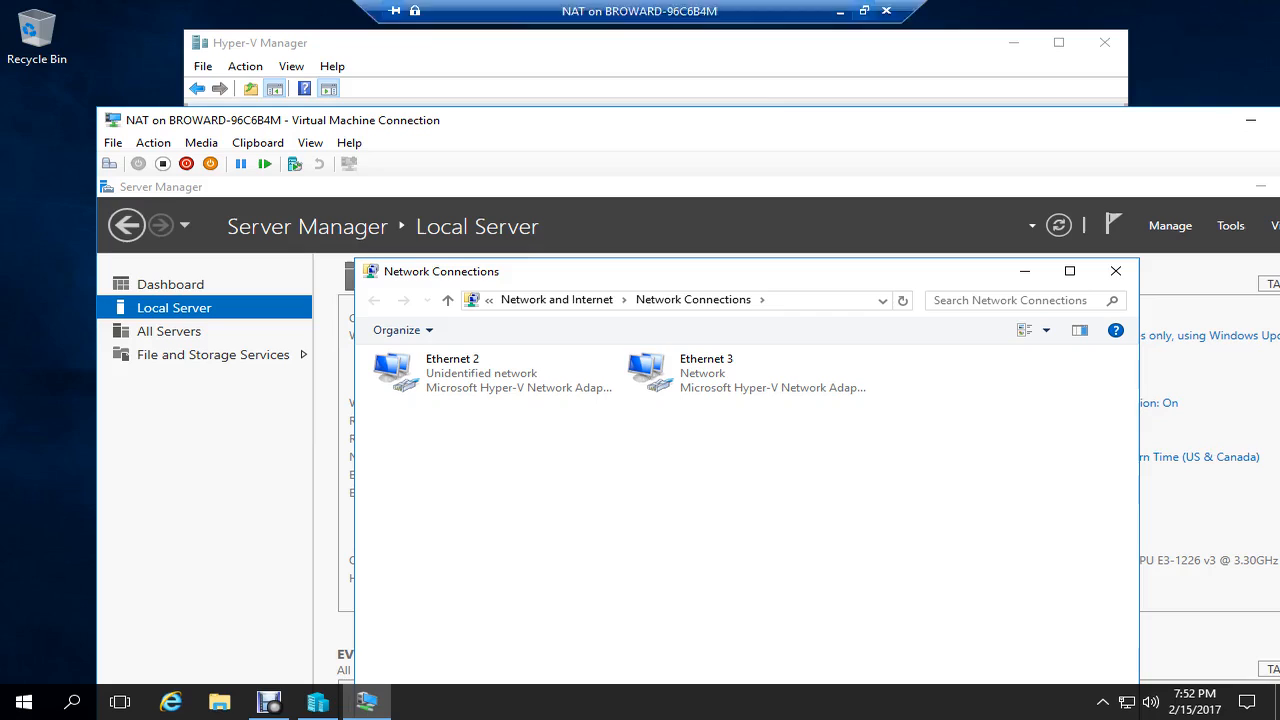
click(113, 143)
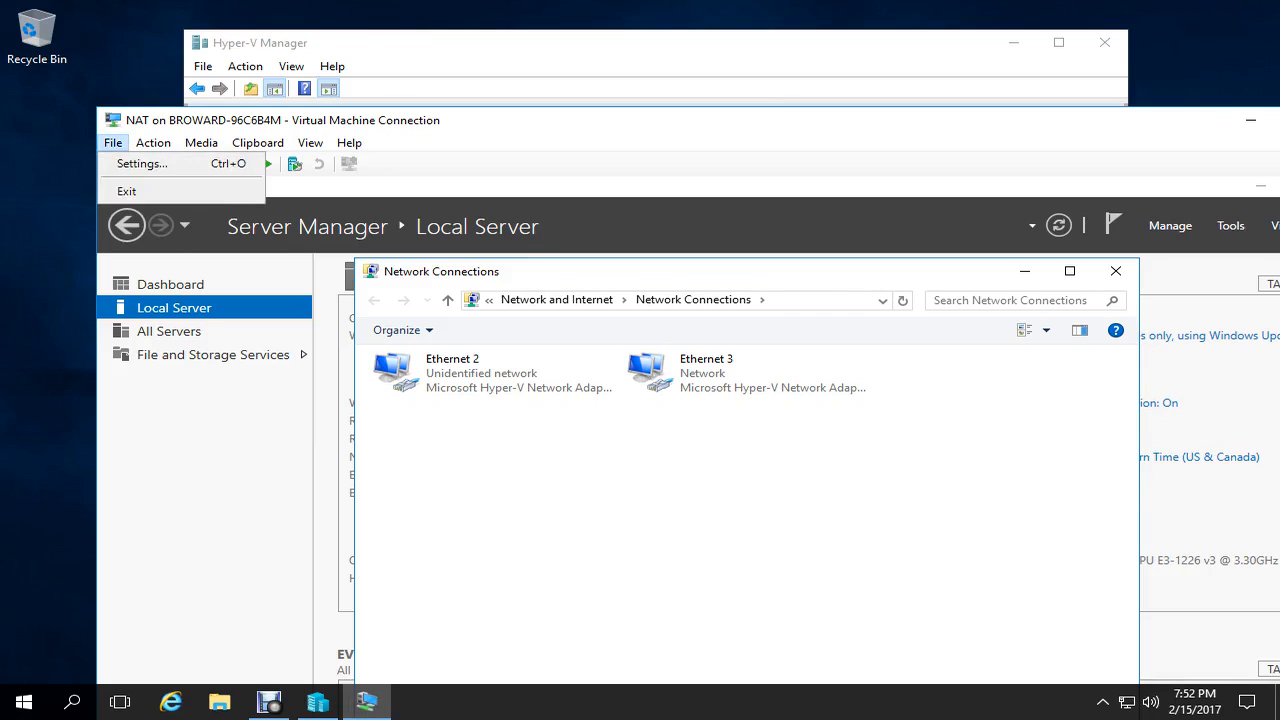
- Switch the NAT VM's second network adapter from the Private switch to Not connected
click(141, 163)
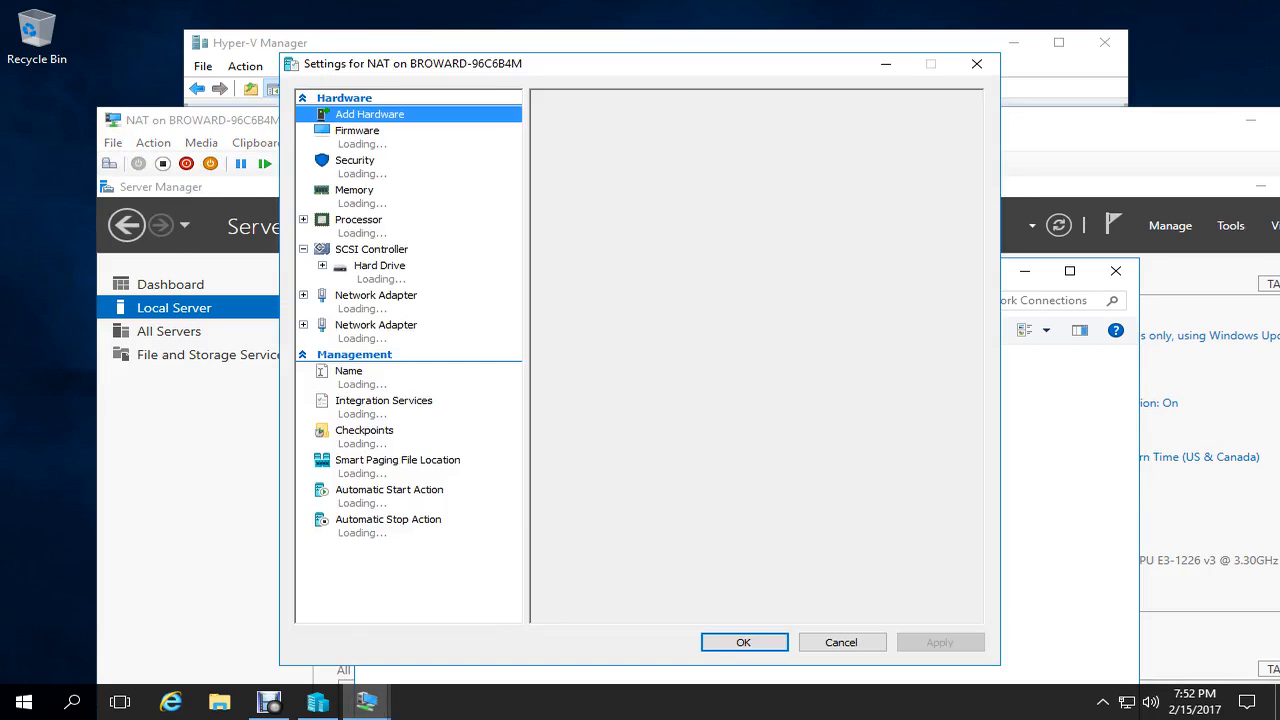
drag(650, 63, 1156, 59)
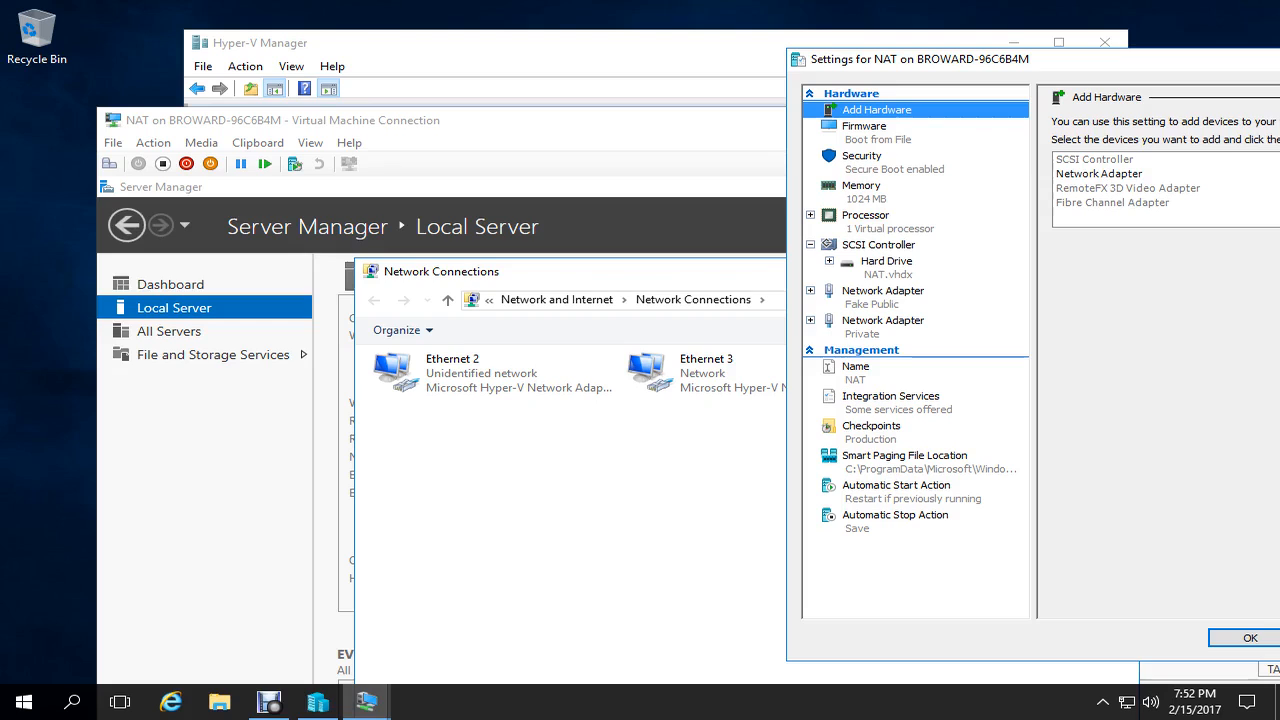
click(883, 321)
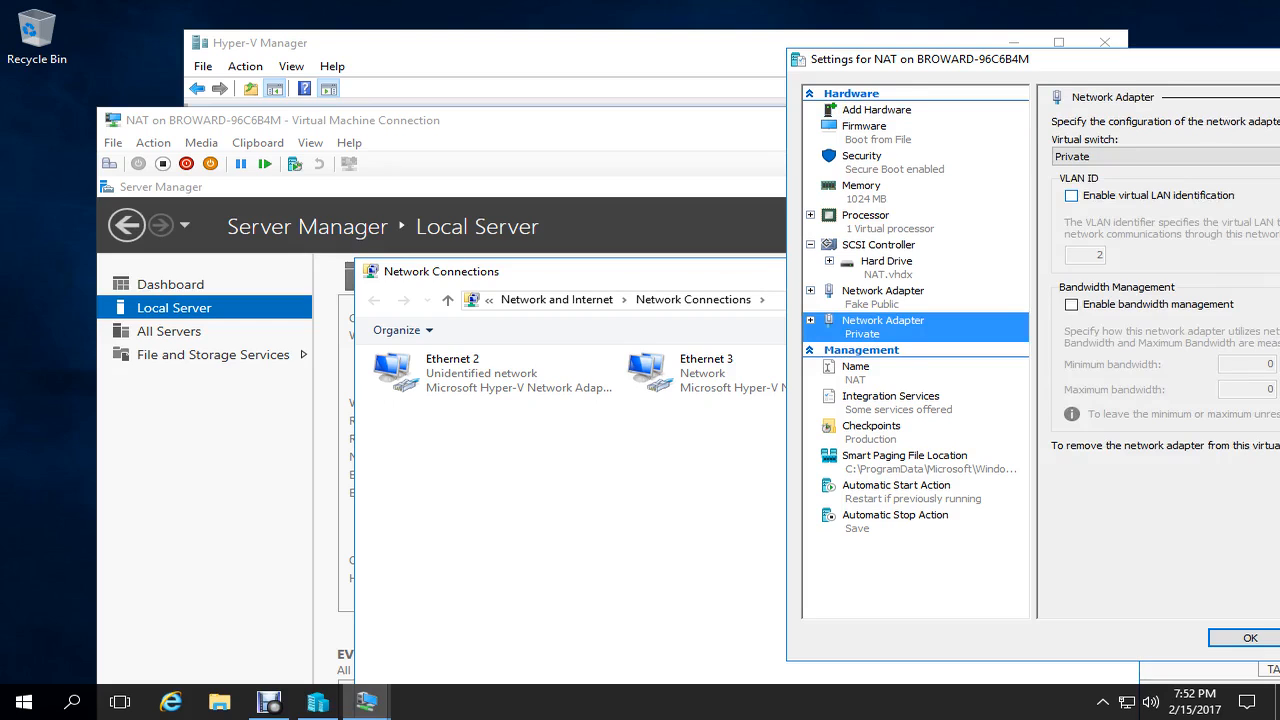
click(1160, 156)
click(1100, 173)
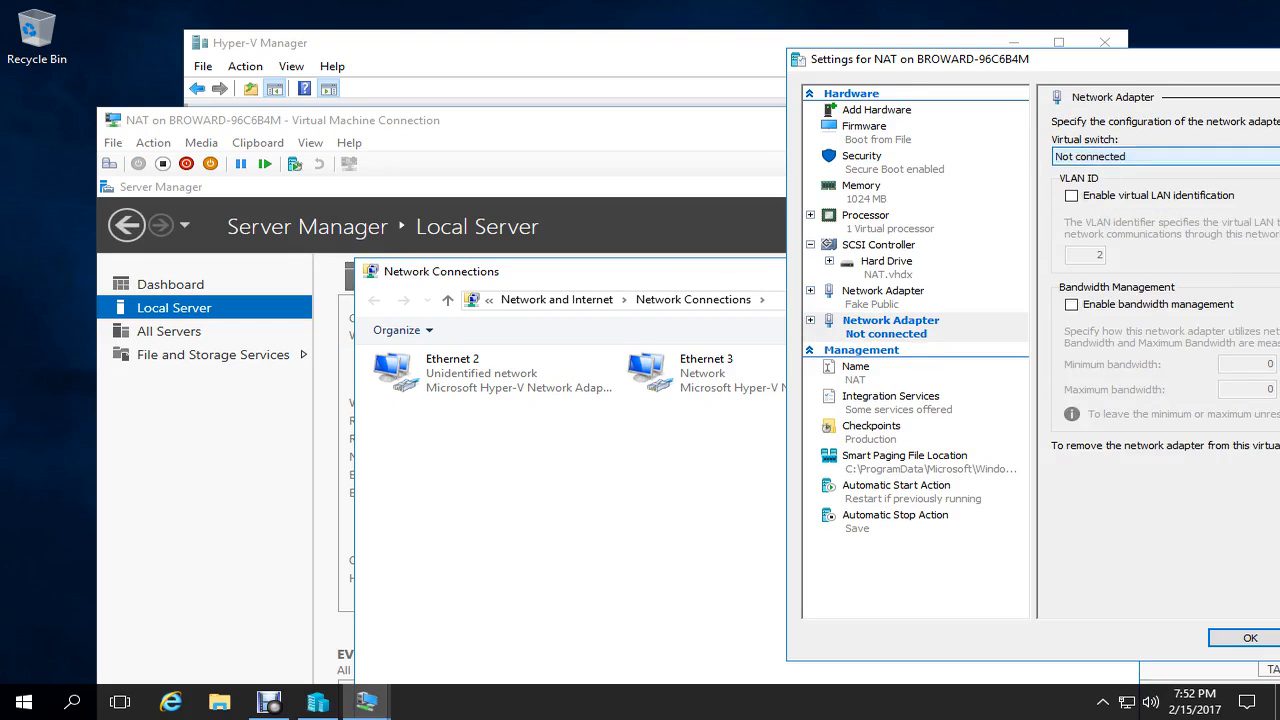
drag(950, 59, 749, 59)
click(1054, 609)
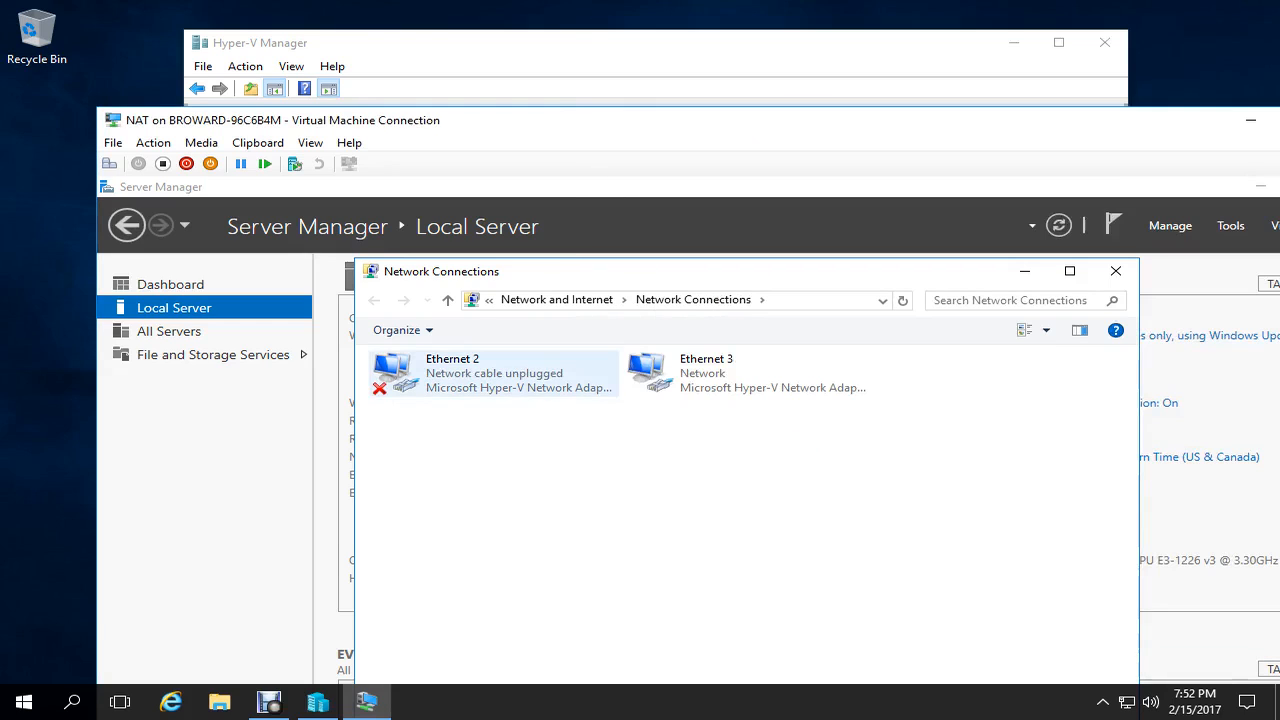
- Rename the unplugged Ethernet 2 connection 'Private' and Ethernet 3 'Fake Public'
click(494, 374)
key(F2)
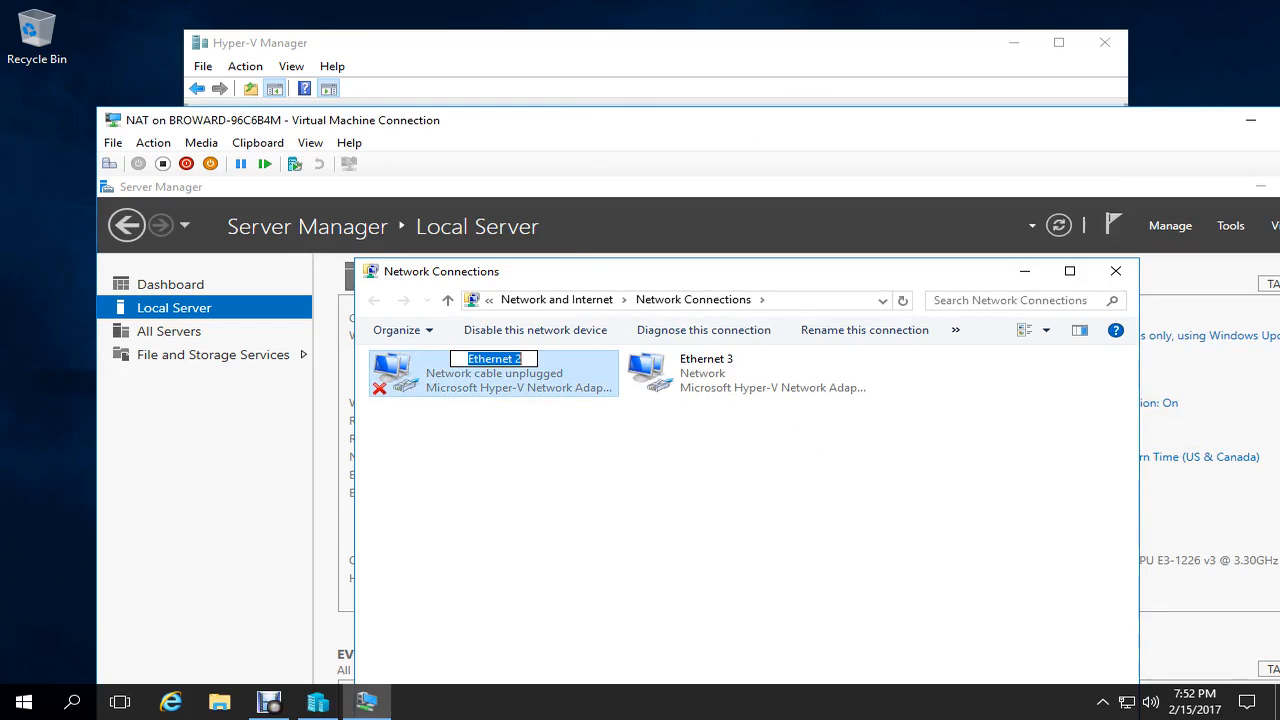
text(Private)
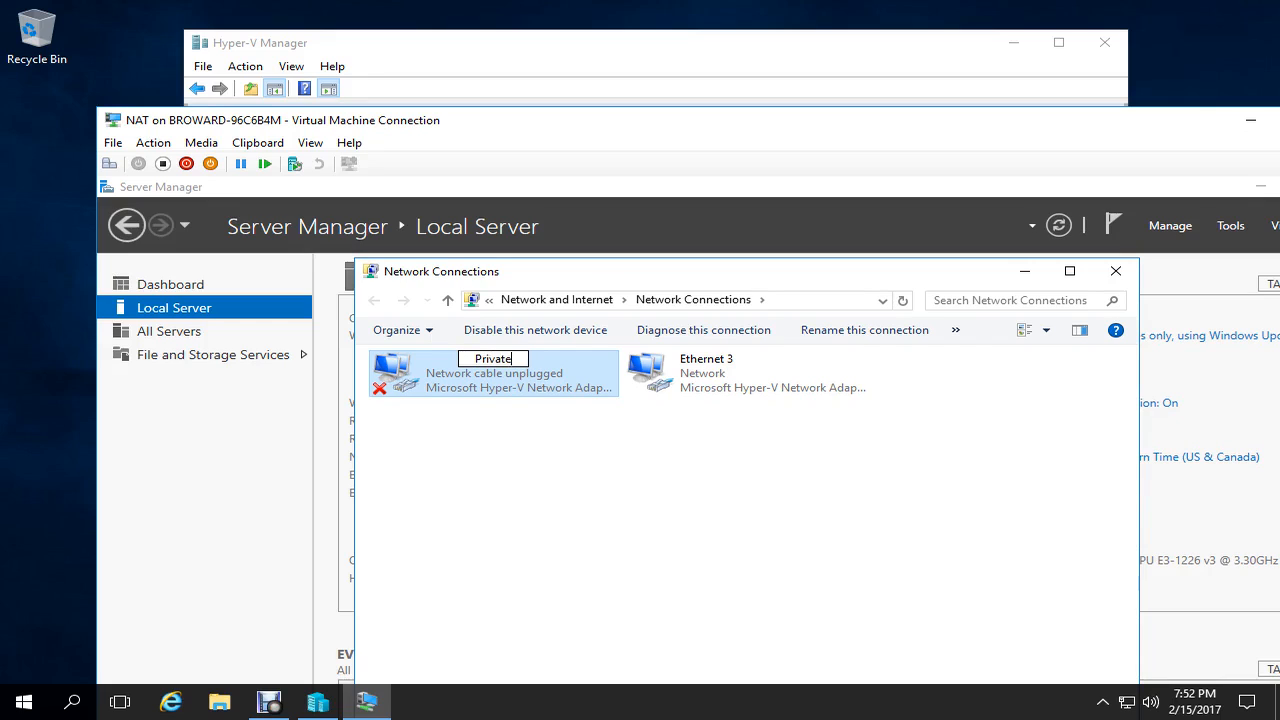
key(Tab)
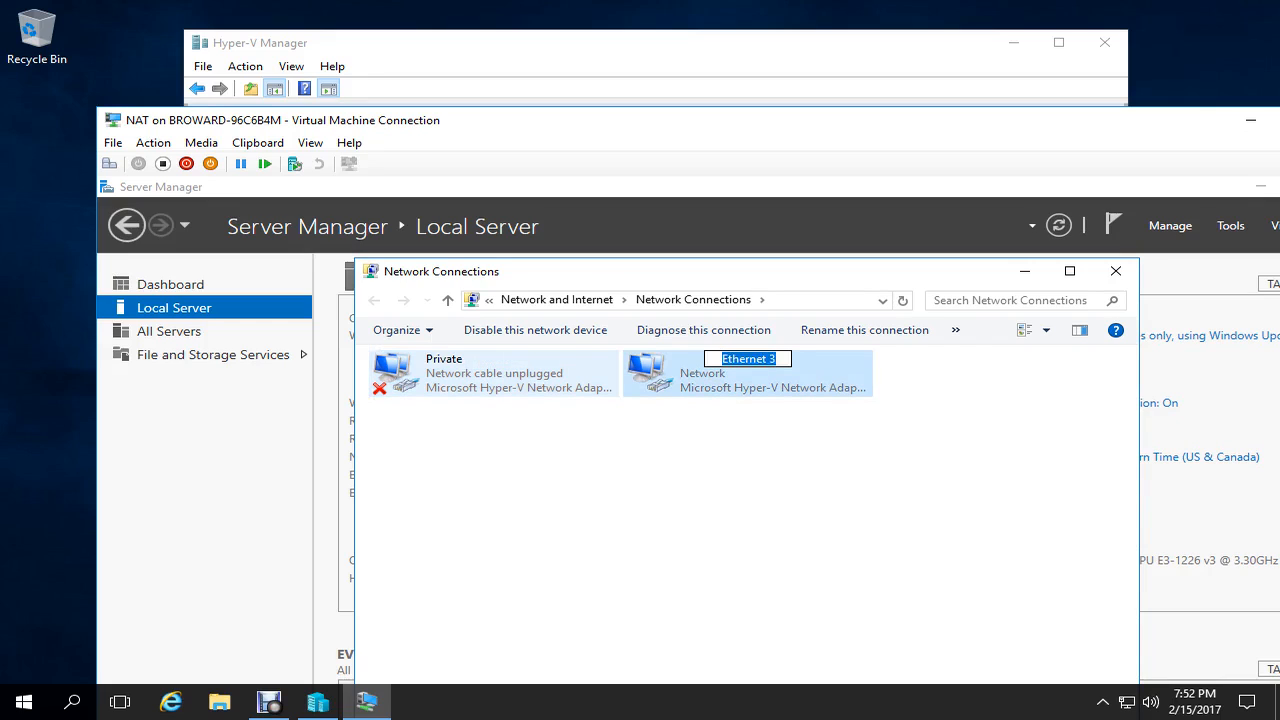
text(Fake )
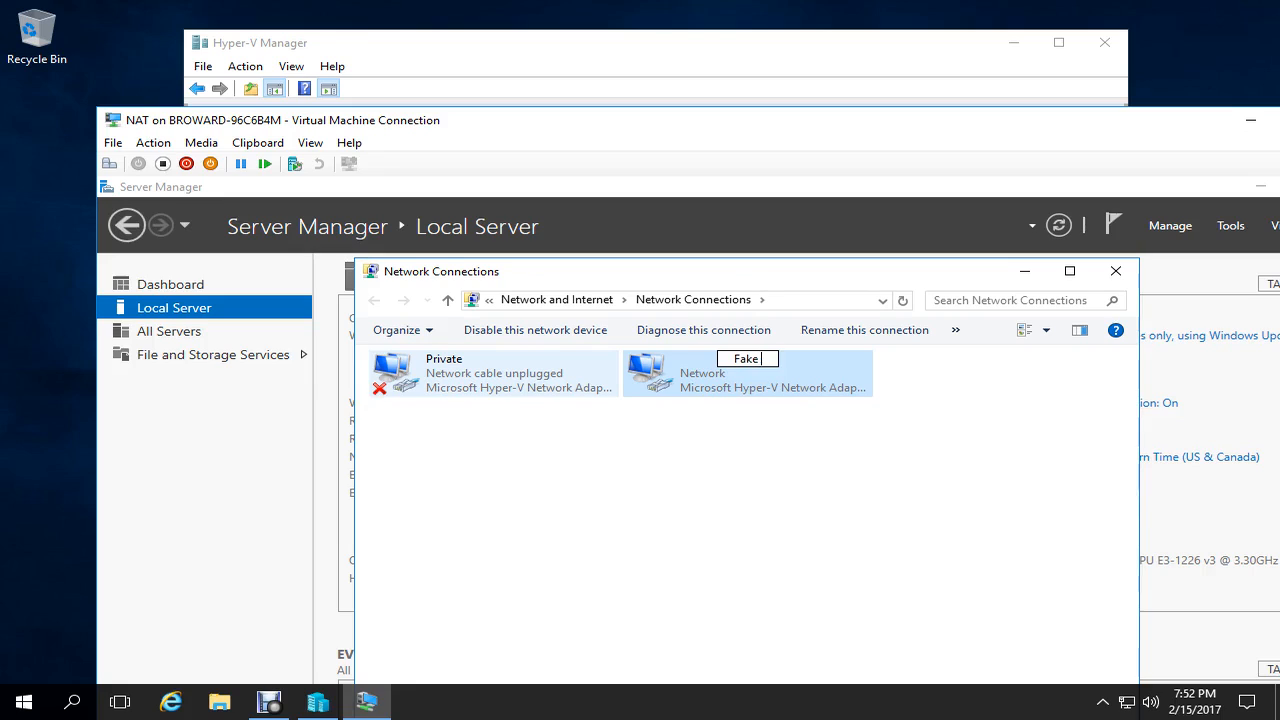
text(Public)
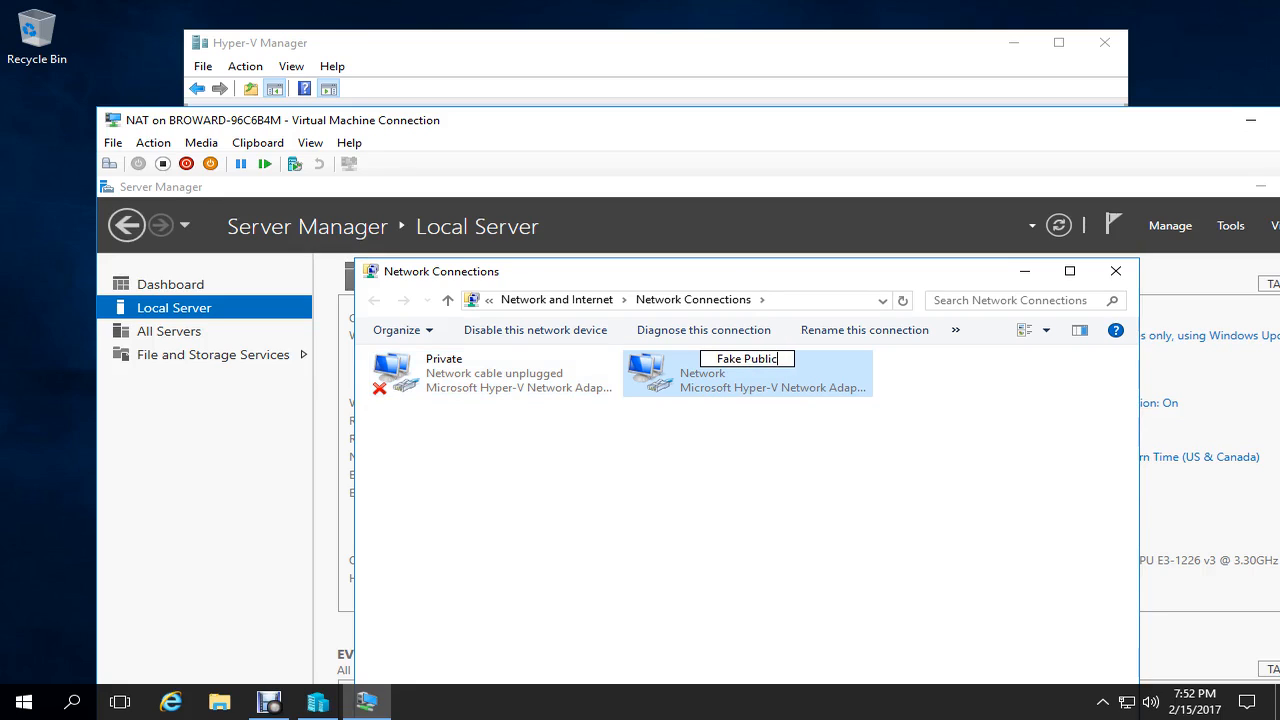
key(Return)
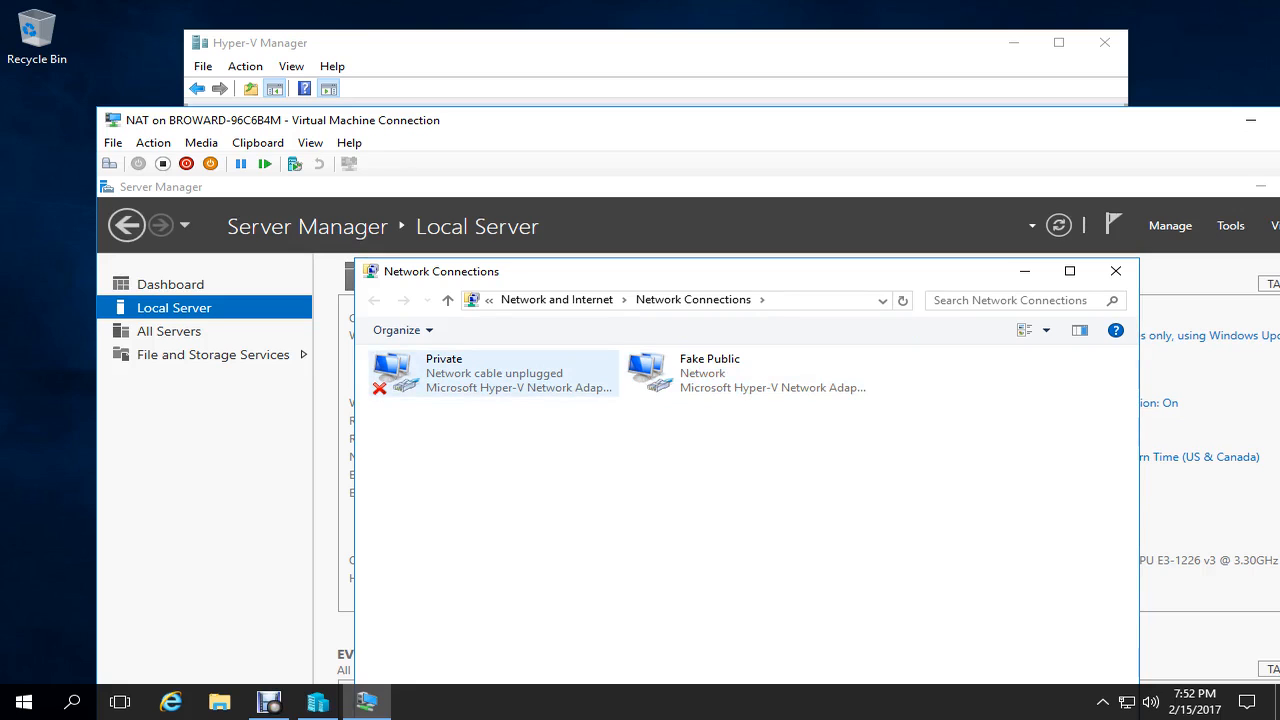
- Reconnect the NAT VM's second adapter to the Private switch and return the VM window to full screen
click(113, 142)
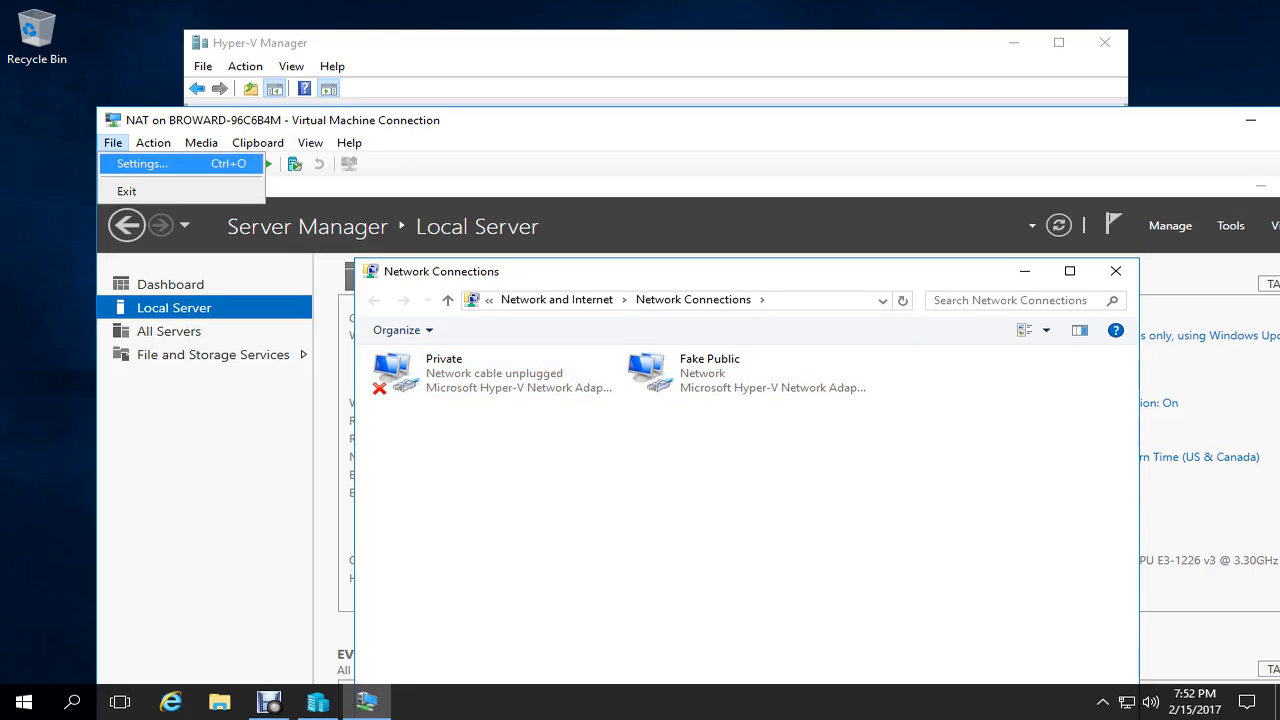
click(141, 163)
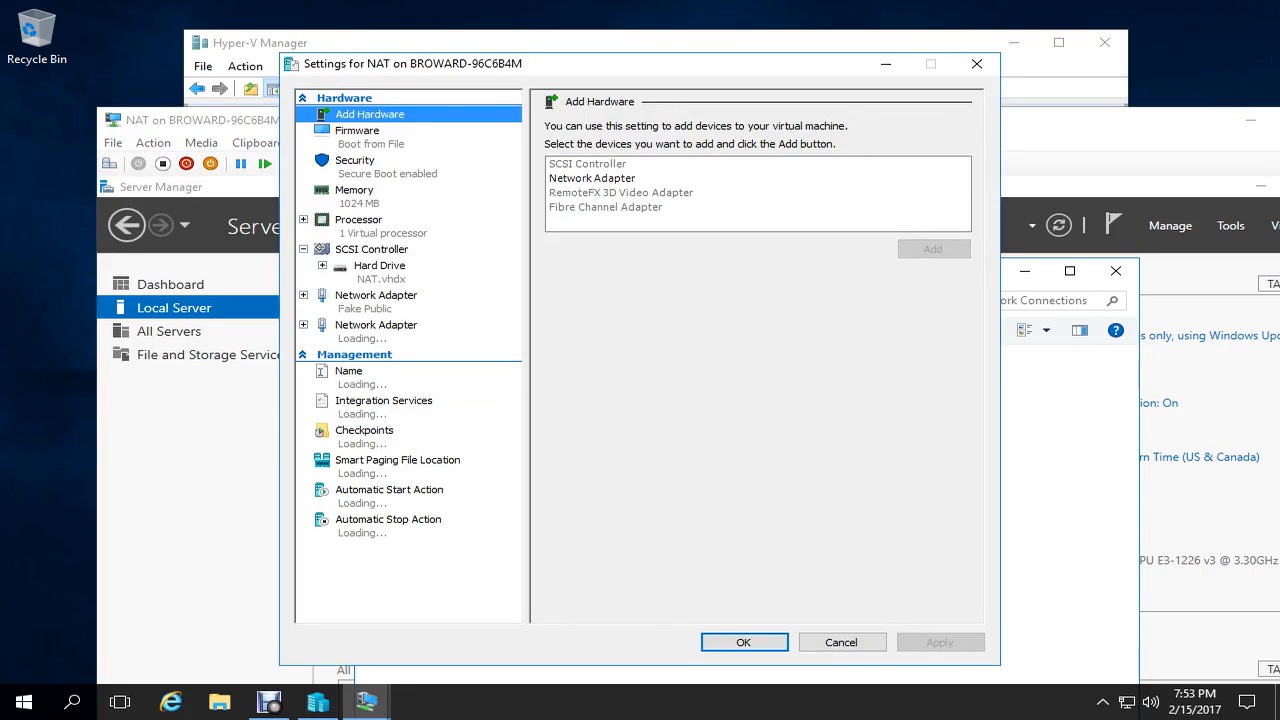
click(376, 326)
click(714, 161)
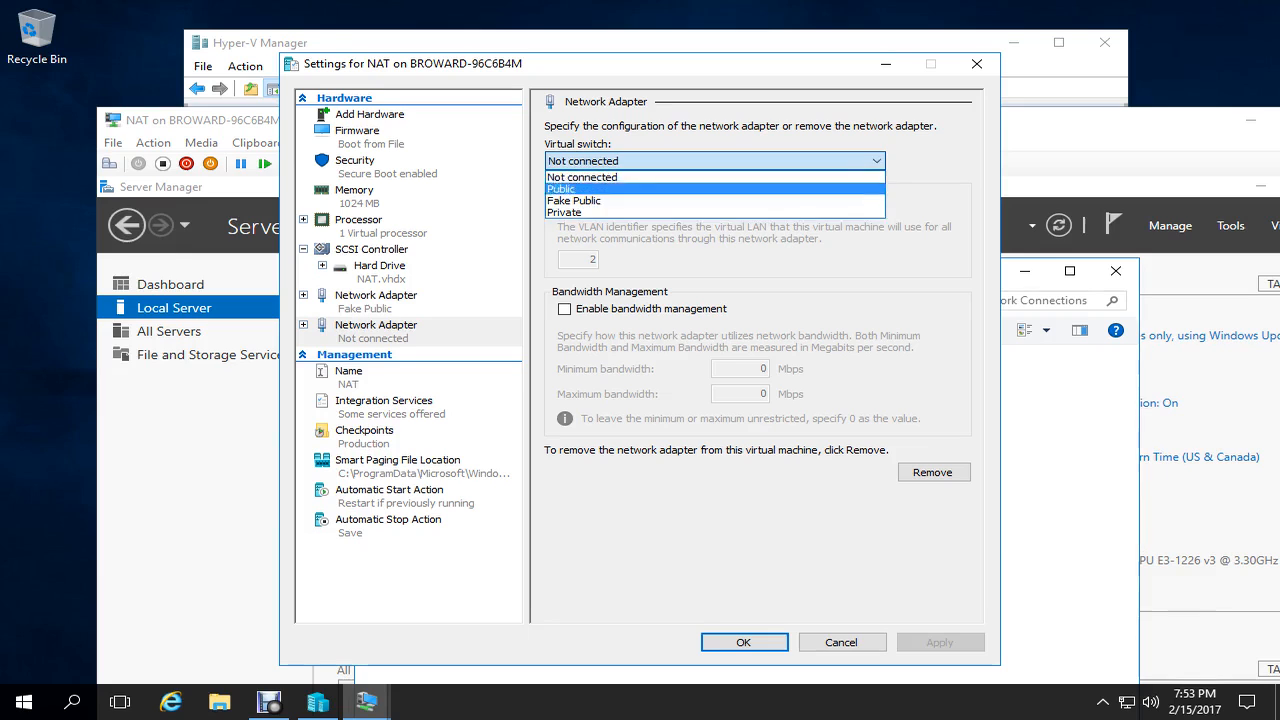
click(714, 210)
click(744, 643)
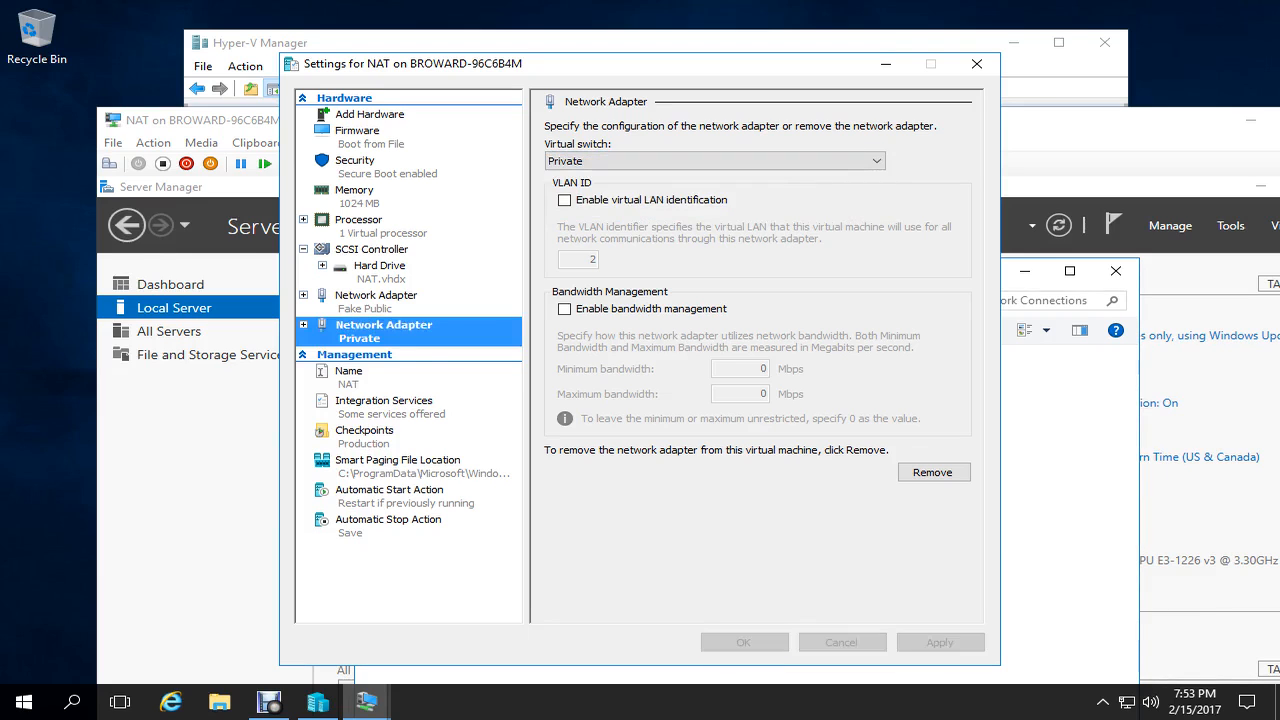
double_click(640, 120)
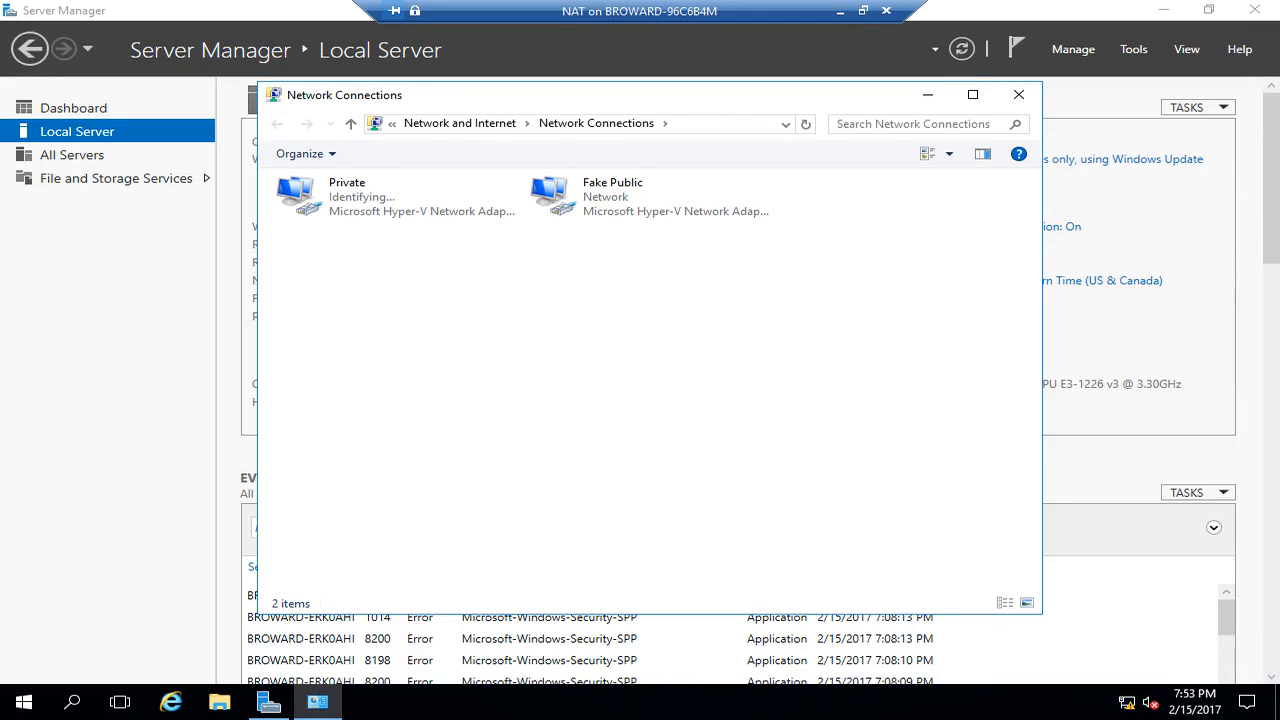
- Give the Private connection static IPv4 172.16.0.1, mask 255.255.0.0 and preferred DNS 172.16.0.2
right_click(302, 192)
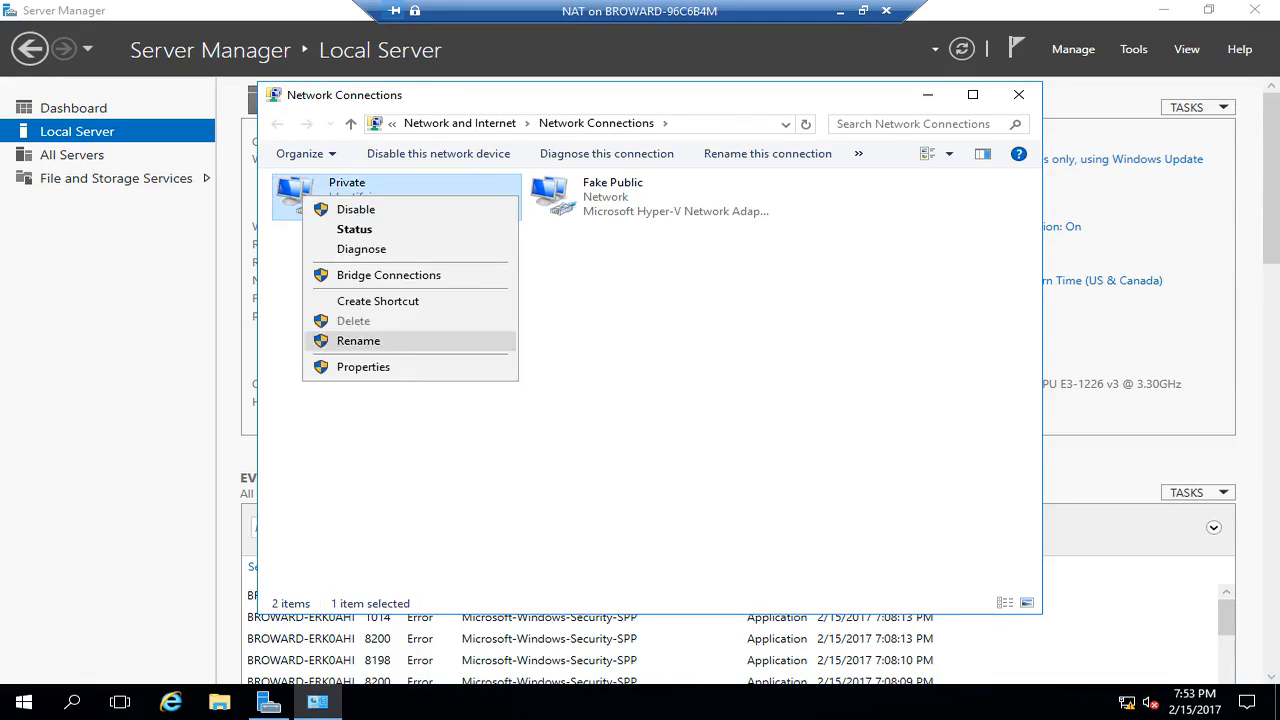
click(340, 367)
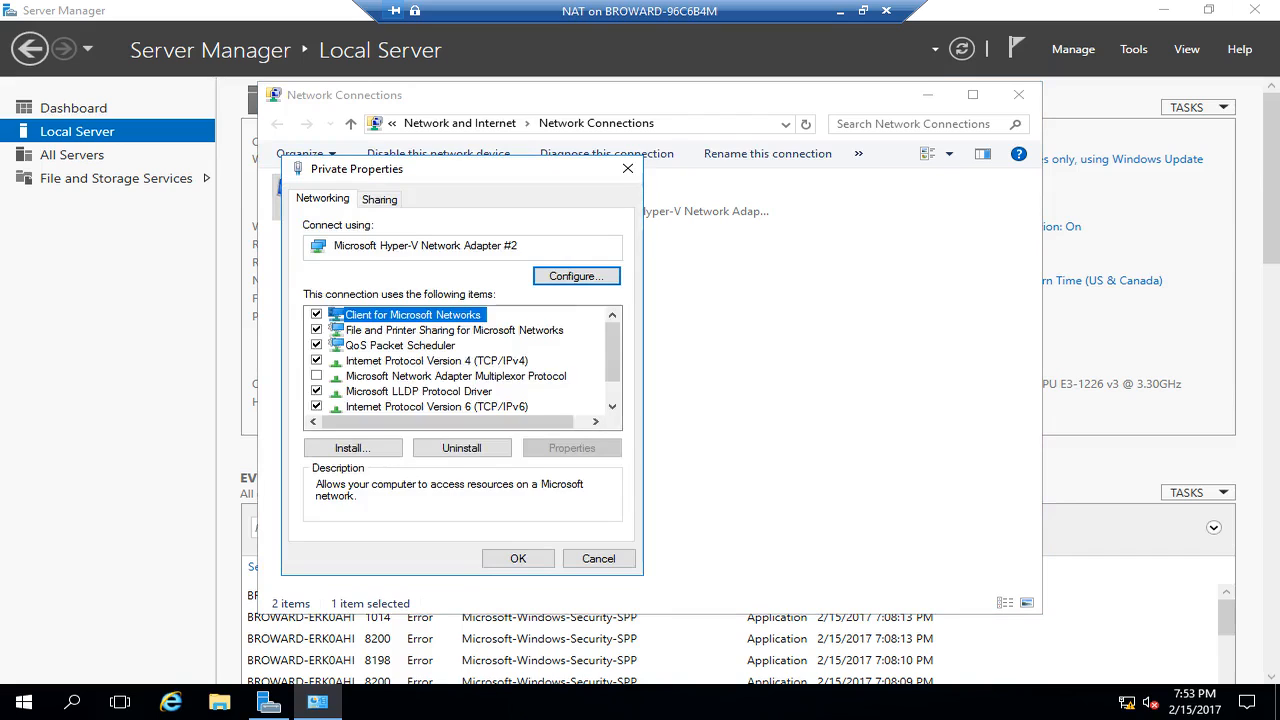
click(436, 360)
click(571, 448)
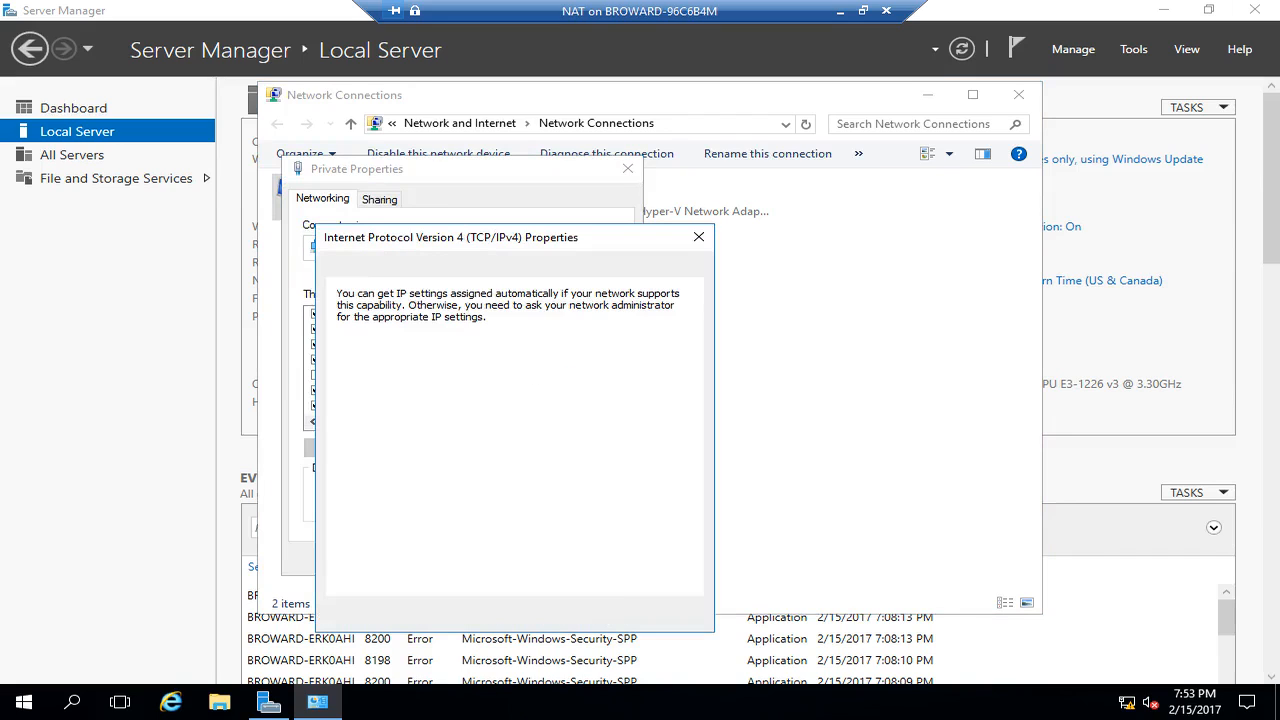
click(352, 367)
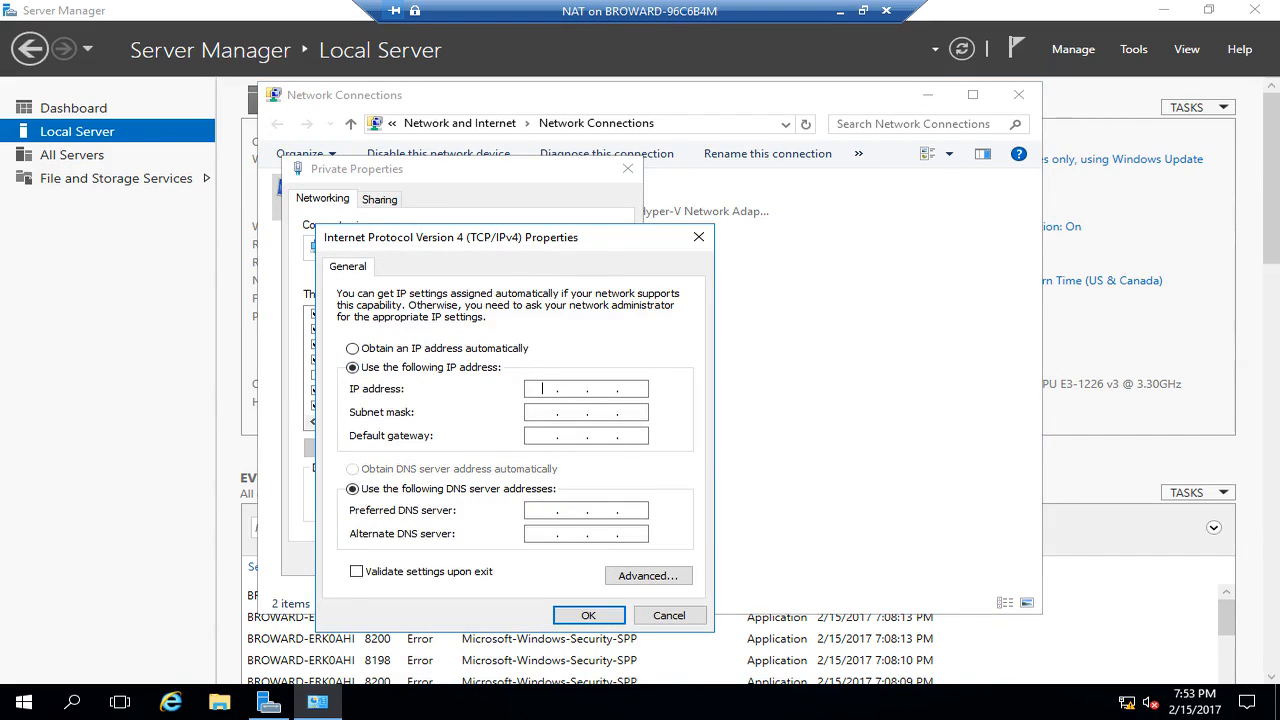
text(172 . 16 . 0 . 1)
key(Tab)
key(Tab)
key(Tab)
text(187)
key(BackSpace)
key(BackSpace)
text(72 . 16 . 0 . )
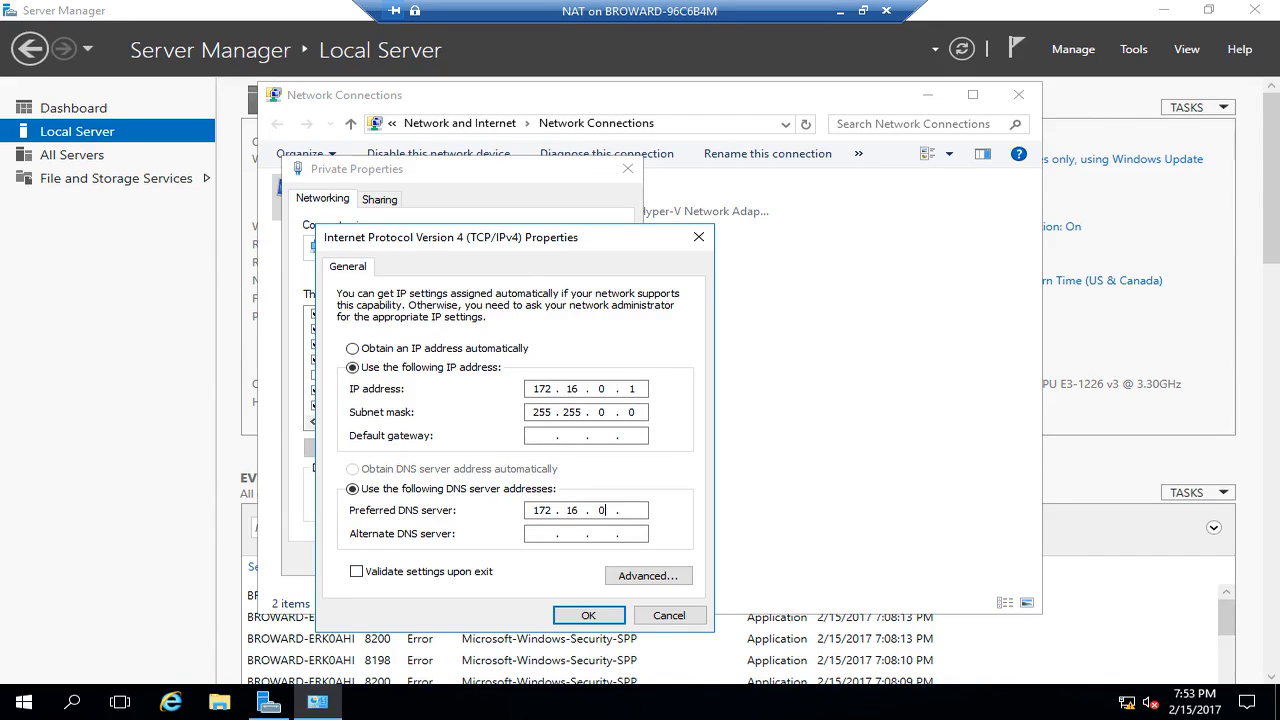
text(2)
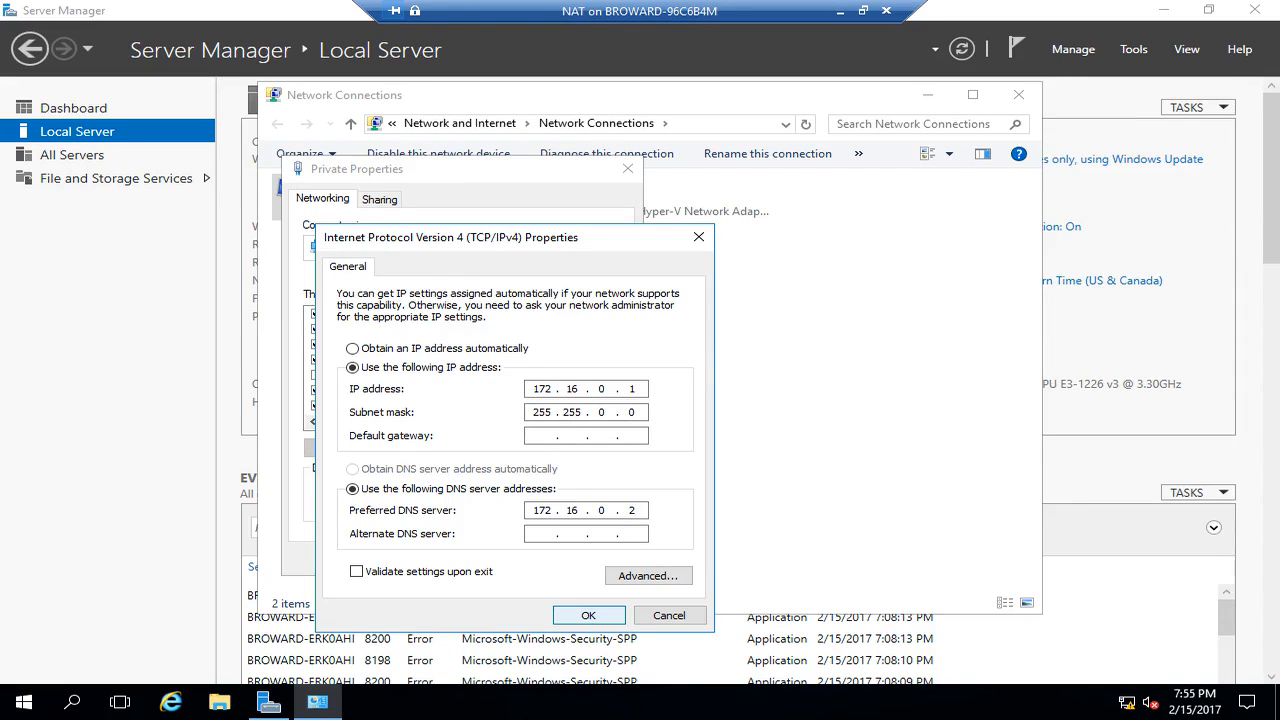
key(Return)
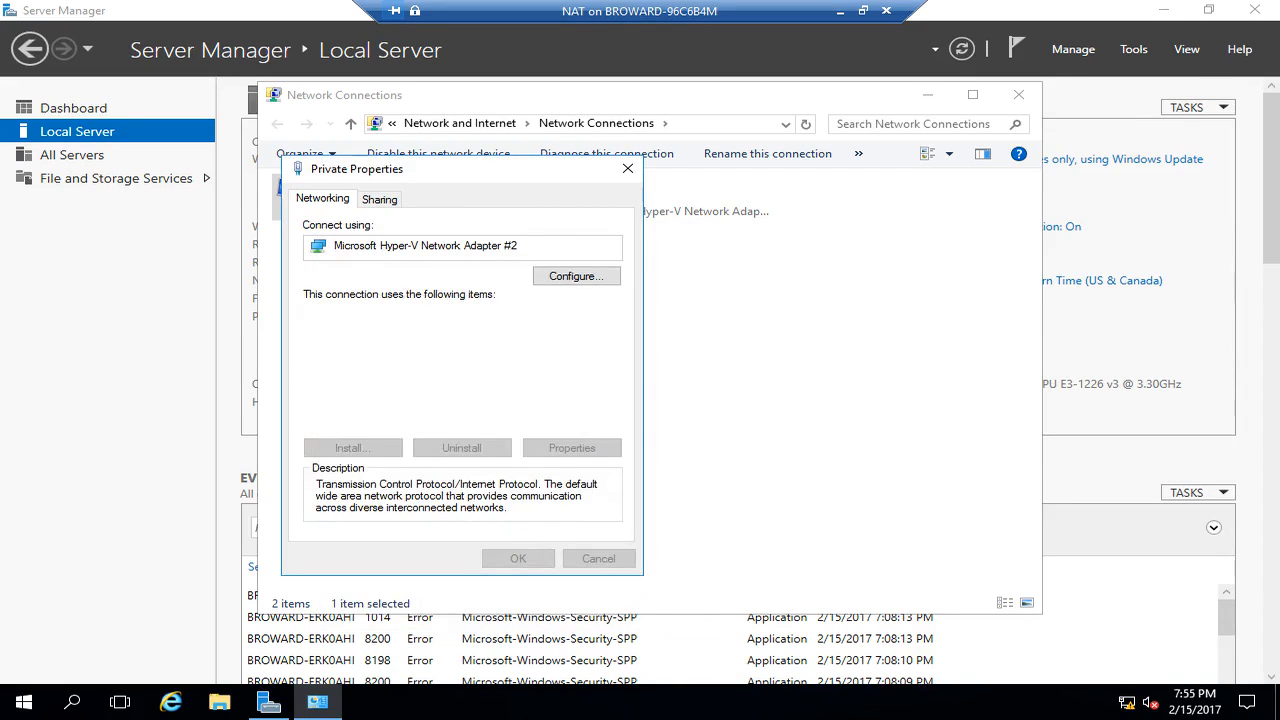
- Close the Private properties and bring up the IPv4 properties of the Fake Public connection
drag(470, 175, 611, 144)
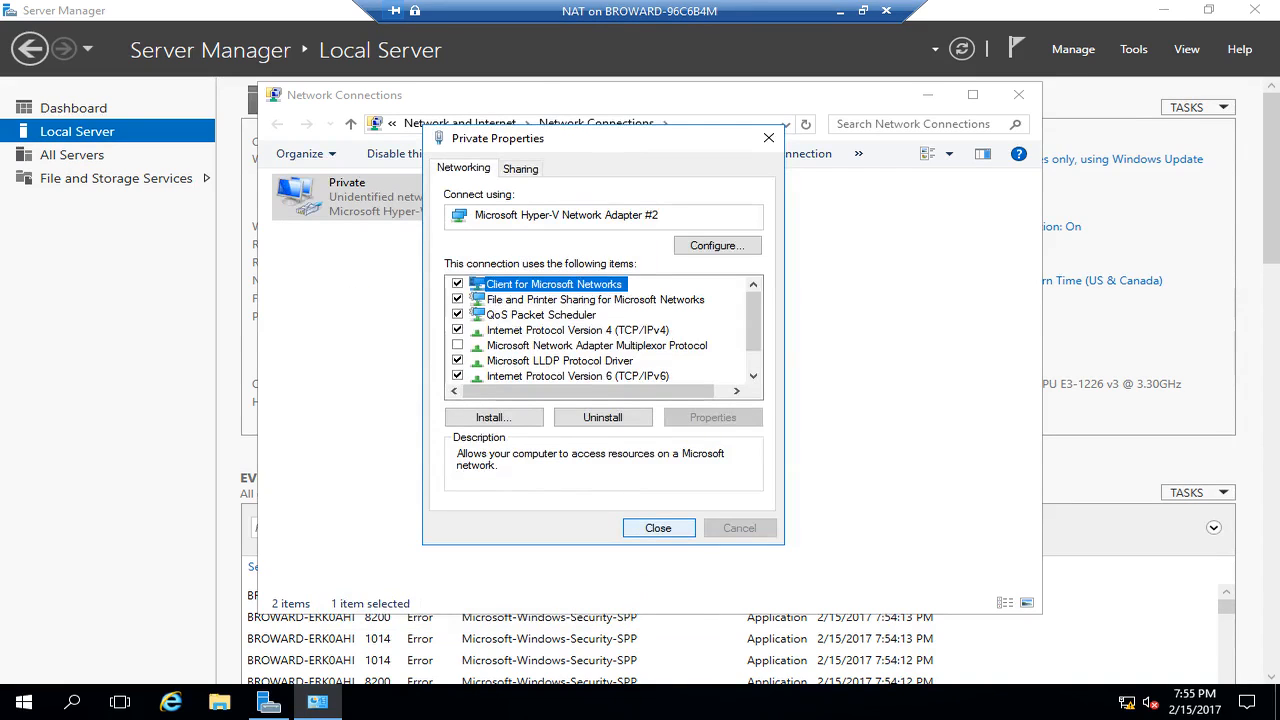
click(658, 528)
click(600, 205)
right_click(600, 205)
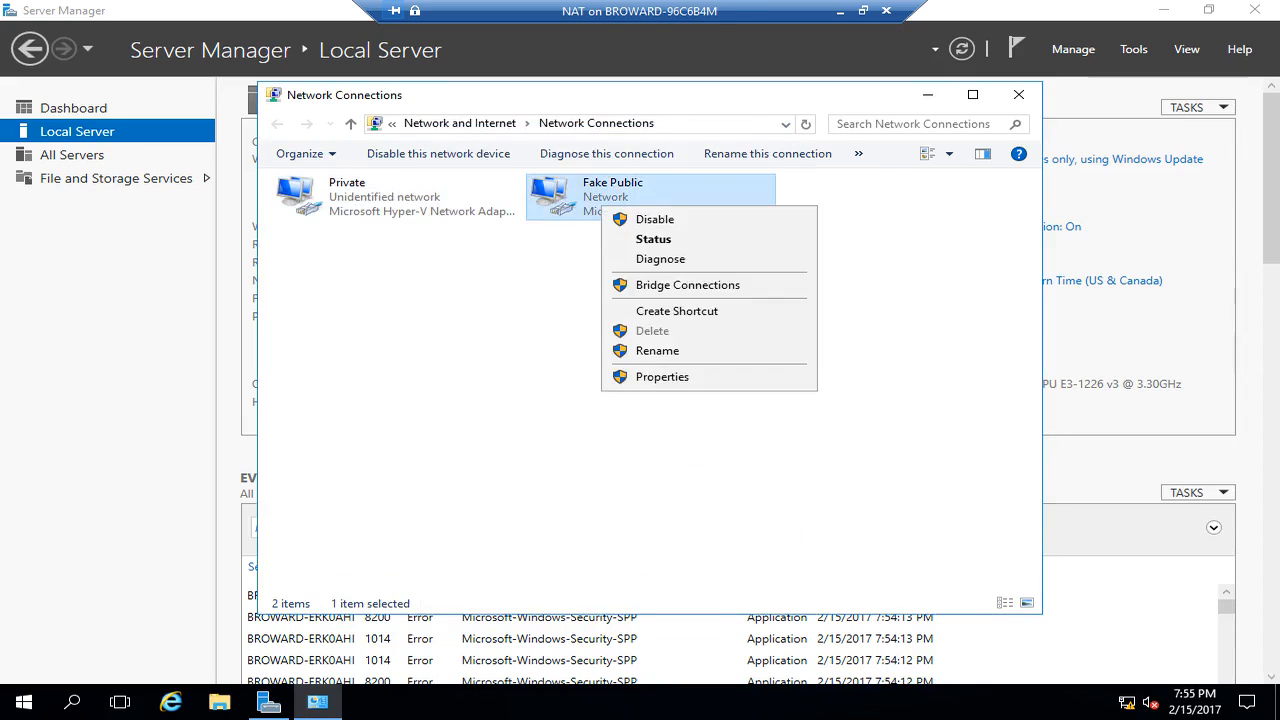
click(662, 377)
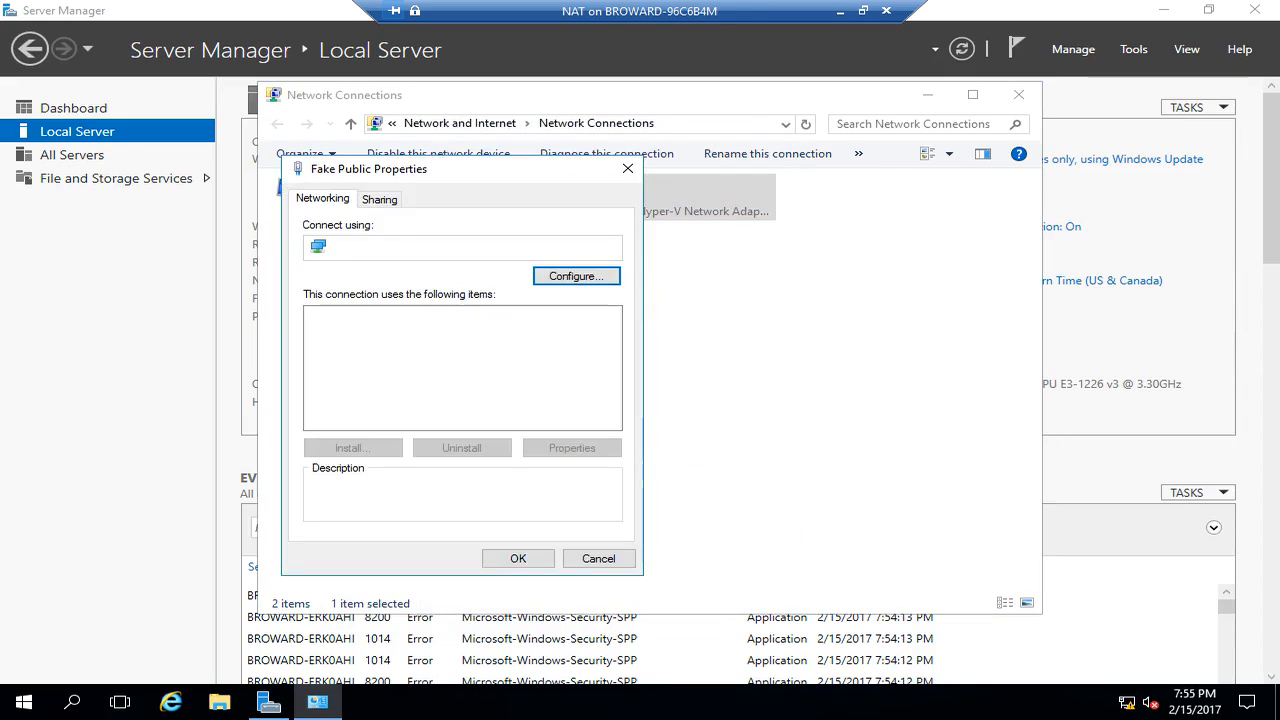
scroll(462, 360, down, 1)
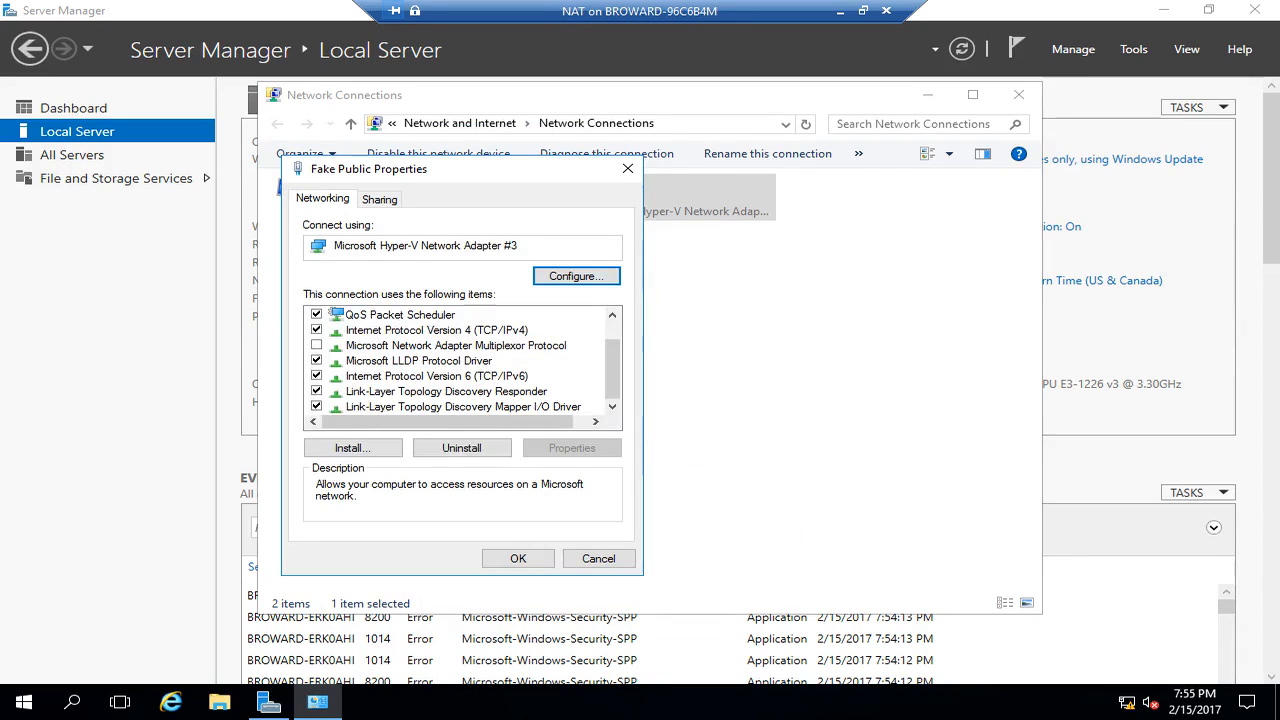
click(437, 330)
click(571, 448)
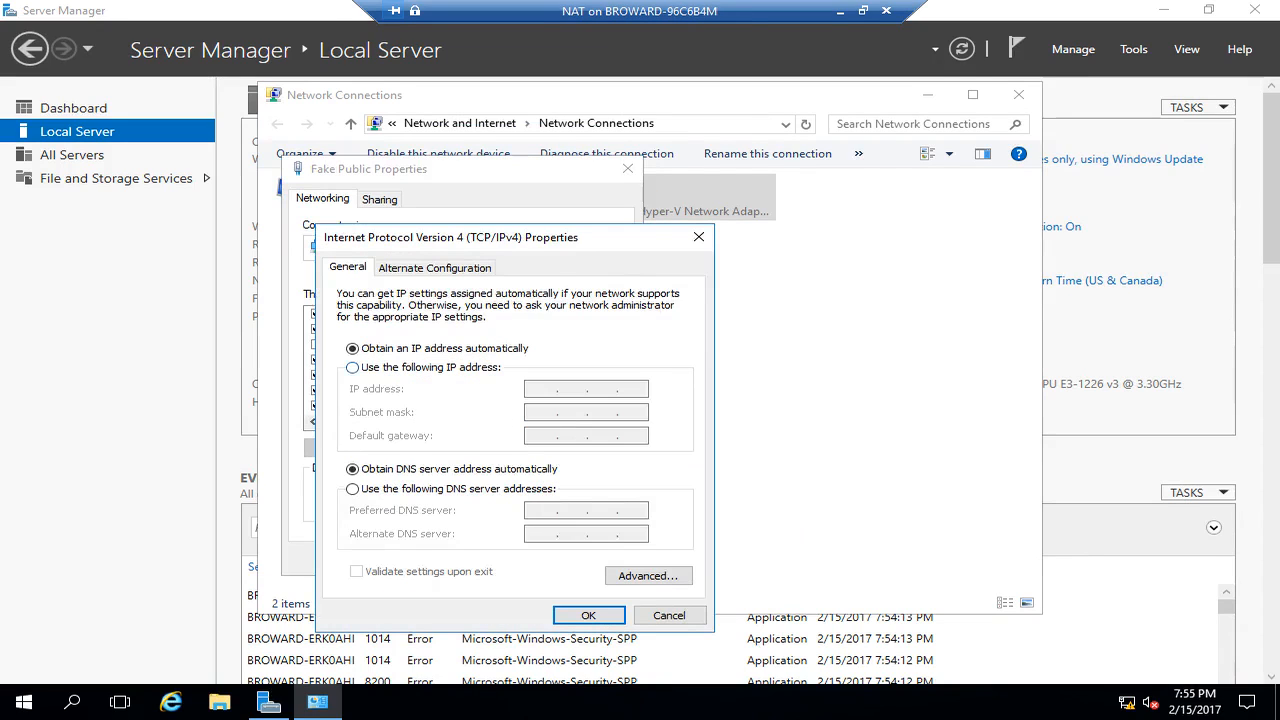
- Set static IP 131.0.0.1, mask 255.255.0.0, gateway 131.0.0.254 and DNS 172.16.0.2, then save
click(352, 367)
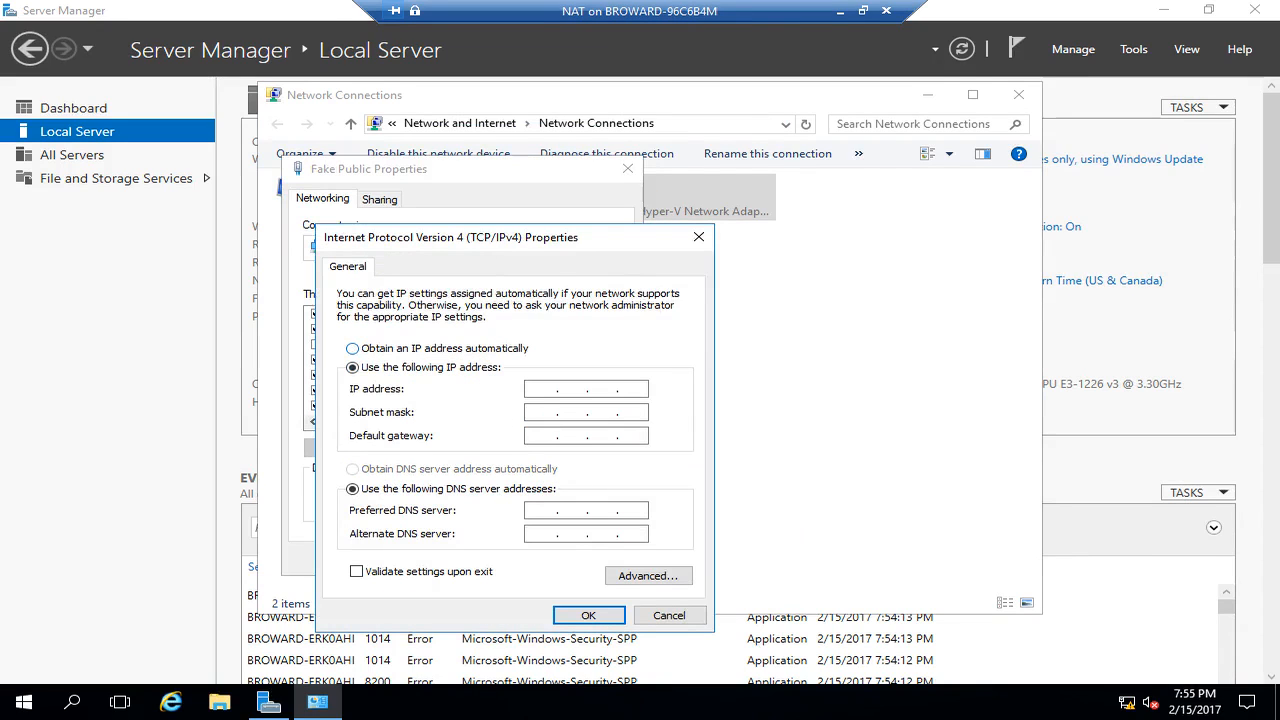
text(131.0.0.)
text(1)
key(Tab)
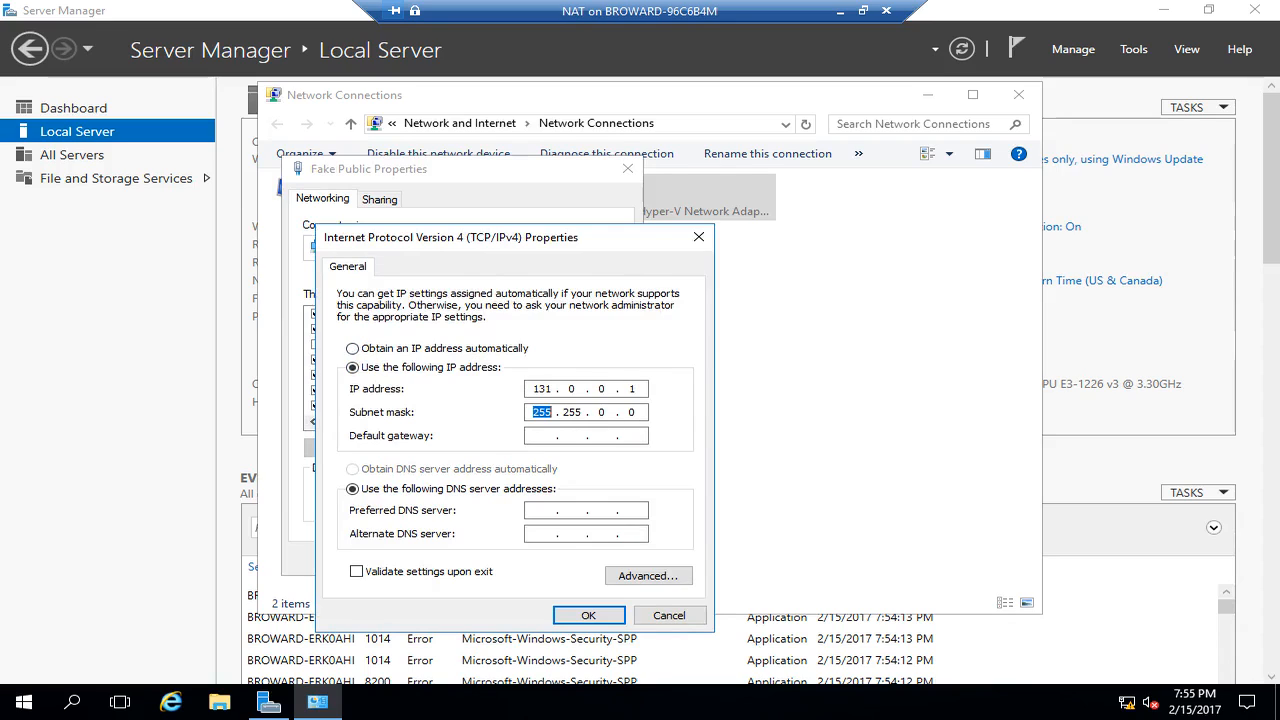
text(255.255)
key(Tab)
text(131 . 0 . 0 . )
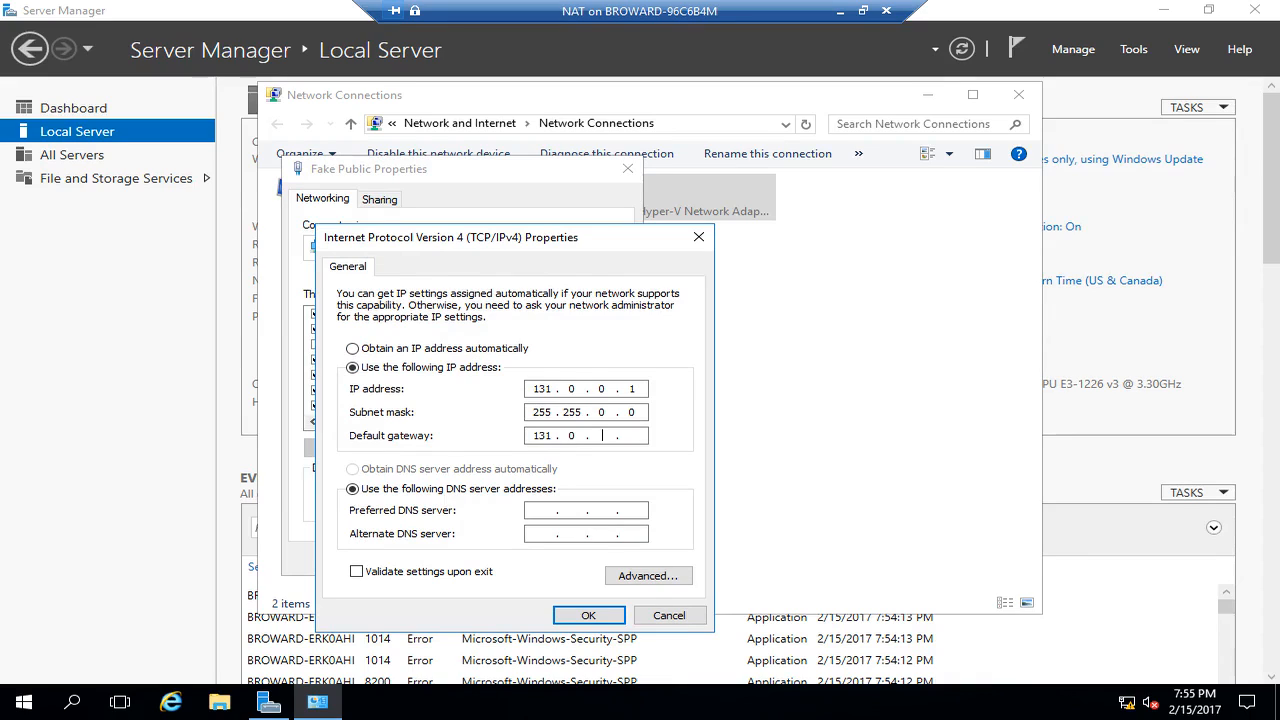
text(254)
key(Tab)
key(Tab)
text(172 . 16 . 0 . 2)
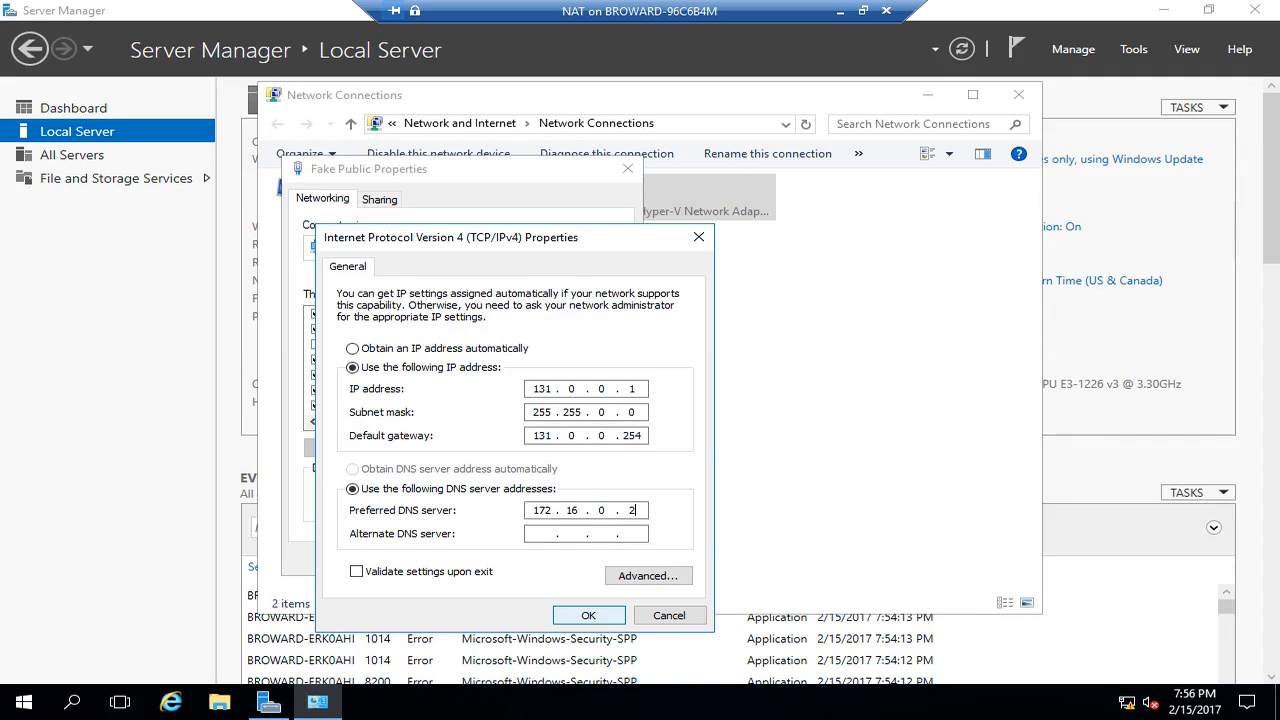
key(Return)
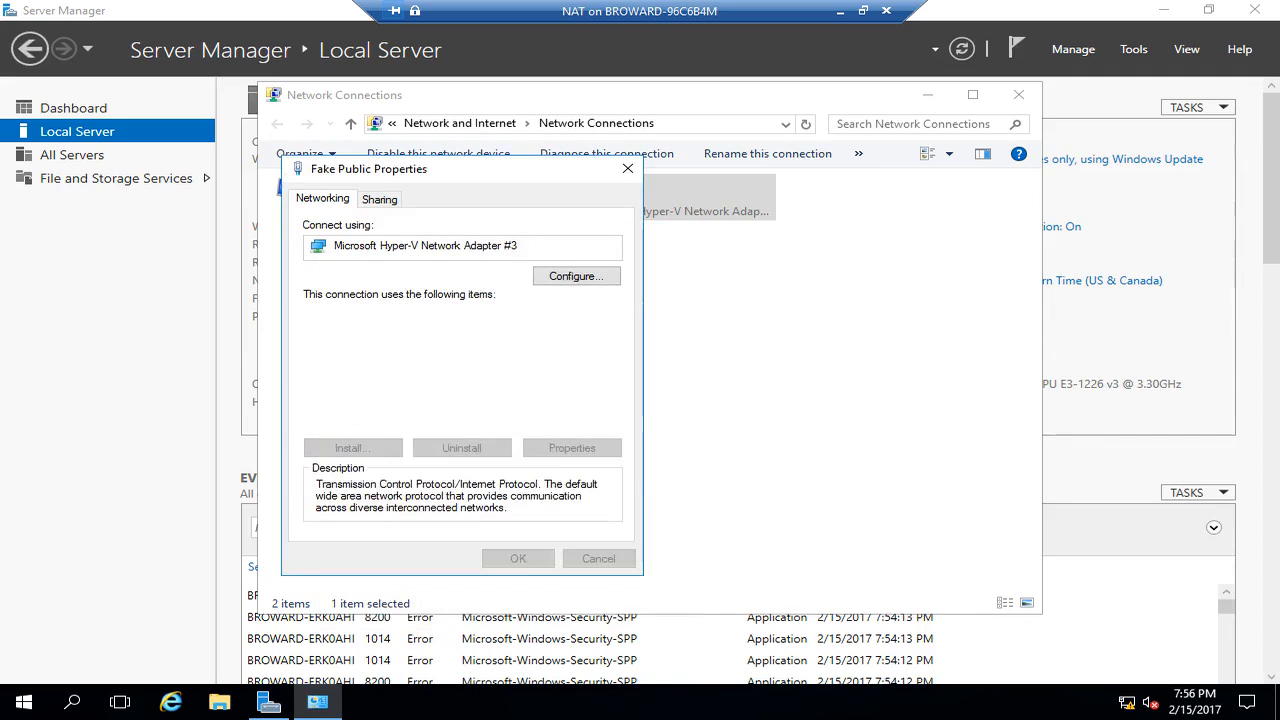
click(517, 558)
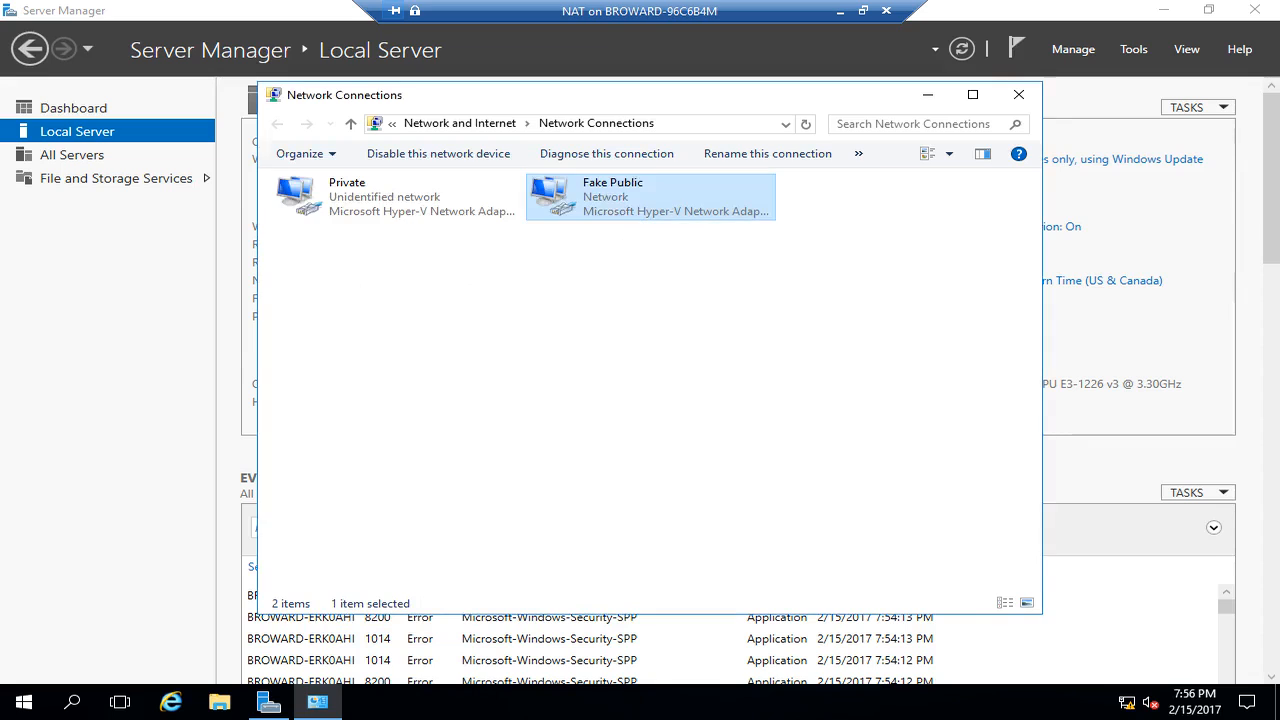
- Change the computer name to cs01-vm2 from Local Server and restart to apply it
click(1018, 94)
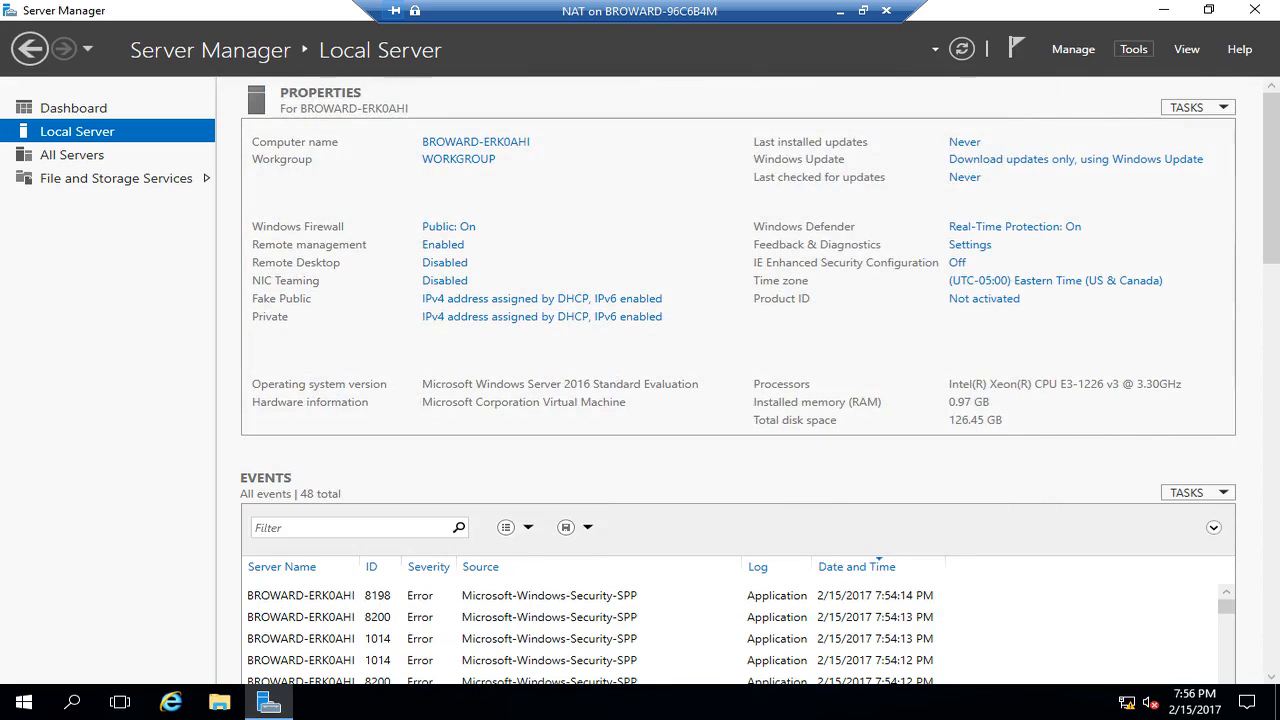
click(1133, 49)
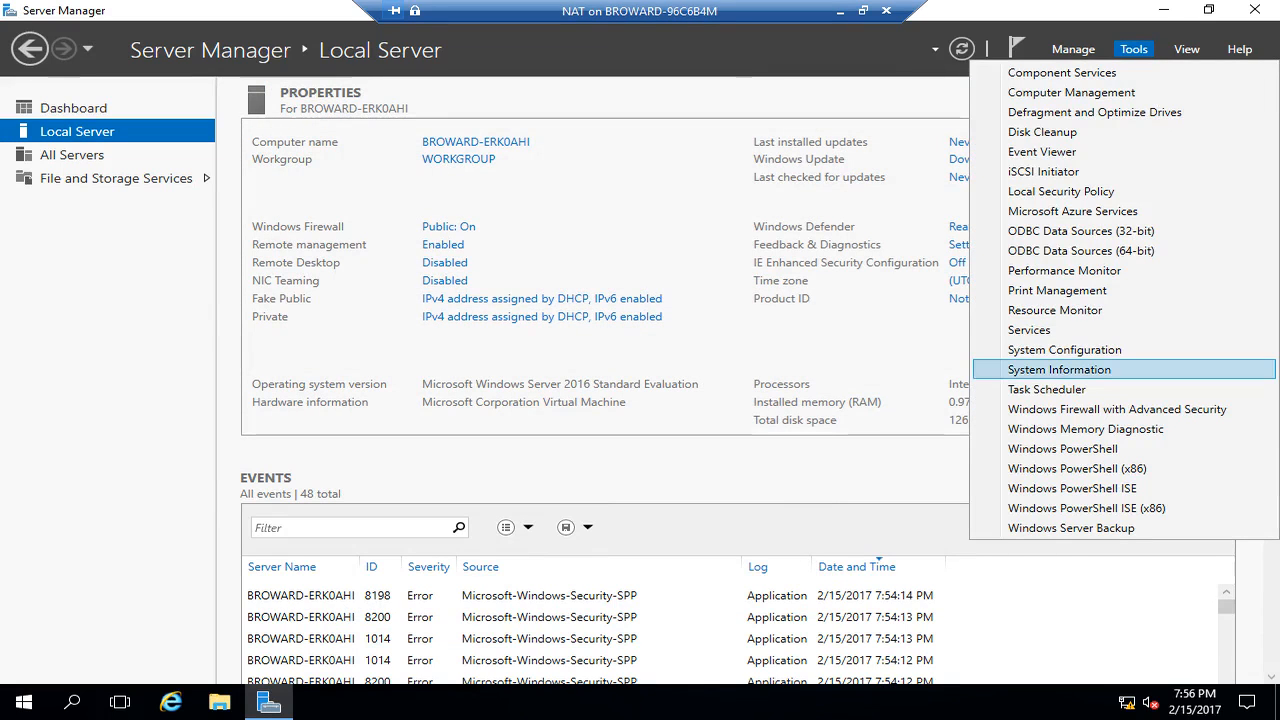
click(1073, 49)
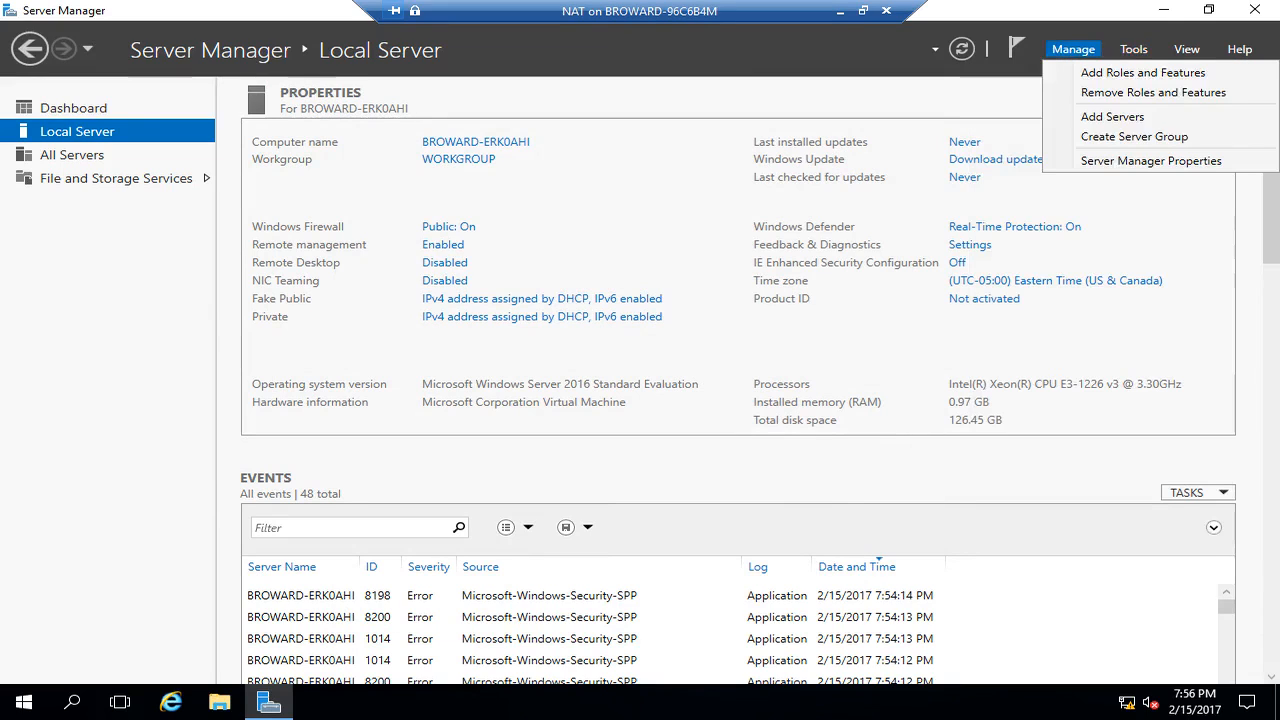
click(840, 205)
click(476, 142)
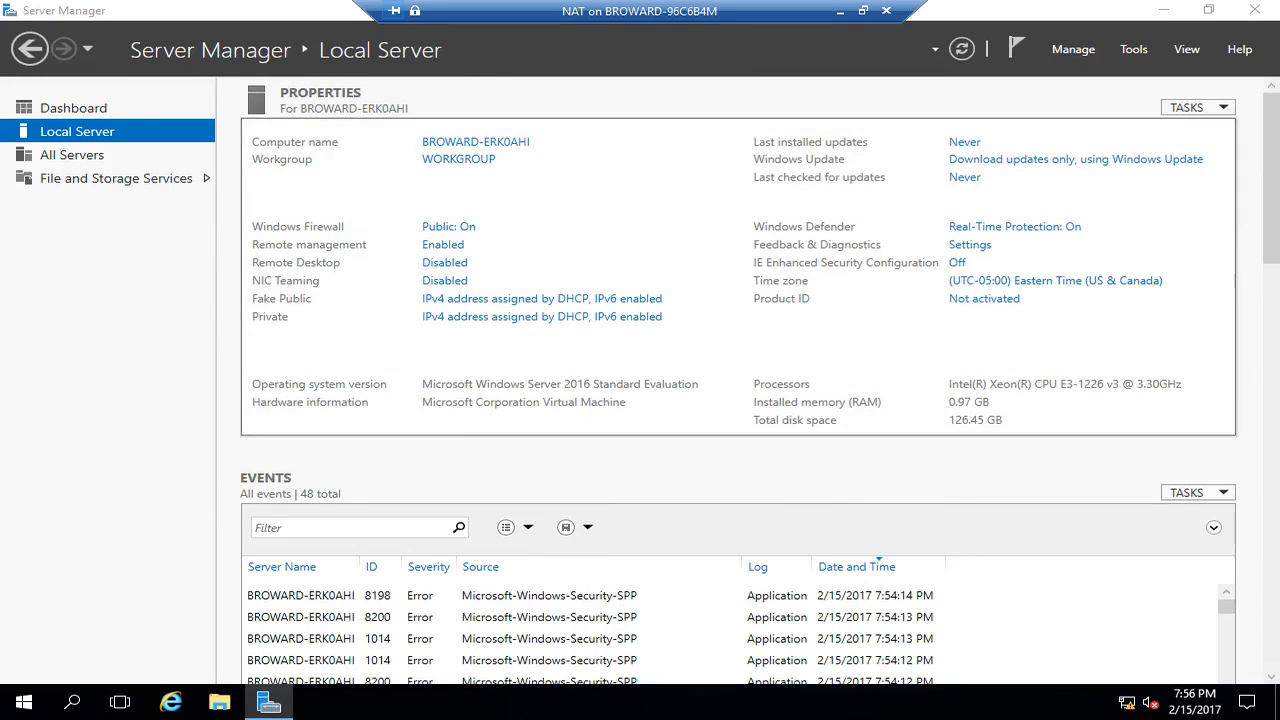
click(400, 266)
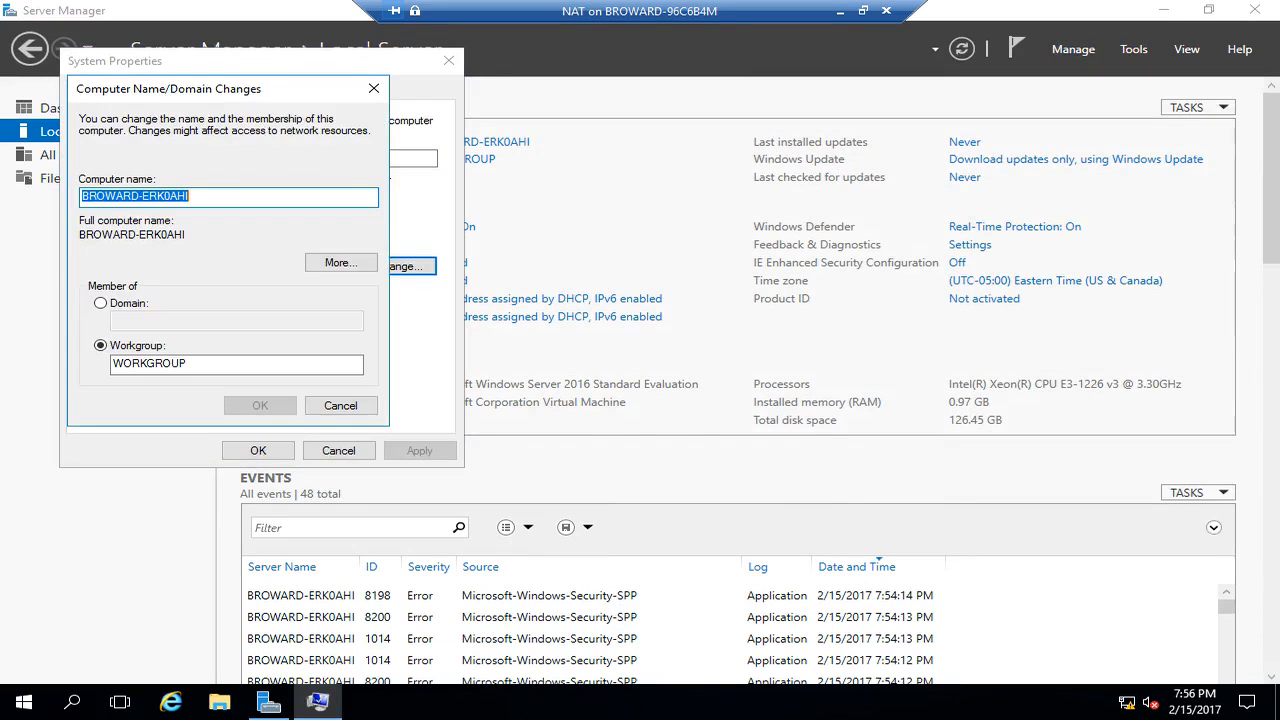
text(c)
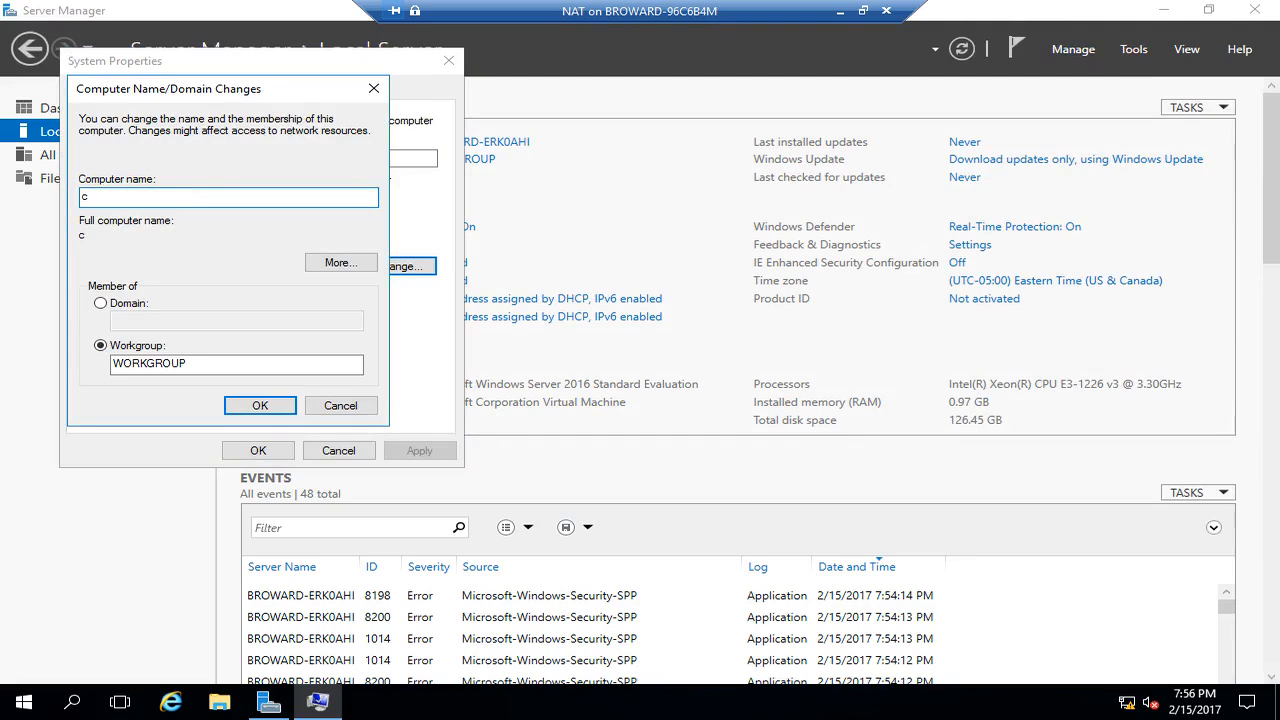
text(s01-vm2)
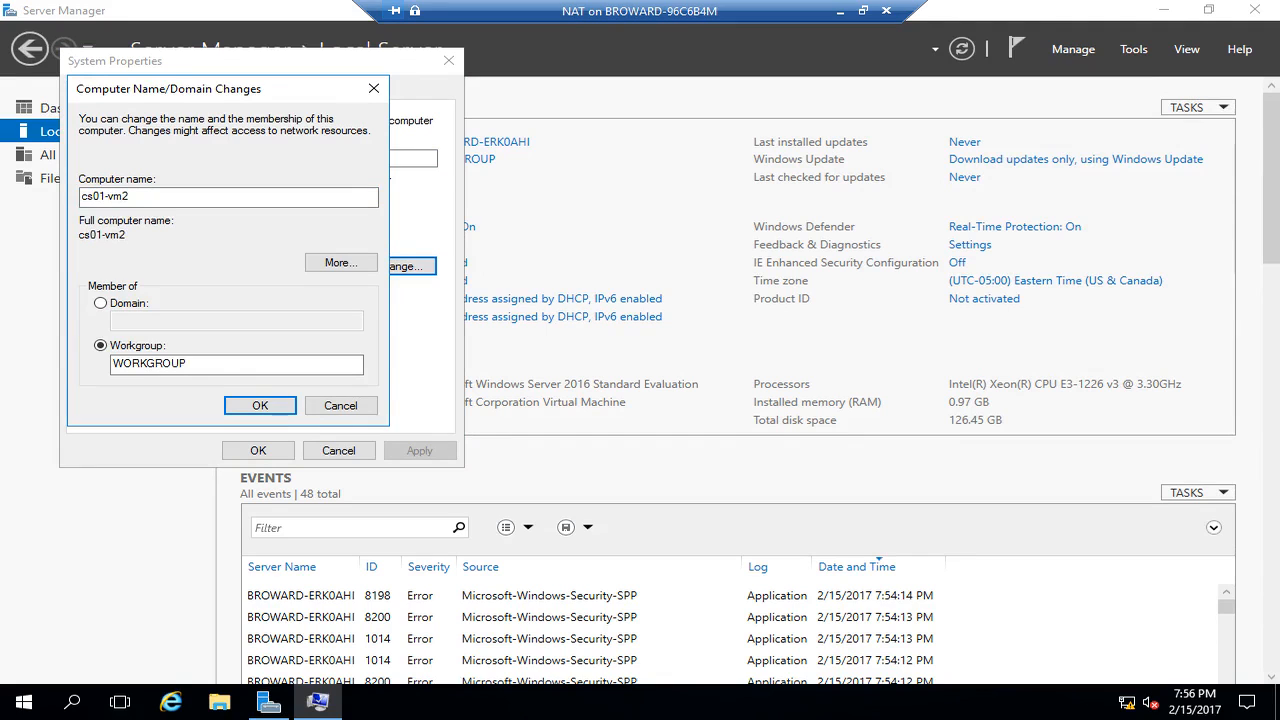
key(Return)
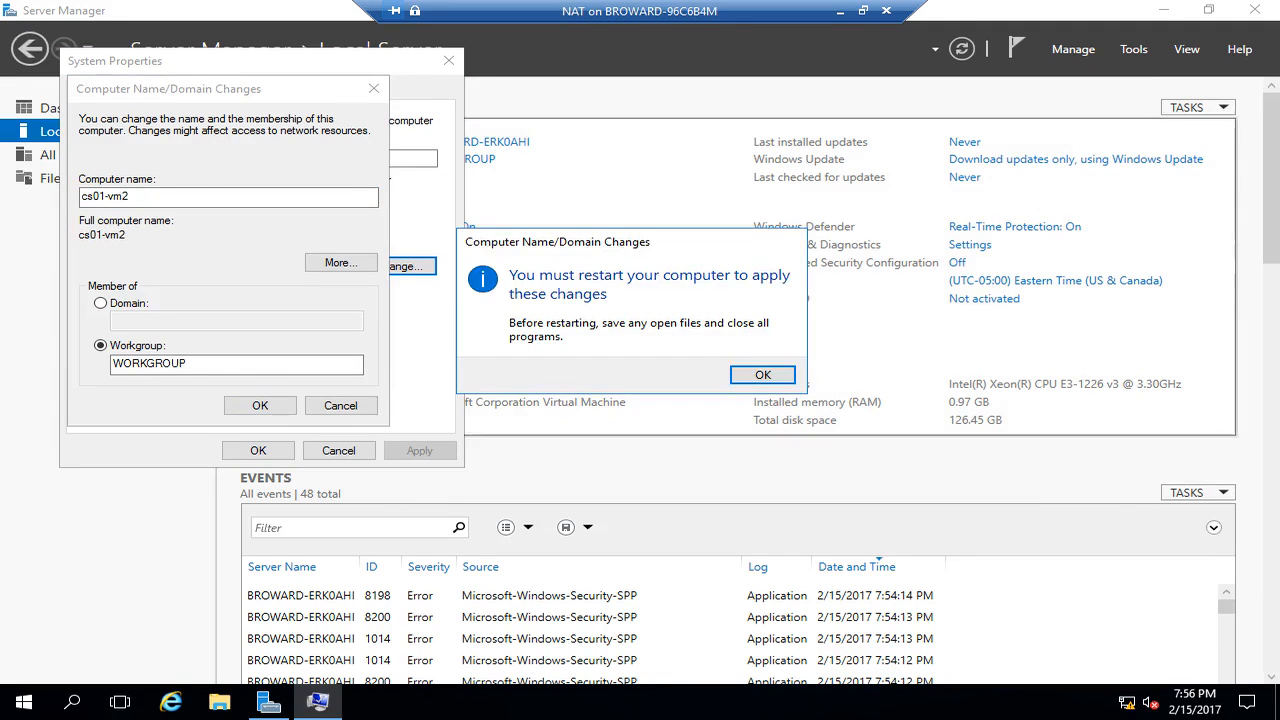
key(Return)
click(258, 451)
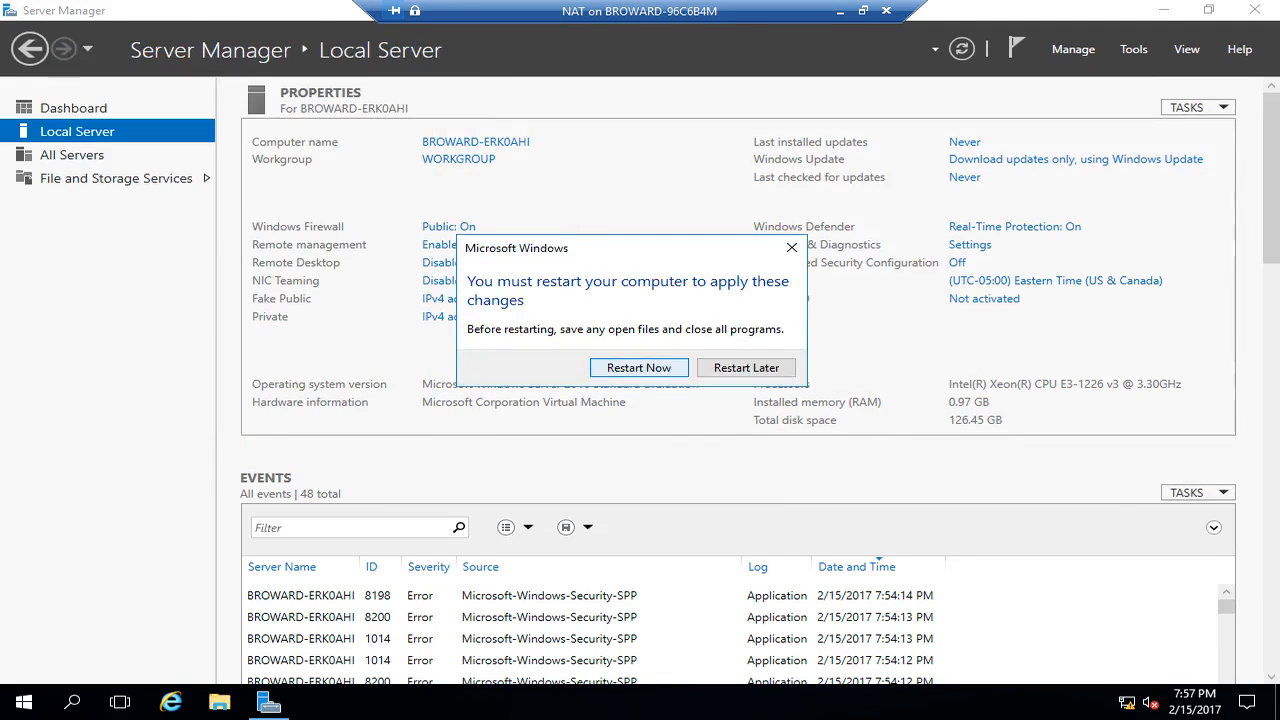
click(639, 367)
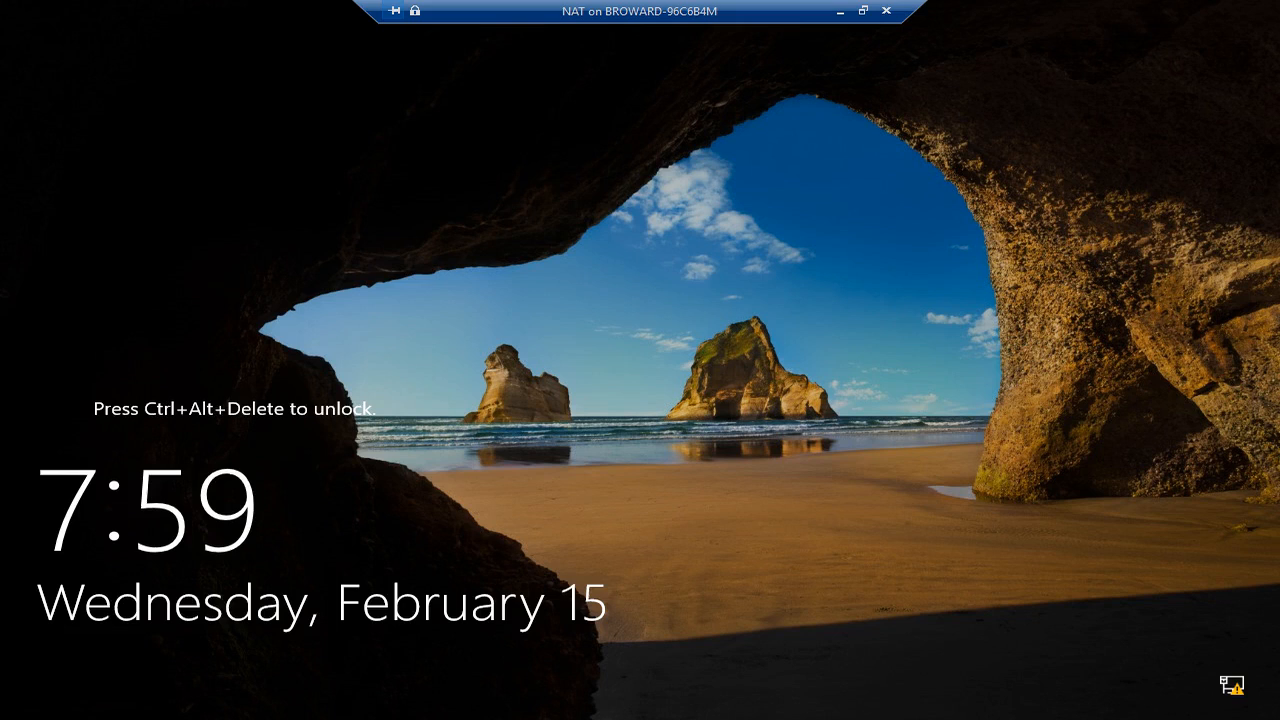
- Unlock the NAT VM and sign in as Administrator with the account password
key(ctrl+alt+End)
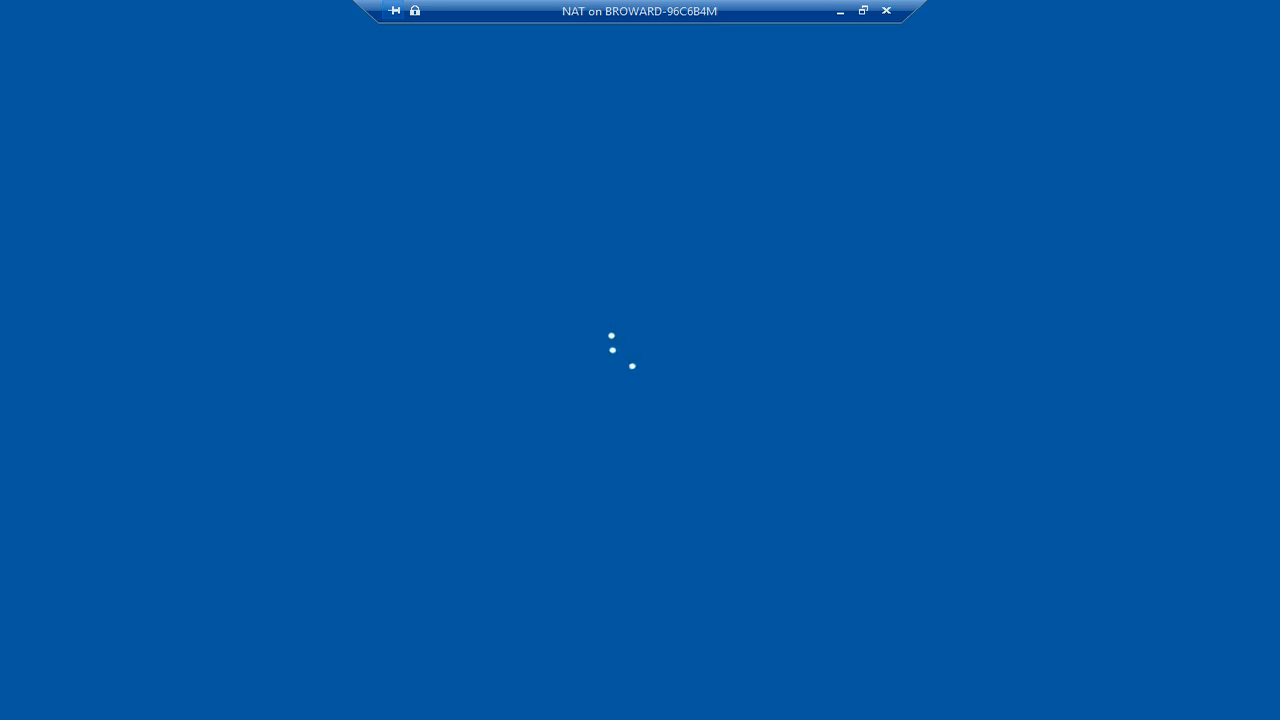
text(********)
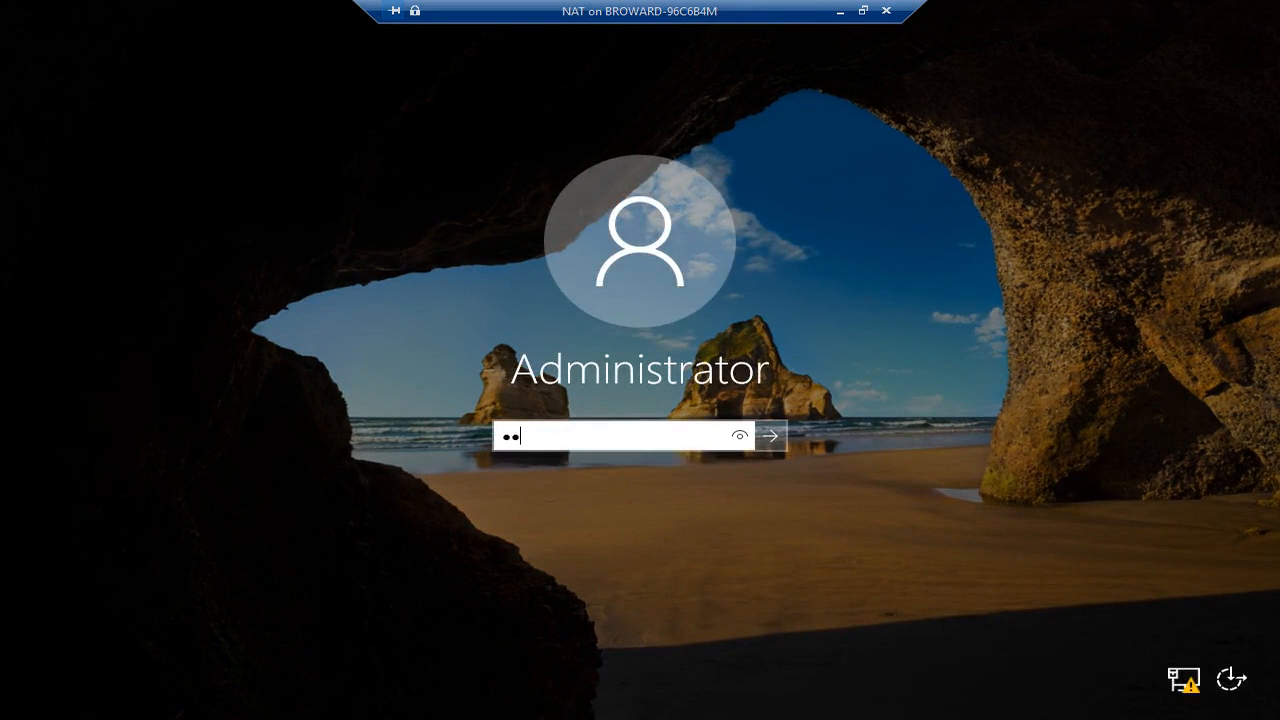
key(Return)
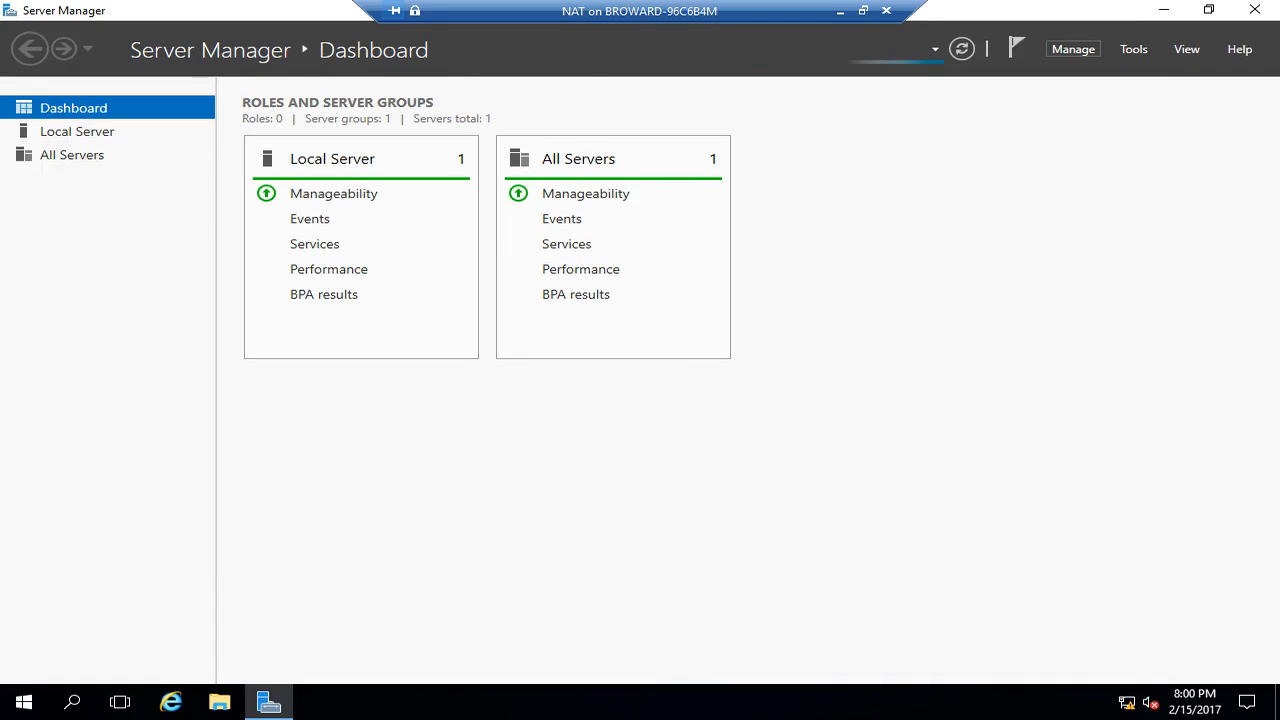
- Run Add Roles and Features as a role-based install on the local server and select Remote Access
click(1073, 49)
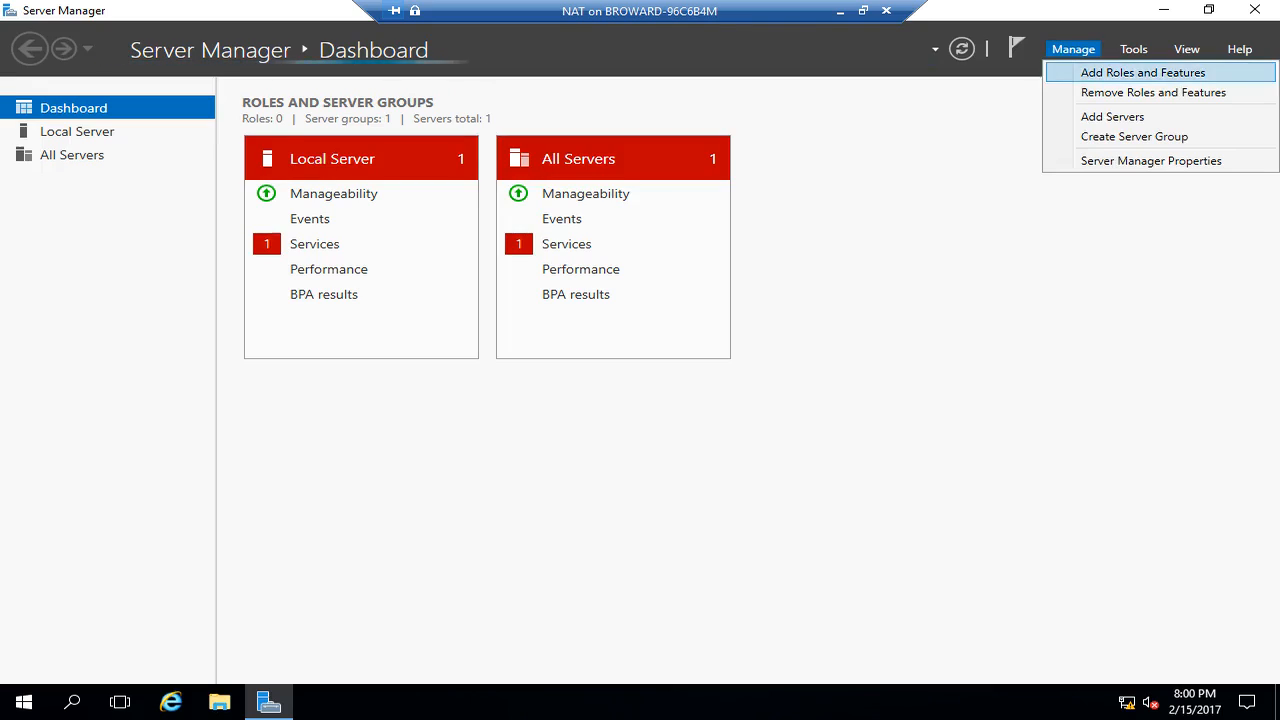
click(1143, 72)
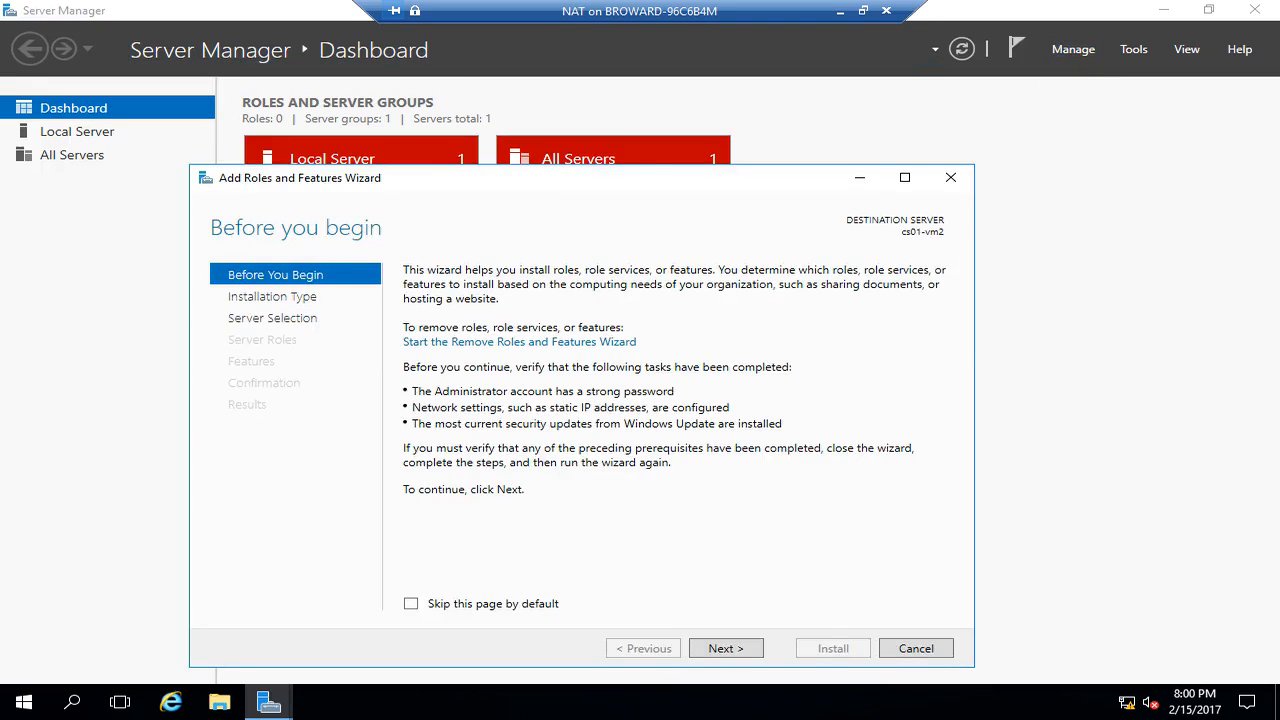
drag(749, 186, 771, 108)
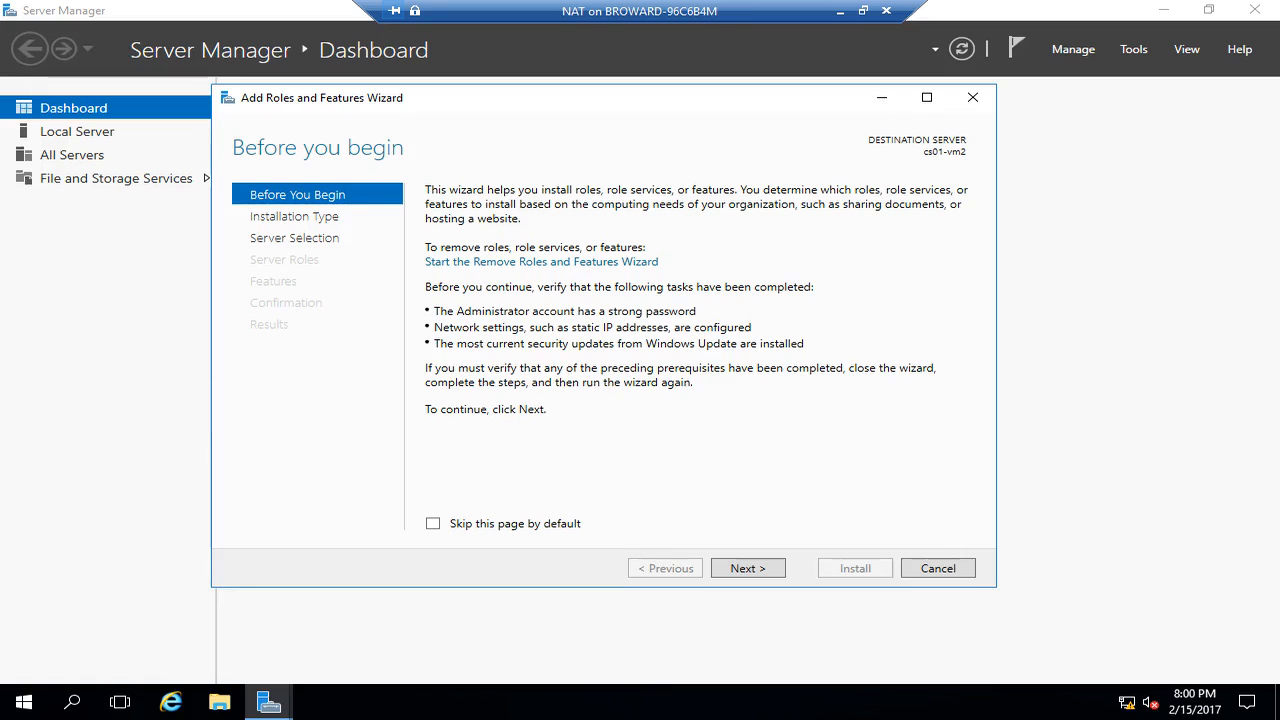
click(748, 568)
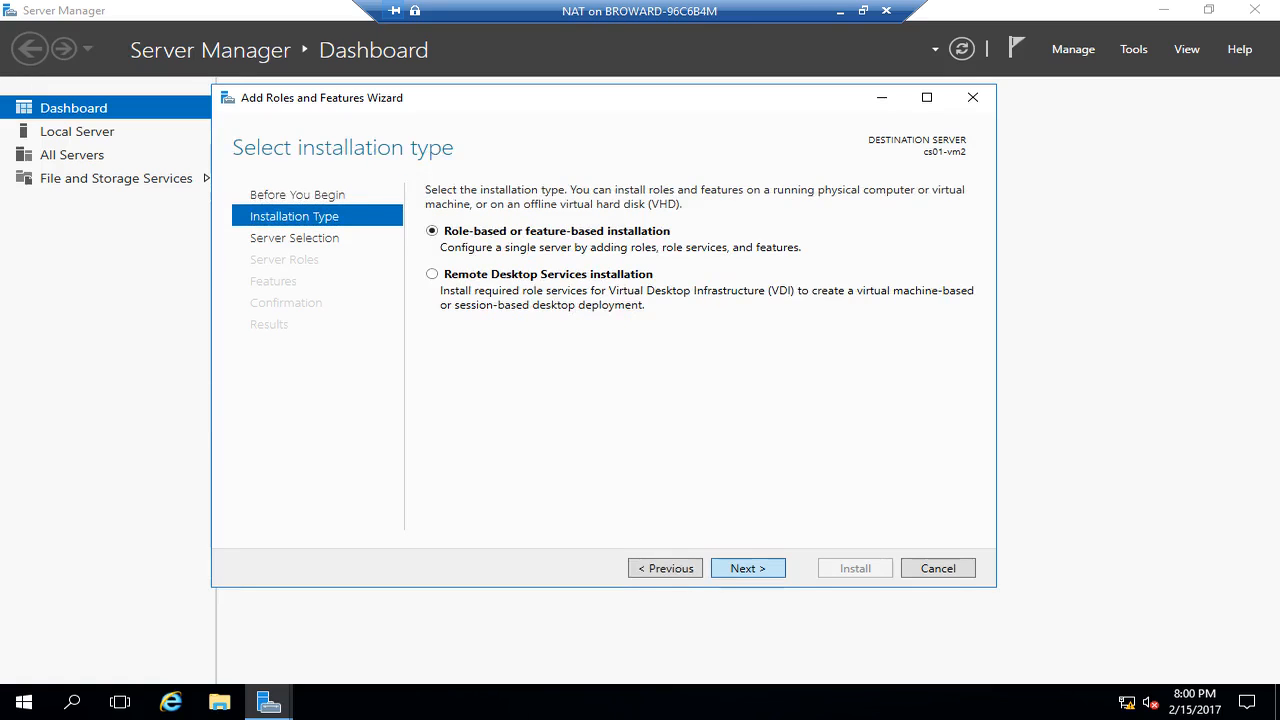
click(748, 568)
click(748, 568)
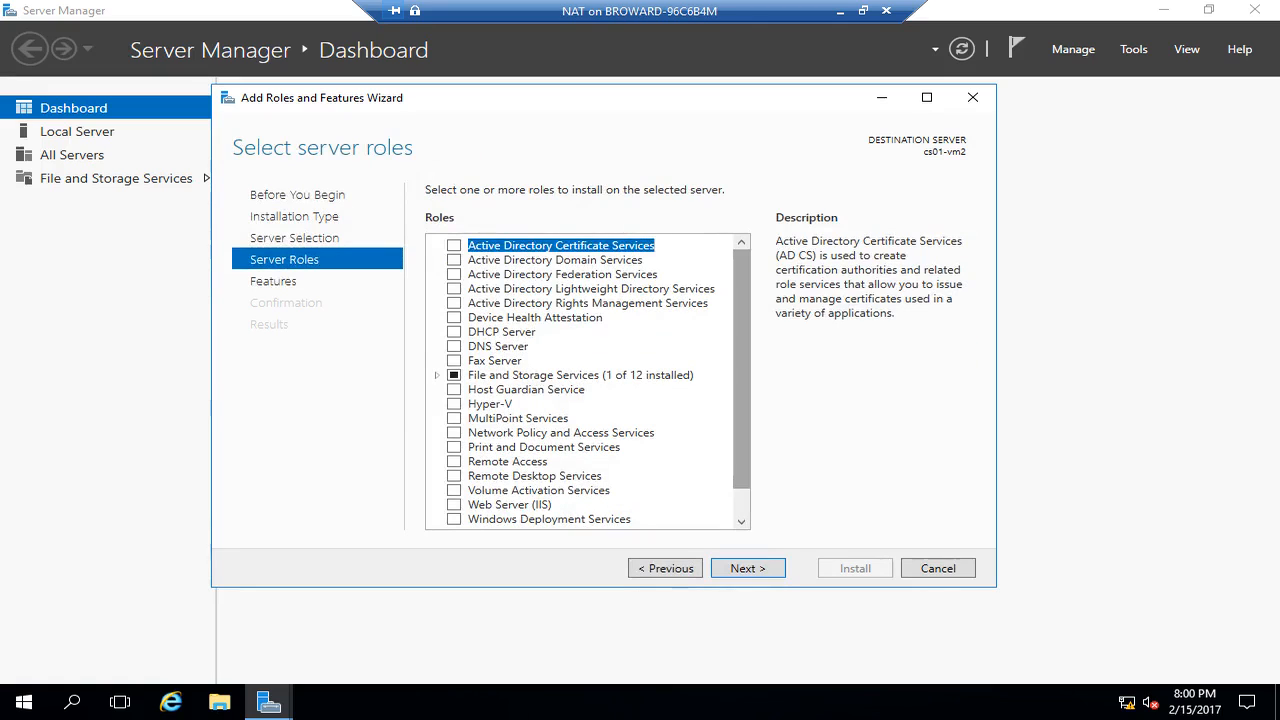
click(454, 461)
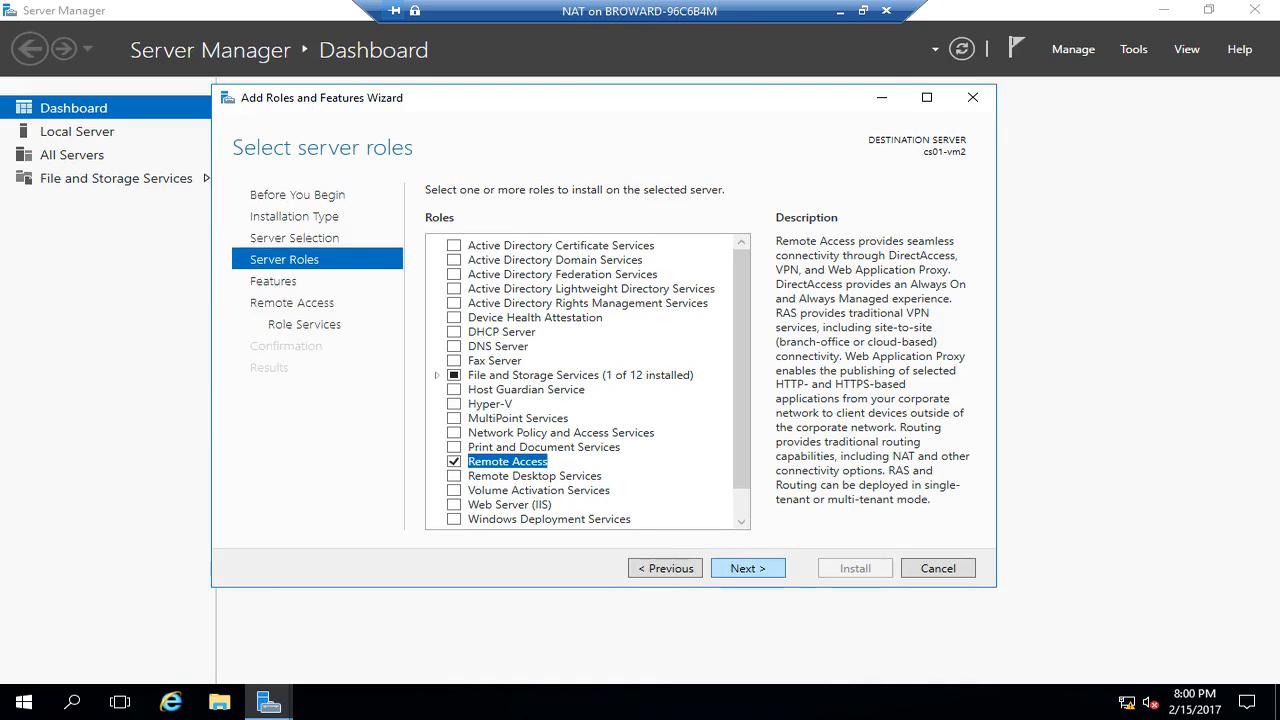
key(Return)
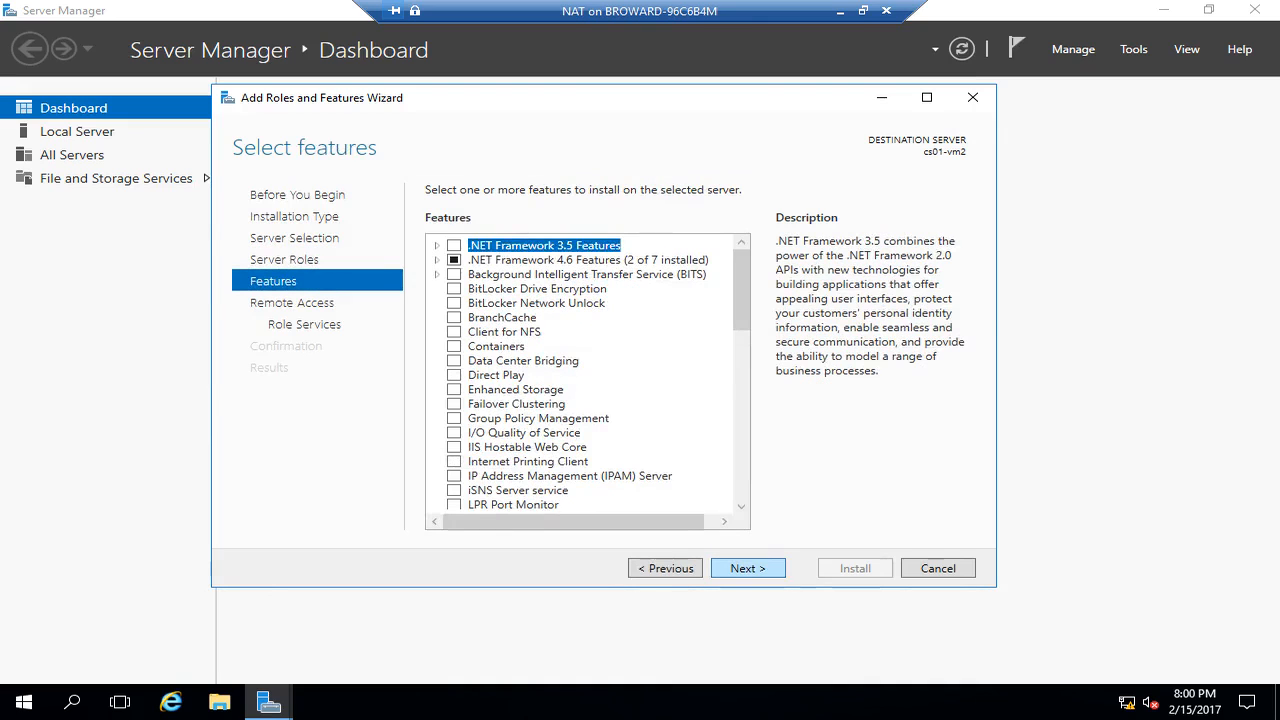
- Skip the features page and add the Routing role service with its required features
key(Return)
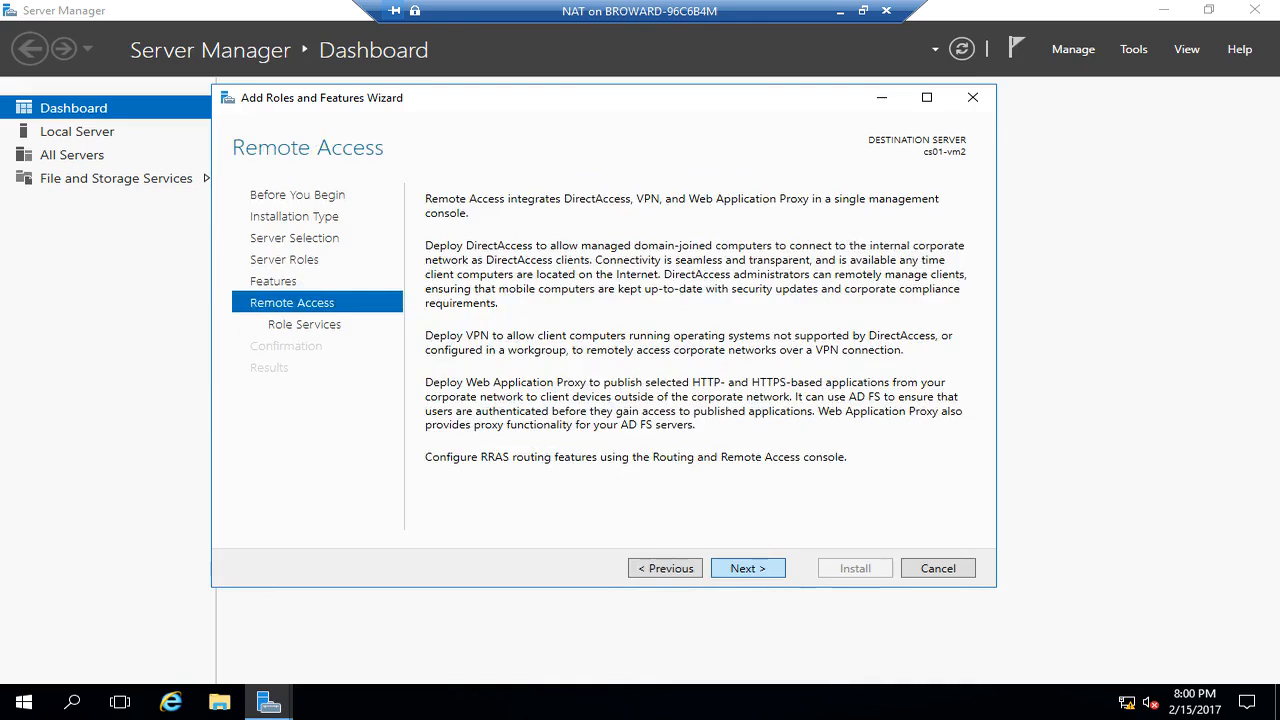
key(Return)
key(Down)
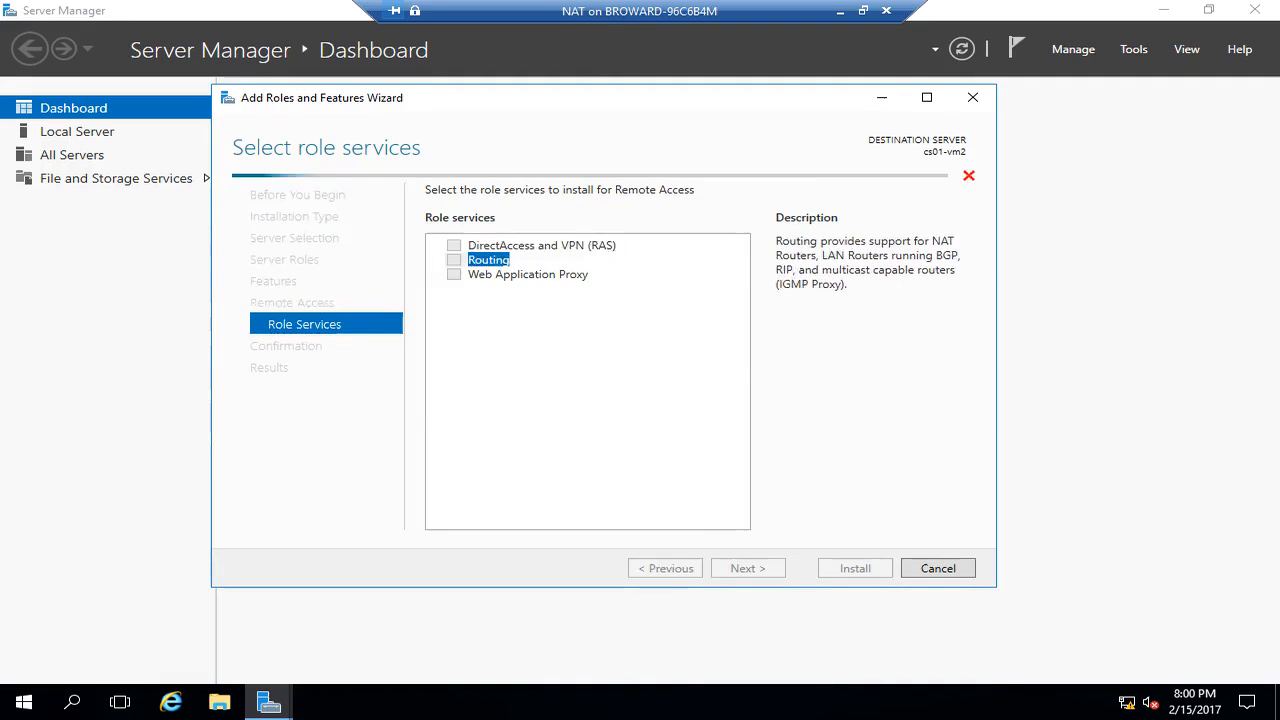
key(space)
key(Return)
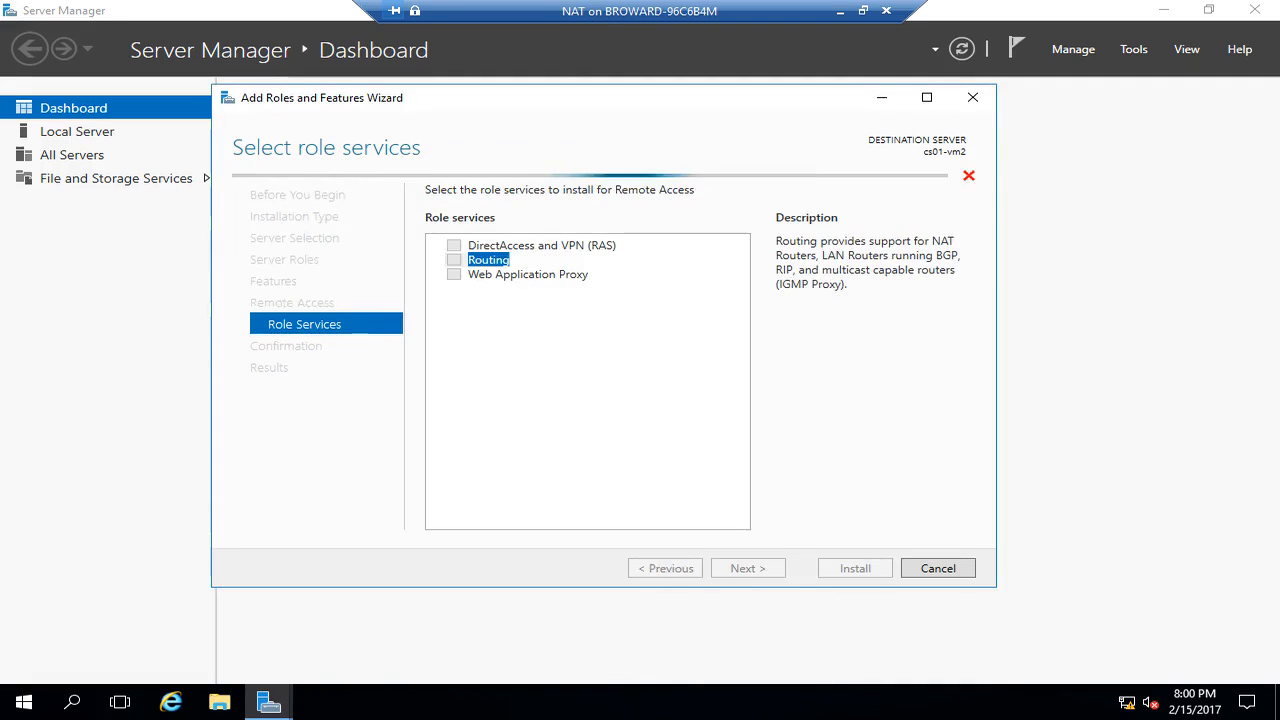
- Accept default Web Server (IIS) services, allow automatic restarts, and start the installation
key(Return)
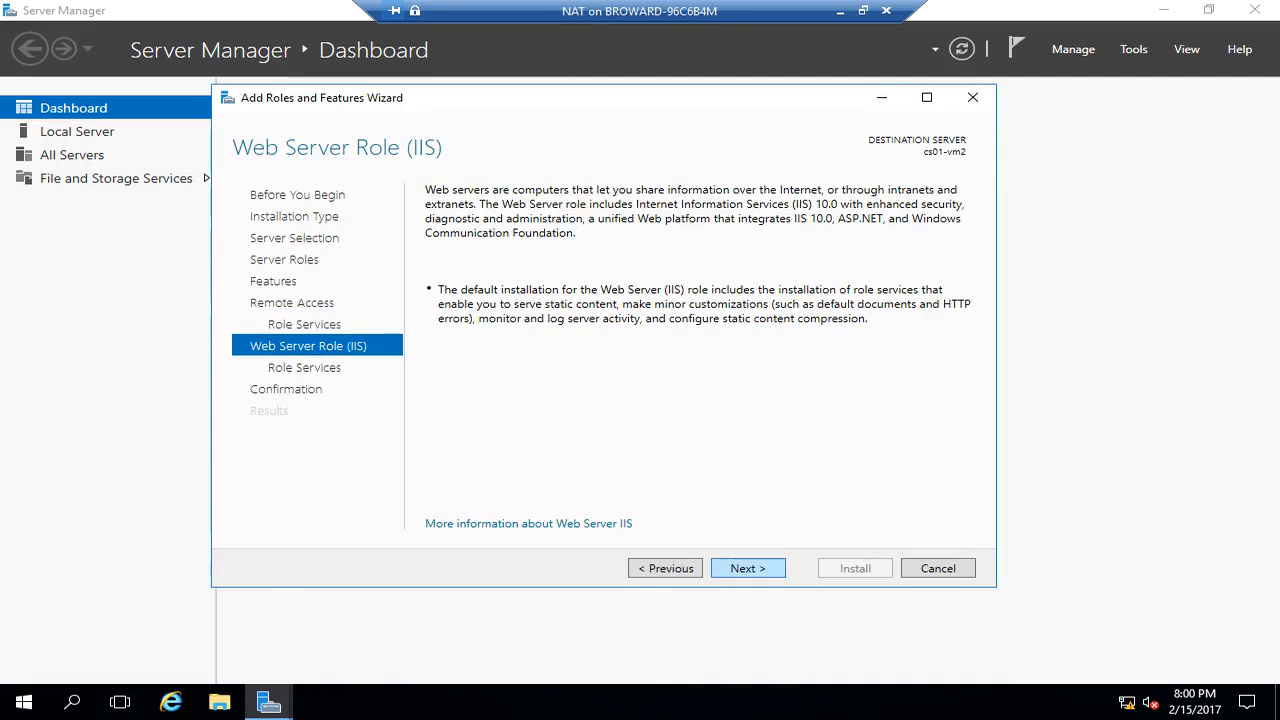
key(Return)
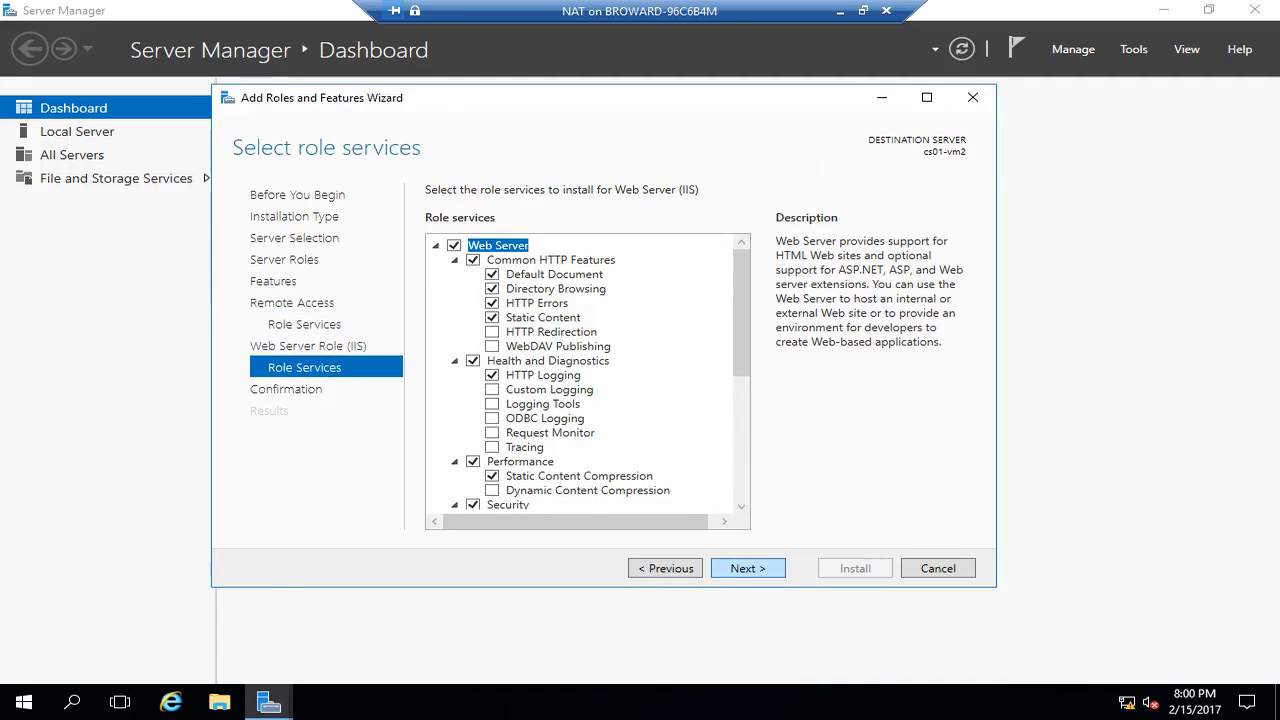
key(Return)
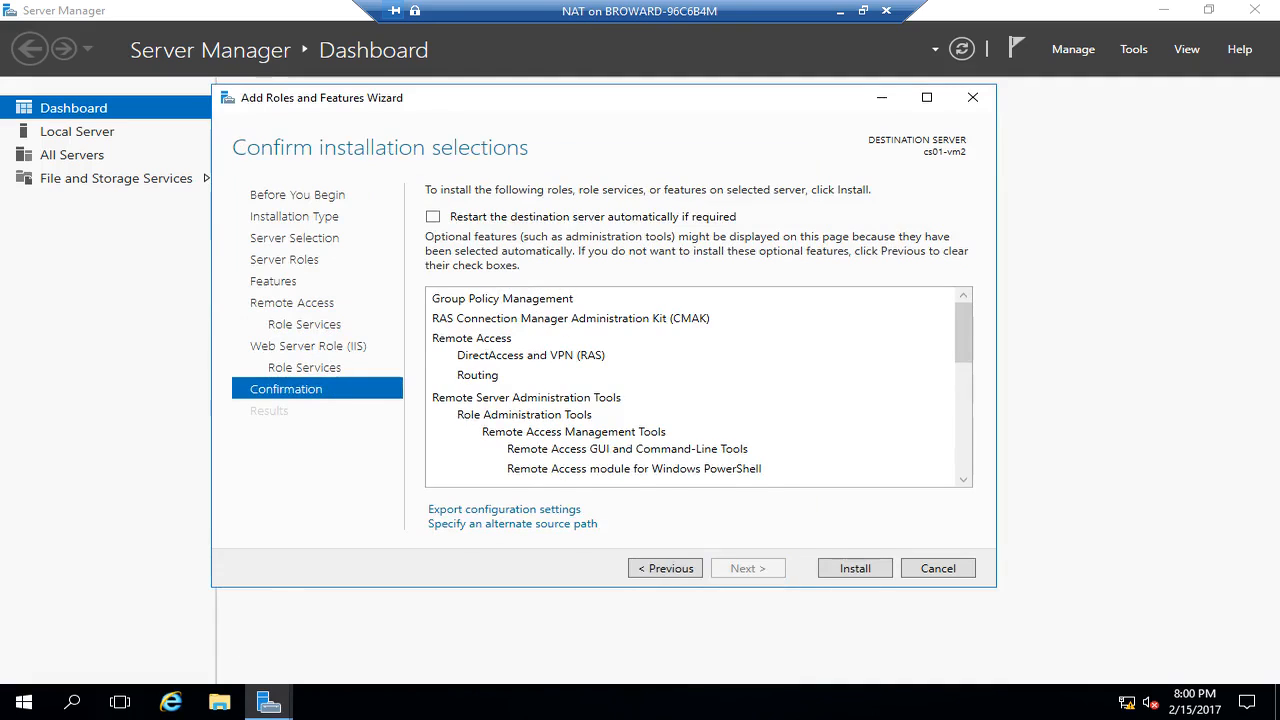
click(433, 217)
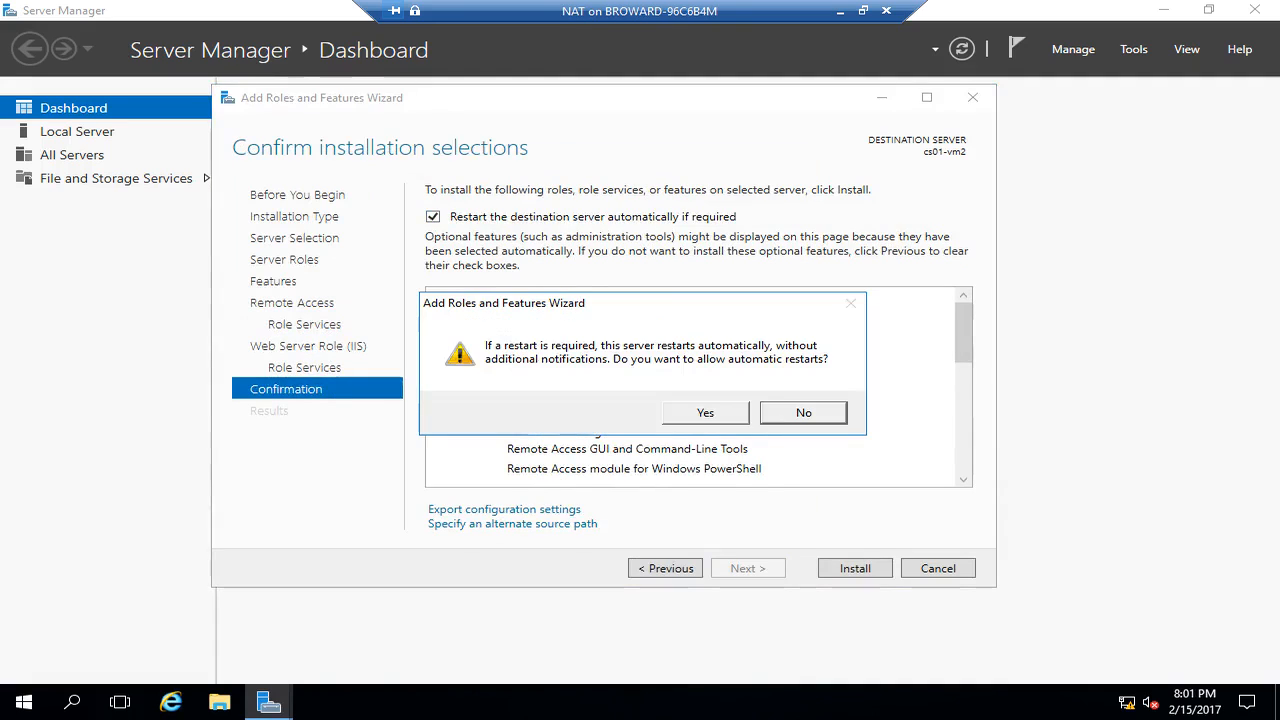
click(705, 413)
click(855, 568)
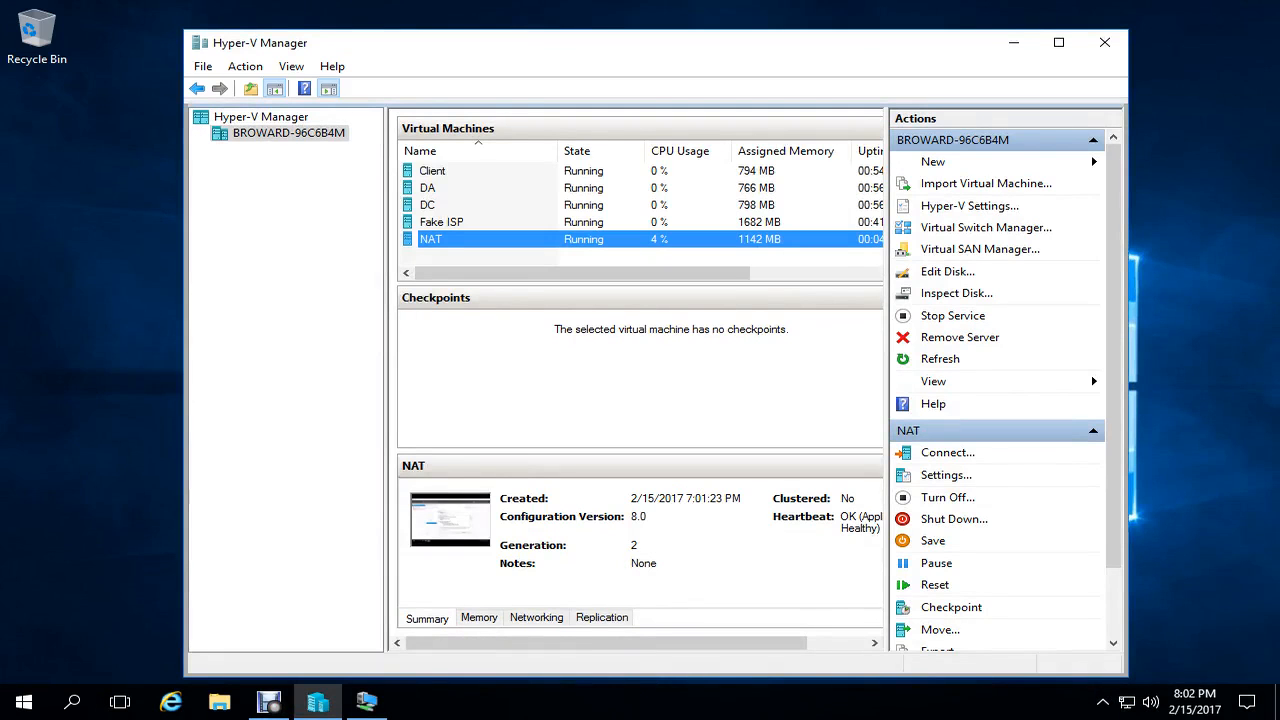
- Connect to the Client VM and open its advanced display settings
right_click(469, 171)
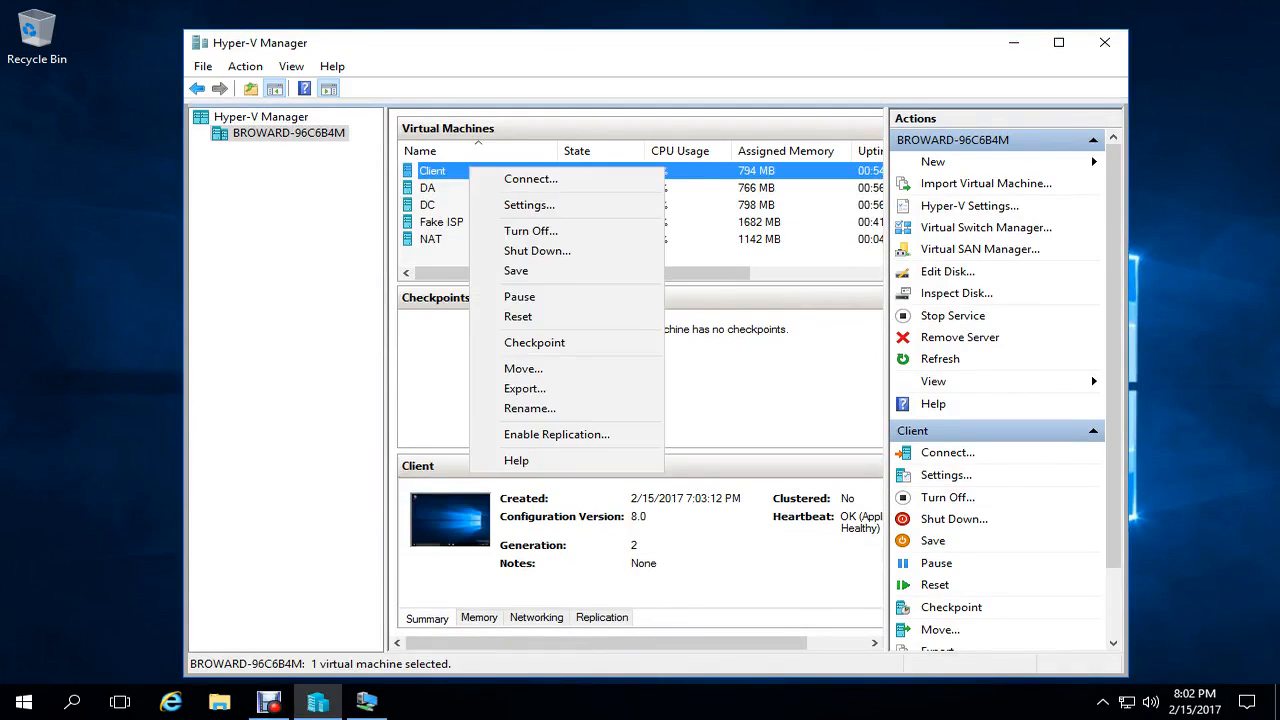
click(531, 179)
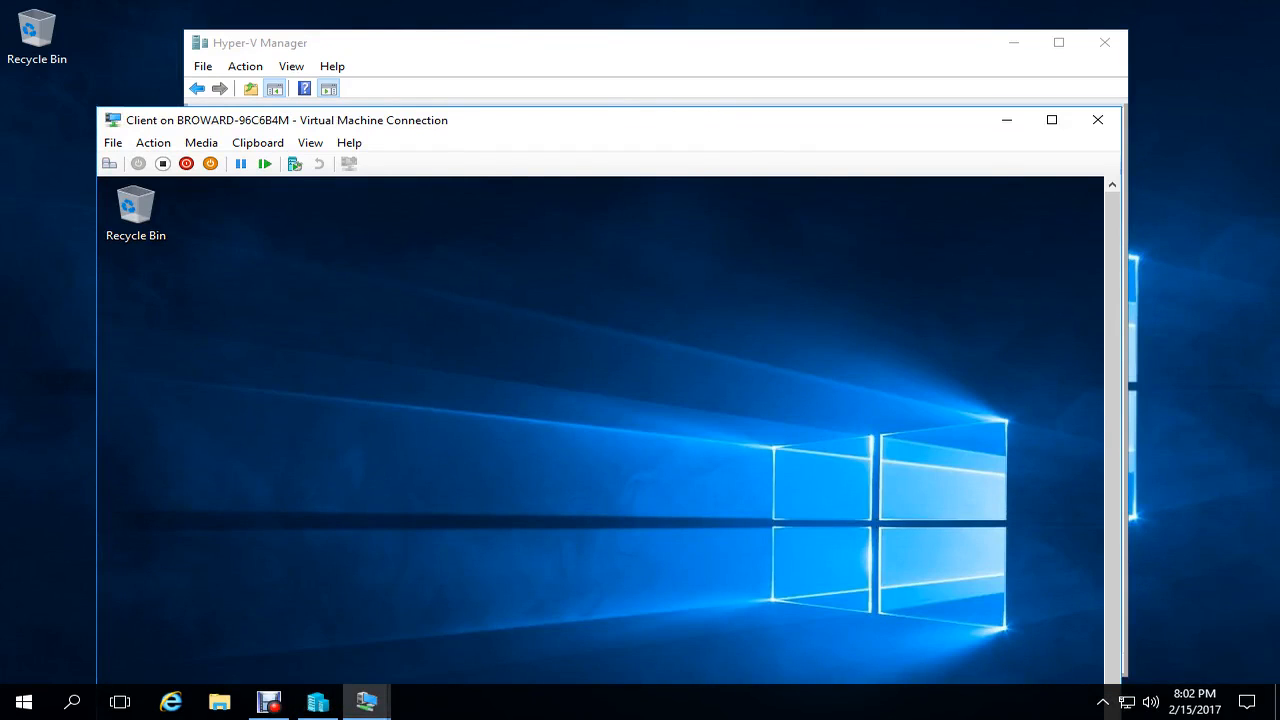
right_click(549, 292)
click(620, 444)
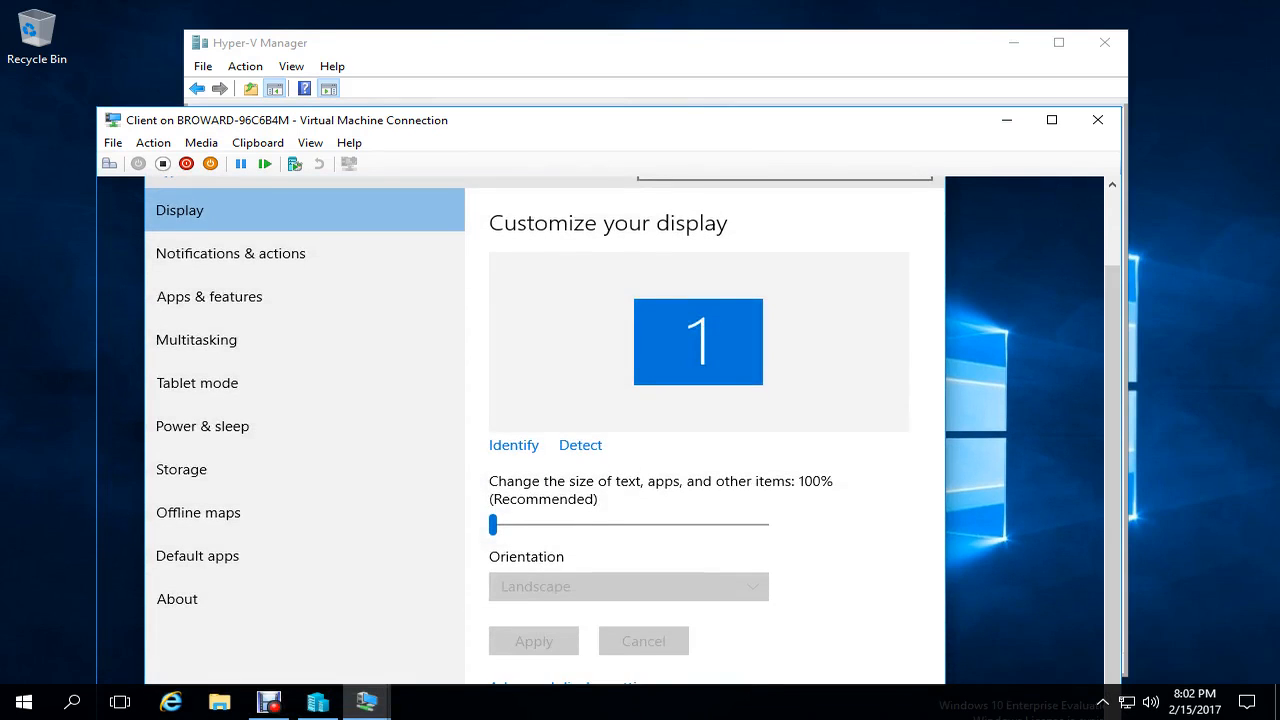
drag(620, 120, 613, 34)
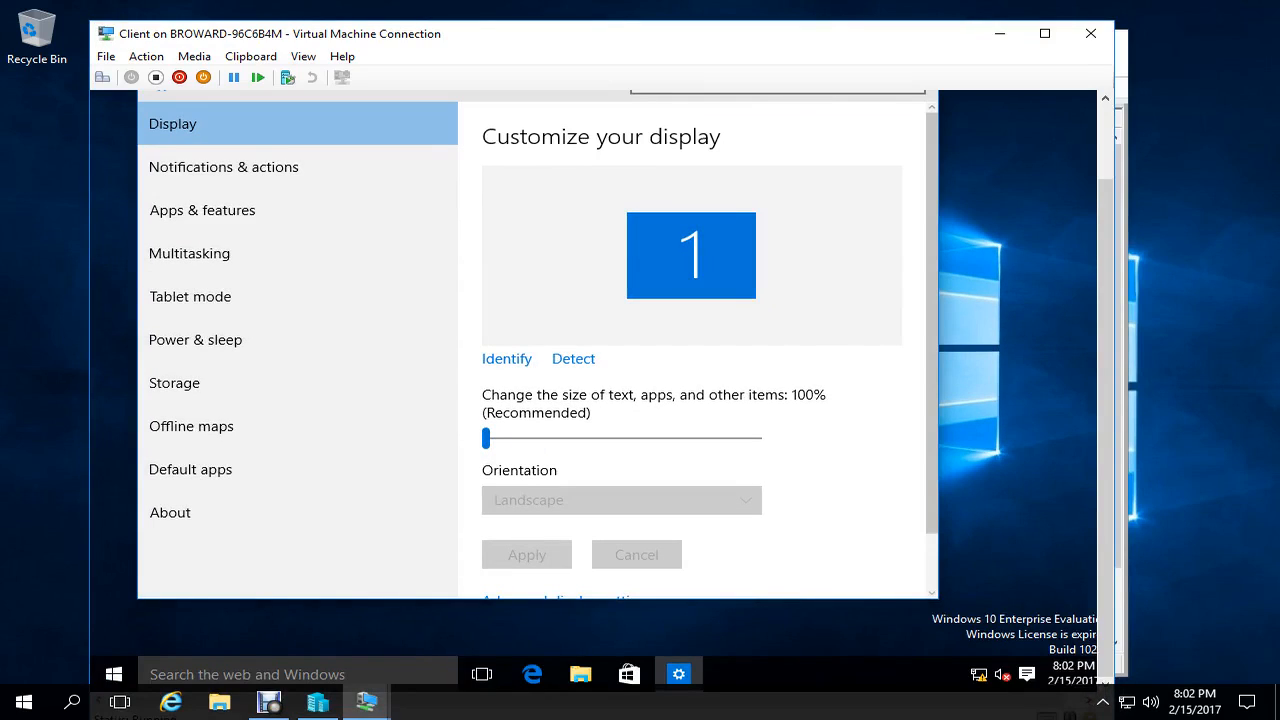
scroll(700, 350, down, 1)
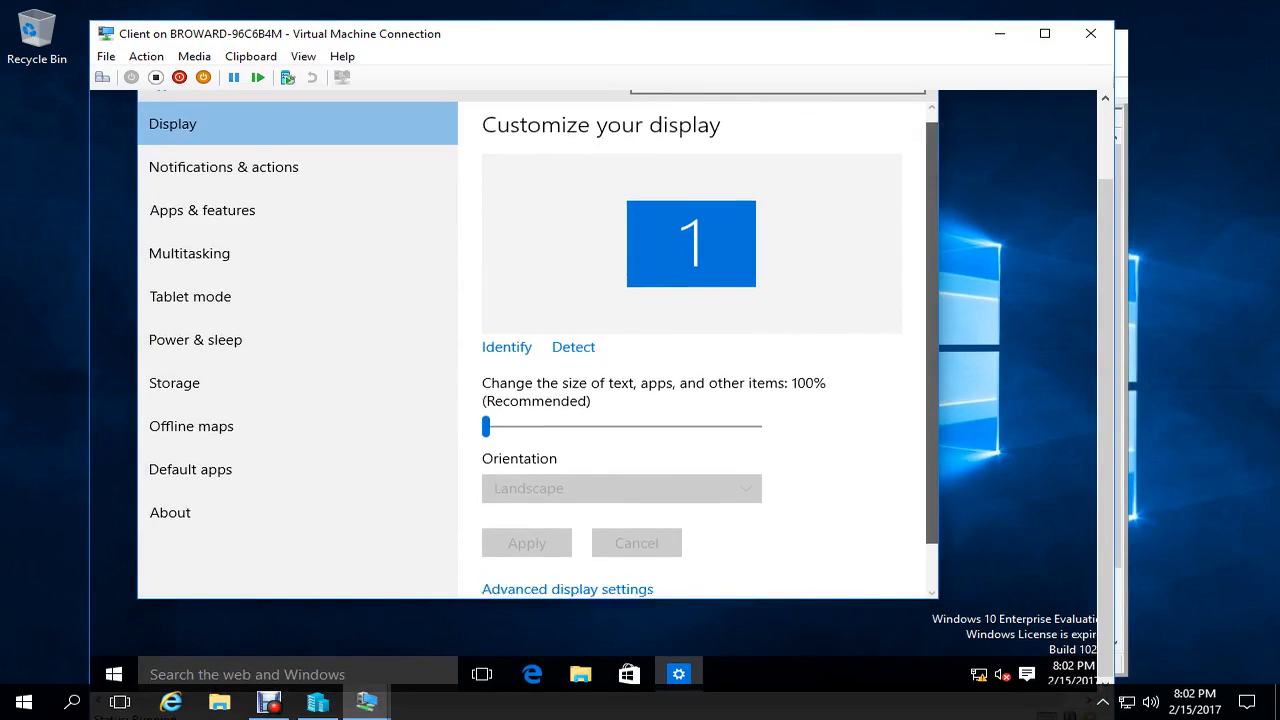
click(567, 538)
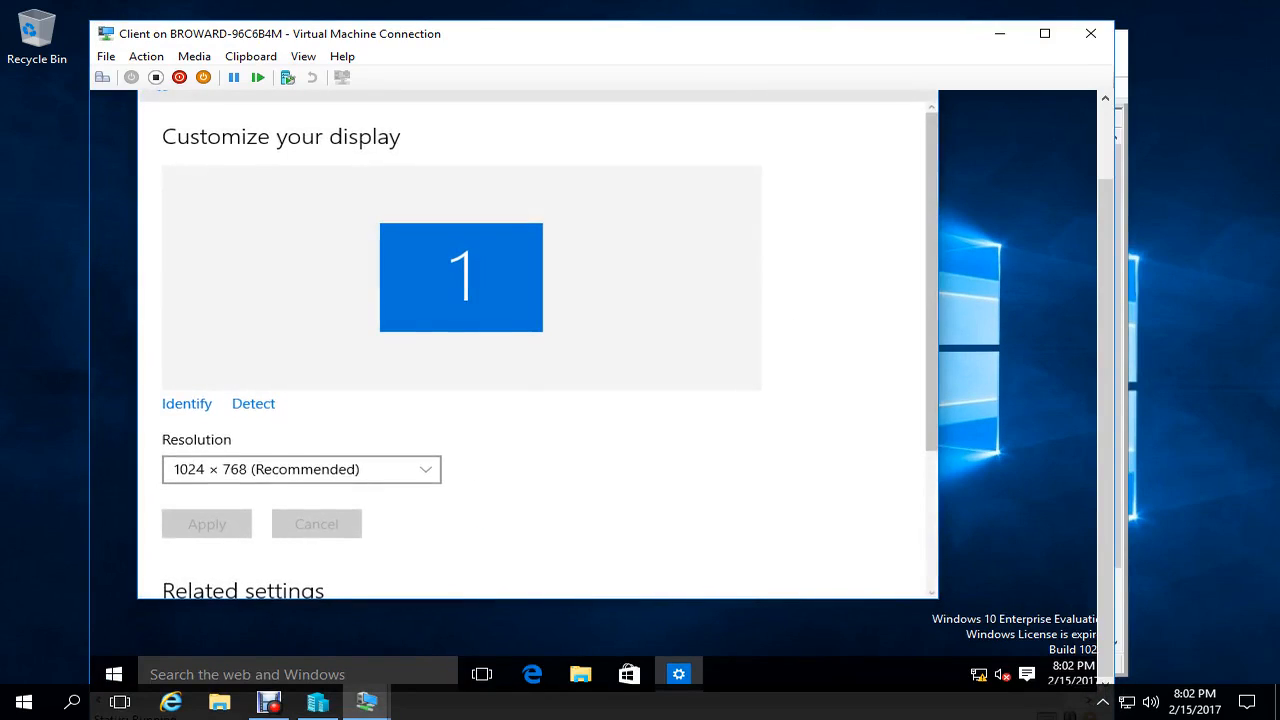
- Apply a 1280 × 800 resolution on the Client VM, close it, and return to the NAT VM
click(302, 469)
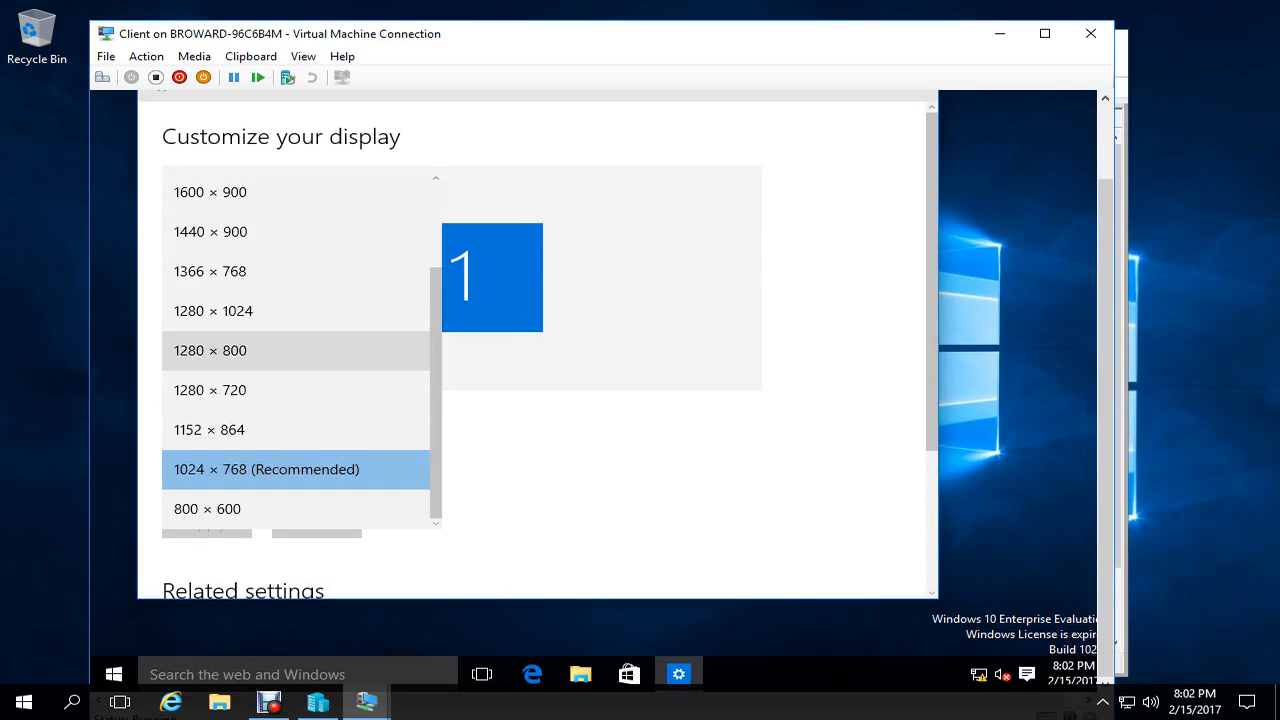
click(230, 350)
click(207, 524)
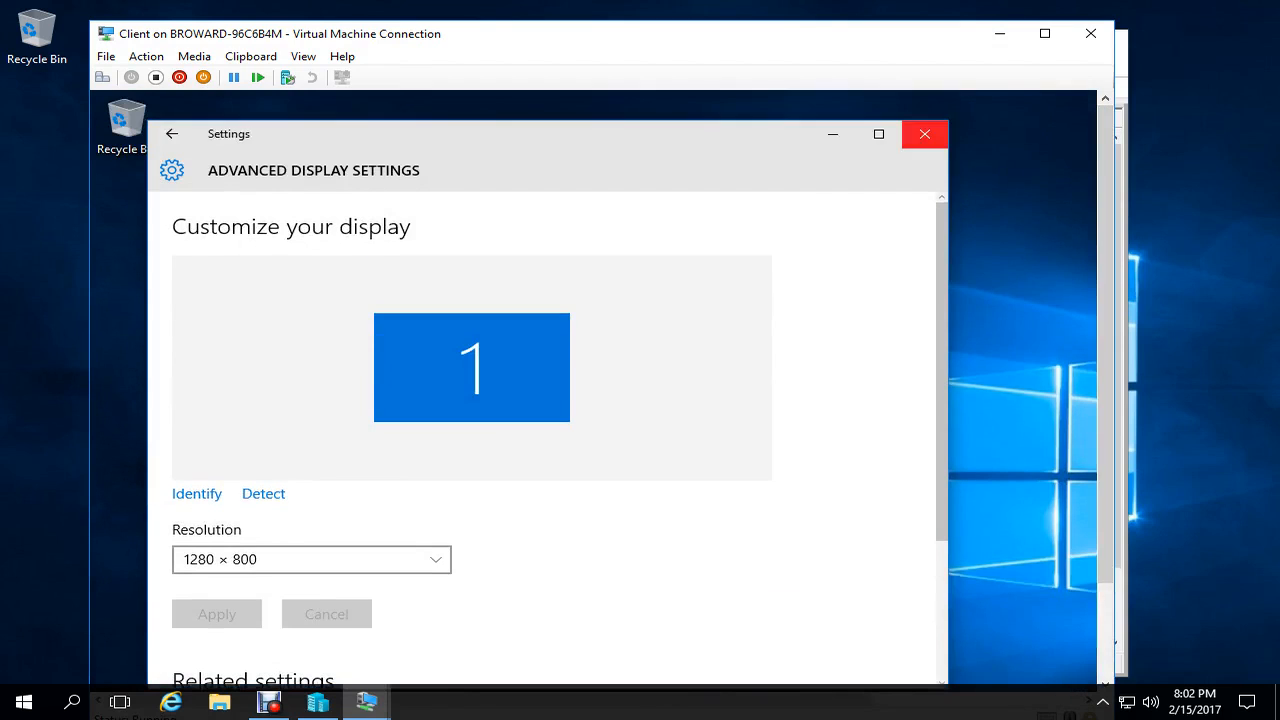
click(924, 134)
click(1090, 33)
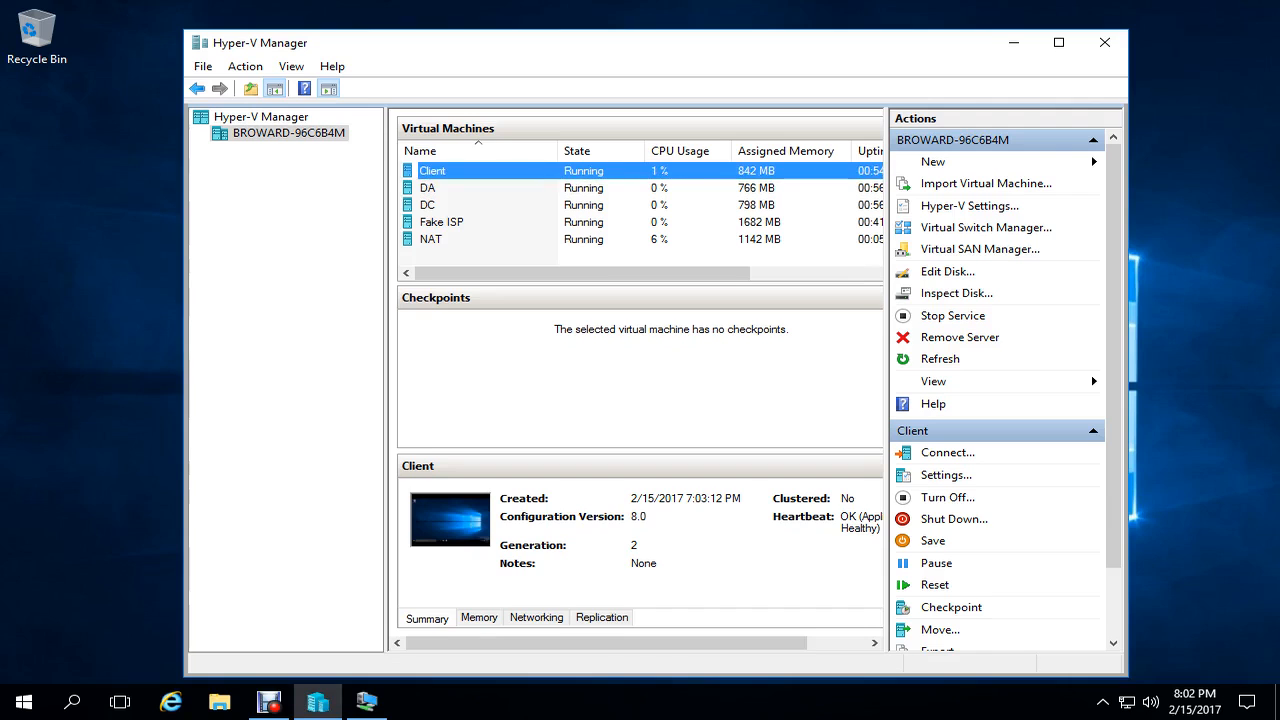
click(367, 702)
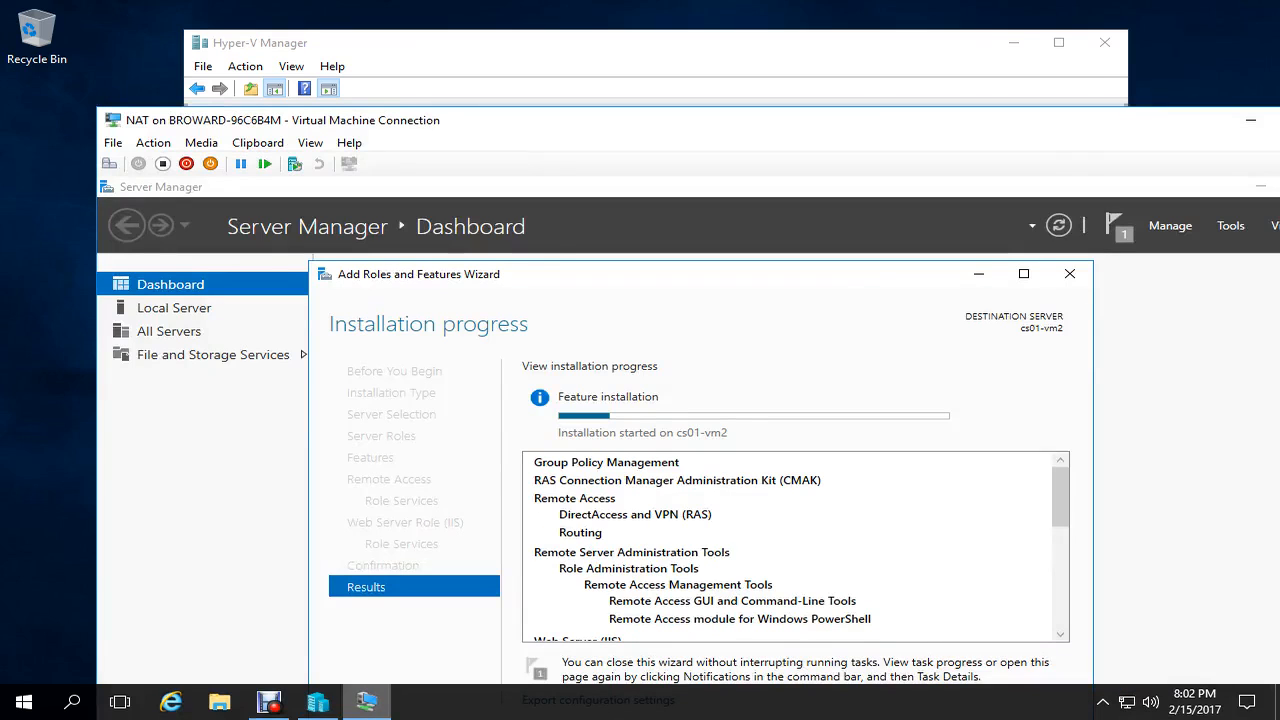
- Maximize the NAT VM window and close the wizard after the Remote Access and IIS install succeeds
drag(600, 120, 543, 17)
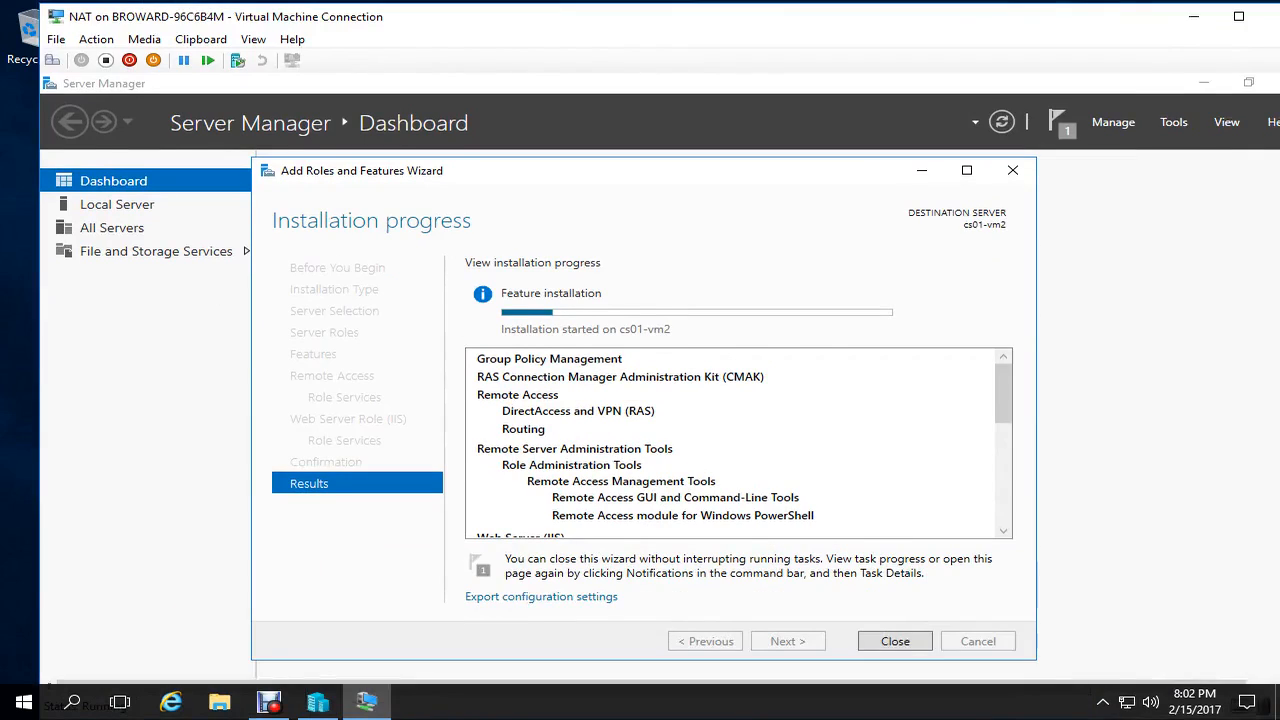
click(1238, 17)
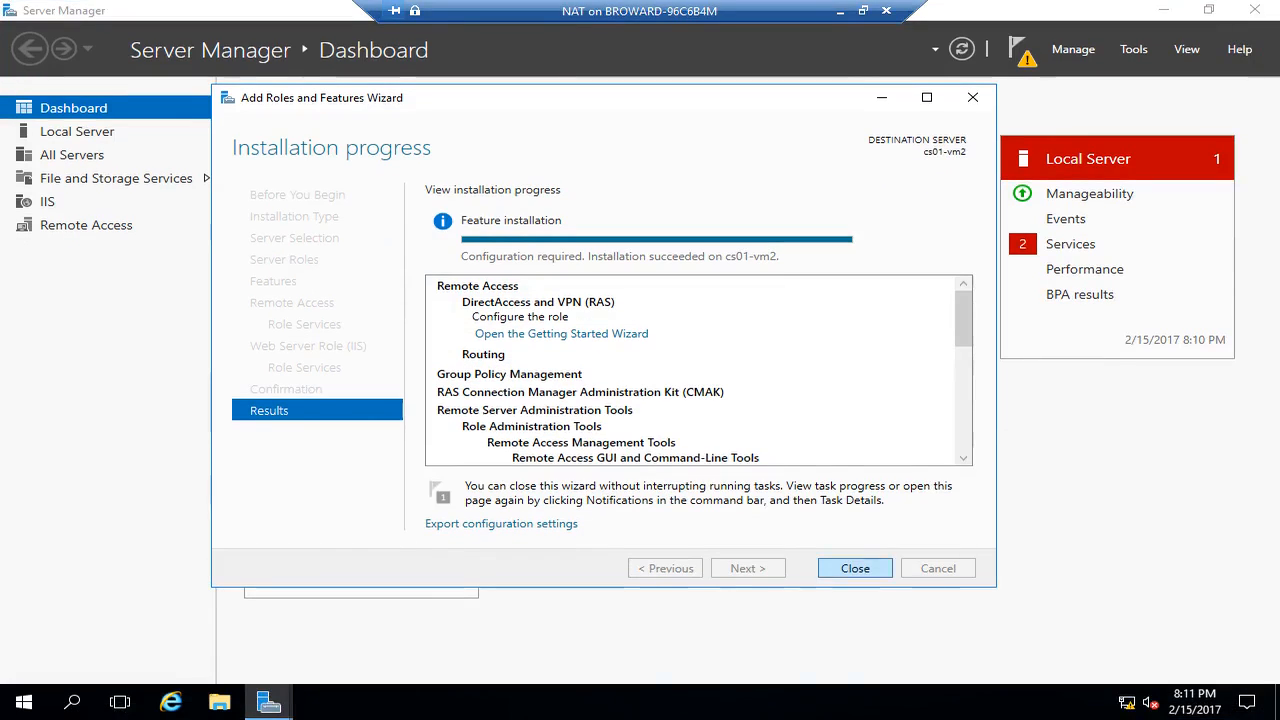
click(855, 568)
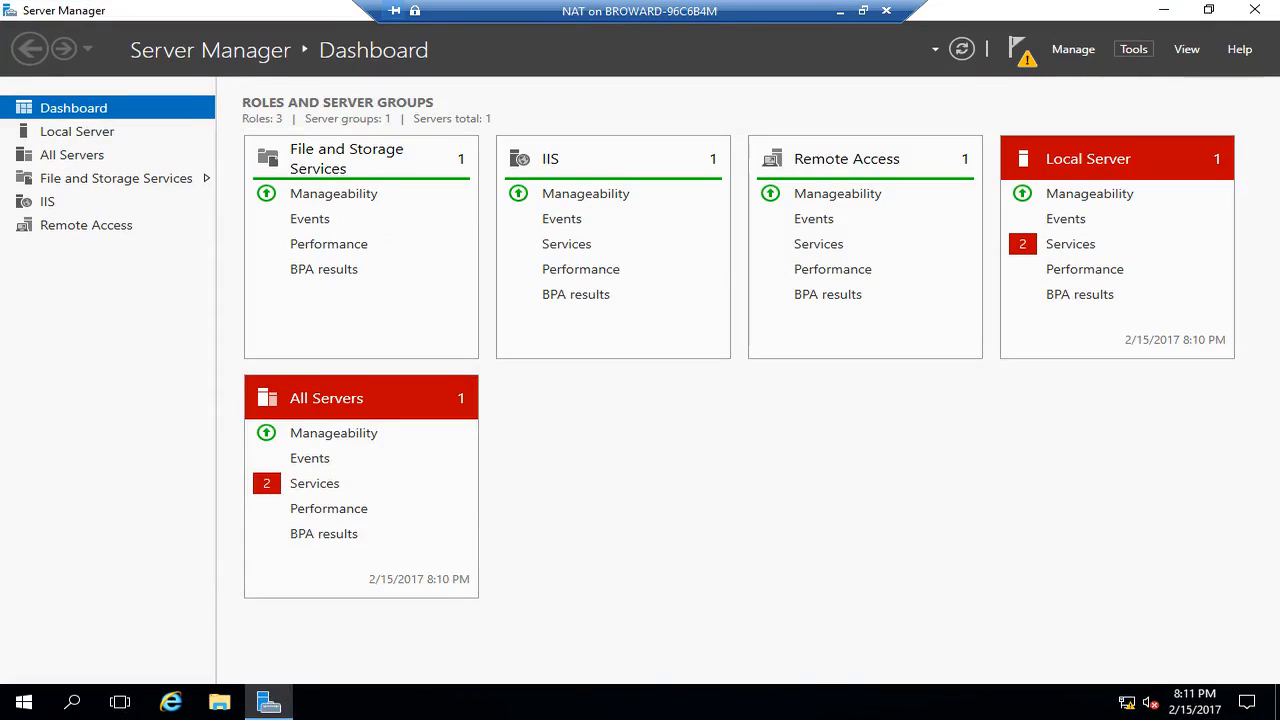
- Launch Routing and Remote Access from Tools and select CS01-VM2 (local)
click(1133, 49)
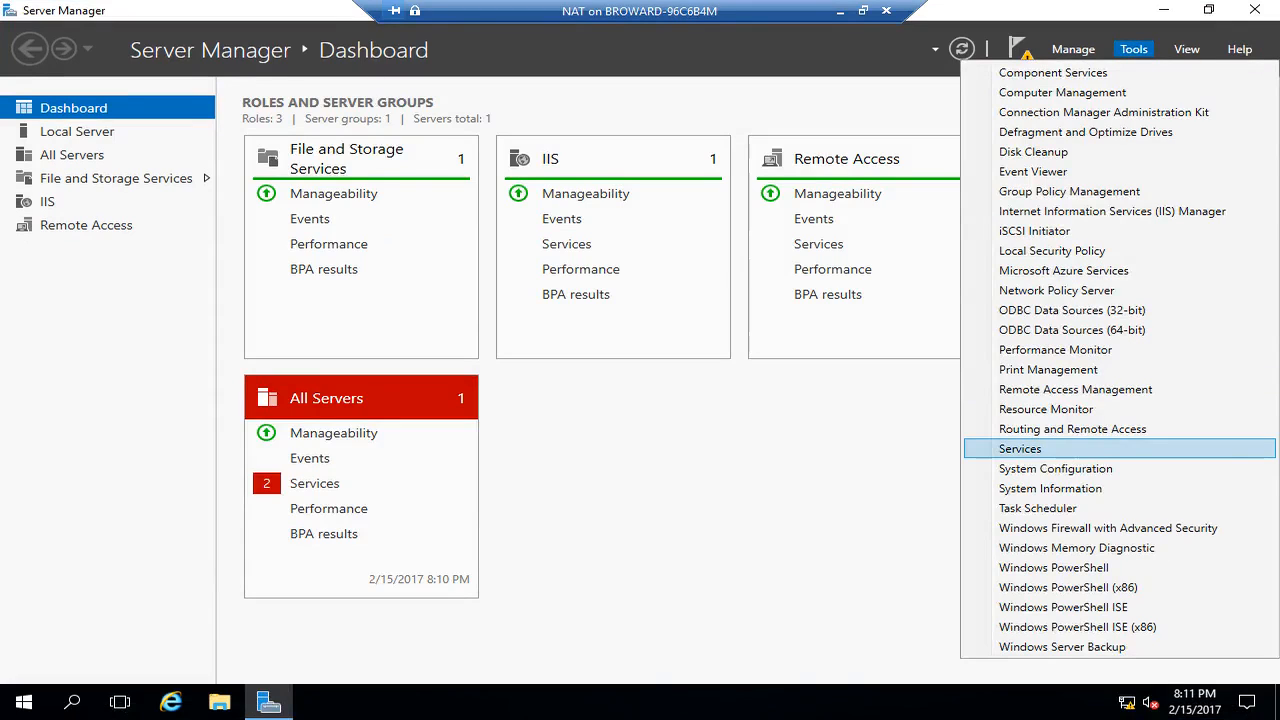
click(1073, 429)
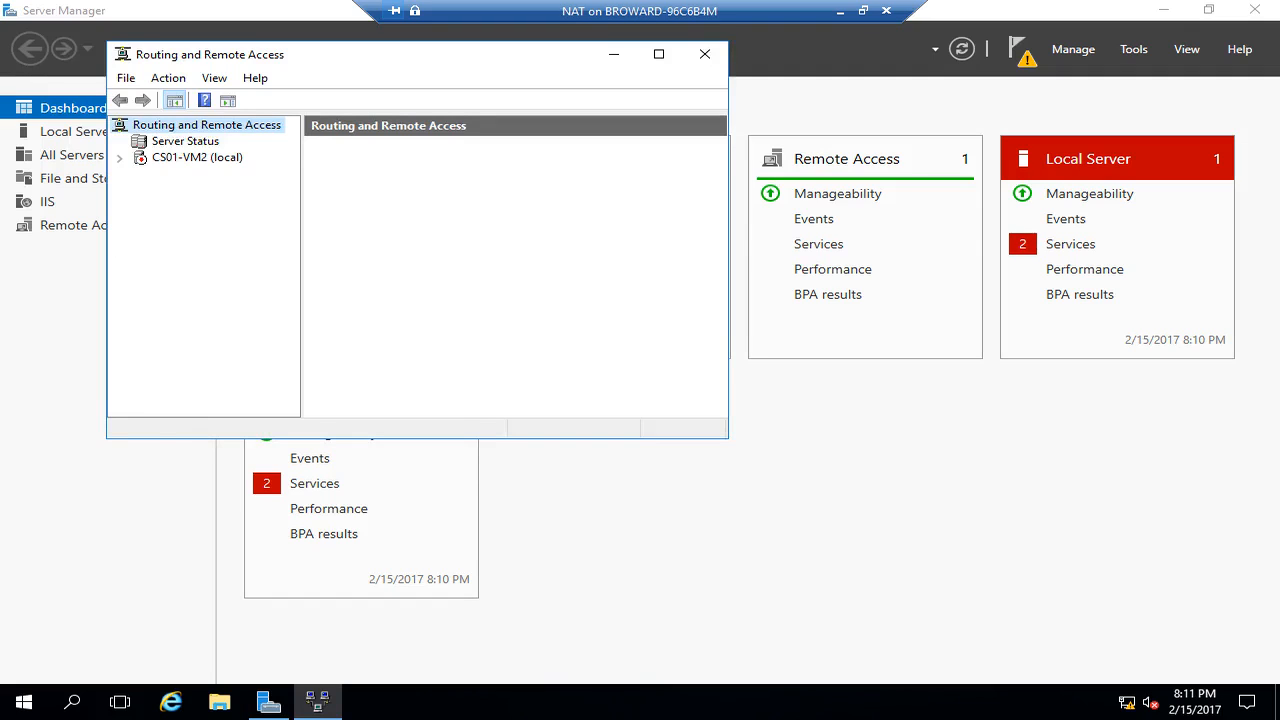
click(197, 157)
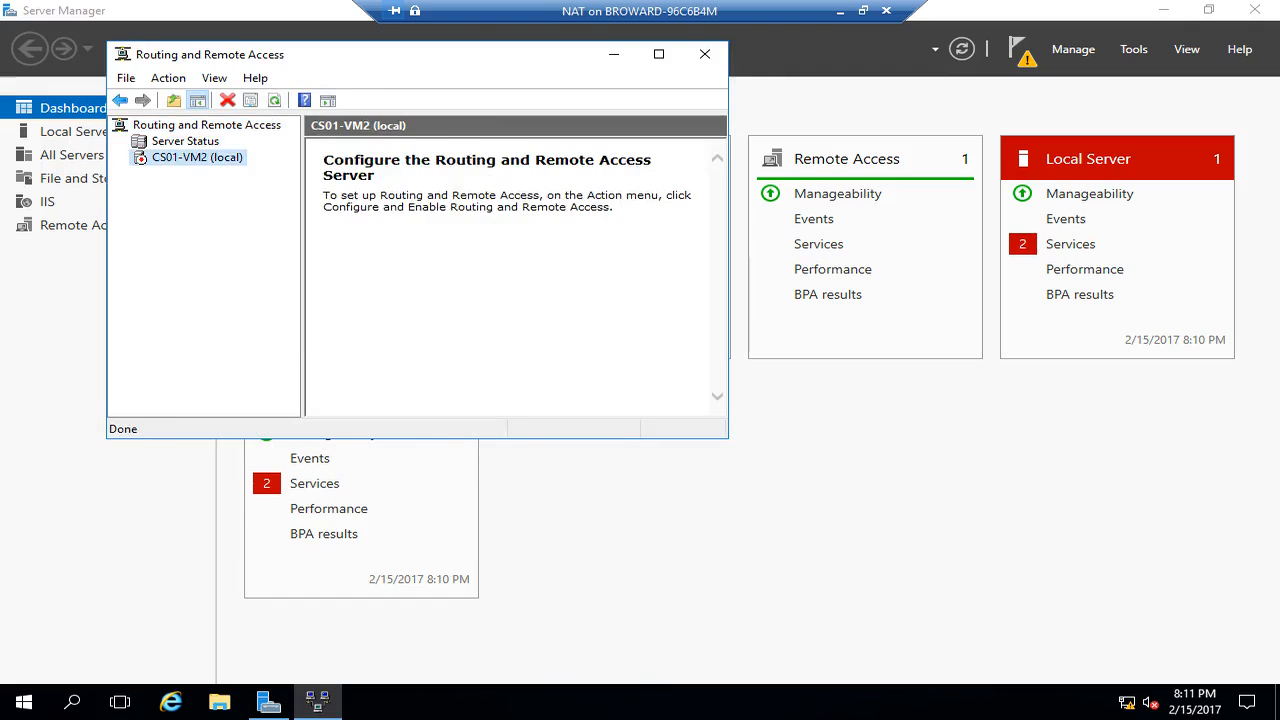
- Try the configuration wizard with NAT, cancel it, and relaunch Configure and Enable Routing and Remote Access
right_click(169, 157)
click(262, 171)
click(533, 410)
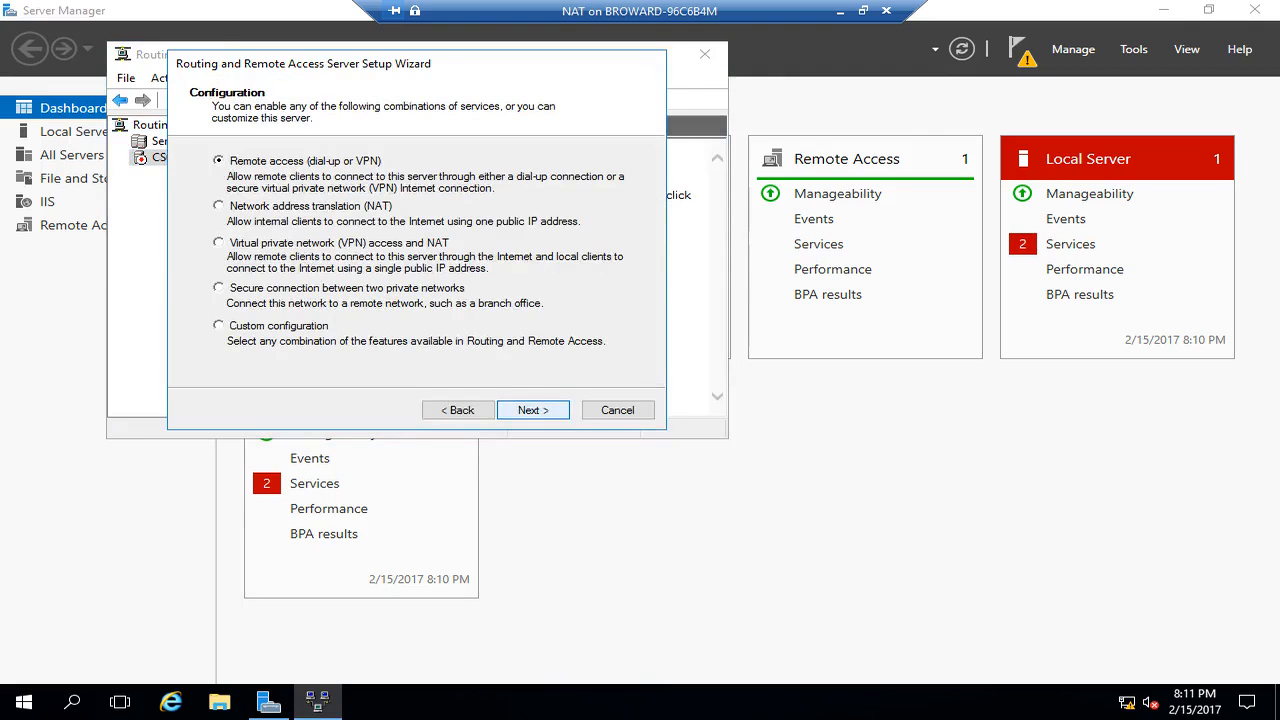
click(219, 206)
click(533, 410)
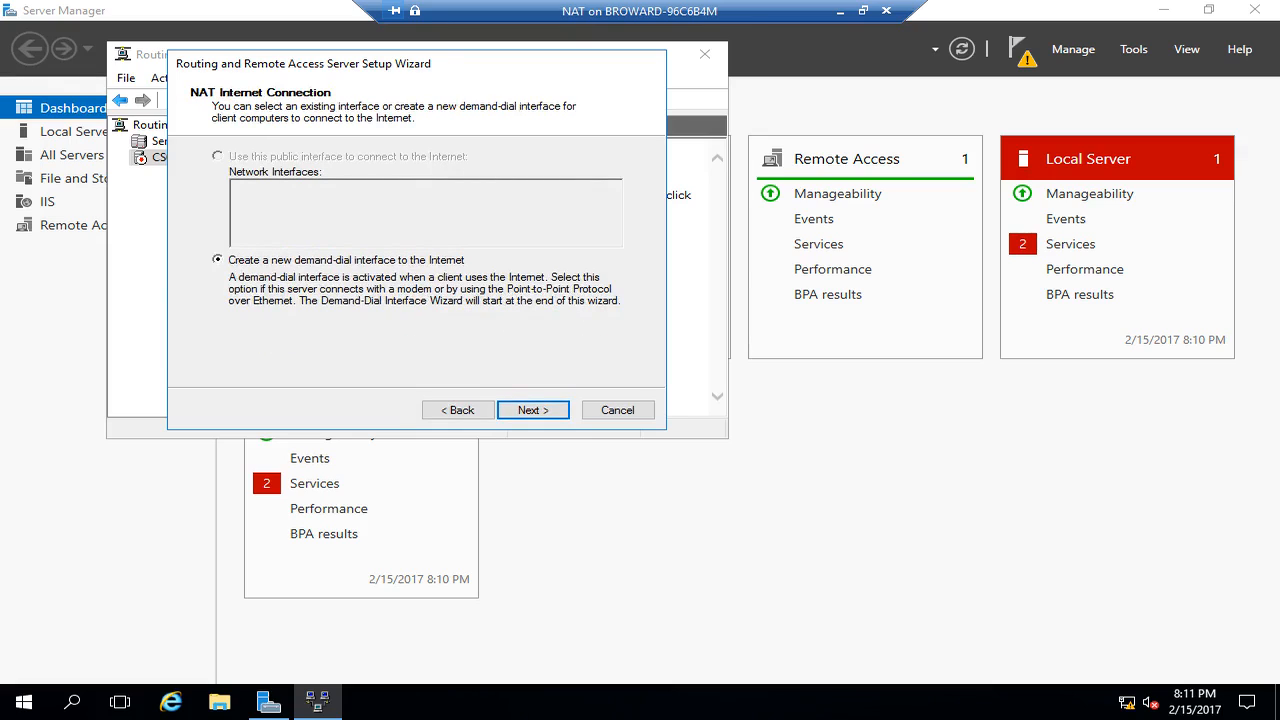
click(617, 410)
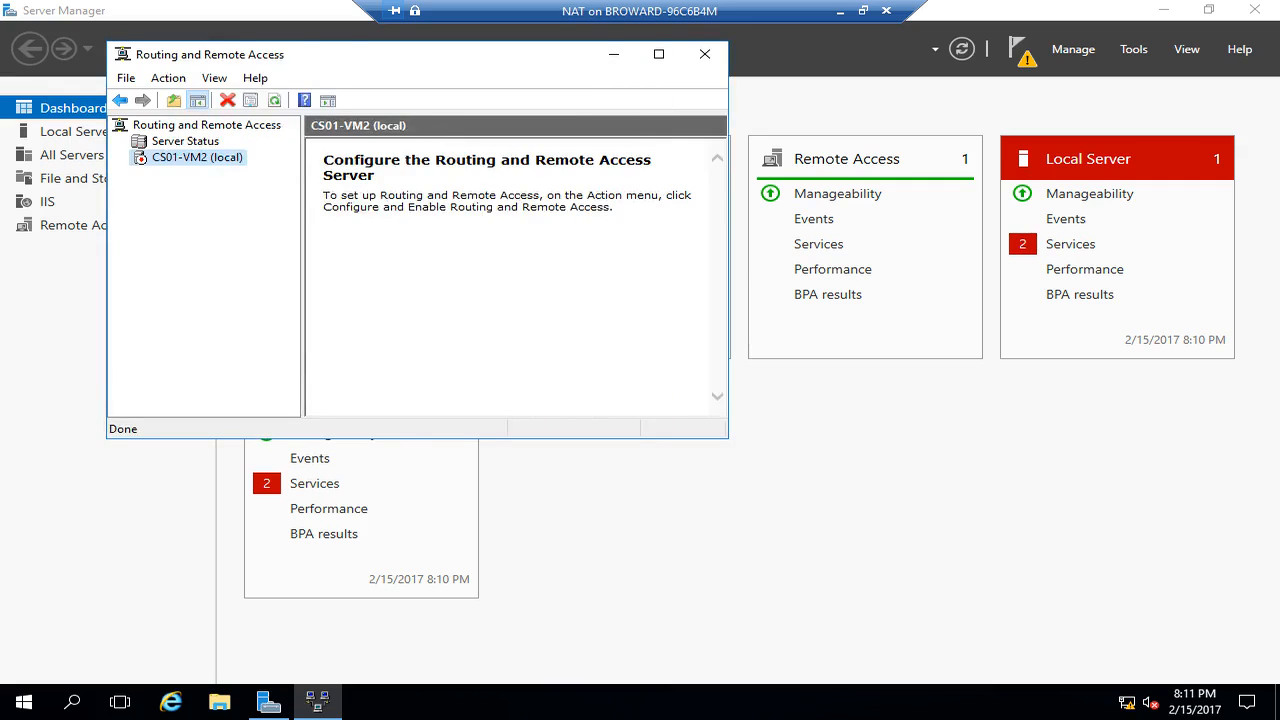
right_click(176, 157)
click(300, 169)
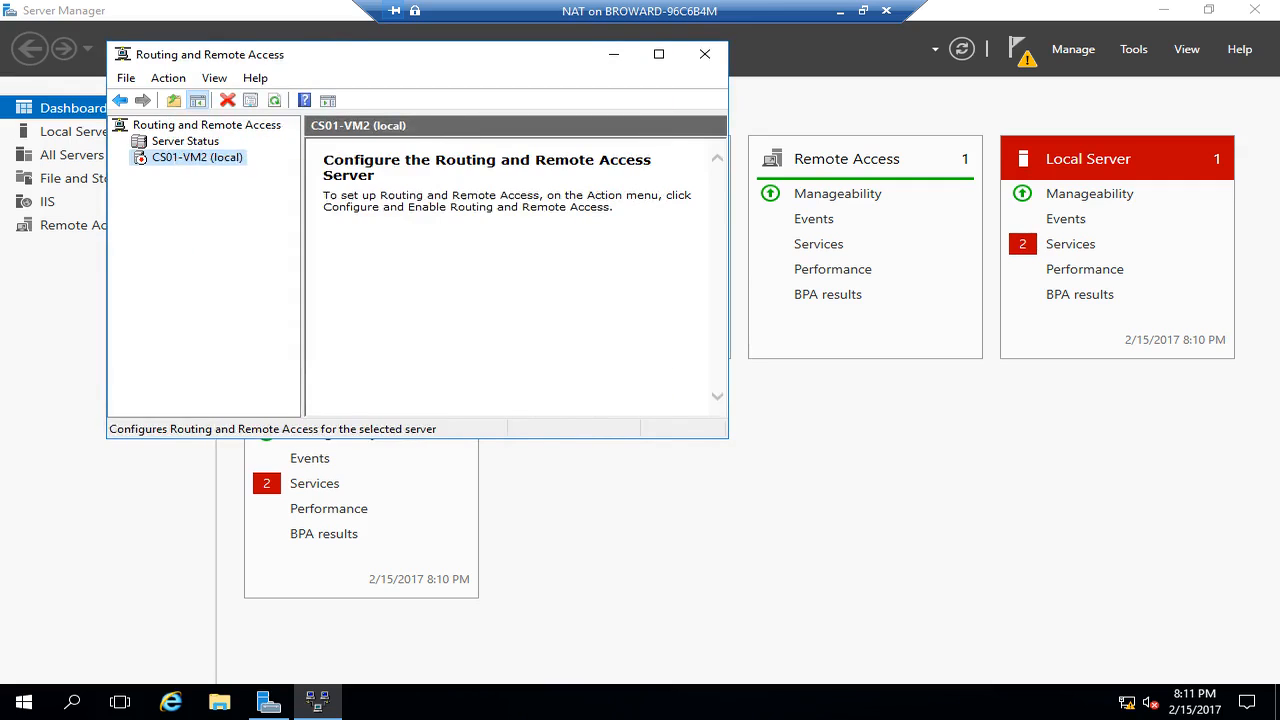
- Finish configuring CS01-VM2 as a NAT router with Fake Public as the Internet interface
click(533, 410)
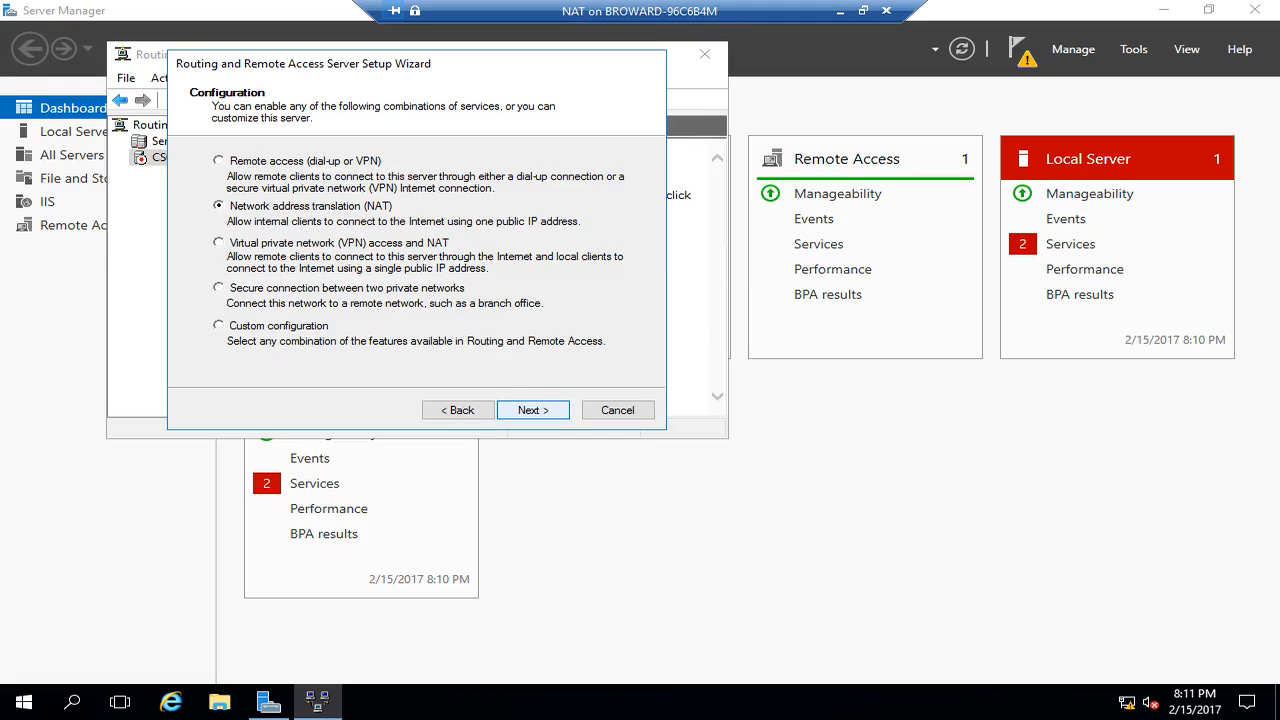
click(533, 410)
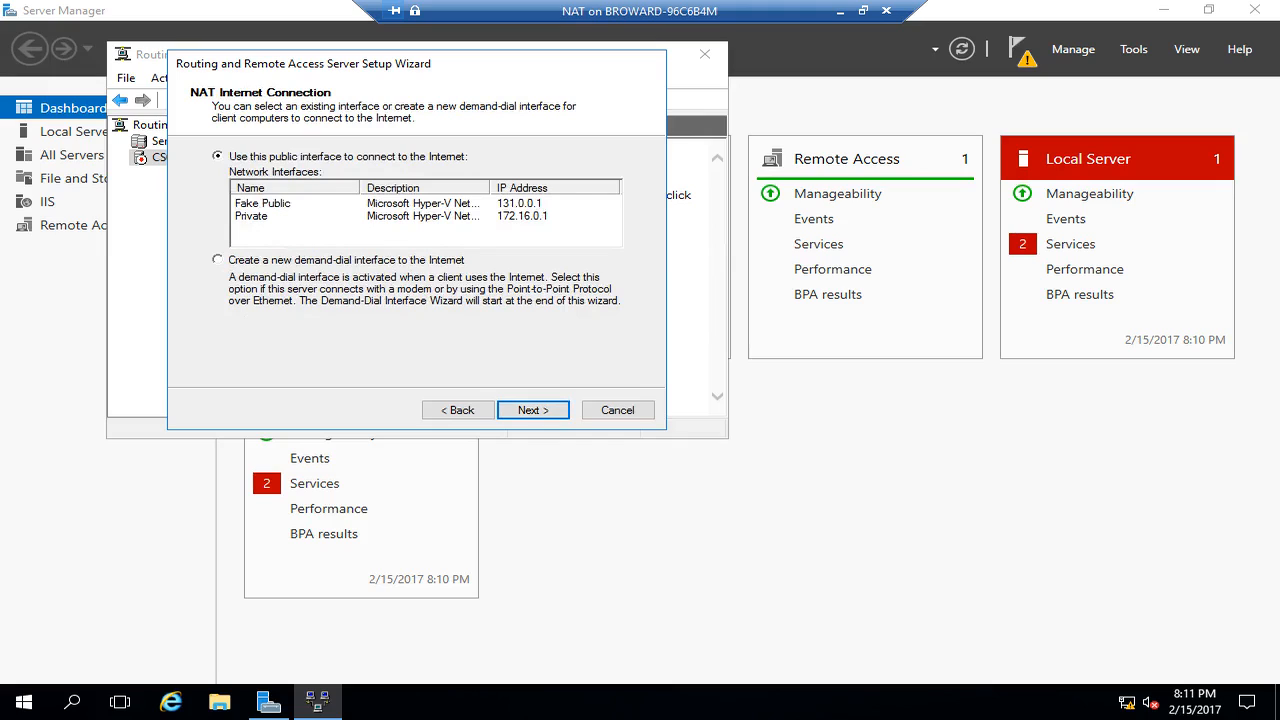
click(263, 203)
click(533, 410)
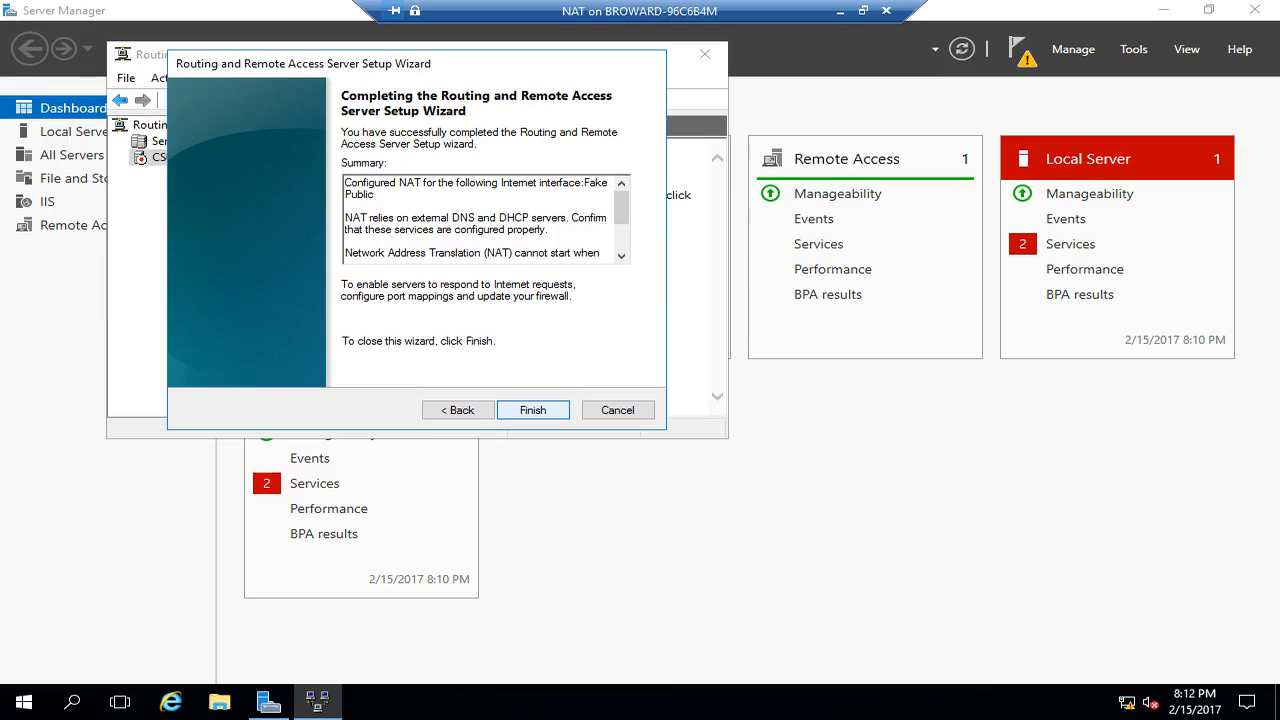
key(Return)
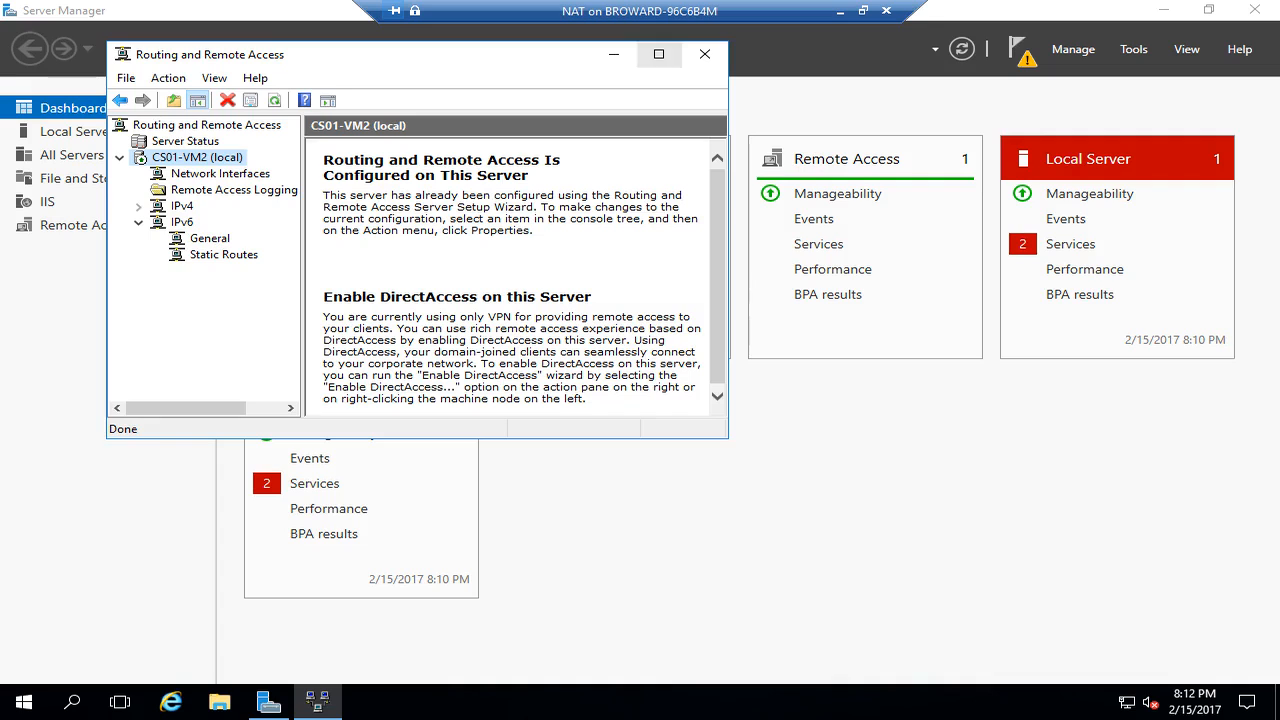
- Maximize the console, open IPv4 > NAT, and select the Fake Public interface
click(659, 54)
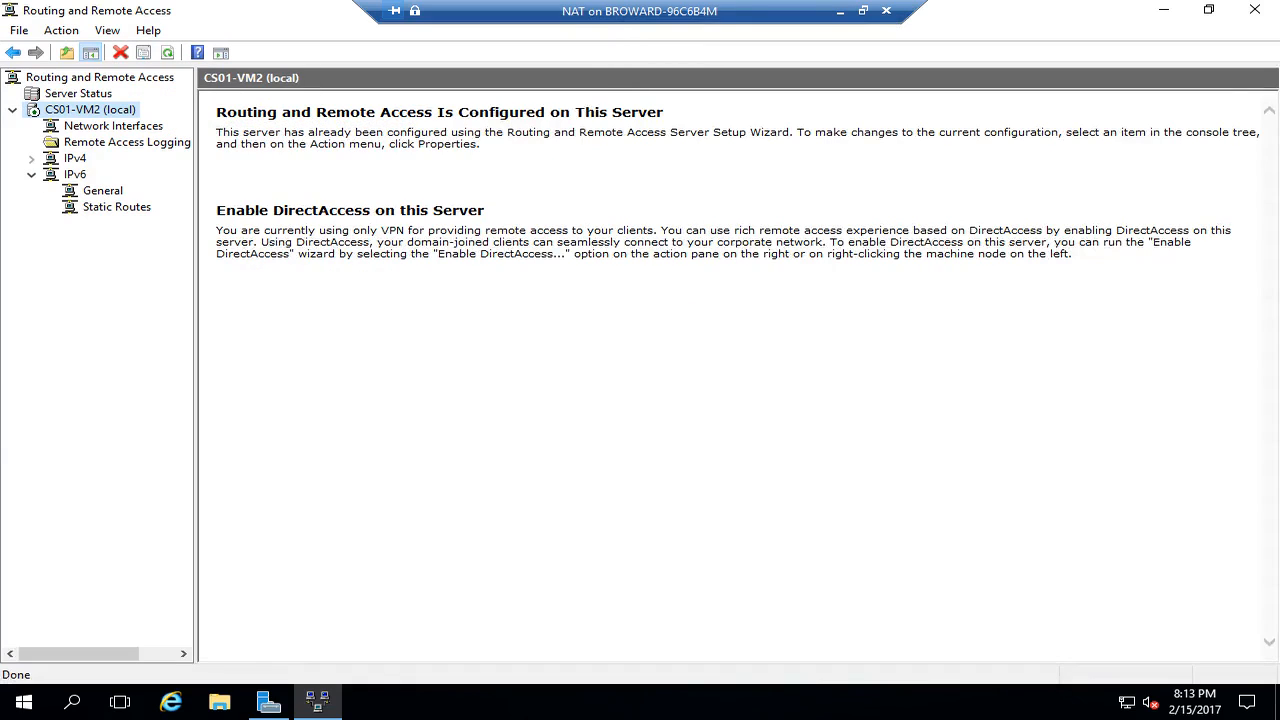
click(32, 159)
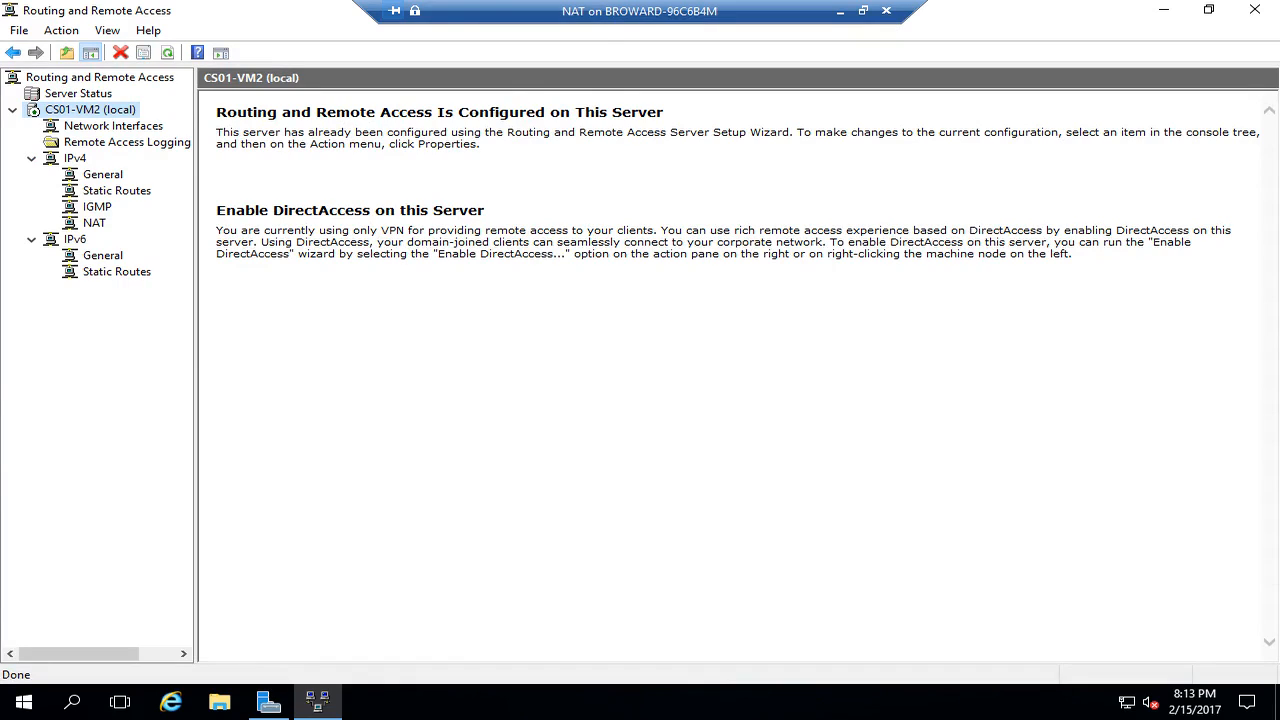
click(94, 223)
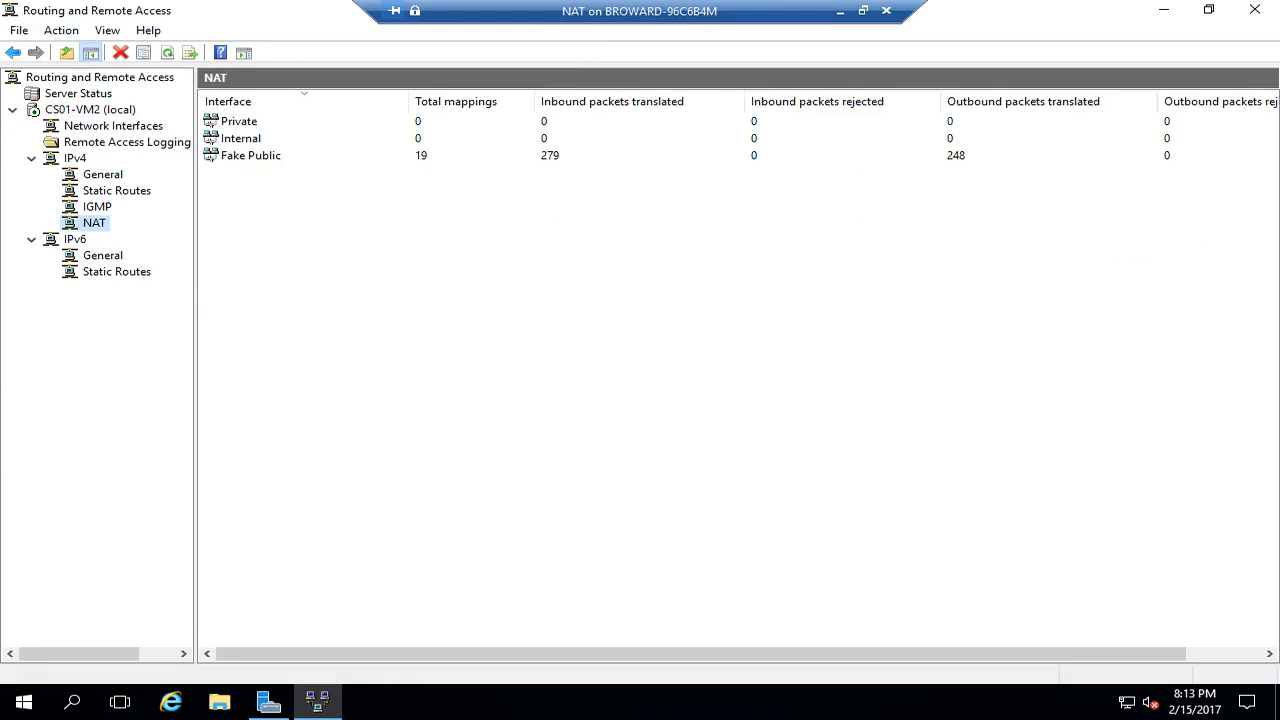
click(212, 157)
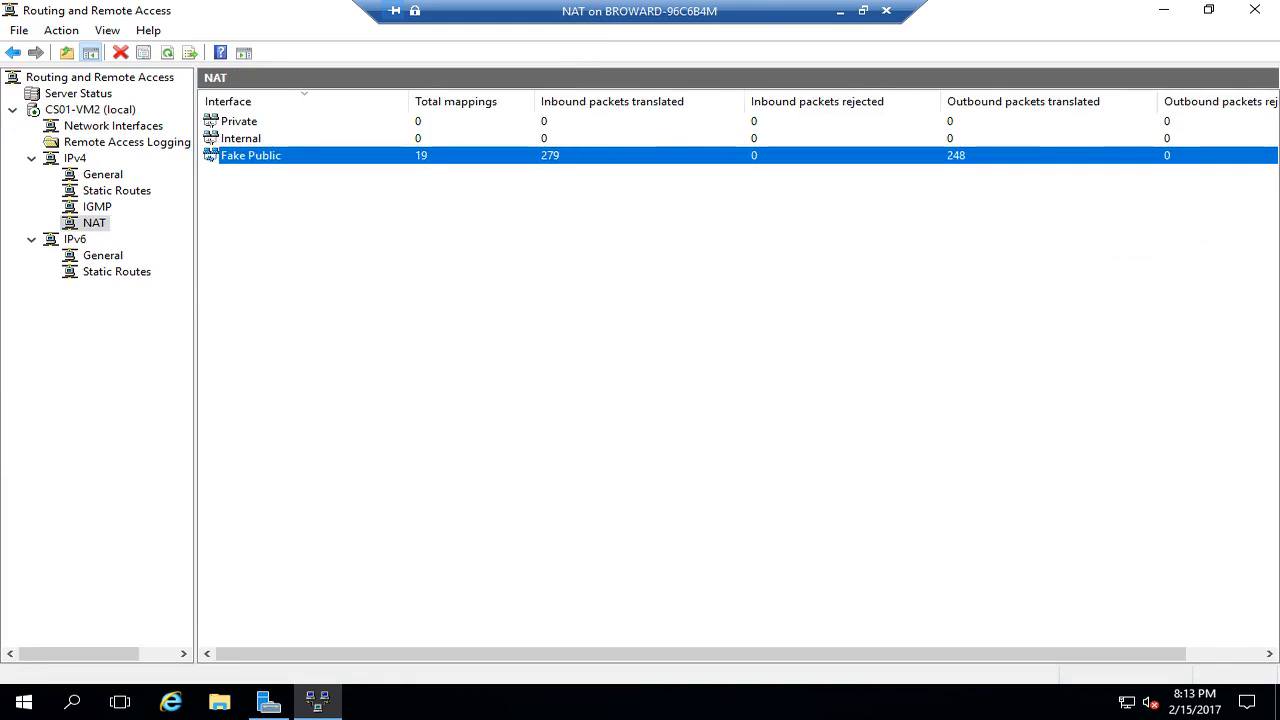
- Open Fake Public's properties on the Services and Ports page
right_click(250, 156)
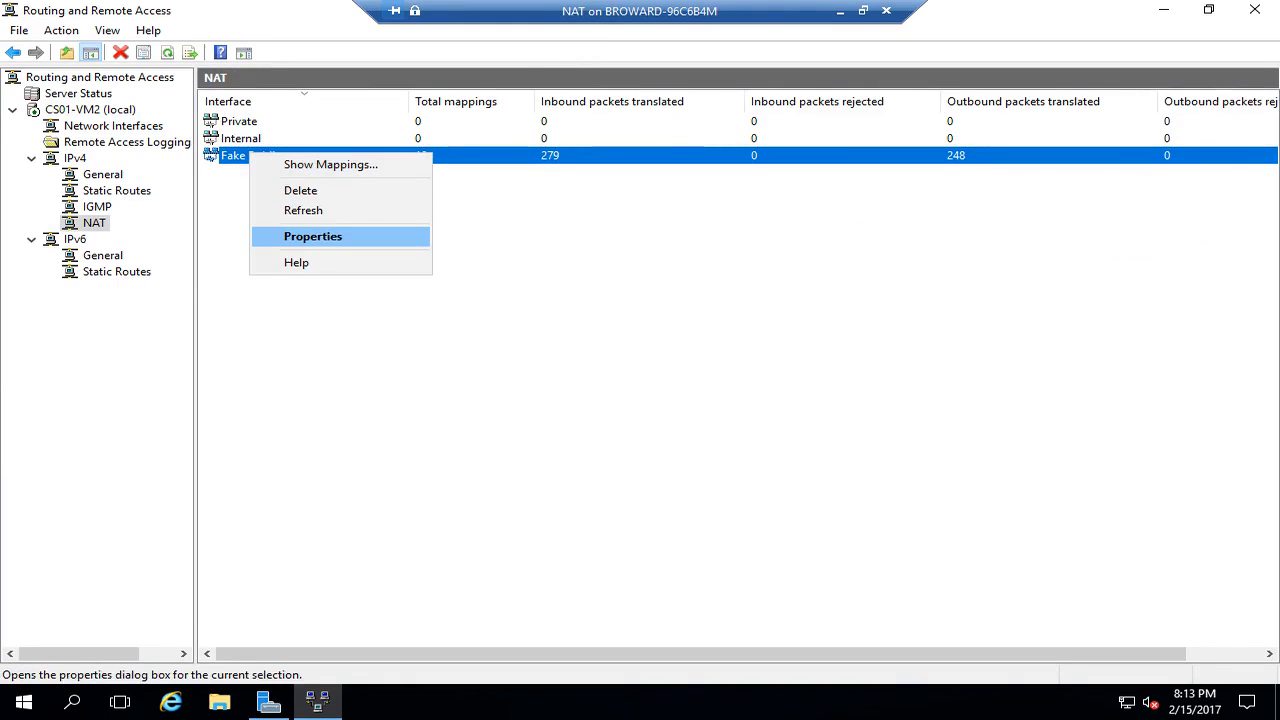
click(312, 236)
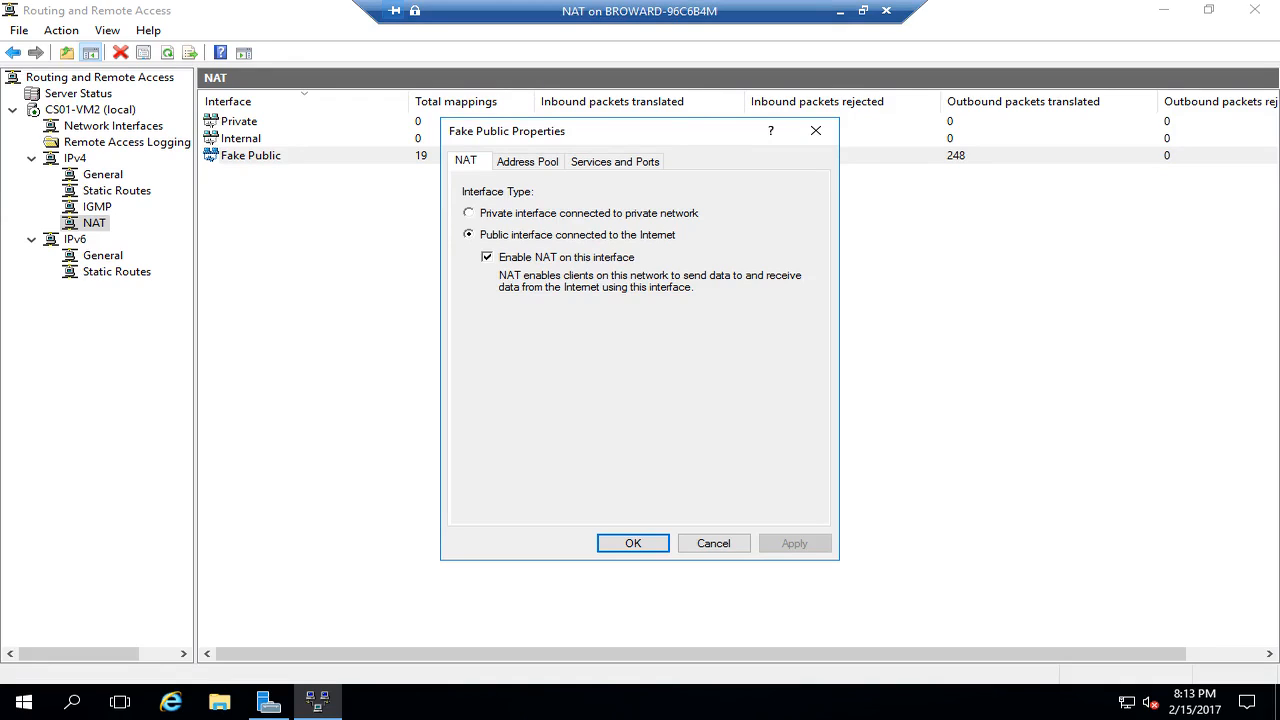
click(615, 161)
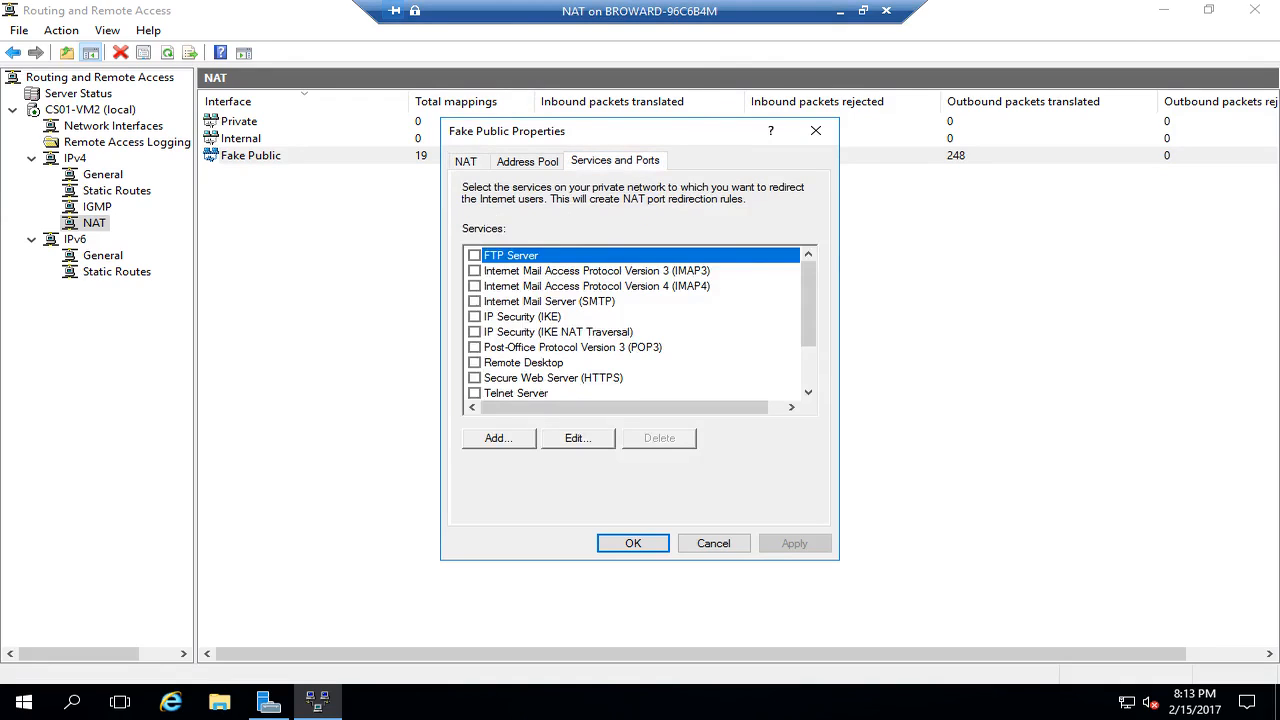
drag(808, 304, 808, 348)
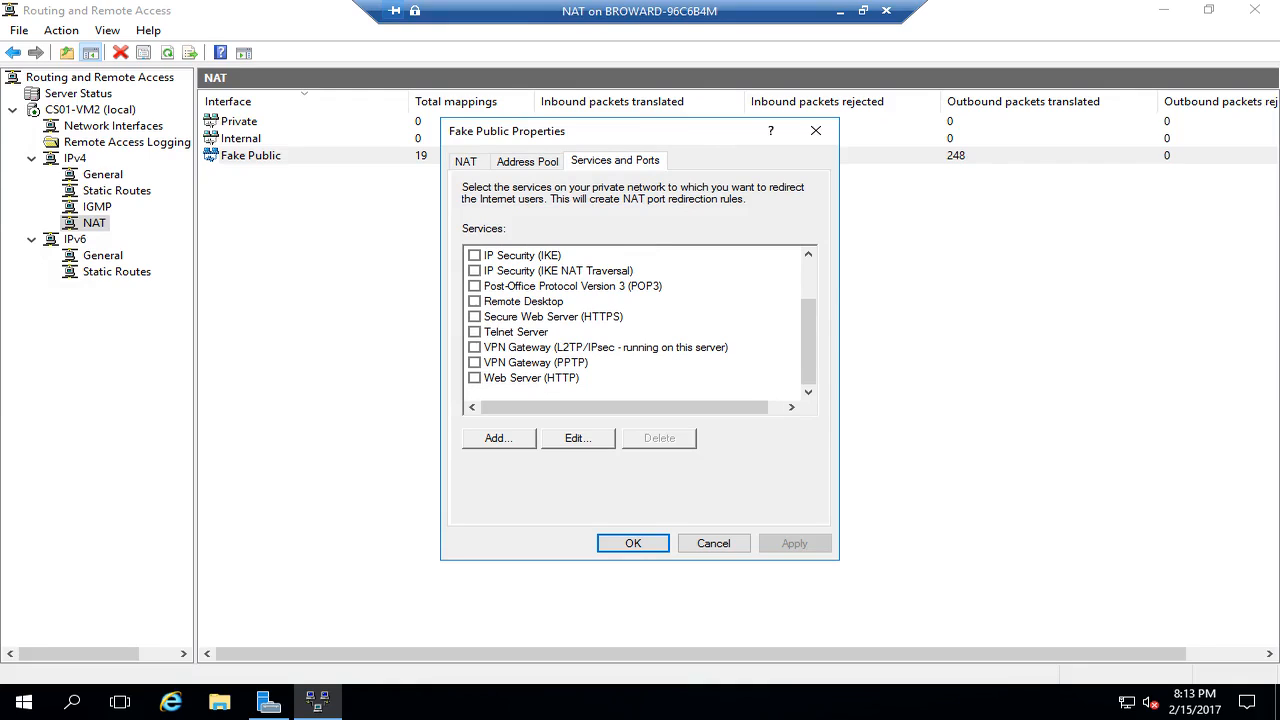
- Forward HTTPS and HTTP on Fake Public to private address 172.16.0.3
click(475, 317)
double_click(604, 451)
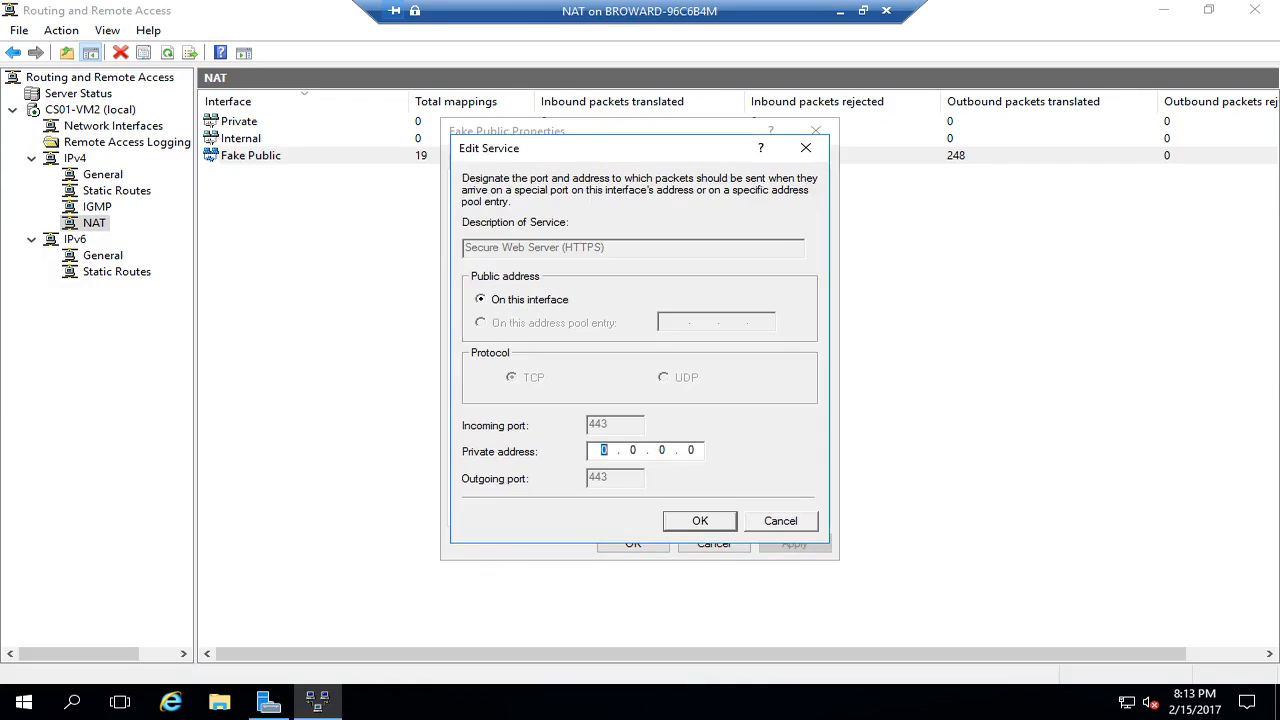
text(172 . 16 . 0 . 3)
key(Return)
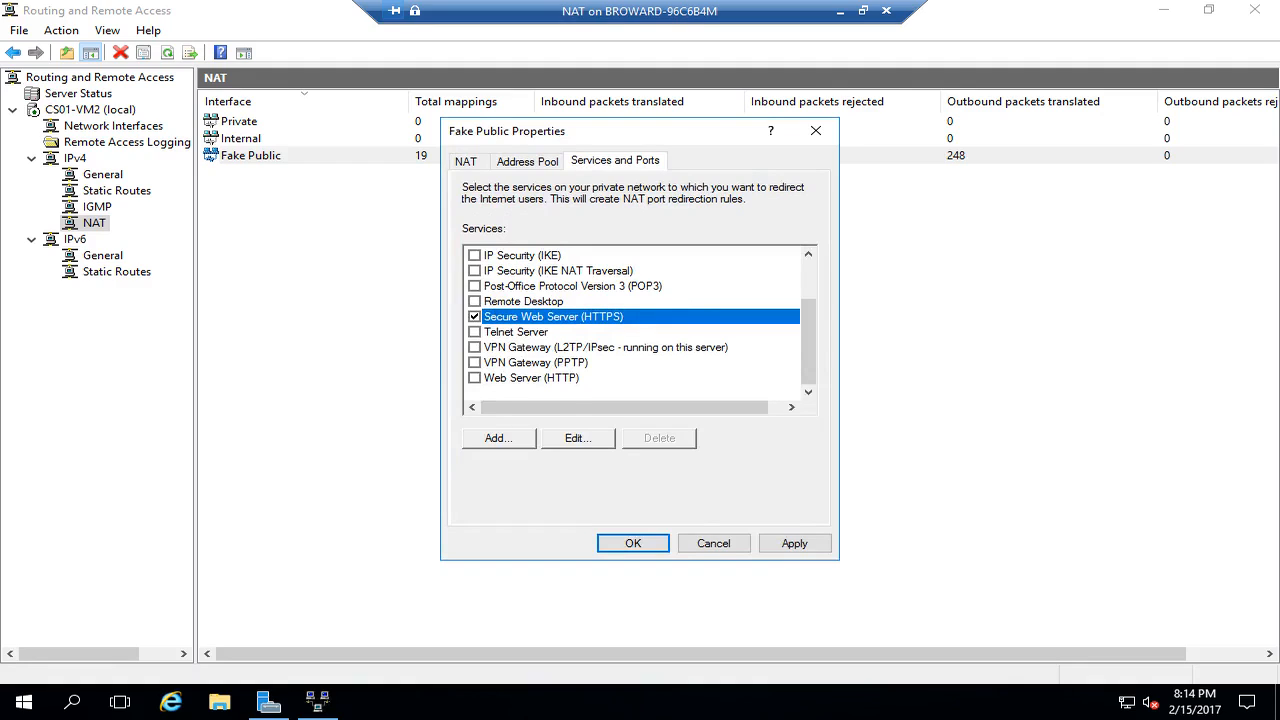
click(474, 378)
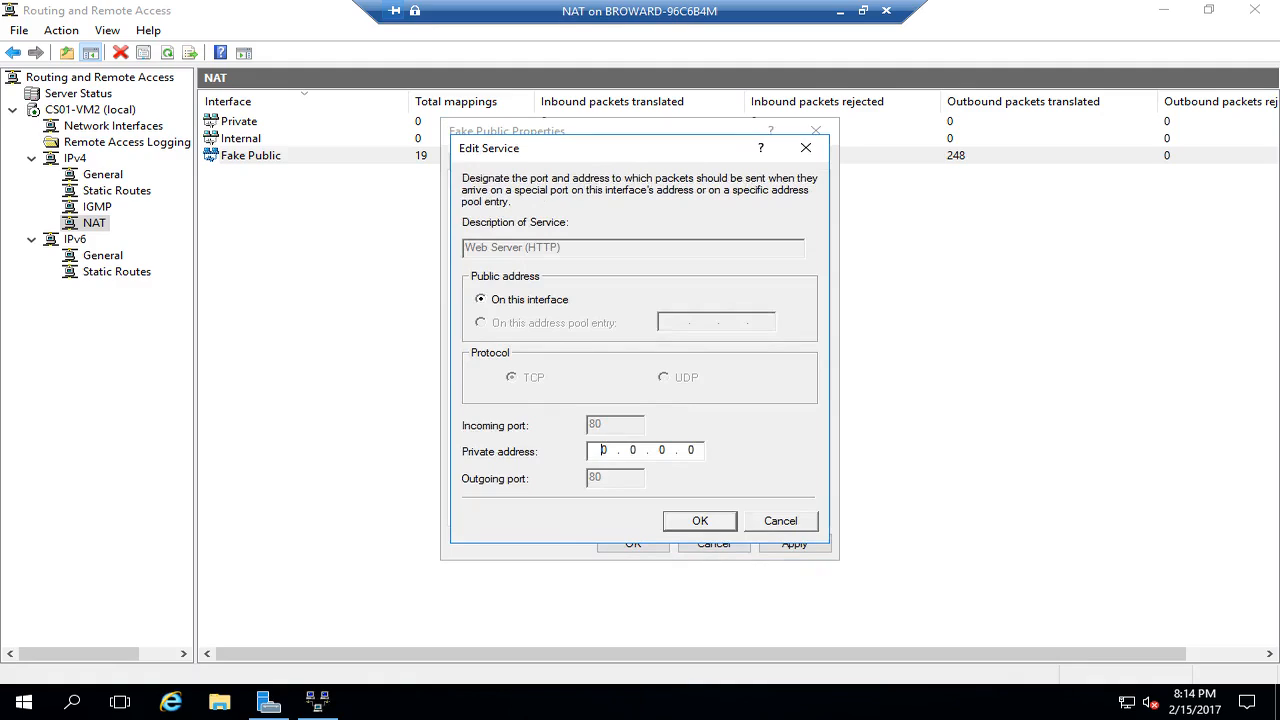
text(172 . 16 . 0 . 3)
key(Return)
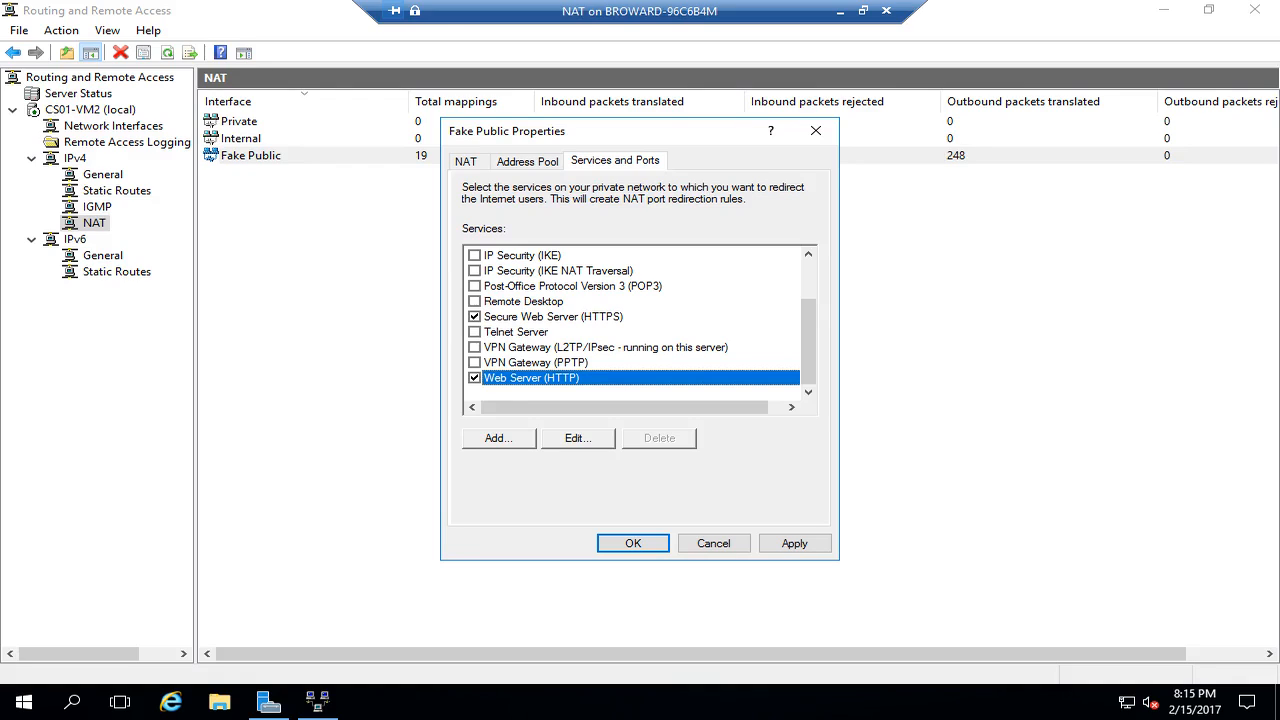
click(498, 438)
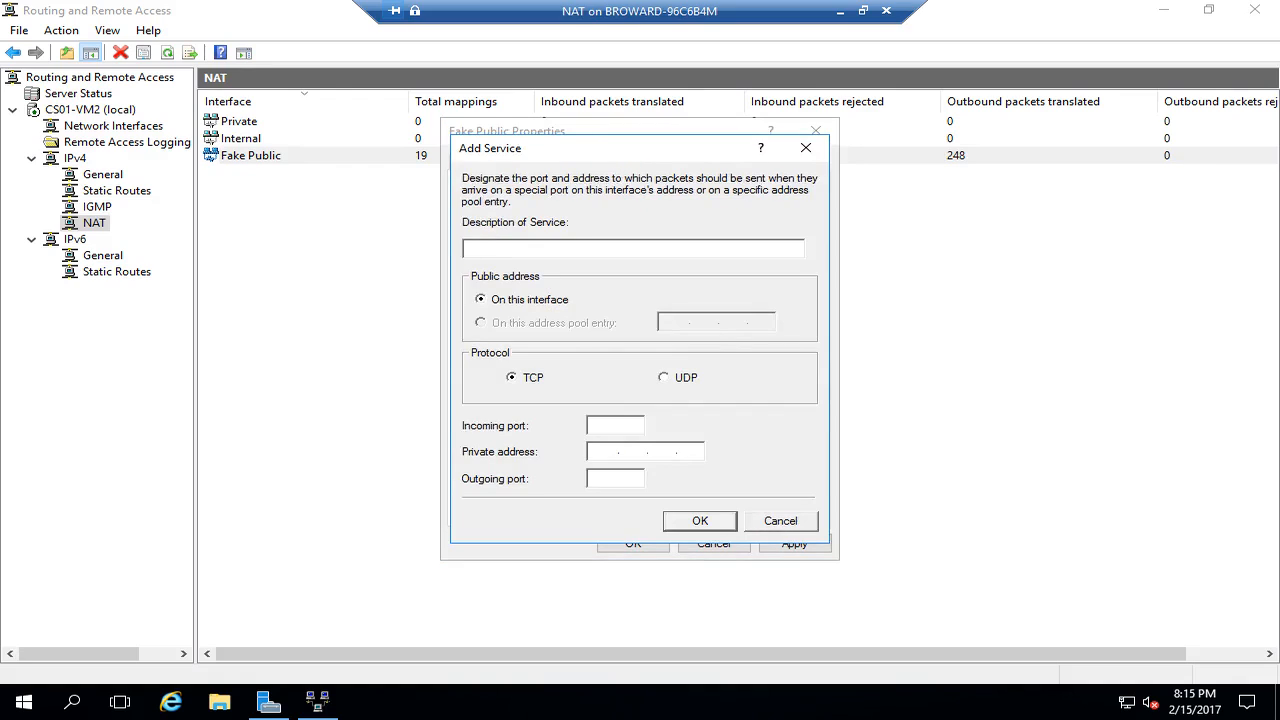
- Add custom services DirectAccess (port 62000 to 172.16.0.3) and DNS (UDP) port 53 to 172.16.0.2, then apply
text(DirectA)
text(ccess)
text(62000)
text(172.16.0.)
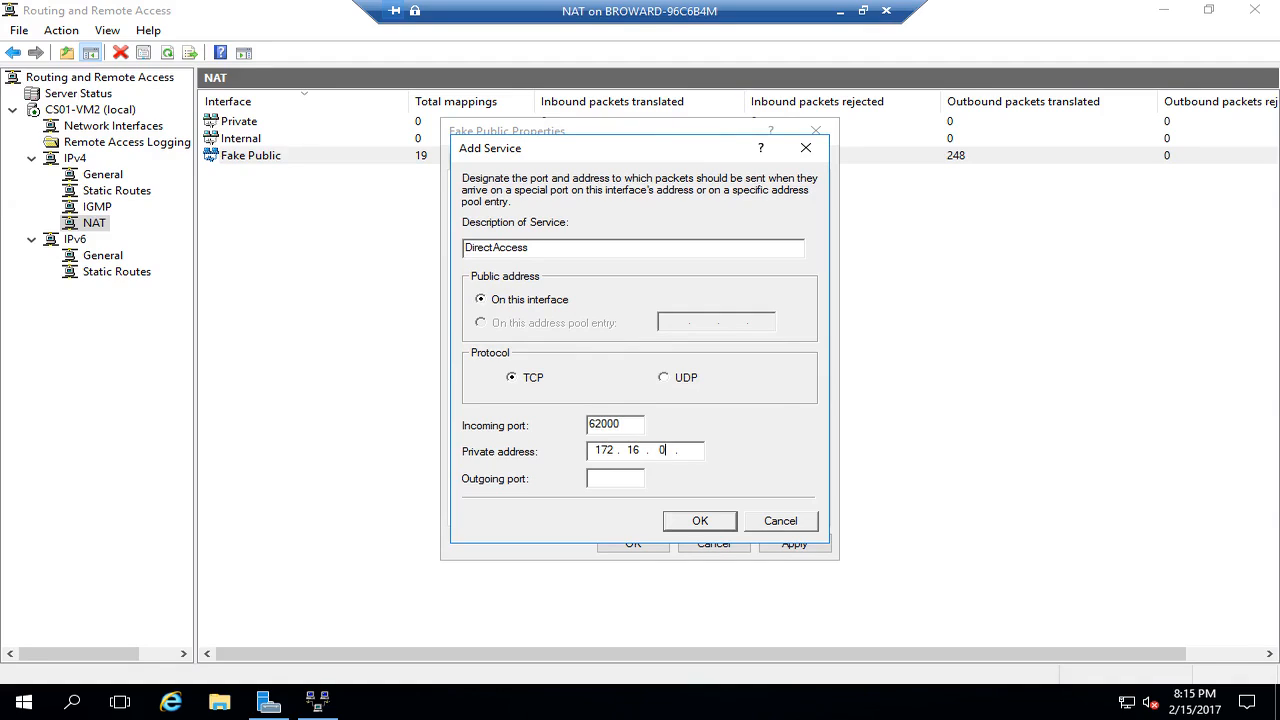
text(3)
text(6200)
text(0)
key(Return)
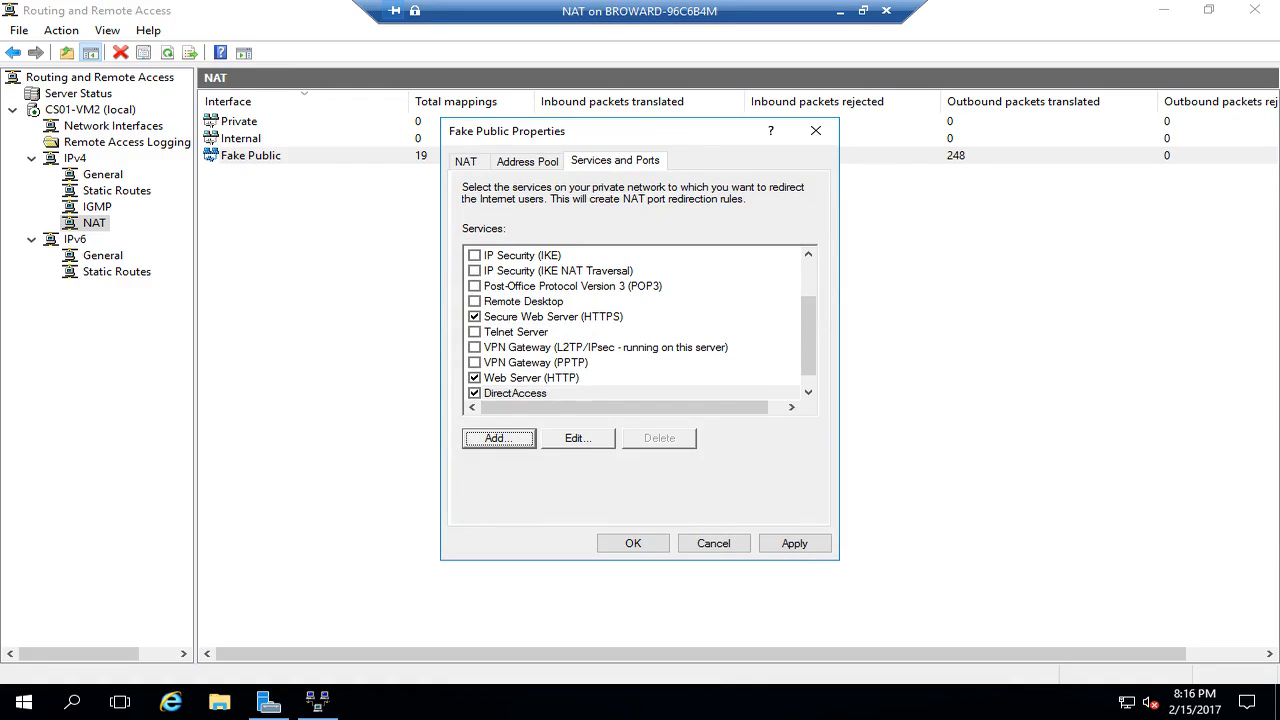
click(499, 438)
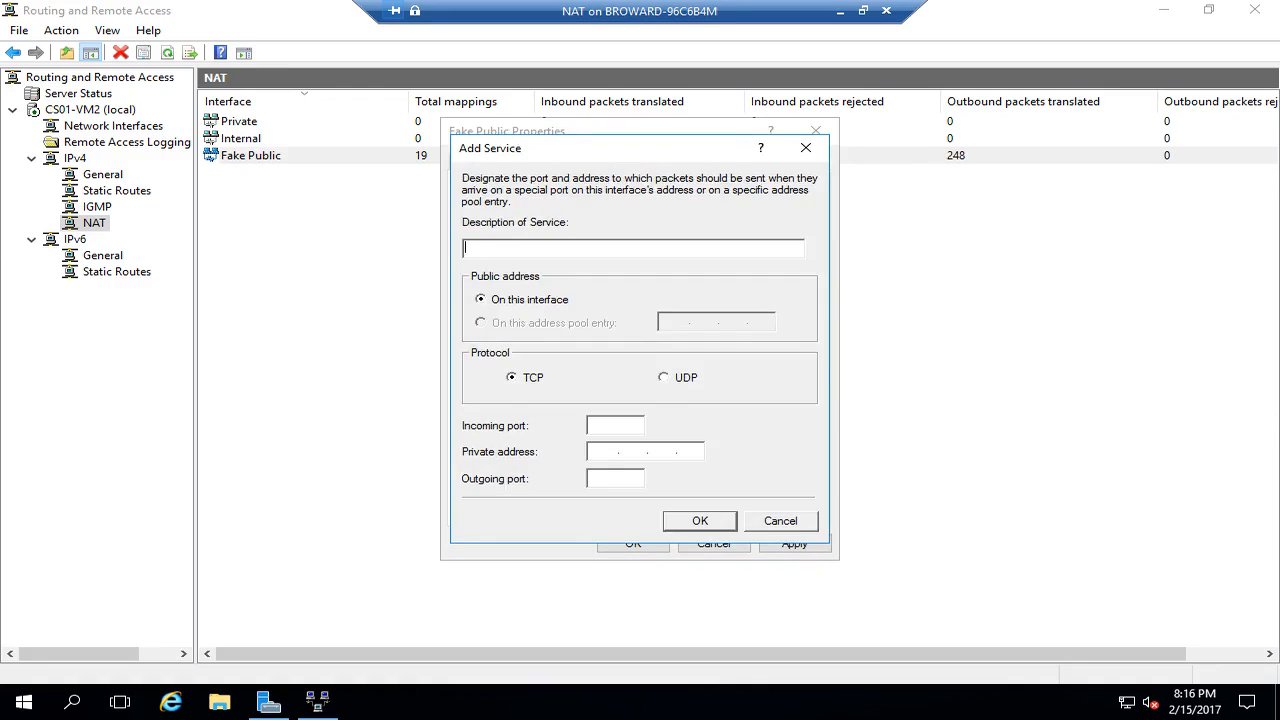
text(DNS )
text((UDP)
text())
text(53)
key(Tab)
text(17216.0.253)
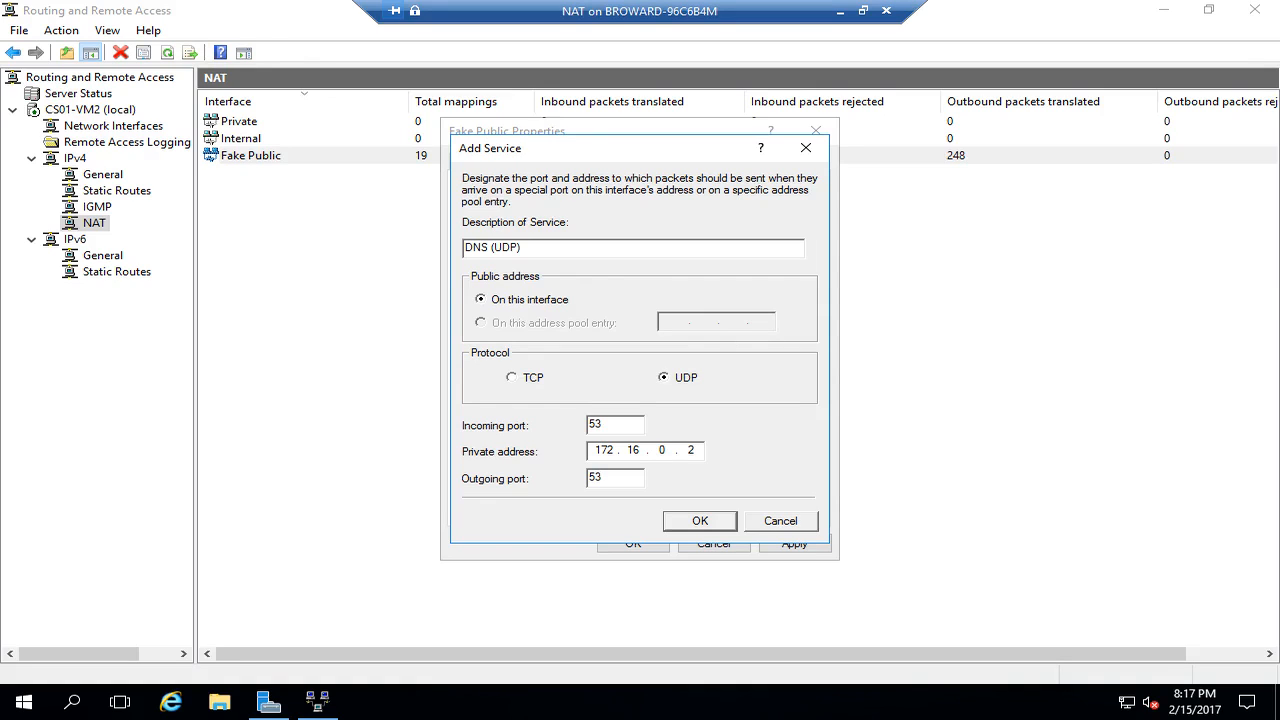
key(Return)
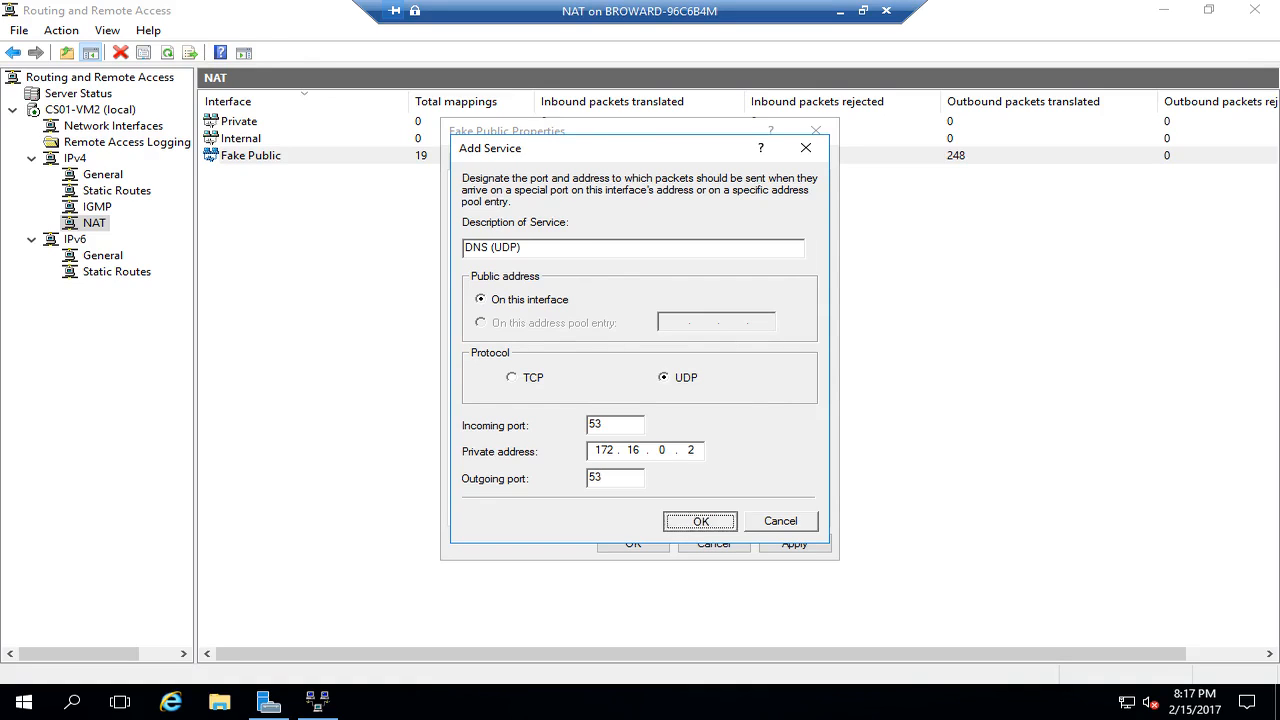
click(633, 543)
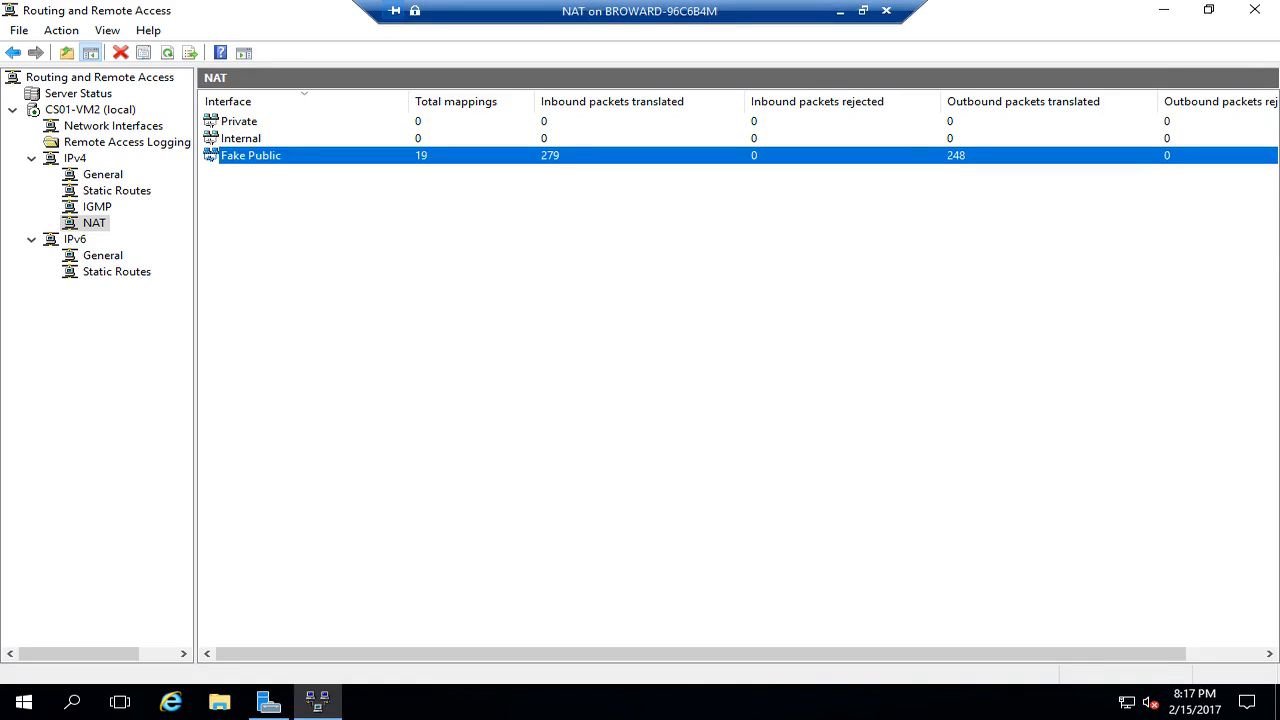
- Switch to the DC VM's Local Server page and open IPv4 properties for Ethernet 2
click(886, 10)
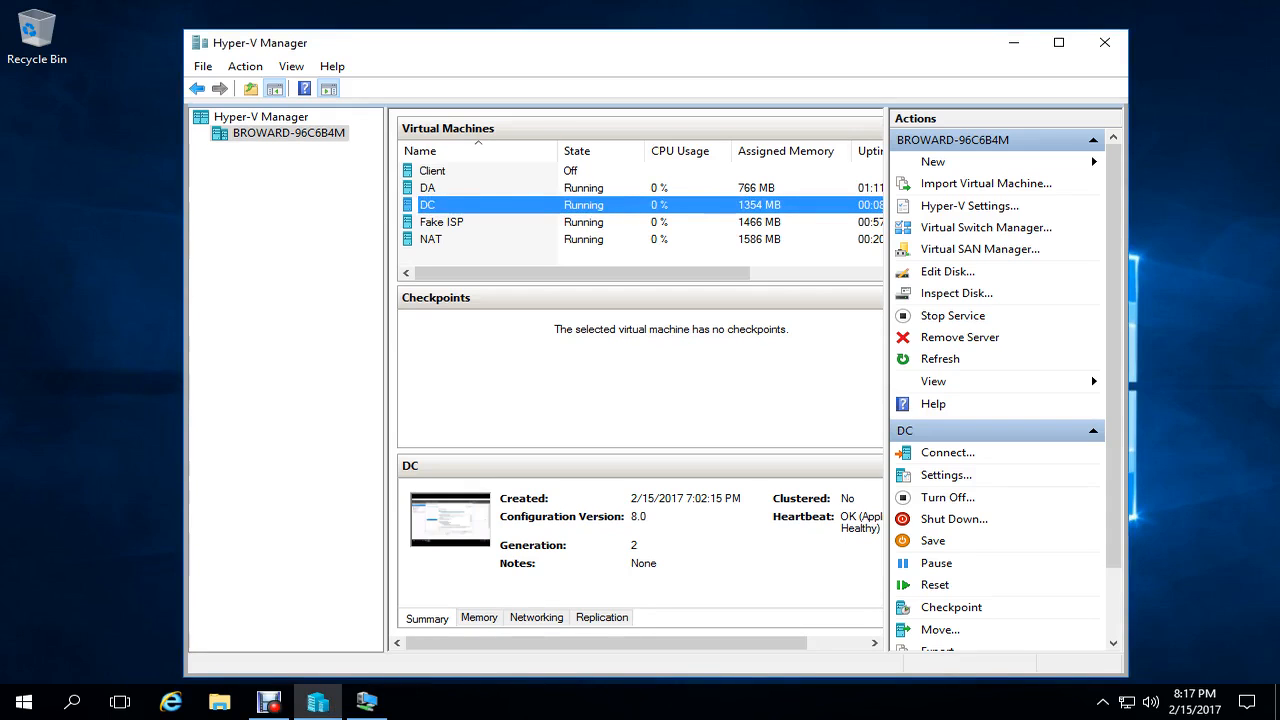
click(367, 702)
click(77, 146)
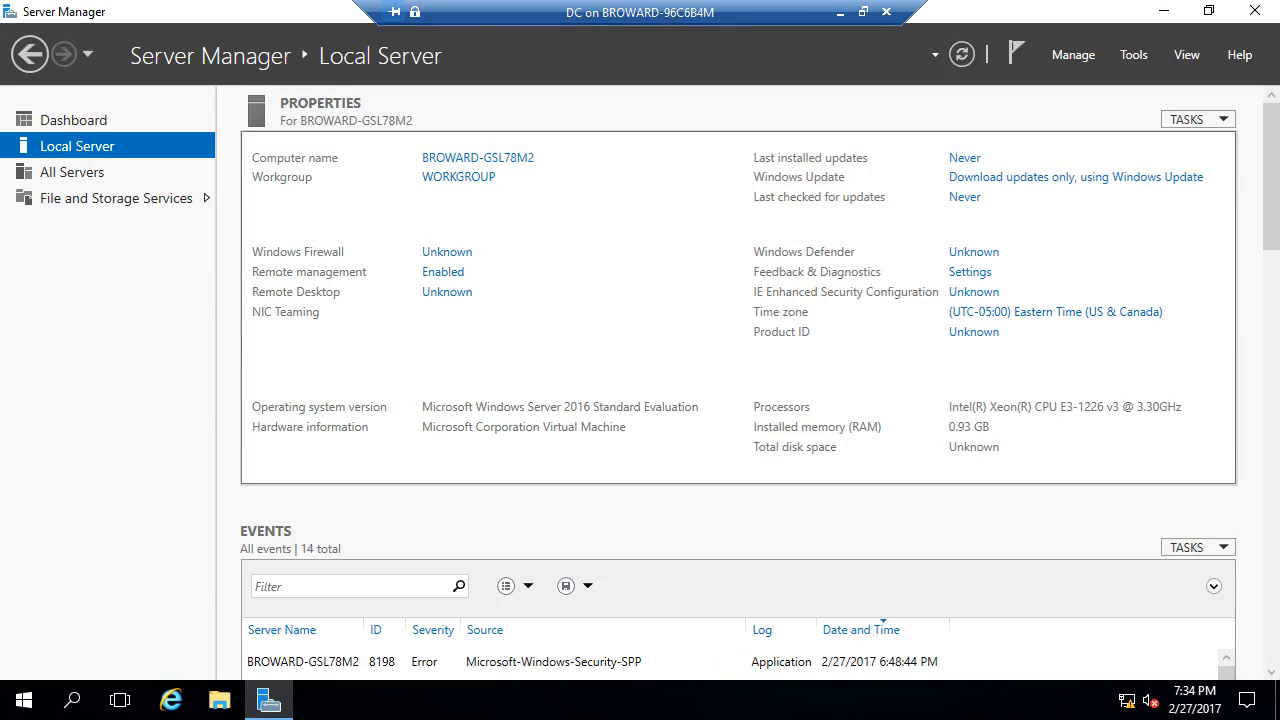
click(542, 332)
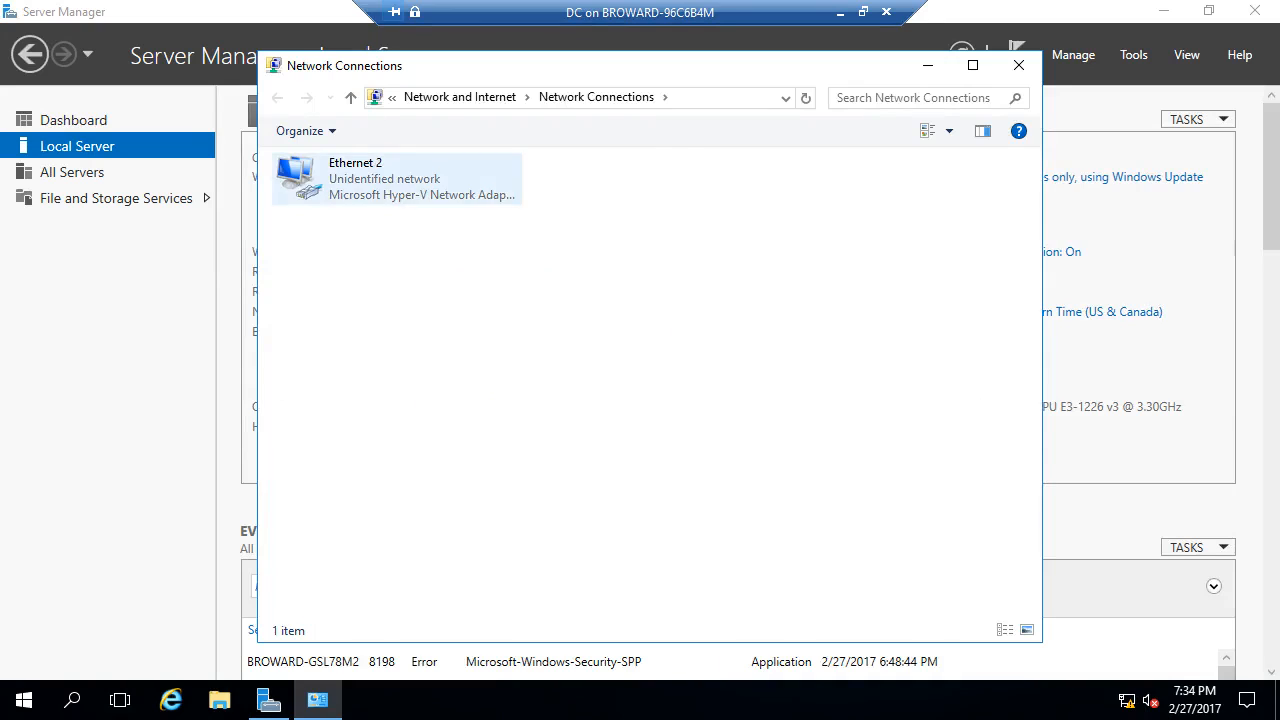
right_click(365, 199)
click(425, 389)
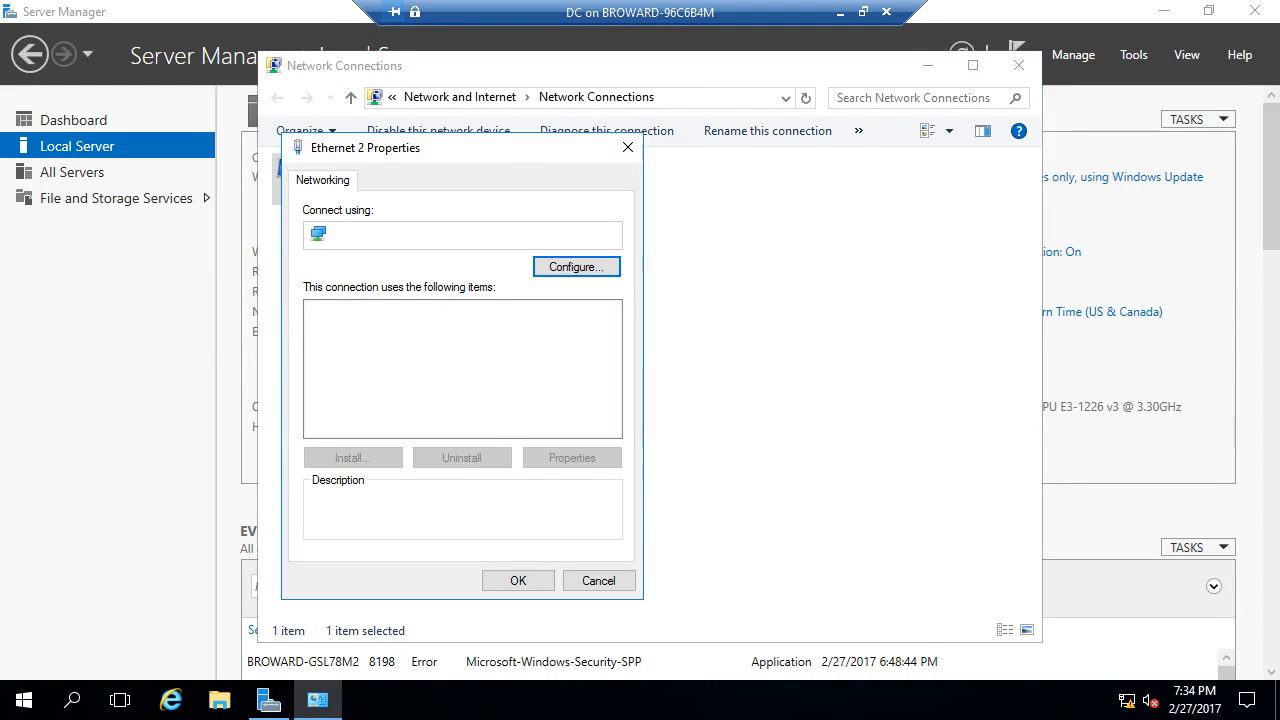
double_click(436, 361)
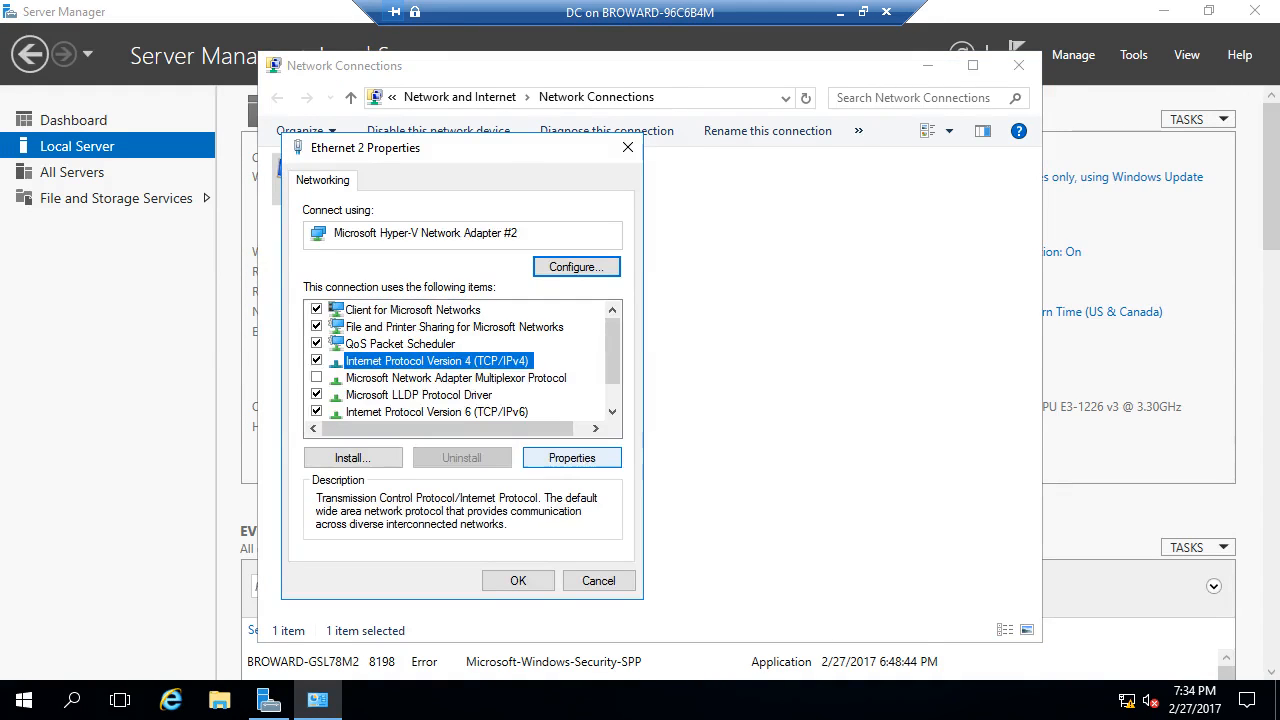
- Assign static IP 172.16.0.2, gateway 172.16.0.1, DNS 10.13.2.5 and 10.13.2.7, then close the dialogs
click(422, 368)
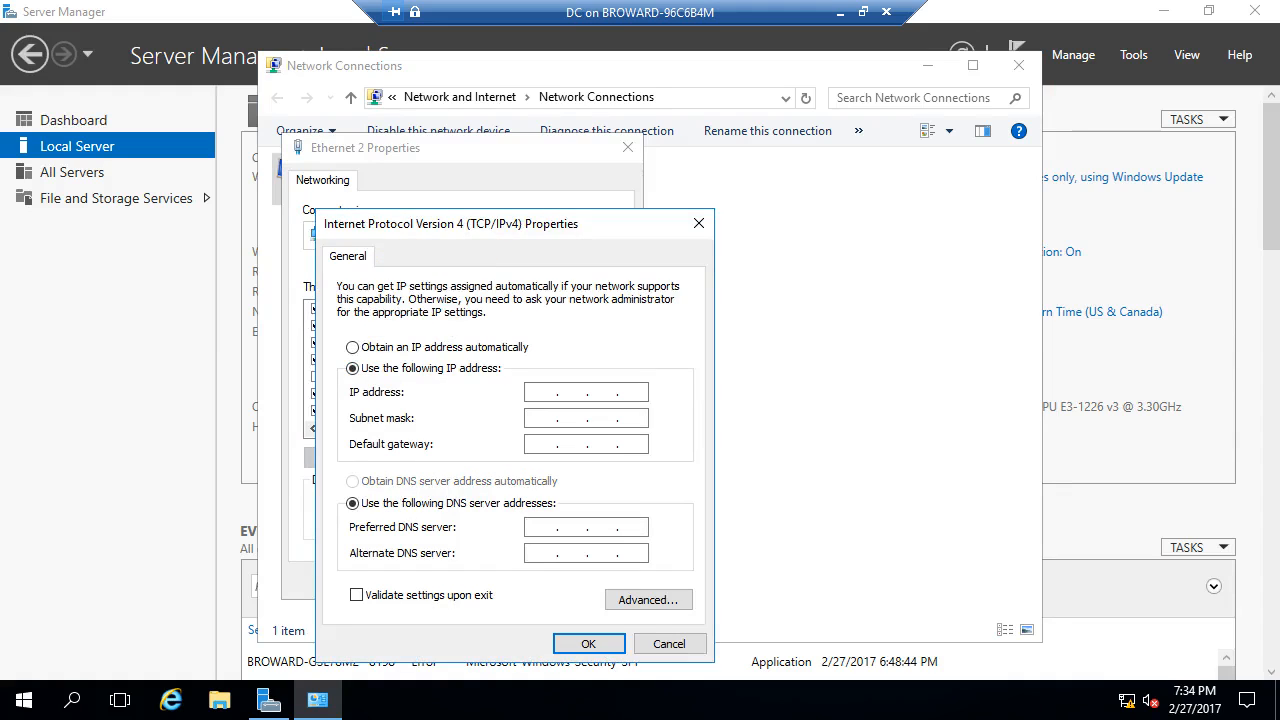
text(172.16.0.2)
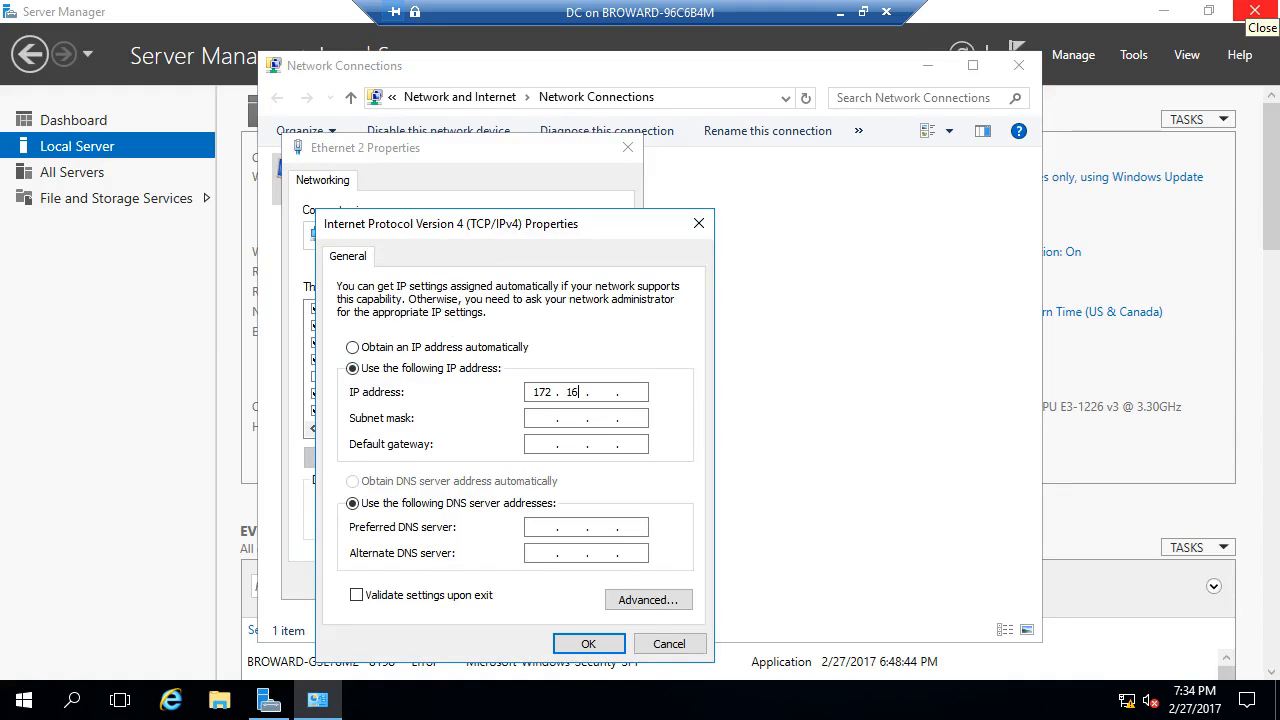
key(Tab)
key(Tab)
text(172 . 16 . 0 . 1)
key(Tab)
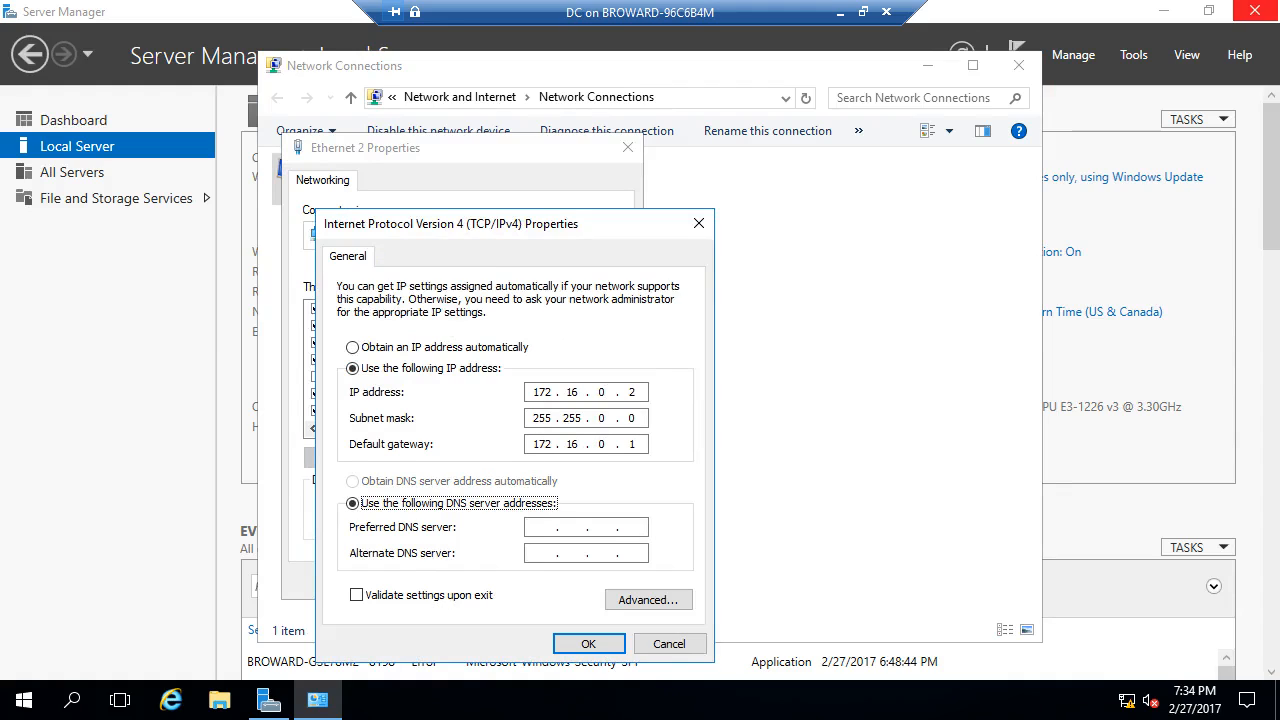
key(Tab)
text(10.13.2.)
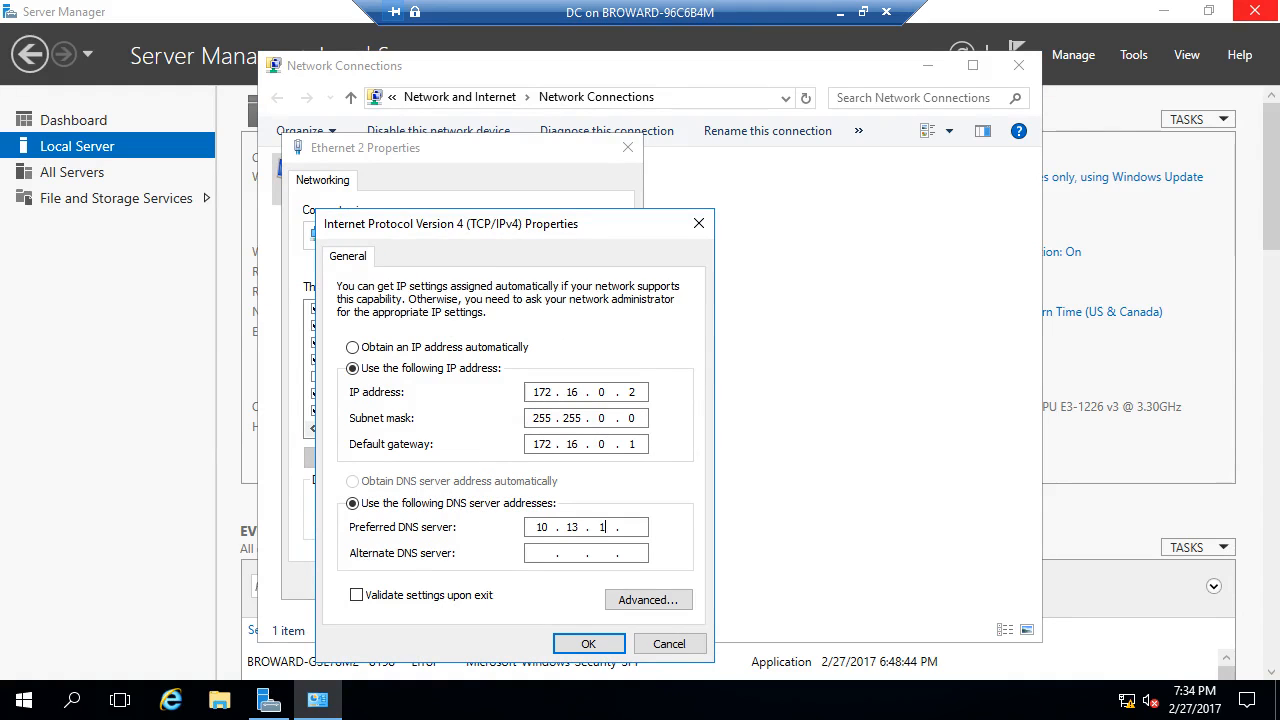
text(5)
key(Tab)
text(10.13.2.7)
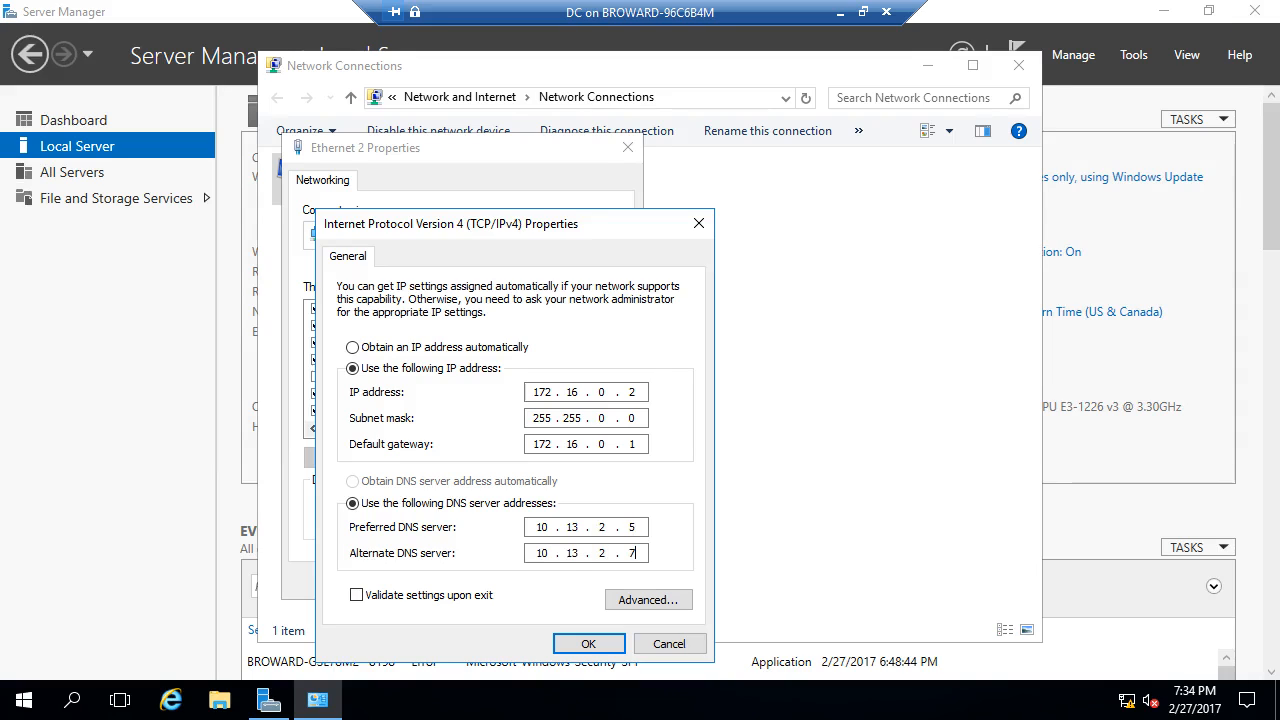
click(589, 644)
click(518, 581)
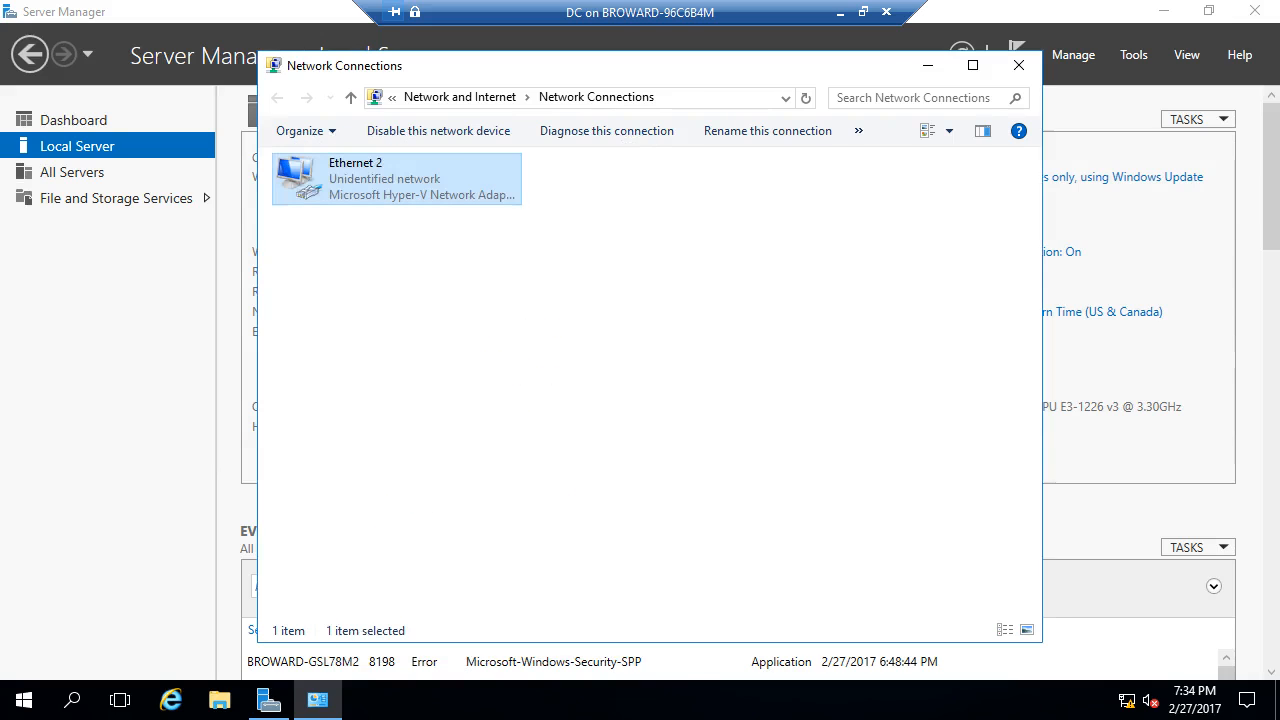
click(1018, 65)
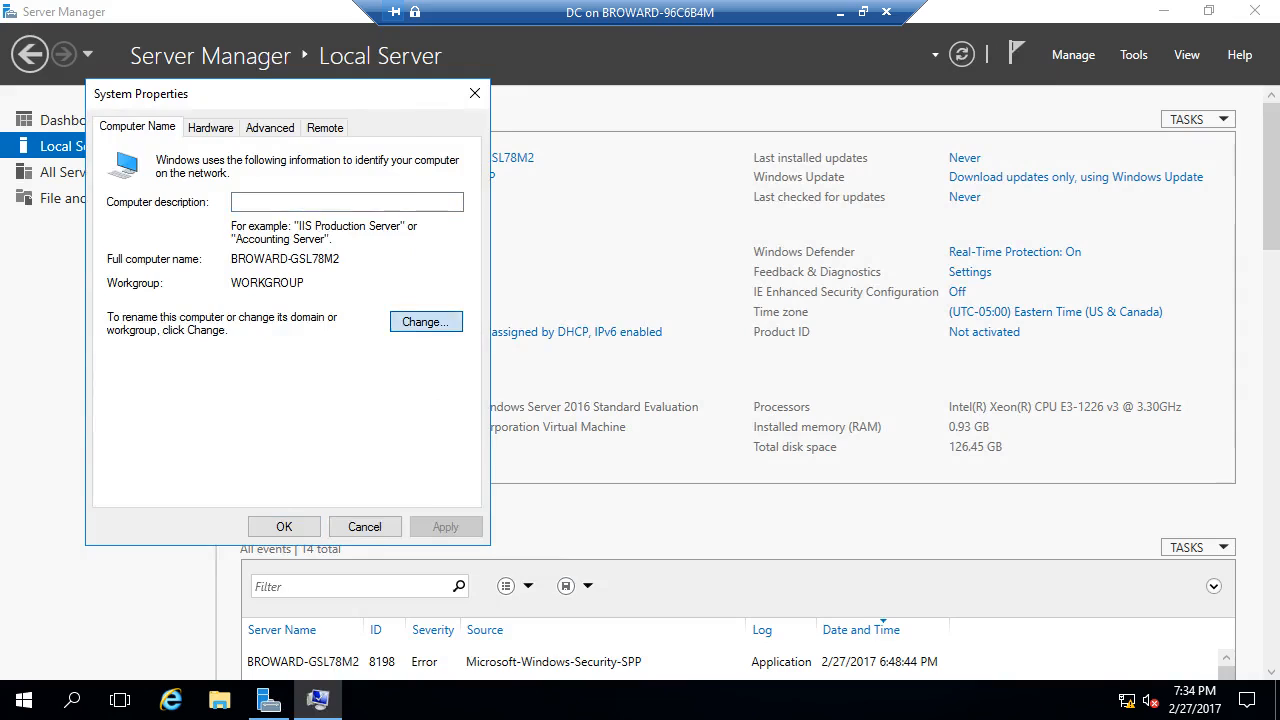
- Enter cs01-vm3 as the new computer name, correcting the typed cs01-vm2
click(422, 321)
text(cs01)
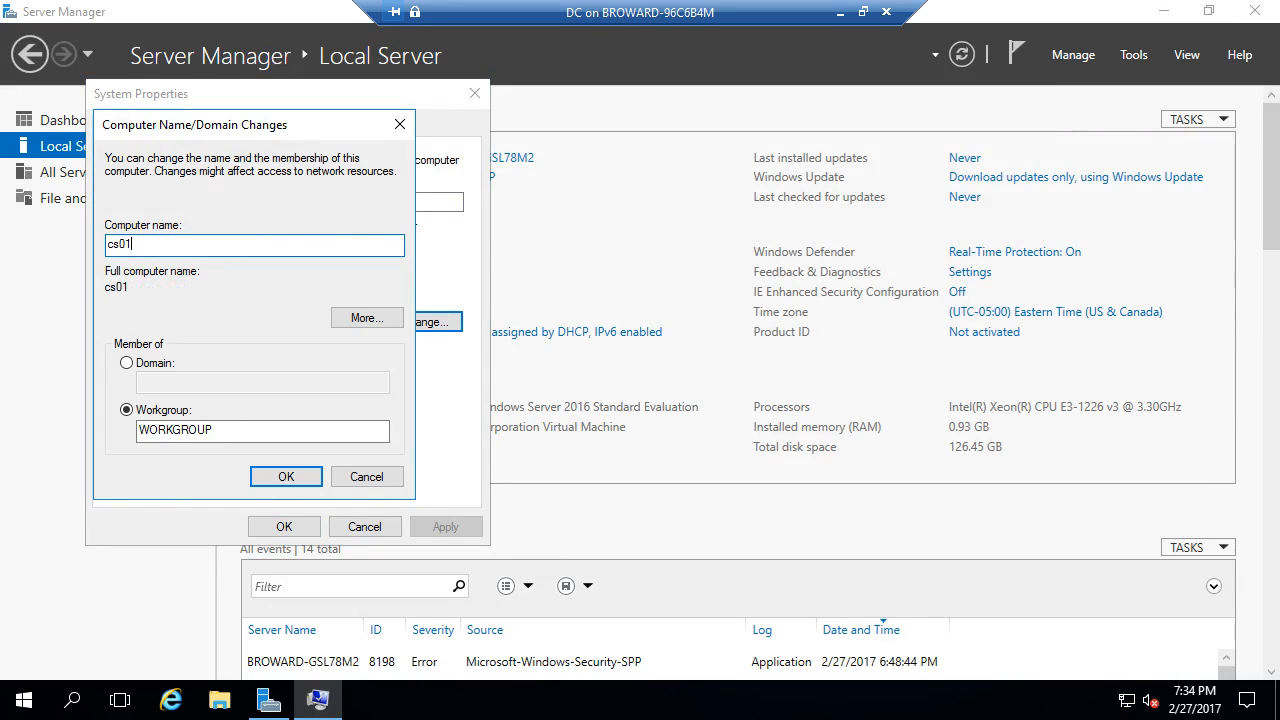
text(-vm2)
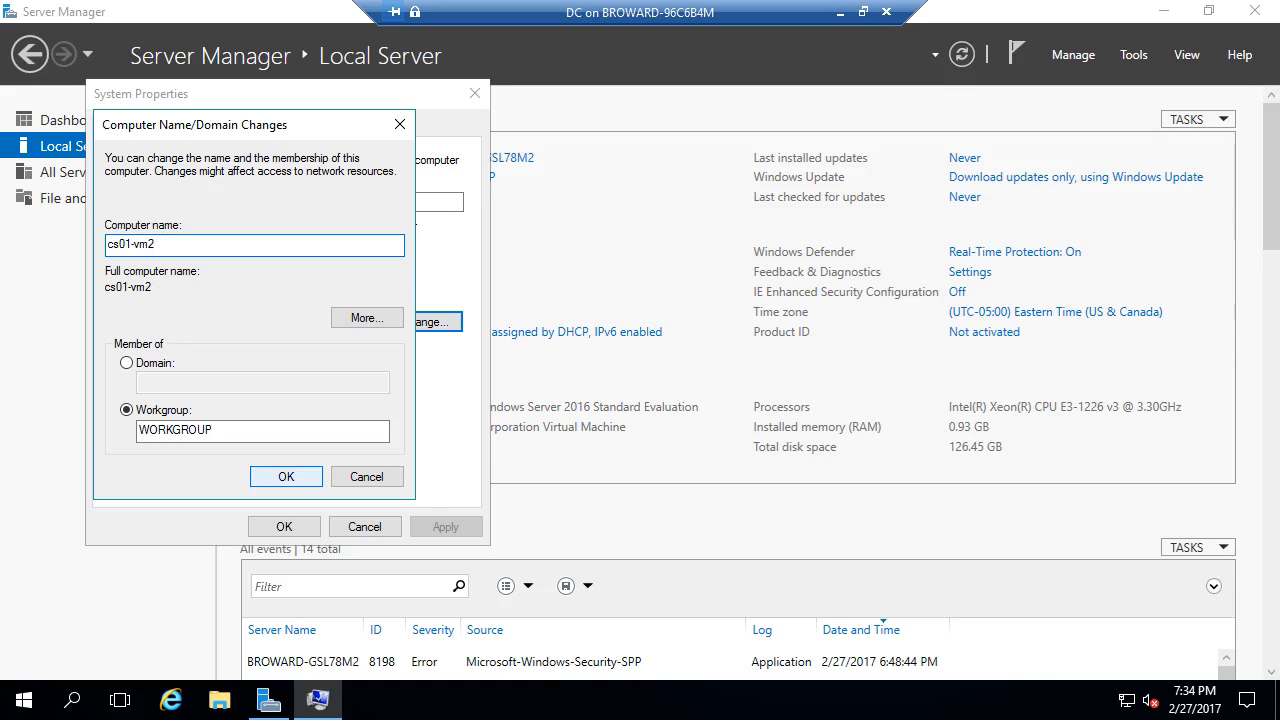
key(BackSpace)
text(3)
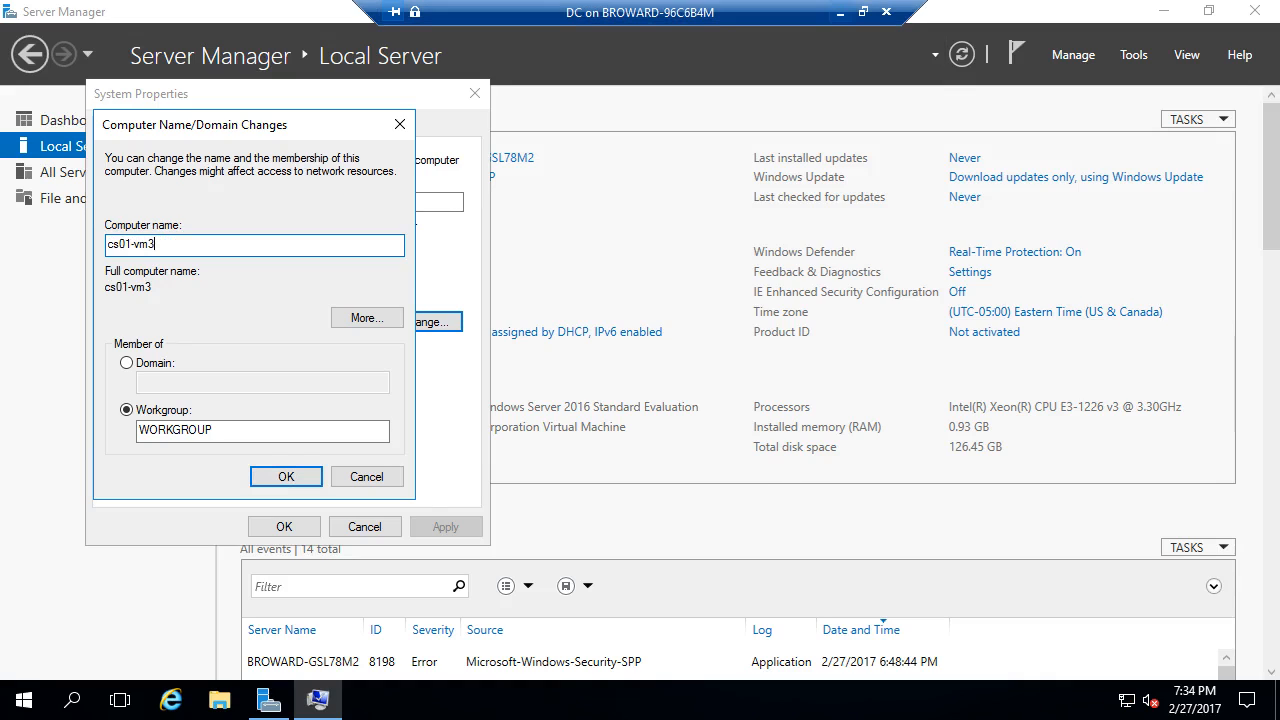
- Review the NAT, Fake ISP, DC, DA and Client VM details in Hyper-V Manager, then return to DC
click(841, 12)
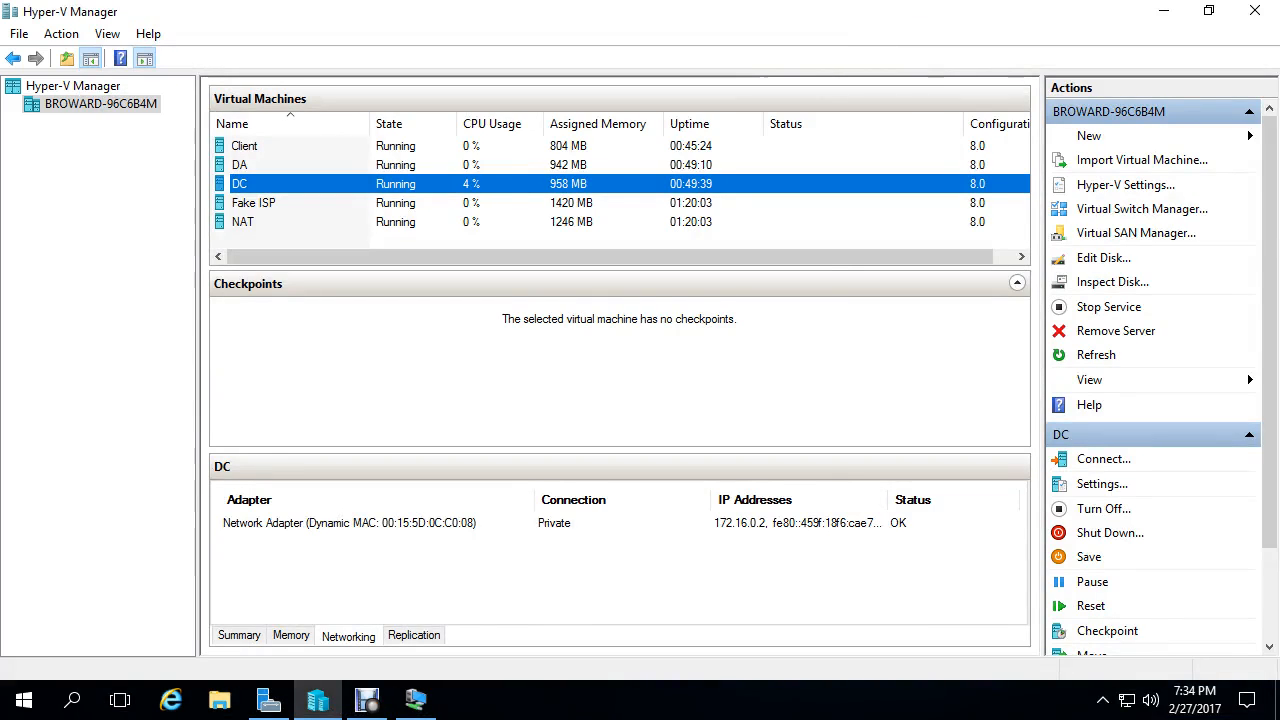
click(244, 222)
key(Up)
key(Down)
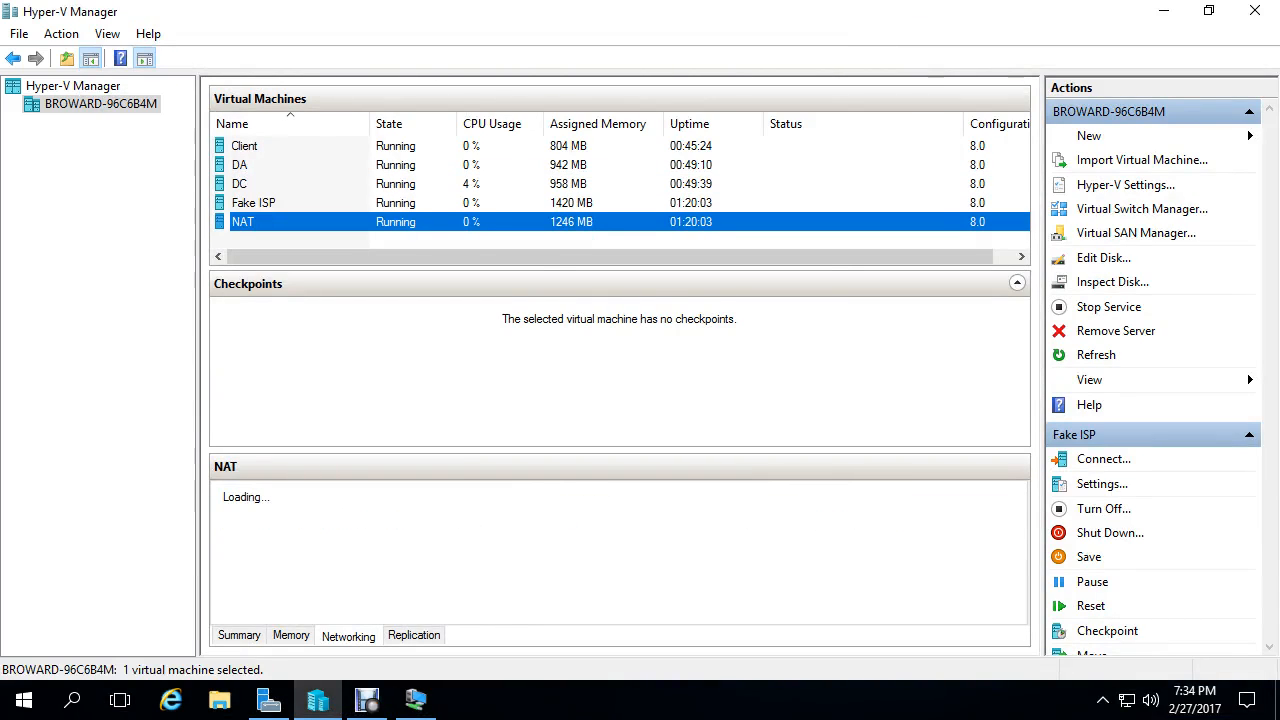
click(240, 184)
click(240, 165)
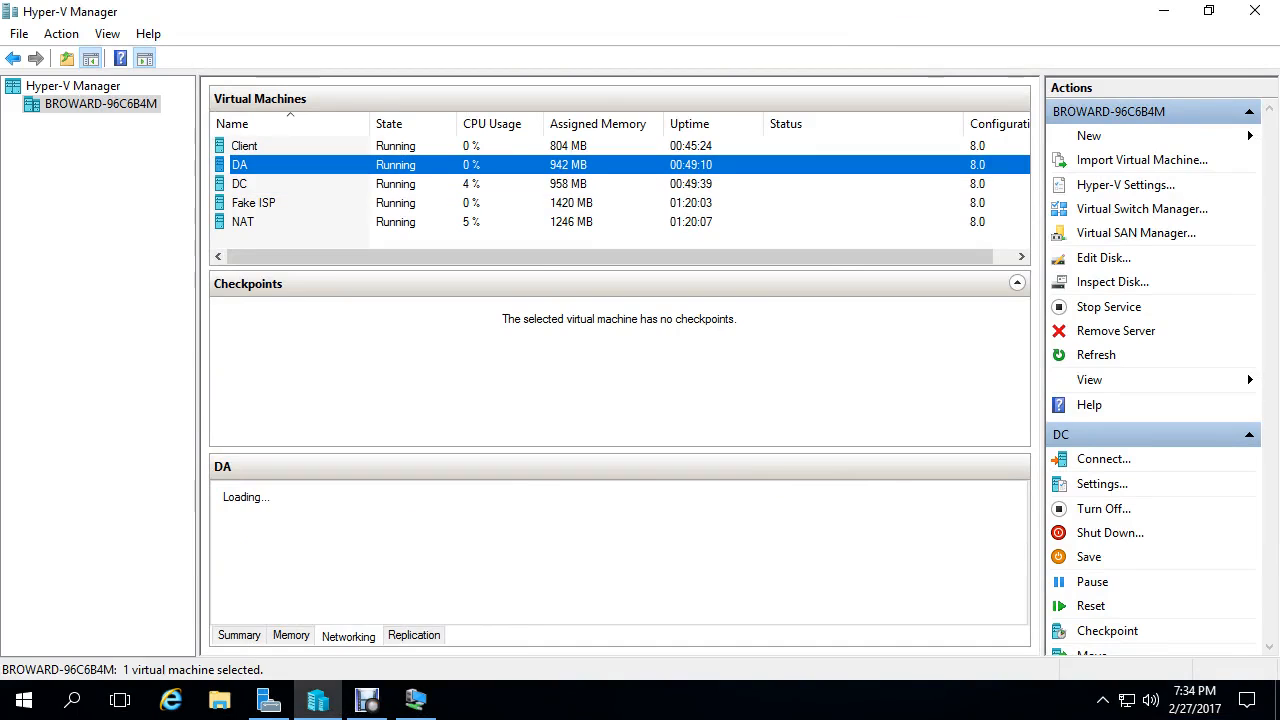
key(Up)
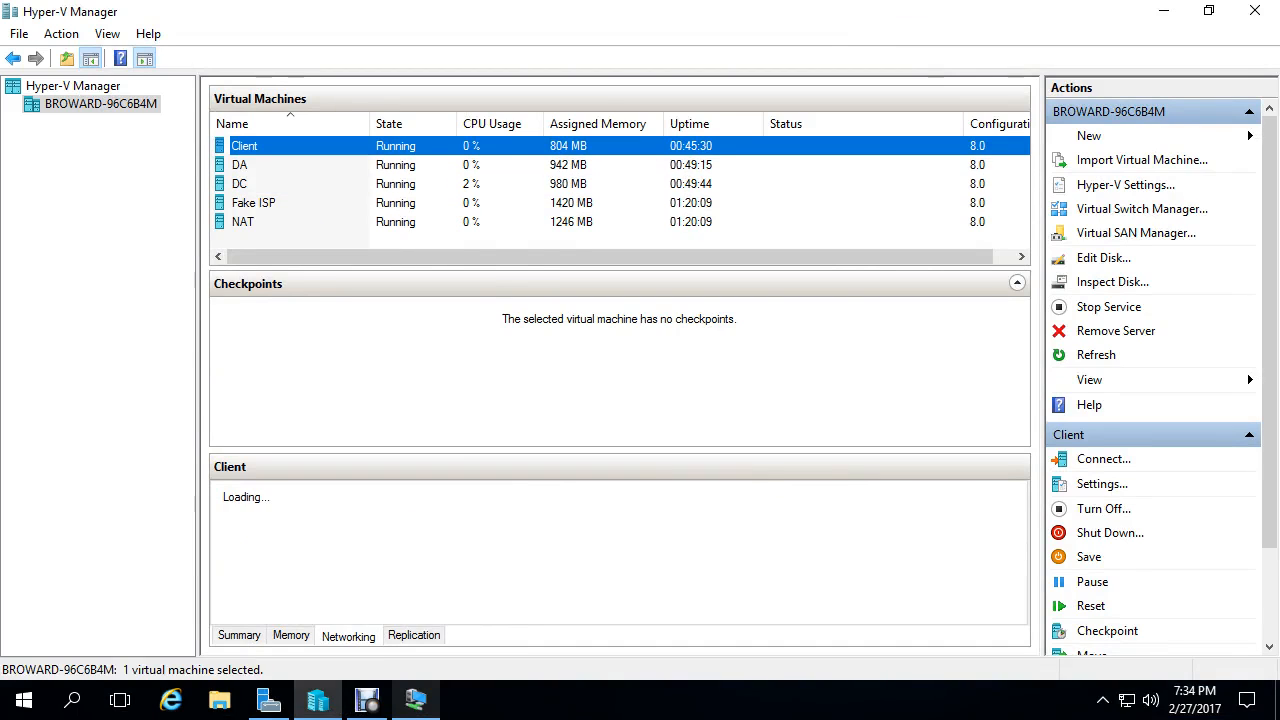
click(416, 700)
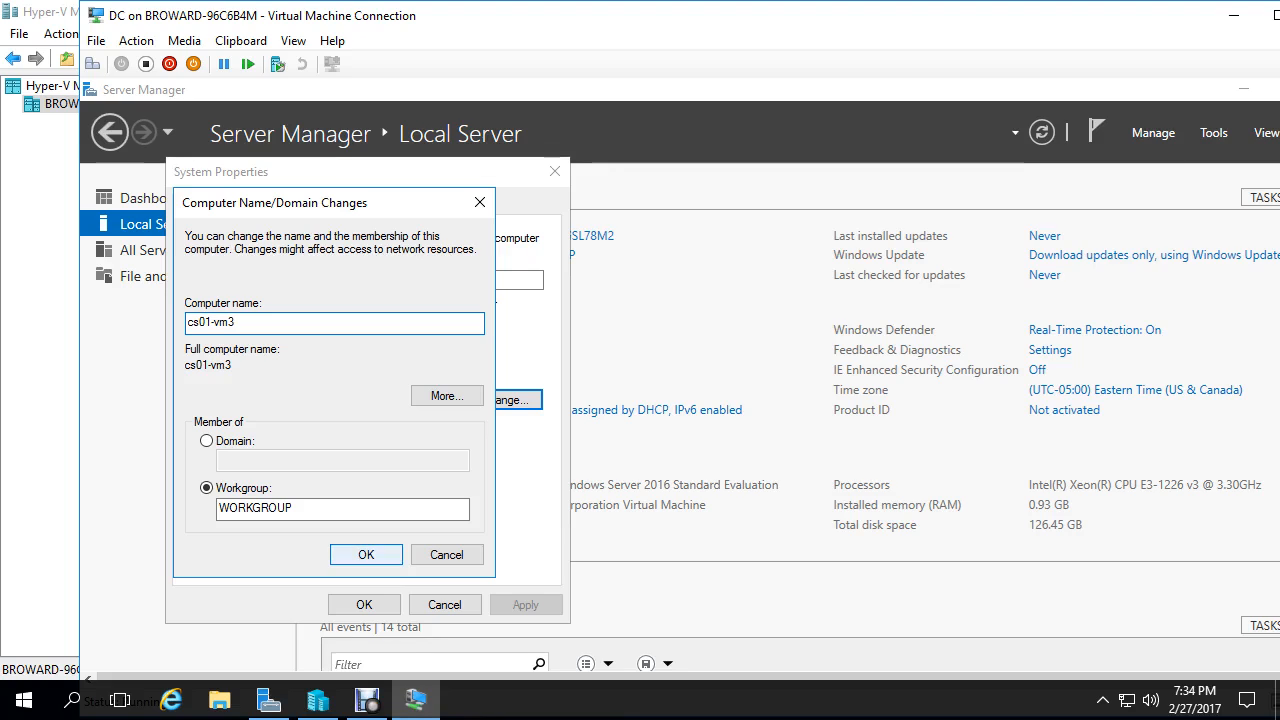
- Confirm the name cs01-vm3, acknowledge the notice, and restart the DC VM now
click(366, 555)
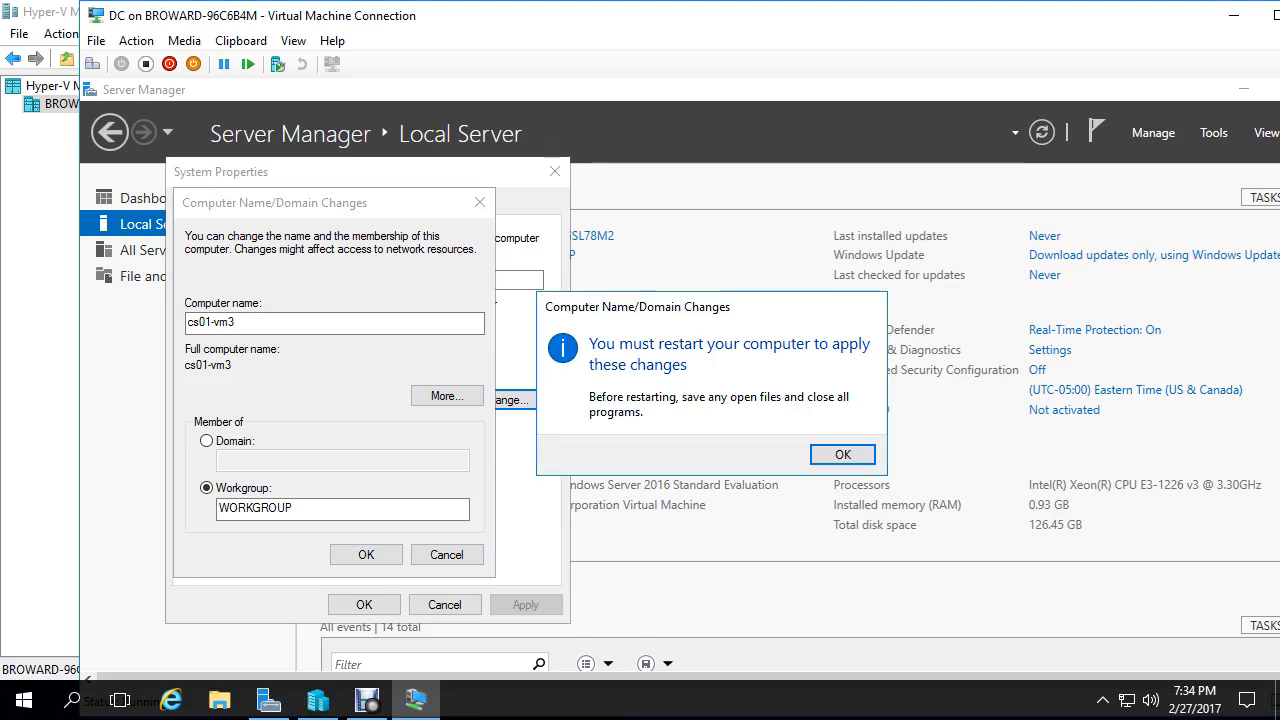
key(Return)
click(364, 605)
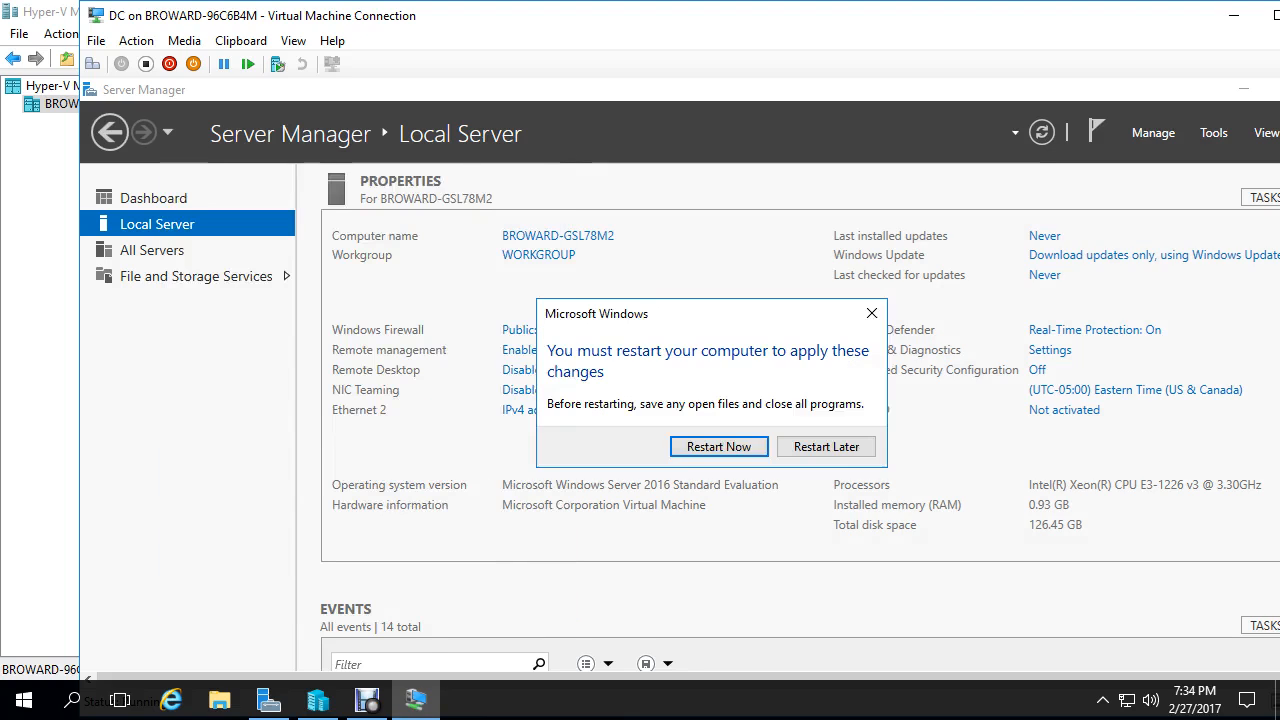
click(718, 446)
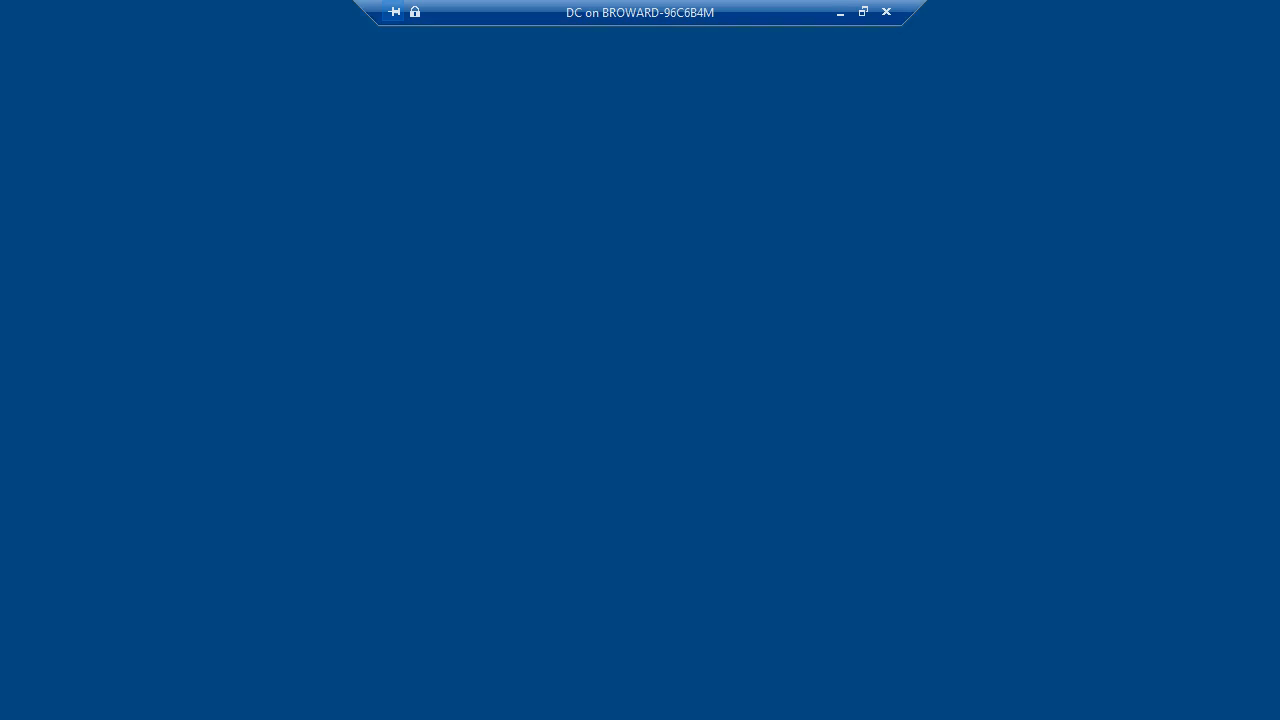
- Enter the Administrator password at the DC VM's sign-in screen and sign in
text(•••••••)
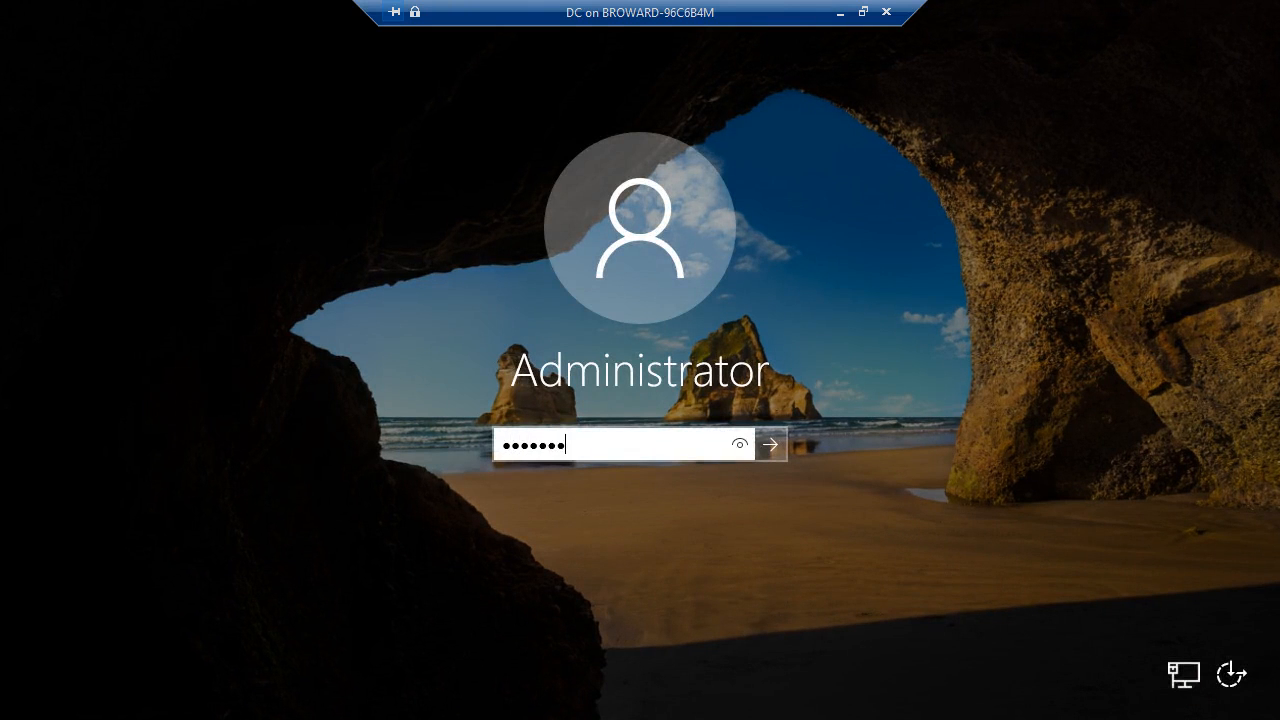
key(Return)
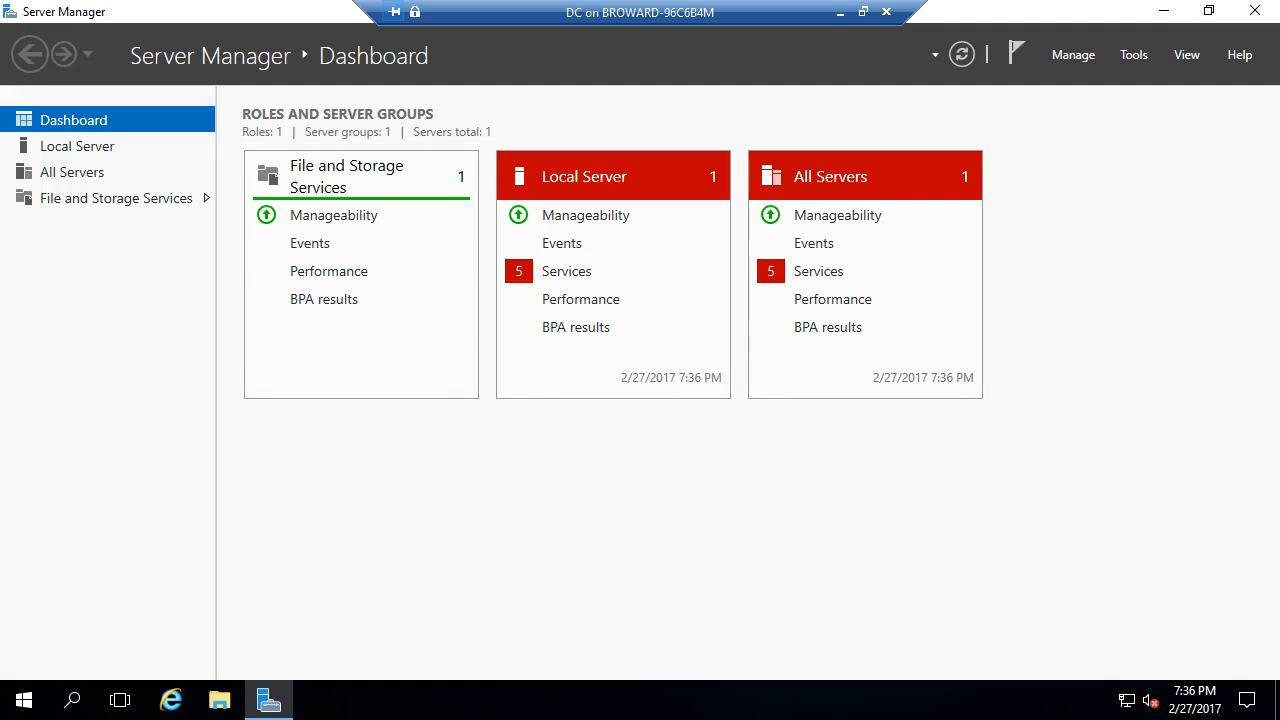
- In Add Roles and Features for cs01-vm3, select AD DS and DHCP Server with their management tools
click(1073, 54)
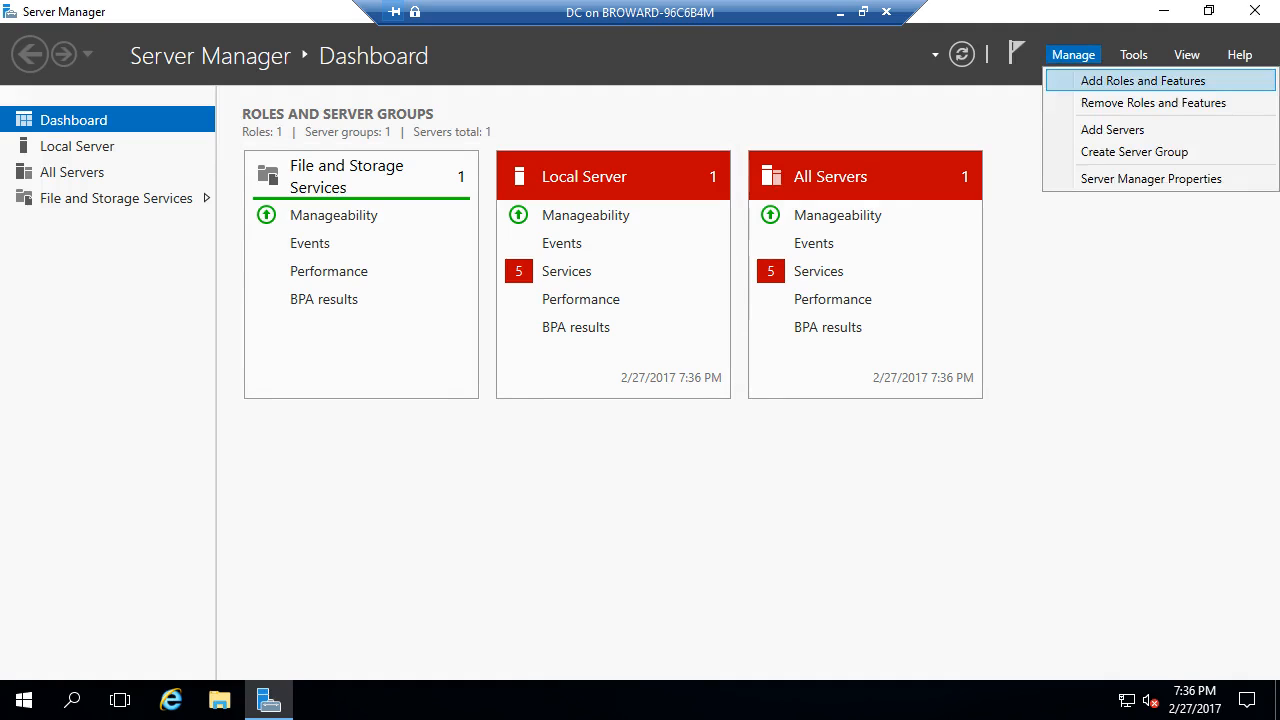
click(1143, 80)
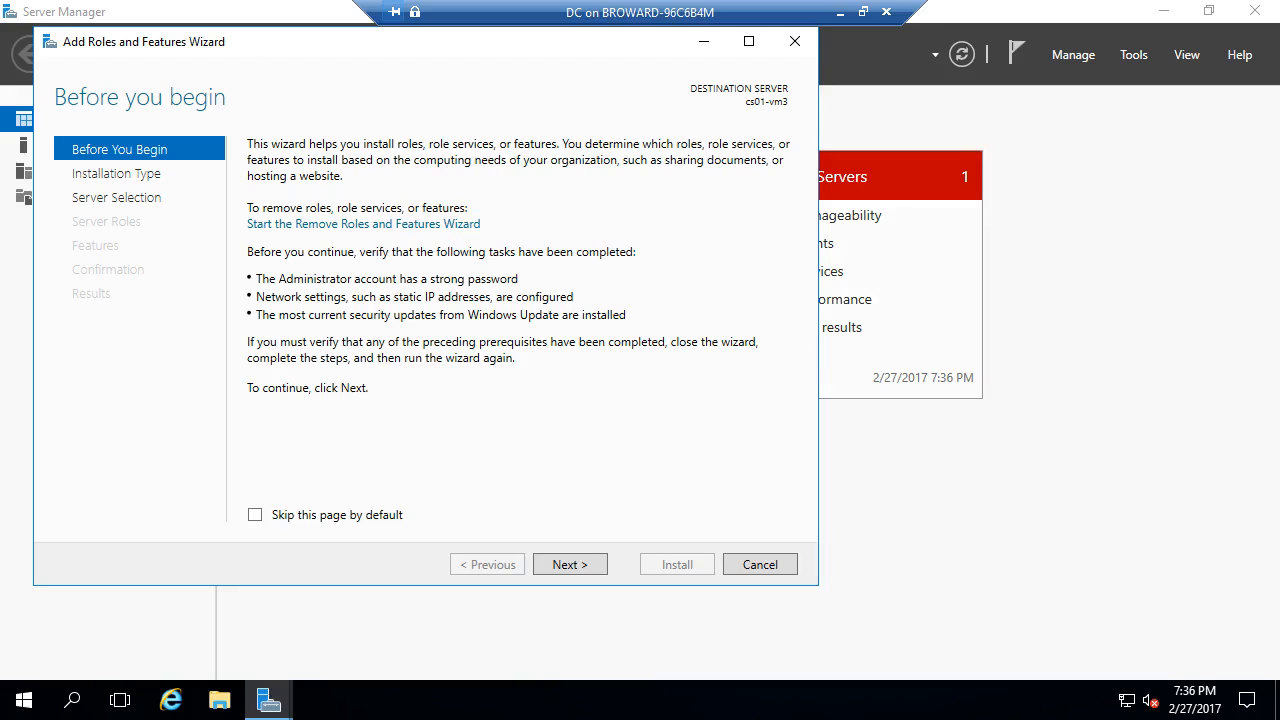
key(Return)
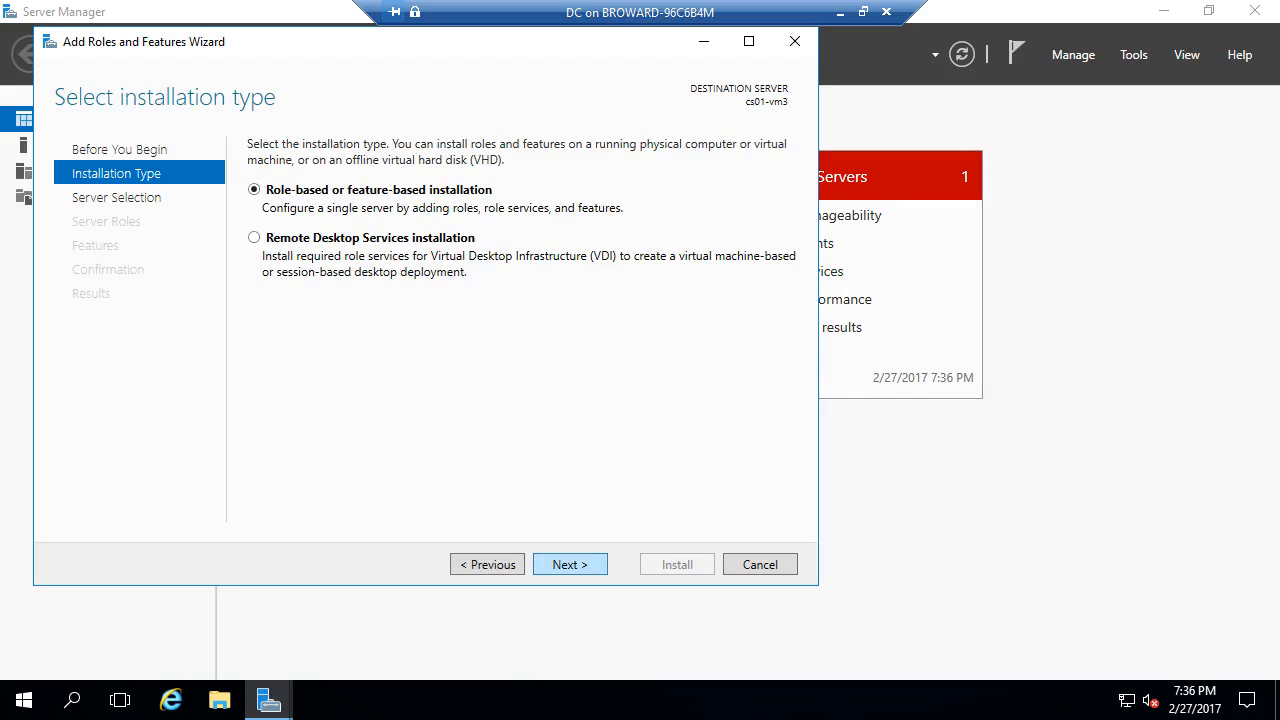
key(Return)
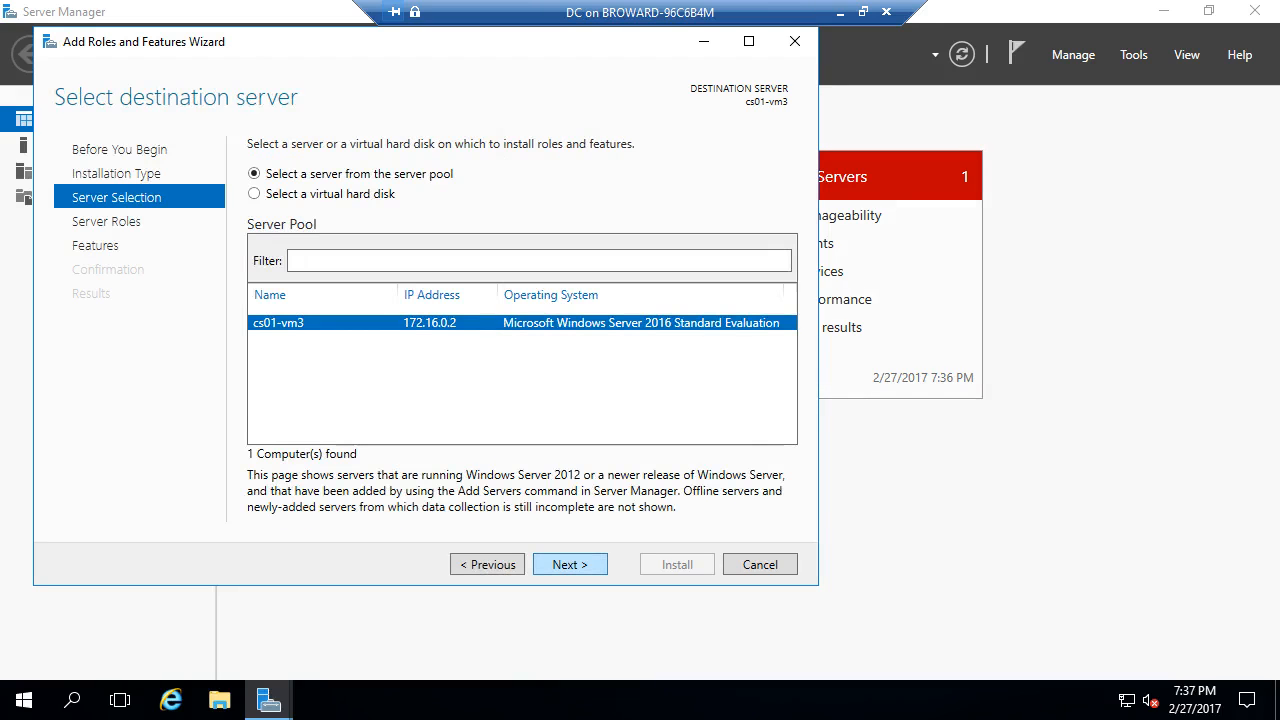
key(Return)
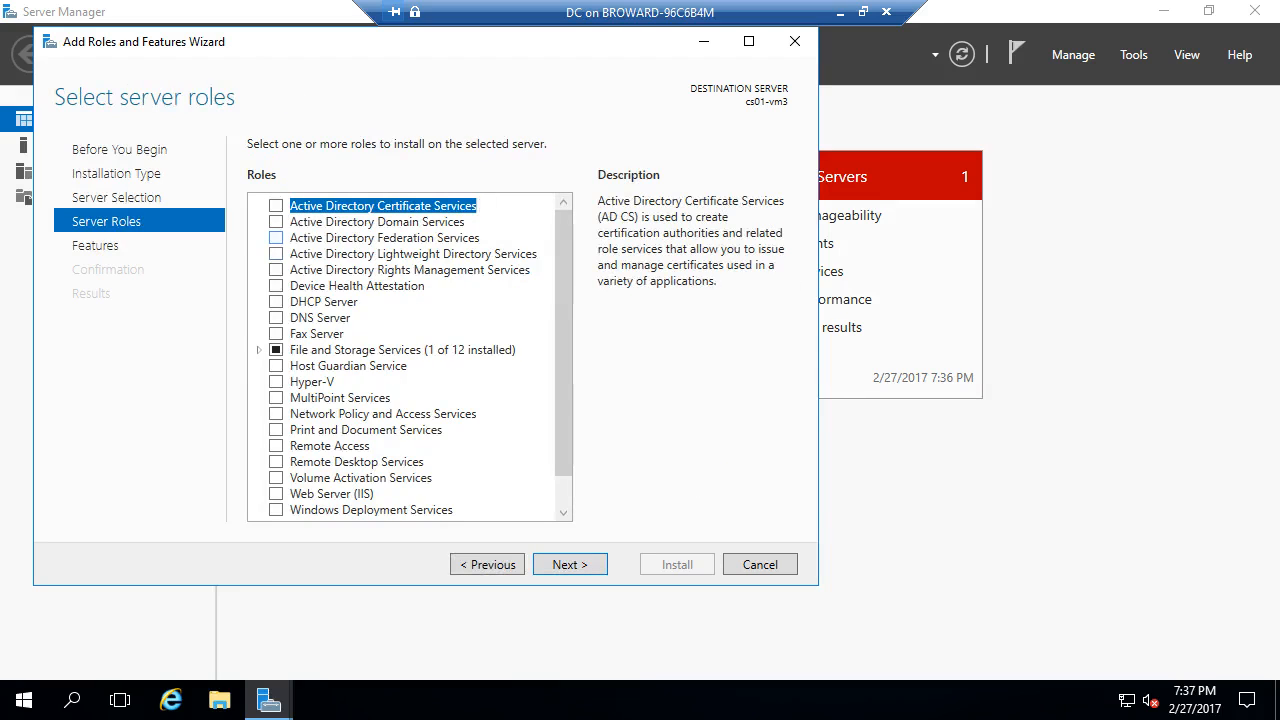
key(Down)
key(space)
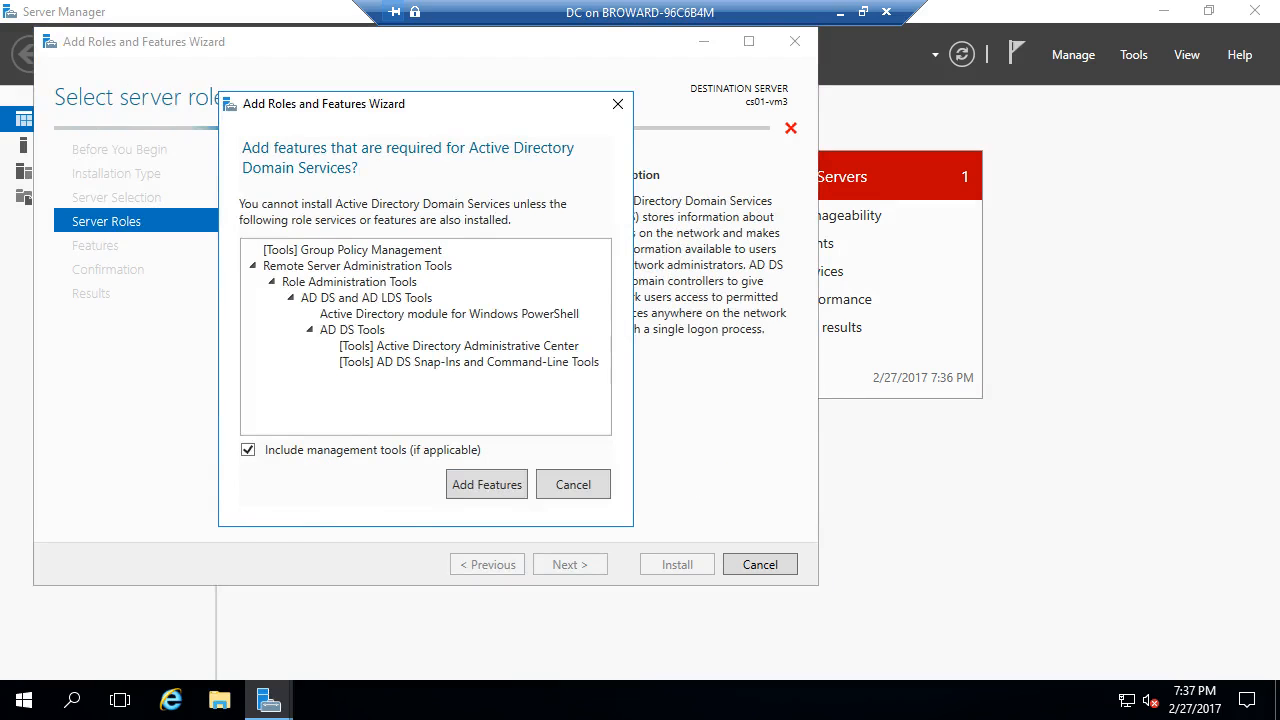
key(Return)
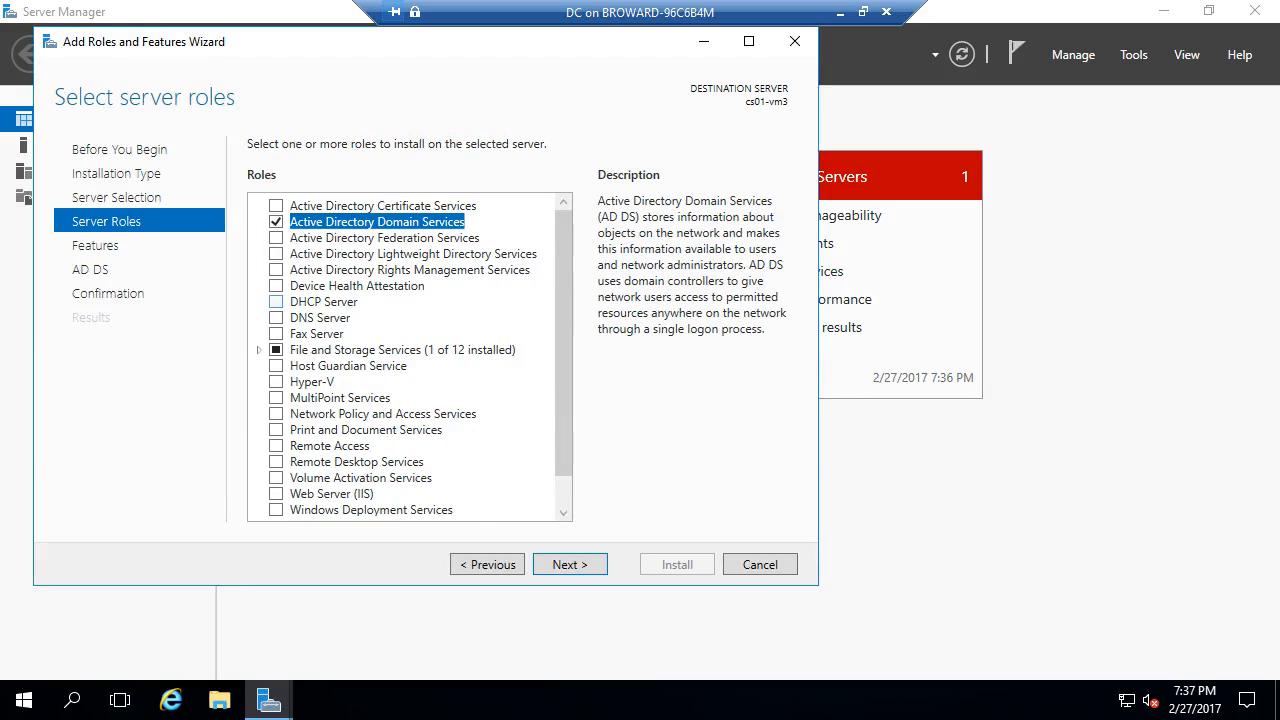
click(276, 302)
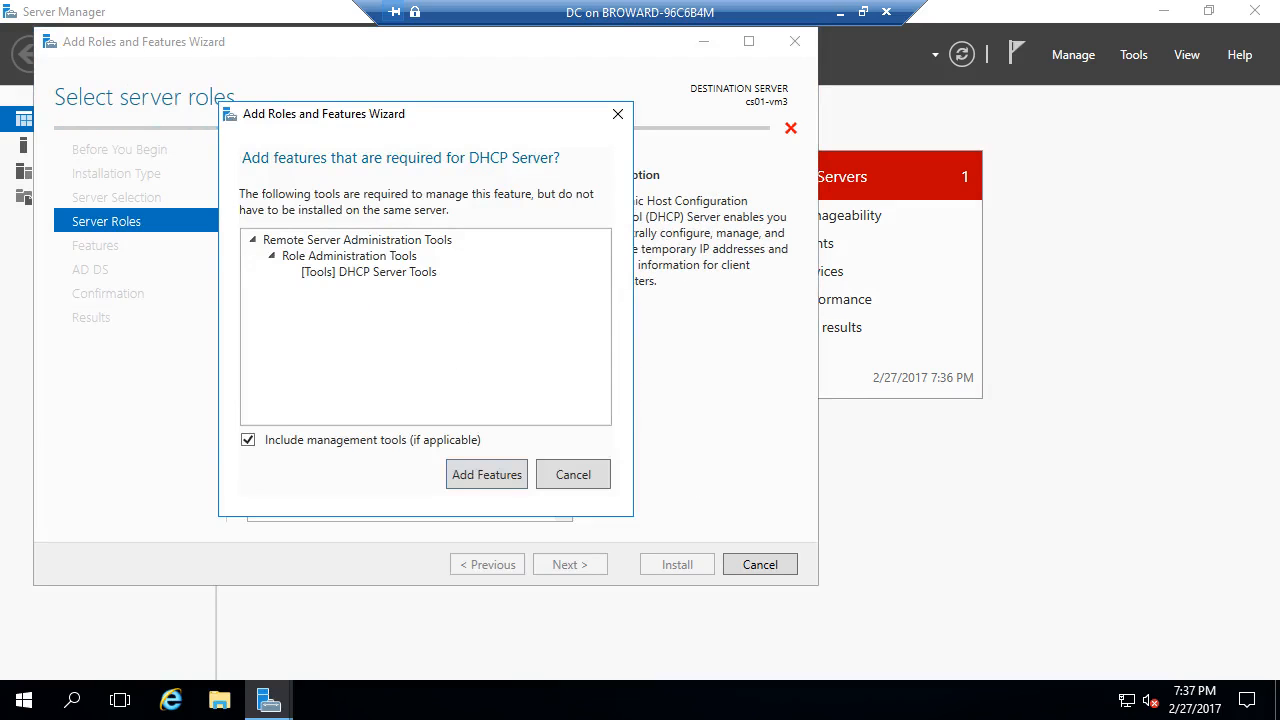
click(486, 474)
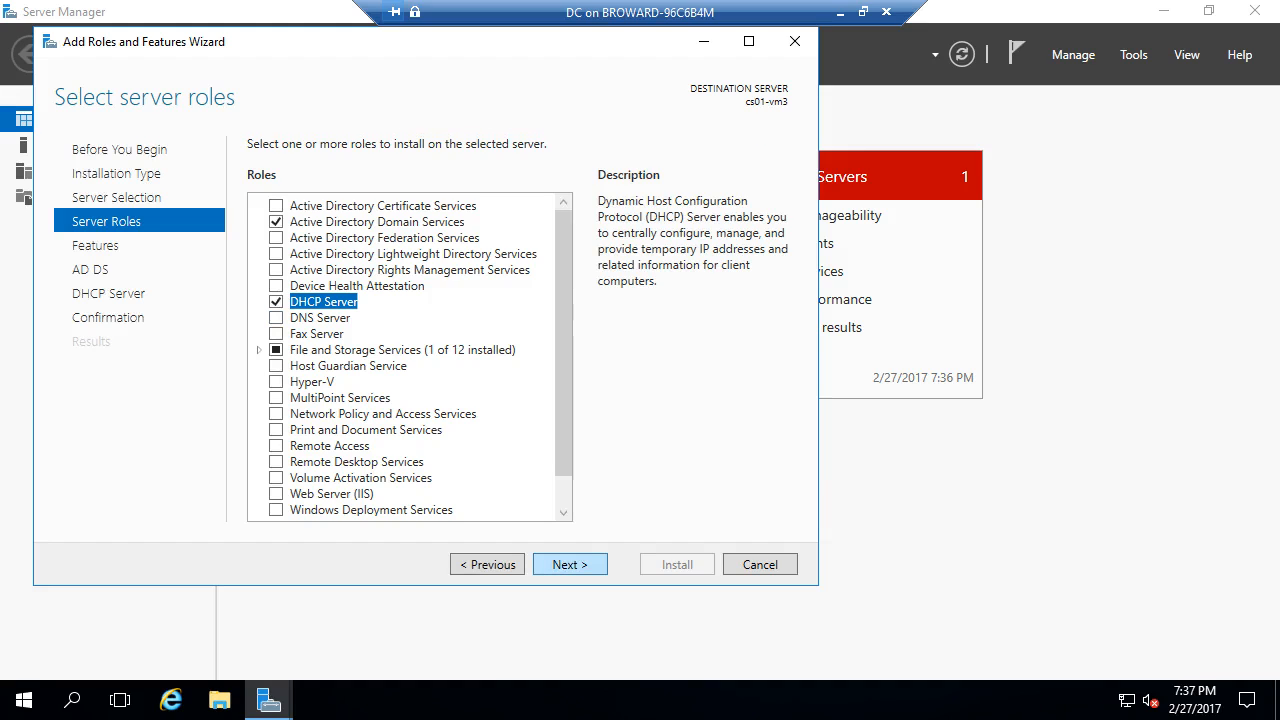
- Allow automatic restarts, start the installation, and leave the DC session for the host
click(570, 564)
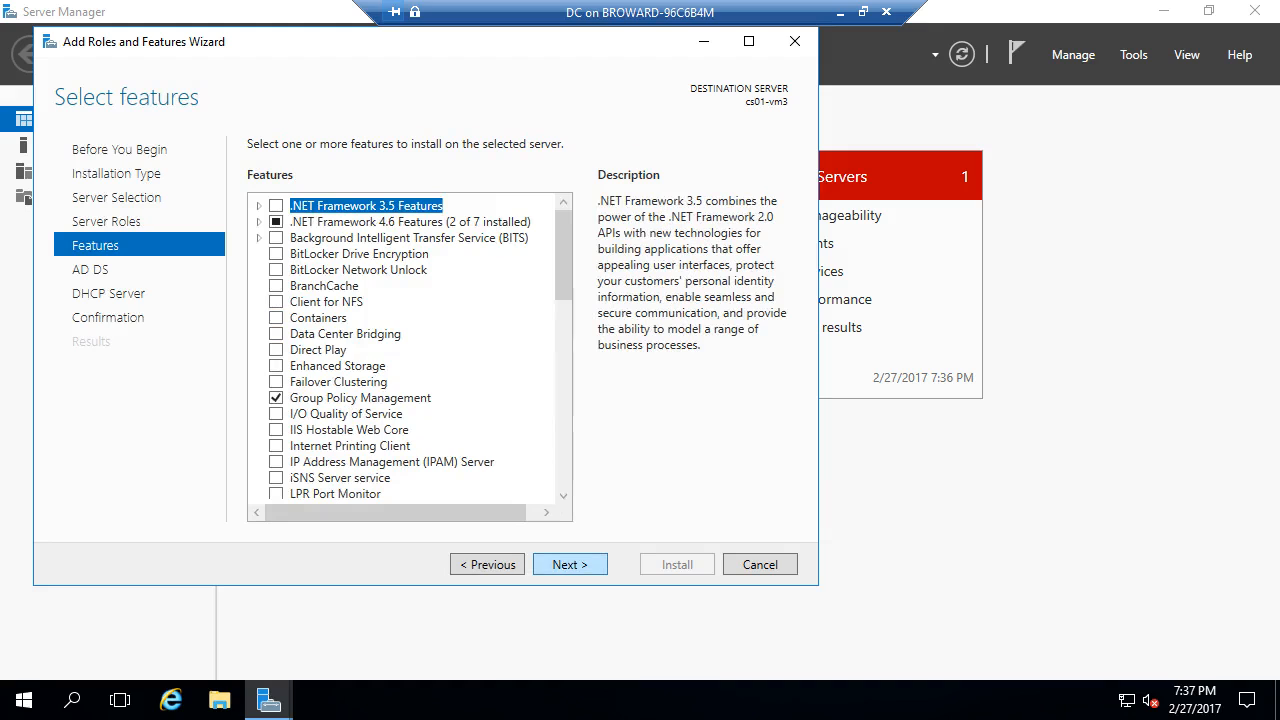
click(570, 564)
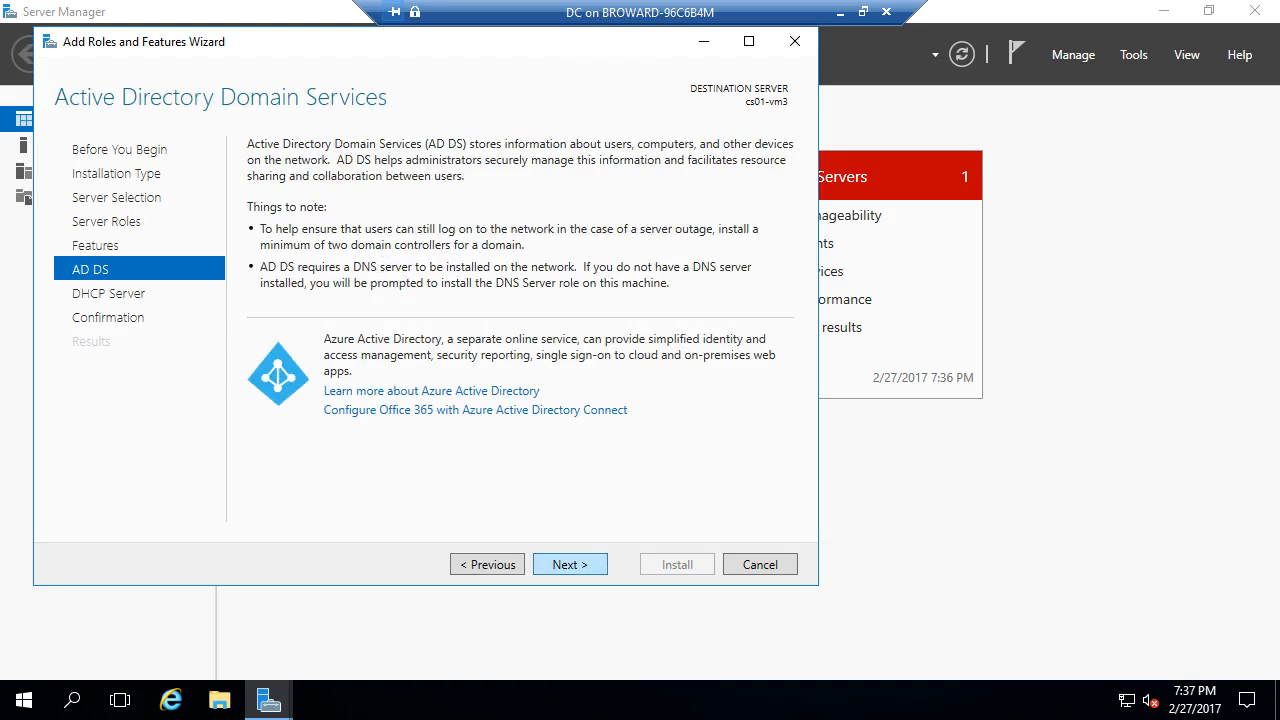
click(570, 564)
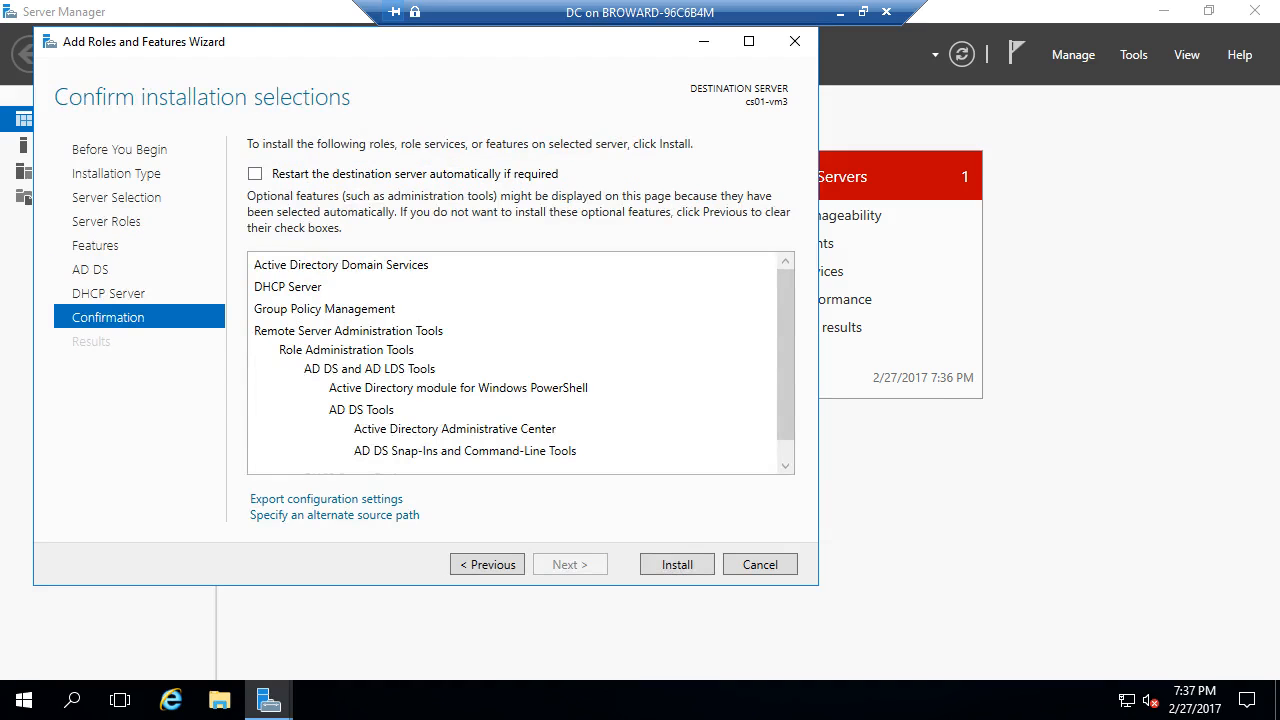
click(255, 174)
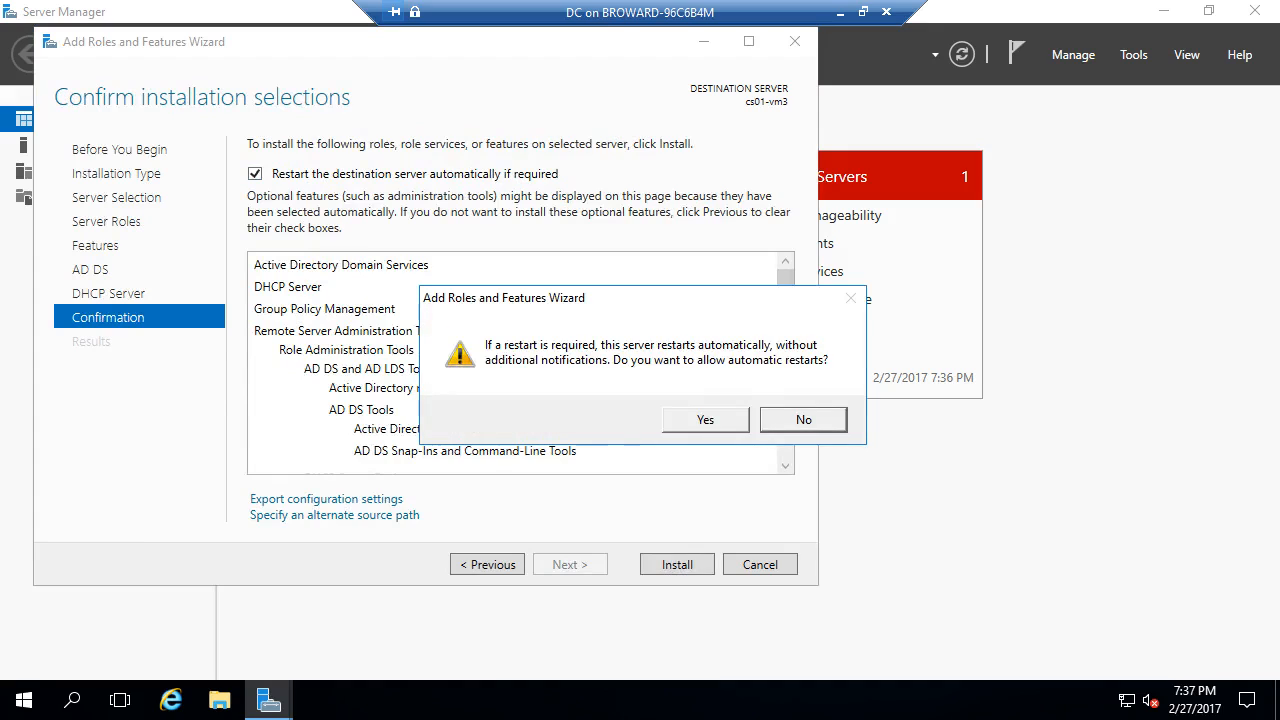
click(705, 419)
click(677, 564)
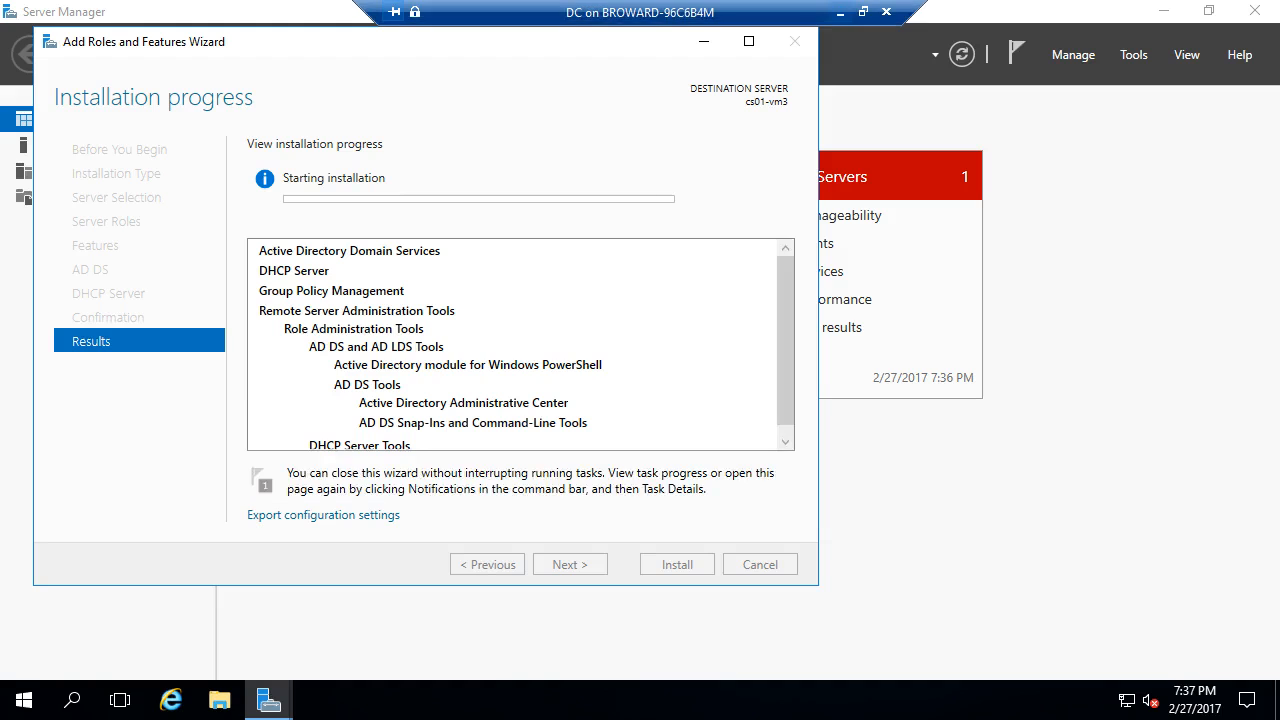
click(839, 12)
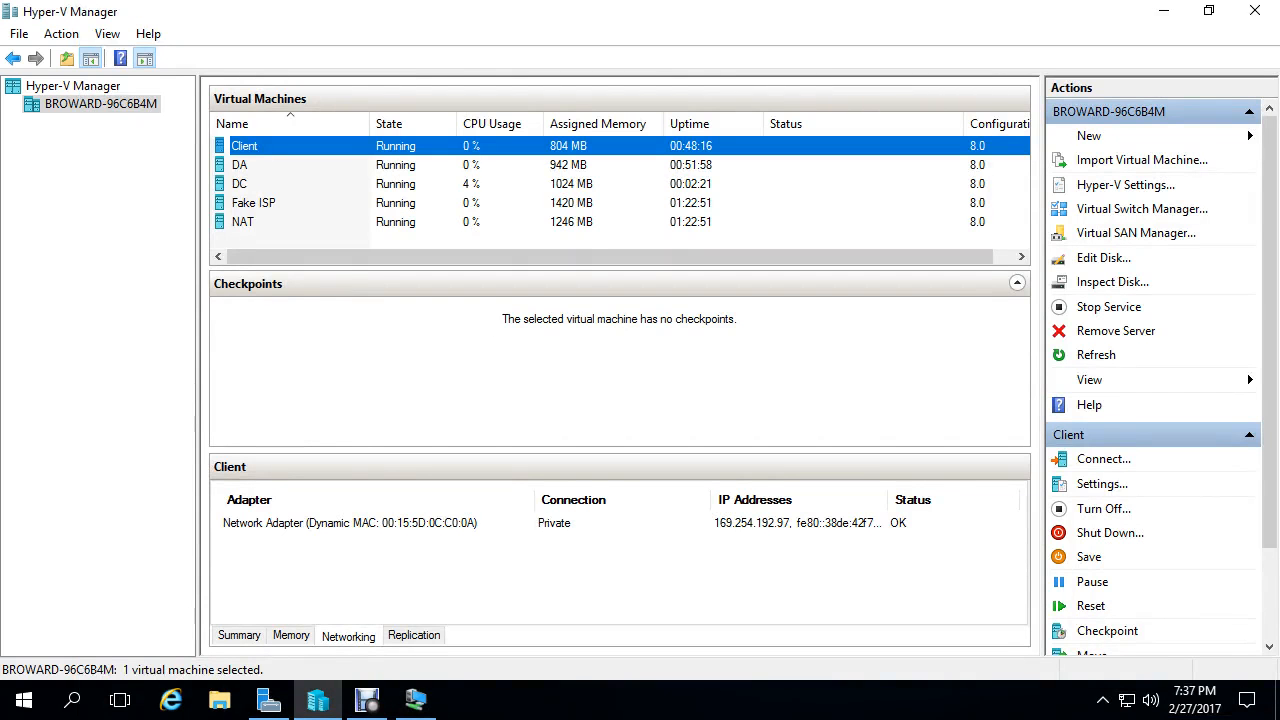
- Connect to the DA VM in full screen and show its Local Server properties
right_click(312, 162)
click(372, 174)
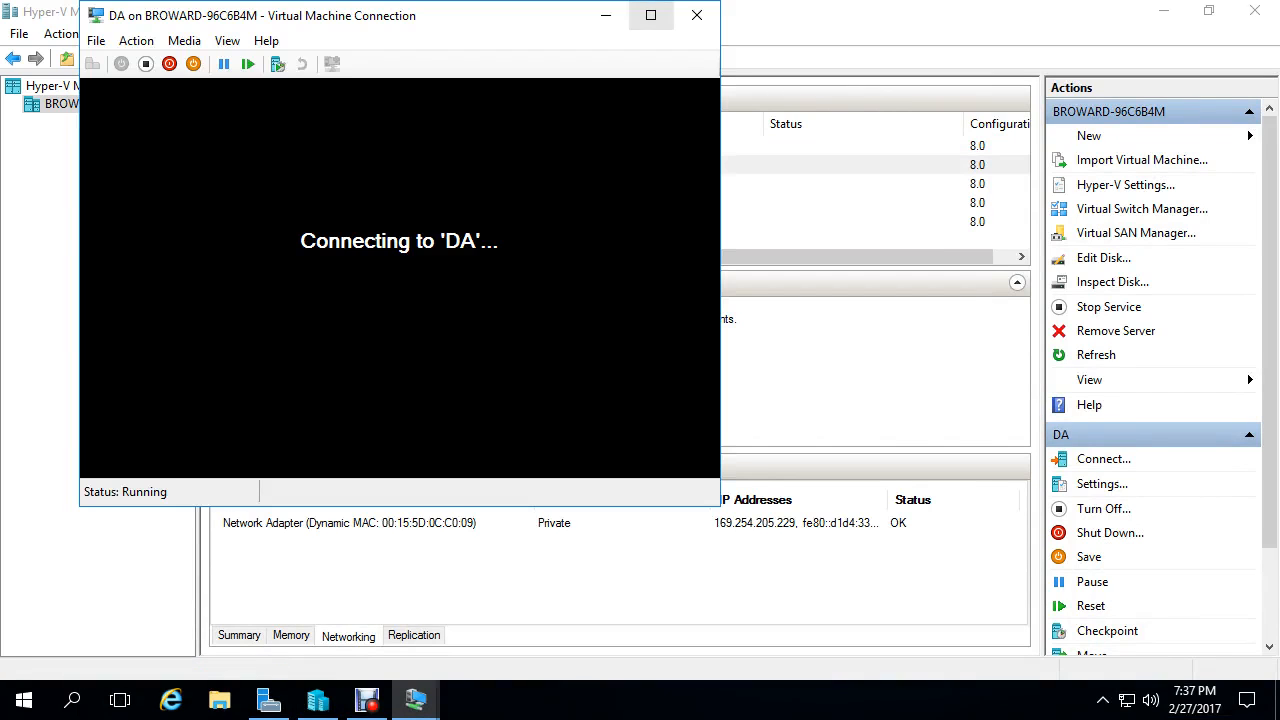
click(650, 15)
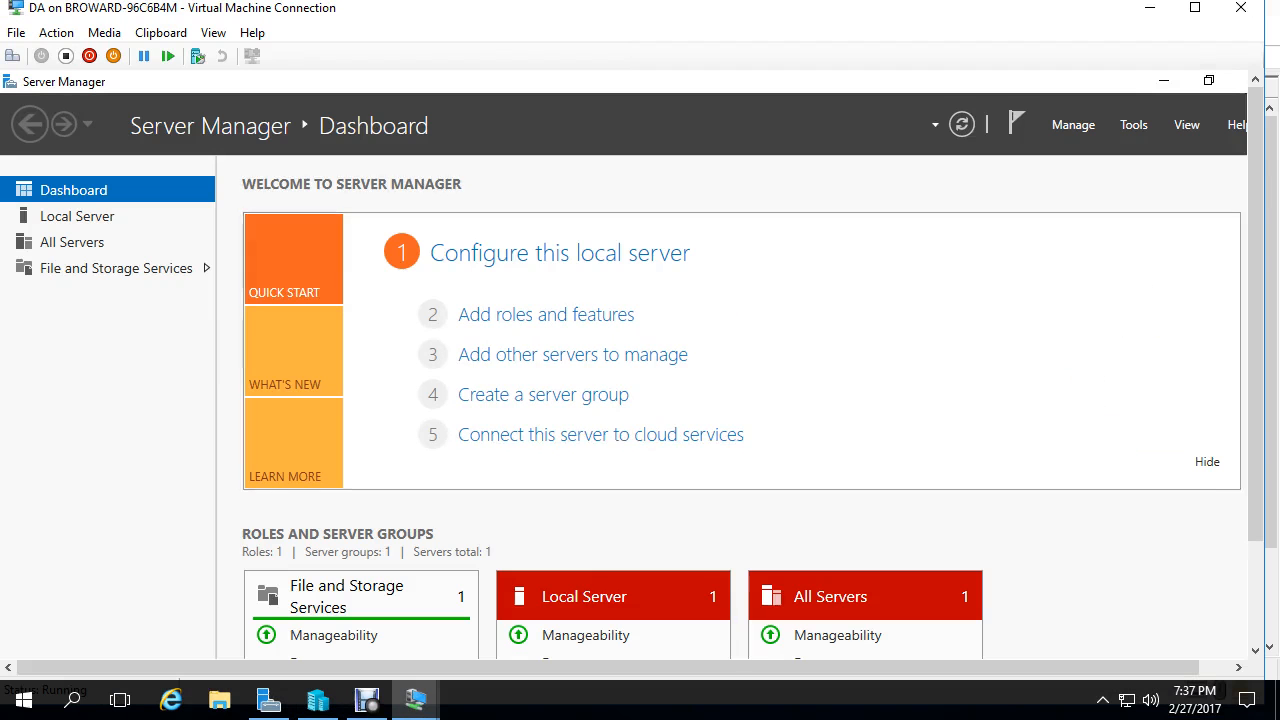
click(1195, 8)
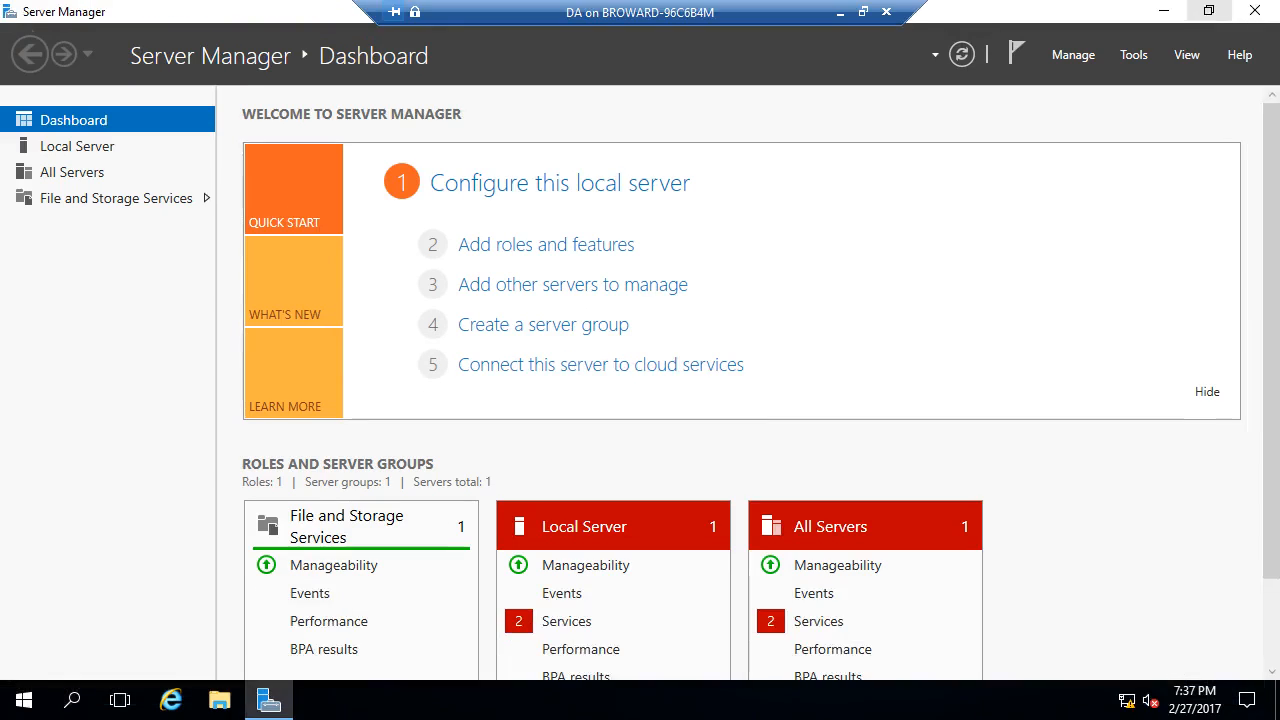
click(1207, 392)
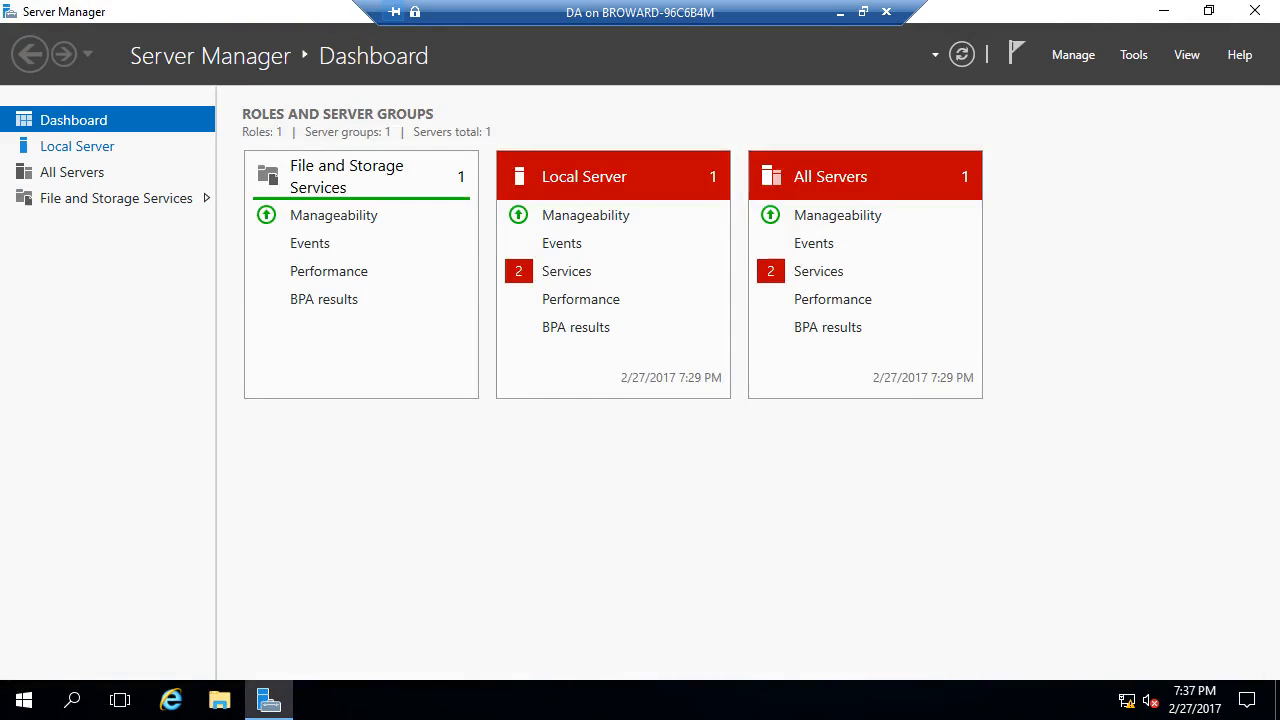
click(77, 146)
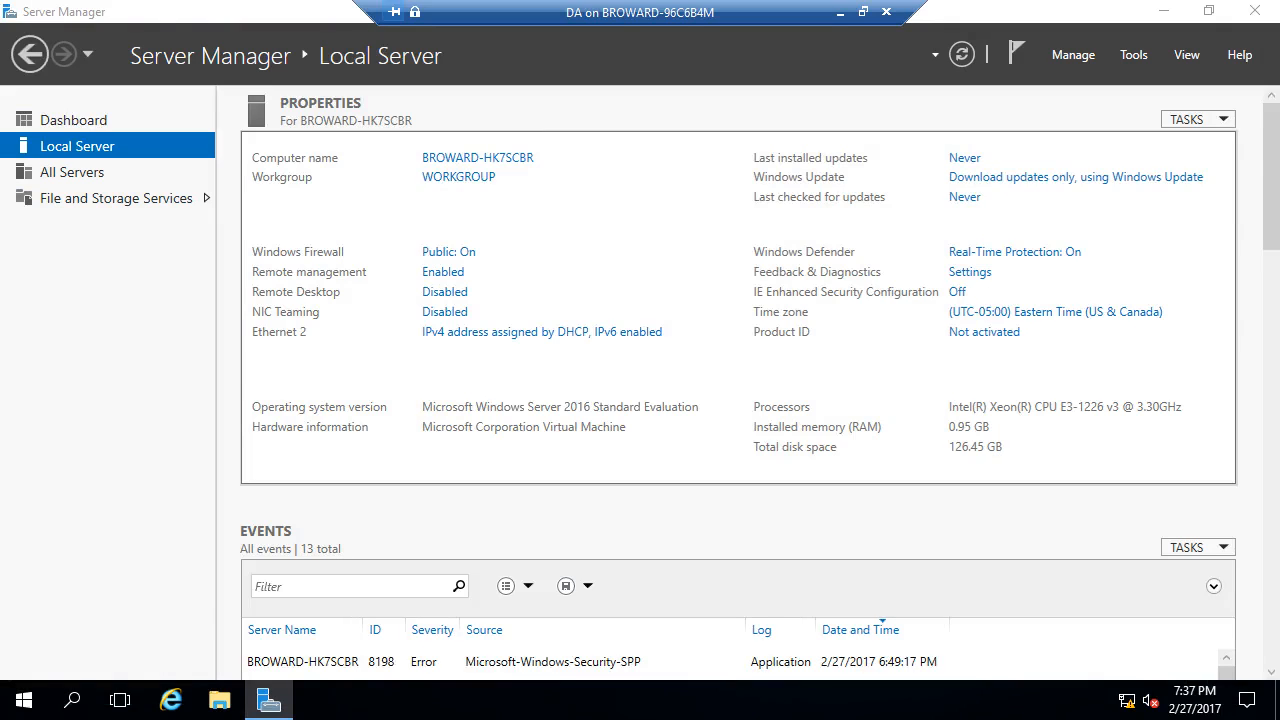
- Open the Internet Protocol Version 4 settings of the DA VM's Ethernet 2 adapter
click(343, 184)
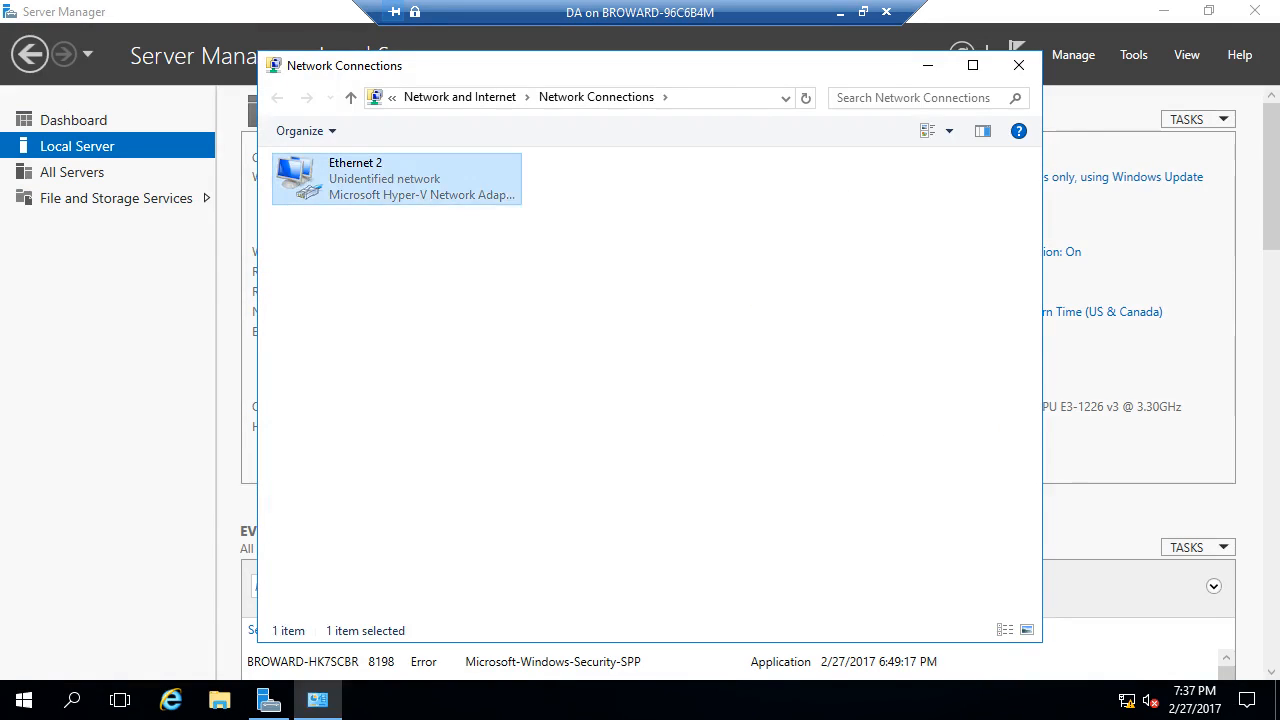
right_click(343, 184)
click(403, 373)
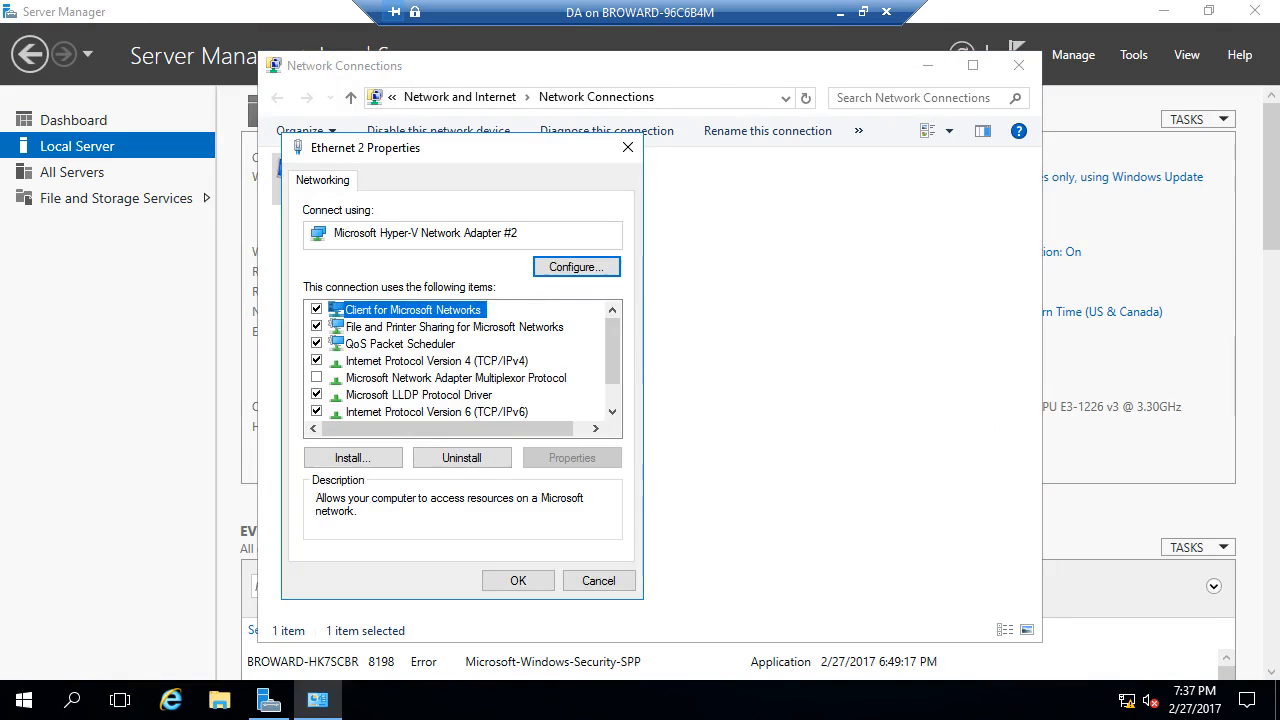
click(437, 361)
click(571, 457)
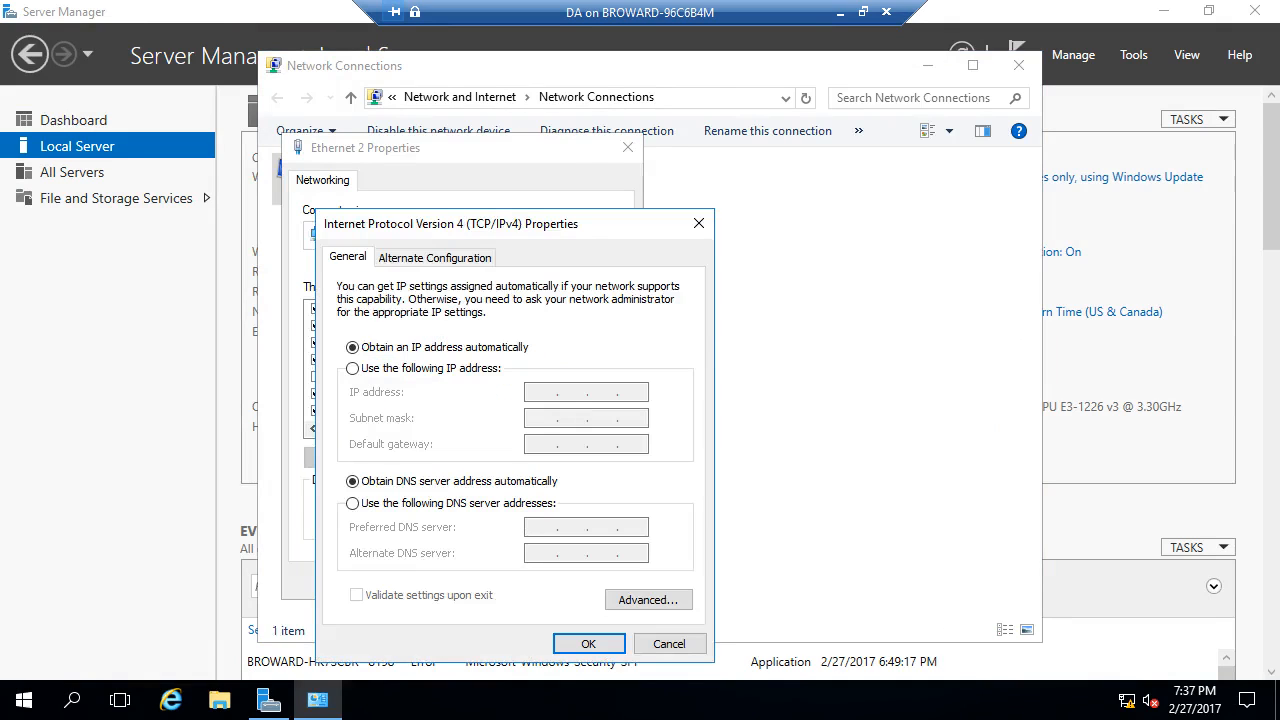
- Assign static IP 172.16.0.3, gateway 172.16.0.1 and DNS 172.16.0.2, verify, and close the dialogs
click(353, 369)
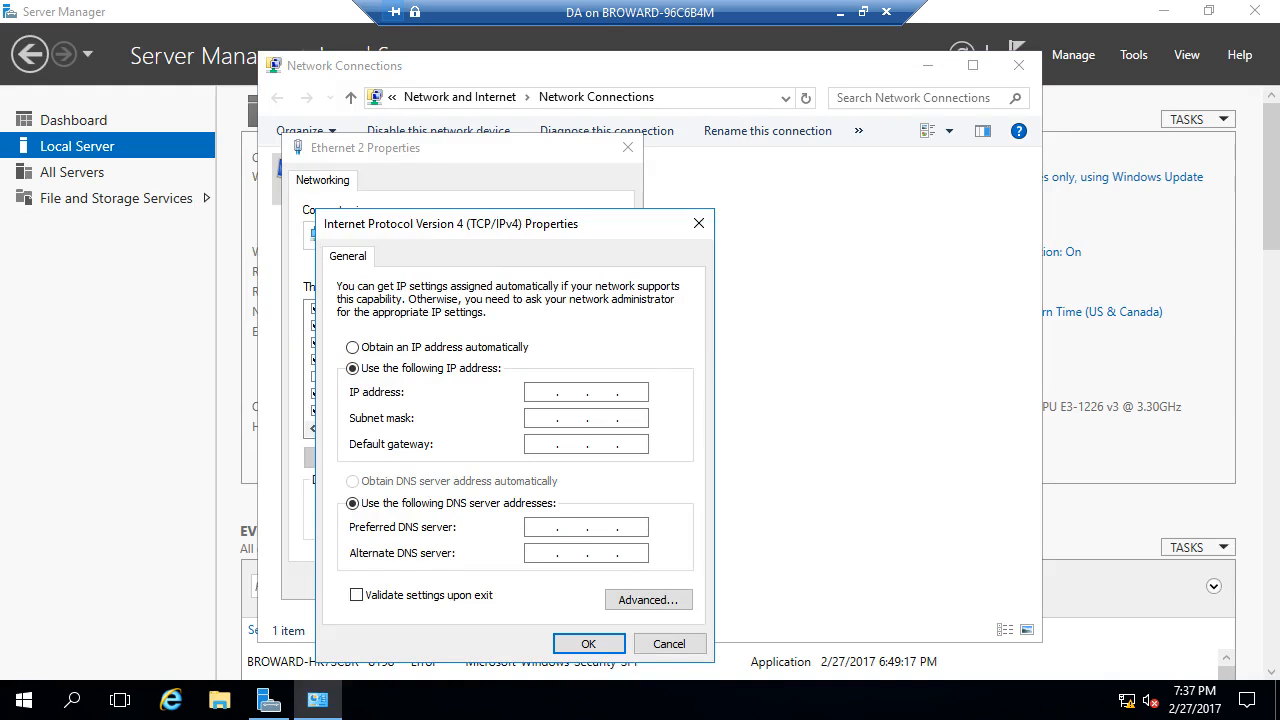
text(172.16.0.3)
key(Tab)
key(Tab)
text(172 . 16 )
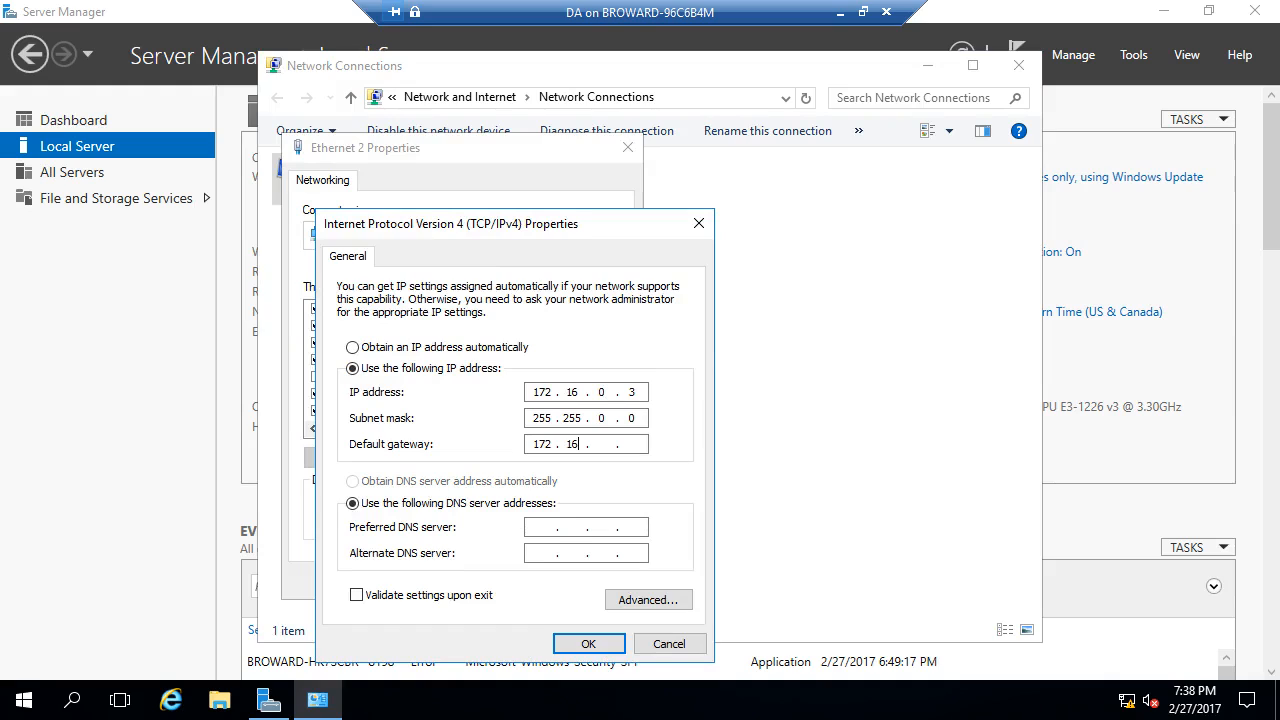
text(. 0 . 1)
key(Tab)
key(Tab)
text(172.16.0.)
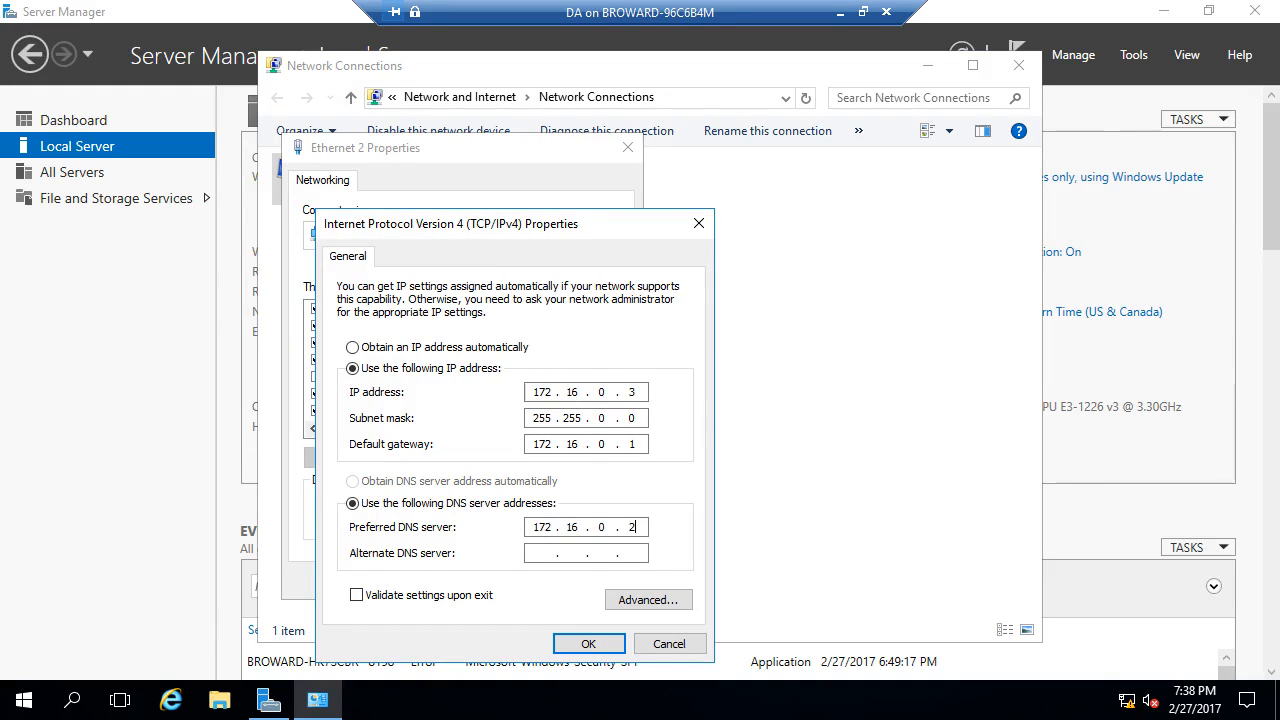
double_click(631, 391)
double_click(632, 444)
double_click(632, 527)
click(588, 644)
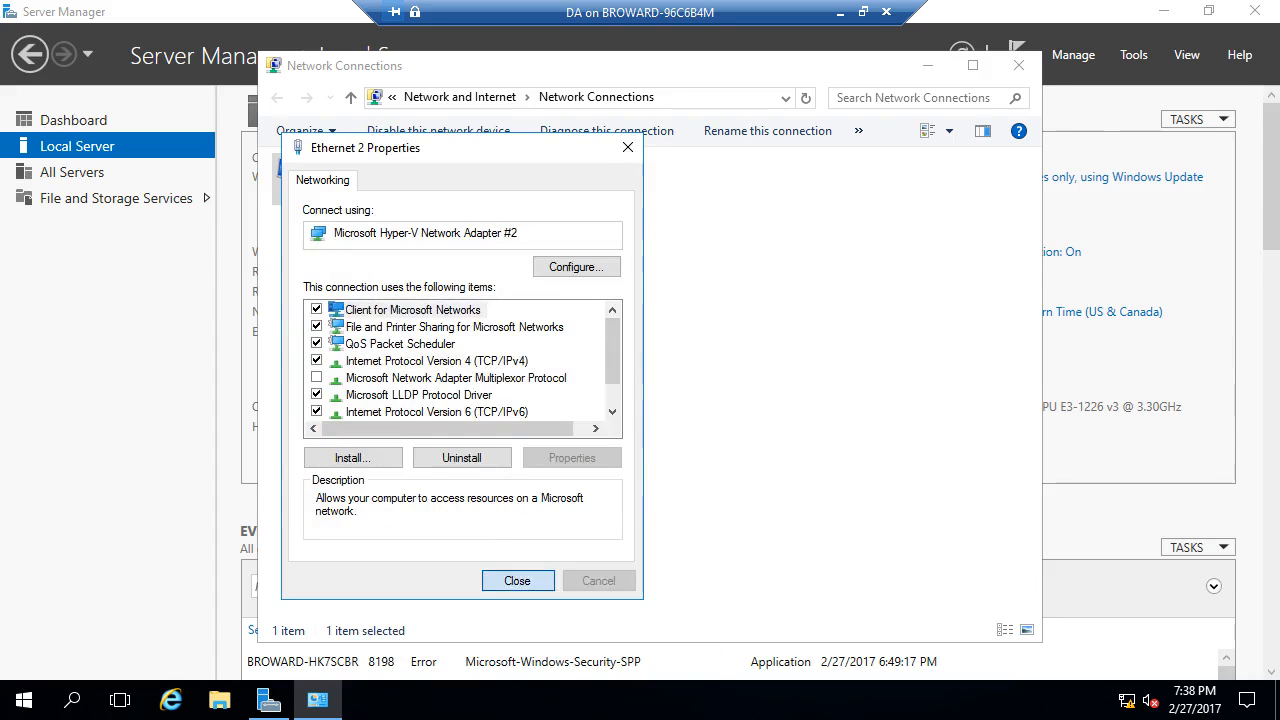
click(518, 581)
click(1019, 65)
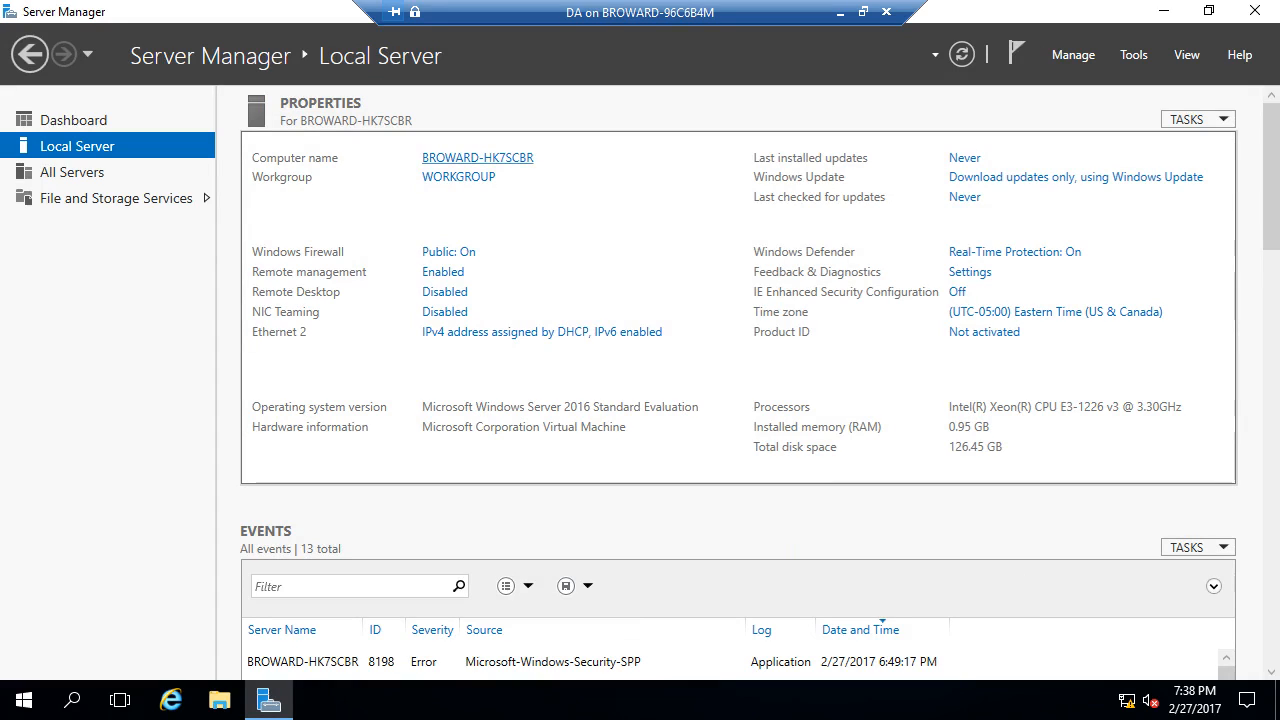
click(477, 157)
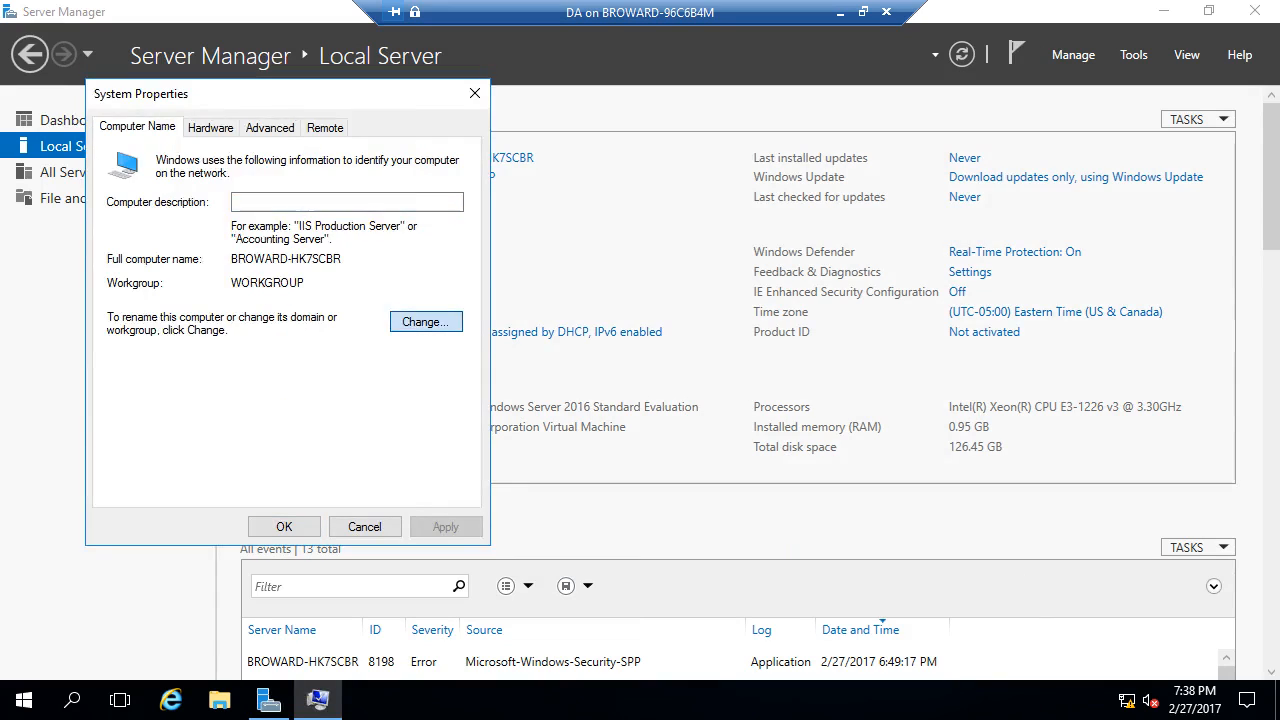
click(426, 321)
text(cs)
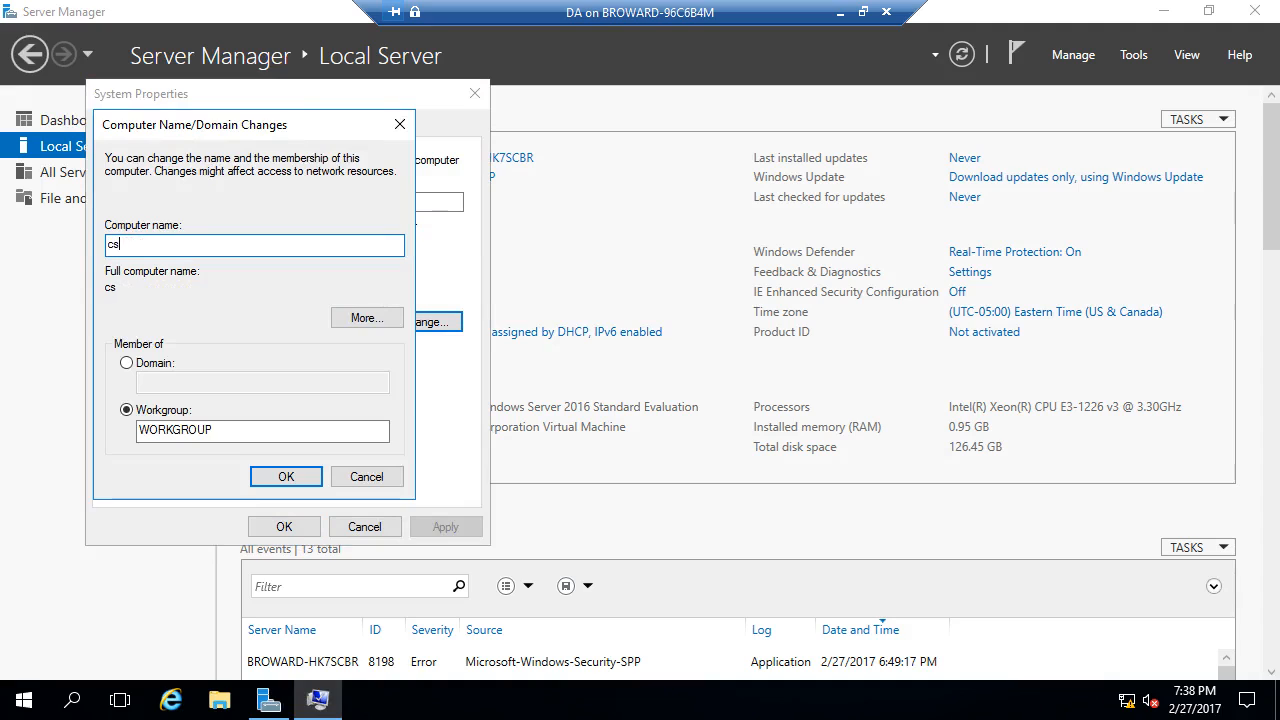
text(01-vm4)
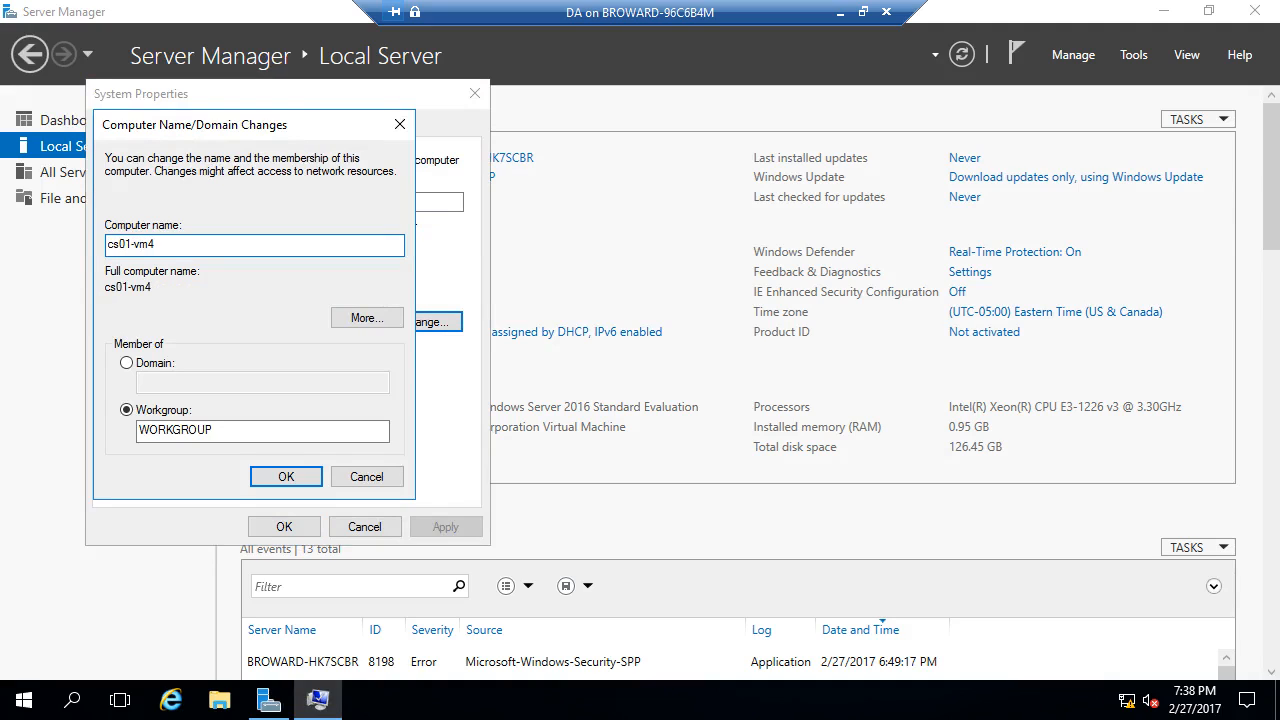
click(127, 363)
click(190, 383)
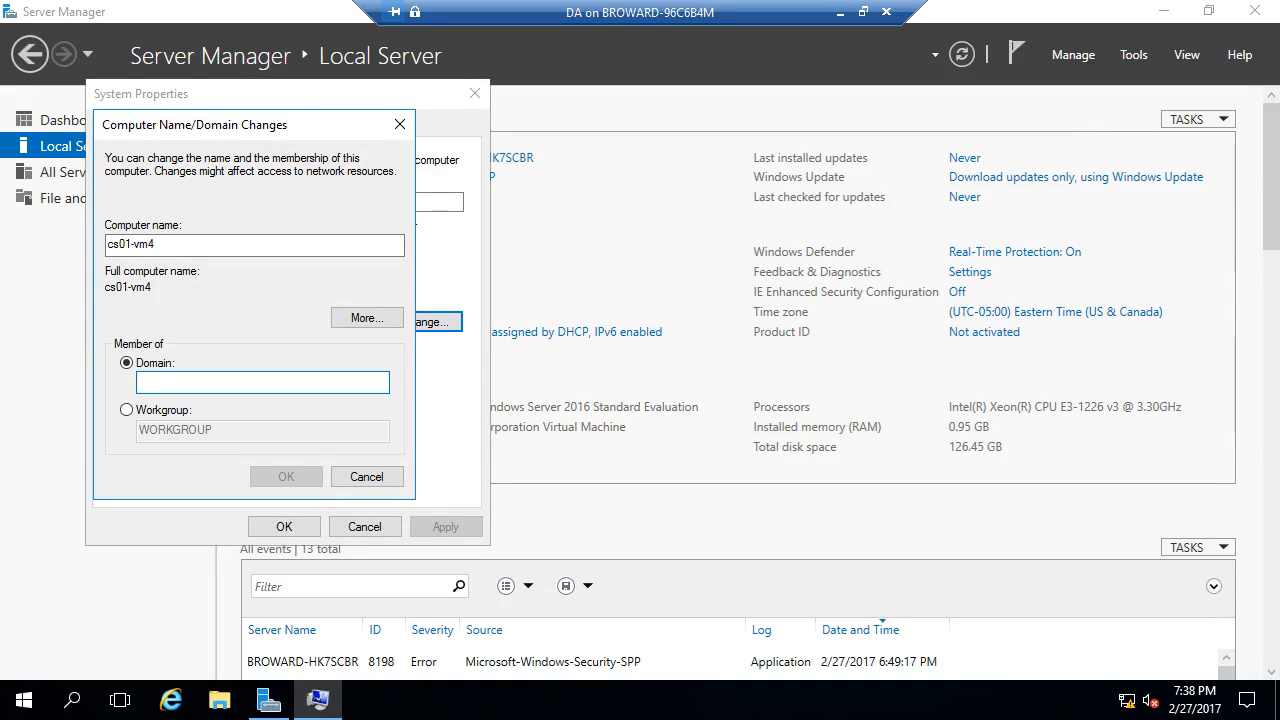
text(contoso.com)
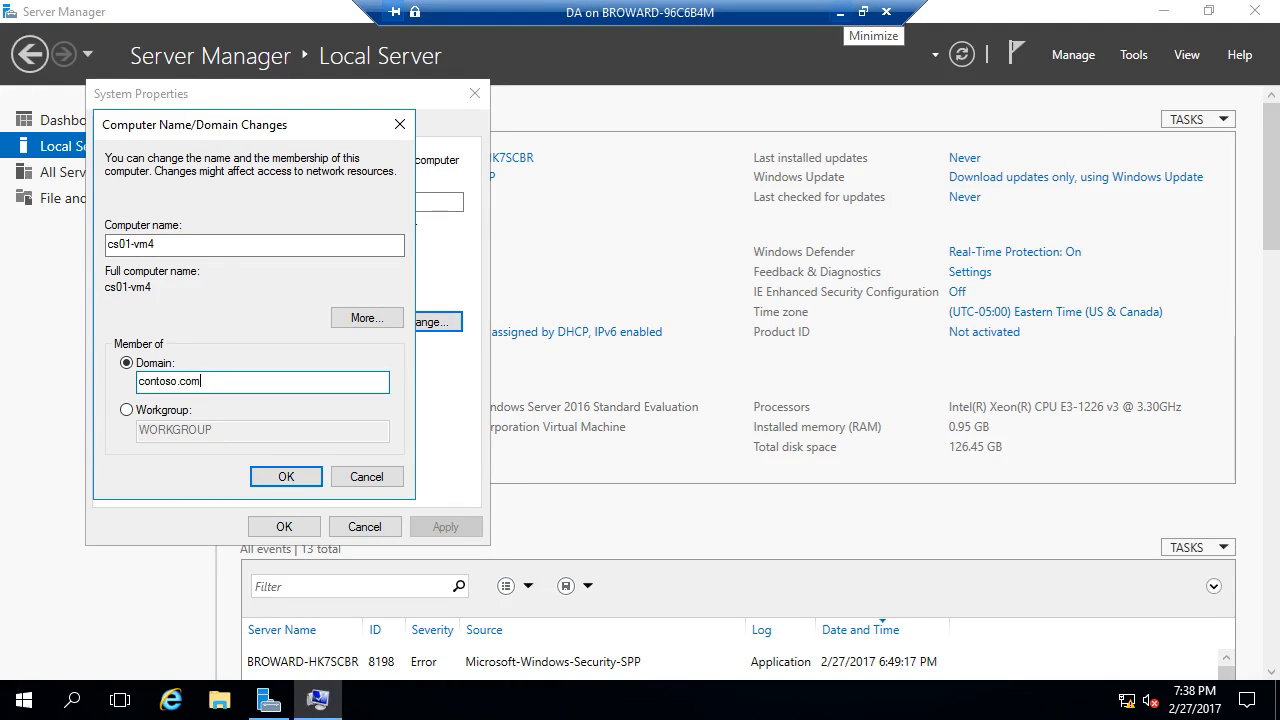
key(super+x)
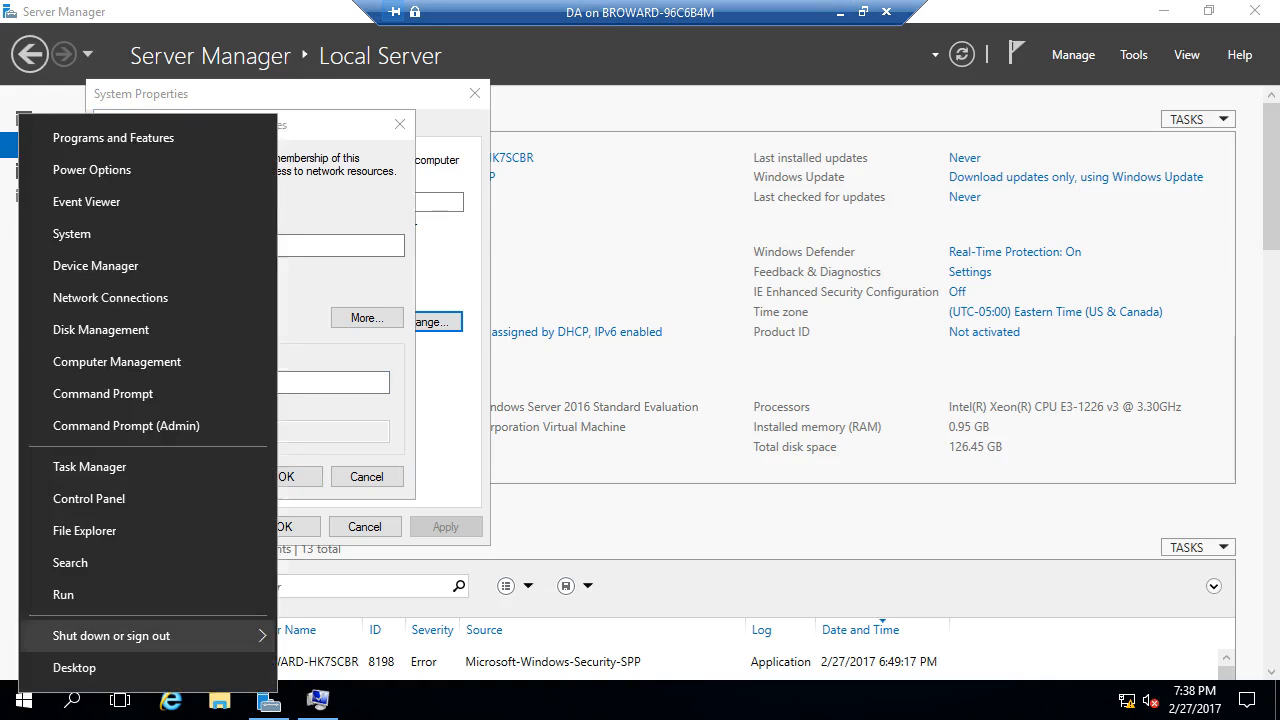
key(u)
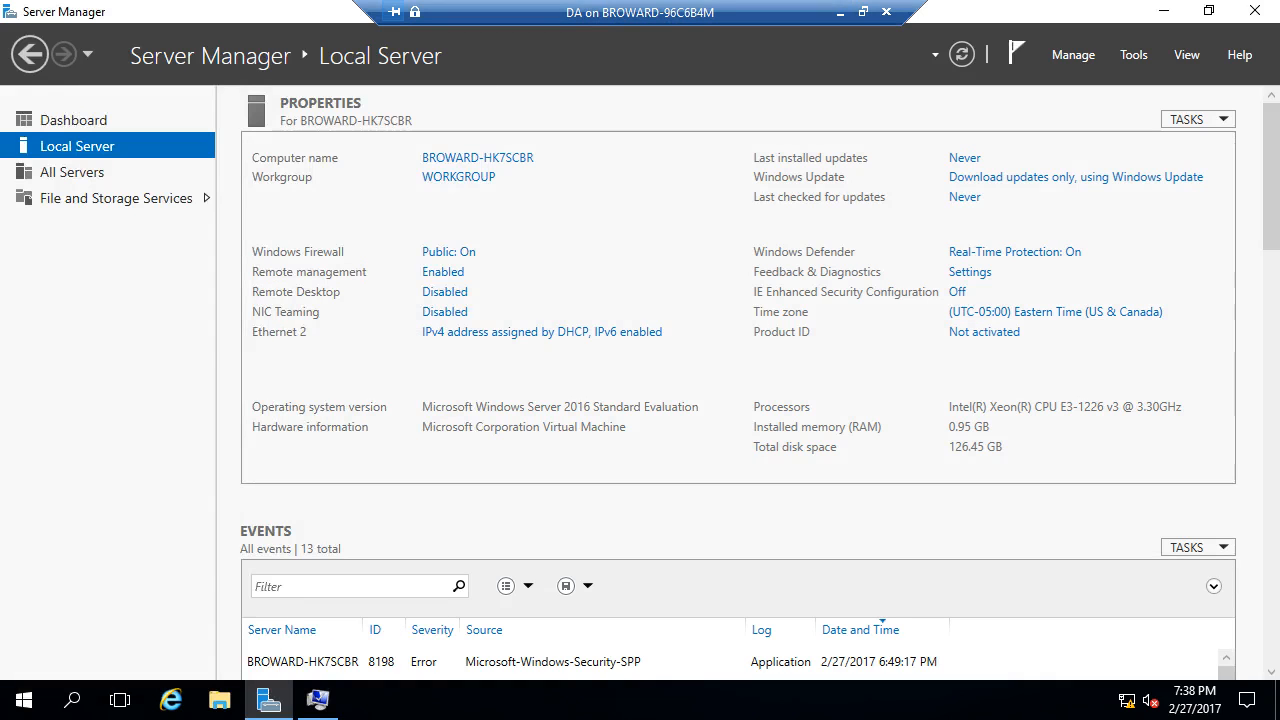
click(1073, 54)
- Start the Add Roles and Features wizard on DA and select the Remote Access role
click(1140, 80)
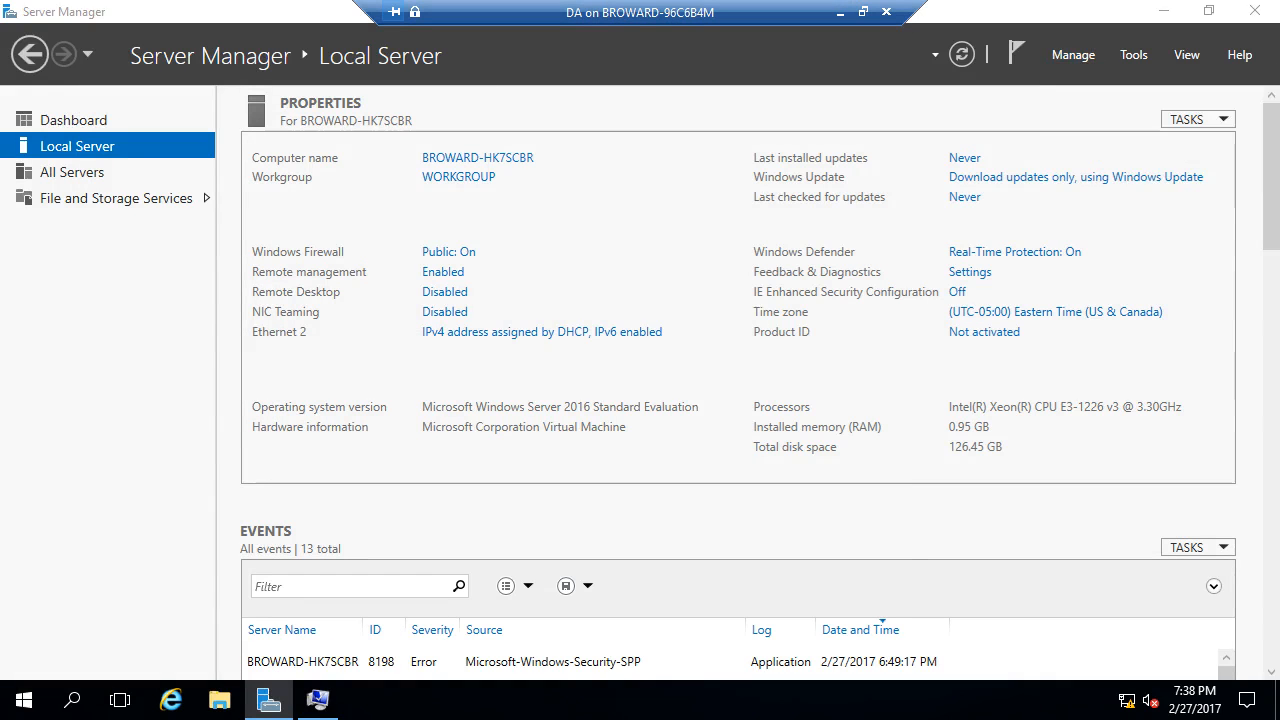
click(645, 642)
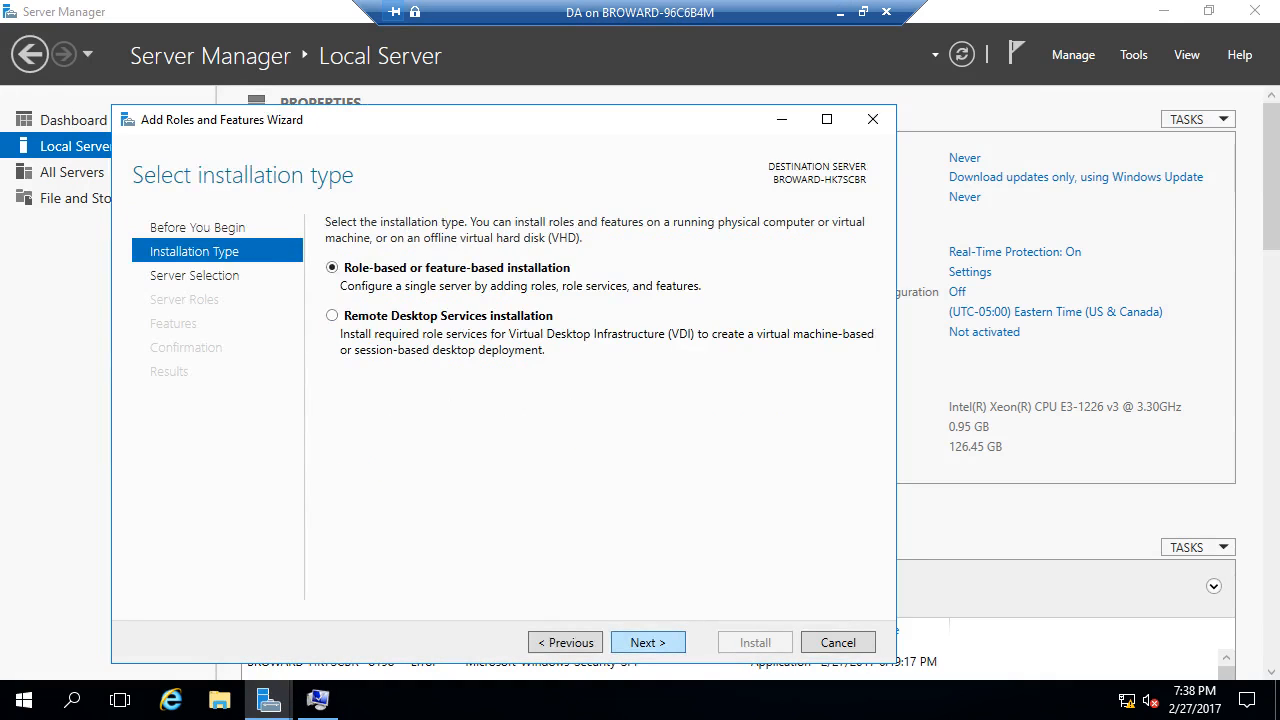
click(648, 642)
click(648, 642)
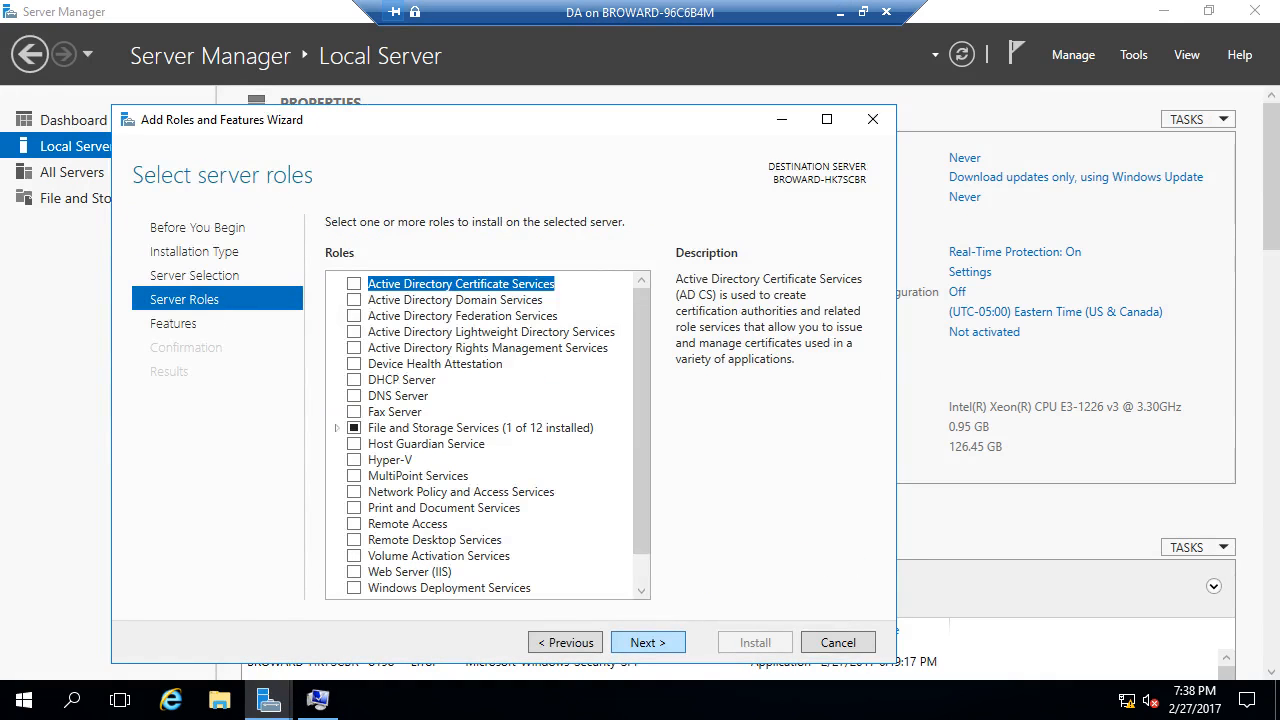
scroll(450, 470, down, 1)
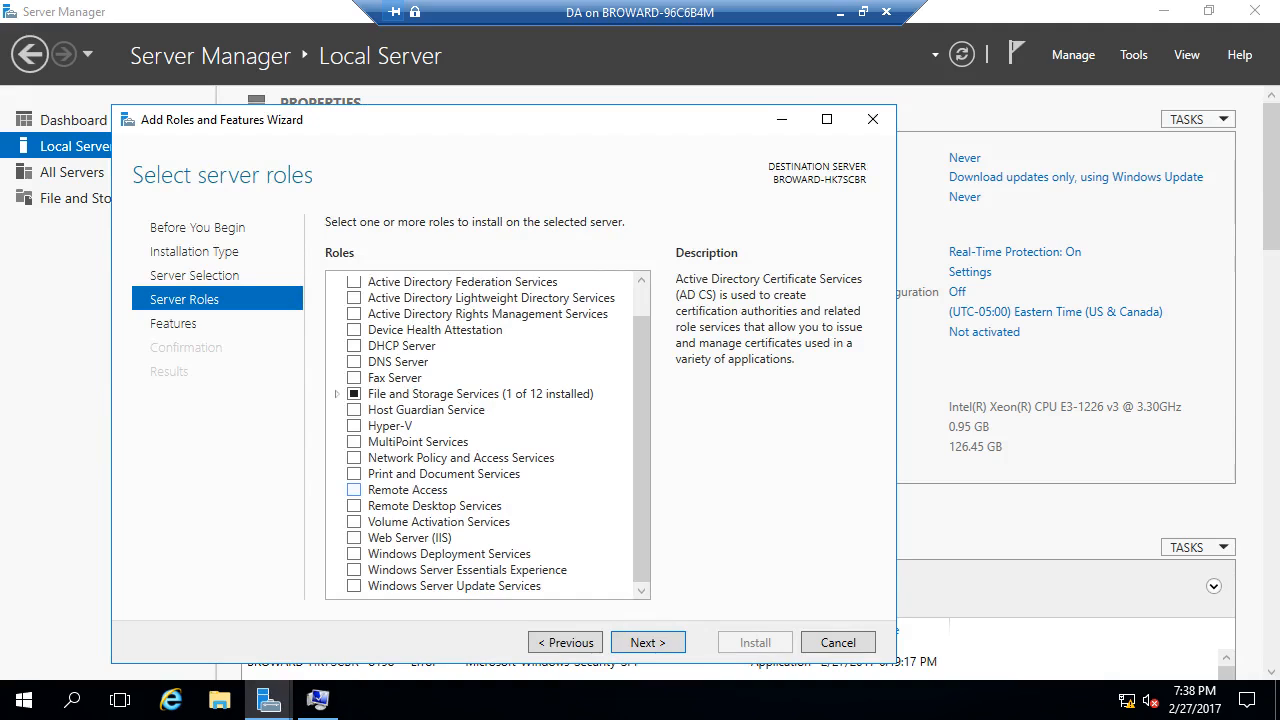
click(354, 490)
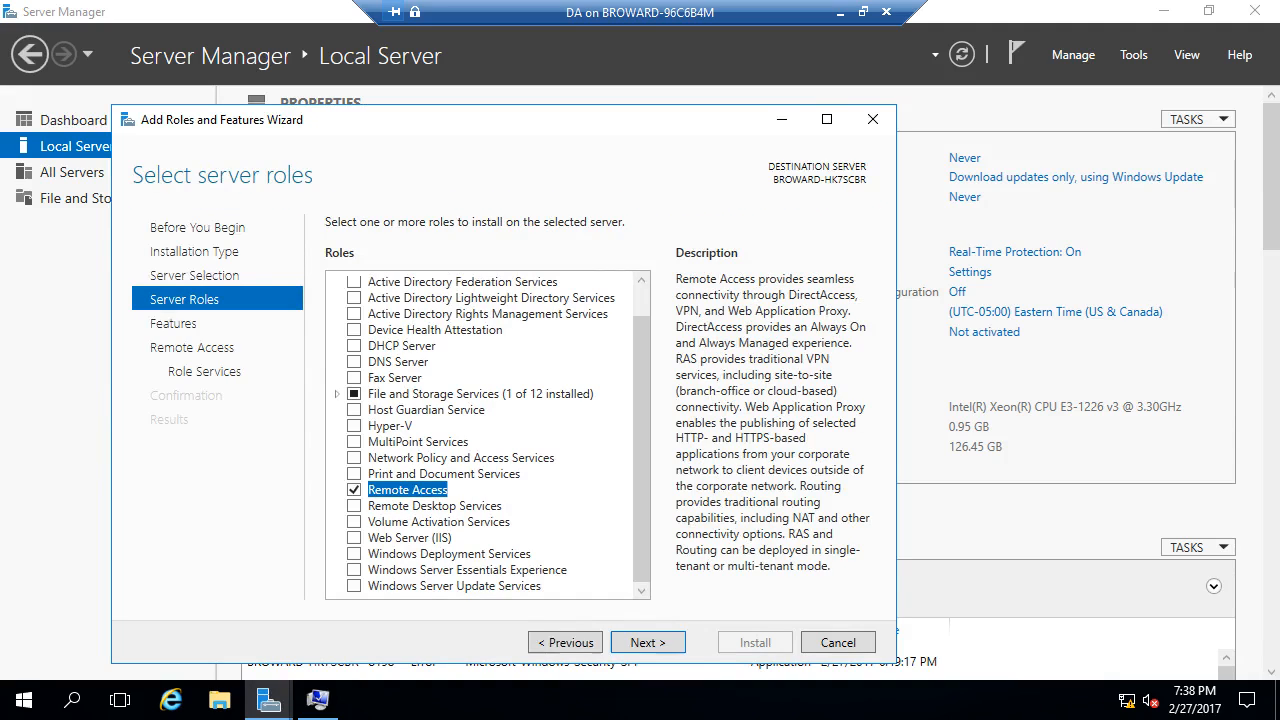
- Keep DirectAccess and VPN as Remote Access role services, leaving Routing unselected
click(648, 642)
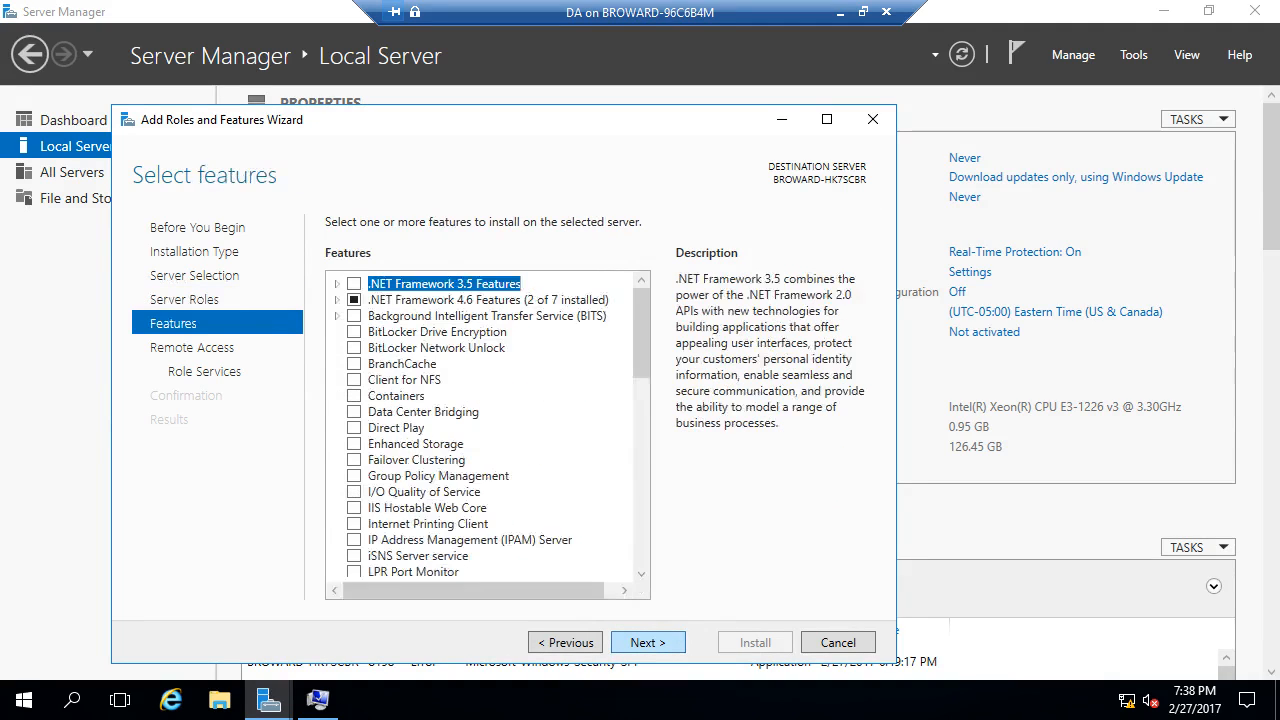
click(648, 642)
click(648, 642)
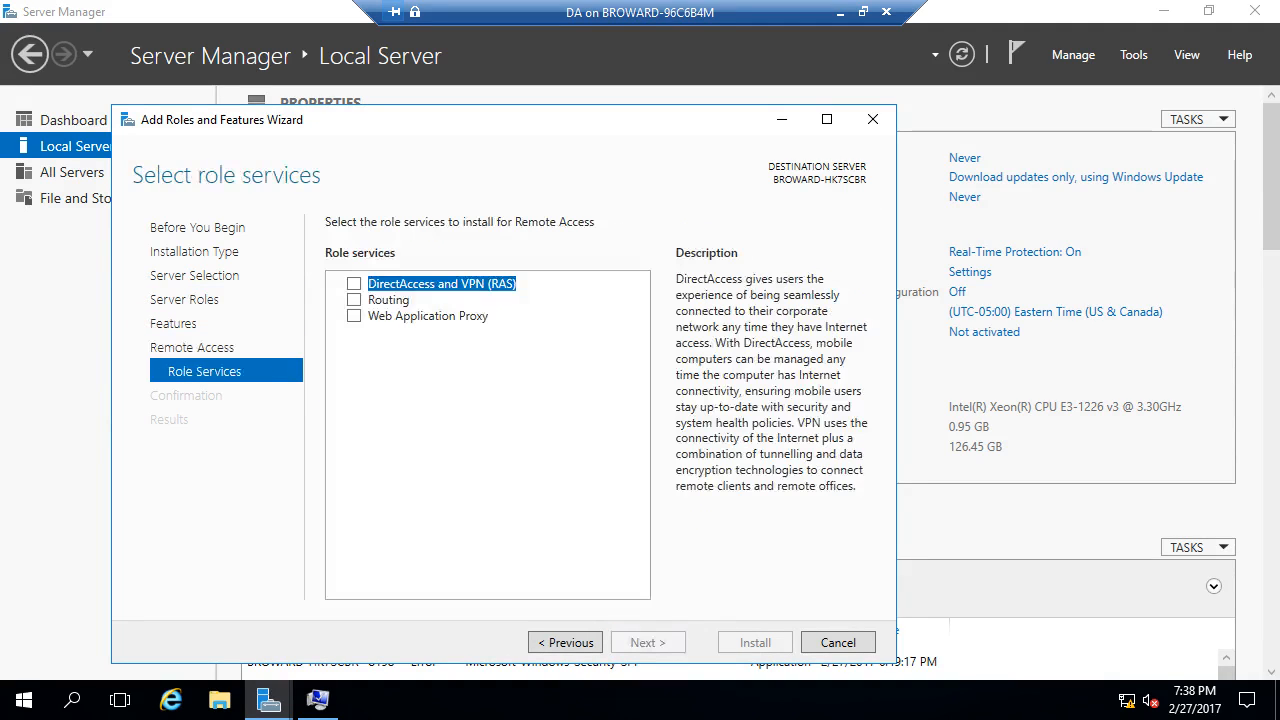
click(354, 299)
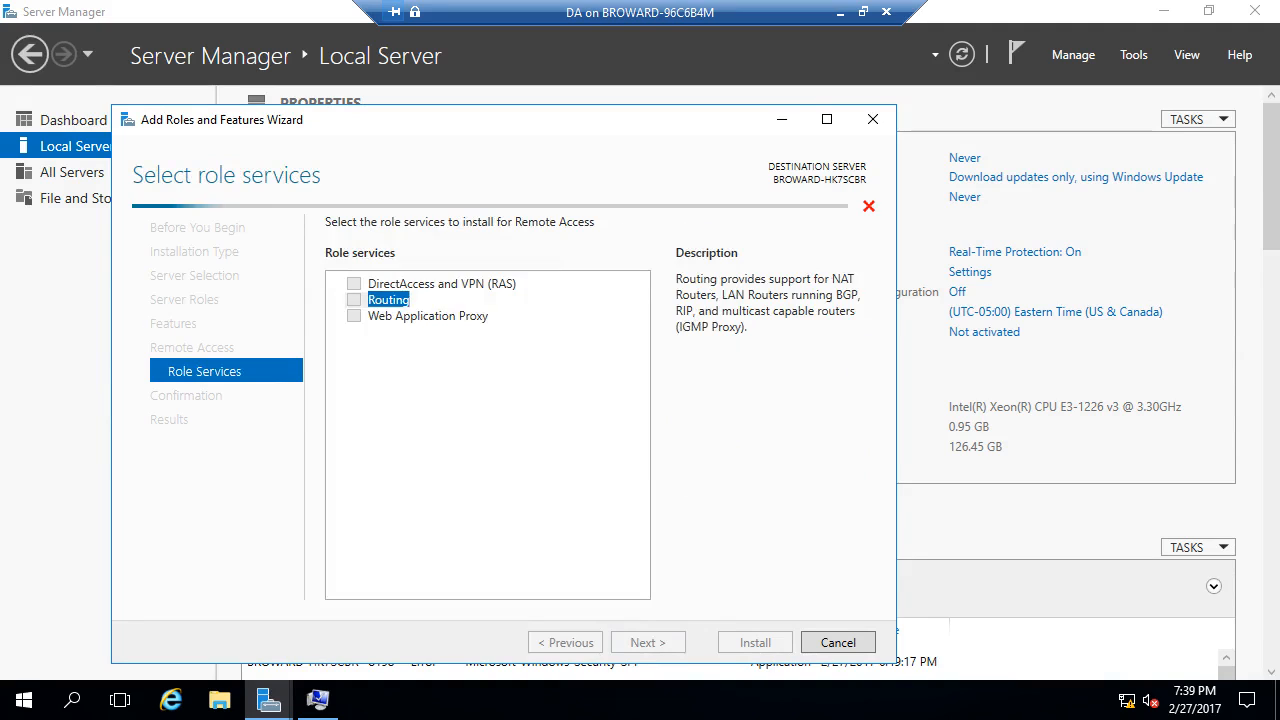
click(651, 549)
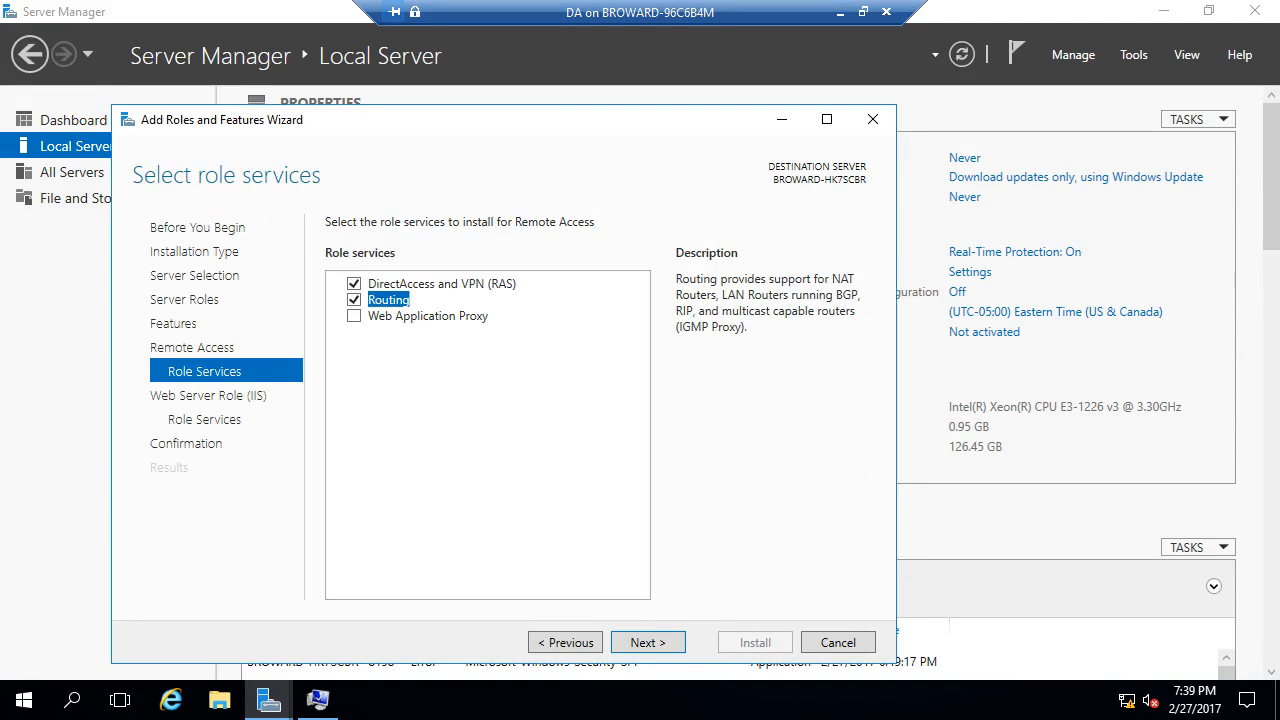
click(354, 300)
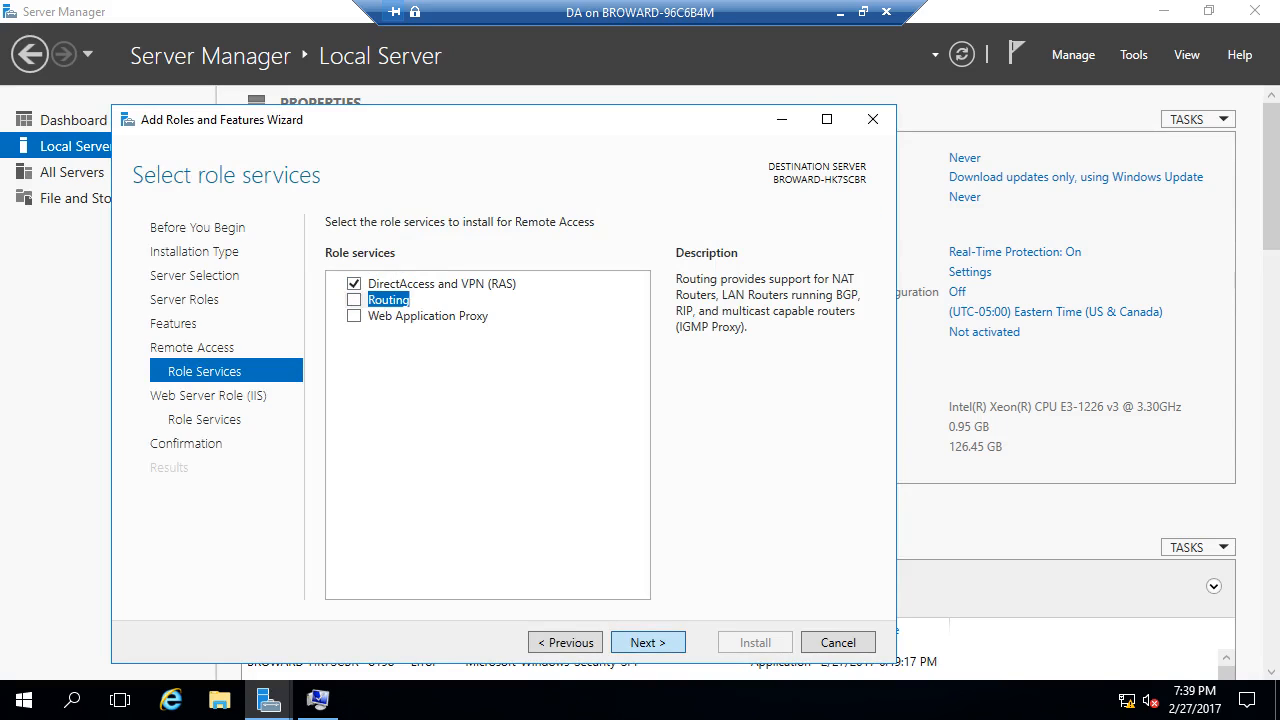
- Accept default IIS role services, allow automatic restarts, install, and minimize the DA session
click(647, 642)
click(647, 642)
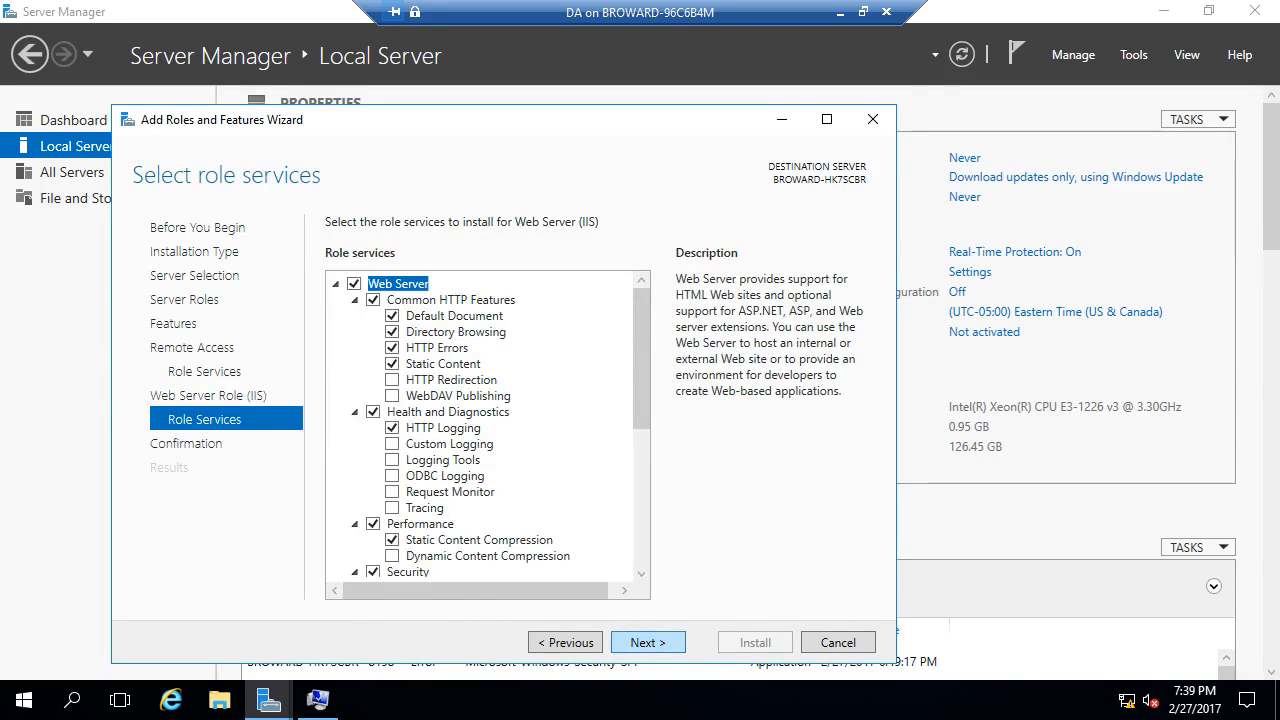
click(647, 642)
click(333, 252)
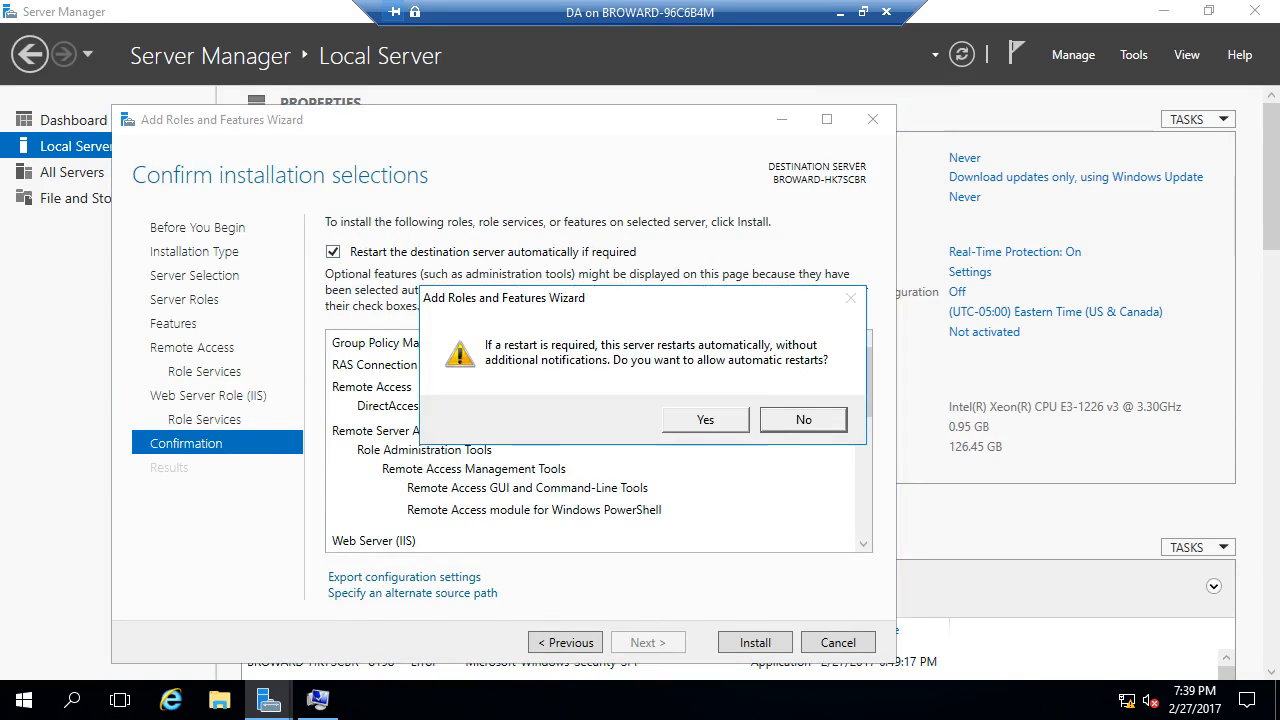
click(704, 418)
click(755, 642)
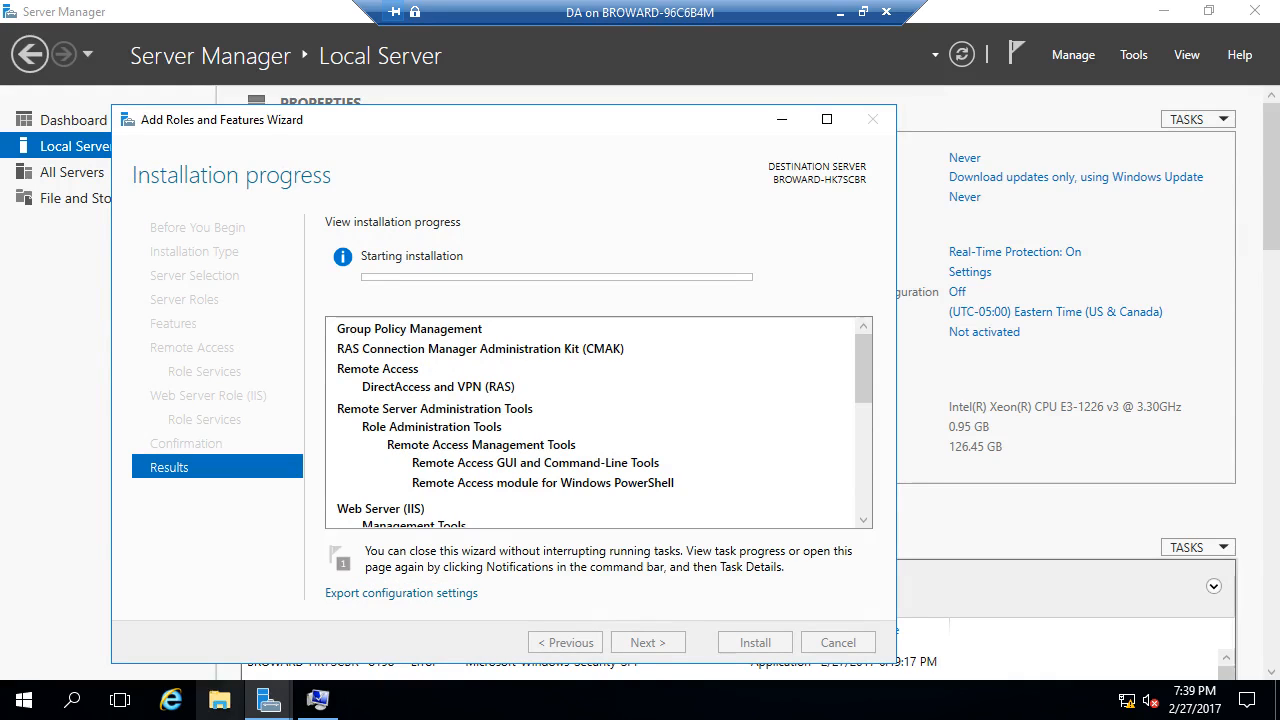
click(268, 700)
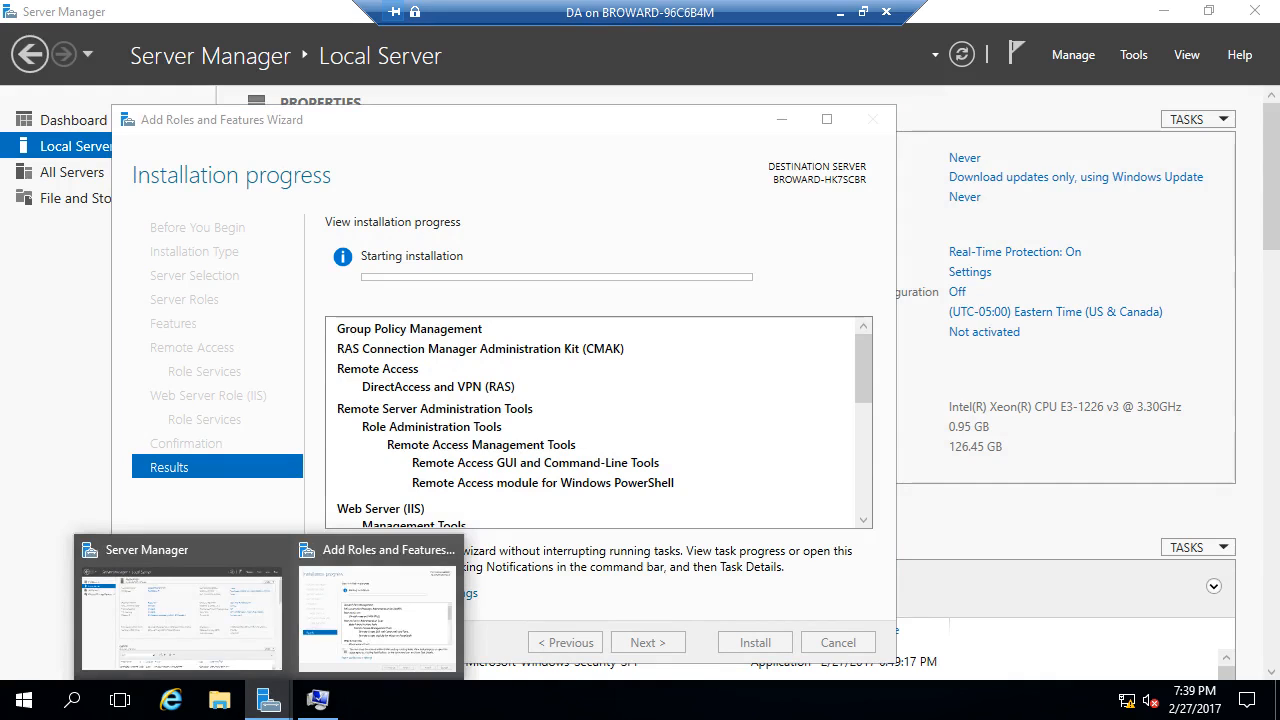
click(840, 12)
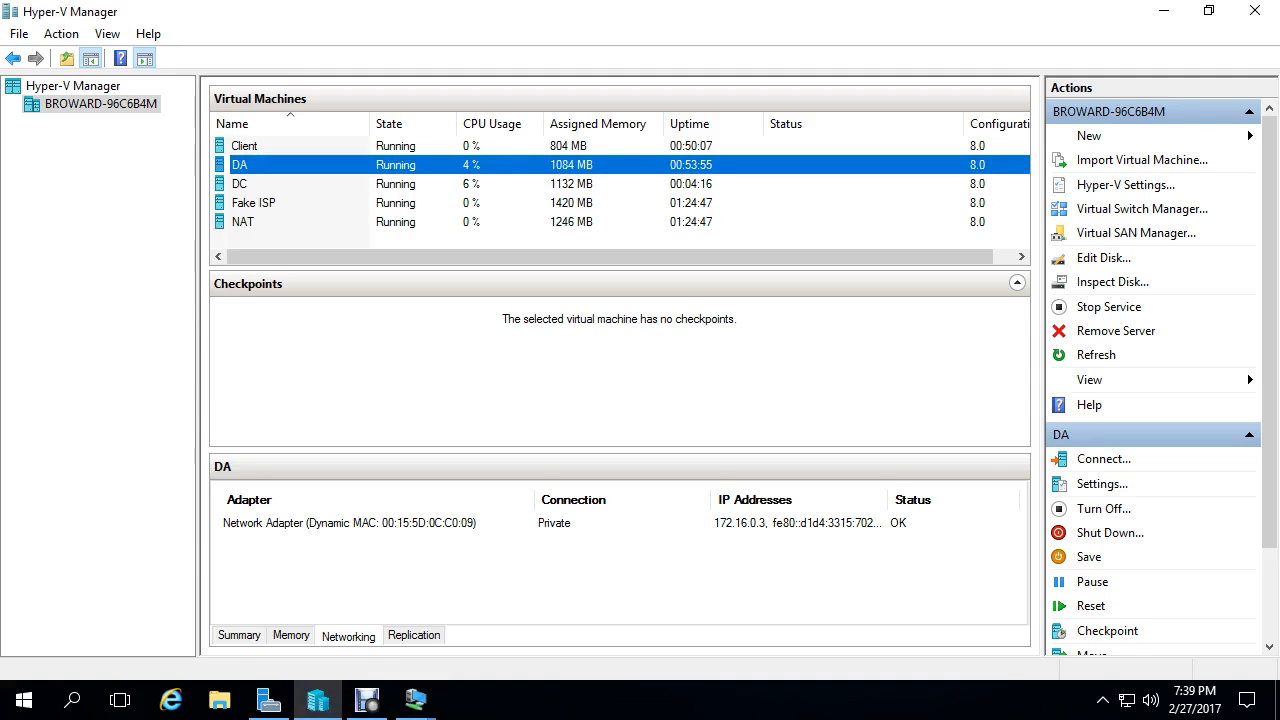
- Connect to the DC VM in full screen and move the AD DS Configuration Wizard higher
right_click(294, 187)
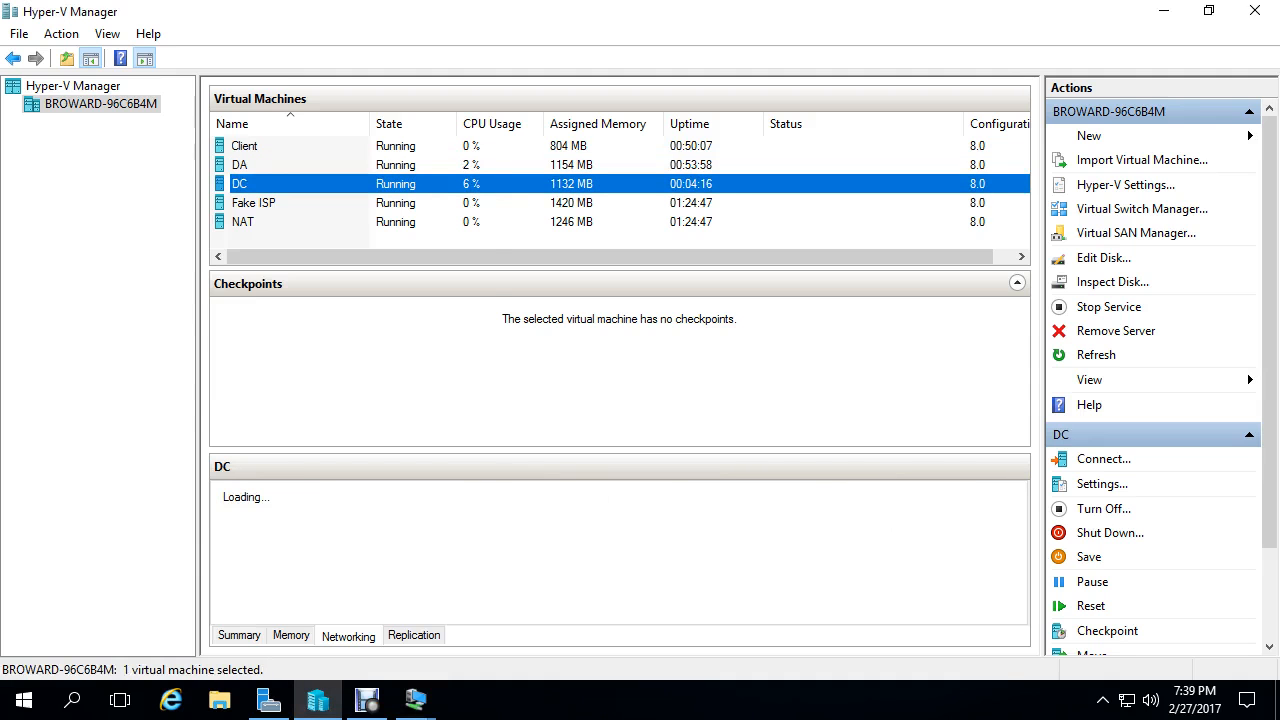
click(340, 203)
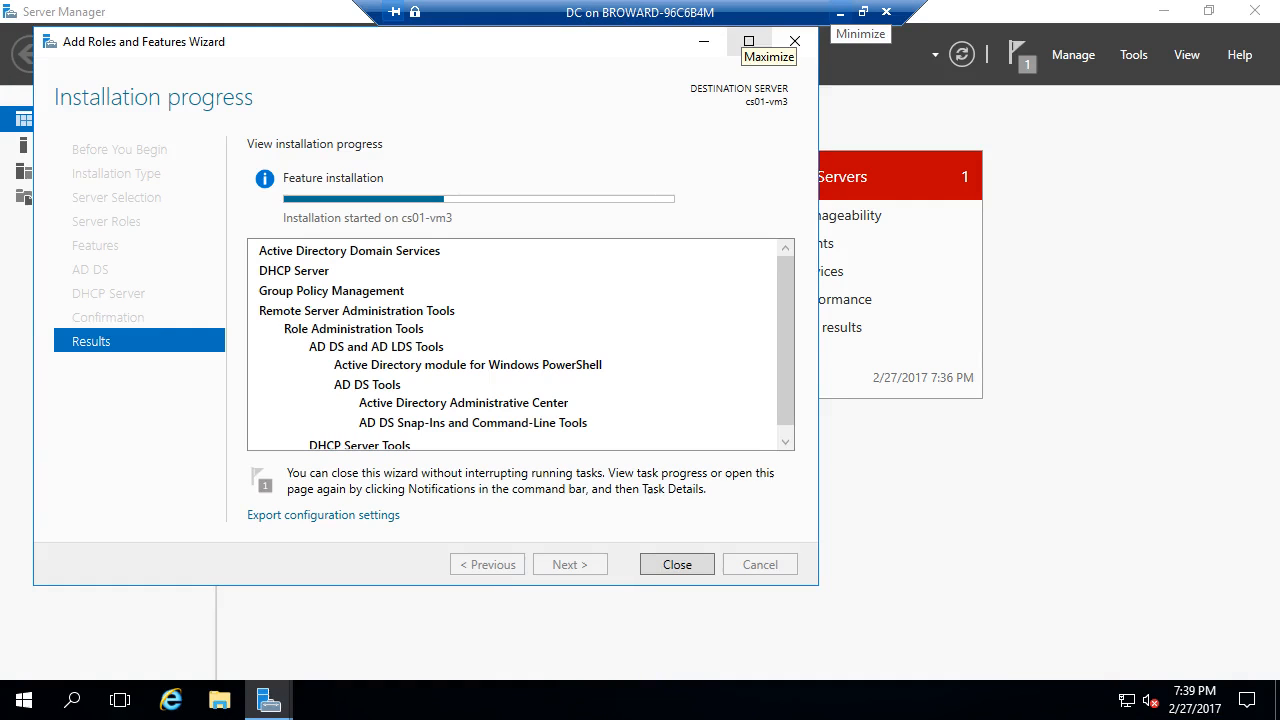
click(840, 12)
click(367, 700)
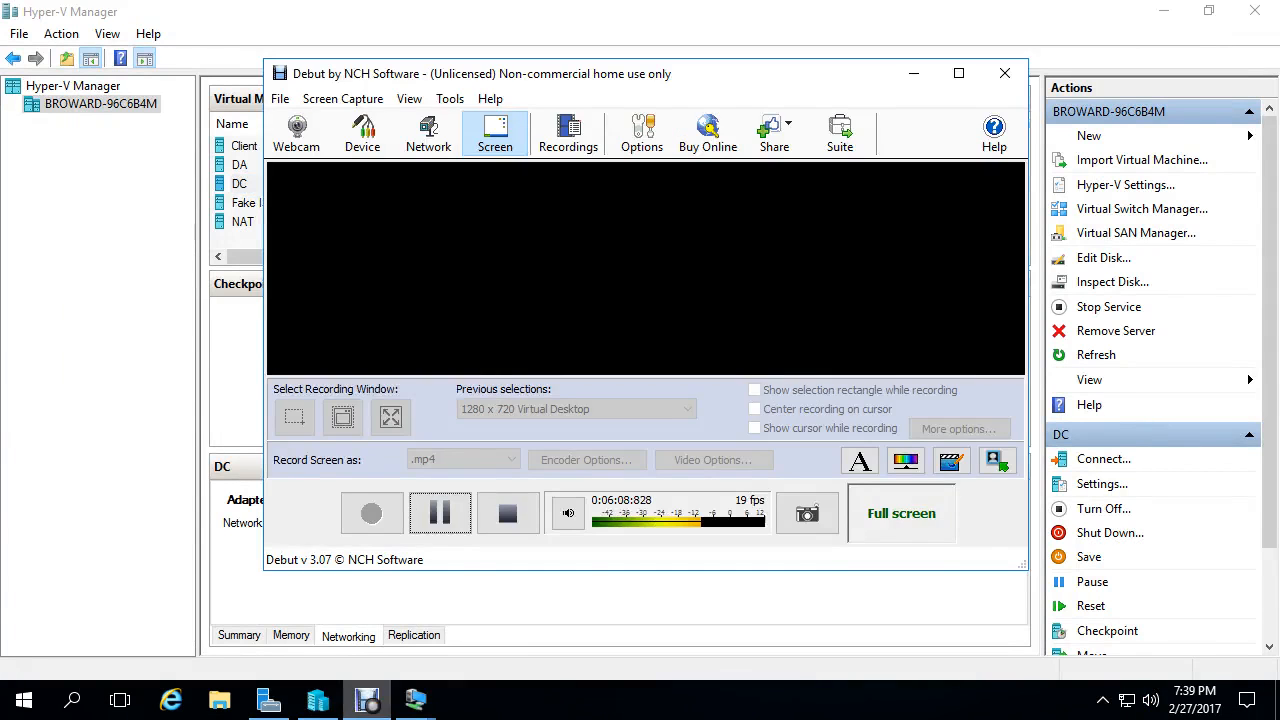
click(440, 513)
mouse_move(416, 700)
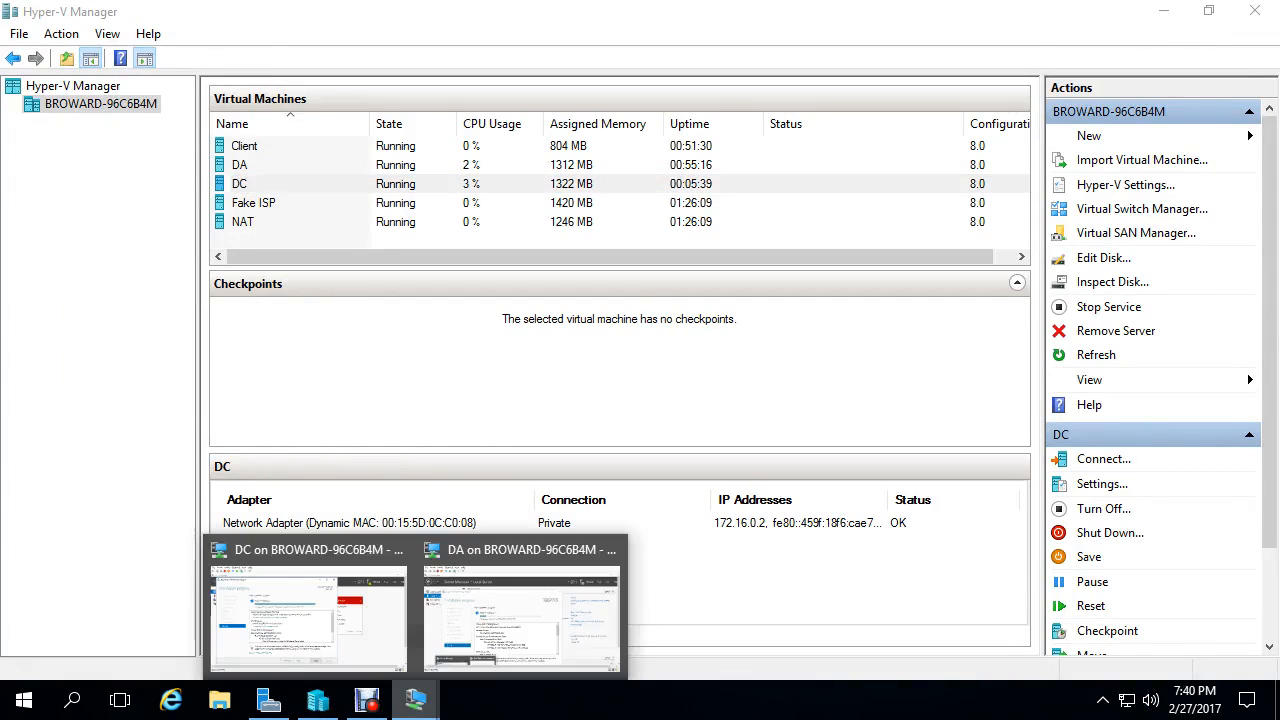
click(308, 612)
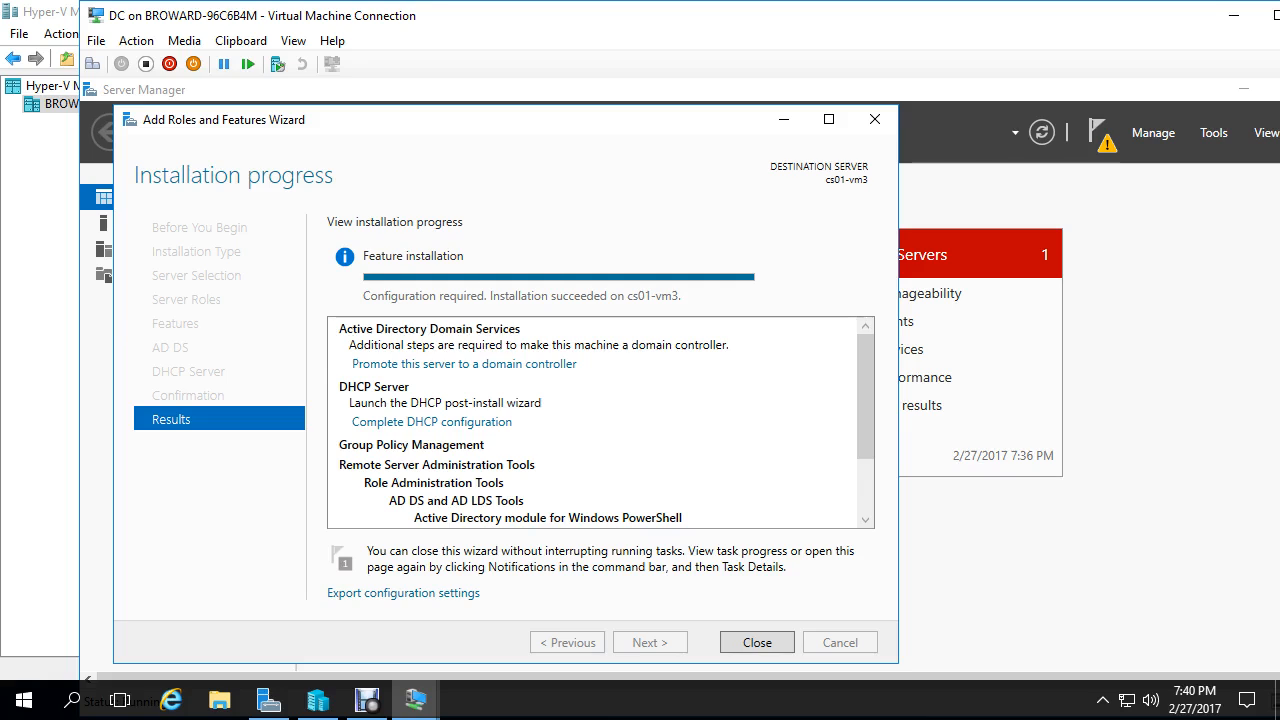
double_click(850, 15)
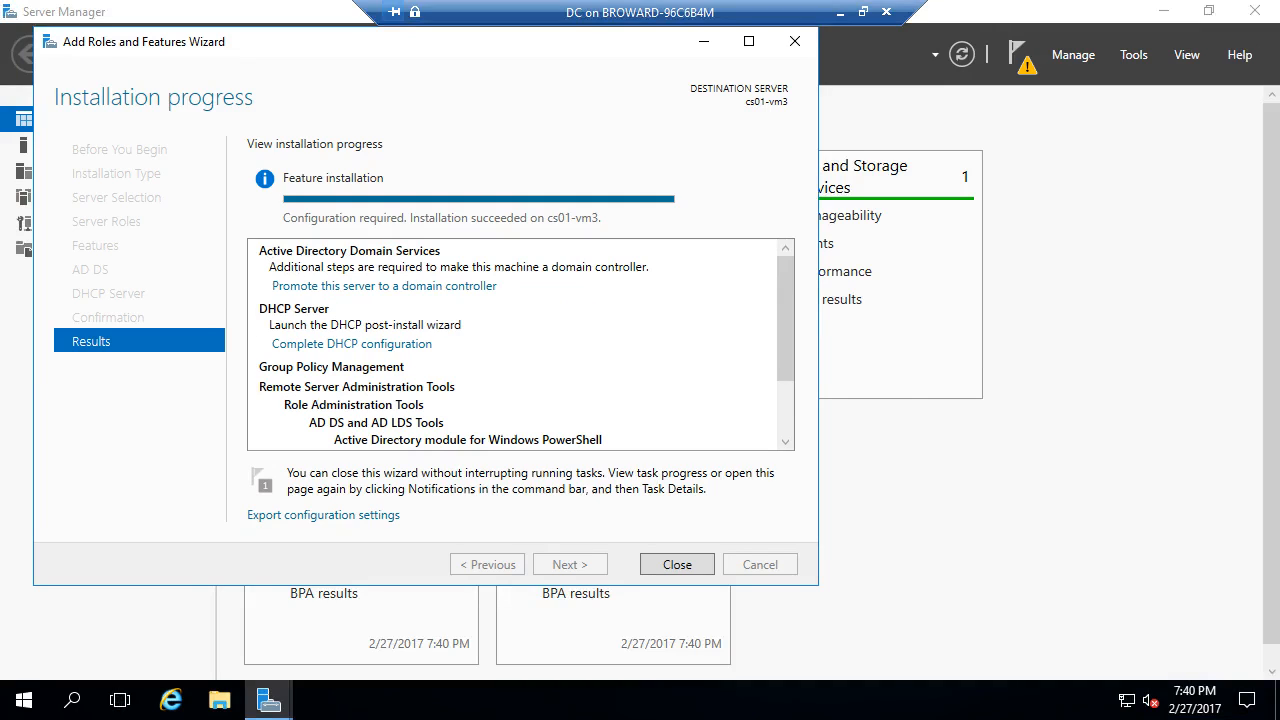
drag(578, 151, 610, 67)
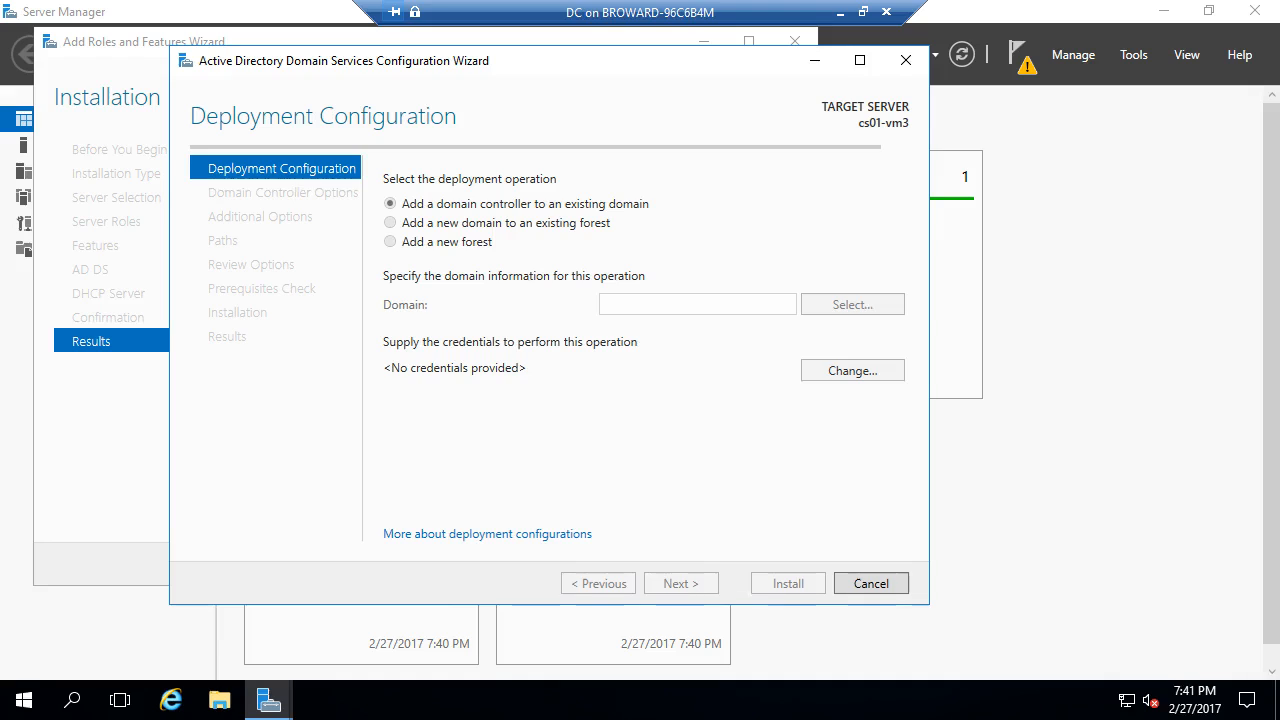
- Choose to add a new forest with root domain name contoso.com
click(390, 242)
click(660, 304)
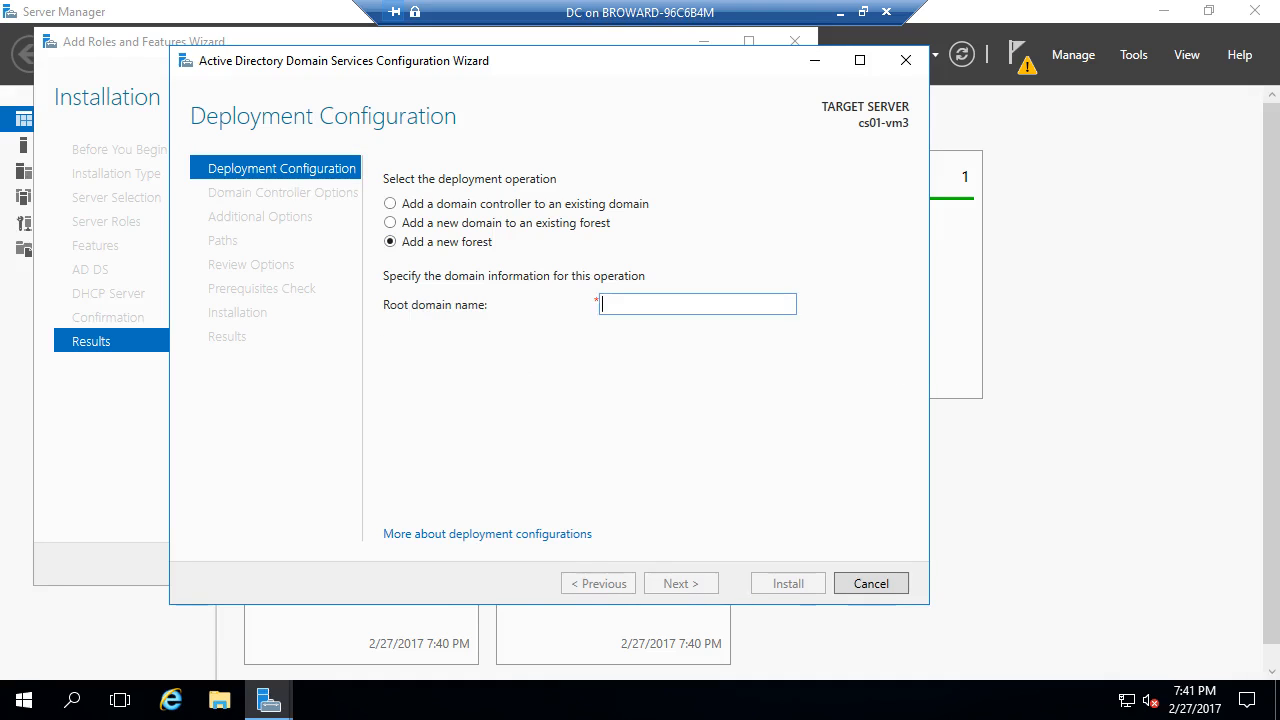
text(contoso.com)
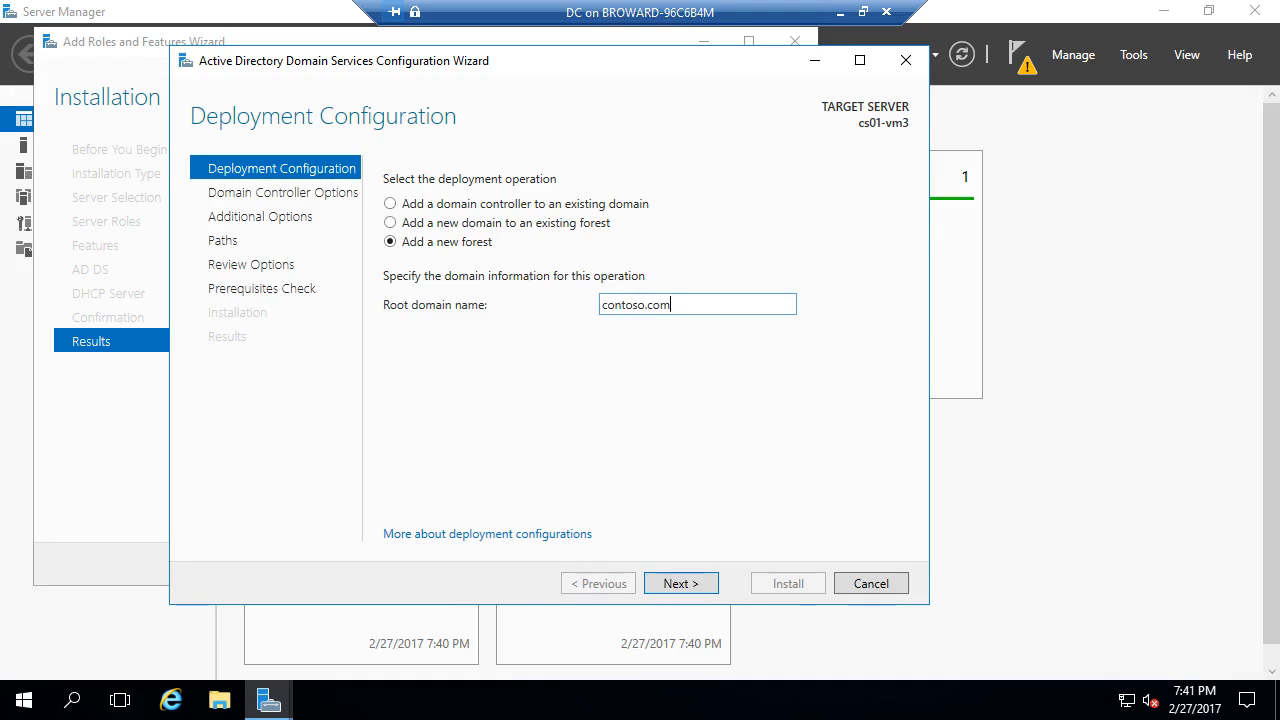
key(Return)
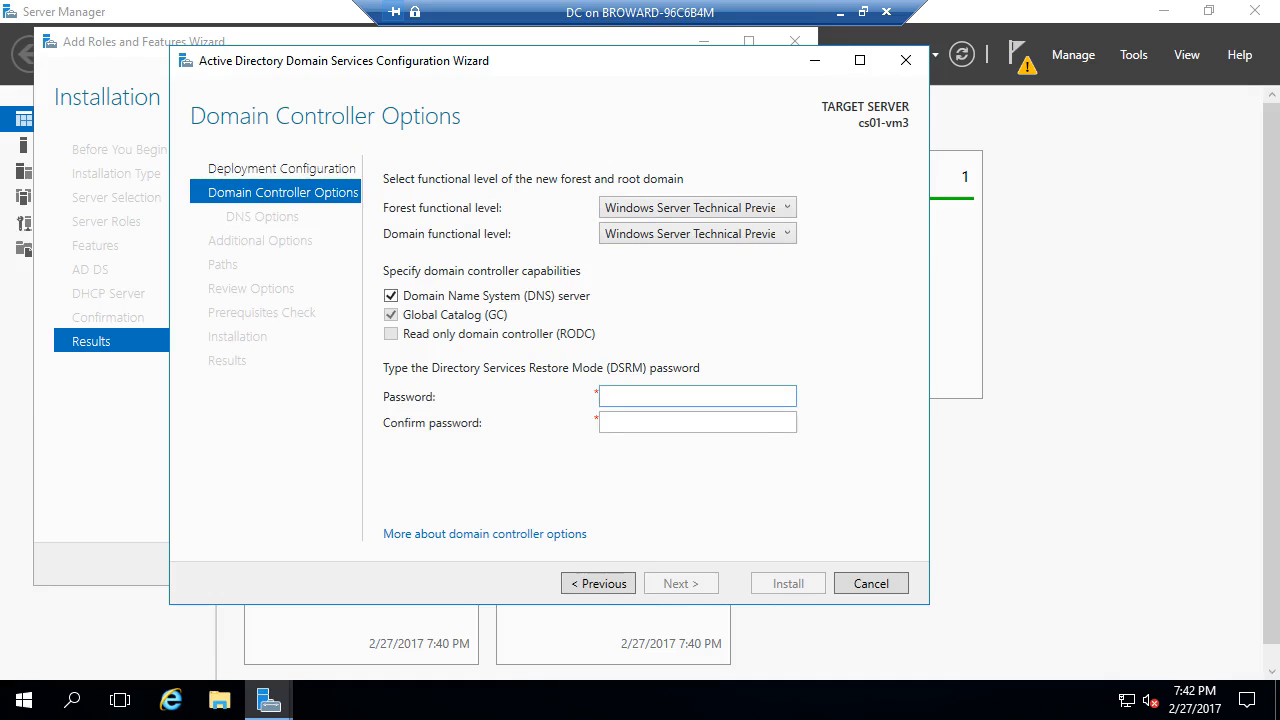
- Enter and confirm the Directory Services Restore Mode password, then continue
text(d)
key(Tab)
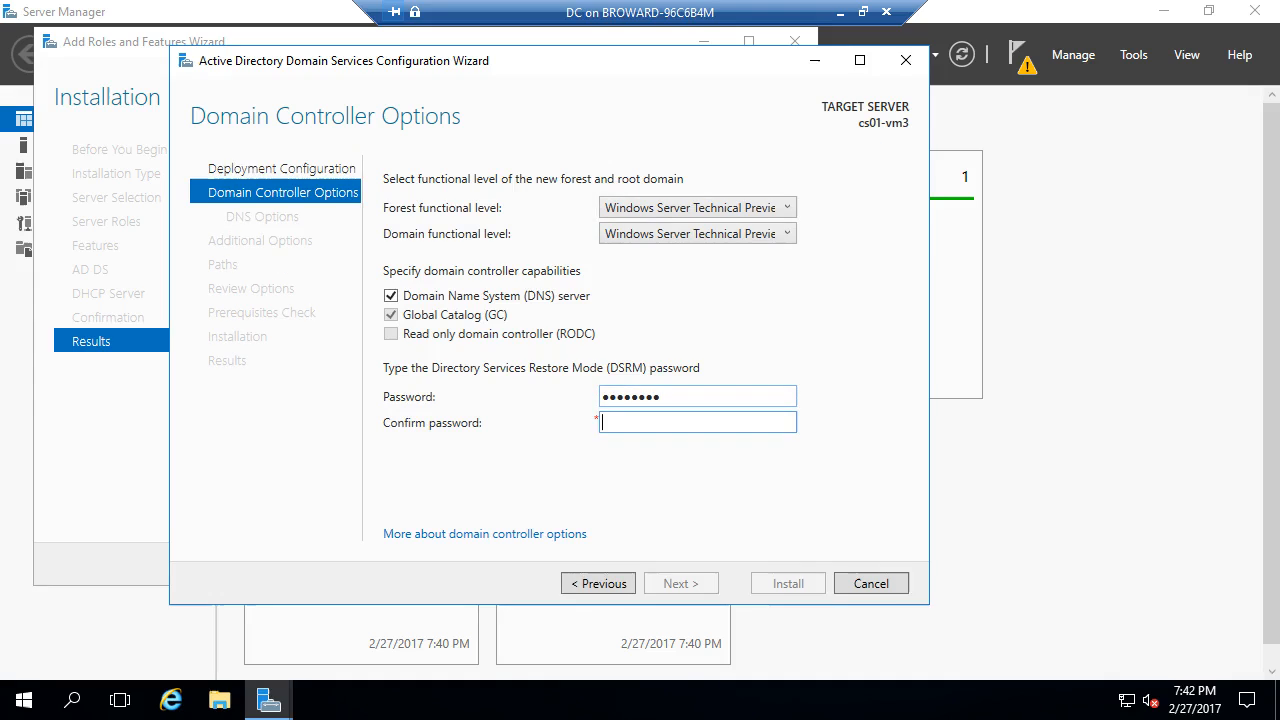
text(Pa)
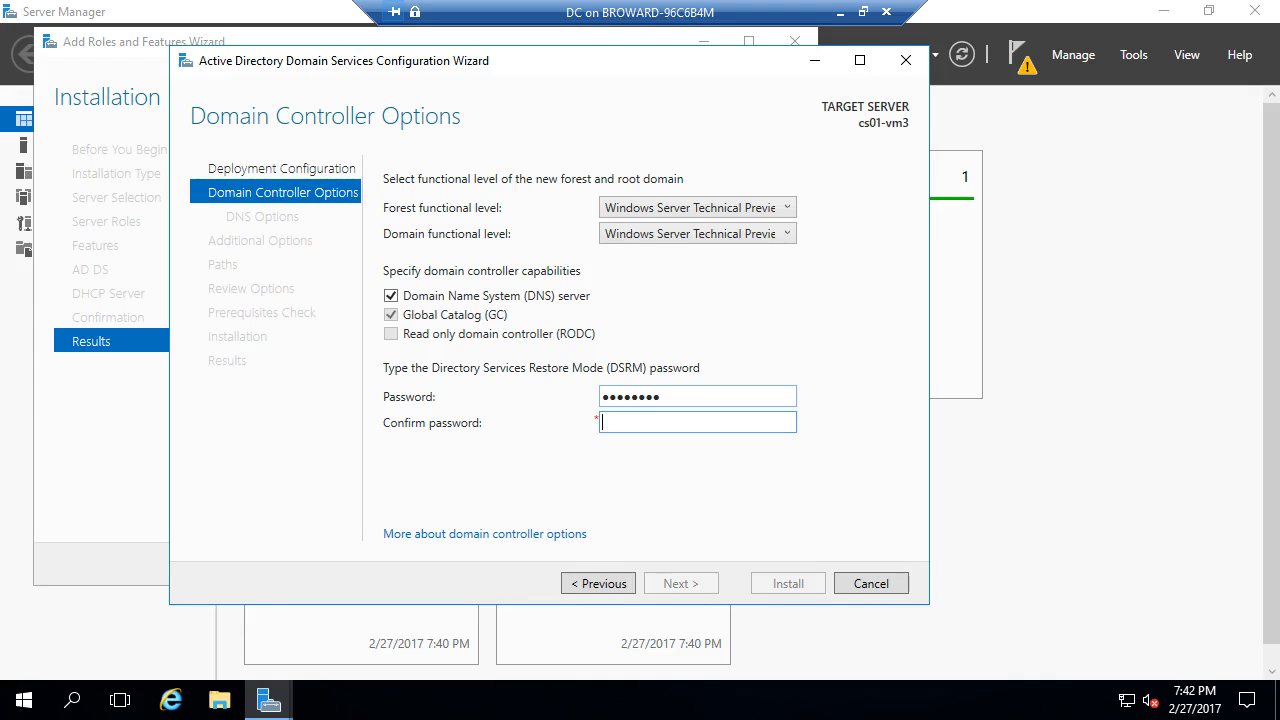
text($$w0rd)
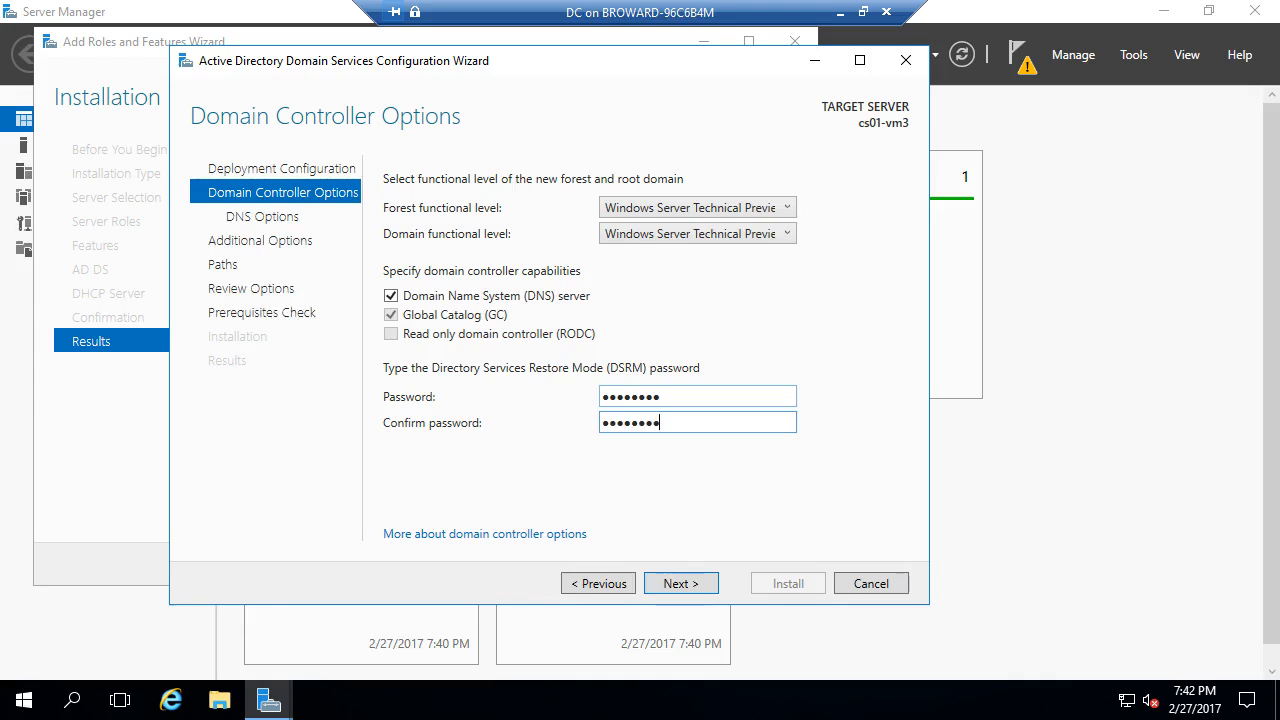
key(Return)
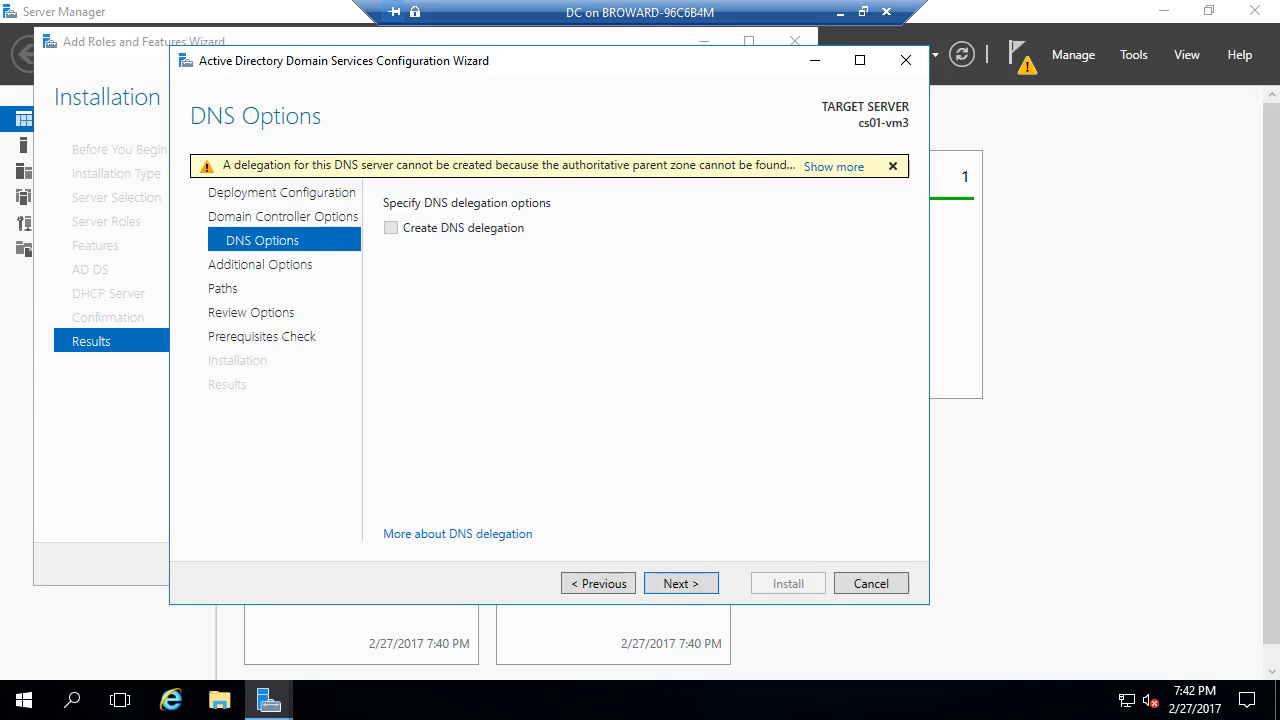
- Accept default DNS options and paths, pass prerequisites, and install the contoso.com domain controller
key(Return)
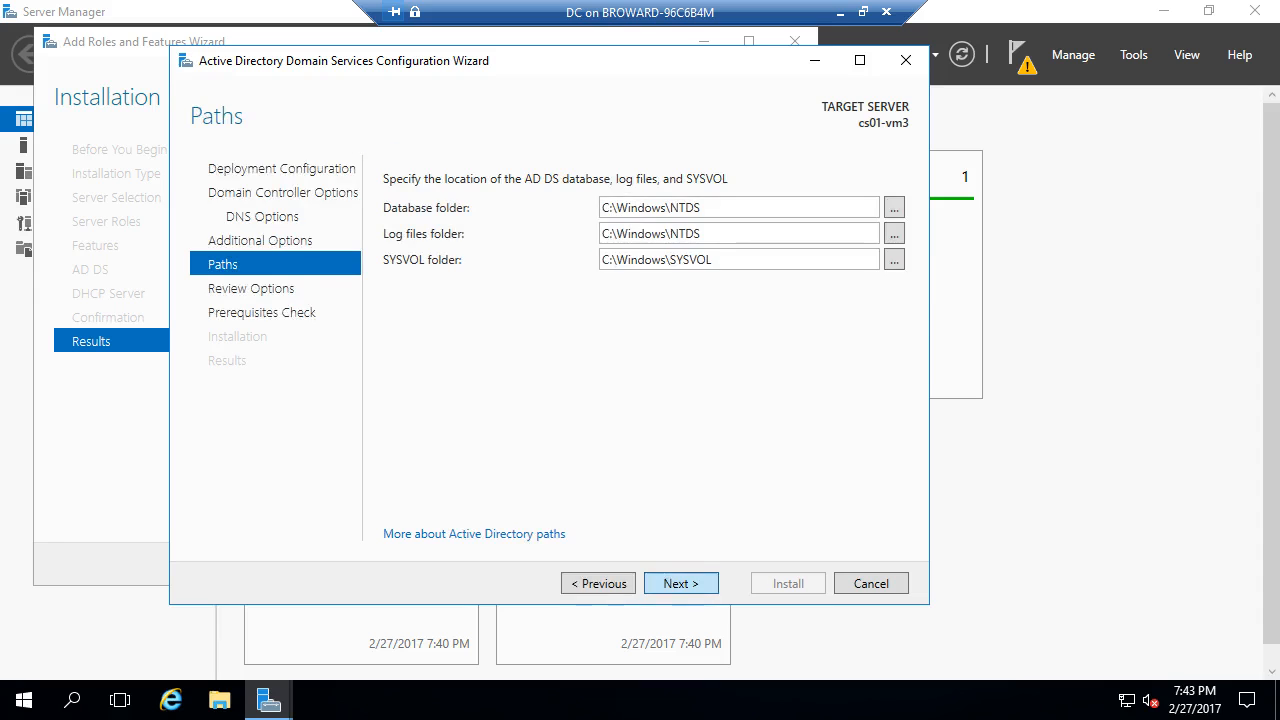
click(681, 583)
click(681, 583)
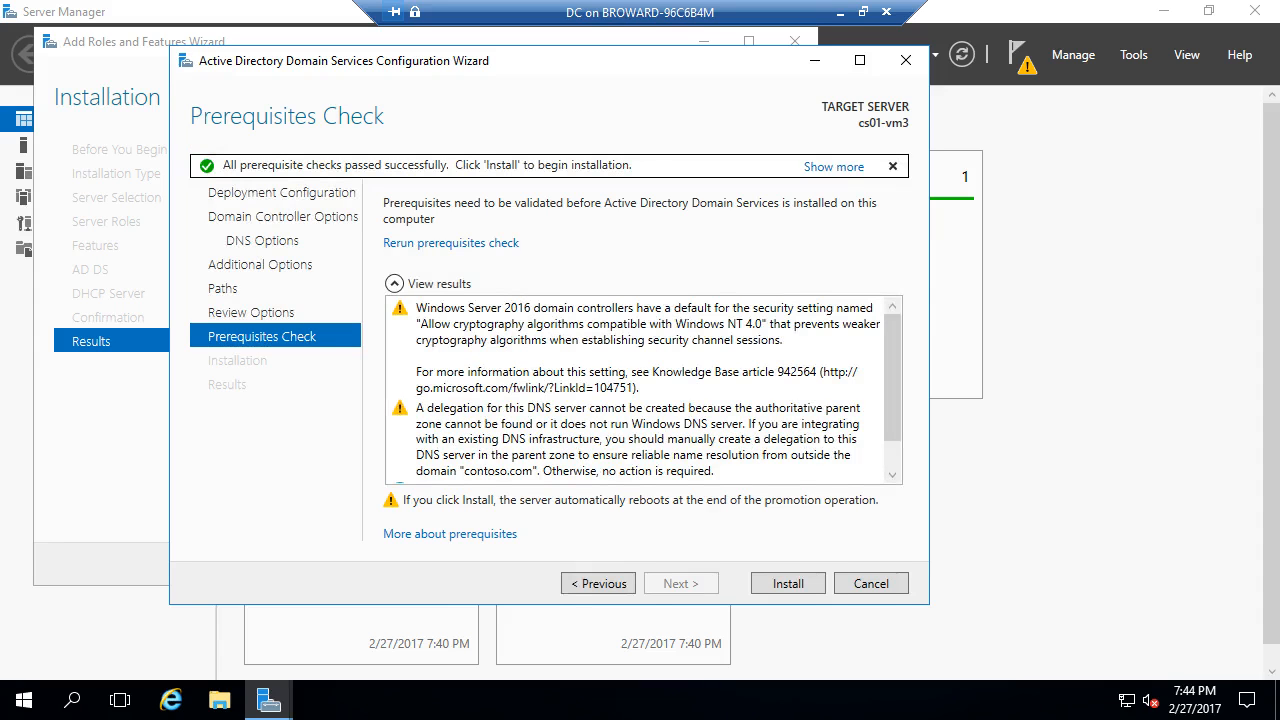
click(788, 583)
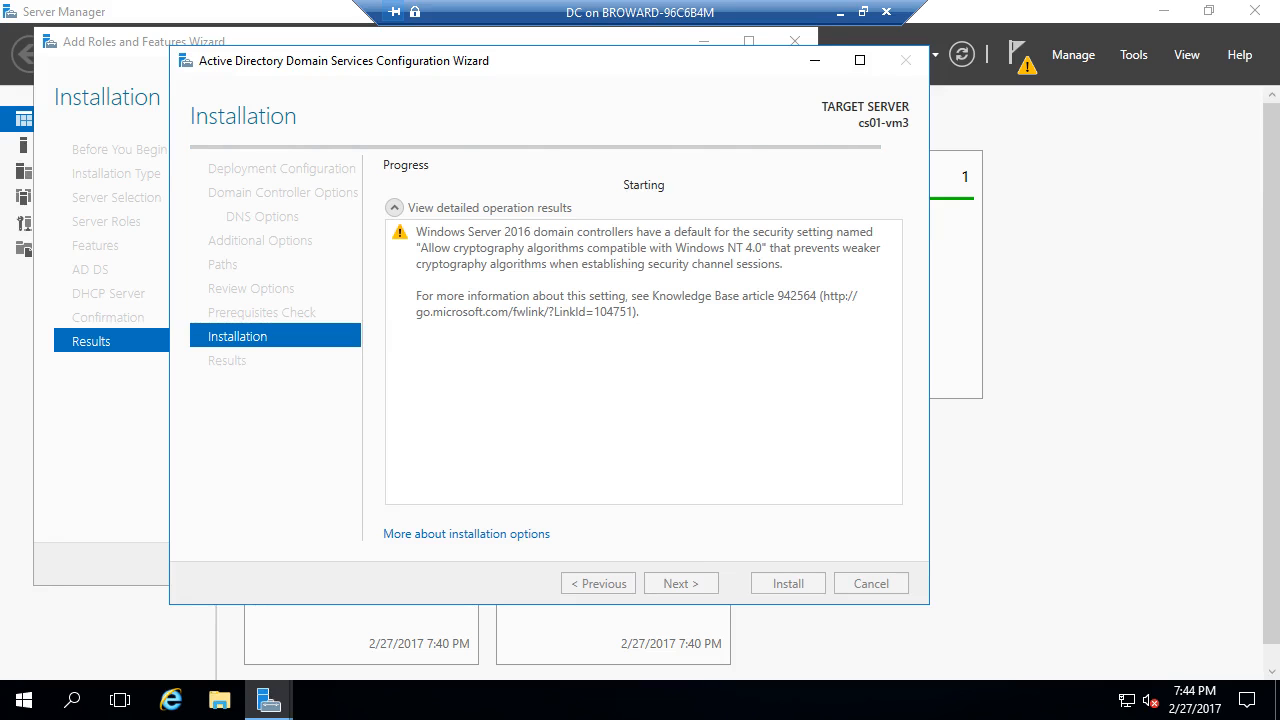
click(840, 12)
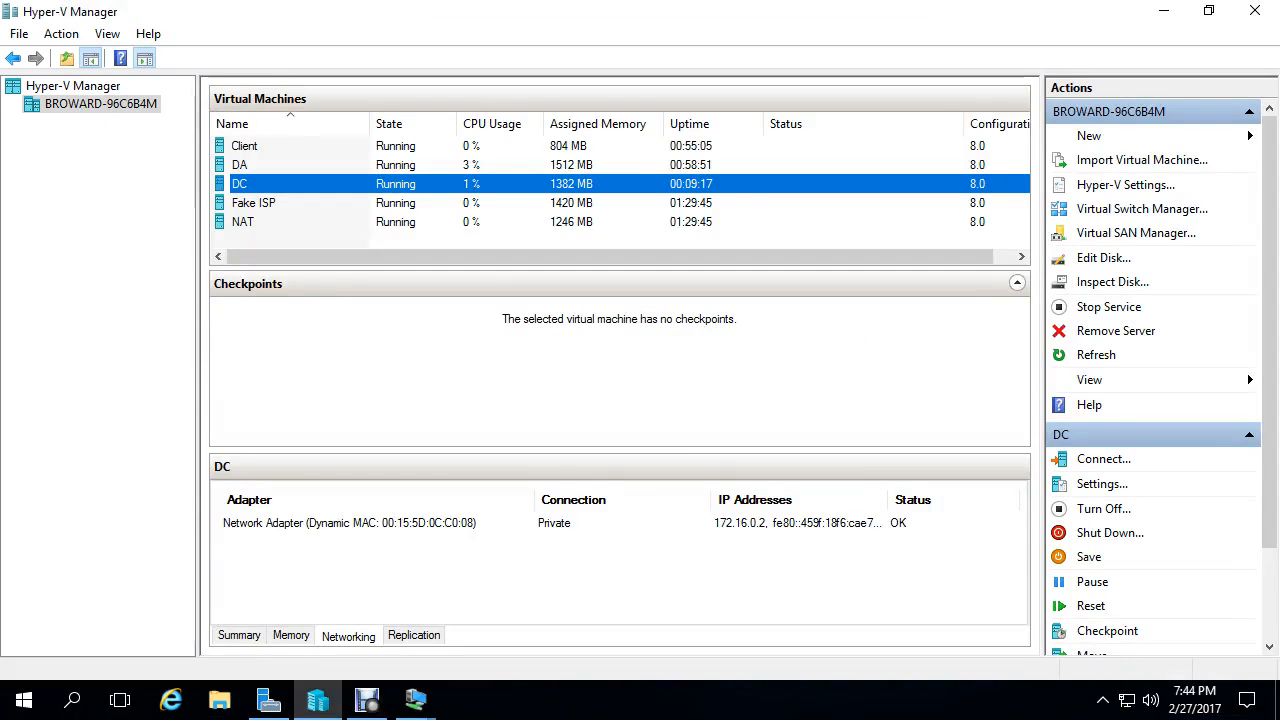
click(367, 700)
click(440, 513)
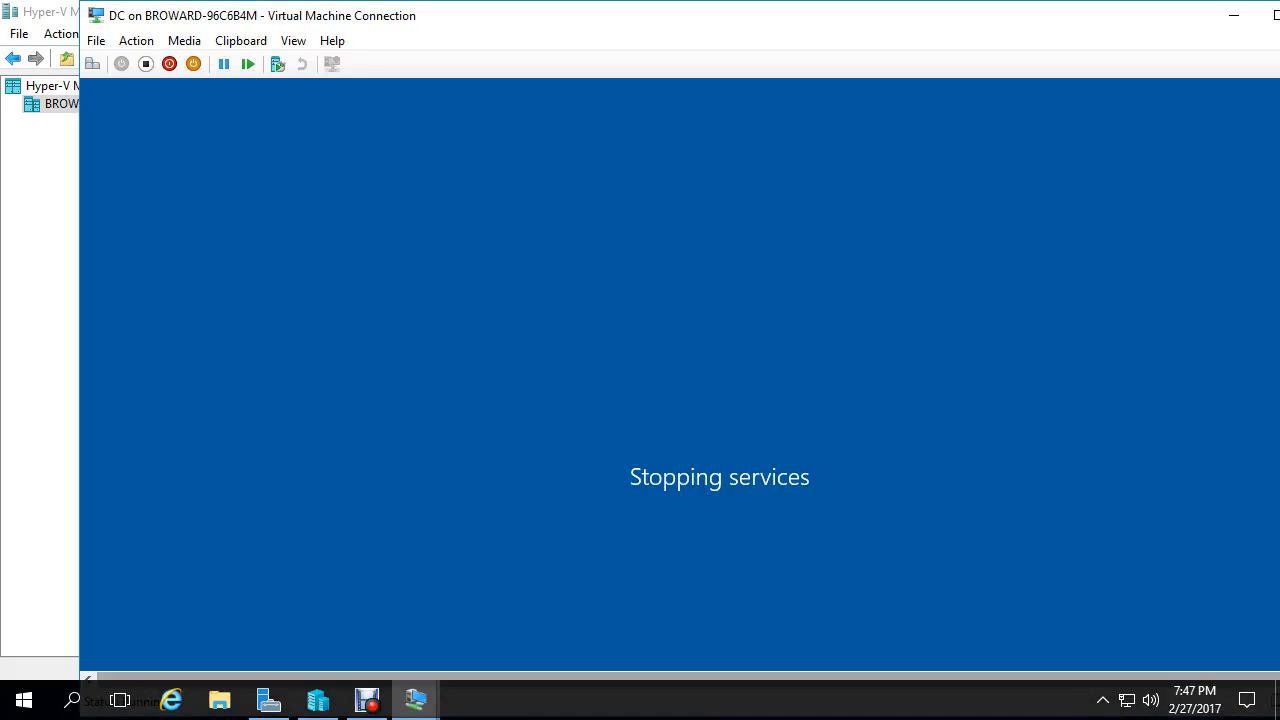
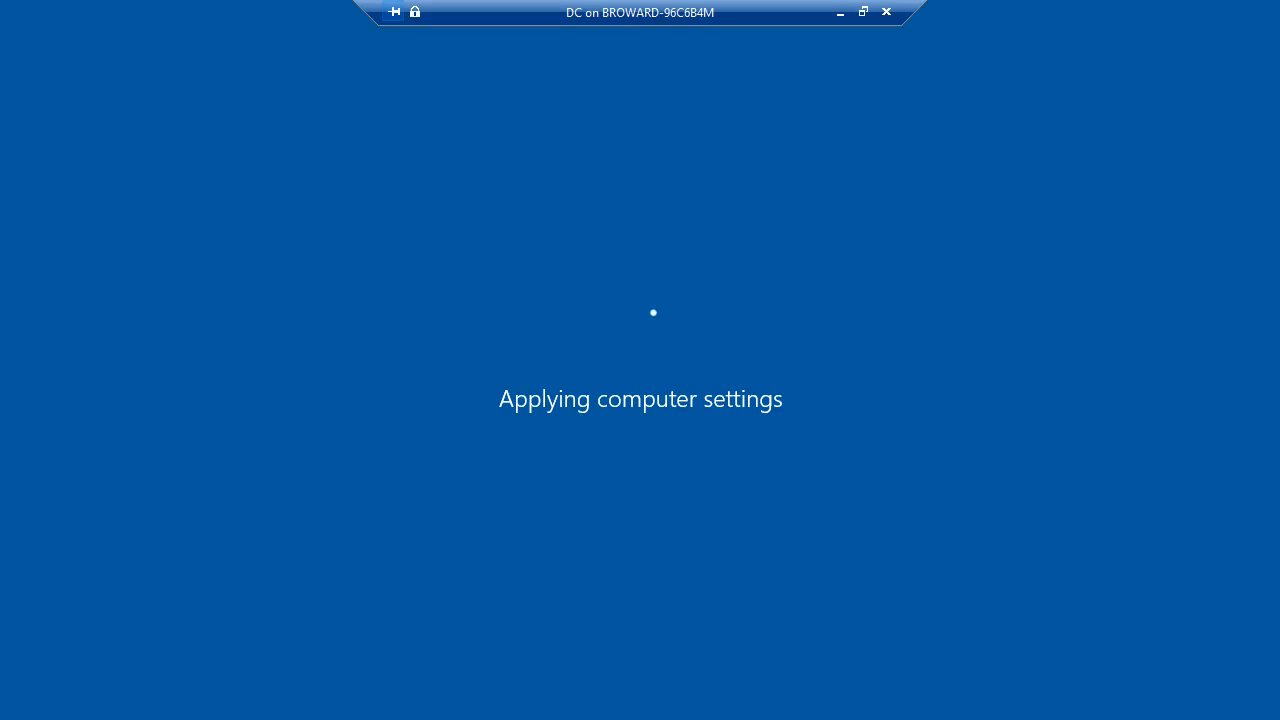
- Leave the remote session and show the DC virtual machine full screen
click(841, 12)
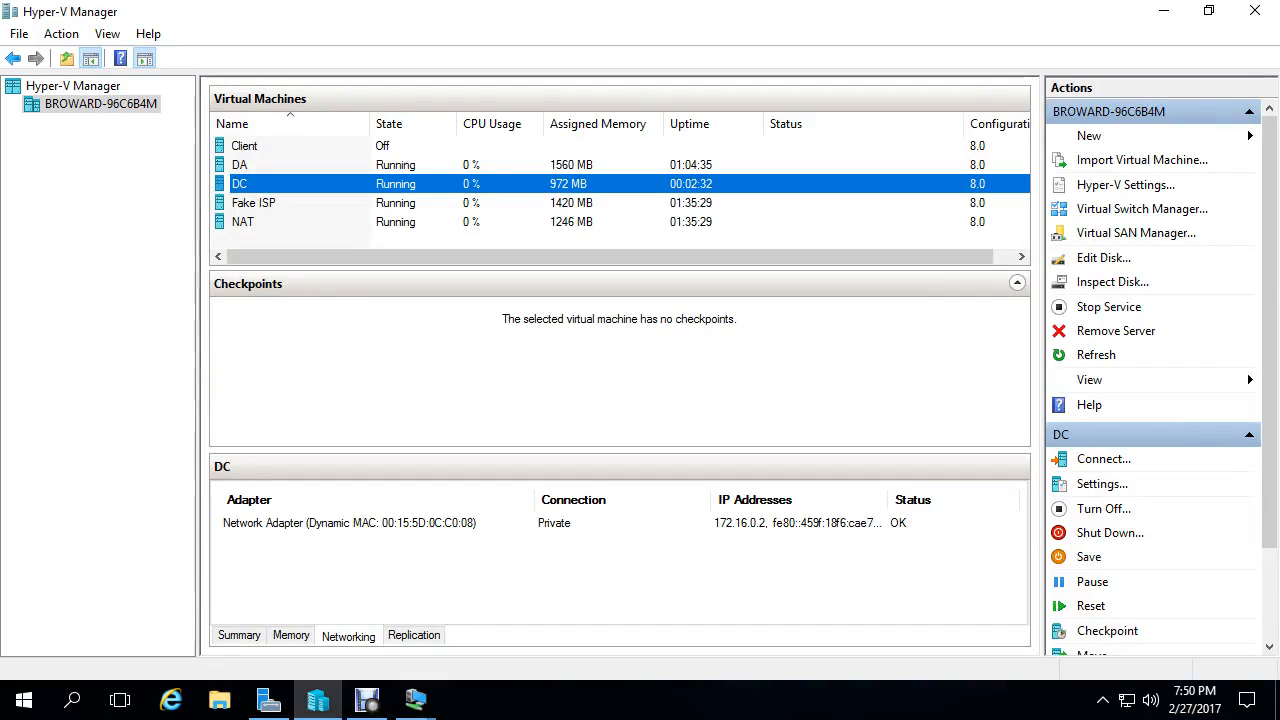
click(367, 700)
click(440, 513)
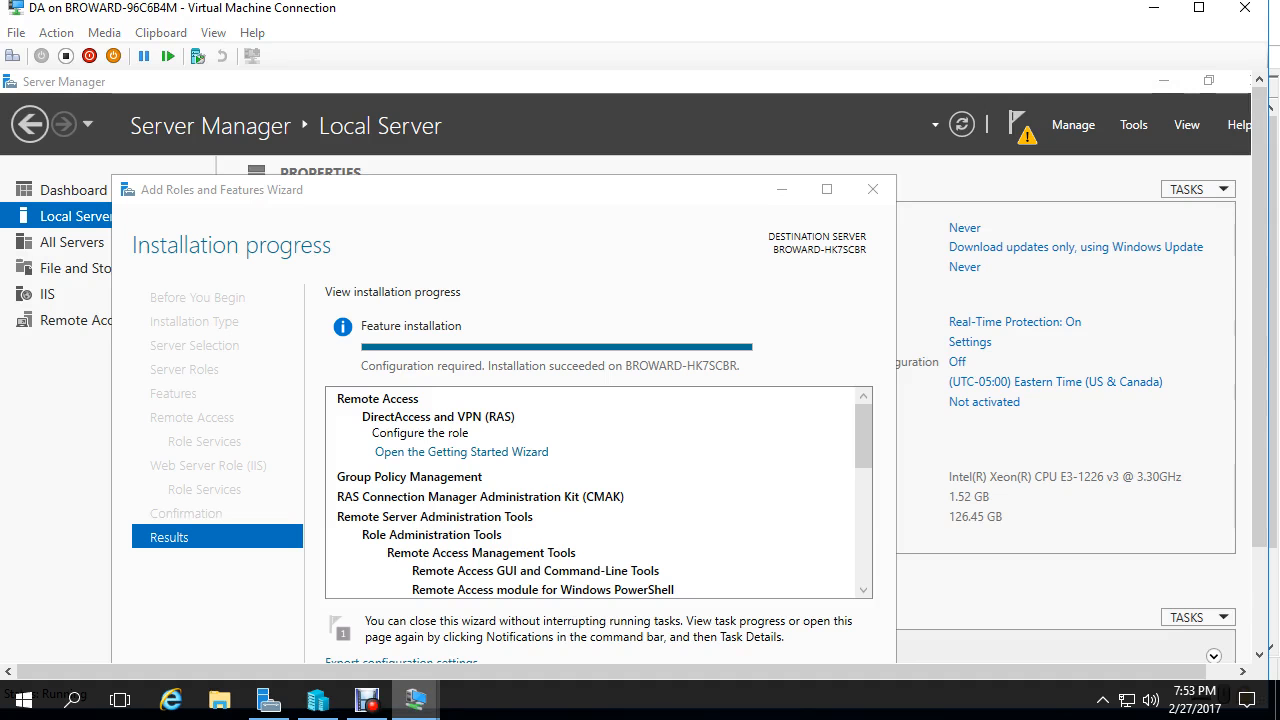
mouse_move(416, 700)
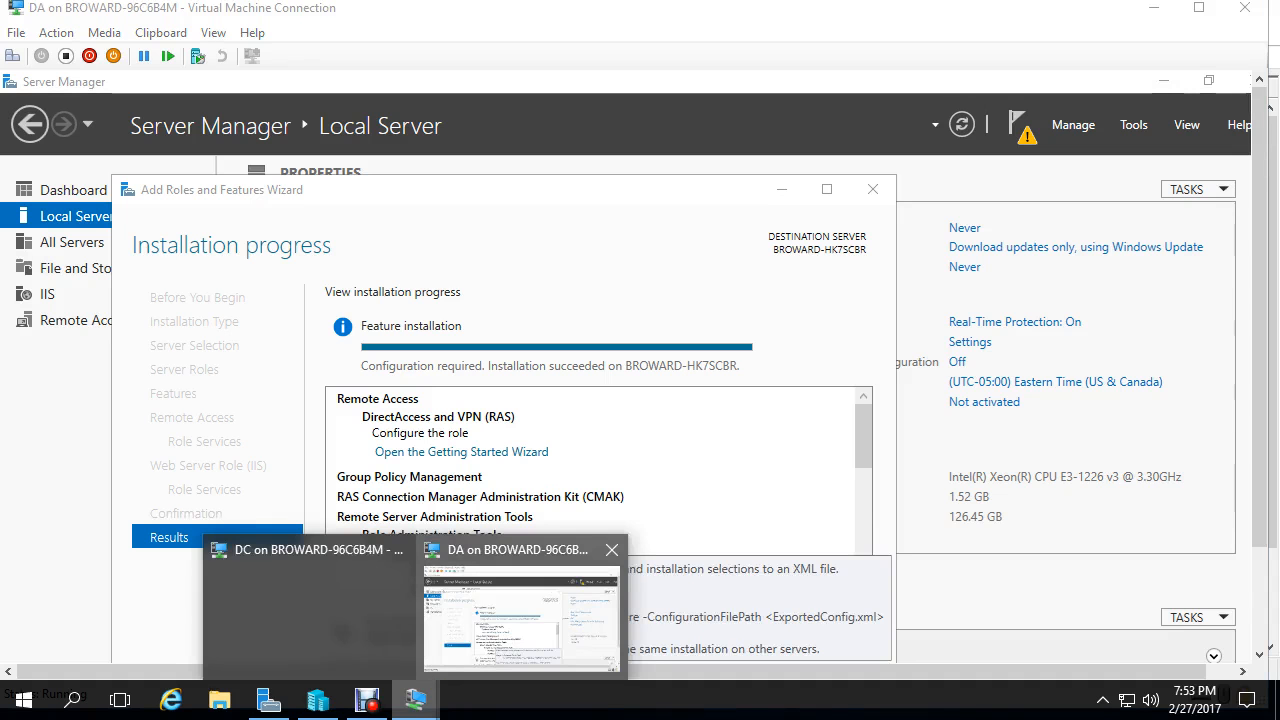
click(310, 610)
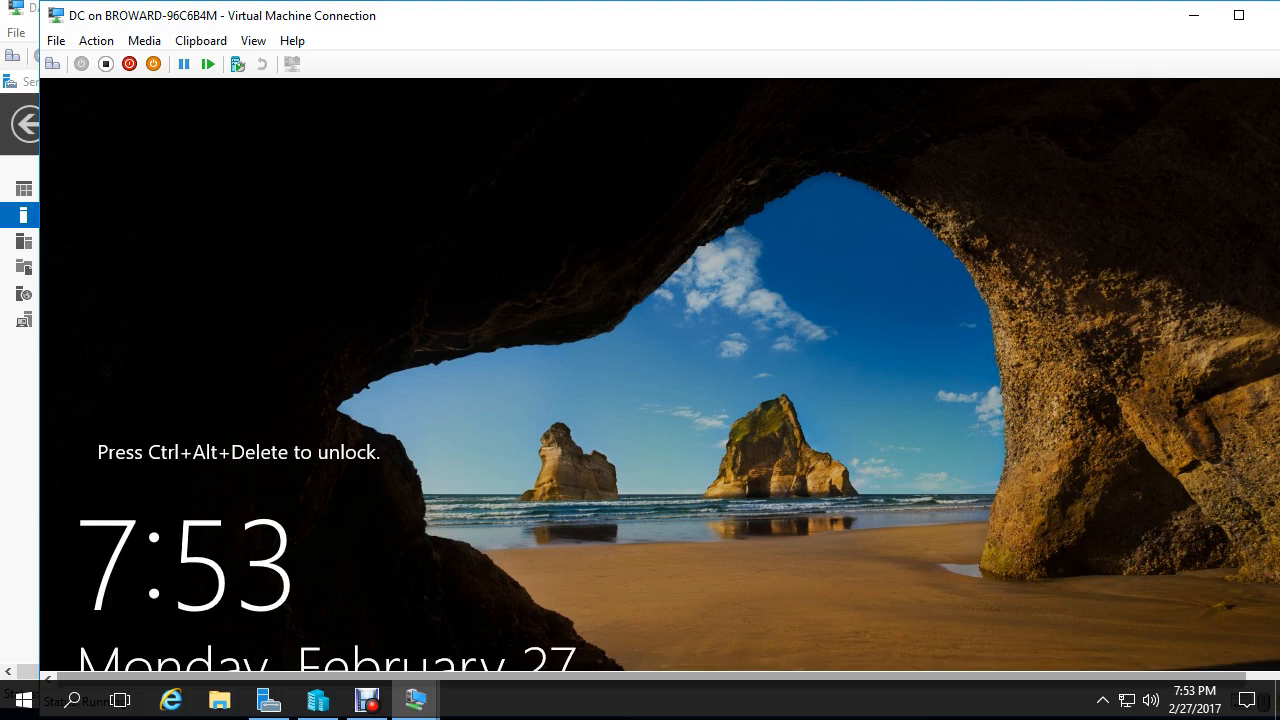
click(1239, 15)
- Sign in to the DC as the domain administrator with the account password
key(ctrl+alt+End)
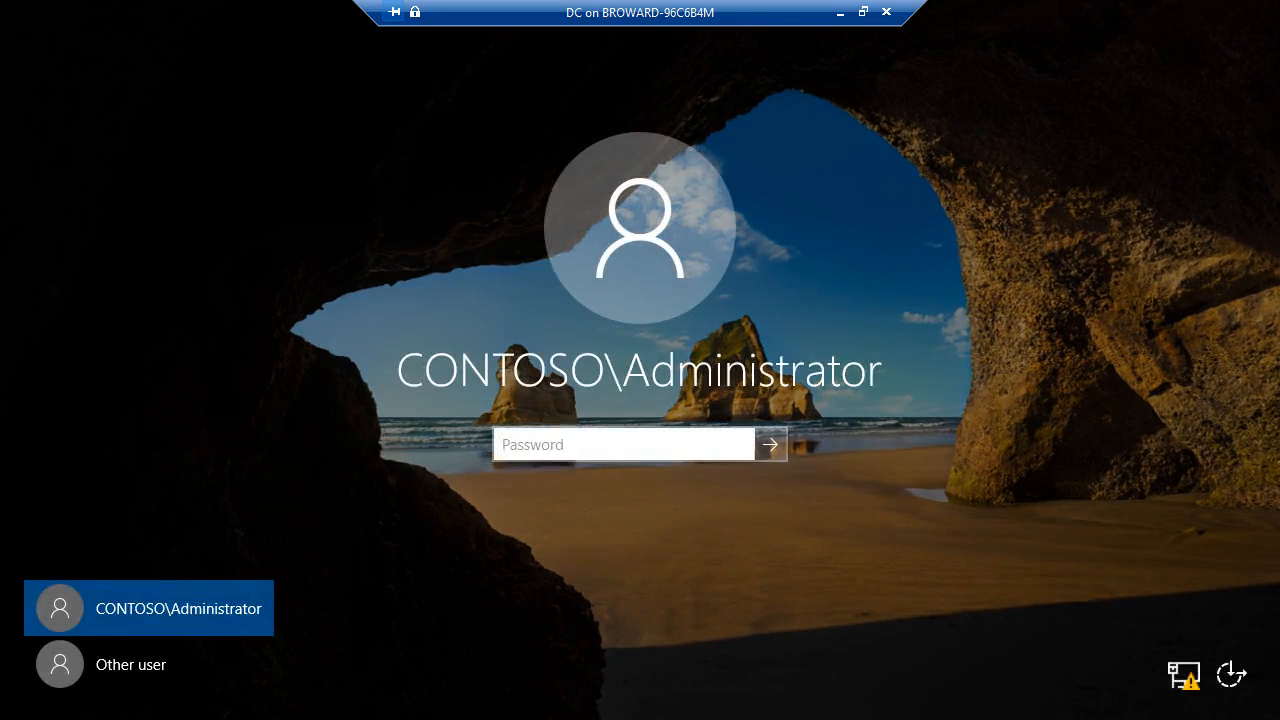
text(Pa$$w0rd)
key(Return)
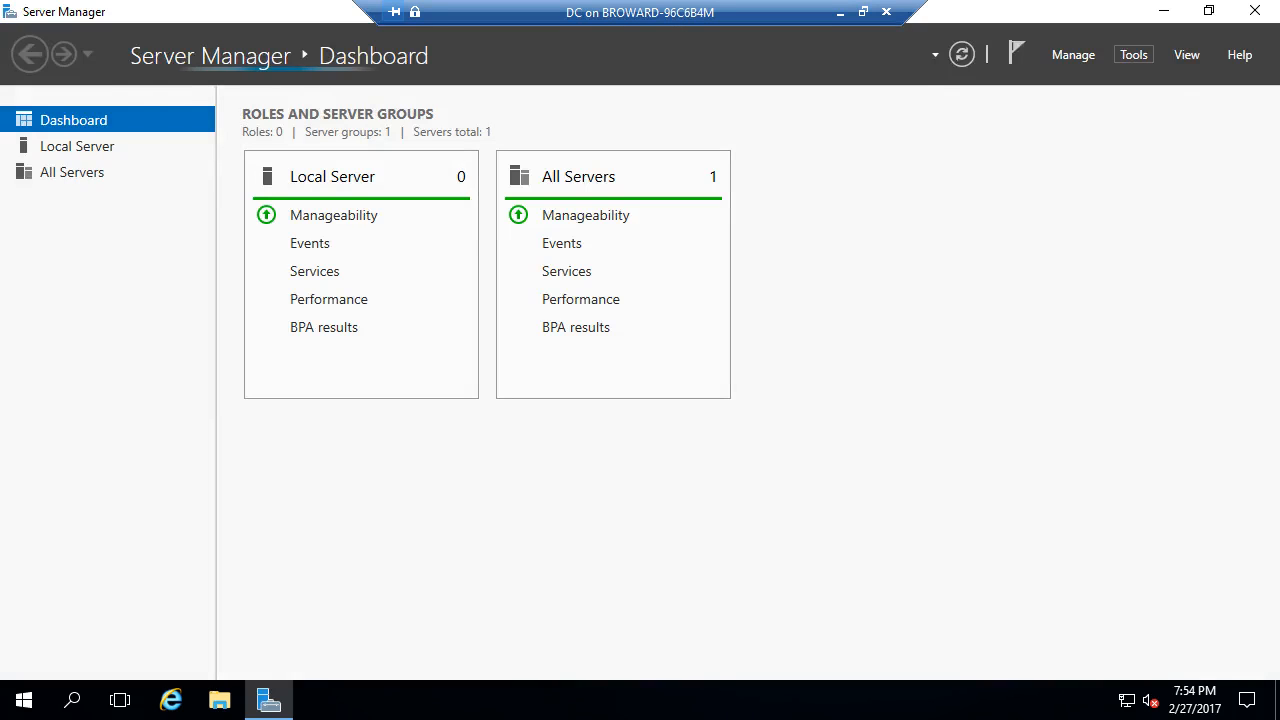
- Launch DNS Manager from Server Manager's Tools menu and select the CS01-VM3 server
click(1133, 54)
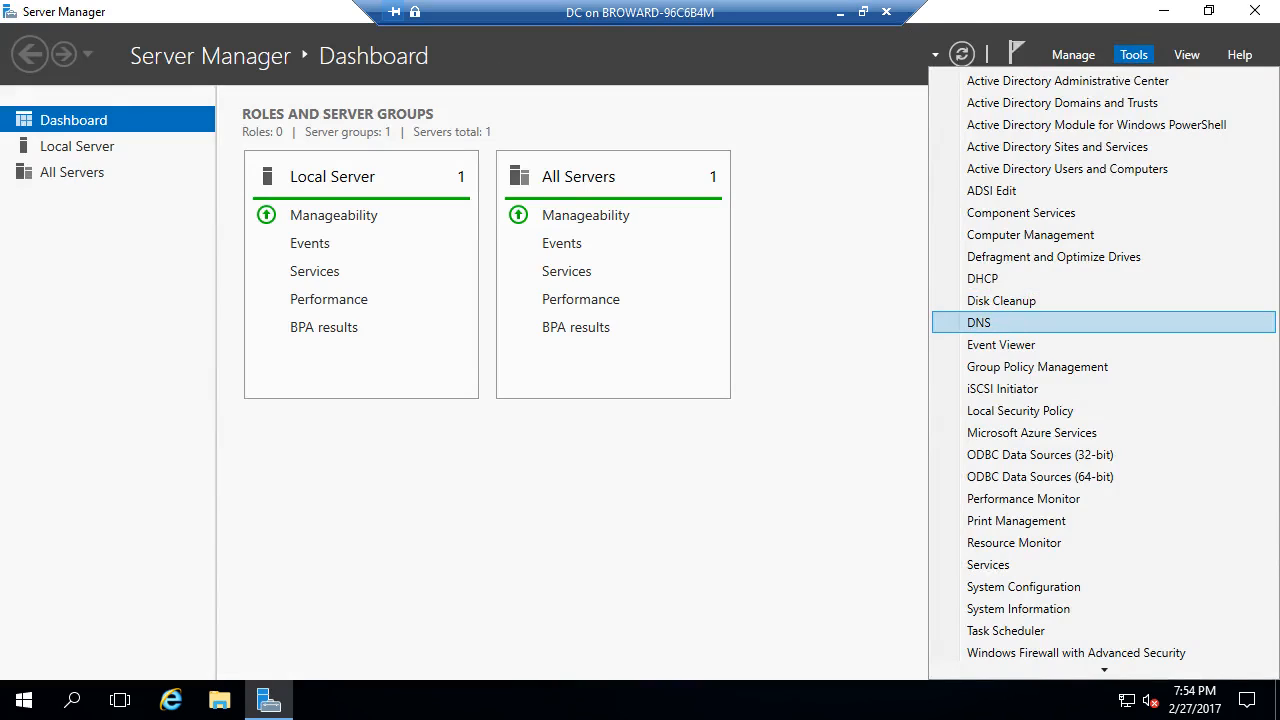
click(1000, 322)
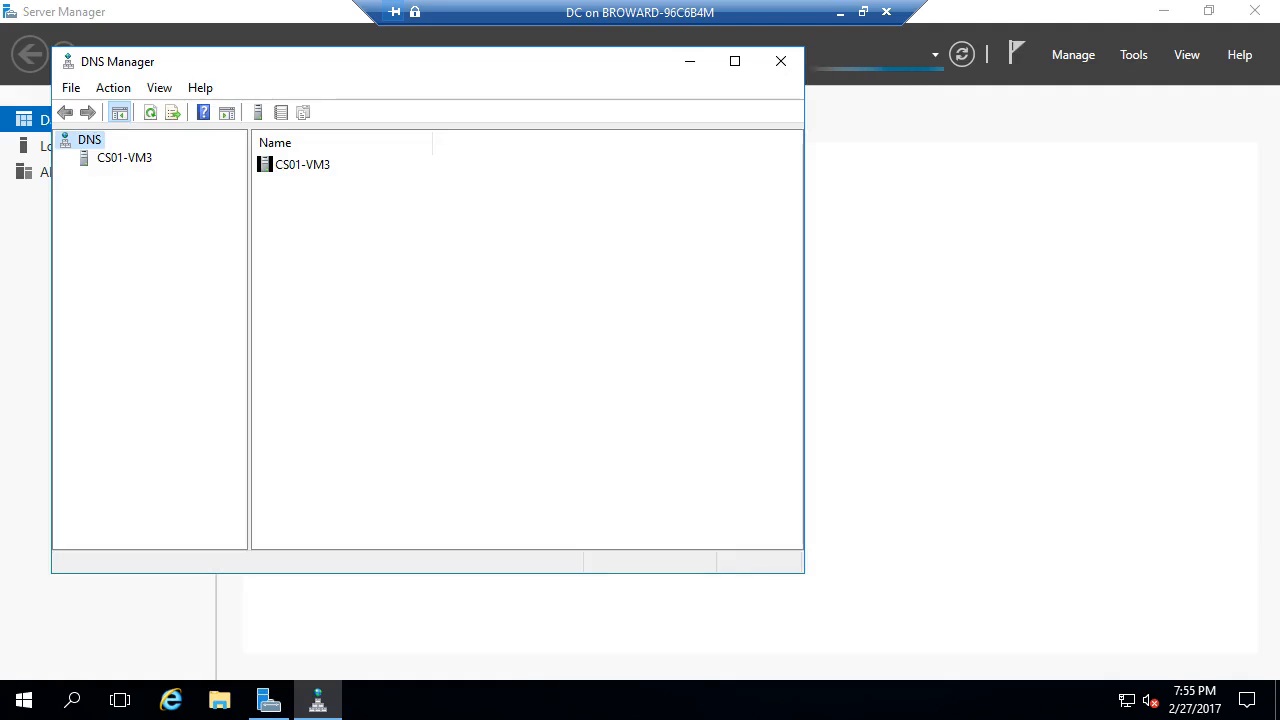
click(124, 158)
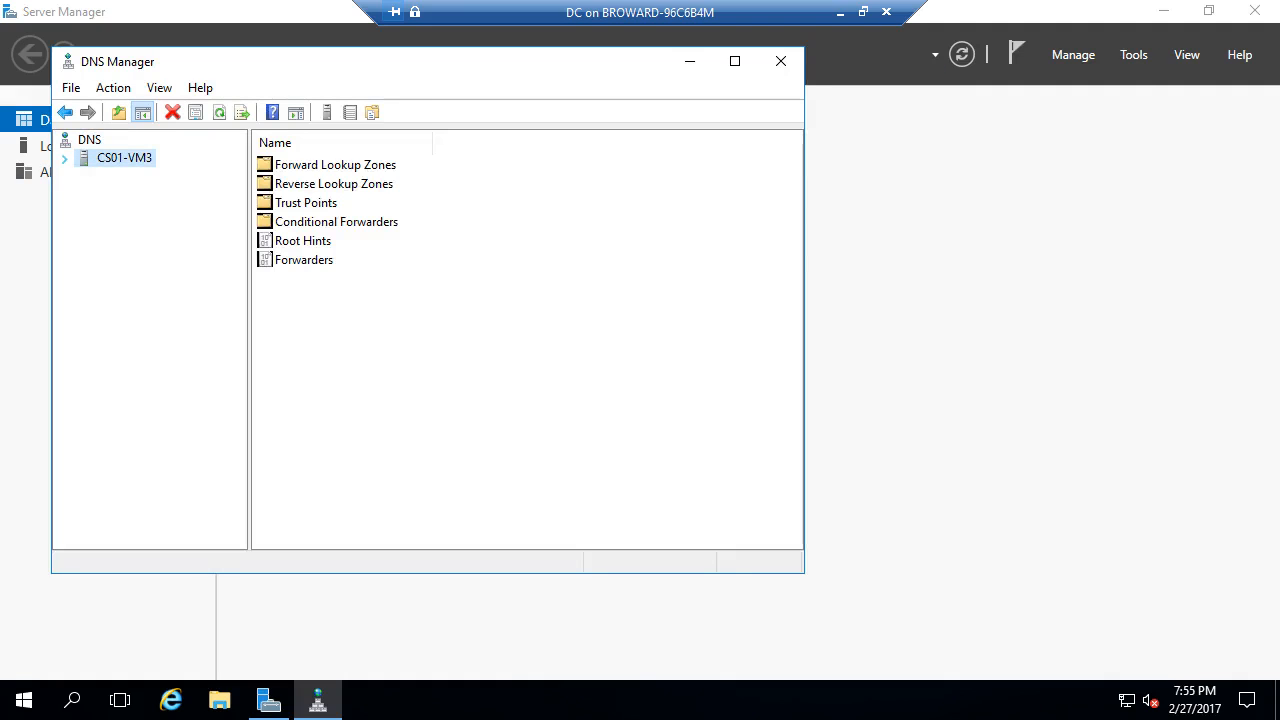
- Start a new Active Directory-integrated primary IPv4 reverse lookup zone with domain-wide replication
click(65, 159)
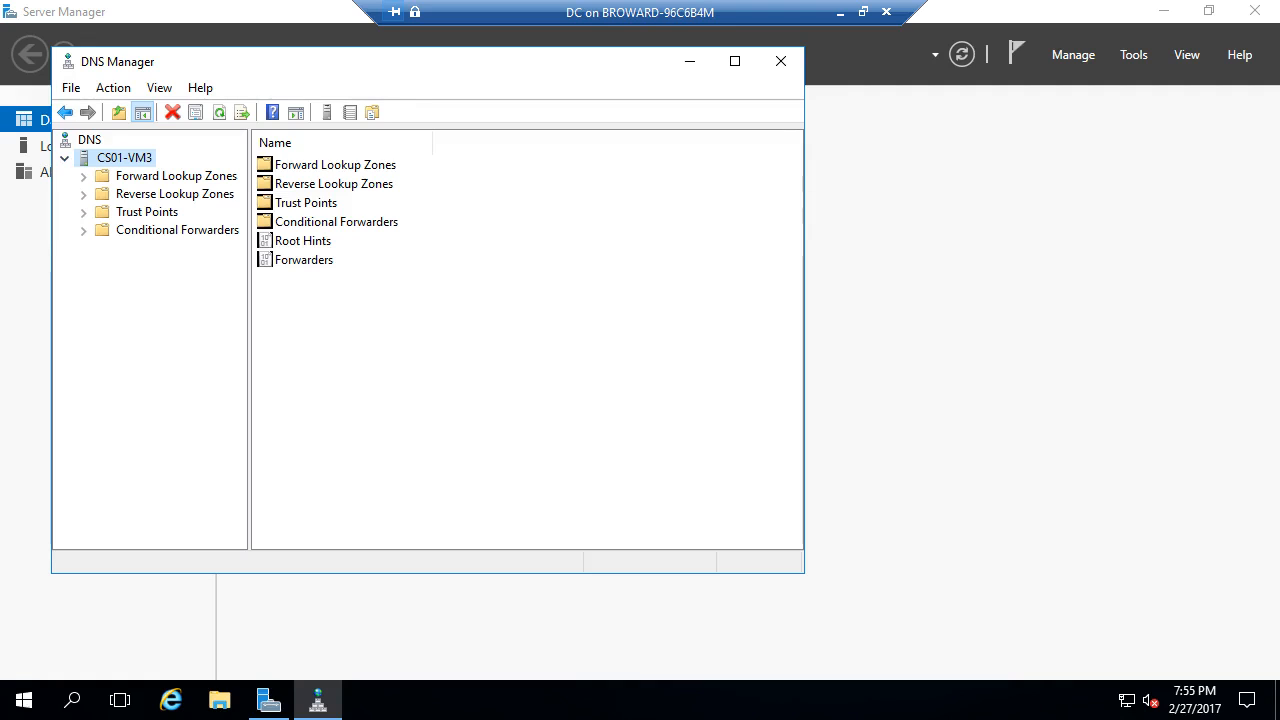
click(184, 194)
right_click(184, 194)
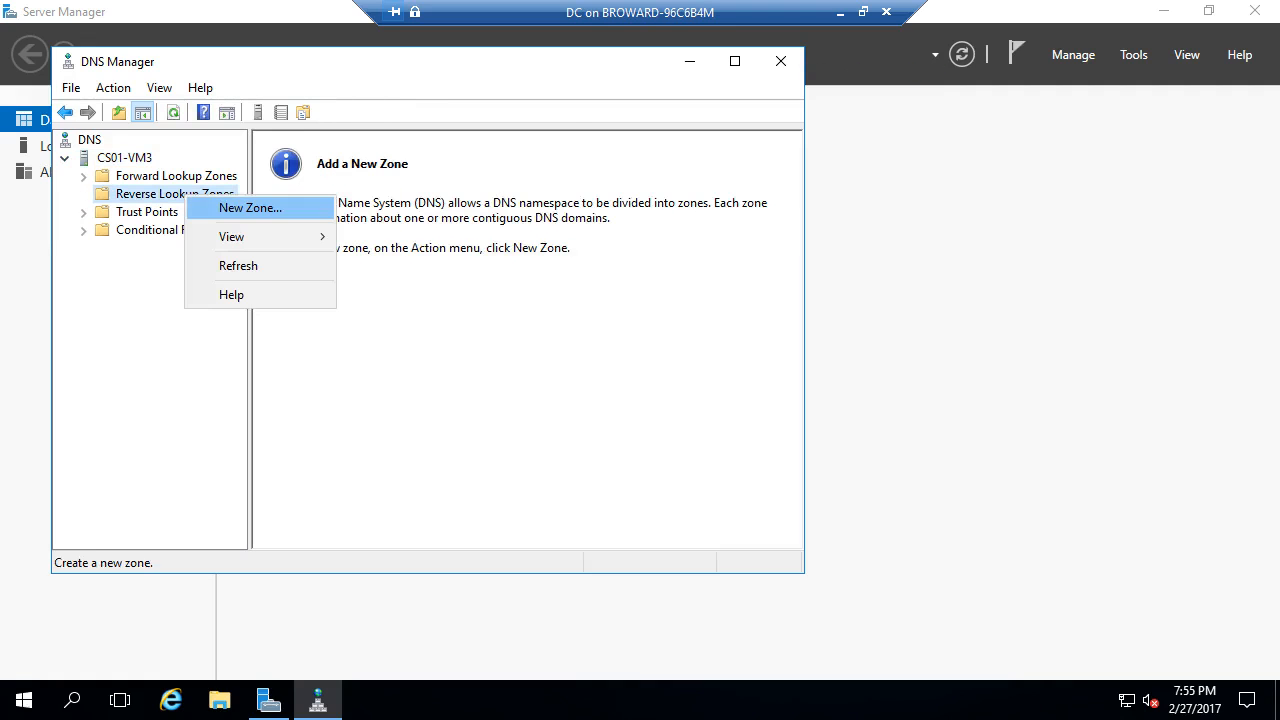
click(250, 208)
click(431, 432)
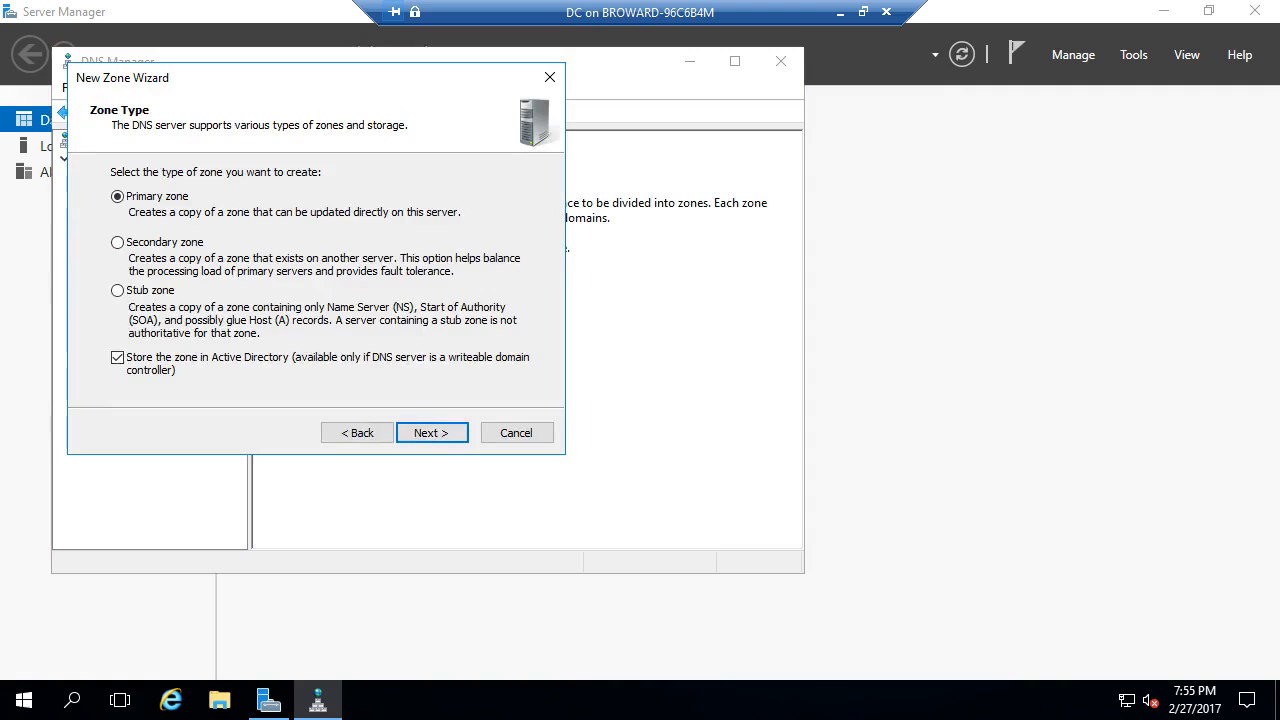
click(431, 432)
click(431, 432)
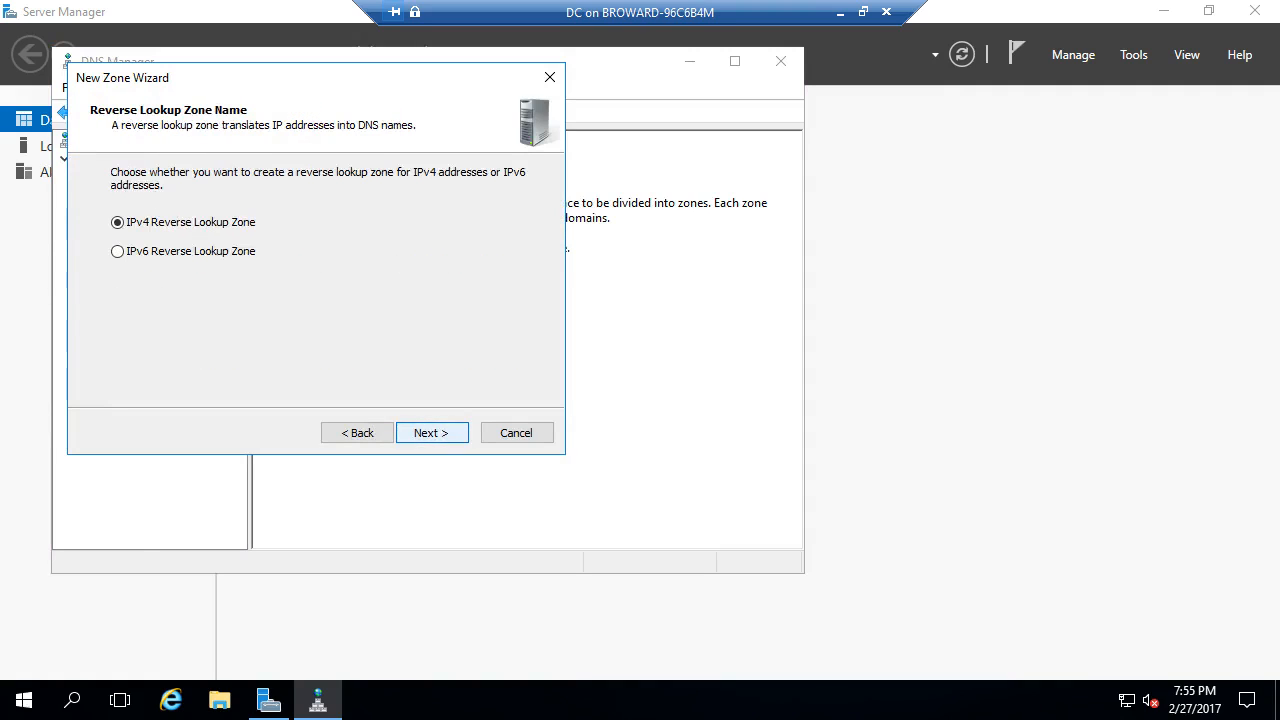
click(431, 432)
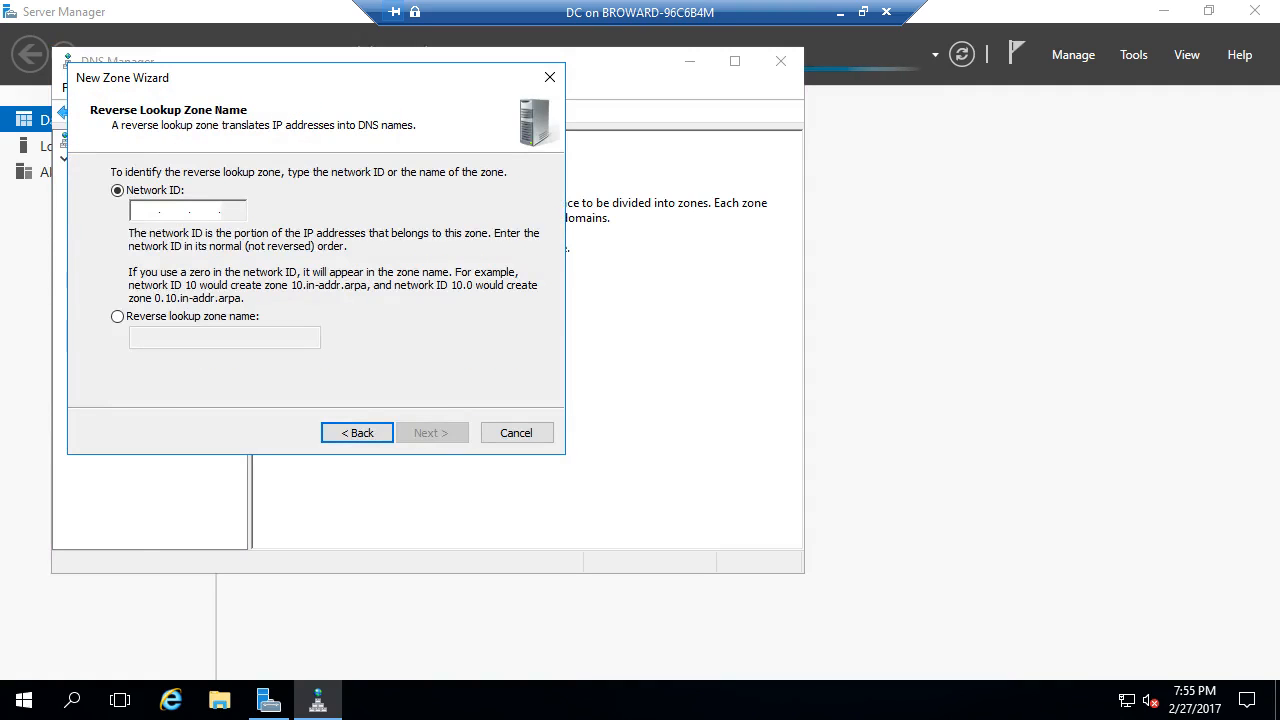
- Enter network ID 172.16 and finish creating the 16.172.in-addr.arpa zone
text(172.0..)
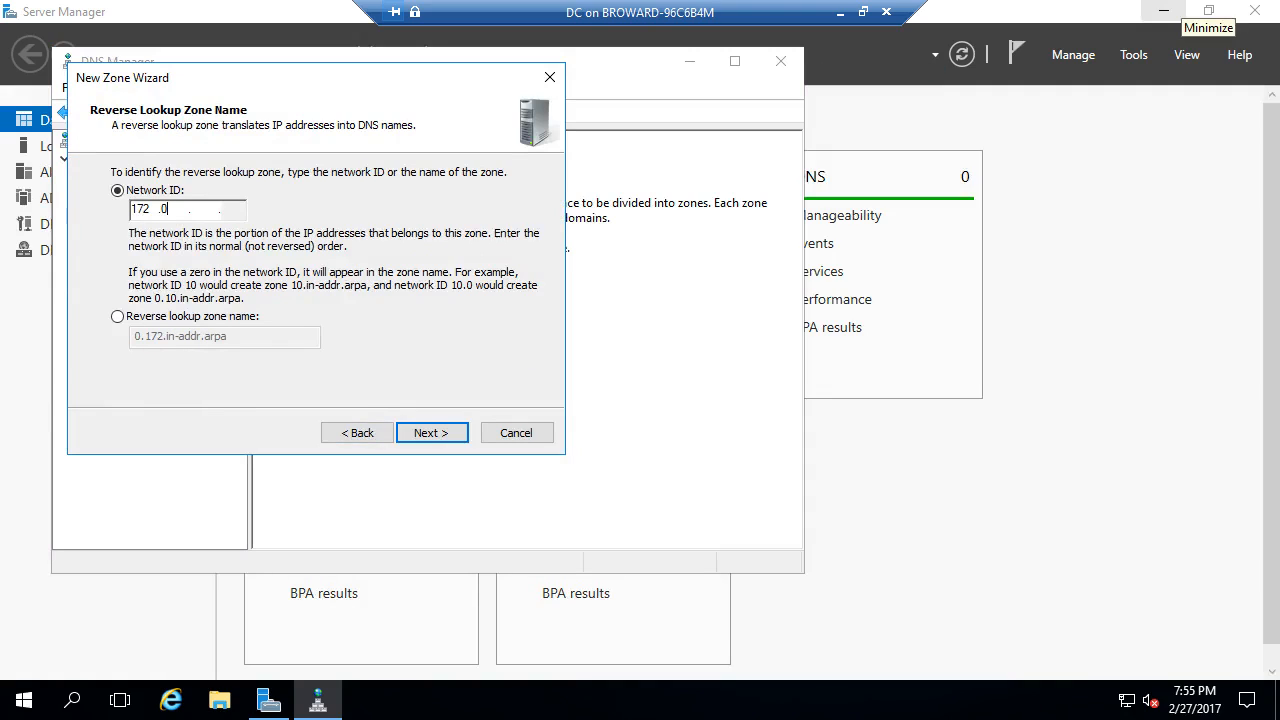
key(BackSpace)
text(16)
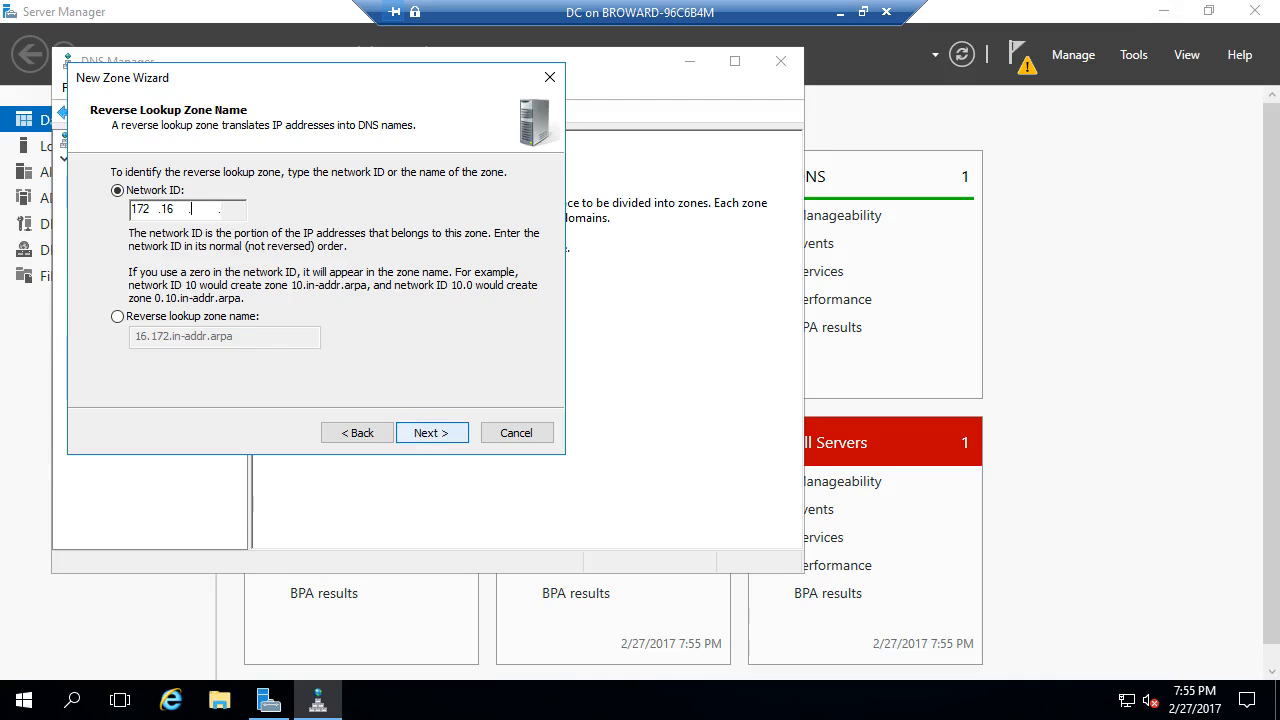
click(432, 433)
click(432, 433)
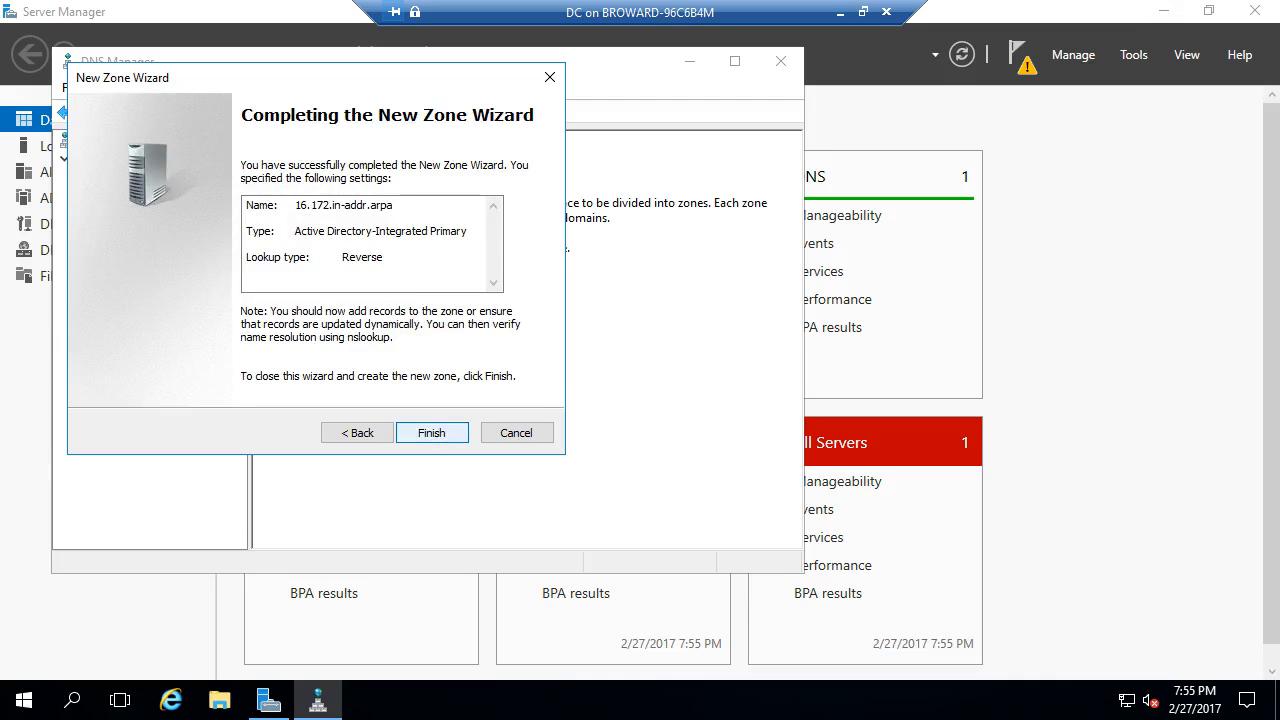
click(432, 433)
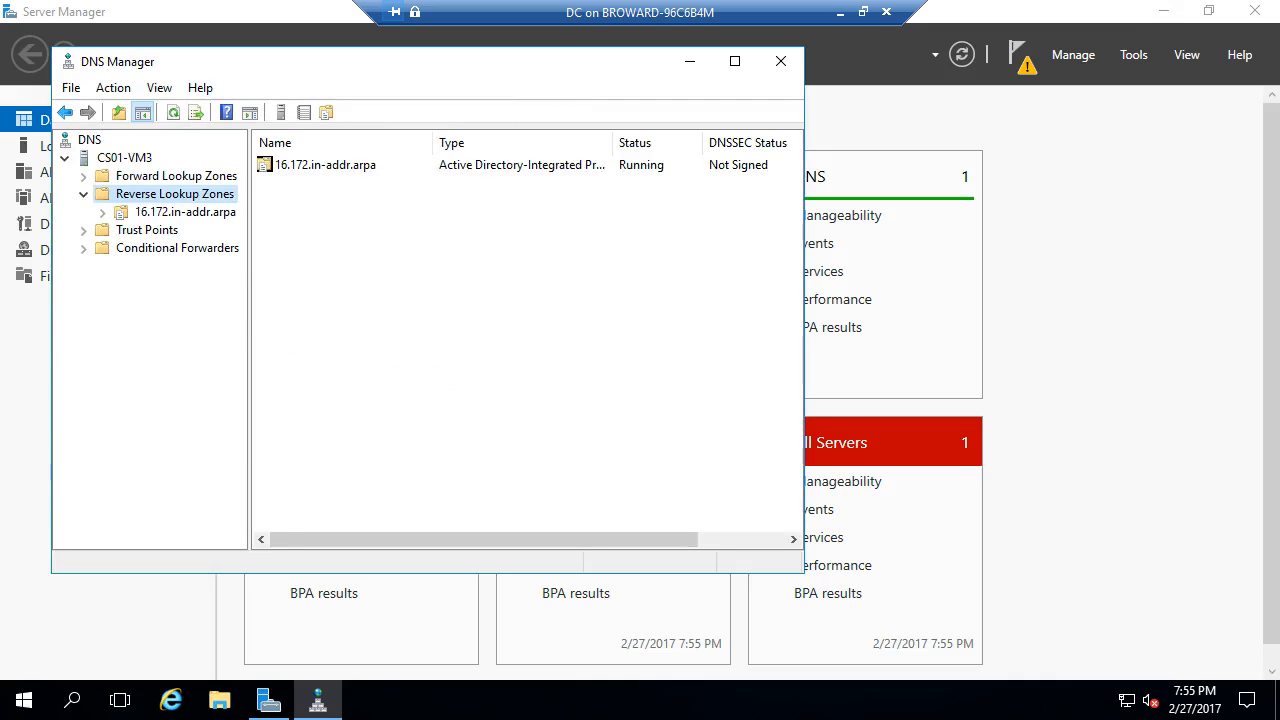
right_click(185, 190)
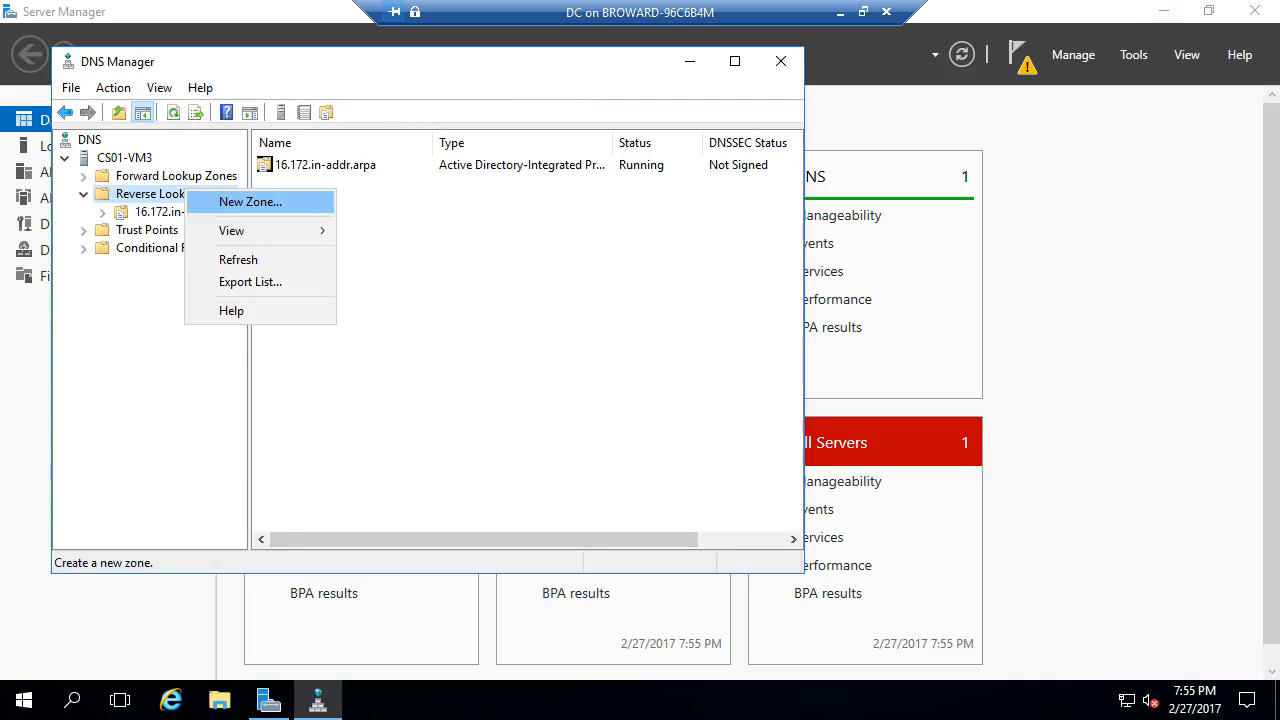
- Create the 0.0.131.in-addr.arpa reverse zone with network ID 131.0.0 and default wizard options
click(250, 201)
click(432, 433)
click(432, 433)
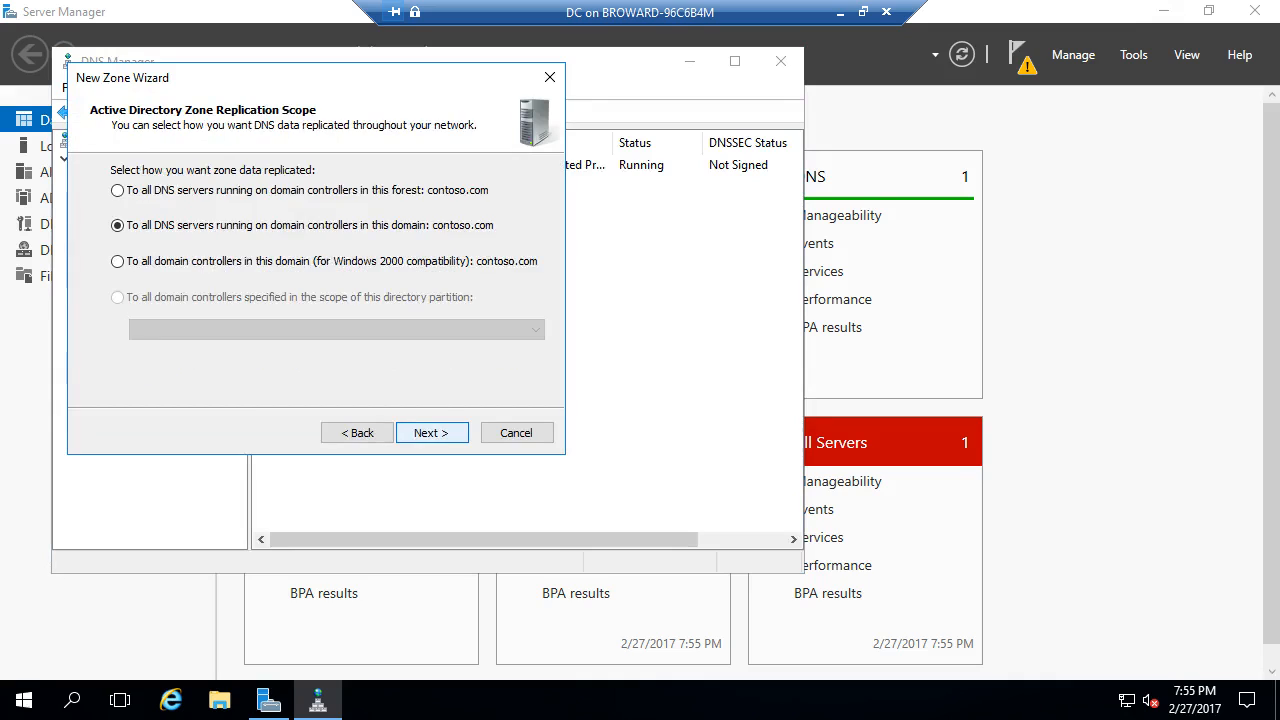
click(432, 433)
click(432, 433)
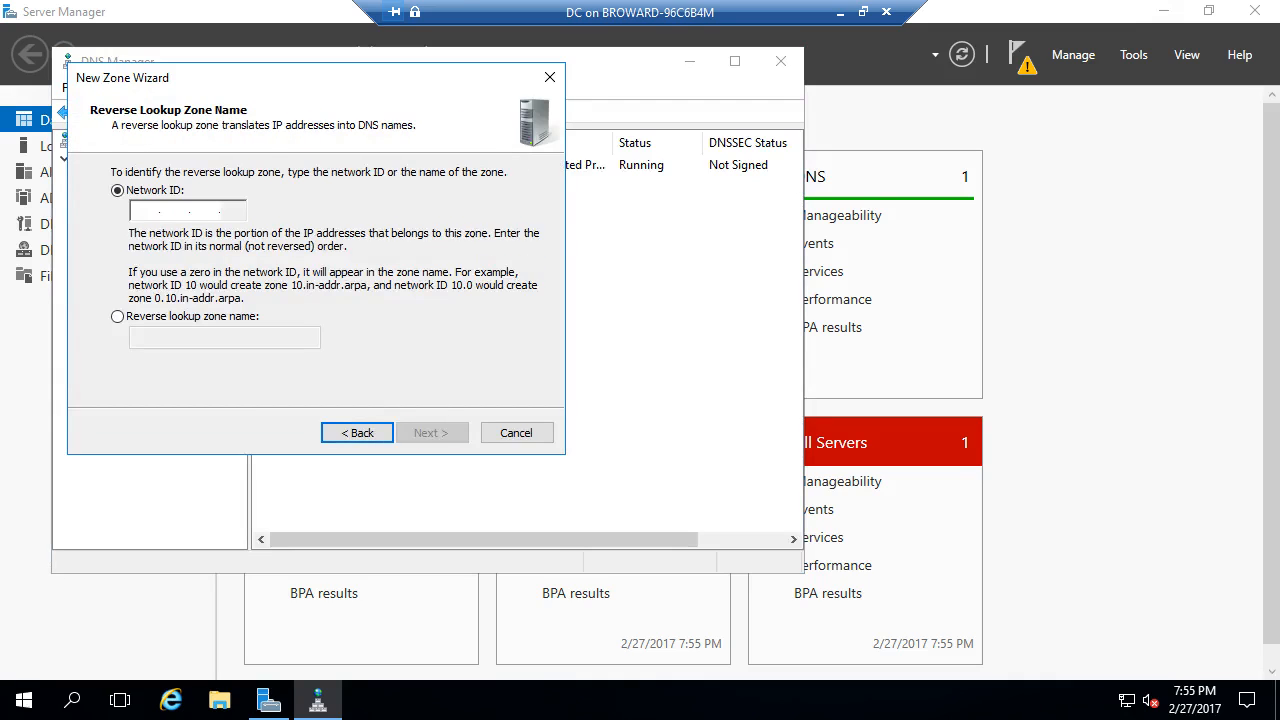
text(131.)
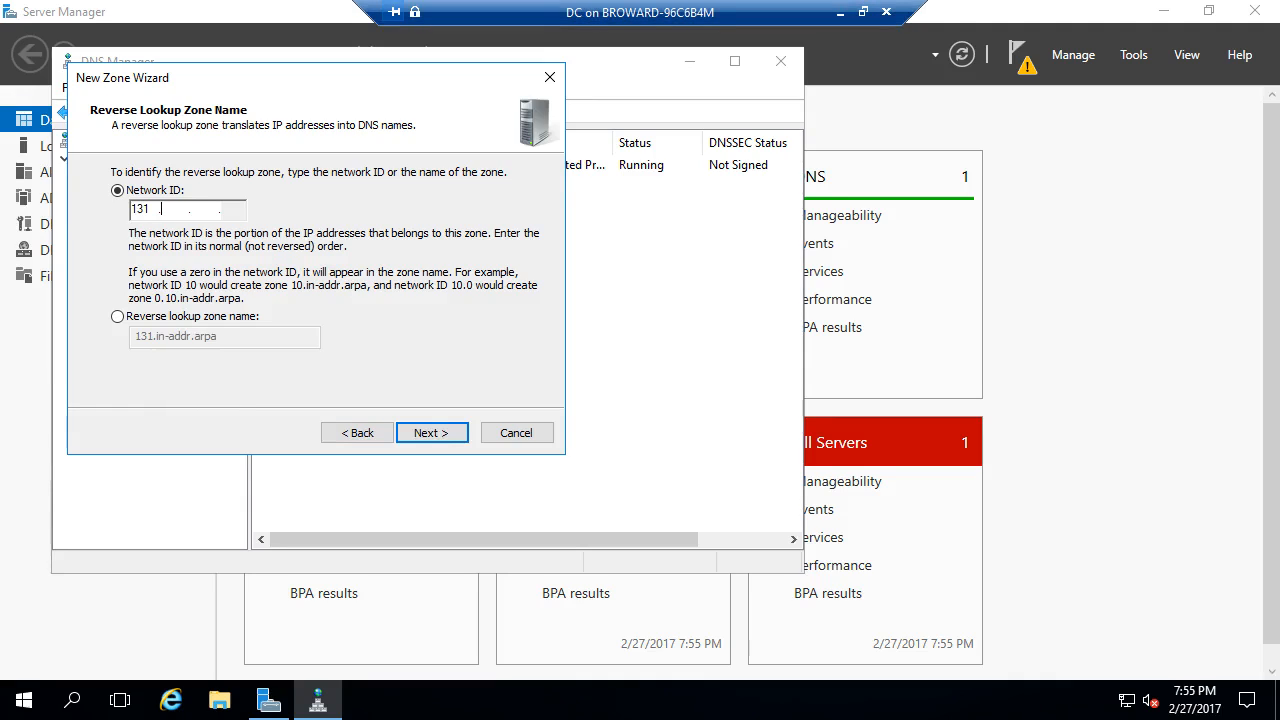
text(0.0)
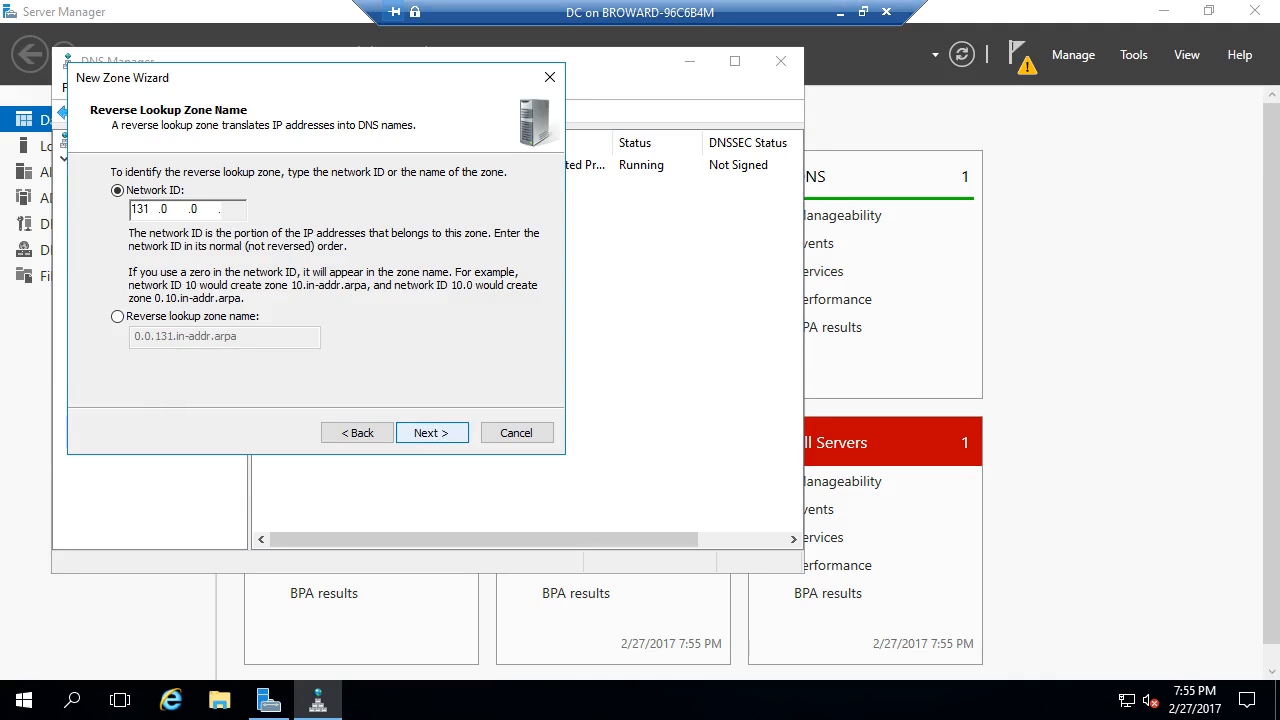
key(Return)
key(Return)
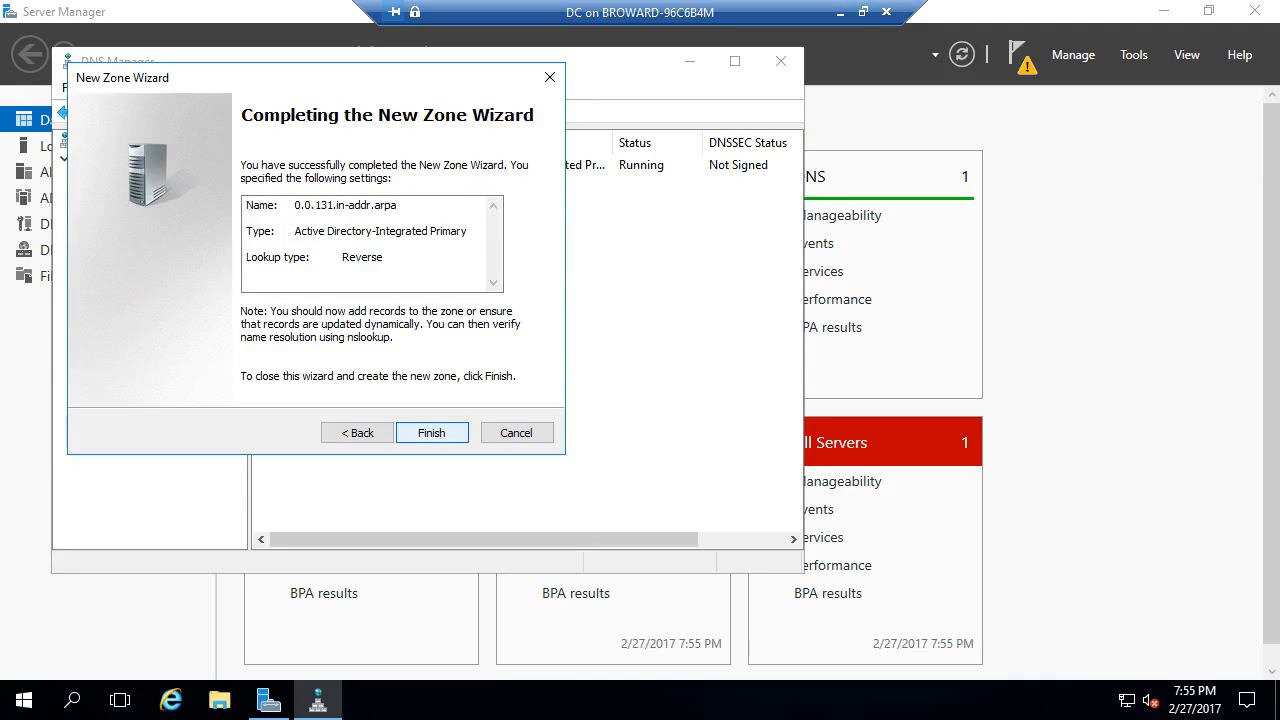
key(Return)
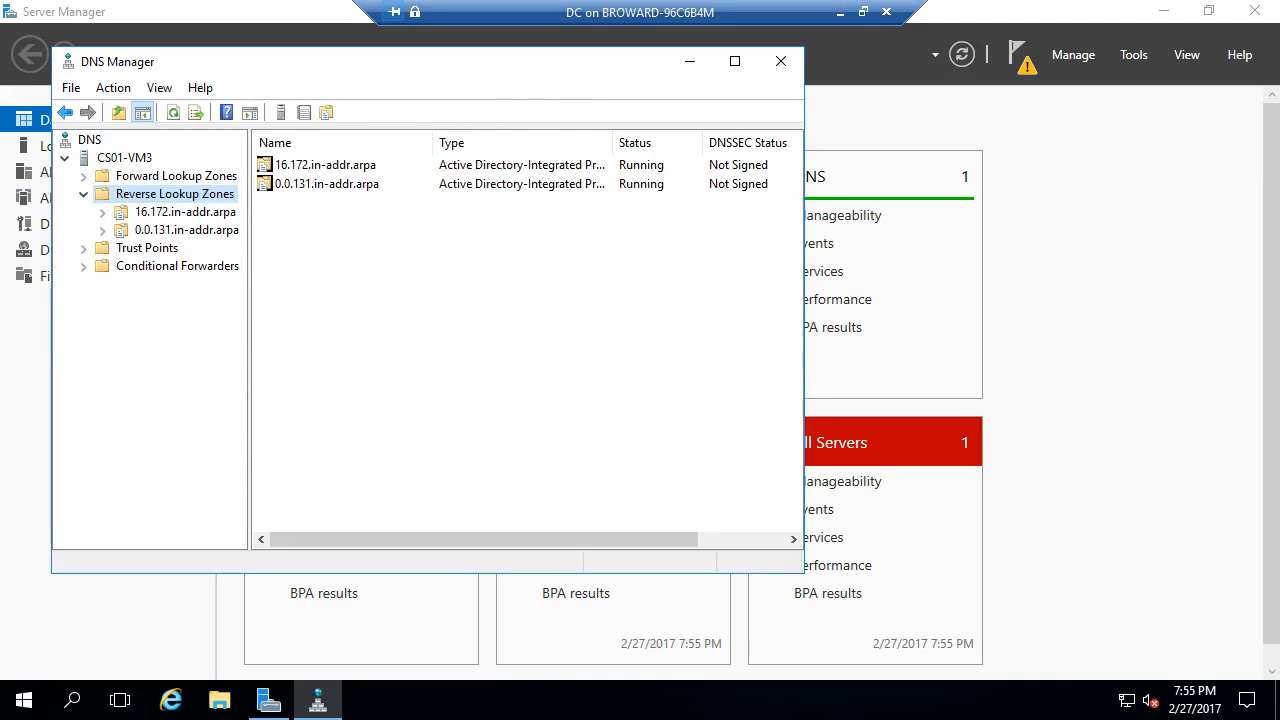
double_click(176, 176)
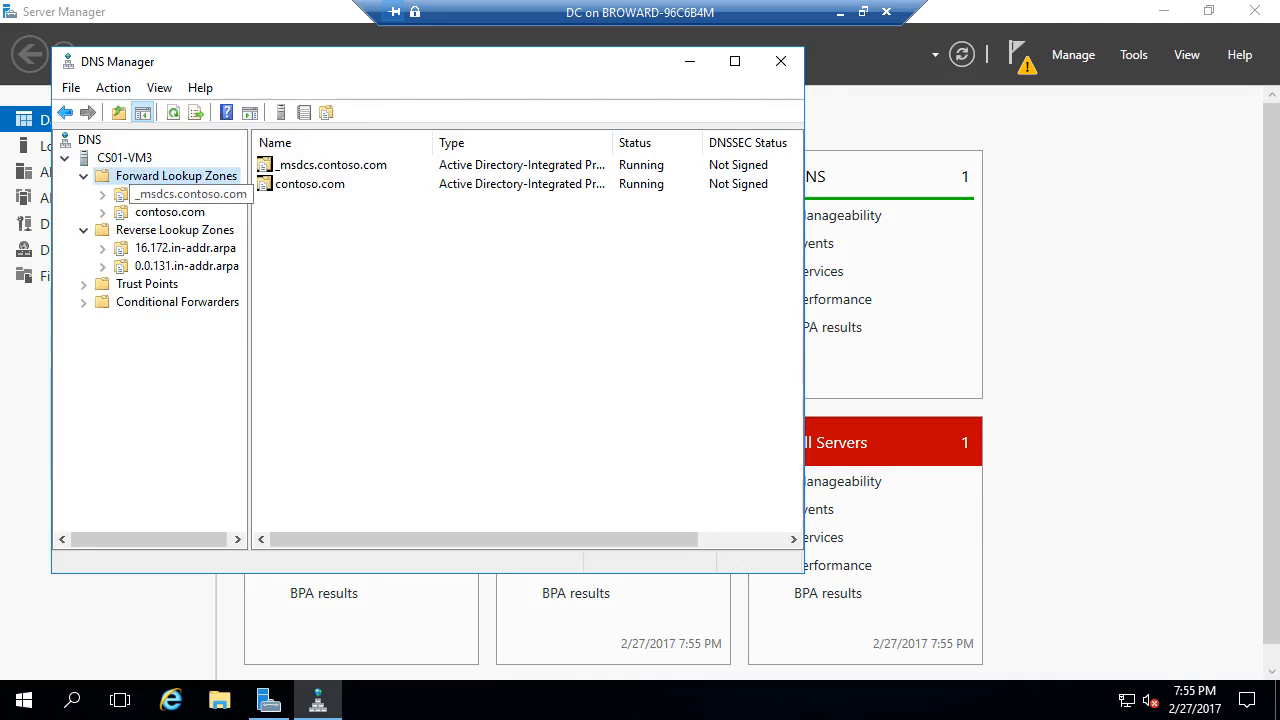
- Add host 'public' at 131.0.0.1 in contoso.com with an associated PTR record
click(170, 212)
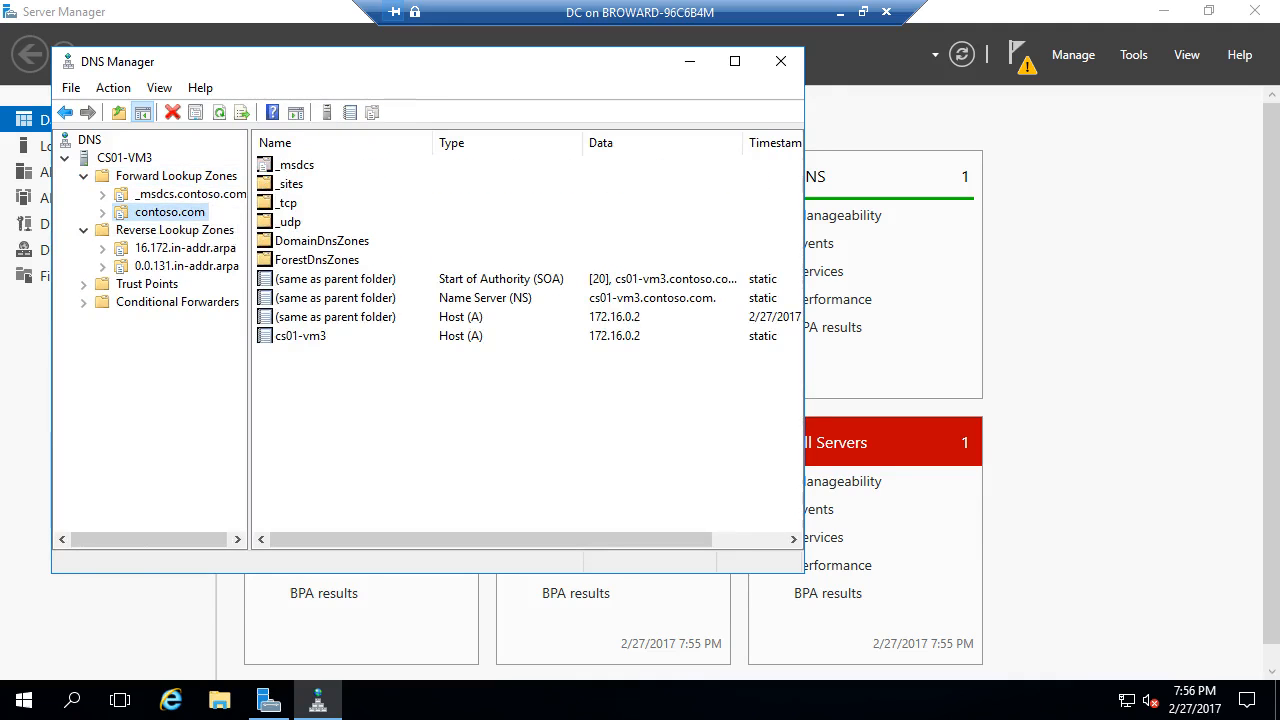
right_click(194, 213)
key(Down)
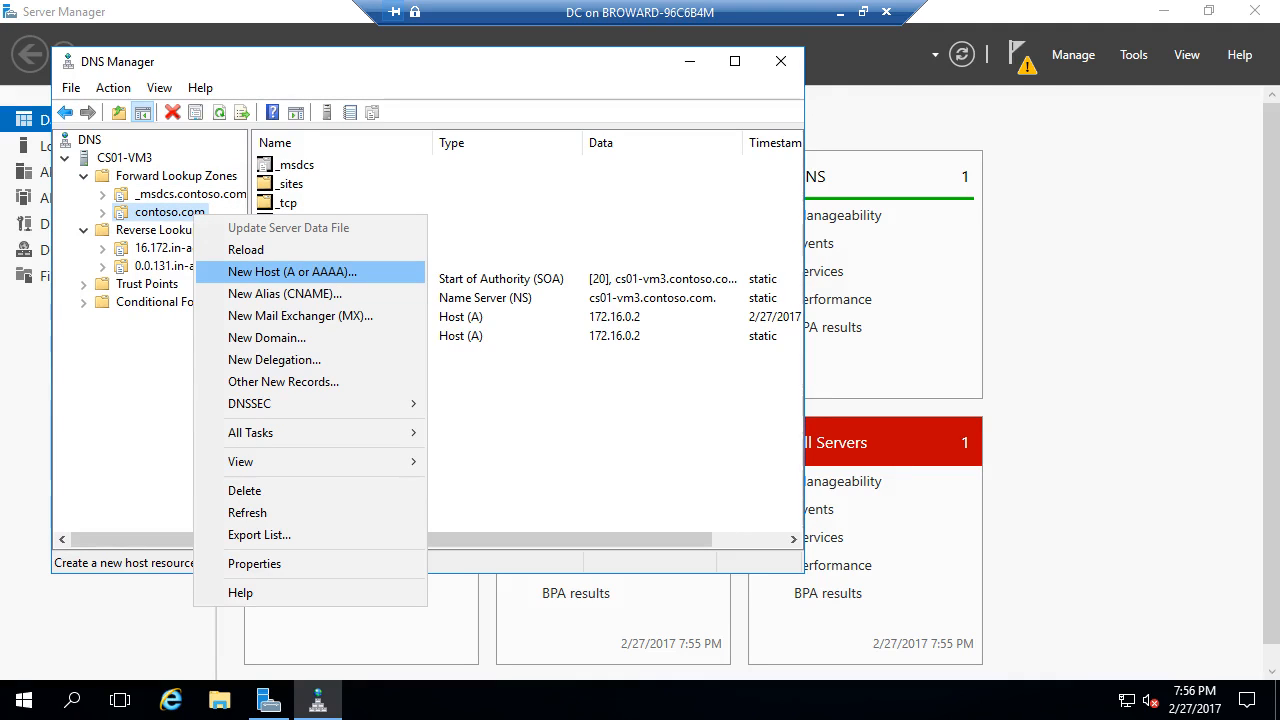
click(292, 272)
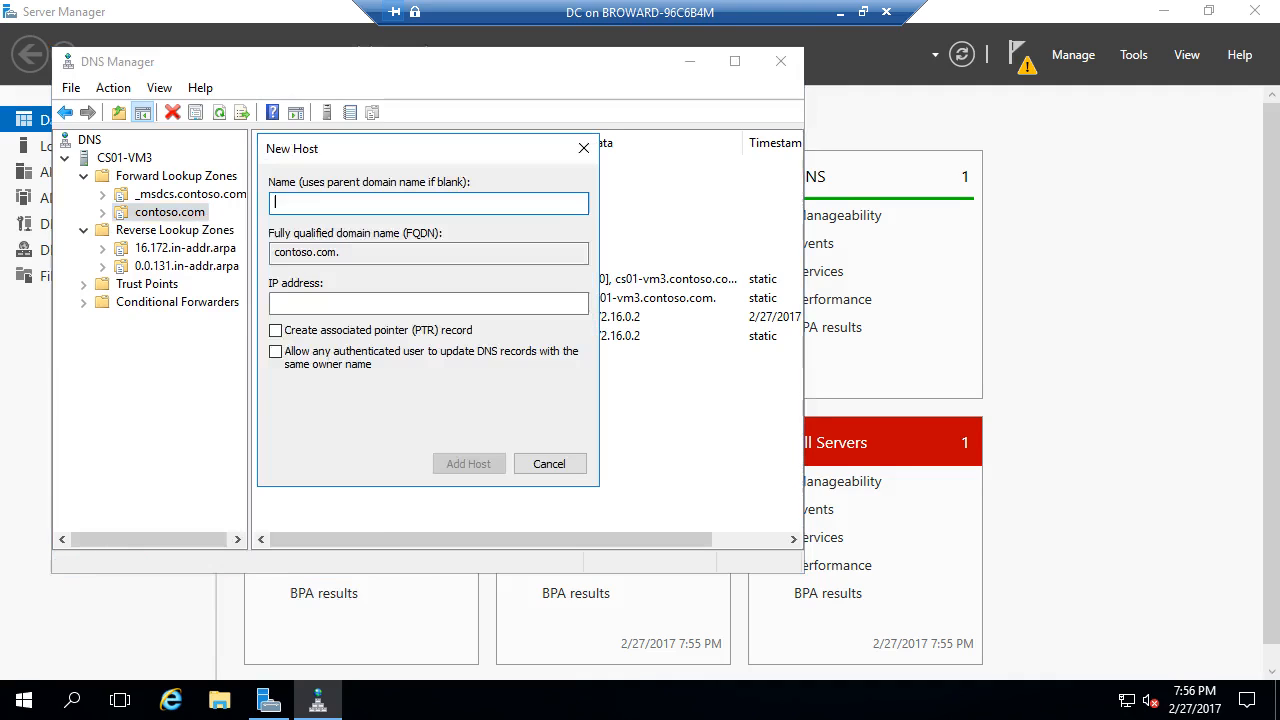
text(public)
click(345, 303)
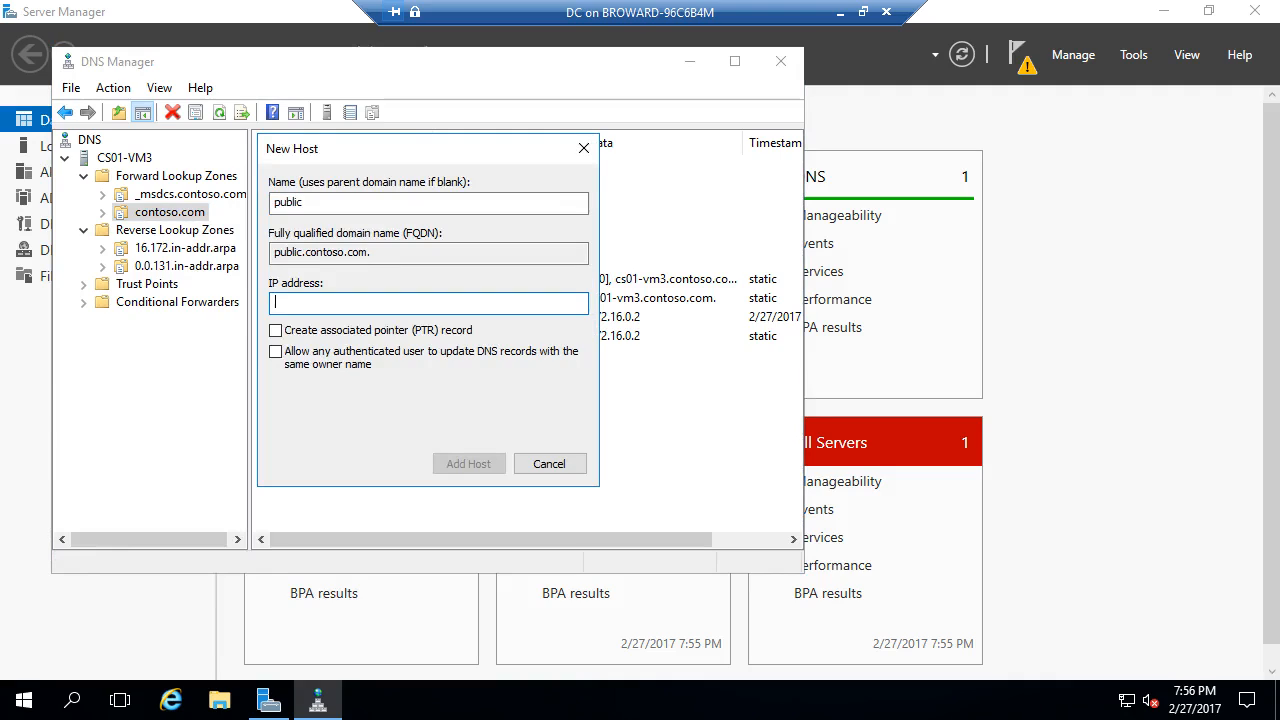
text(131.0.0.1)
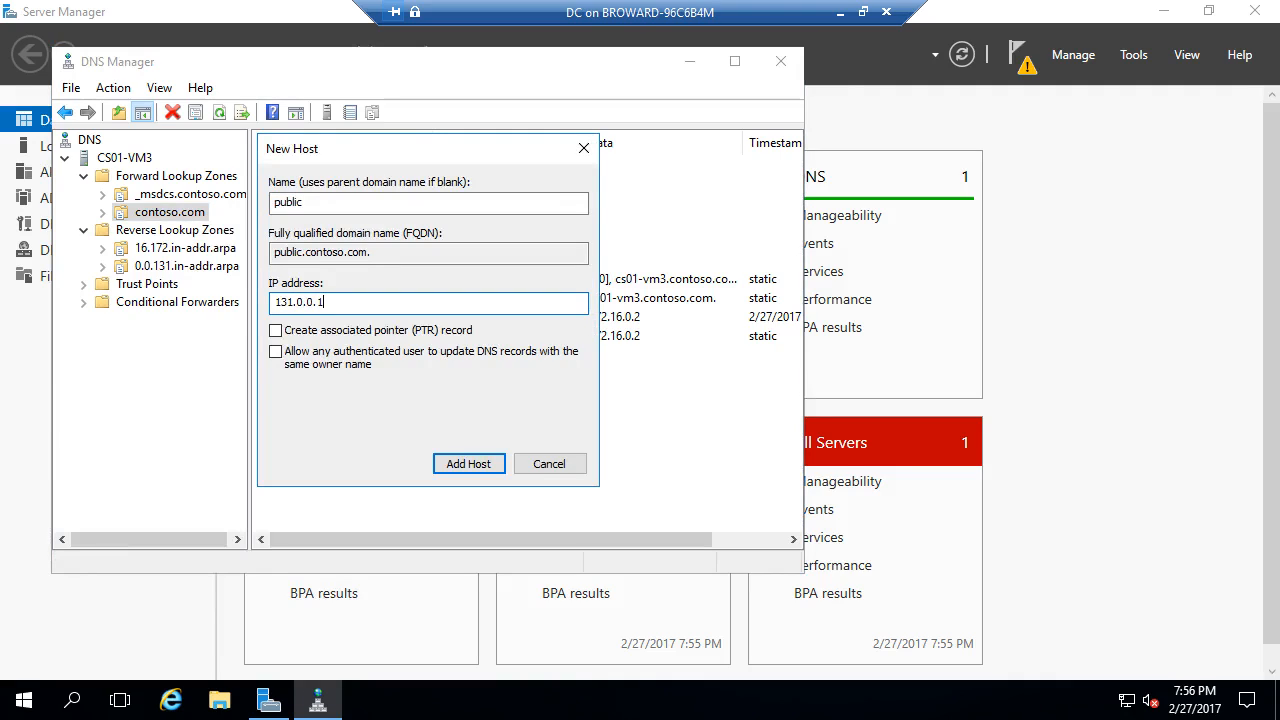
click(275, 330)
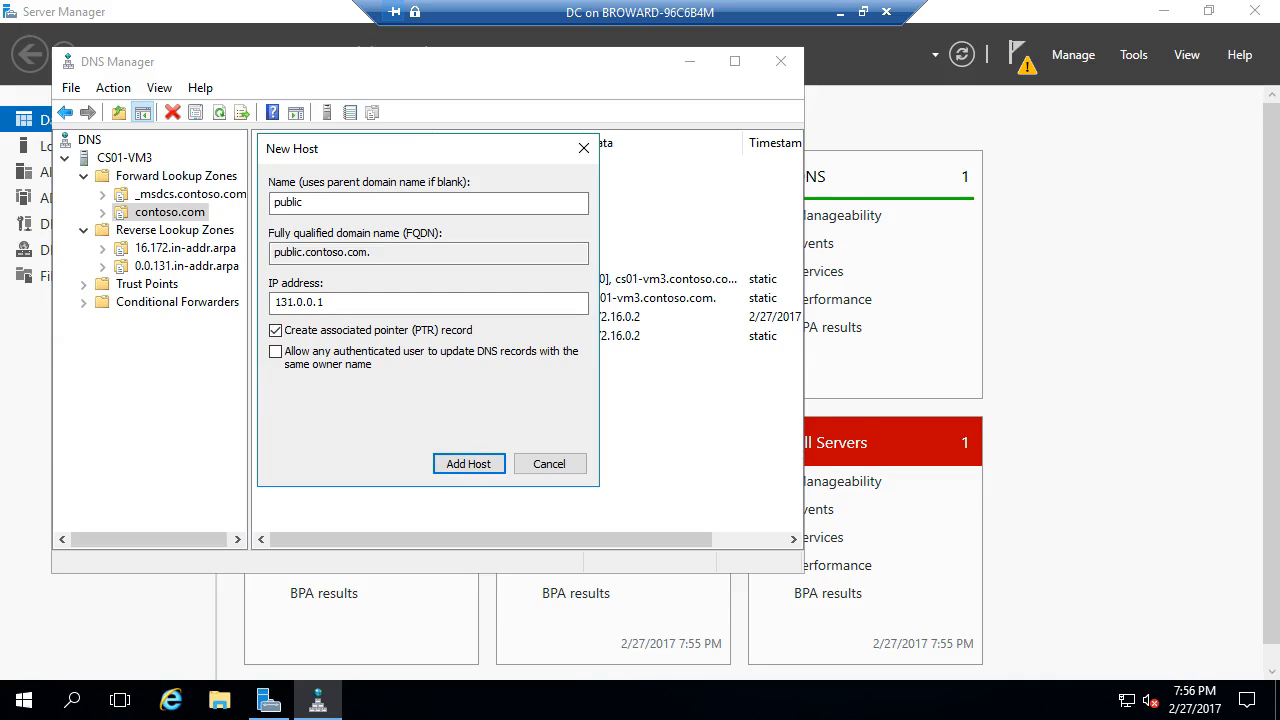
key(Return)
key(Return)
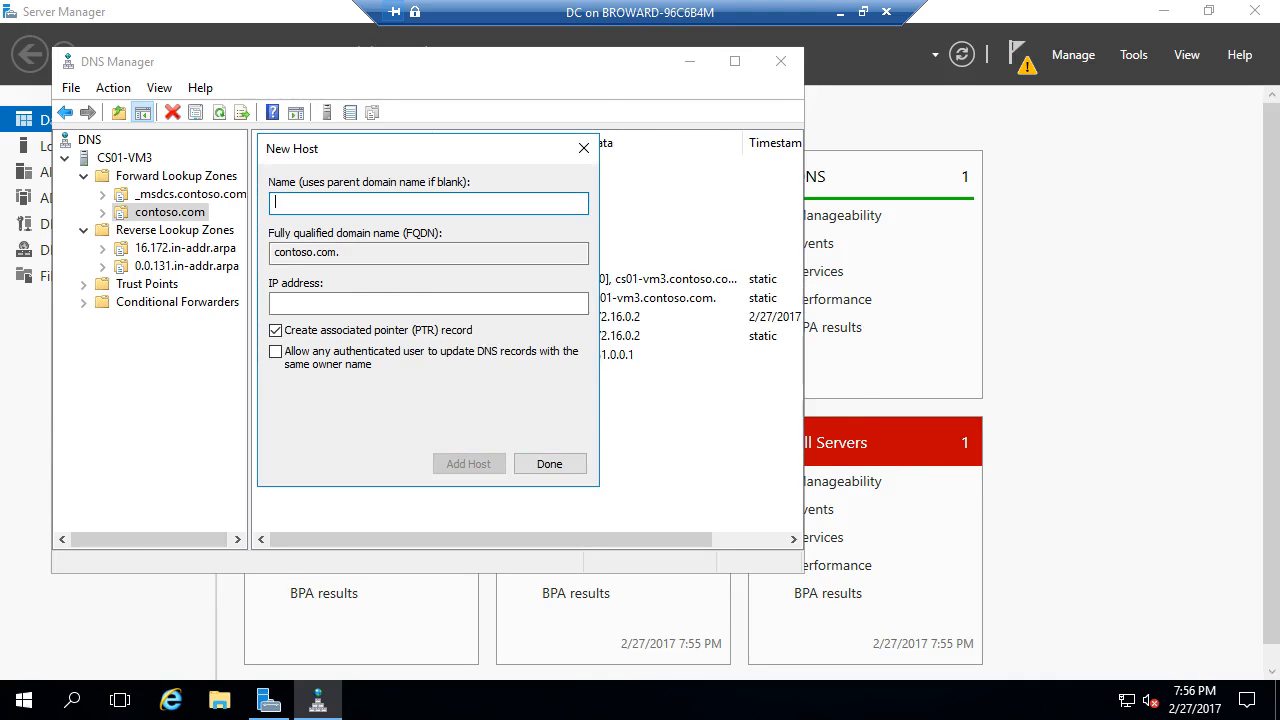
click(550, 464)
- Verify the 131.0.0.1 pointer record and the public host record in both zones
click(187, 266)
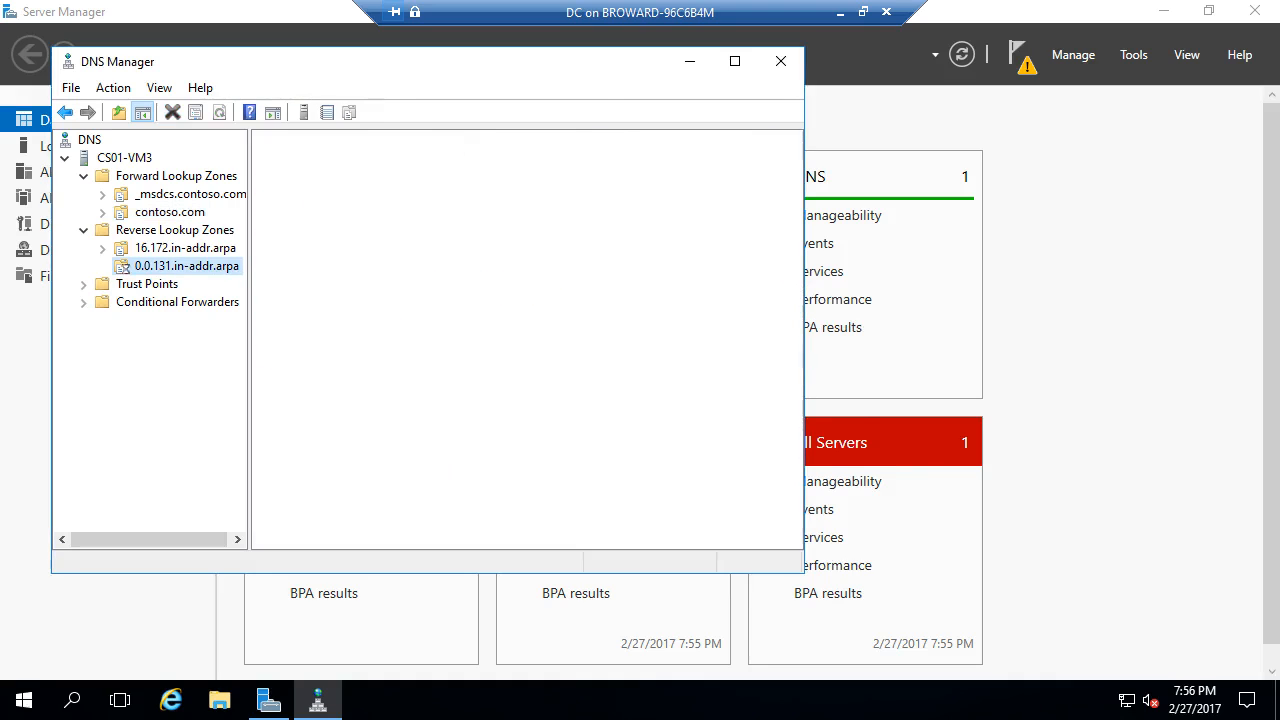
click(298, 203)
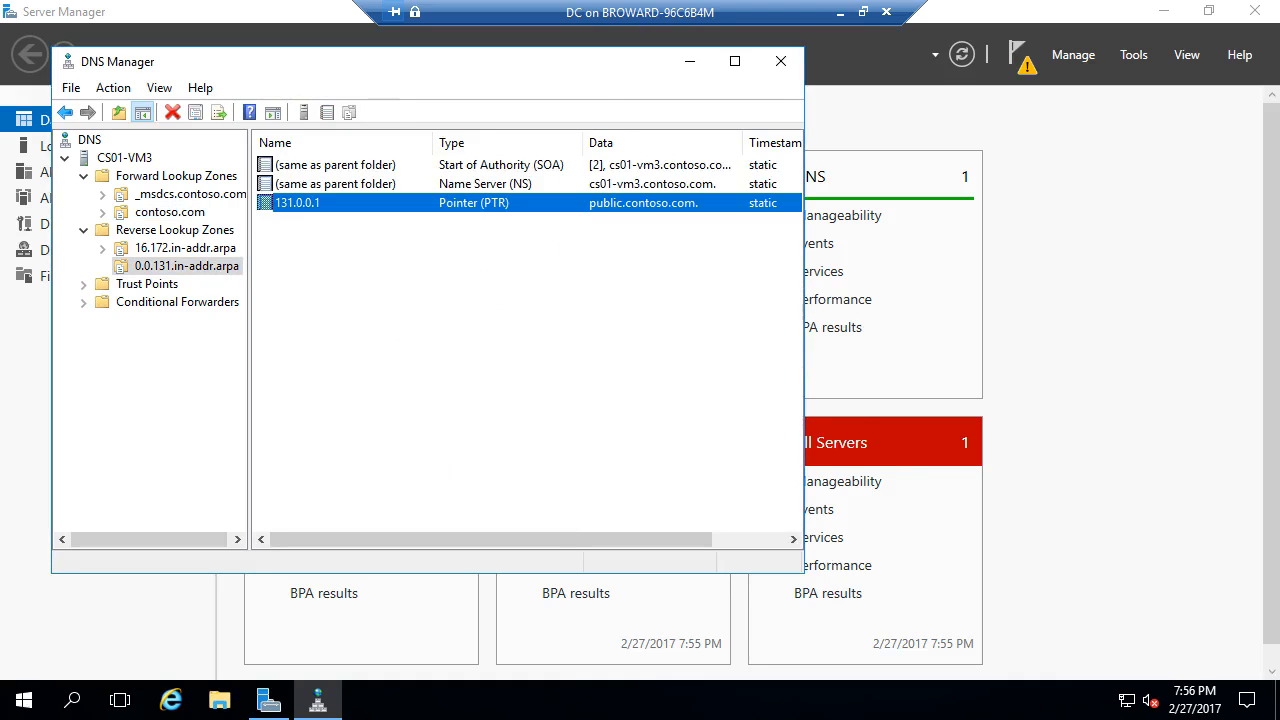
click(170, 212)
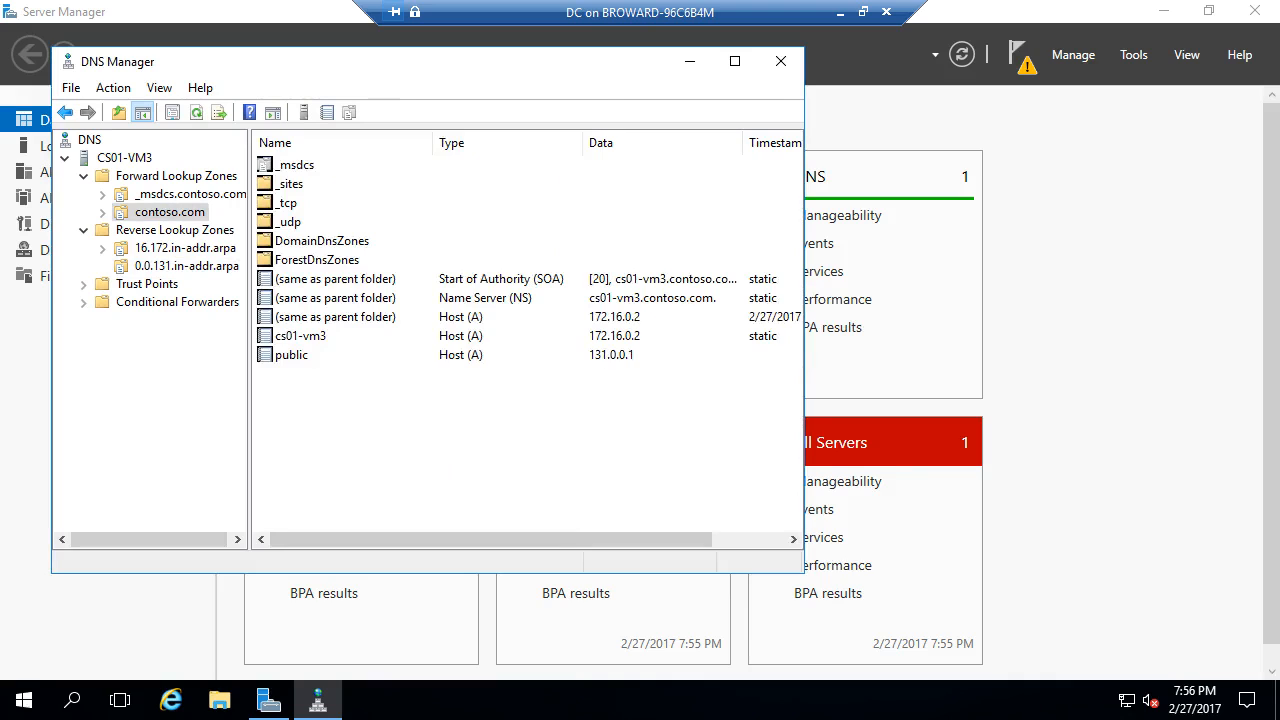
click(292, 355)
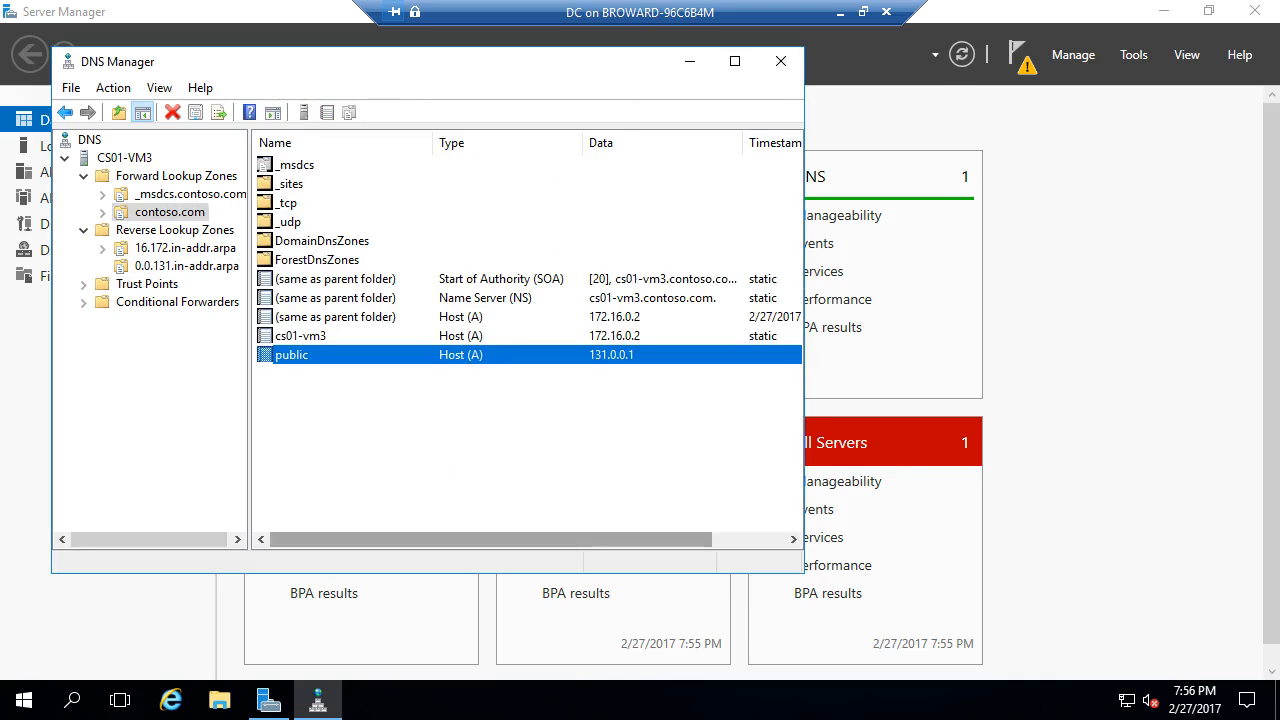
click(24, 700)
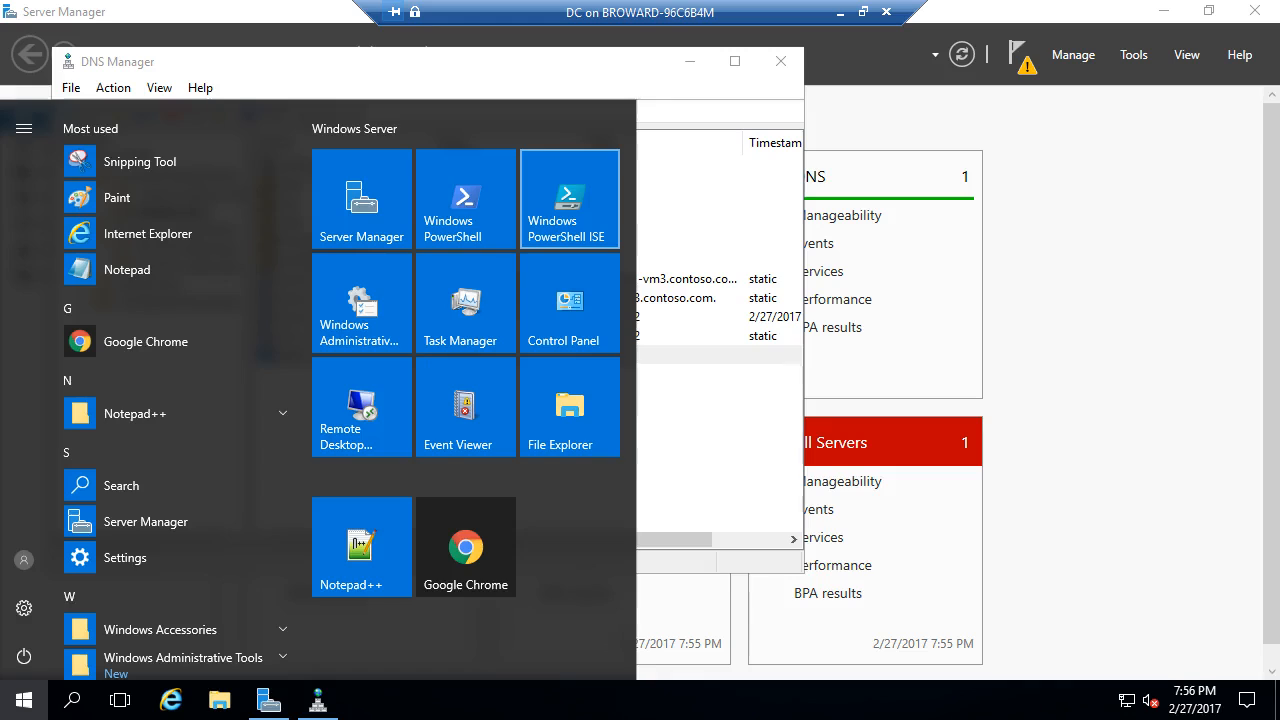
- Launch PowerShell ISE beside DNS Manager and run Register-DnsClient
click(570, 200)
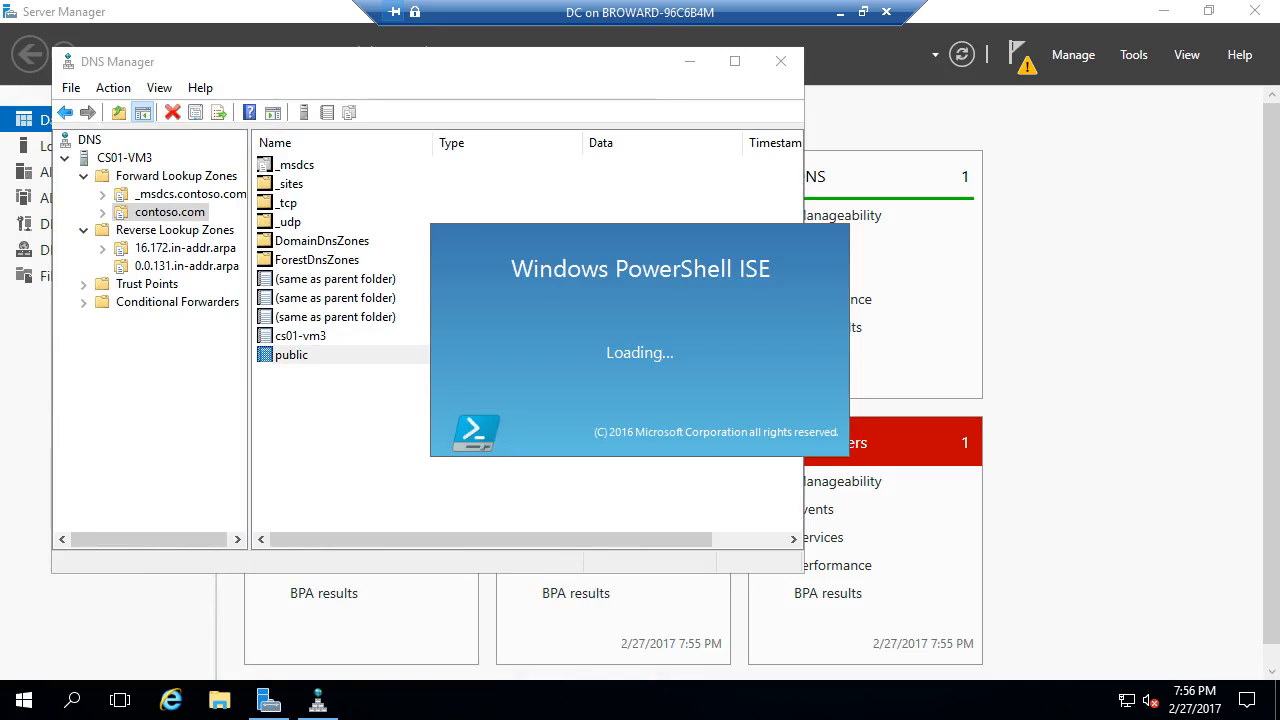
click(185, 248)
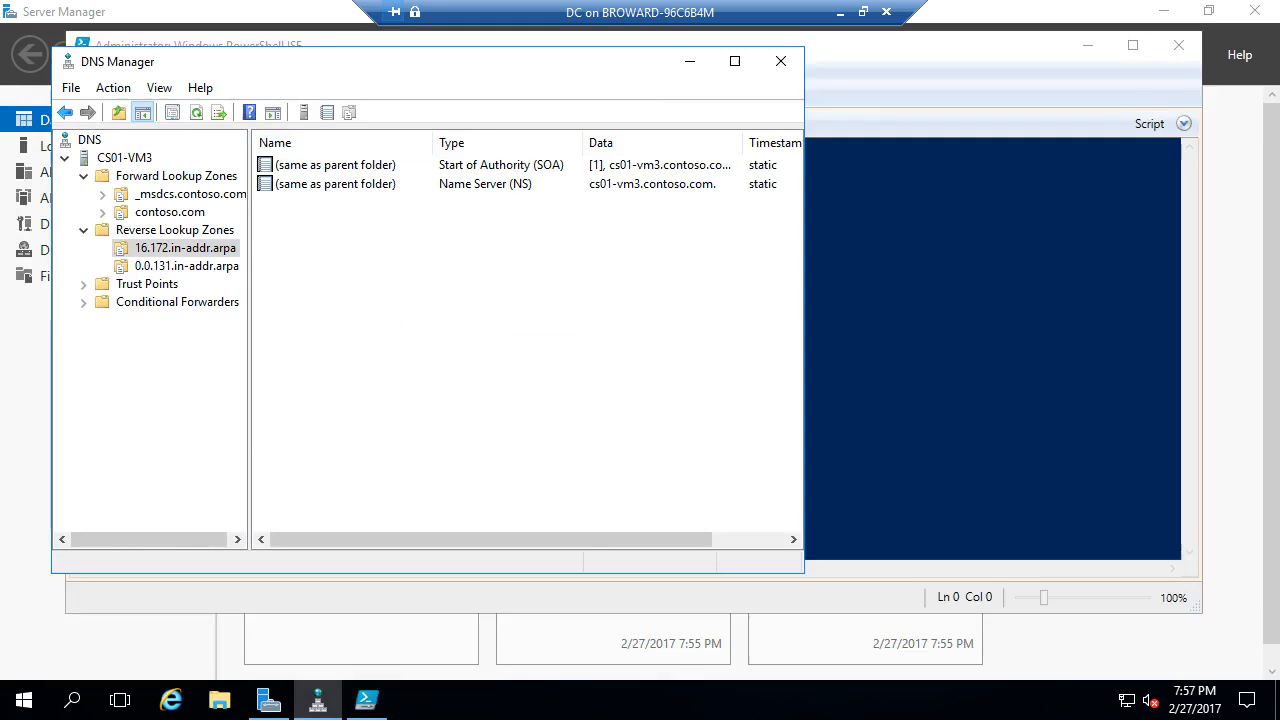
click(367, 700)
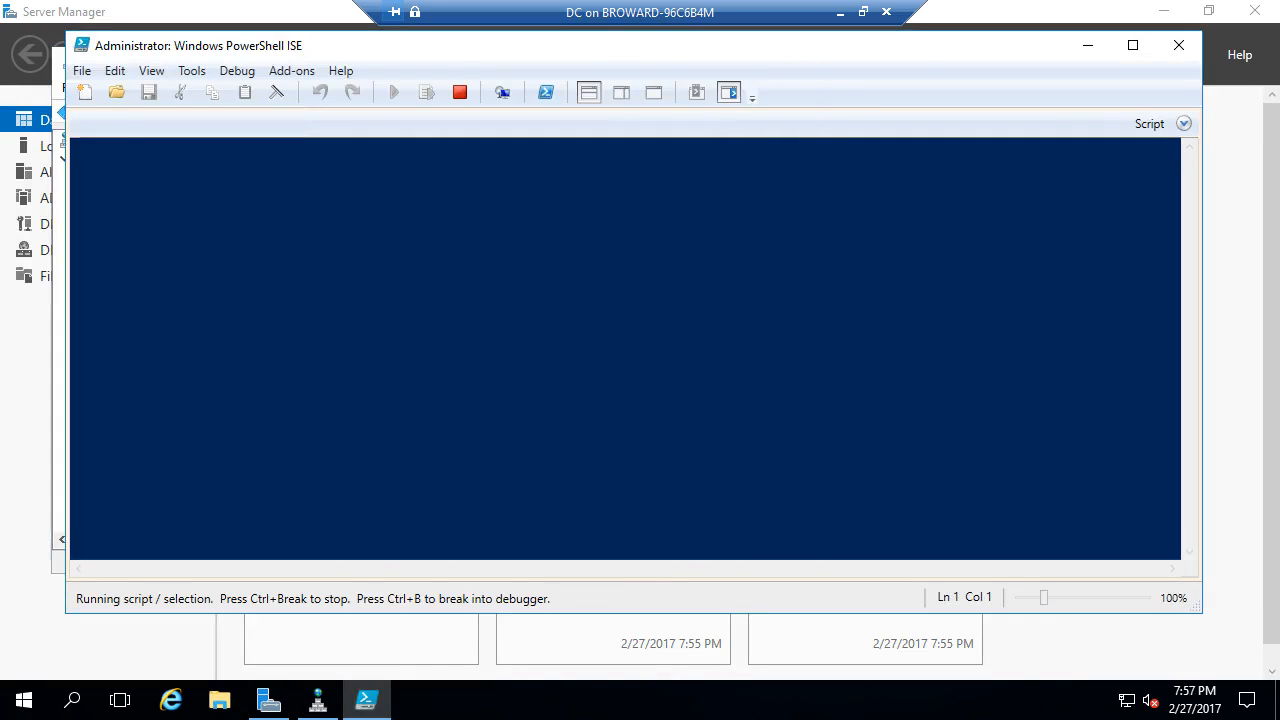
drag(560, 46, 980, 85)
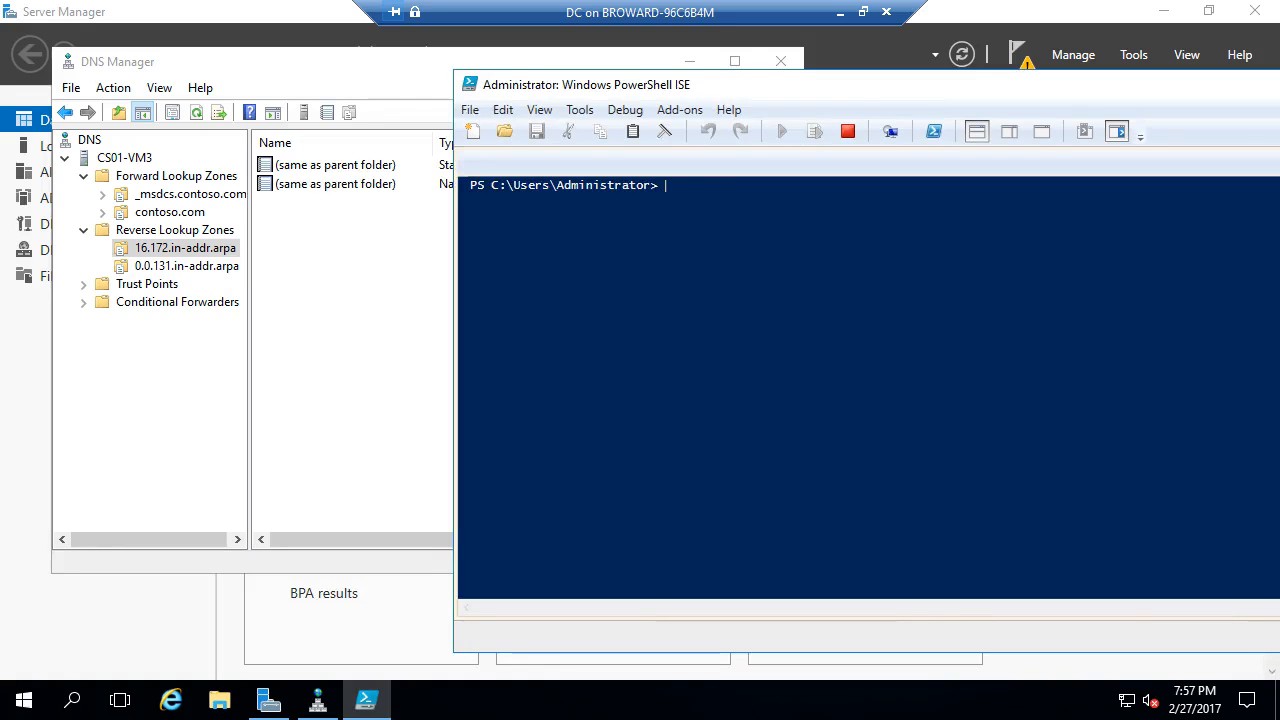
text(register-dnsc)
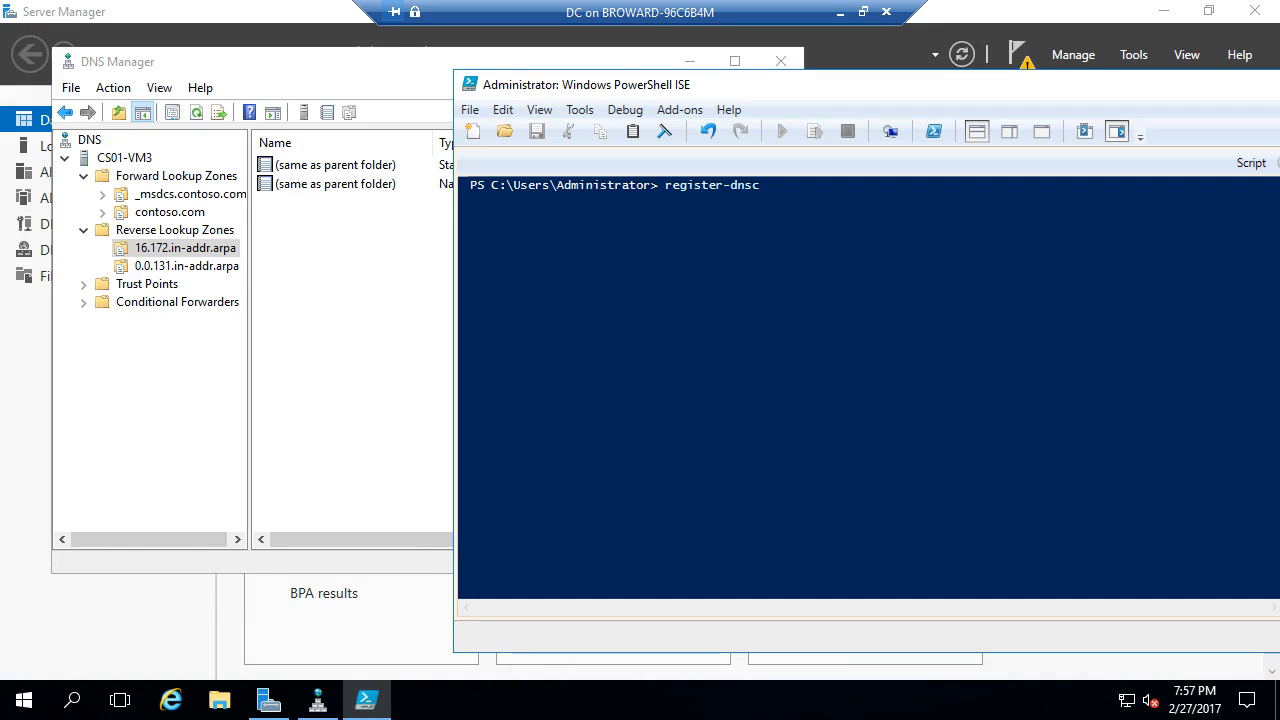
key(Tab)
key(Return)
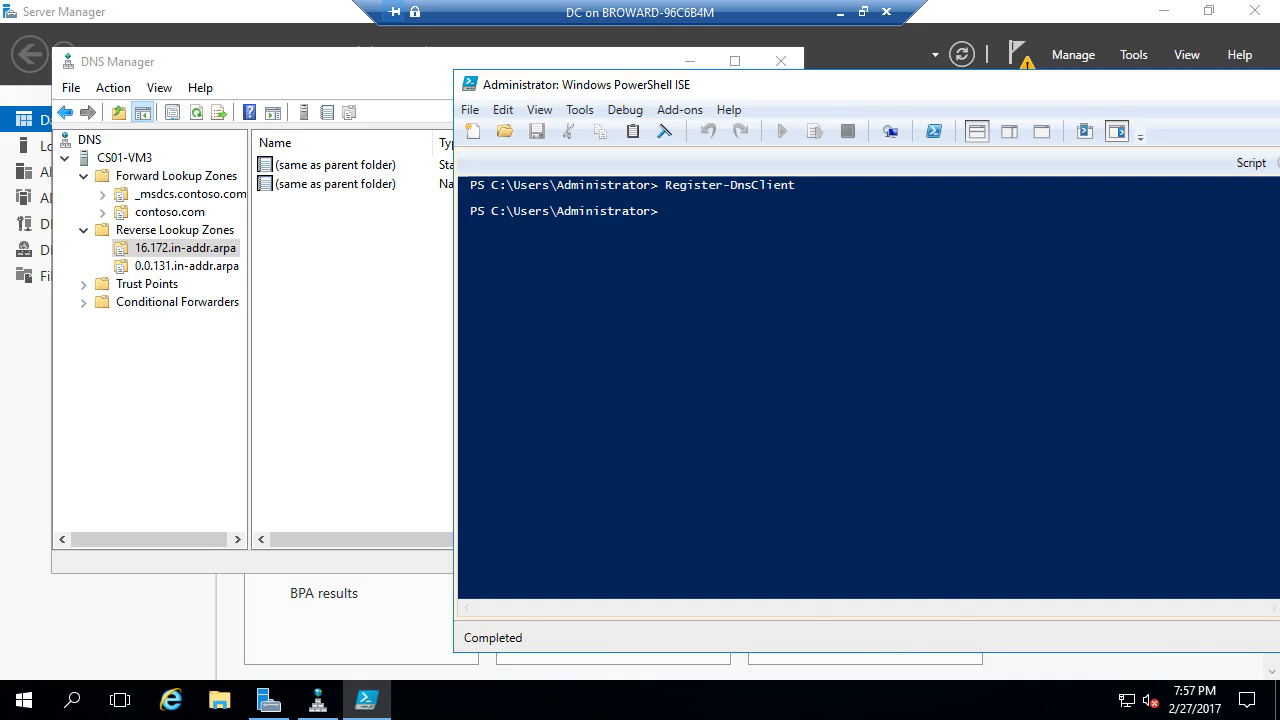
key(alt+Tab)
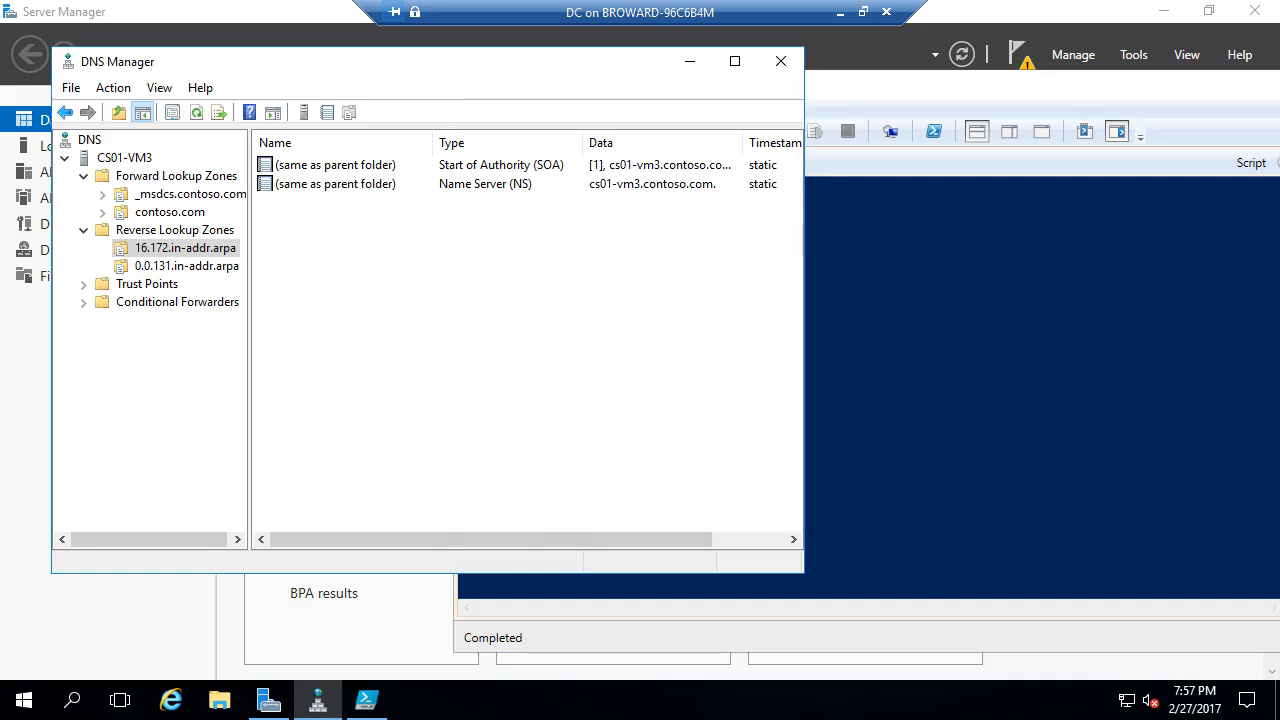
- Refresh 16.172.in-addr.arpa, confirm the 172.16.0.2 pointer record, and close PowerShell ISE
click(185, 248)
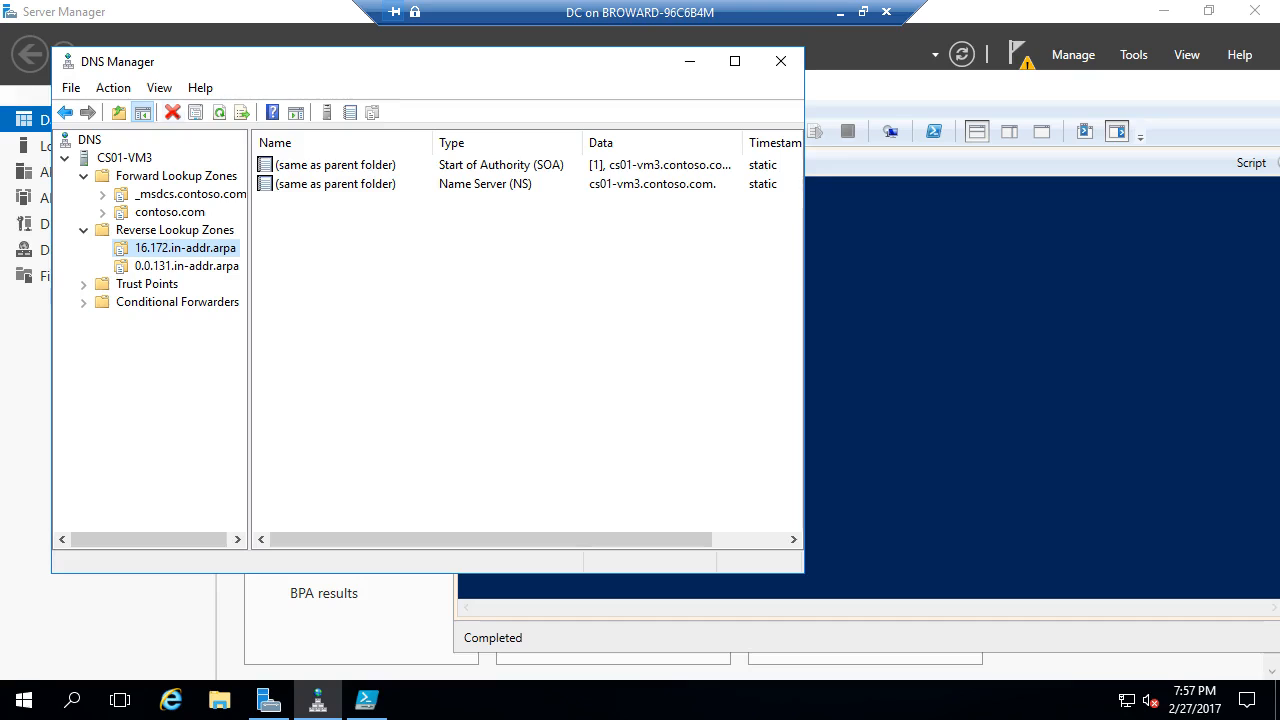
click(219, 112)
click(301, 203)
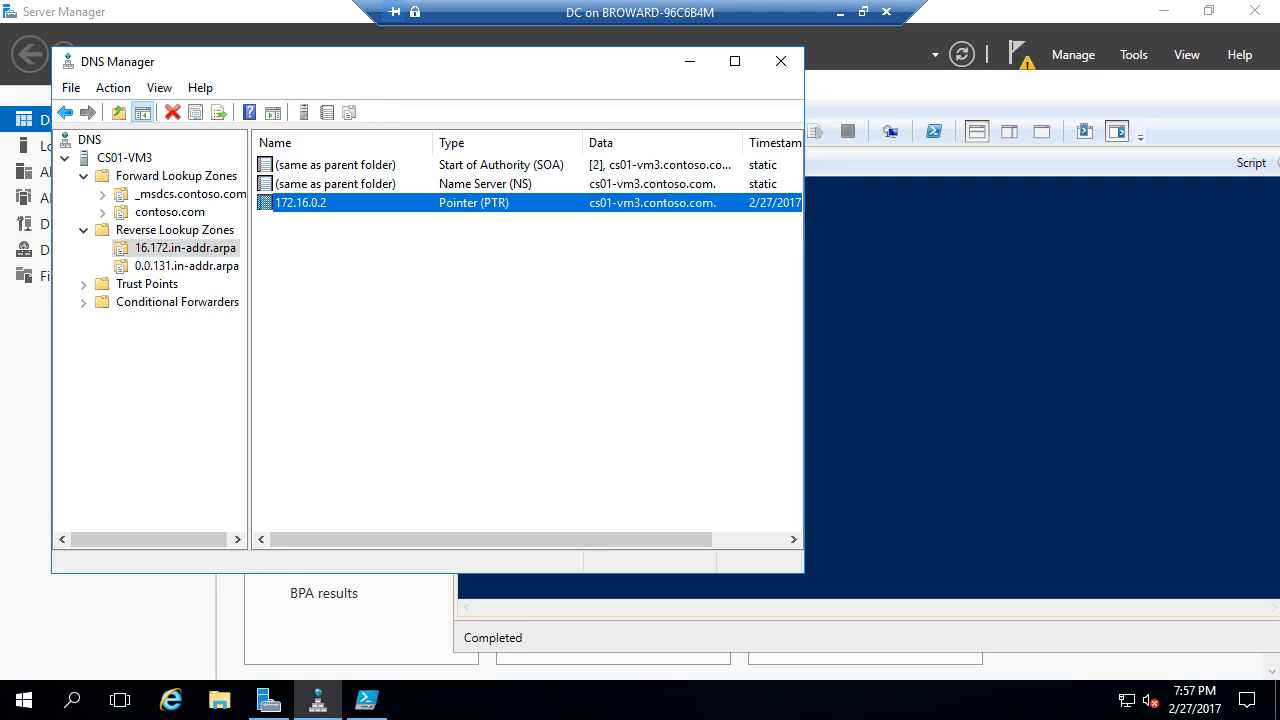
key(alt+Tab)
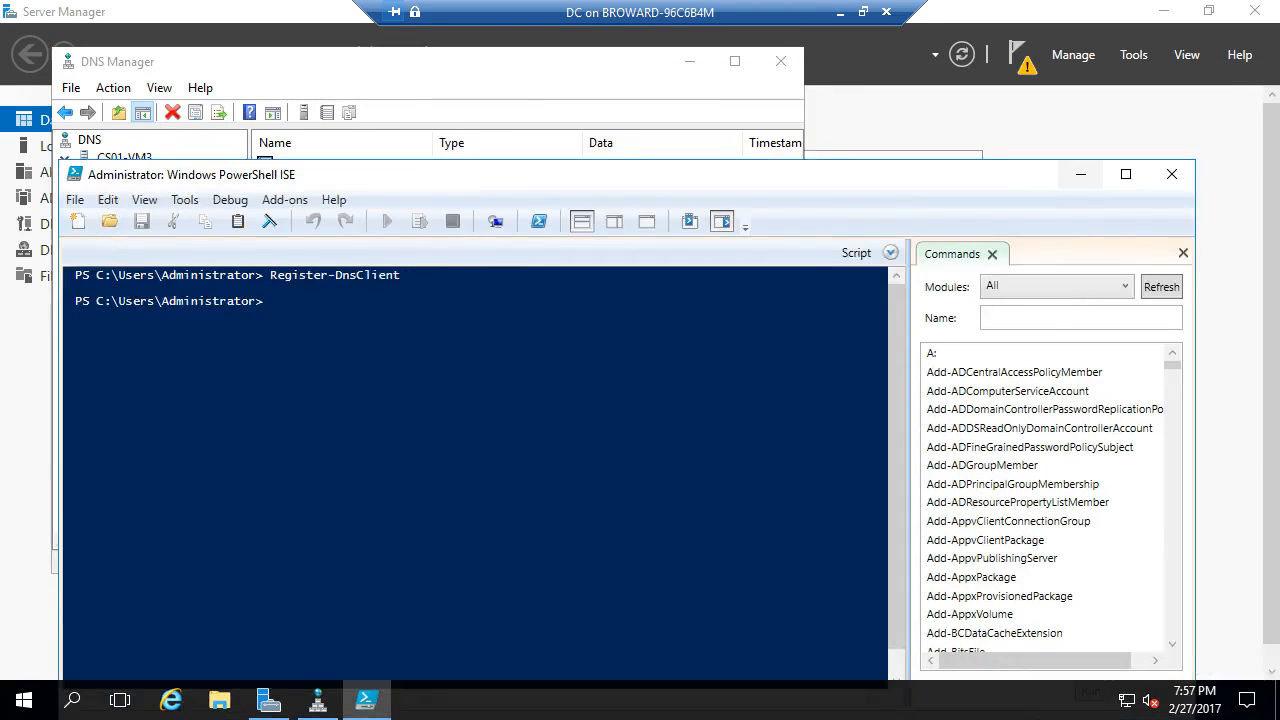
click(1172, 174)
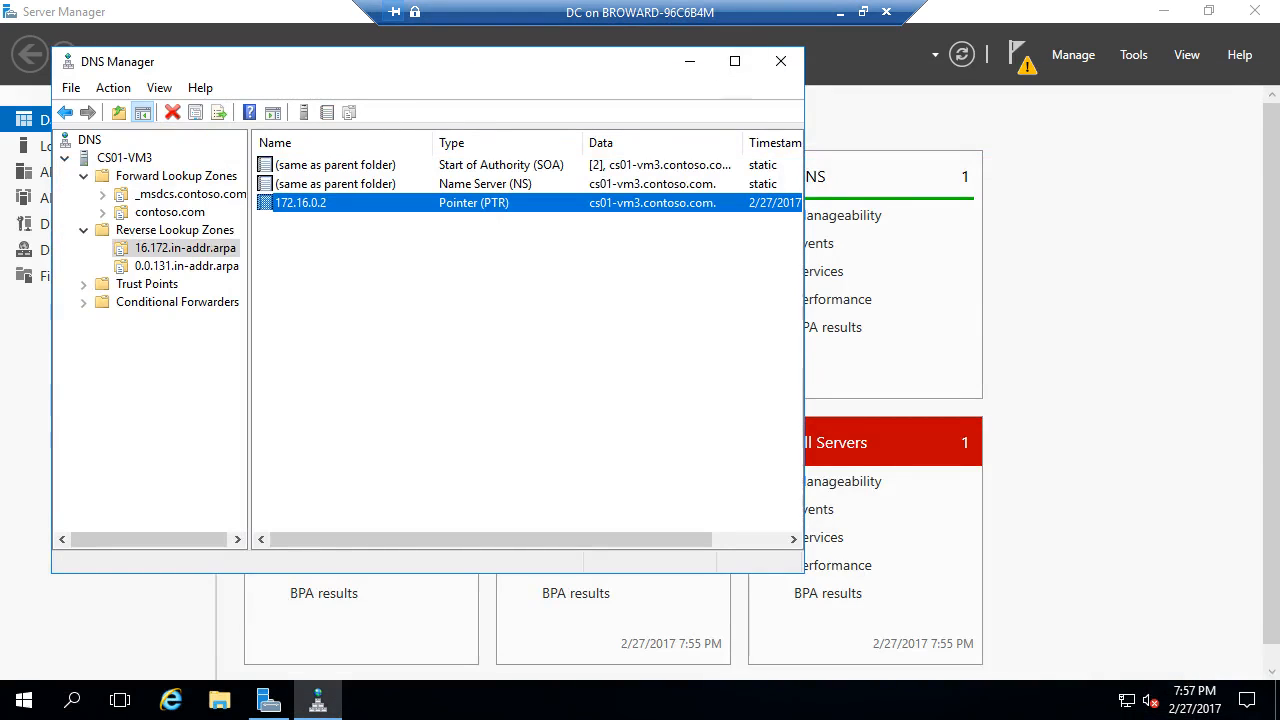
- Review the contoso.com and 0.0.131.in-addr.arpa zone records, then close DNS Manager
click(170, 212)
click(187, 266)
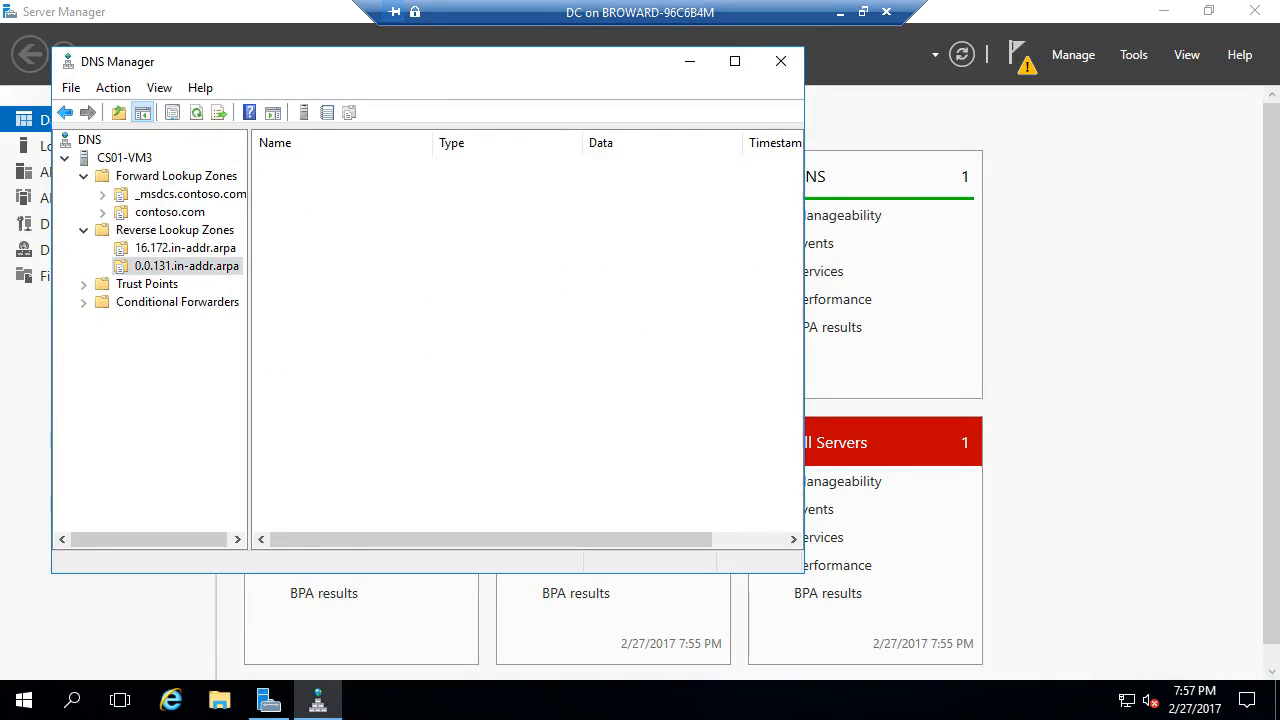
click(170, 212)
click(187, 266)
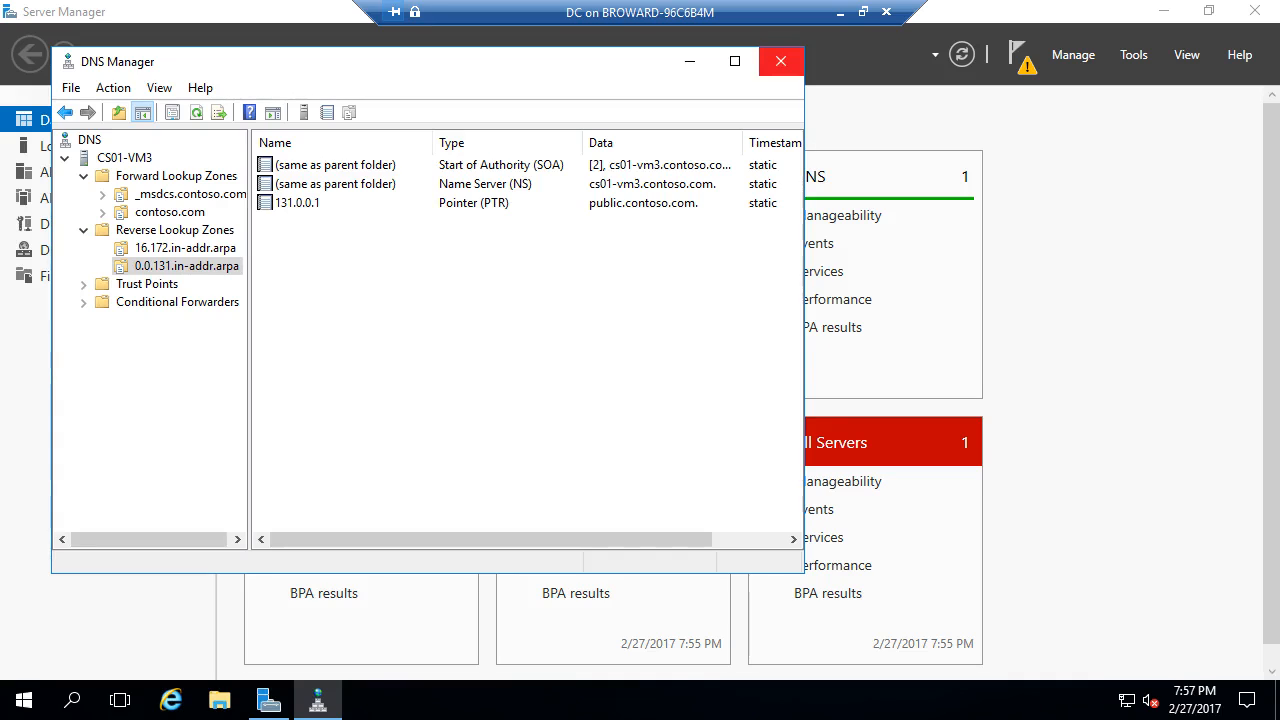
click(781, 61)
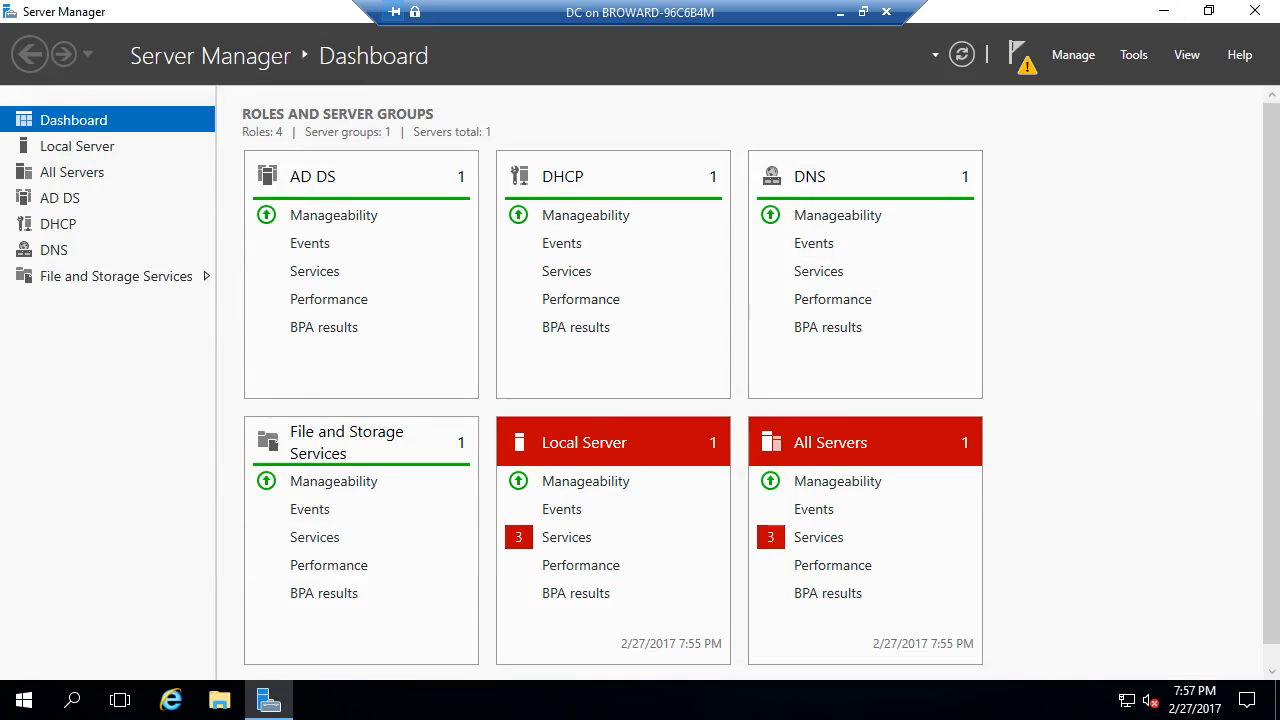
- Complete and commit the DHCP post-install configuration from Server Manager's notifications
click(1018, 54)
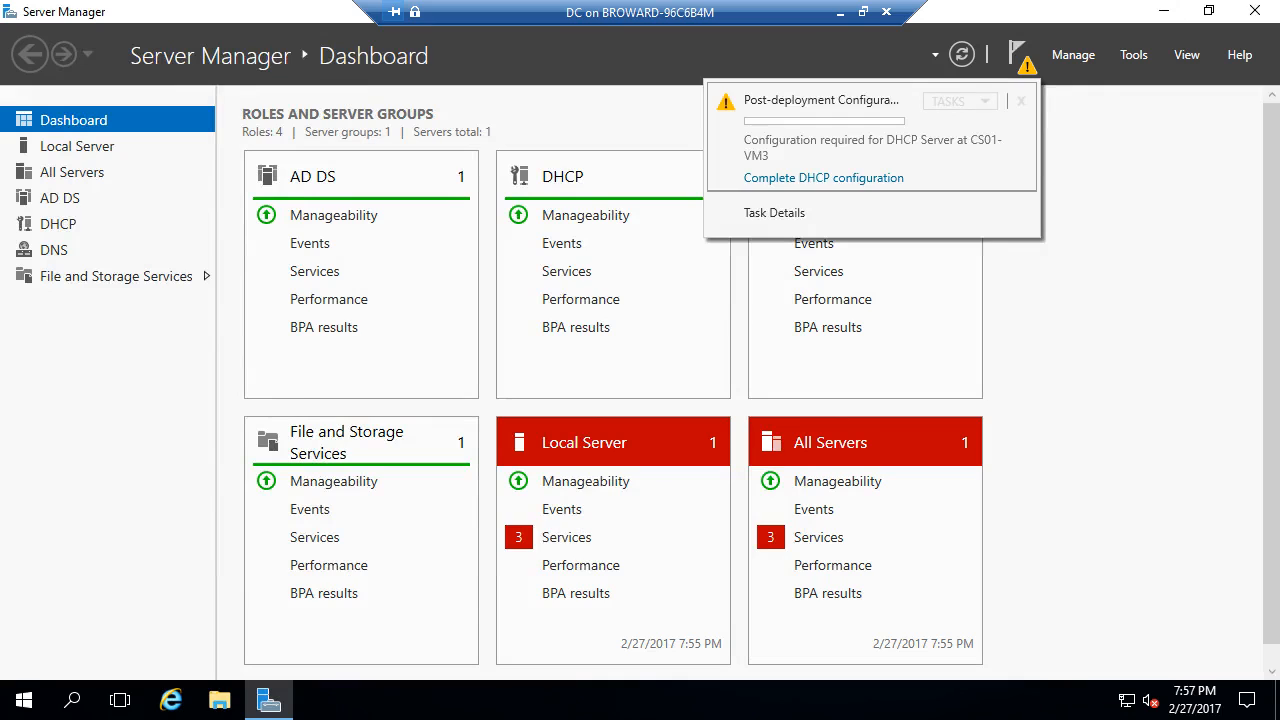
click(824, 177)
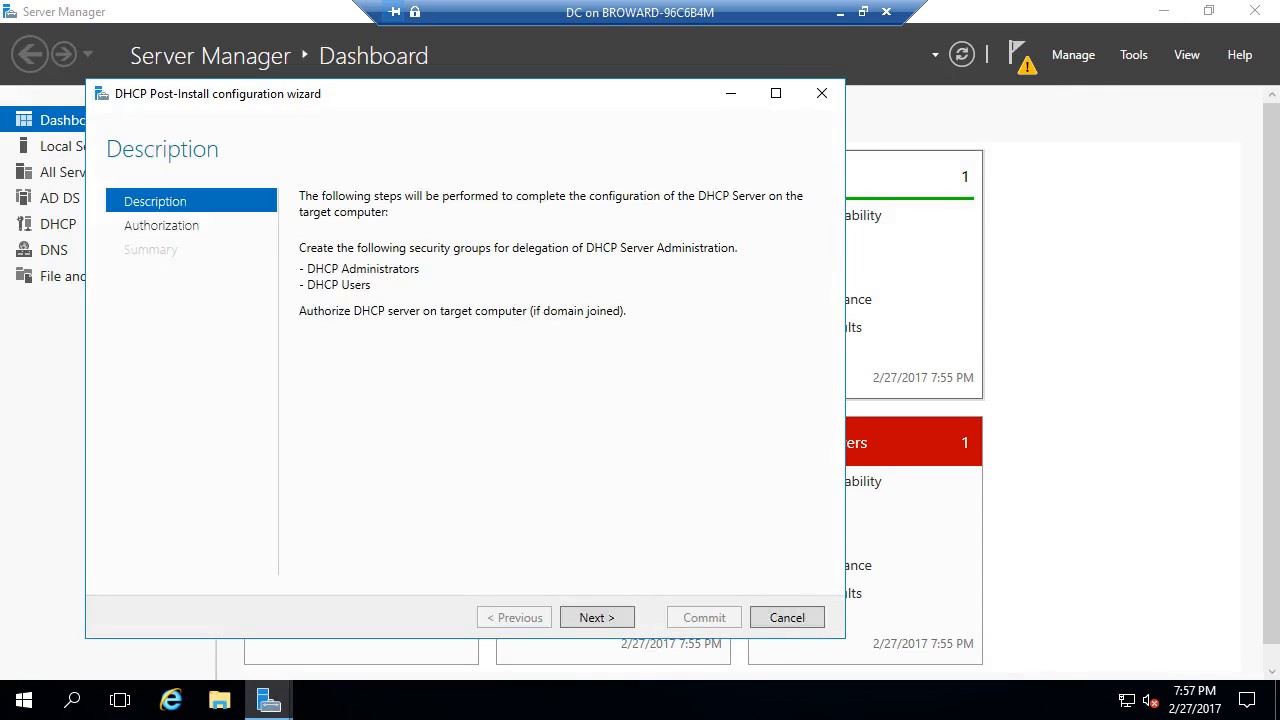
key(Return)
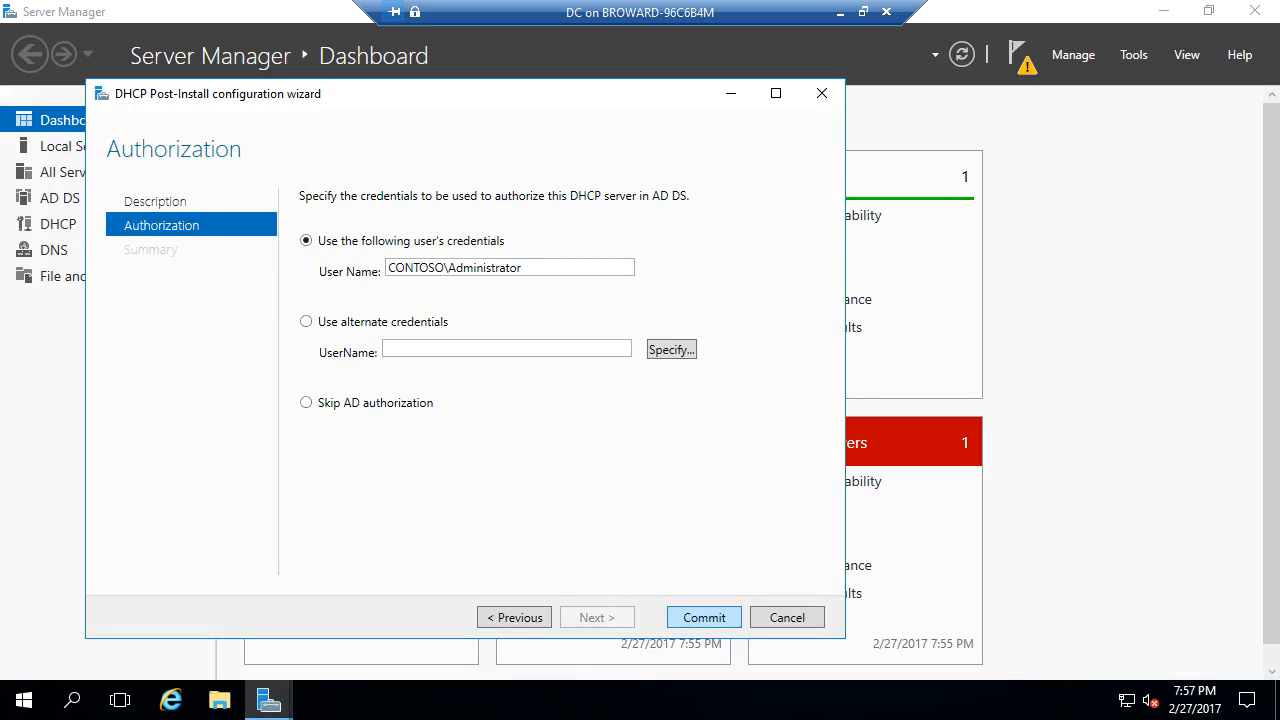
key(Return)
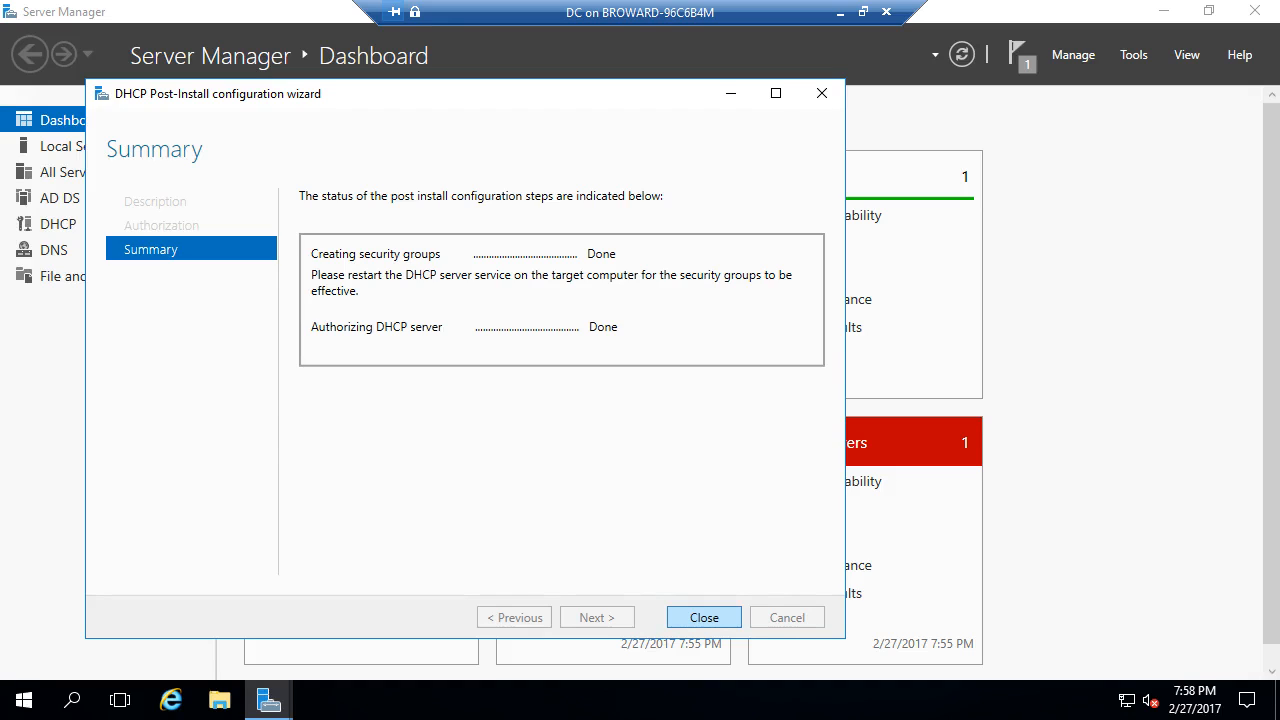
click(704, 617)
click(1133, 54)
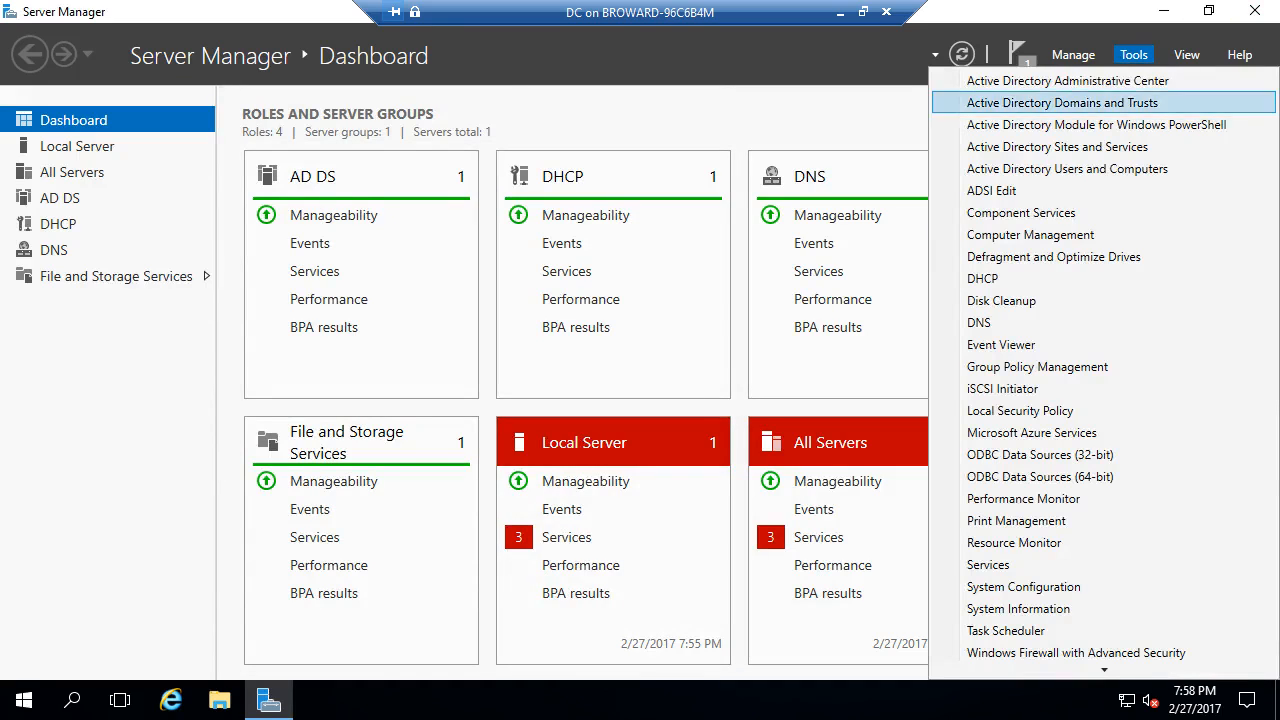
- Launch the DHCP console and start a new IPv4 scope named Private for 172.16.0.0/16
click(982, 278)
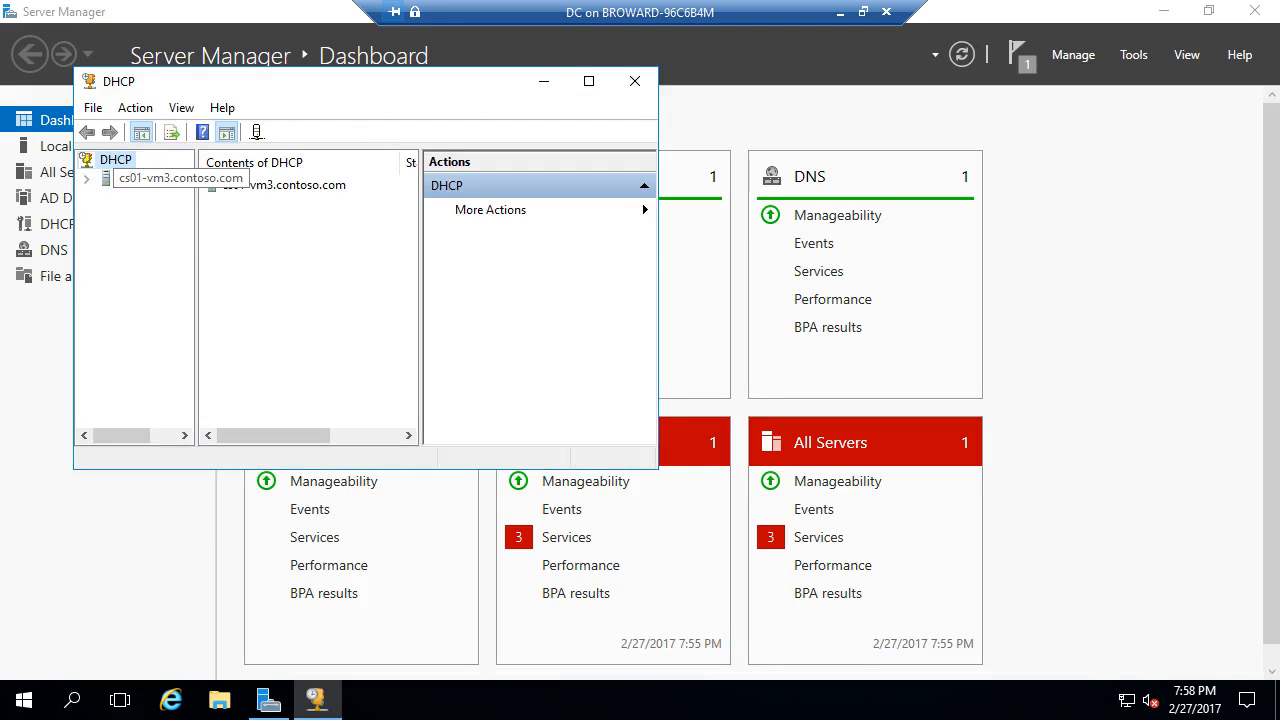
double_click(150, 178)
double_click(148, 196)
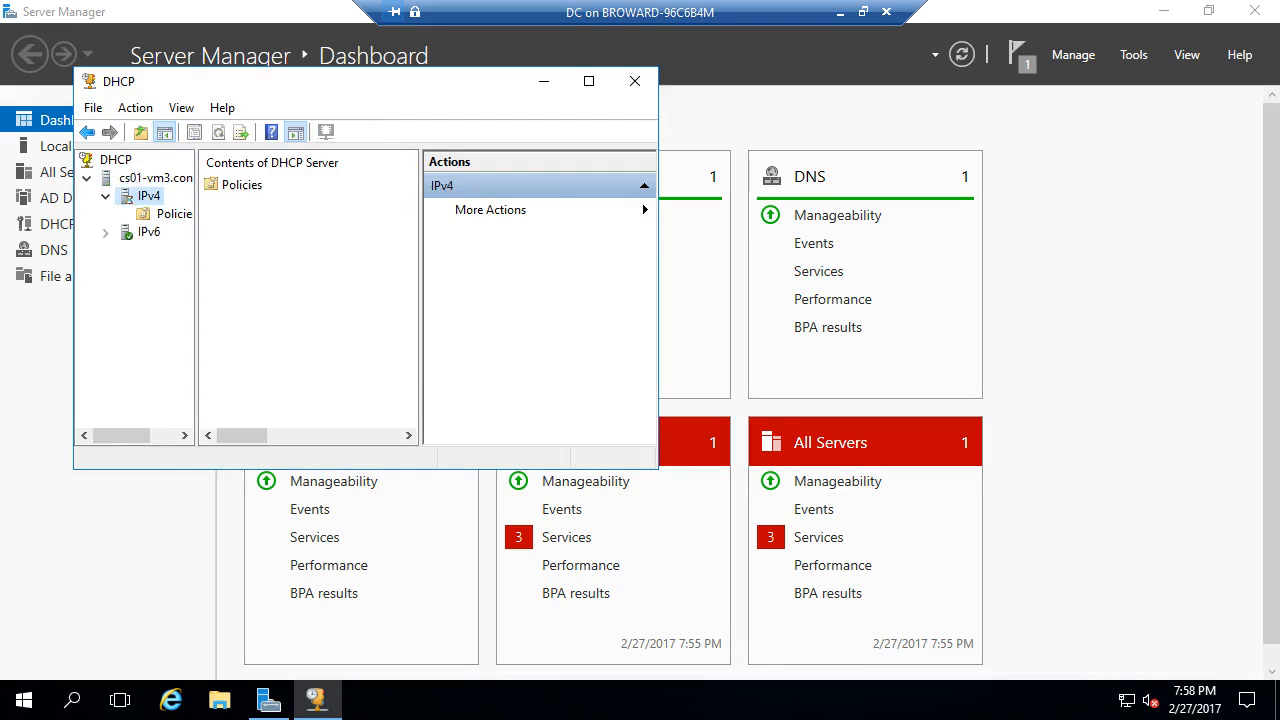
right_click(131, 195)
click(197, 237)
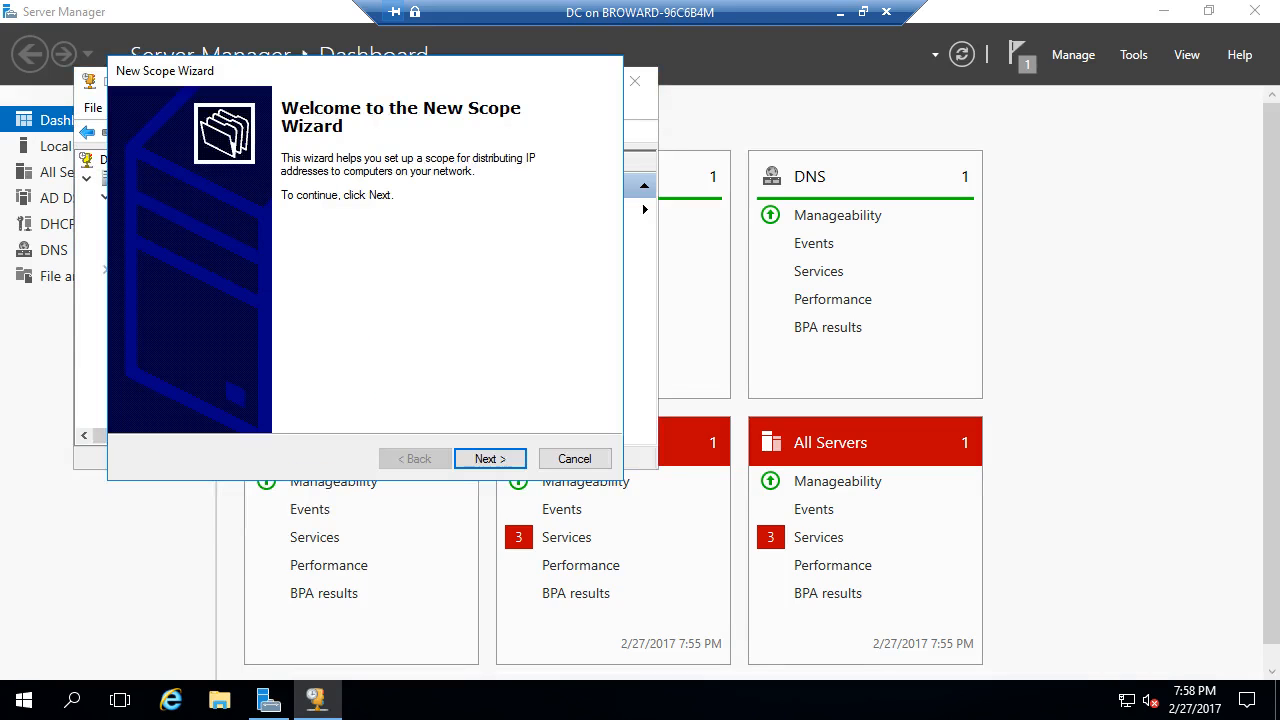
click(486, 458)
text(P)
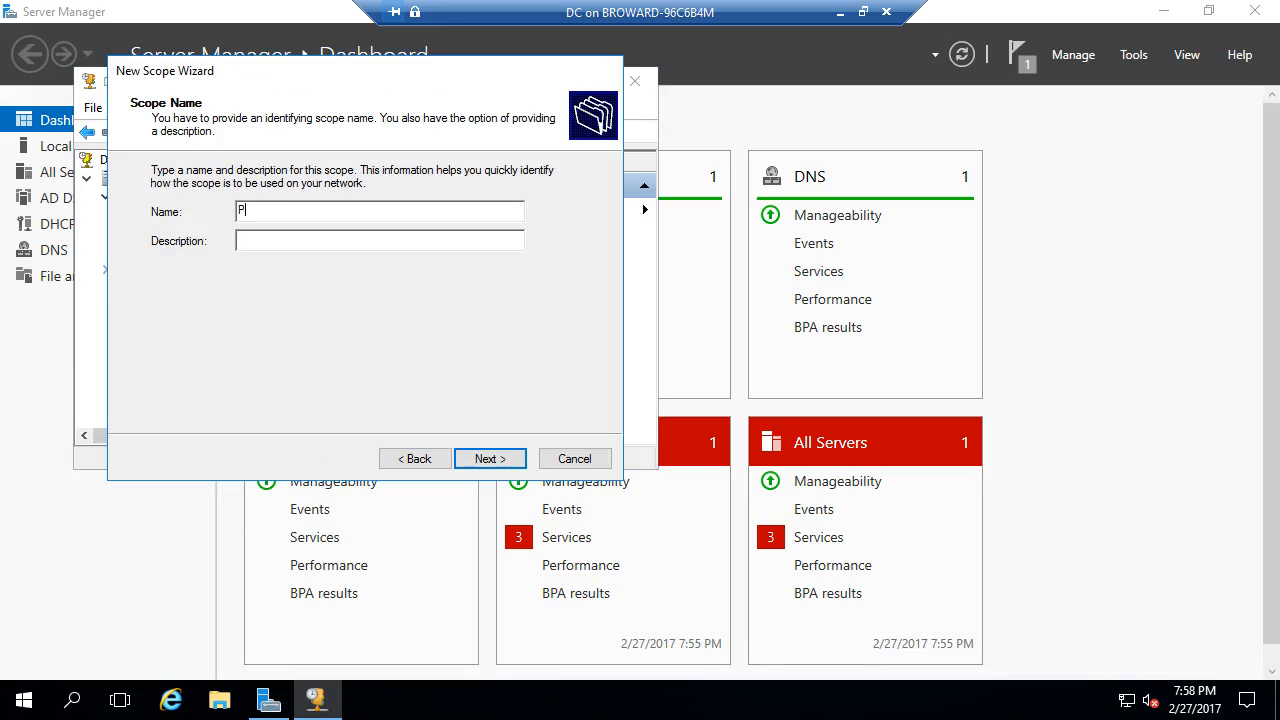
text(rivat172.16.0.0/16)
key(Return)
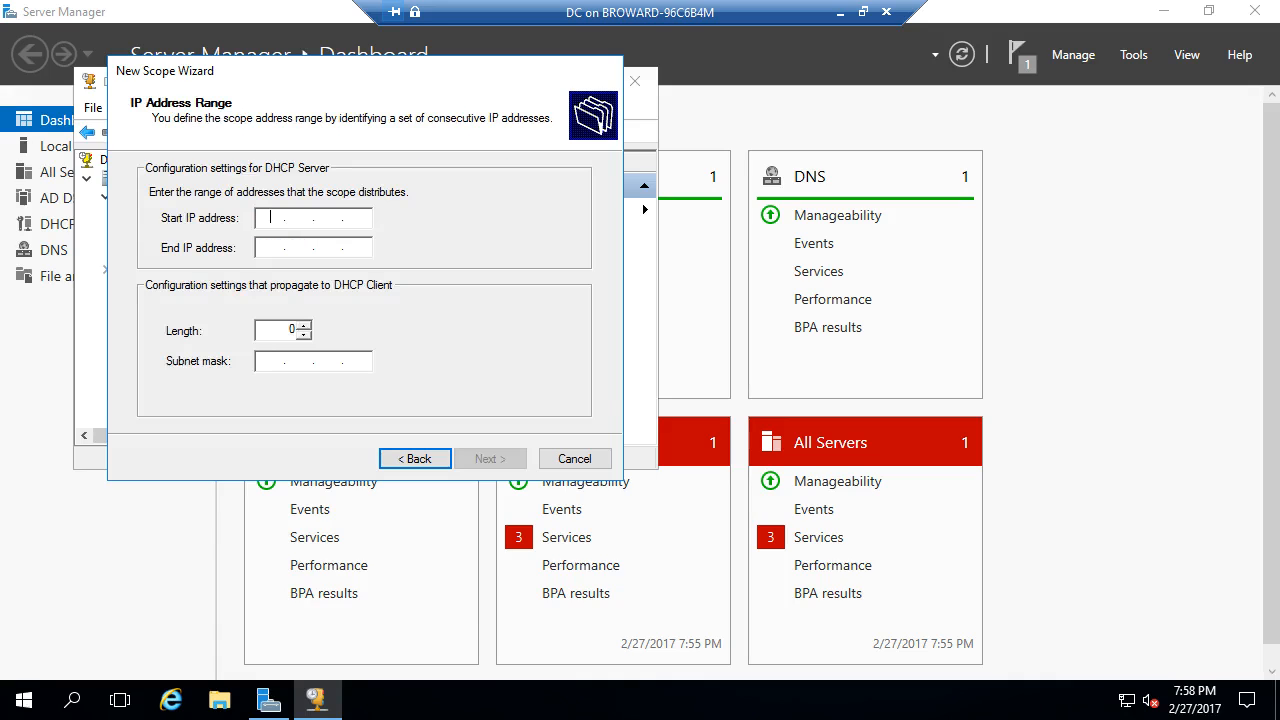
- Set the scope range 172.16.0.1–172.16.255.254 and exclude 172.16.0.1–172.16.0.10
text(172 . 16 . 0 . 1)
key(Tab)
text(172.16)
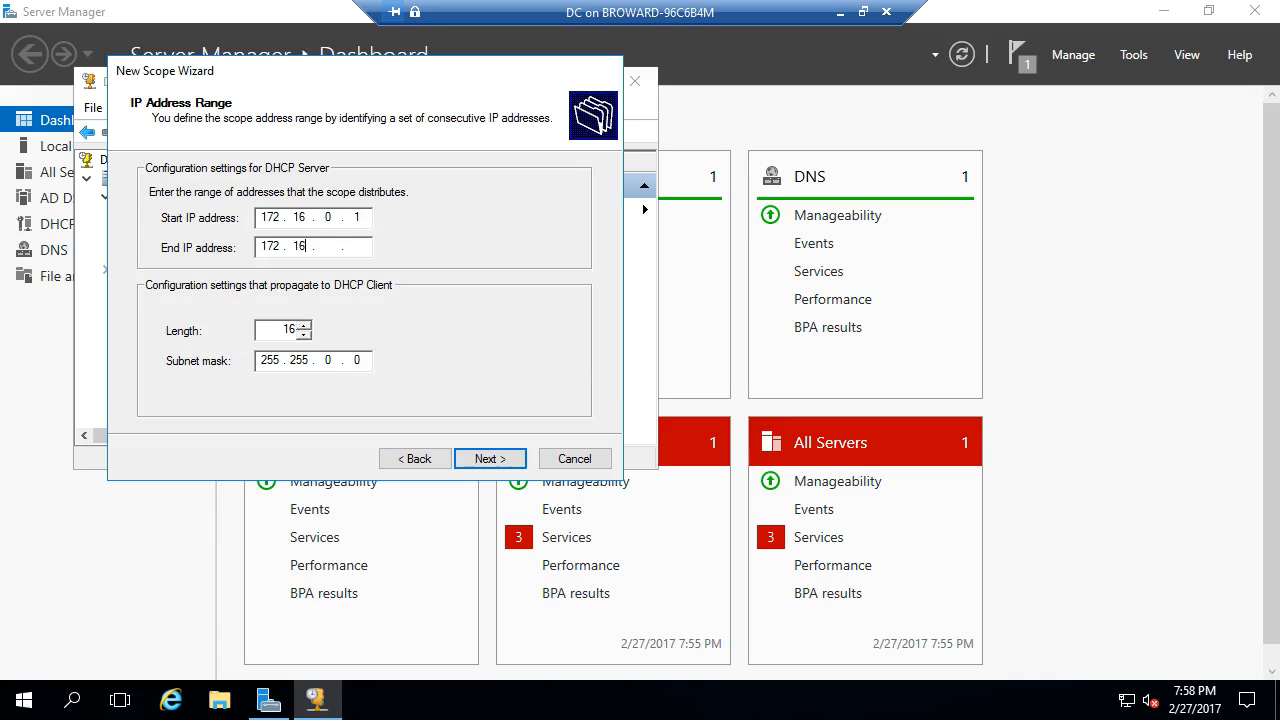
text(.255254)
click(490, 458)
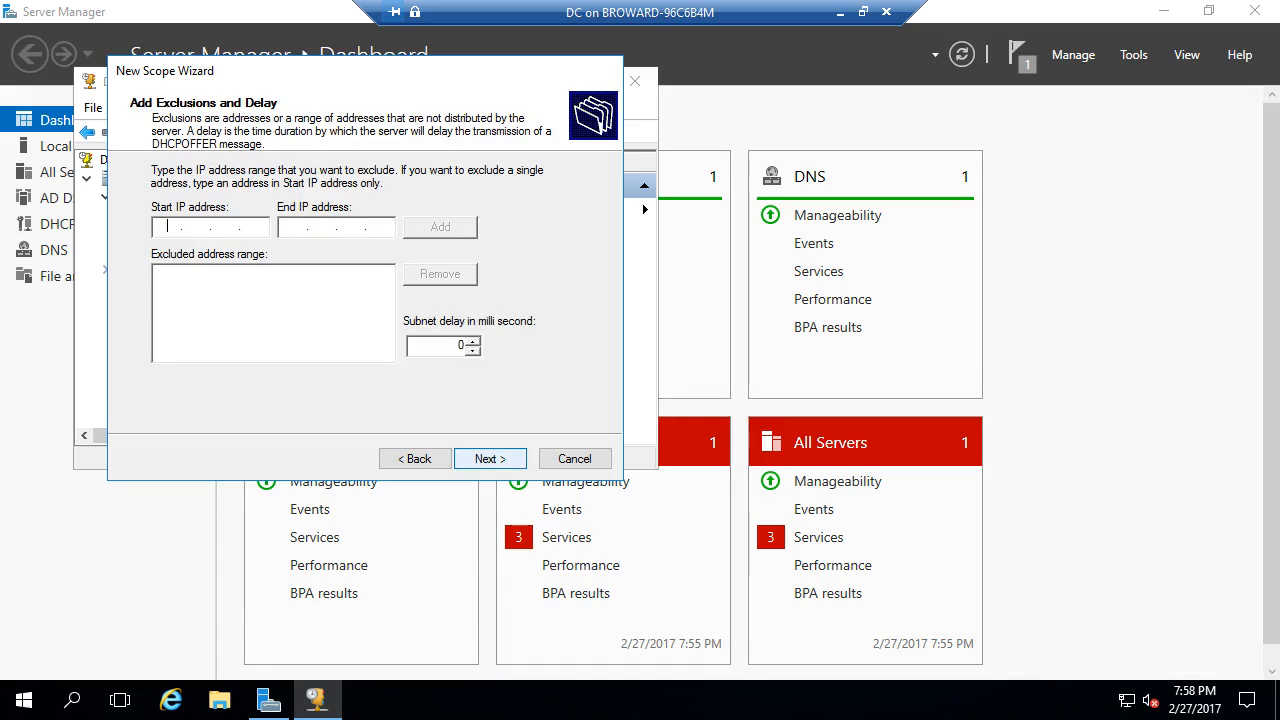
text(172.16)
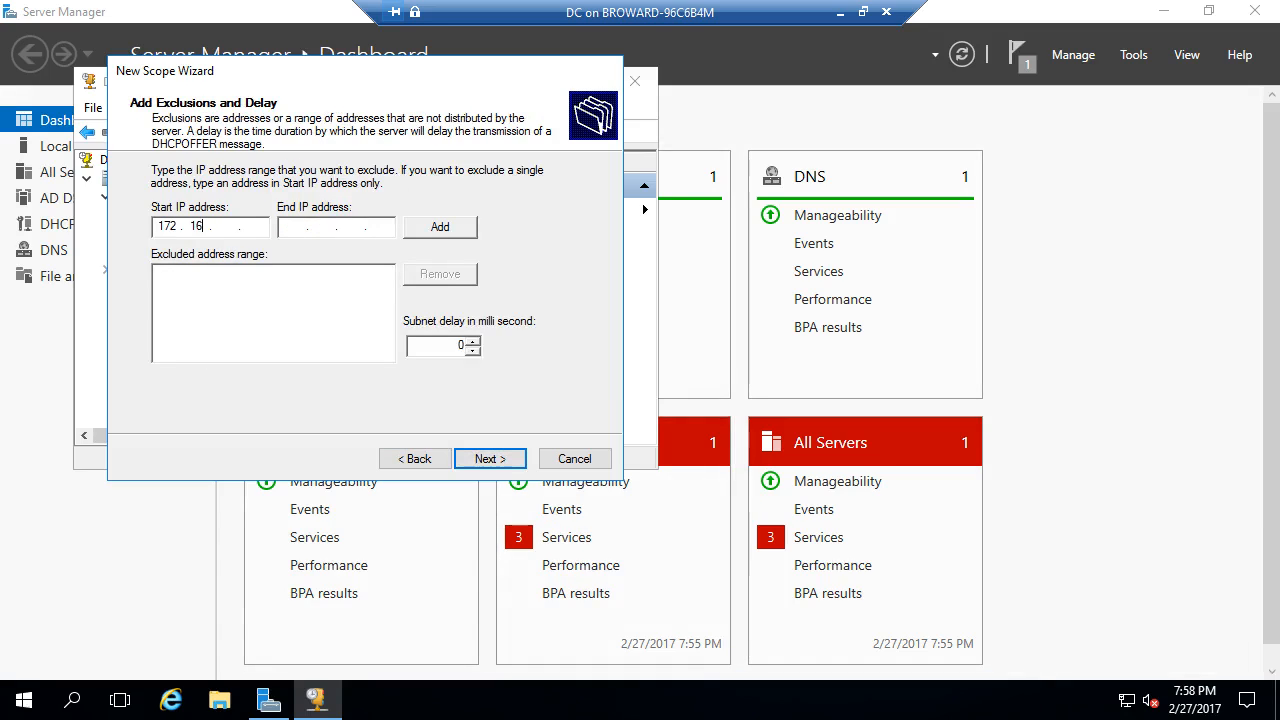
text(.0)
text(1172.16.)
text(0.10)
key(Tab)
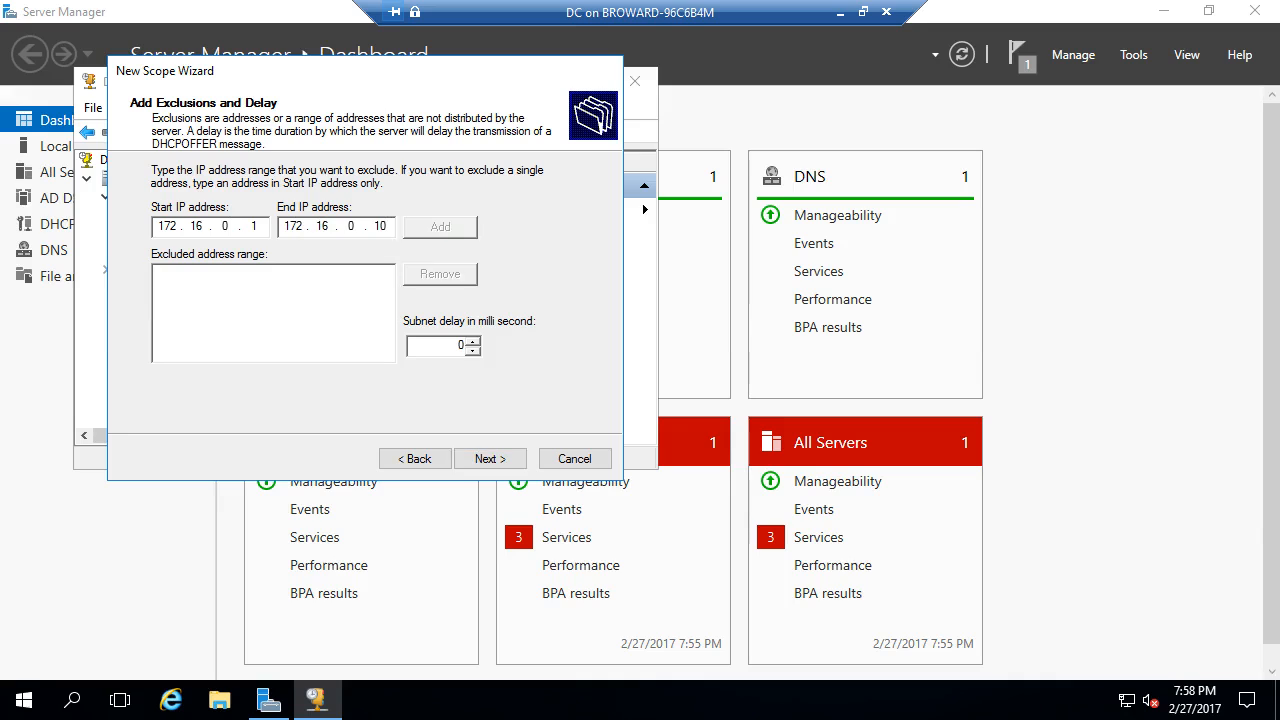
key(Return)
key(Return)
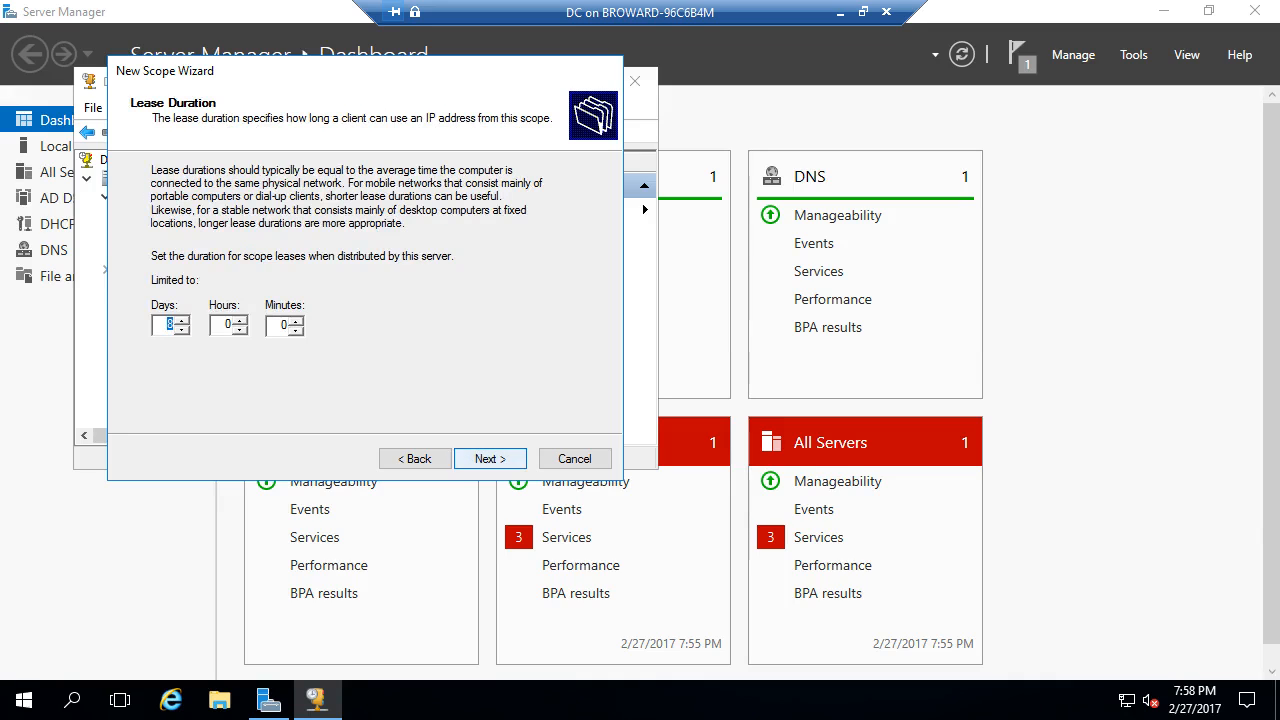
- Keep the default lease, set router 172.16.0.1, accept DNS 172.16.0.2, and activate the scope
key(Return)
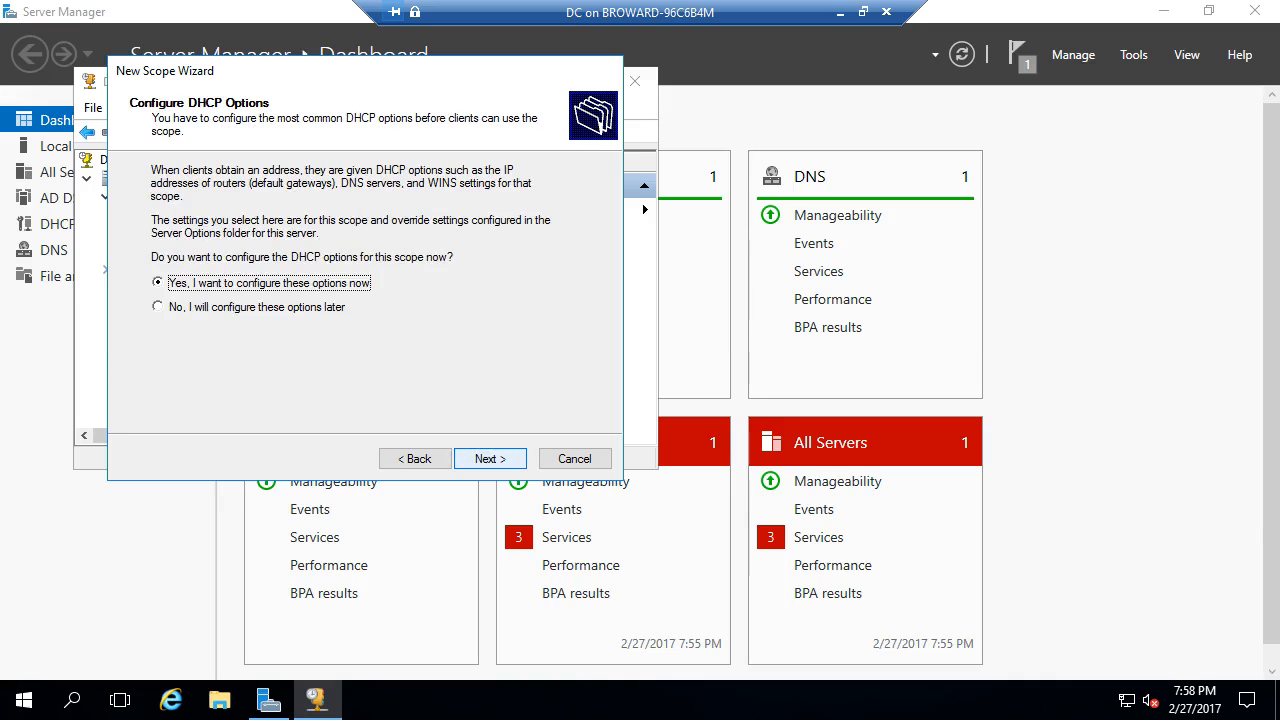
key(Return)
text(172 . )
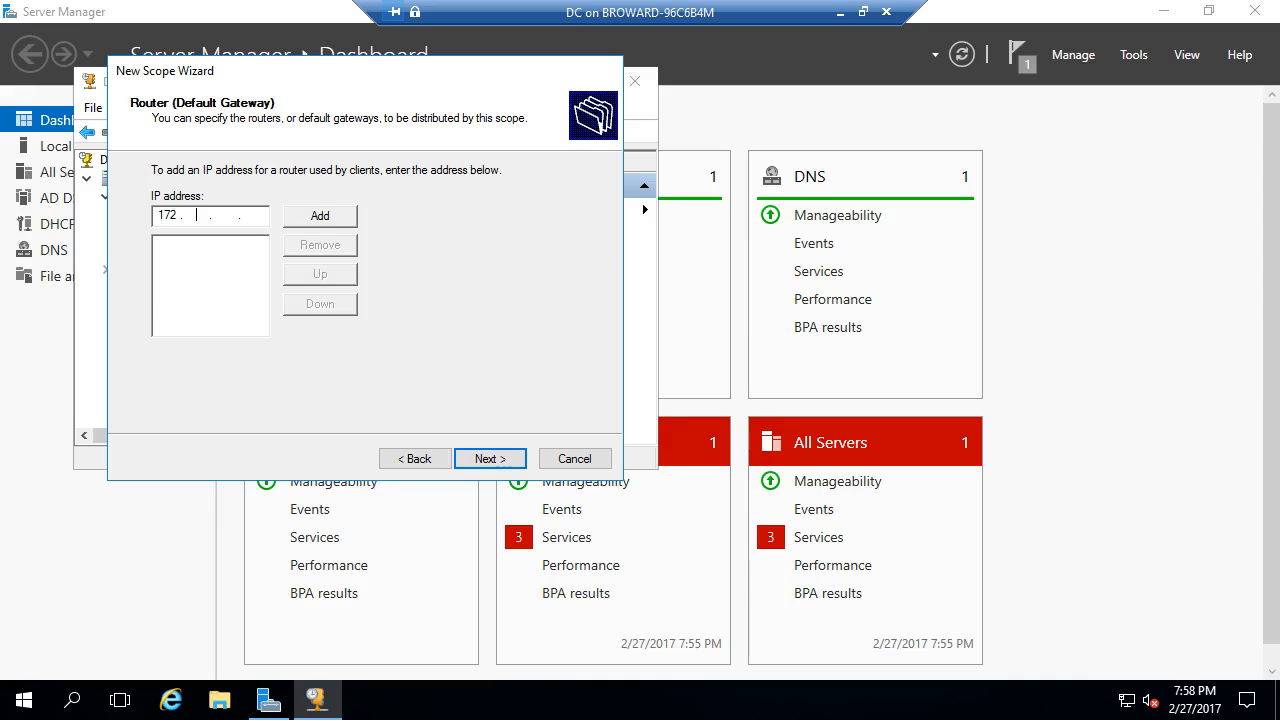
text(16 .)
key(Return)
key(Return)
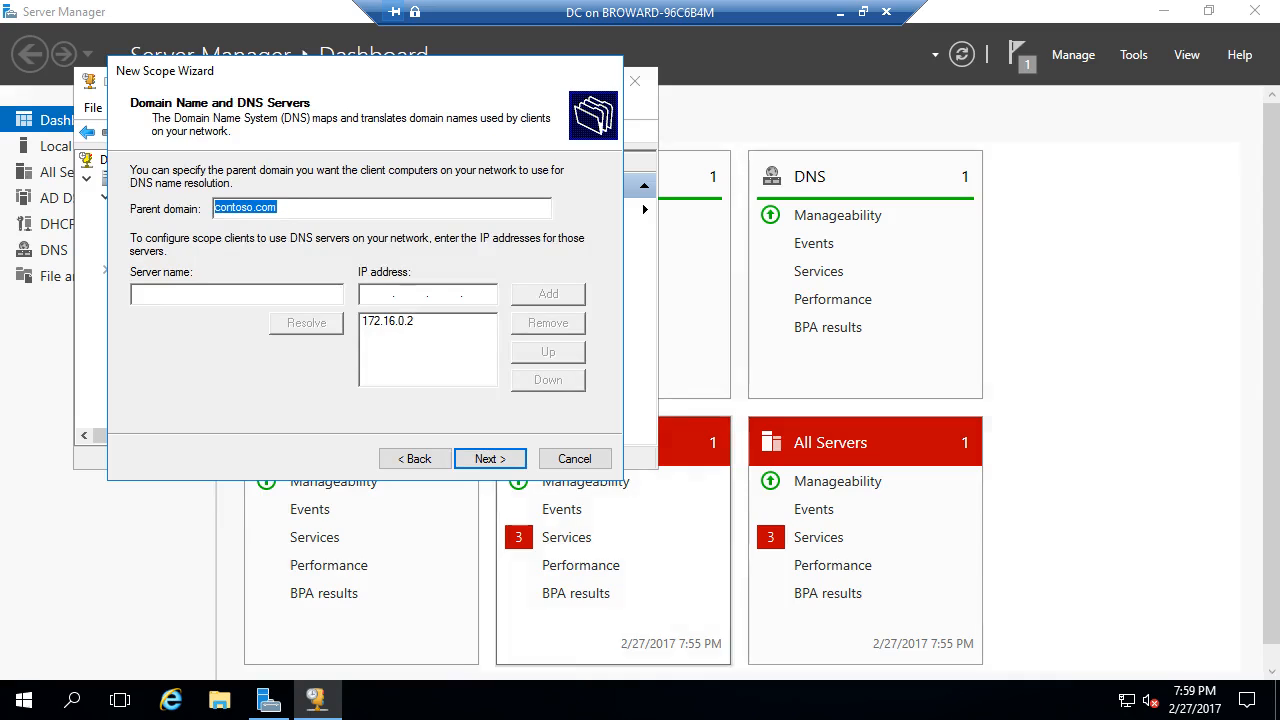
key(Return)
key(Return)
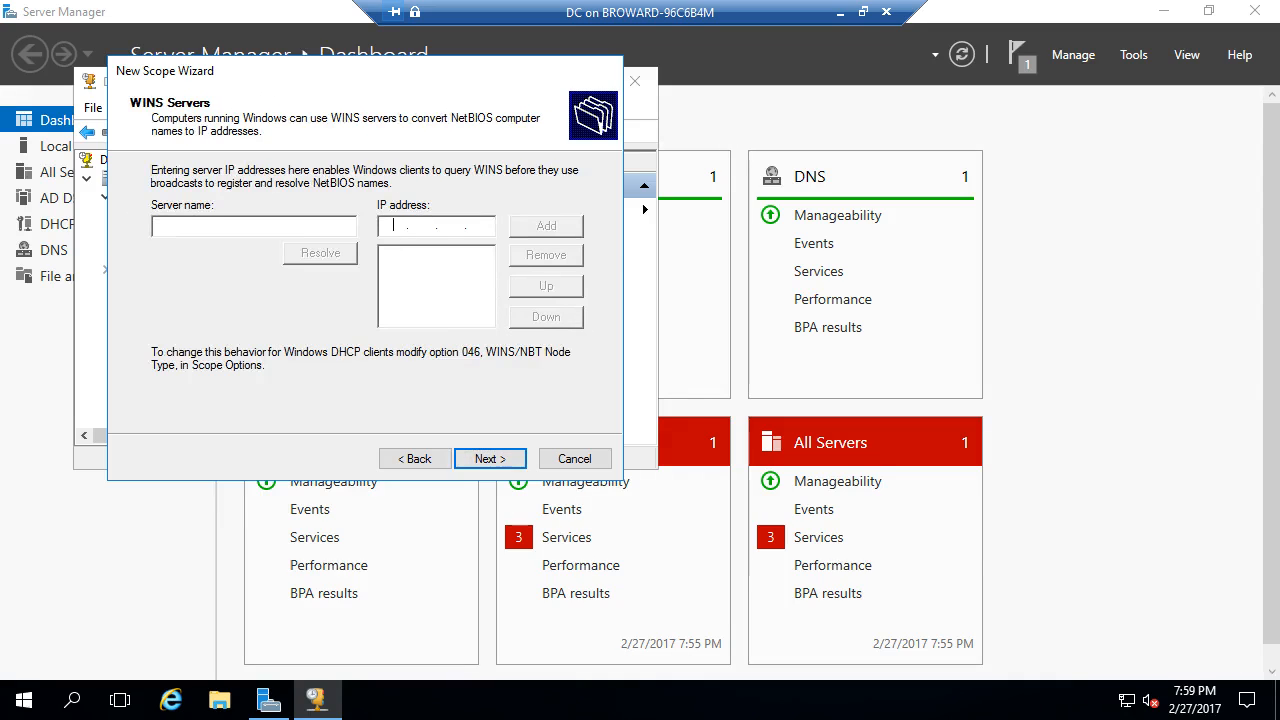
key(Return)
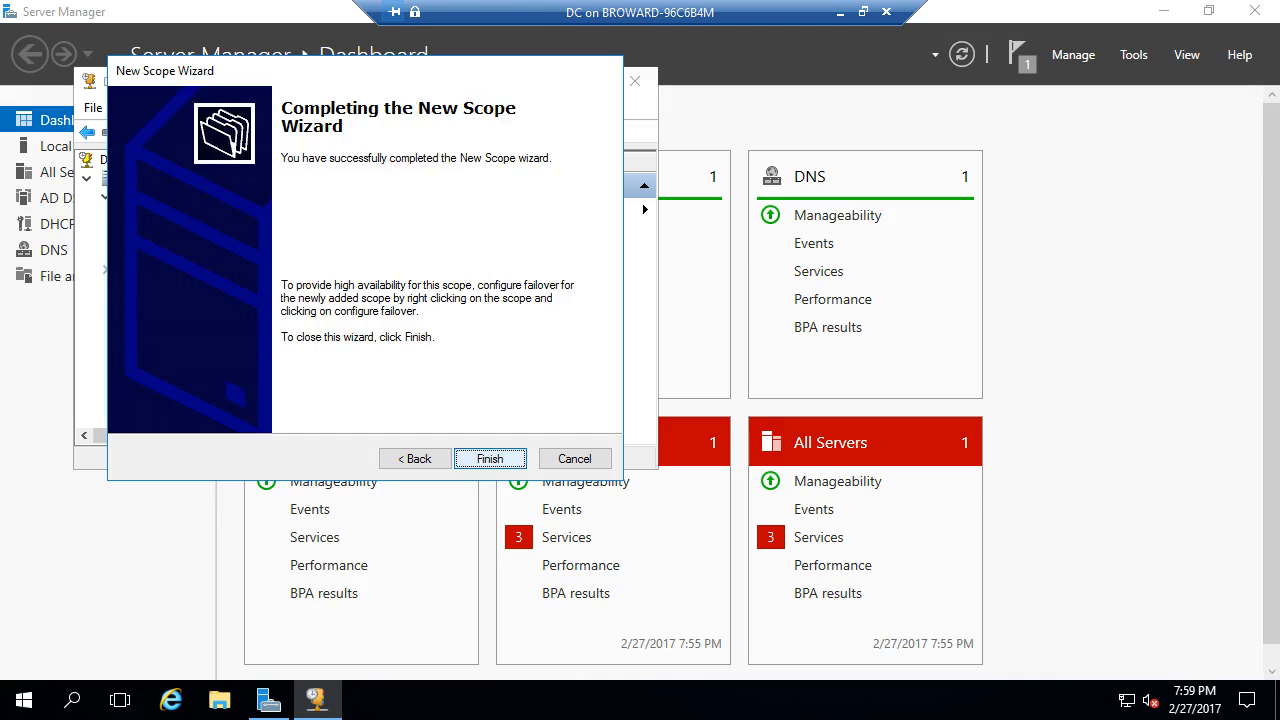
key(Return)
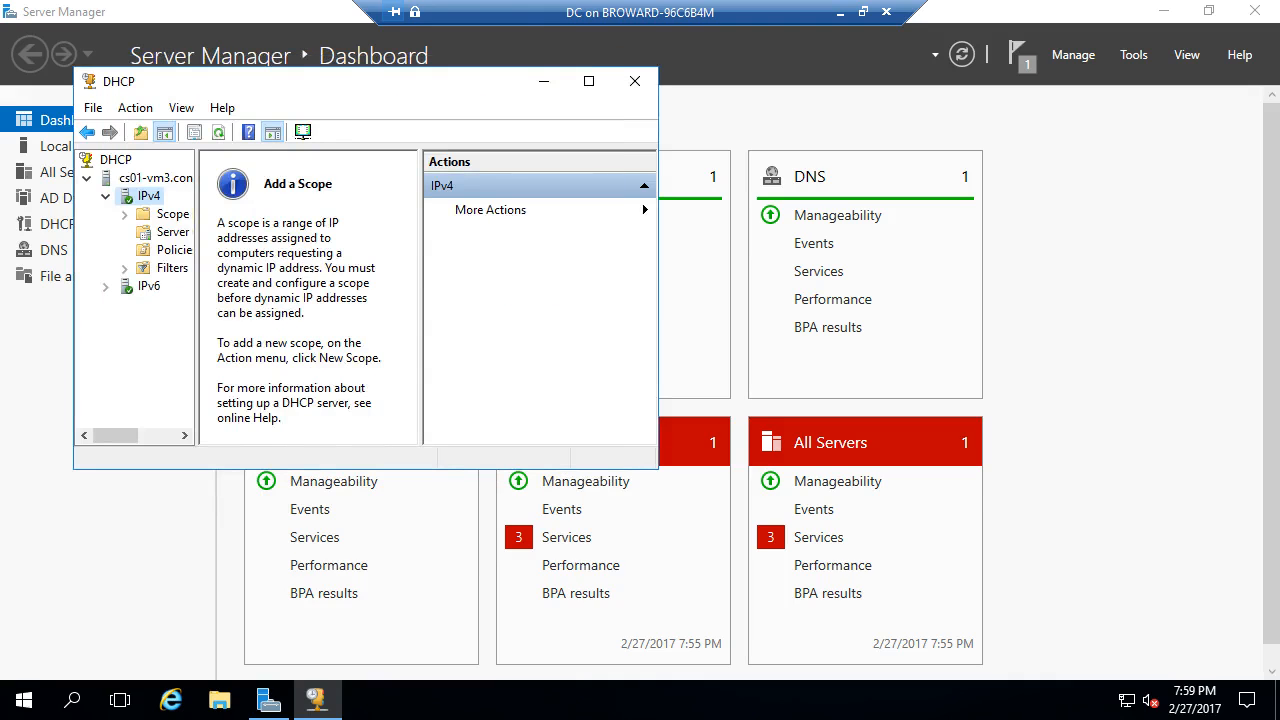
- Review the Private scope's address pool, exclusion, and router and DNS options
double_click(172, 214)
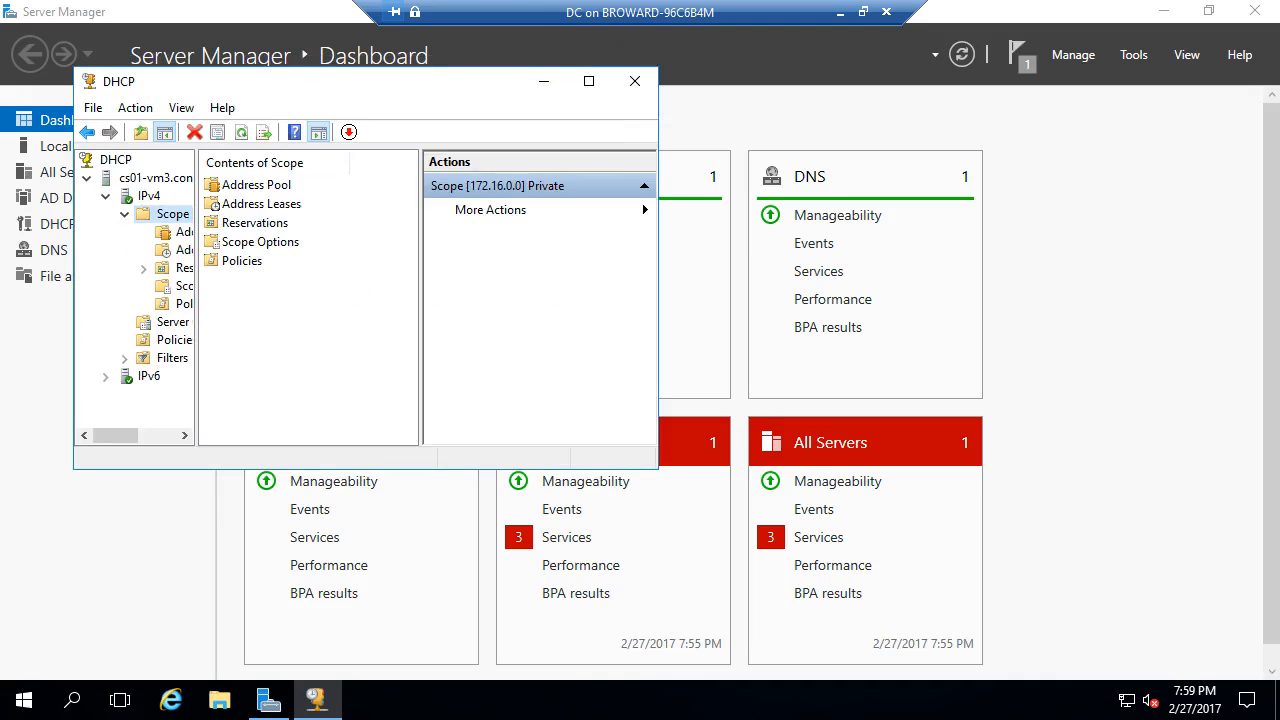
click(589, 81)
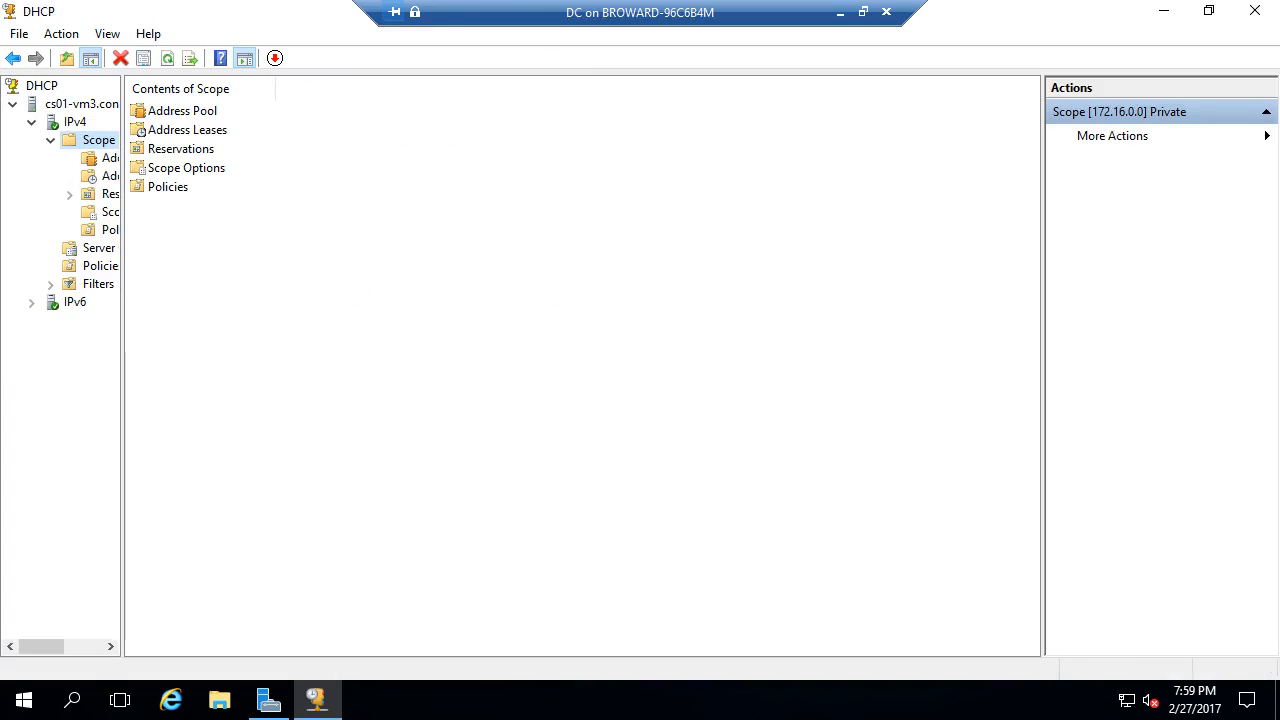
drag(122, 350, 272, 350)
click(135, 194)
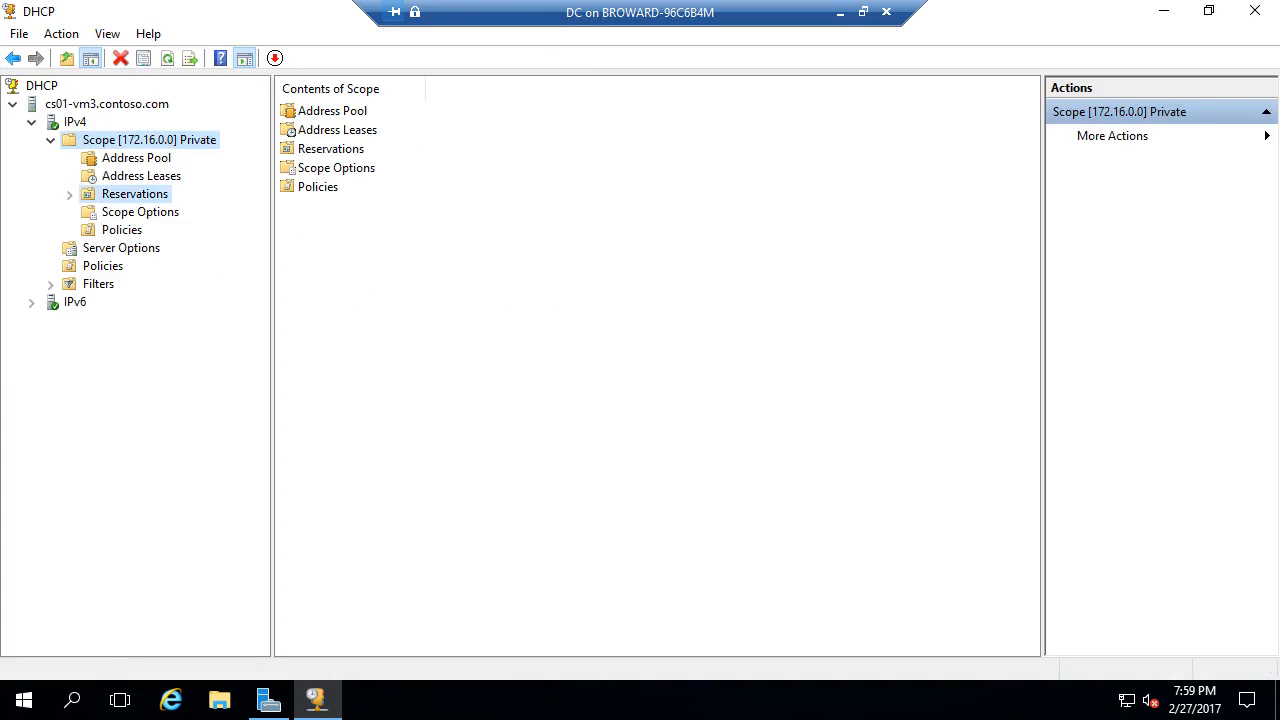
click(141, 176)
click(136, 158)
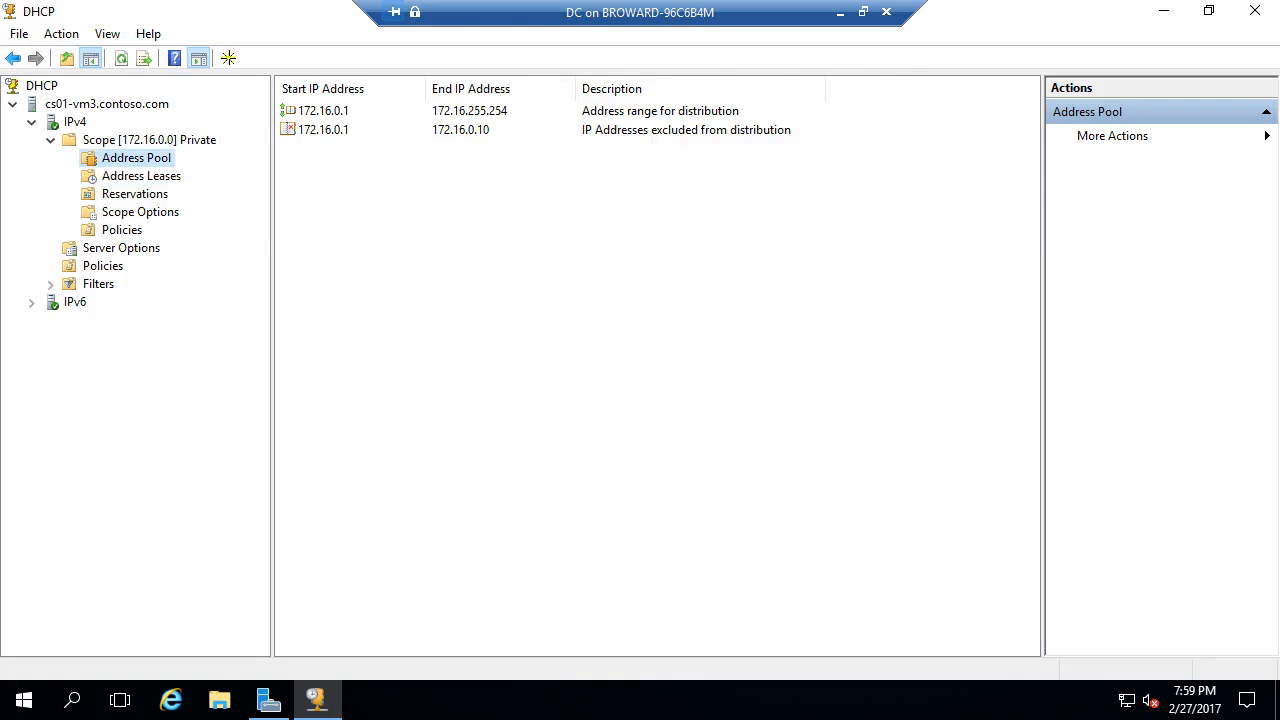
click(140, 212)
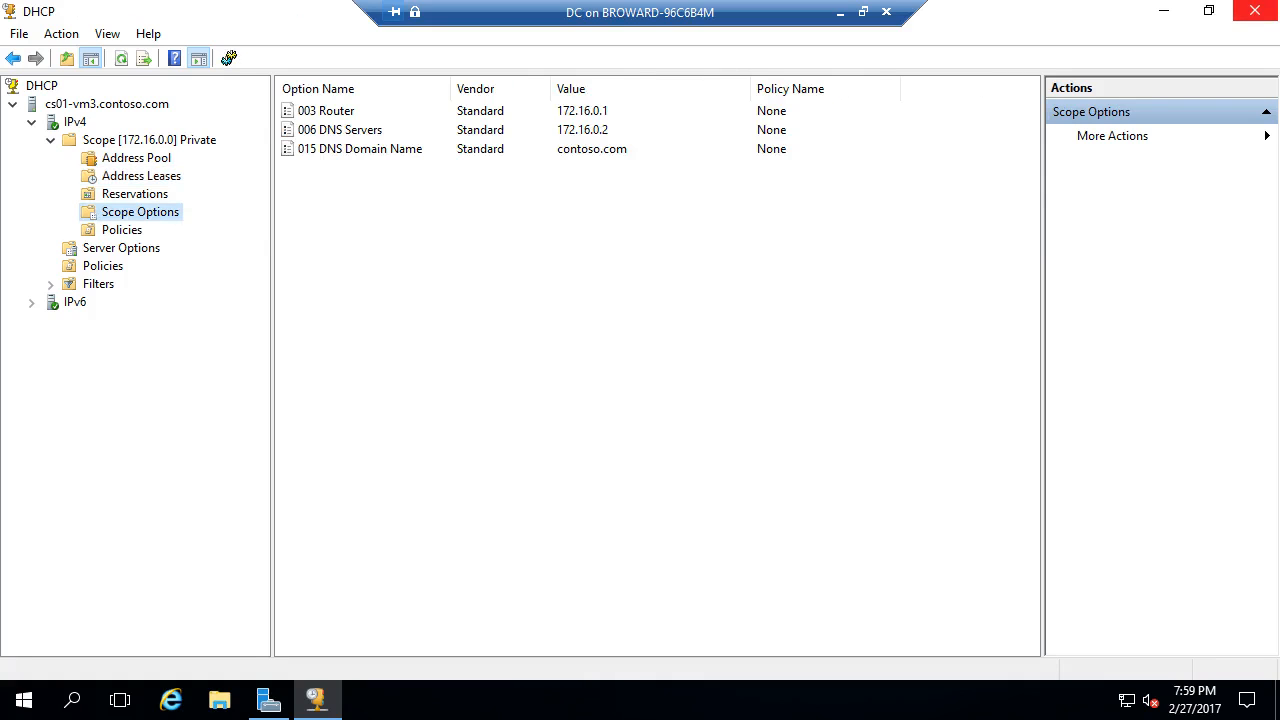
- Close the DHCP console and launch Active Directory Users and Computers
click(1254, 11)
click(1133, 54)
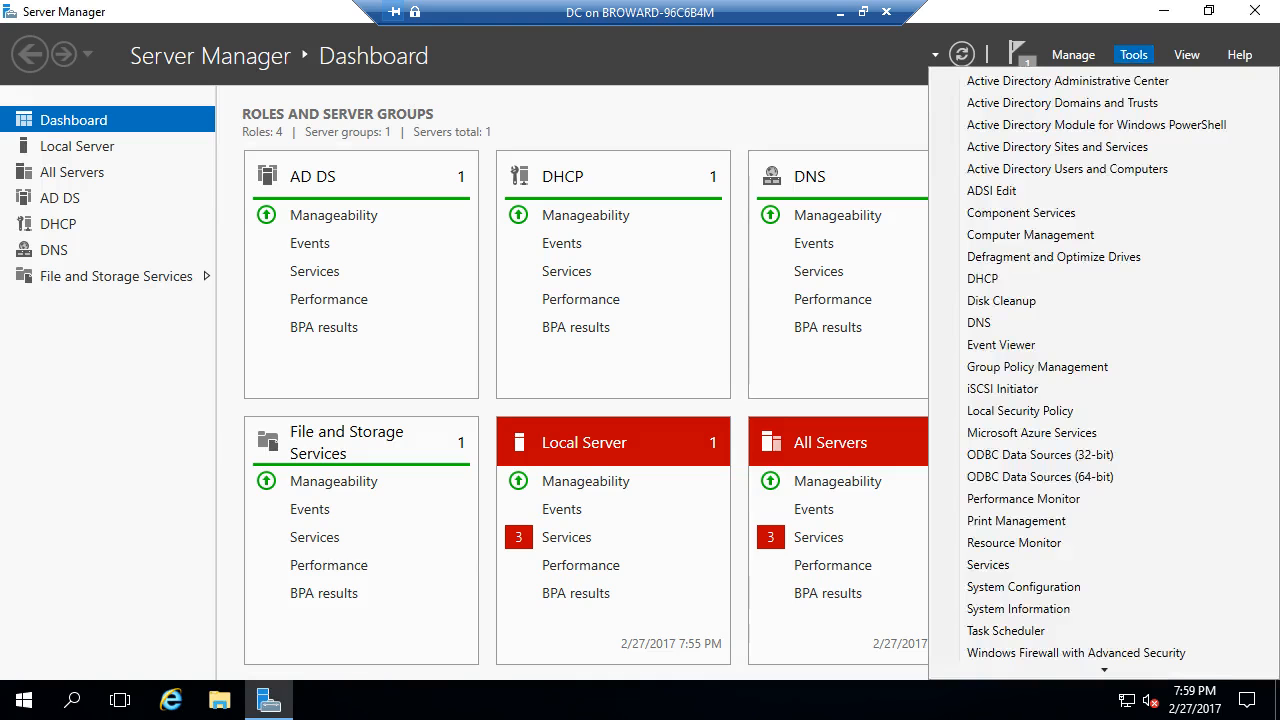
click(1066, 169)
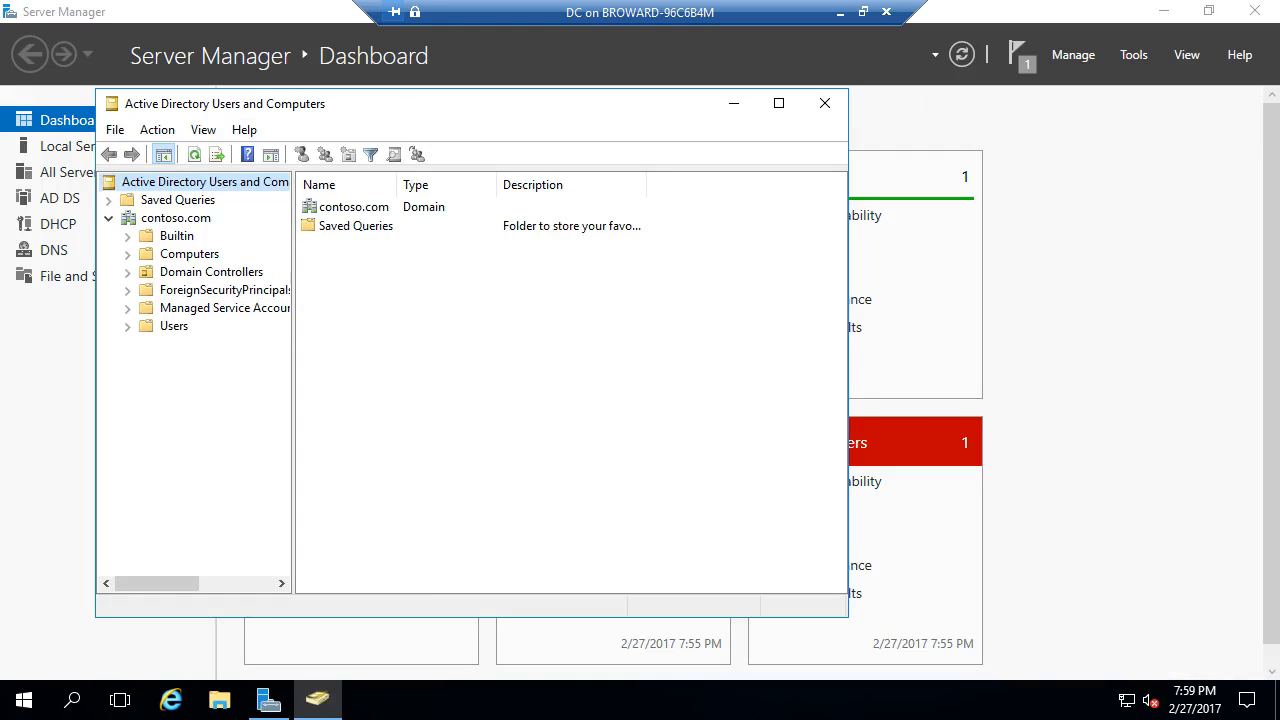
- Add the group 'DirectAccess Clients' to the Users container and close Active Directory Users and Computers
click(173, 326)
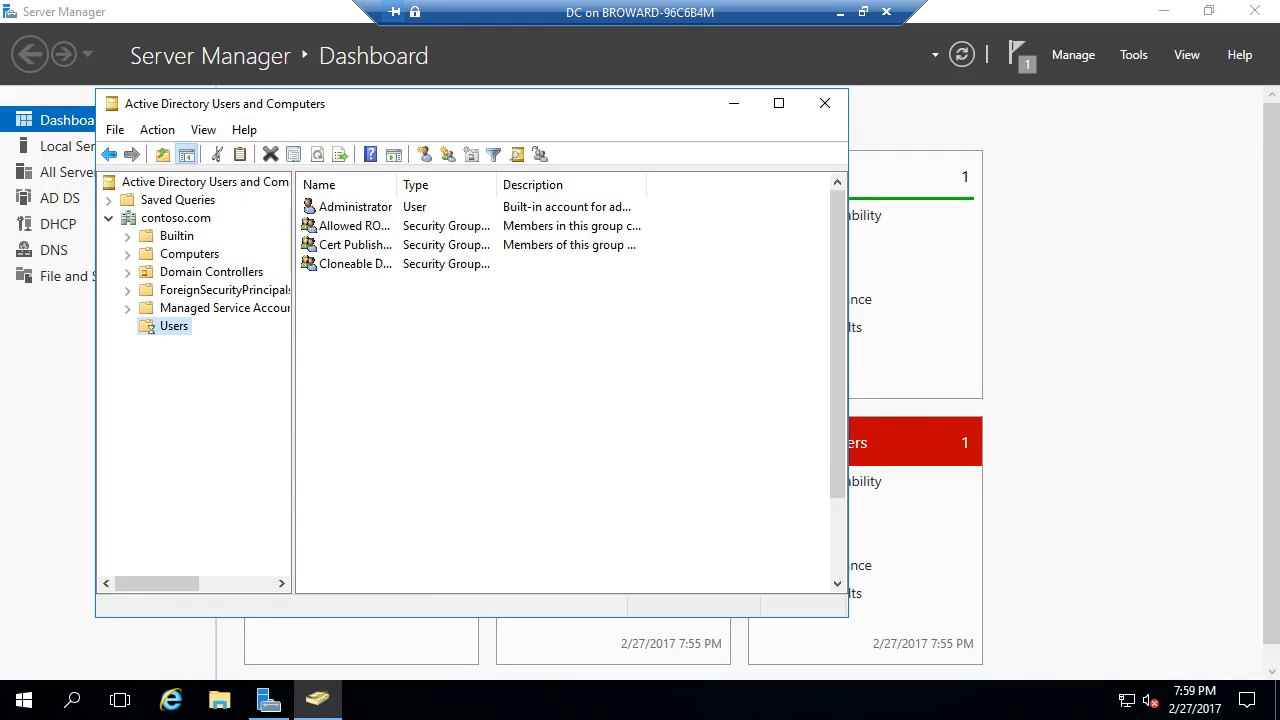
right_click(174, 322)
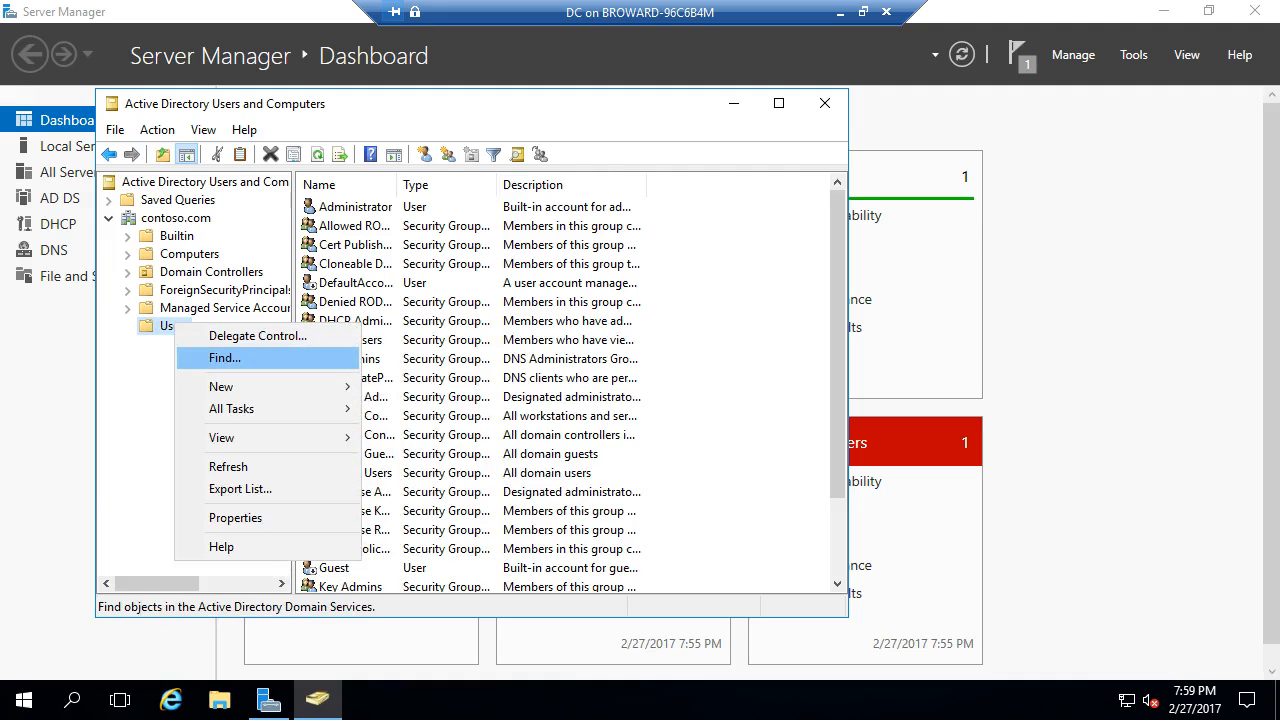
mouse_move(221, 386)
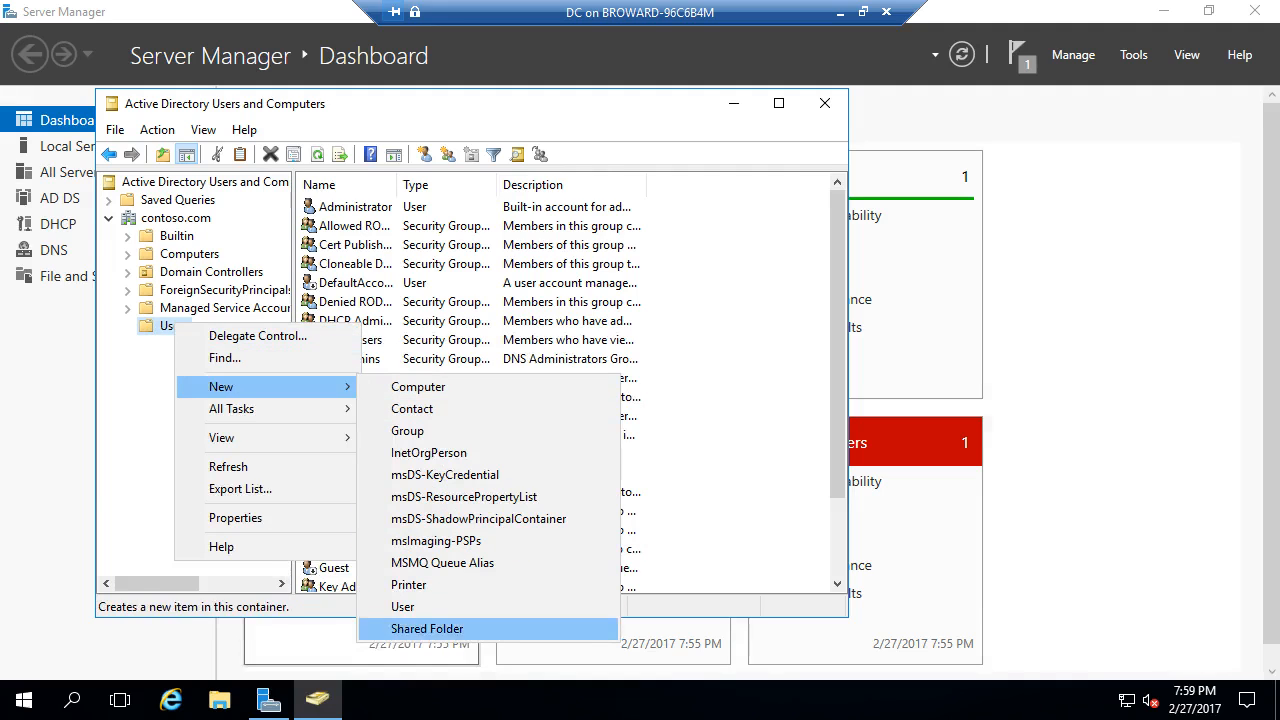
click(408, 431)
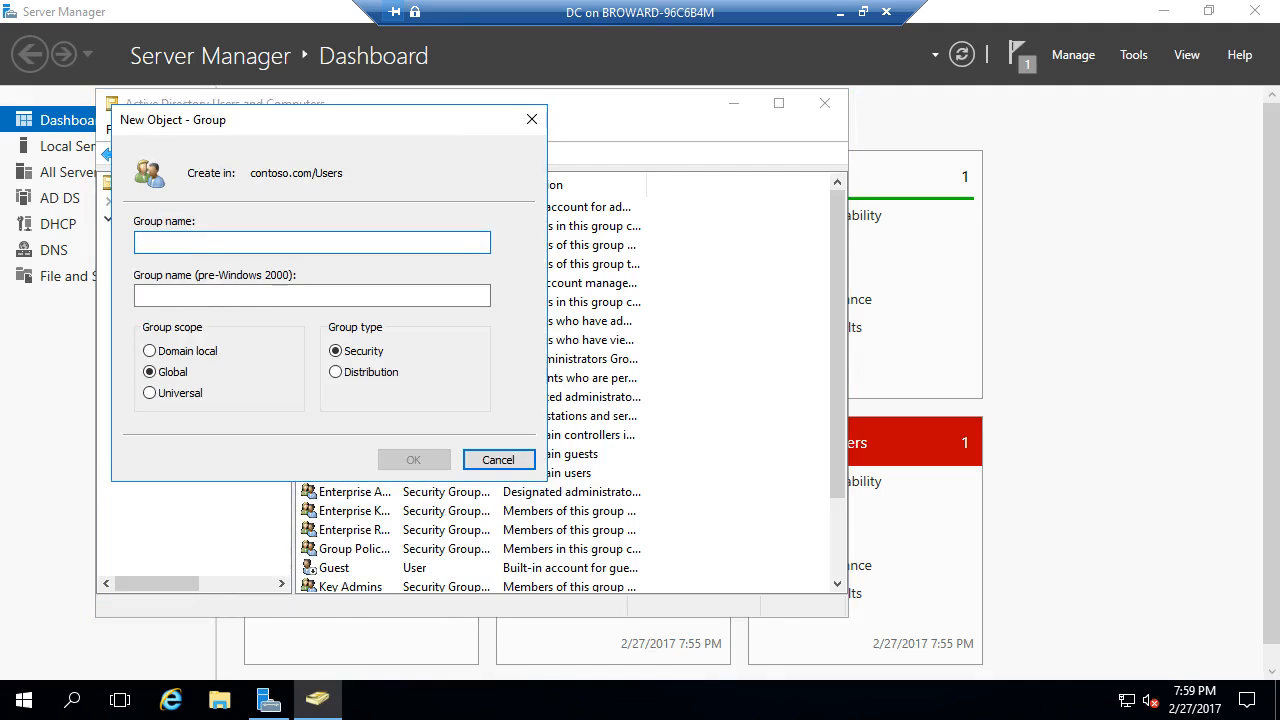
text(Diretc)
key(BackSpace)
key(BackSpace)
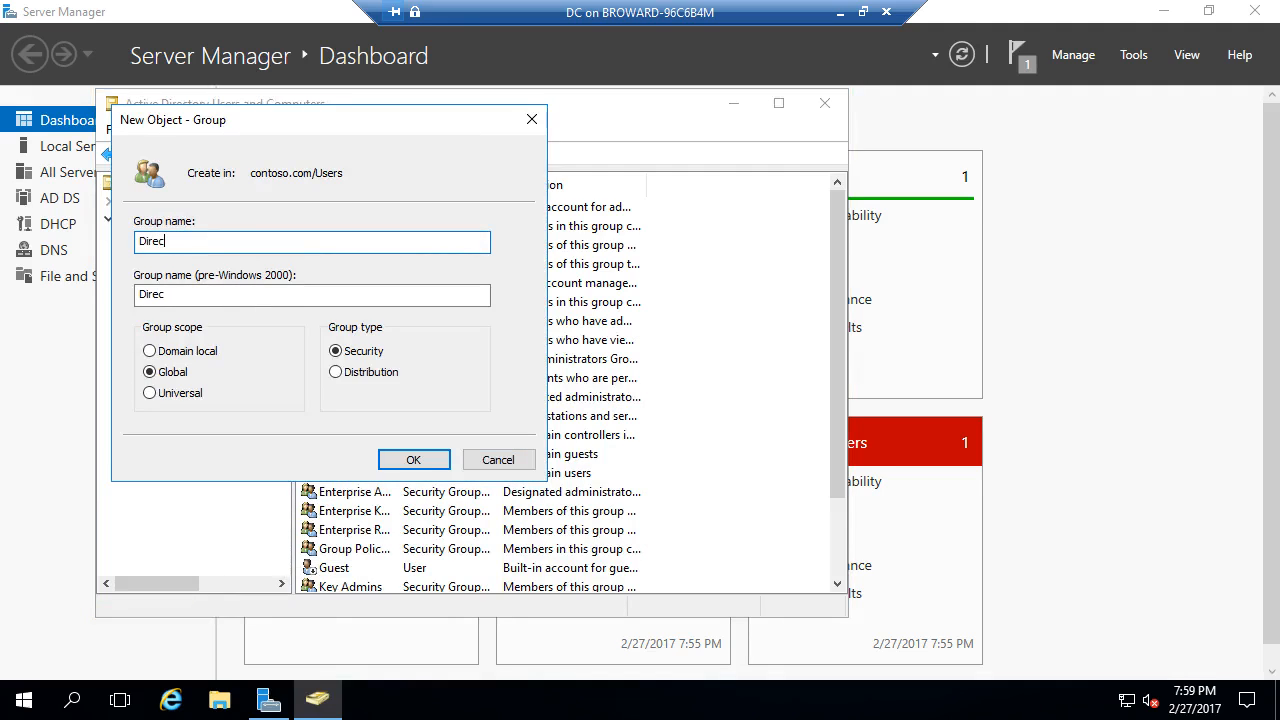
text(ctAccess Client)
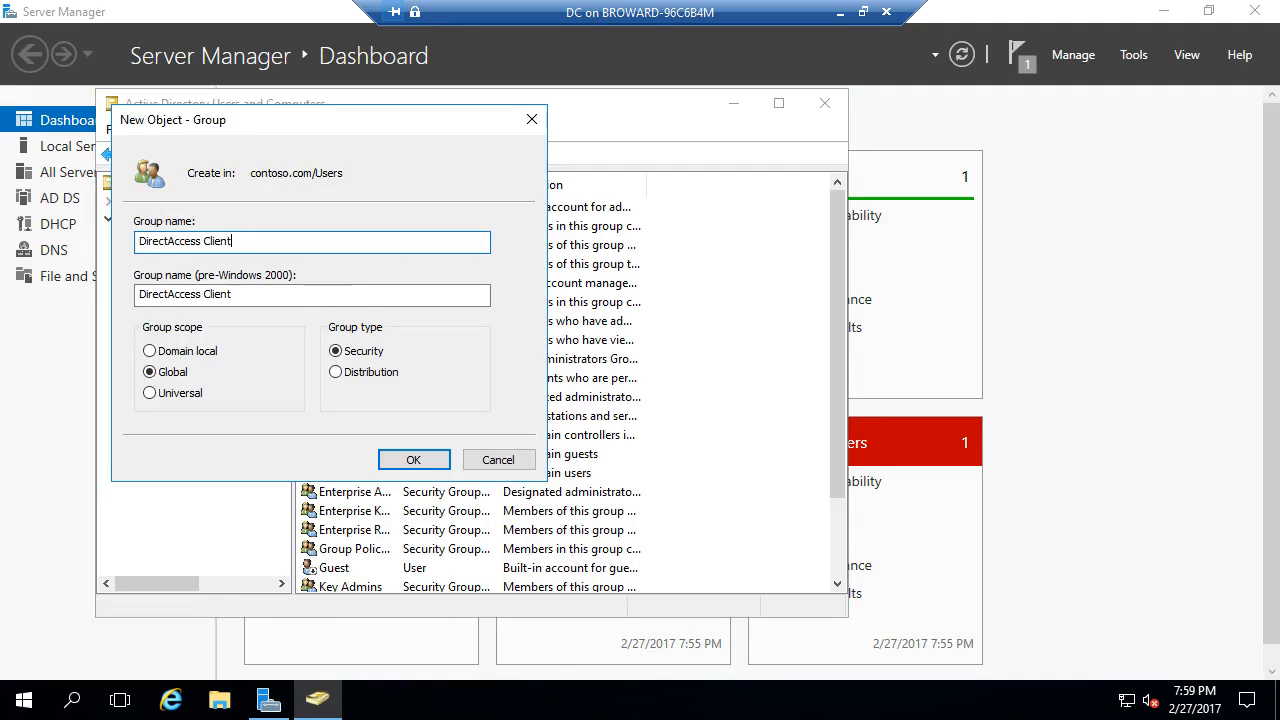
text(s)
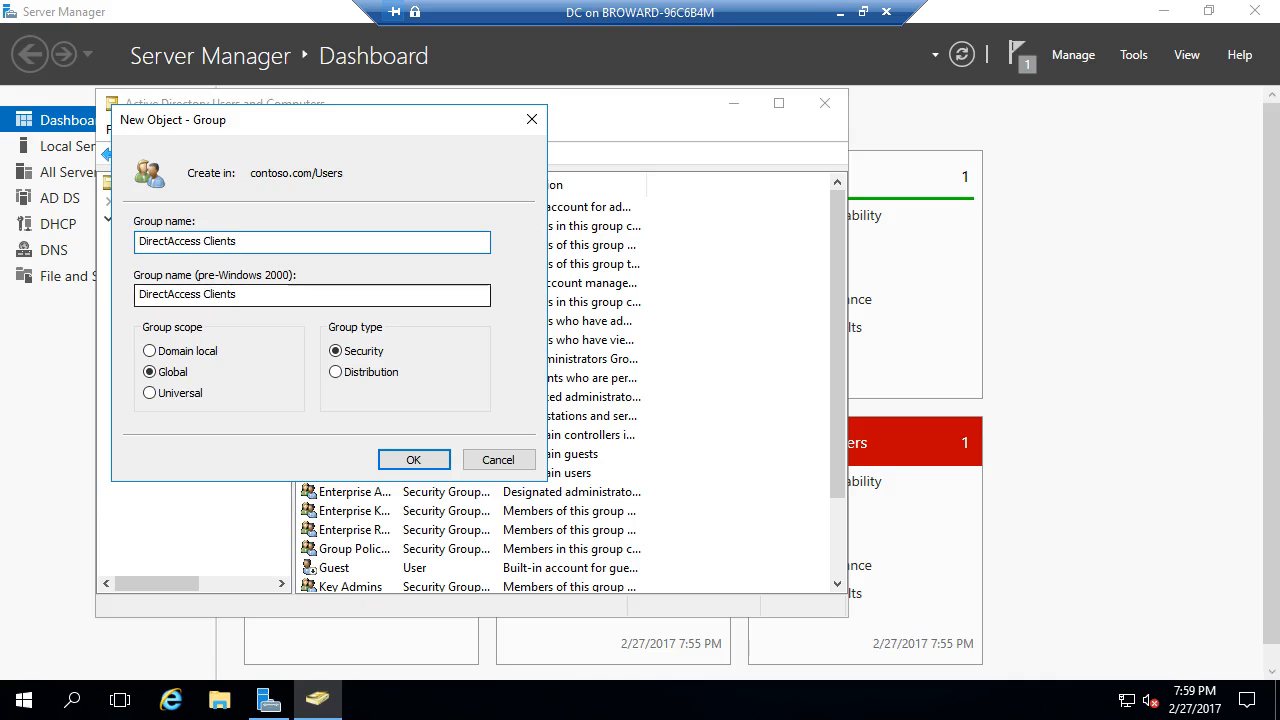
click(413, 459)
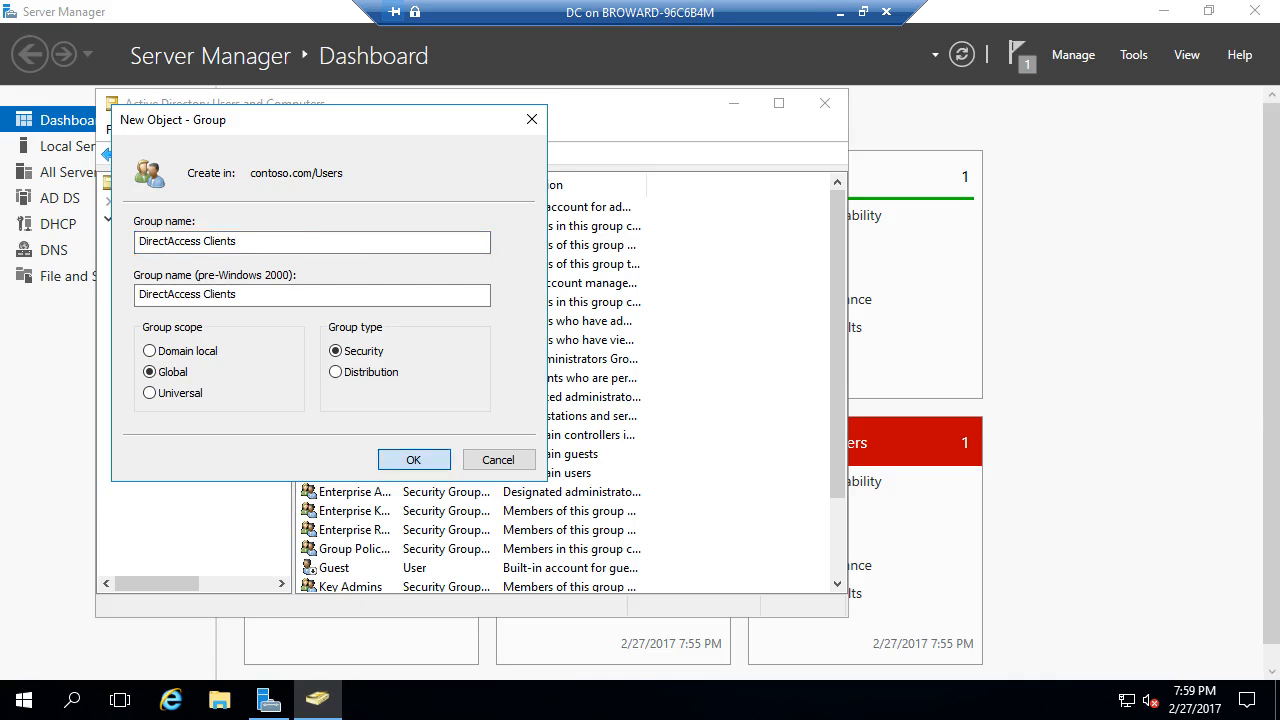
click(824, 103)
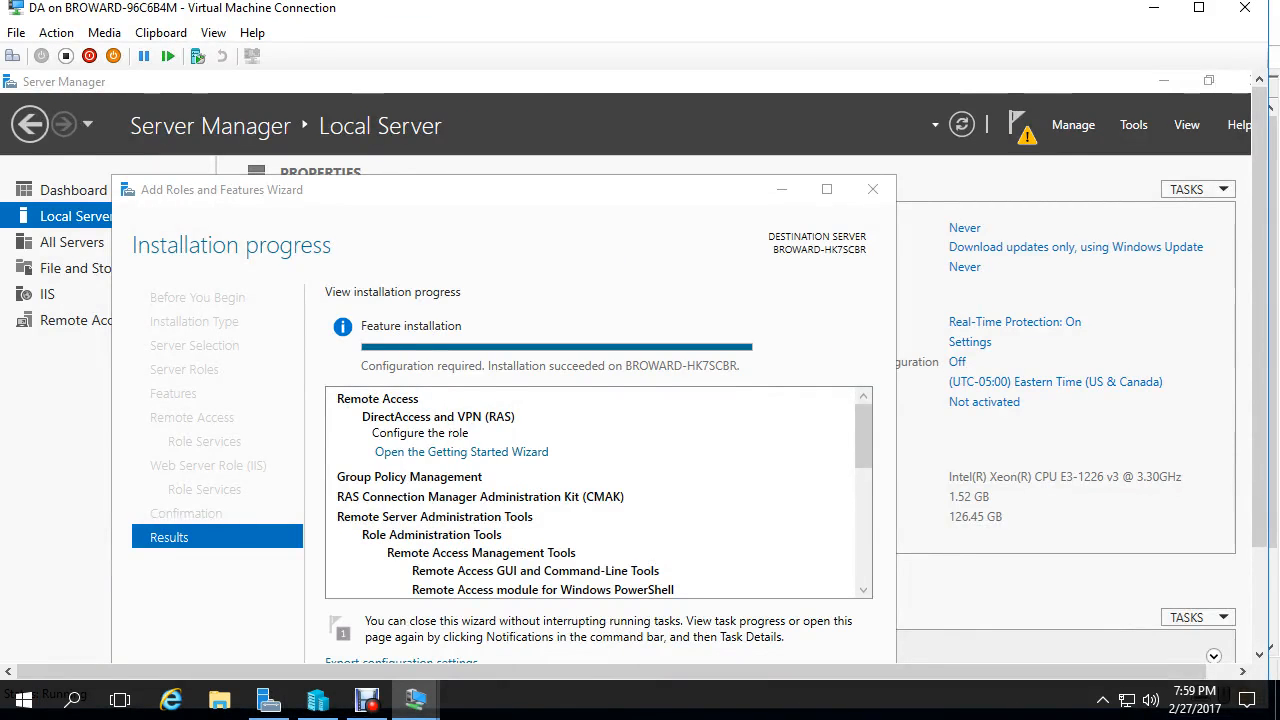
- Make the VM view full screen and close the finished installation wizard
key(ctrl+alt+Break)
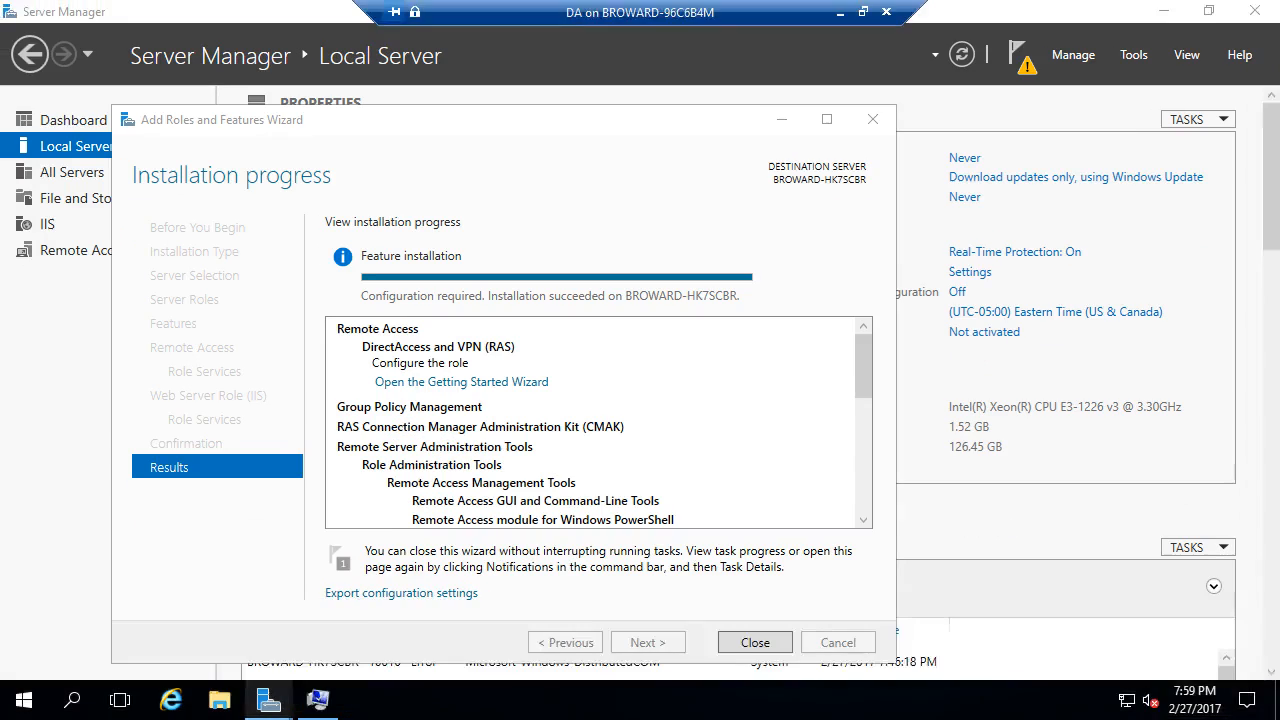
drag(628, 120, 647, 76)
click(774, 598)
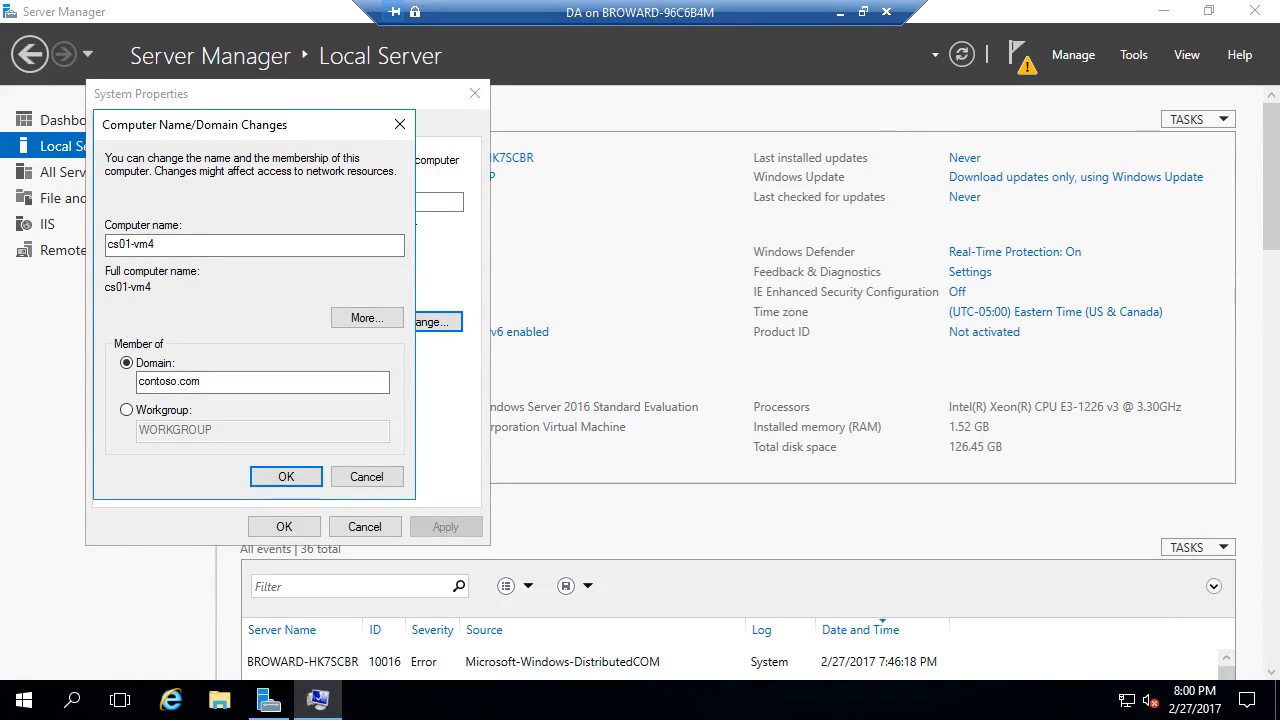
- Join contoso.com using the domain administrator credentials and close System Properties
key(Return)
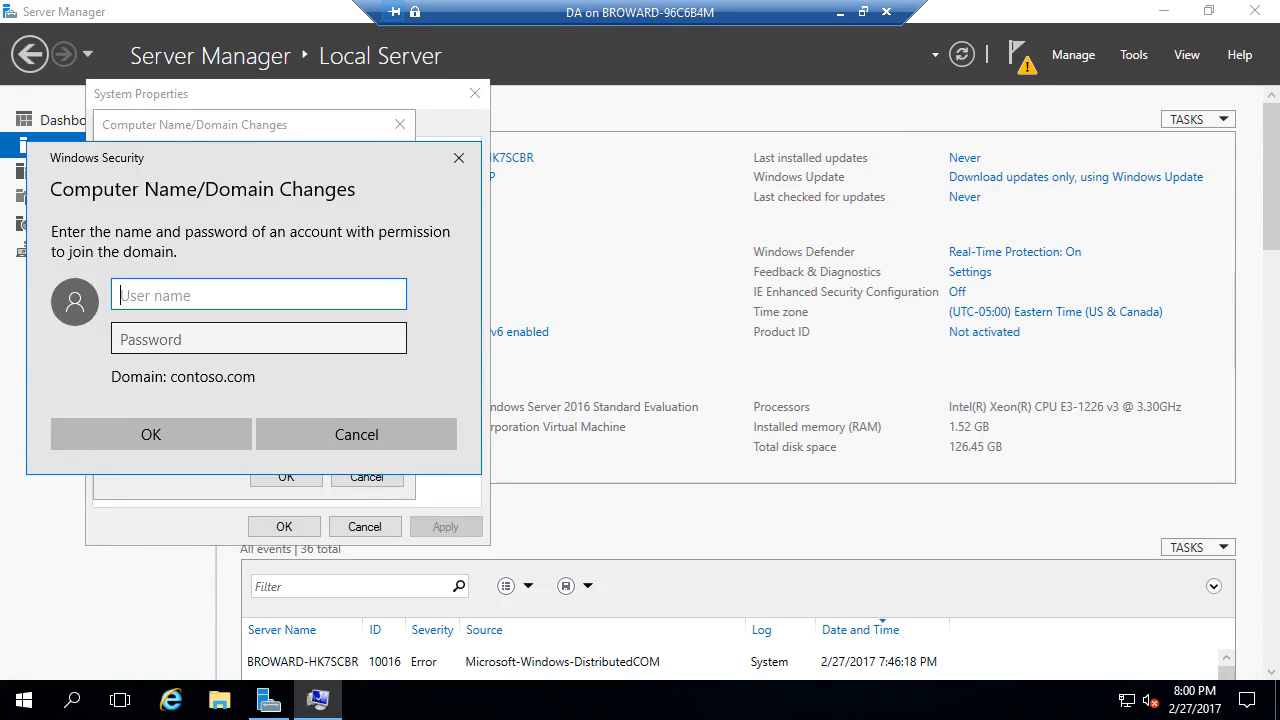
text(contoso\)
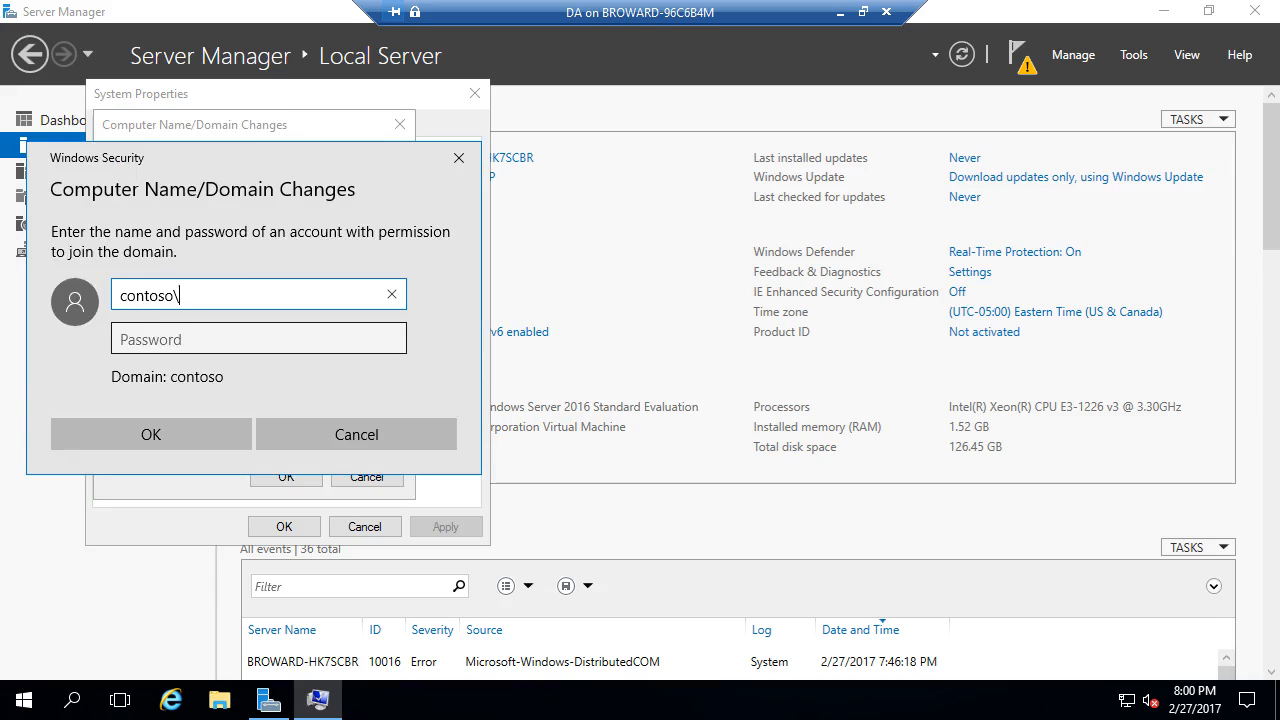
text(administrator)
key(Tab)
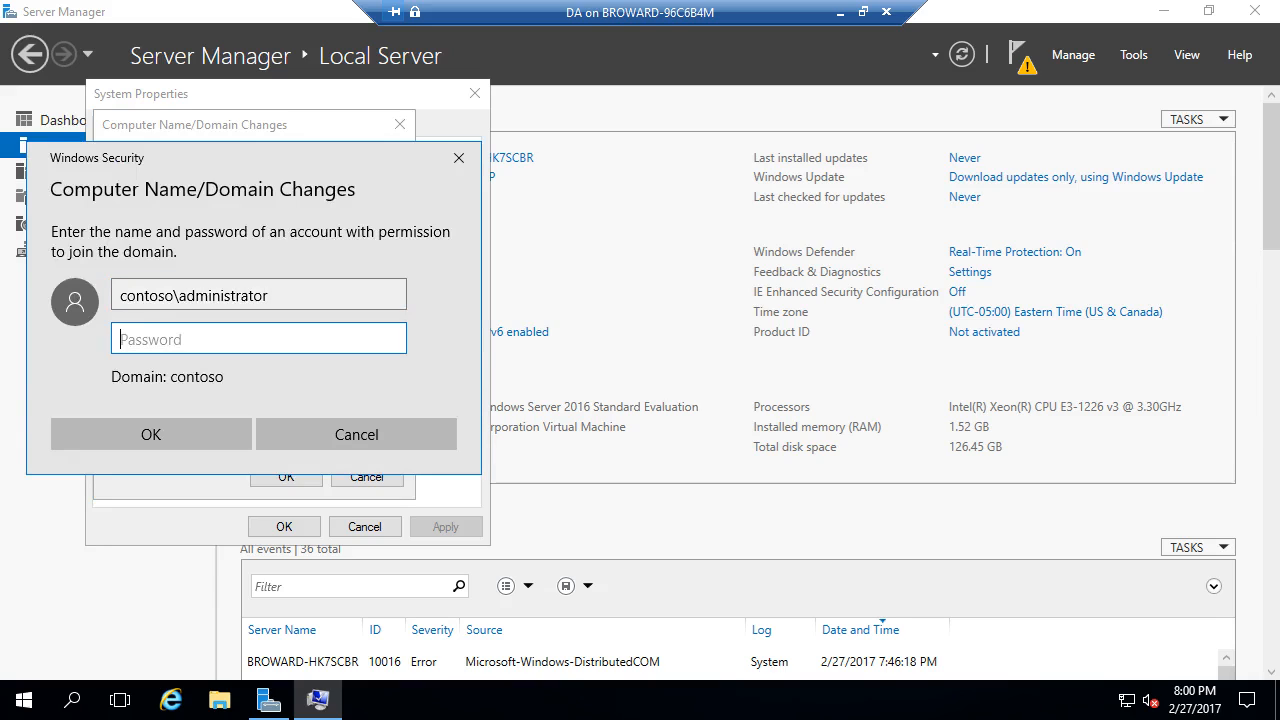
text(••••••••)
key(Return)
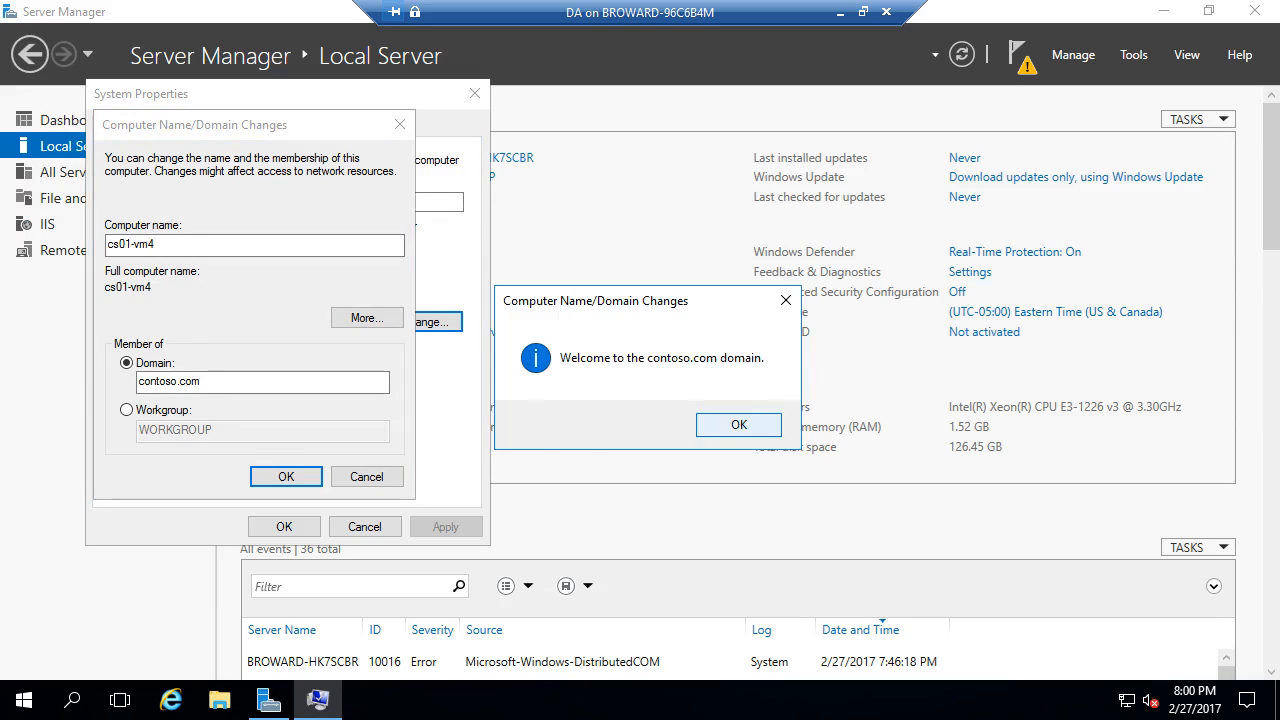
key(Return)
key(Return)
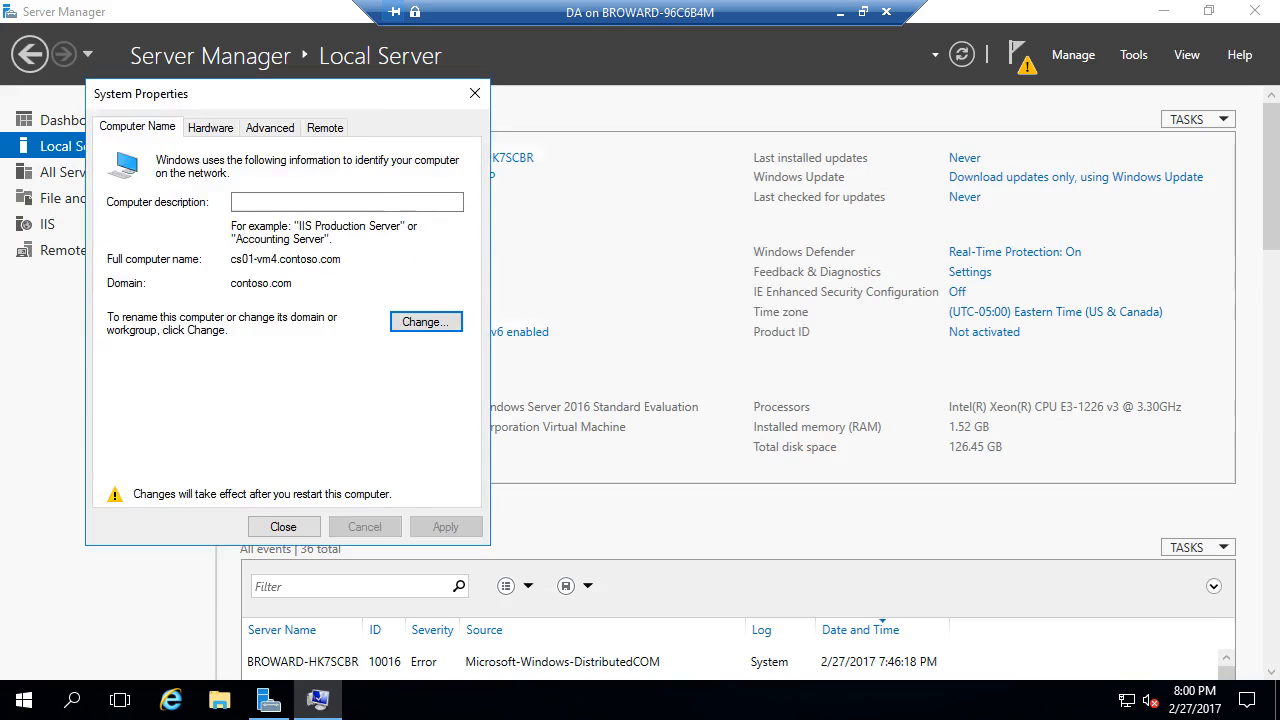
key(Return)
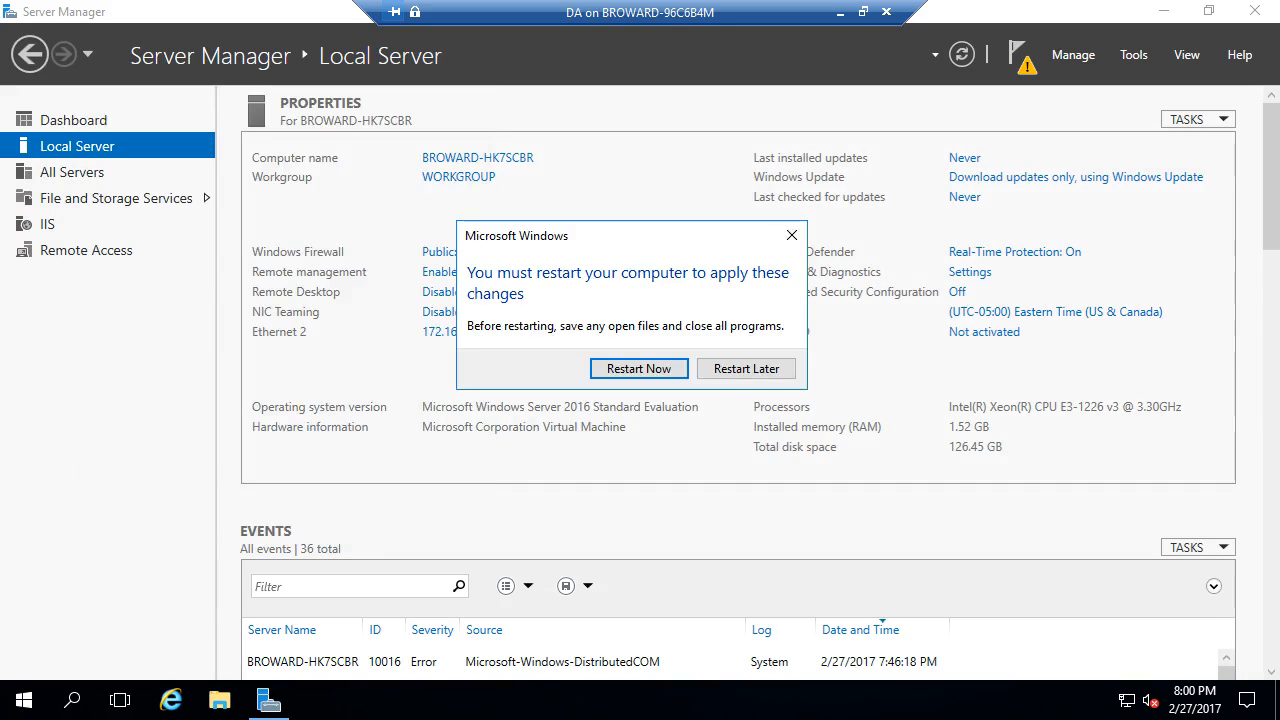
key(Return)
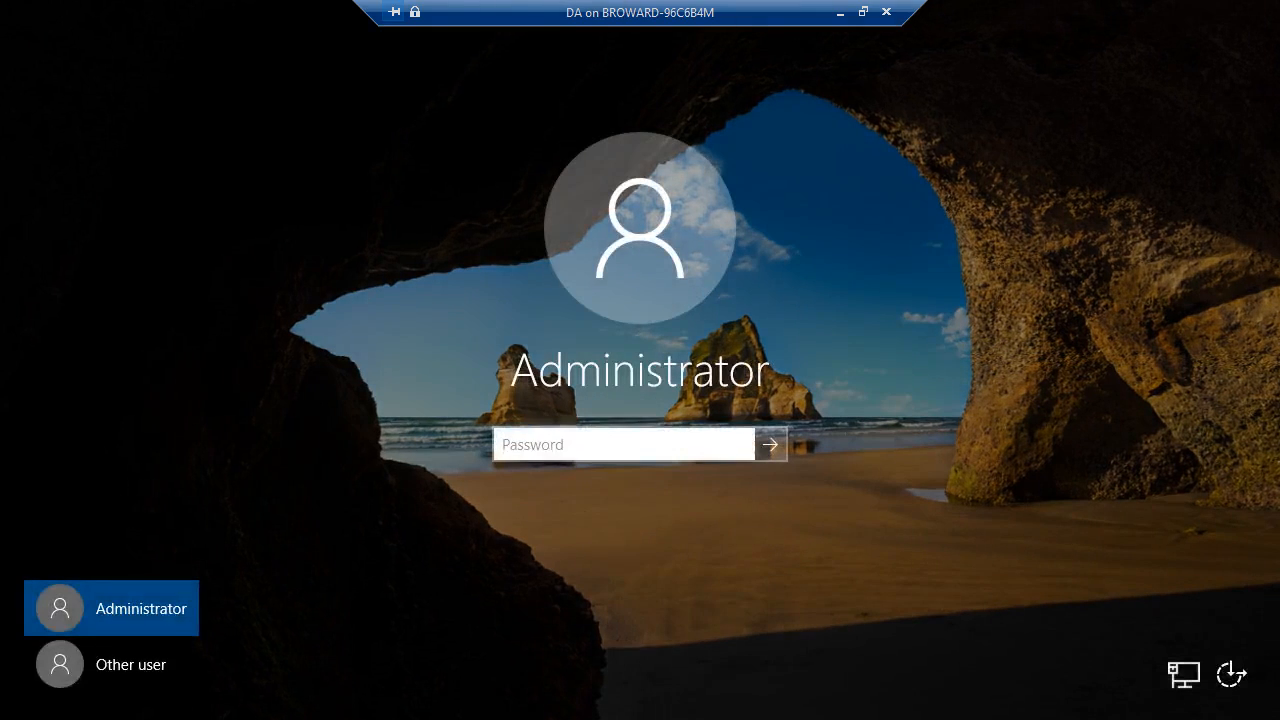
- Sign in as Other user with the contoso domain administrator account and its password
click(112, 664)
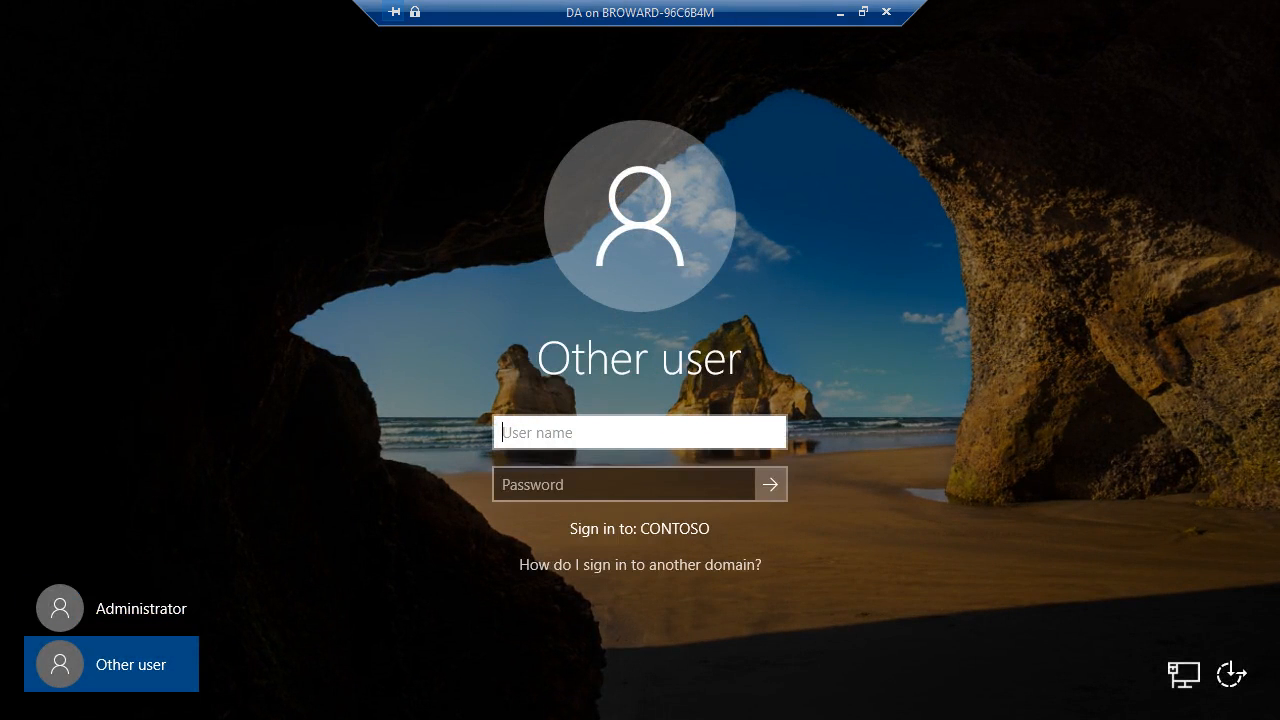
text(contoso\)
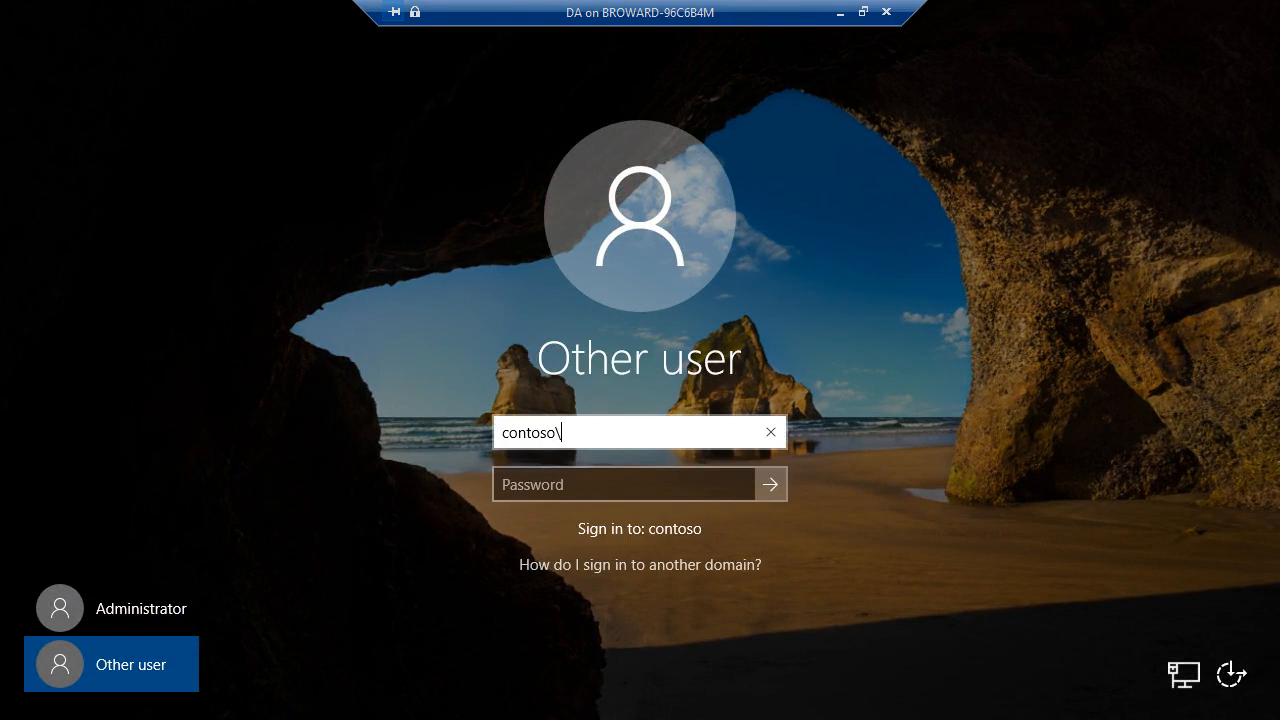
text(administrator)
key(Tab)
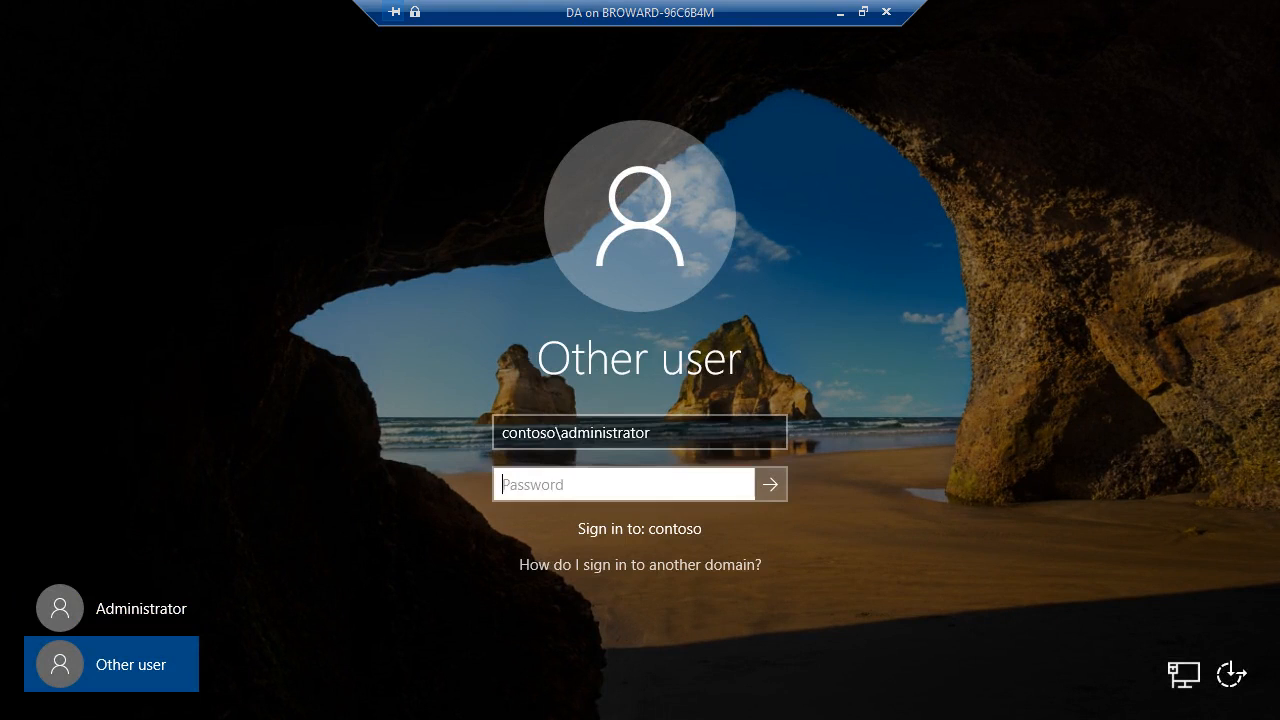
text(••••••••)
key(Return)
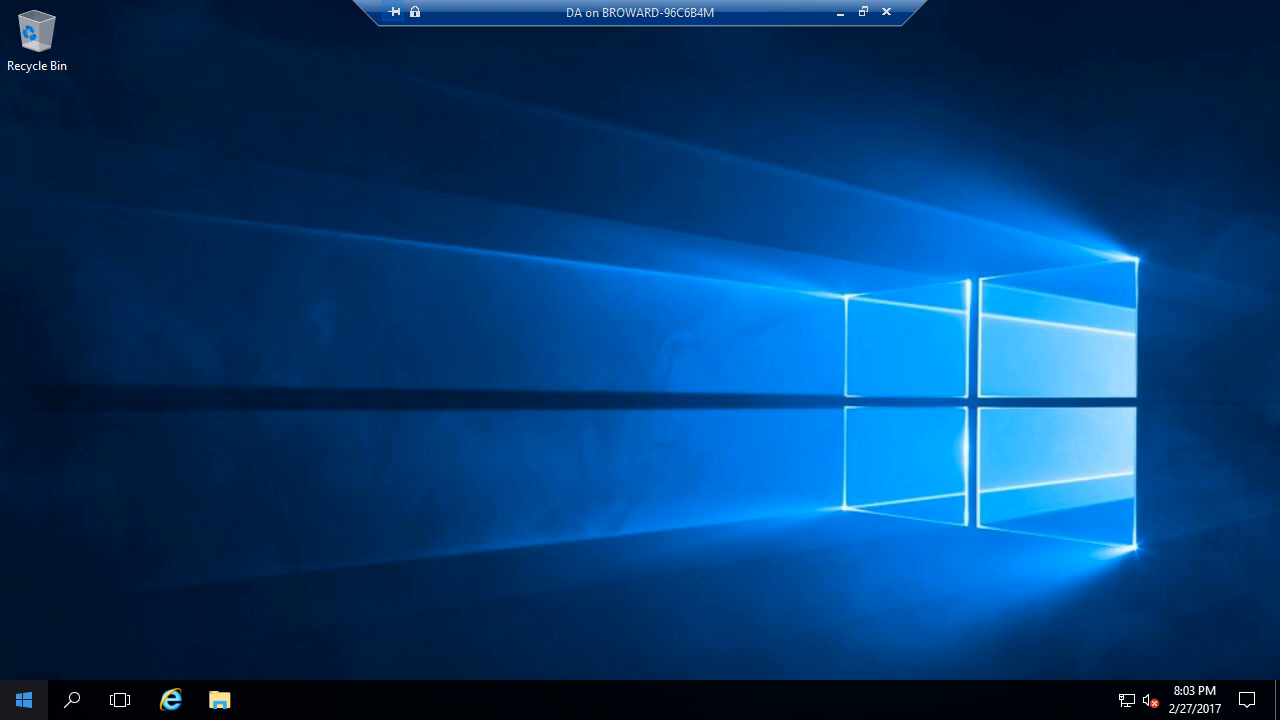
- Check the Server Manager notifications for running tasks
click(24, 700)
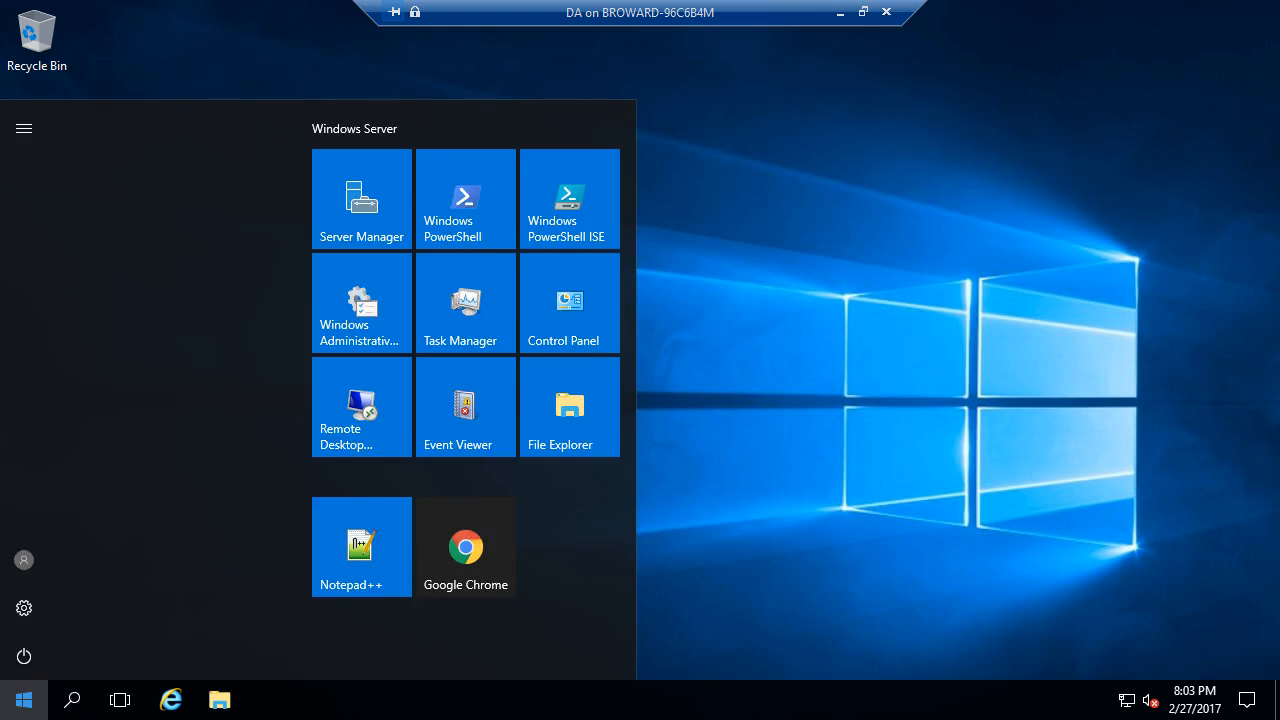
click(362, 407)
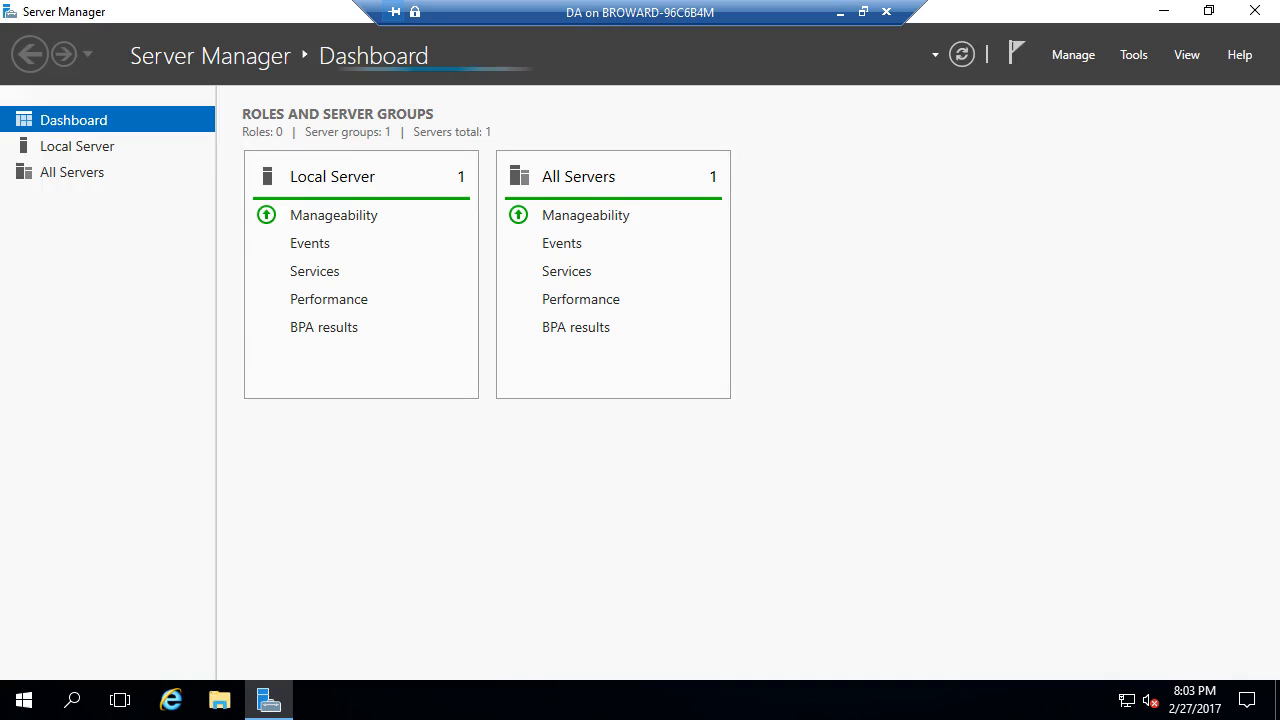
click(1016, 54)
click(890, 360)
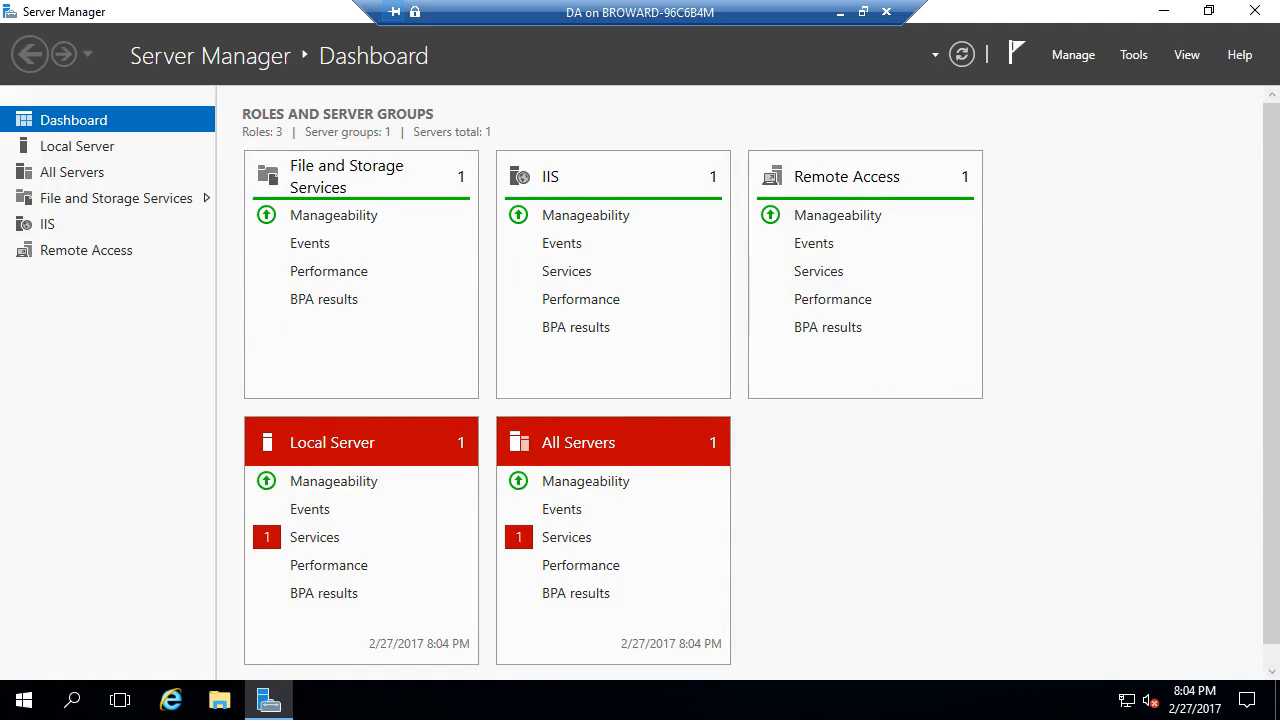
click(1017, 54)
click(1100, 262)
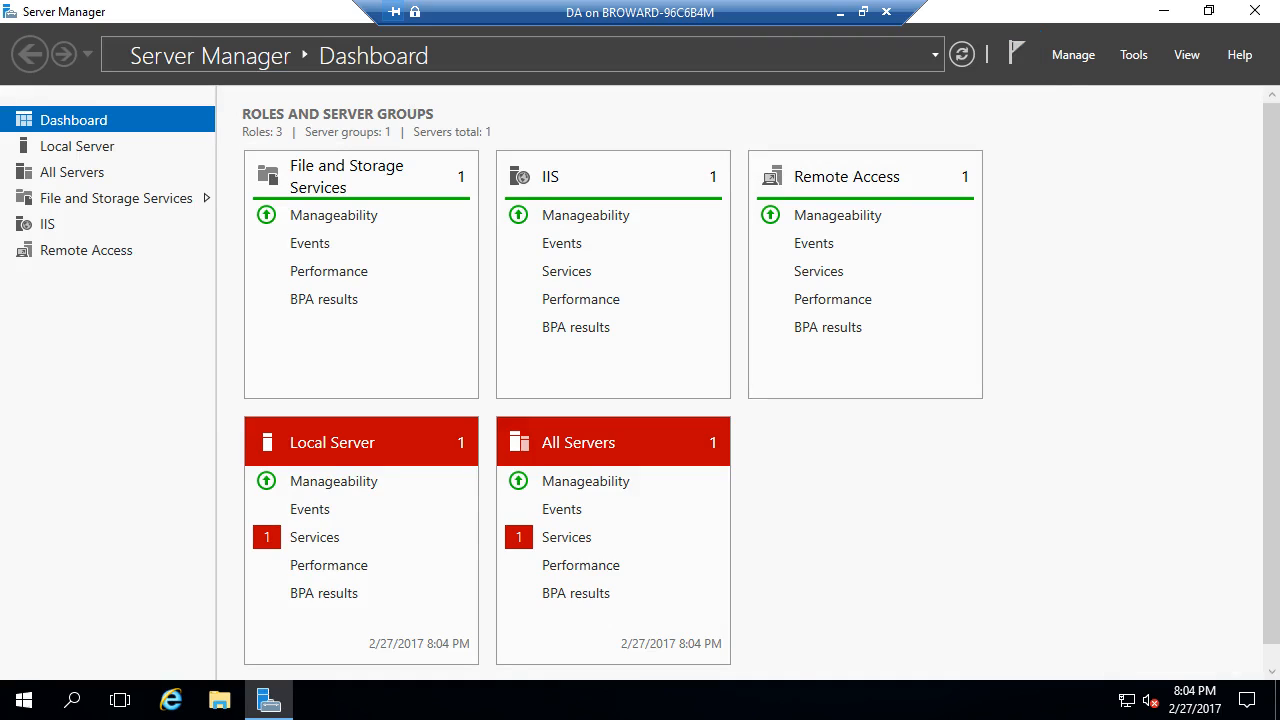
- Refresh the dashboard, dismiss the completed-refresh notification, and bring up the Tools menu
click(962, 54)
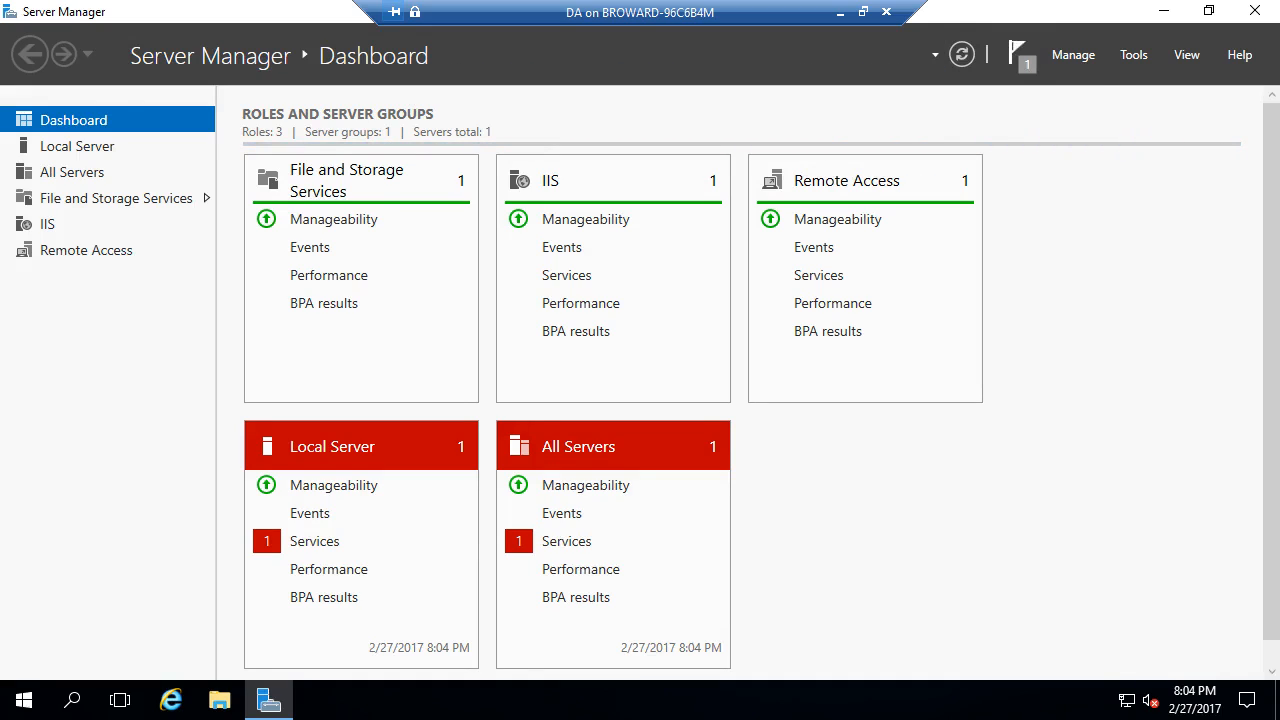
click(1018, 54)
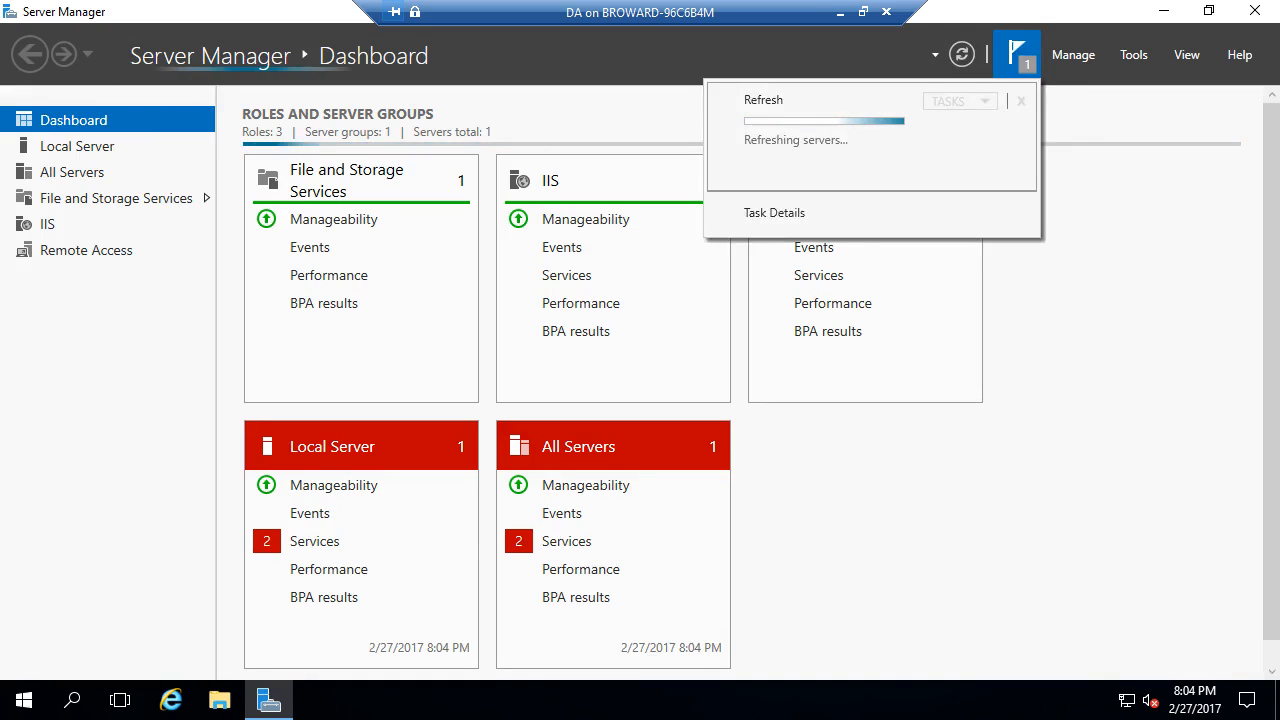
click(1018, 54)
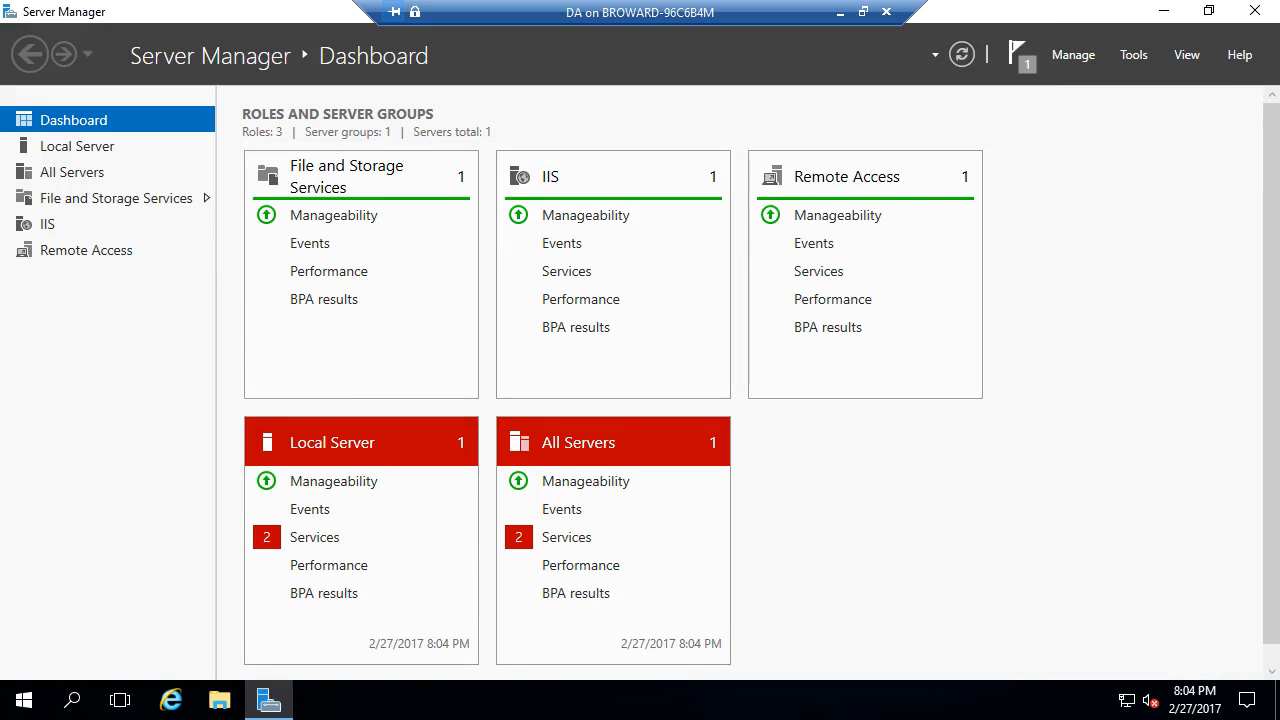
click(1018, 54)
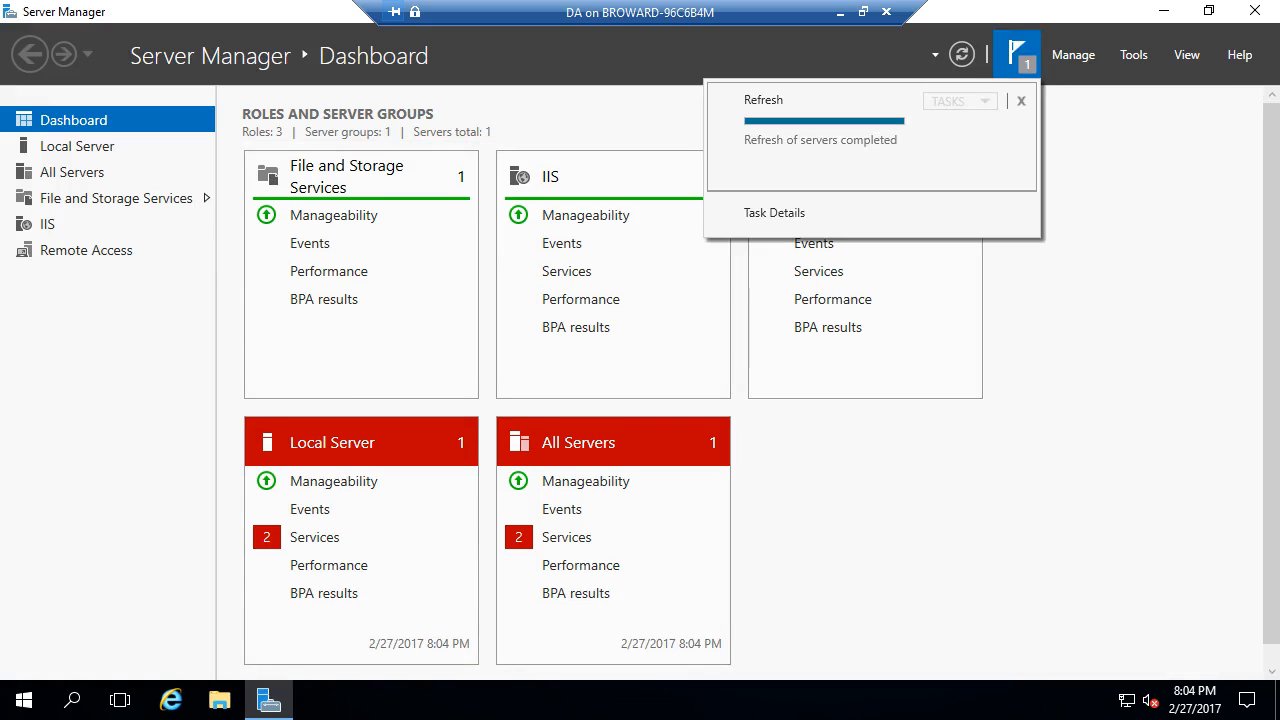
click(1021, 100)
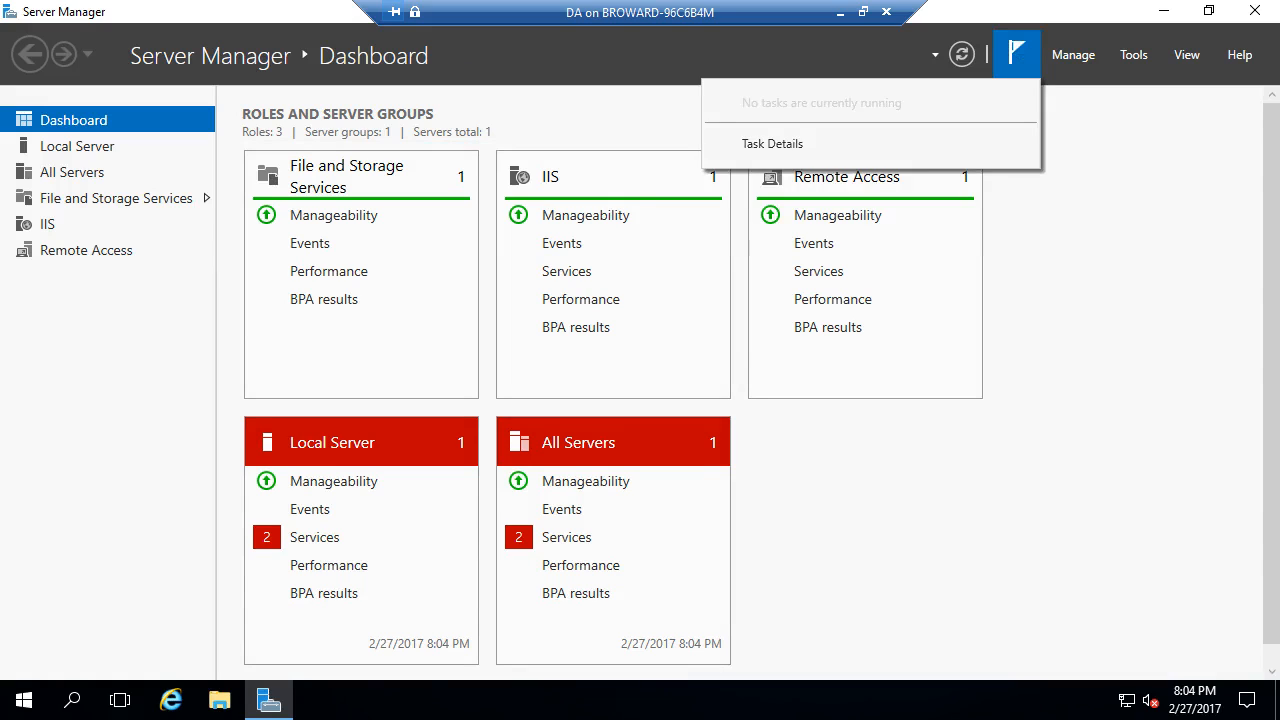
click(1017, 54)
click(1017, 54)
click(772, 144)
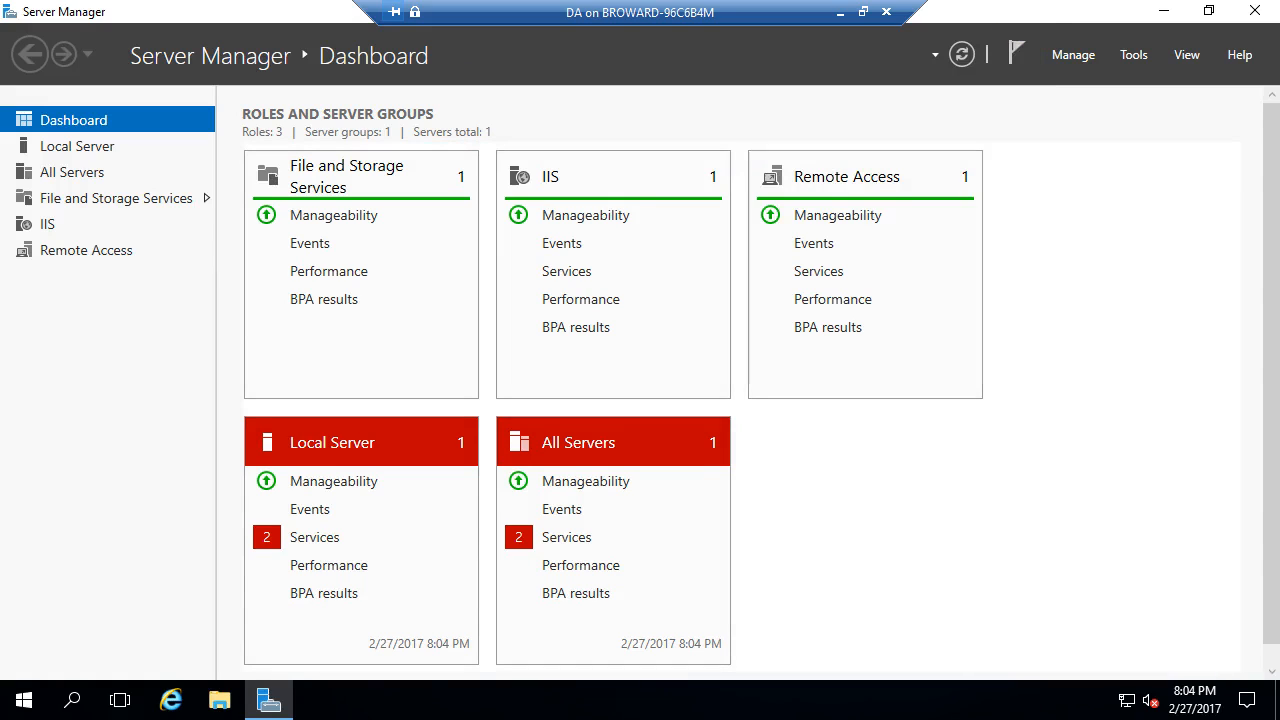
click(1133, 54)
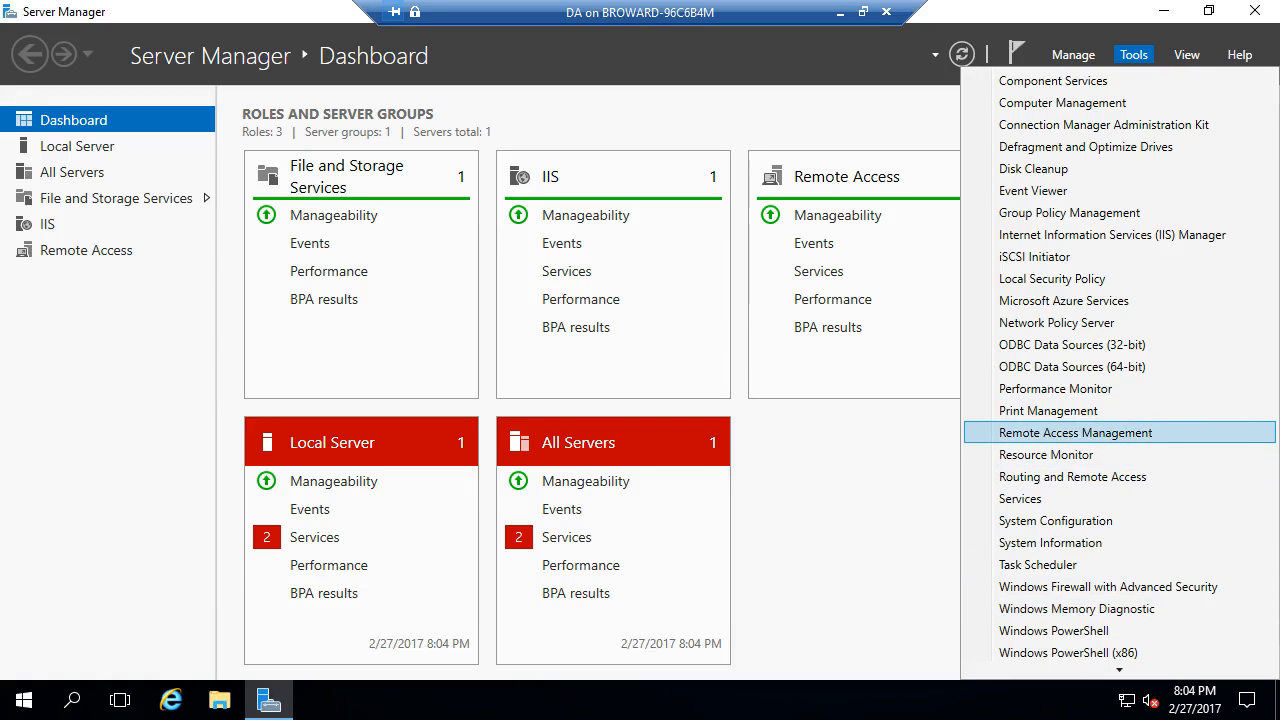
- Launch Remote Access Management and load the DirectAccess and VPN configuration
click(1075, 432)
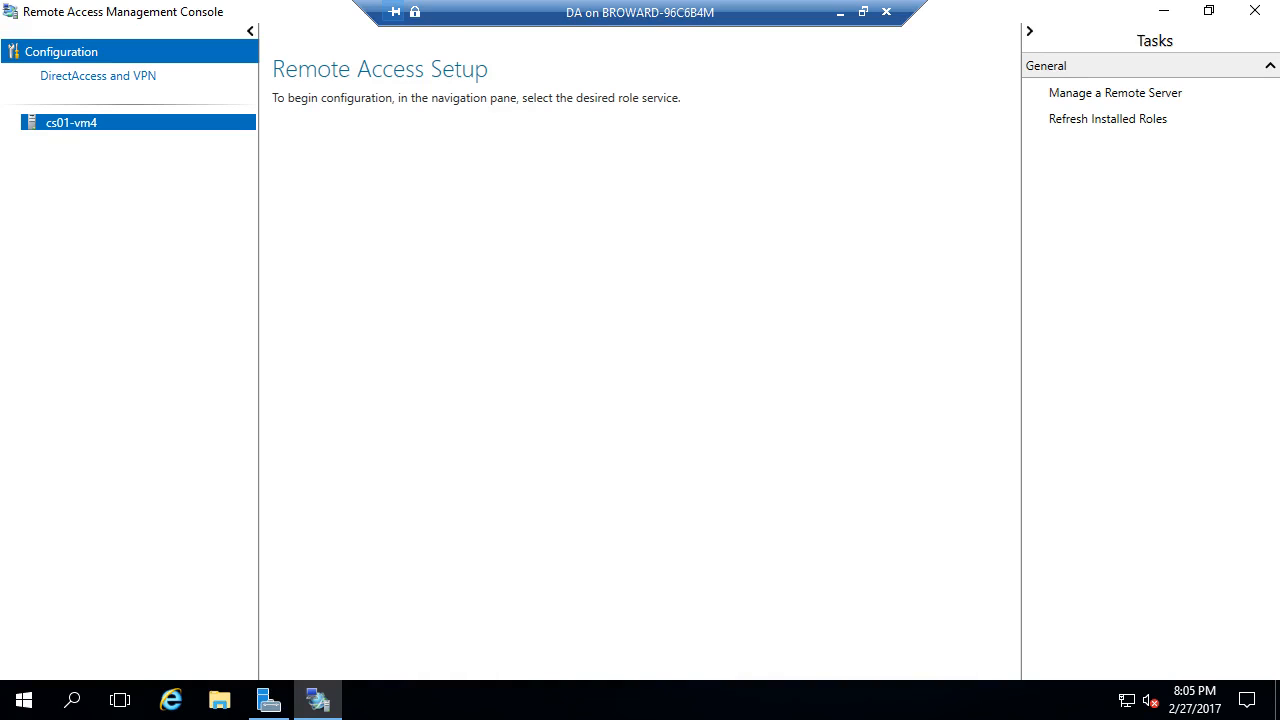
click(98, 76)
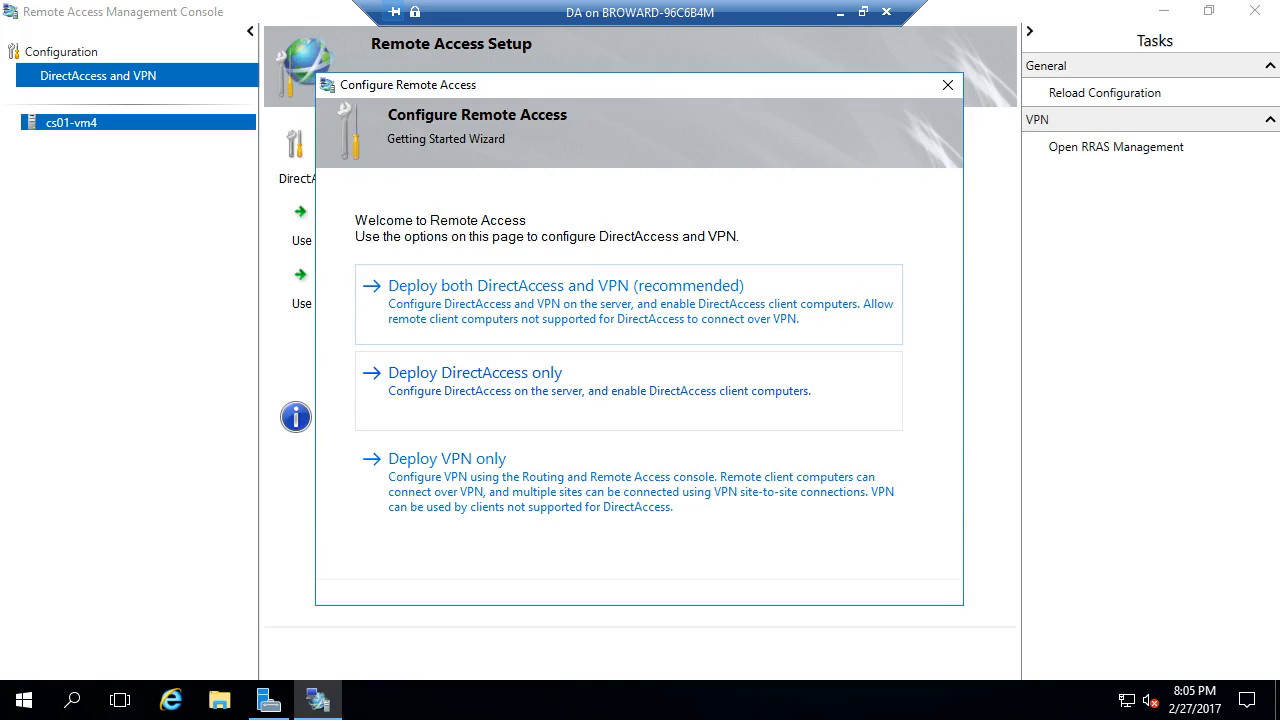
- Deploy DirectAccess only and enter public.contoso.com as the clients' public name
click(600, 388)
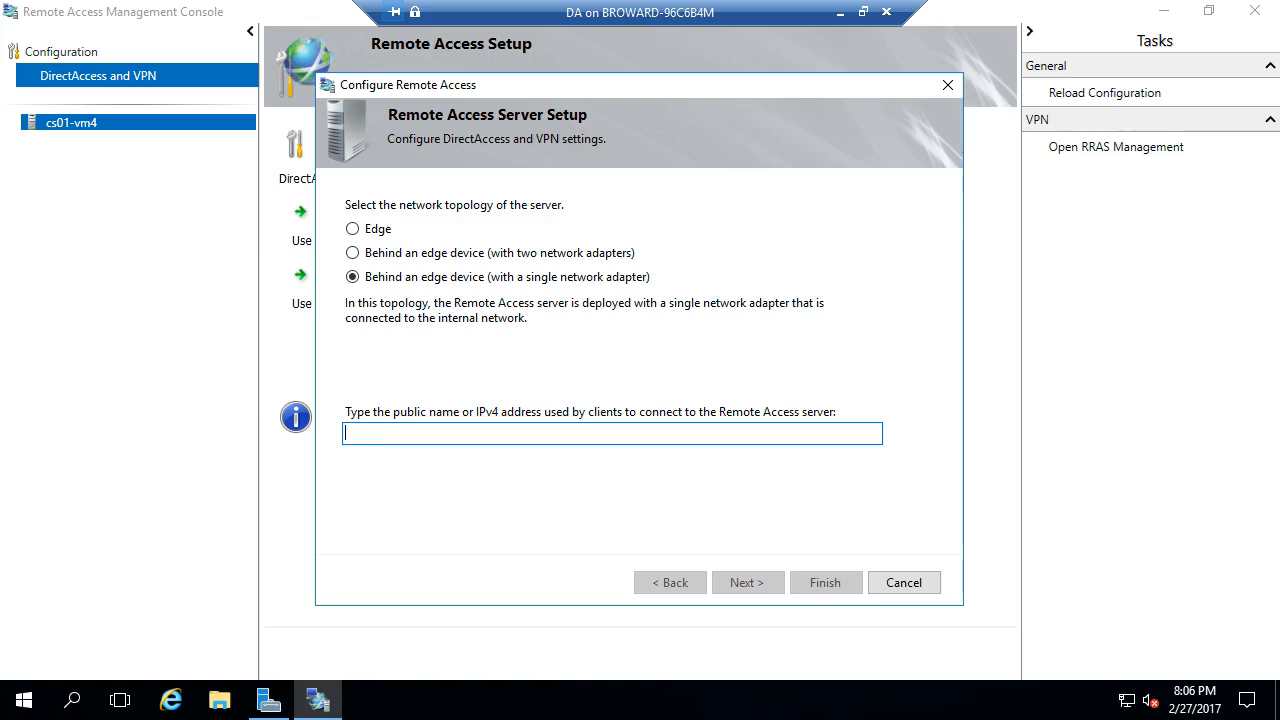
text(public)
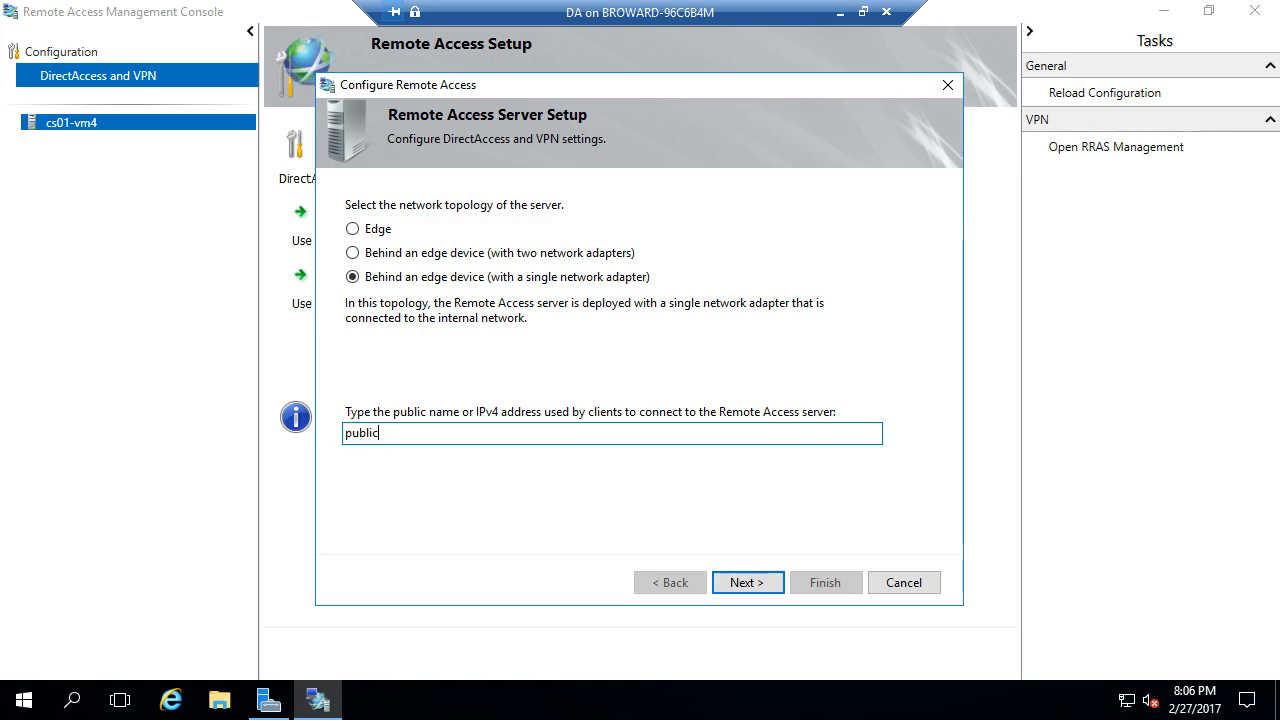
text(.contoso.com)
key(shift+Home)
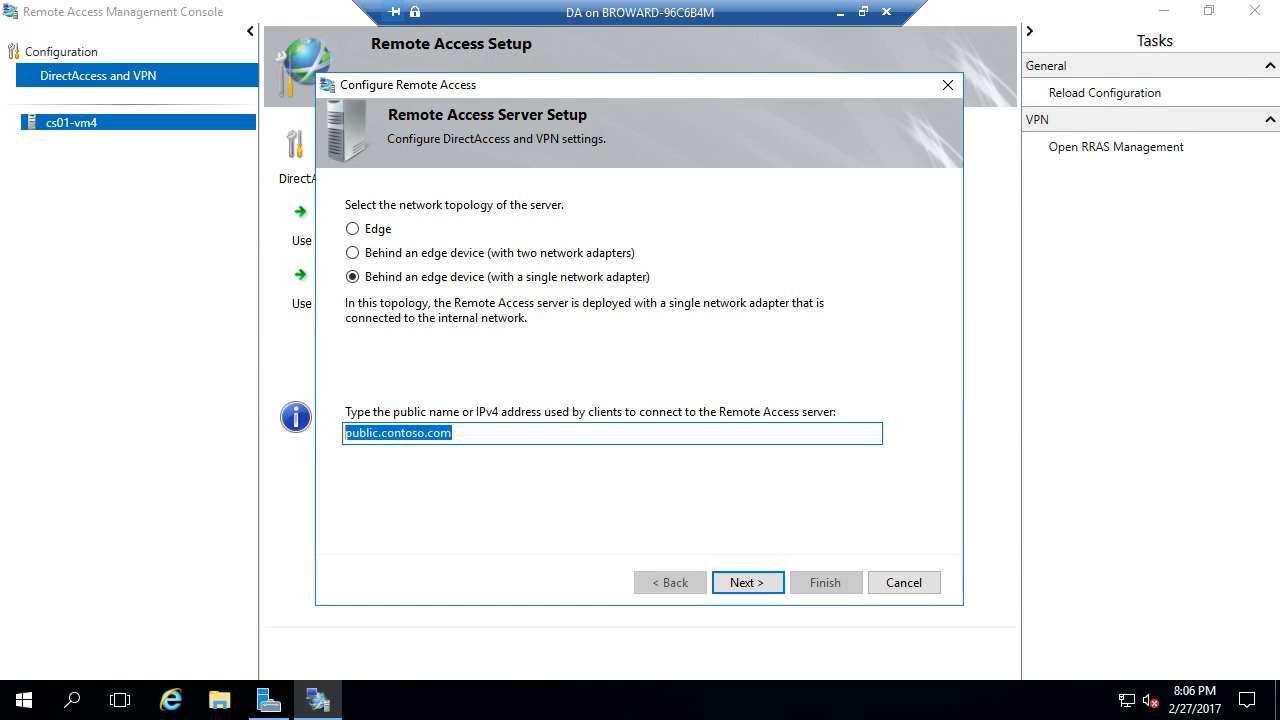
click(24, 700)
right_click(24, 700)
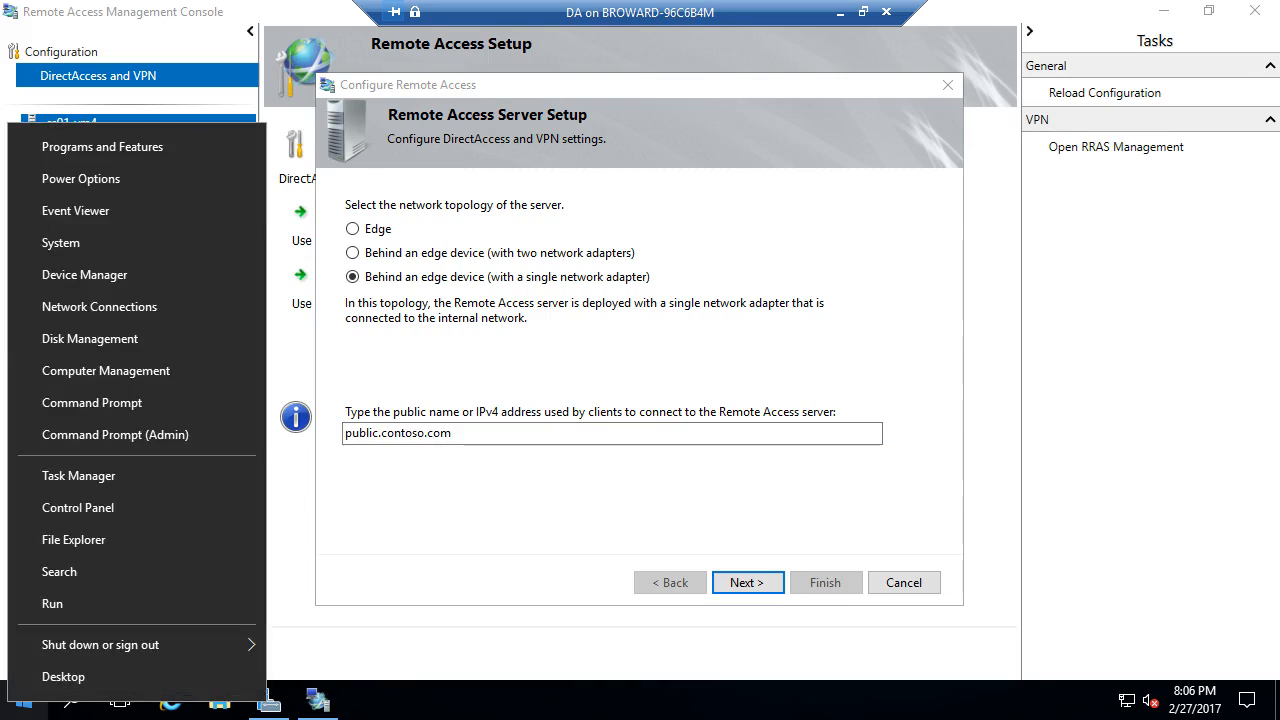
click(92, 403)
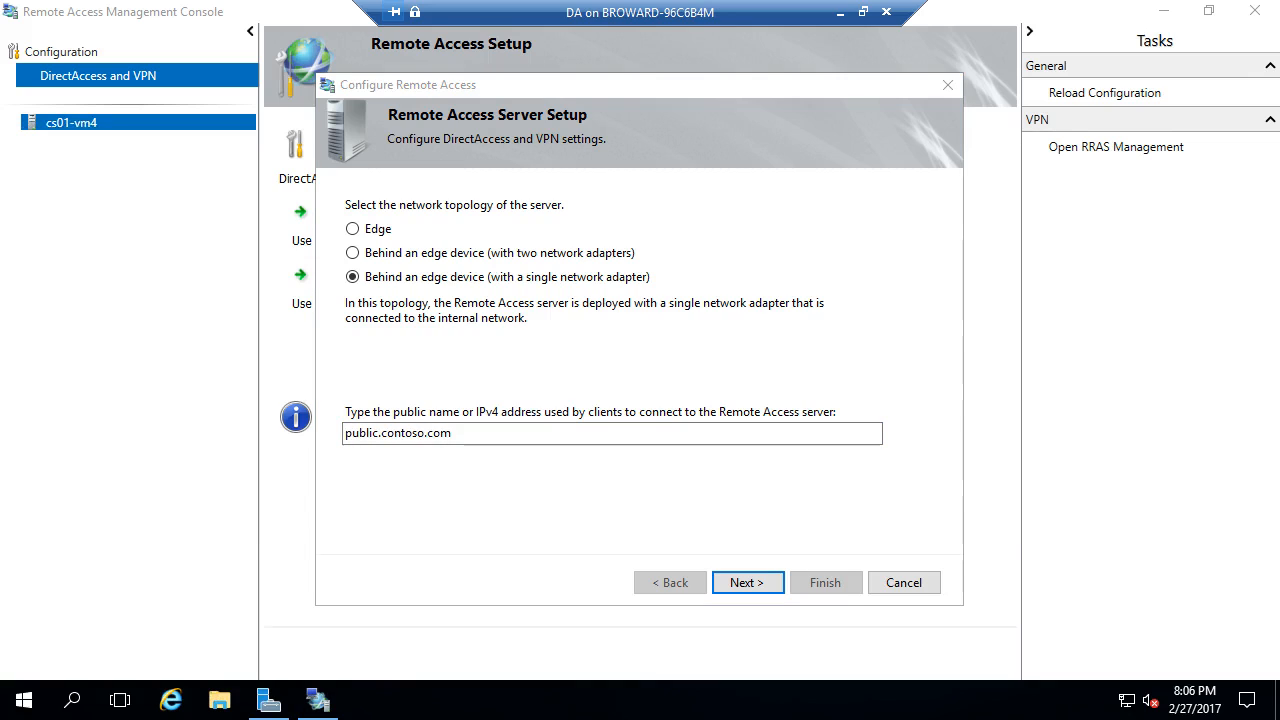
text(nsloo)
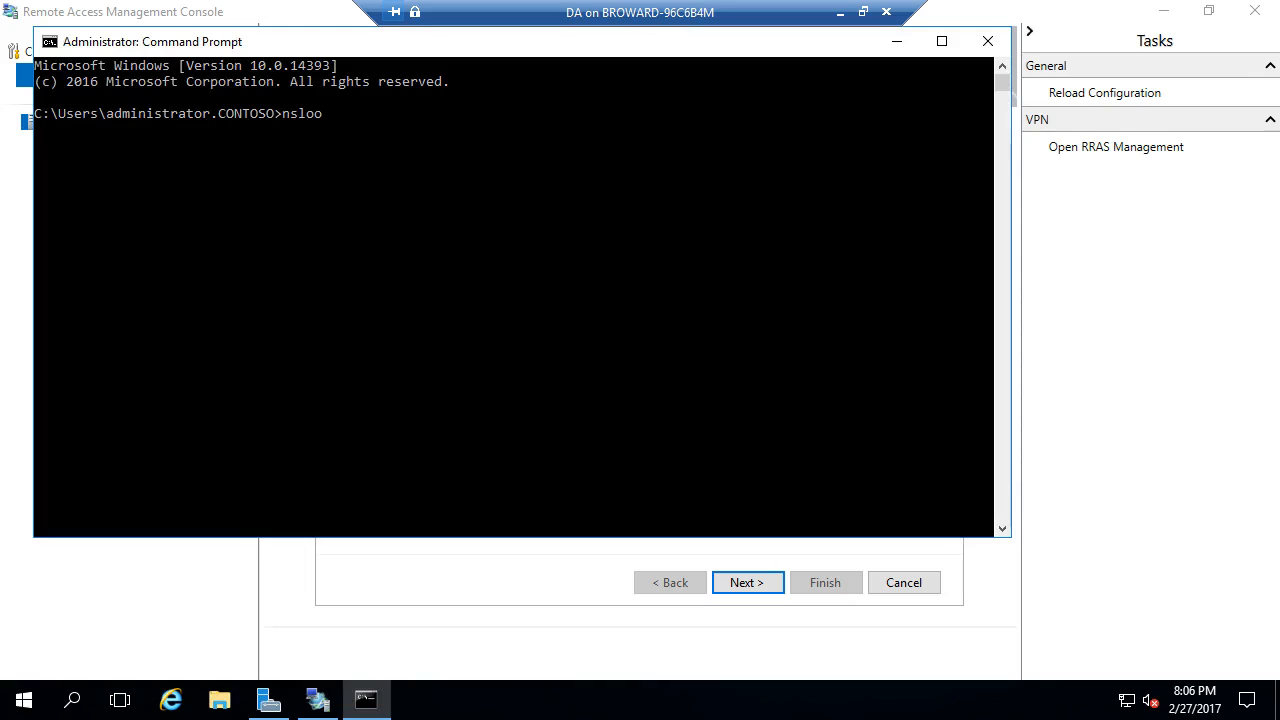
text(kup public.contos.com)
key(Return)
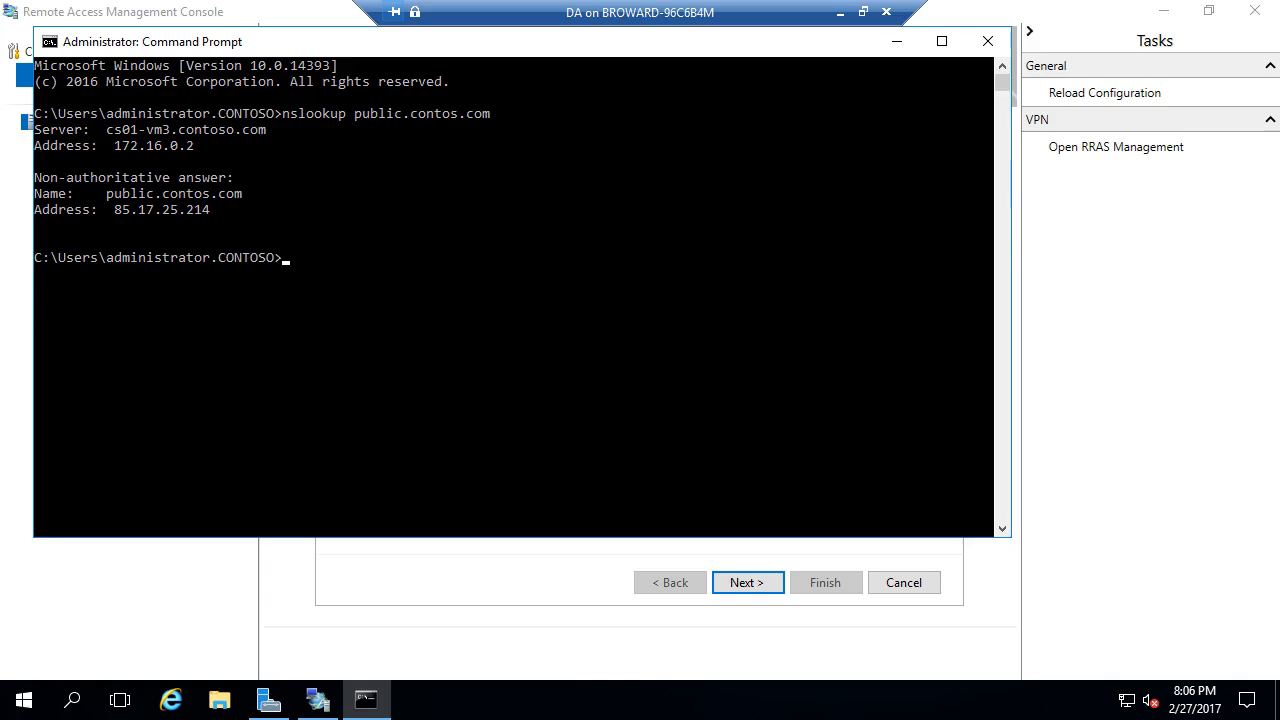
key(Up)
key(Left)
key(Left)
key(Left)
key(Left)
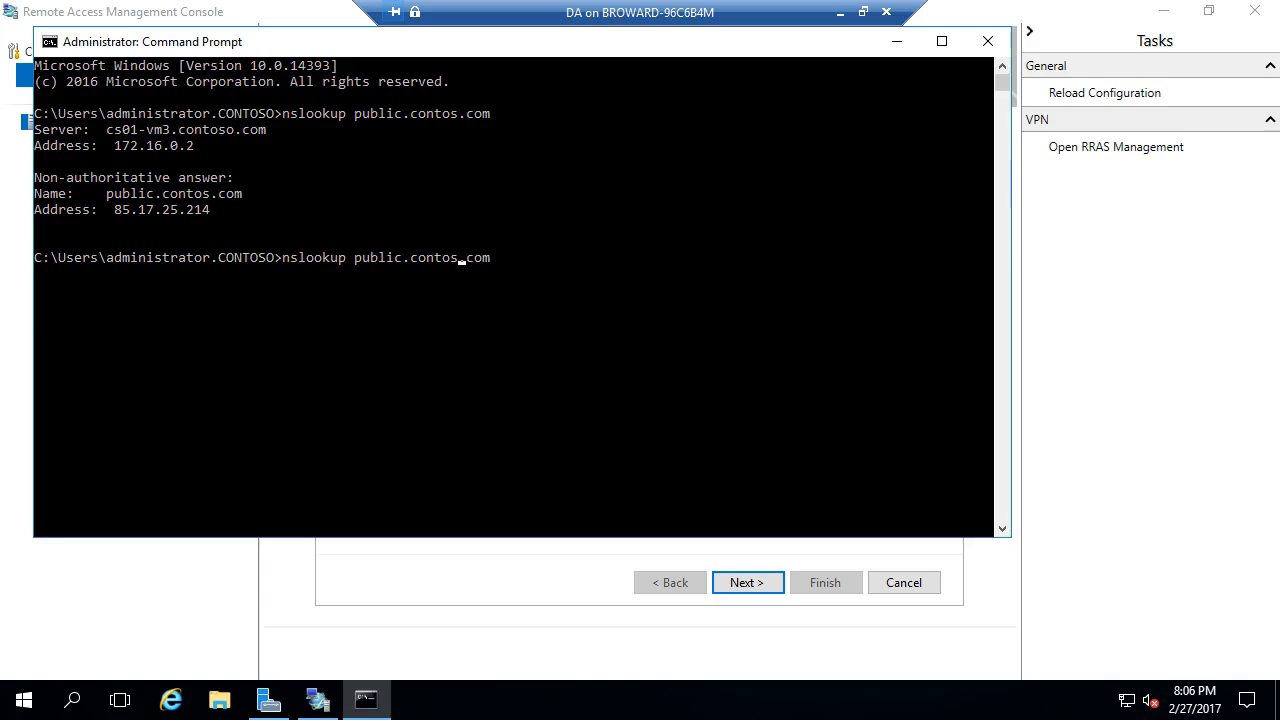
text(o)
key(Return)
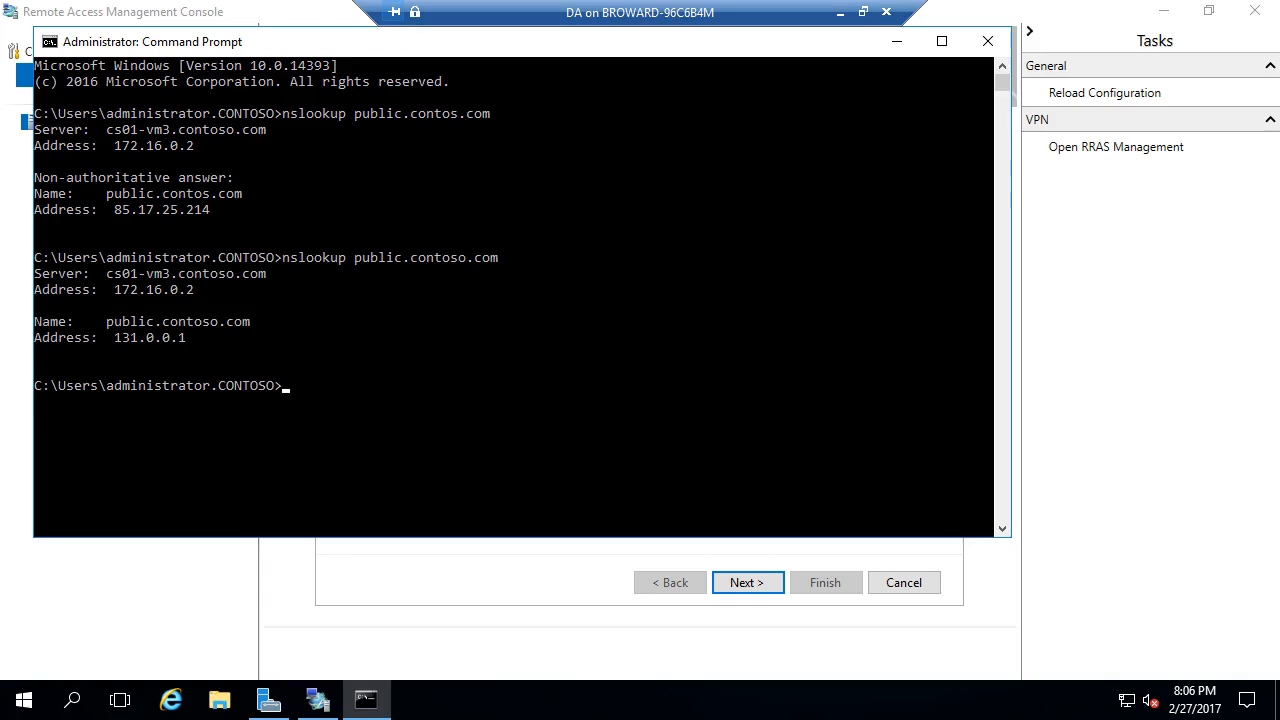
click(987, 41)
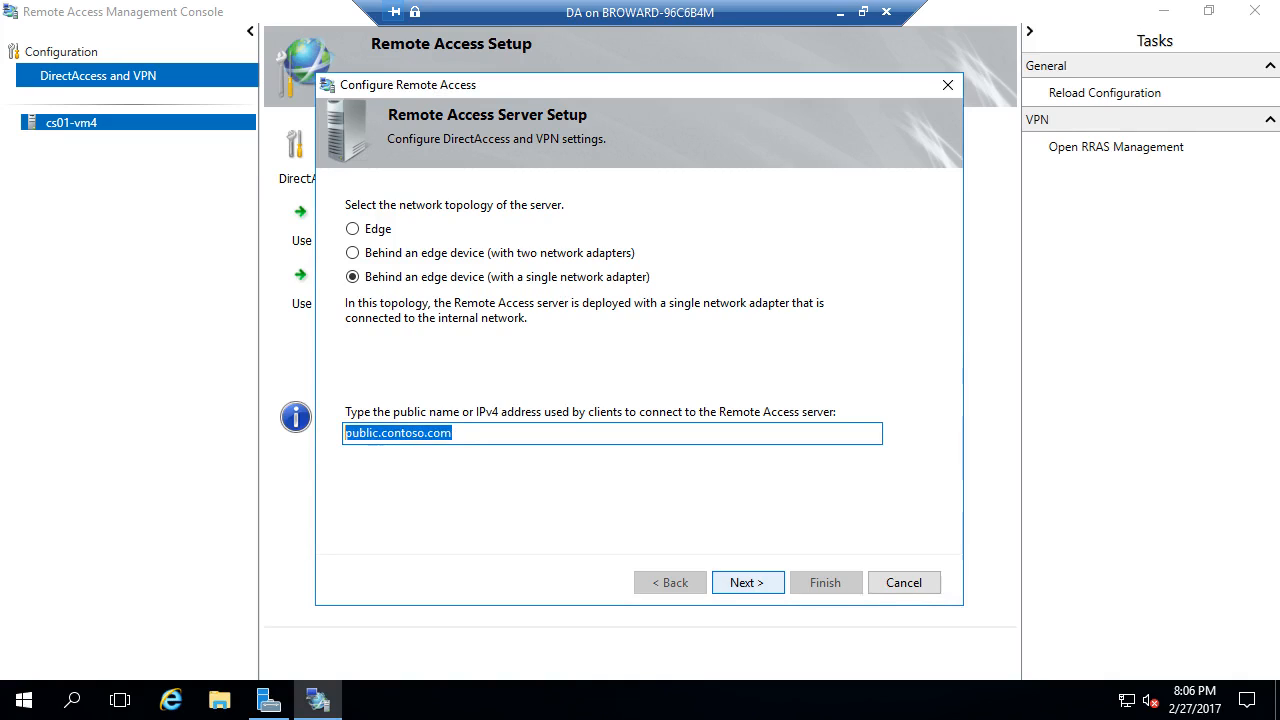
- Go to the Remote Access Review and start editing the Remote Clients settings
click(748, 582)
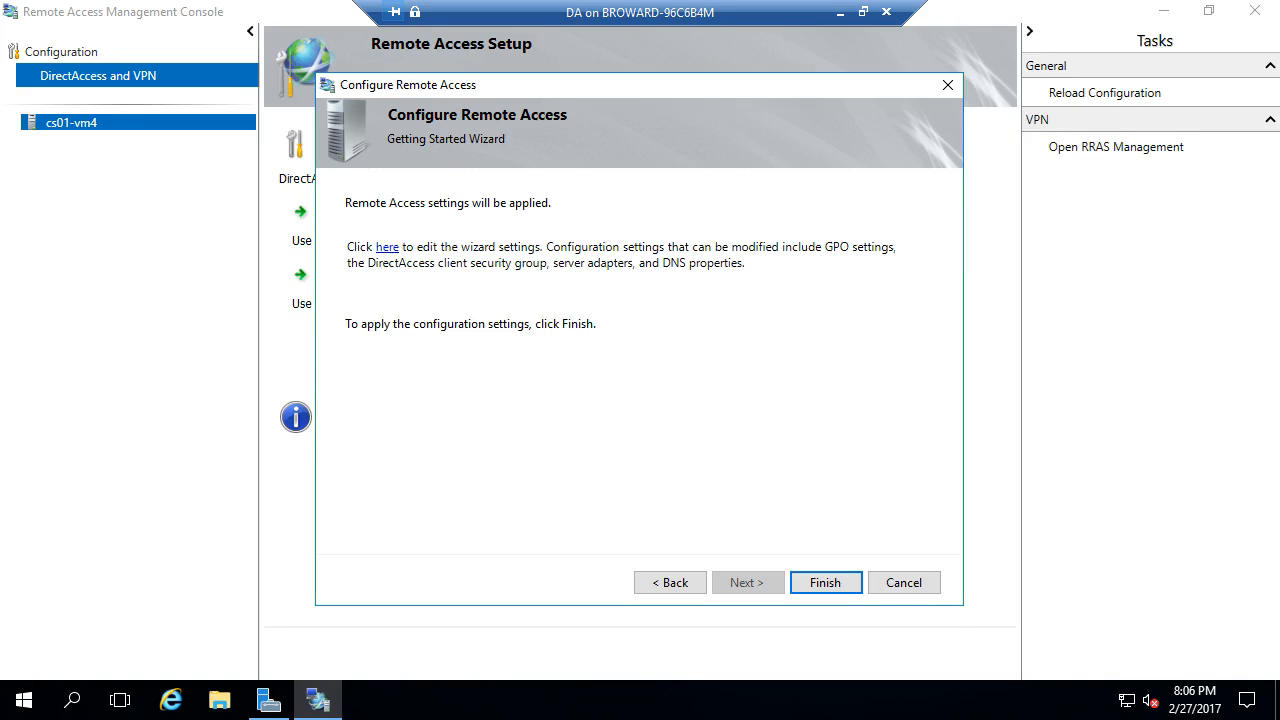
key(Return)
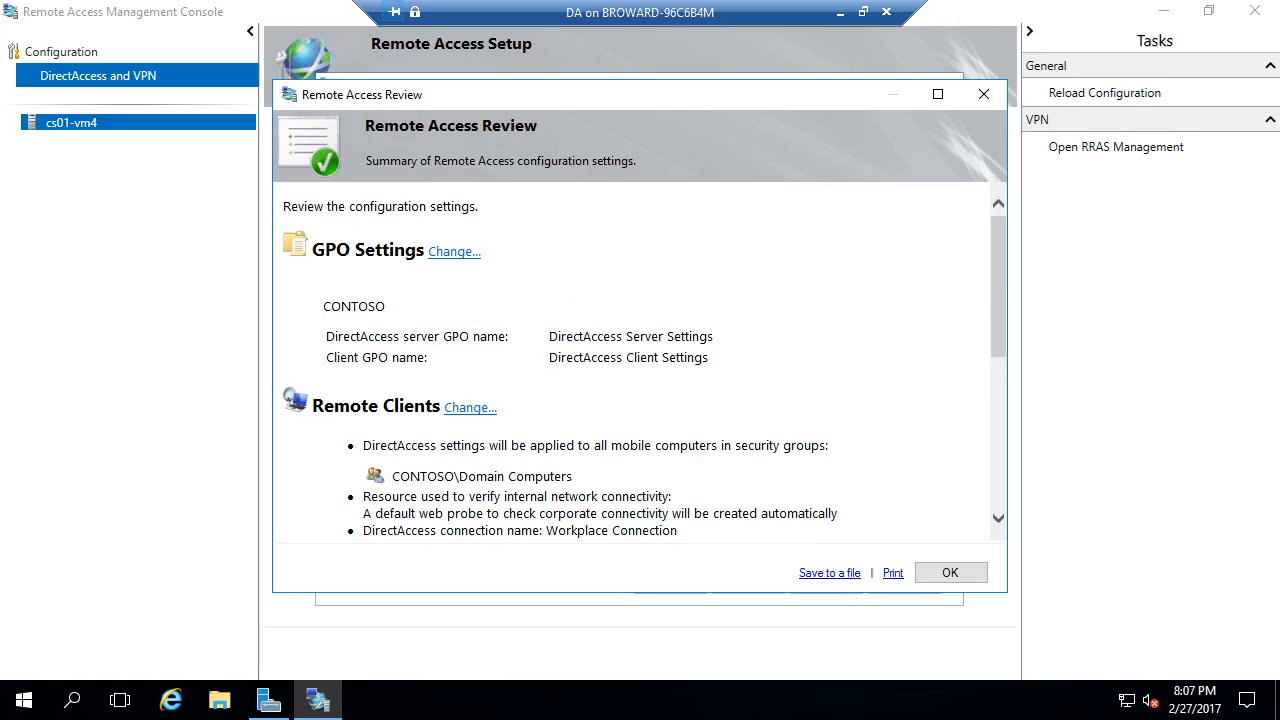
scroll(644, 360, down, 2)
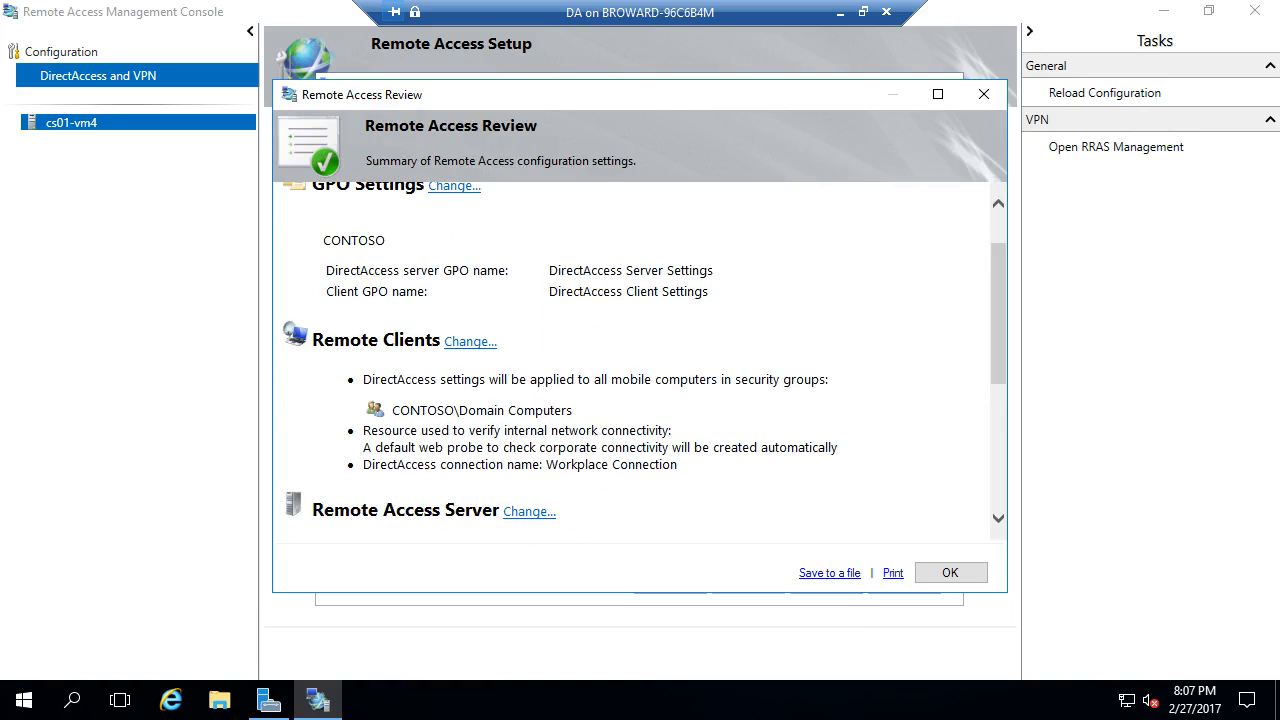
click(470, 342)
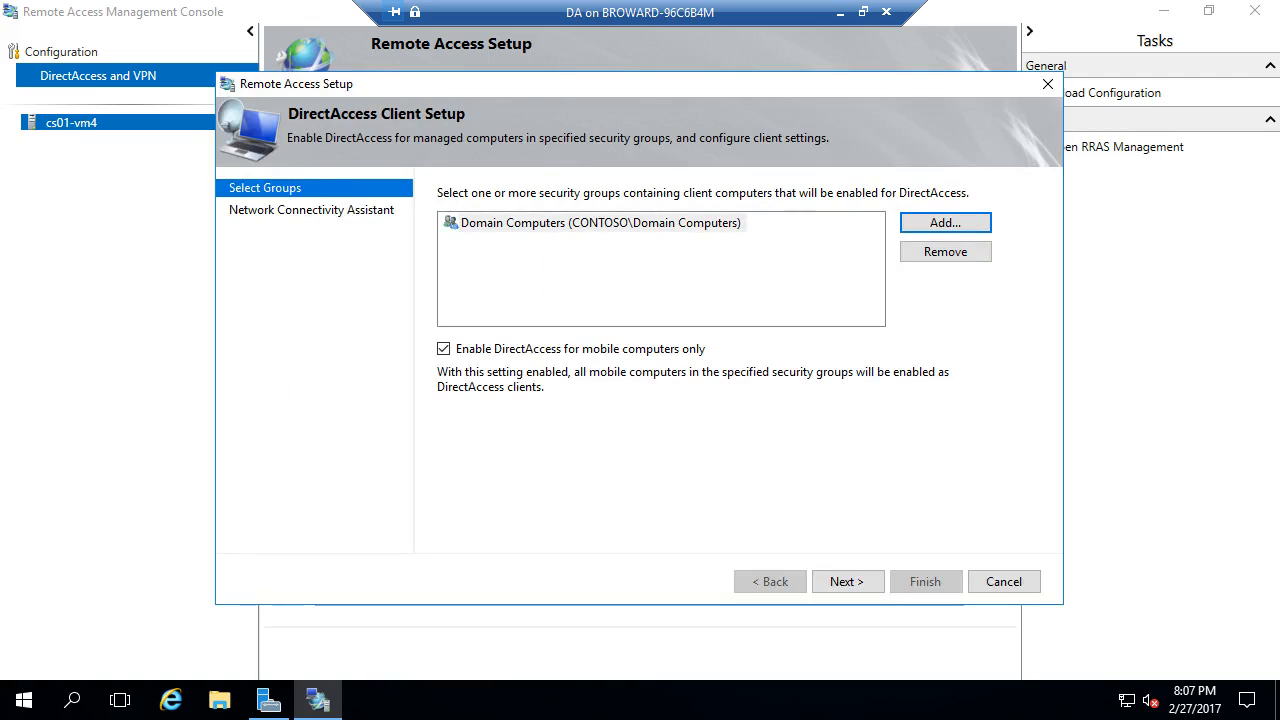
- Apply DirectAccess to all computers in DirectAccess Clients instead of mobile-only Domain Computers, then finish
click(443, 348)
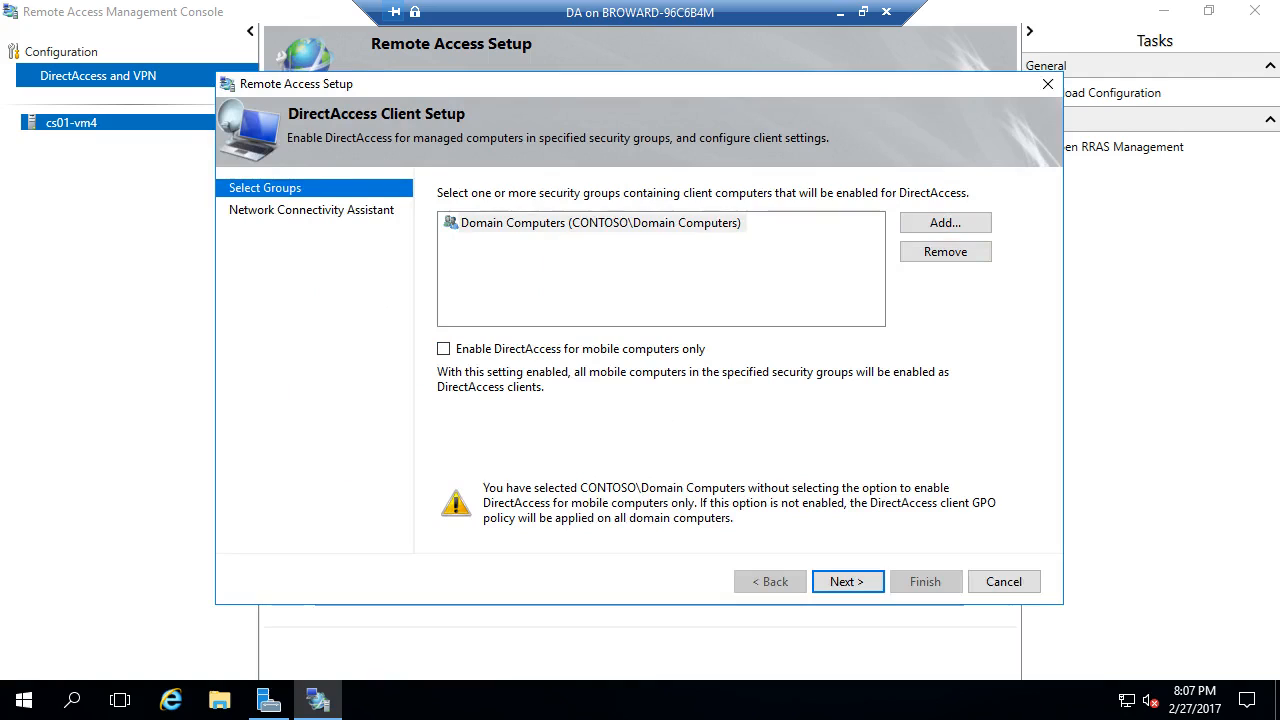
click(601, 223)
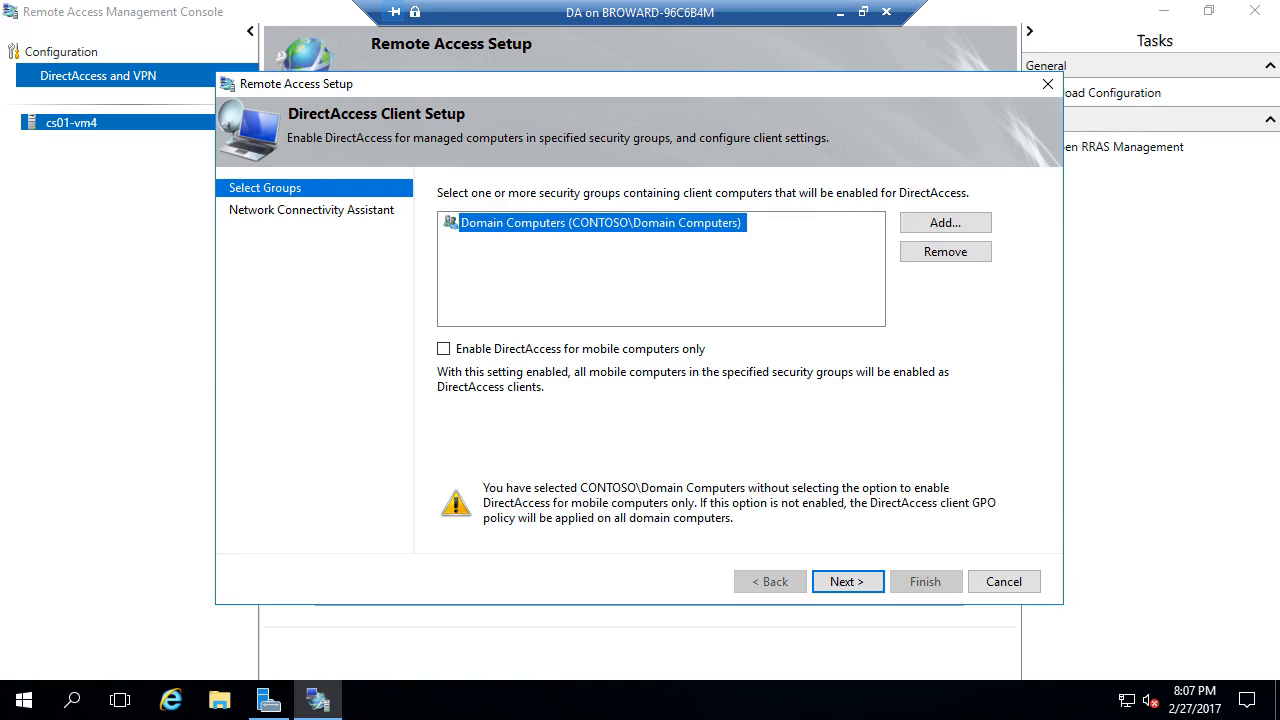
click(945, 251)
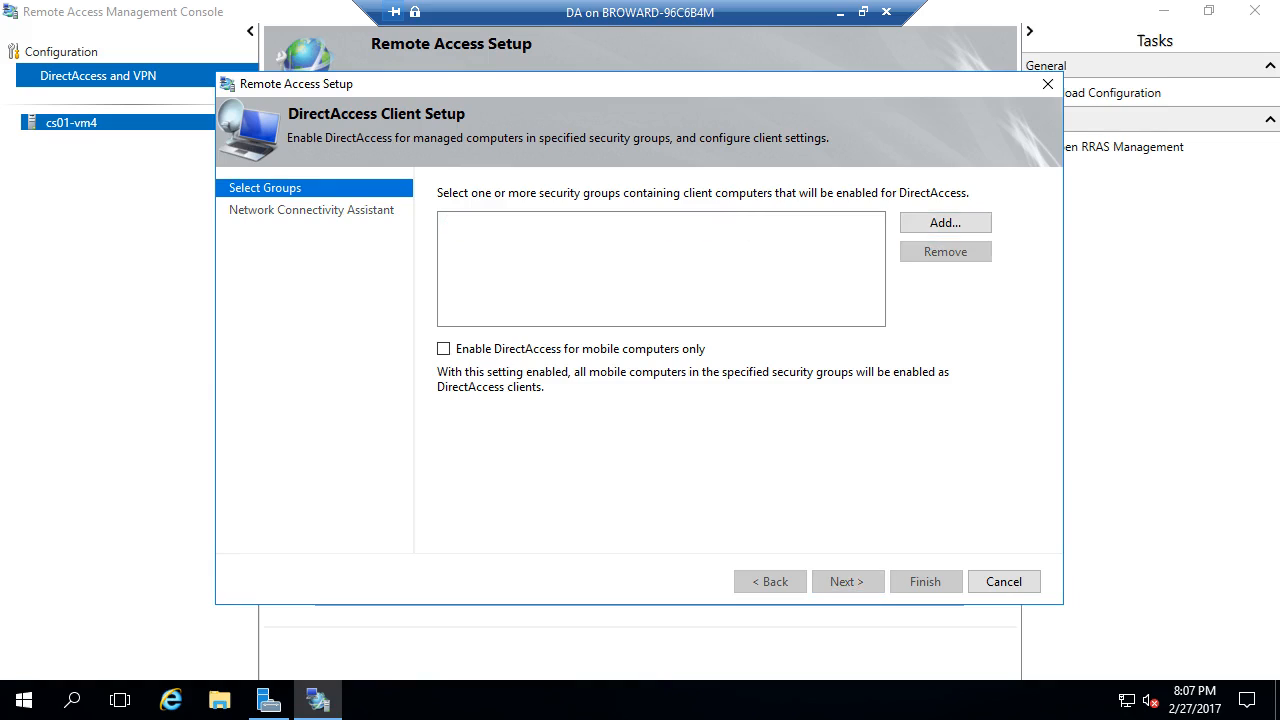
click(945, 222)
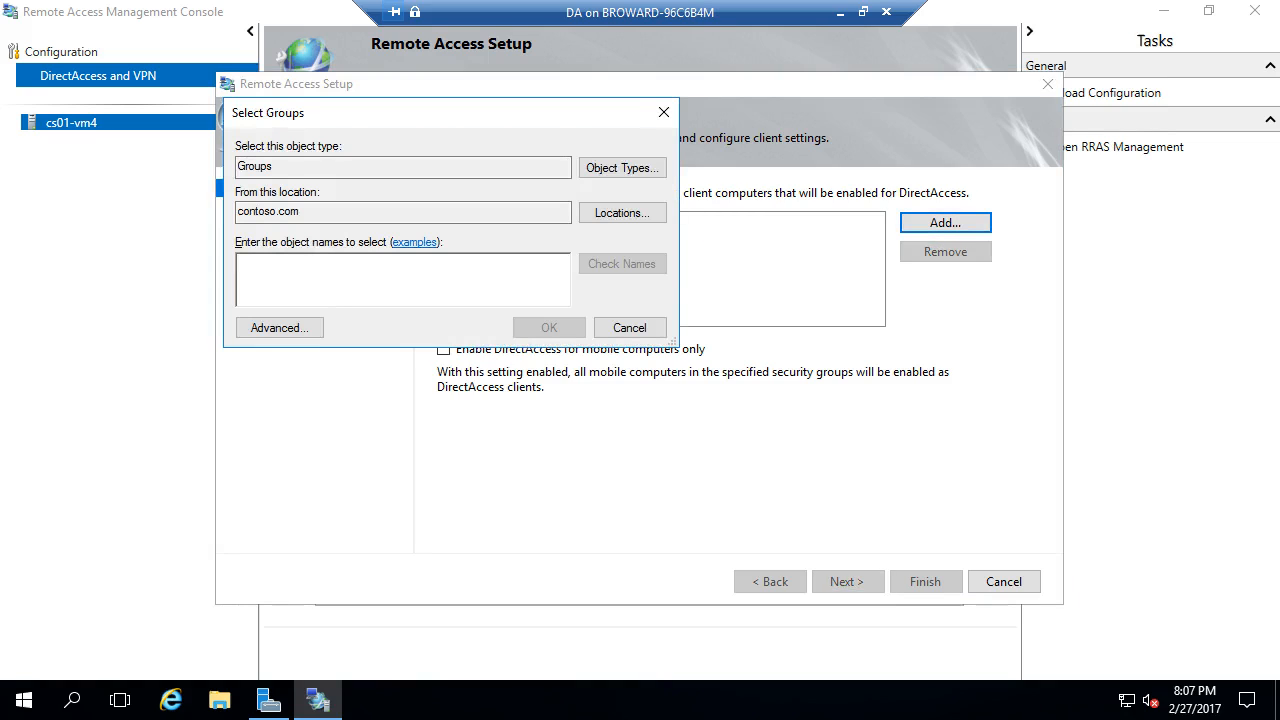
text(Dir)
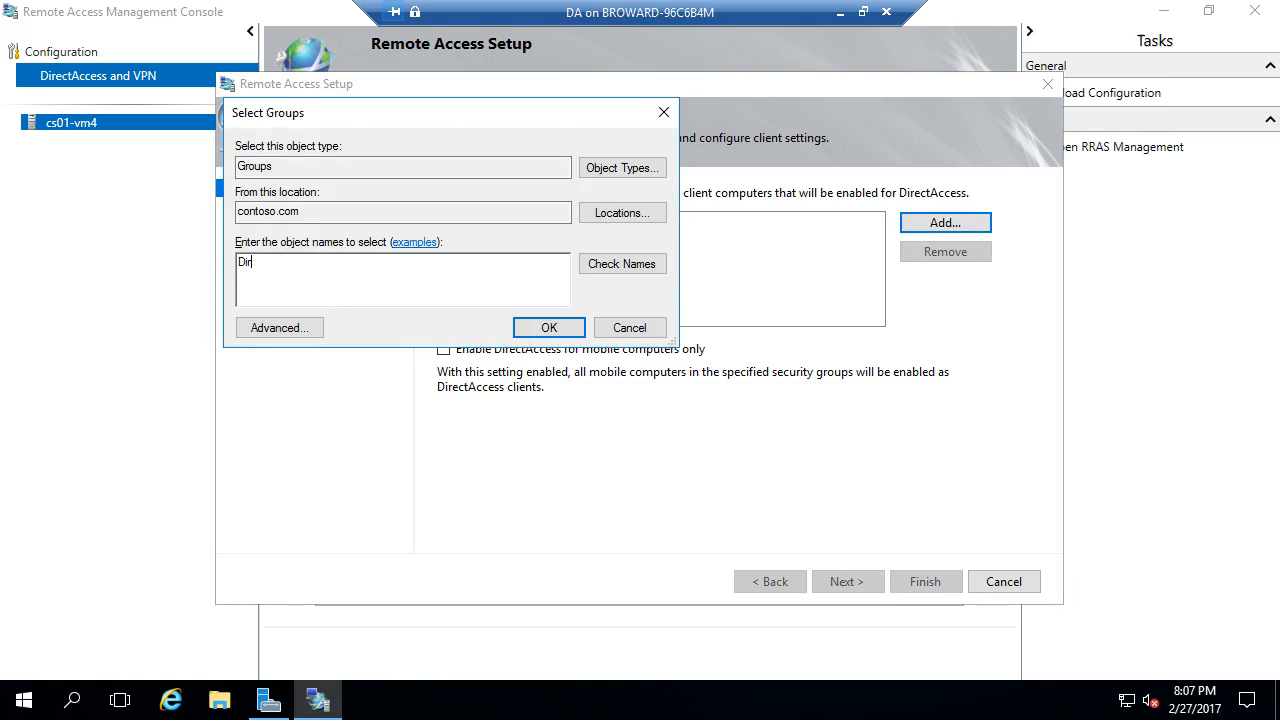
text(ectAcc)
key(Tab)
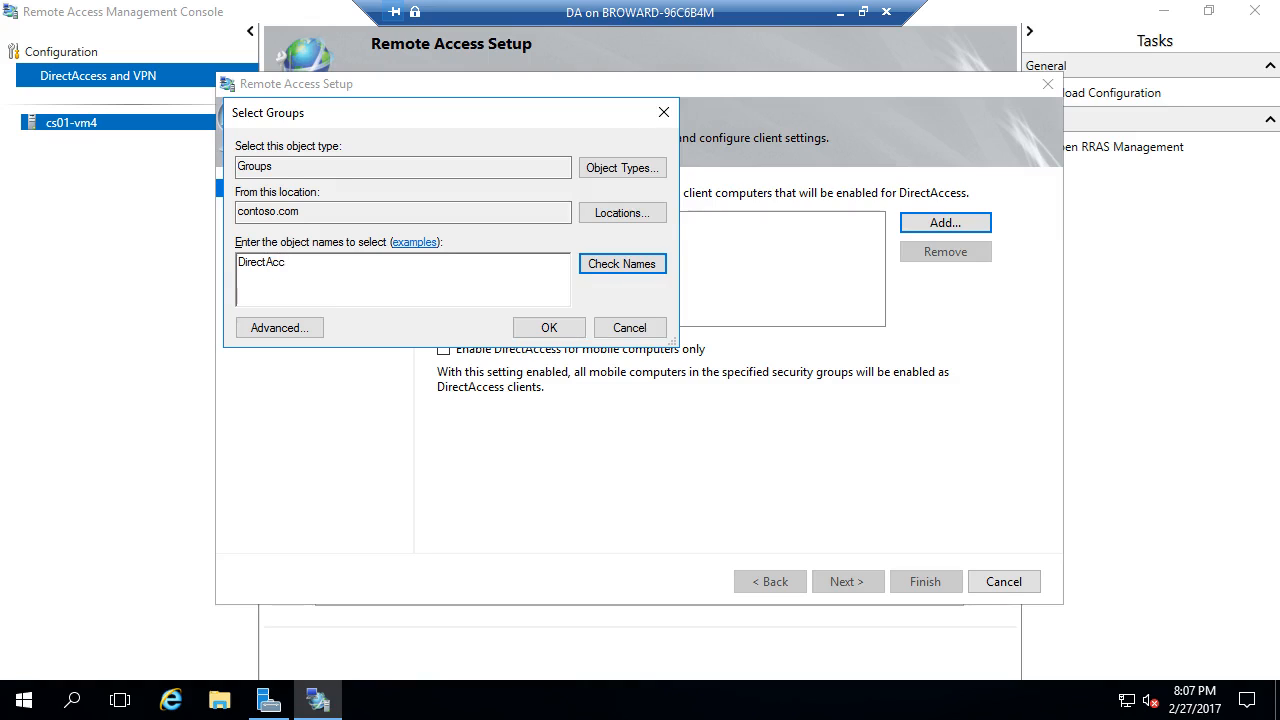
click(549, 327)
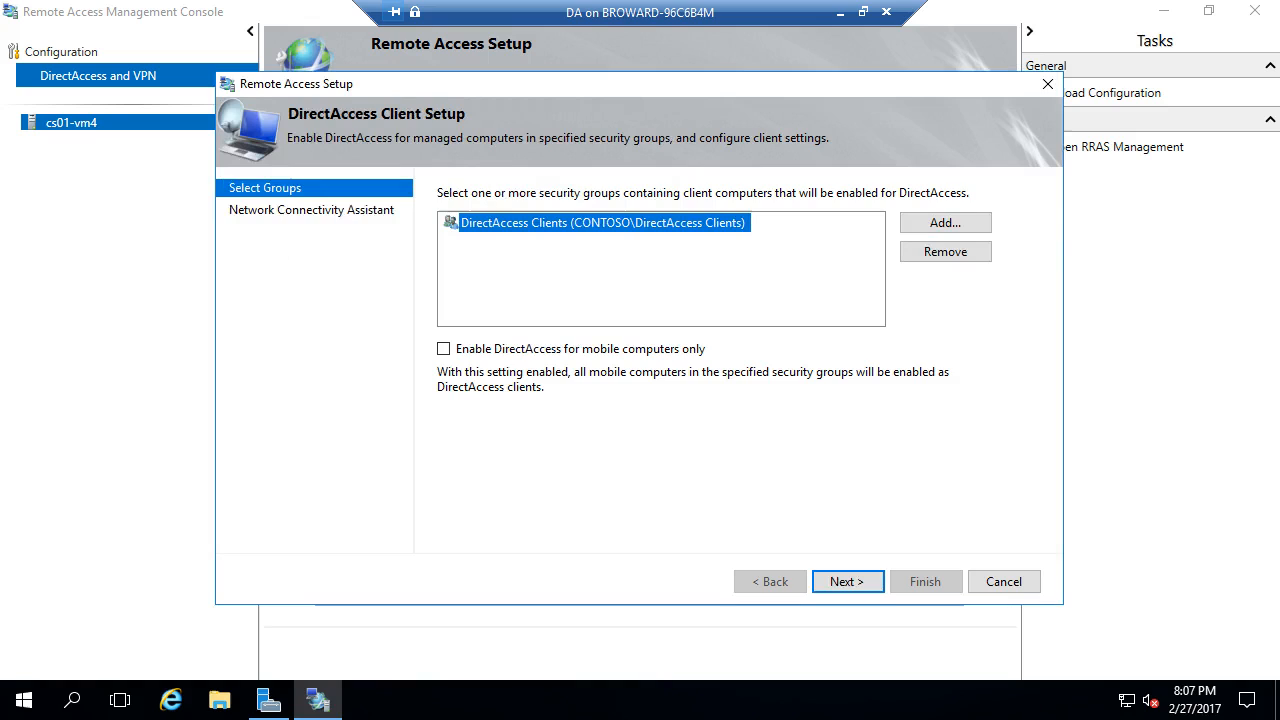
key(Return)
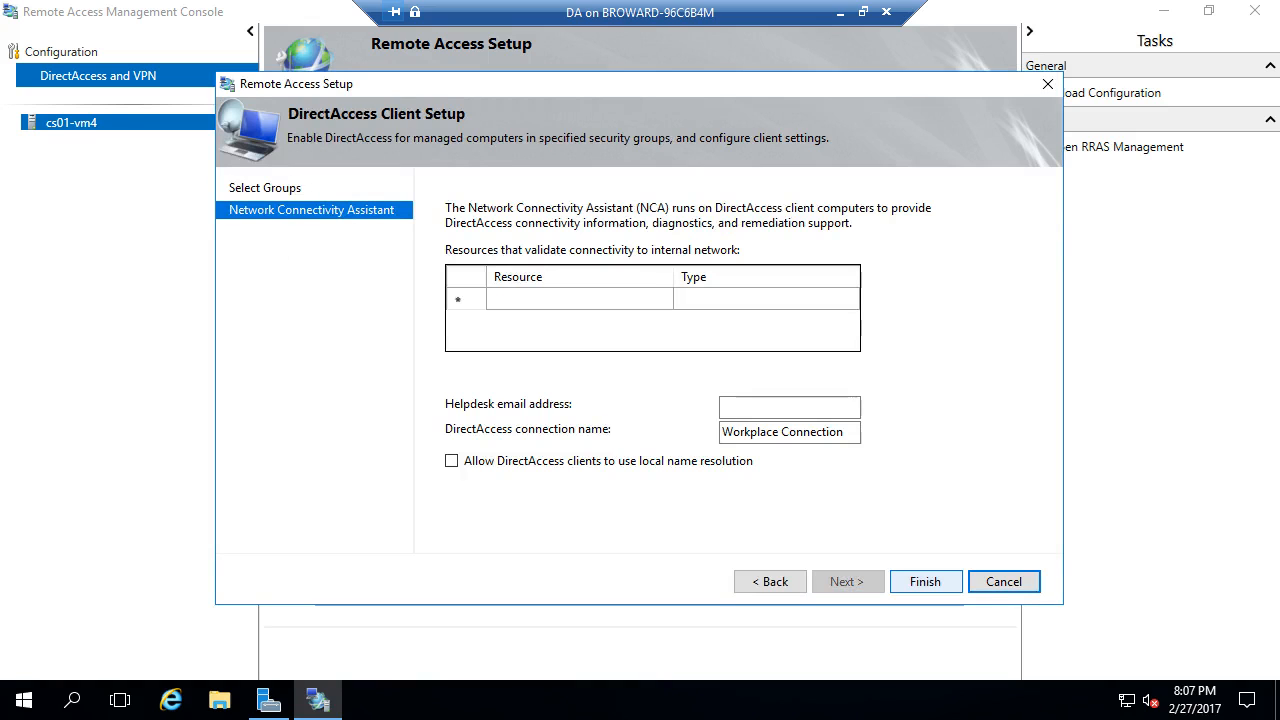
click(925, 581)
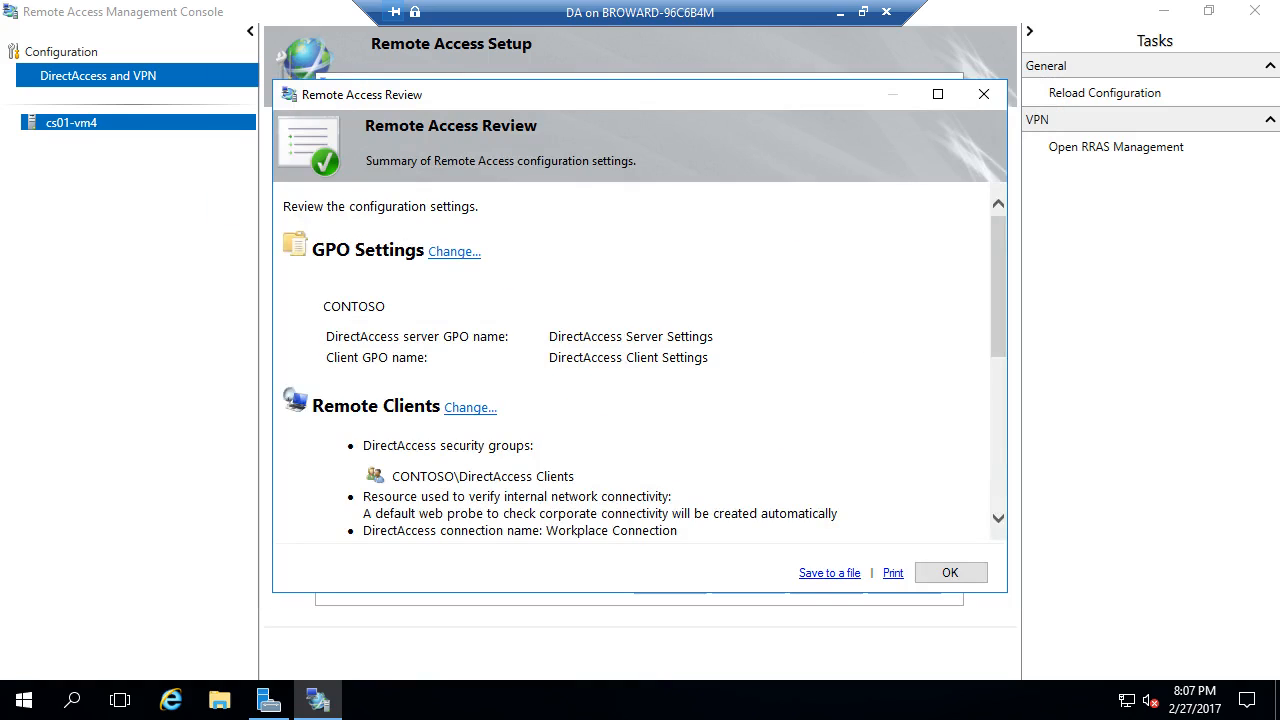
- Look at the GPO names without changing them, then edit the Remote Access Server settings
click(454, 252)
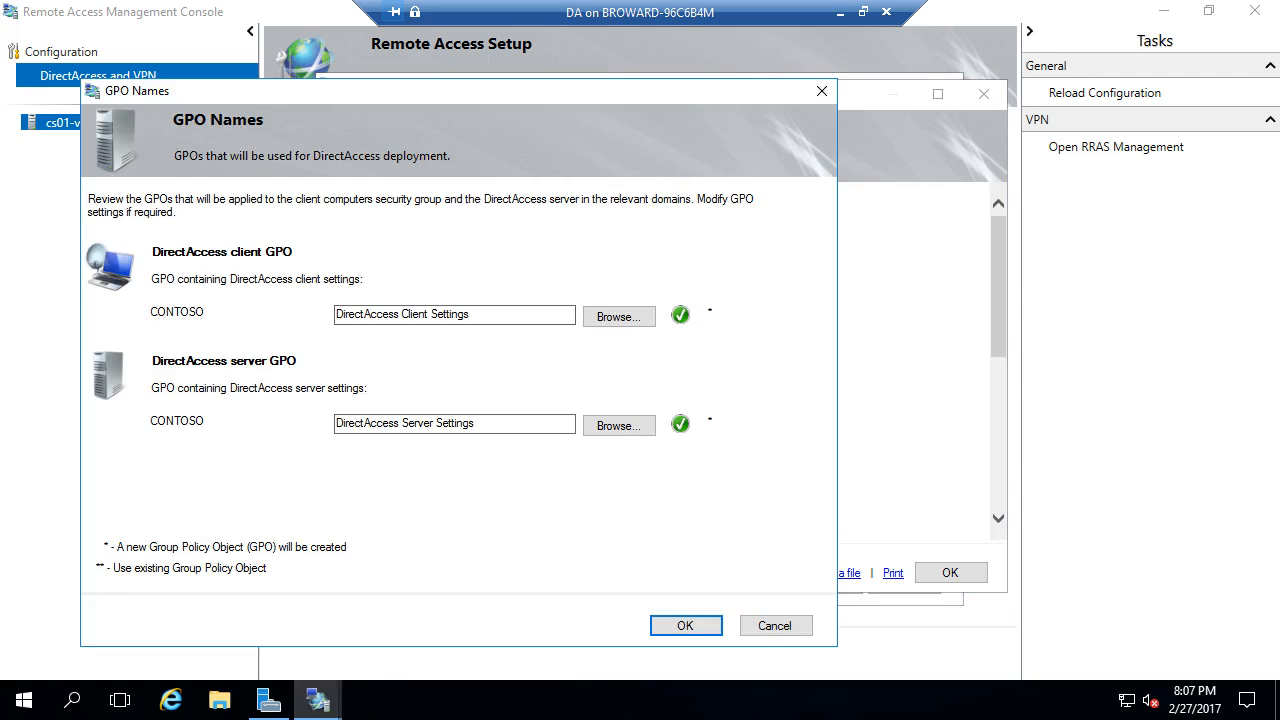
click(776, 626)
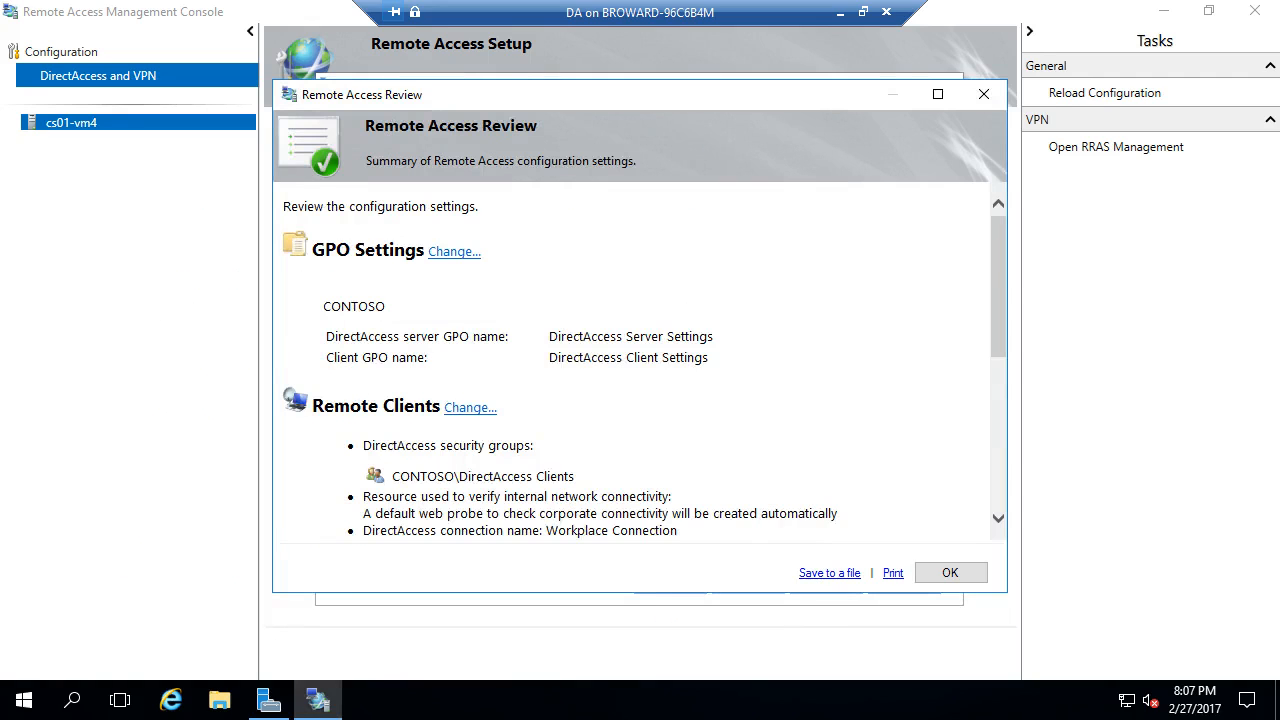
scroll(644, 359, down, 5)
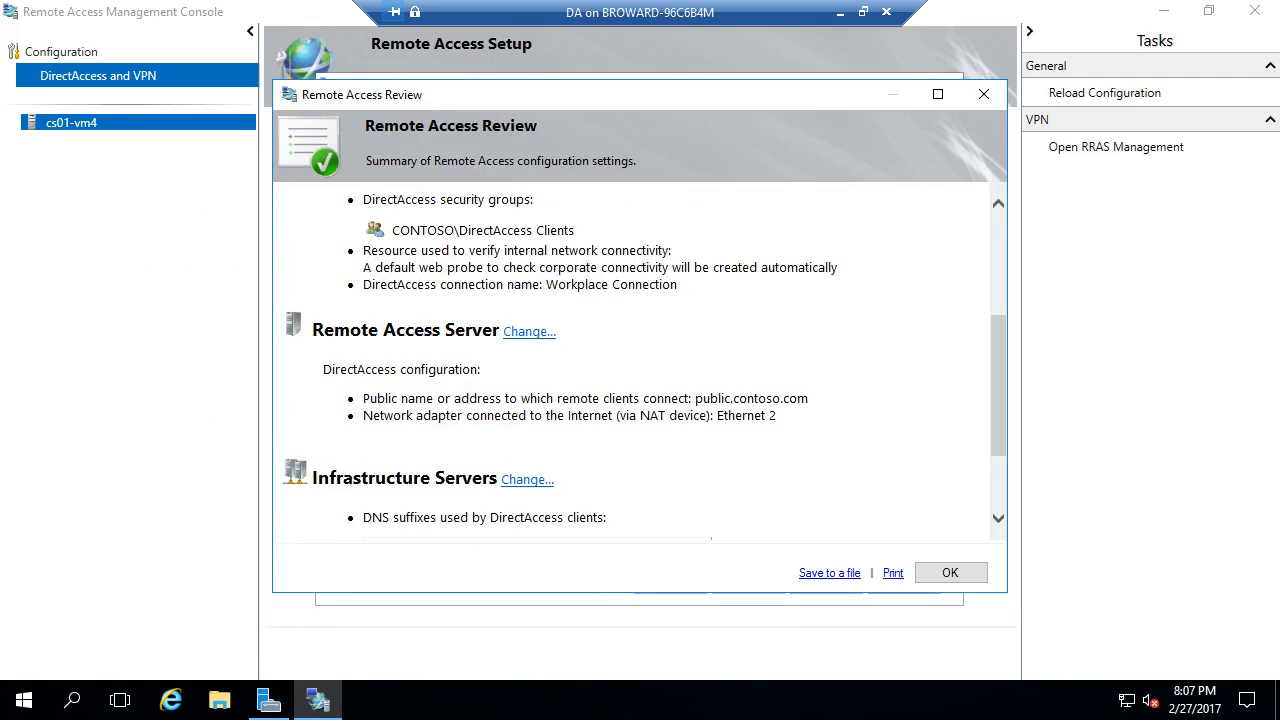
click(529, 331)
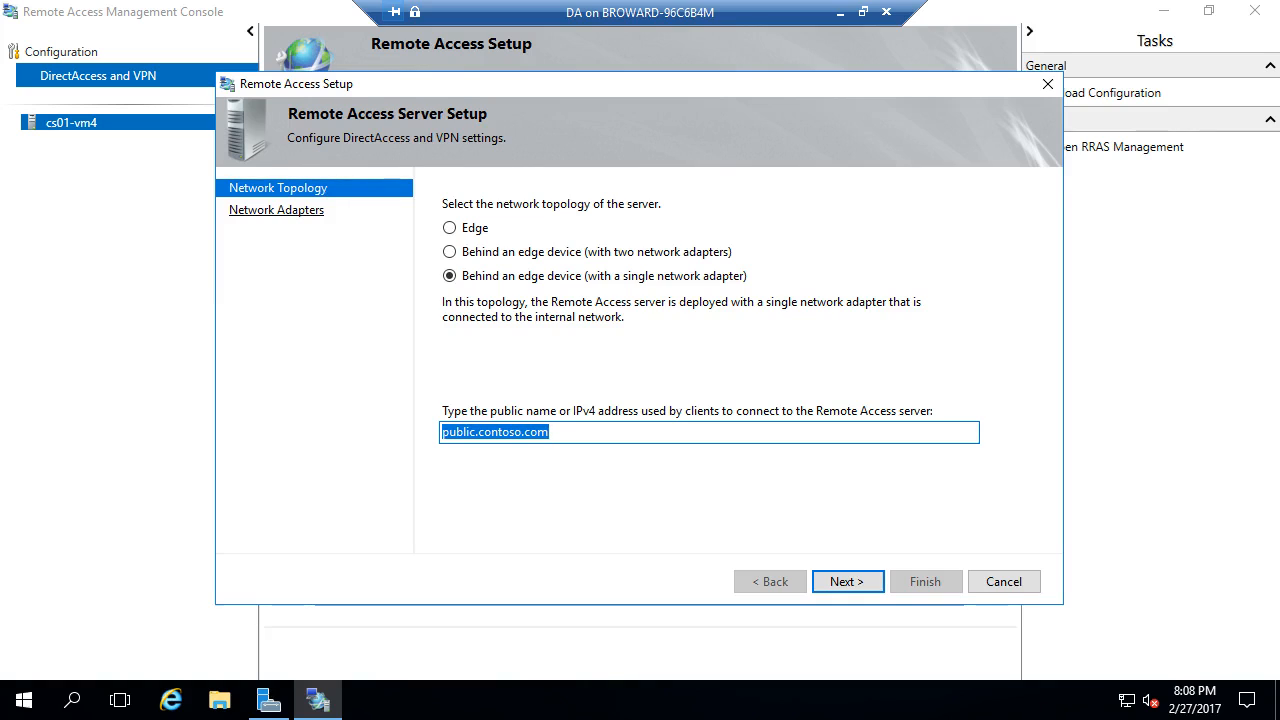
- Cancel the unchanged server setup and start editing the Infrastructure Servers DNS suffix settings
key(Return)
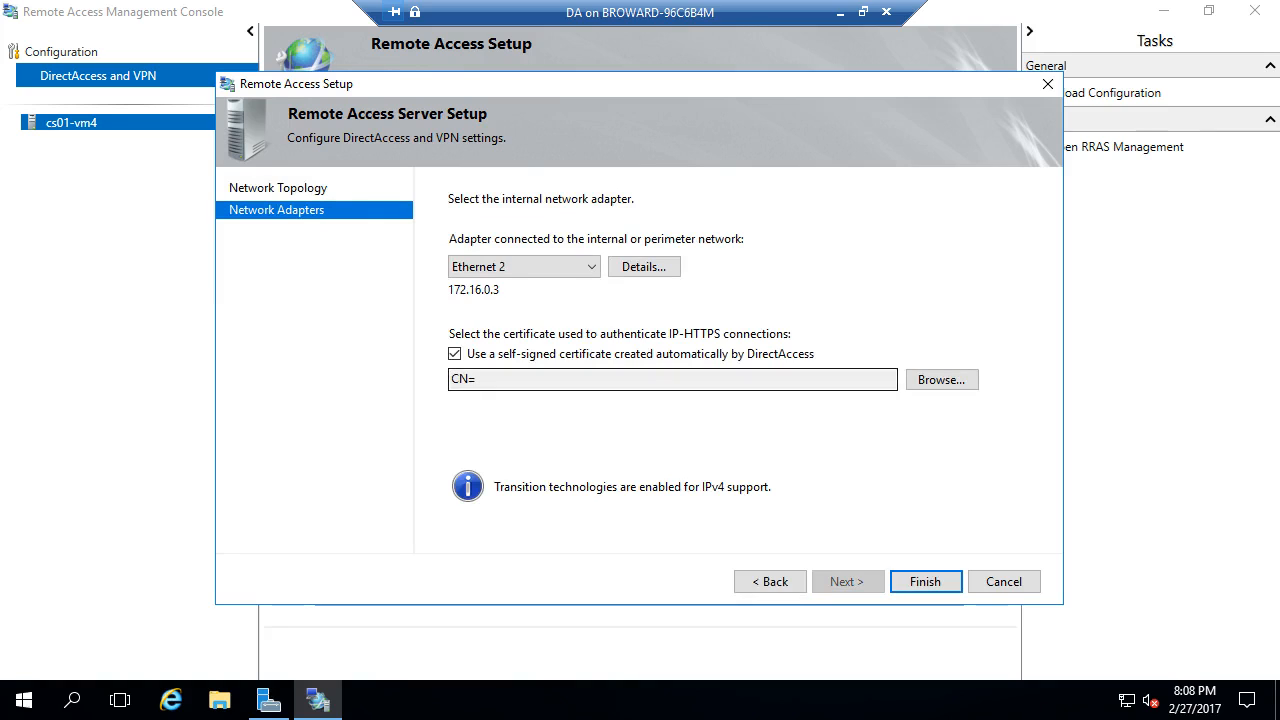
key(Escape)
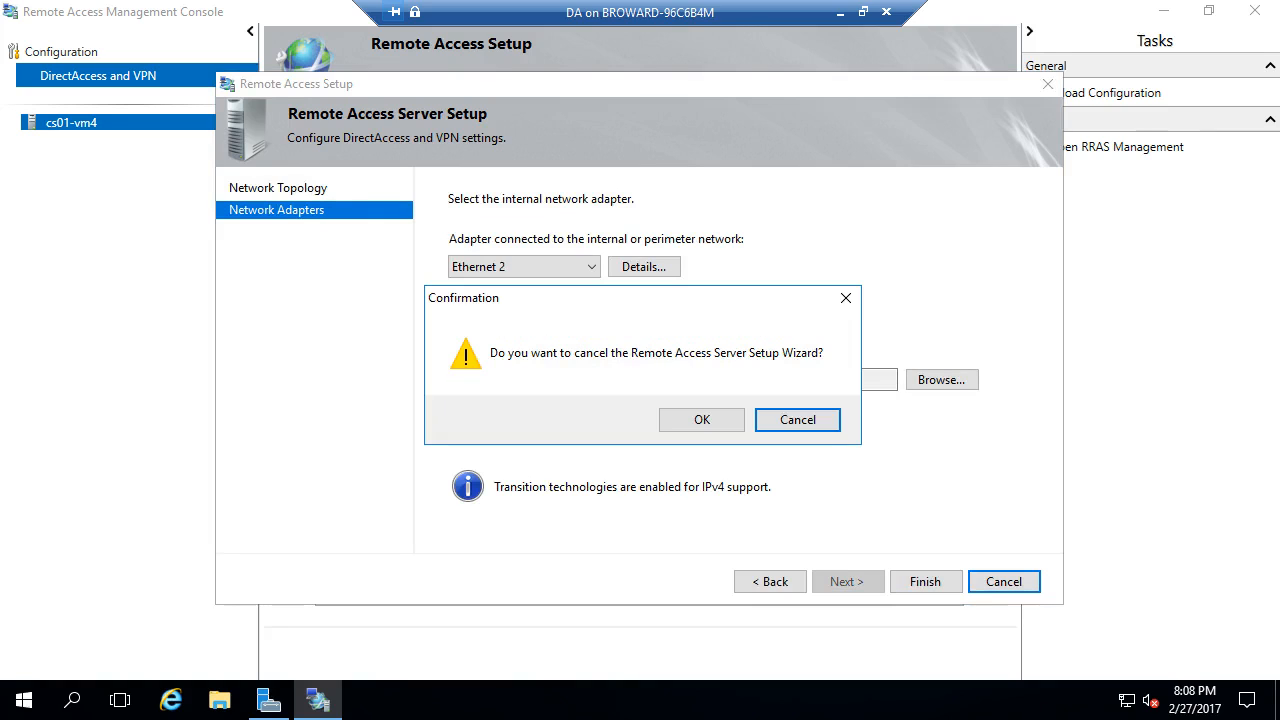
click(702, 420)
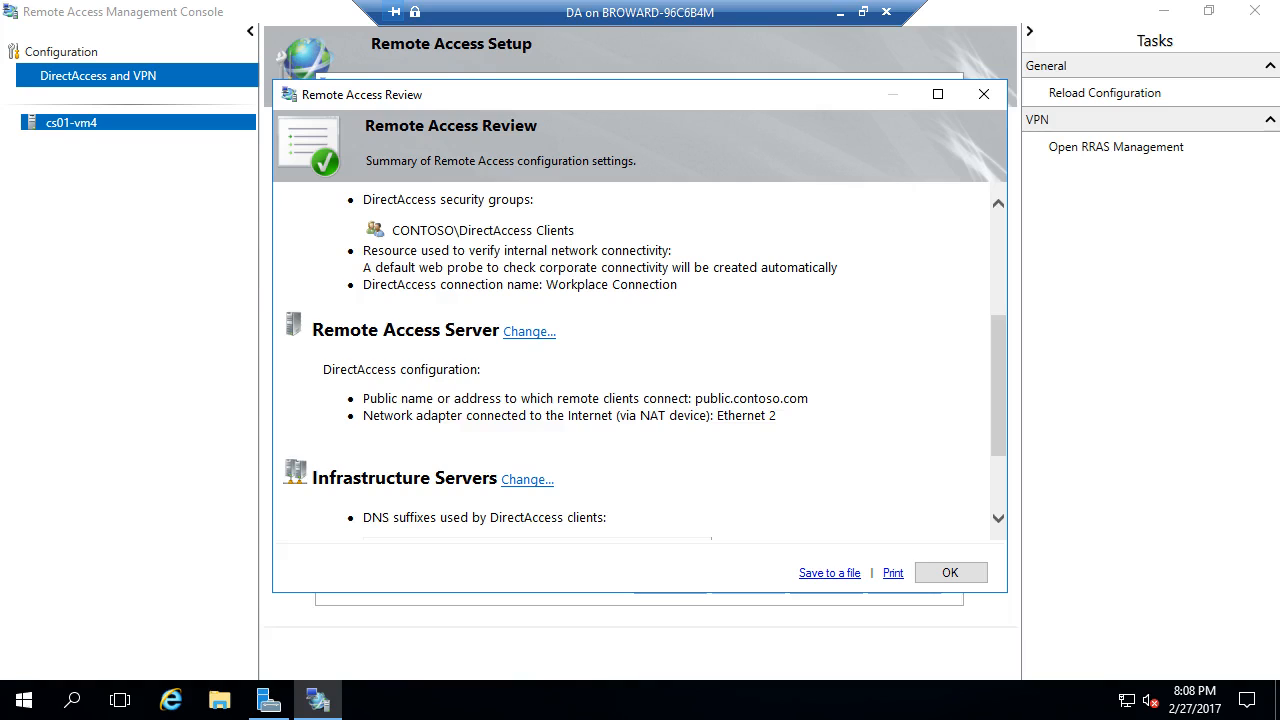
scroll(640, 360, down, 3)
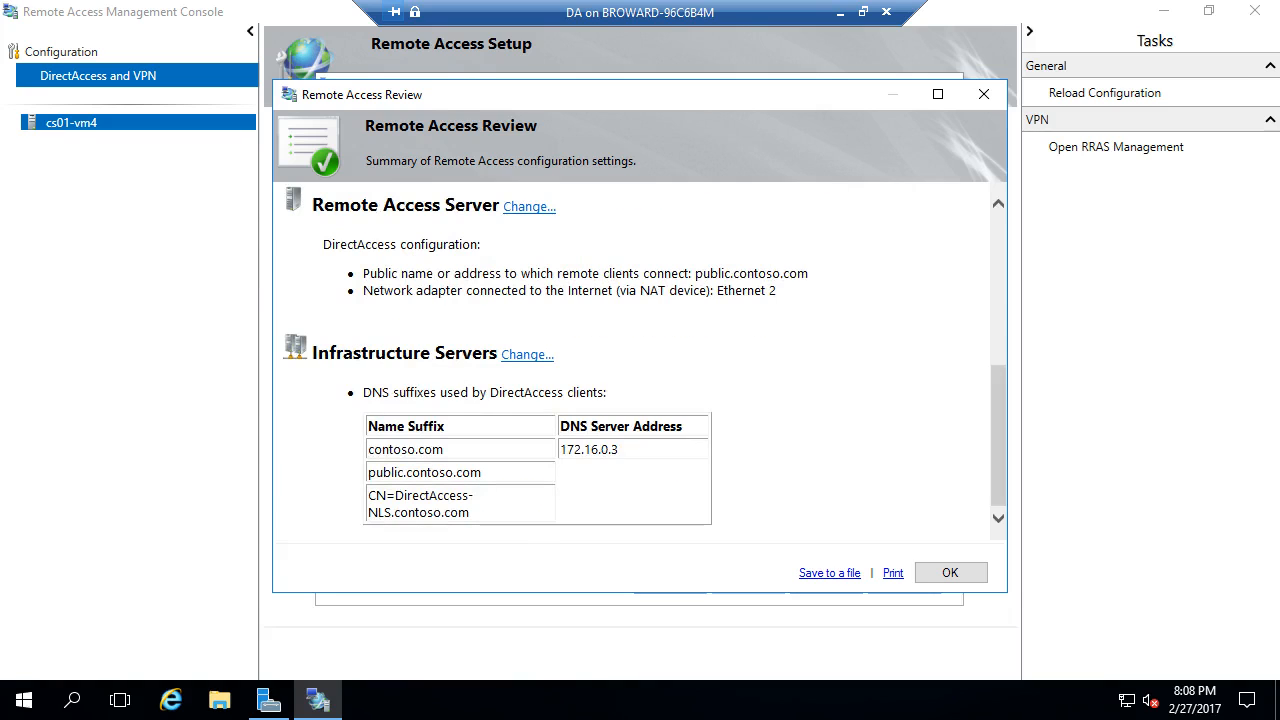
click(527, 355)
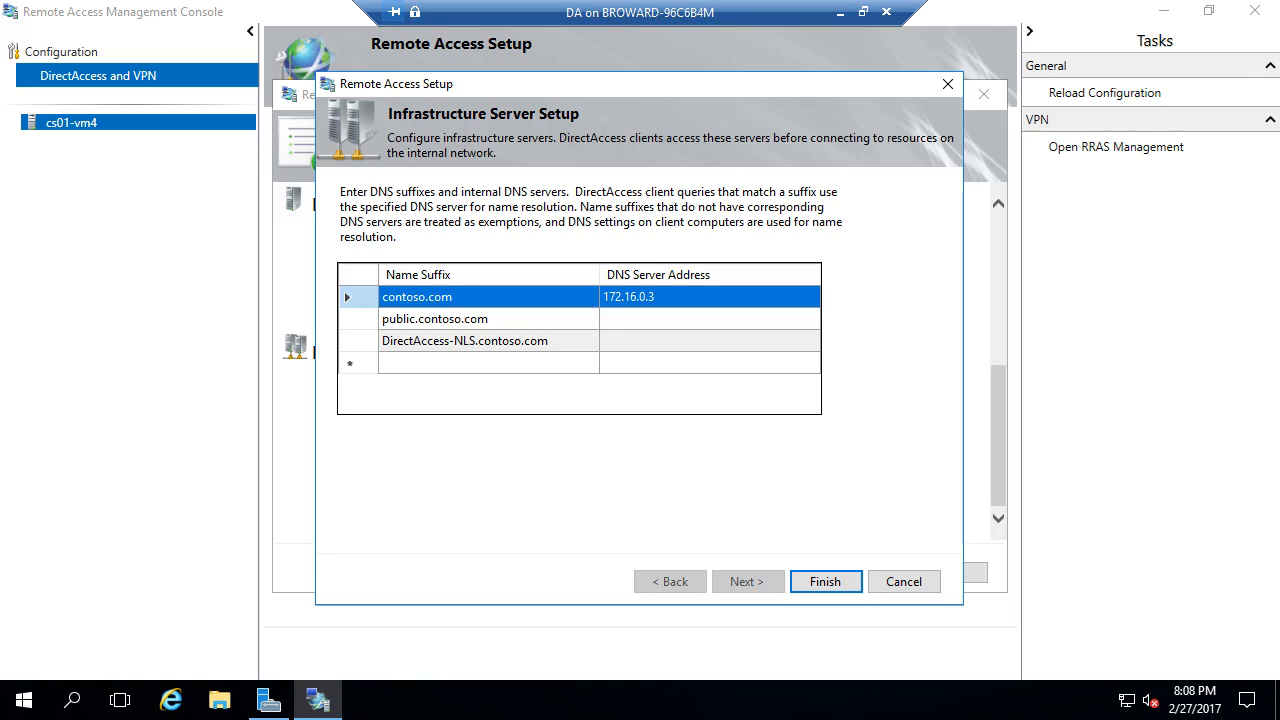
- Apply the infrastructure and Remote Access settings, follow the detailed progress, and close it when it finishes with warnings
key(Return)
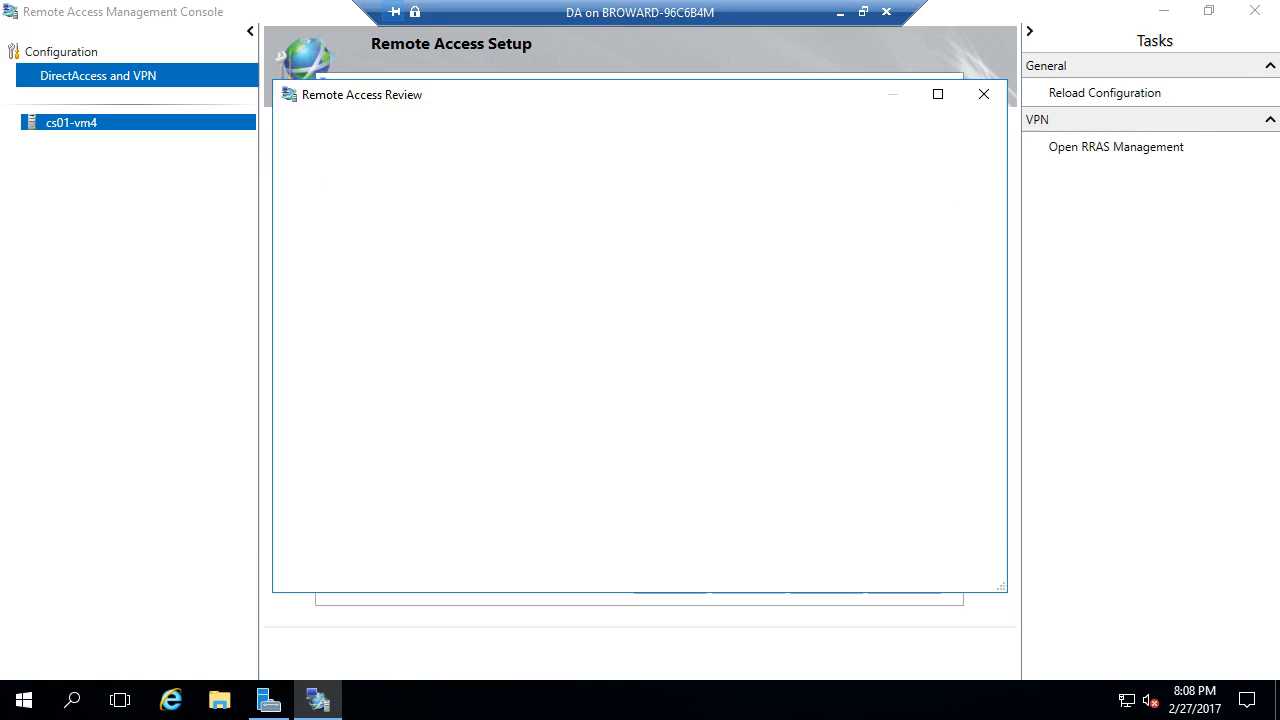
key(Return)
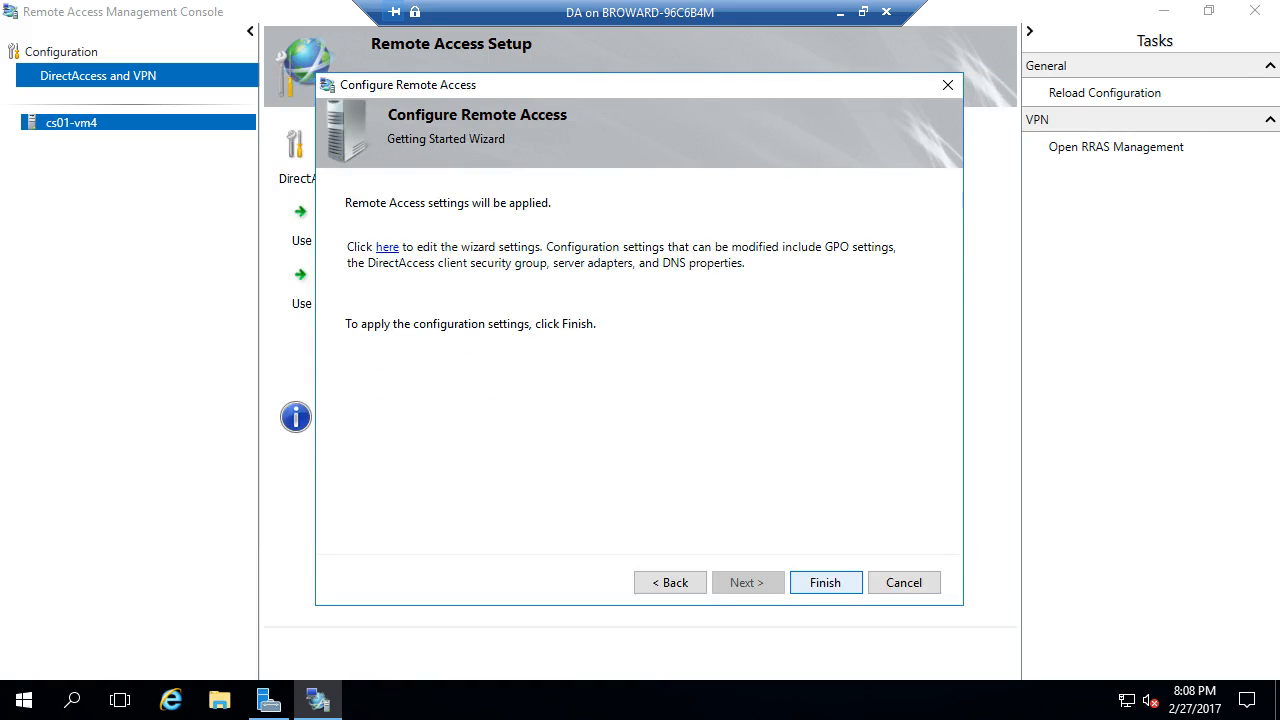
key(Return)
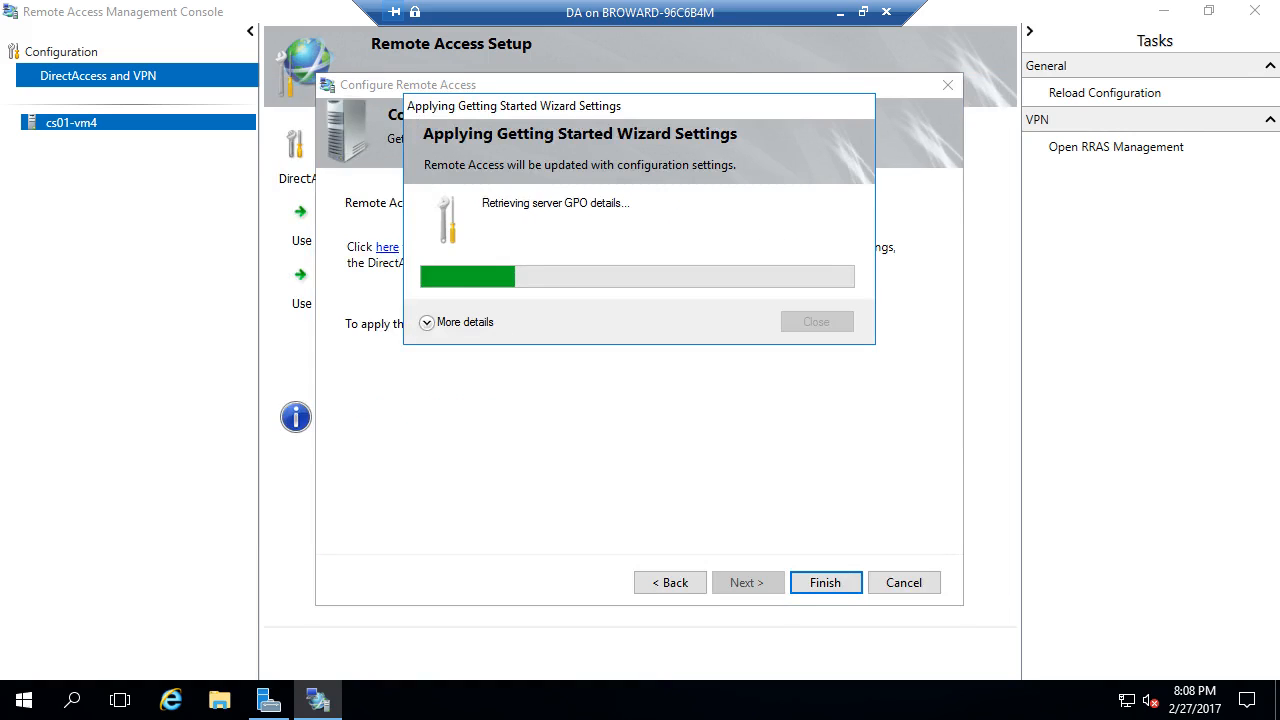
click(456, 322)
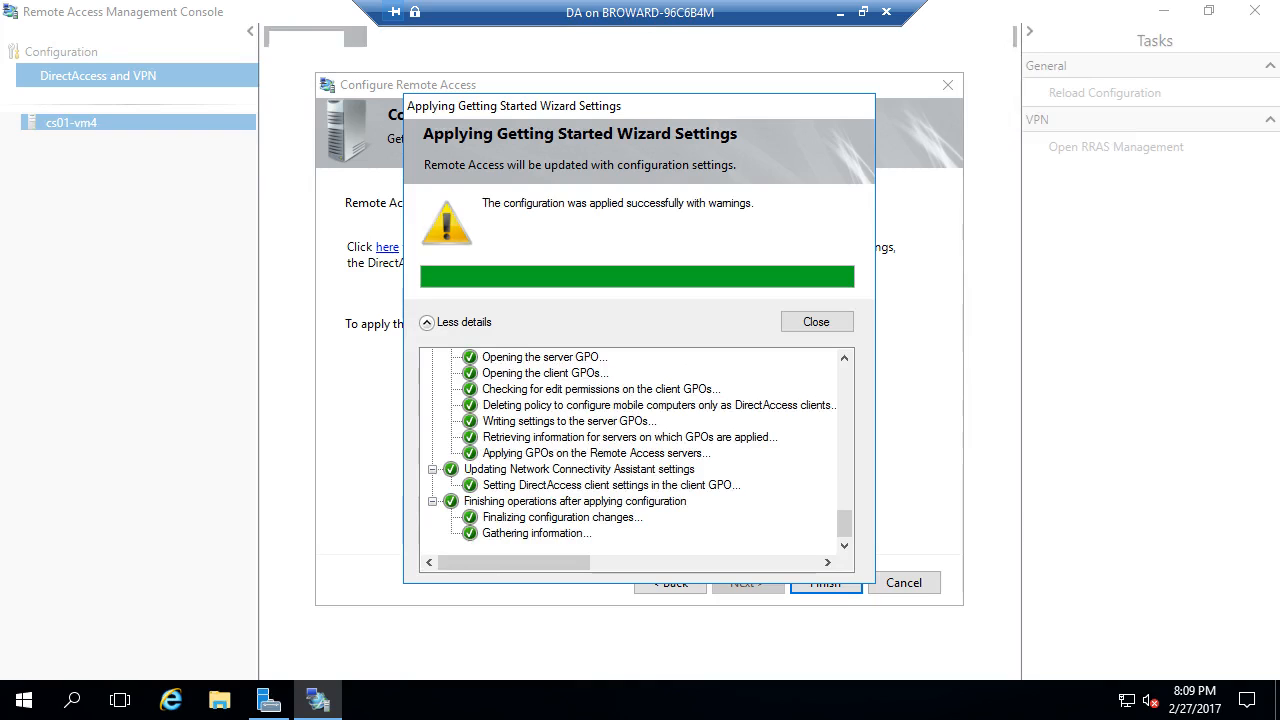
click(817, 322)
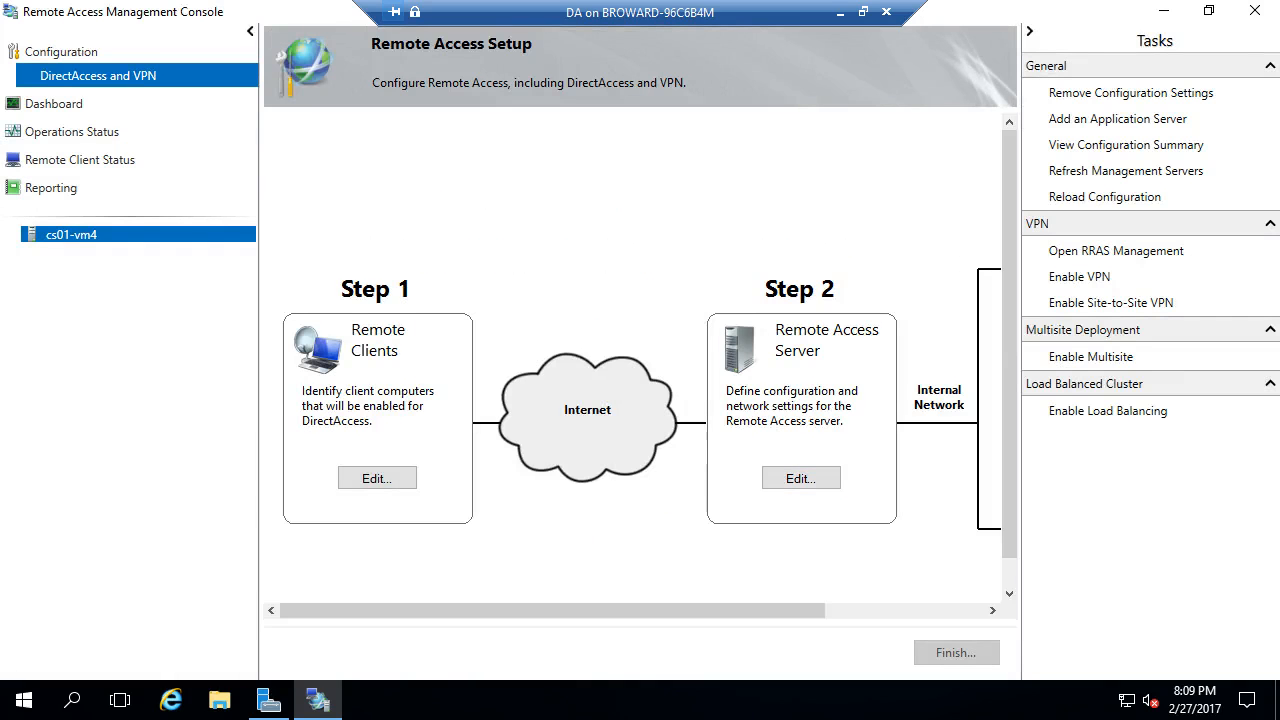
- Refresh the Remote Access Dashboard to show current DirectAccess and VPN client status
click(54, 104)
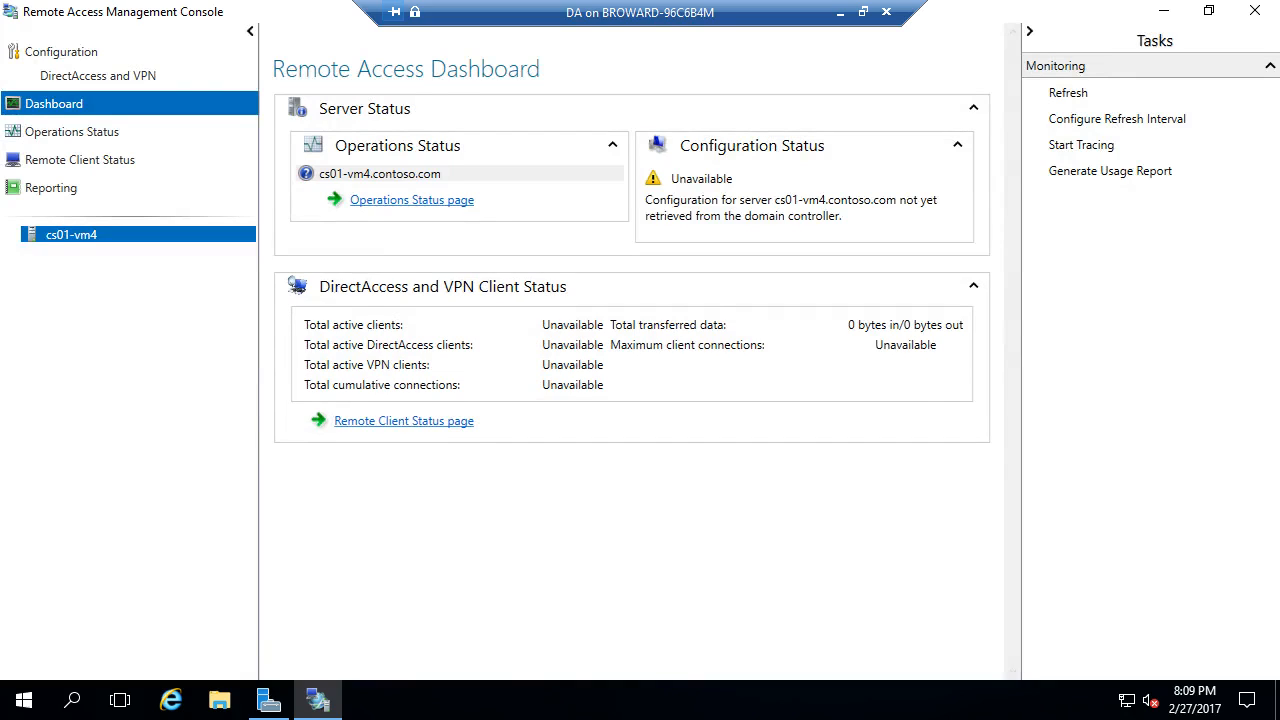
click(1068, 92)
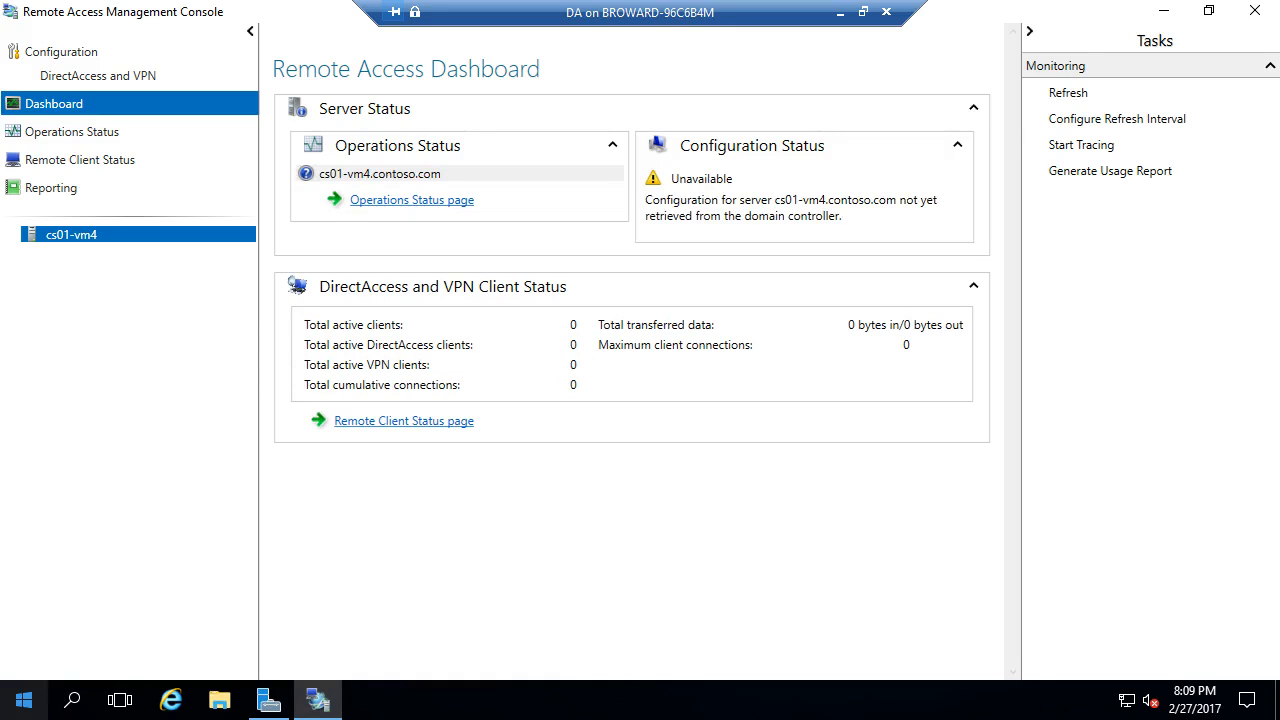
right_click(24, 700)
- Restart the DA server immediately by running shutdown /t 0 /r in a Command Prompt
click(115, 401)
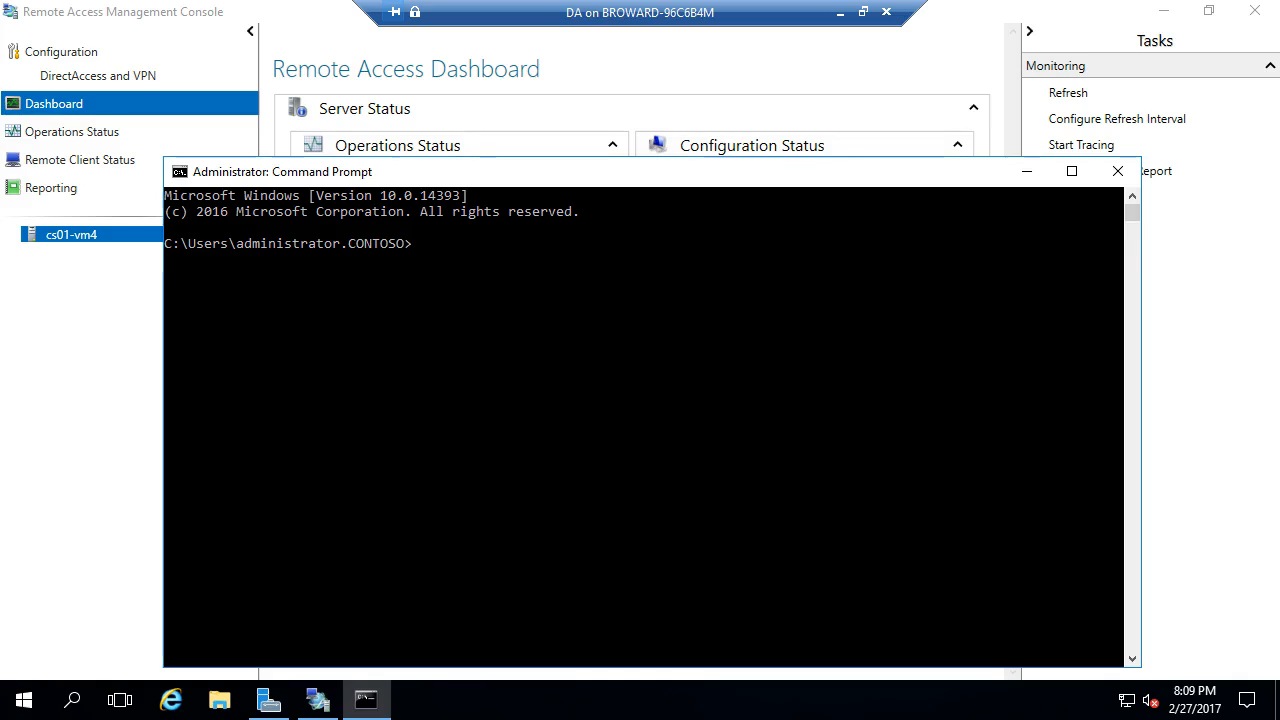
text(shutdownt /)
key(BackSpace)
key(BackSpace)
key(BackSpace)
text(/t -)
key(BackSpace)
text(0 /r)
key(Return)
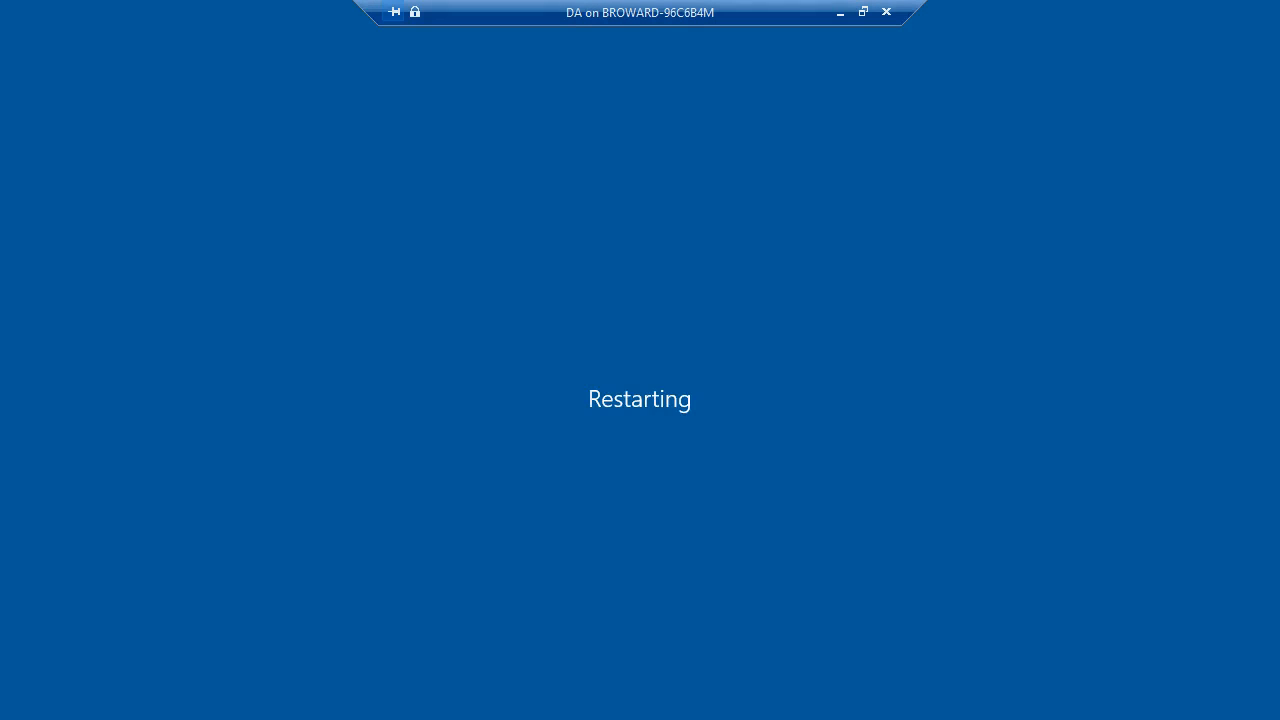
- Bring up the DC VM's console full screen and send Ctrl+Alt+Delete to reach sign-in
click(840, 12)
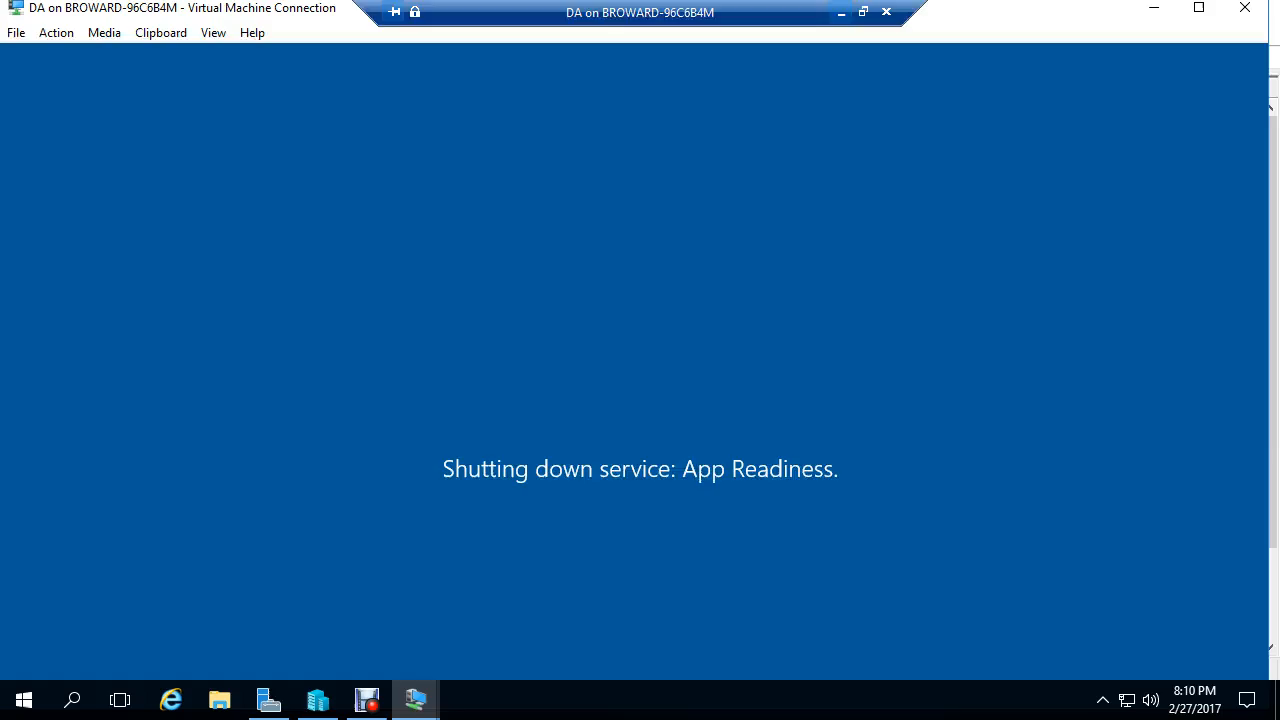
click(416, 700)
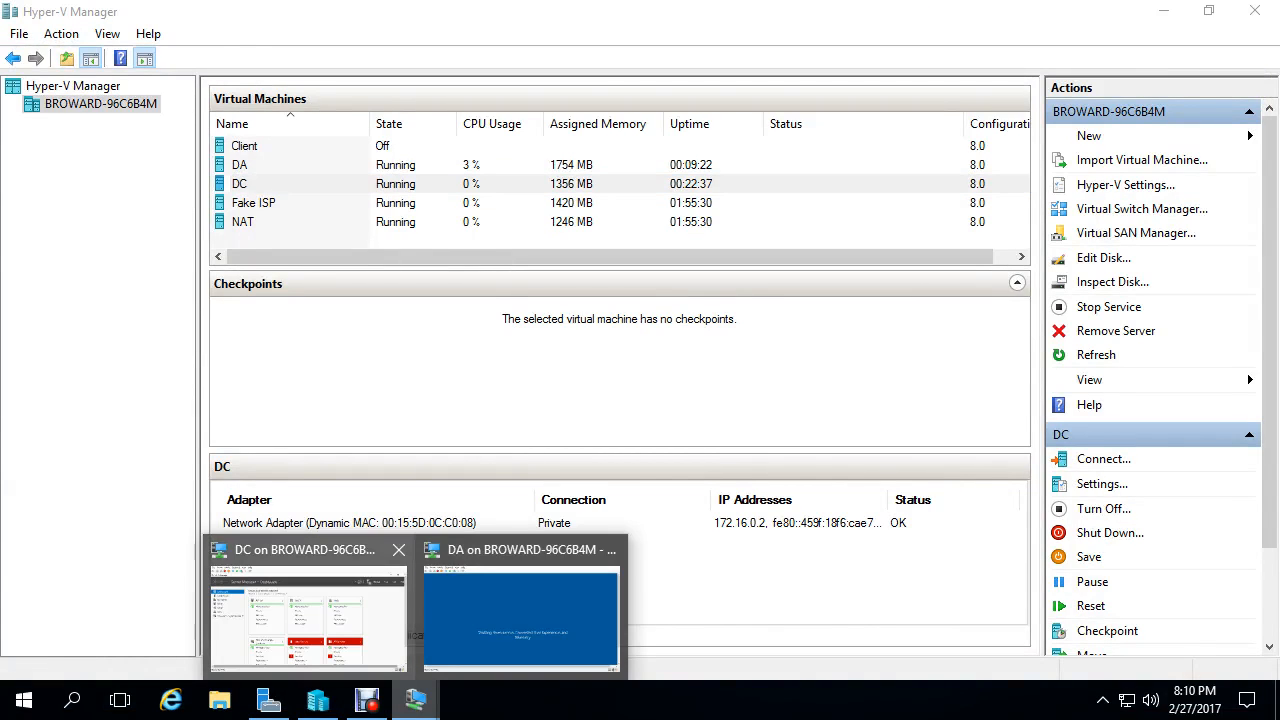
click(305, 610)
key(ctrl+alt+Break)
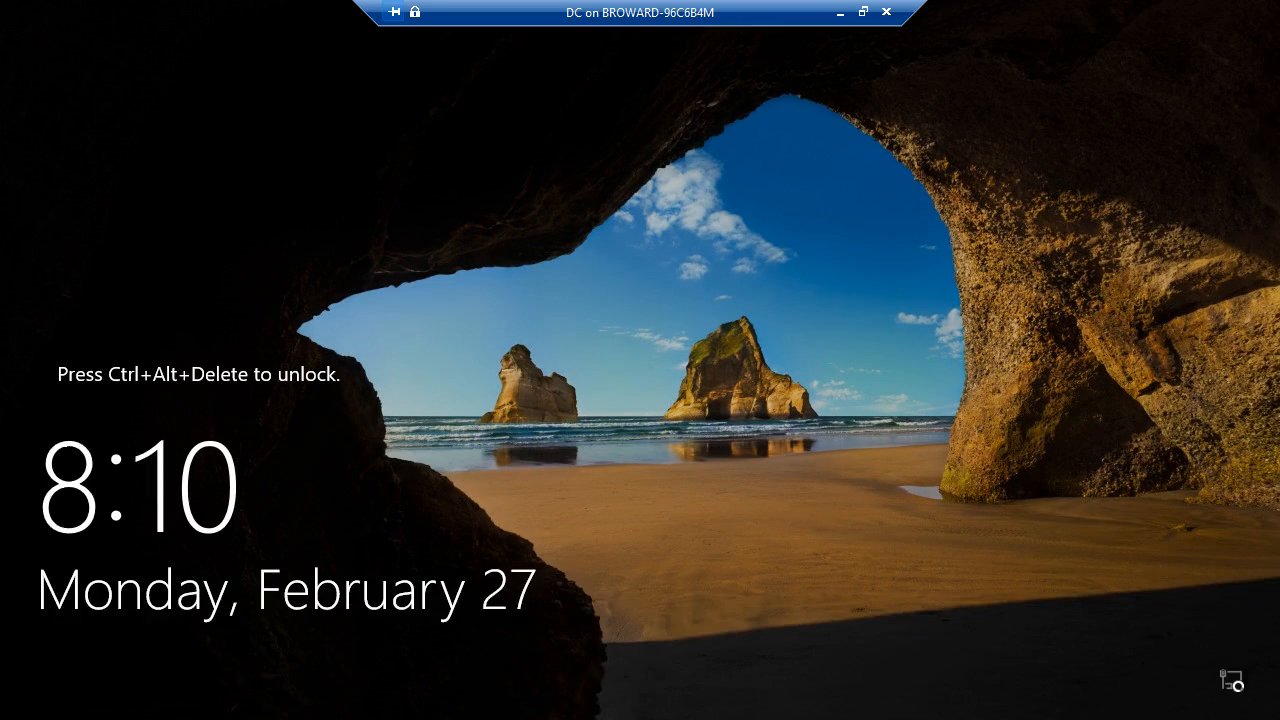
key(ctrl+alt+End)
- Sign in to the DC with the administrator password and launch Group Policy Management from Tools
text(Pa55w.rd)
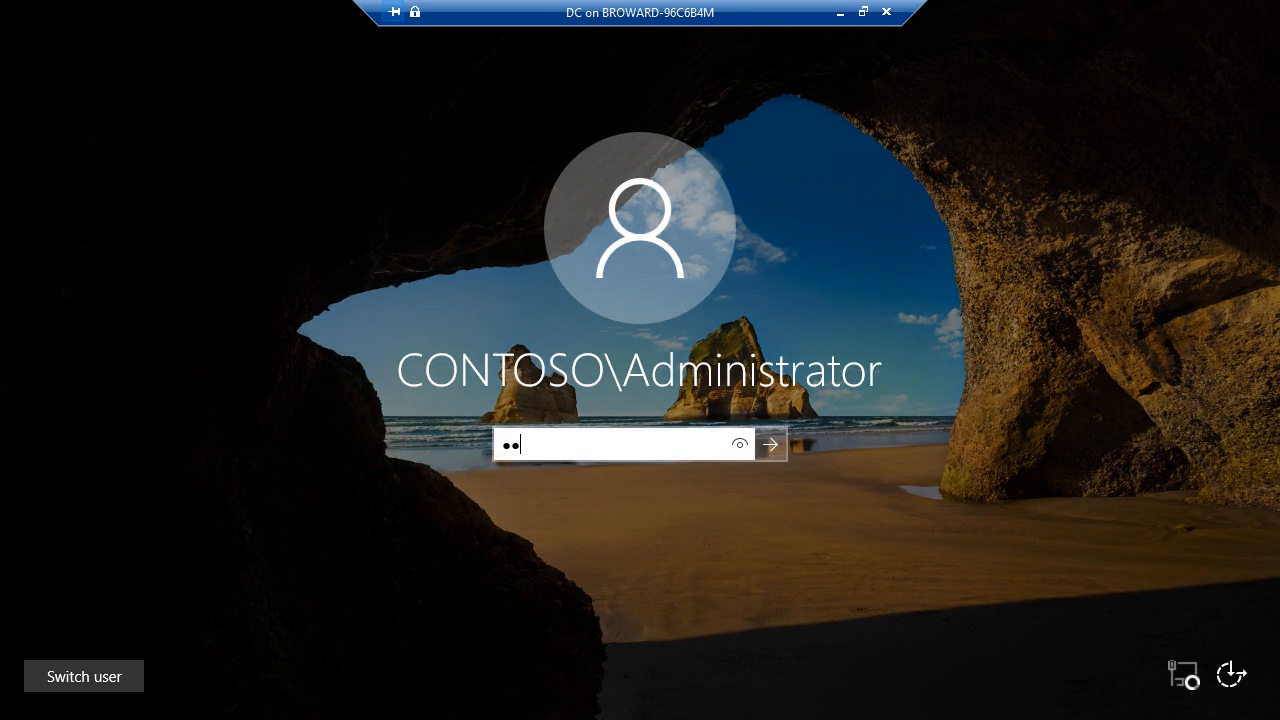
key(Return)
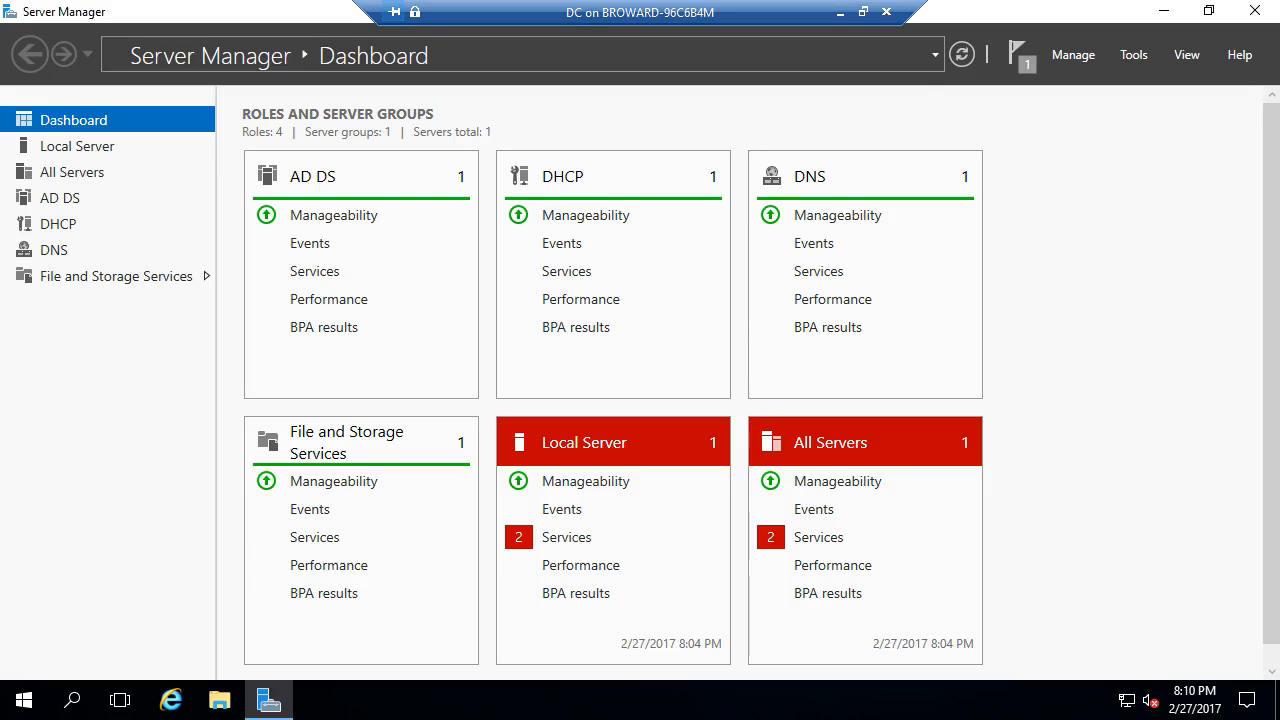
click(1134, 55)
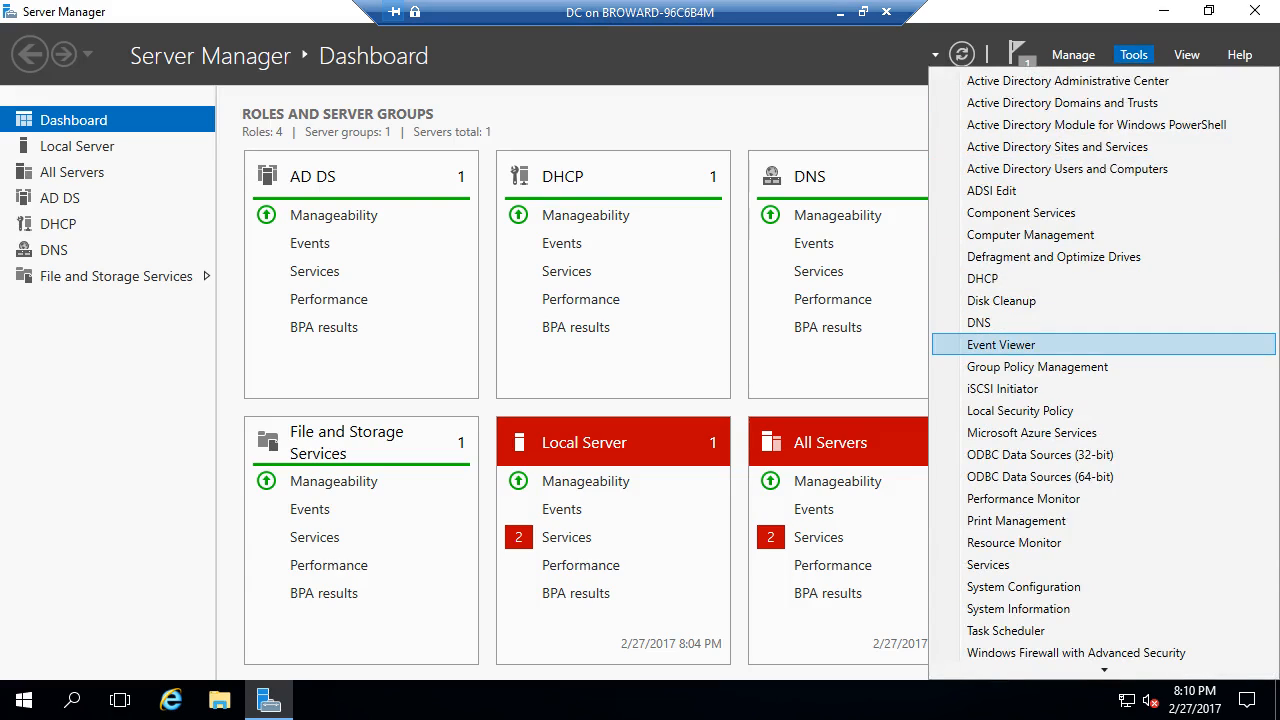
click(1037, 366)
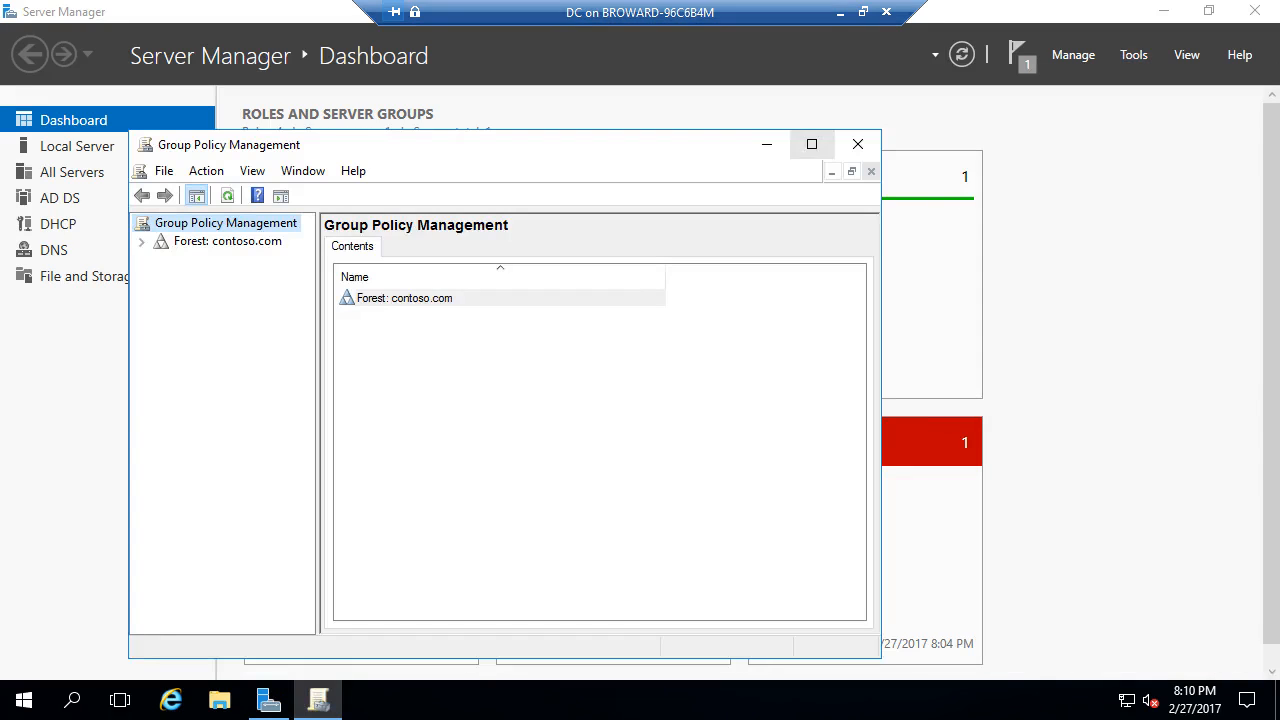
- Select the DirectAccess Client Settings GPO under contoso.com Group Policy Objects, keeping WMI filter <none>
click(811, 144)
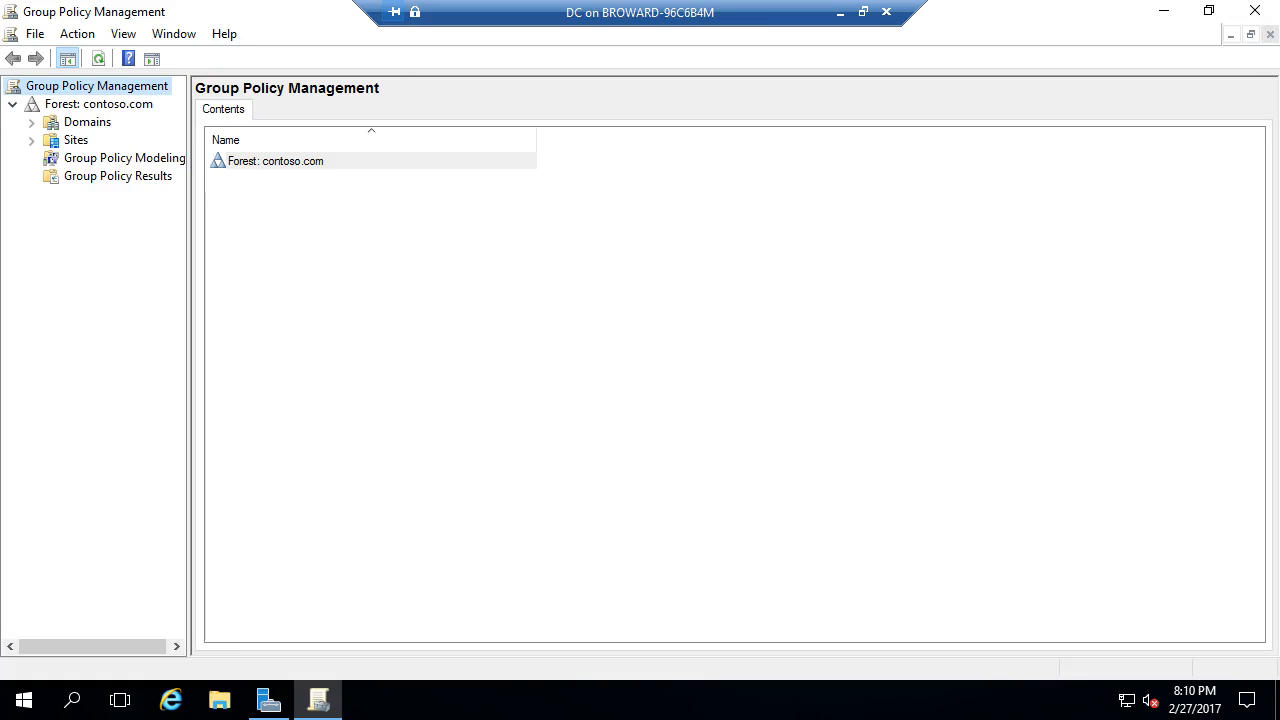
click(32, 123)
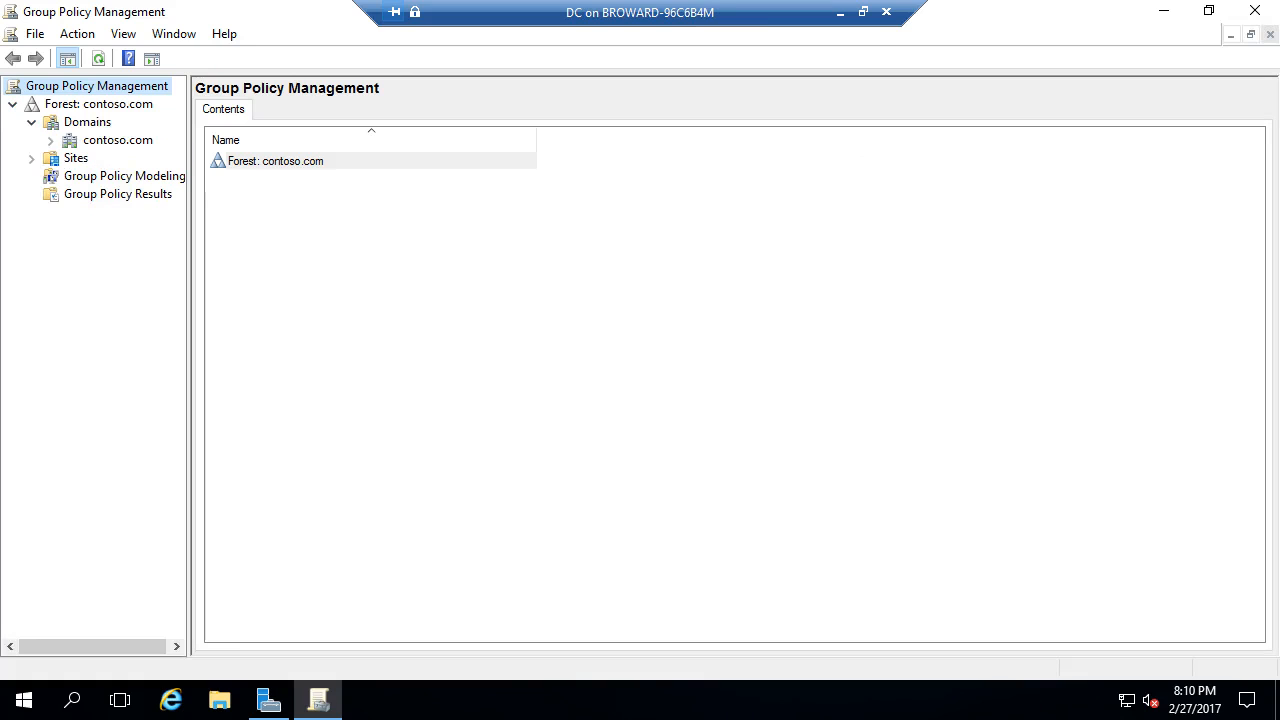
click(51, 141)
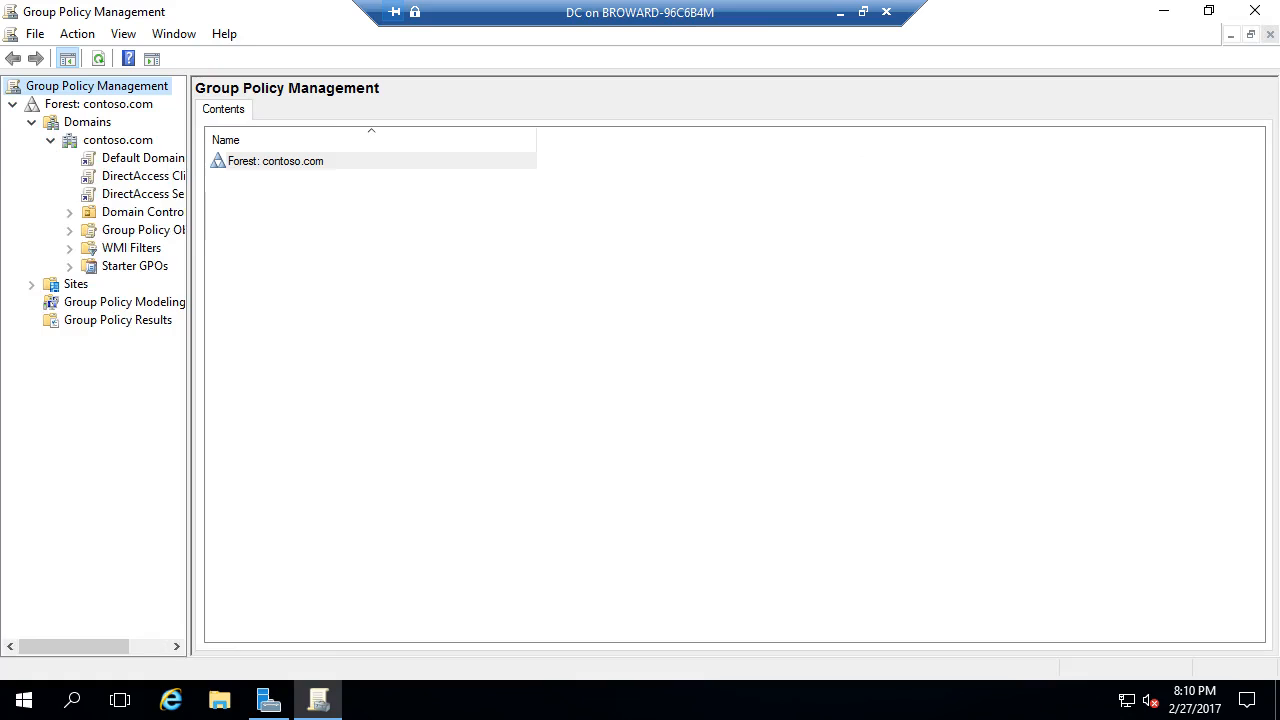
drag(189, 360, 330, 360)
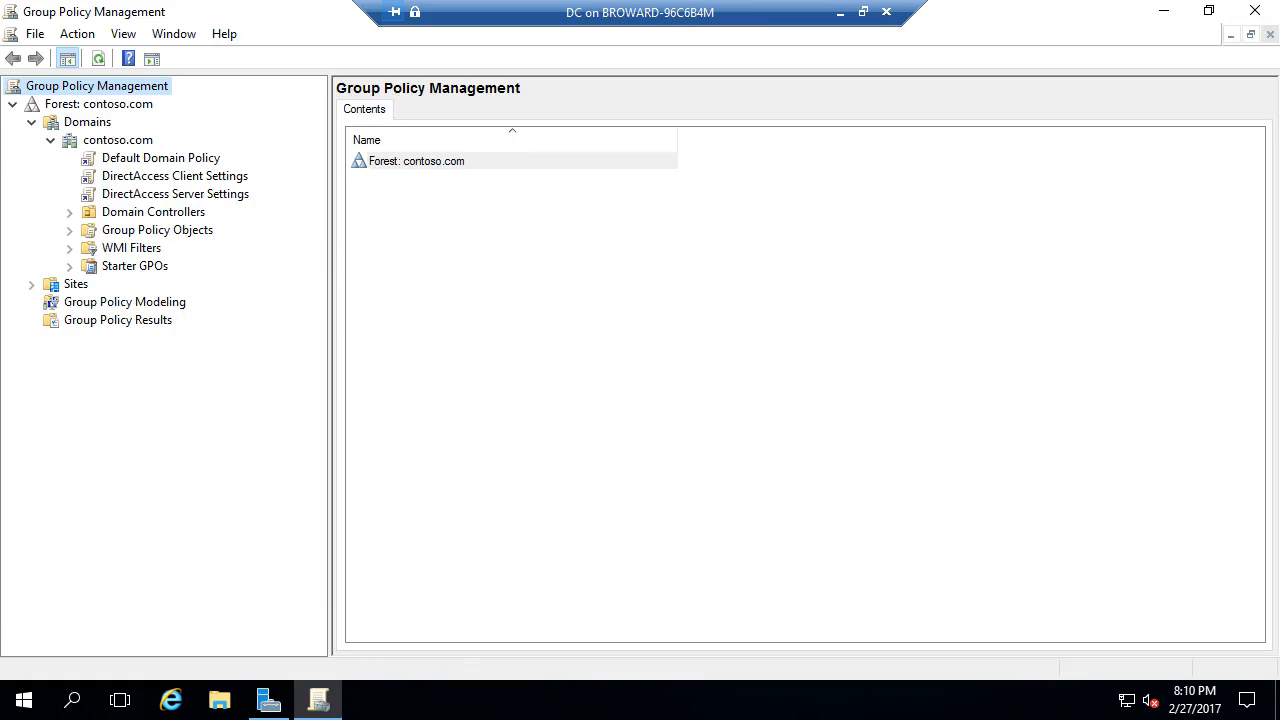
click(69, 230)
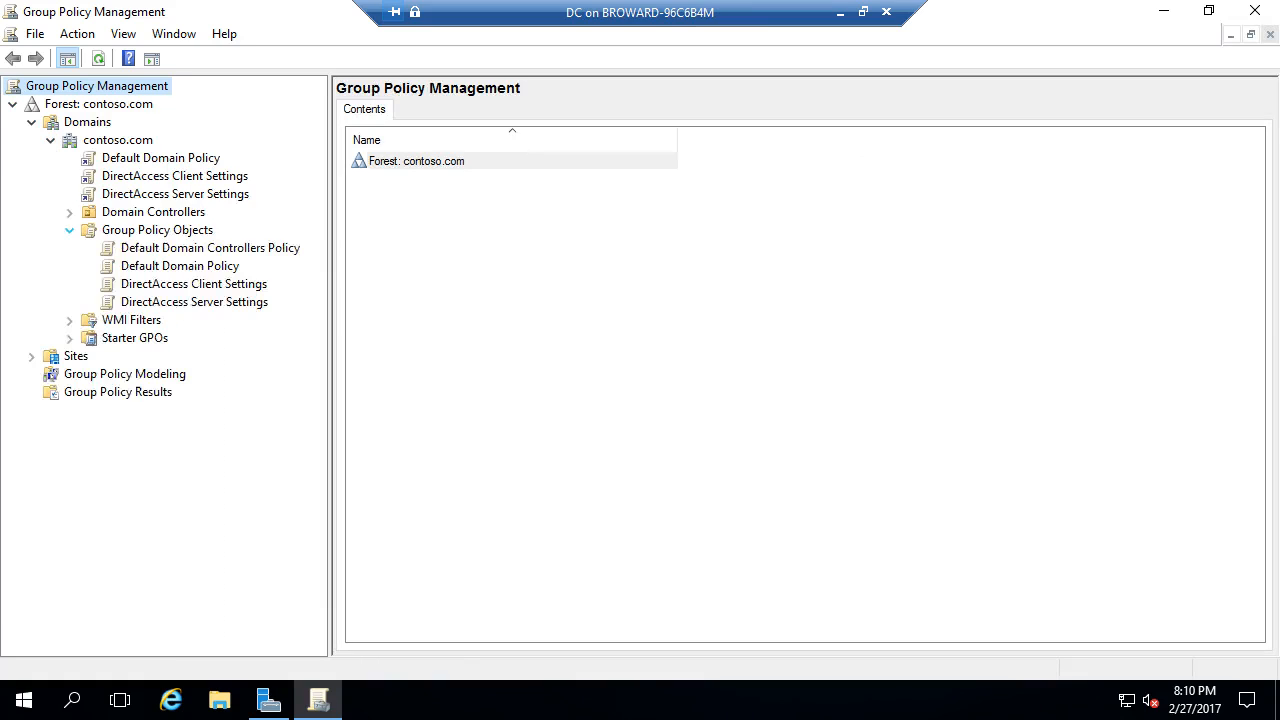
click(194, 284)
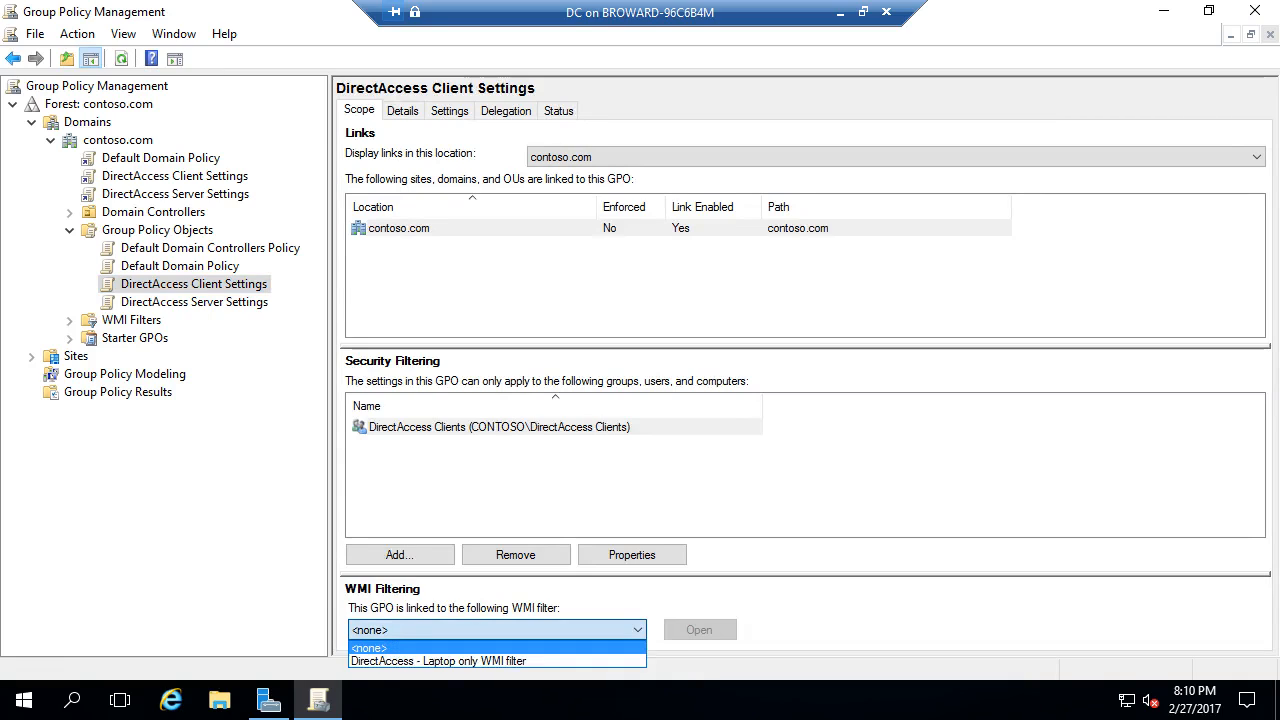
click(440, 648)
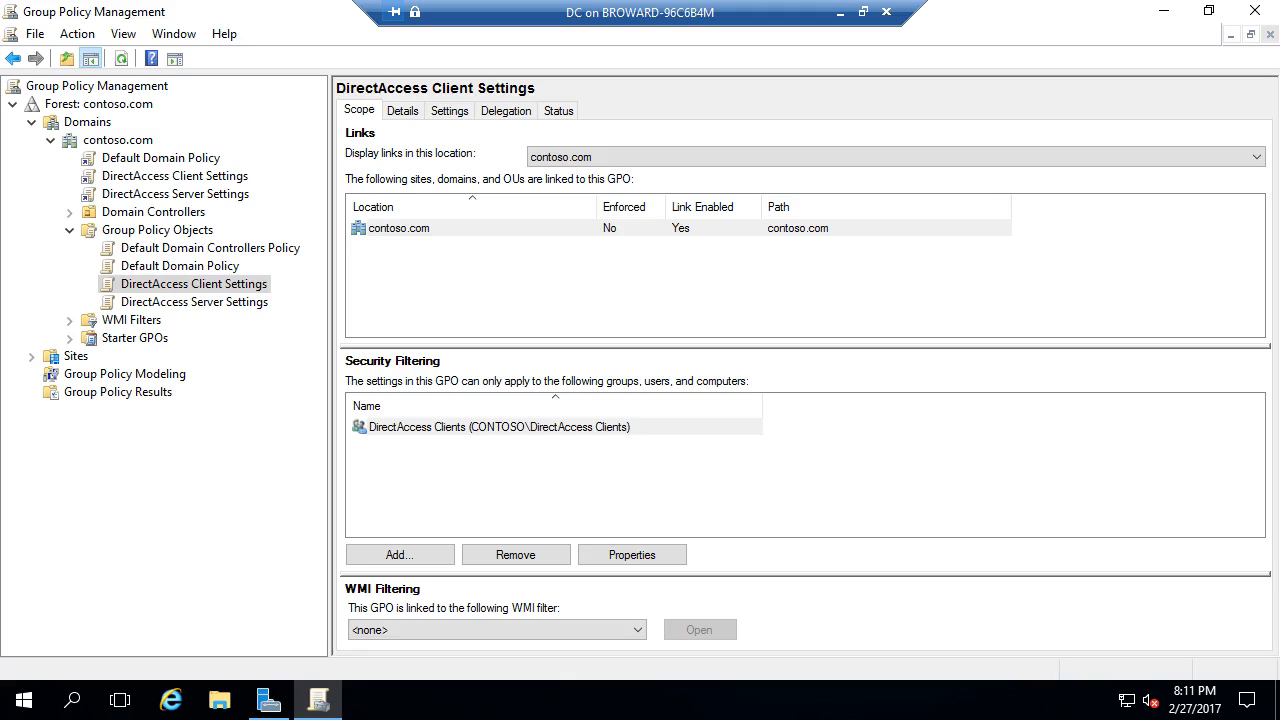
- Edit the DirectAccess Client Settings GPO and open its Name Resolution Policy settings
right_click(142, 286)
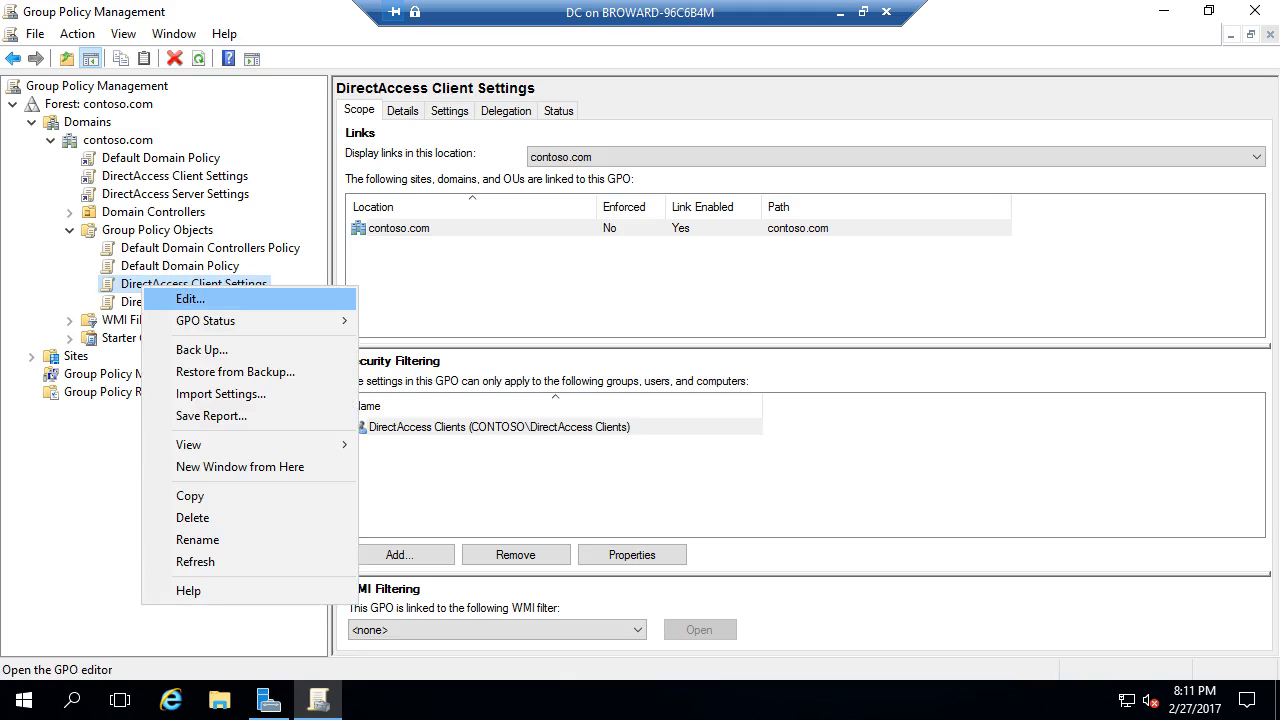
click(190, 299)
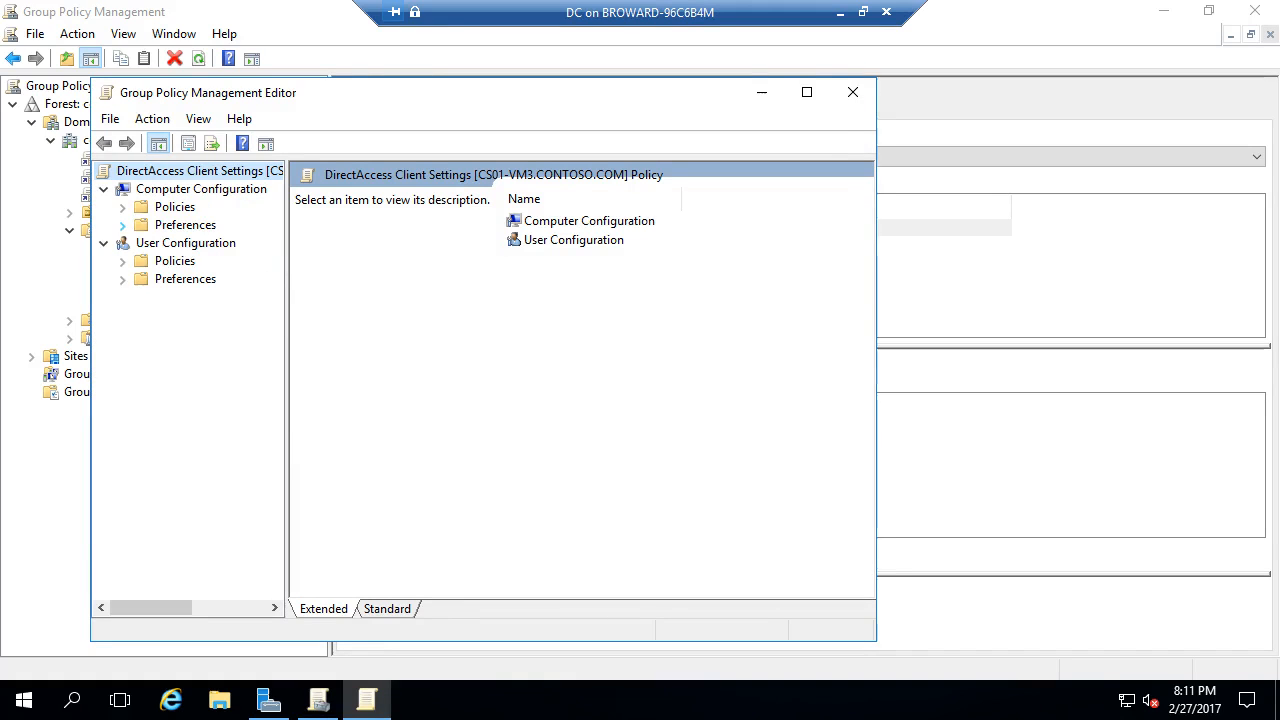
click(122, 206)
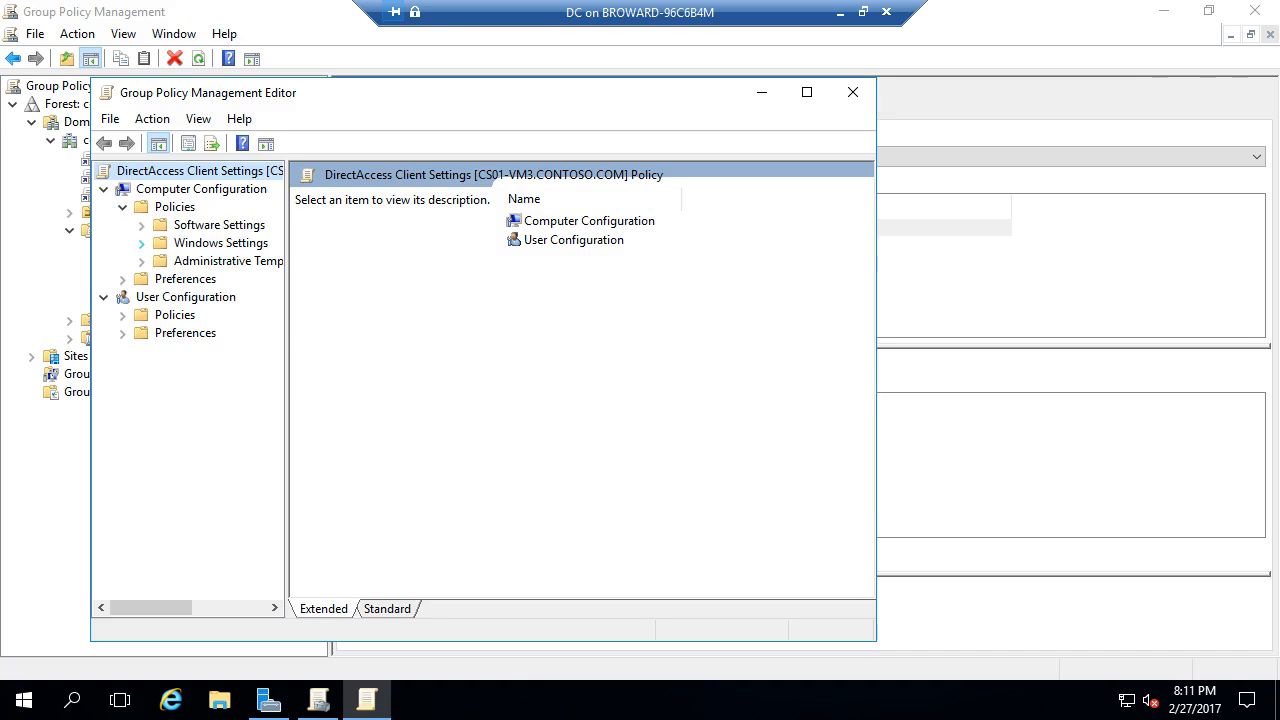
click(141, 243)
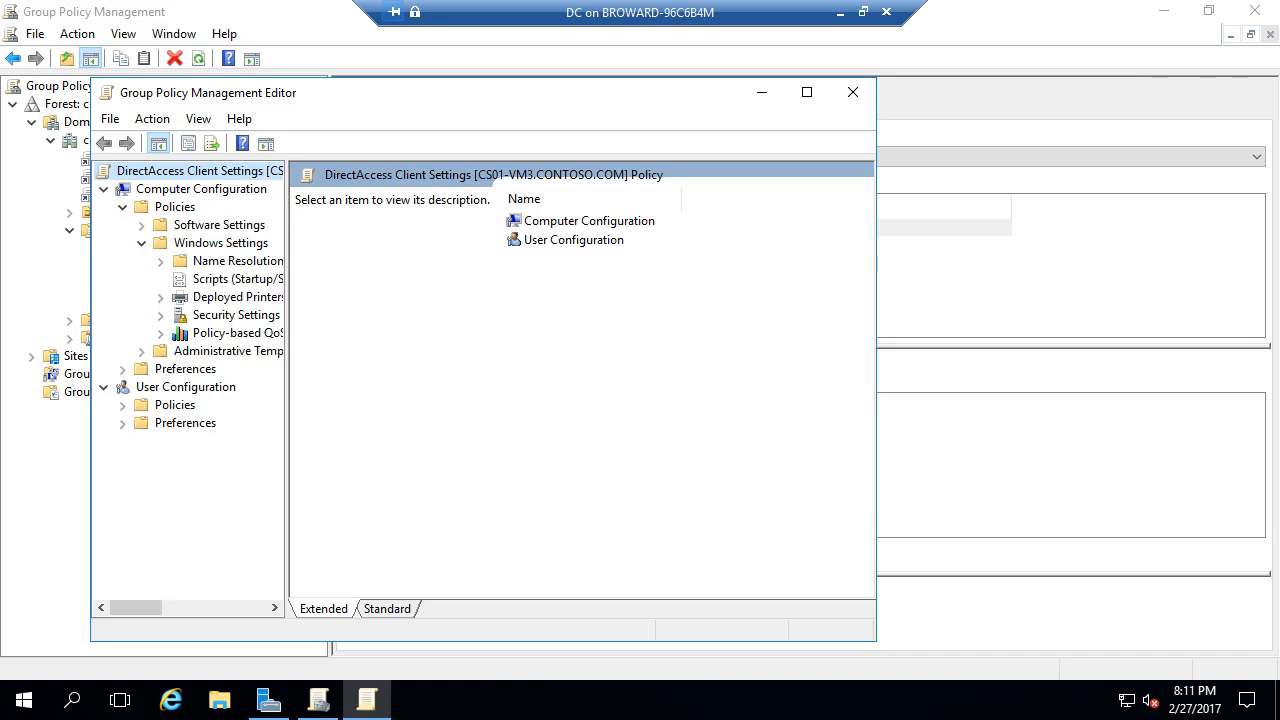
click(237, 261)
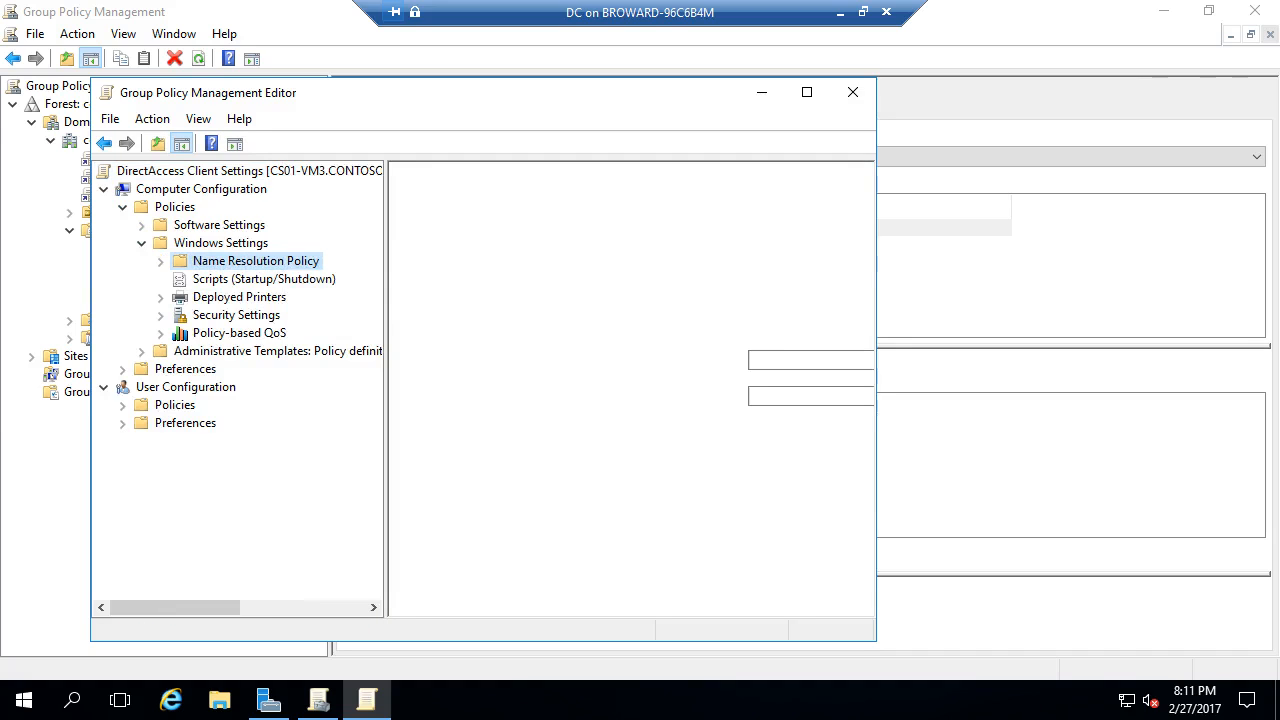
click(806, 92)
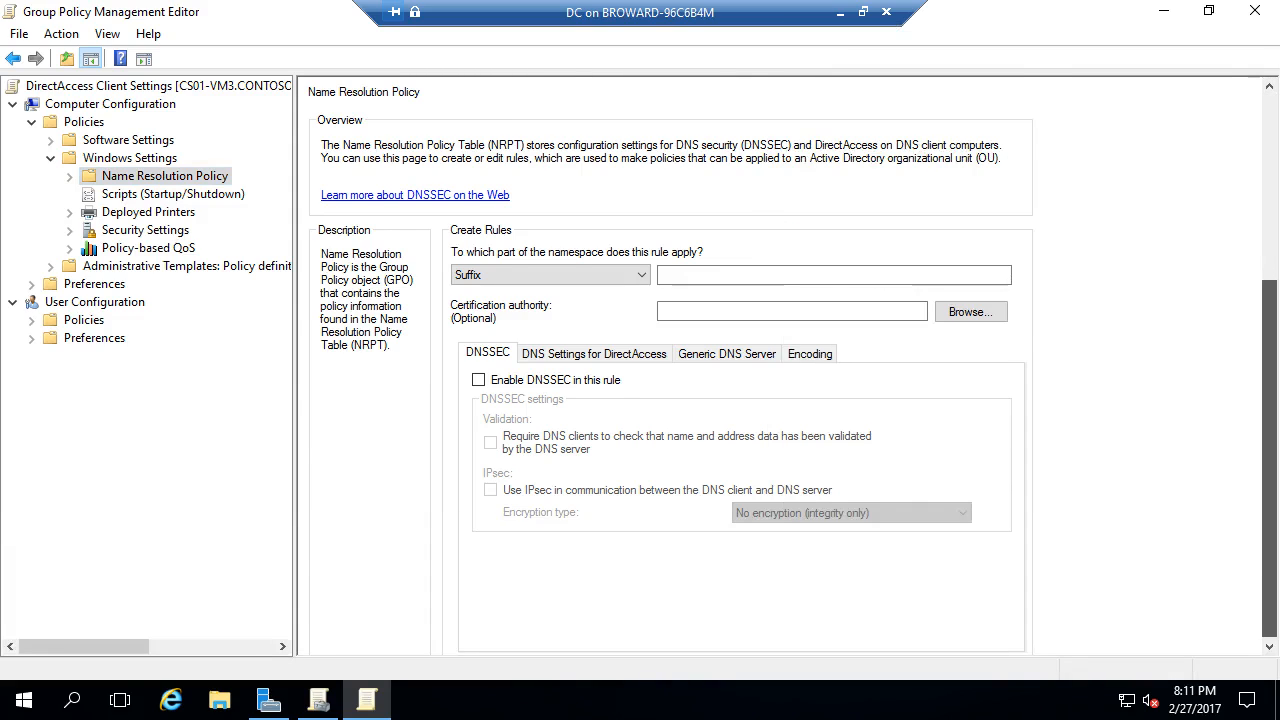
- Update the public.contoso.com NRPT rule so it no longer uses a web proxy
scroll(670, 370, down, 5)
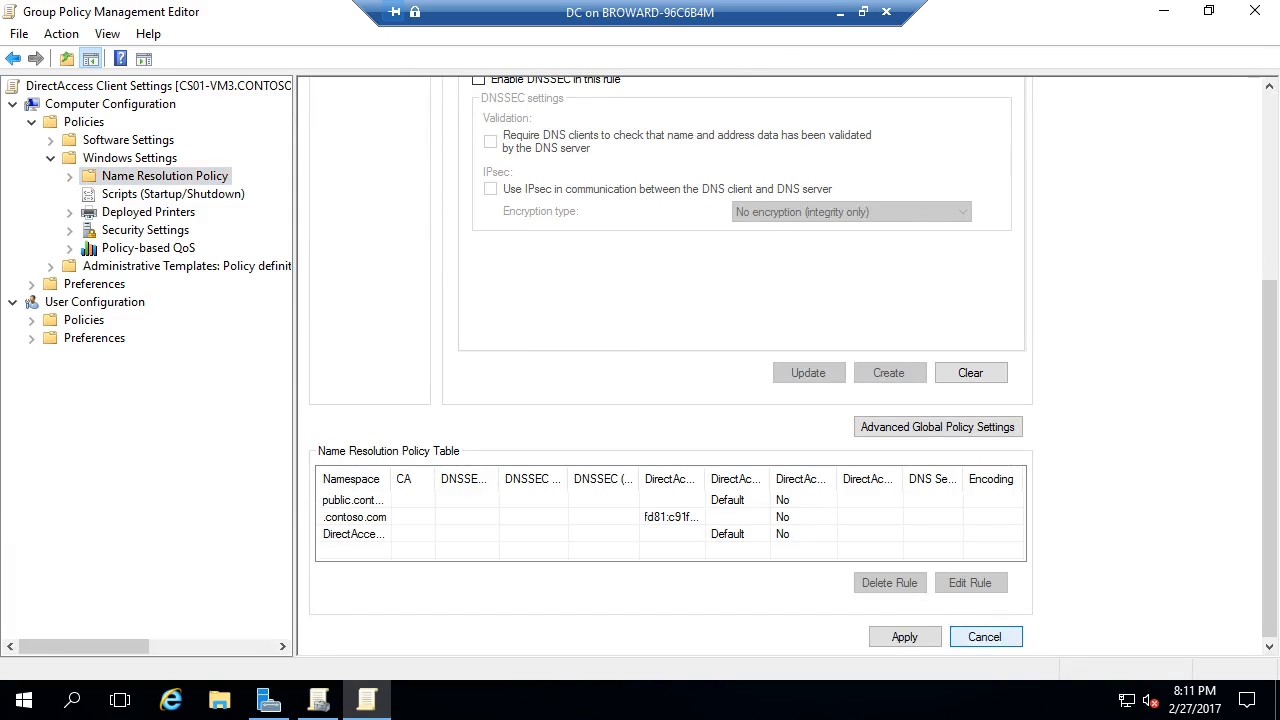
click(372, 500)
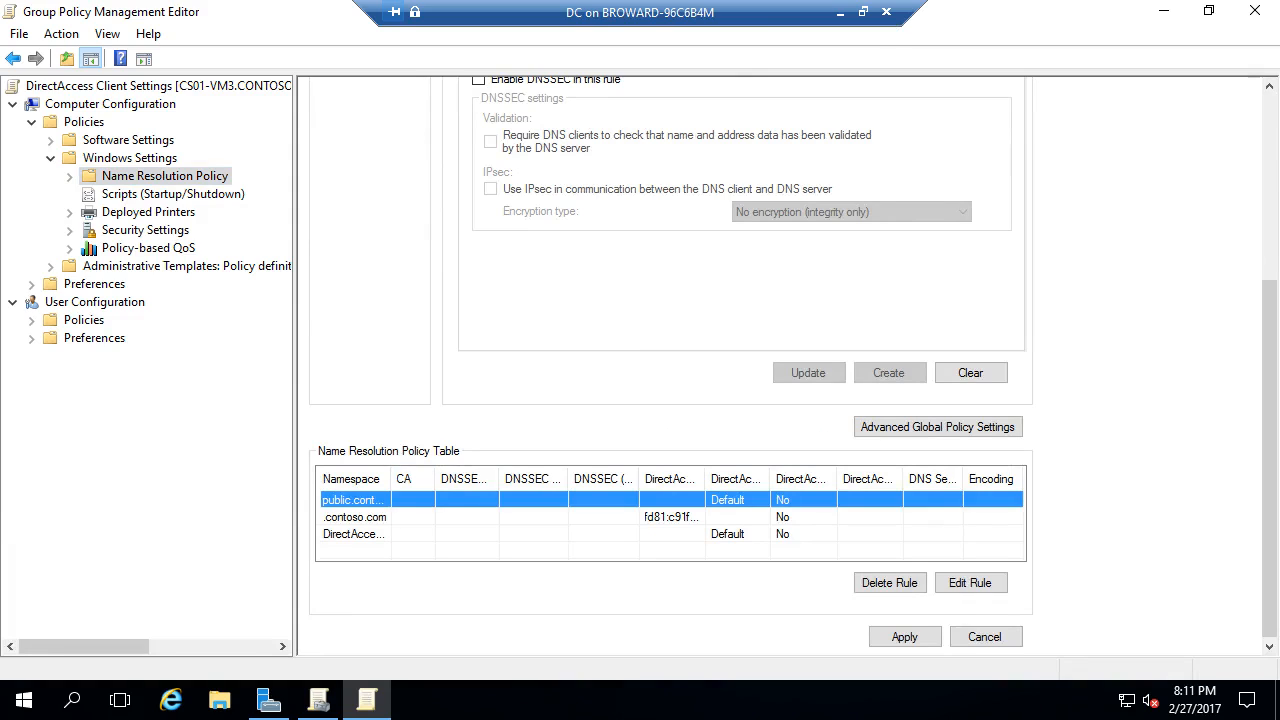
click(970, 582)
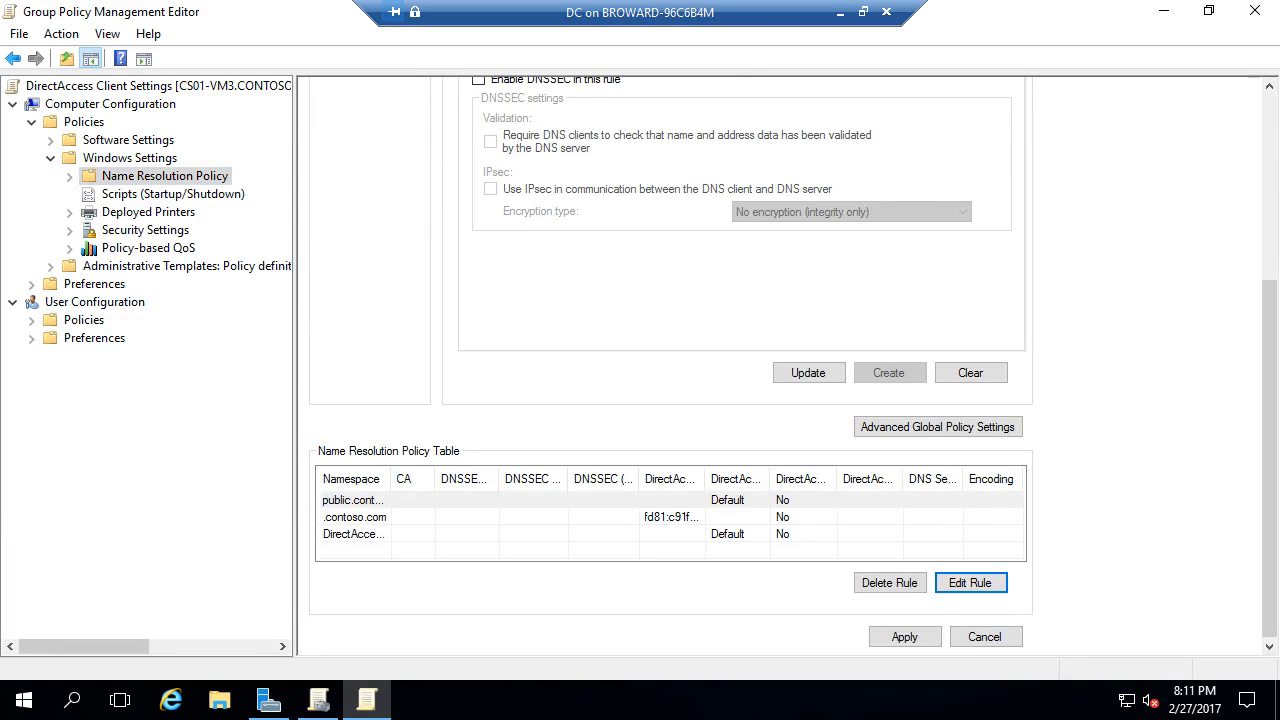
scroll(670, 370, up, 3)
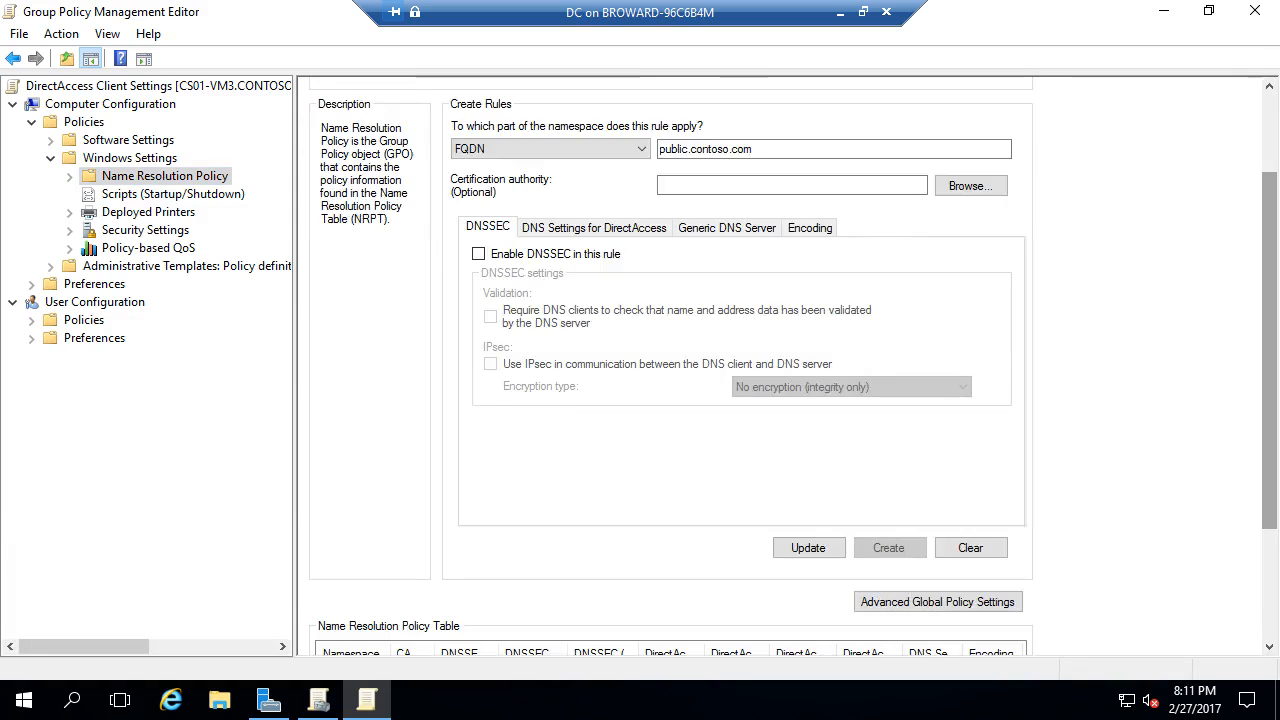
click(594, 228)
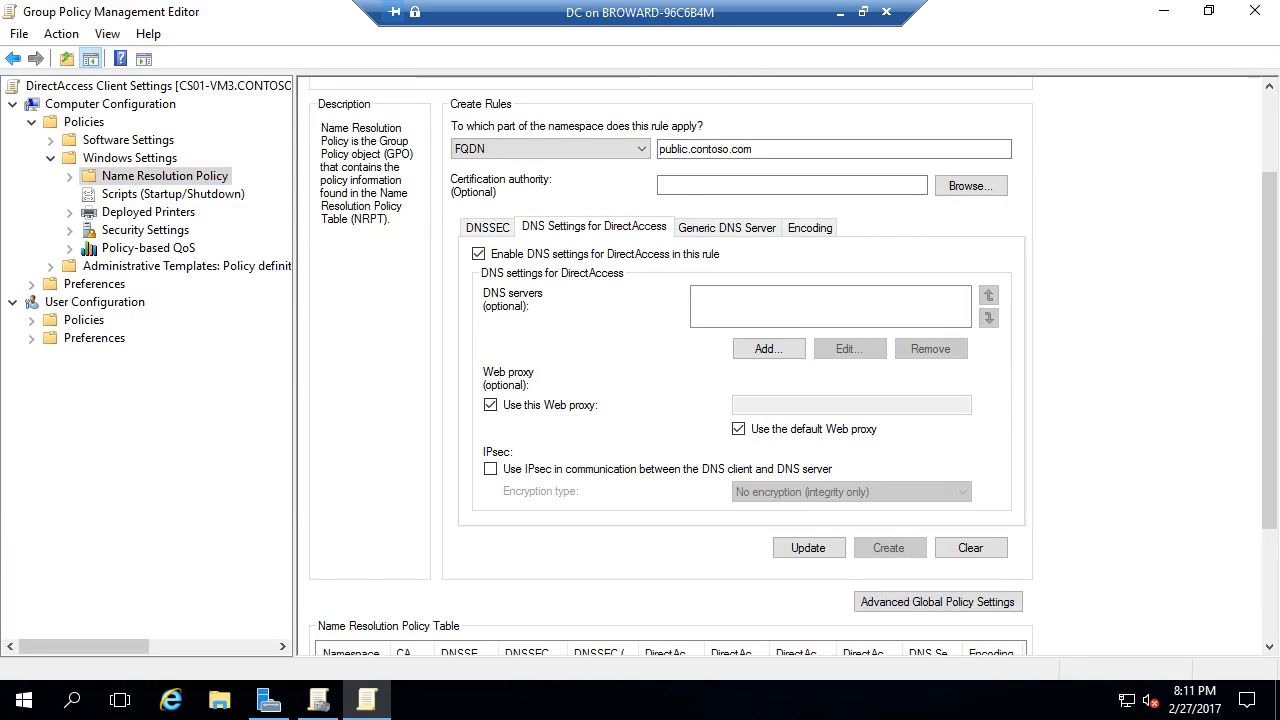
click(808, 547)
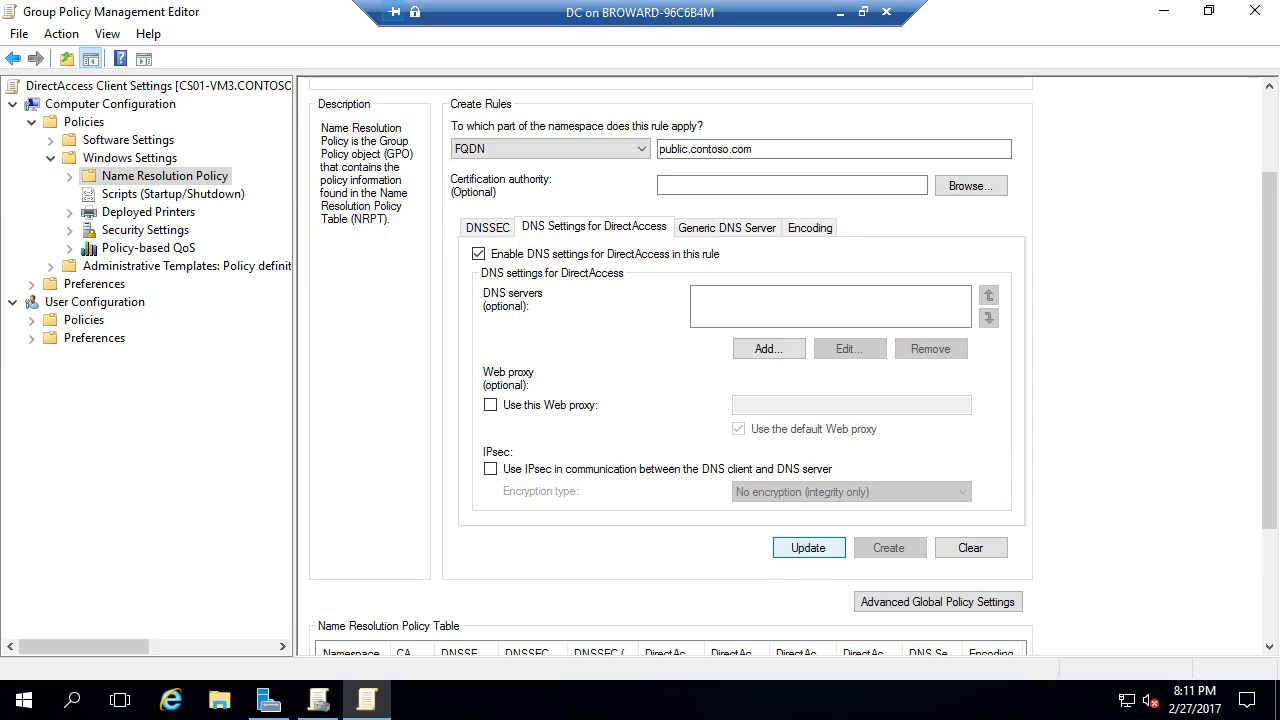
- Remove the web proxy from the DirectAccess NRPT rule and save the updated rule
drag(1270, 350, 1270, 439)
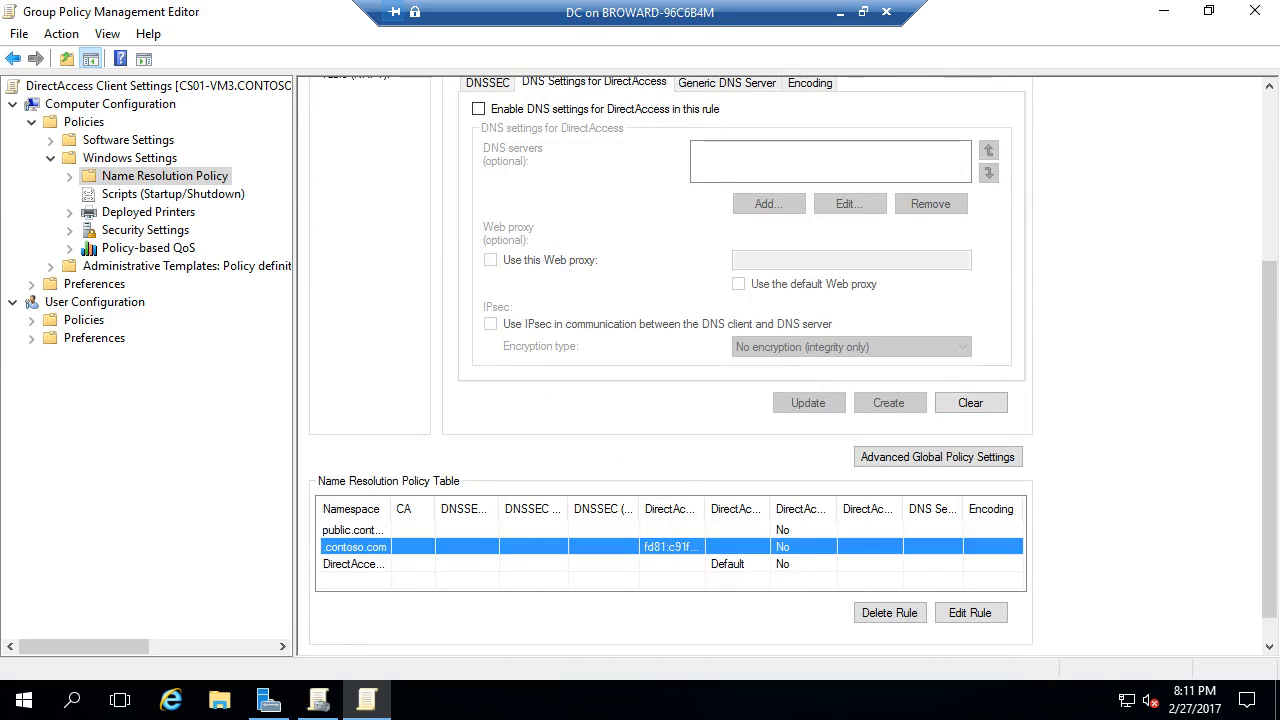
click(970, 612)
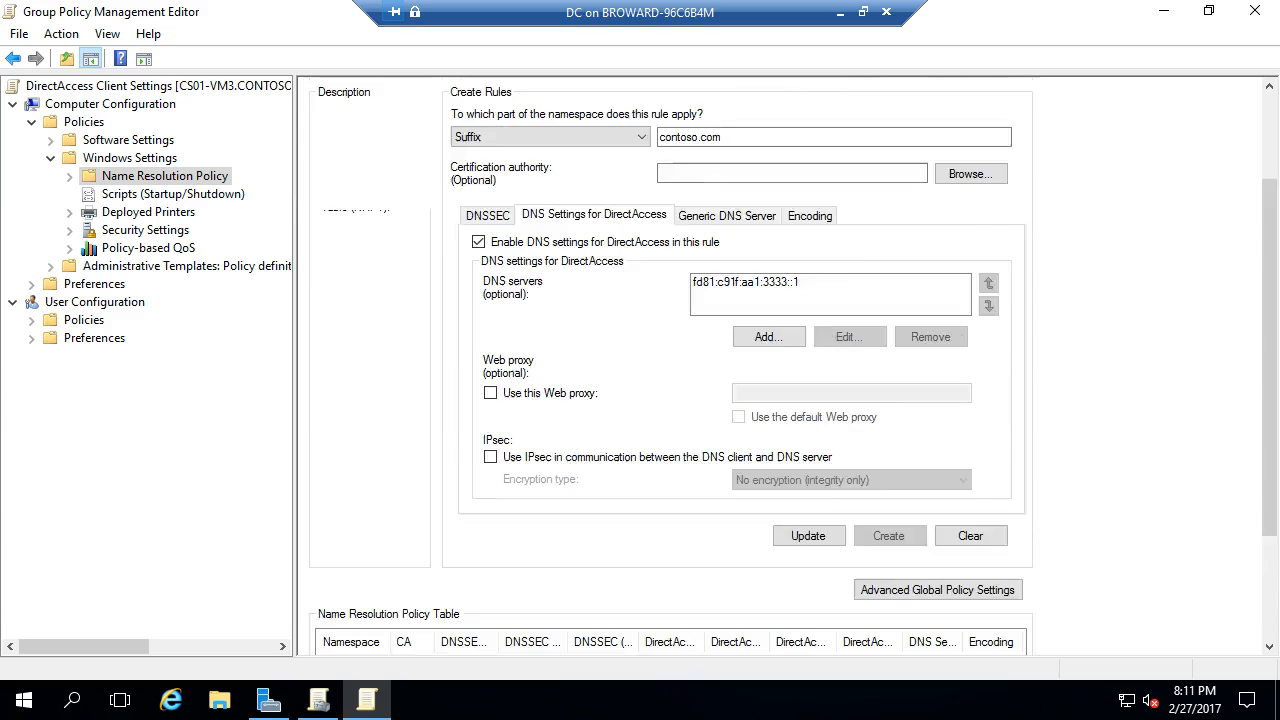
scroll(670, 360, up, 3)
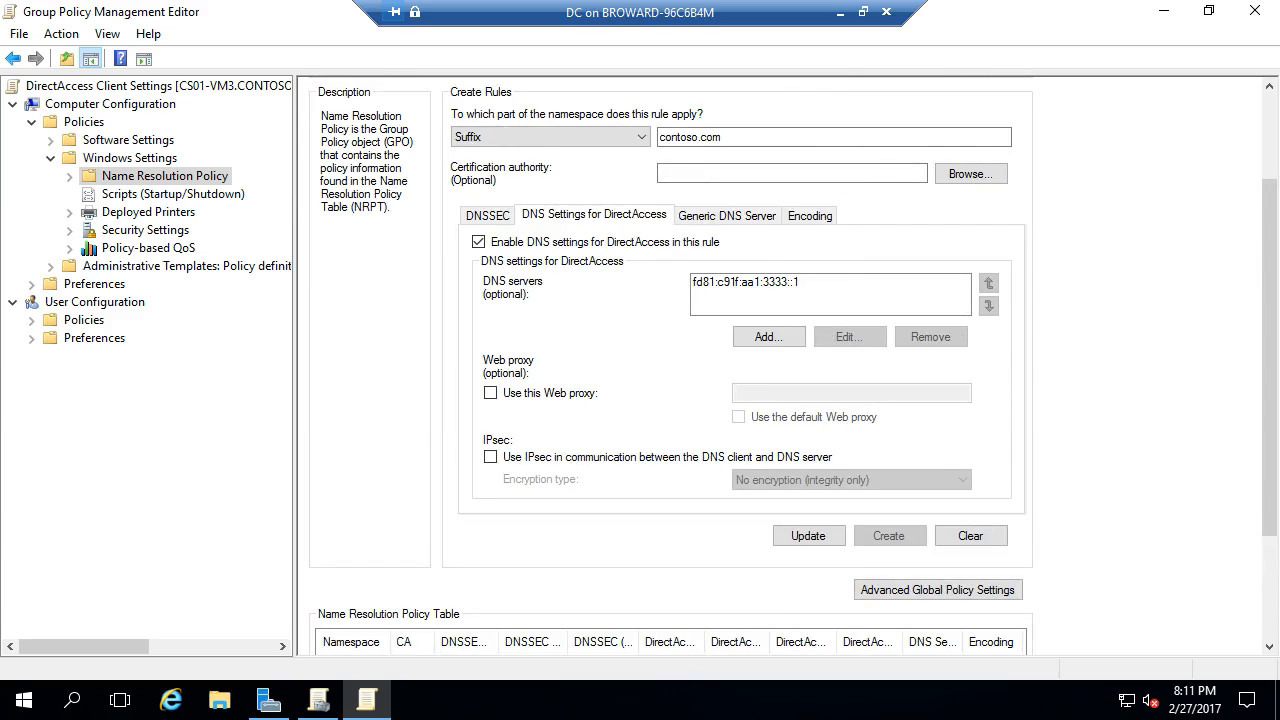
drag(1269, 370, 1269, 473)
click(672, 532)
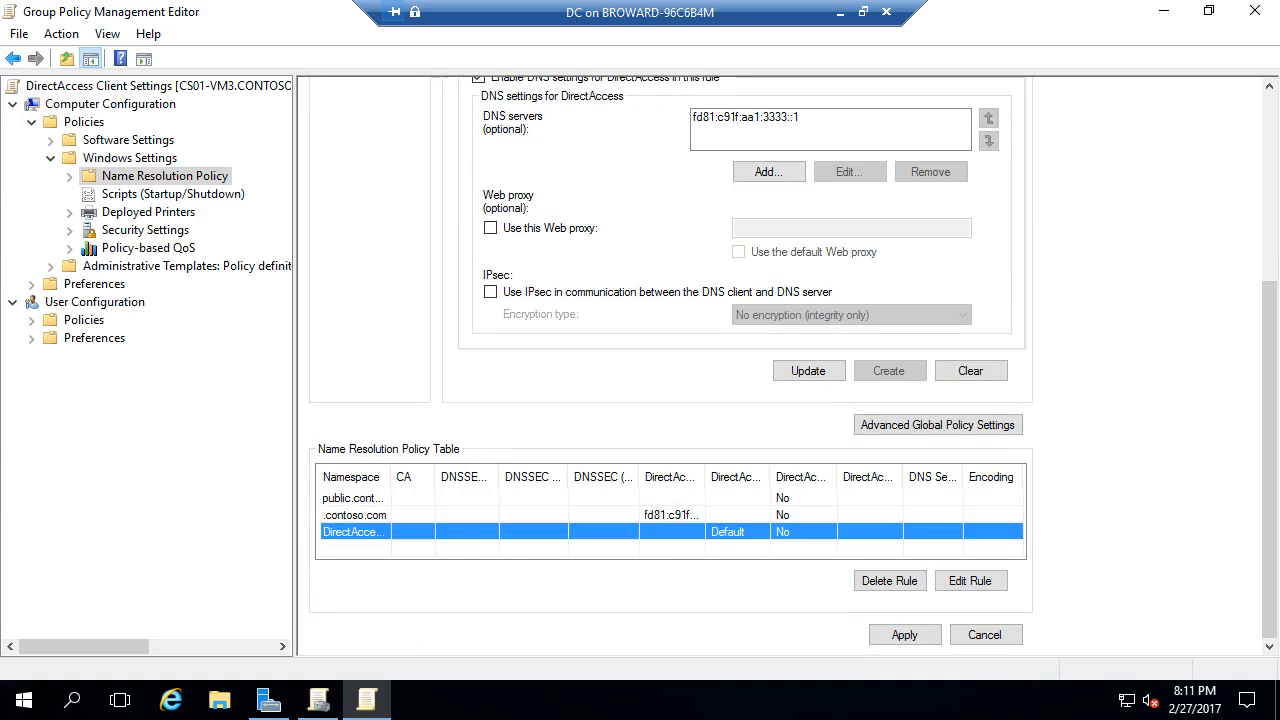
click(970, 580)
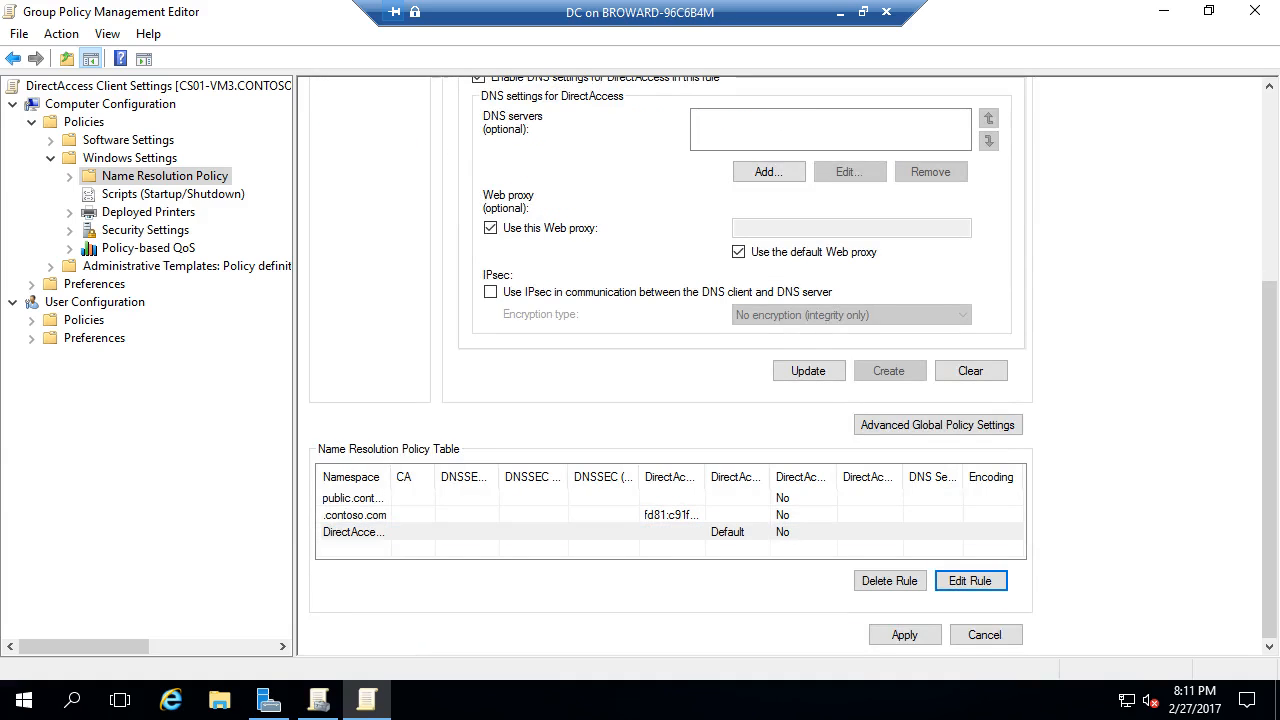
click(490, 228)
click(808, 371)
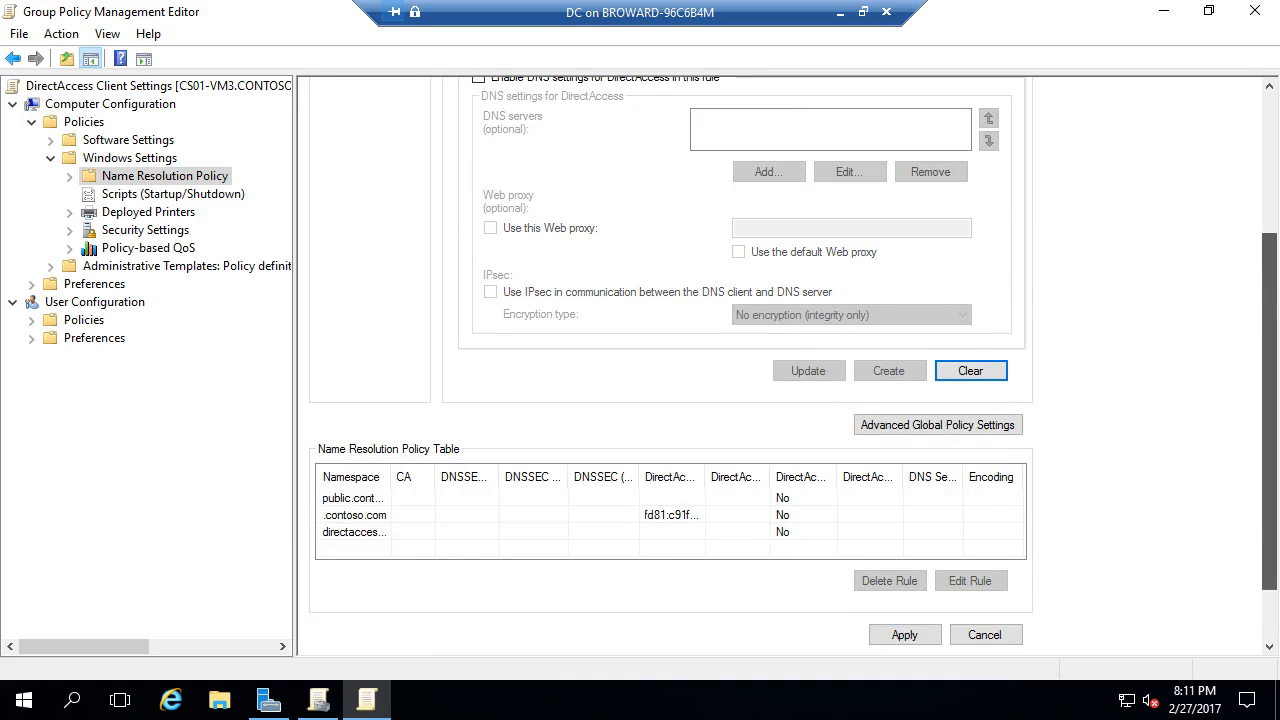
scroll(670, 400, up, 3)
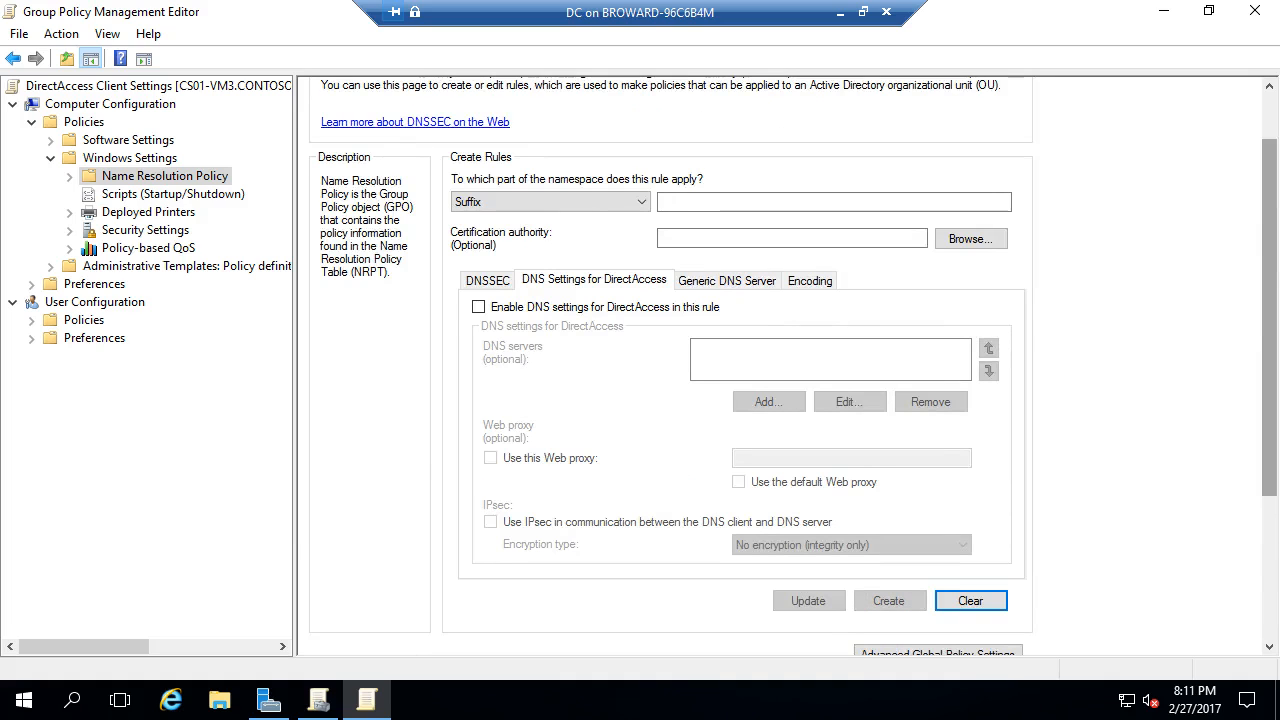
scroll(670, 400, down, 3)
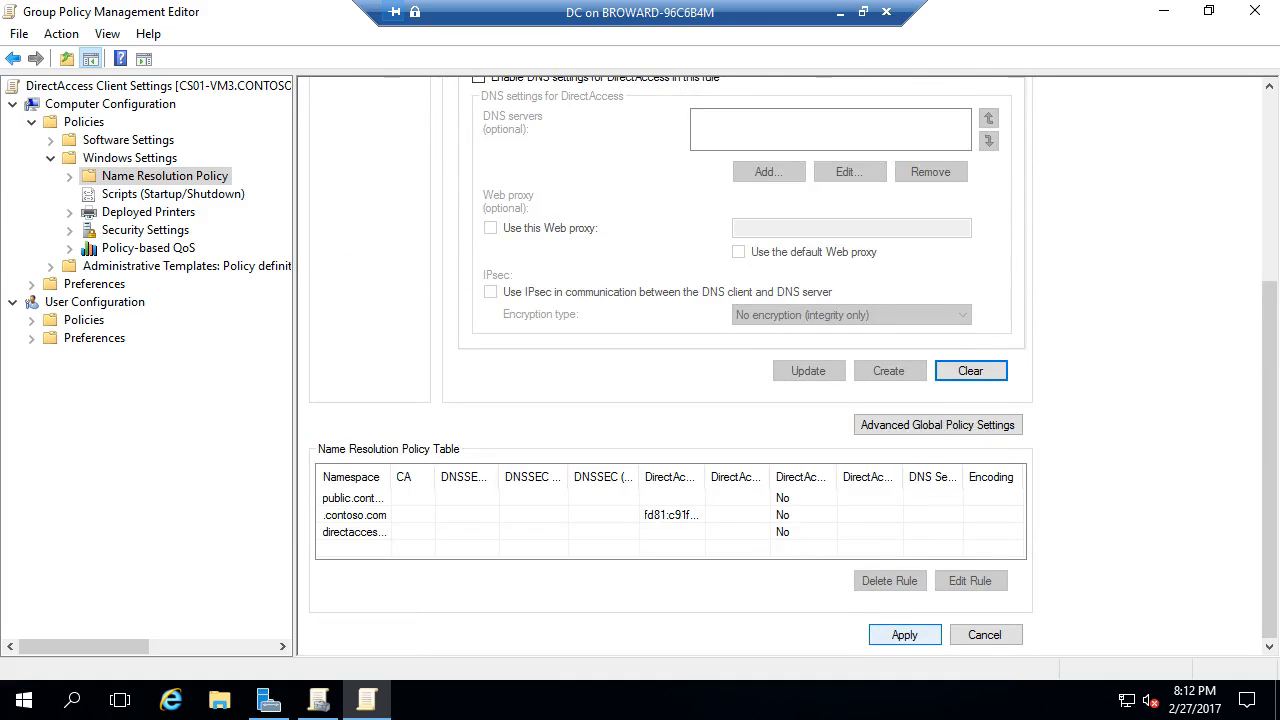
- Apply the name resolution policy changes and browse the Administrative Templates and Preferences folders
click(904, 634)
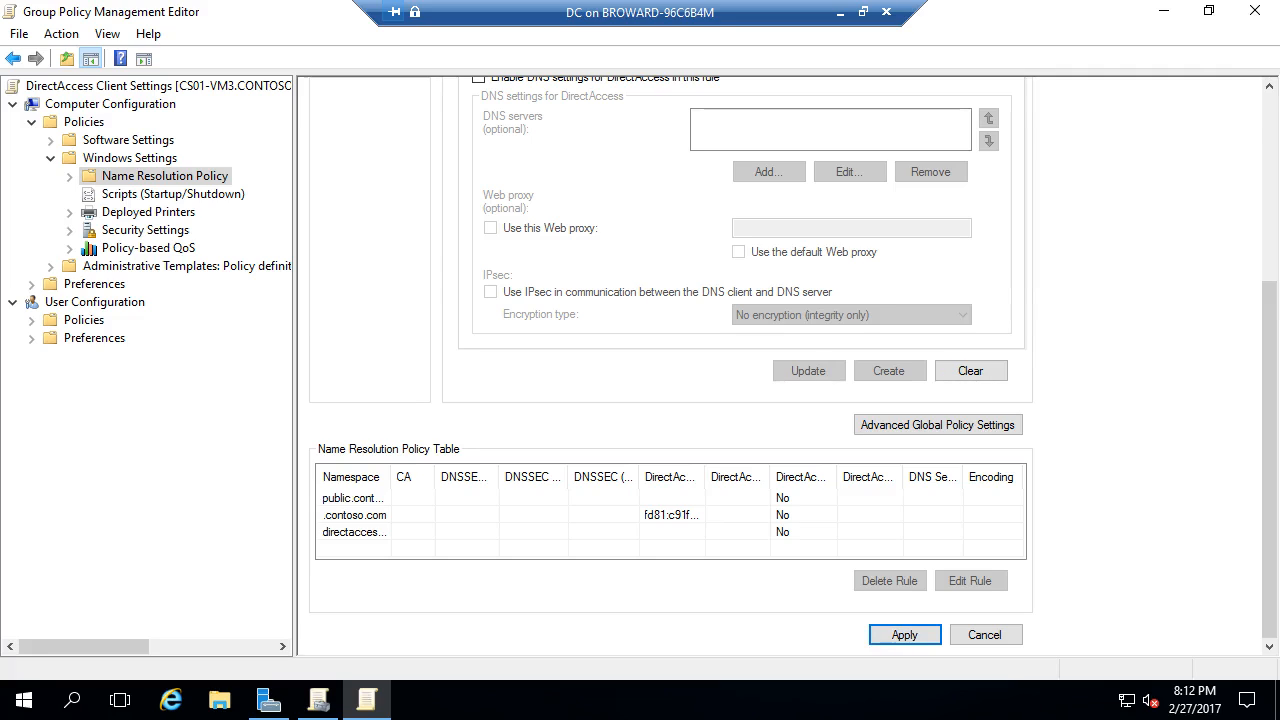
click(50, 265)
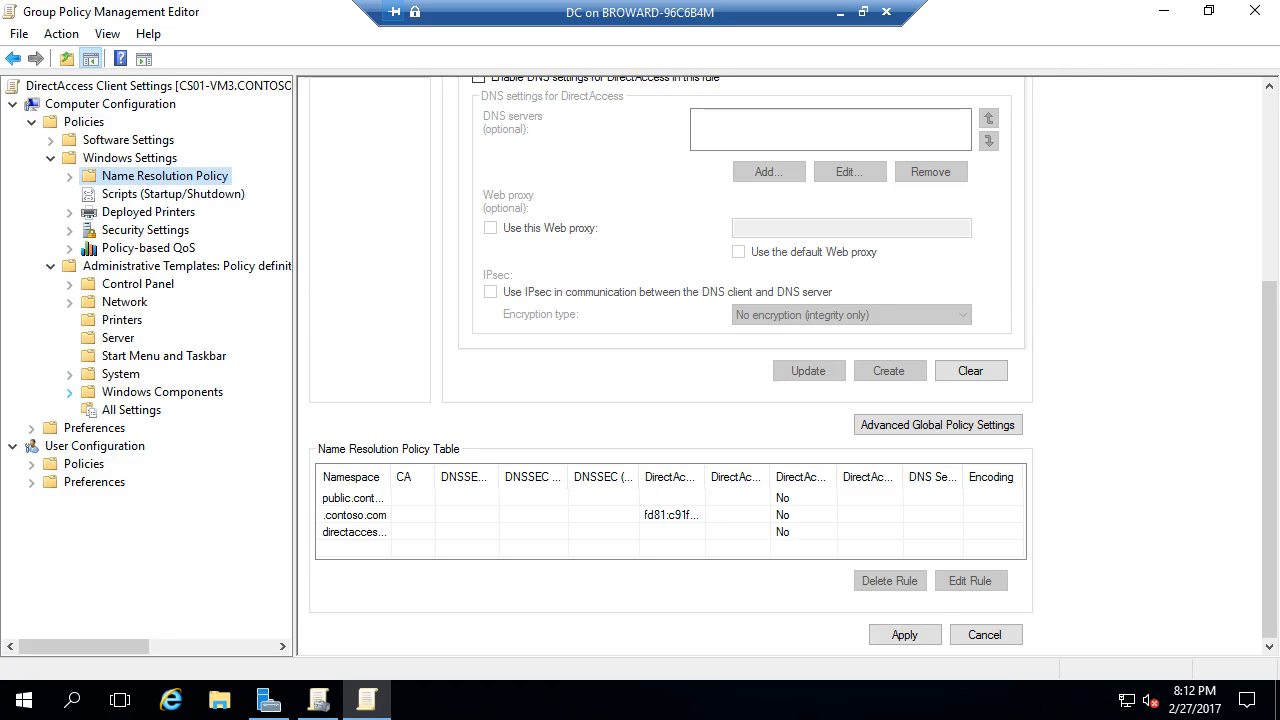
click(69, 391)
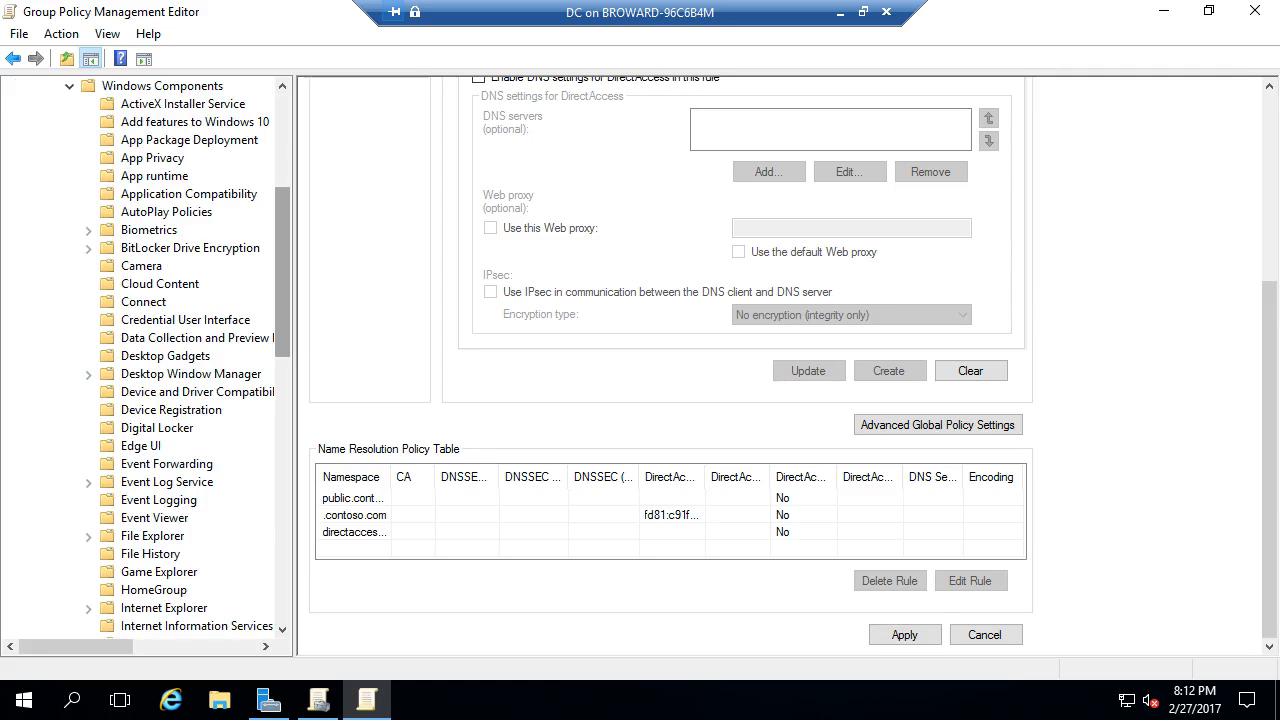
scroll(282, 272, up, 5)
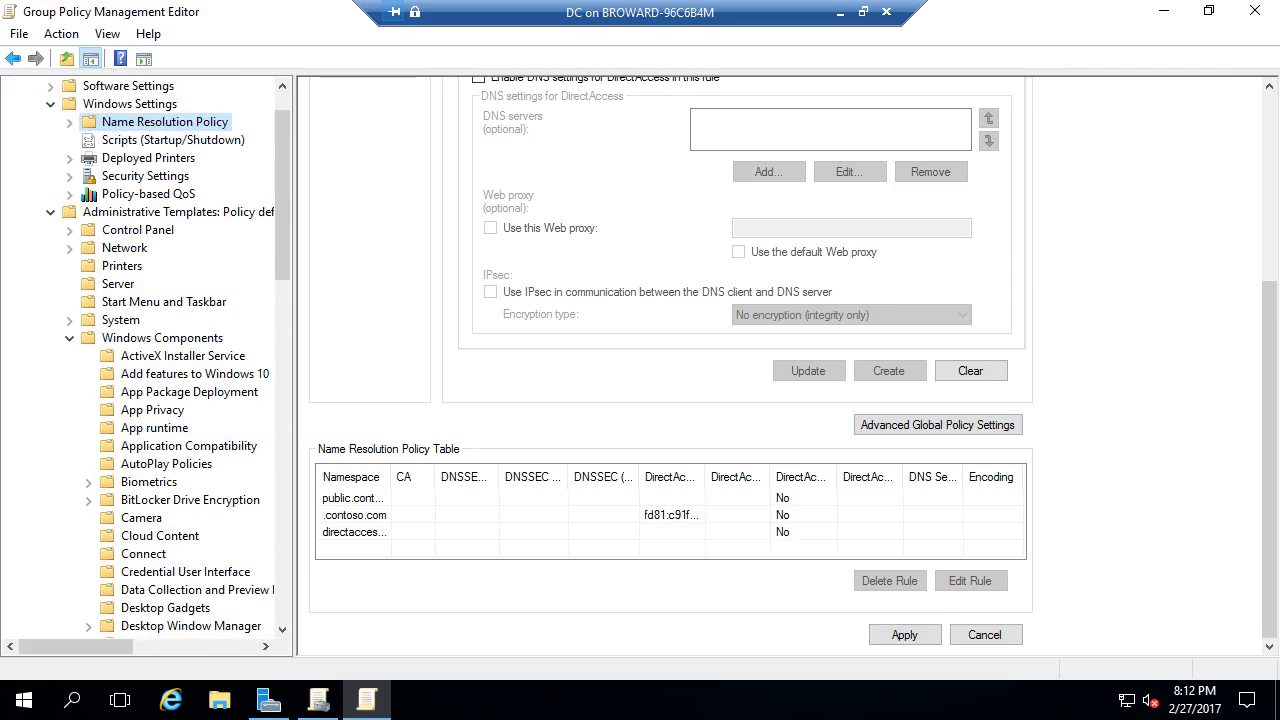
scroll(250, 428, down, 10)
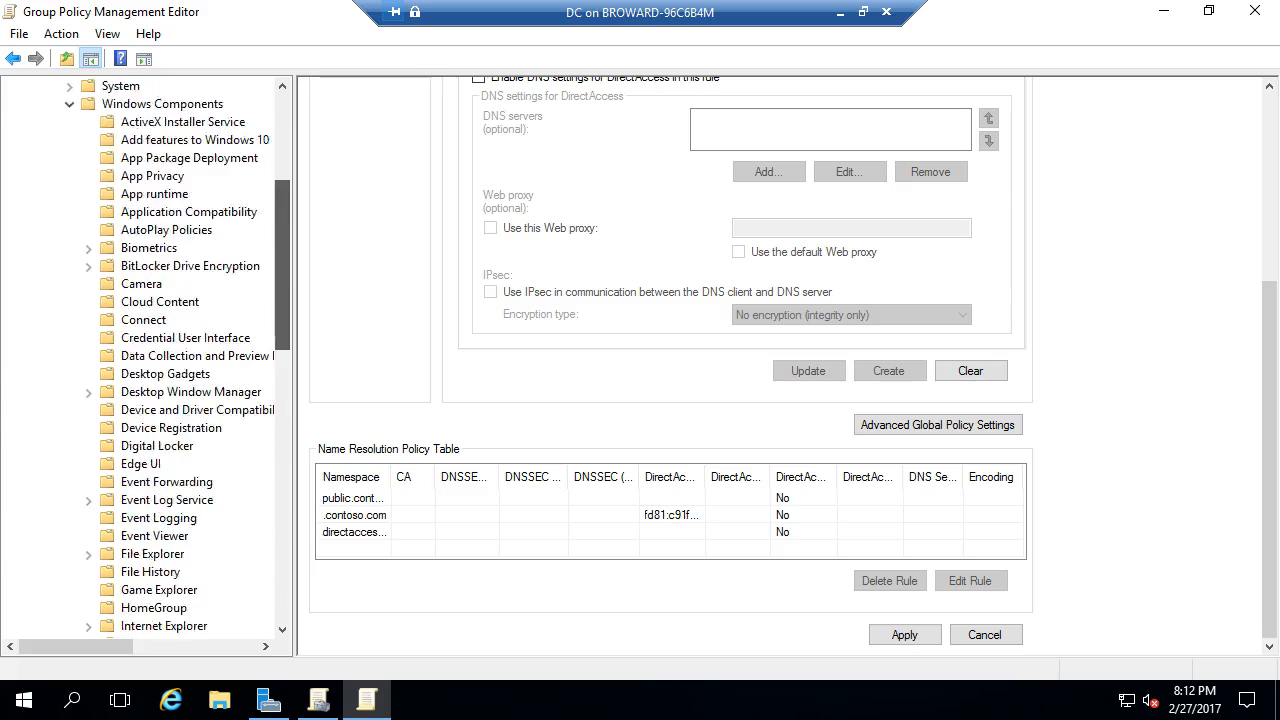
scroll(250, 428, down, 4)
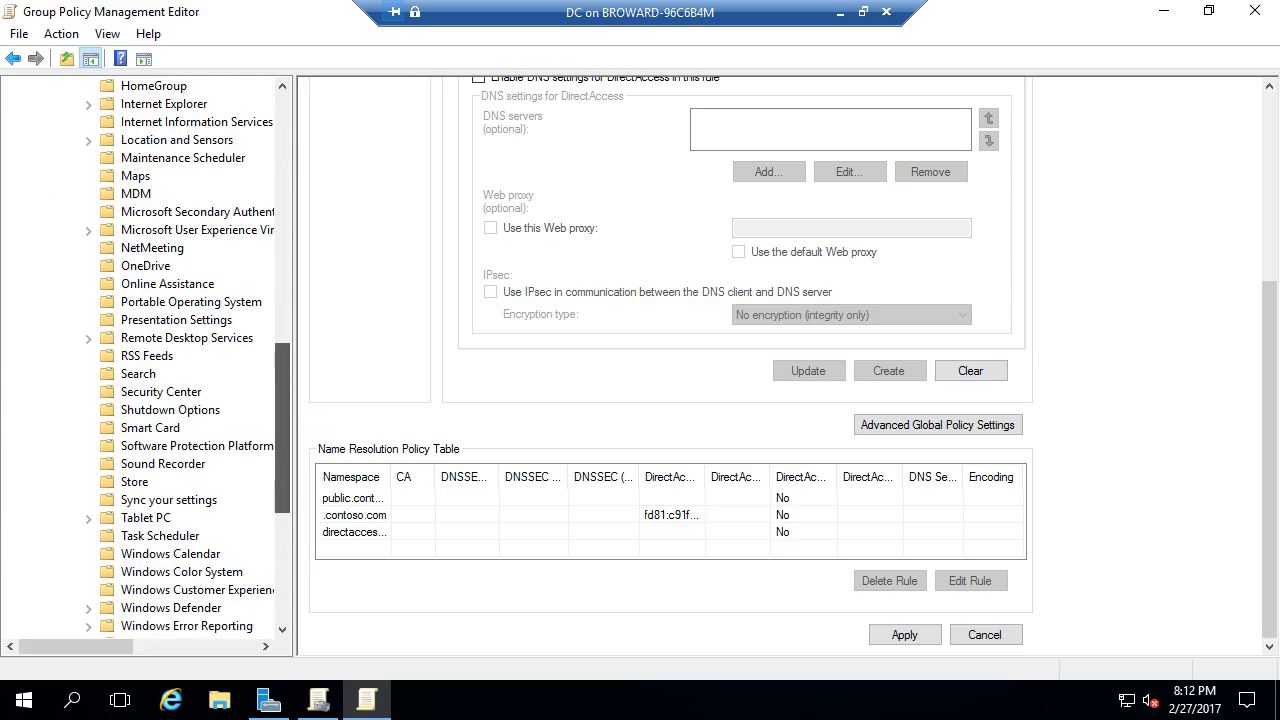
drag(282, 436, 282, 194)
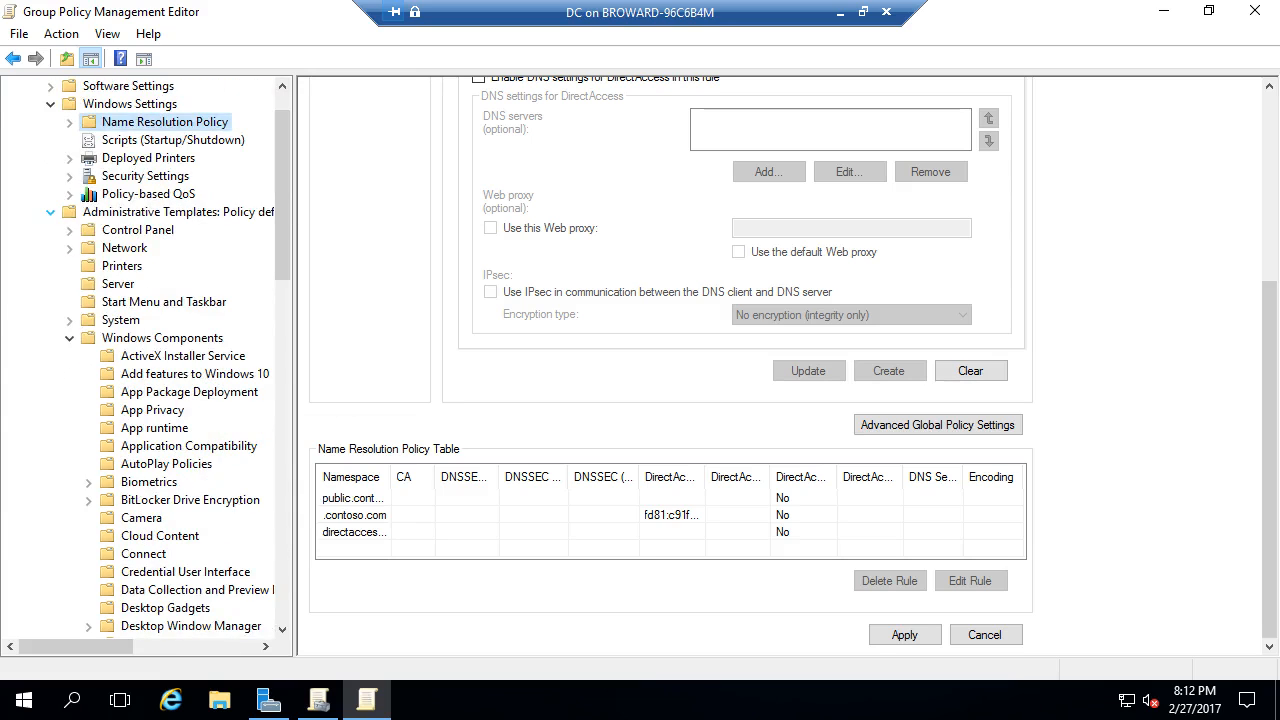
click(50, 212)
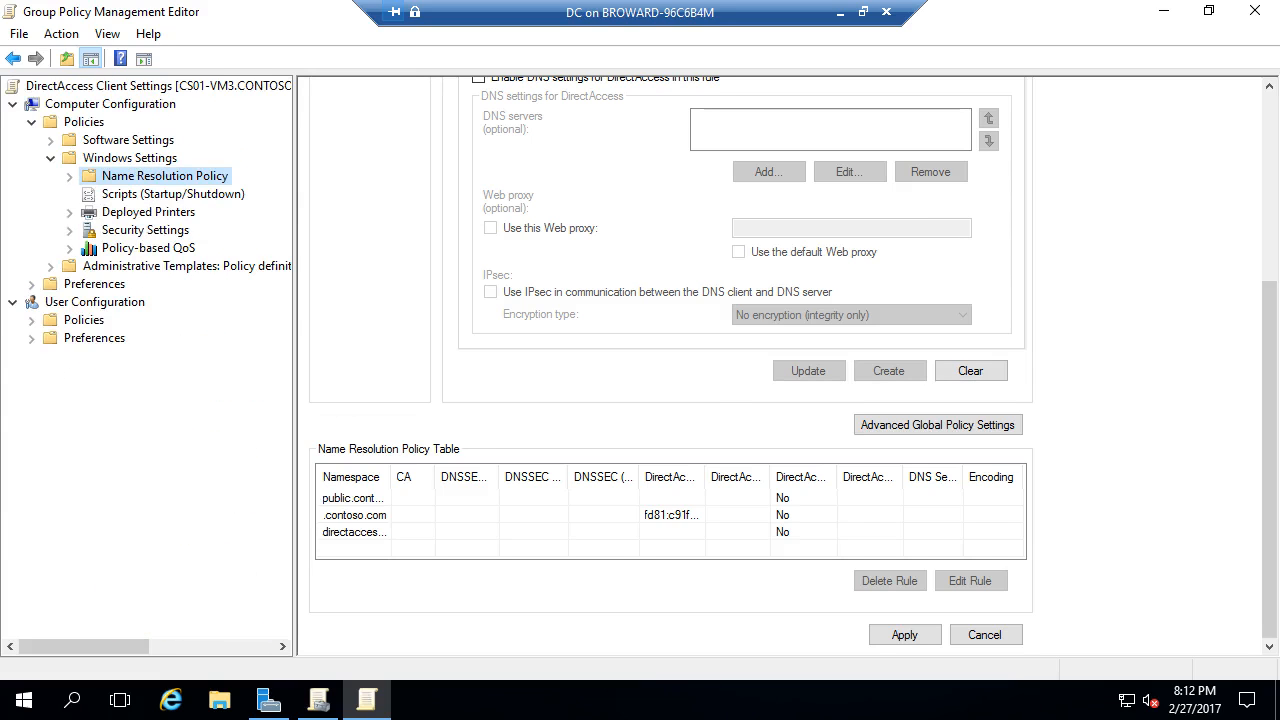
click(31, 284)
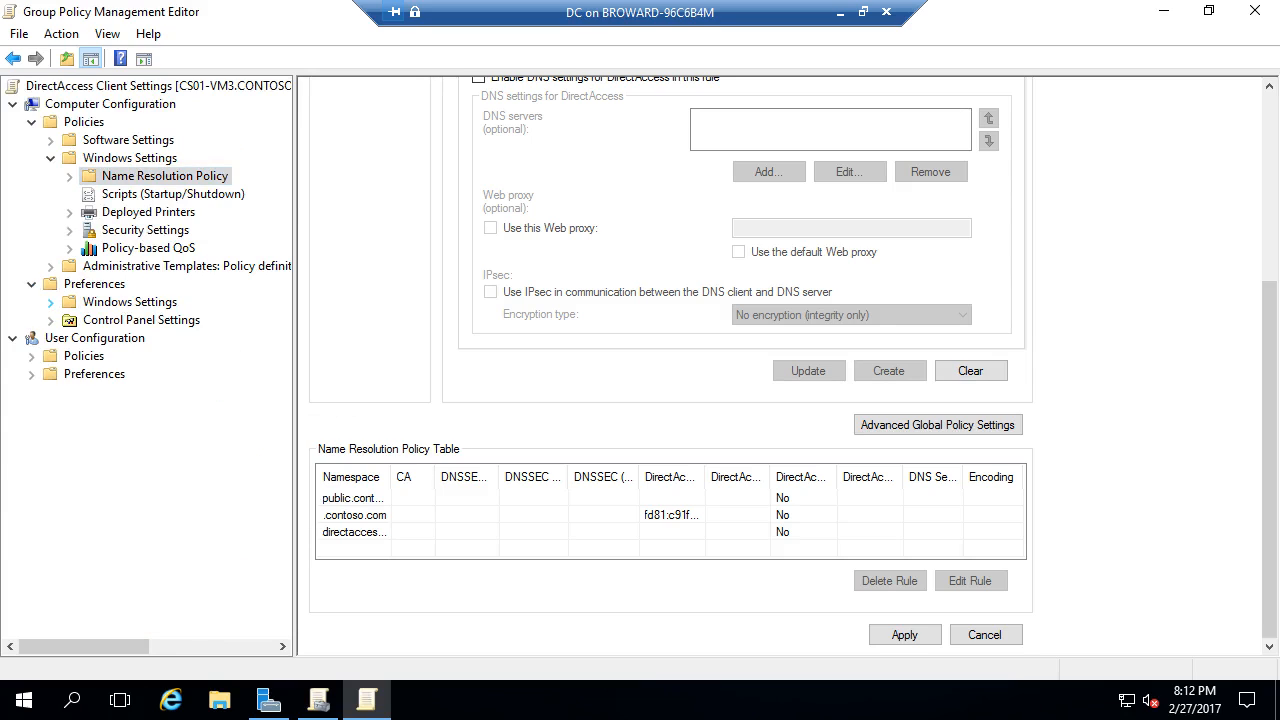
click(50, 302)
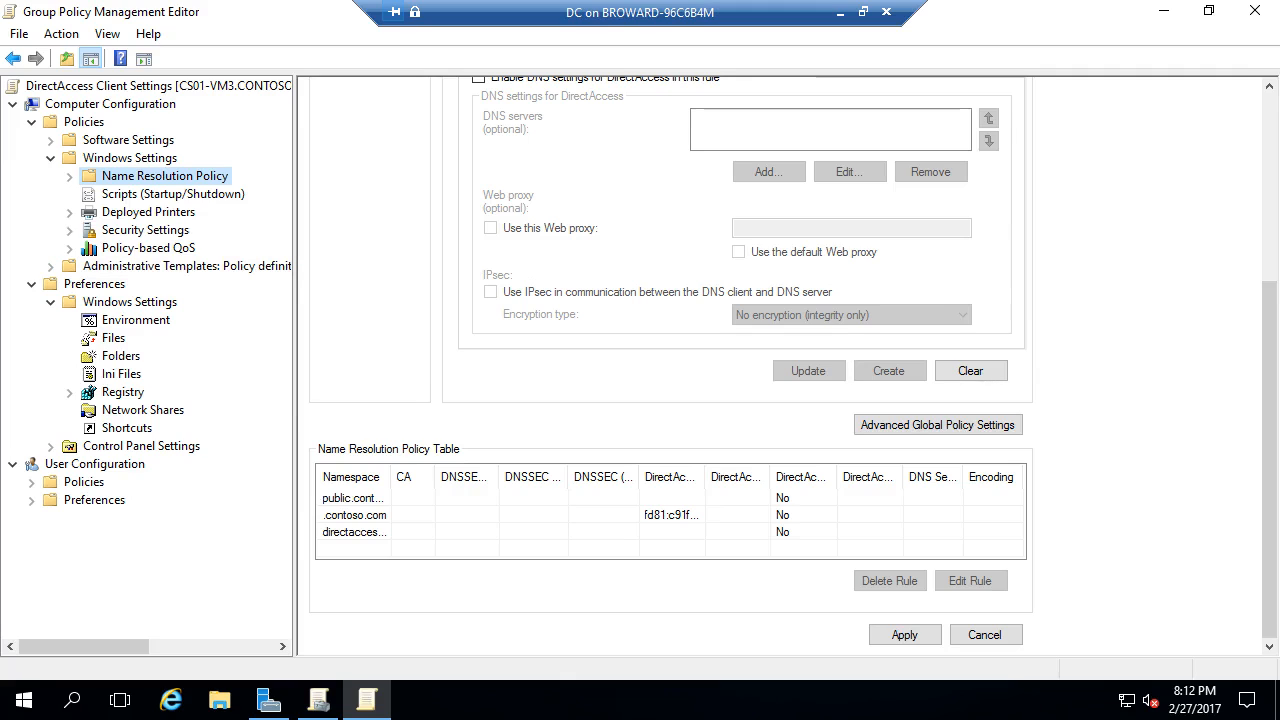
- Navigate to Administrative Templates > Network > TCPIP Settings > IPv6 Transition Technologies
click(50, 267)
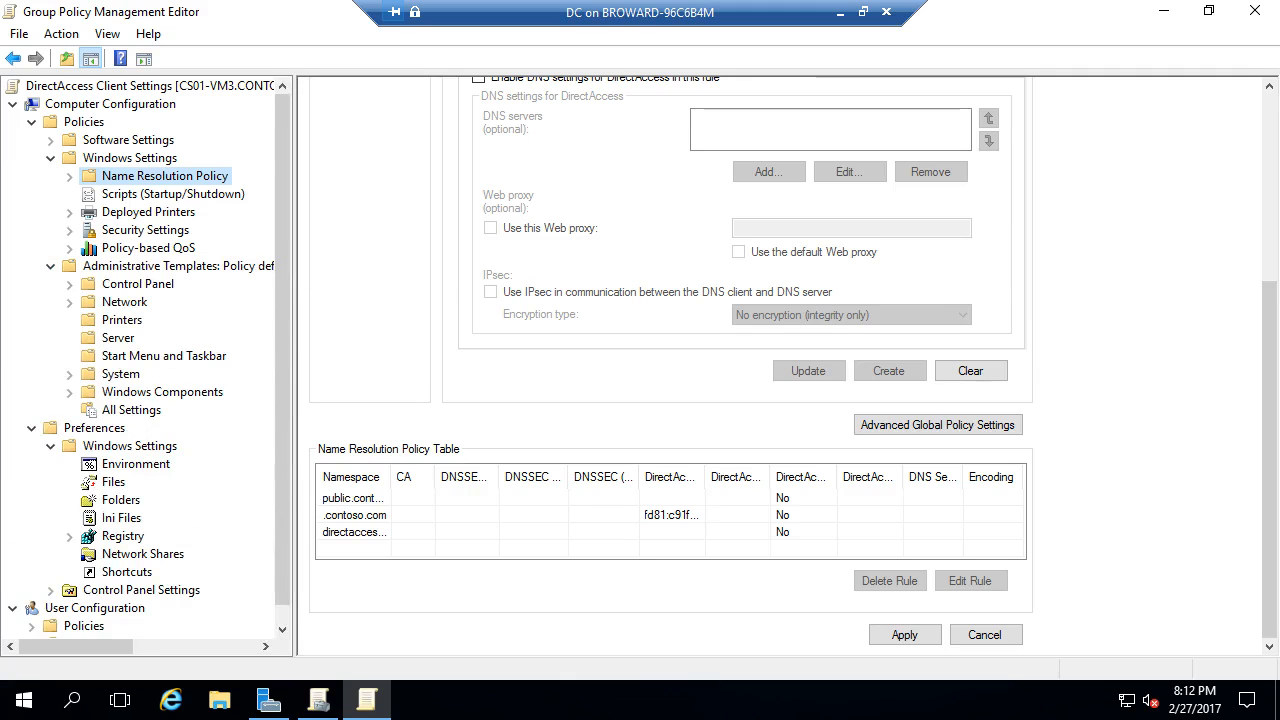
click(69, 301)
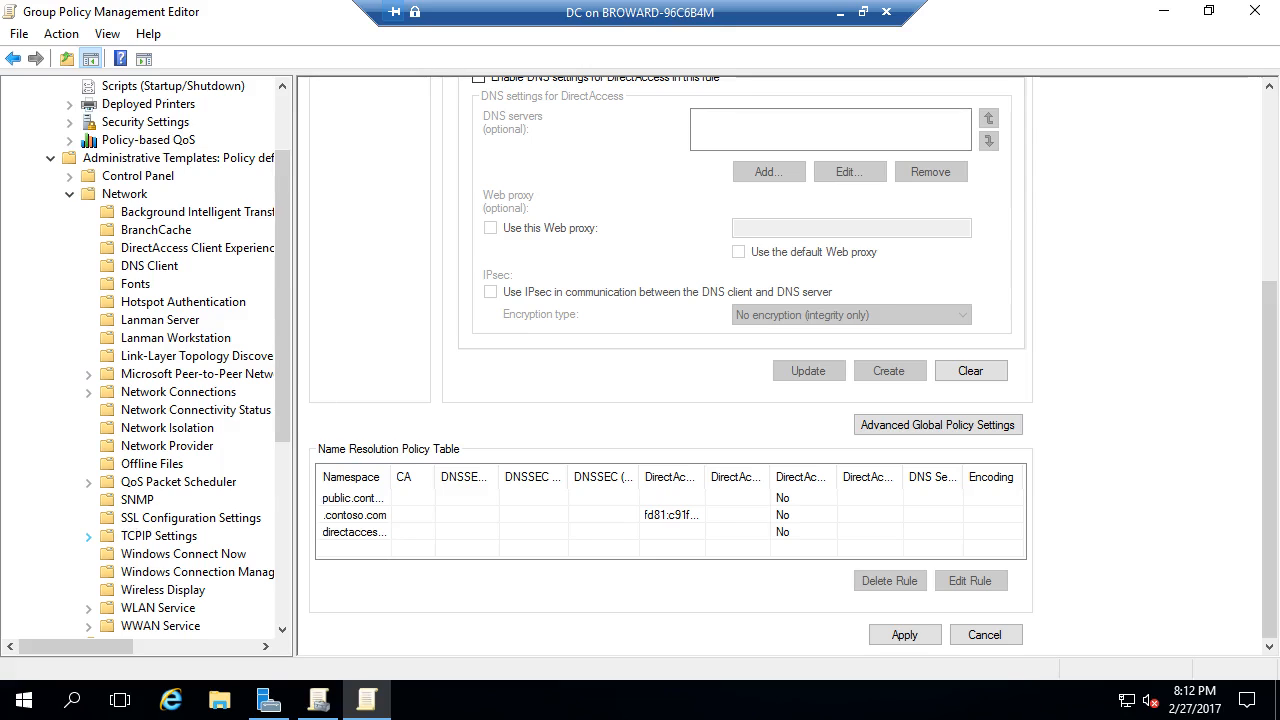
click(88, 537)
click(200, 554)
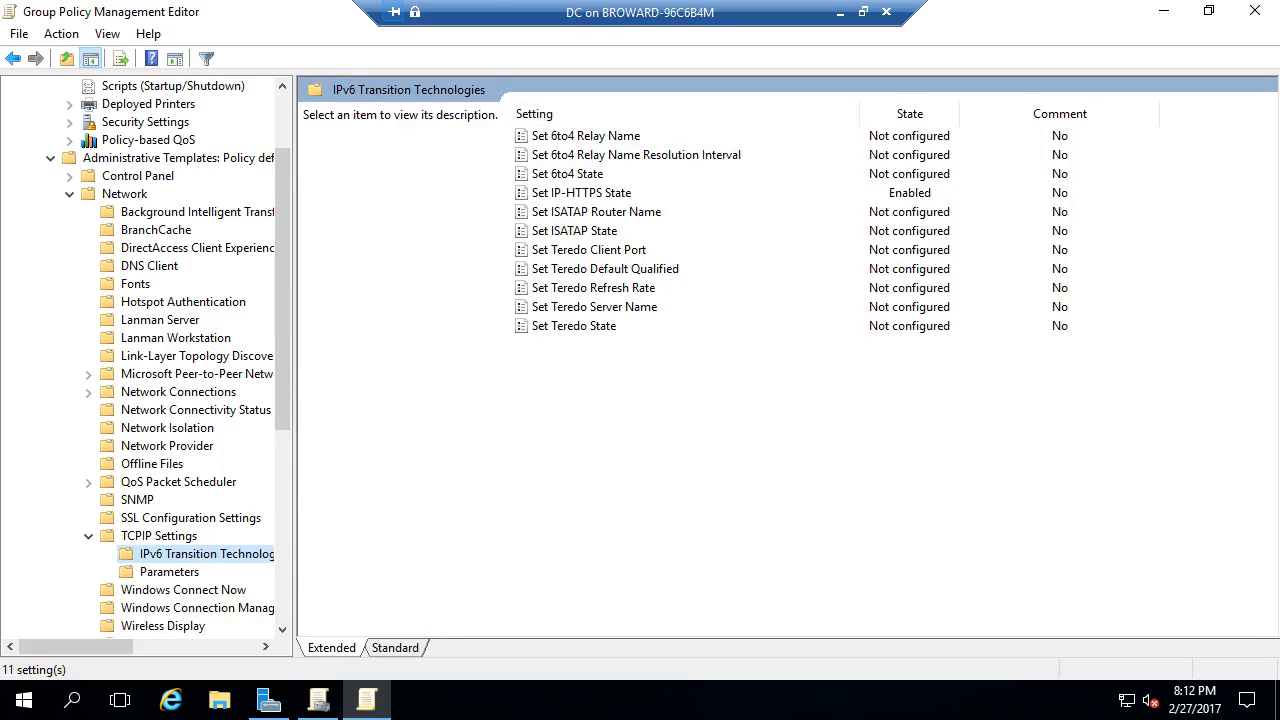
- Review the transition policies and enable Set 6to4 State with Disabled State
click(582, 193)
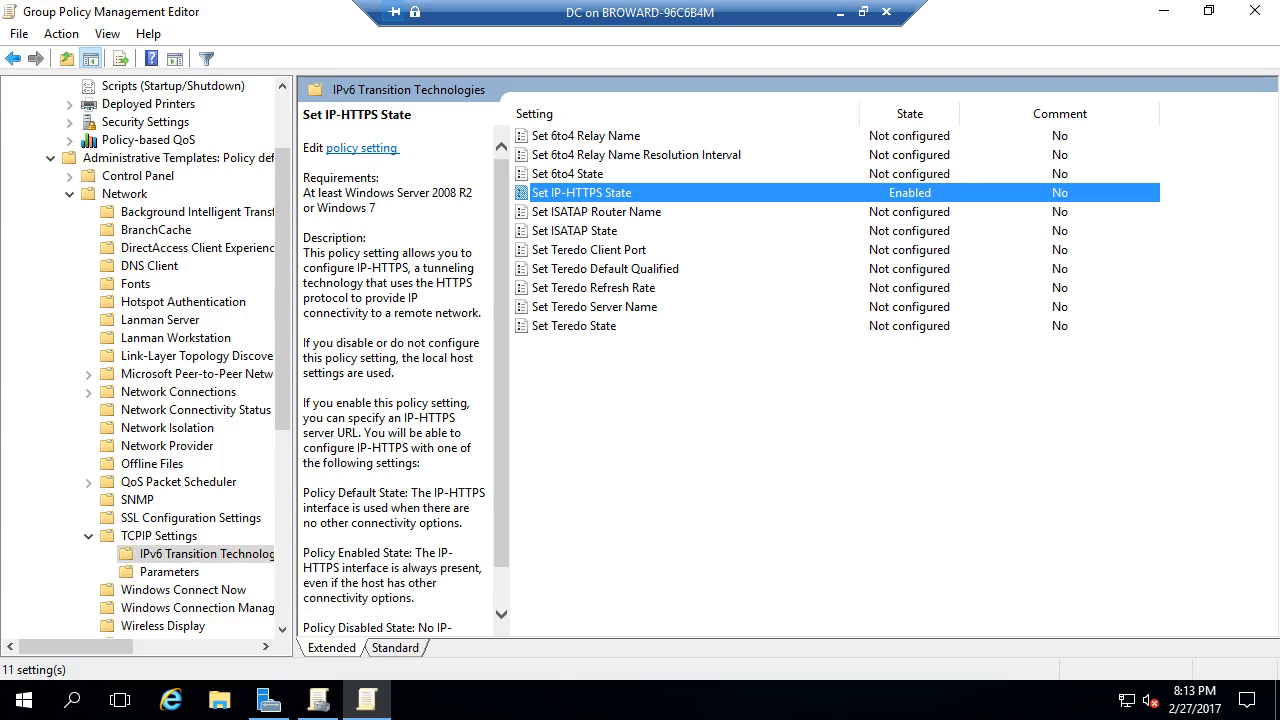
click(568, 174)
click(574, 231)
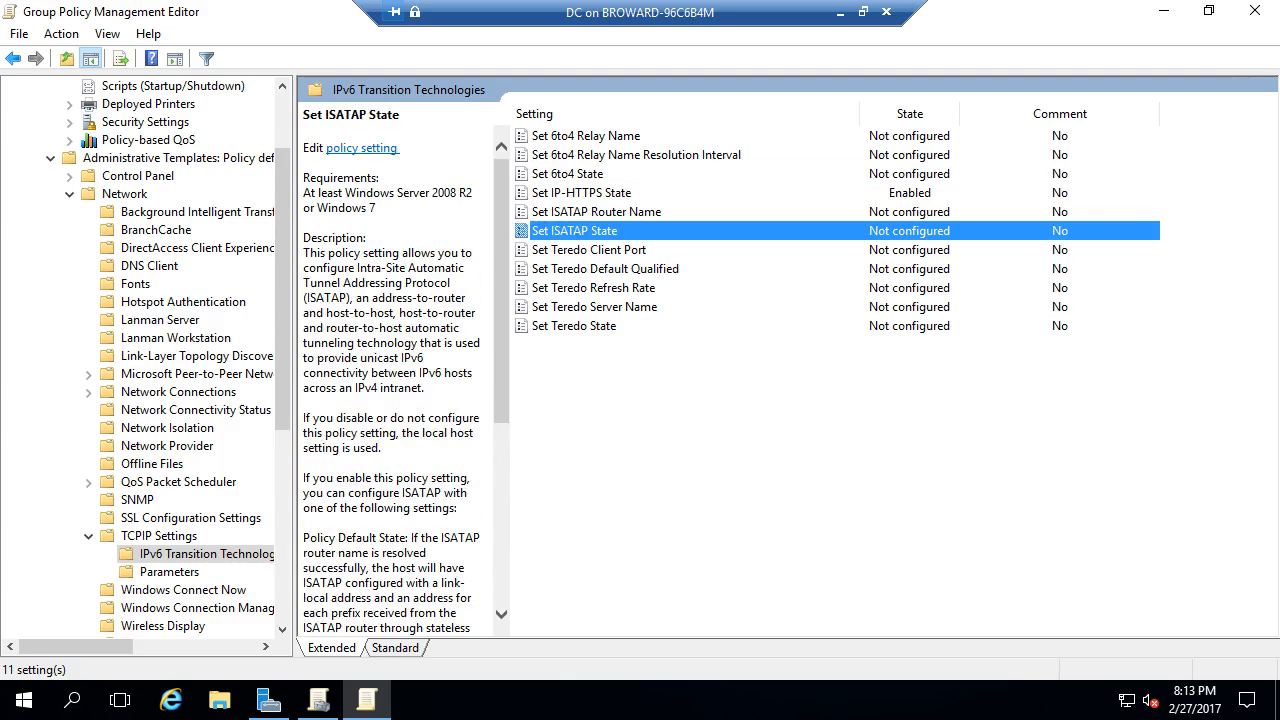
click(574, 326)
click(598, 174)
right_click(600, 174)
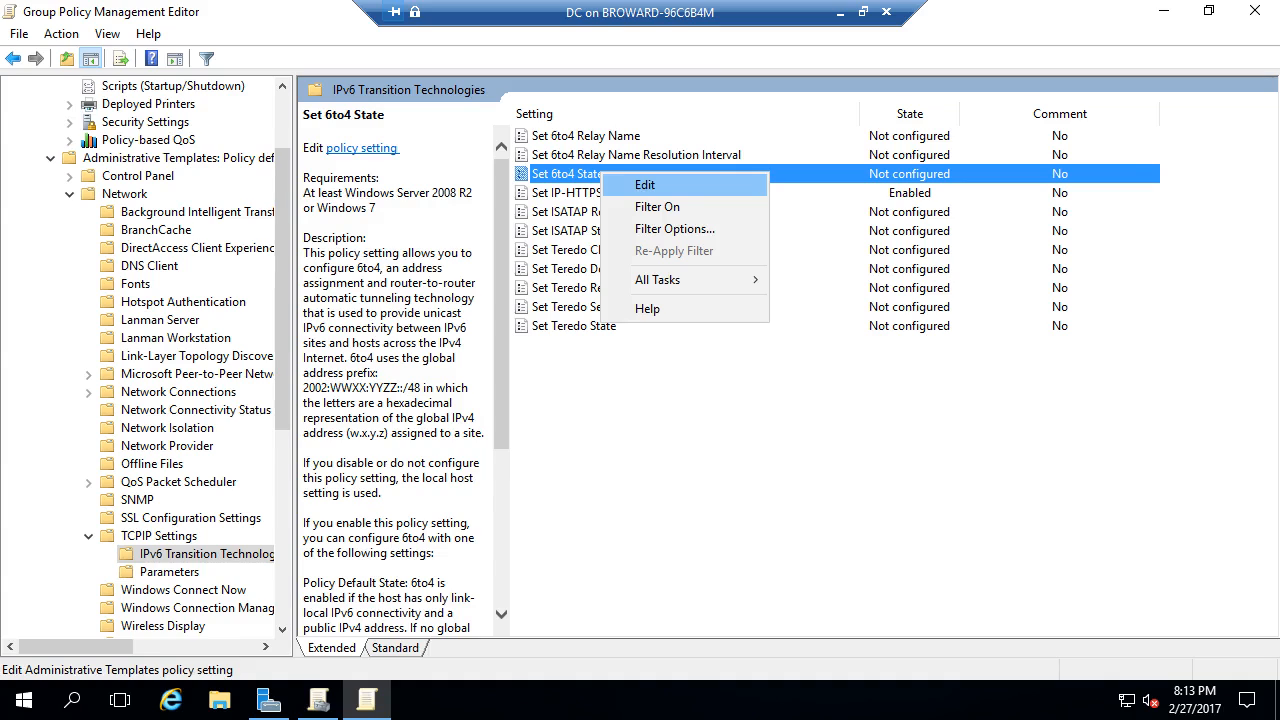
click(645, 185)
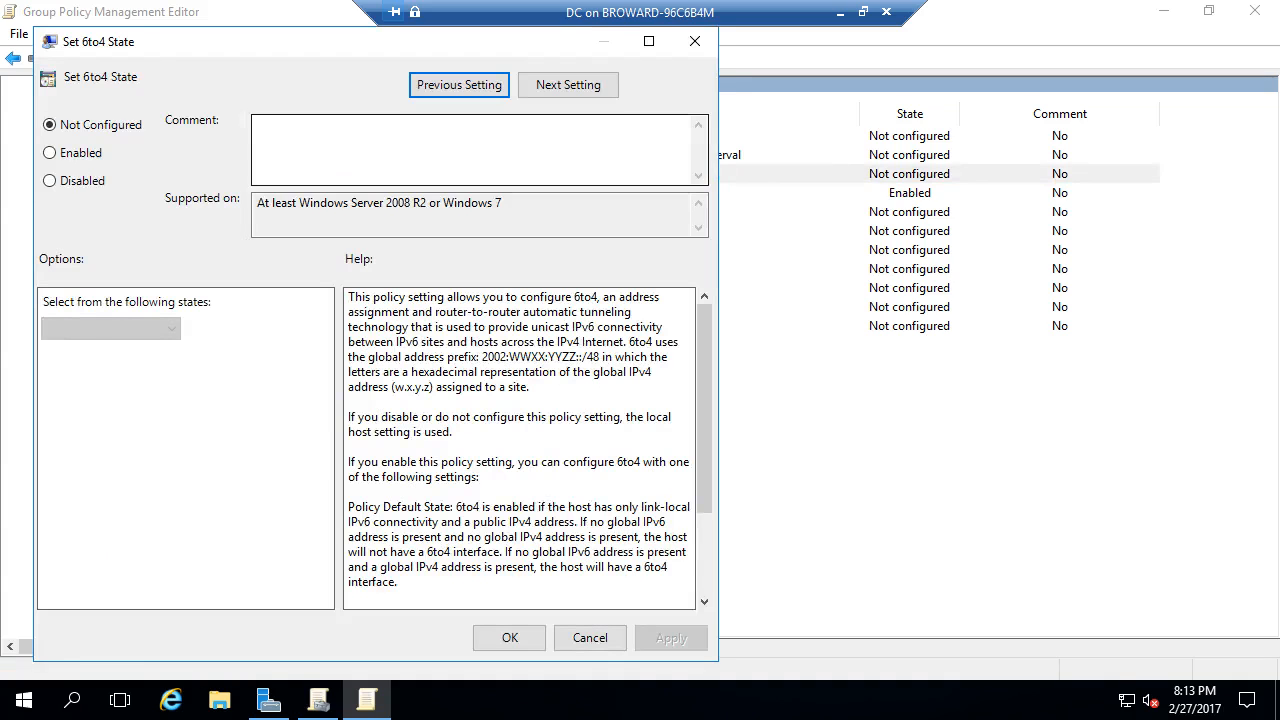
click(50, 153)
click(150, 329)
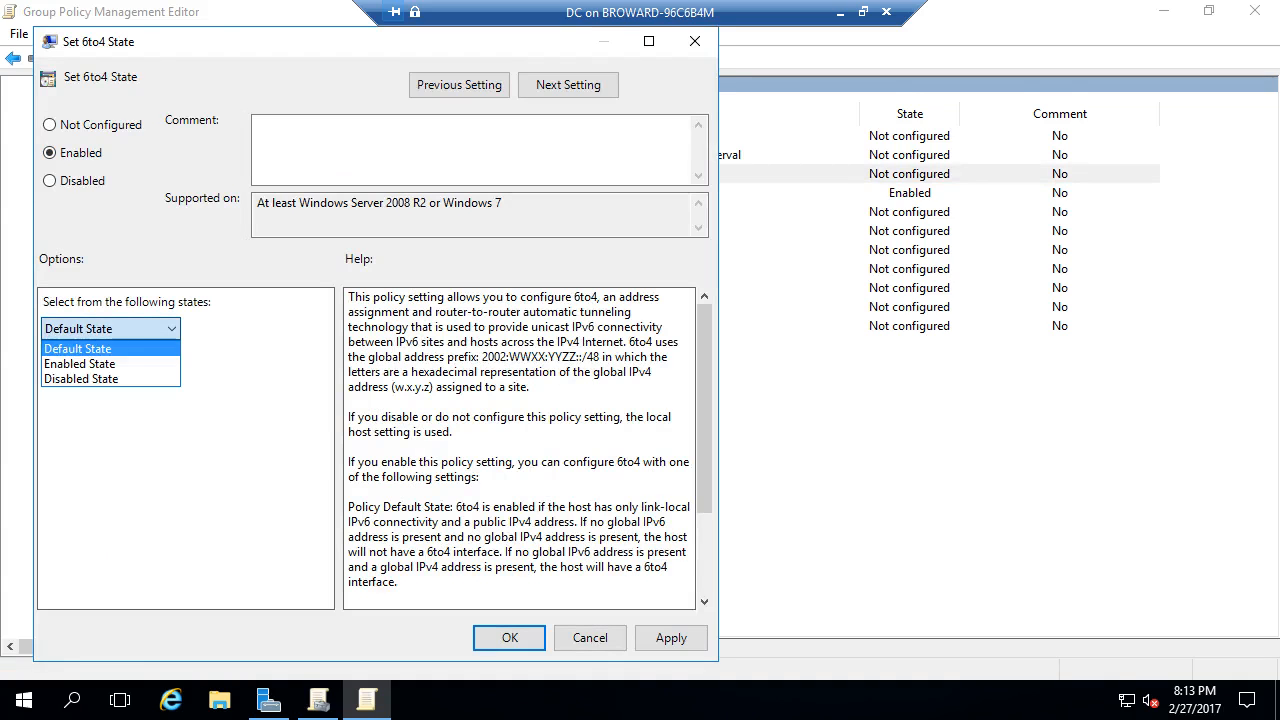
click(100, 379)
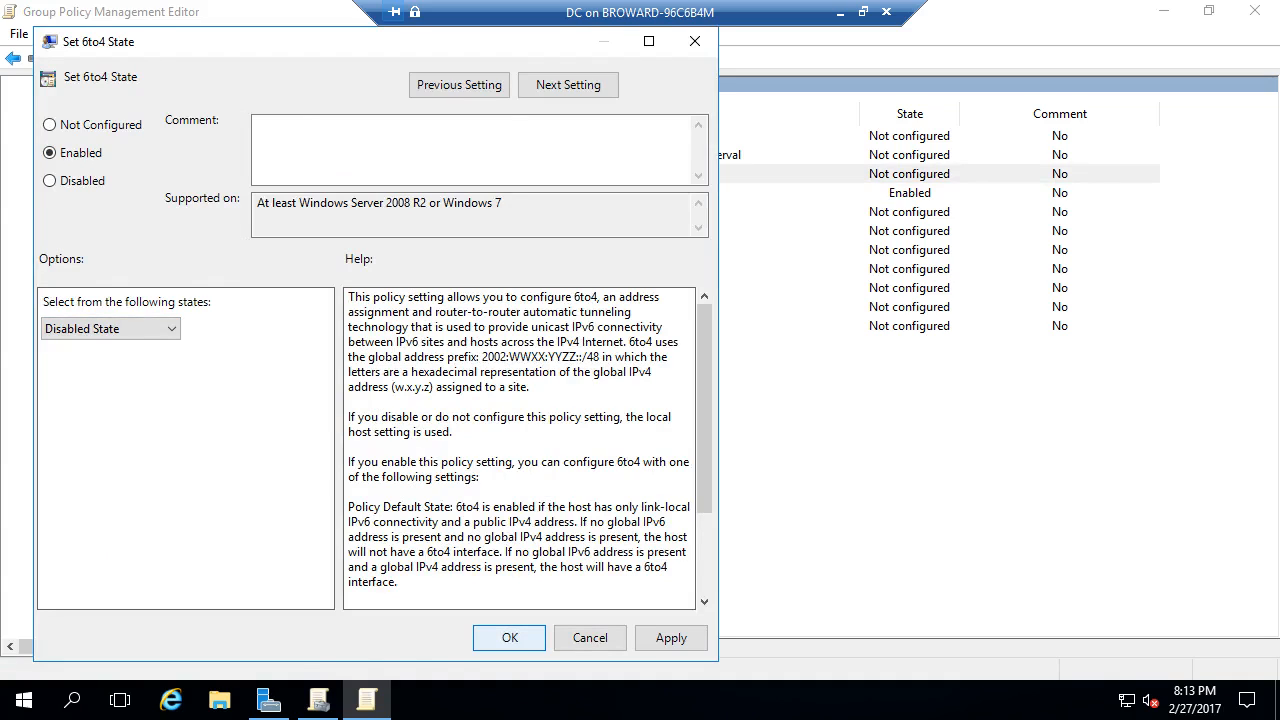
click(510, 638)
- Enable the Set ISATAP State policy with Disabled State
right_click(598, 232)
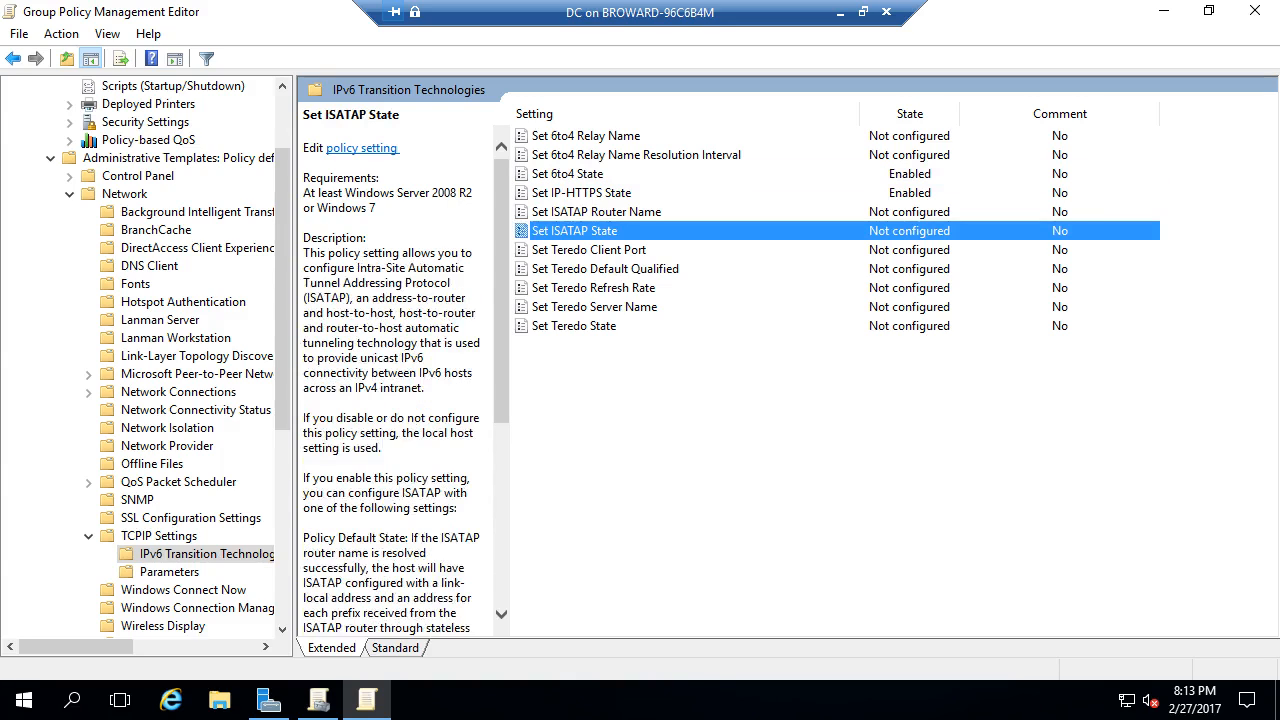
click(645, 248)
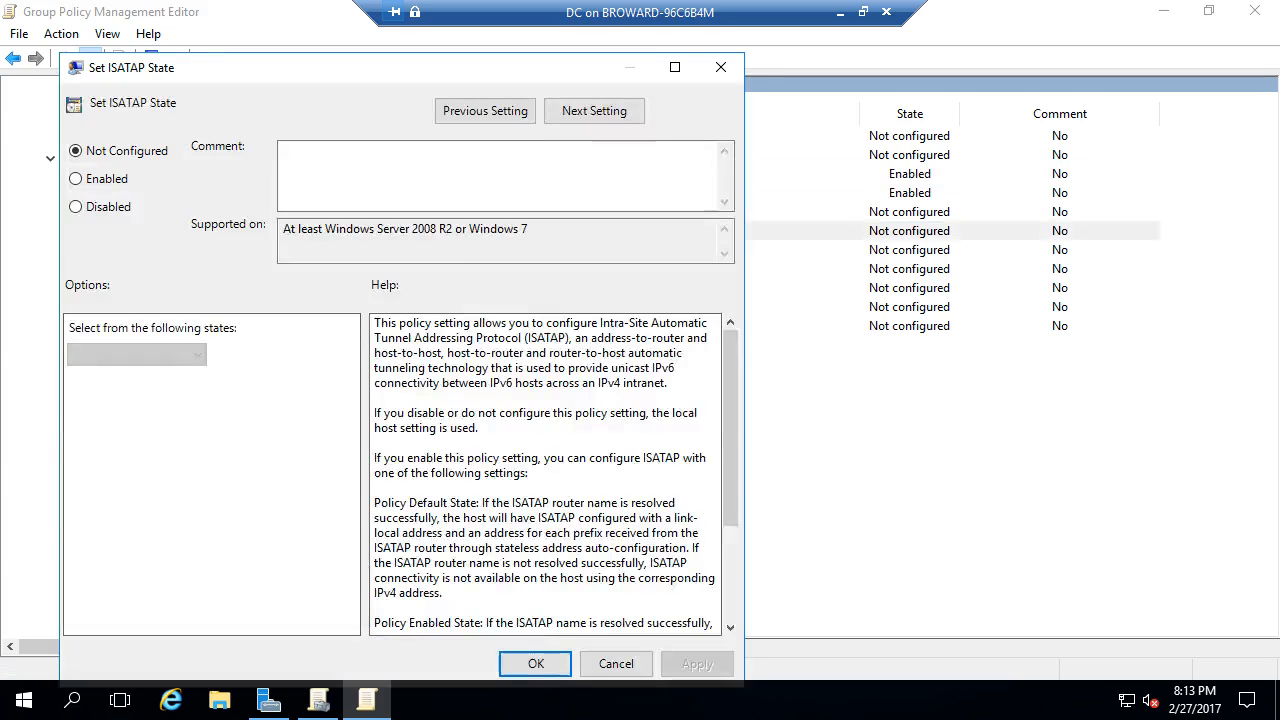
click(76, 179)
click(137, 355)
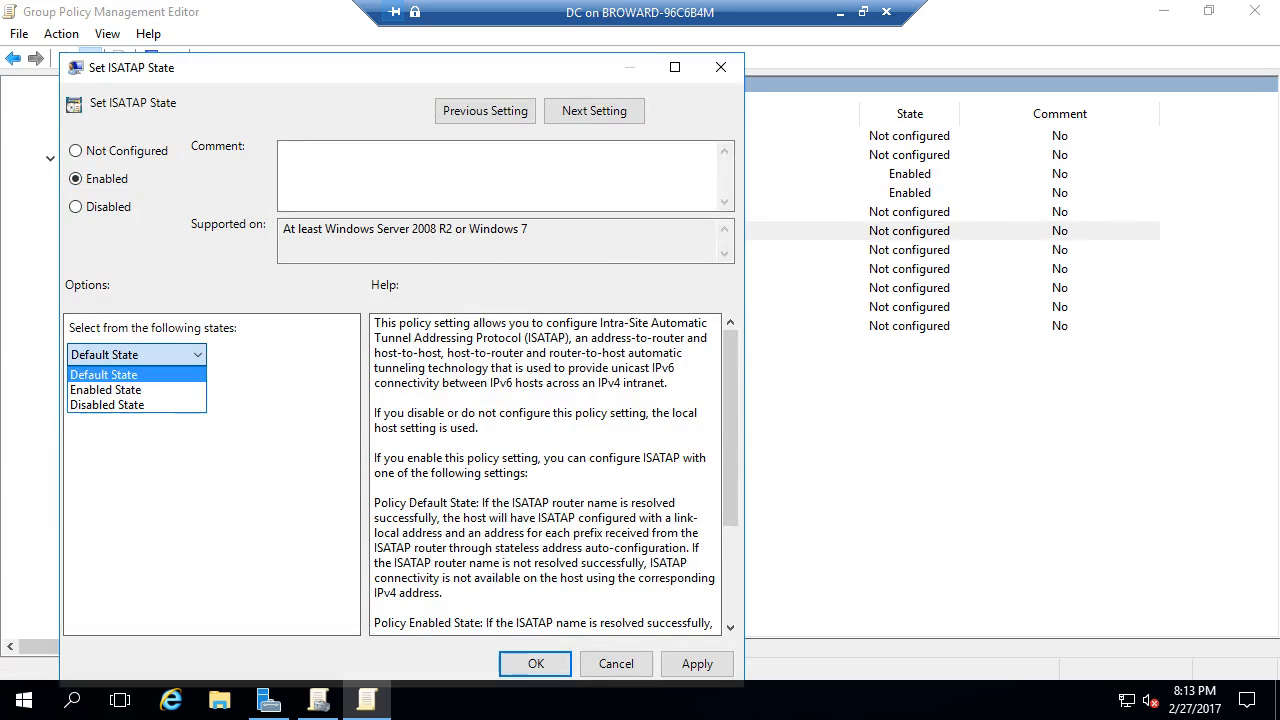
click(115, 405)
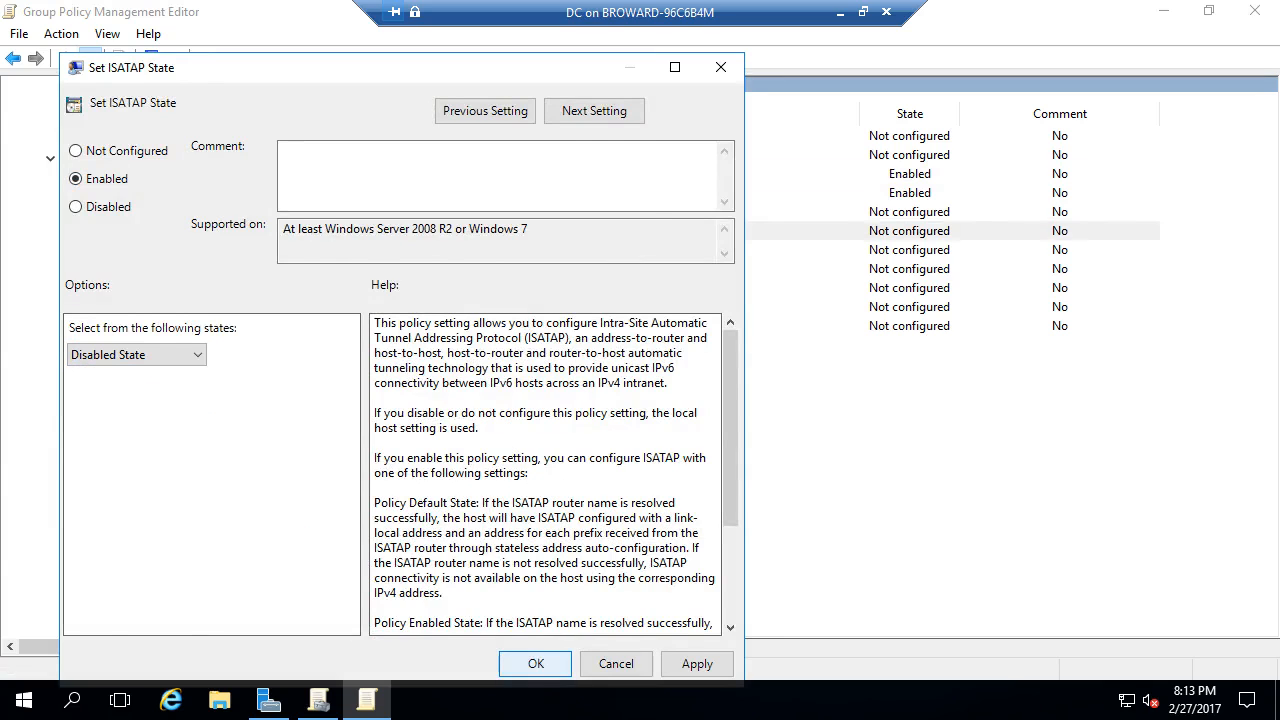
click(536, 664)
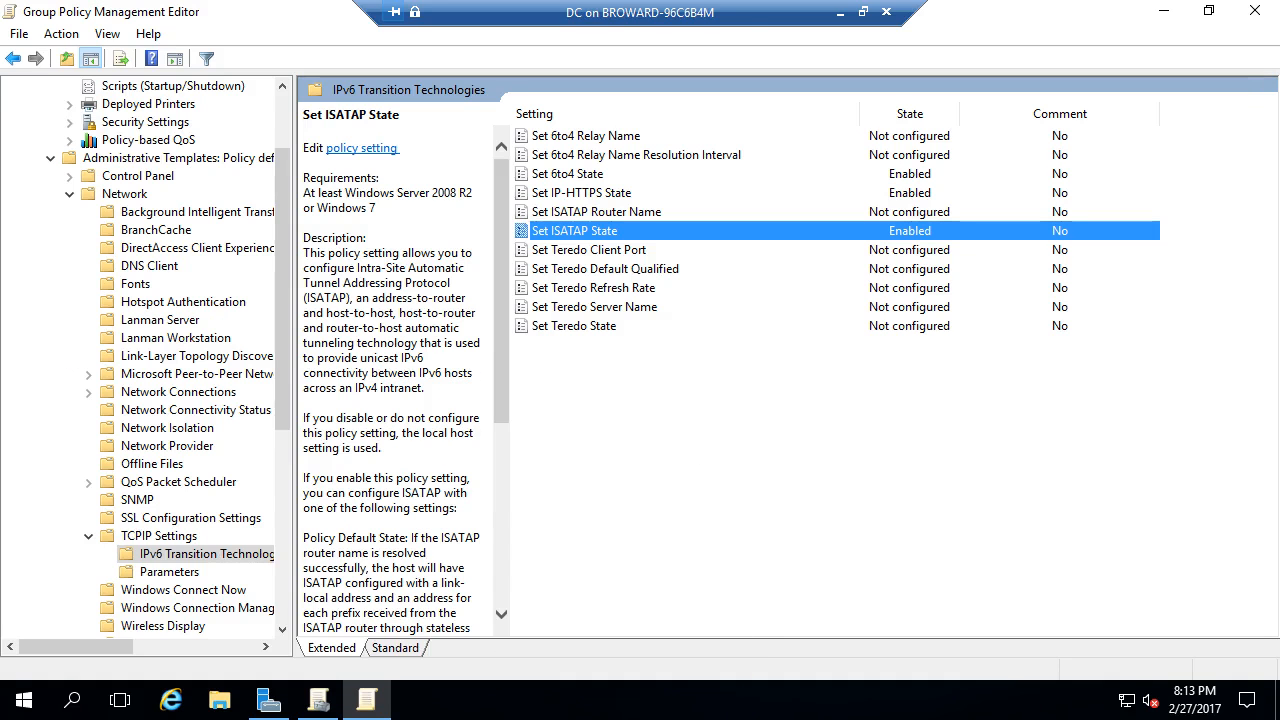
- Enable Set Teredo State with Disabled State, then review all four transition policies
click(580, 326)
right_click(592, 327)
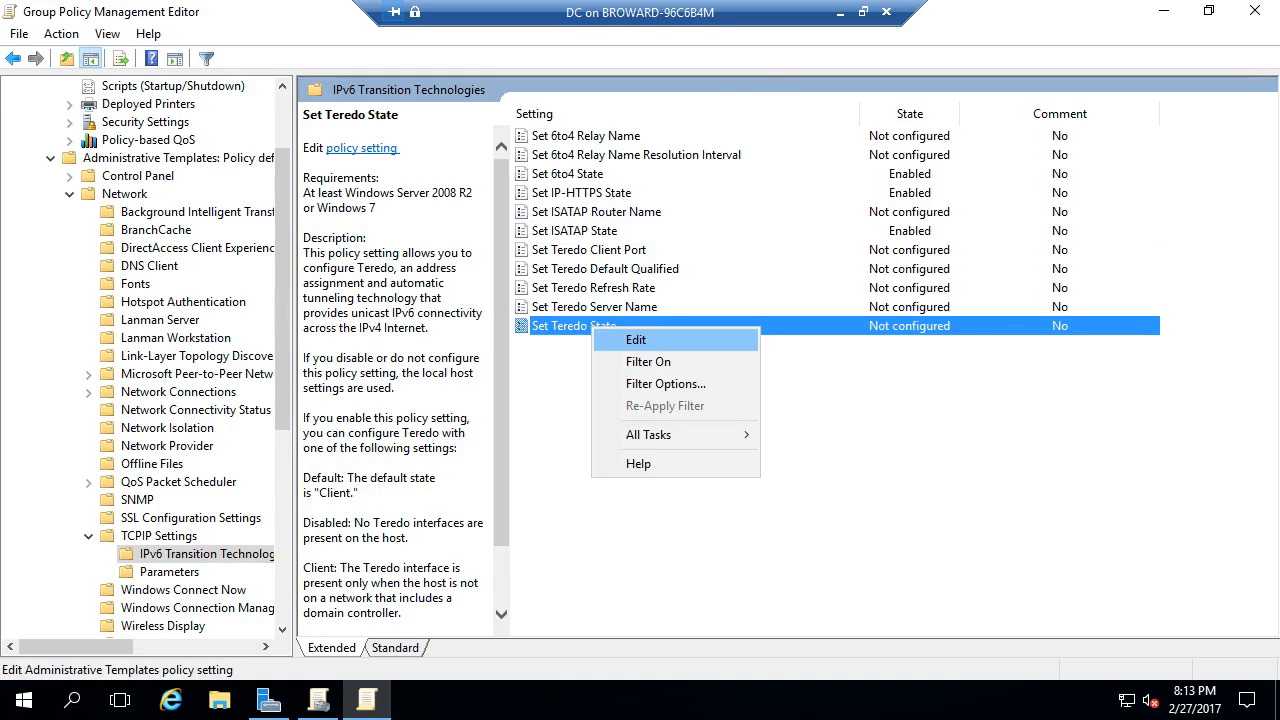
click(636, 340)
click(102, 203)
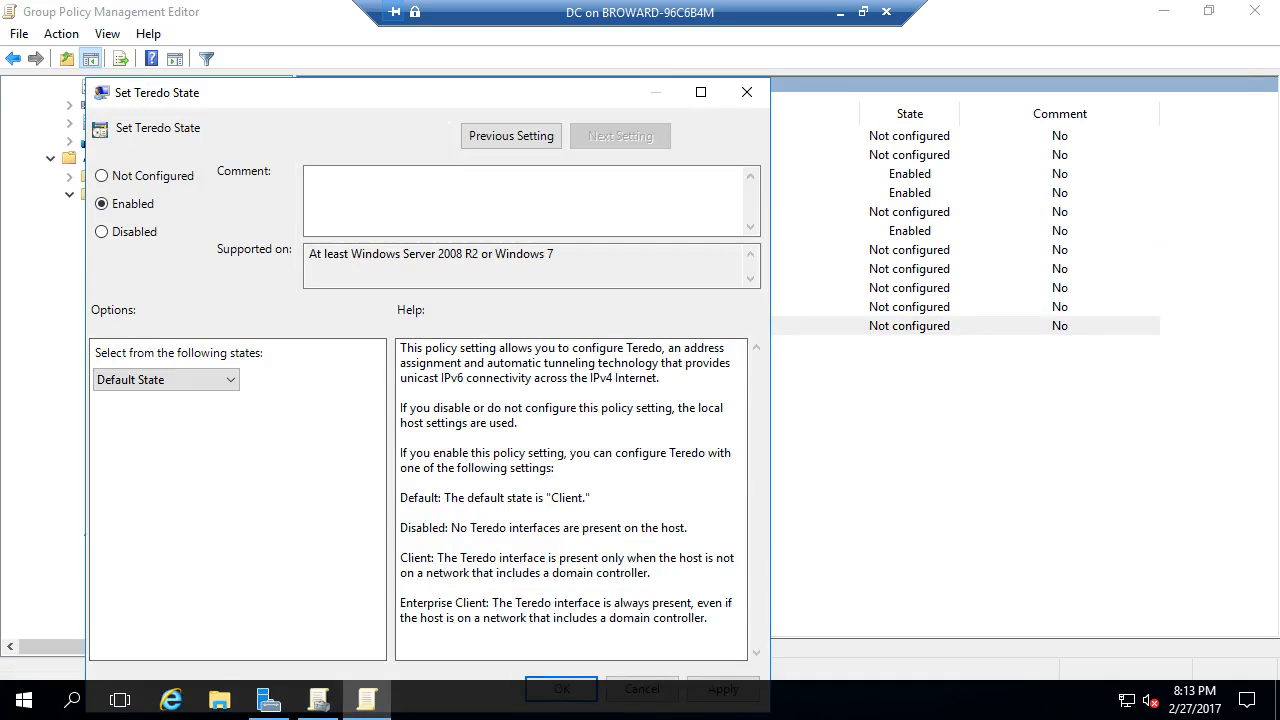
click(172, 380)
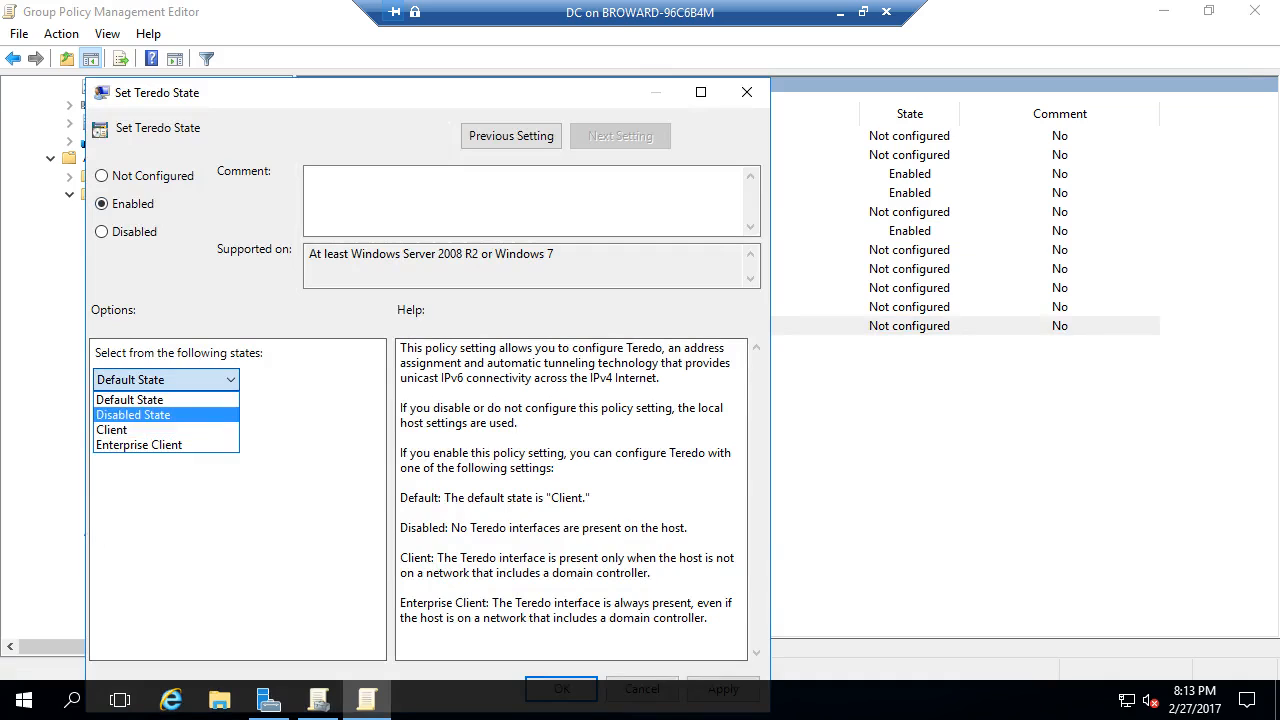
click(134, 415)
key(Return)
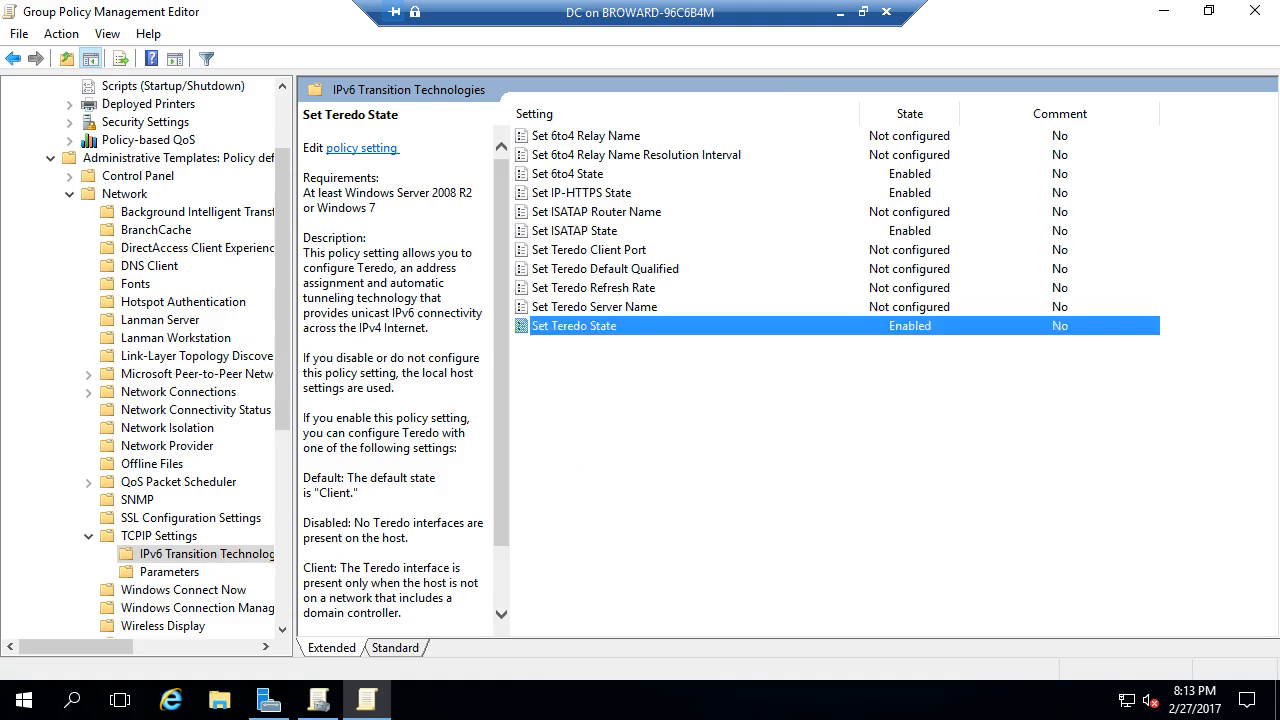
click(568, 174)
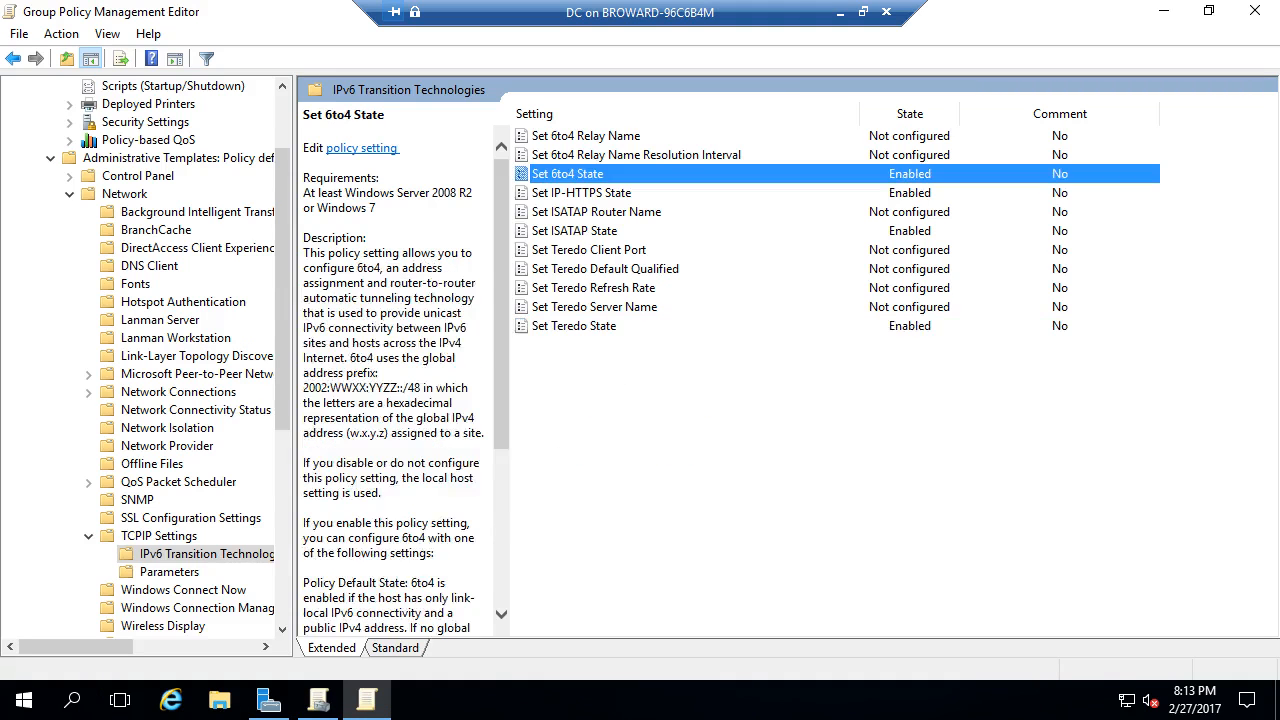
click(582, 193)
click(575, 231)
click(574, 326)
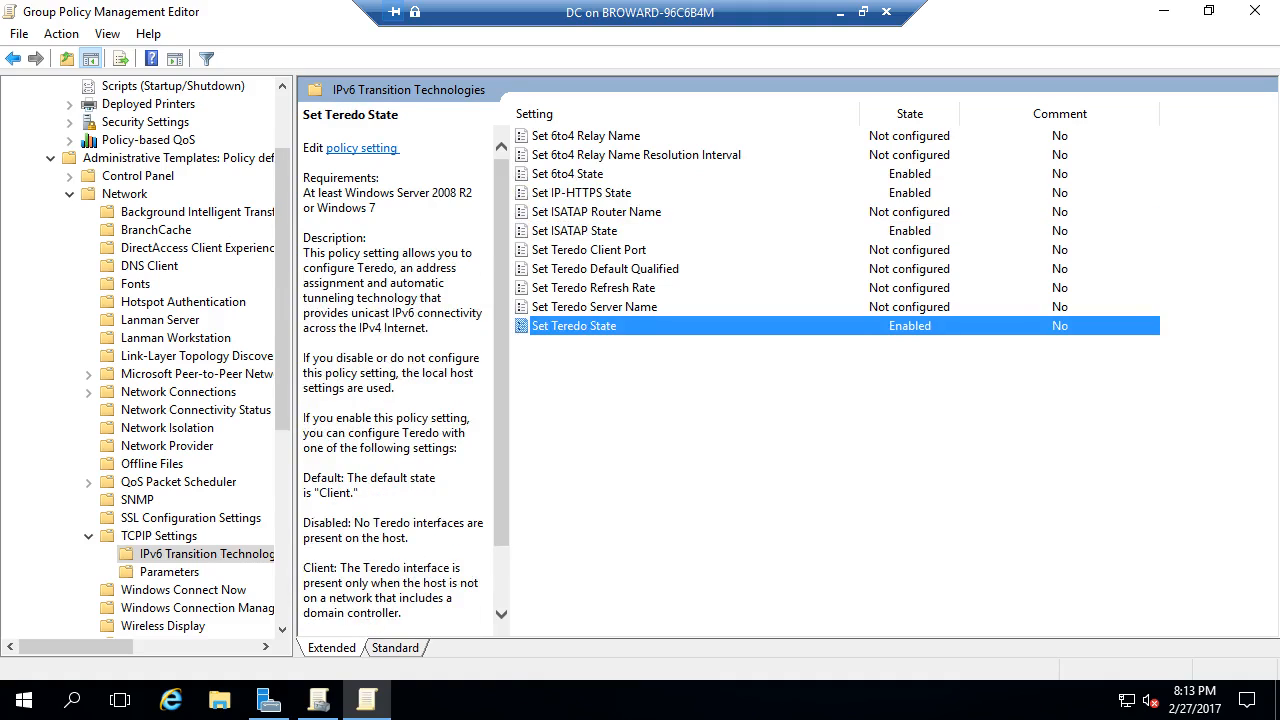
click(582, 193)
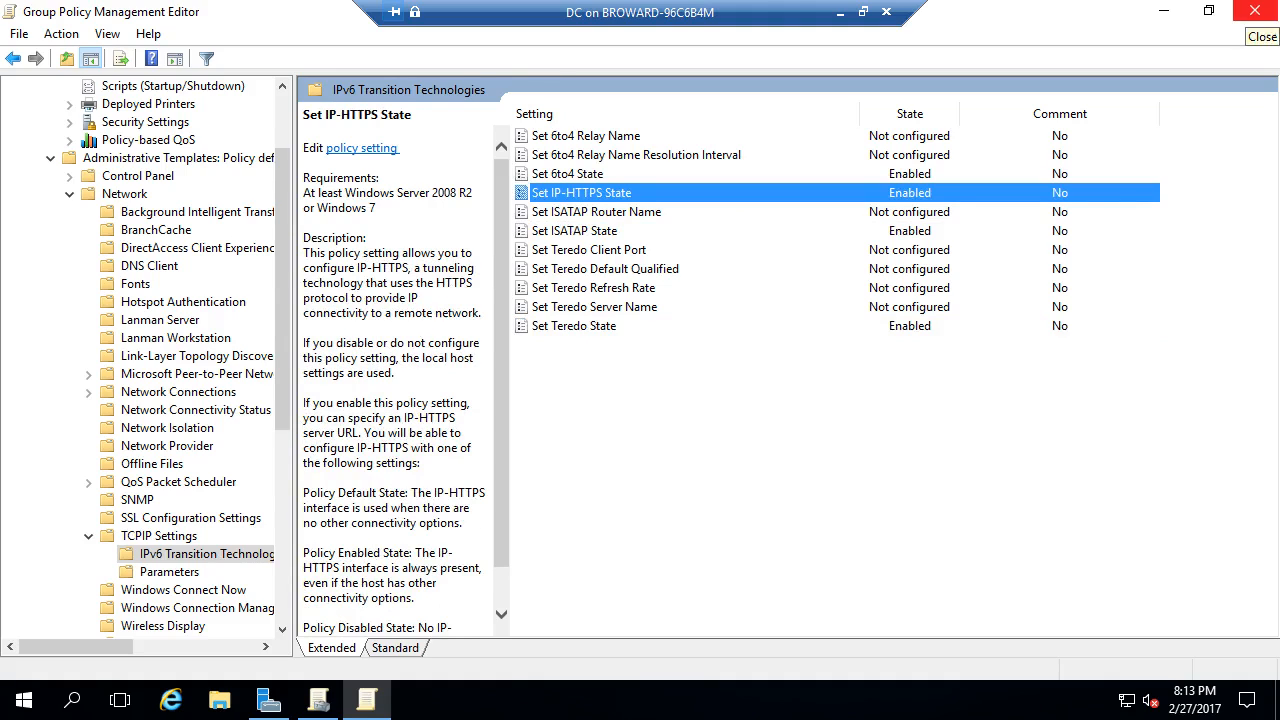
- Close the GPO editor and compare the scope of the DirectAccess Server and Client Settings GPOs
click(1248, 11)
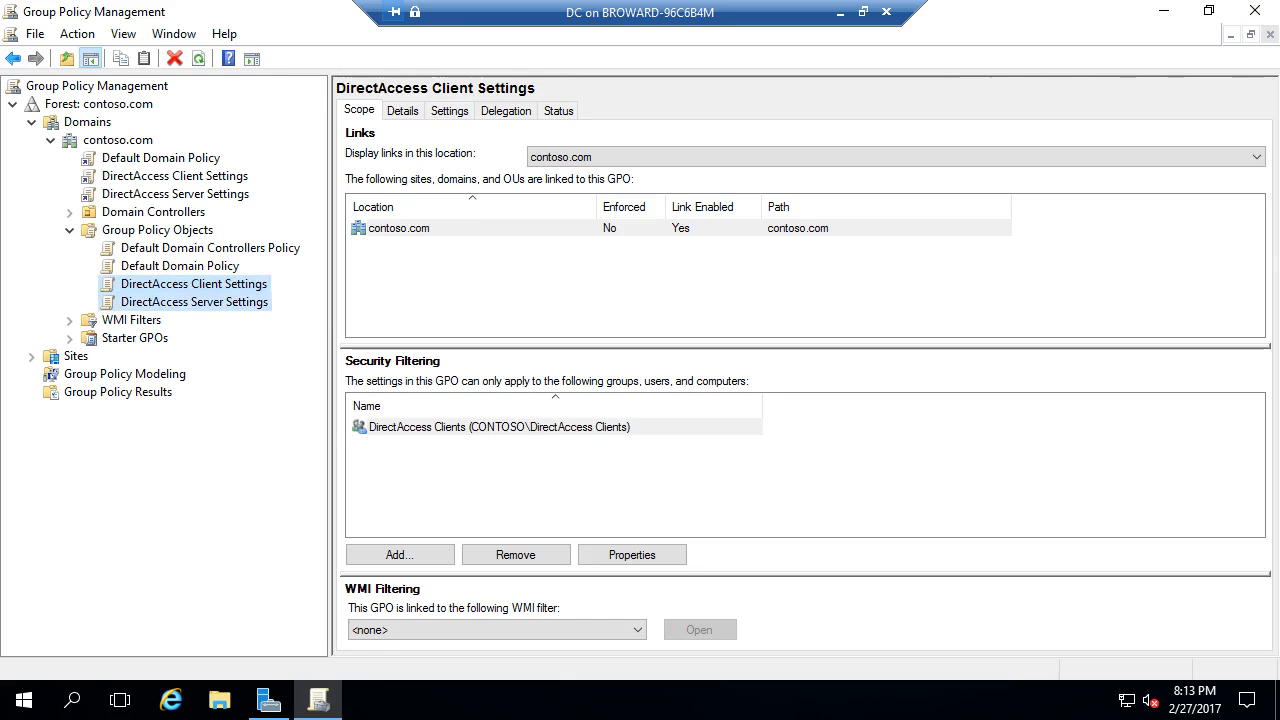
click(194, 302)
click(194, 284)
click(194, 302)
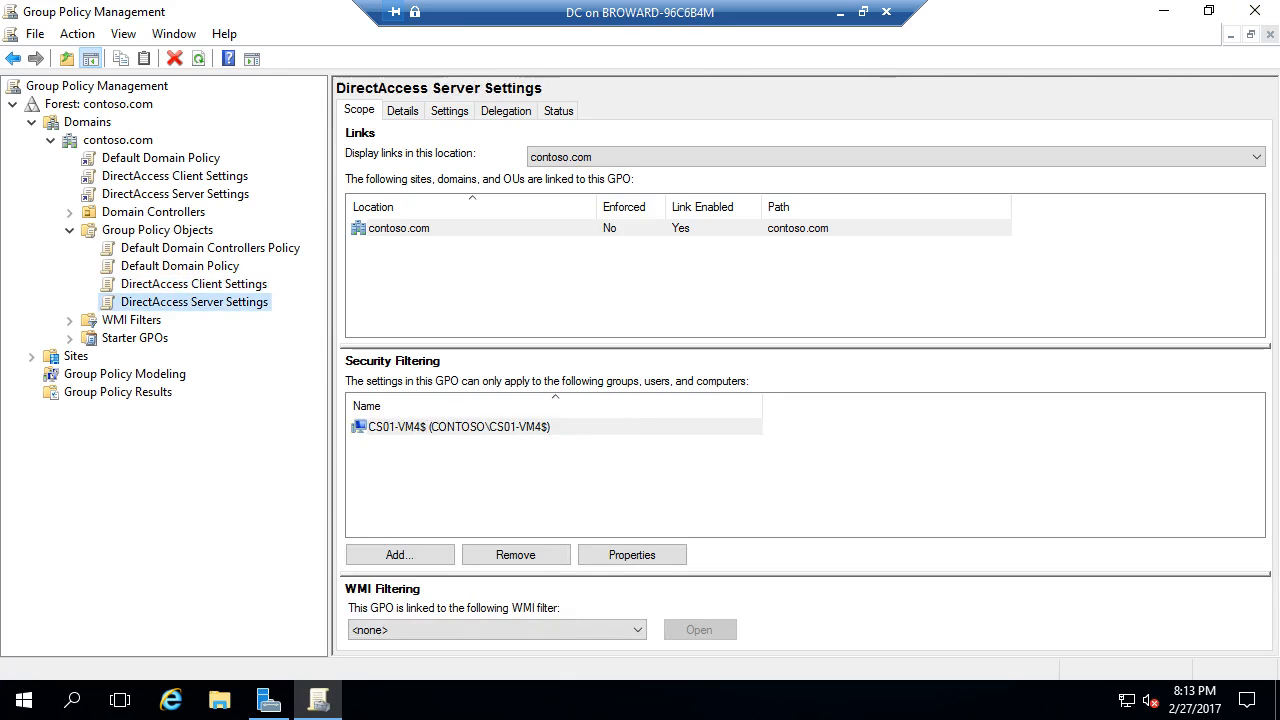
click(194, 284)
- Connect to and start the Client VM, then switch to the DA server's connection window
click(840, 12)
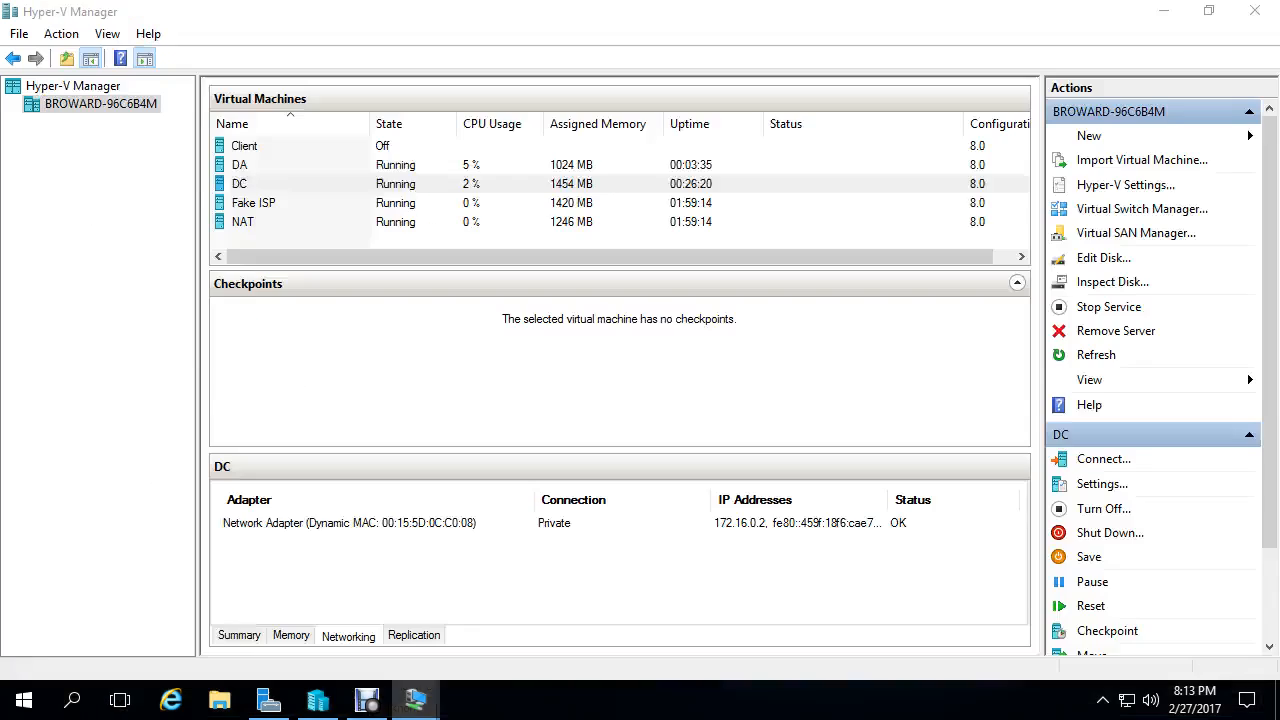
click(416, 700)
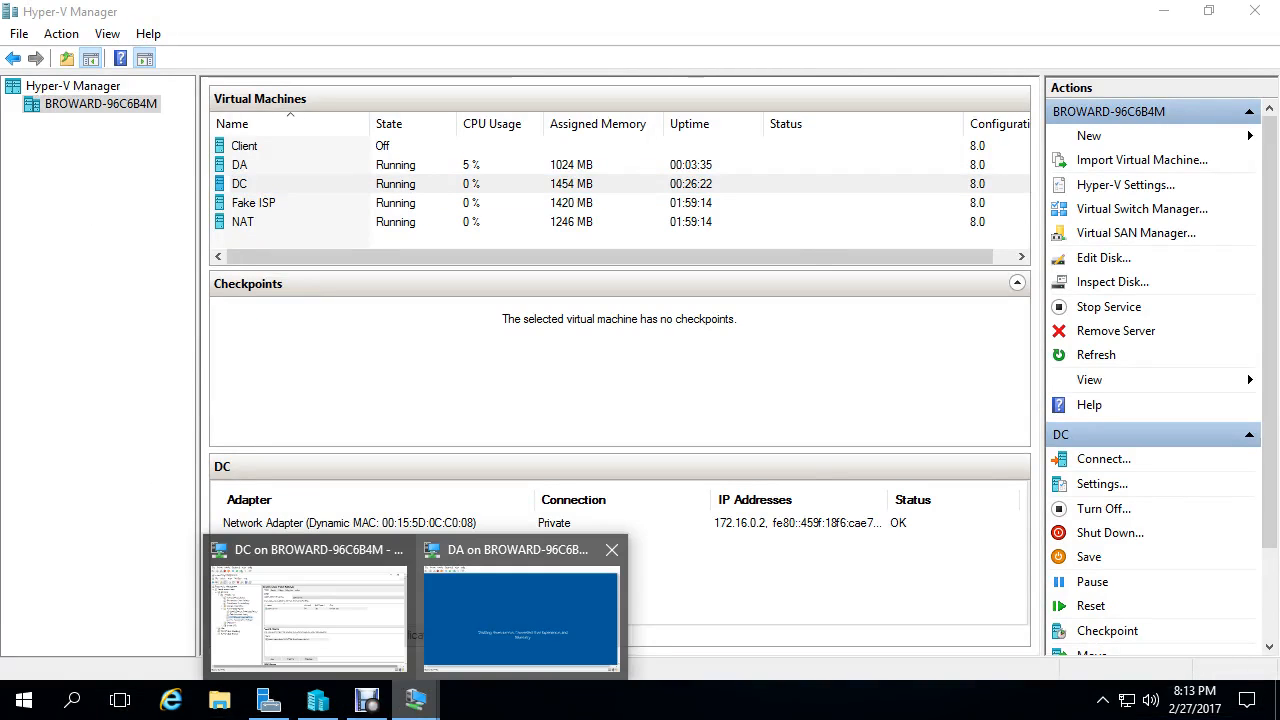
click(245, 146)
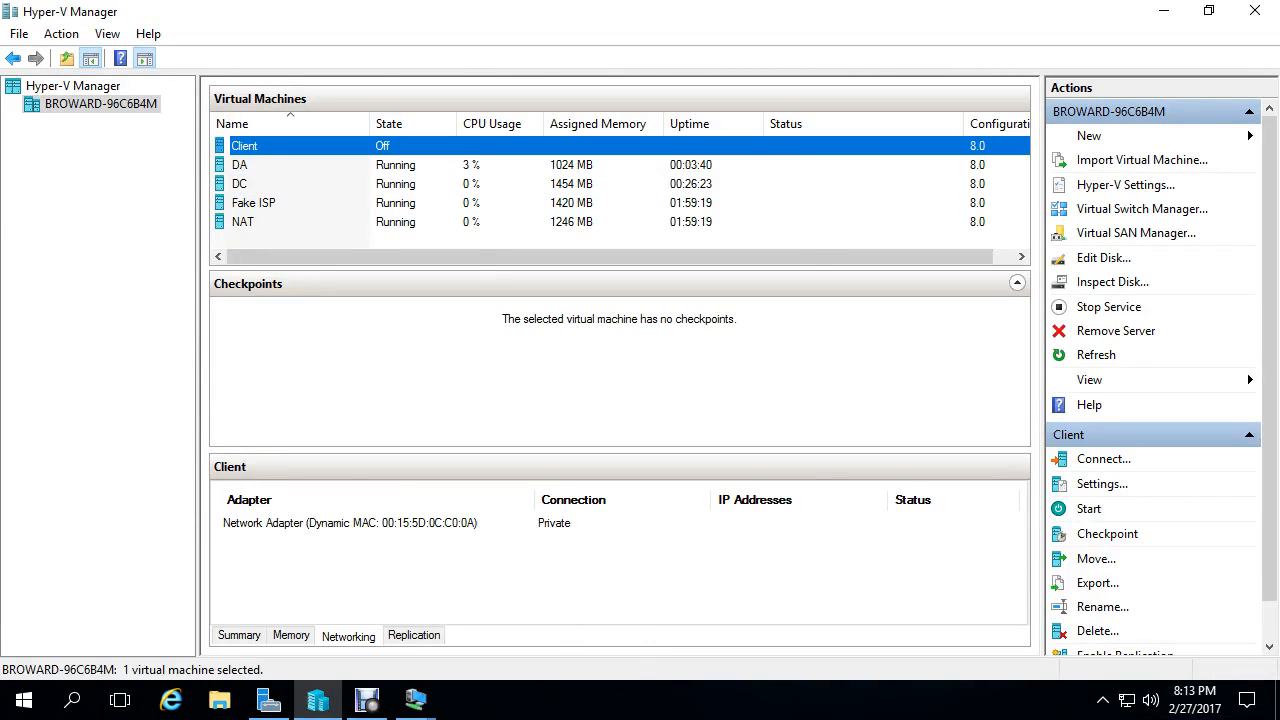
right_click(283, 146)
click(340, 158)
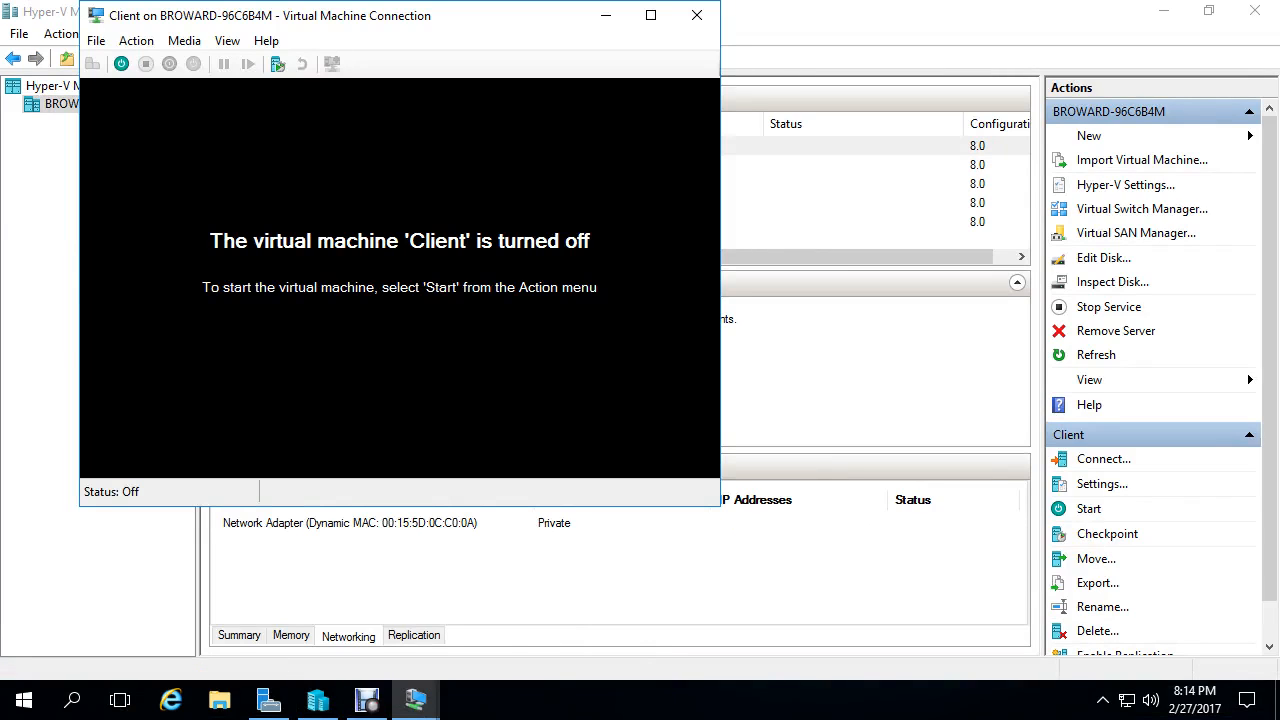
click(121, 63)
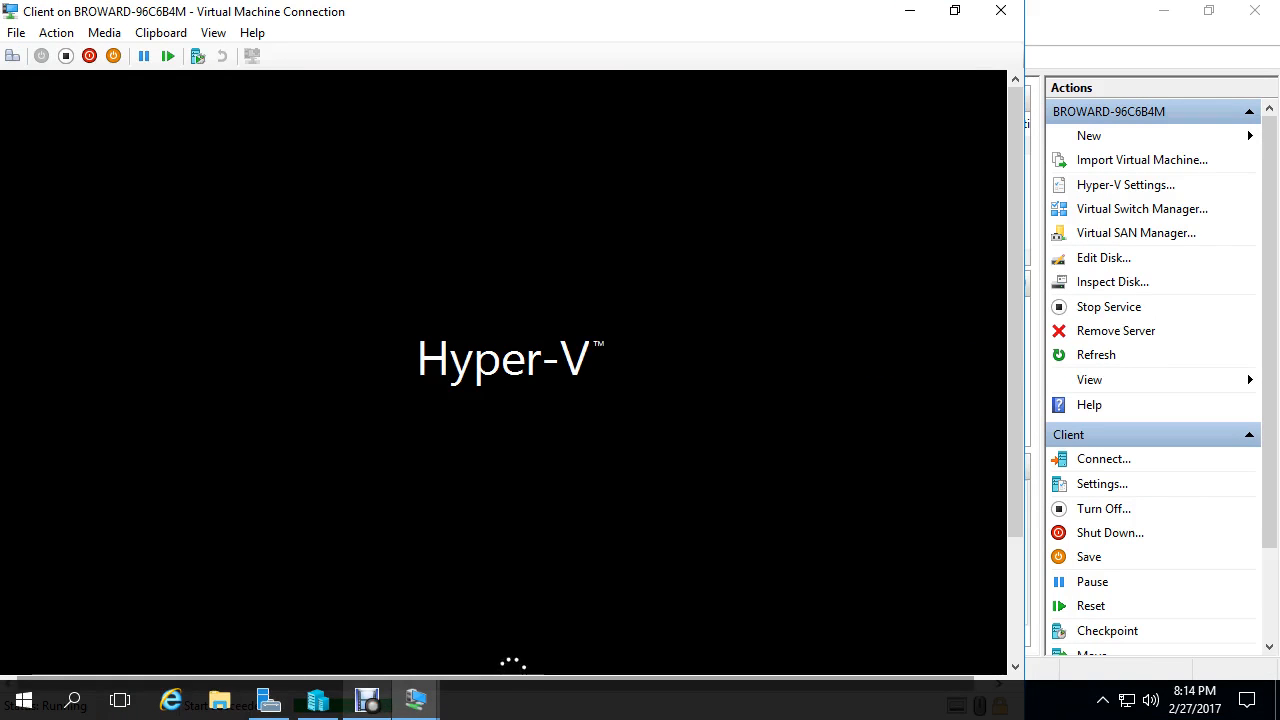
mouse_move(416, 700)
click(437, 605)
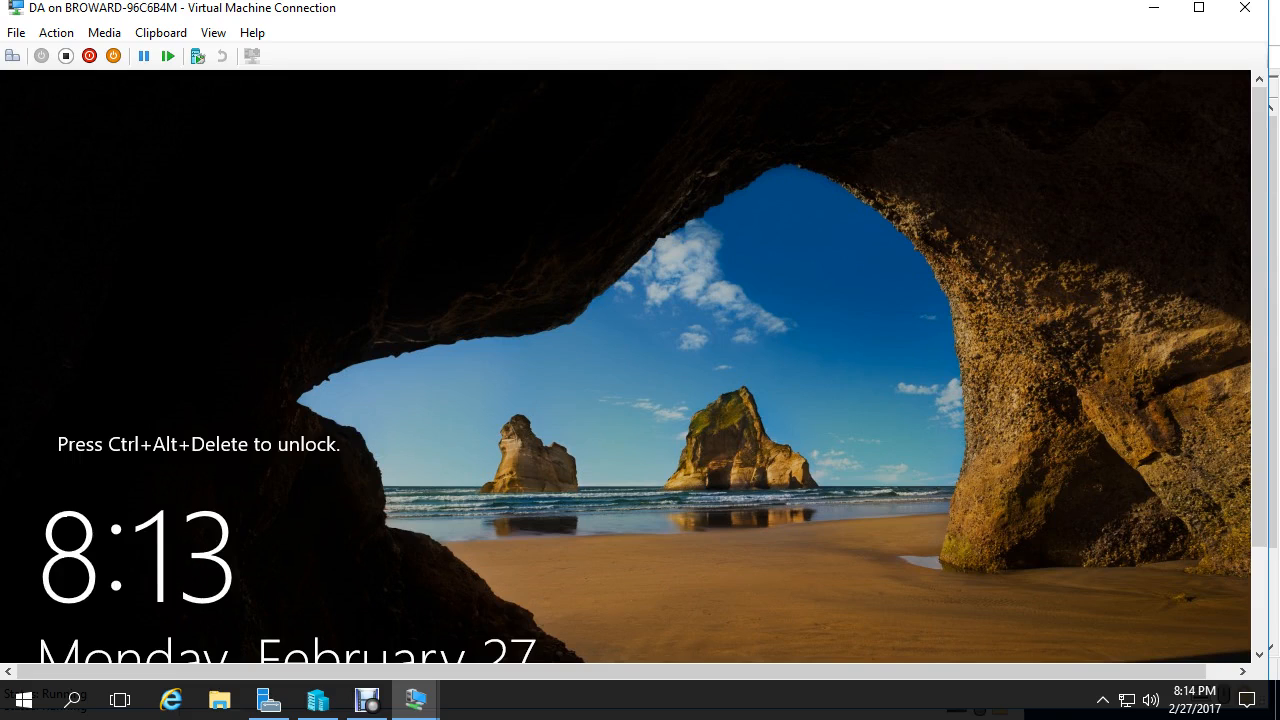
- Show the DA server connection full screen and sign in with the administrator password
key(ctrl+alt+Break)
key(ctrl+alt+End)
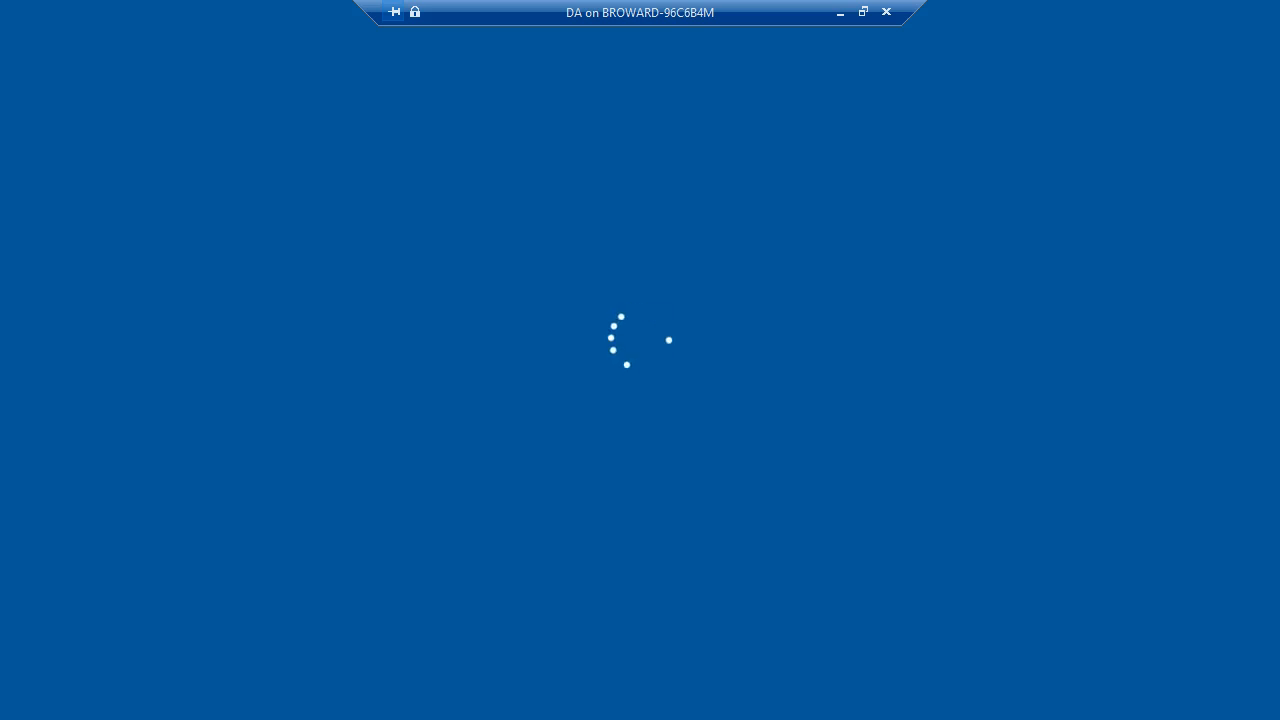
text(Pa$$w0rd)
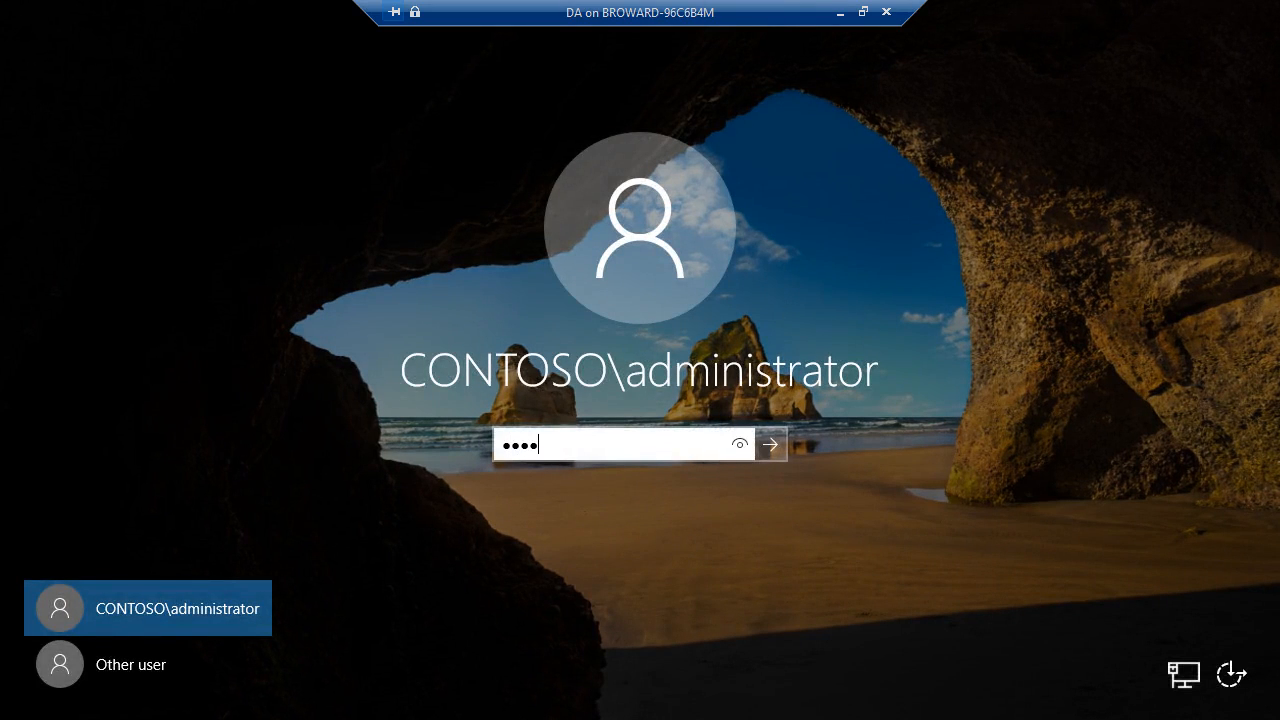
key(Return)
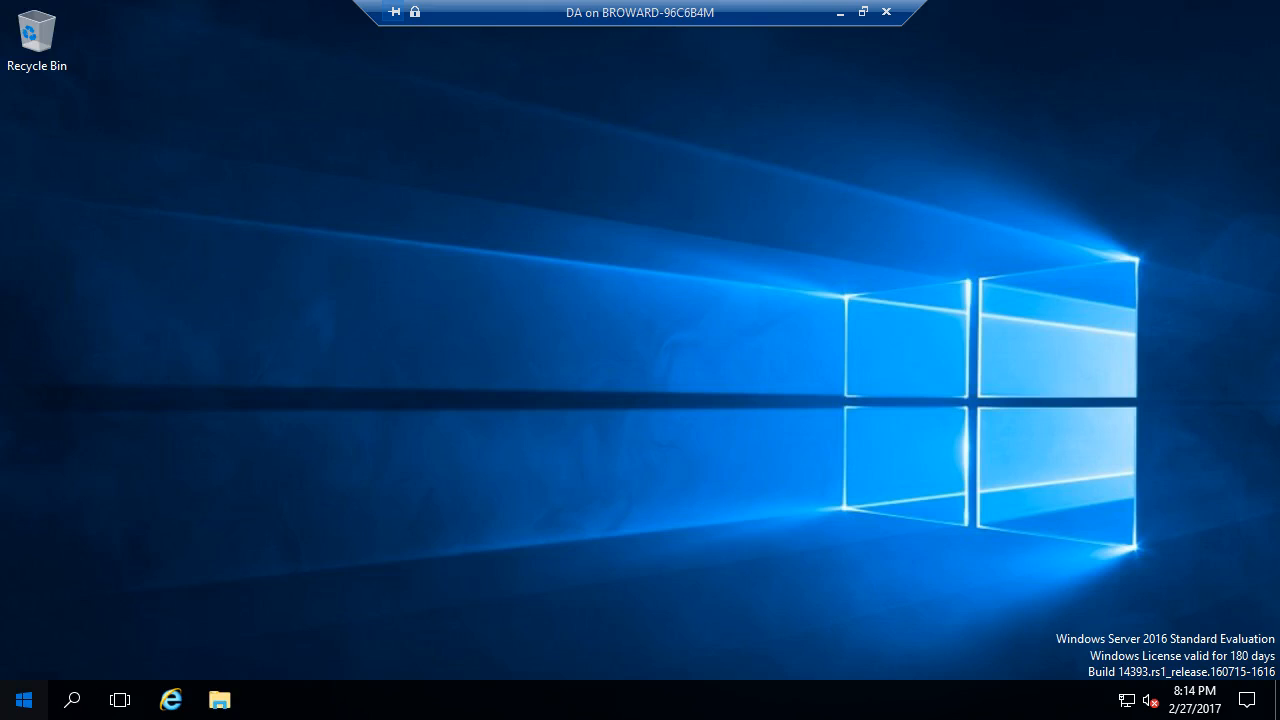
- Launch Remote Access Management from the Server Manager Tools menu
key(super)
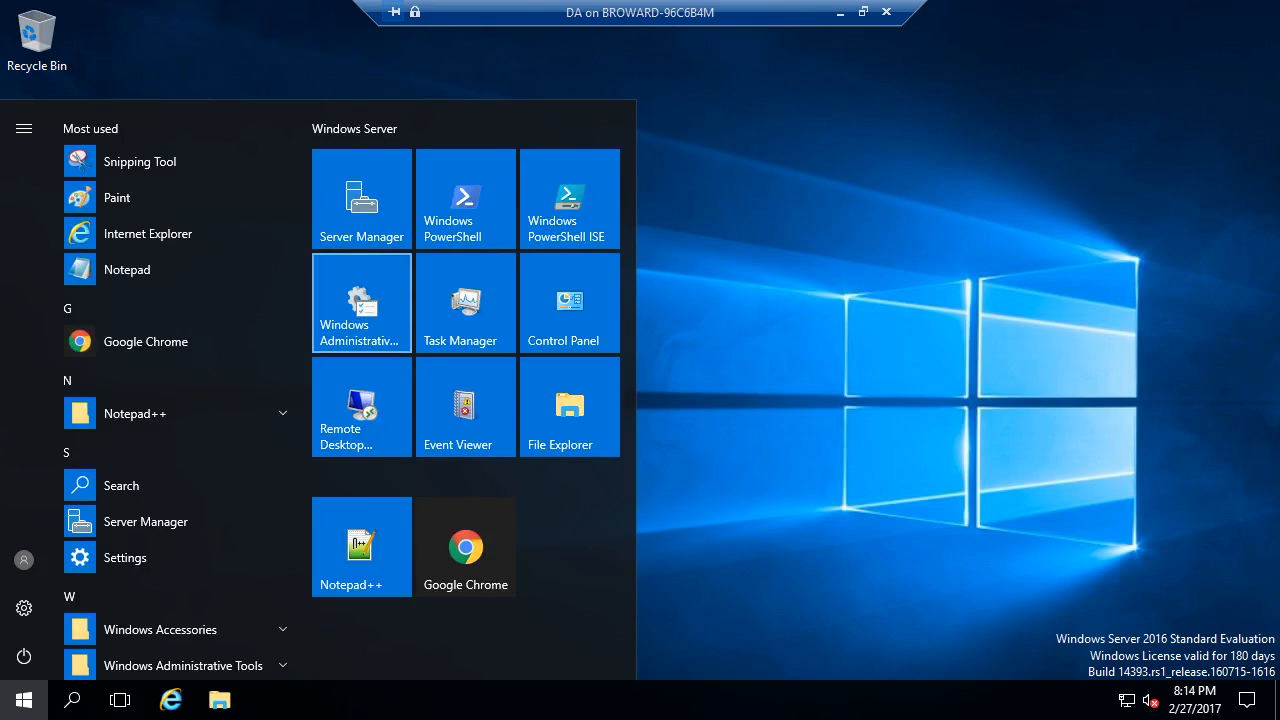
key(Down)
key(Up)
key(Up)
key(Escape)
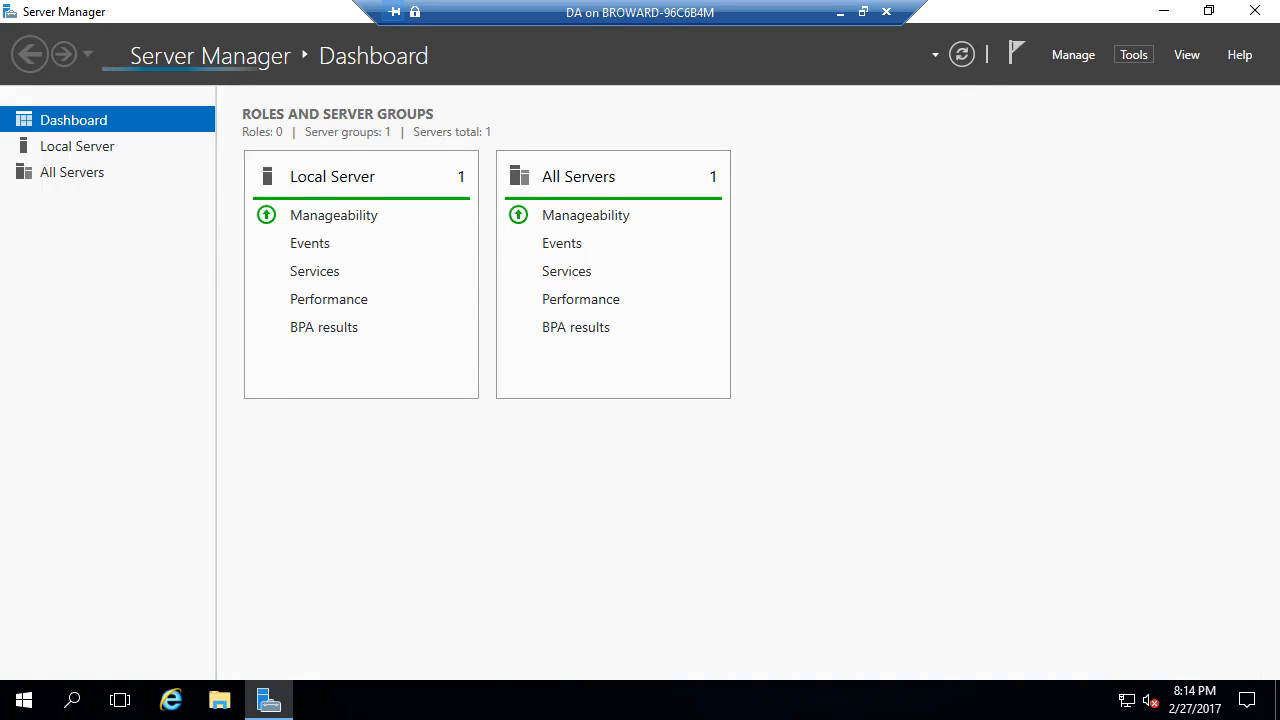
click(1133, 54)
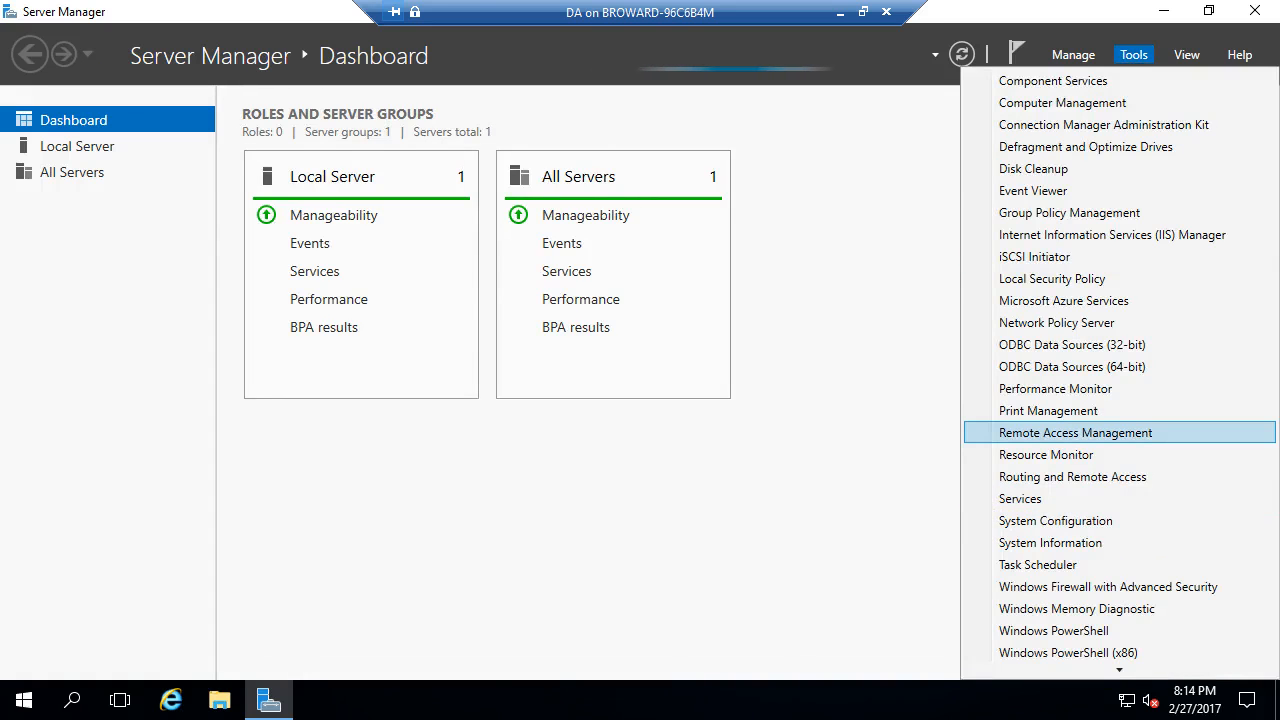
click(1076, 433)
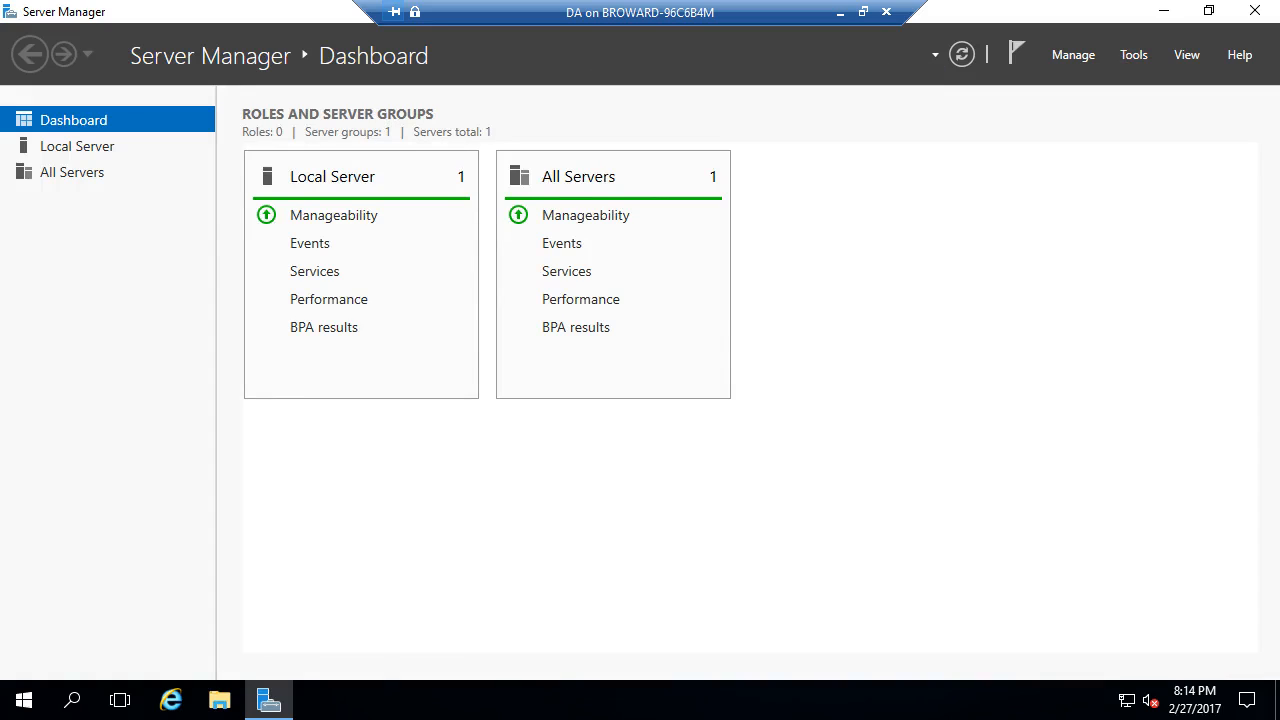
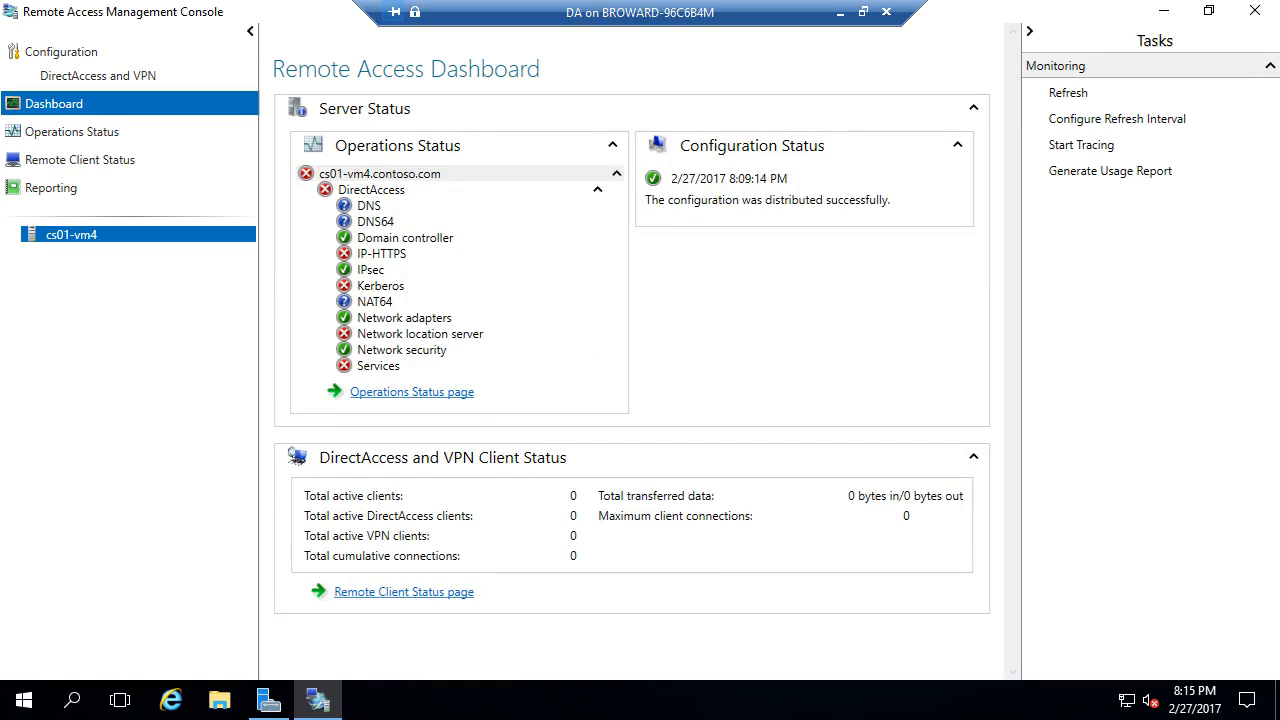
- Refresh the Remote Access dashboard twice until all operations checks are green, then show Remote Client Status
click(1068, 92)
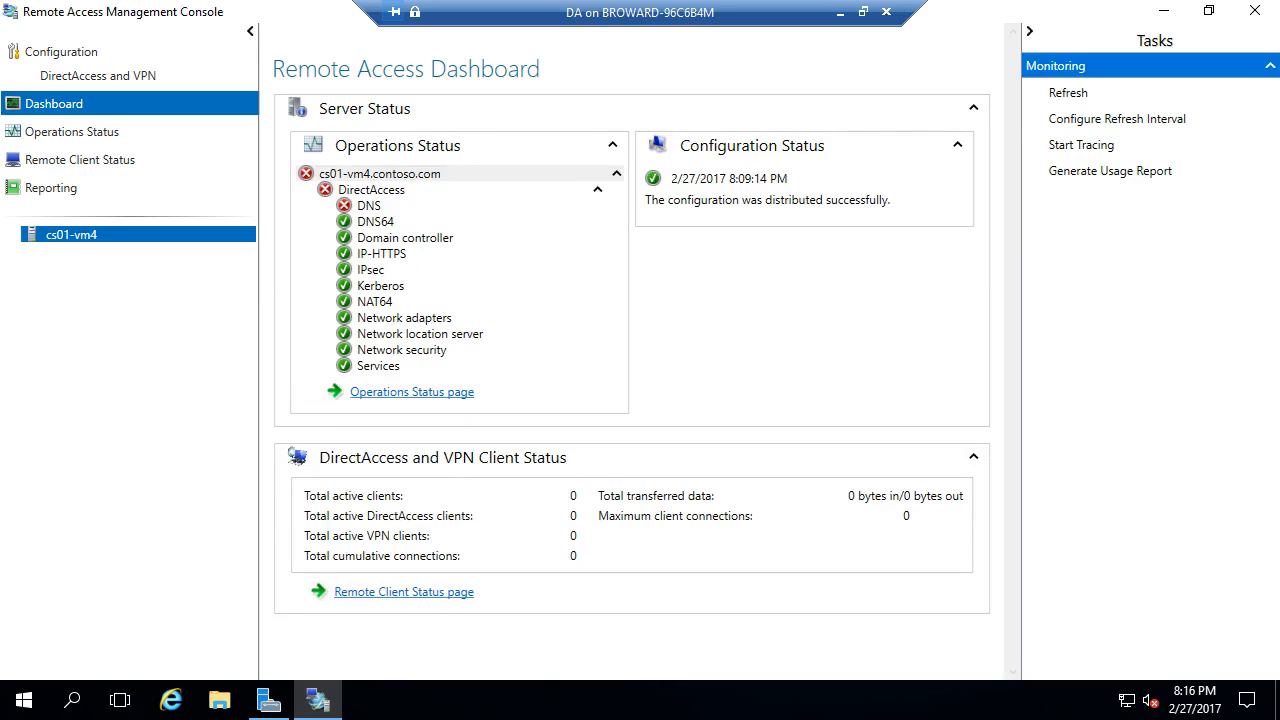
click(1068, 92)
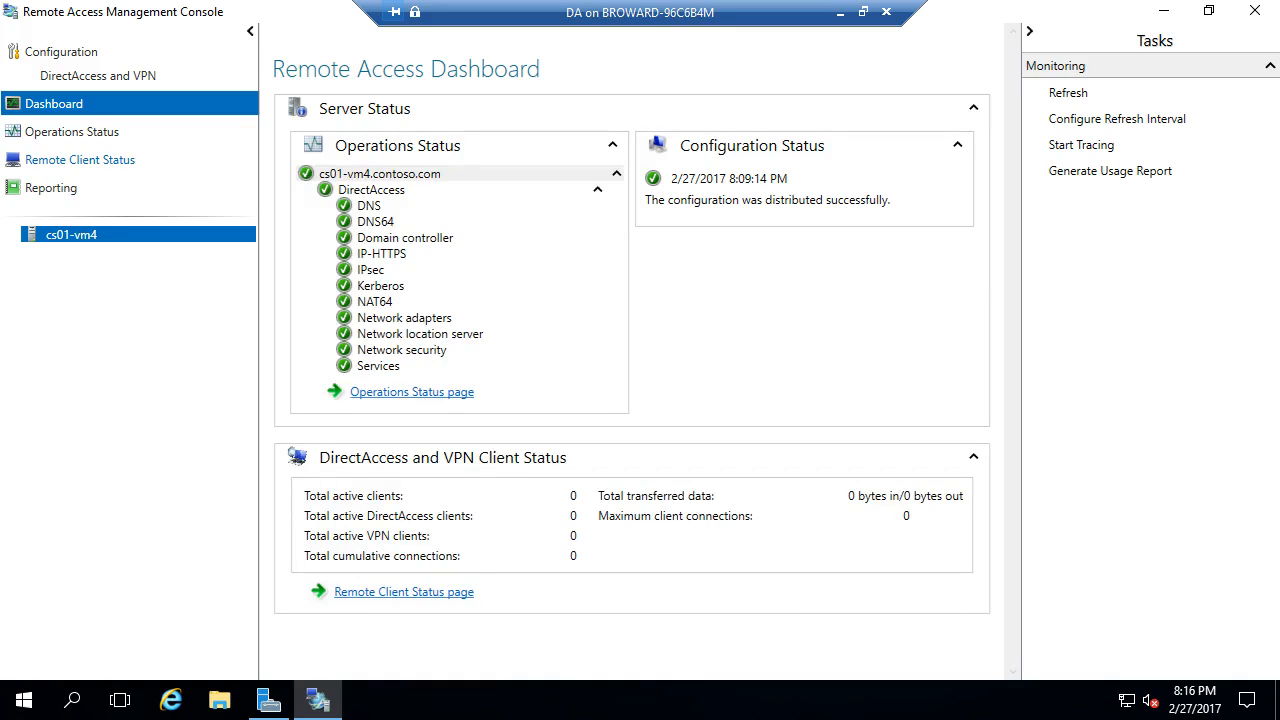
click(80, 159)
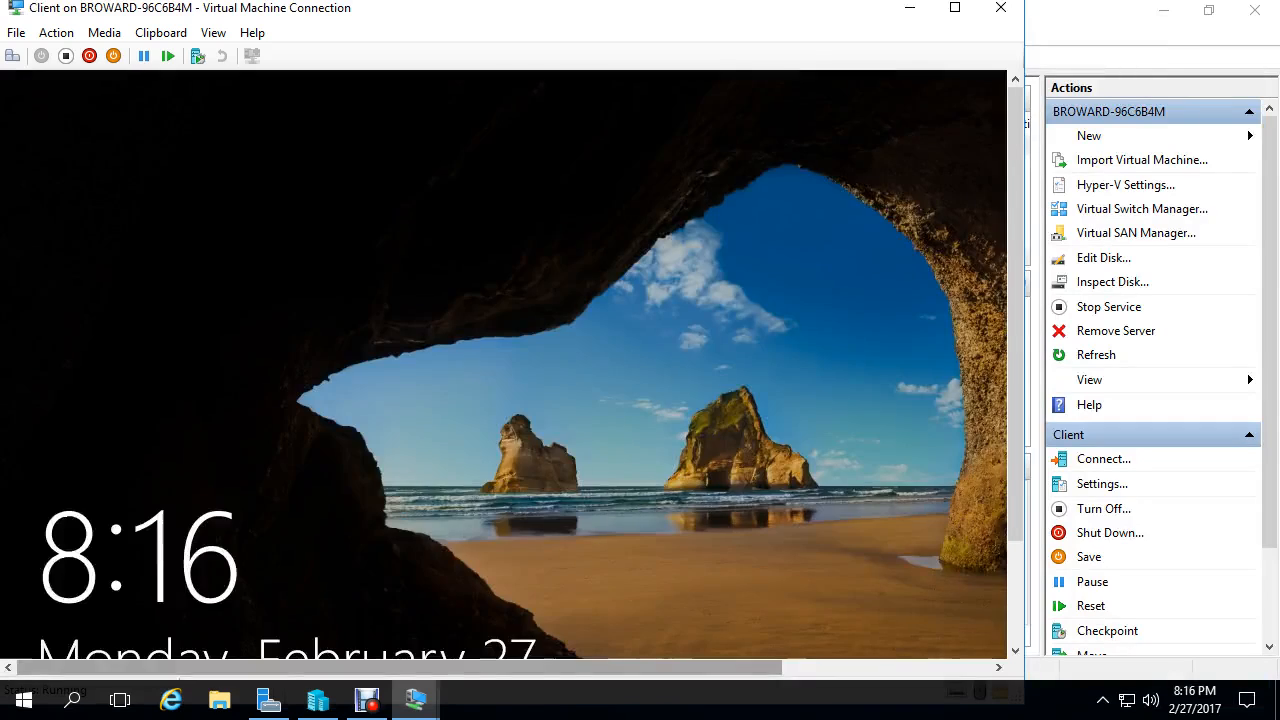
- Sign in to the Client VM with the account password
key(space)
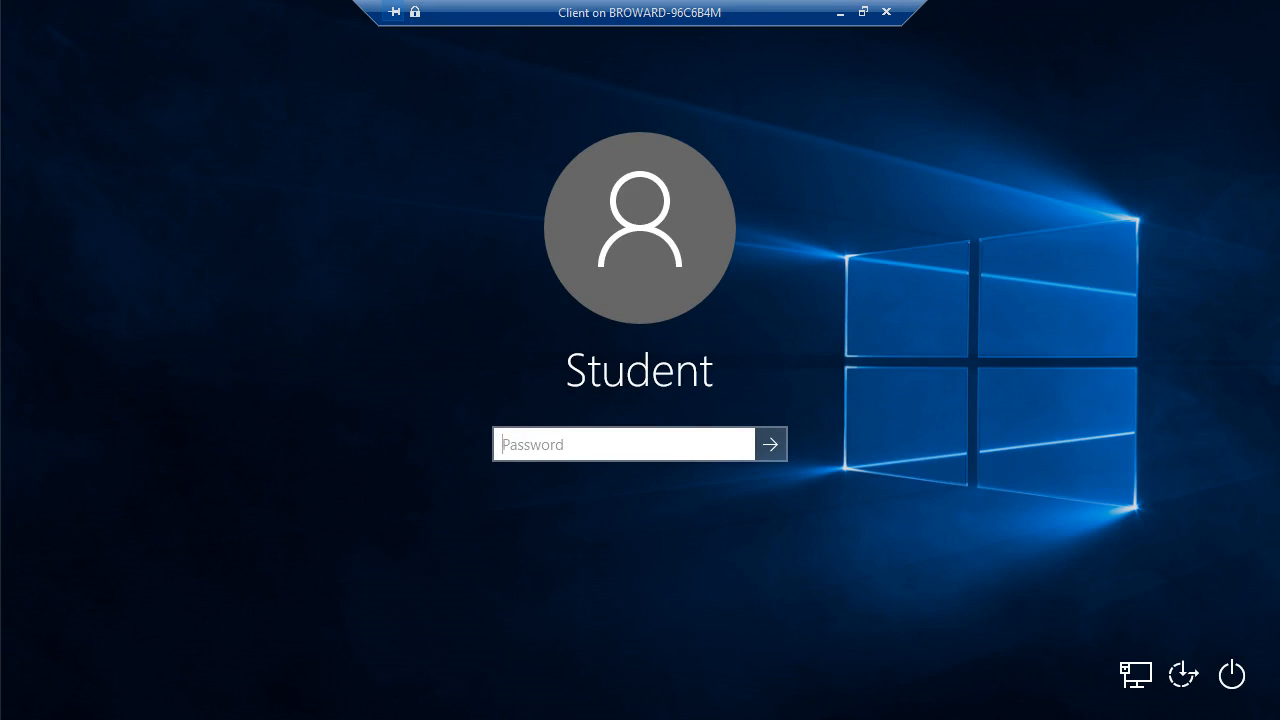
text(*********)
key(Return)
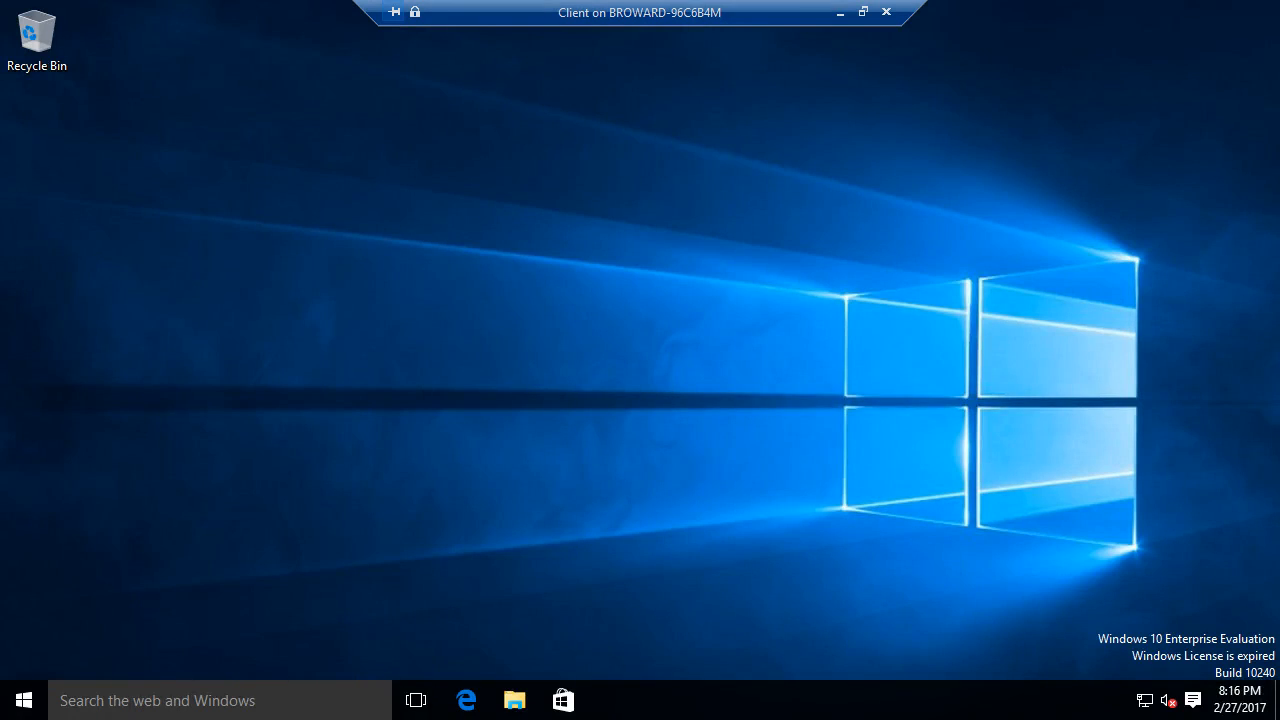
- Open Command Prompt from the Win+X menu and run ipconfig /all
right_click(24, 700)
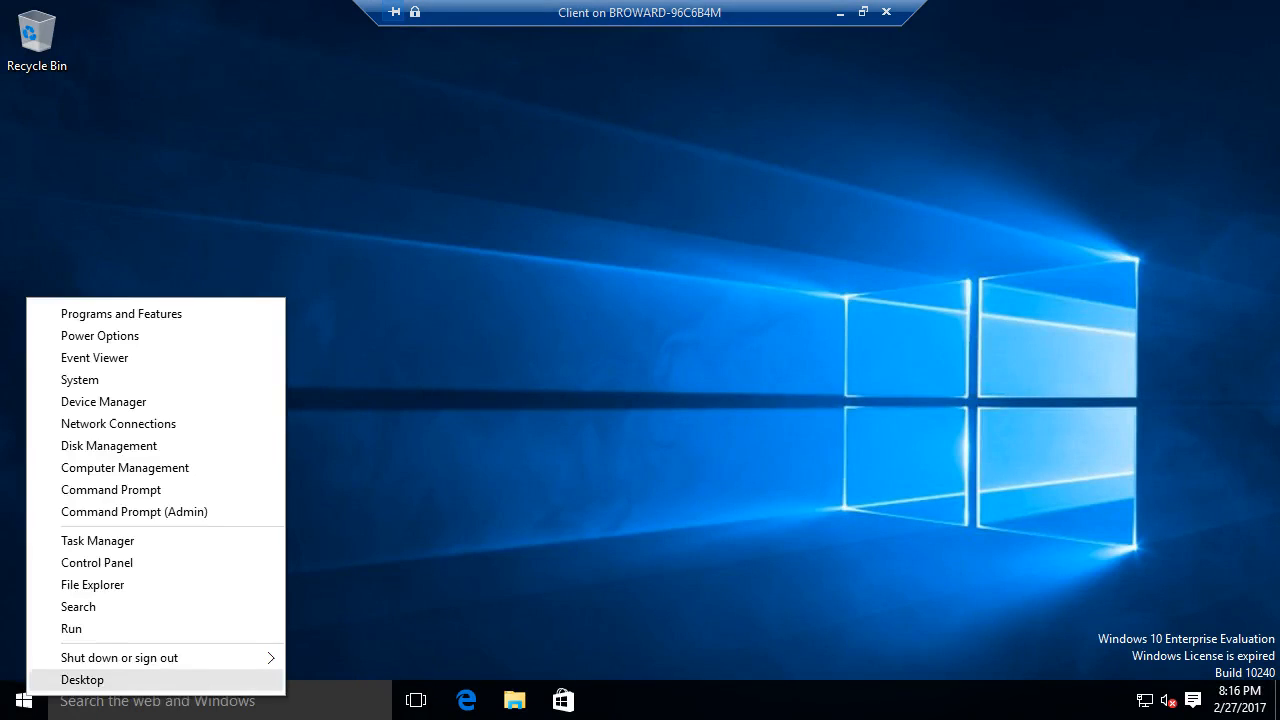
click(80, 490)
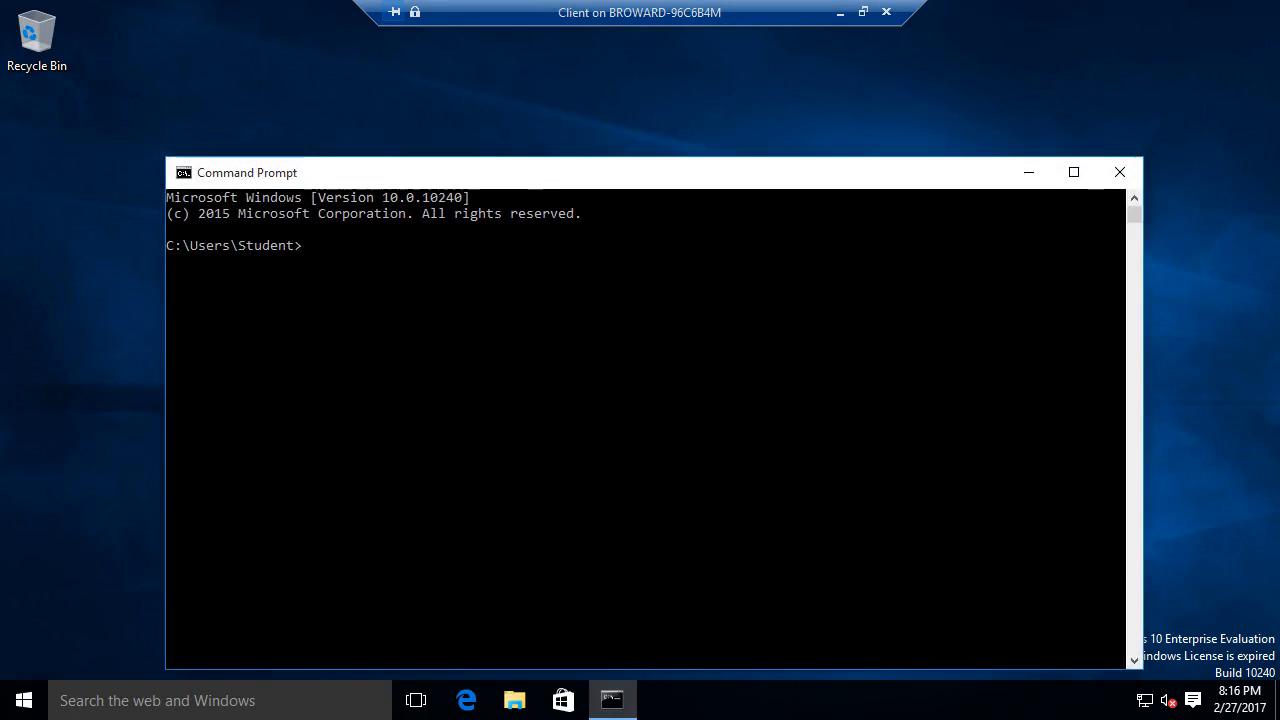
text(ipcnfig)
key(BackSpace)
key(BackSpace)
key(BackSpace)
key(BackSpace)
text(onfig /all)
key(Return)
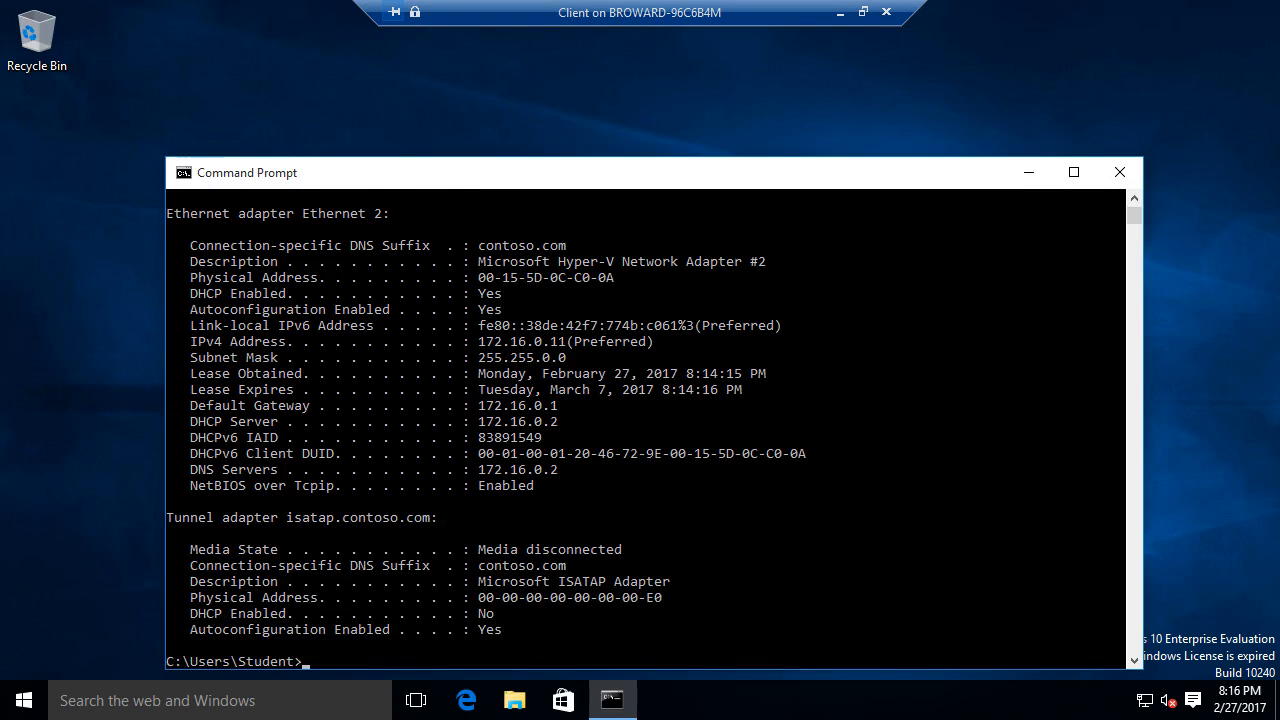
- Look up contoso.com with nslookup to confirm it resolves to 172.16.0.2
drag(602, 174, 599, 86)
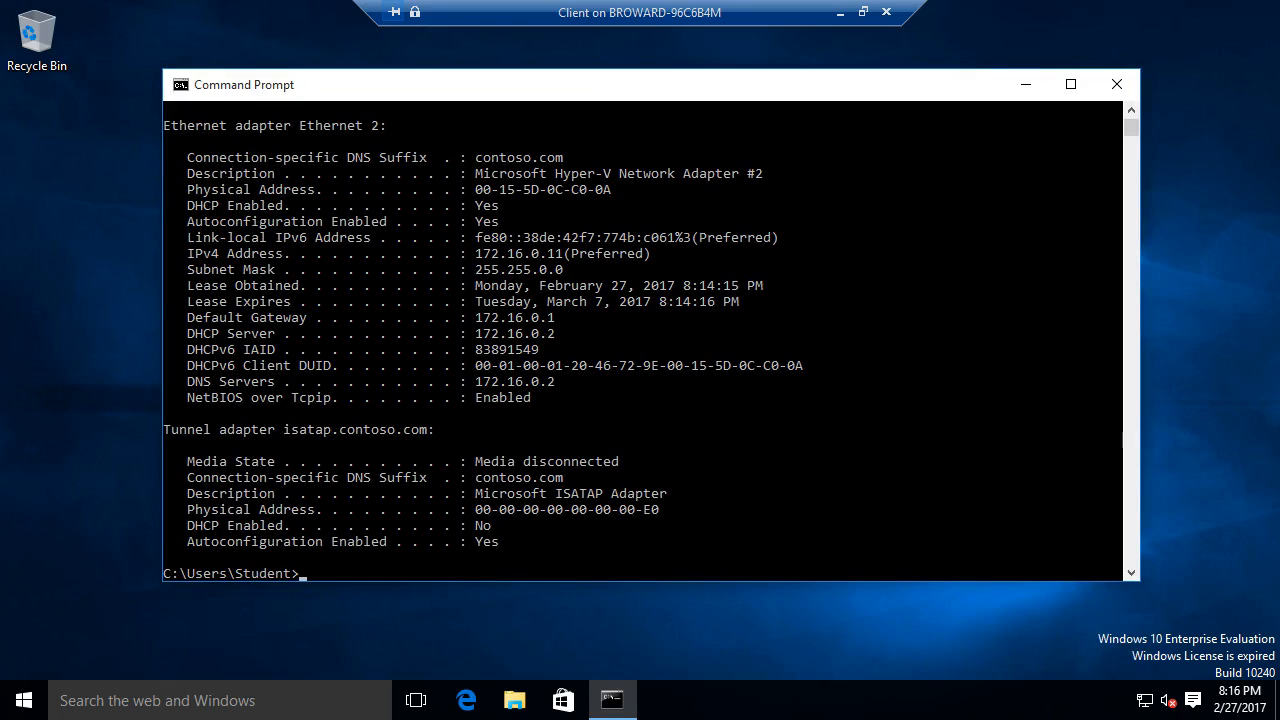
text(nslo)
text(okup con)
text(s)
text(toso.com)
key(Return)
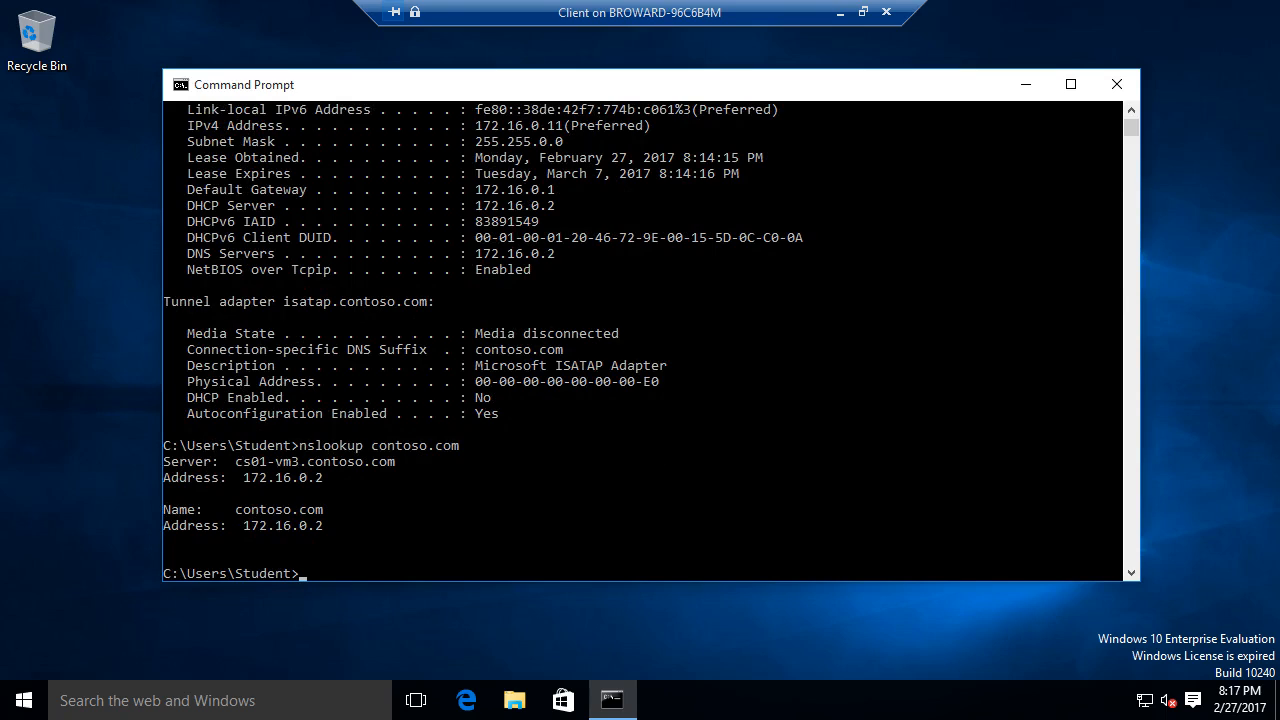
- In System Properties, rename the computer to cs01-vm5 and set it as a contoso.com domain member
right_click(24, 700)
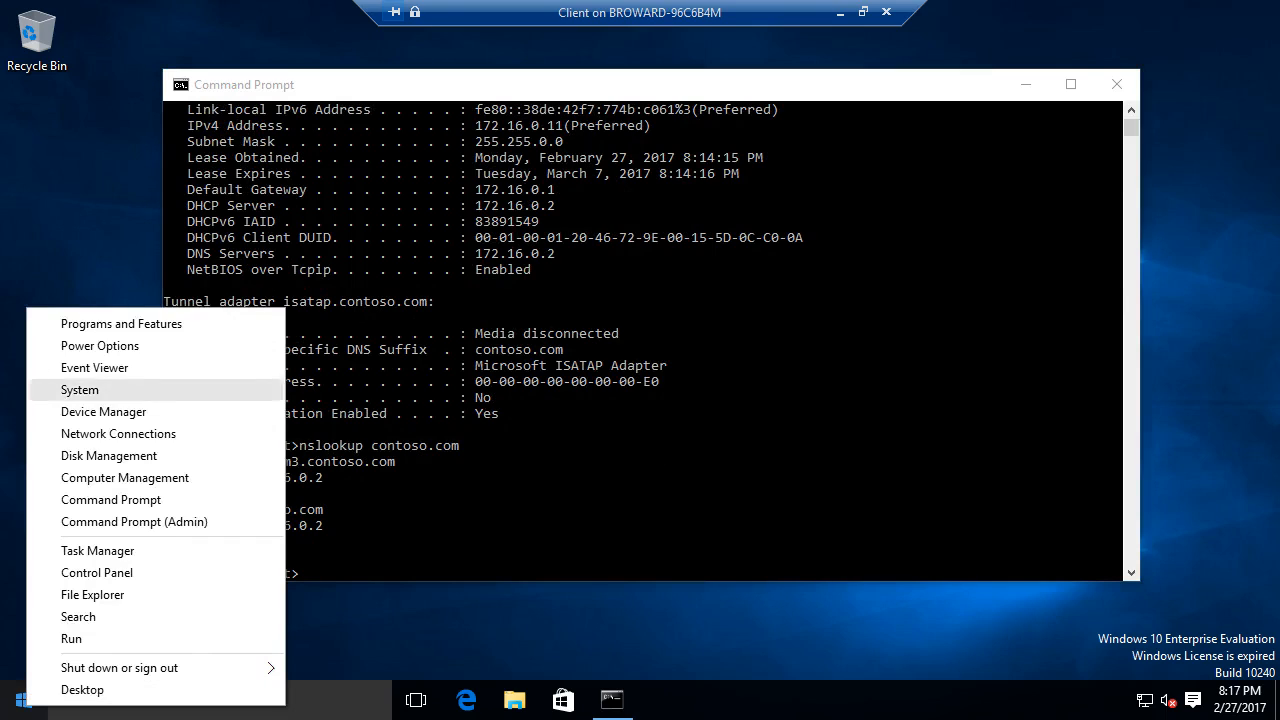
key(Escape)
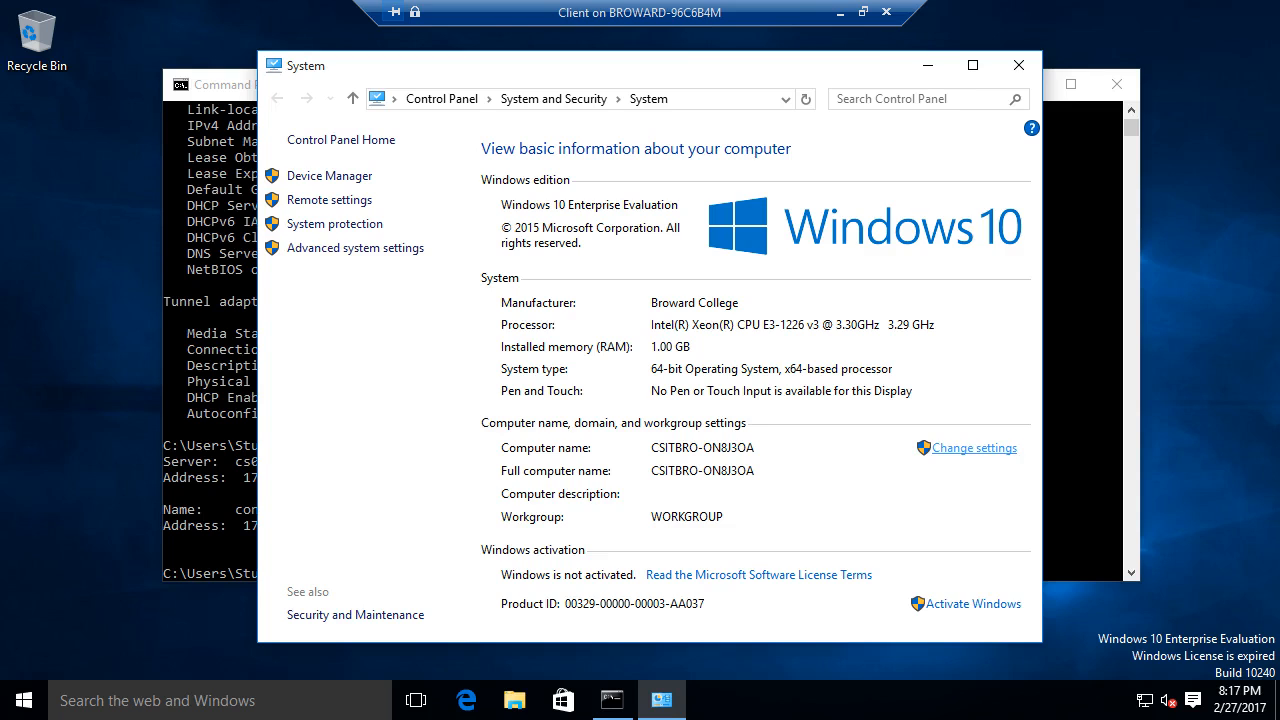
click(974, 447)
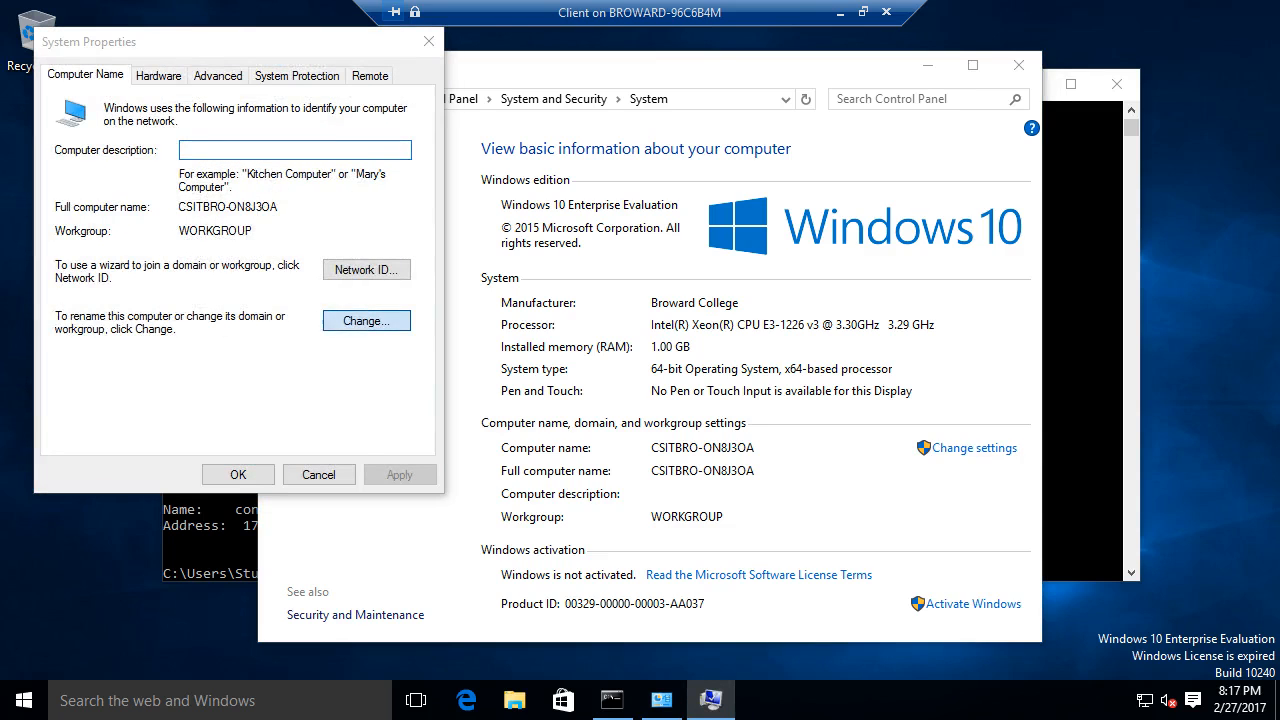
click(366, 320)
text(cs01-)
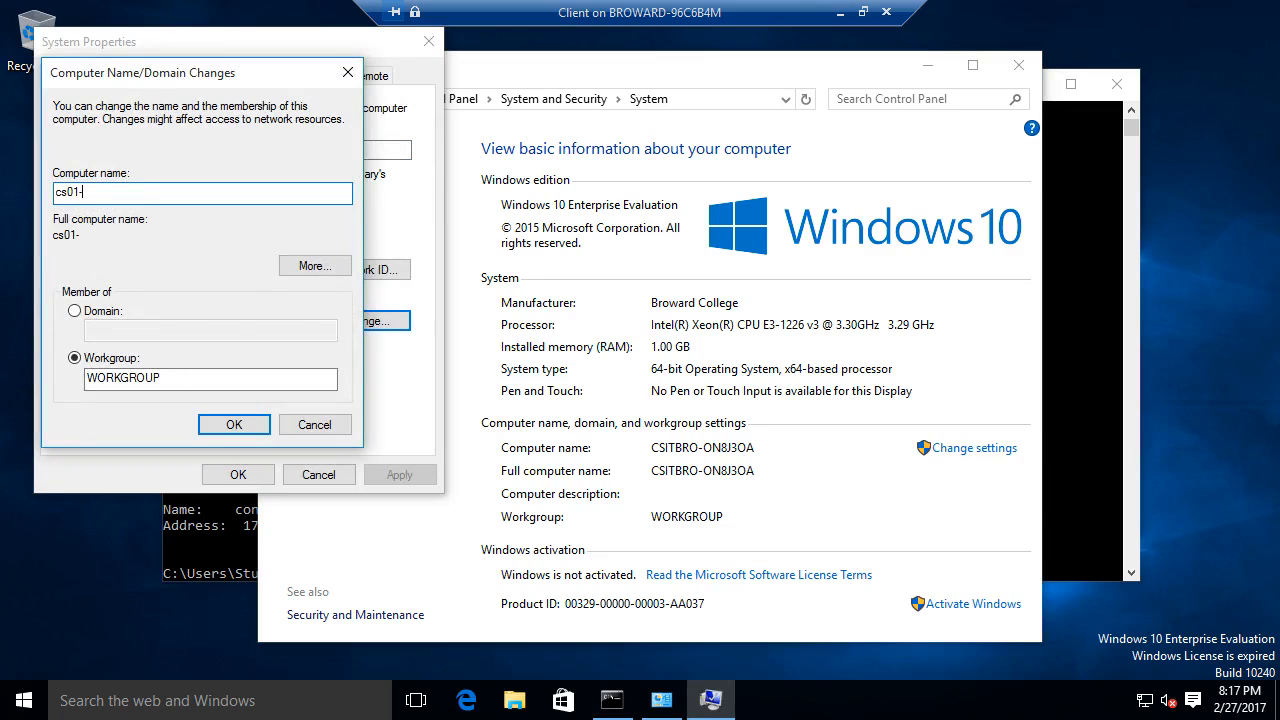
text(vm5)
click(74, 311)
text(c)
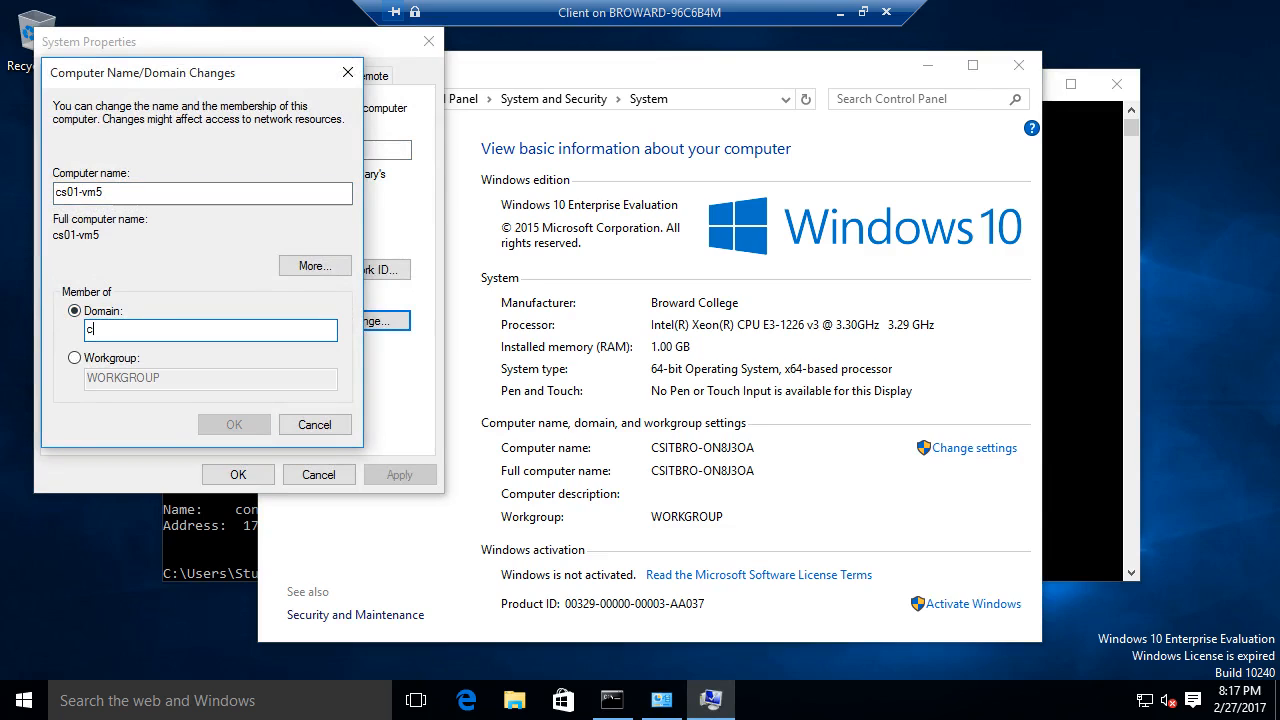
text(ontoso.com)
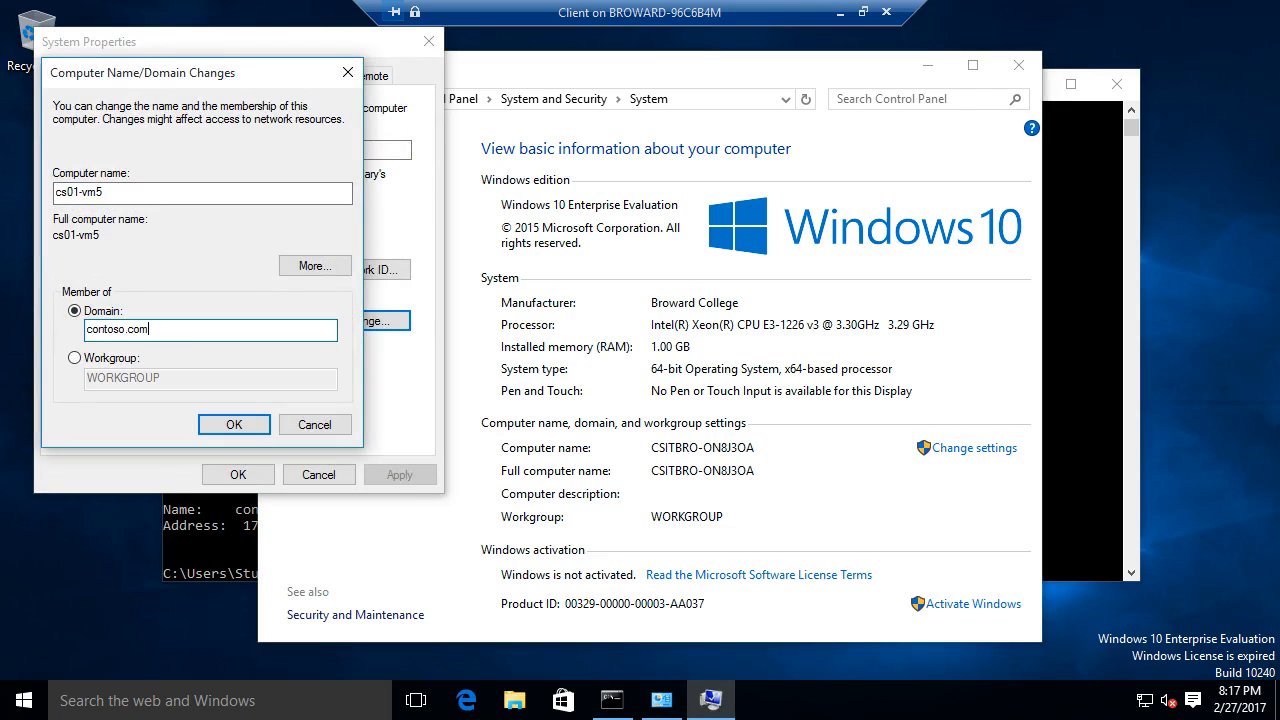
key(Return)
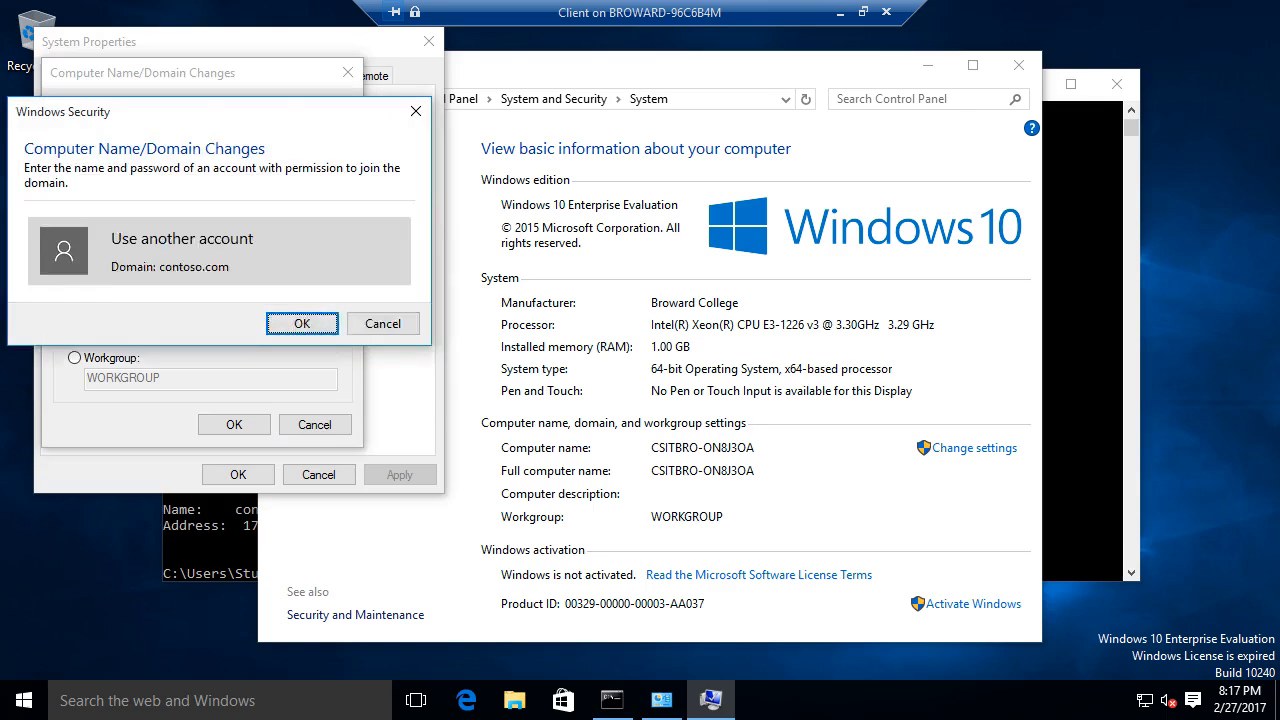
- Enter the contoso administrator credentials, accept the welcome and restart notices, and restart now
text(con)
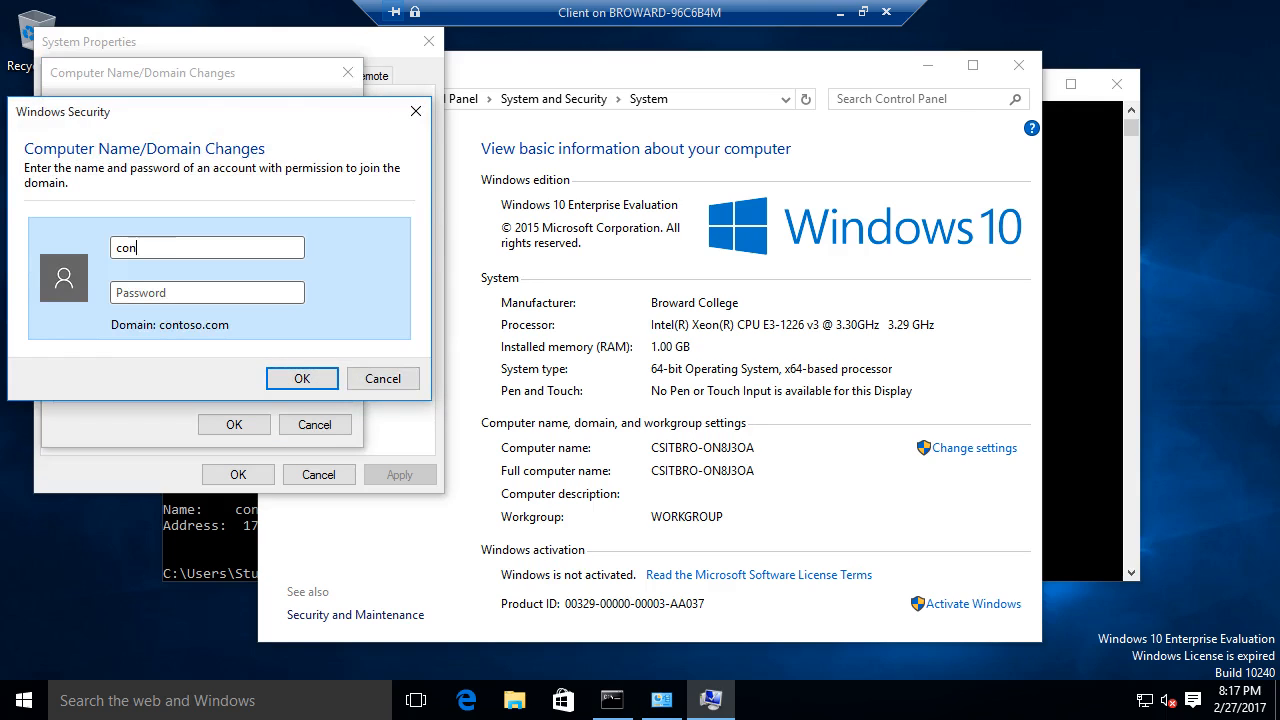
text(toso\administrator)
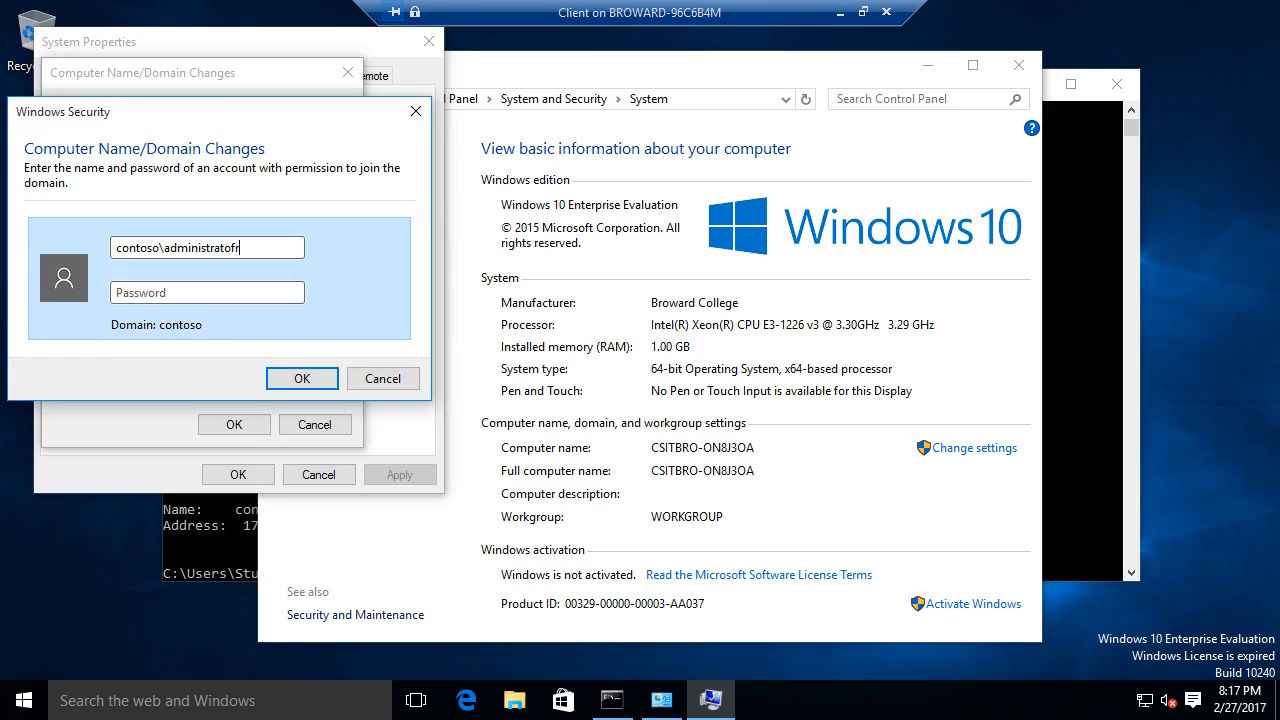
text(Pa$$w0rd)
key(Return)
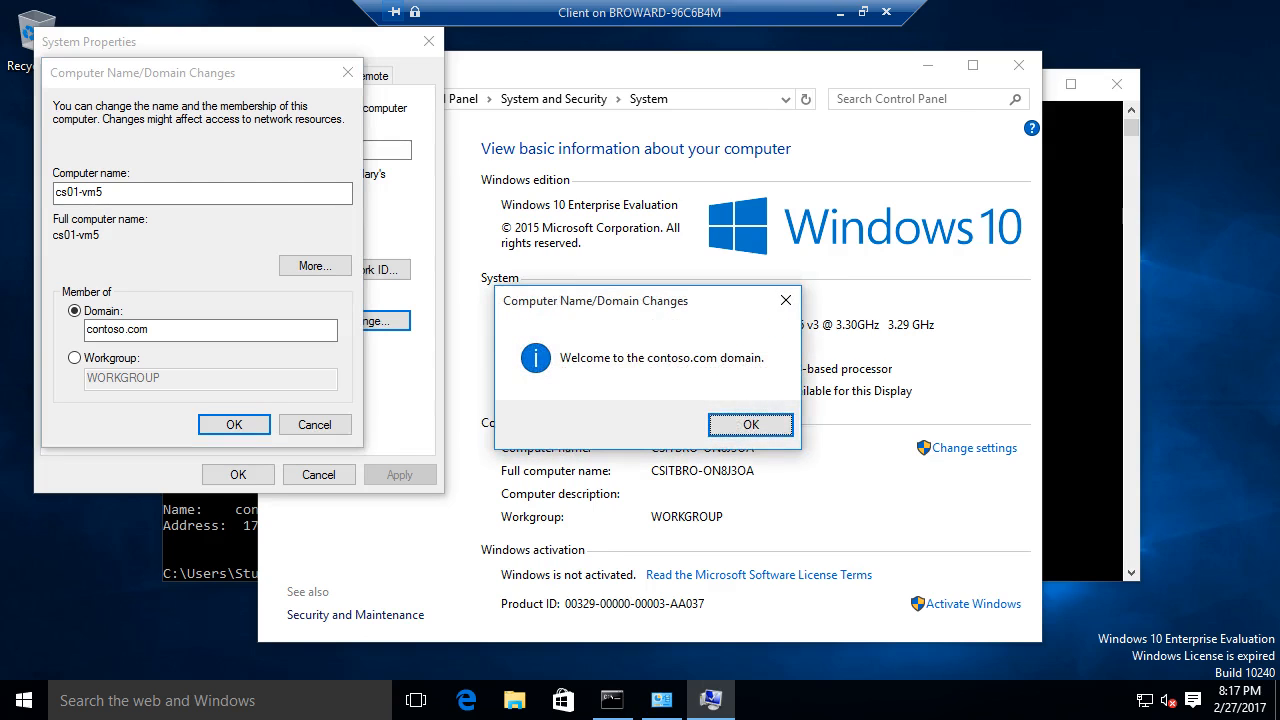
key(Return)
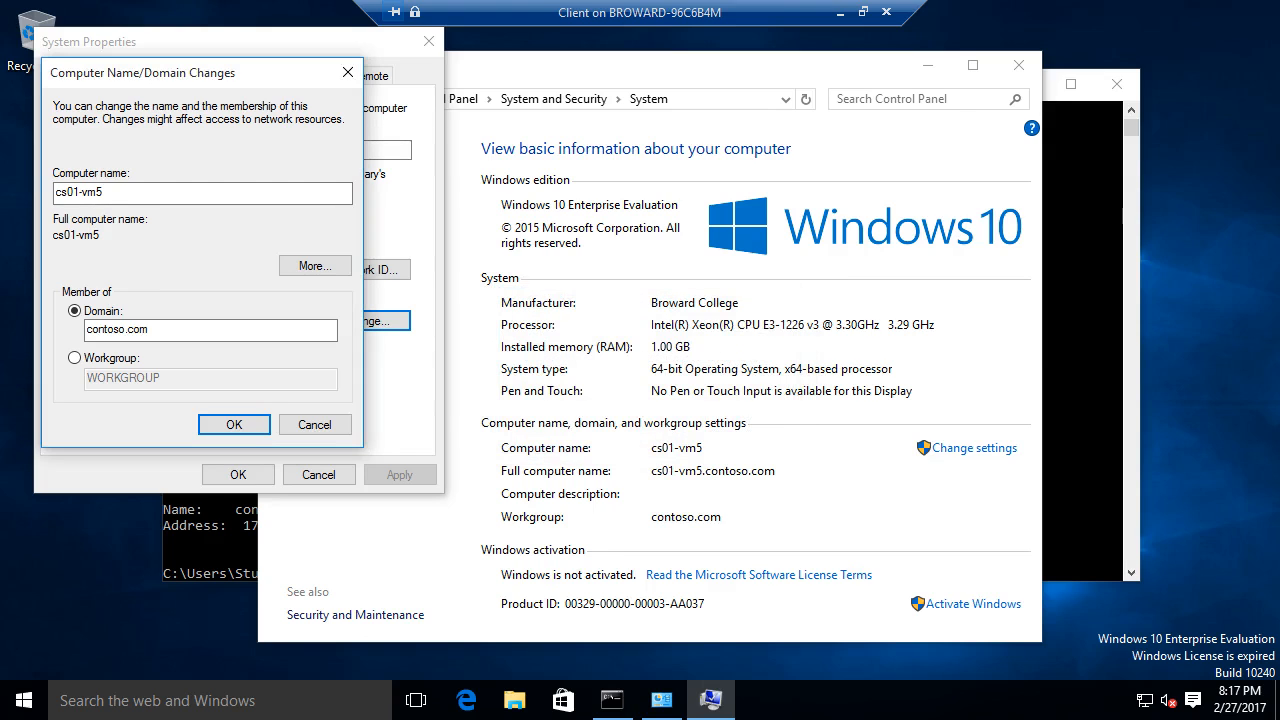
key(Return)
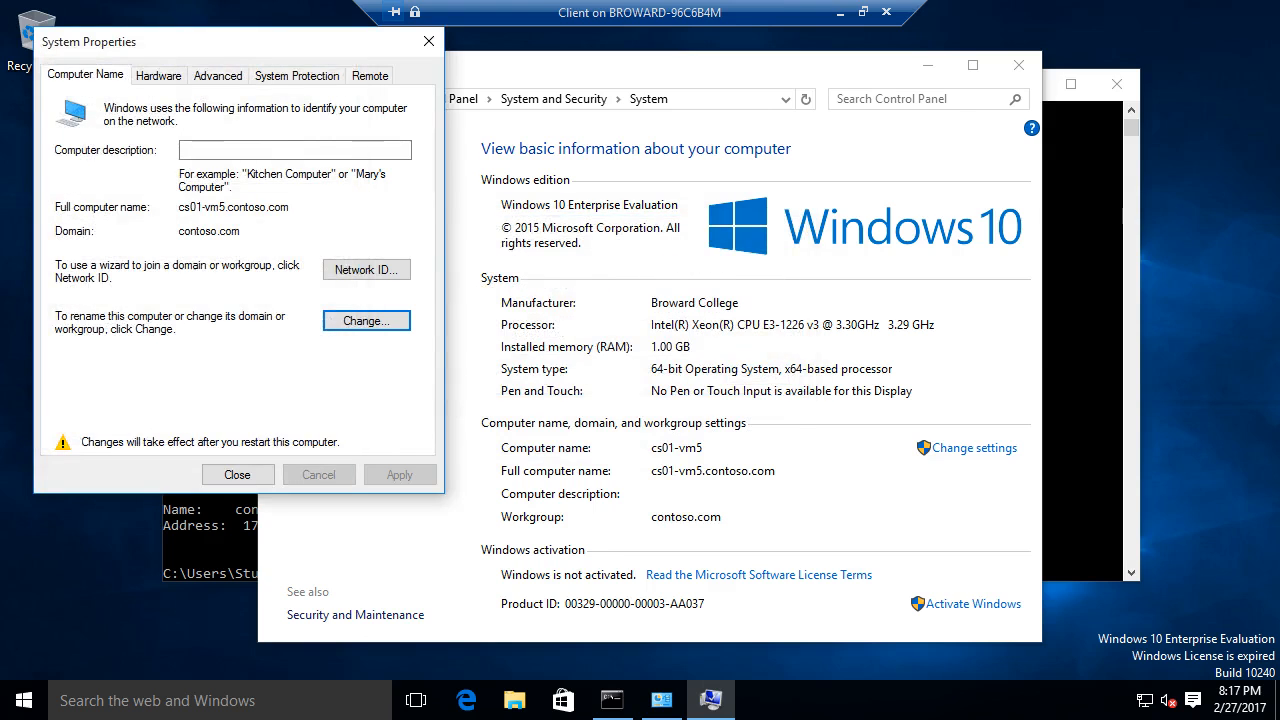
key(Return)
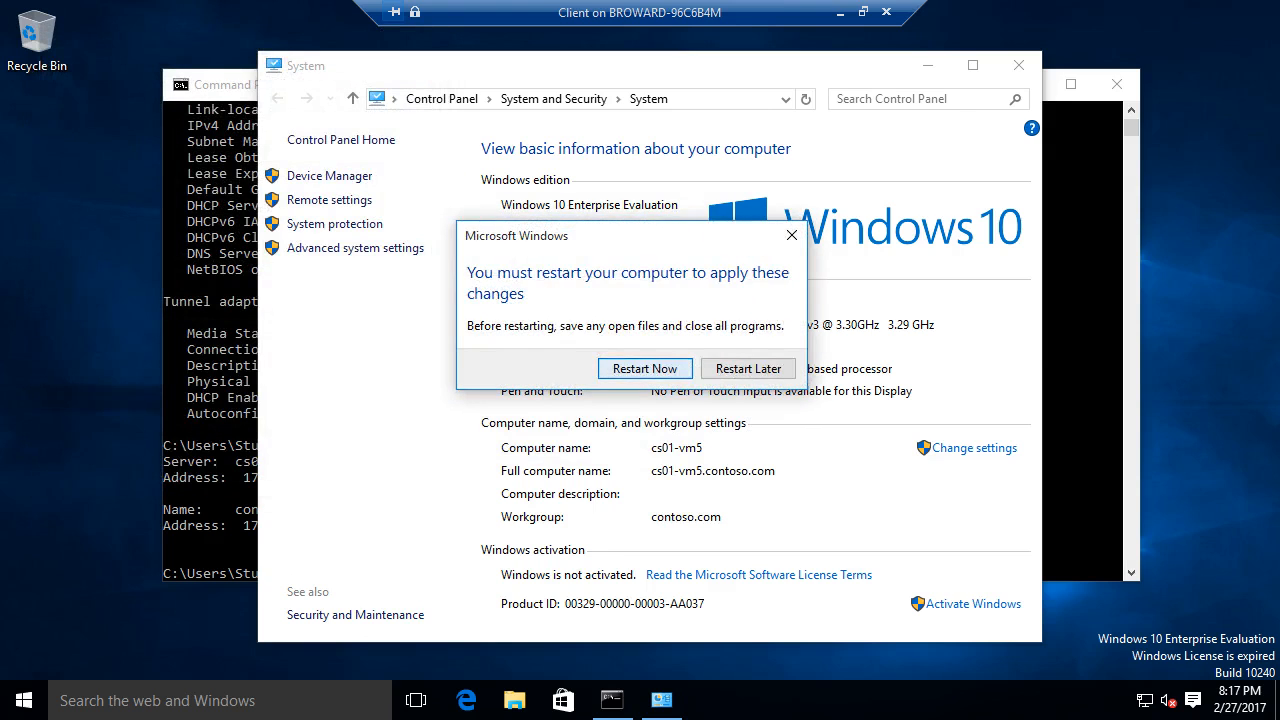
key(Return)
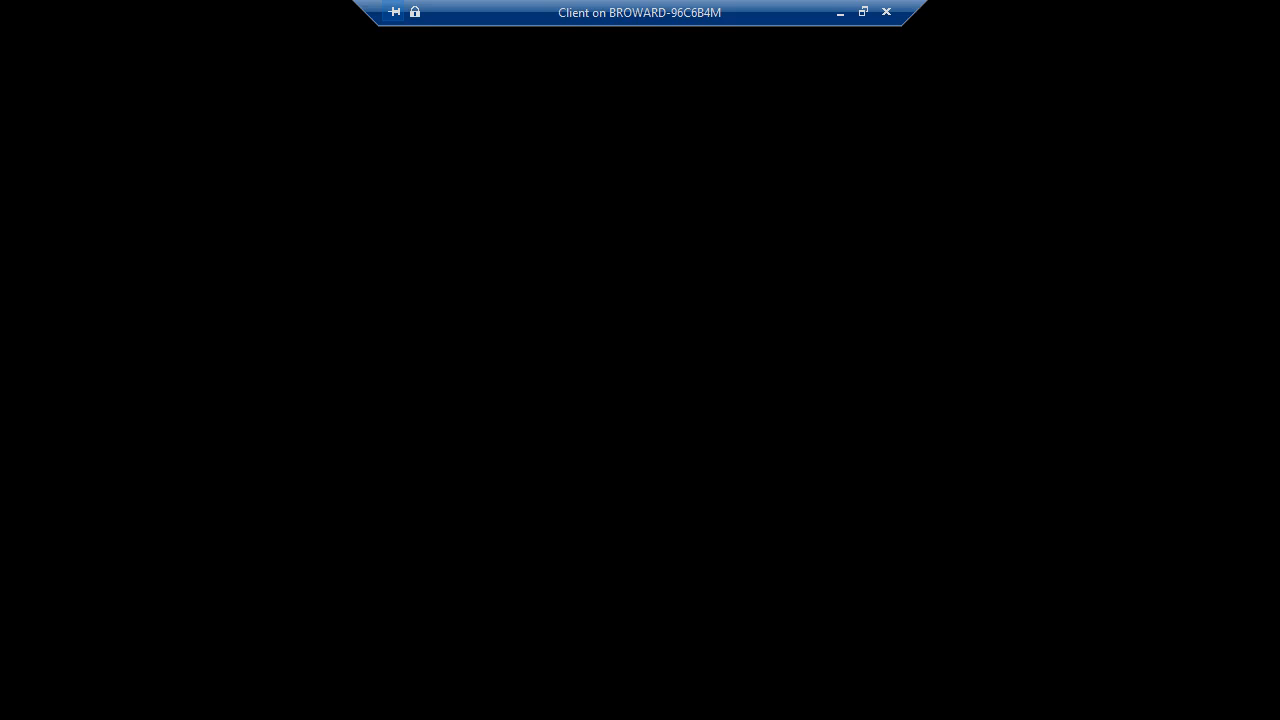
- Switch to the DC VM's console in full screen and close Group Policy Management
click(841, 12)
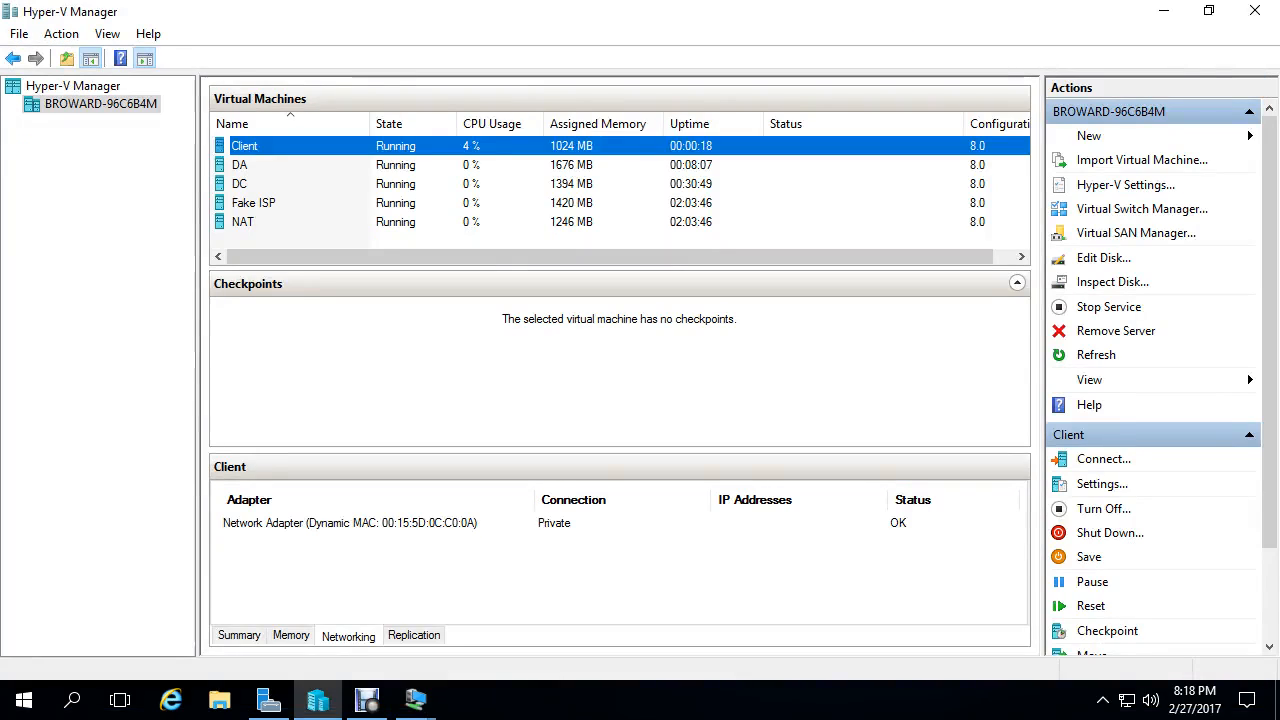
click(416, 700)
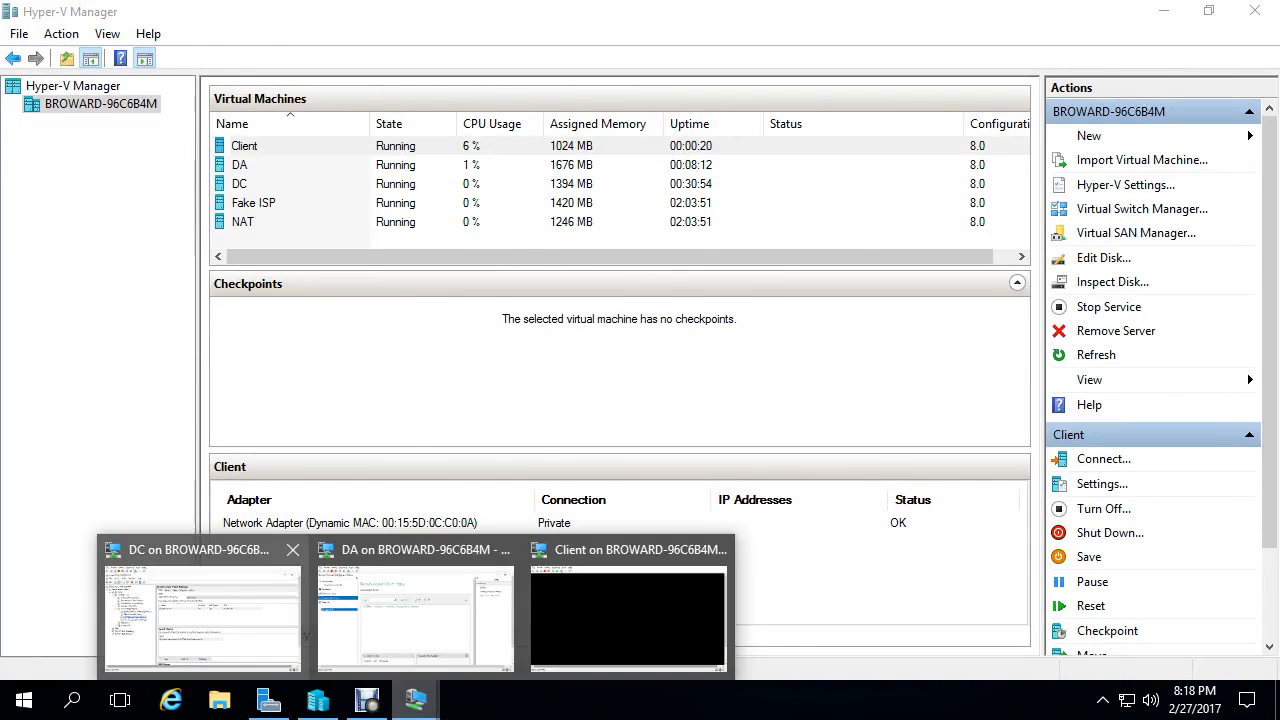
click(200, 610)
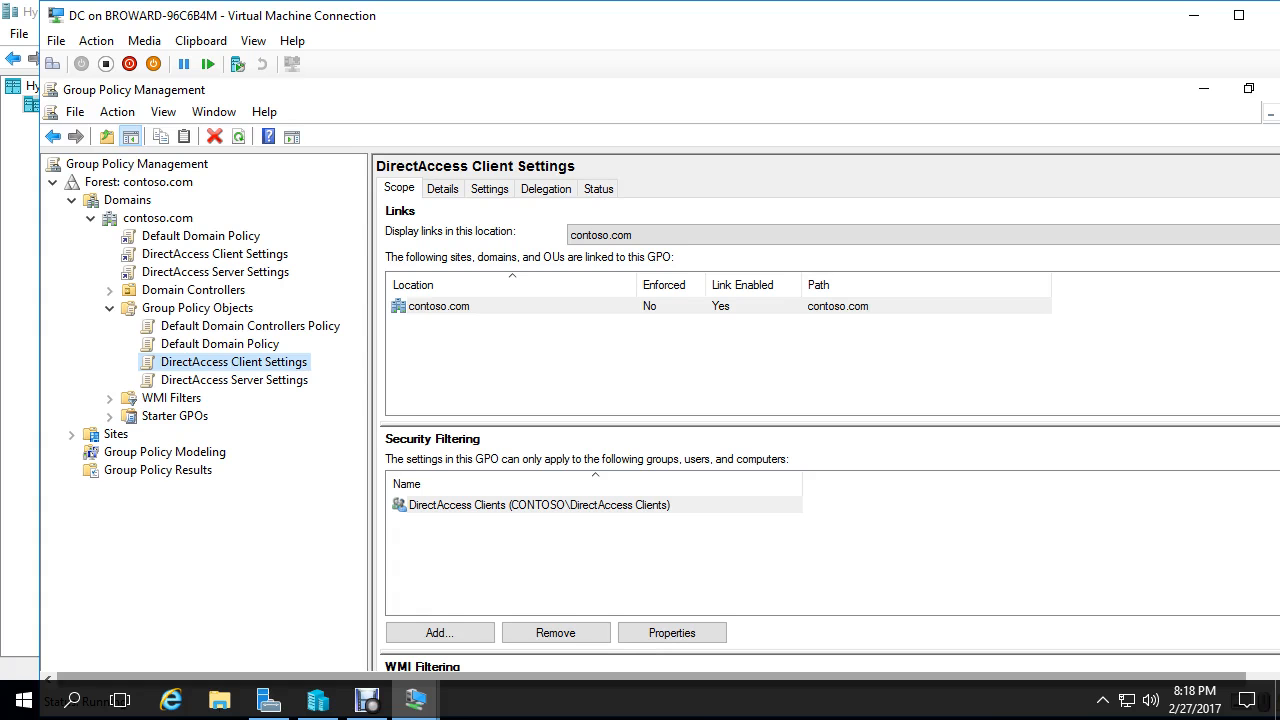
click(1239, 15)
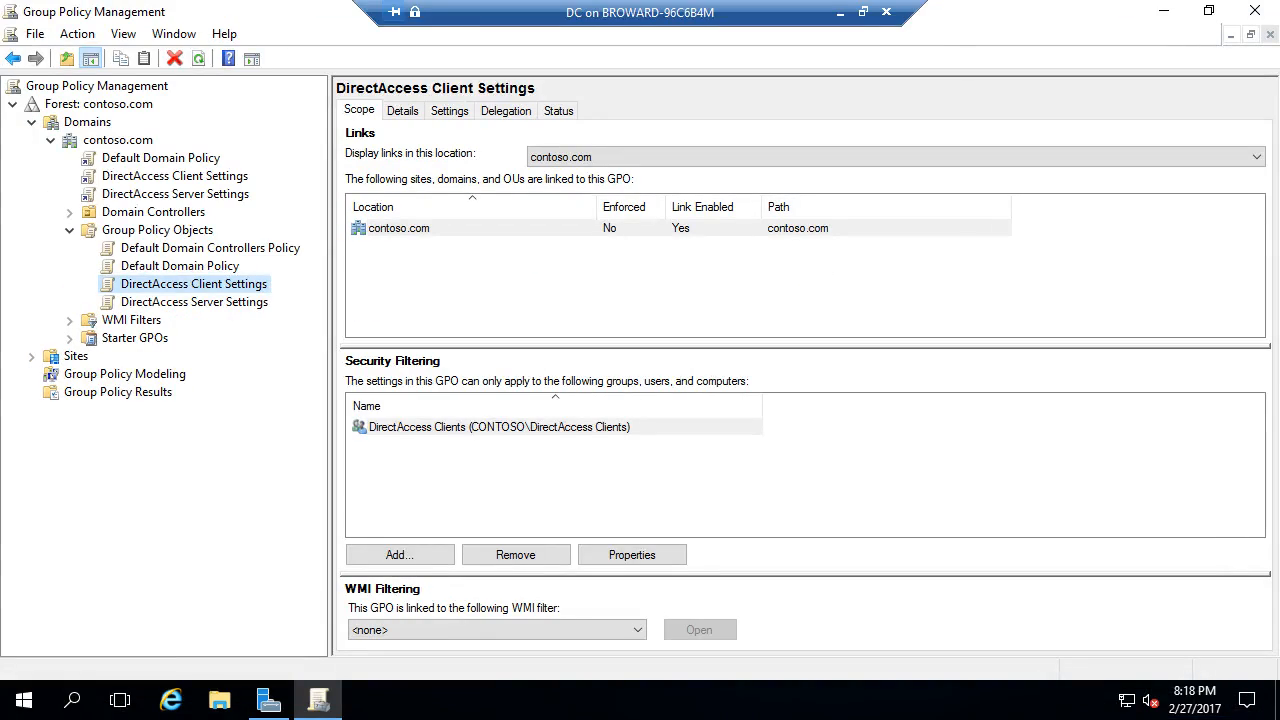
click(1255, 11)
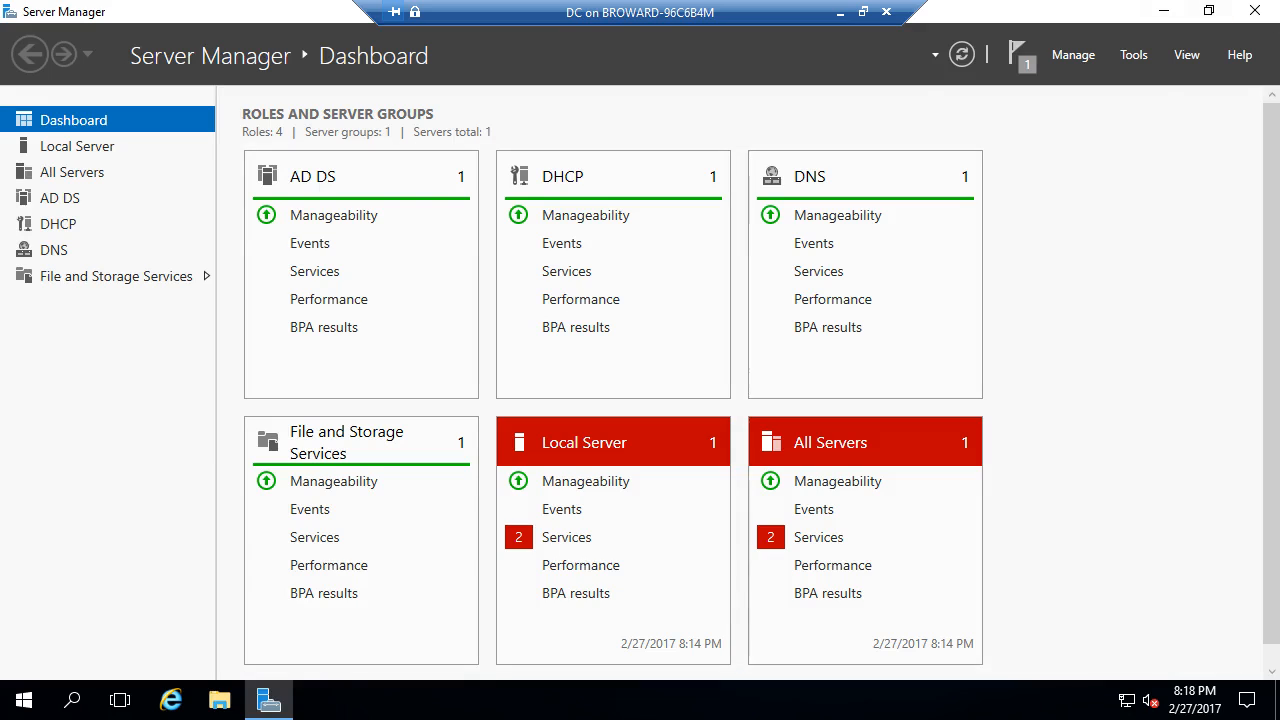
- In Active Directory Users and Computers, add computer CS01-VM5 to the DirectAccess Clients group
click(1134, 55)
click(1067, 168)
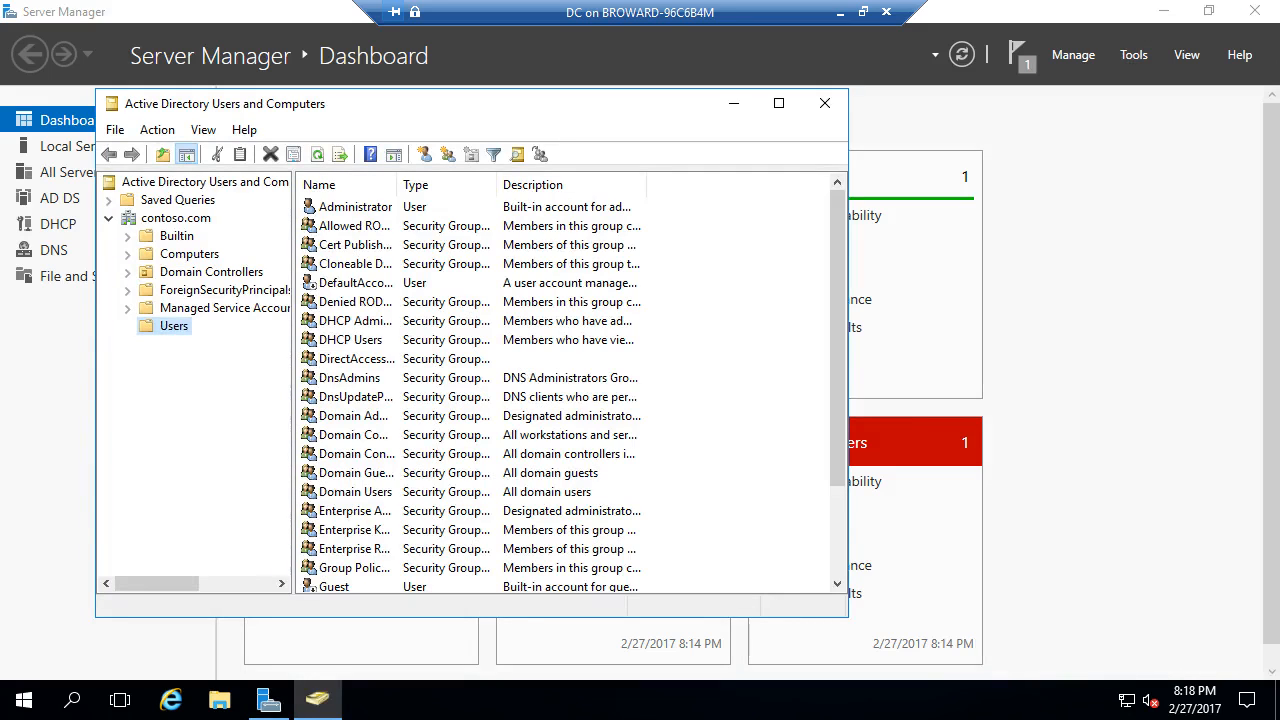
click(189, 254)
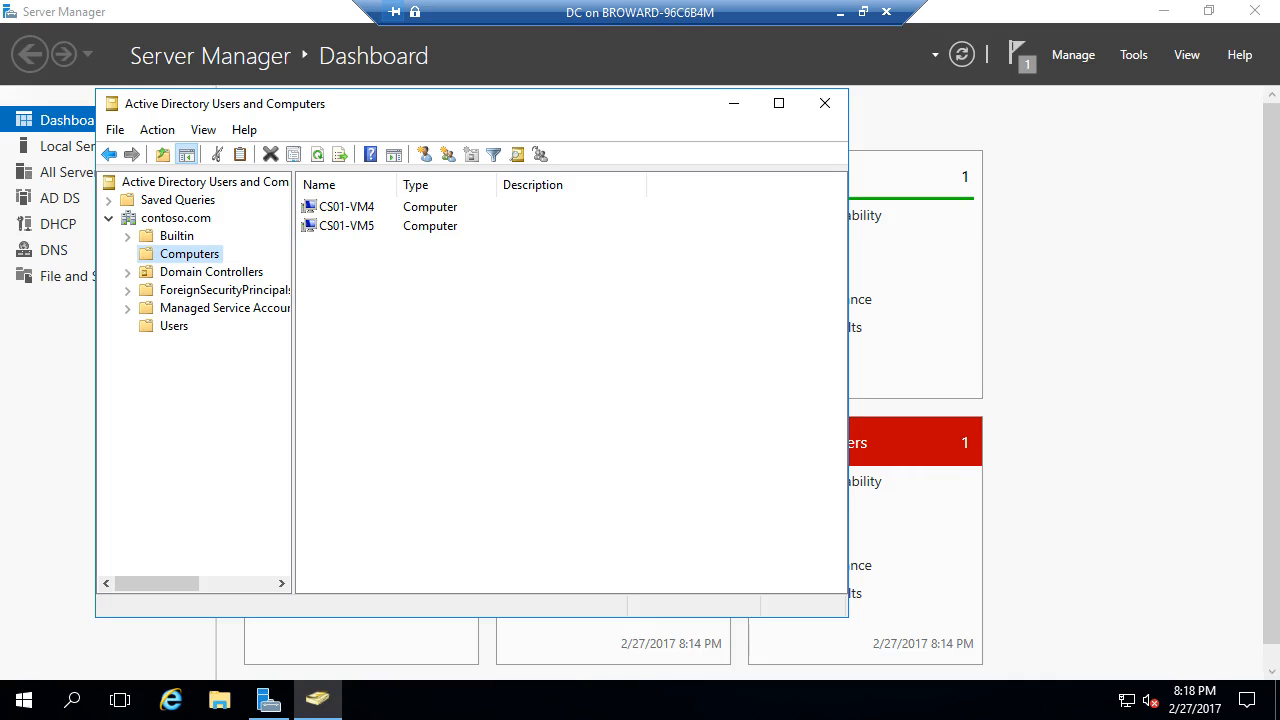
right_click(362, 226)
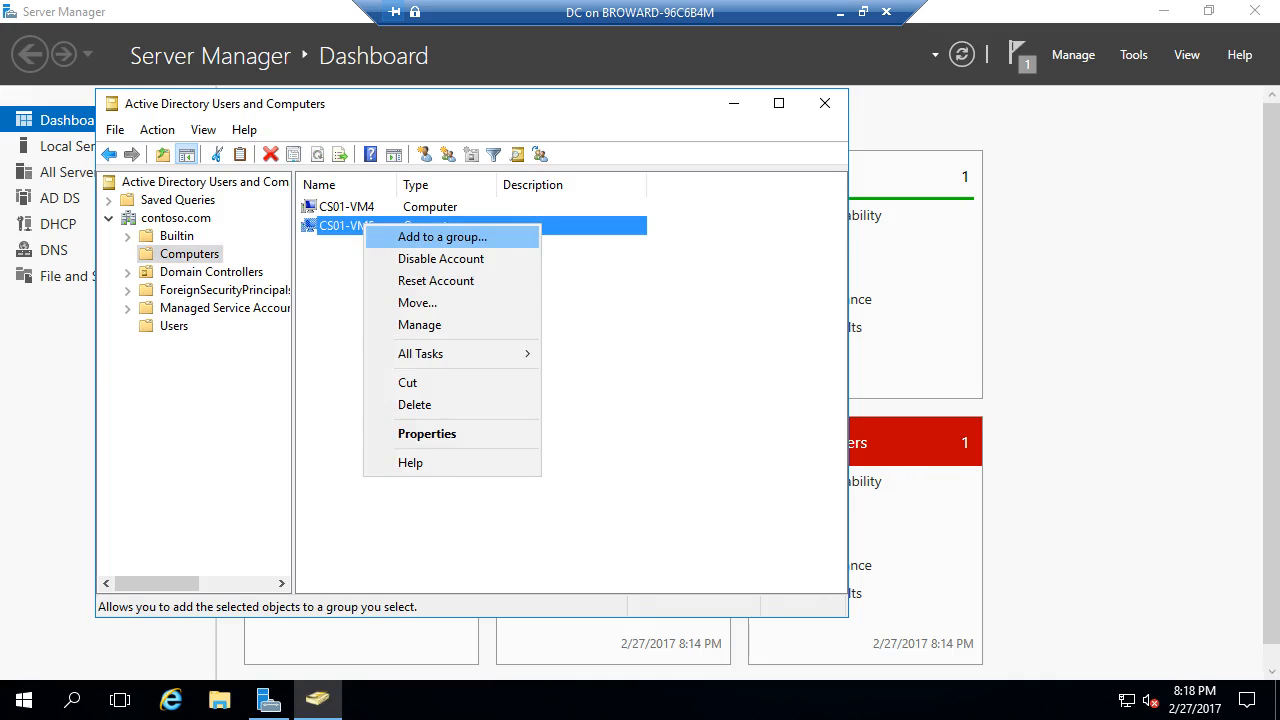
click(442, 237)
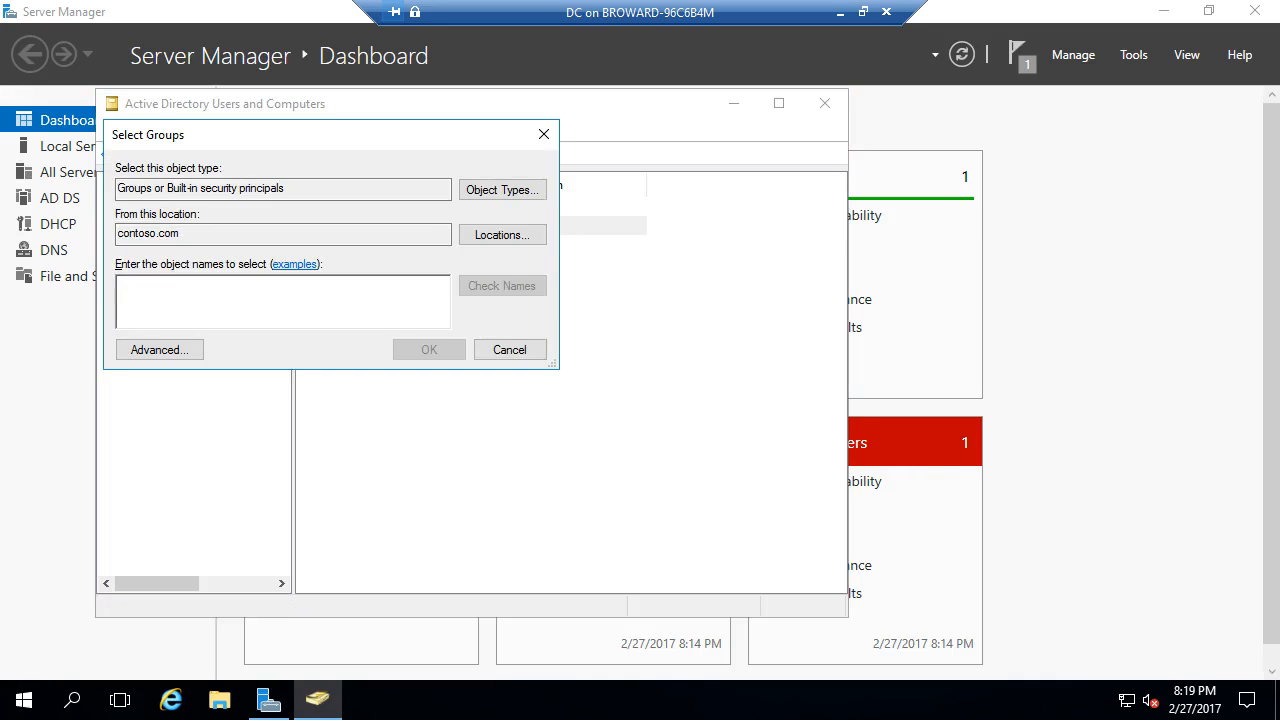
text(Direct)
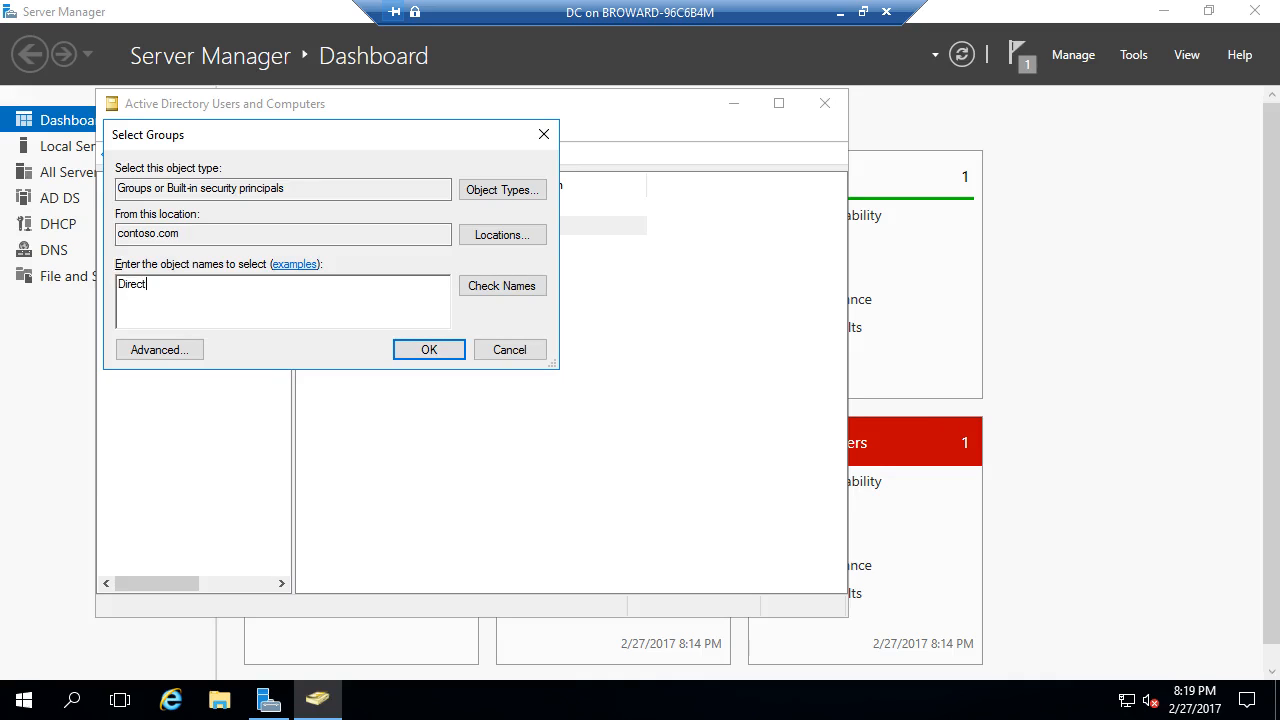
text(Access Clients)
key(Return)
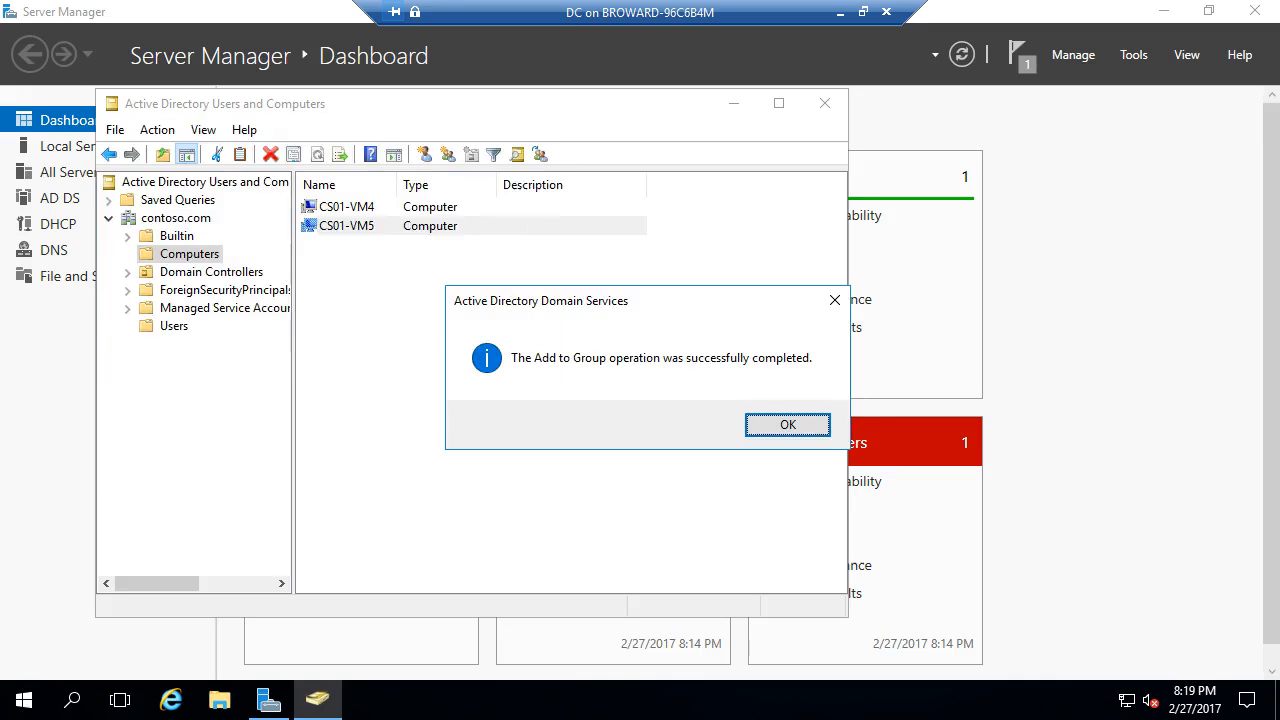
key(Return)
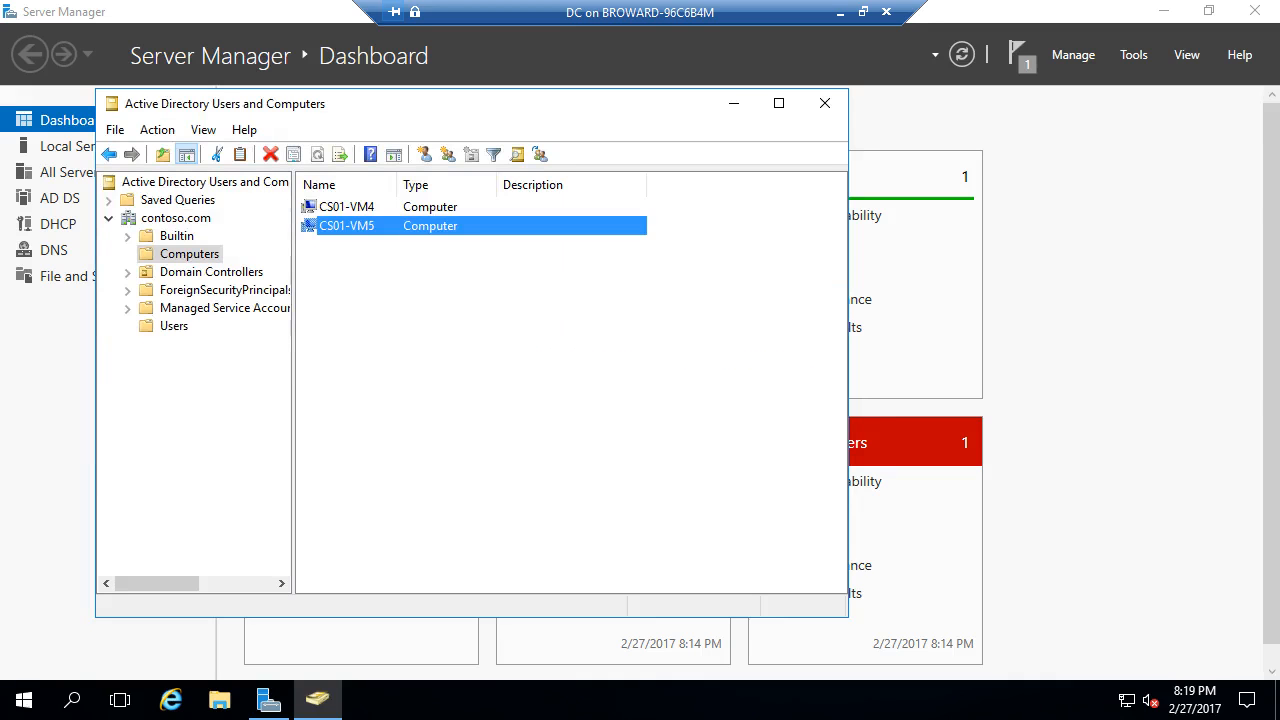
- Verify DirectAccess Clients on CS01-VM5's Member Of tab, then close ADUC and minimise the DC window
right_click(308, 232)
right_click(321, 225)
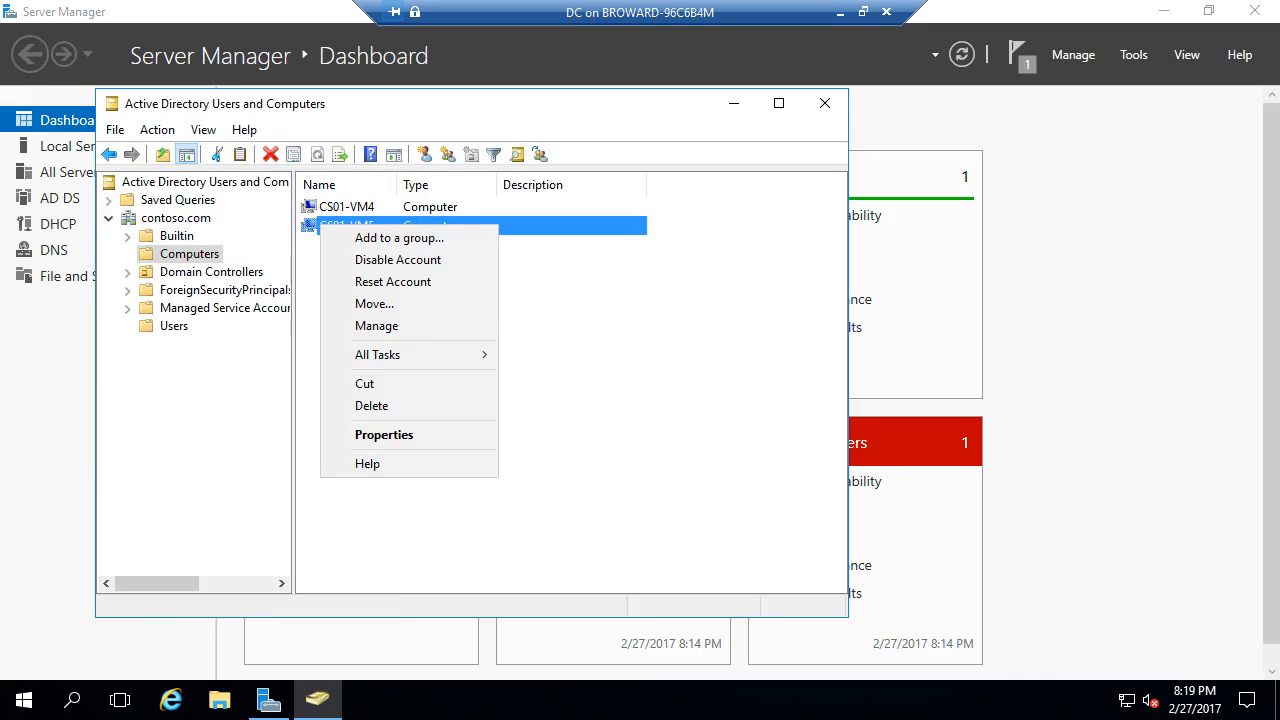
click(384, 434)
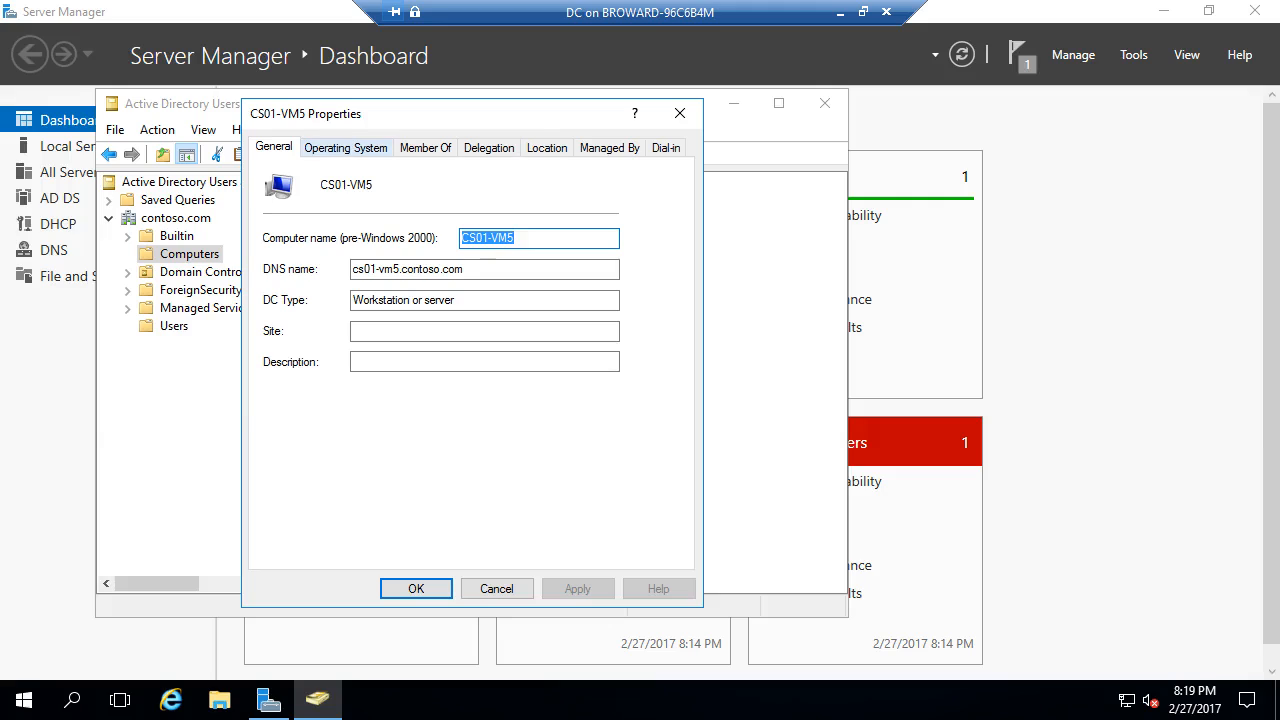
click(425, 148)
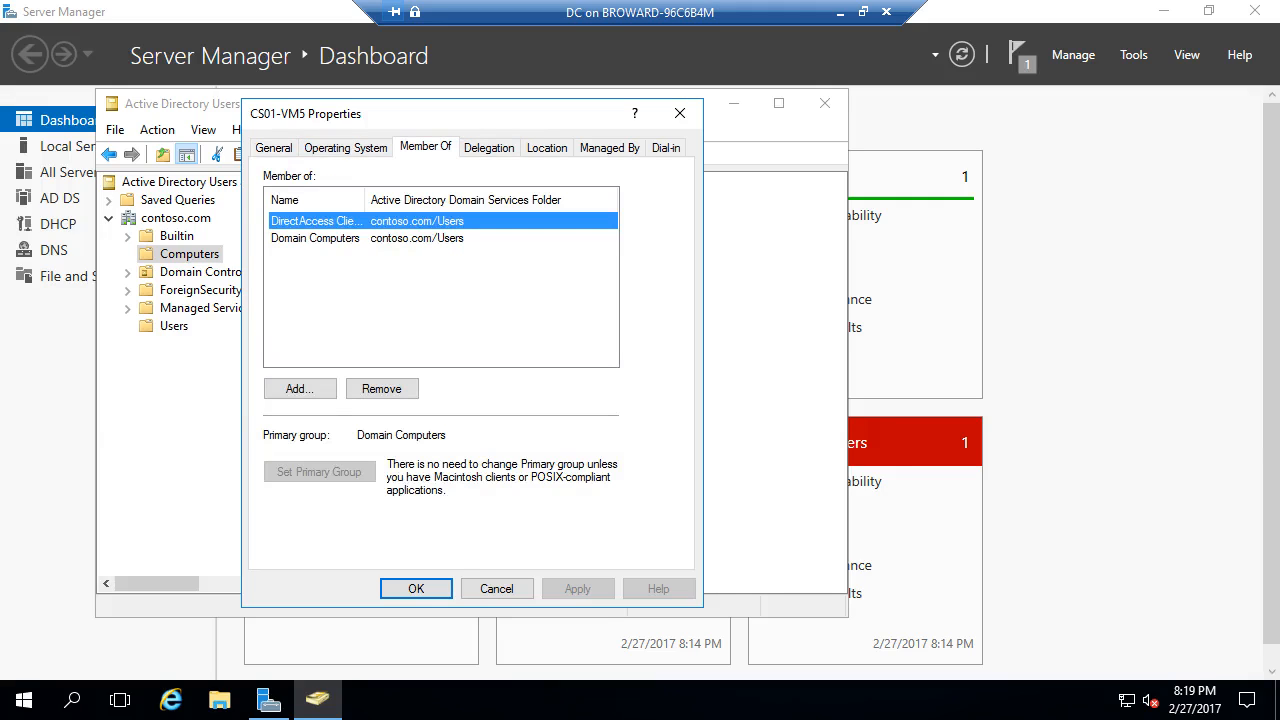
drag(366, 200, 525, 200)
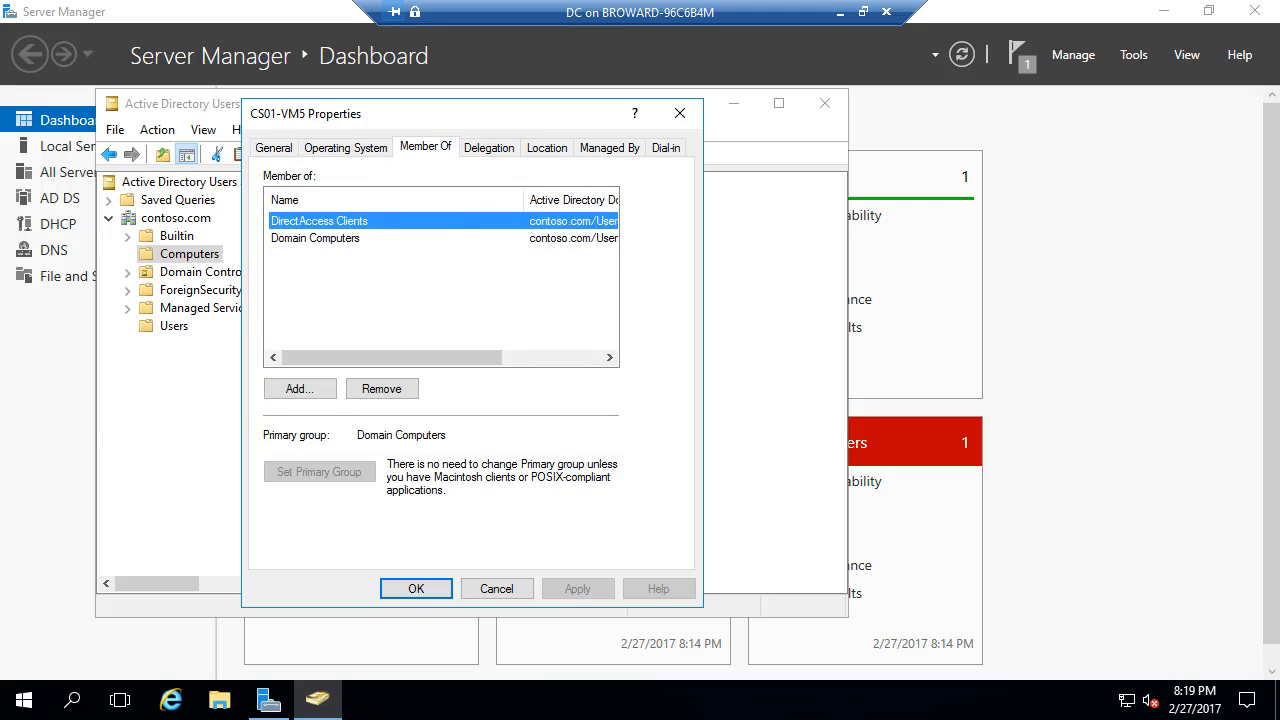
click(416, 589)
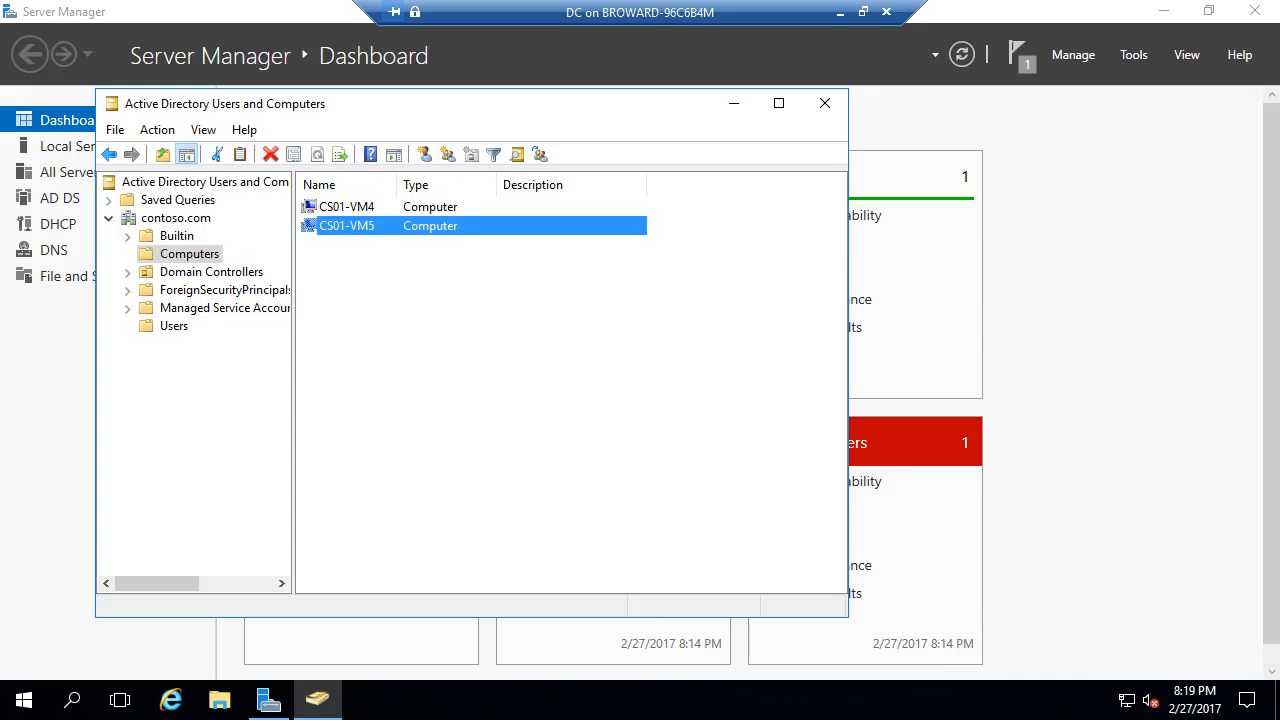
click(825, 104)
click(840, 12)
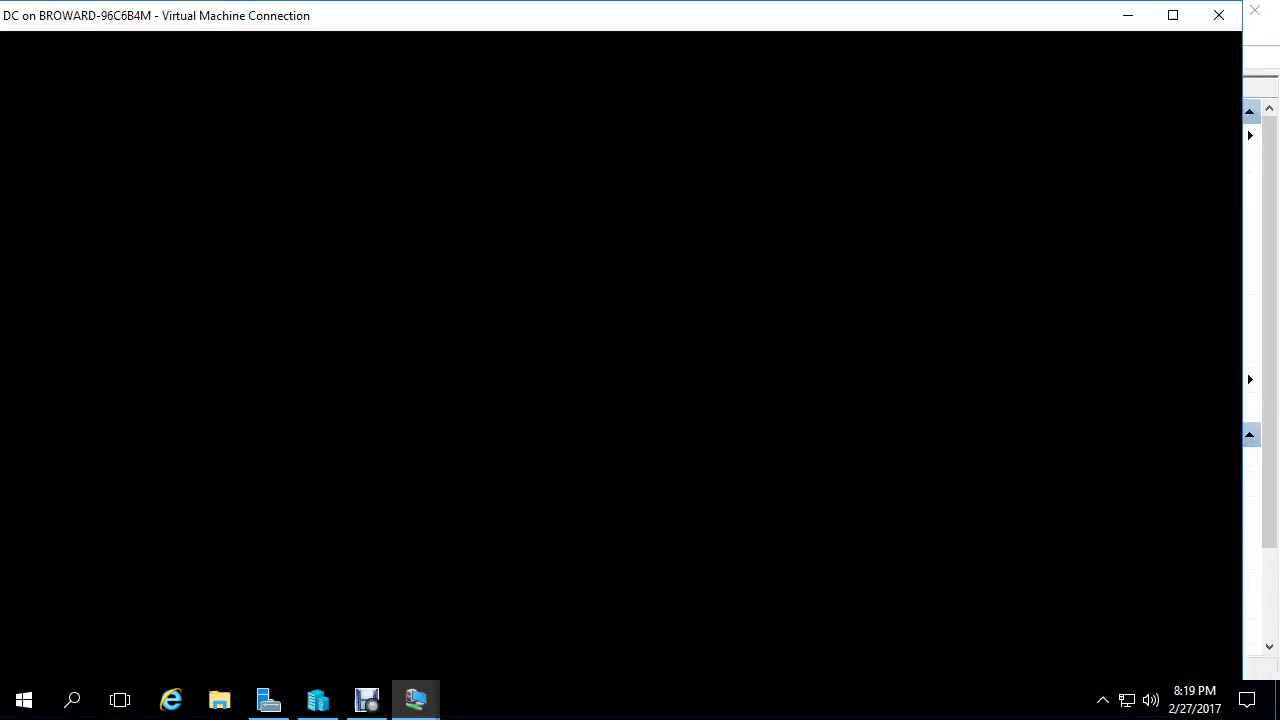
- Bring up the Client VM full screen and restart it from the sign-in screen's power options
mouse_move(416, 700)
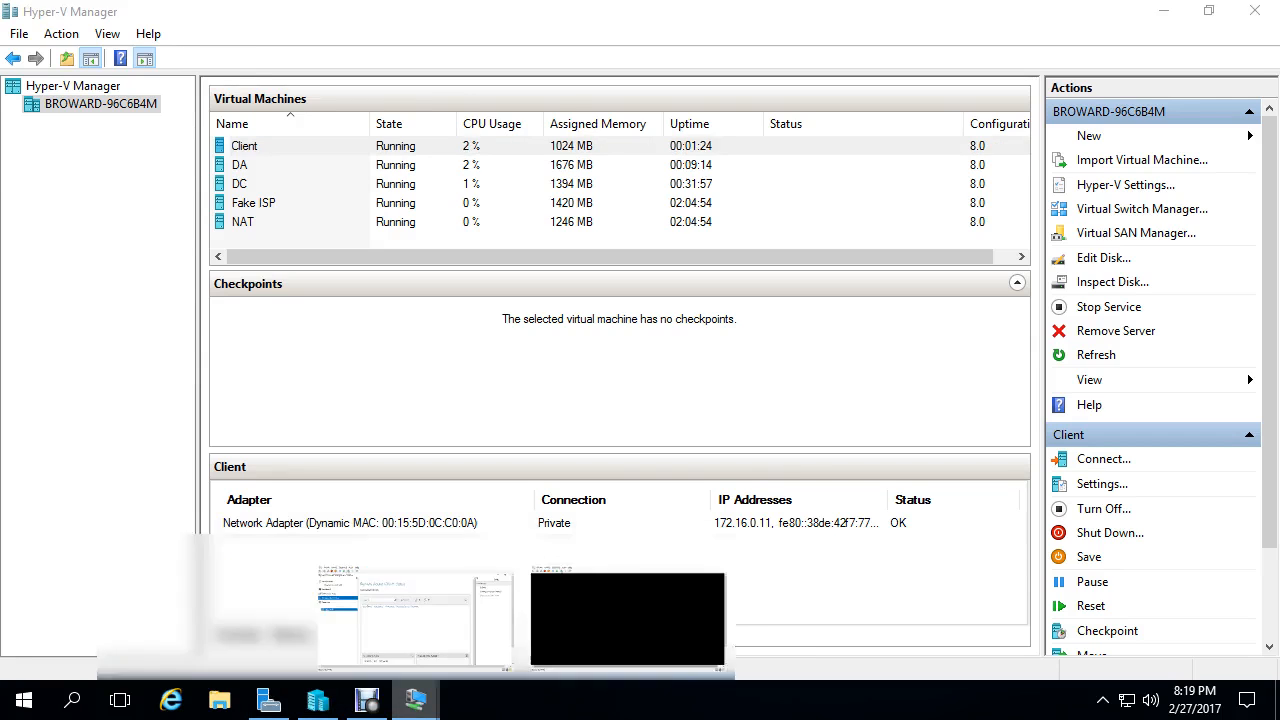
click(629, 586)
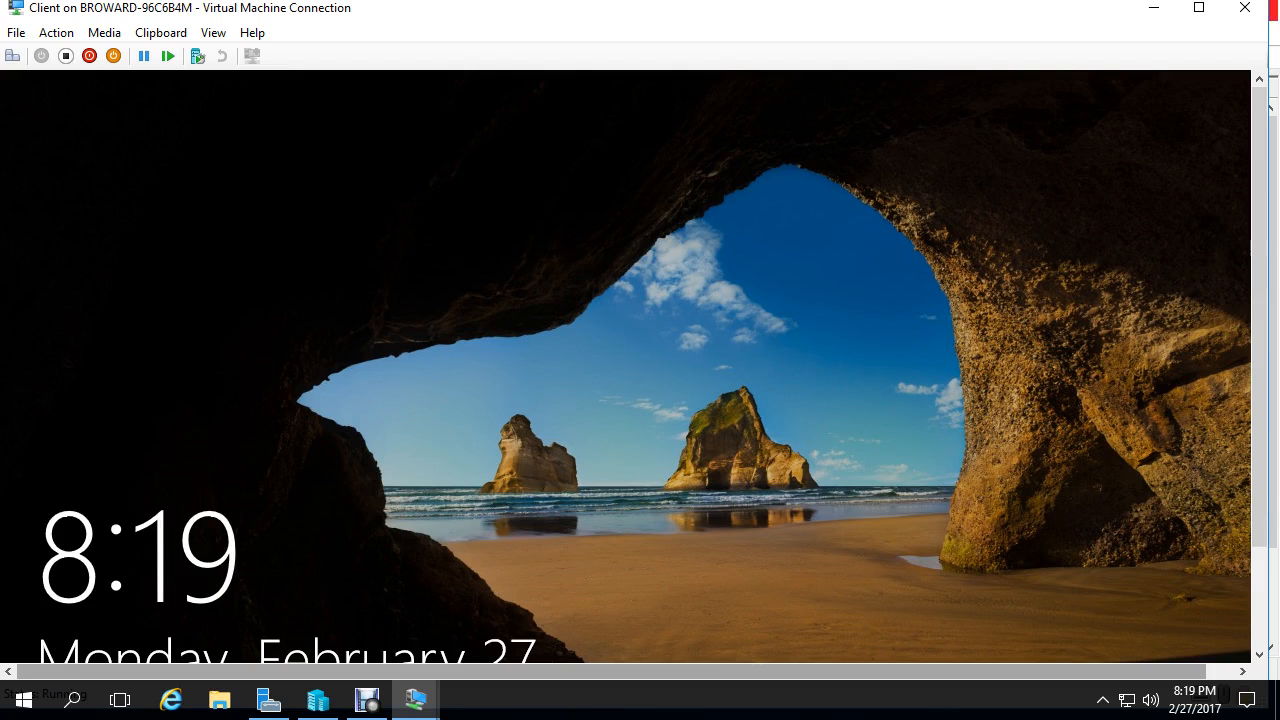
click(1199, 8)
key(Return)
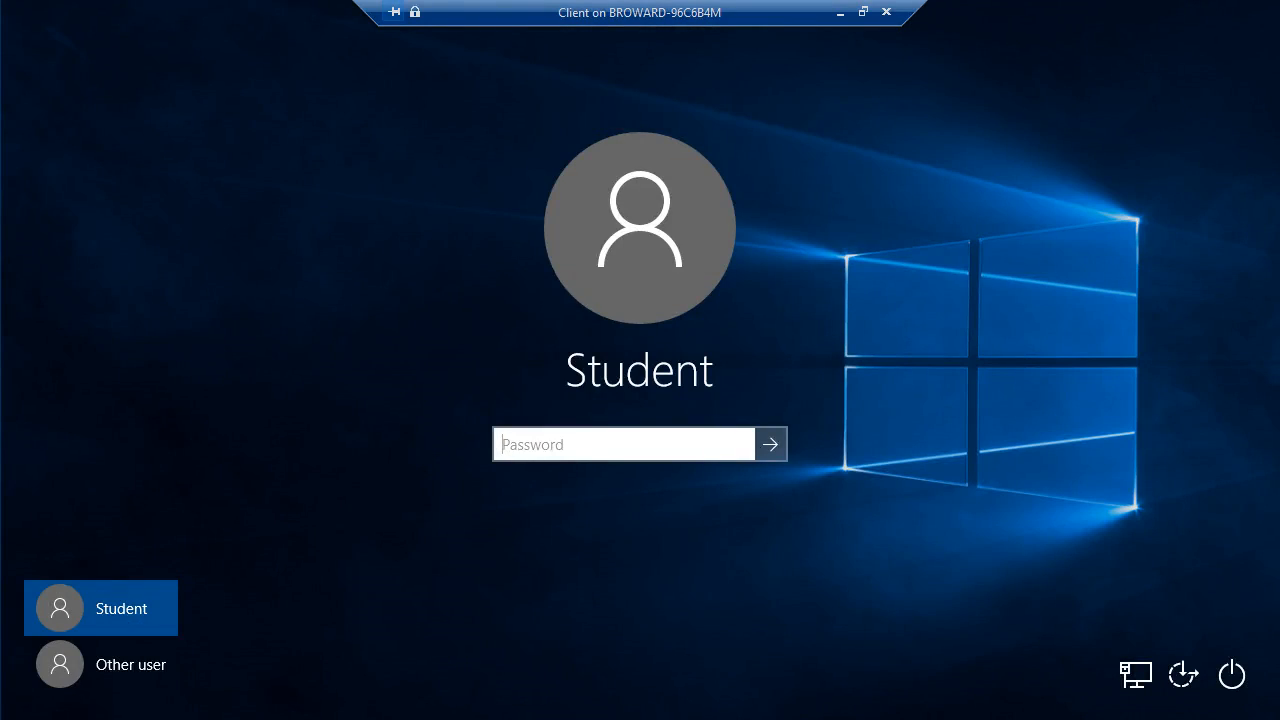
click(1232, 675)
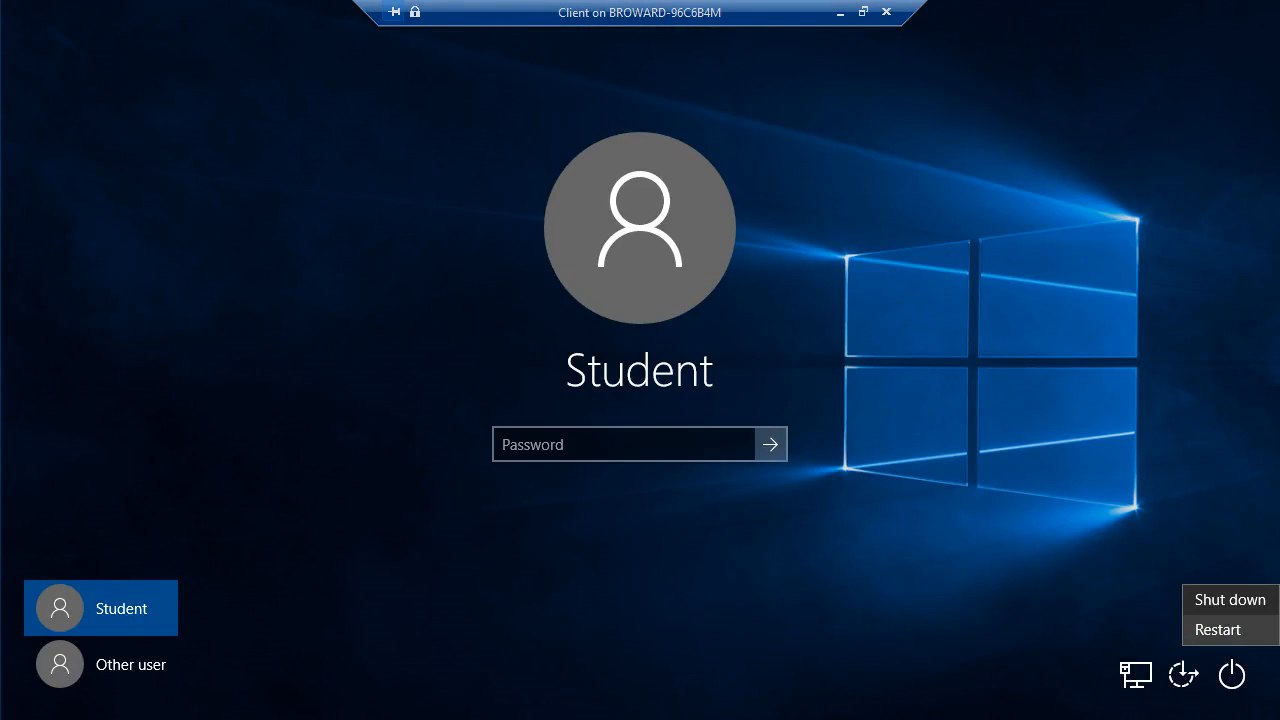
click(1218, 629)
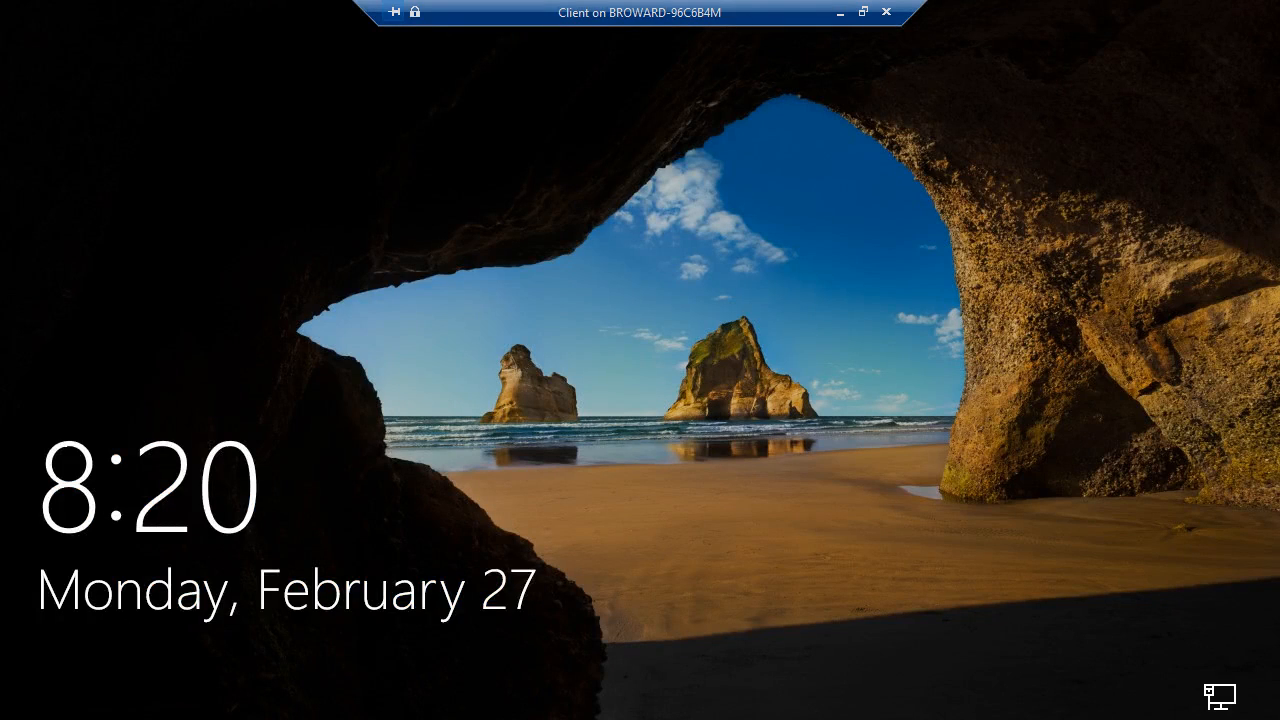
- Sign in to the restarted Client as Other user contoso\administrator, then minimise its session
key(Return)
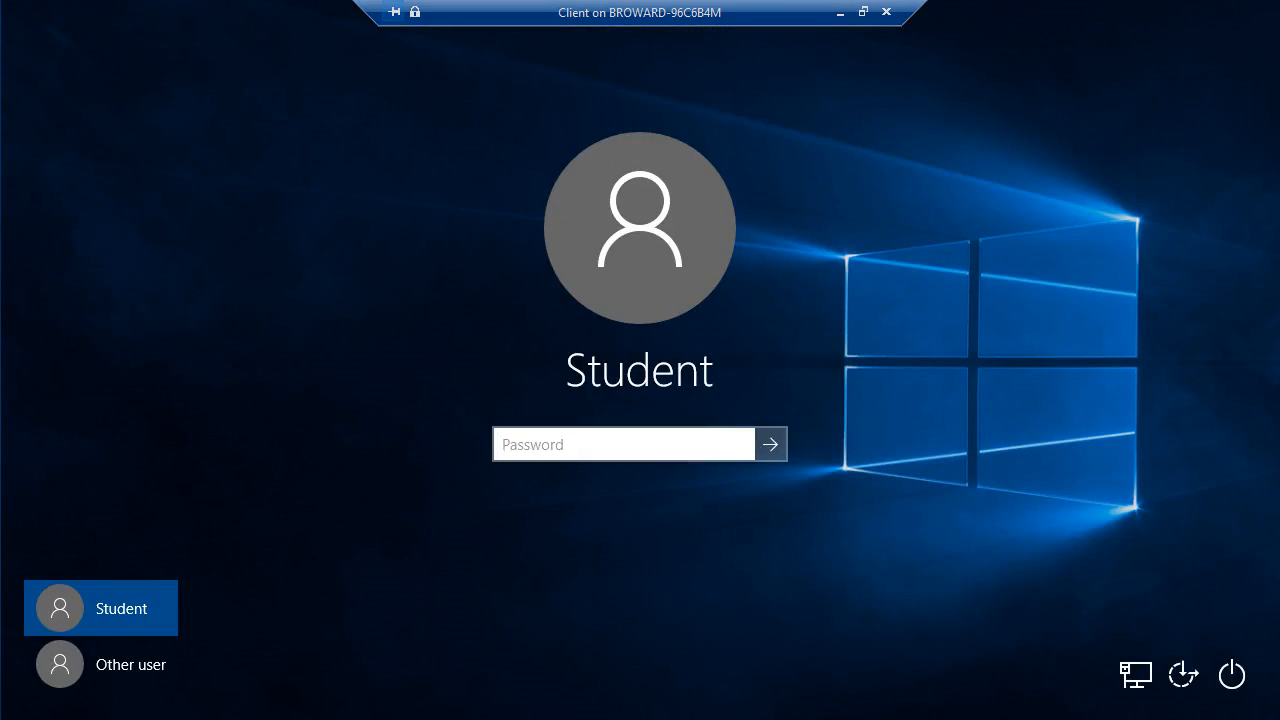
click(101, 664)
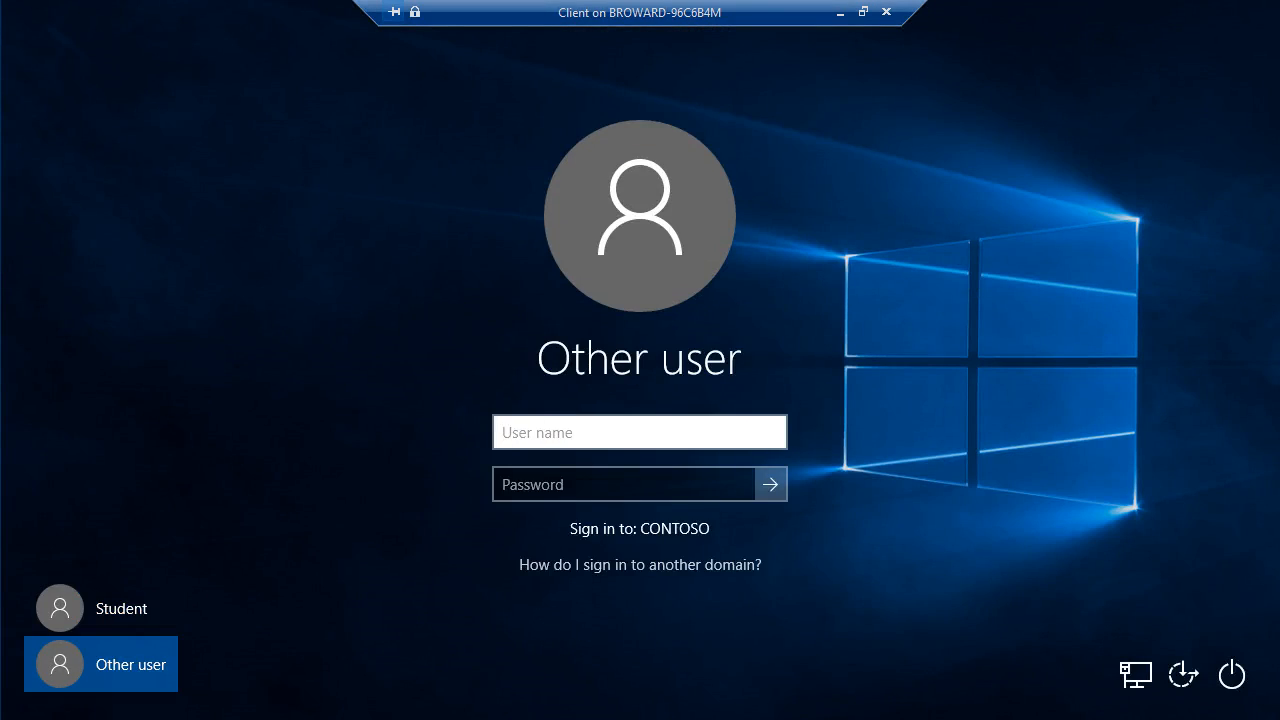
text(contoso\administrator)
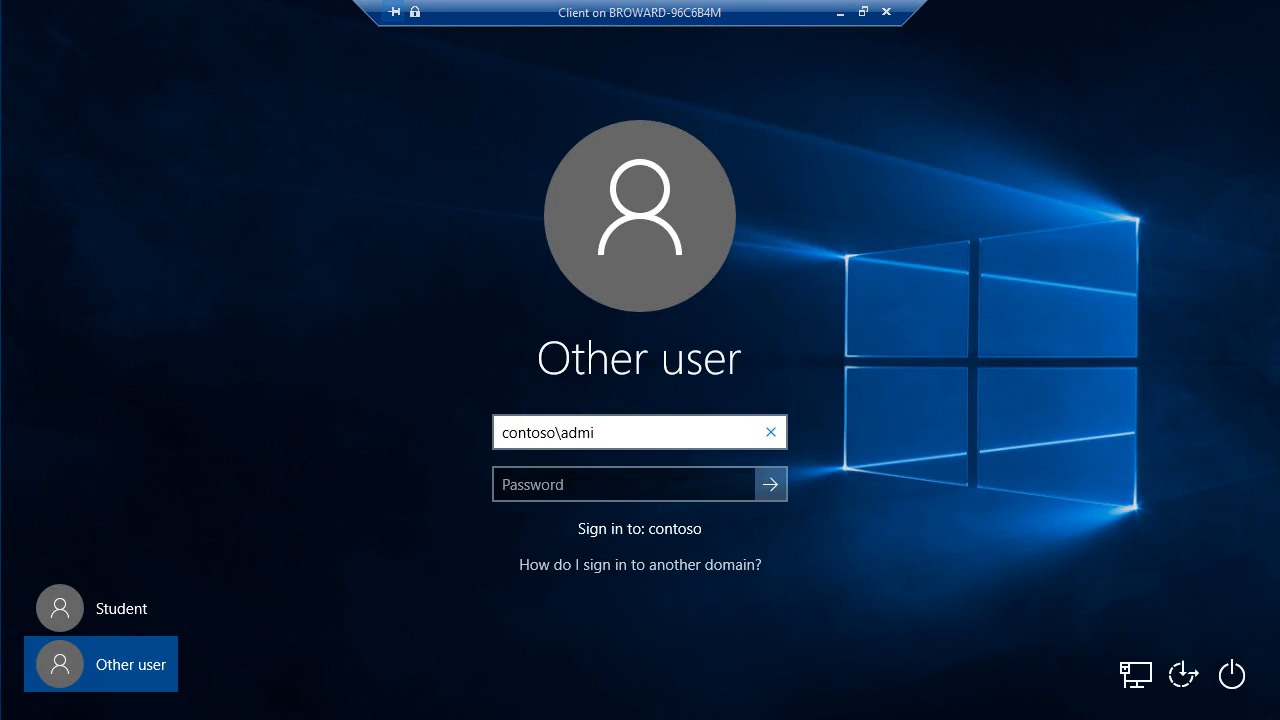
key(Tab)
text(Pa$$w0rd)
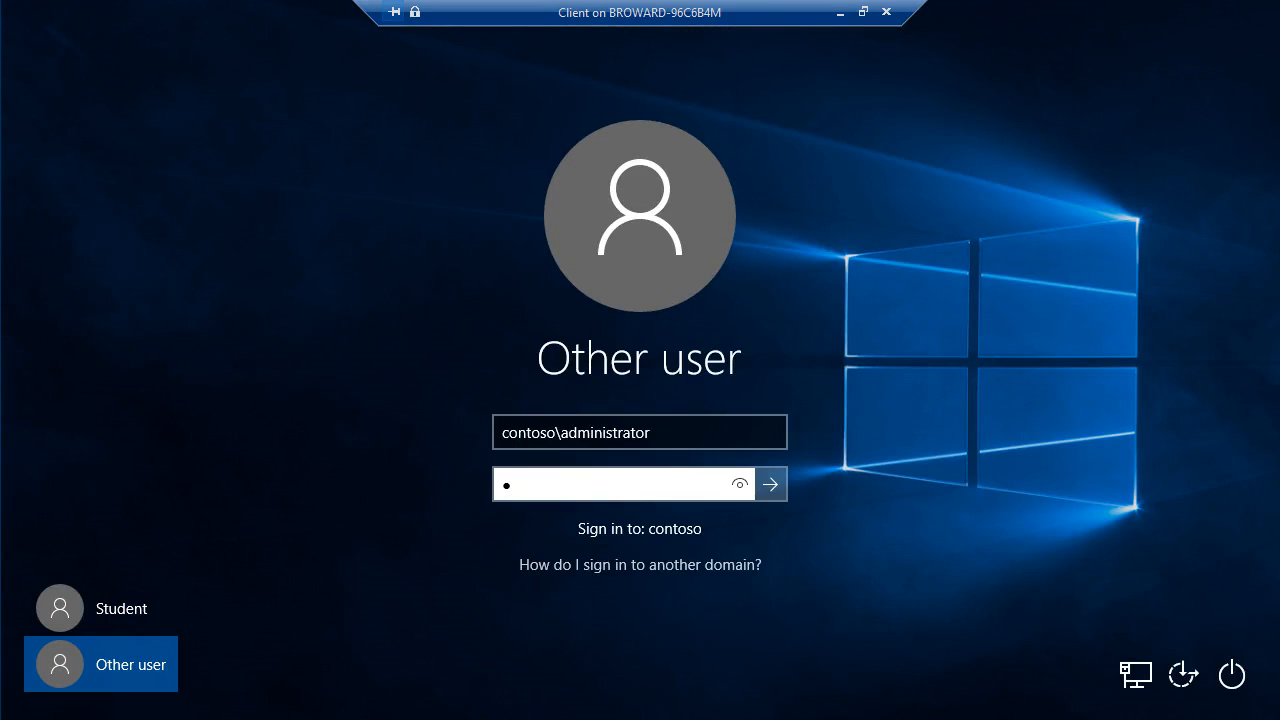
key(Return)
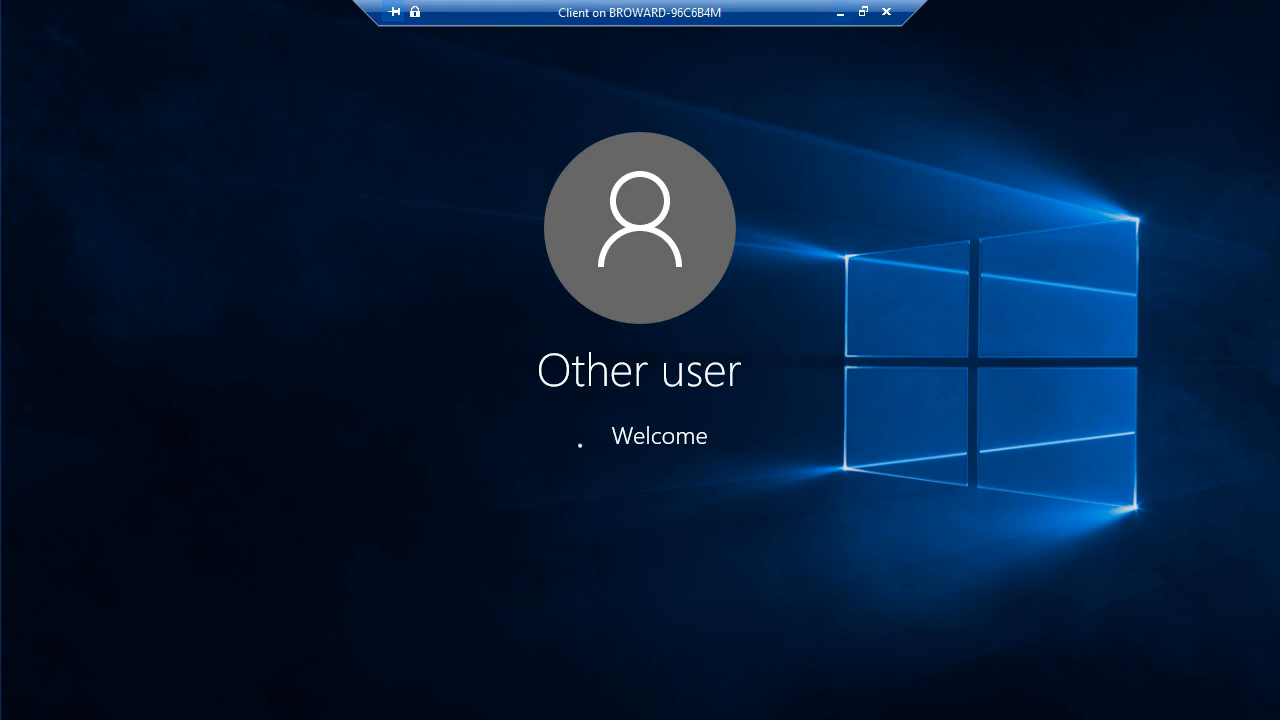
click(840, 12)
click(416, 700)
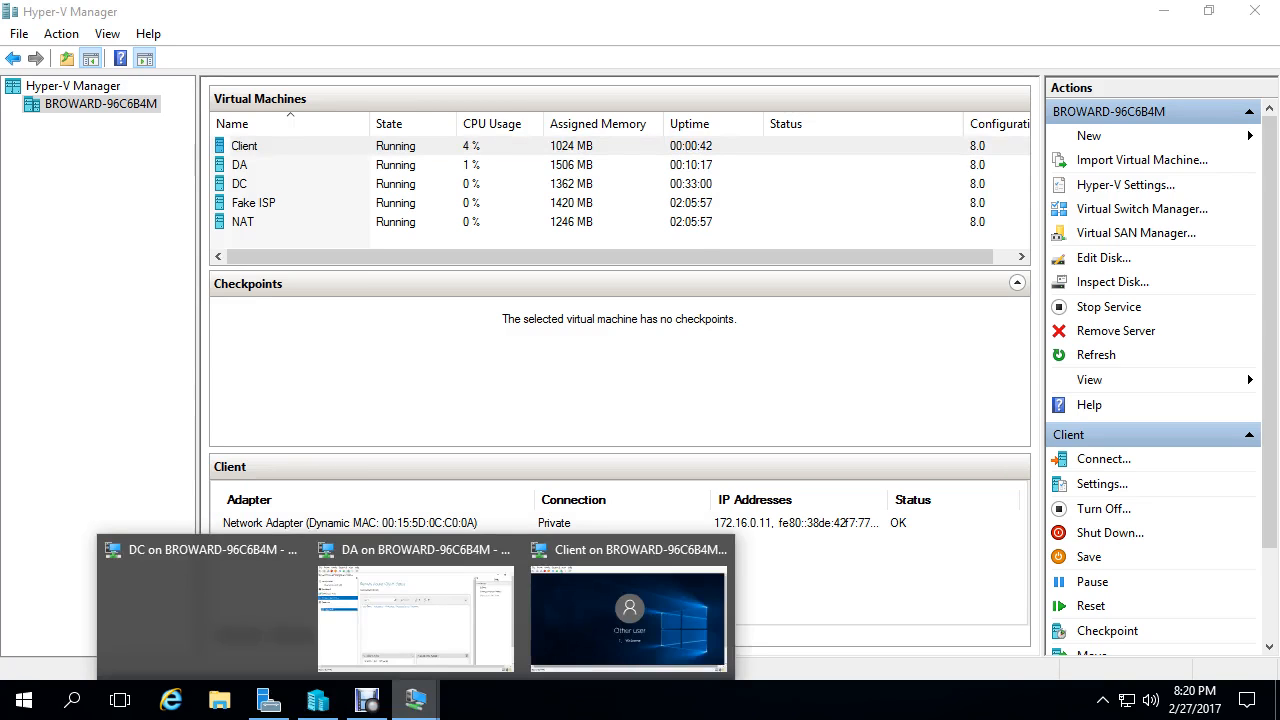
- Show the DA server session full screen and open an administrator Command Prompt
click(415, 615)
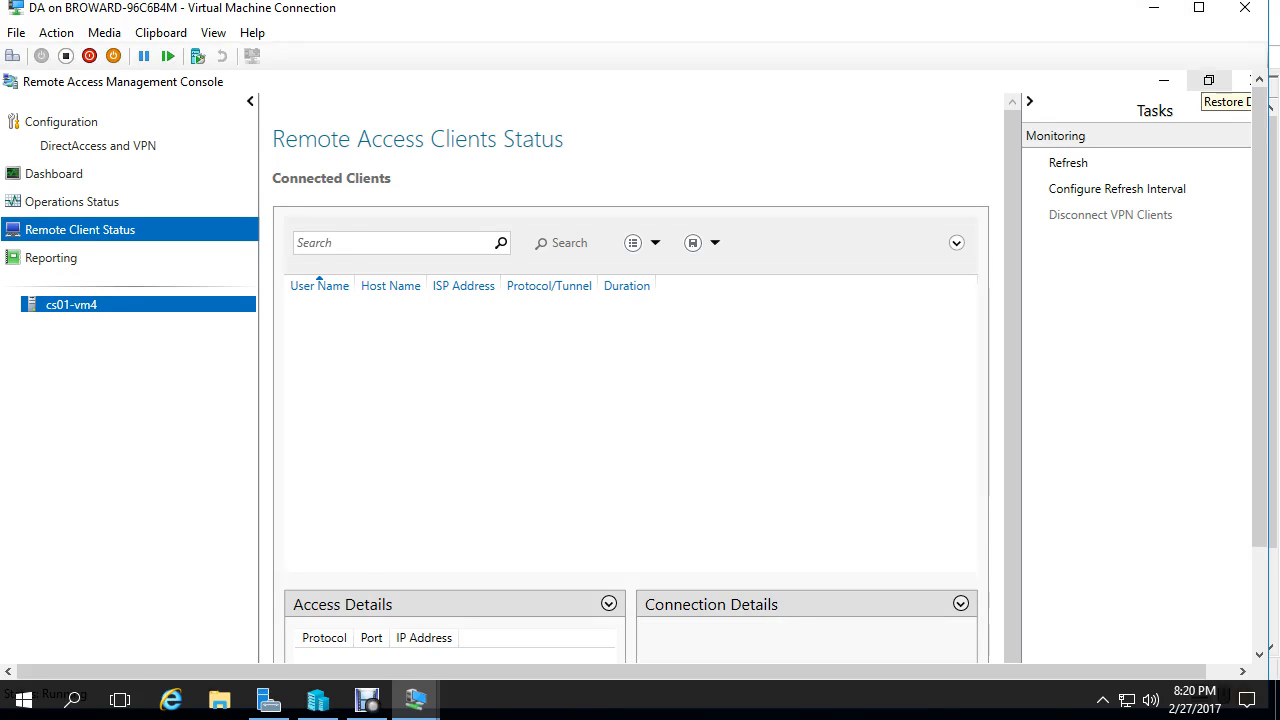
click(1199, 8)
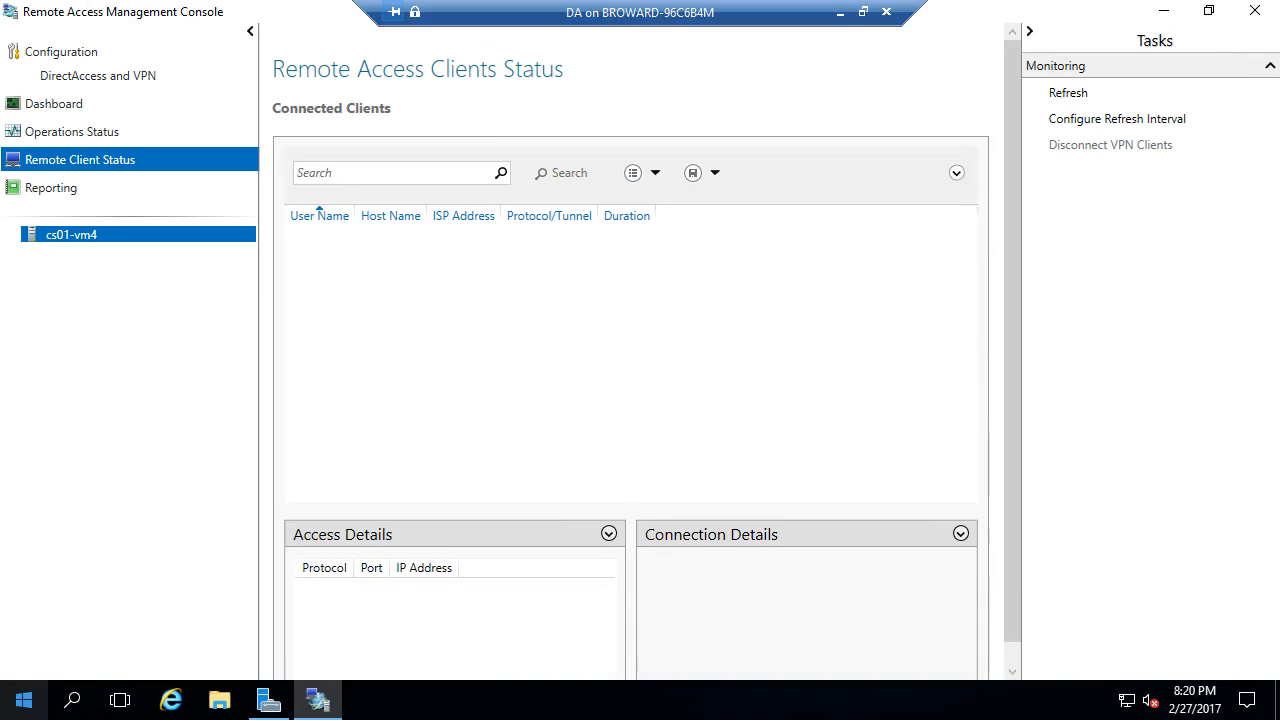
click(24, 700)
right_click(19, 698)
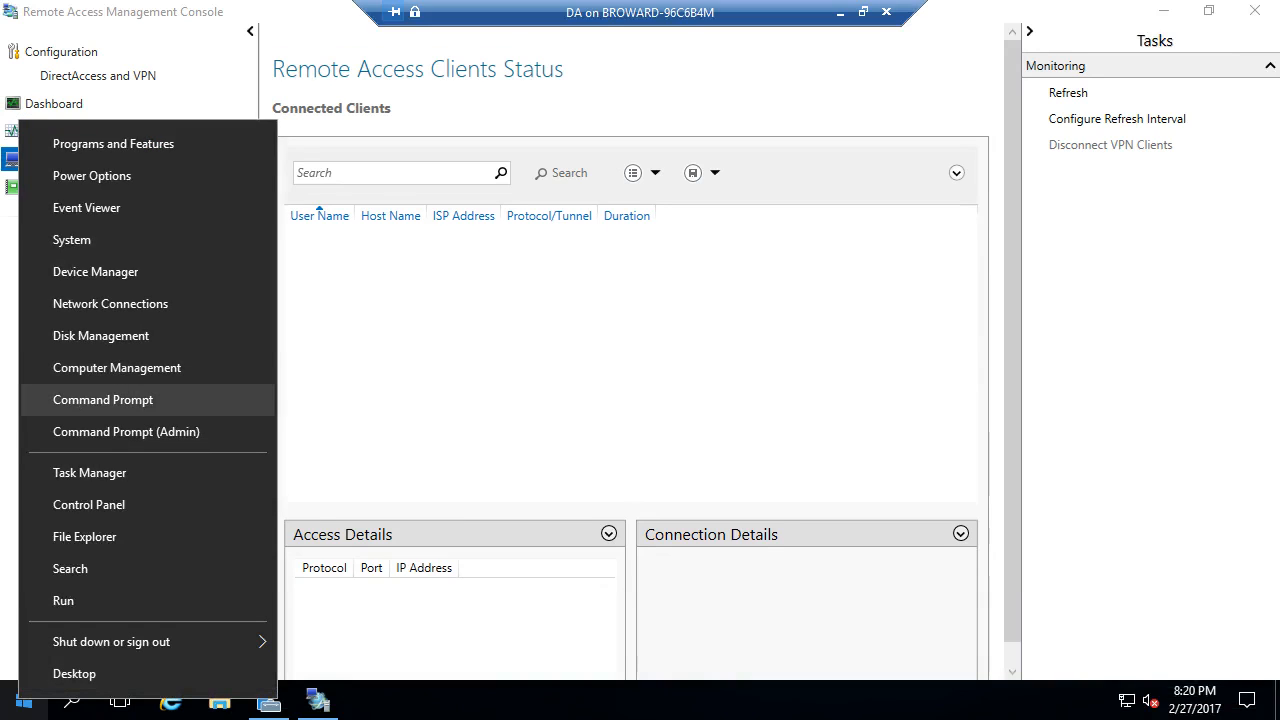
click(103, 399)
- Run gpresult /scope computer /z > Desktop/outfile.txt to save the policy report
text(g)
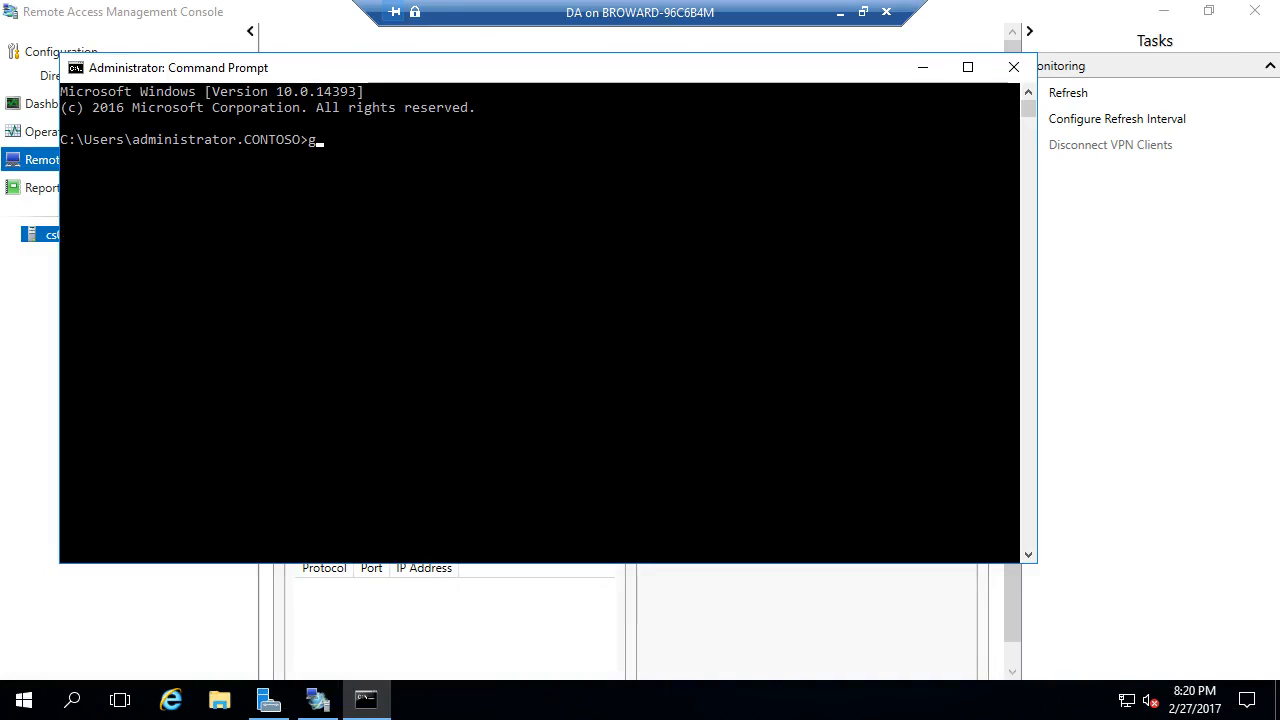
text(presult /z)
key(BackSpace)
text(s)
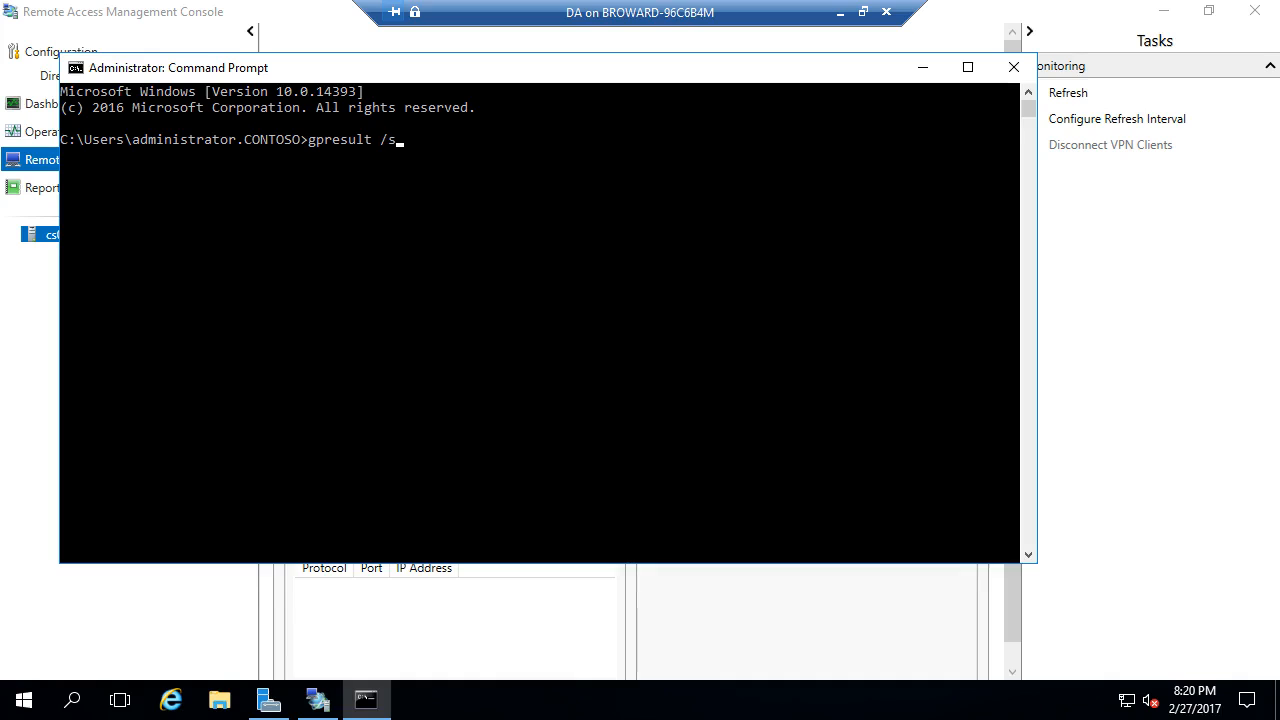
text(cope computer /z > Des)
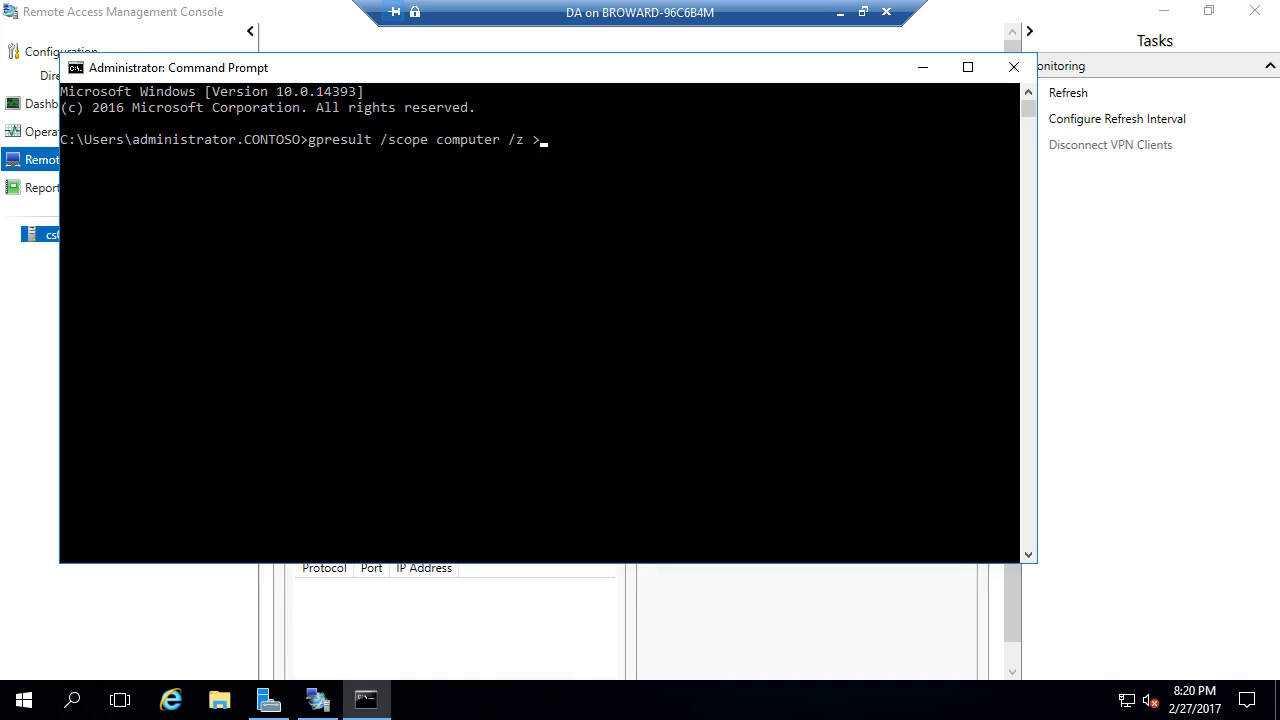
text(ktop/outfile.txt)
key(Return)
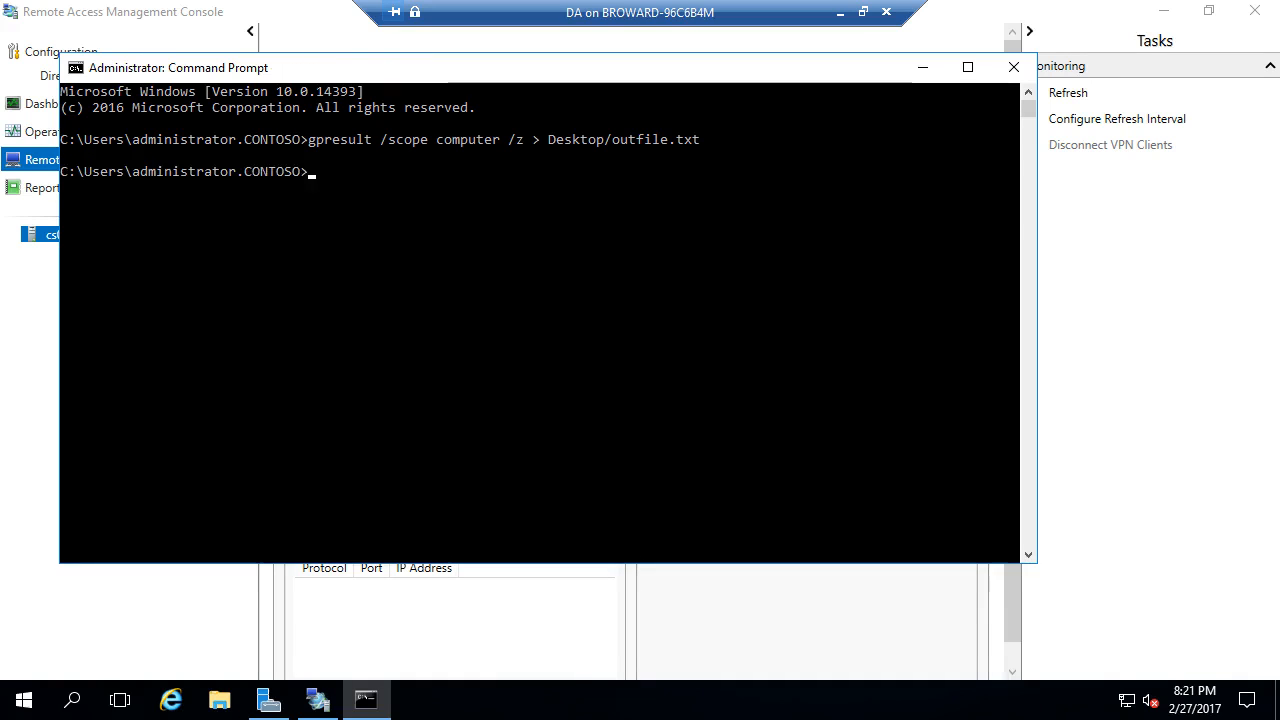
click(219, 700)
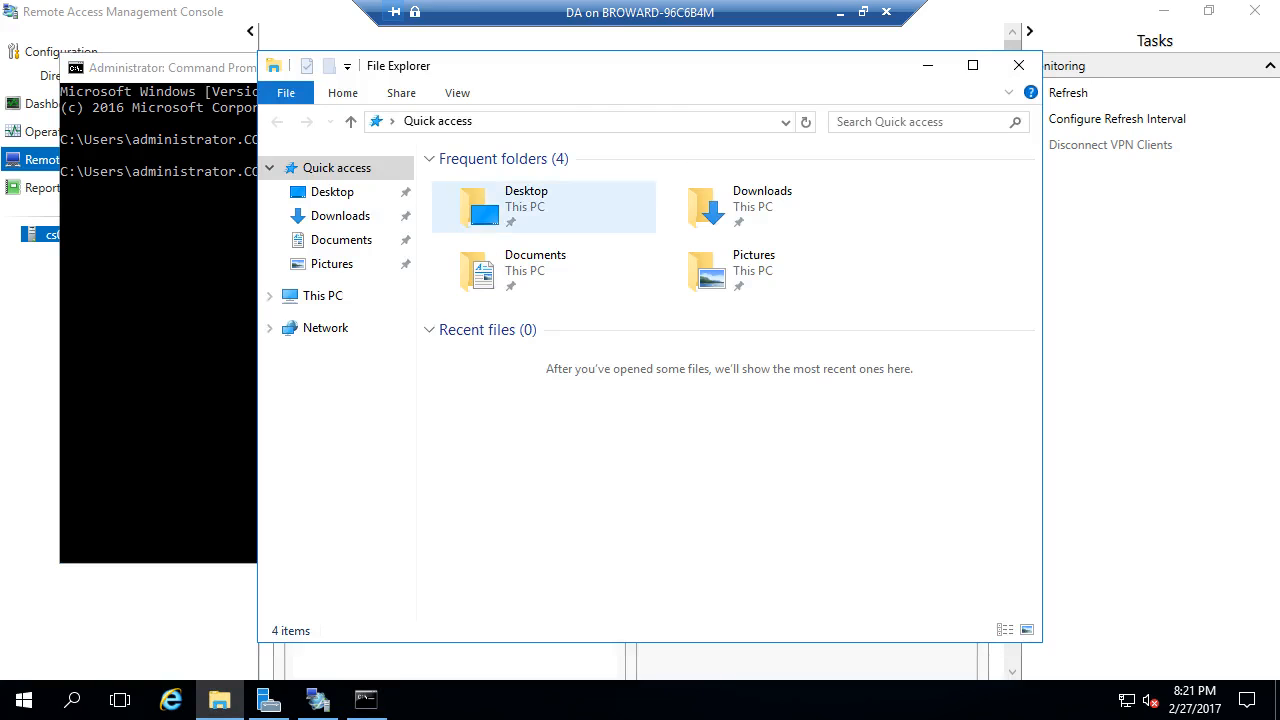
- Open Desktop\outfile and highlight applied DirectAccess Server Settings and denied DirectAccess Client Settings
double_click(500, 208)
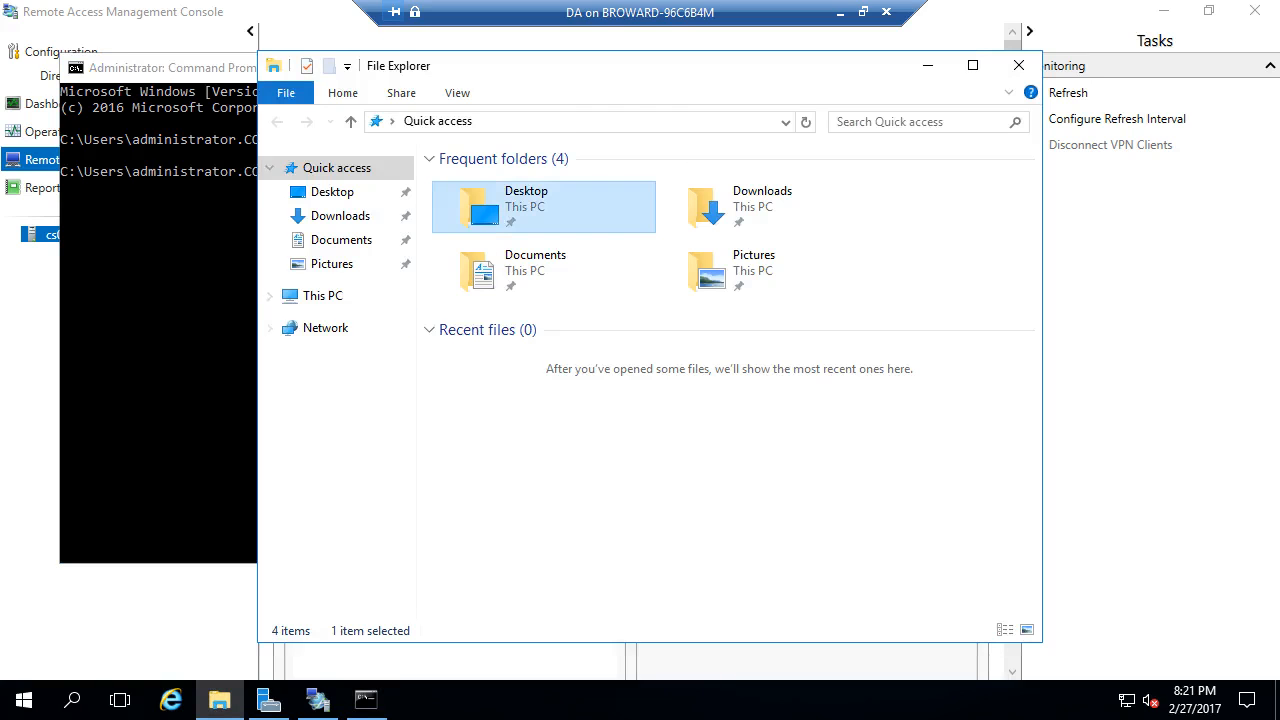
double_click(480, 182)
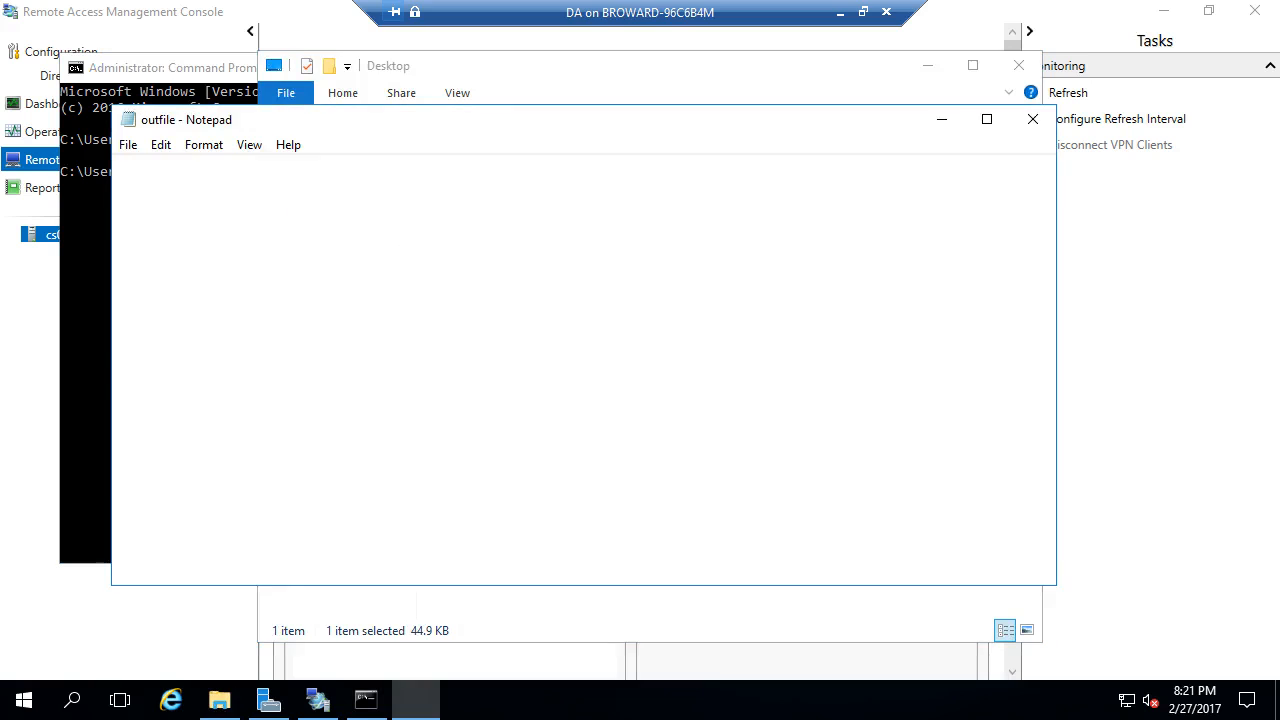
scroll(580, 360, down, 6)
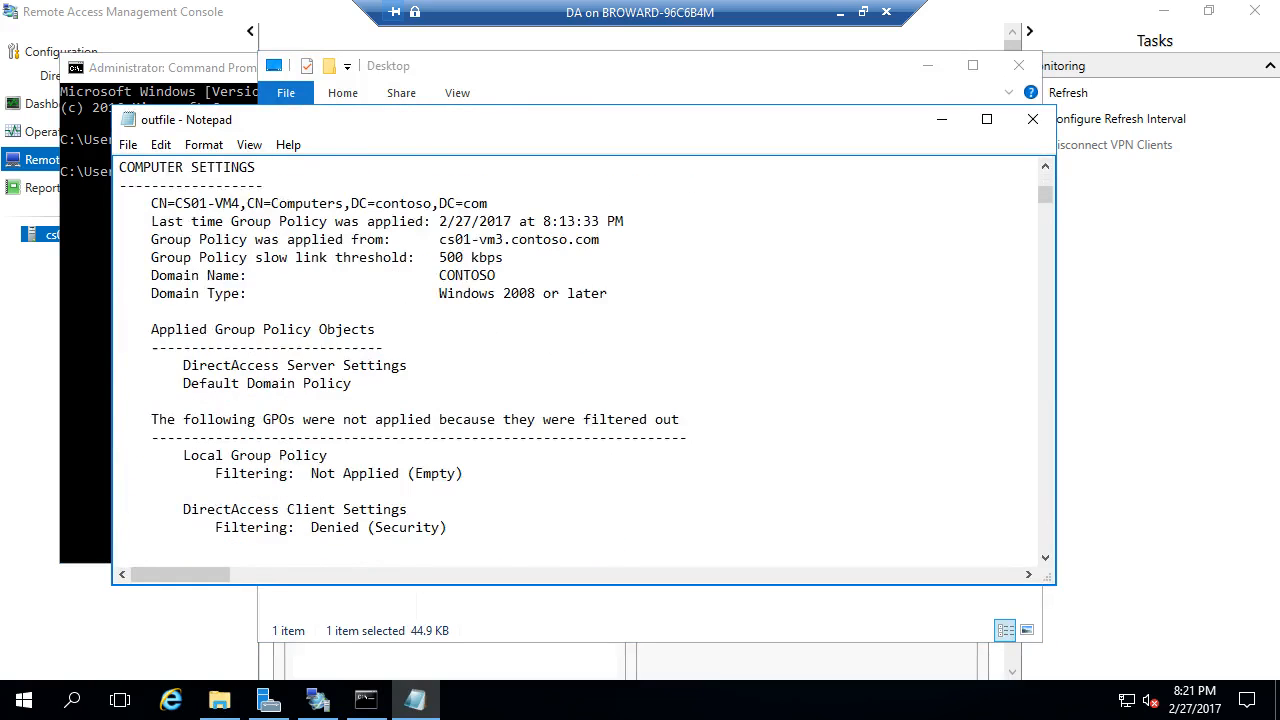
scroll(580, 360, down, 2)
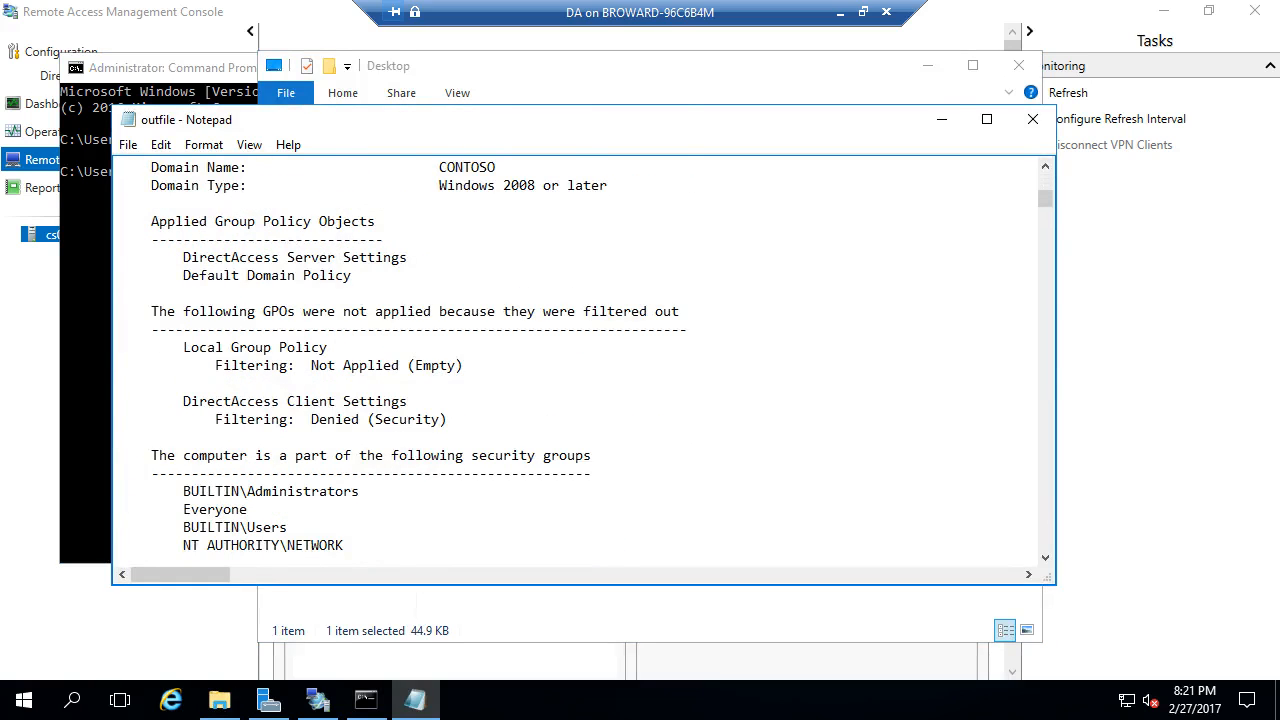
scroll(580, 360, up, 1)
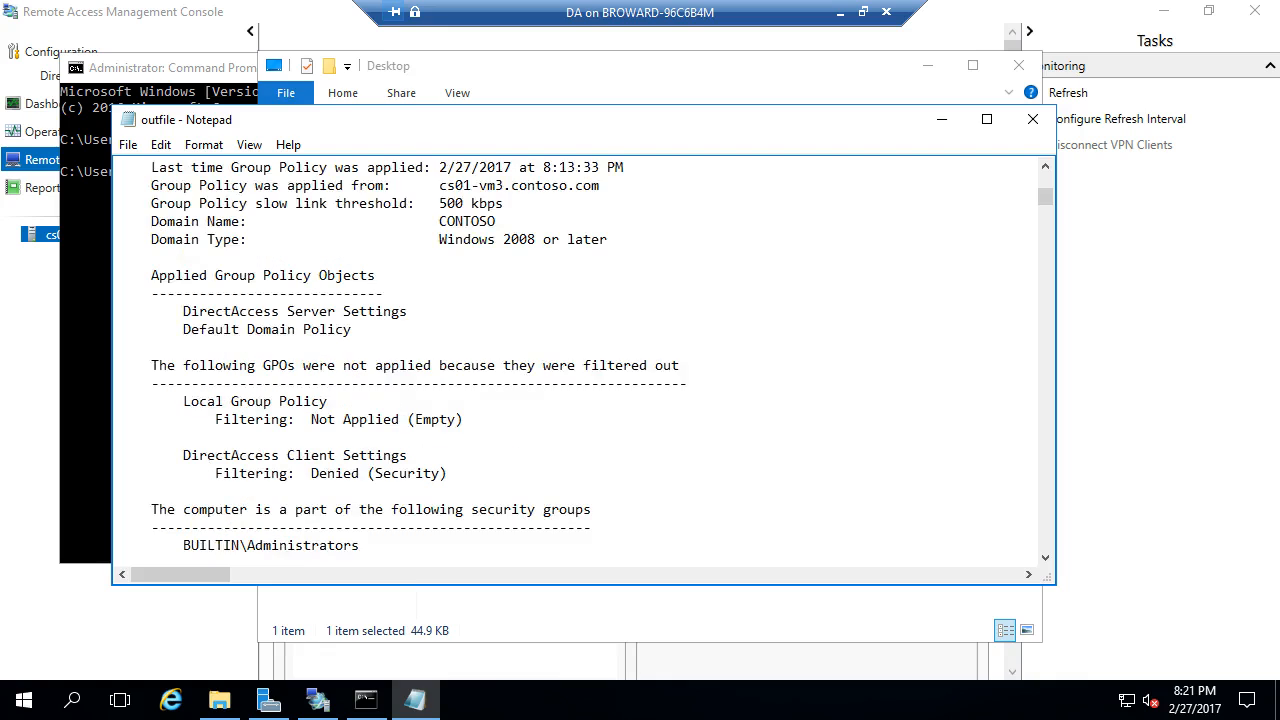
drag(448, 473, 191, 473)
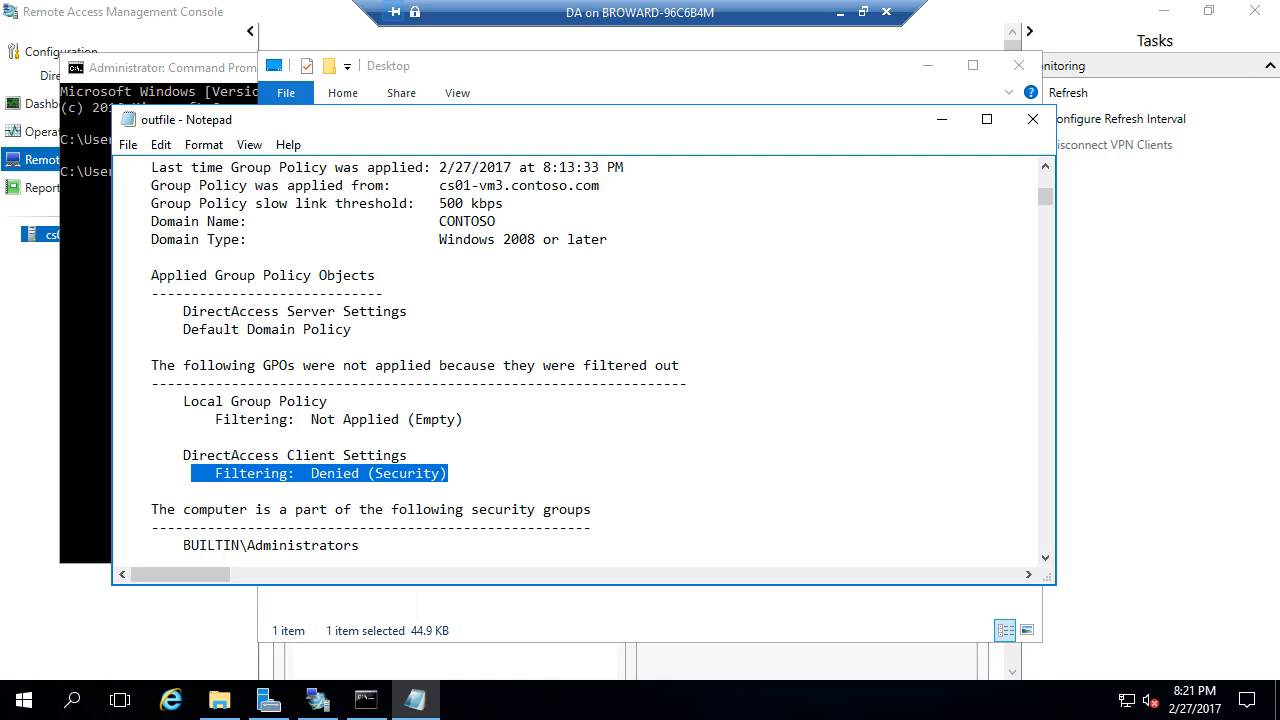
drag(353, 329, 120, 330)
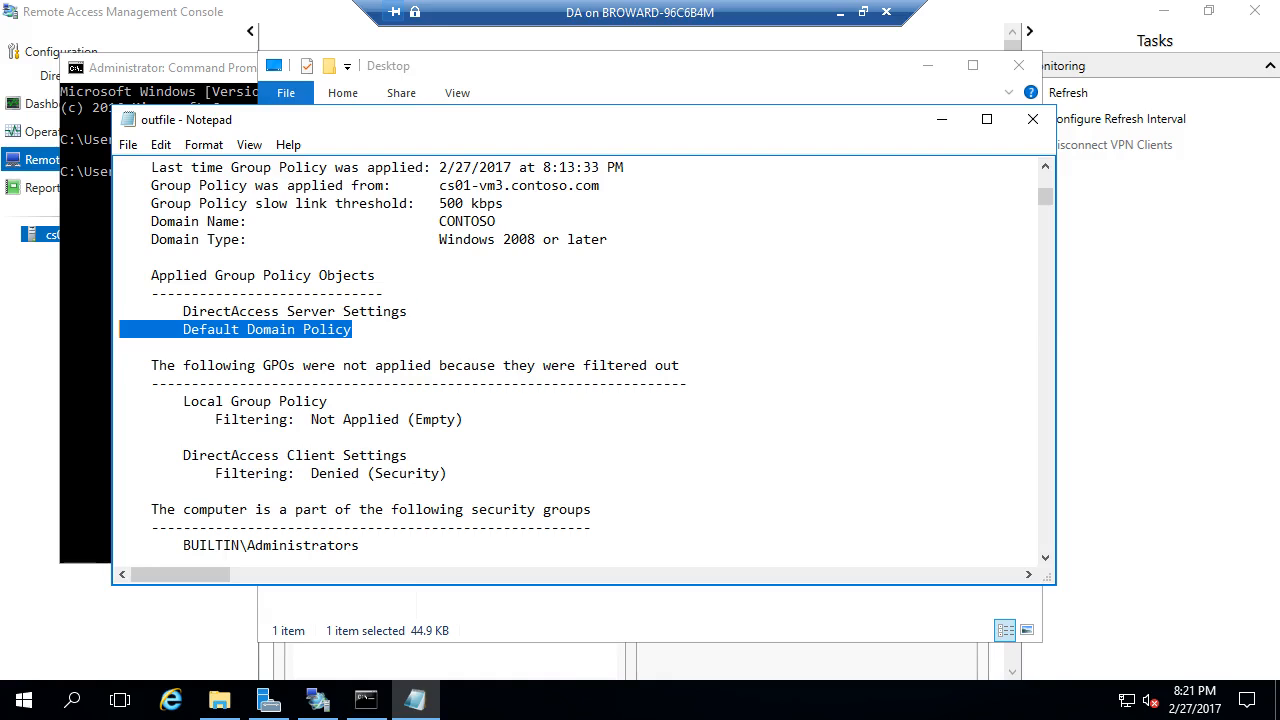
drag(408, 311, 120, 311)
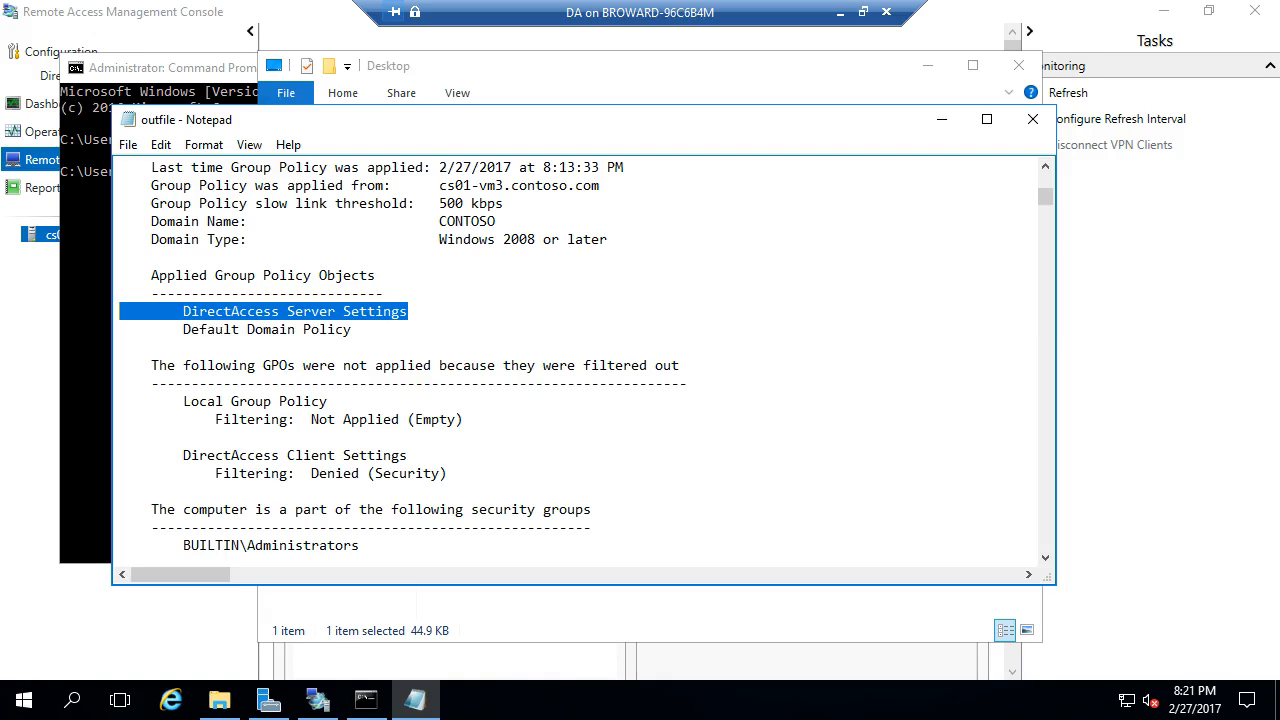
- Close Notepad, the Desktop folder and the Command Prompt window
click(1033, 119)
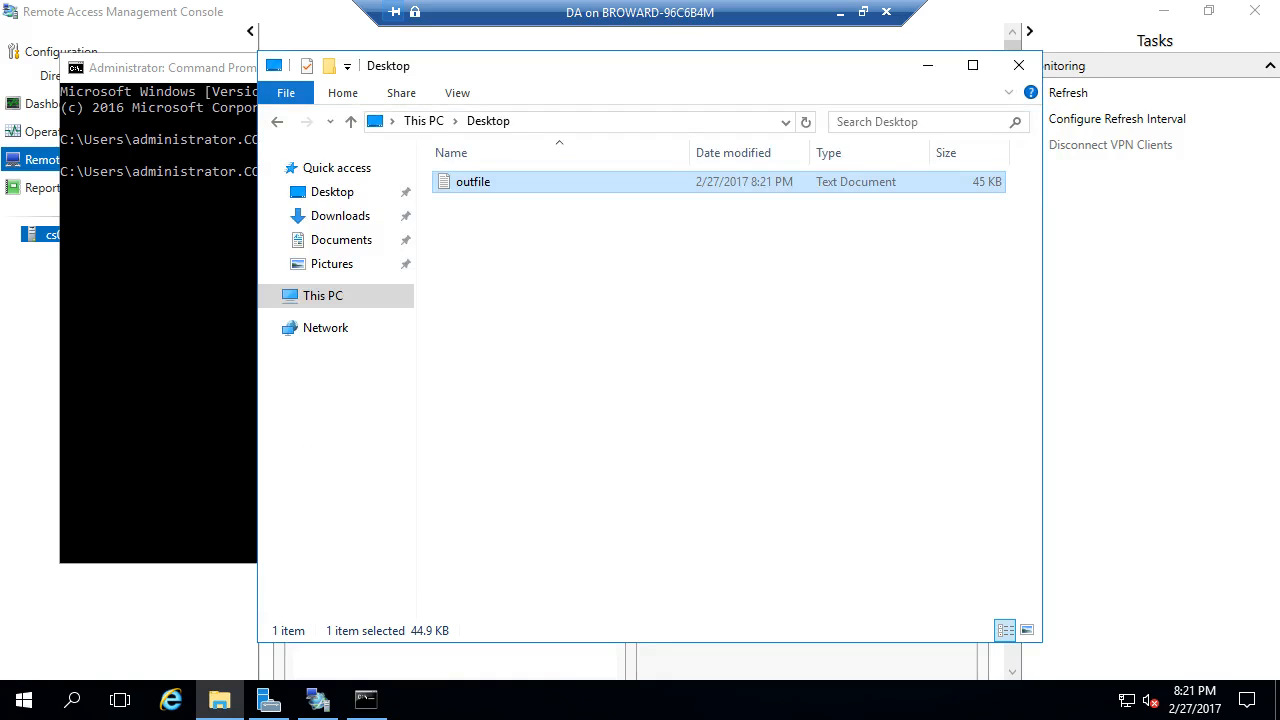
click(1018, 65)
click(1014, 67)
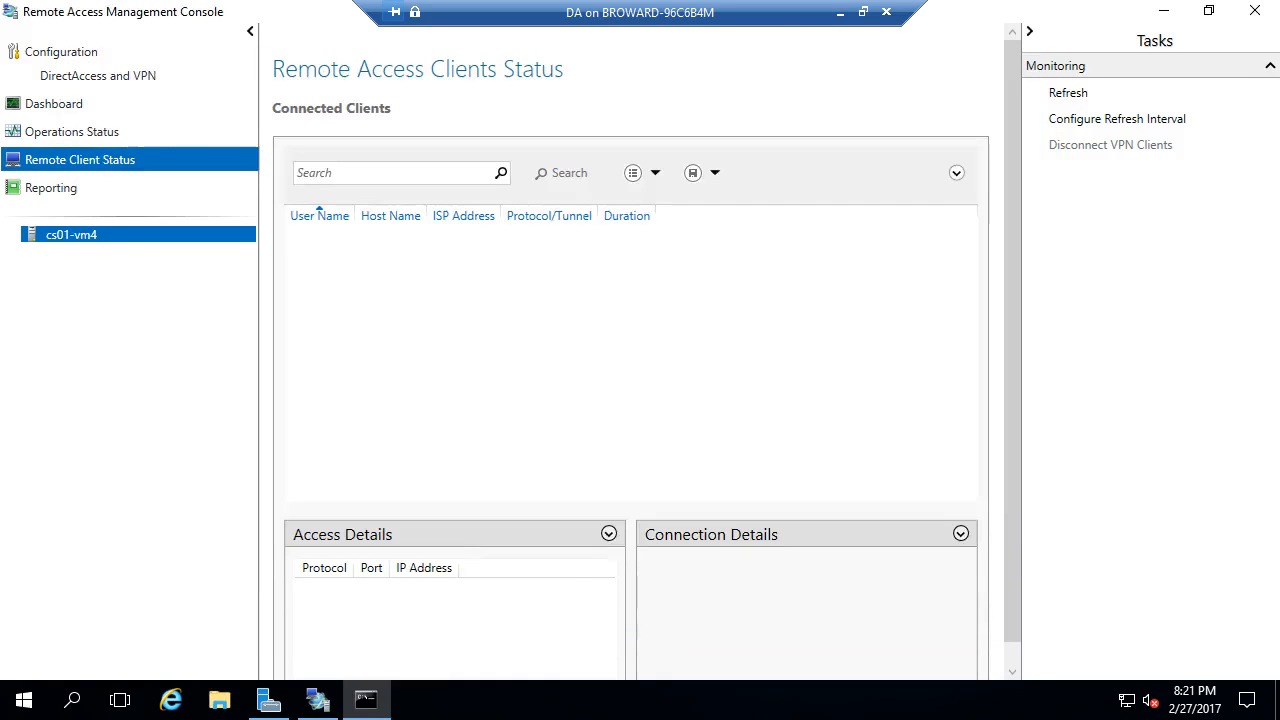
- Leave the DA server's full screen and switch to the Client VM connection in full screen
click(841, 13)
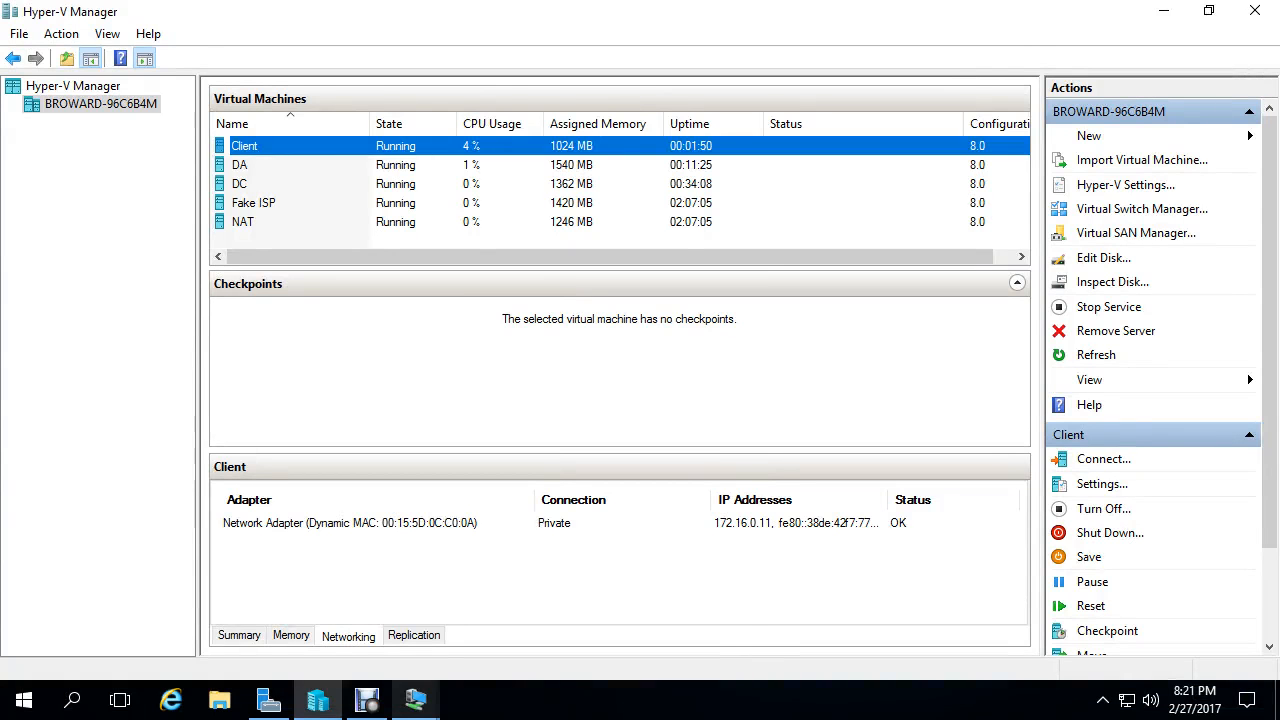
click(416, 700)
click(628, 612)
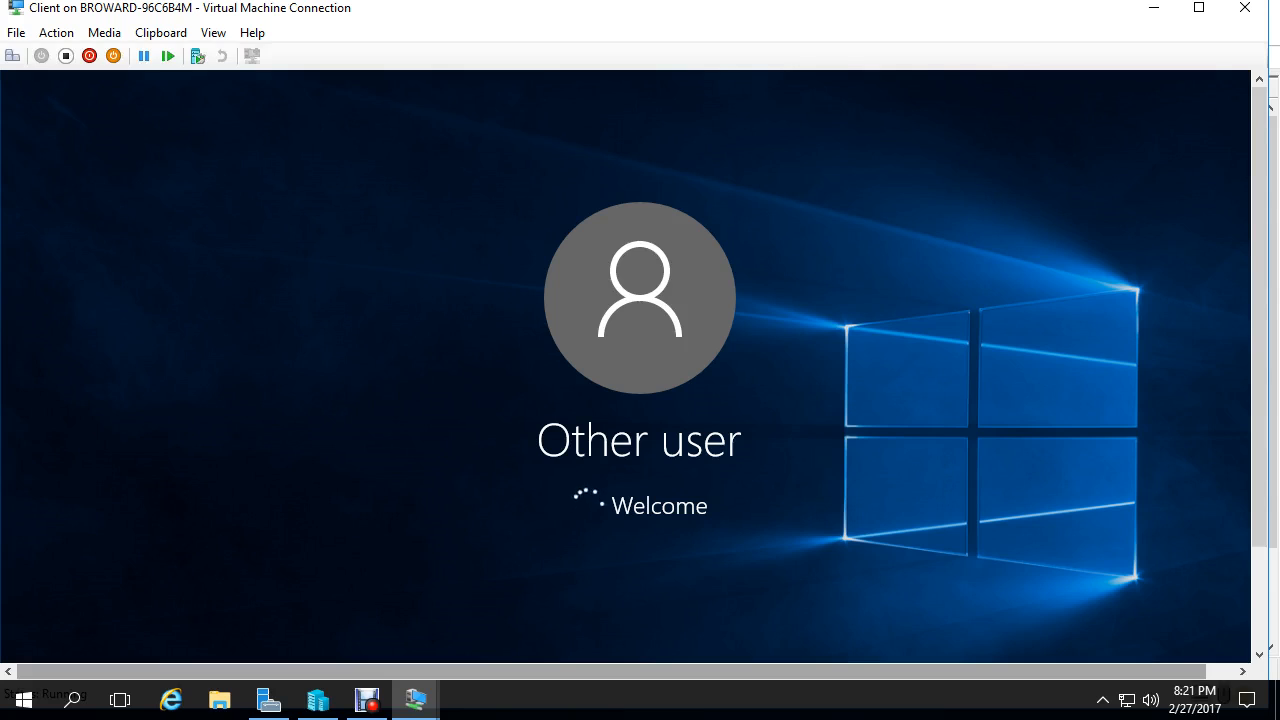
click(1202, 9)
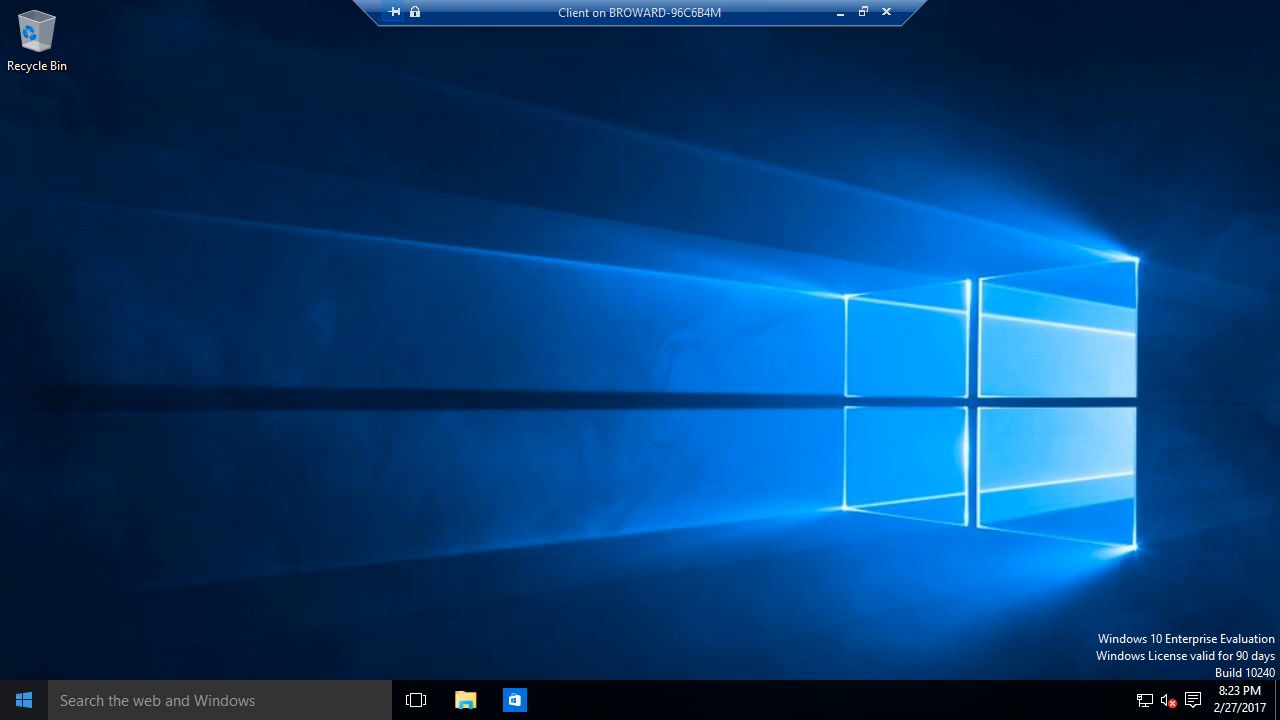
- Run gpresult /scope computer /z > Desktop/outfile.txt in an administrator Command Prompt via Win+X
key(super+x)
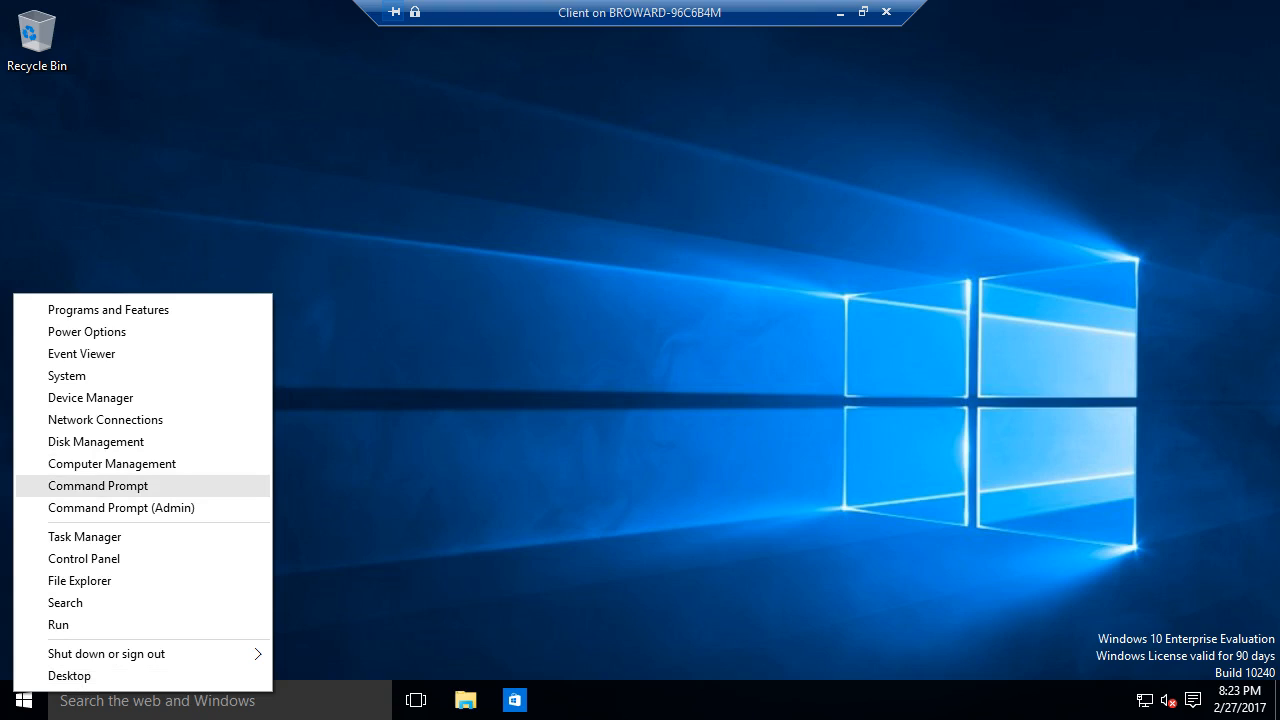
key(Return)
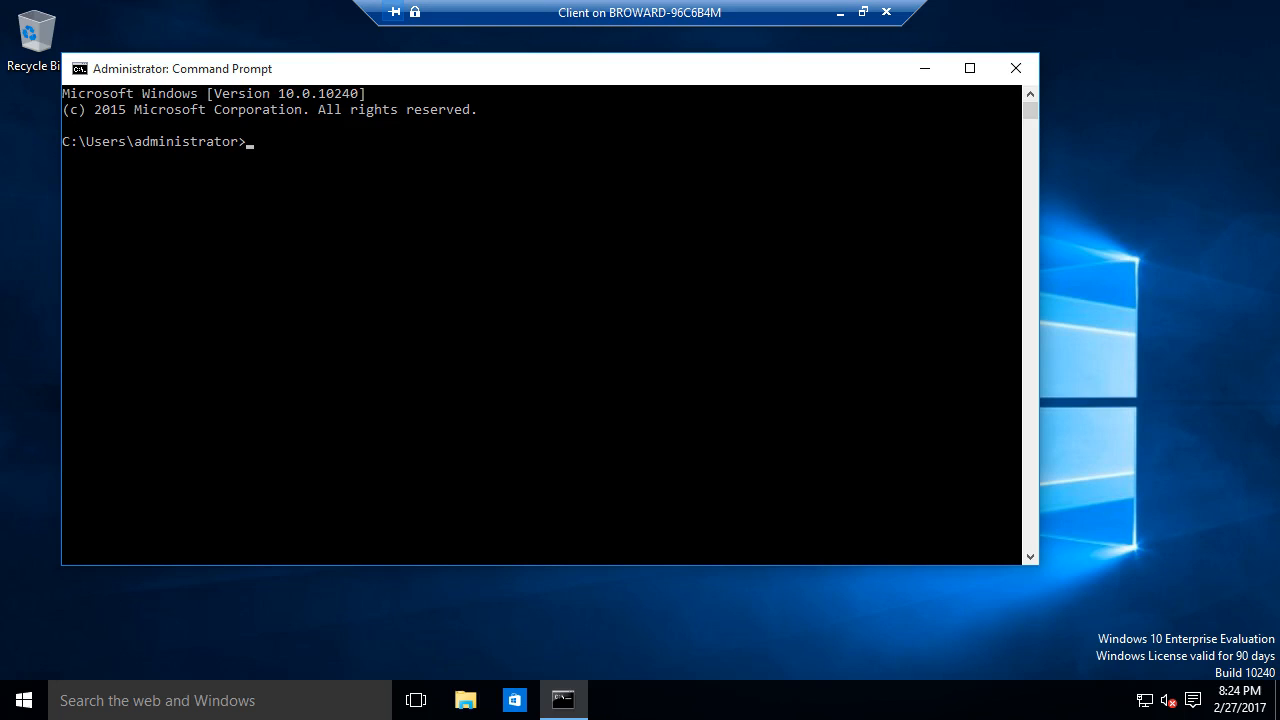
text(gprs)
text(sut)
text(lt)
text( /scope comput)
text(er)
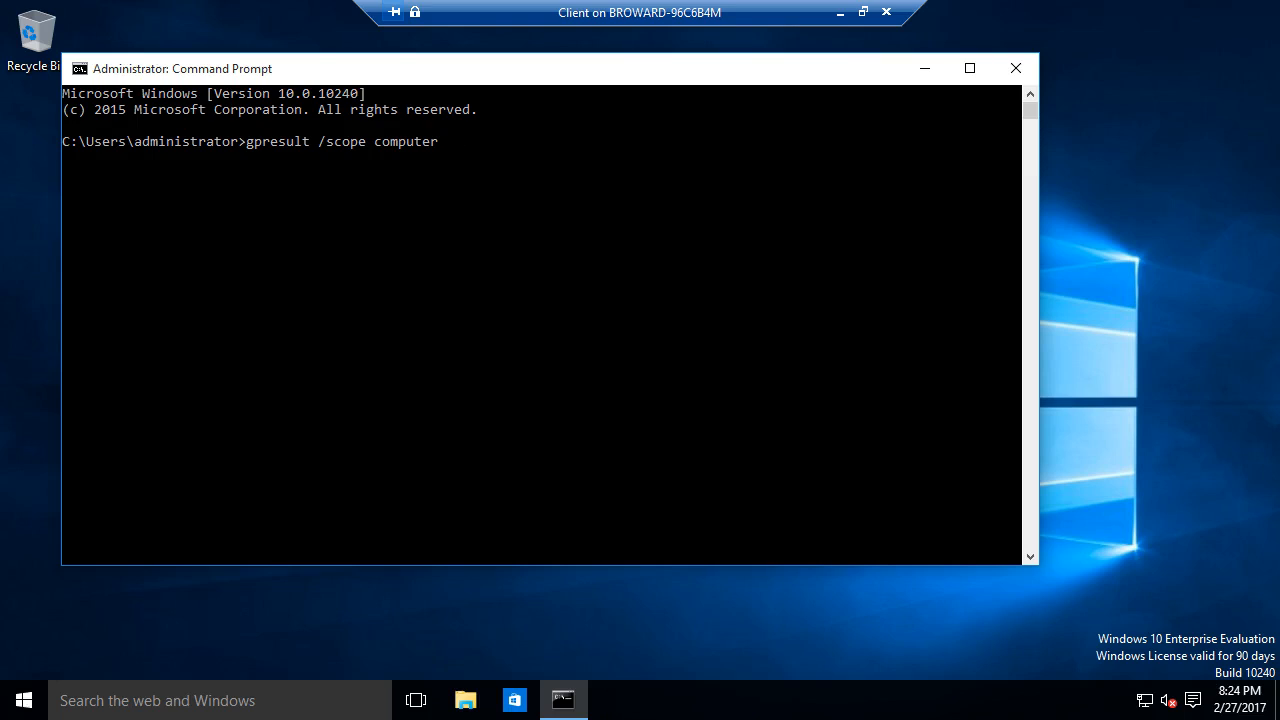
text(/z > Desktop/outfile.txt)
key(Return)
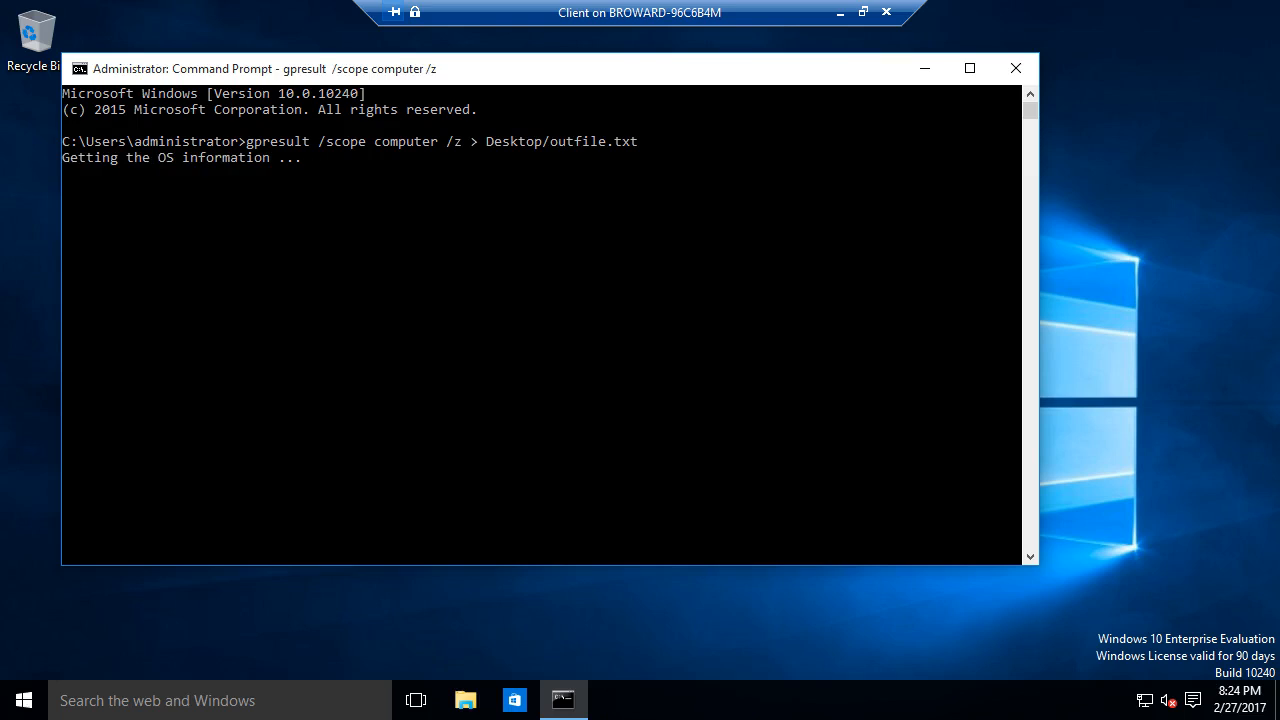
- Move the command window aside and open the finished outfile report from the desktop
drag(500, 69, 604, 69)
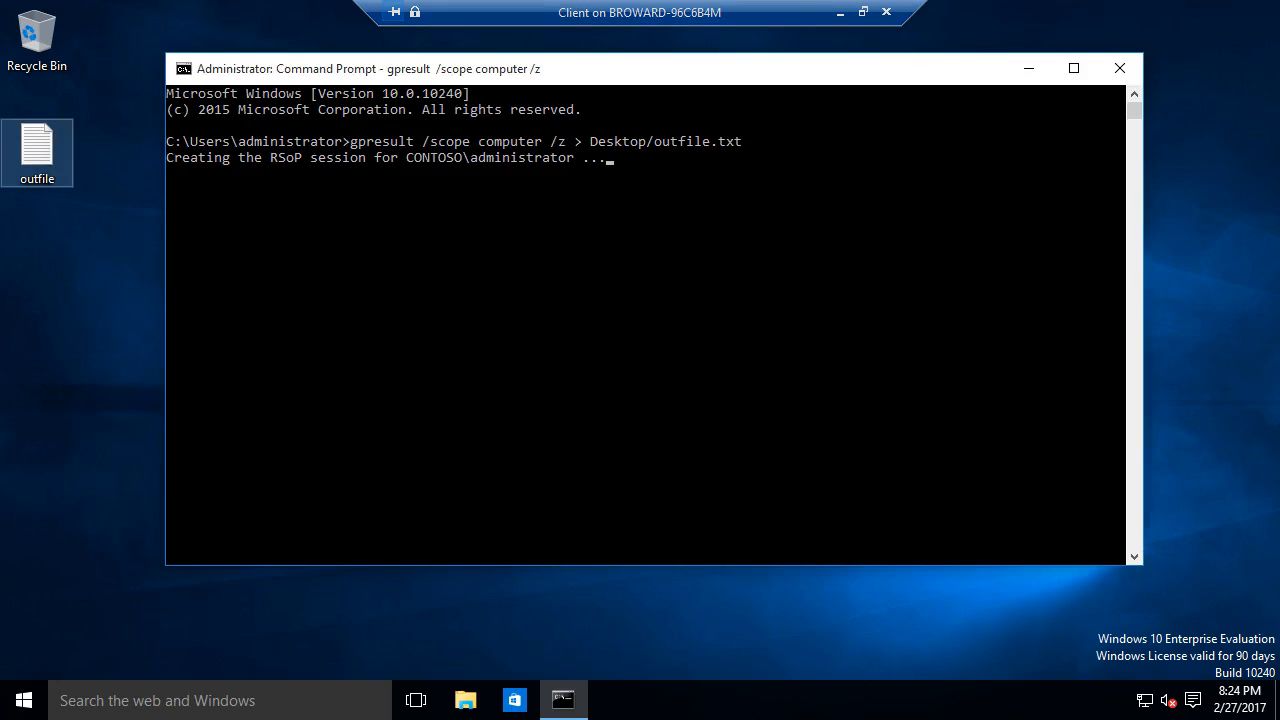
double_click(37, 150)
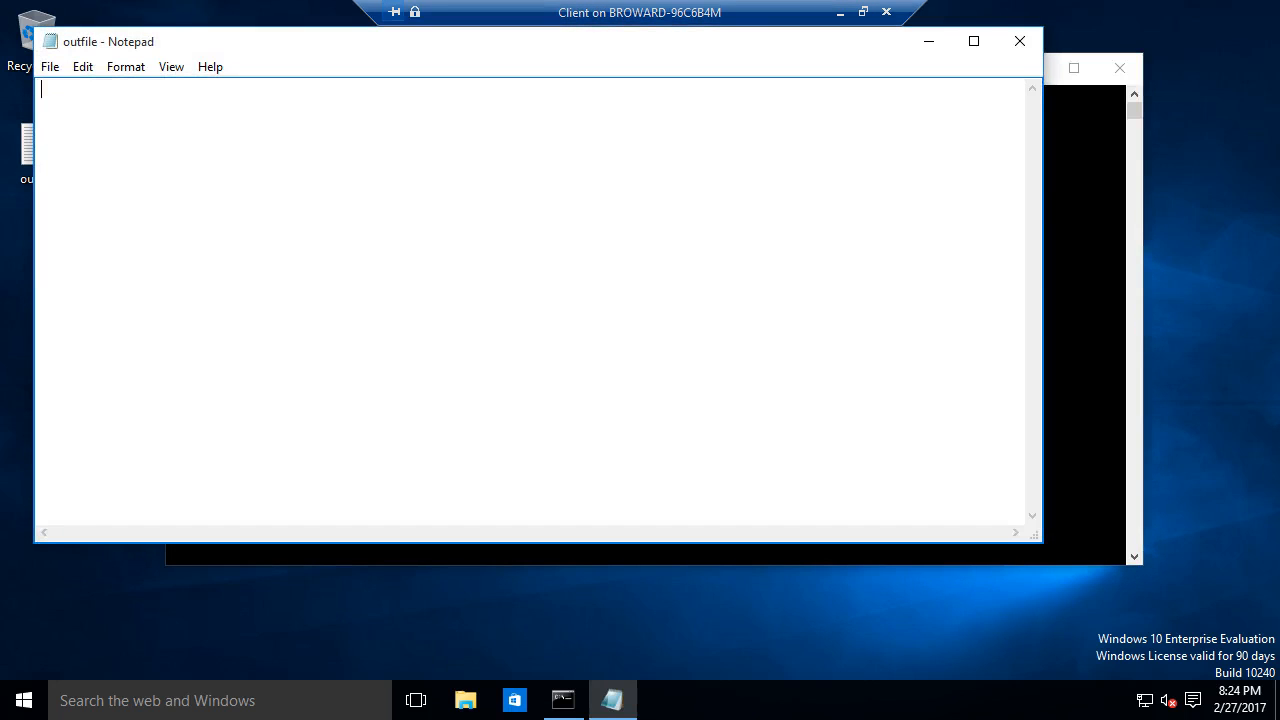
click(1020, 41)
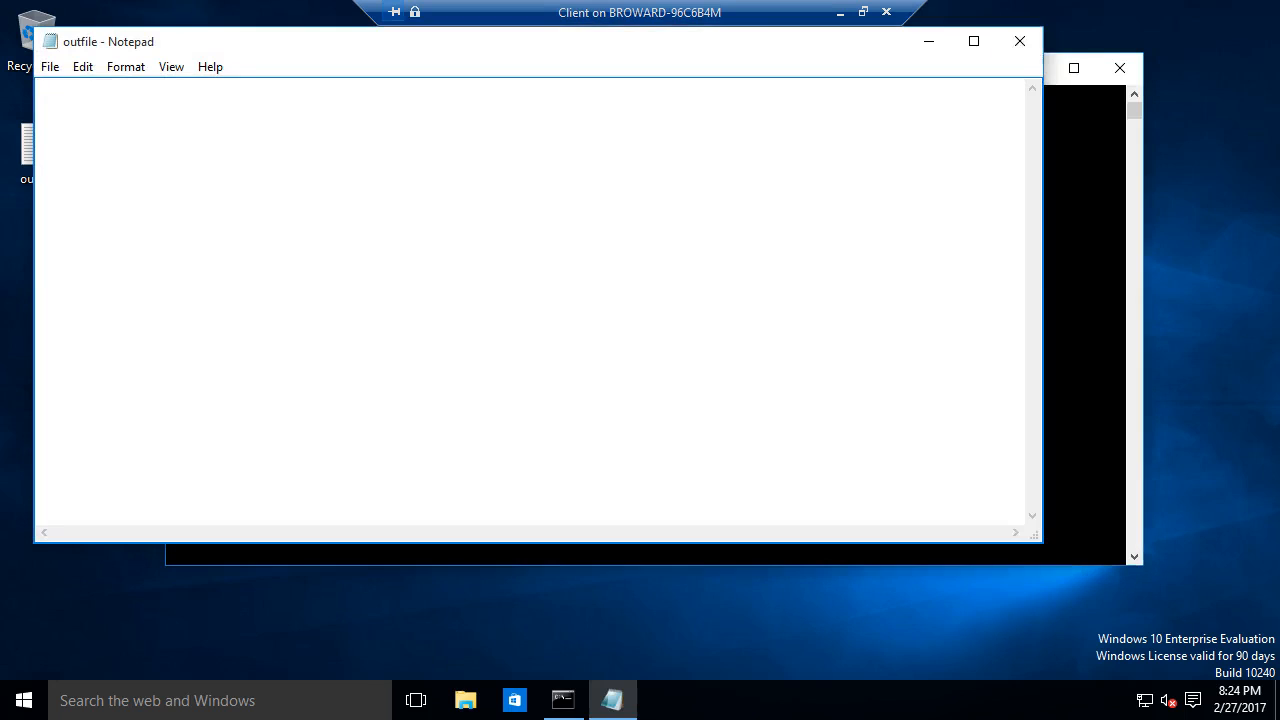
double_click(37, 150)
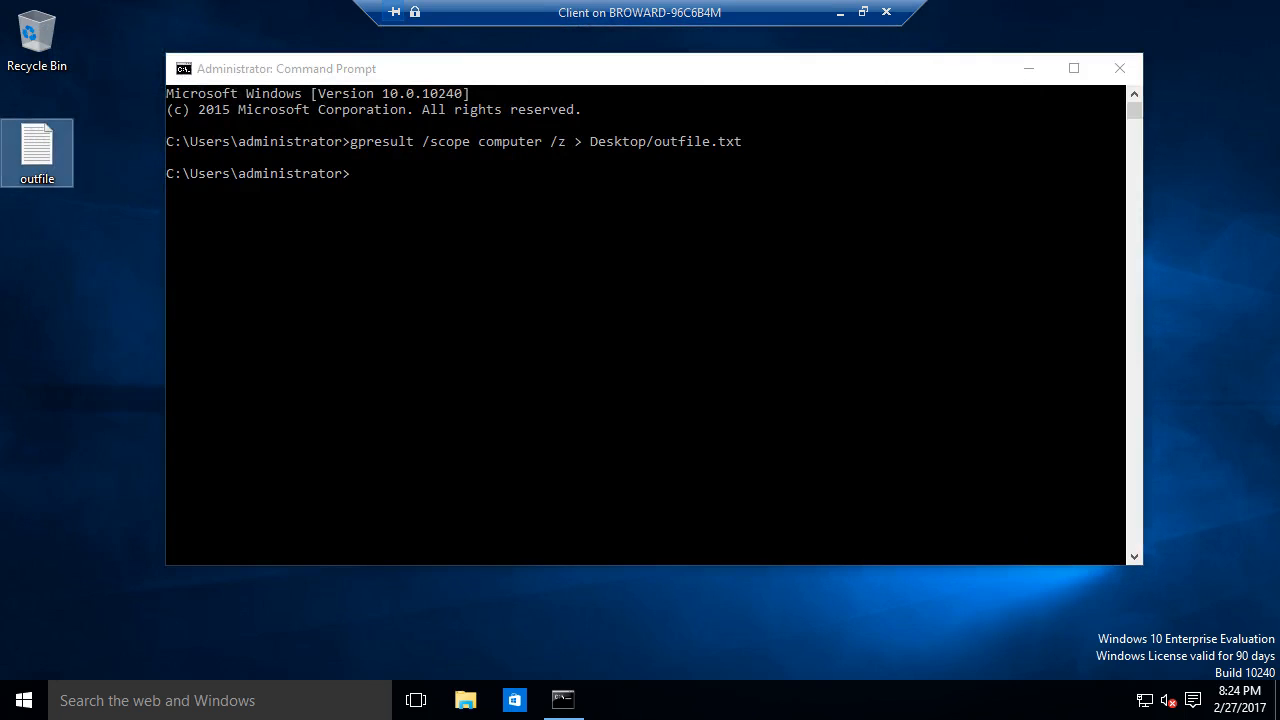
- Highlight the DirectAccess Client Settings, Server Settings and CS01-VM5$ group lines, then close the report
scroll(530, 300, down, 6)
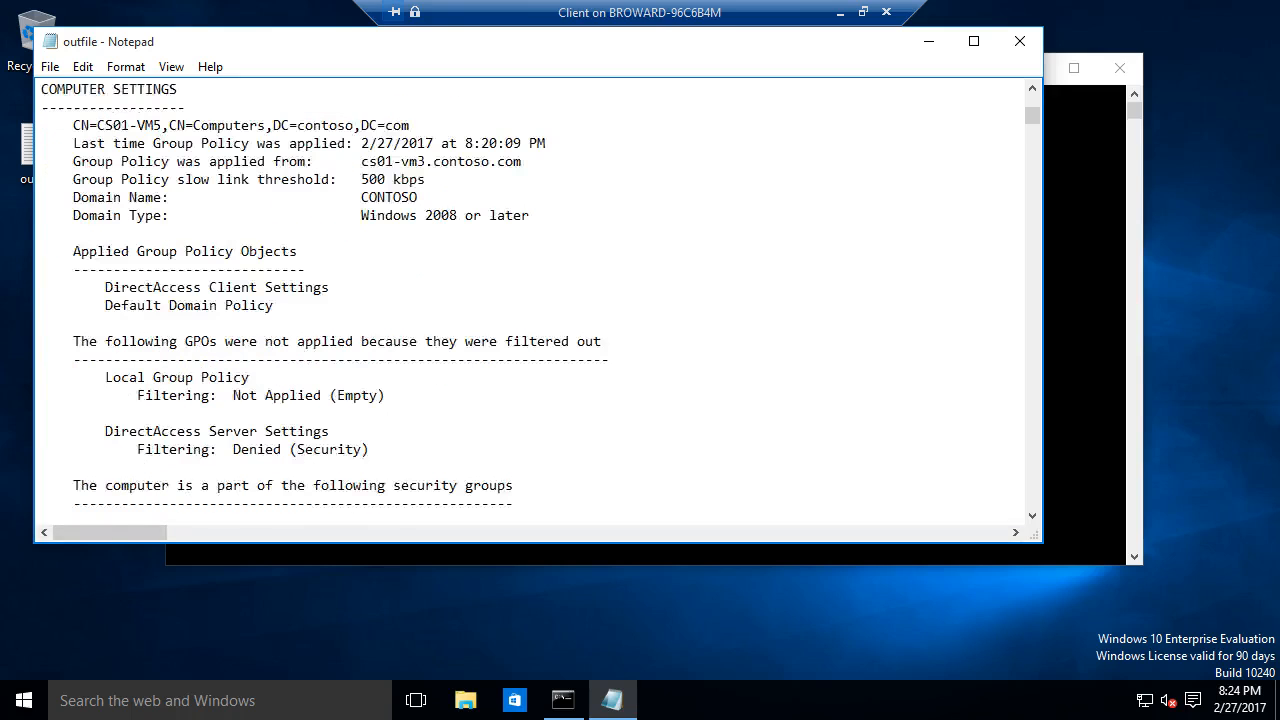
drag(329, 287, 49, 287)
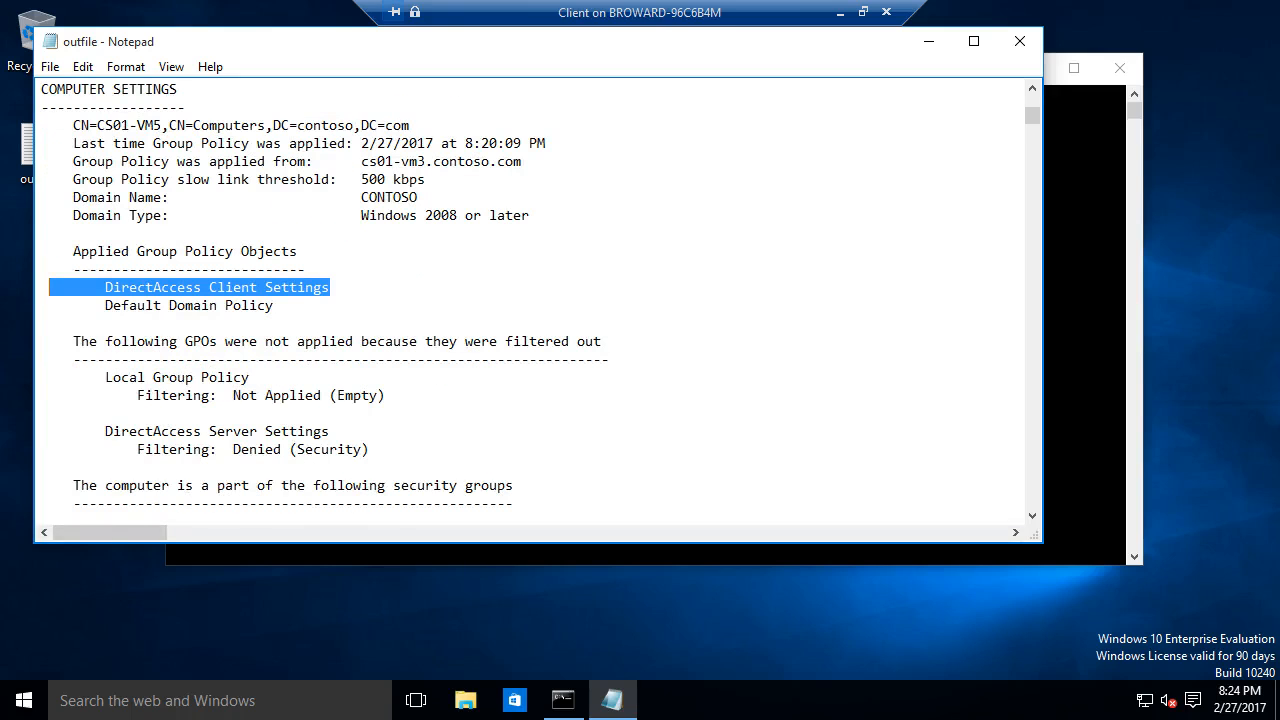
scroll(530, 300, down, 5)
scroll(530, 300, up, 3)
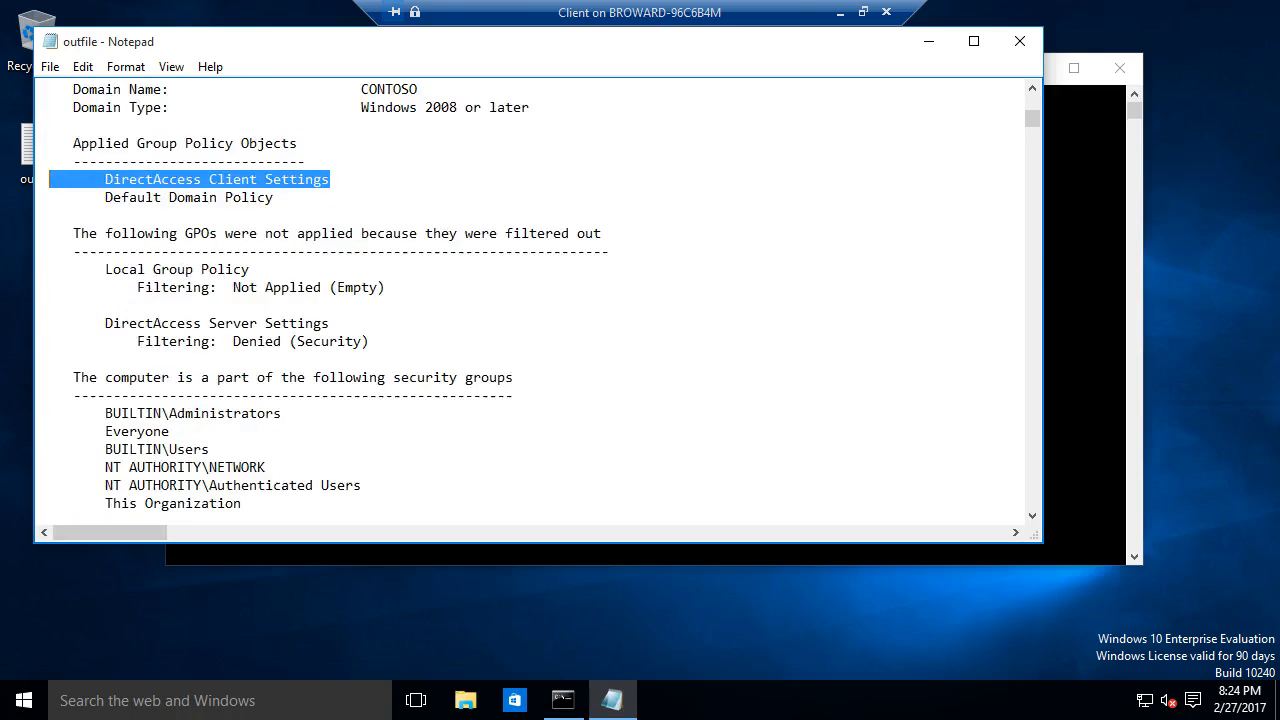
drag(369, 341, 65, 341)
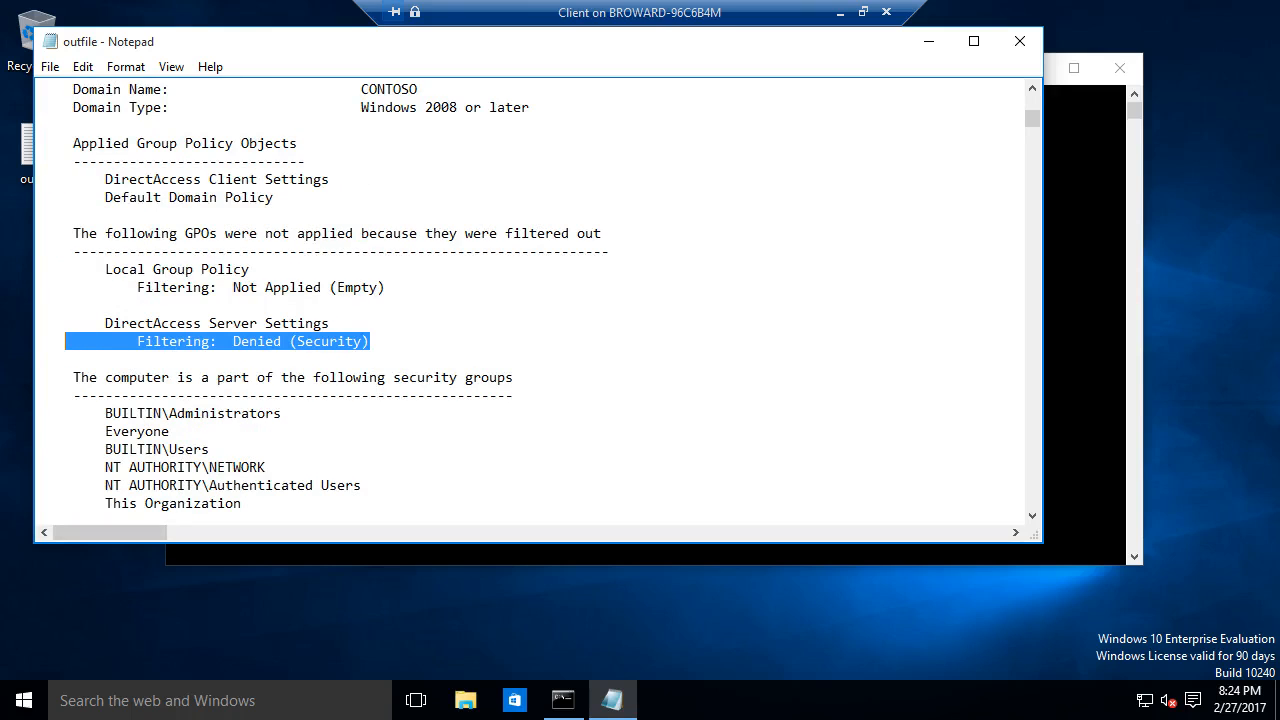
scroll(530, 300, down, 3)
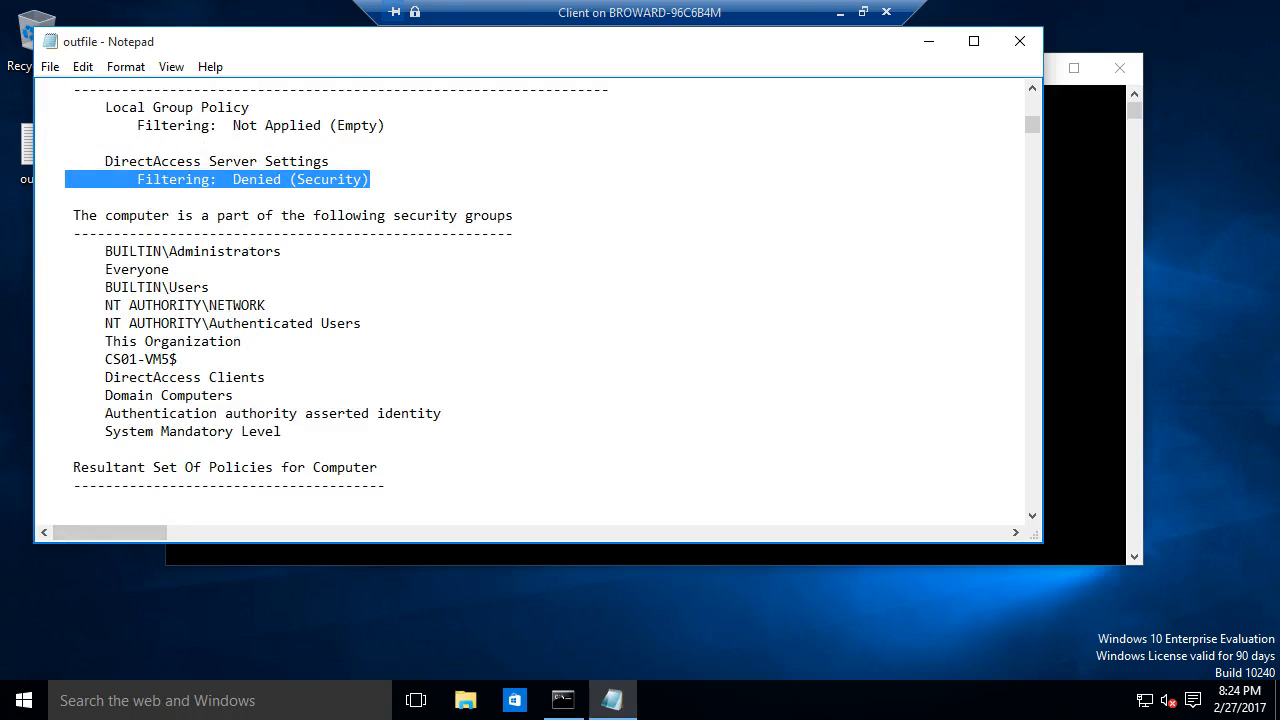
drag(178, 359, 81, 359)
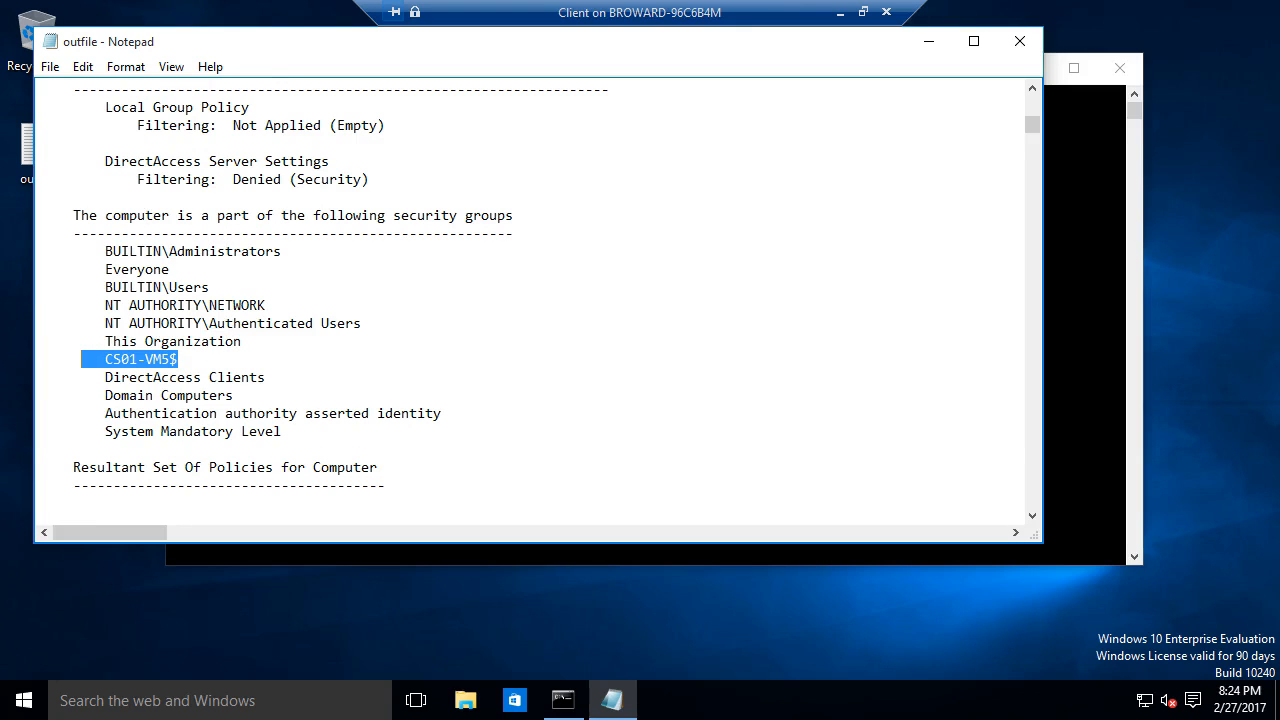
scroll(530, 300, down, 18)
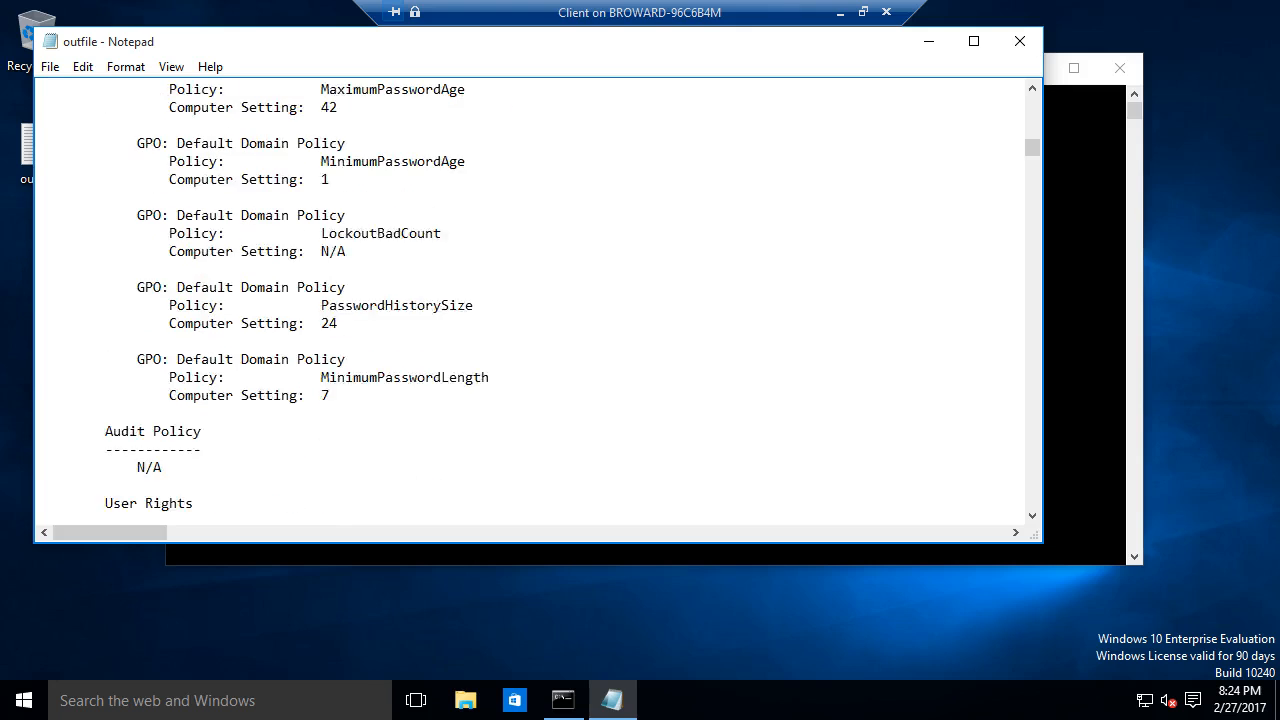
scroll(530, 300, down, 20)
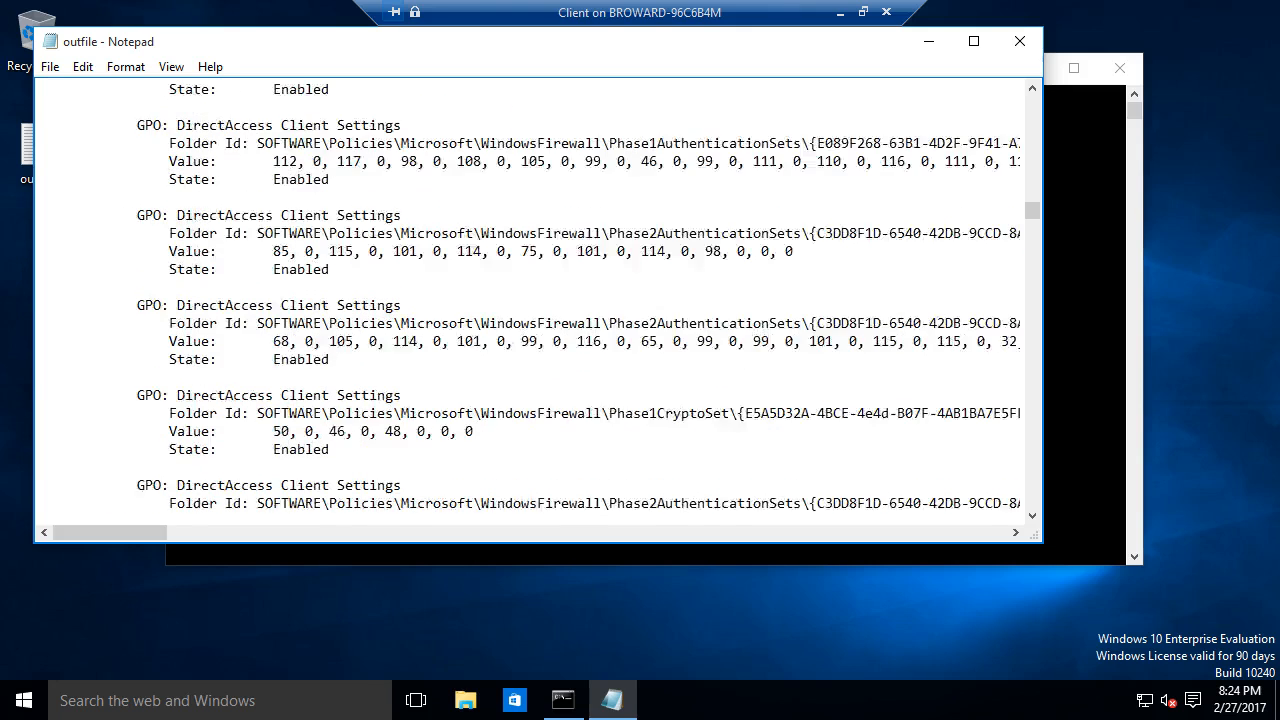
scroll(530, 300, down, 5)
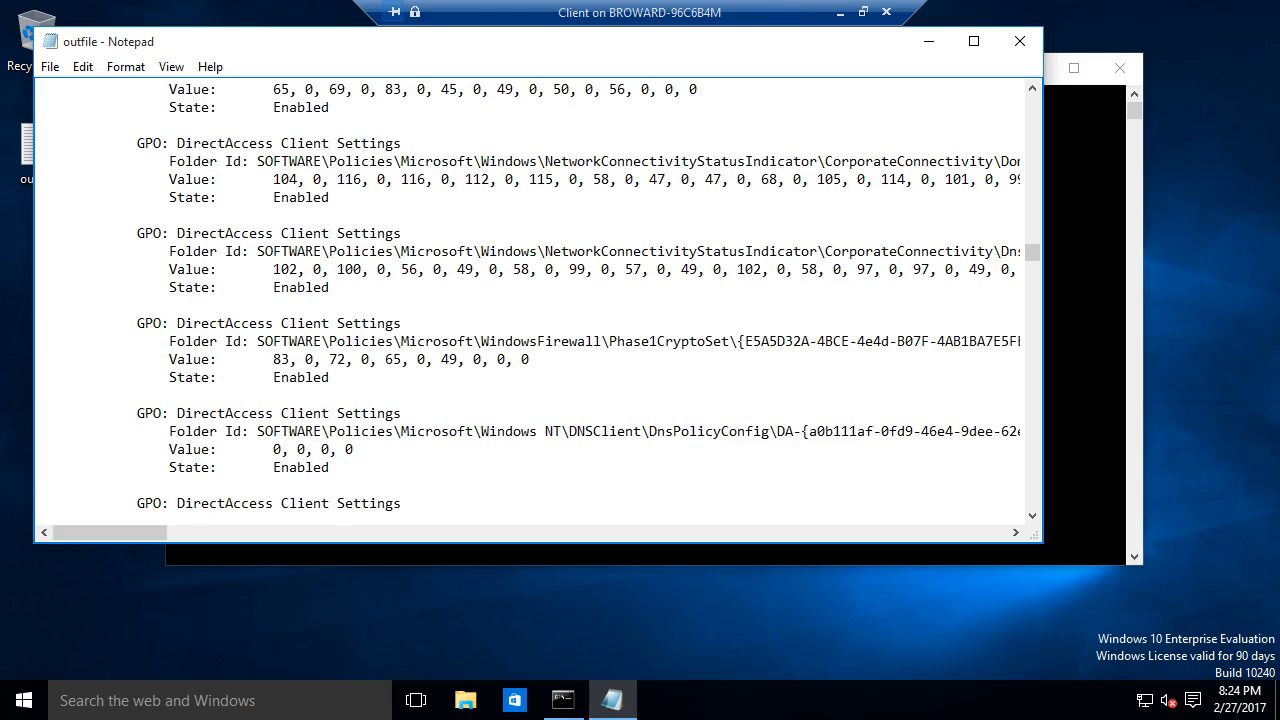
click(1019, 41)
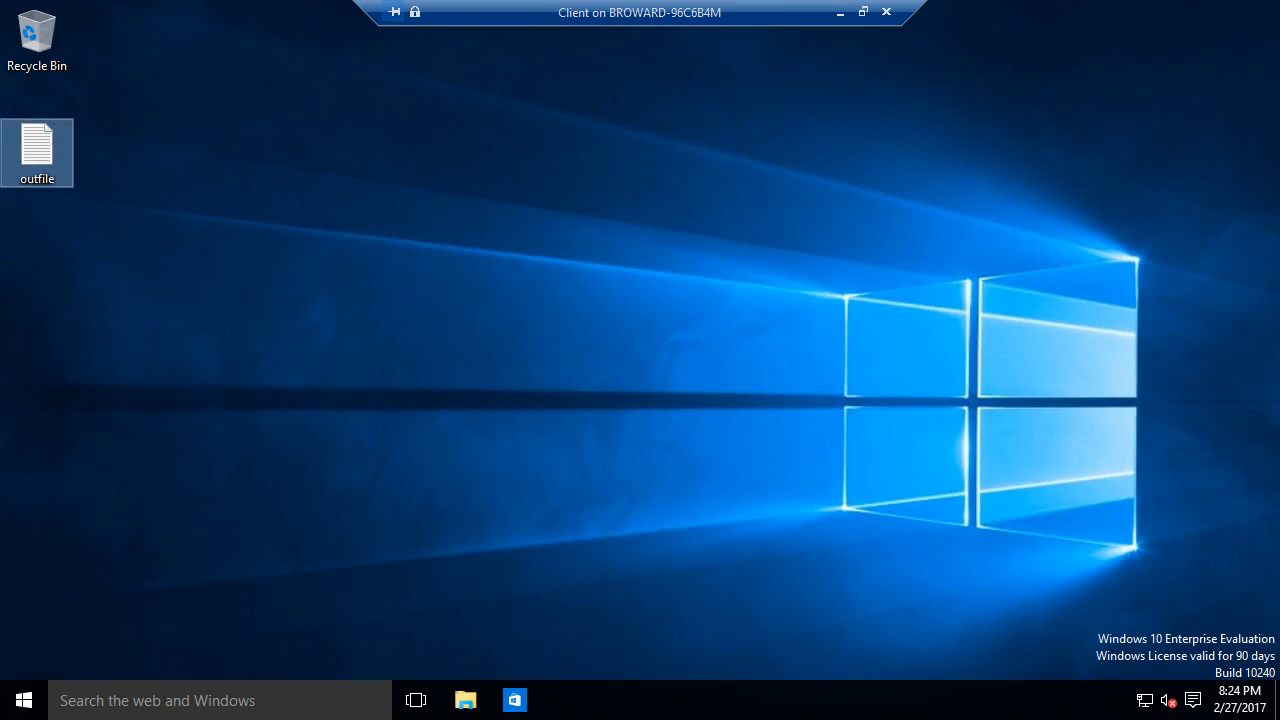
right_click(12, 702)
click(16, 692)
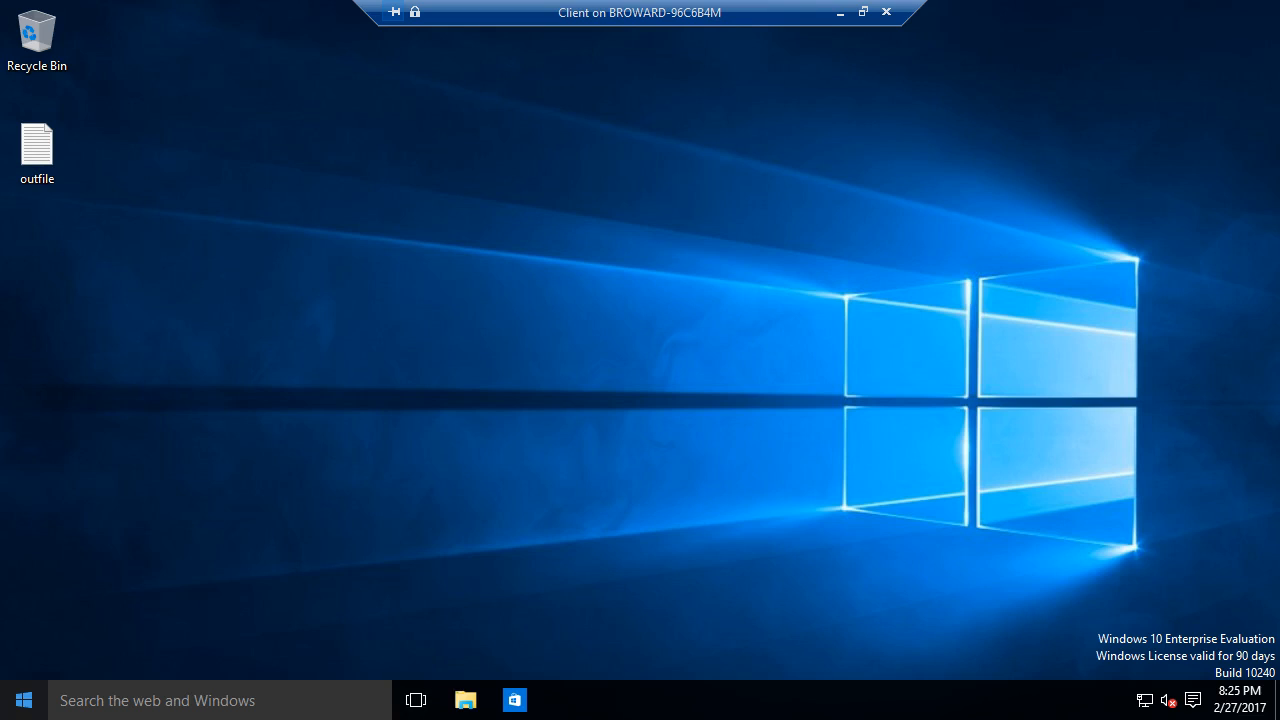
click(260, 560)
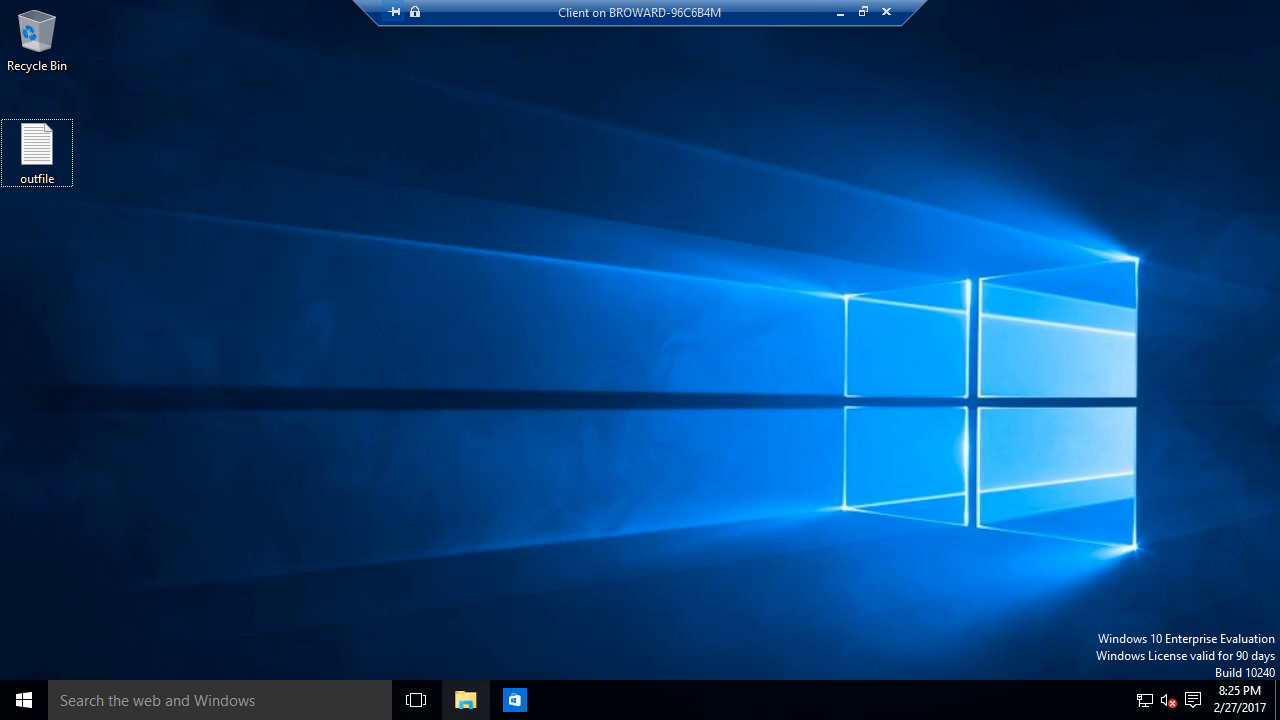
click(416, 700)
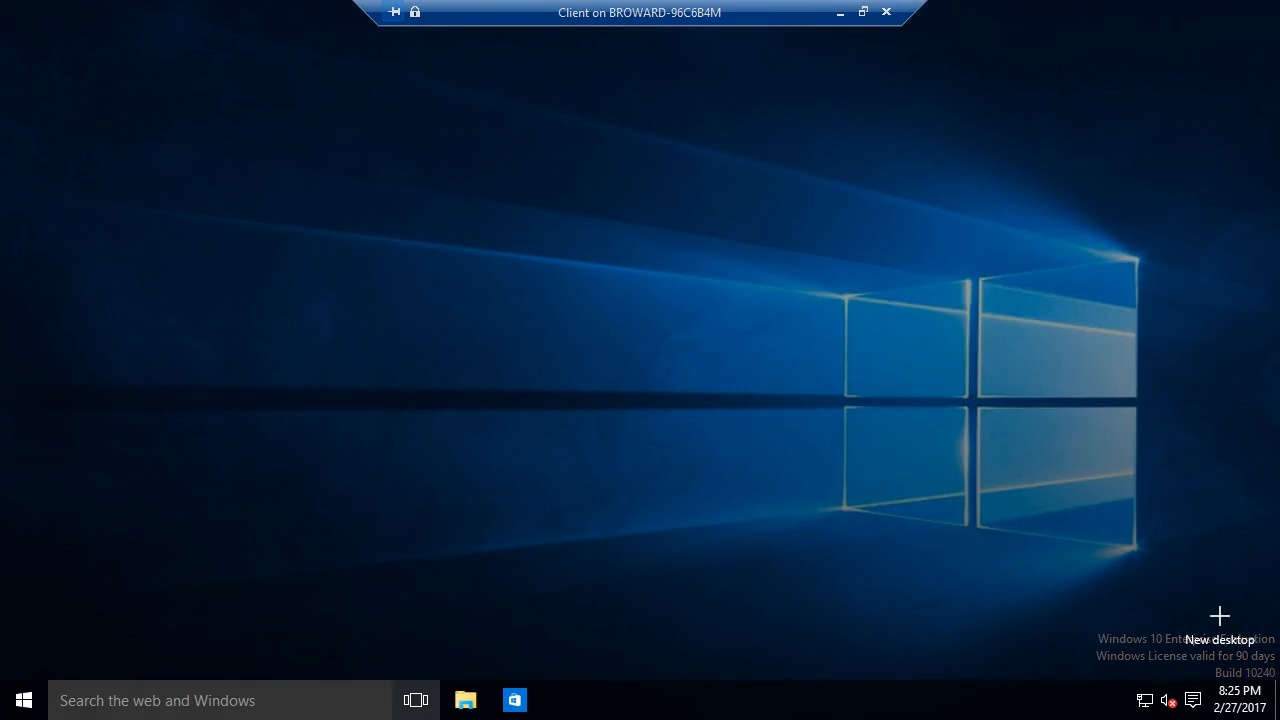
click(520, 580)
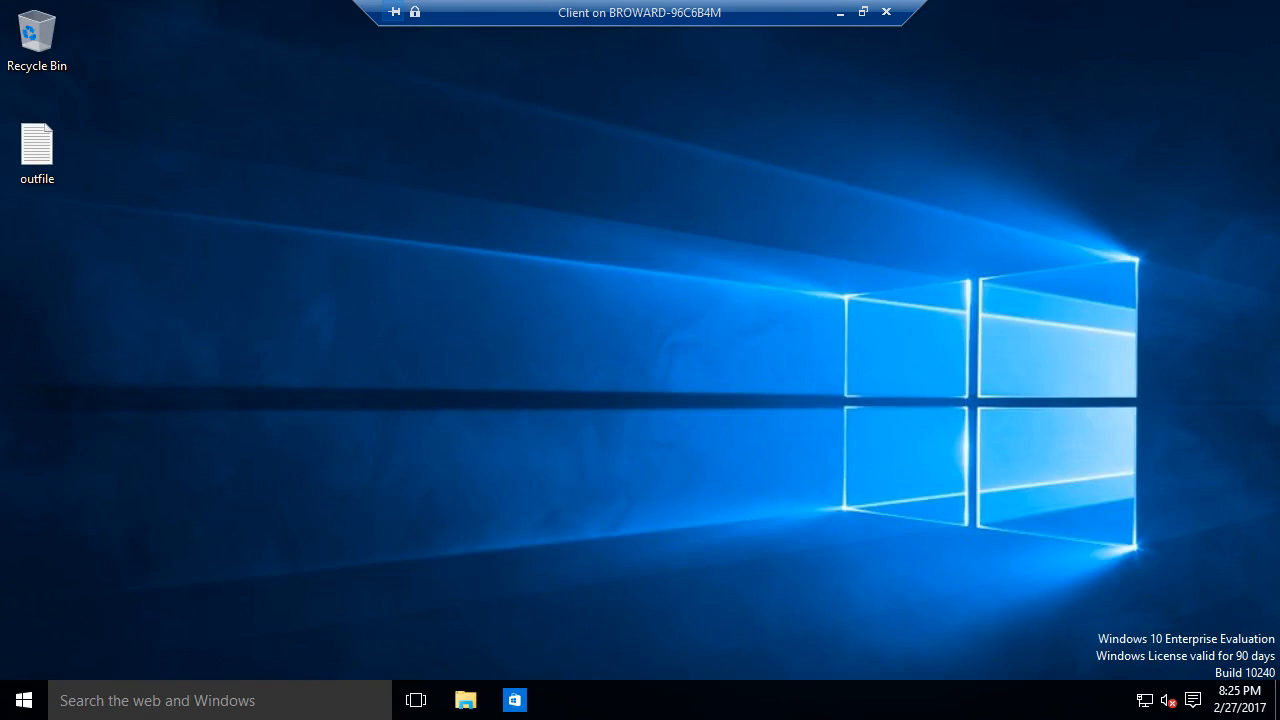
key(super+e)
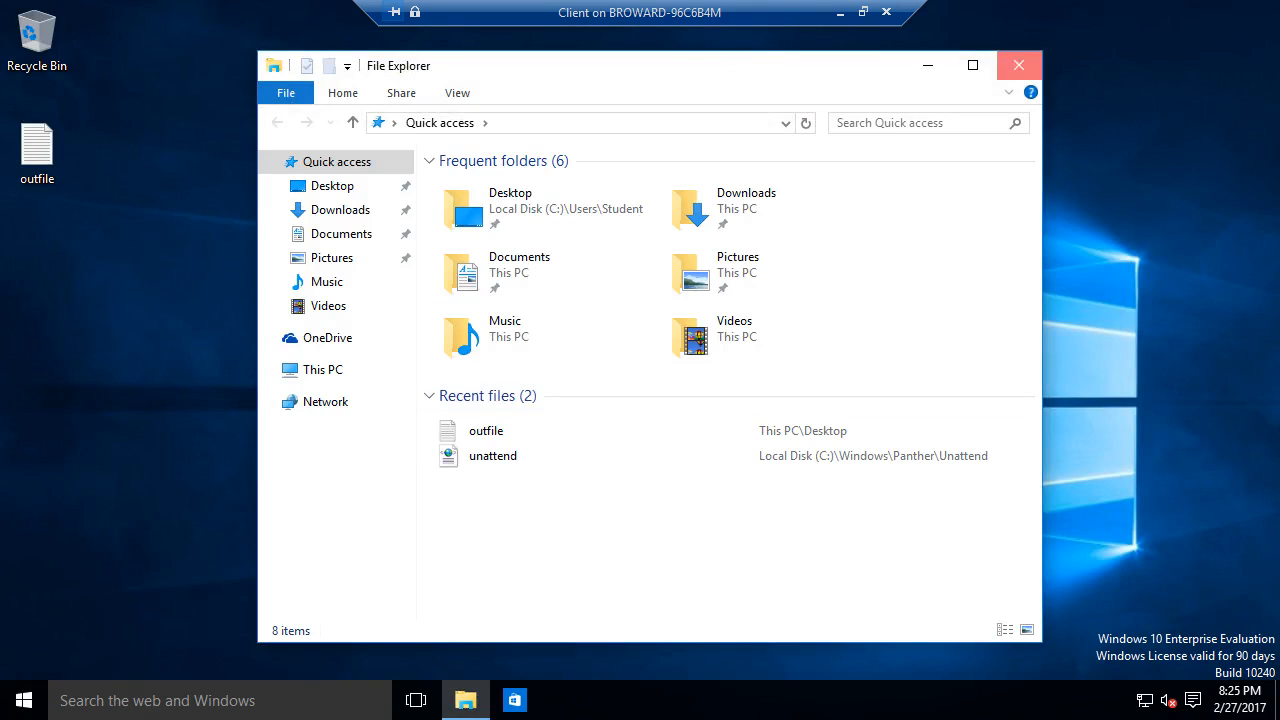
click(1018, 65)
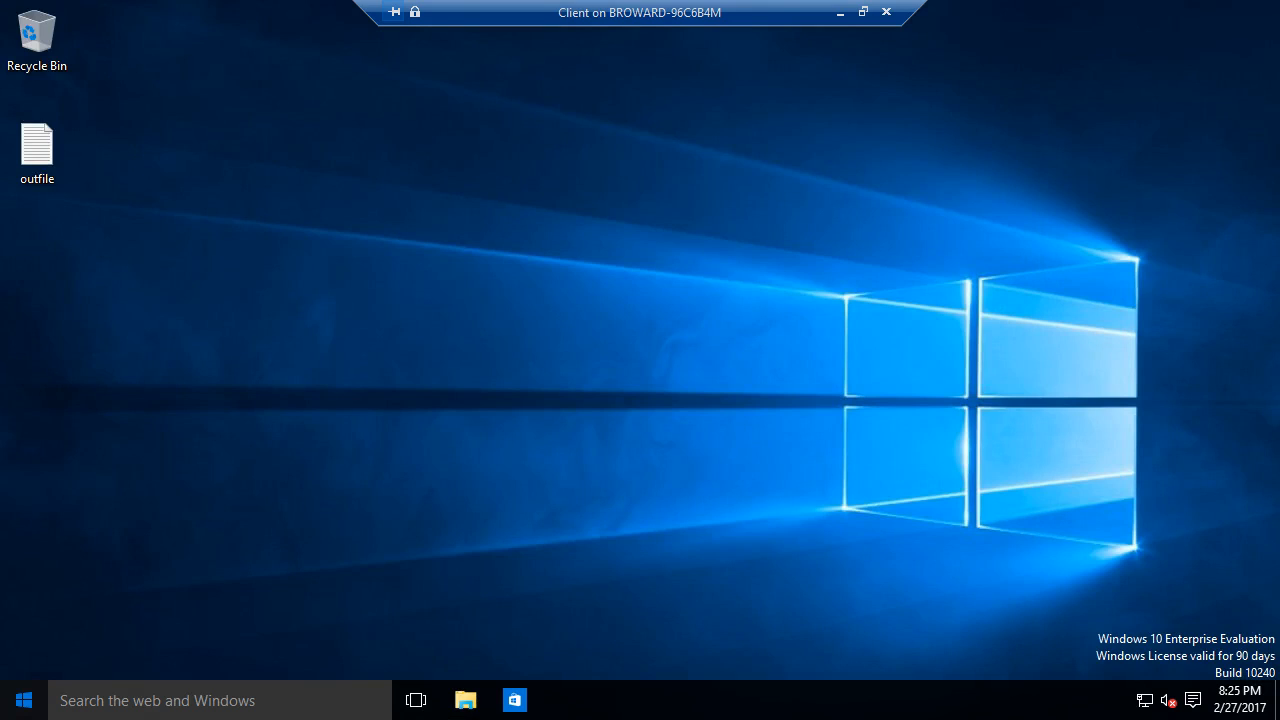
click(250, 450)
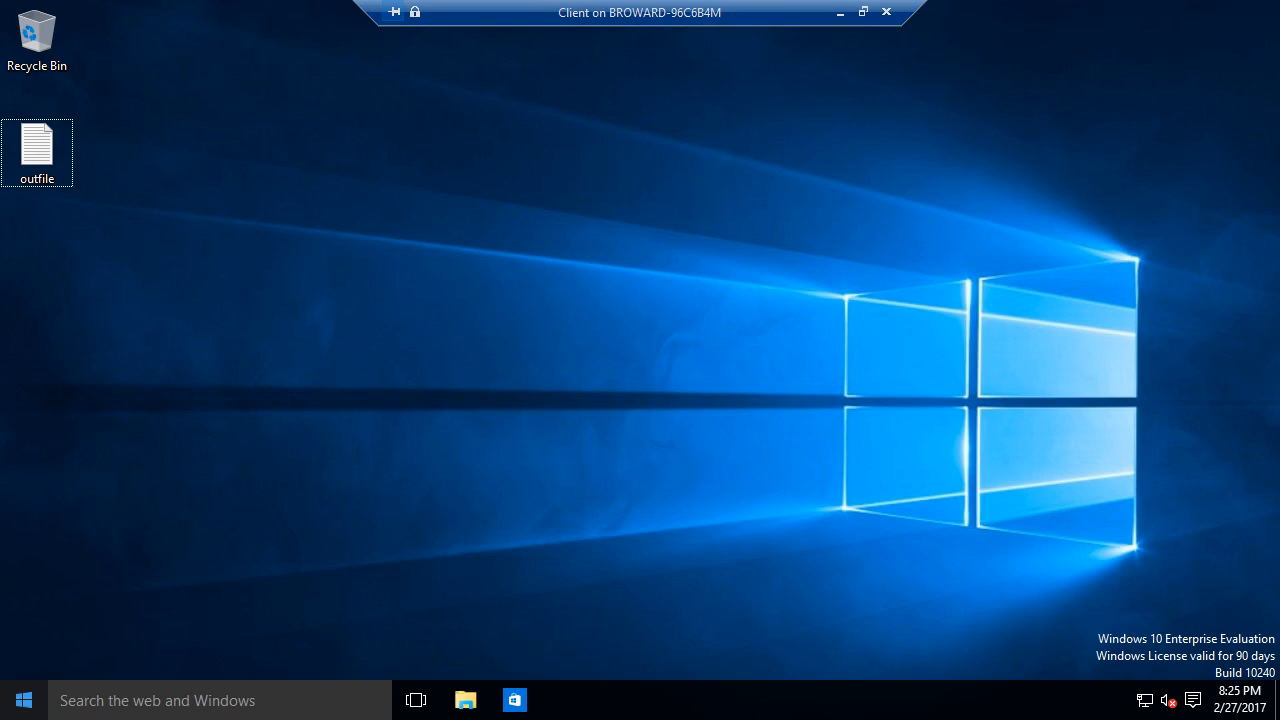
- Open Command Prompt (Admin) from the Start button's right-click menu and launch powershell
right_click(21, 692)
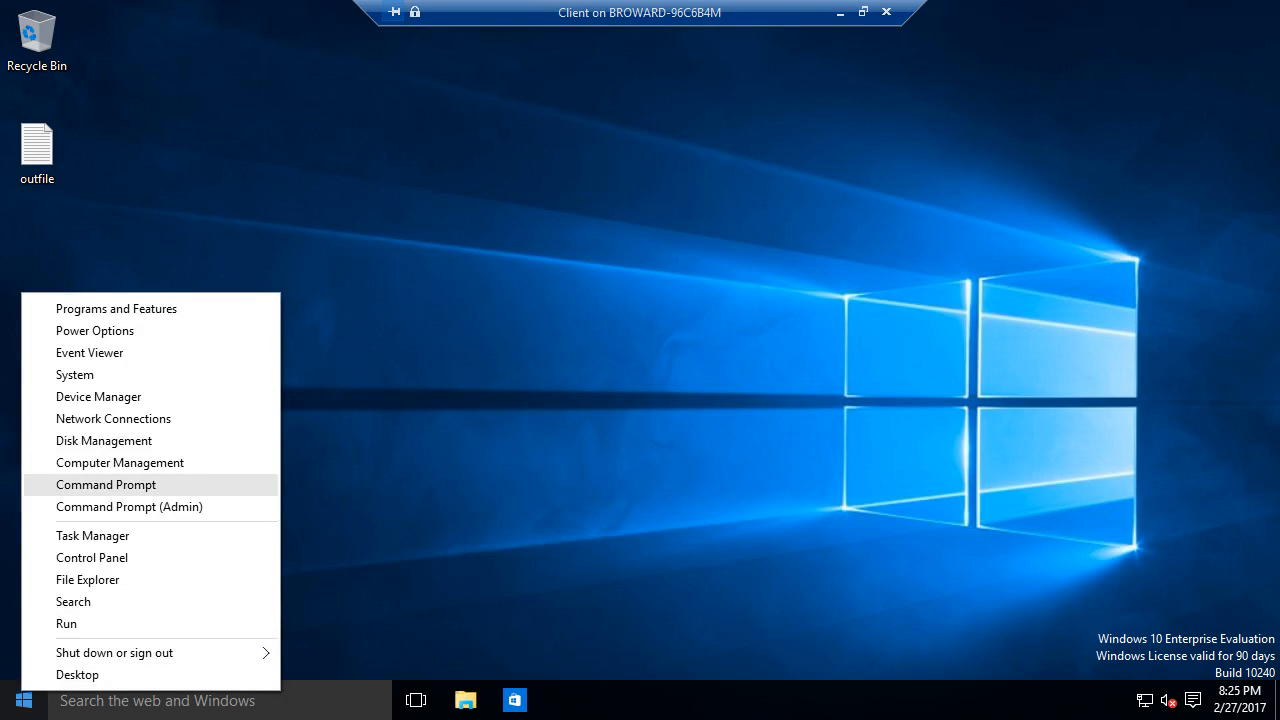
key(Return)
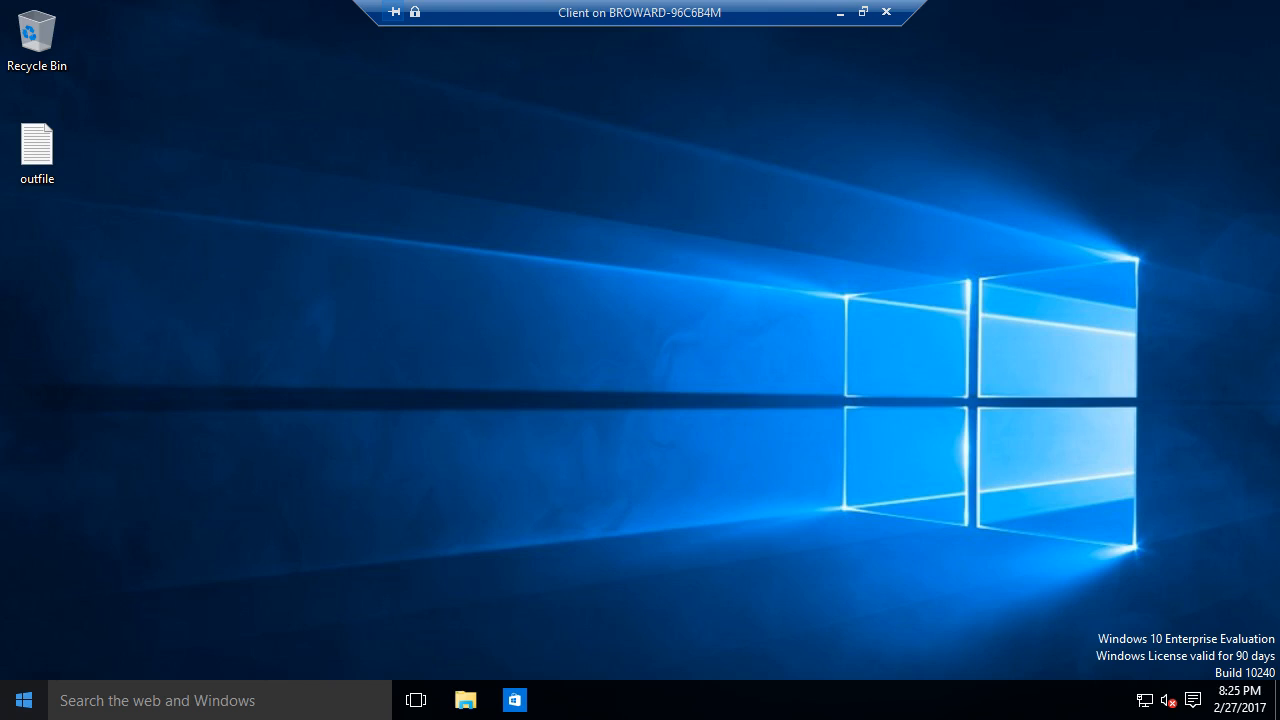
right_click(24, 700)
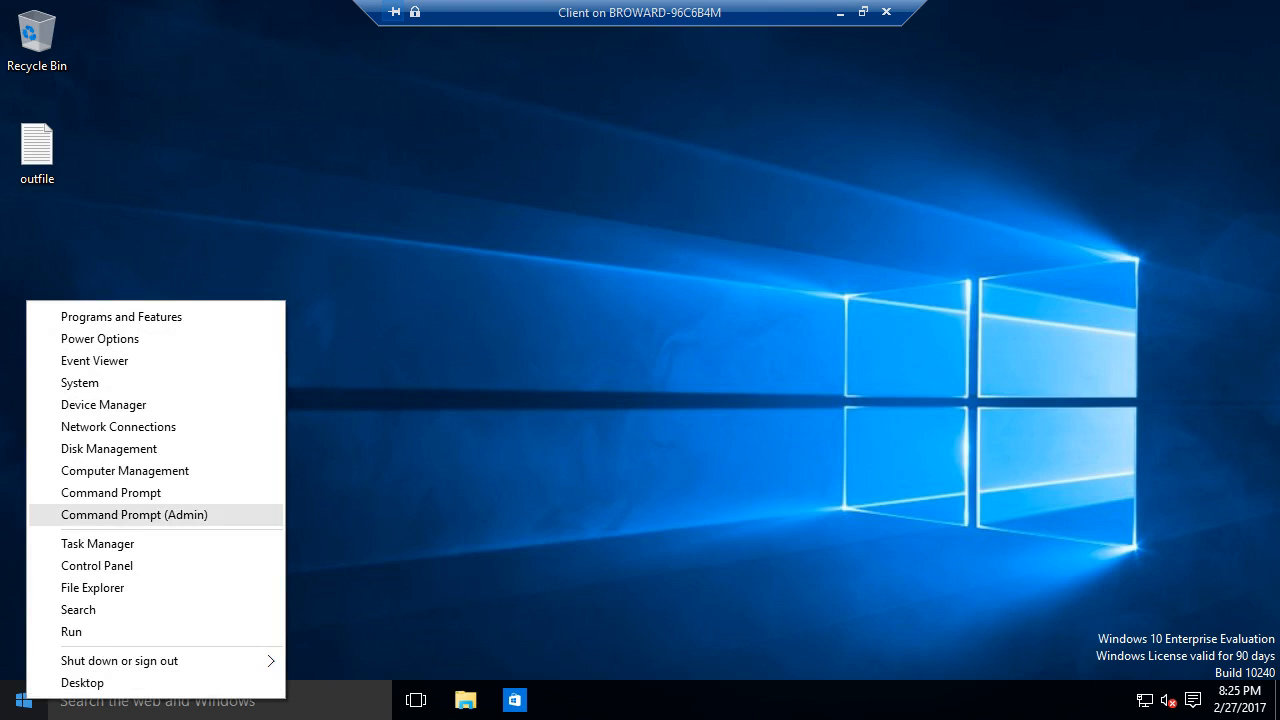
click(111, 493)
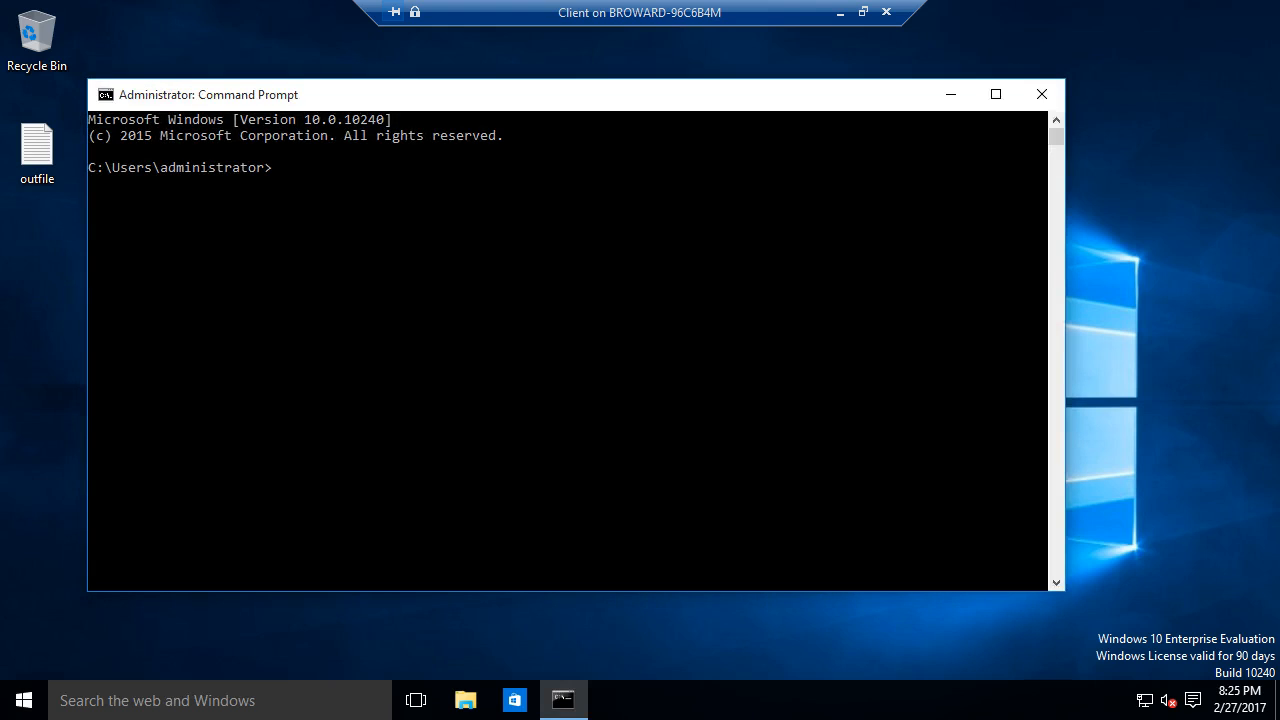
text(powershell)
key(Return)
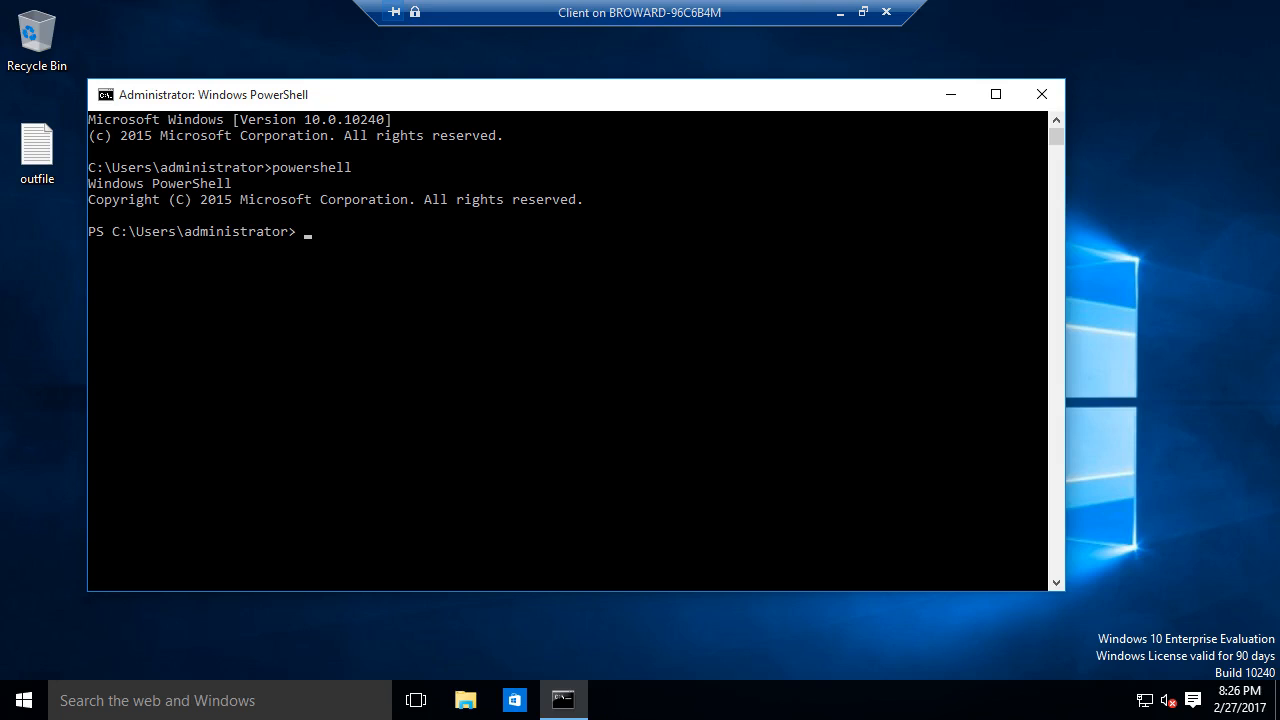
- Enter Get-DAConnectionStatus using Tab completion to check the DirectAccess connection status
text(get-dc)
key(BackSpace)
text(a)
key(Tab)
key(BackSpace)
key(BackSpace)
text(aco)
key(Tab)
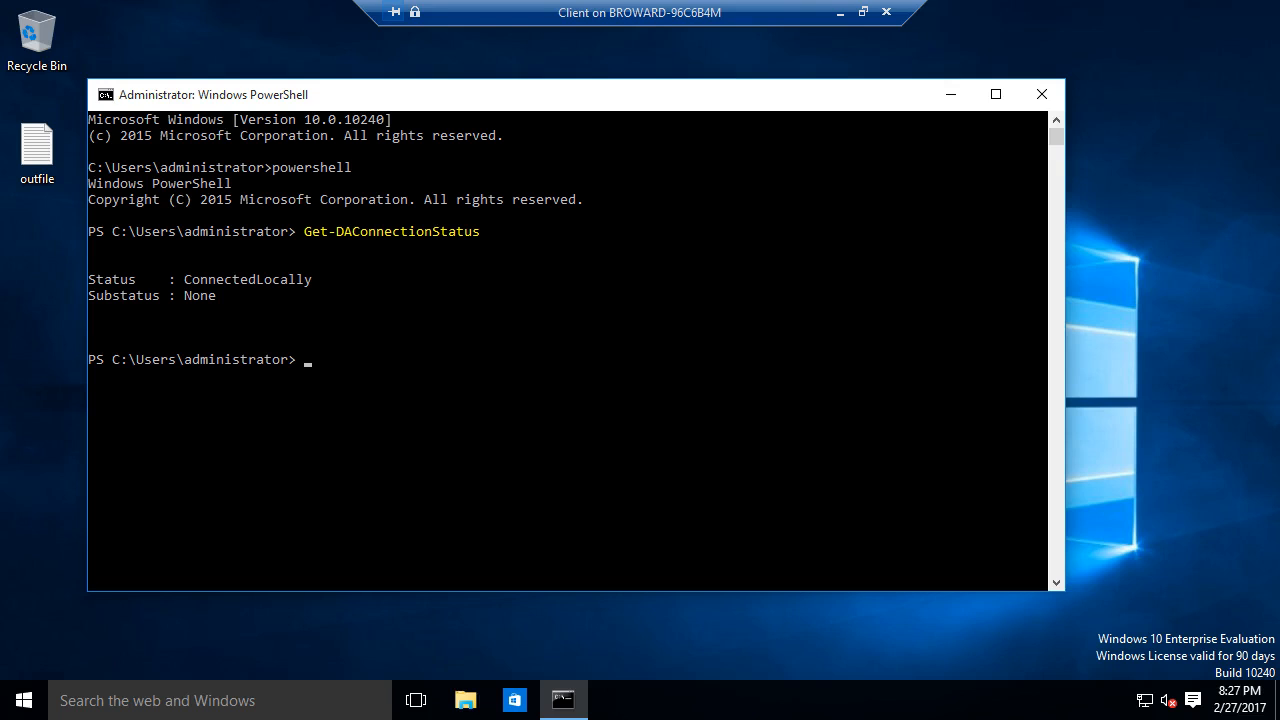
- Set the Client VM's Network Adapter virtual switch to Fake Public in File > Settings, then return to full screen
click(863, 12)
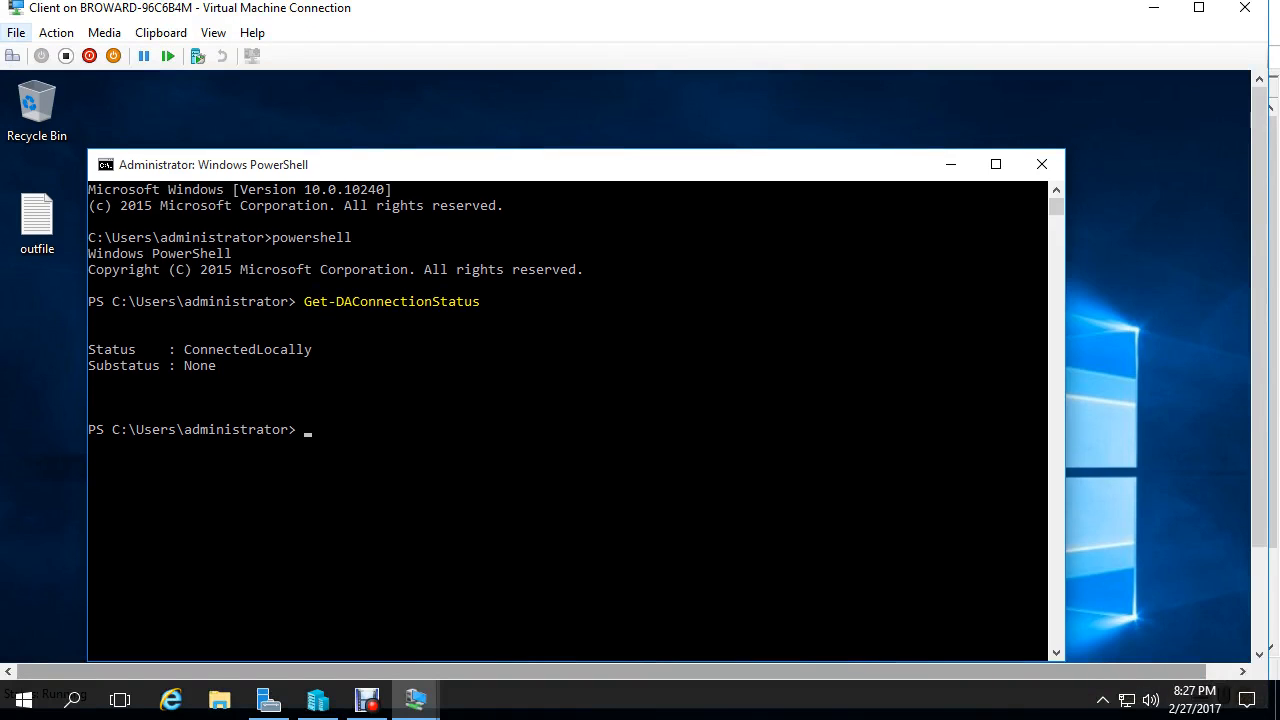
click(16, 33)
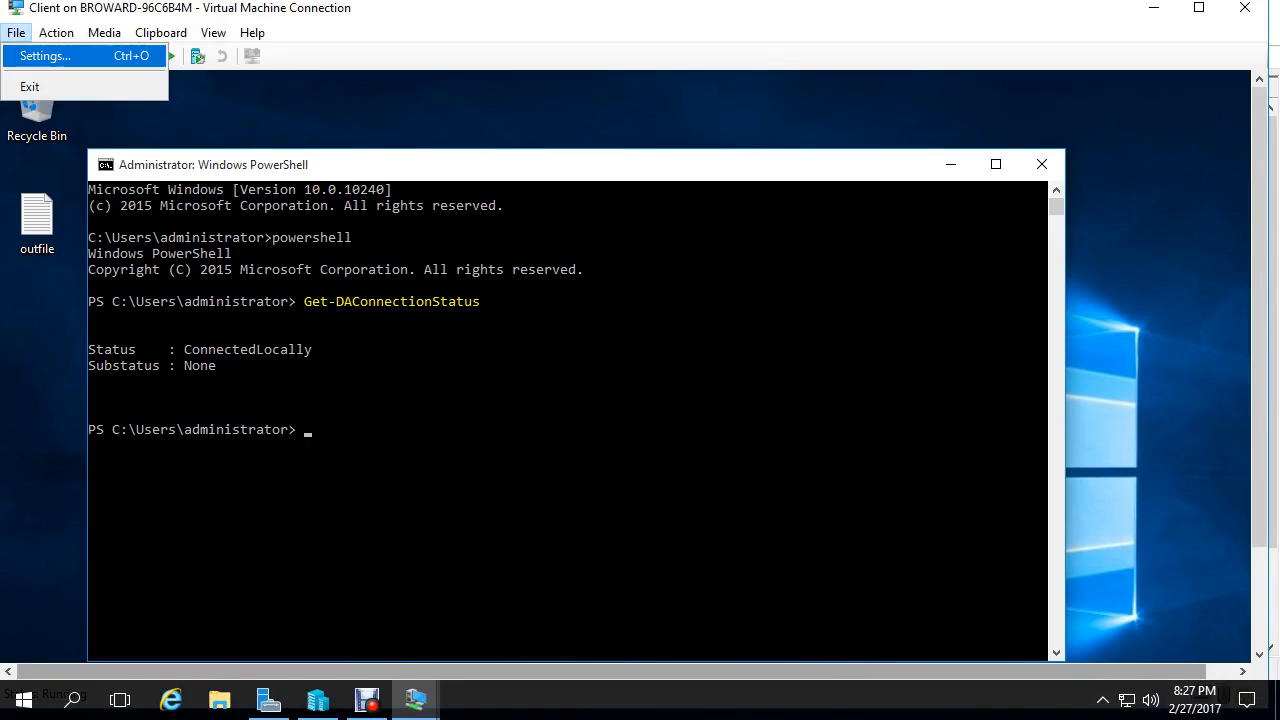
click(45, 56)
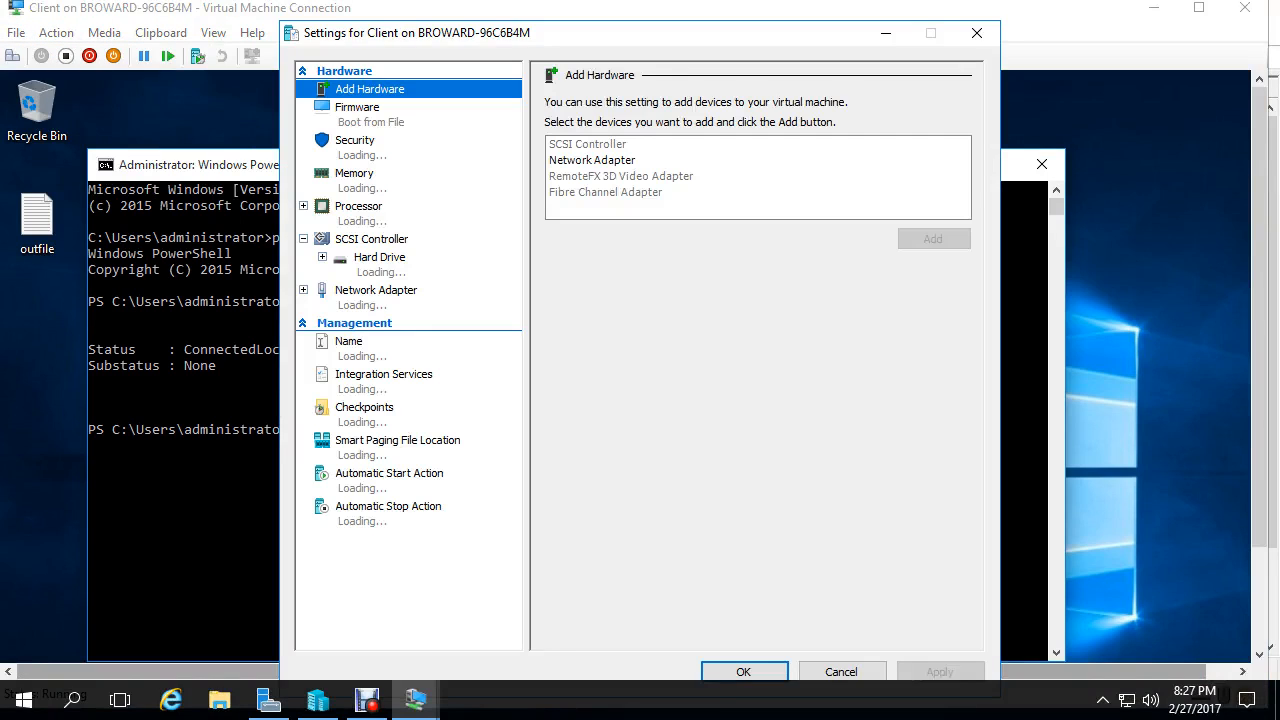
click(376, 291)
click(714, 141)
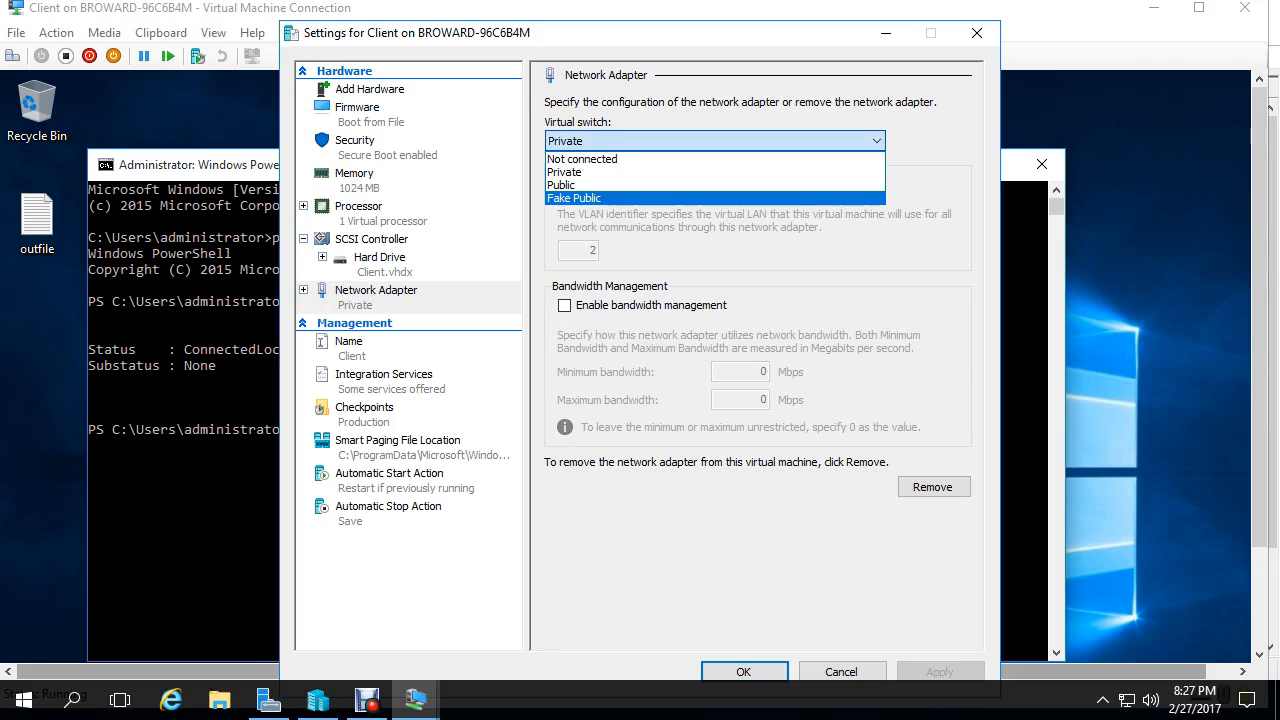
click(573, 198)
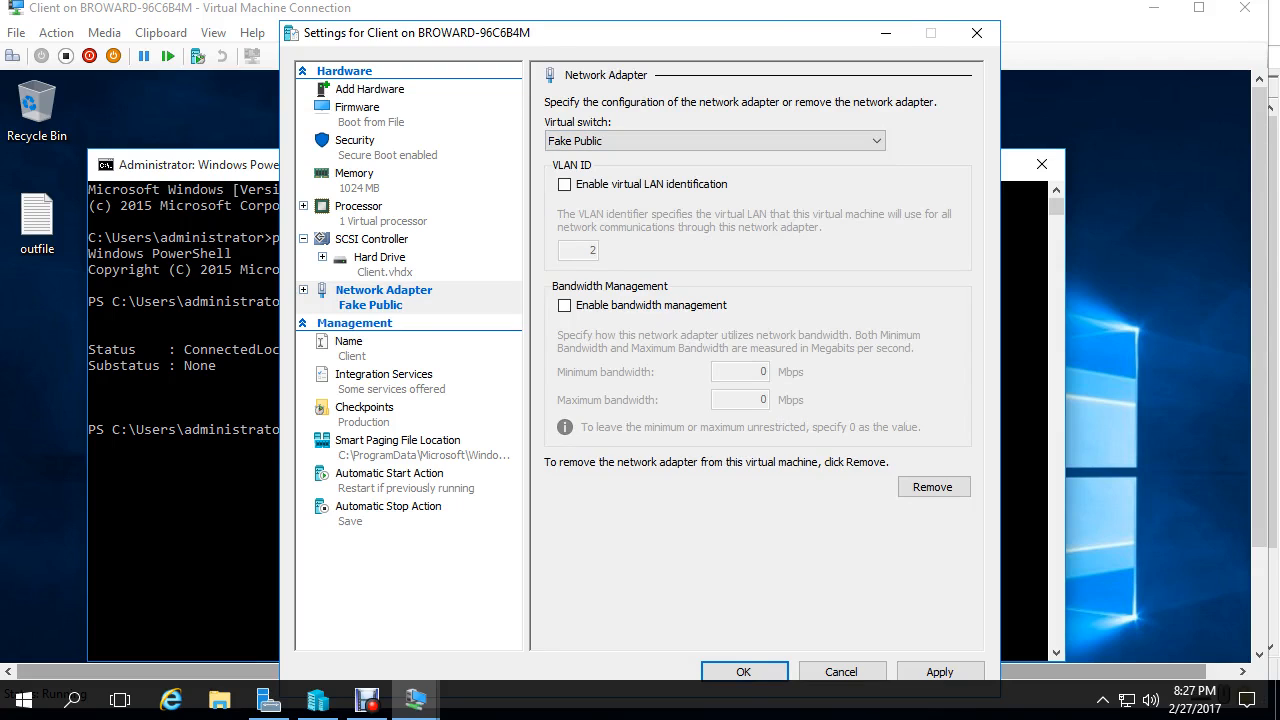
key(Return)
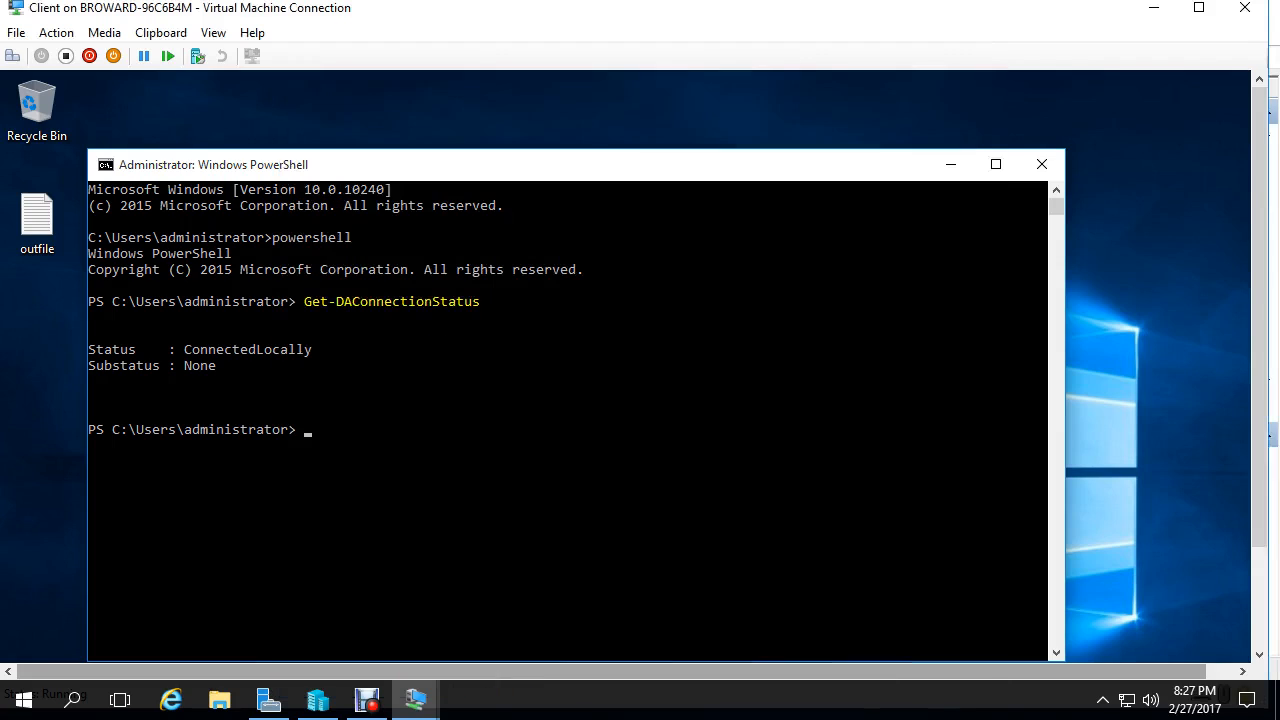
click(1199, 8)
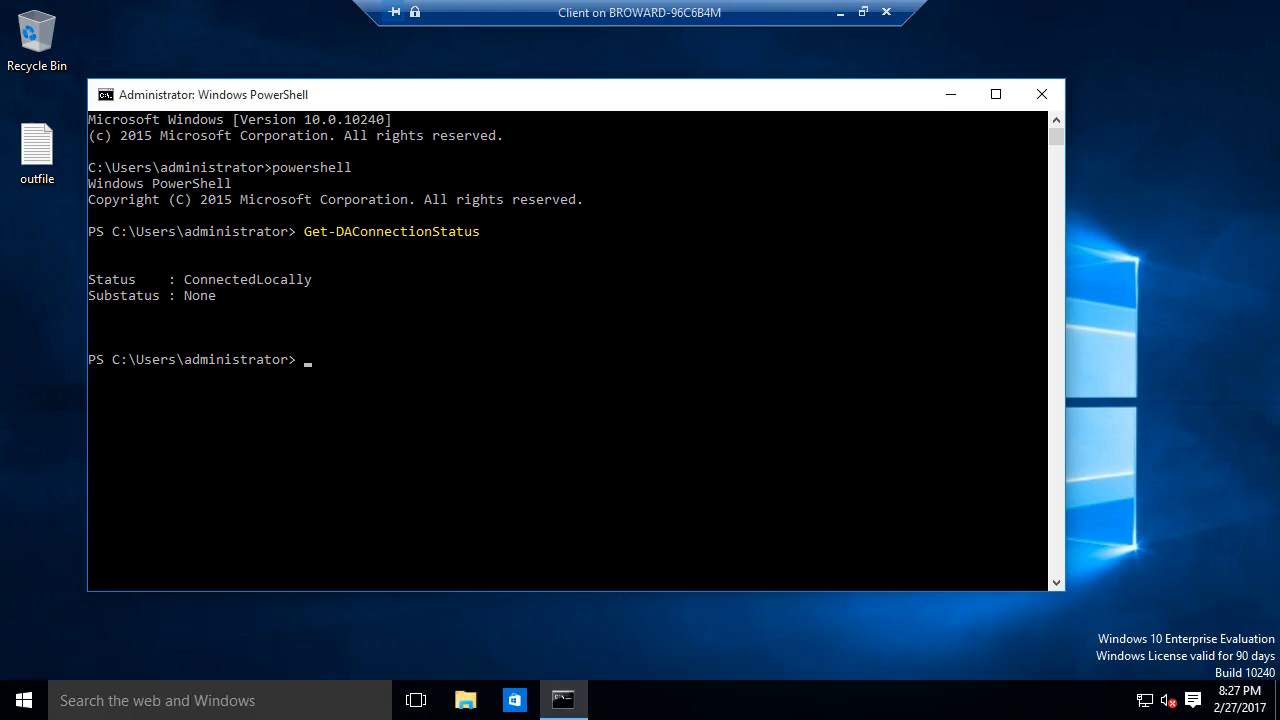
- Rerun Get-DAConnectionStatus eight times; it keeps reporting ActionableError with FirewallDisabled
click(648, 279)
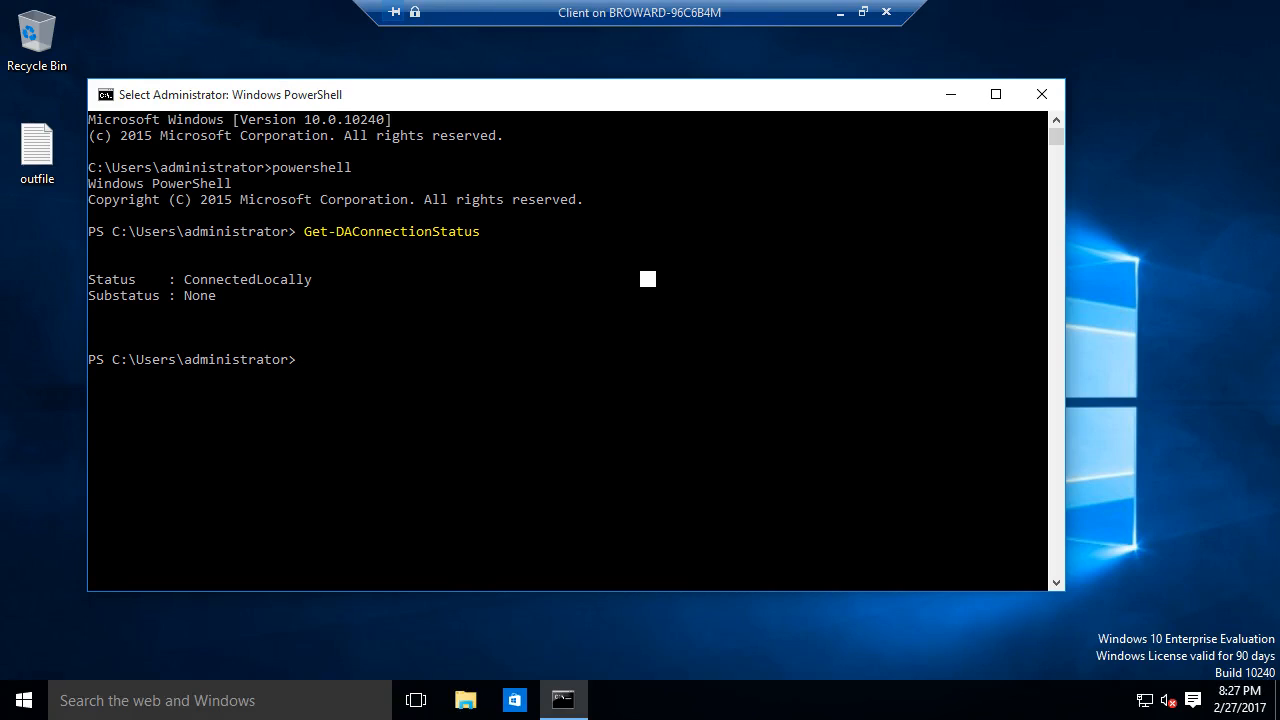
key(Up)
key(Return)
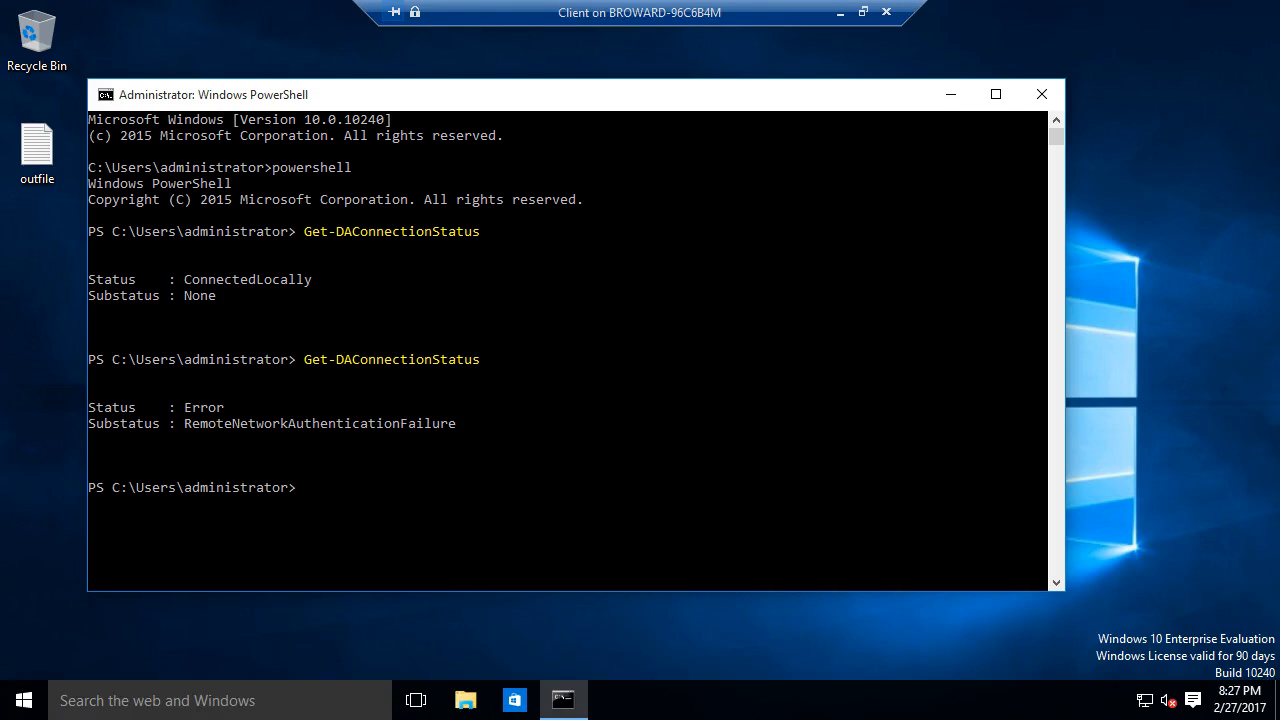
key(Up)
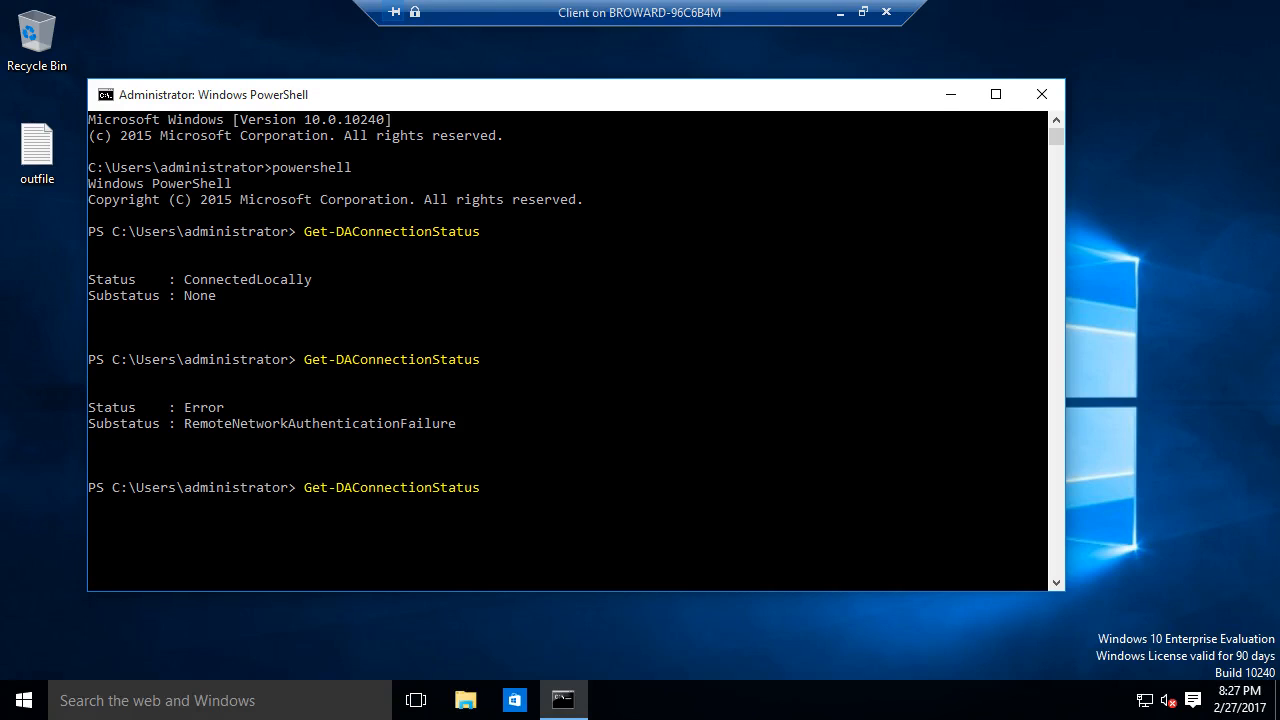
key(Return)
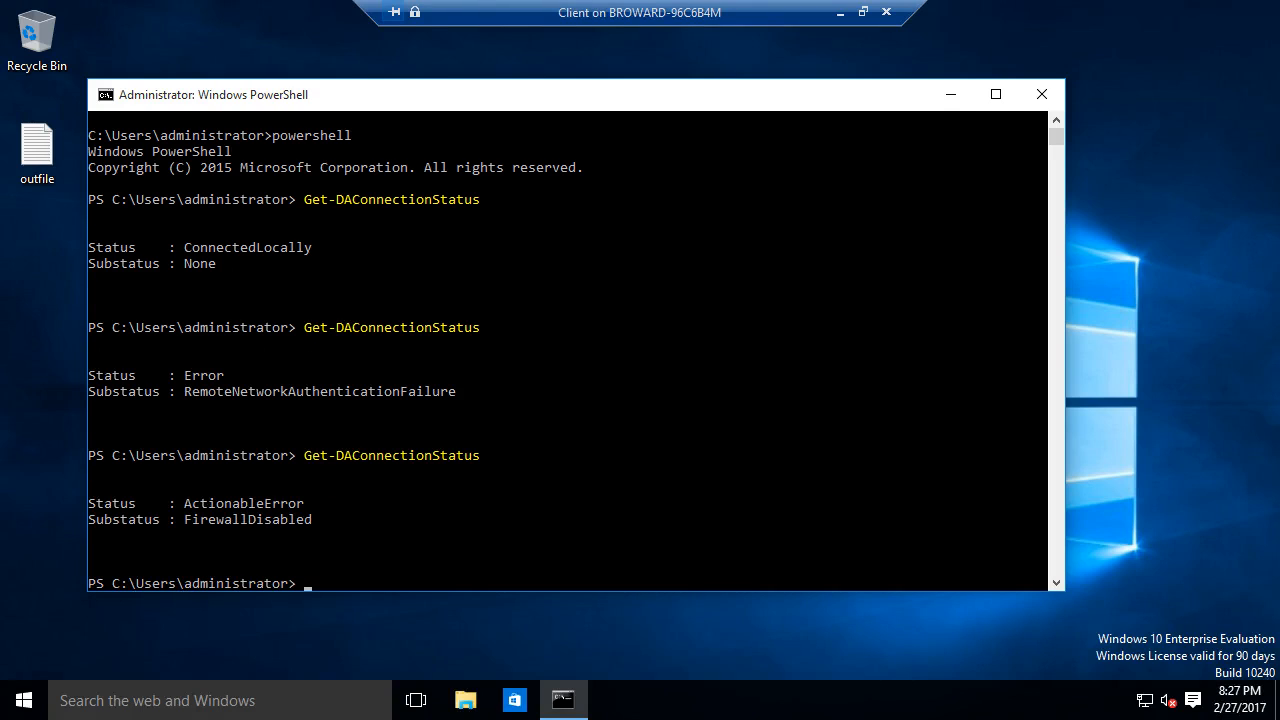
key(Up)
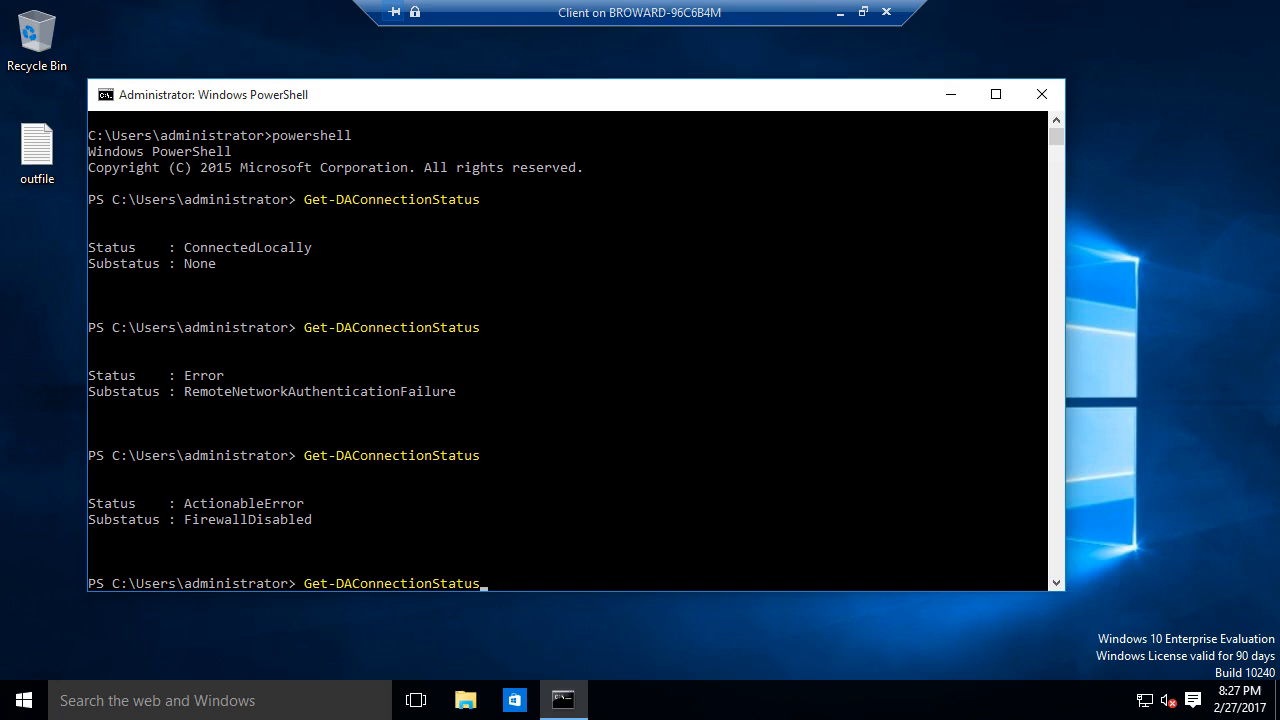
key(Return)
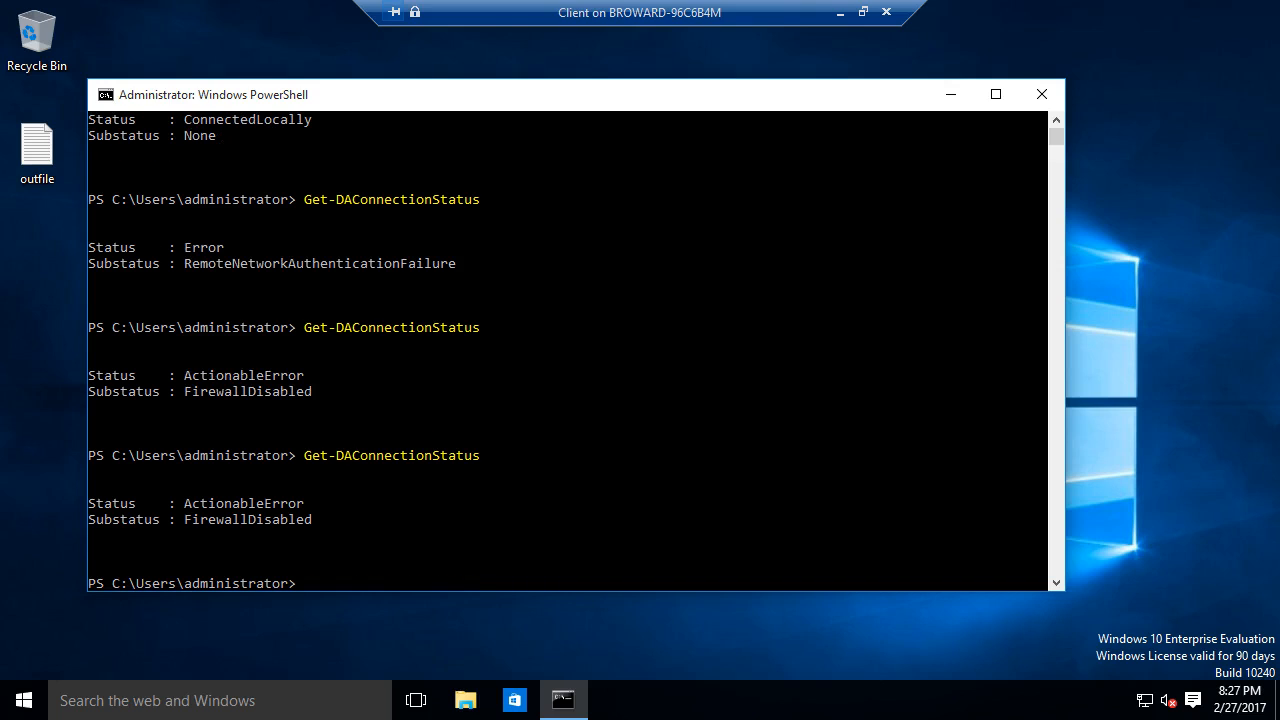
key(Up)
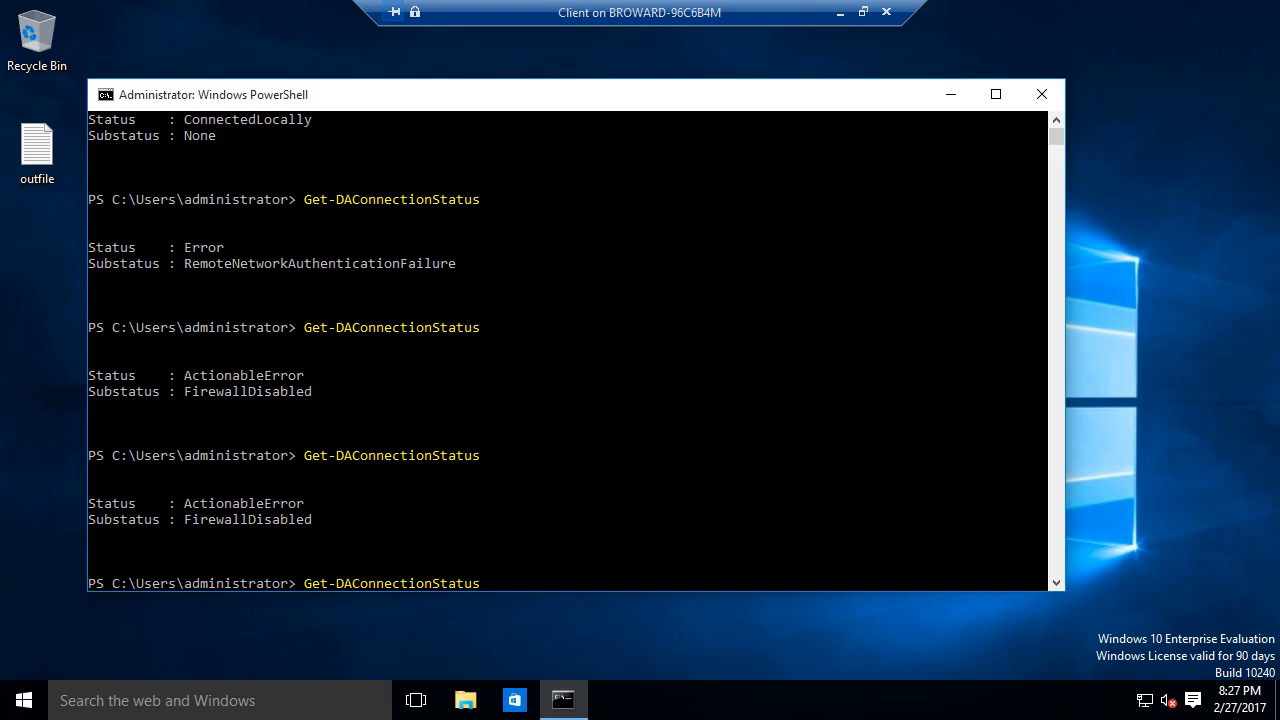
key(Return)
key(Up)
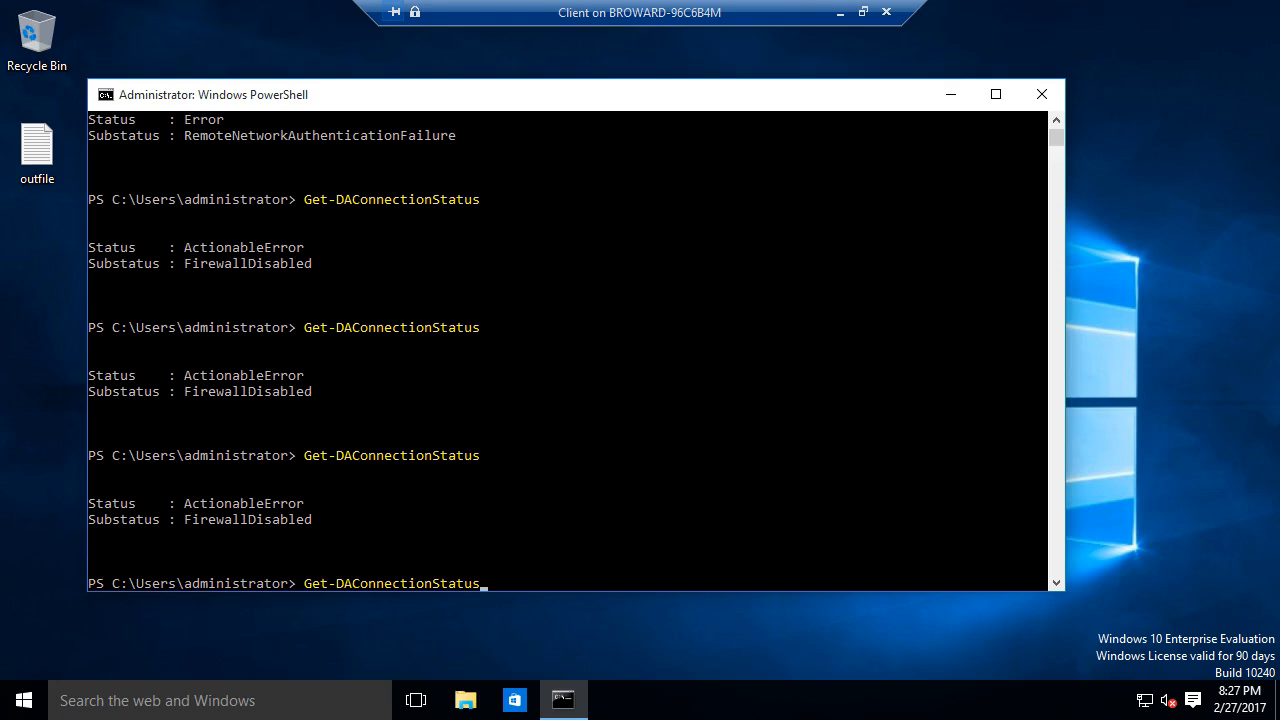
key(Return)
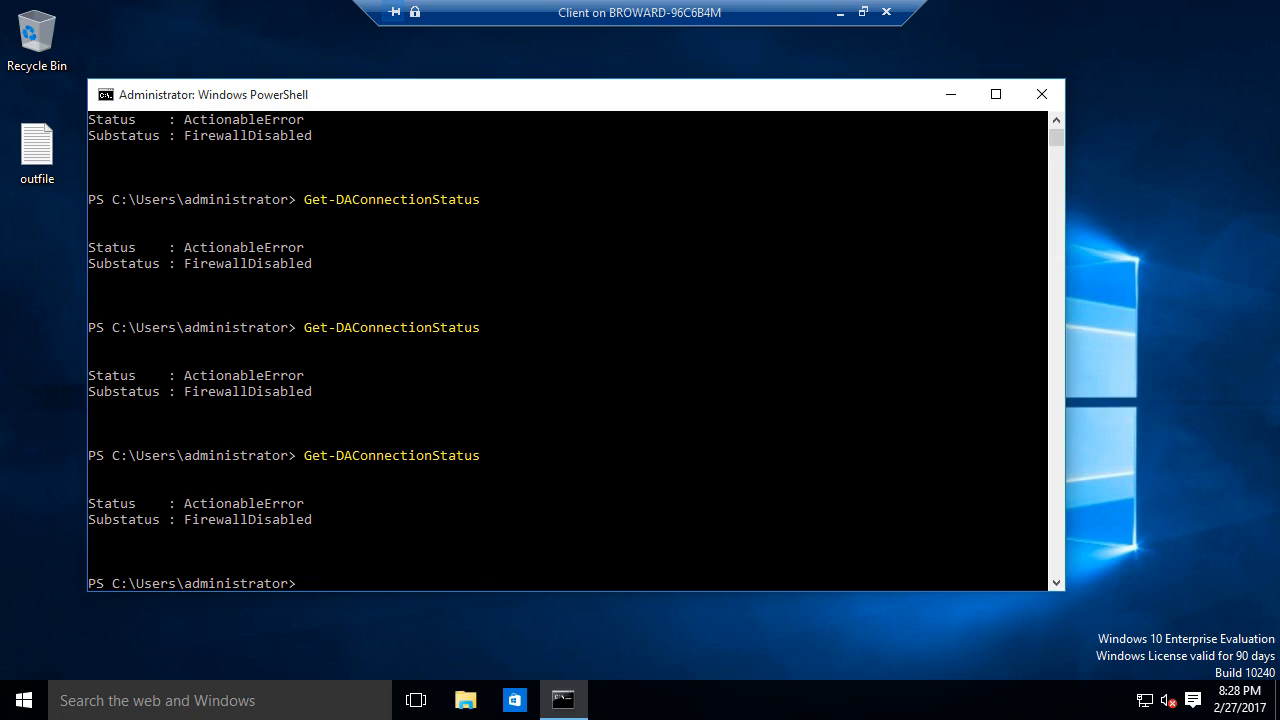
key(Up)
key(Return)
key(Up)
key(Return)
key(Up)
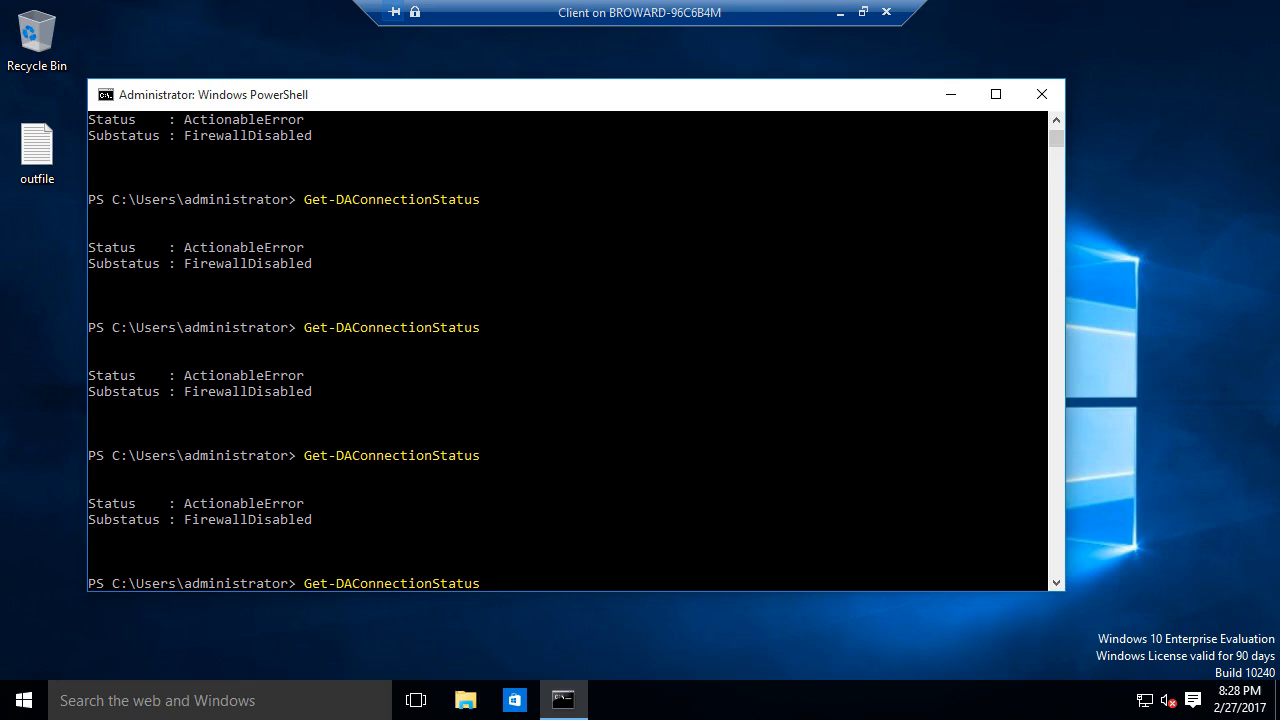
key(Return)
- Run ipconfig /all and nslookup public.contoso.com, confirming it resolves to 131.0.0.1
text(pconfig /)
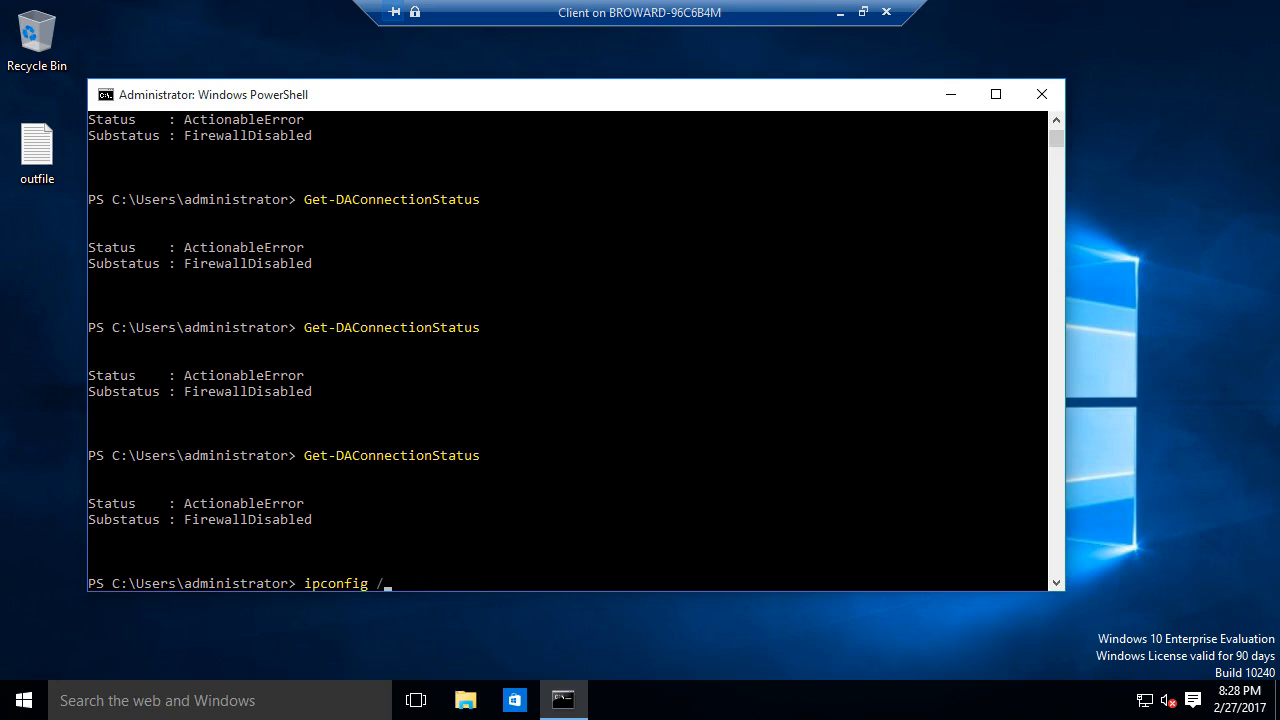
text(all)
key(Return)
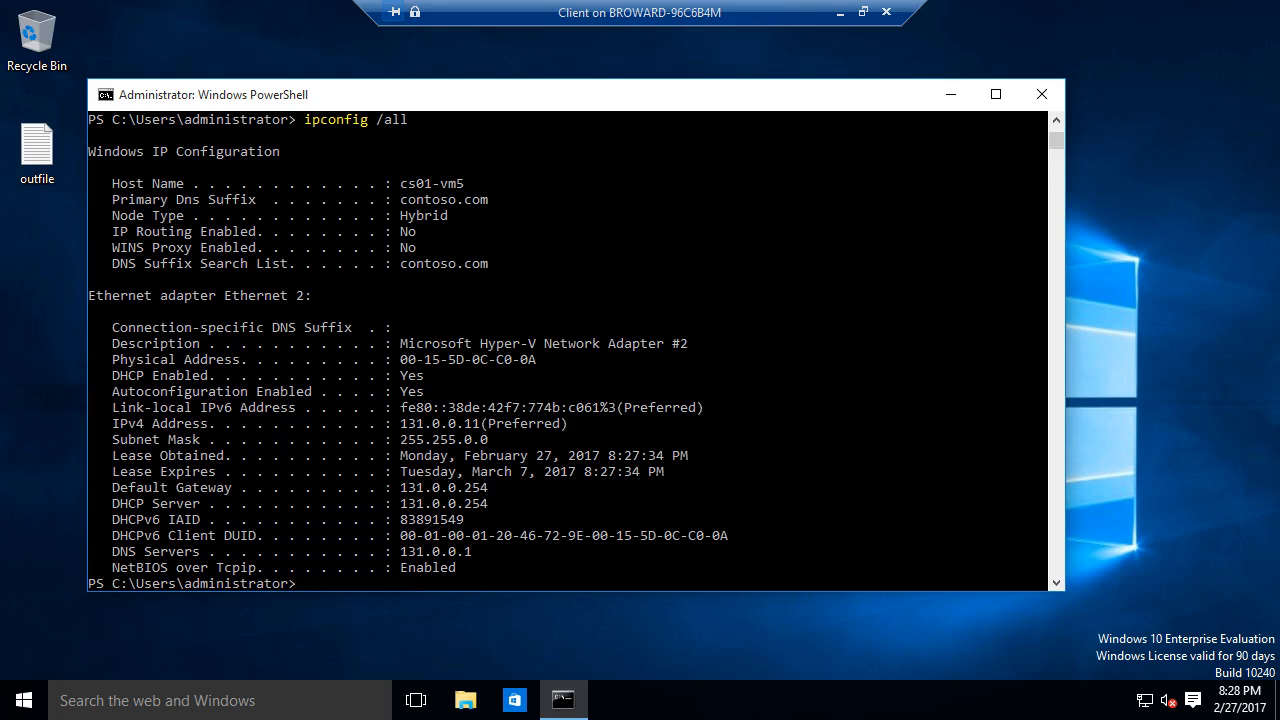
text(nslookup public.contoso.com)
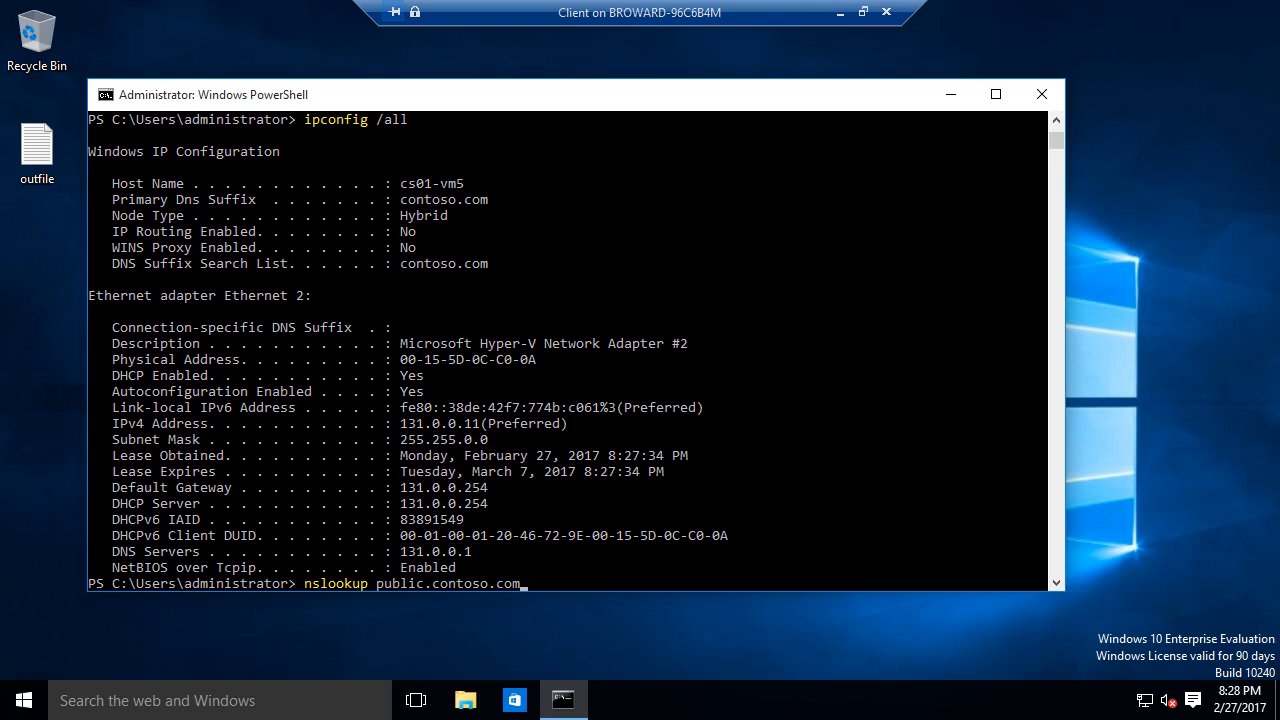
key(Return)
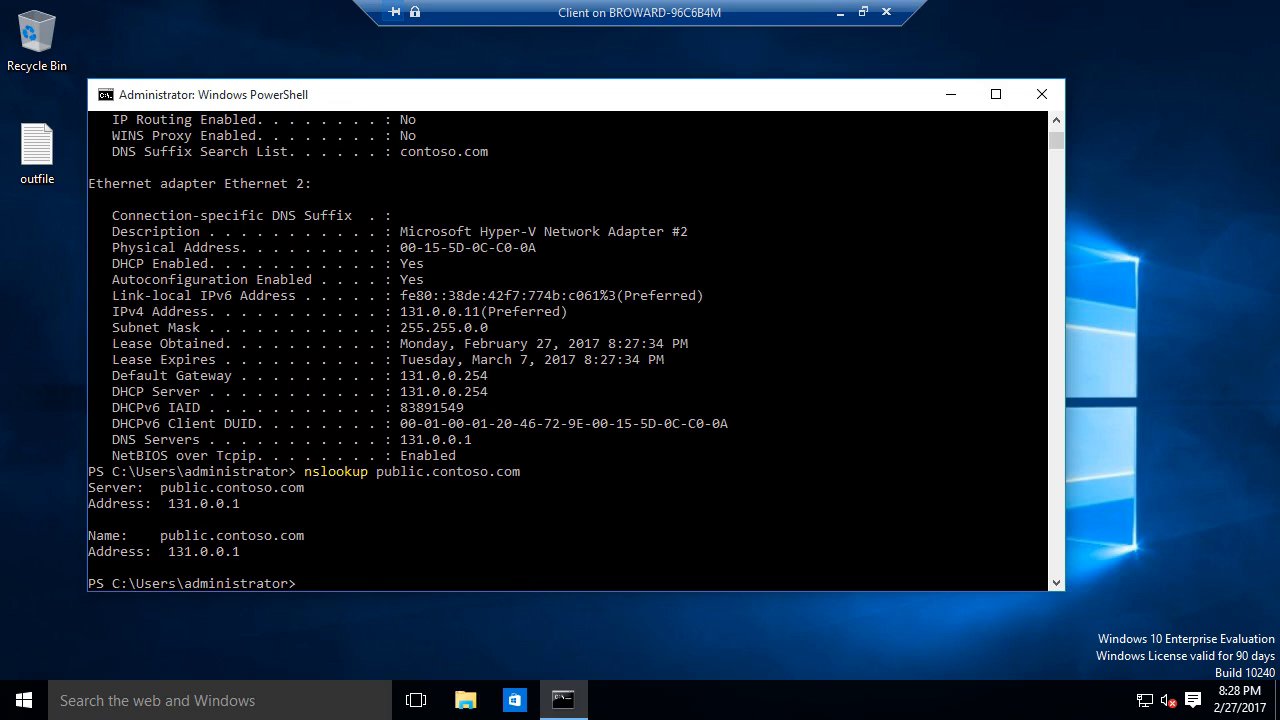
- Rerun Get-DAConnectionStatus several times to recheck the DirectAccess status
key(Up)
key(Up)
key(Up)
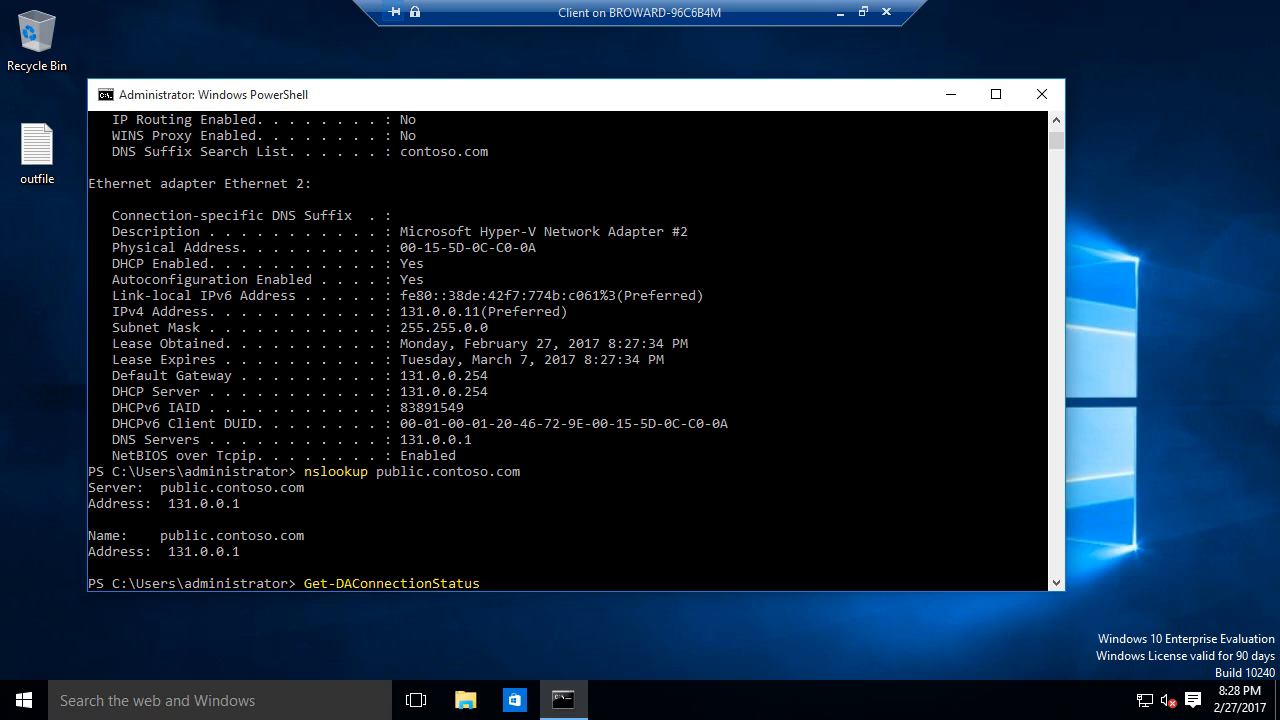
key(Return)
key(Up)
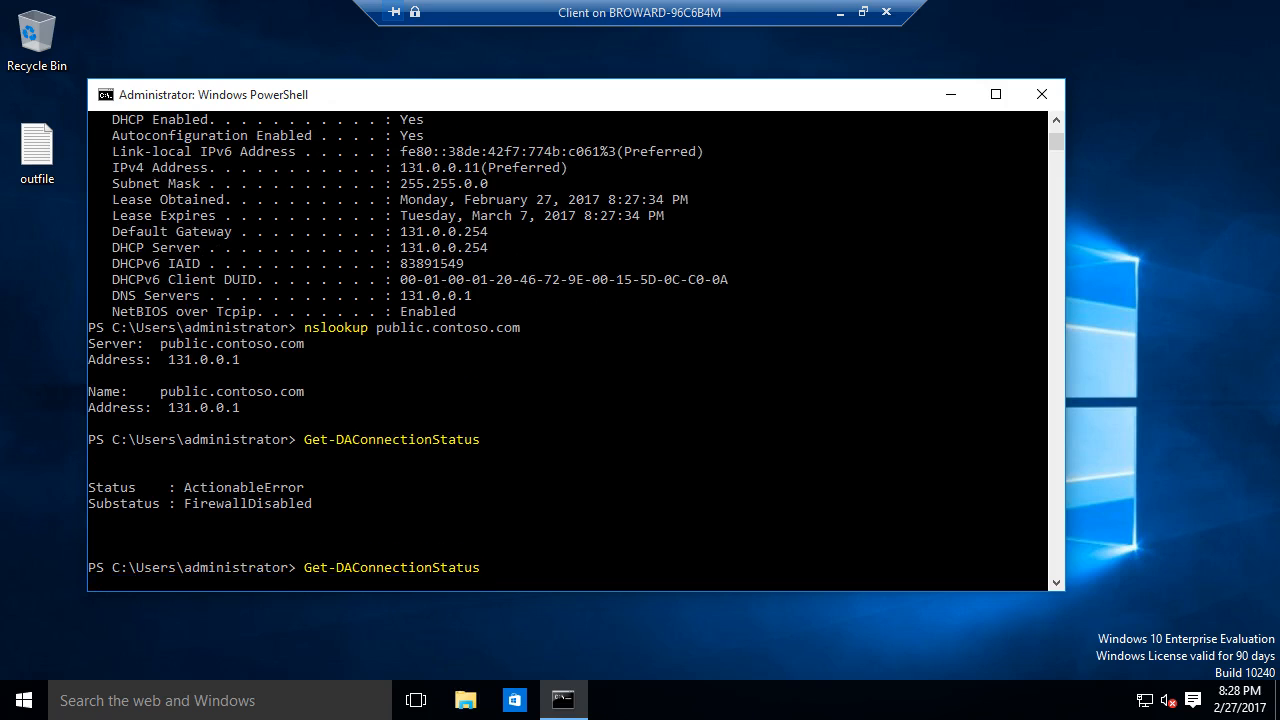
key(Return)
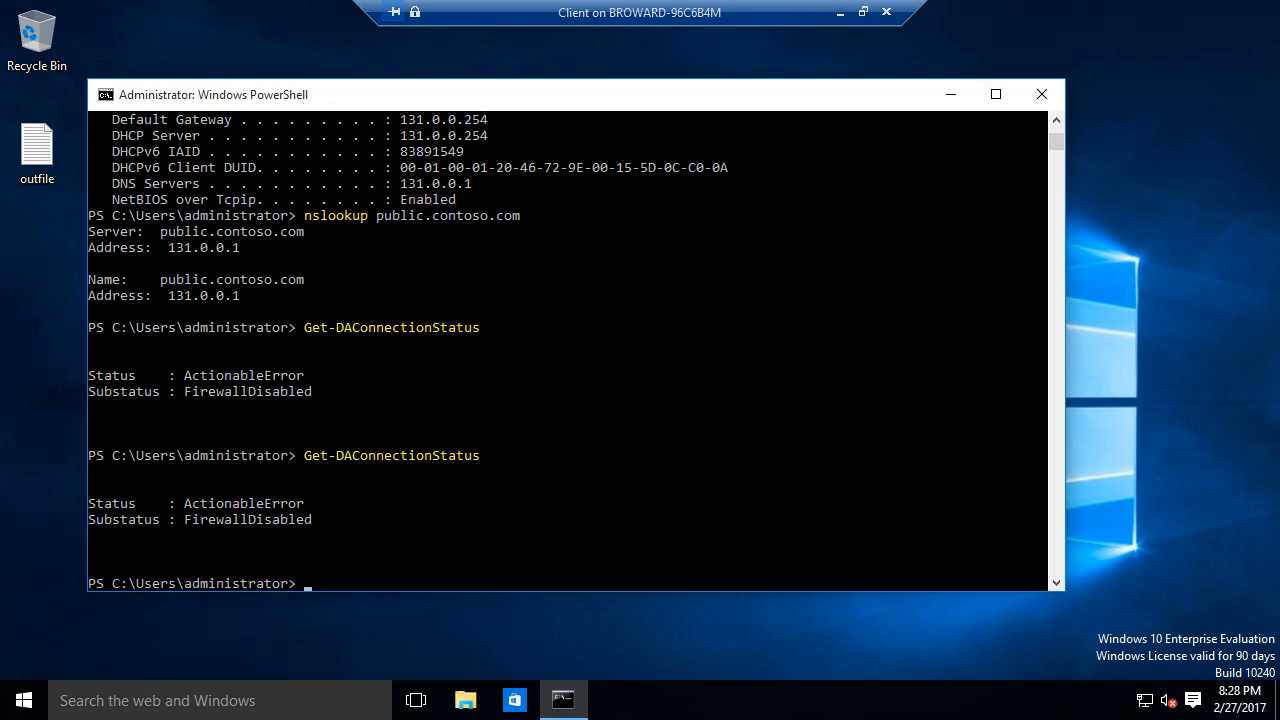
key(Up)
key(Return)
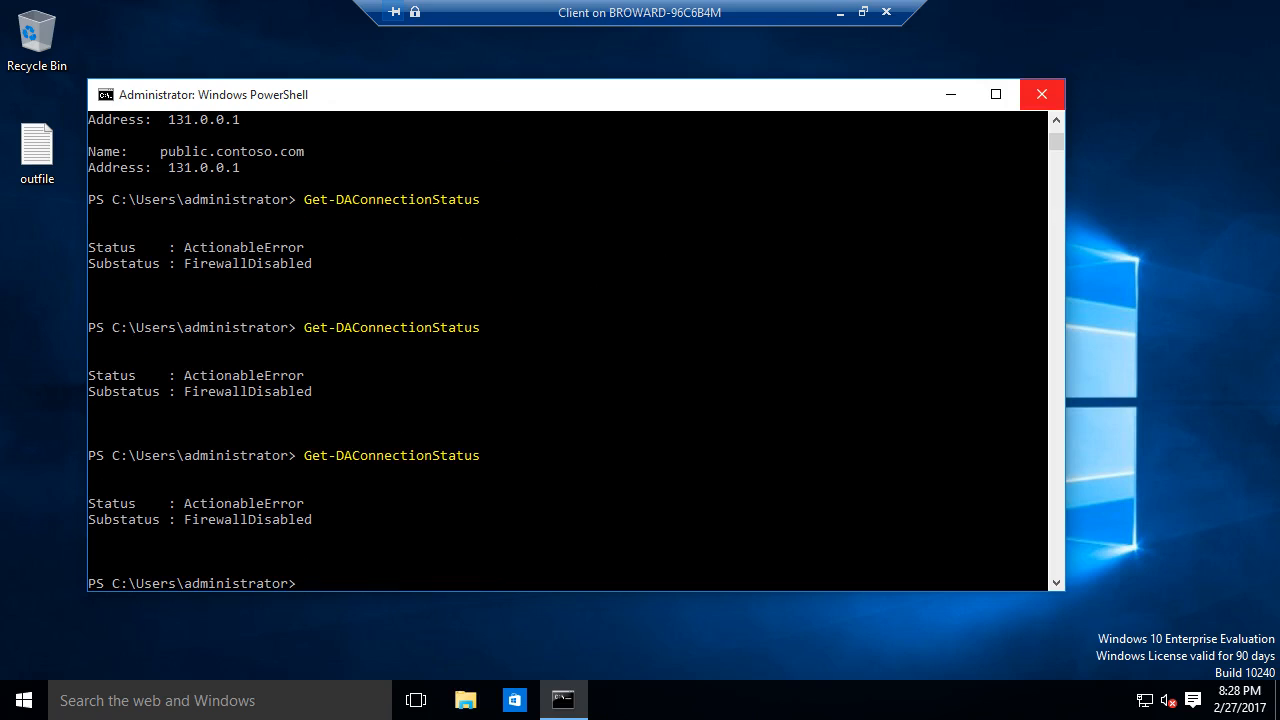
click(24, 700)
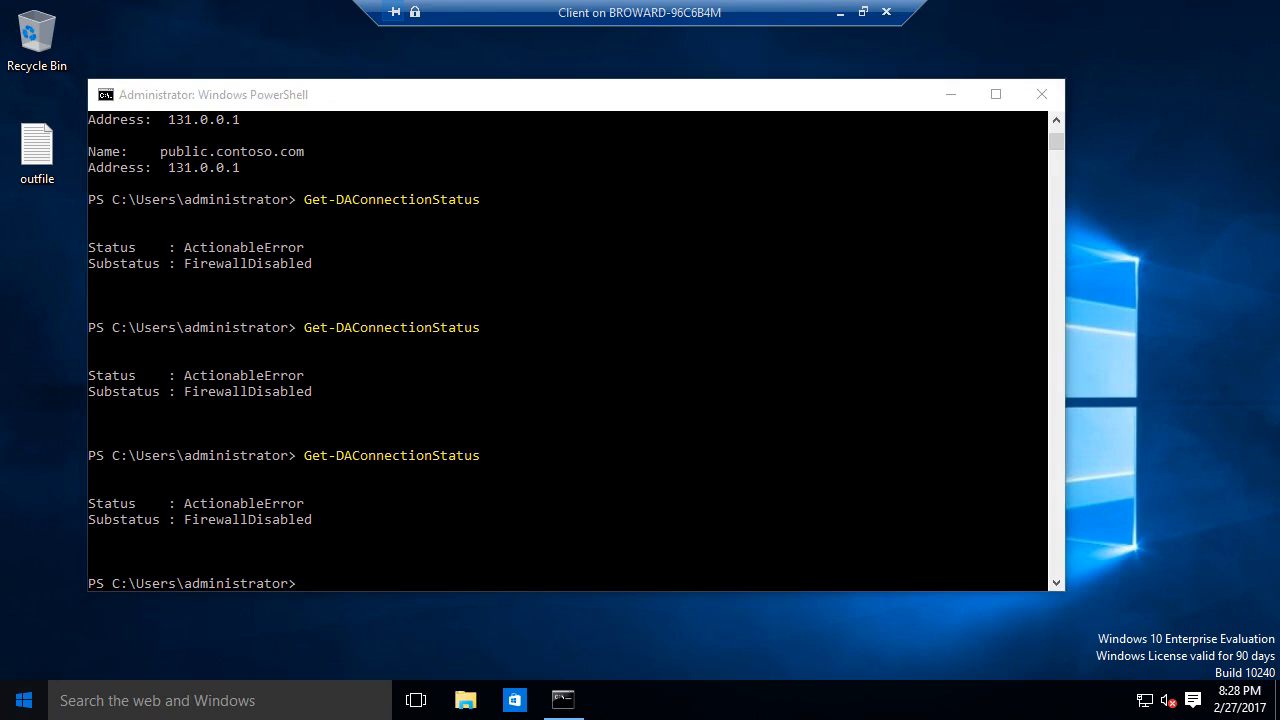
click(24, 700)
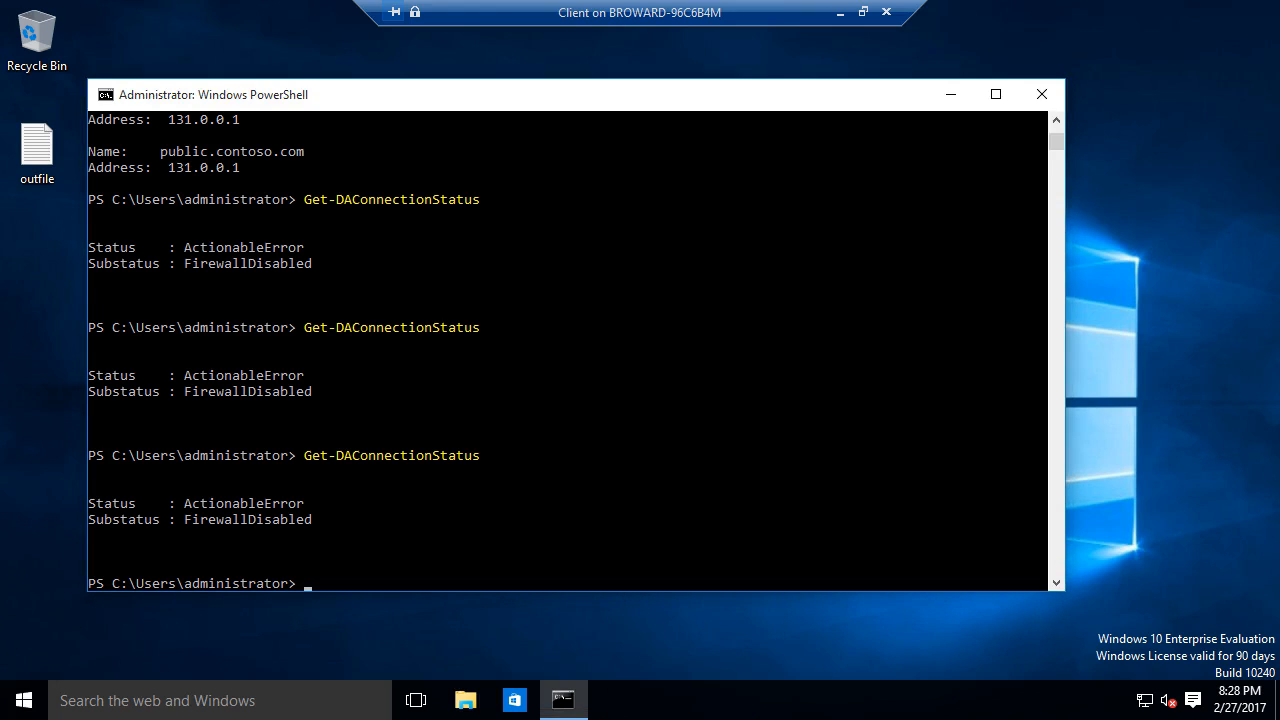
key(Up)
key(Return)
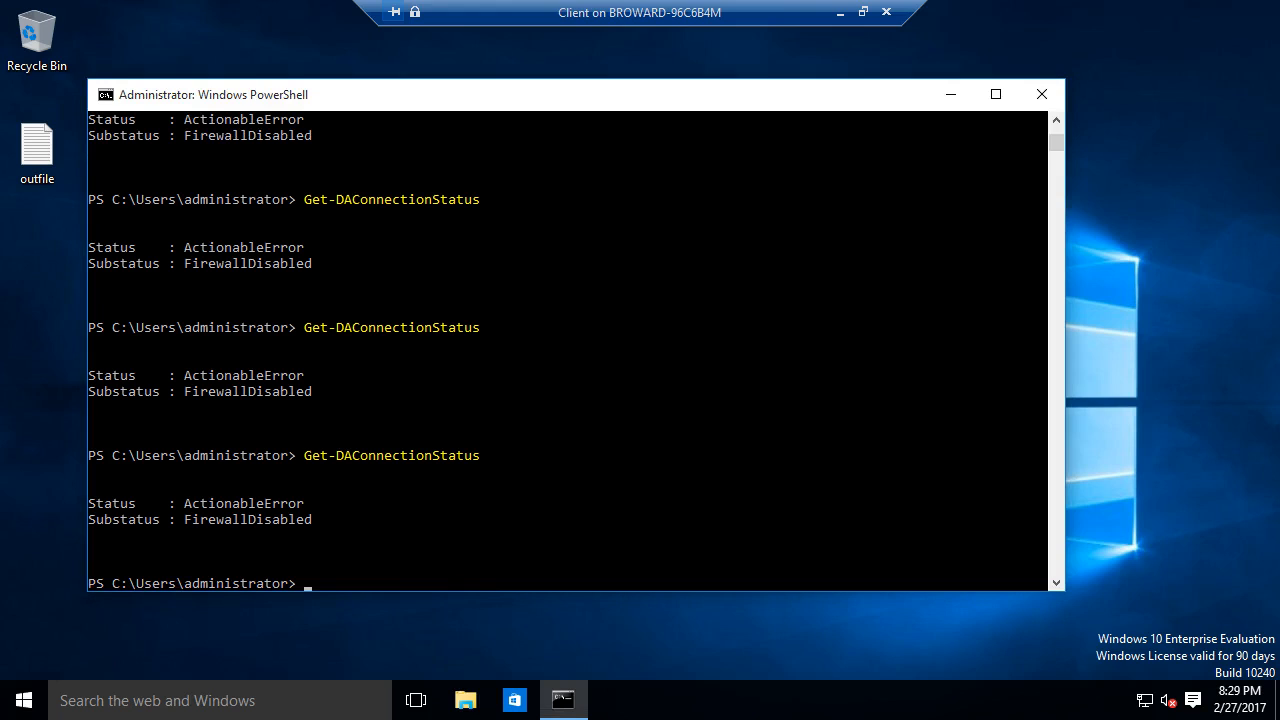
key(Up)
key(Return)
key(Up)
key(Return)
- Enter Restart-Computer in place of shutdown to restart the client
text(shutdown)
key(BackSpace)
key(BackSpace)
key(BackSpace)
key(BackSpace)
key(BackSpace)
key(BackSpace)
key(BackSpace)
key(BackSpace)
text(restart-computer)
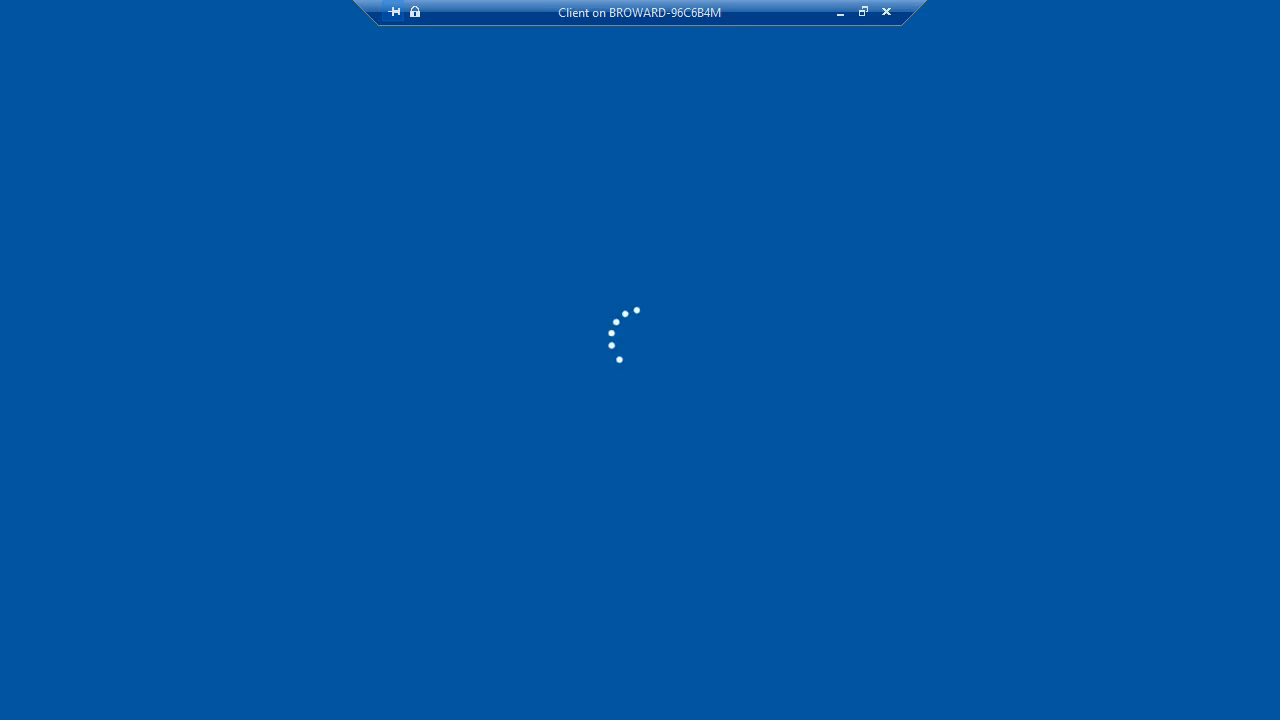
- Dismiss the lock screen and sign in with the domain administrator password
key(Return)
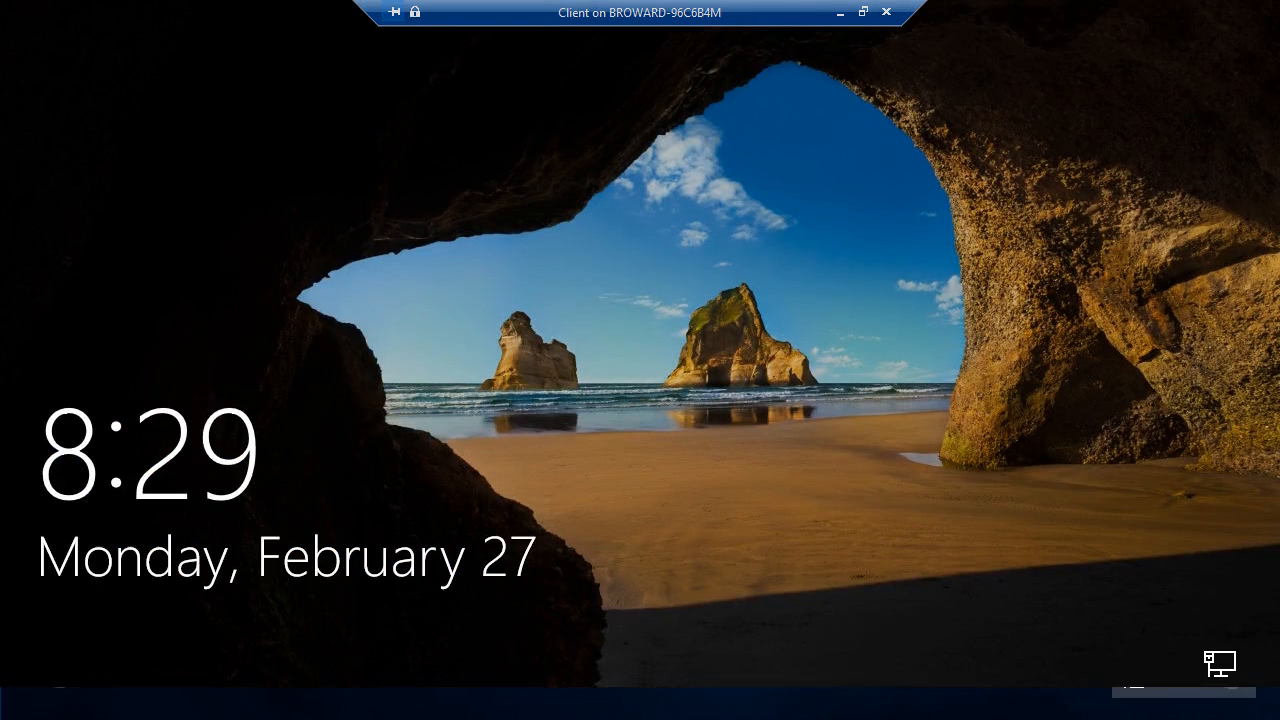
text(Pa$$w0rd)
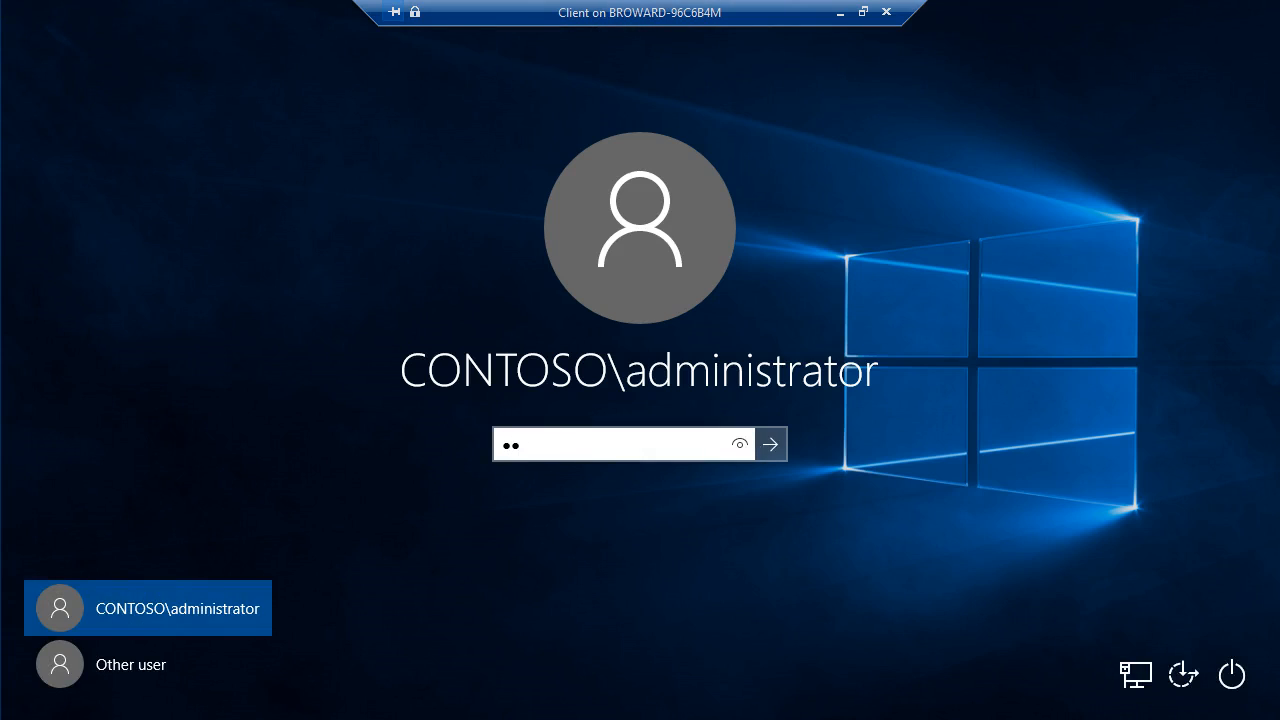
key(Return)
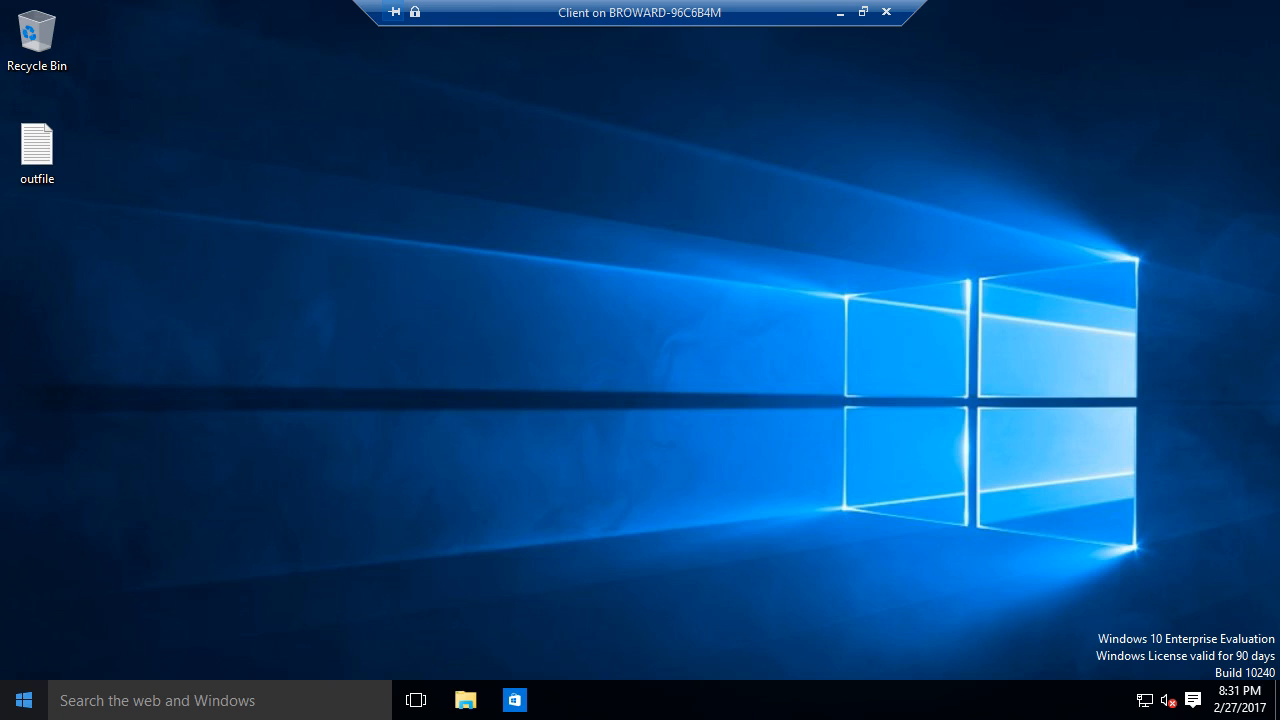
- Browse the Start menu's full list of installed apps, then close it
key(super)
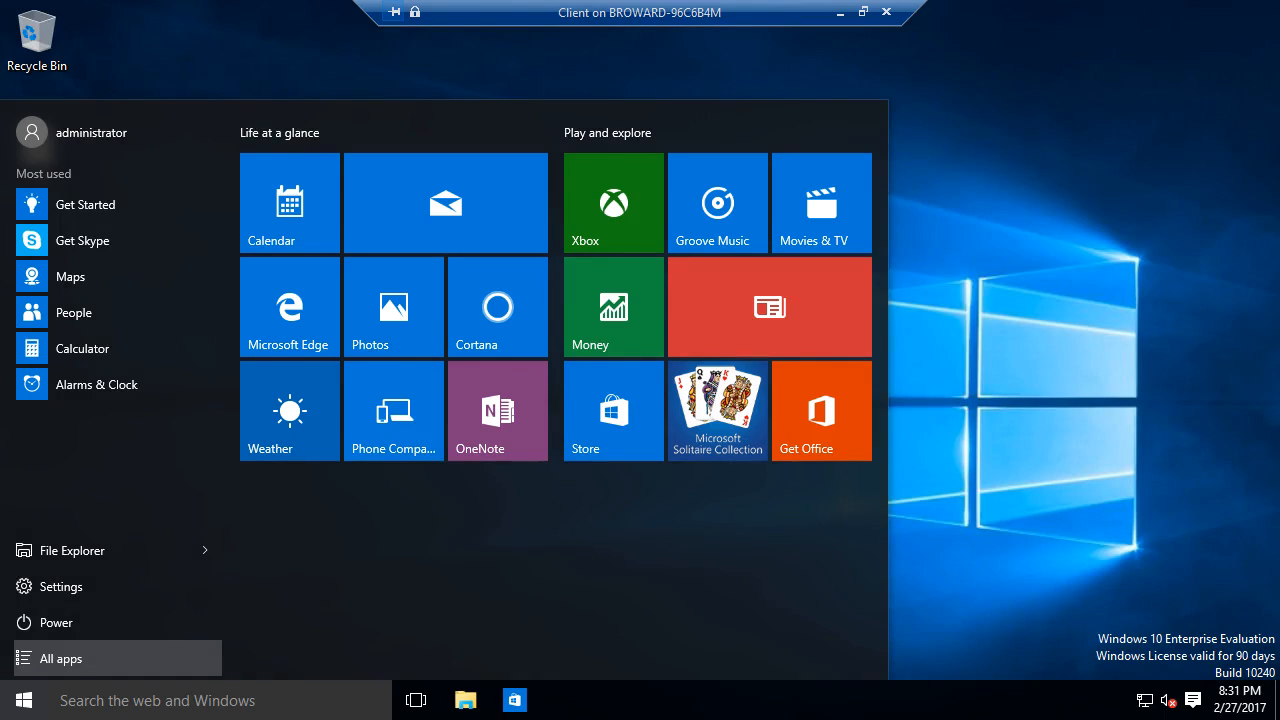
click(60, 658)
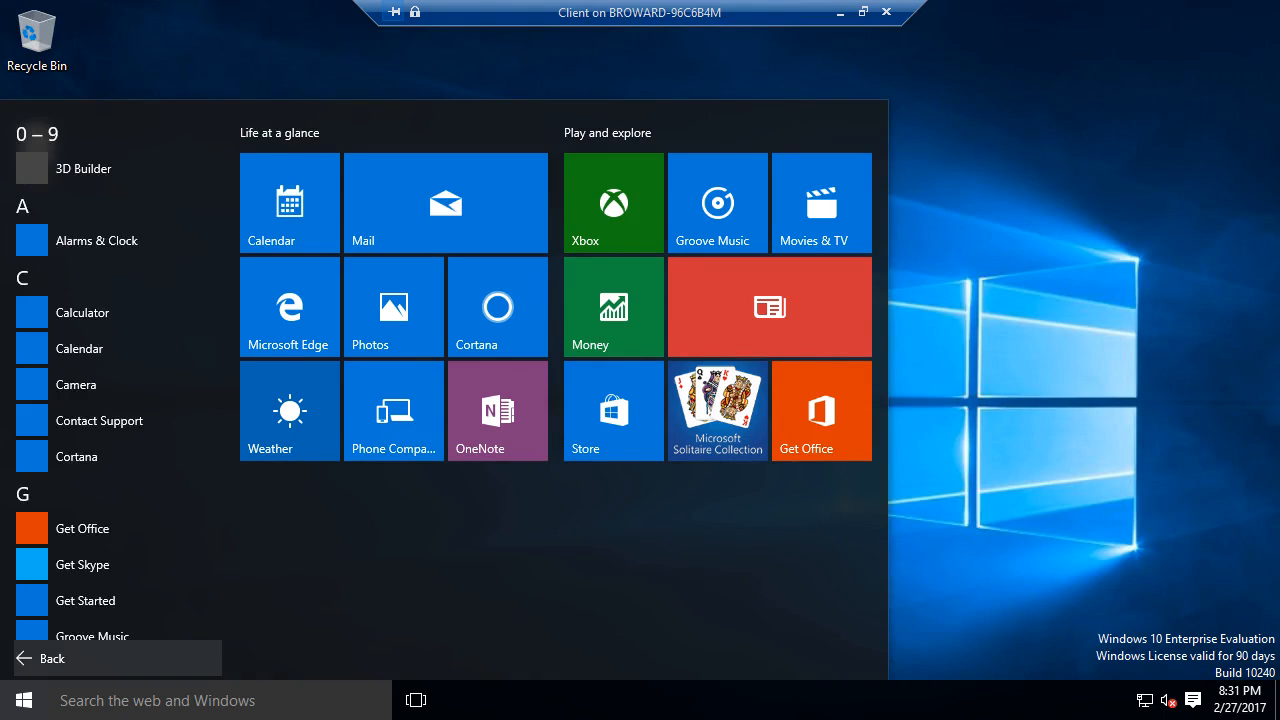
scroll(110, 528, down, 6)
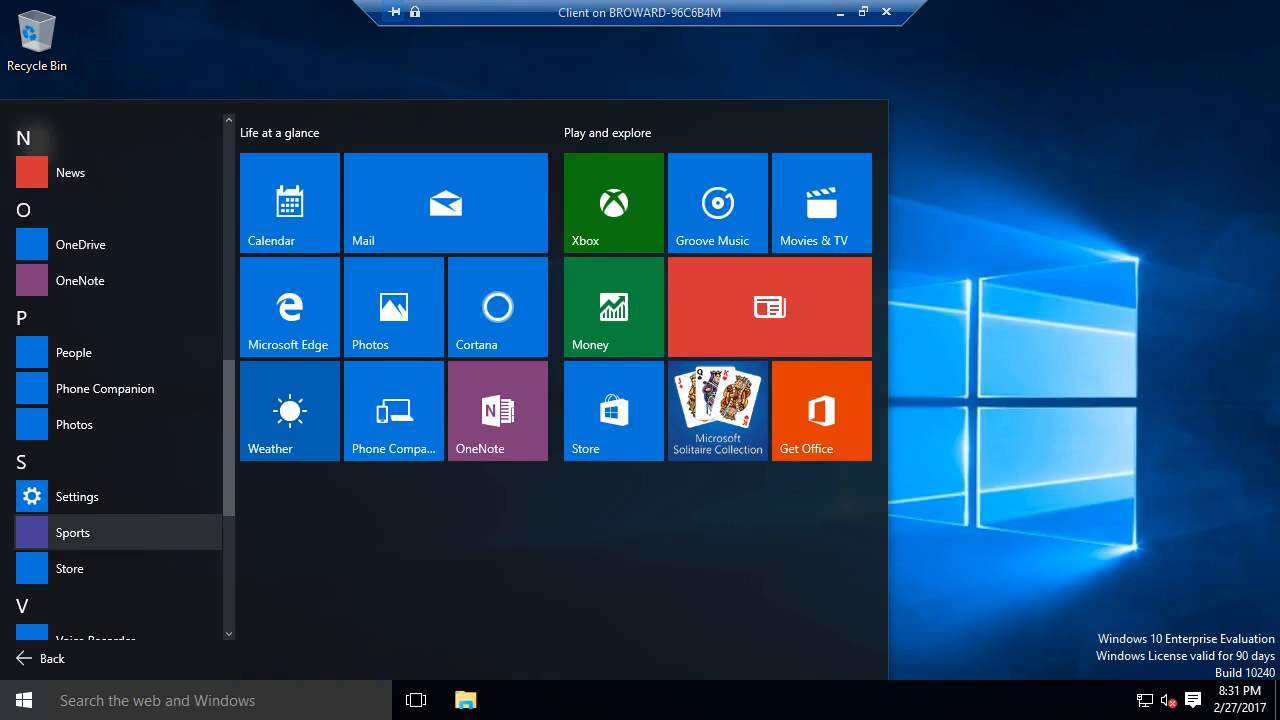
scroll(110, 525, down, 4)
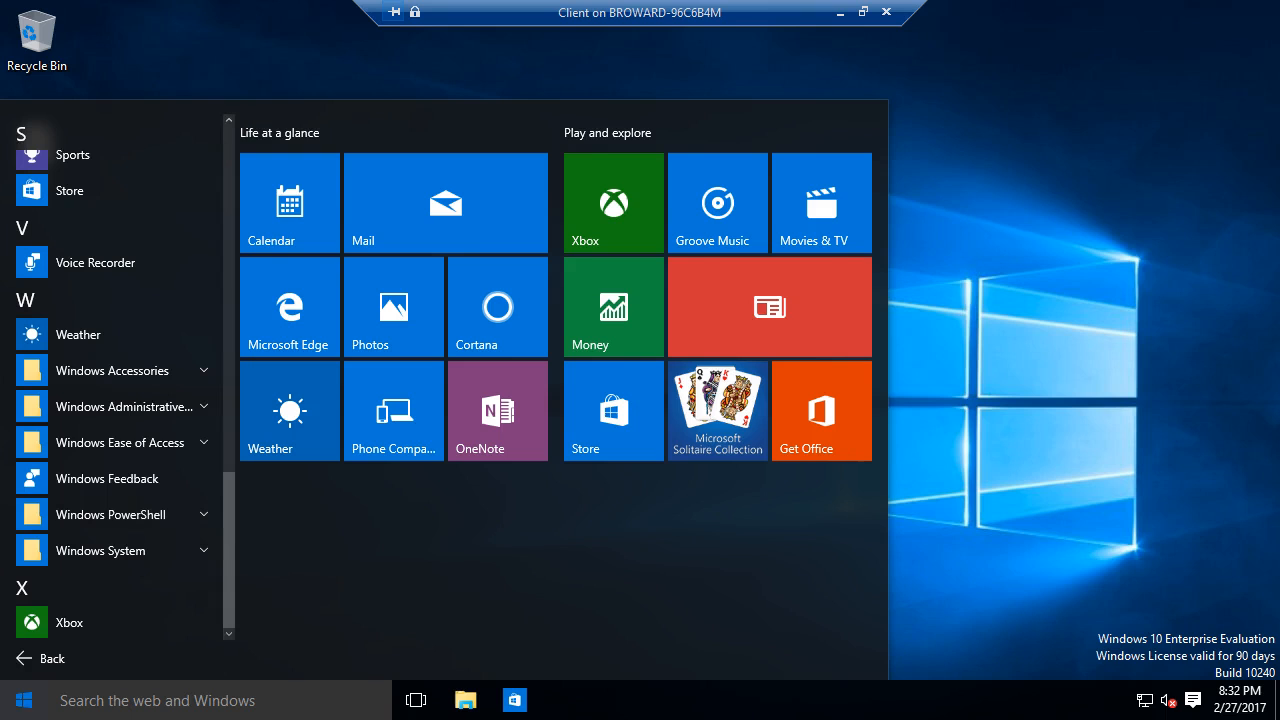
click(24, 700)
- Search Start for powershell and pin Windows PowerShell ISE to the taskbar
key(super)
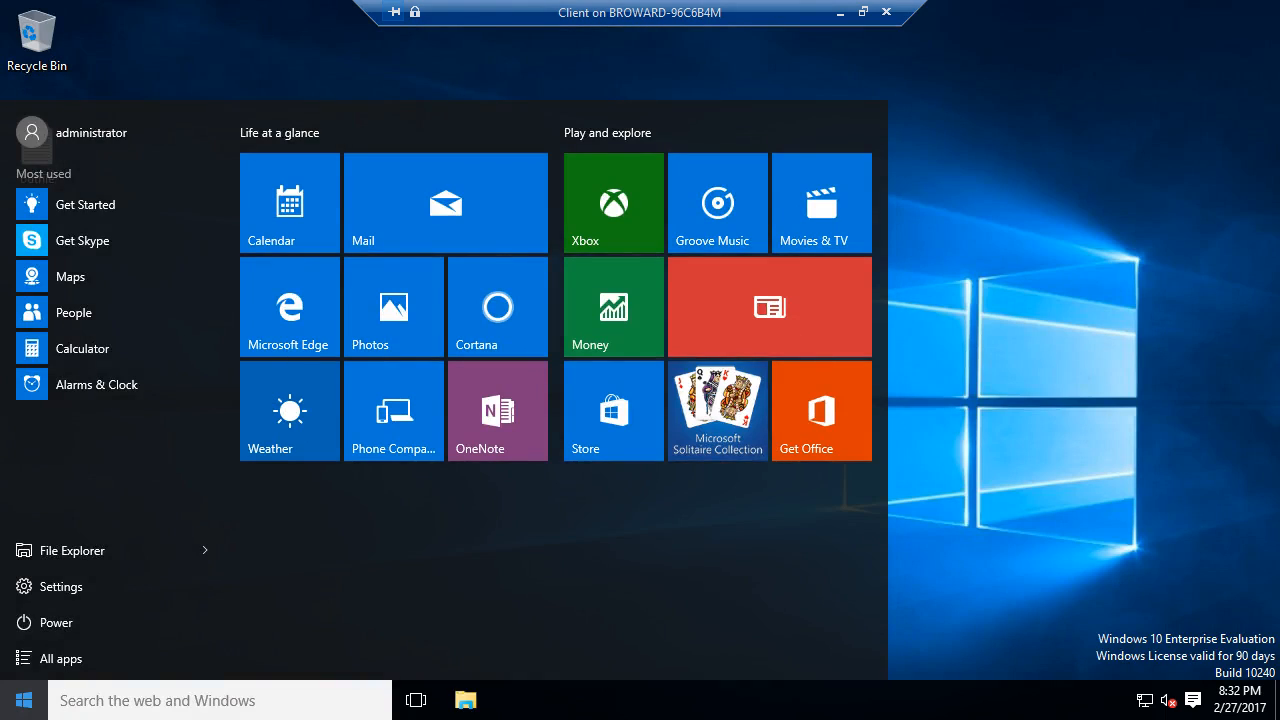
click(220, 700)
text(power)
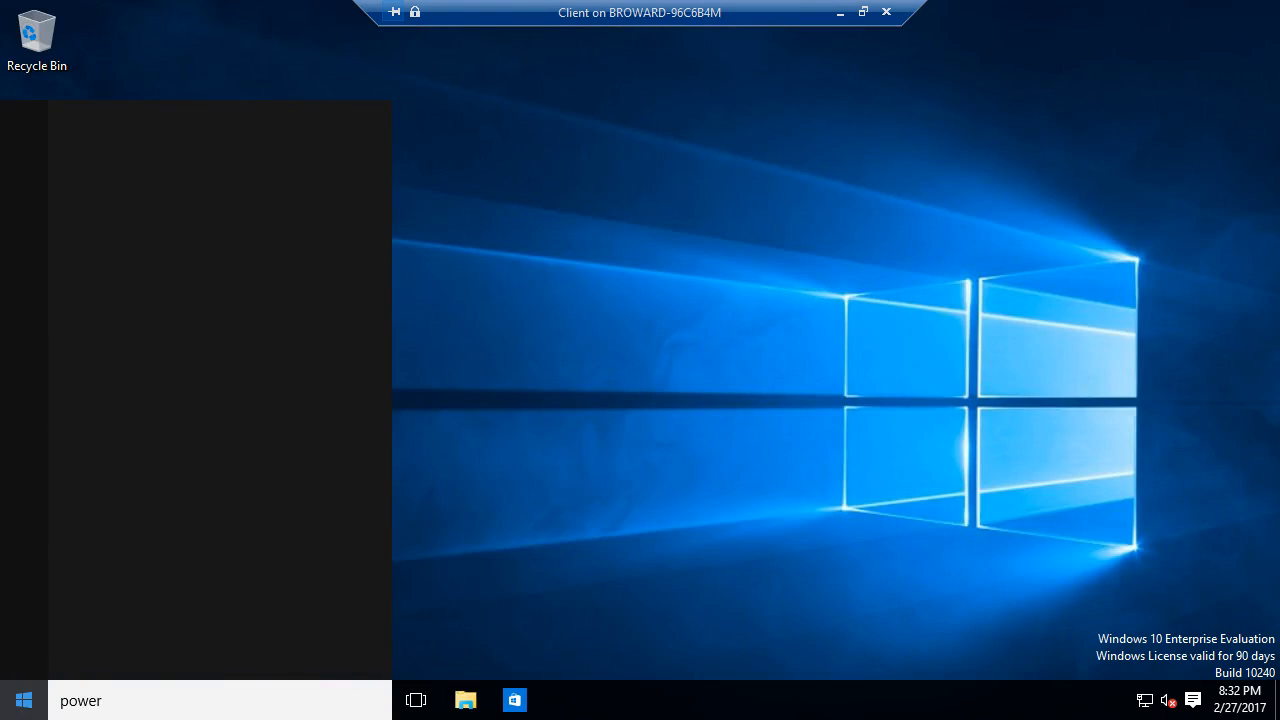
text(shell)
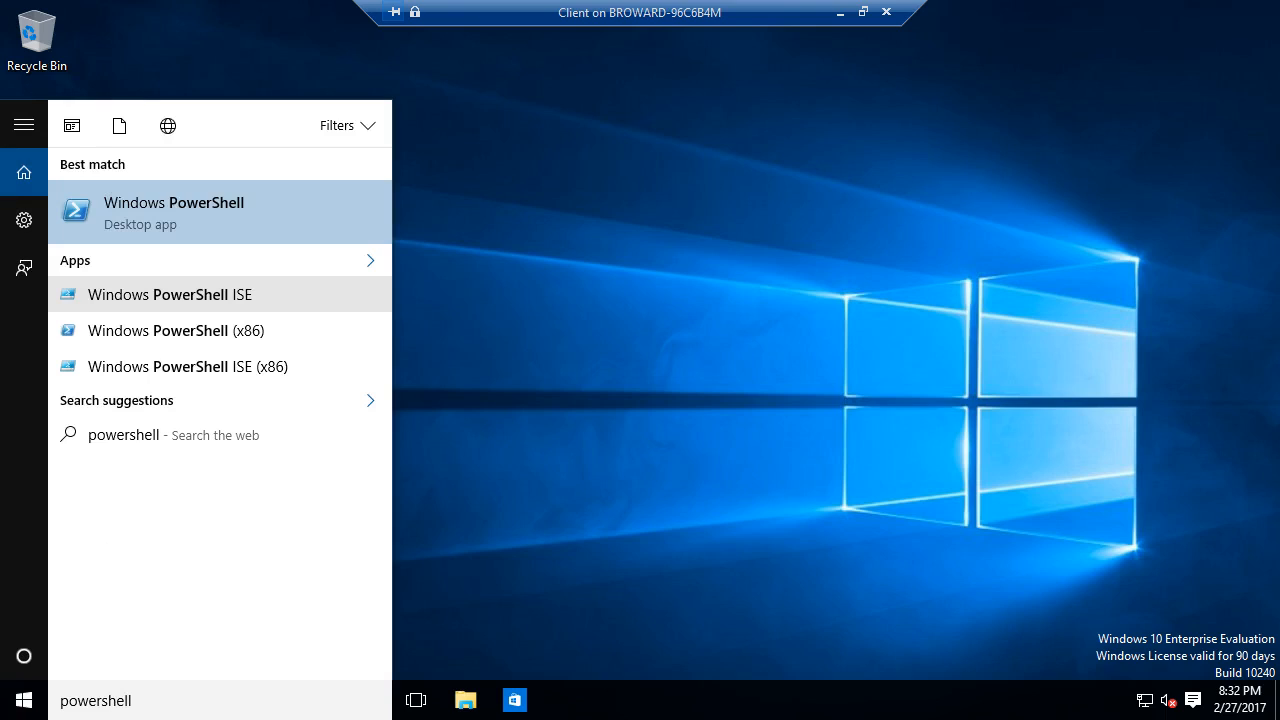
right_click(188, 292)
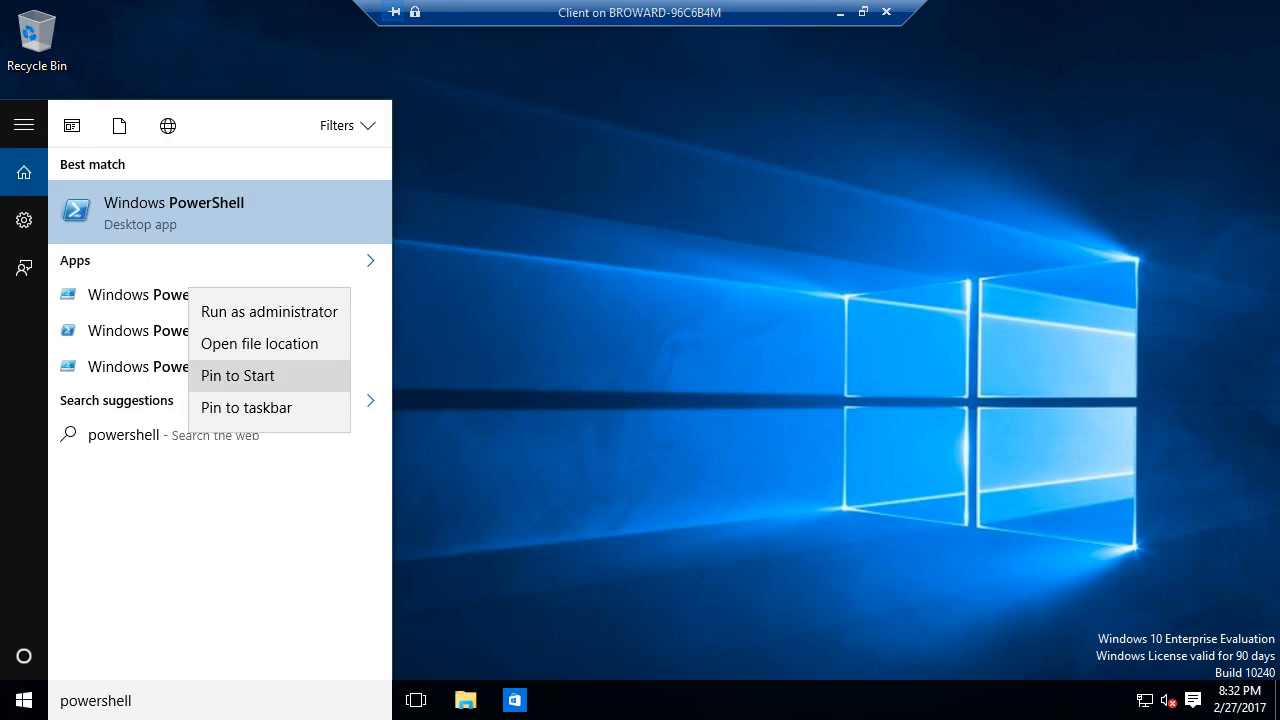
click(246, 407)
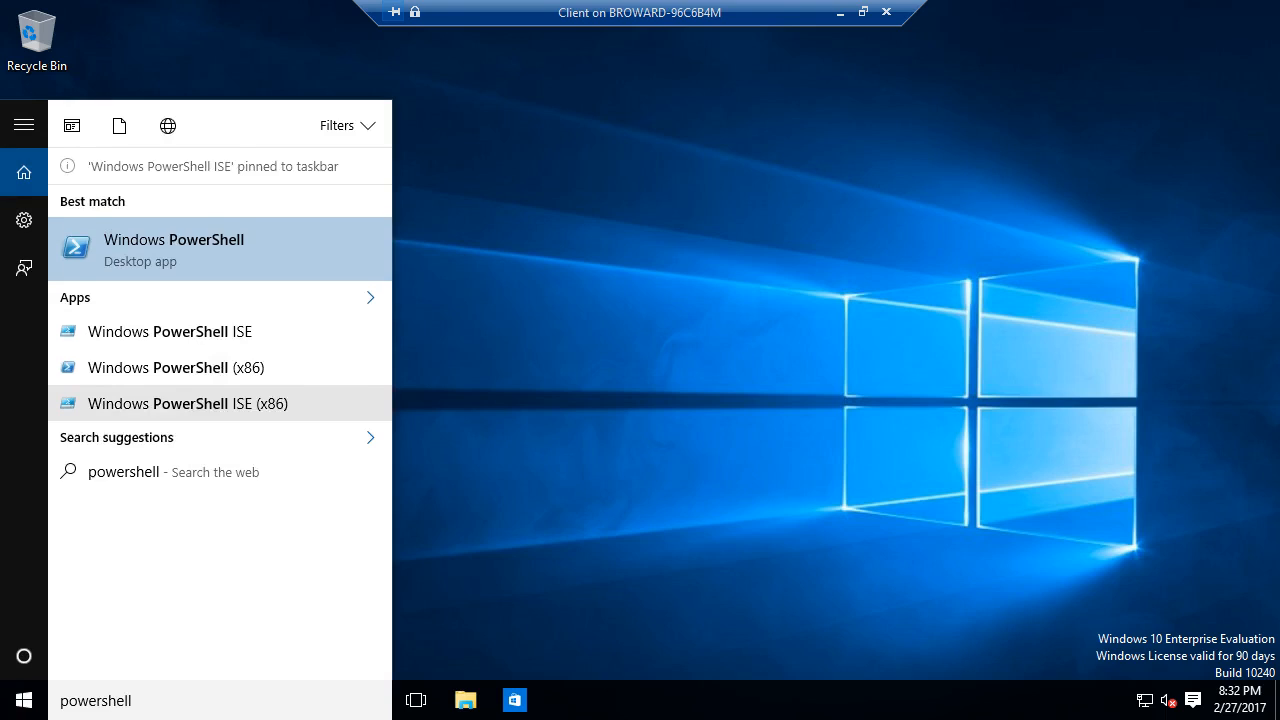
- Launch PowerShell ISE from its pinned taskbar icon and maximize the window
click(540, 480)
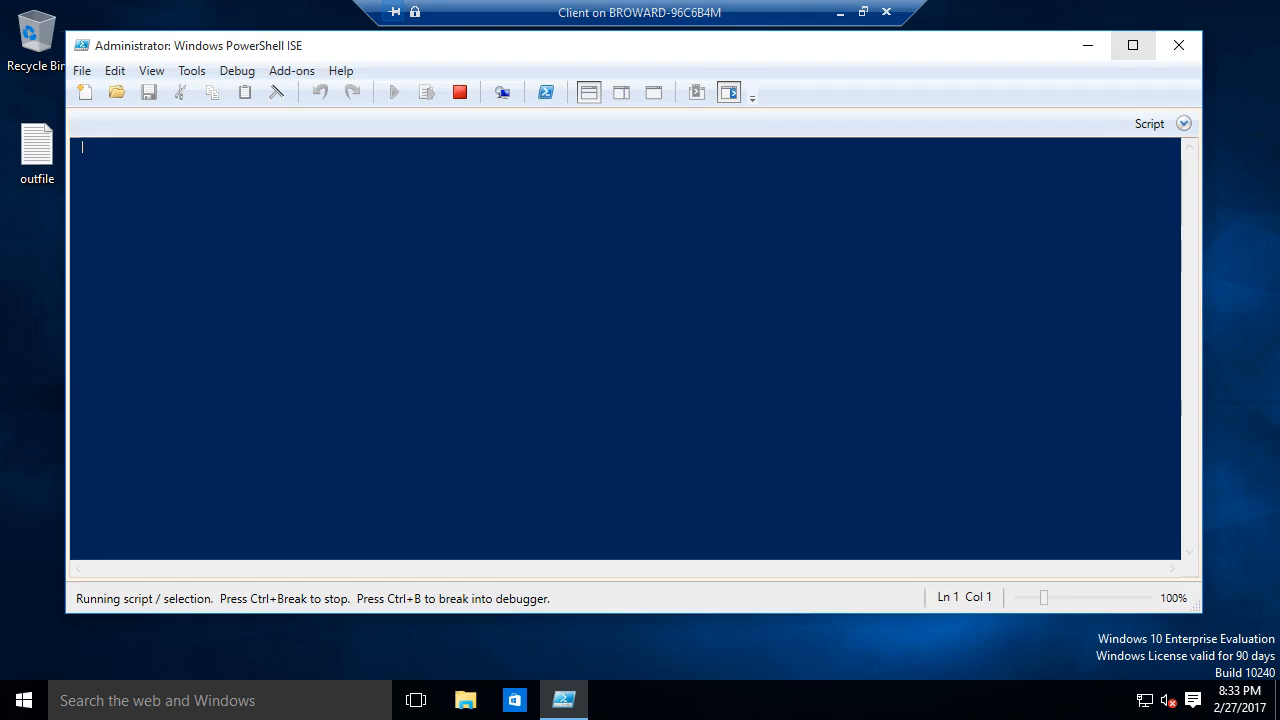
click(1133, 45)
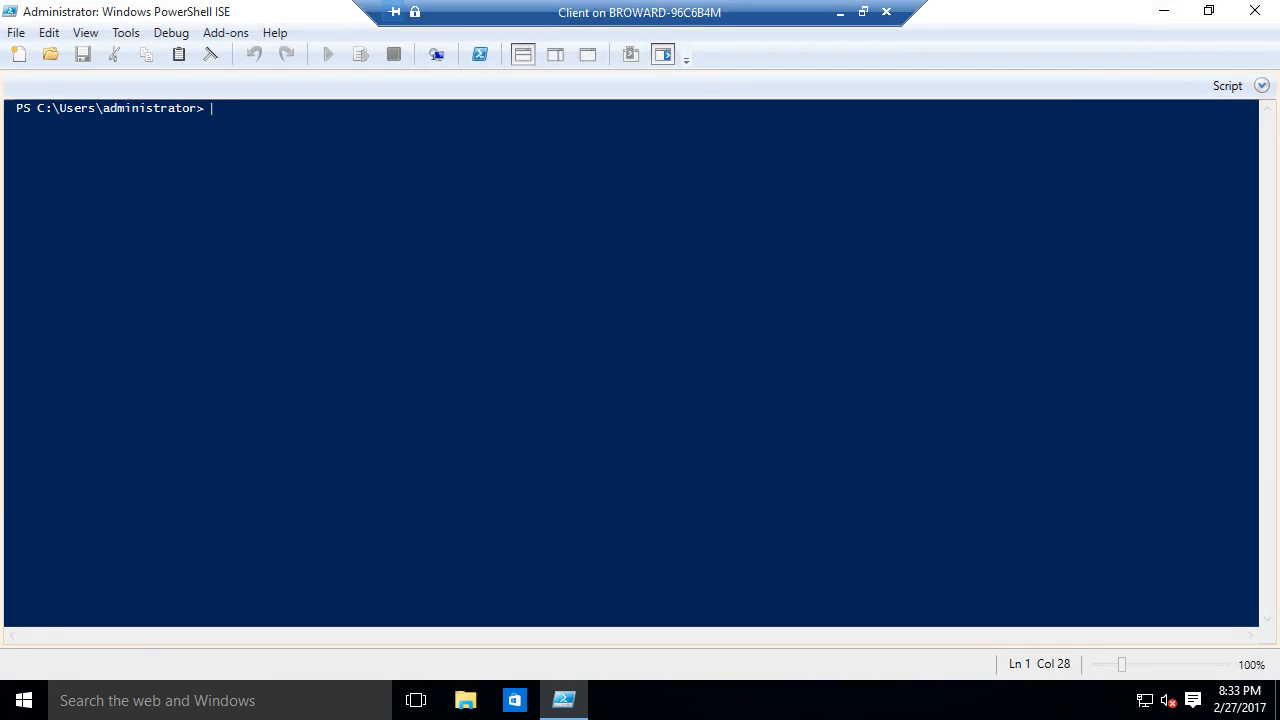
- Run ipconfig /all and Get-DAConnectionStatus on the client to check its IP and DirectAccess status
text(ipconf)
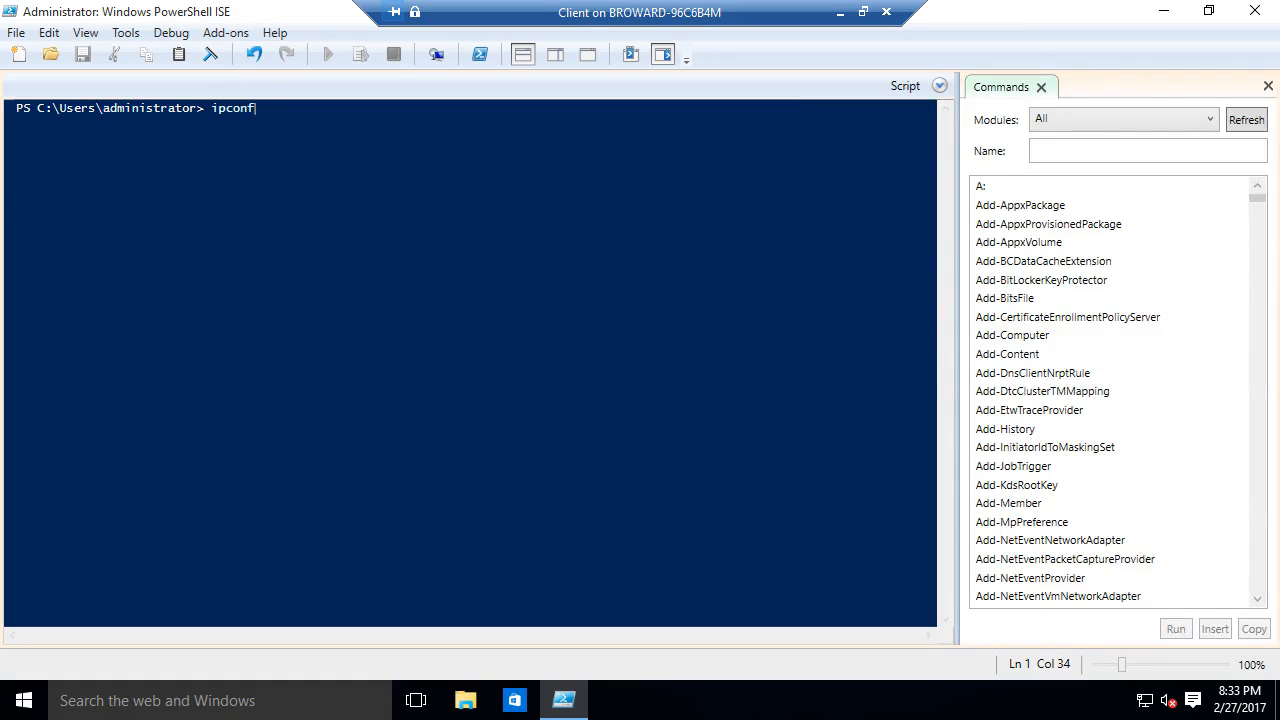
text(ig /all)
key(Return)
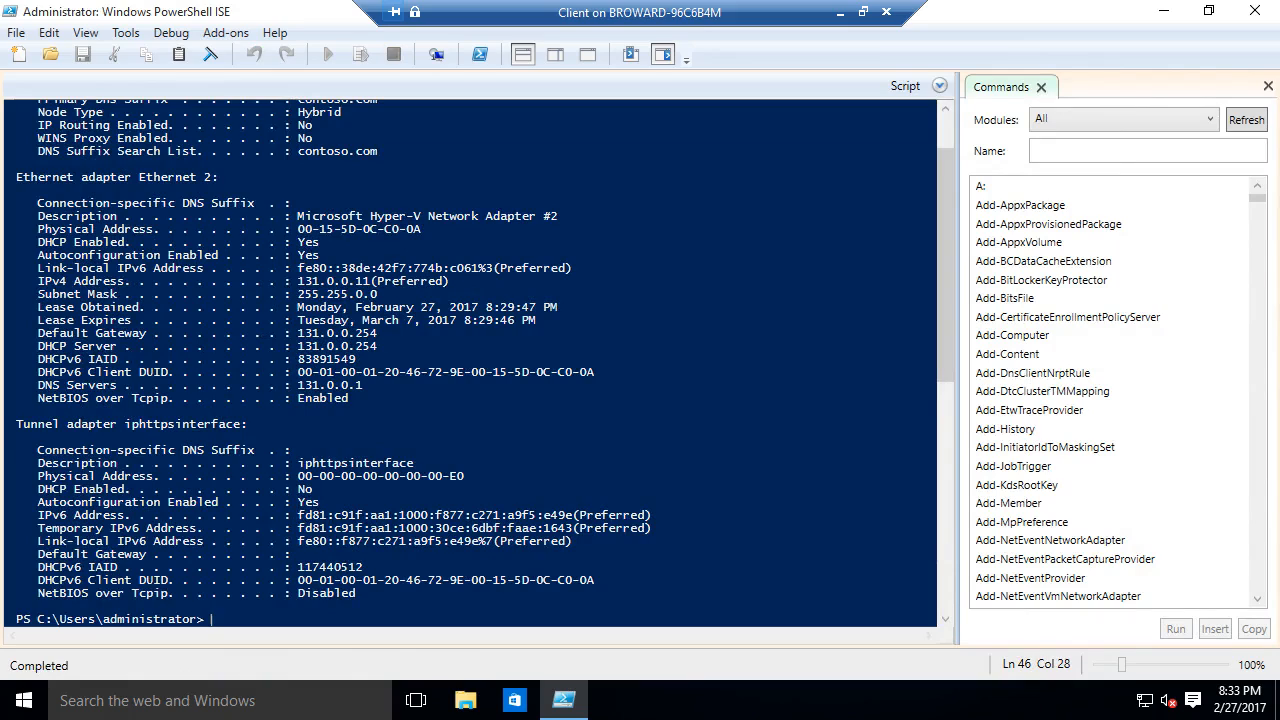
text(get-d)
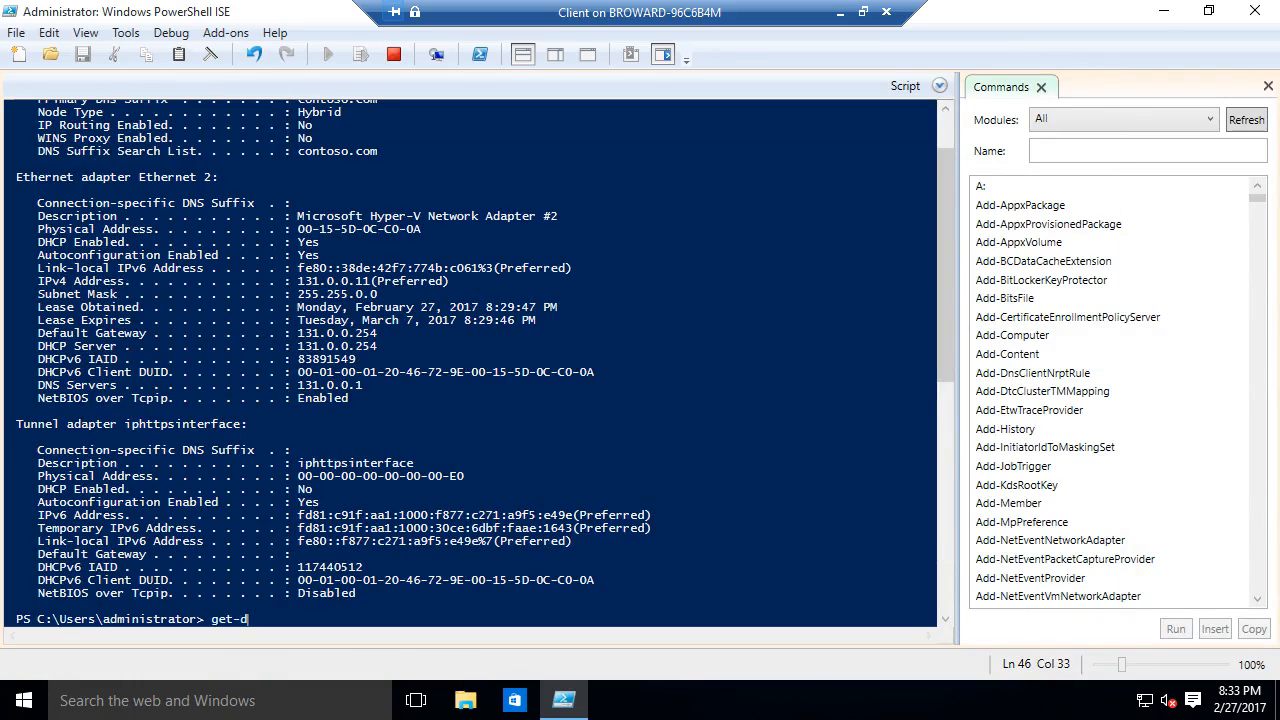
text(acon)
key(Tab)
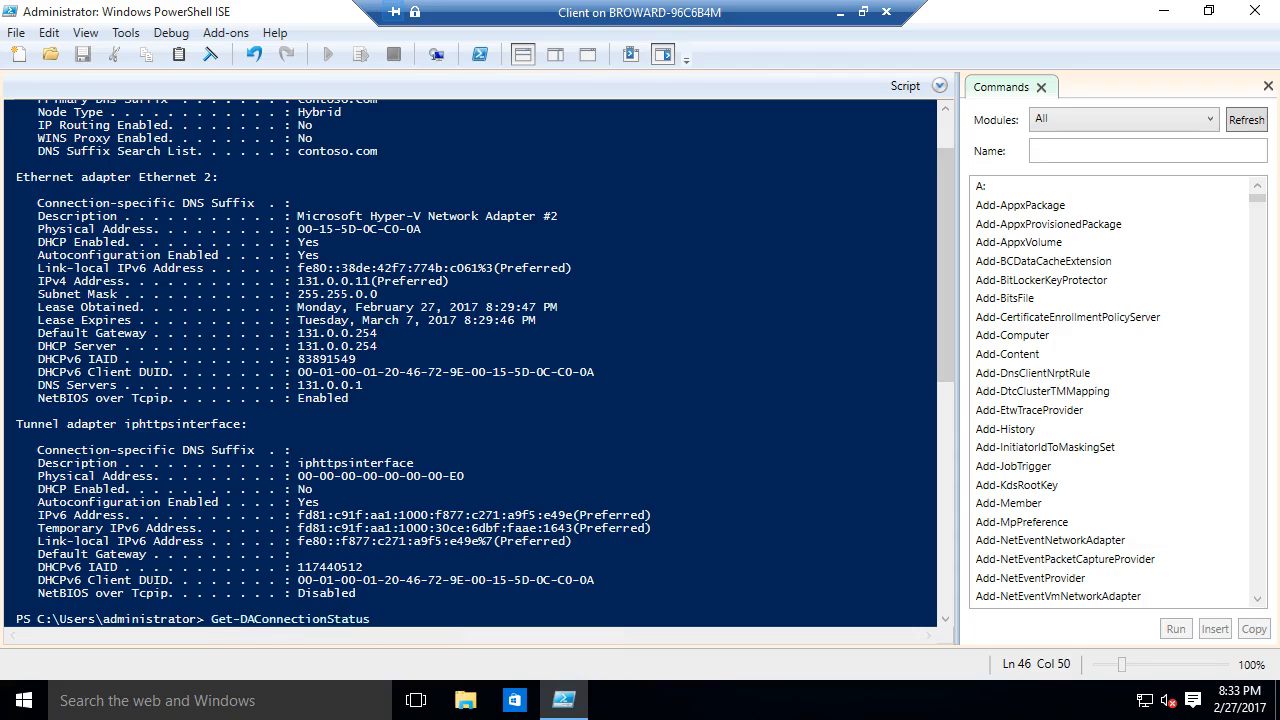
key(Return)
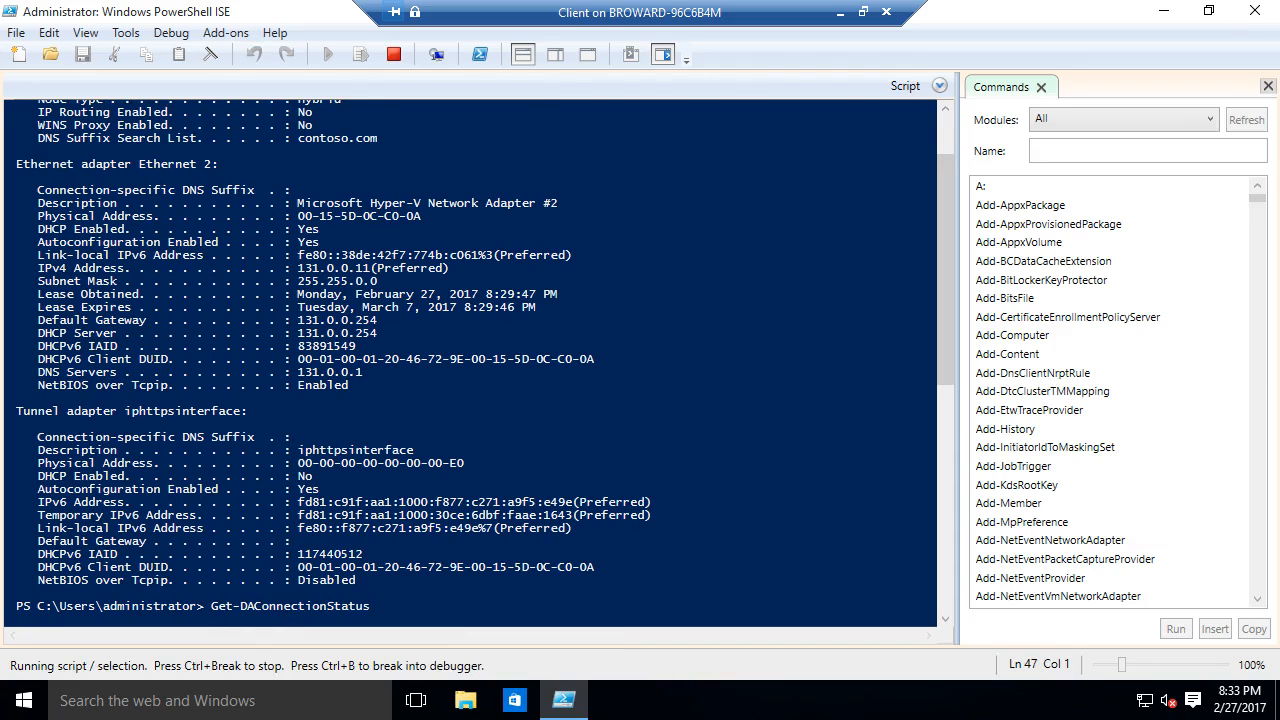
- Close the Commands pane and rerun Get-DAConnectionStatus in the console
click(1268, 86)
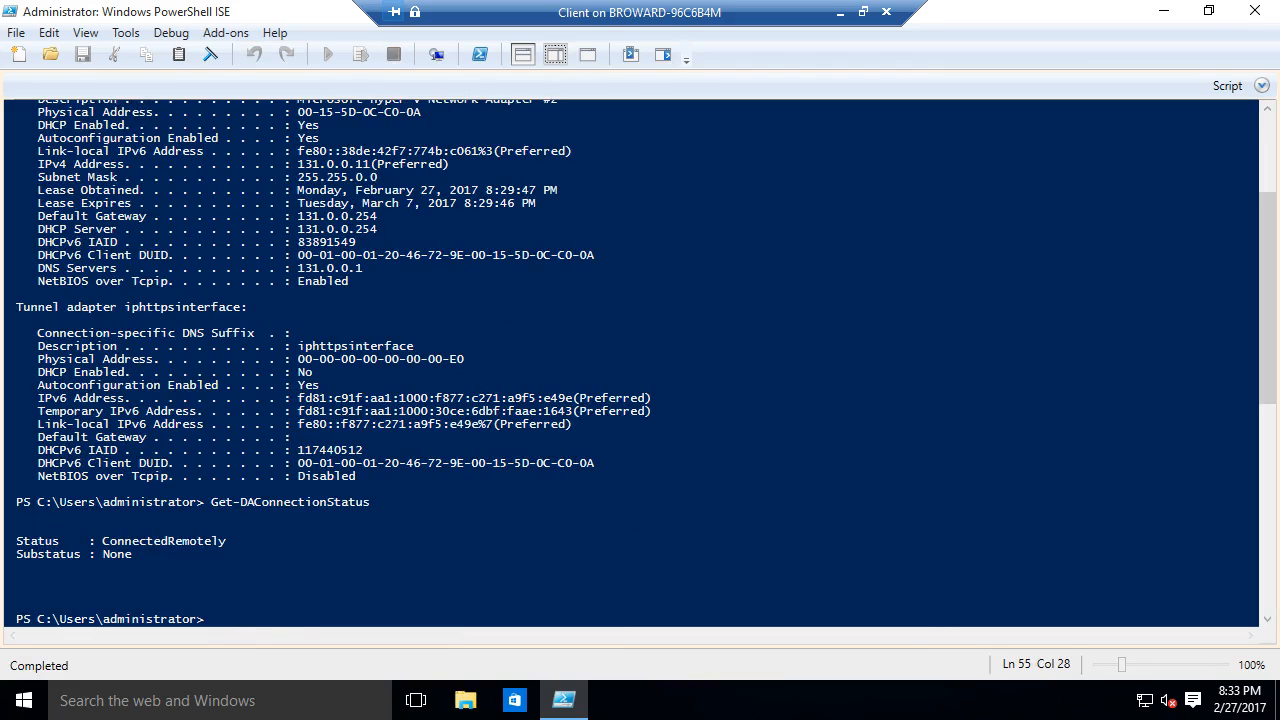
click(356, 476)
key(Up)
key(Return)
key(Up)
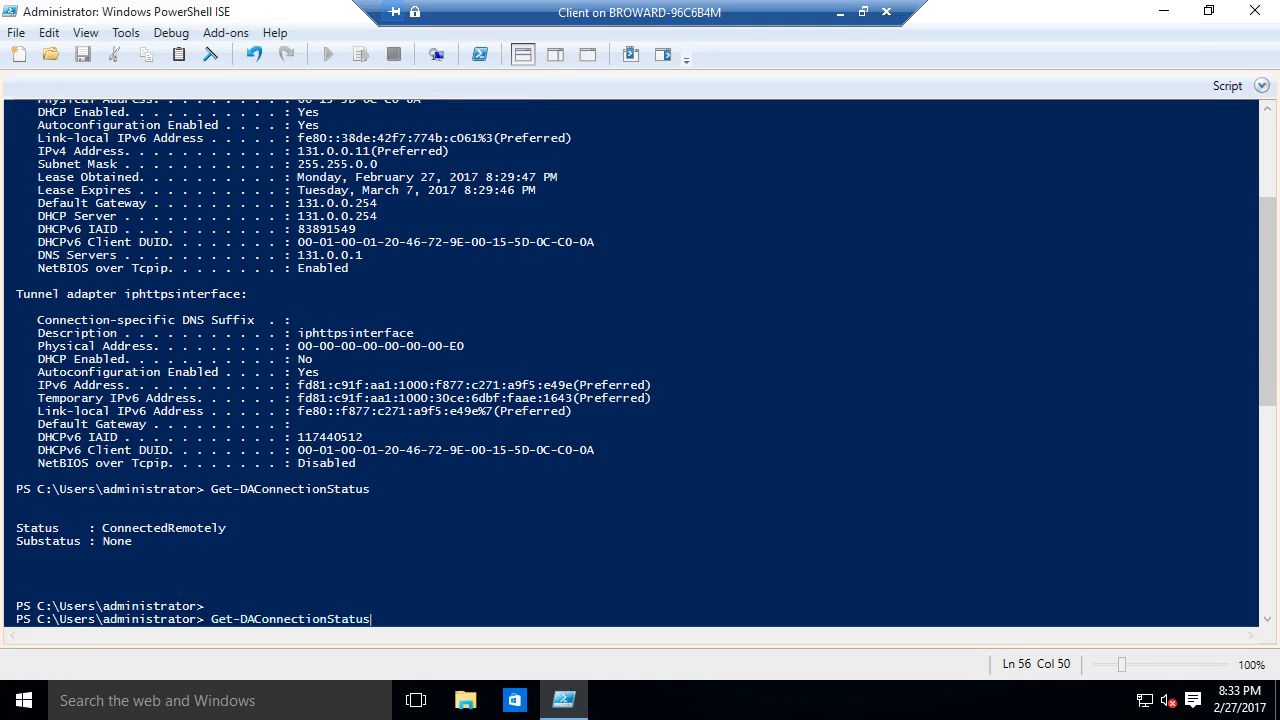
key(Return)
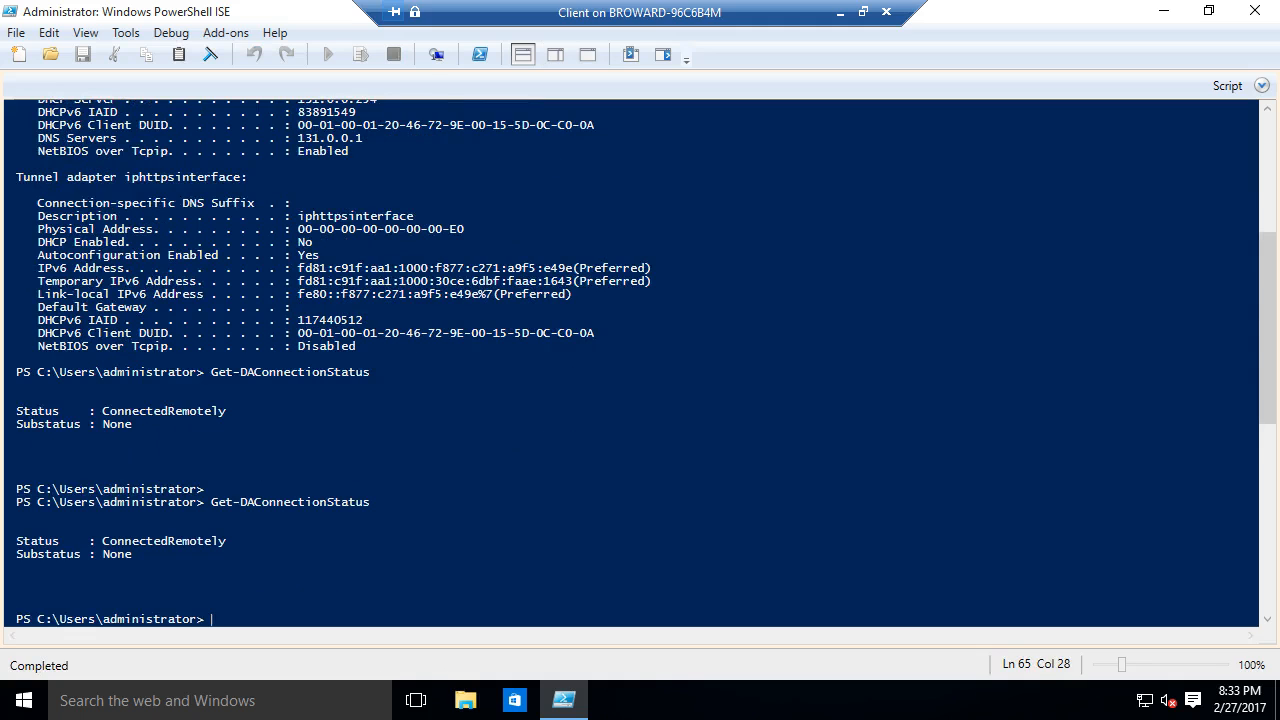
- Highlight the ConnectedRemotely status, leave full screen and minimize the client VM window
drag(102, 411, 228, 411)
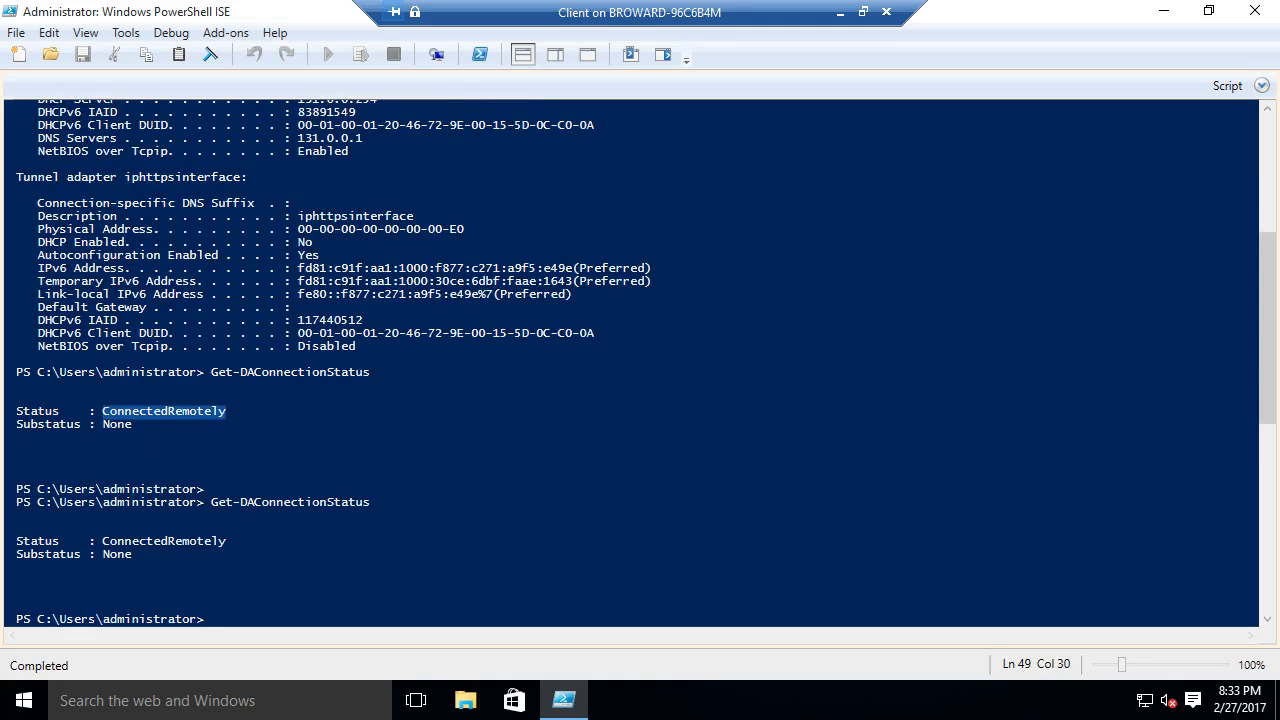
key(ctrl+alt+Break)
click(841, 12)
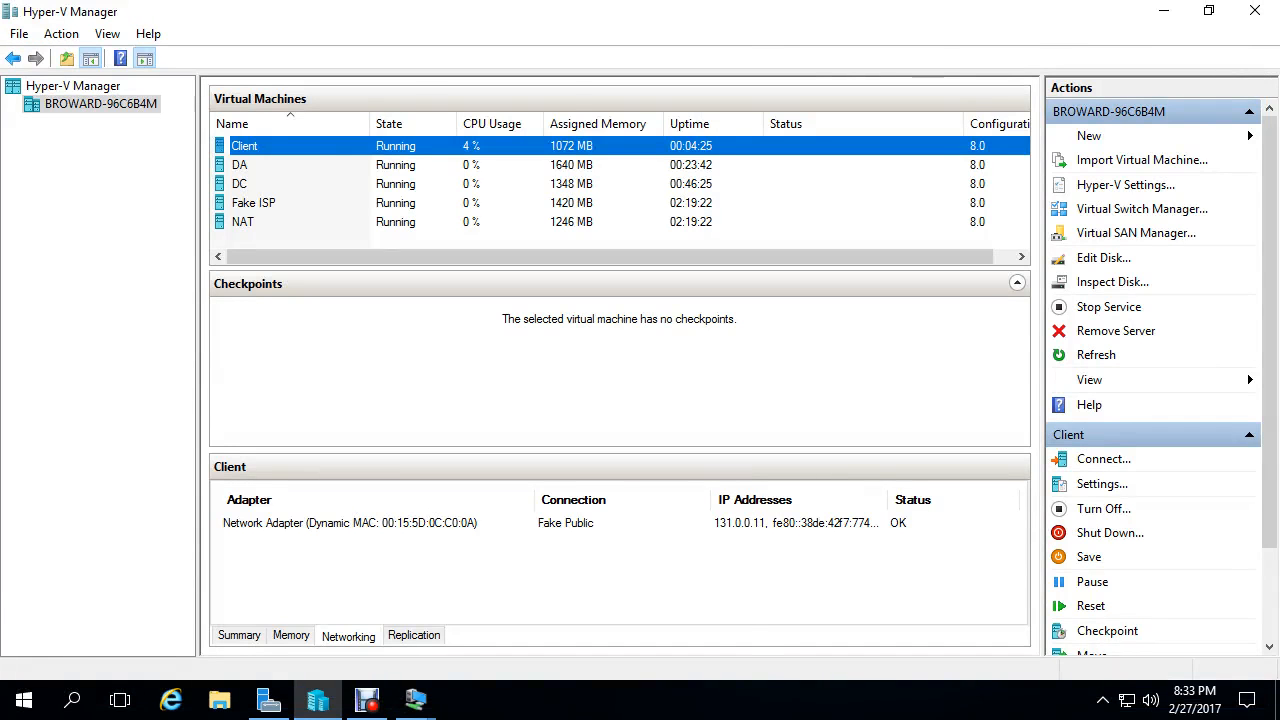
- Switch to the DA server's VM connection, sign in with the account password, and go full screen
click(415, 700)
click(415, 610)
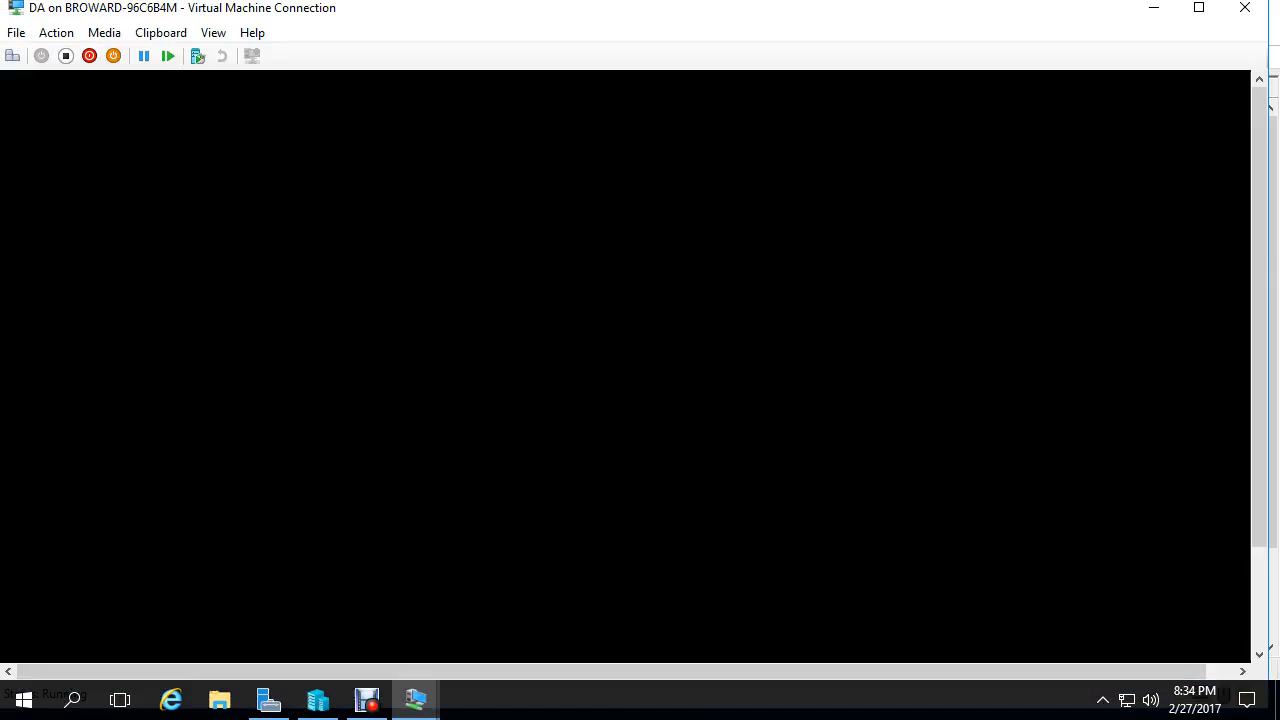
key(ctrl+alt+End)
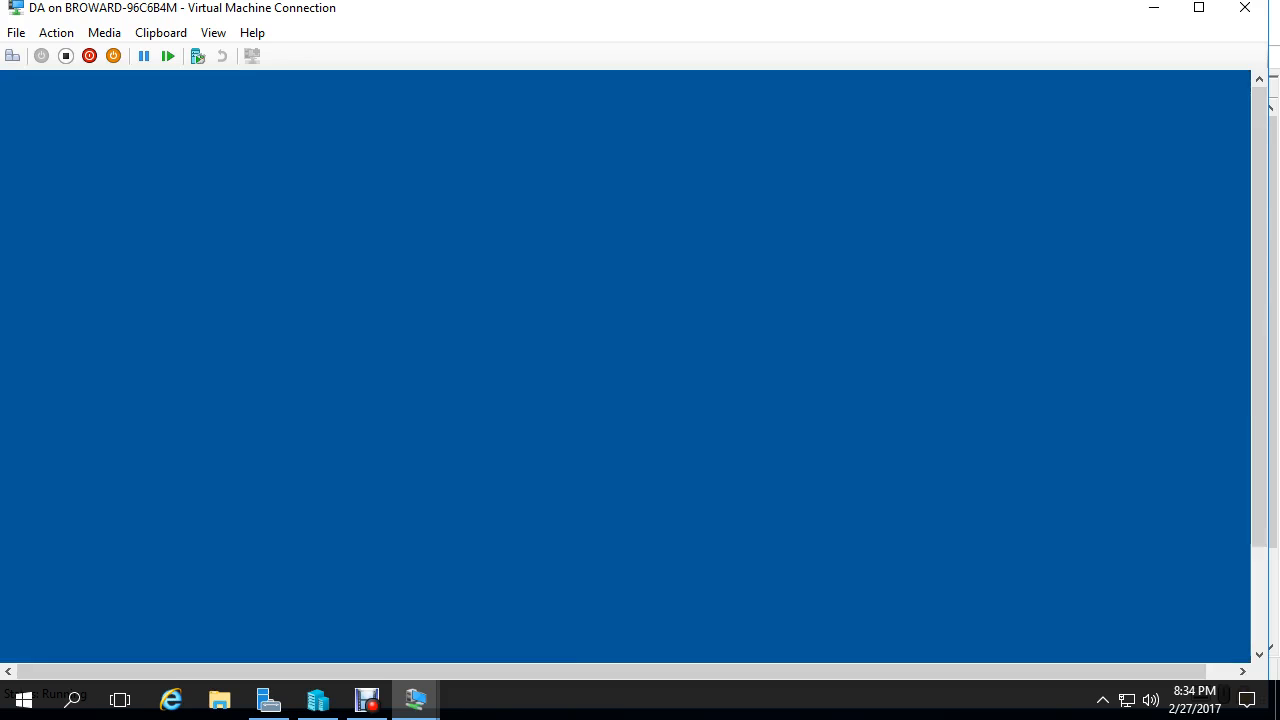
text(Pa$$w0rd)
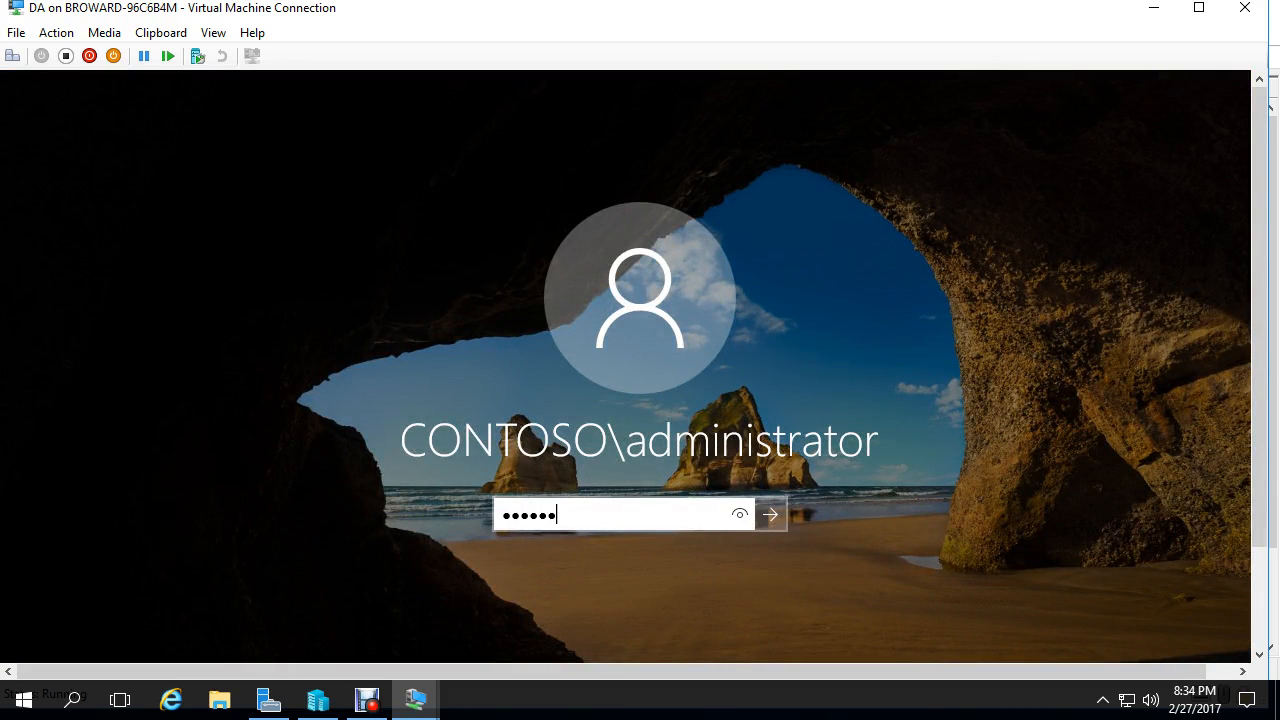
key(Return)
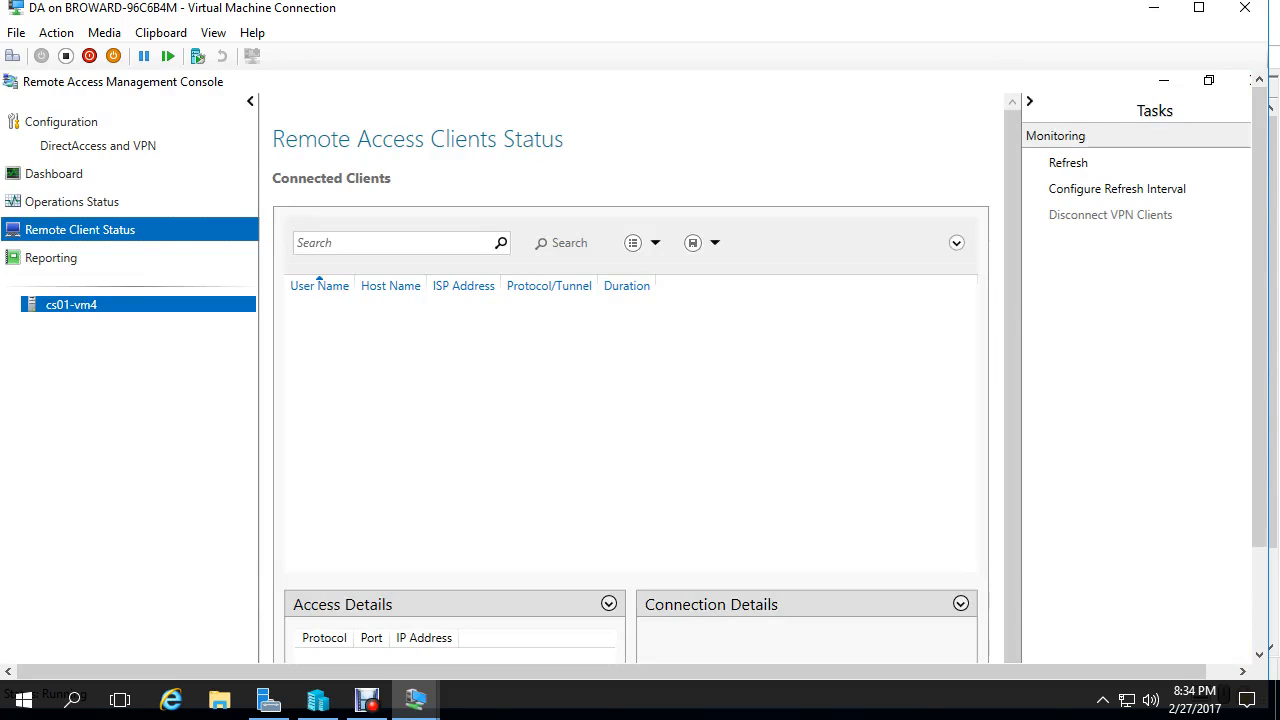
click(1199, 8)
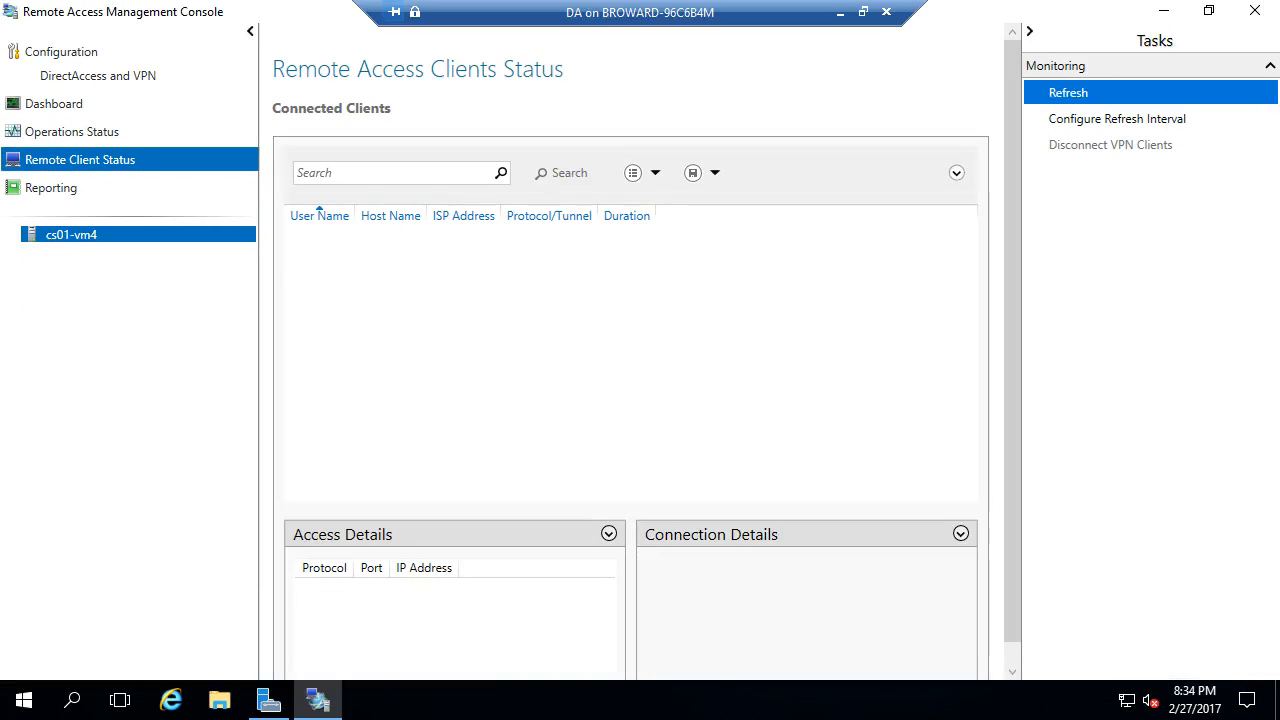
- Refresh Remote Client Status, inspect the user and machine connection details for CS01-VM5, then minimize
click(1068, 92)
click(356, 272)
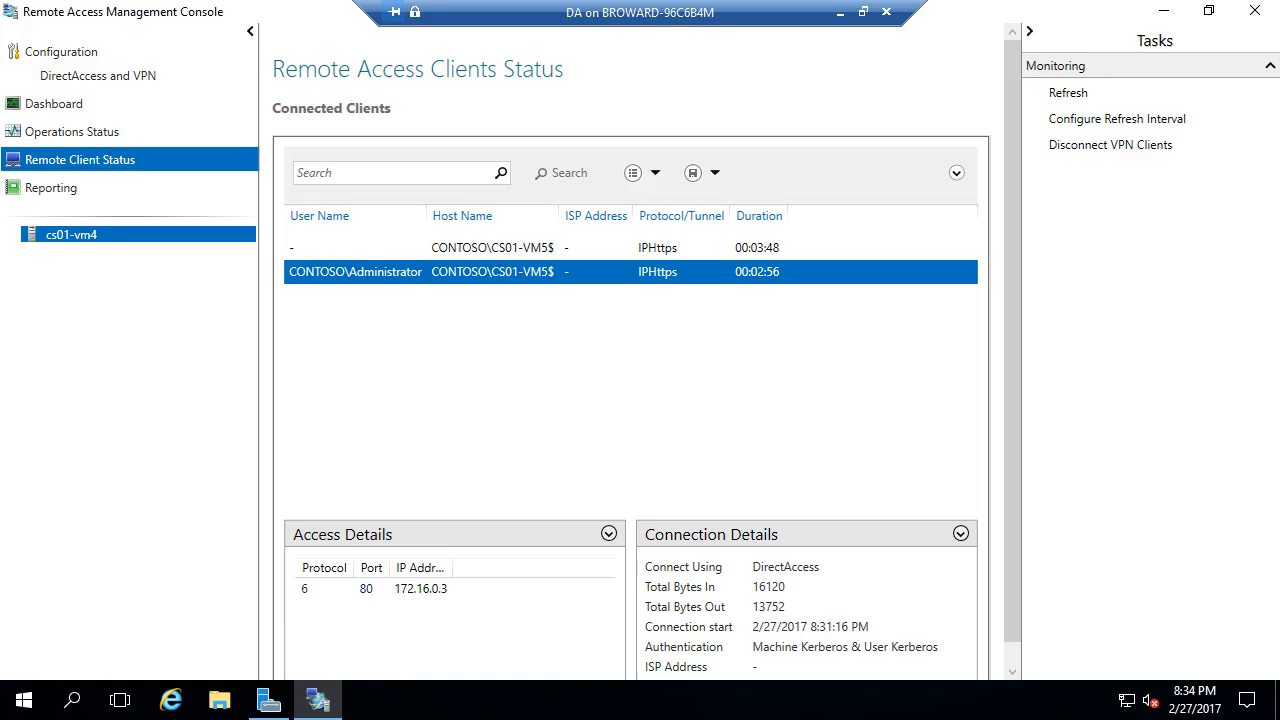
scroll(647, 358, down, 1)
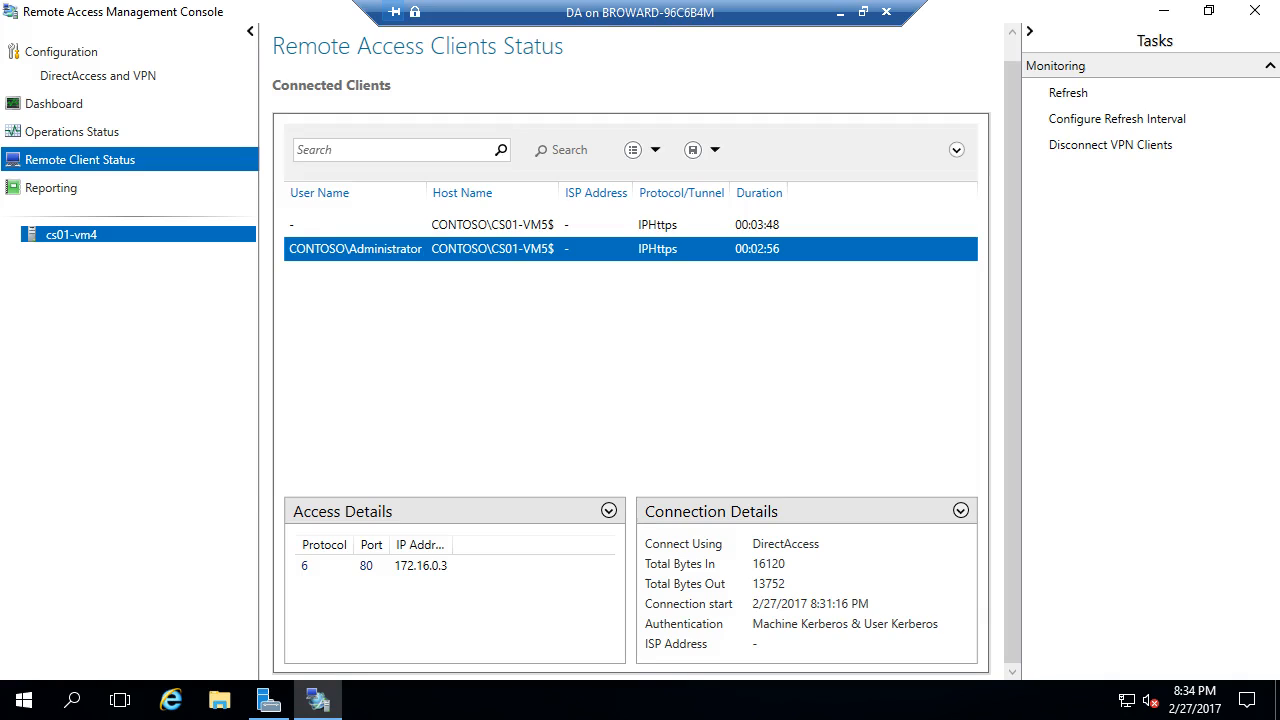
click(492, 225)
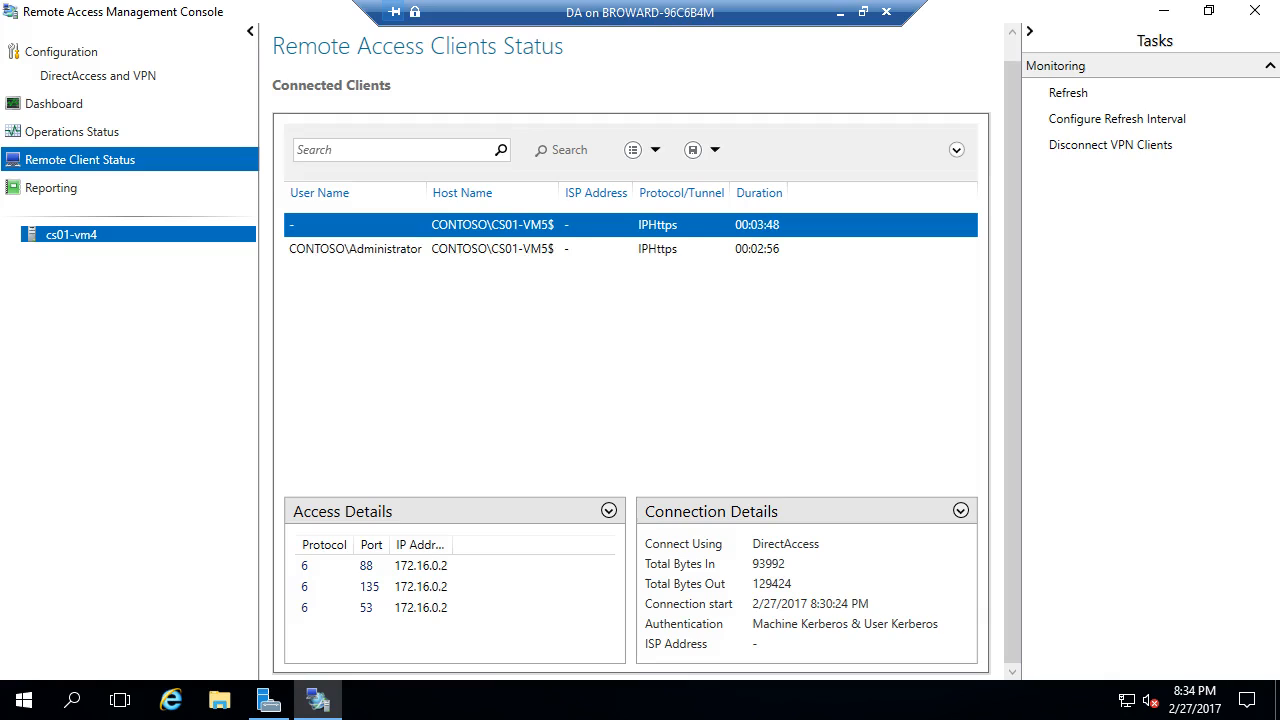
click(492, 249)
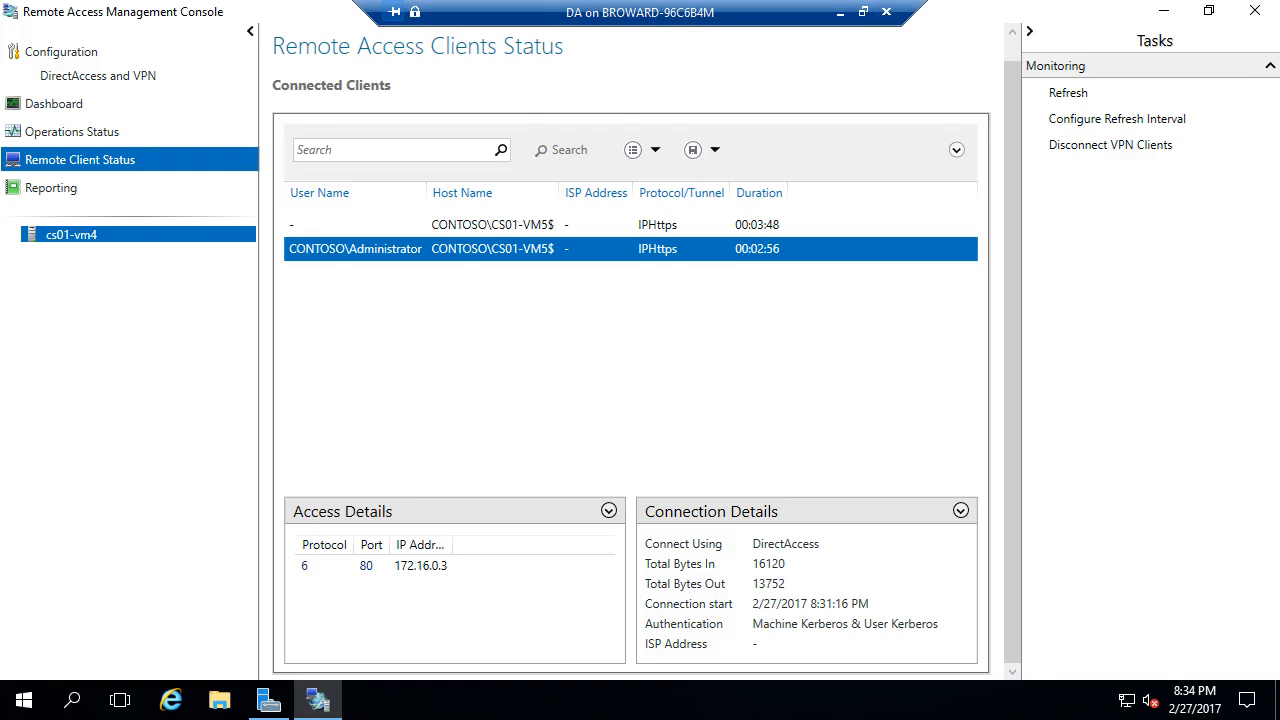
click(840, 12)
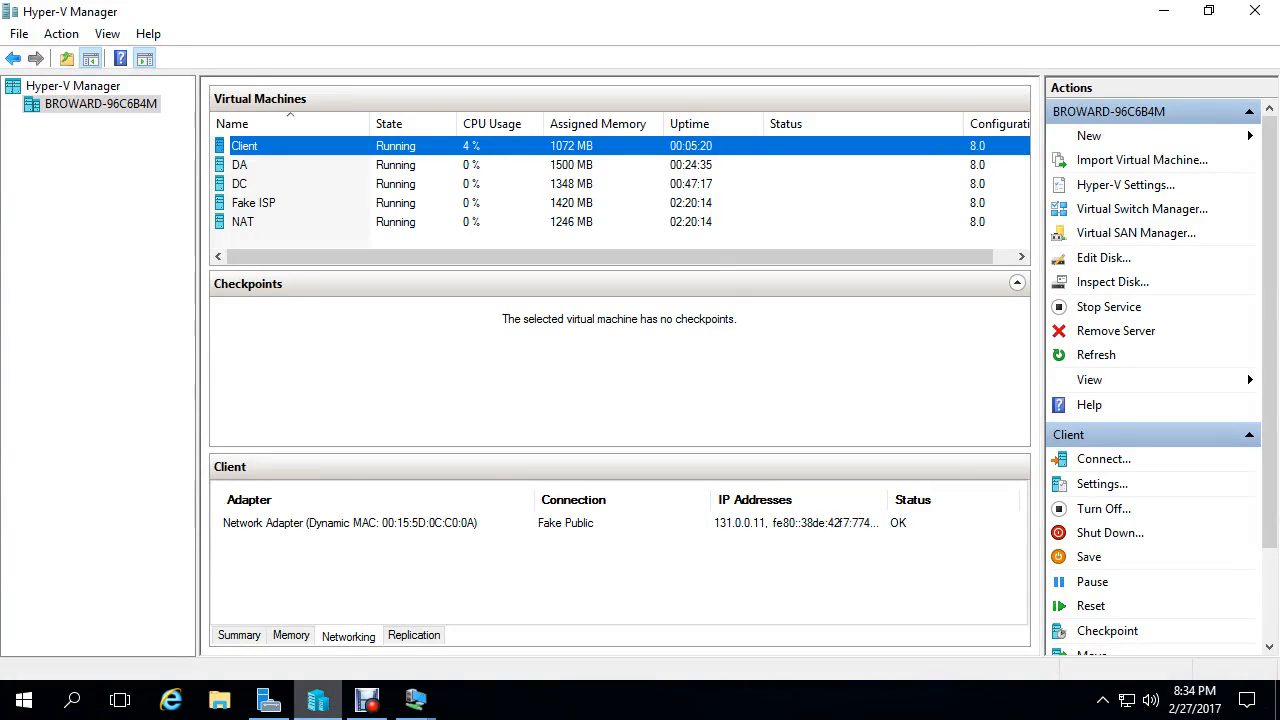